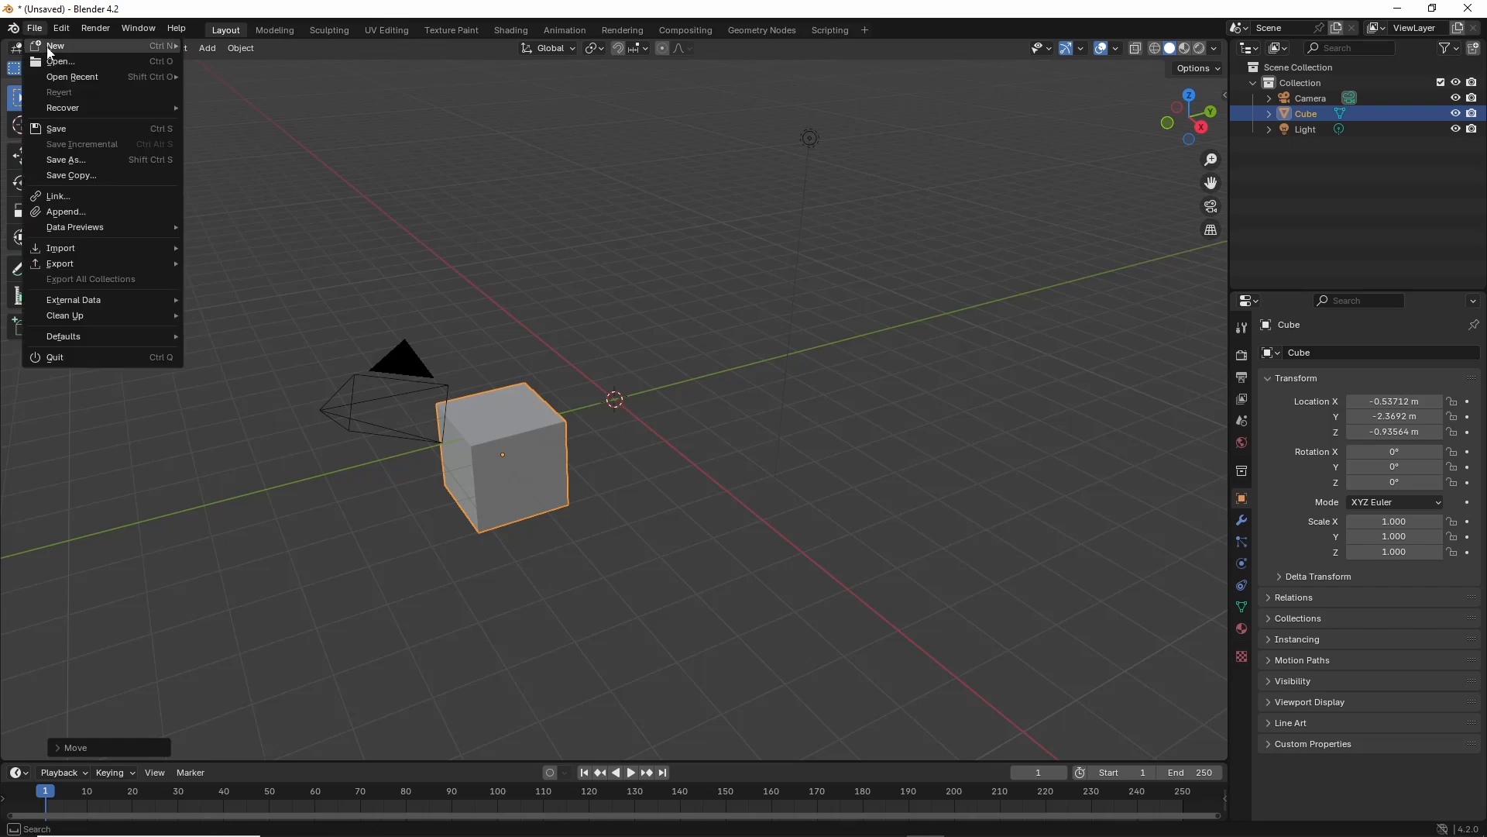
# Create a new General file without saving the current scene.
pyautogui.moveTo(78, 45)
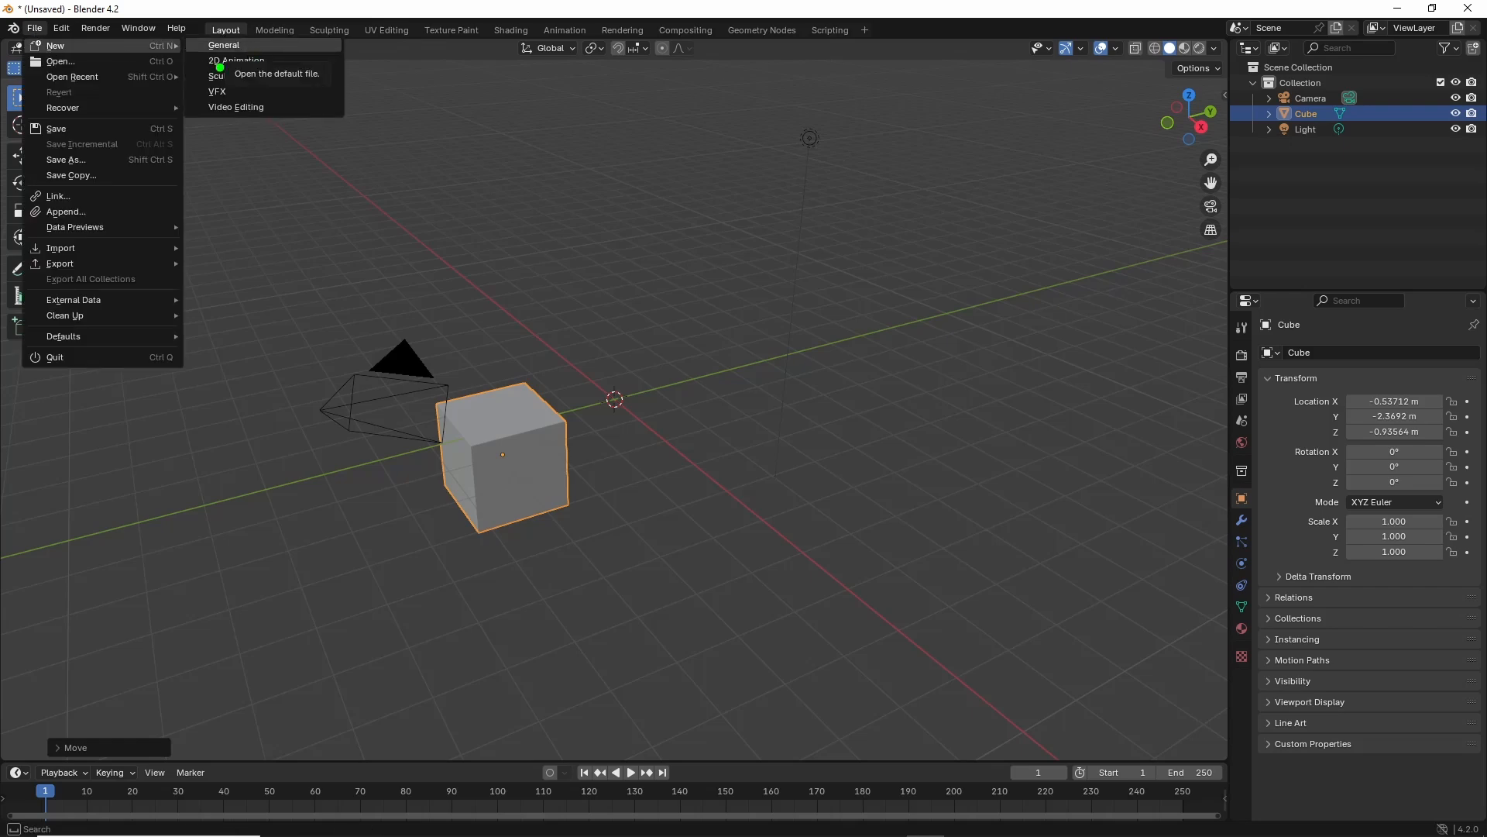
pyautogui.click(230, 59)
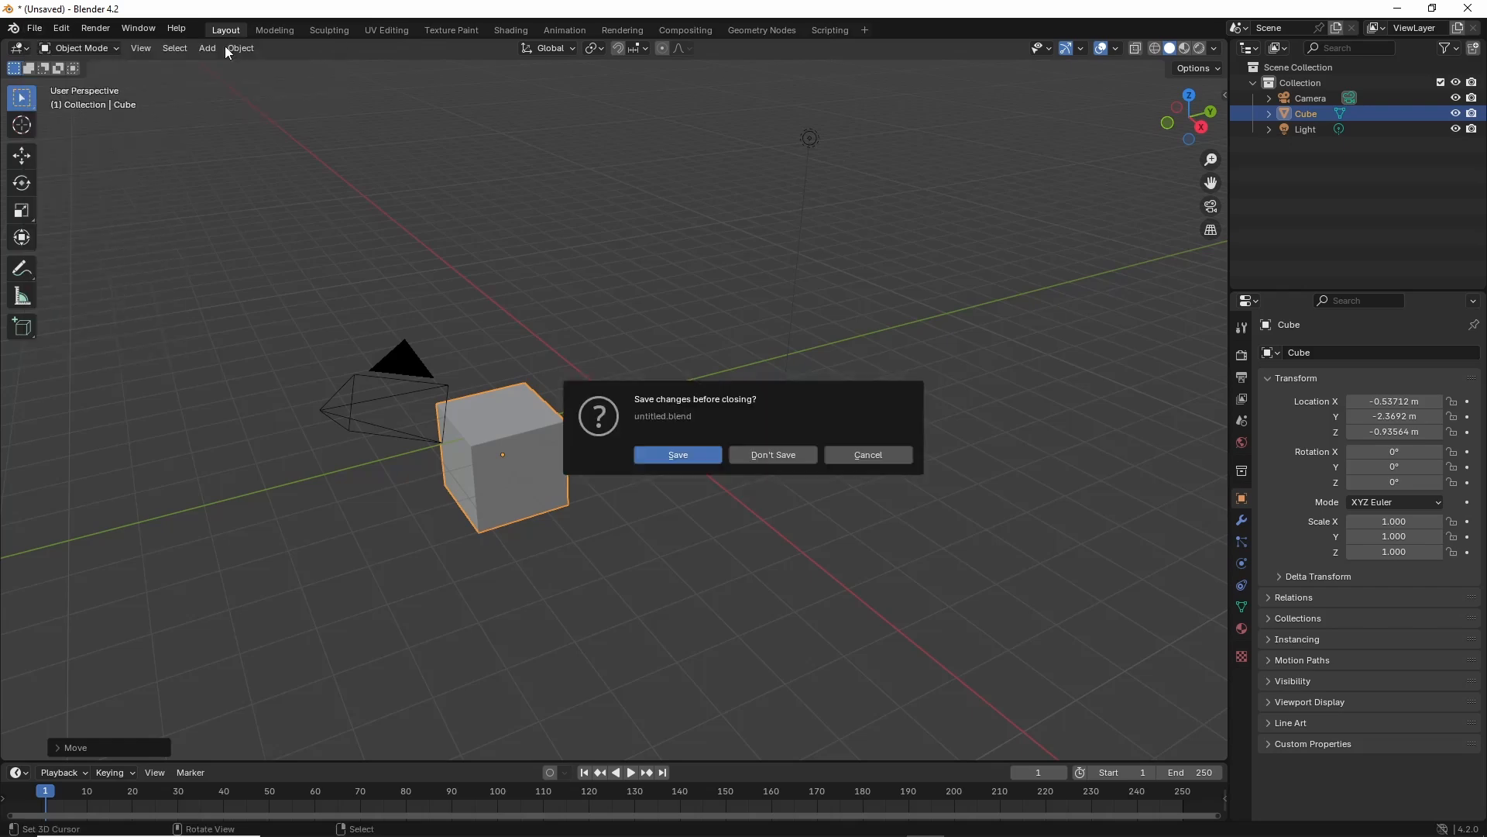
pyautogui.click(779, 455)
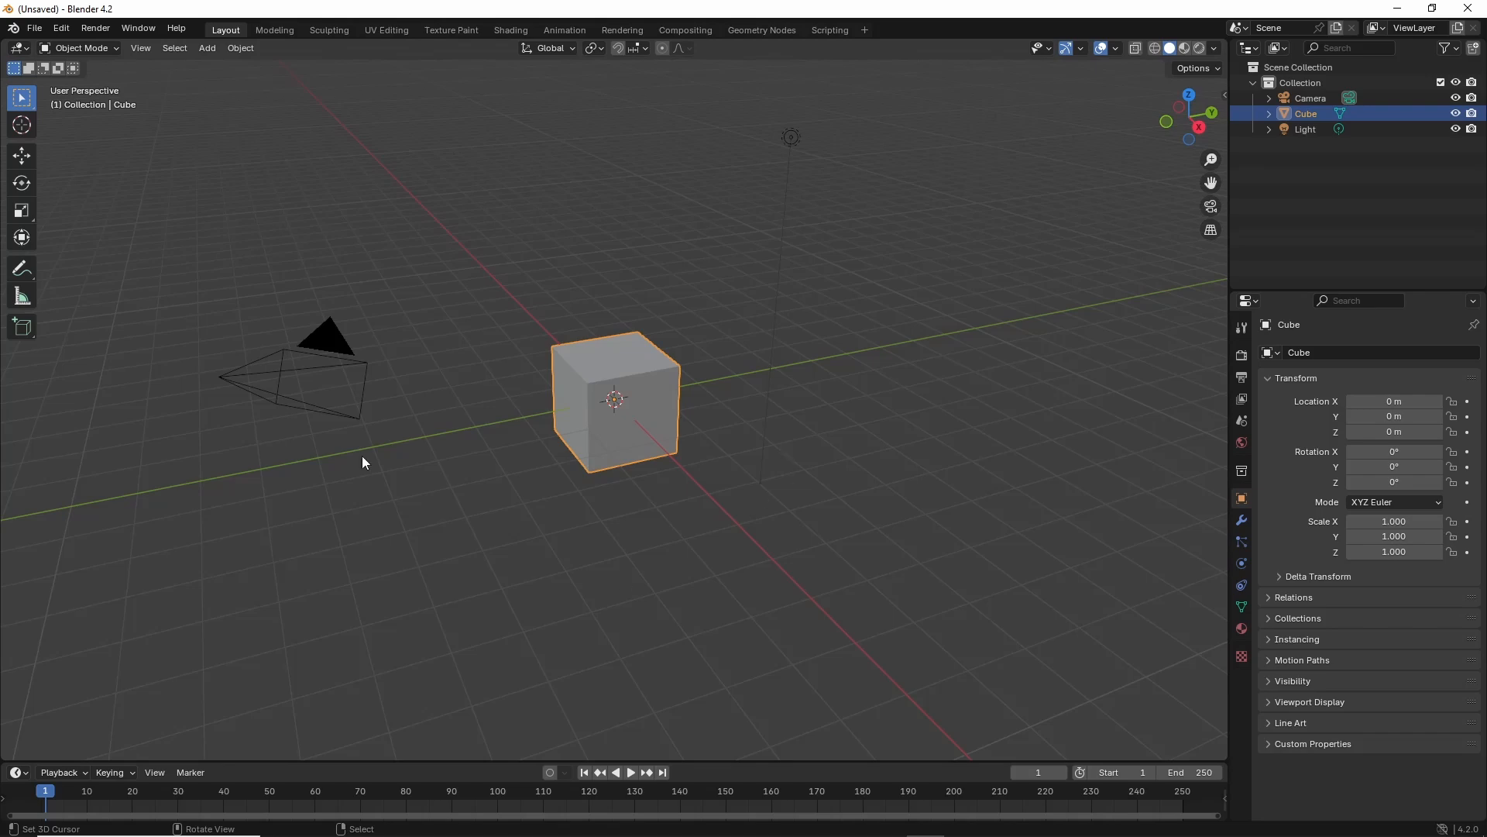
# Show the 3D viewport's sidebar and open the IMVU Studio Toolkit in it.
pyautogui.click(142, 48)
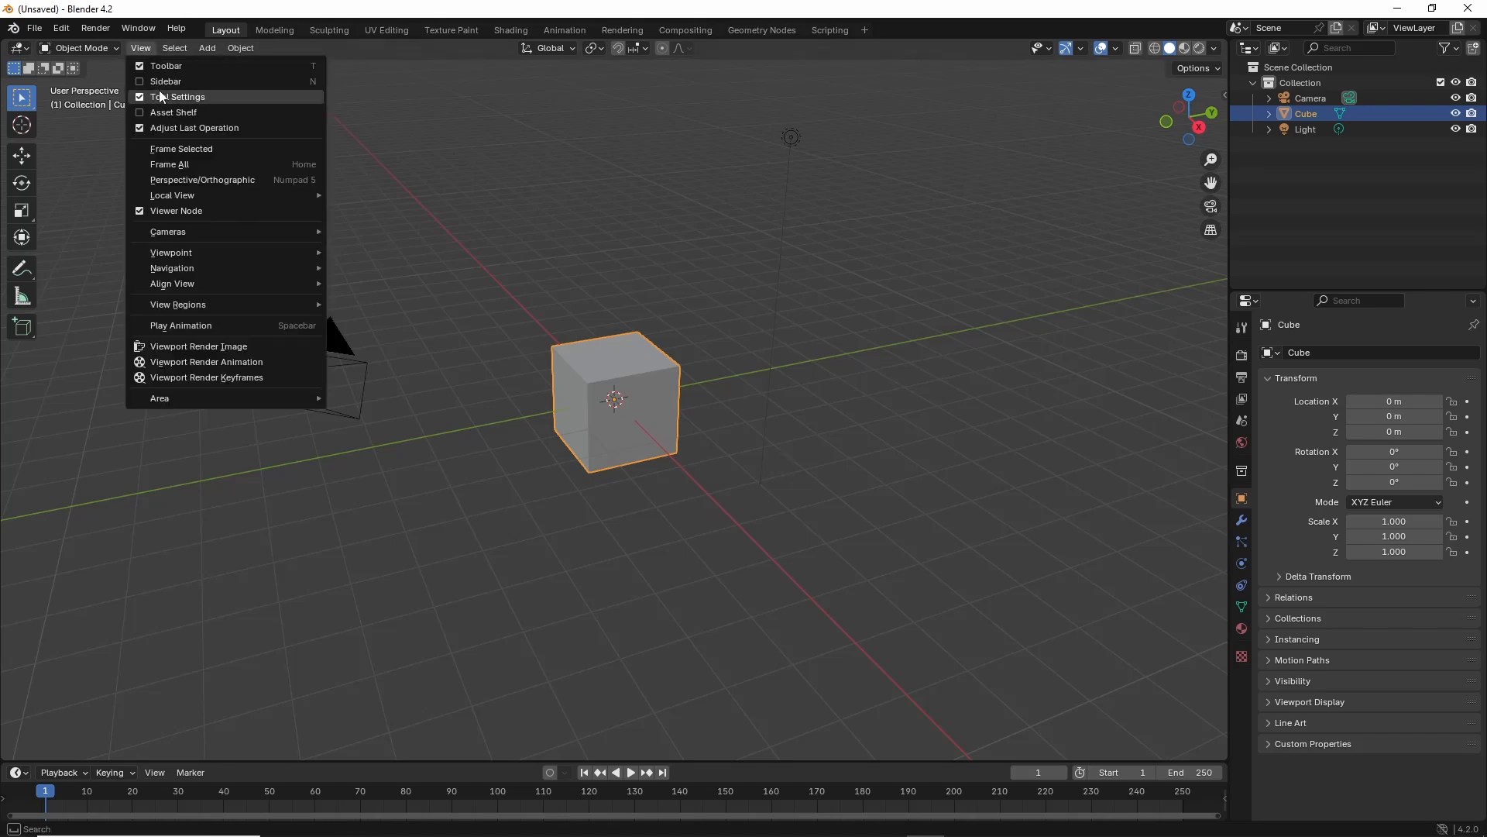
pyautogui.moveTo(145, 95); pyautogui.dragTo(163, 98)
pyautogui.click(159, 80)
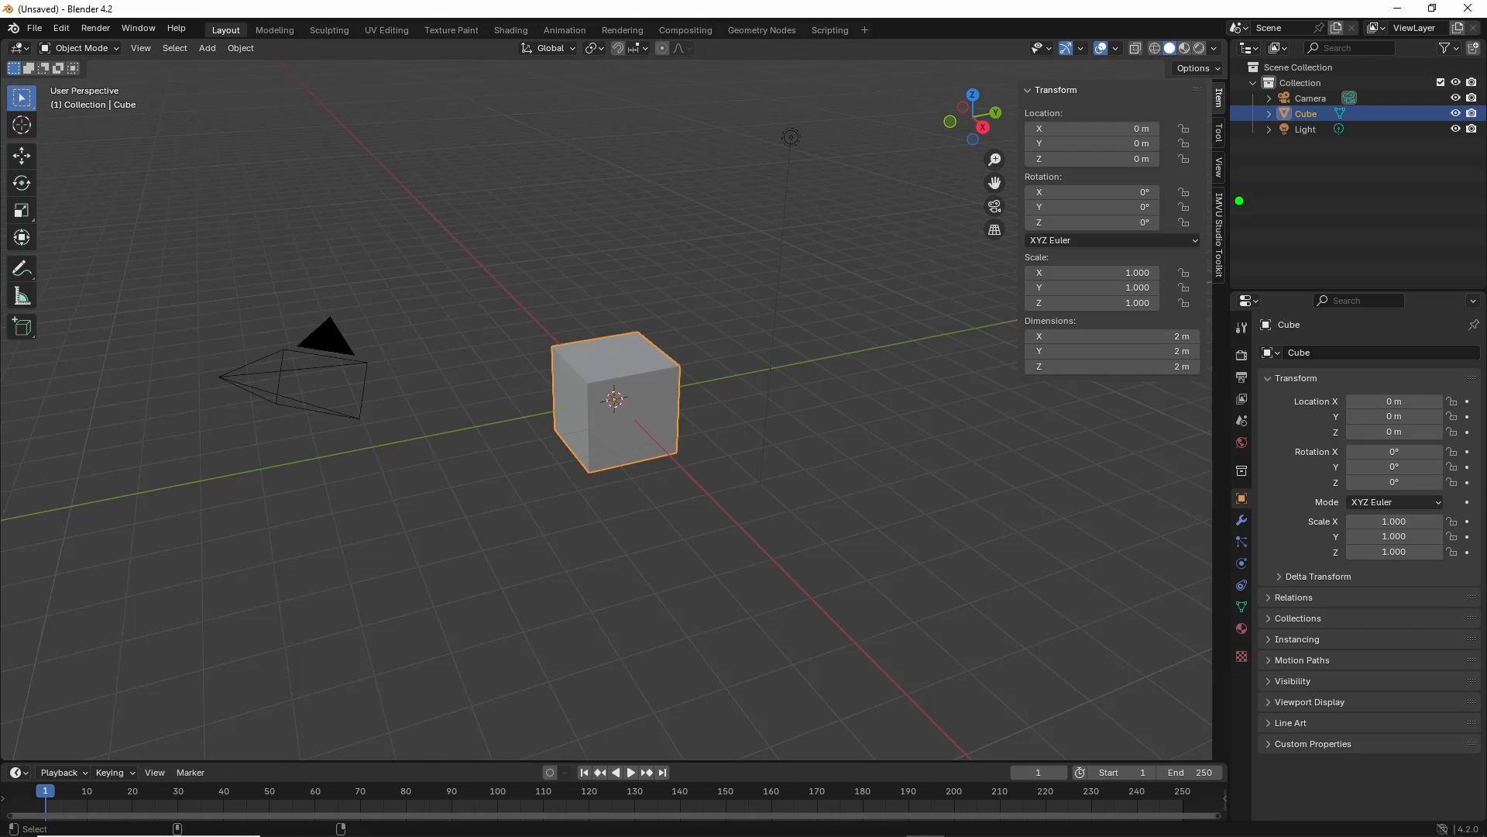
pyautogui.moveTo(1240, 201); pyautogui.dragTo(1244, 255)
pyautogui.click(1221, 236)
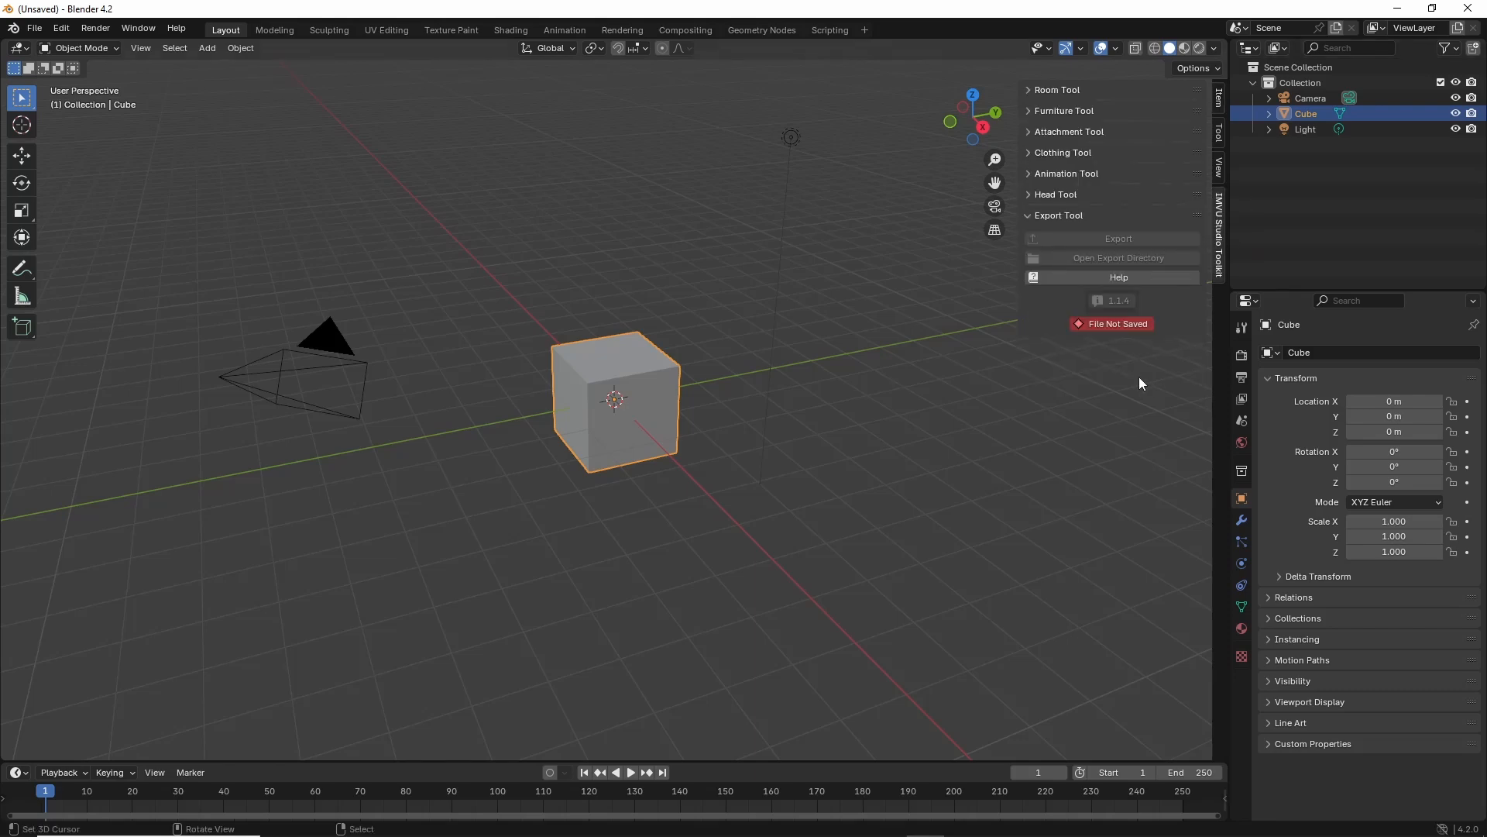
# Append the animation file with the toolkit's Animation Tool and select the avatar's control armature.
pyautogui.moveTo(1021, 186); pyautogui.dragTo(1118, 189)
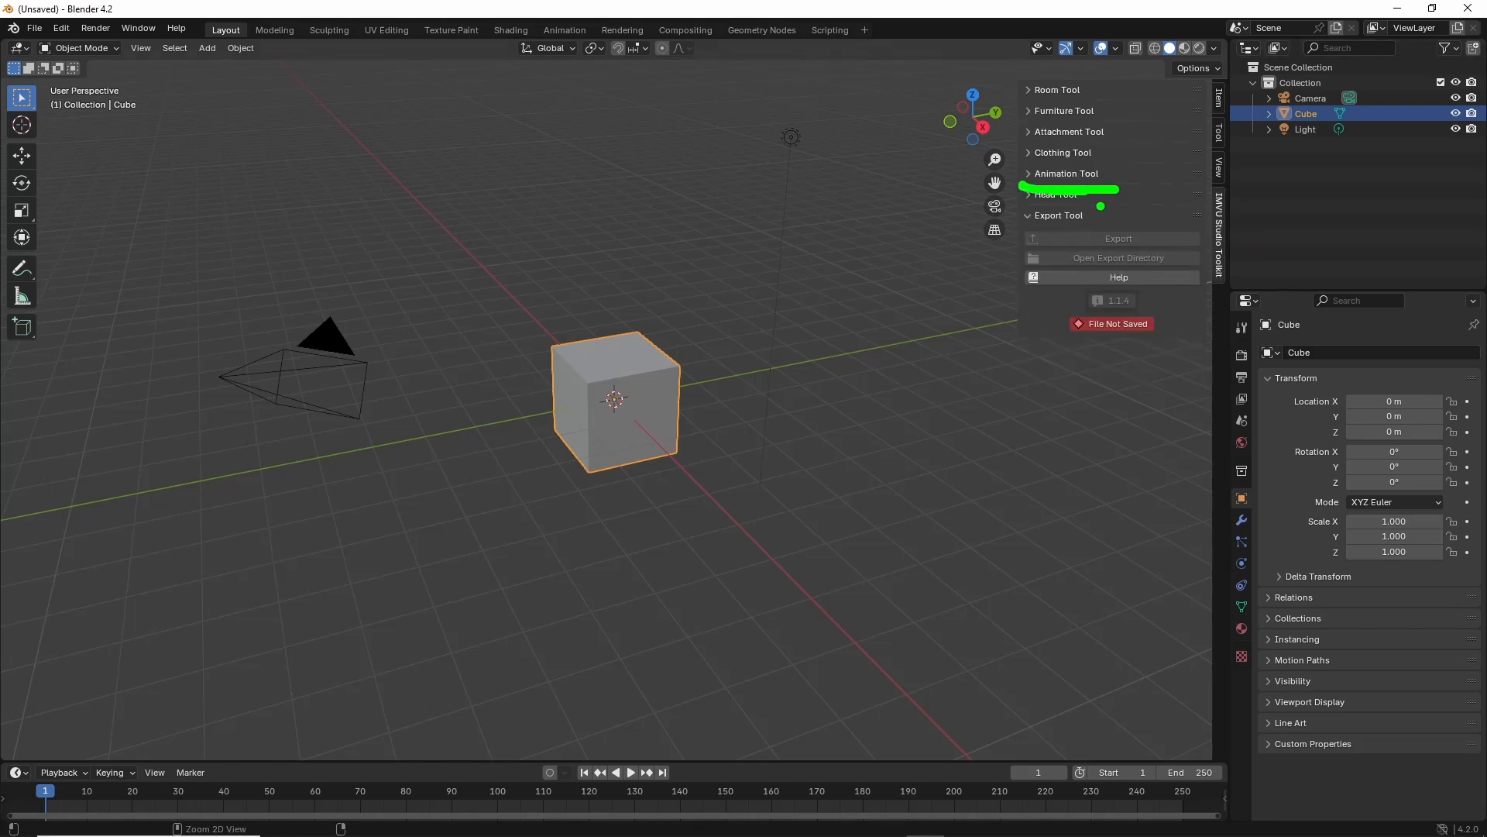
pyautogui.click(1064, 175)
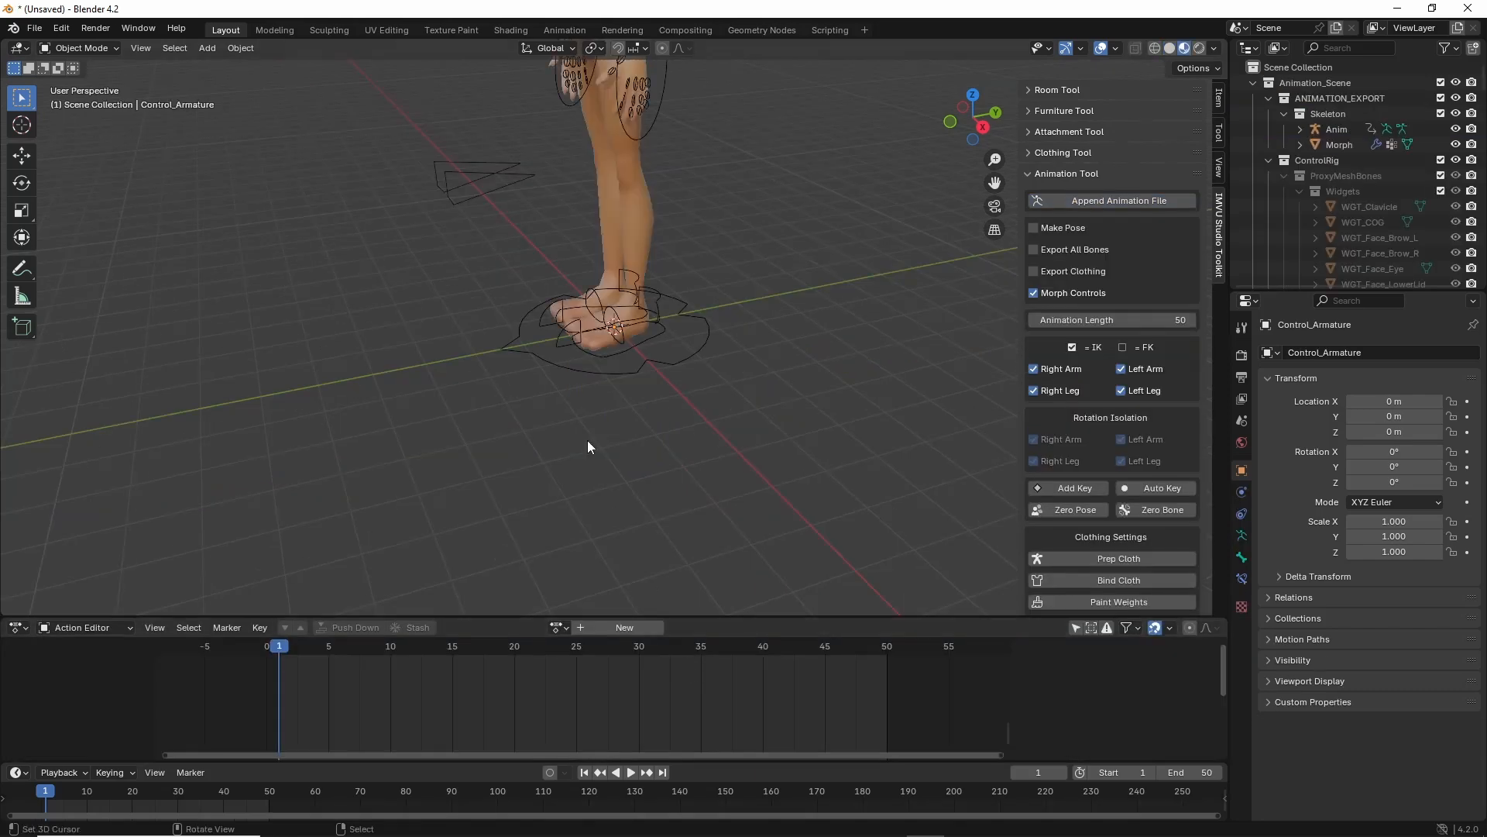
pyautogui.moveTo(587, 440); pyautogui.dragTo(624, 358, button='middle')
pyautogui.keyDown('shift'); pyautogui.moveTo(648, 258); pyautogui.dragTo(638, 475, button='middle'); pyautogui.keyUp('shift')
pyautogui.scroll(-3, 637, 344)
pyautogui.scroll(1, 632, 341)
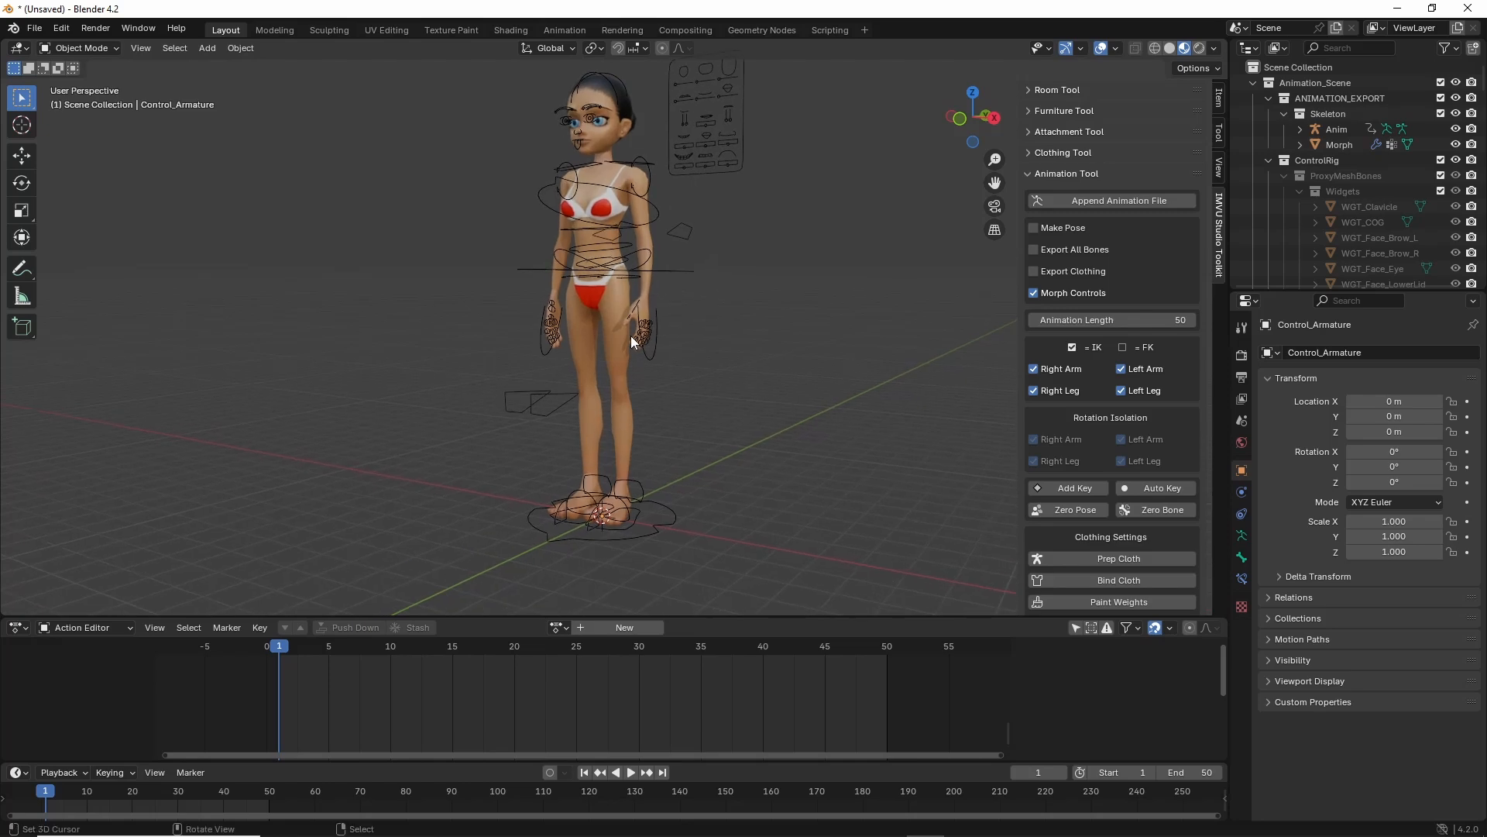
pyautogui.keyDown('shift'); pyautogui.moveTo(630, 336); pyautogui.dragTo(632, 424, button='middle'); pyautogui.keyUp('shift')
pyautogui.click(657, 555)
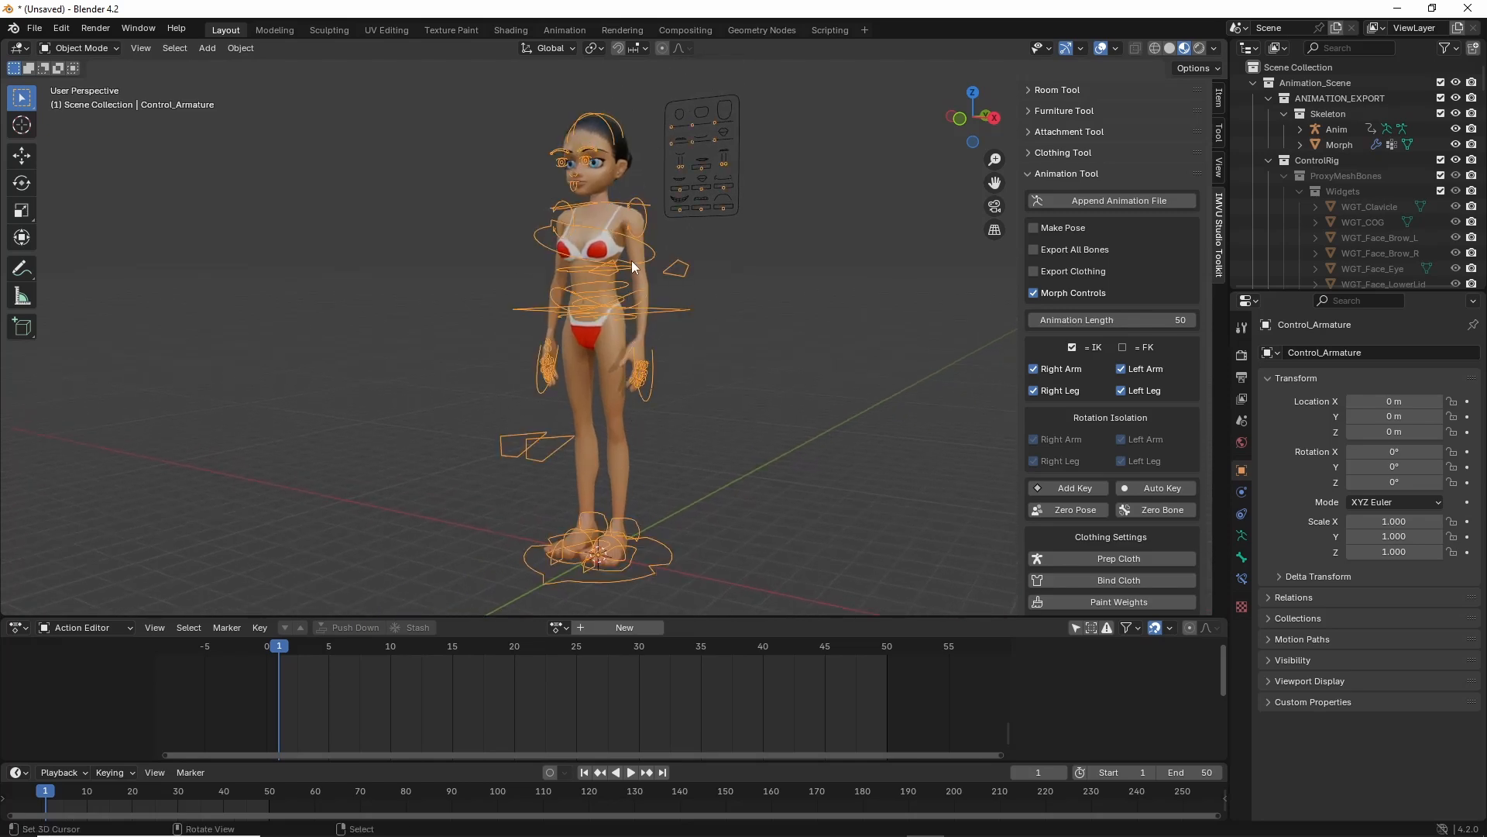
# Examine the control shapes around the avatar's feet, knees, hands and head.
pyautogui.moveTo(549, 372); pyautogui.dragTo(595, 233, button='middle')
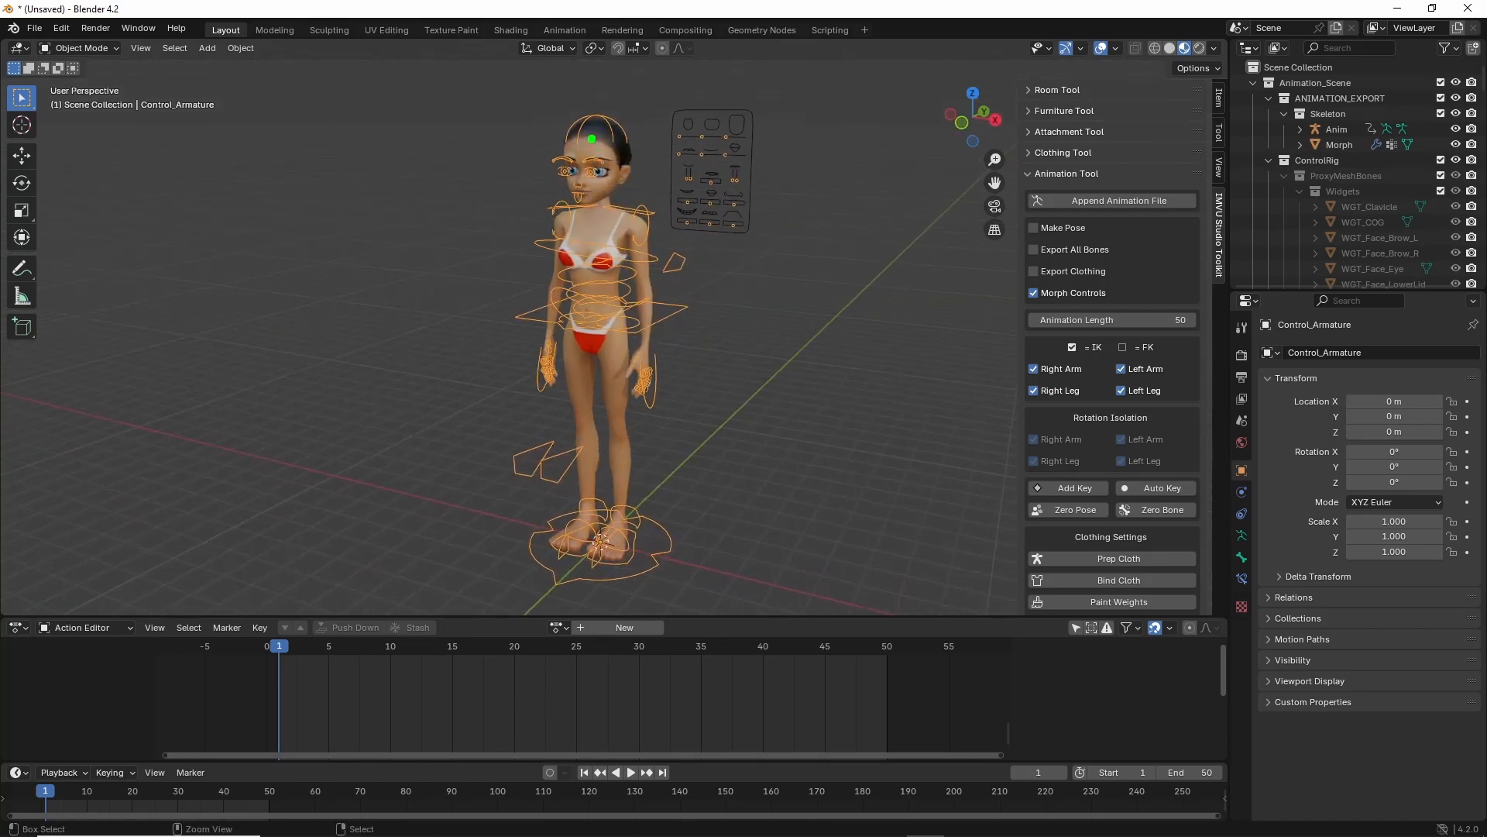
pyautogui.moveTo(579, 120)
pyautogui.keyDown('ctrl'); pyautogui.mouseDown()
pyautogui.moveTo(540, 367)
pyautogui.moveTo(690, 543)
pyautogui.moveTo(666, 228)
pyautogui.moveTo(585, 118)
pyautogui.mouseUp(); pyautogui.keyUp('ctrl')
pyautogui.hotkey('ctrl', '2')
pyautogui.moveTo(557, 519)
pyautogui.keyDown('ctrl'); pyautogui.mouseDown()
pyautogui.moveTo(616, 579)
pyautogui.moveTo(619, 527)
pyautogui.moveTo(612, 537)
pyautogui.mouseUp(); pyautogui.keyUp('ctrl')
pyautogui.moveTo(562, 467)
pyautogui.keyDown('ctrl'); pyautogui.mouseDown()
pyautogui.moveTo(573, 447)
pyautogui.moveTo(527, 457)
pyautogui.mouseUp(); pyautogui.keyUp('ctrl')
pyautogui.moveTo(521, 447)
pyautogui.mouseDown()
pyautogui.moveTo(540, 472)
pyautogui.moveTo(512, 456)
pyautogui.mouseUp()
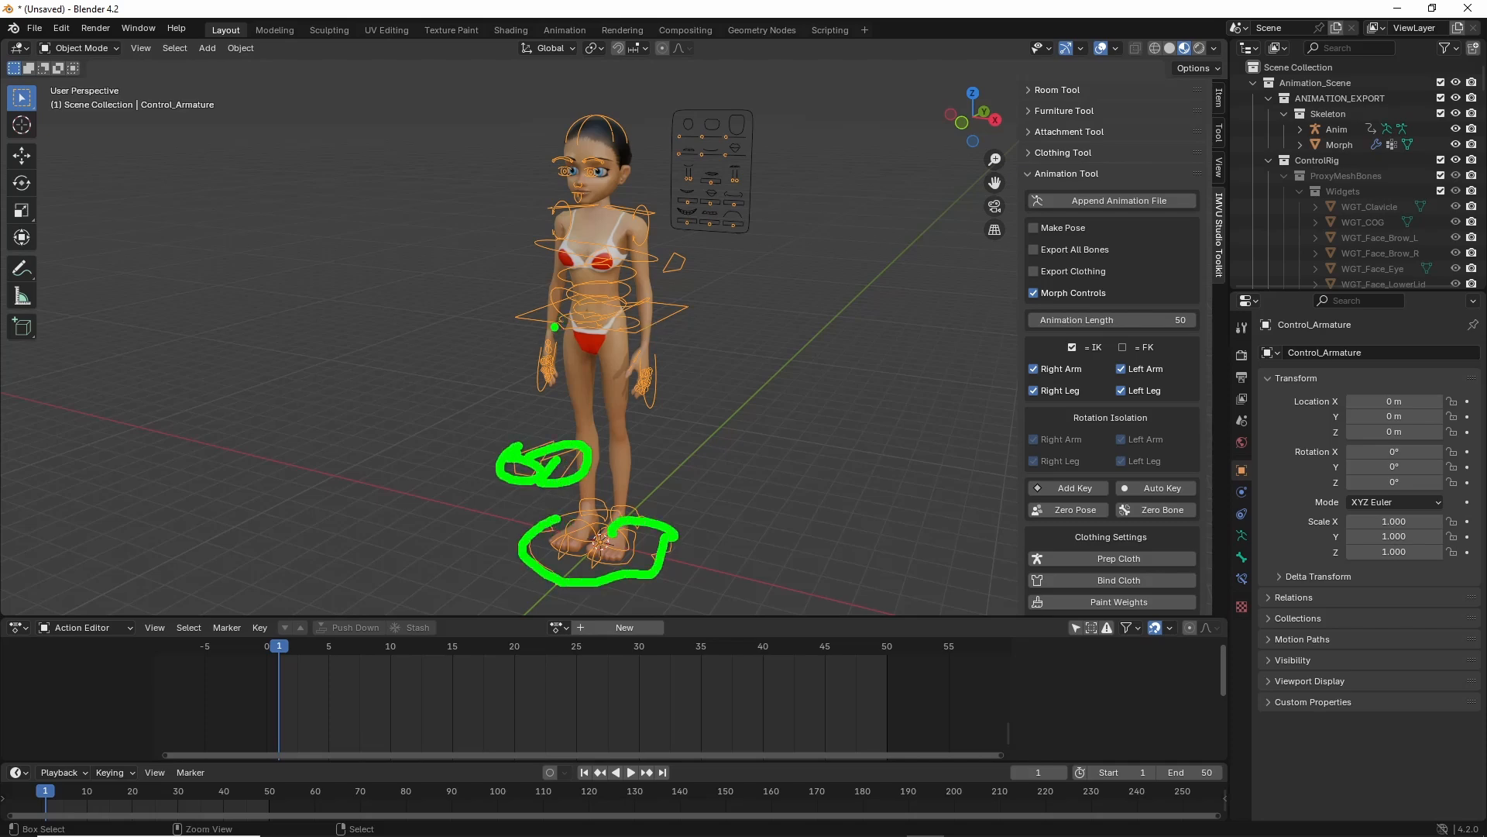
pyautogui.moveTo(527, 359); pyautogui.dragTo(529, 373)
pyautogui.moveTo(639, 361); pyautogui.dragTo(629, 371)
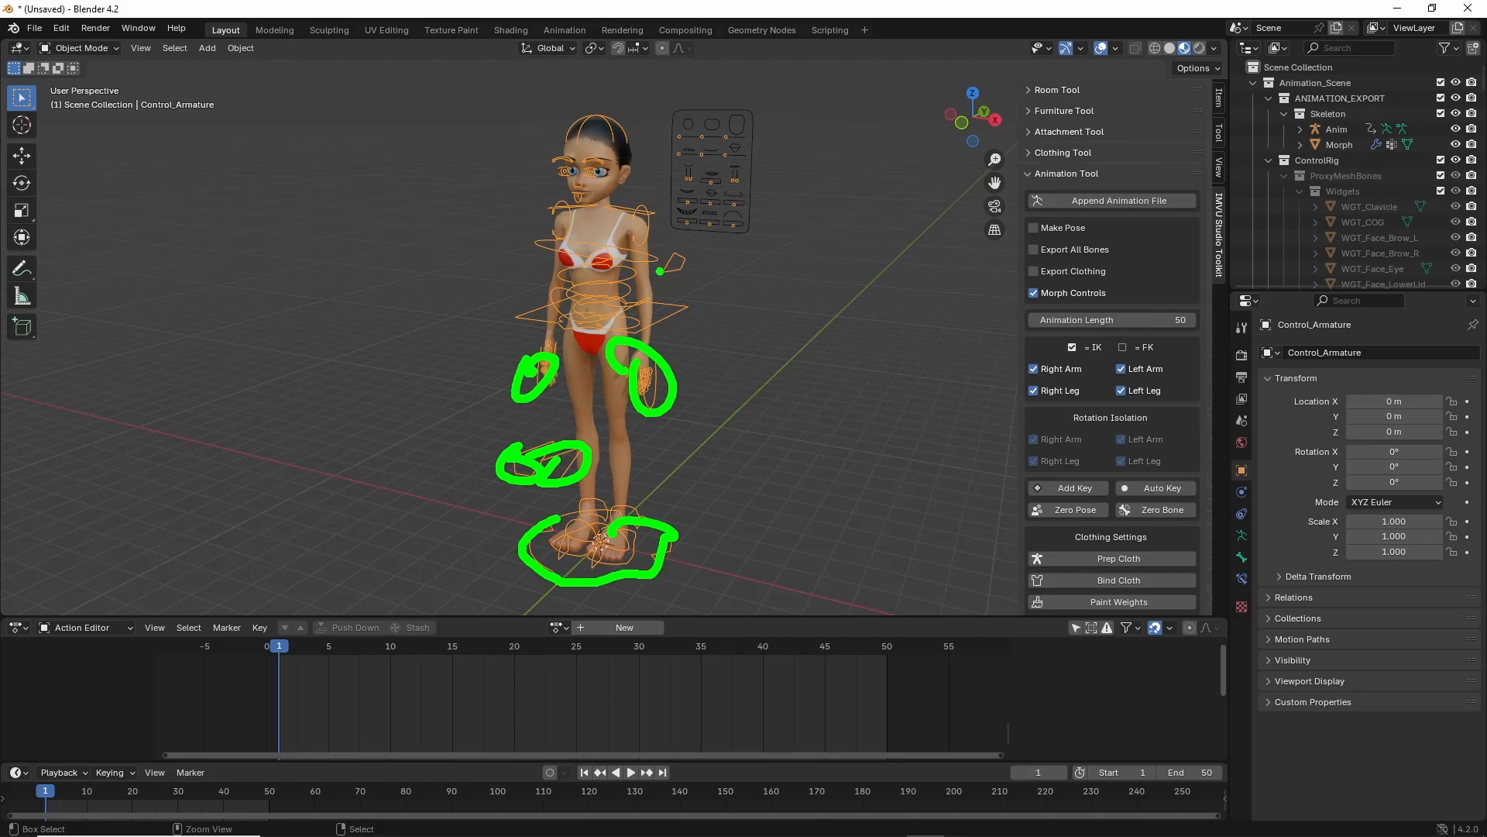
pyautogui.moveTo(577, 117); pyautogui.dragTo(585, 173)
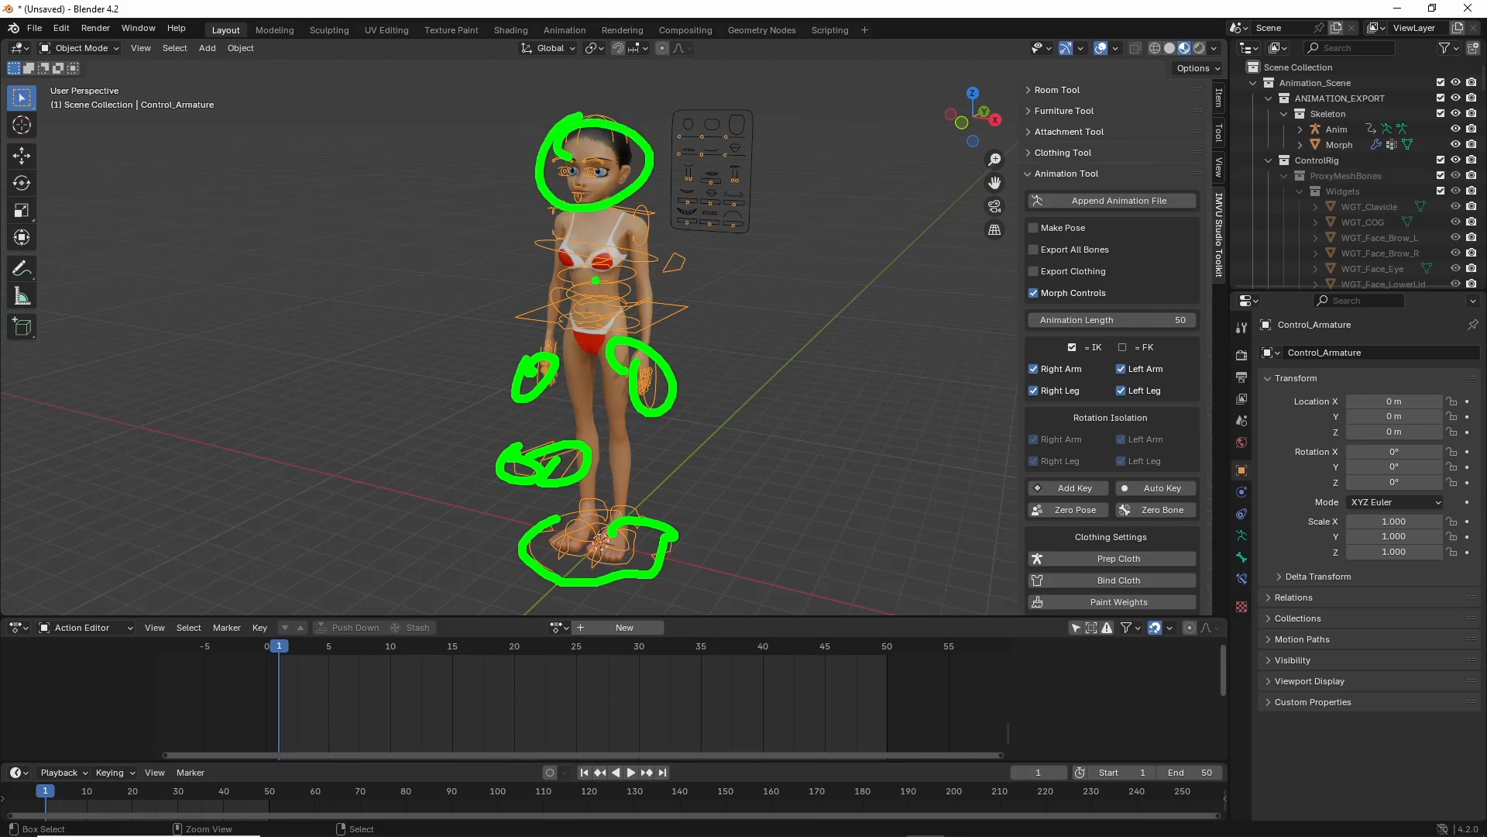
pyautogui.press('Escape')
# Examine the foot controls and the triangular leg pole controls in front of the knees up close.
pyautogui.moveTo(660, 531); pyautogui.dragTo(591, 543, button='middle')
pyautogui.scroll(4, 574, 468)
pyautogui.keyDown('shift'); pyautogui.moveTo(574, 468); pyautogui.dragTo(579, 380, button='middle'); pyautogui.keyUp('shift')
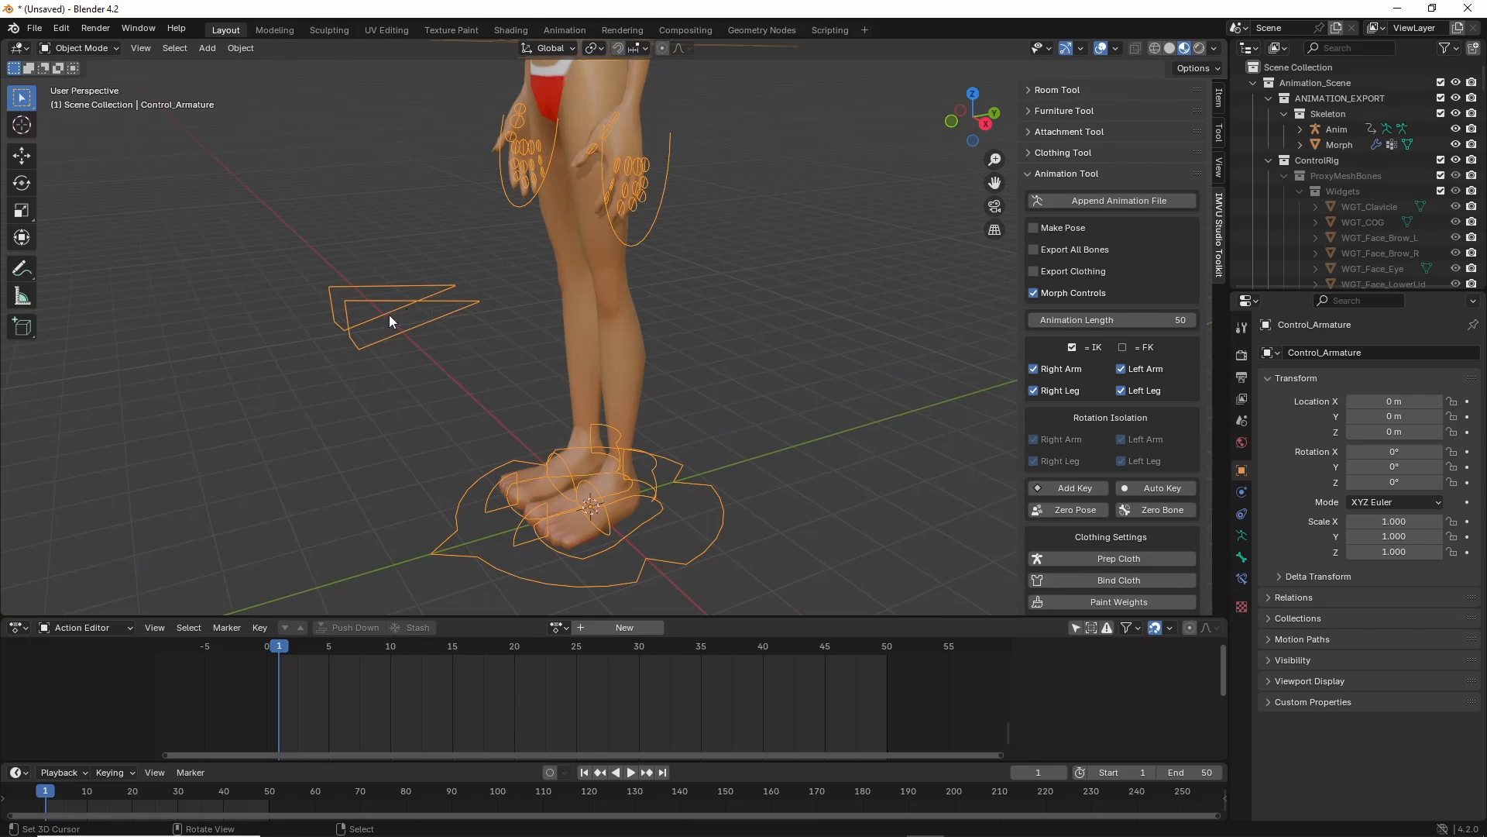
pyautogui.hotkey('ctrl', '2')
pyautogui.moveTo(352, 302)
pyautogui.mouseDown()
pyautogui.moveTo(474, 302)
pyautogui.moveTo(343, 349)
pyautogui.moveTo(356, 358)
pyautogui.moveTo(426, 293)
pyautogui.mouseUp()
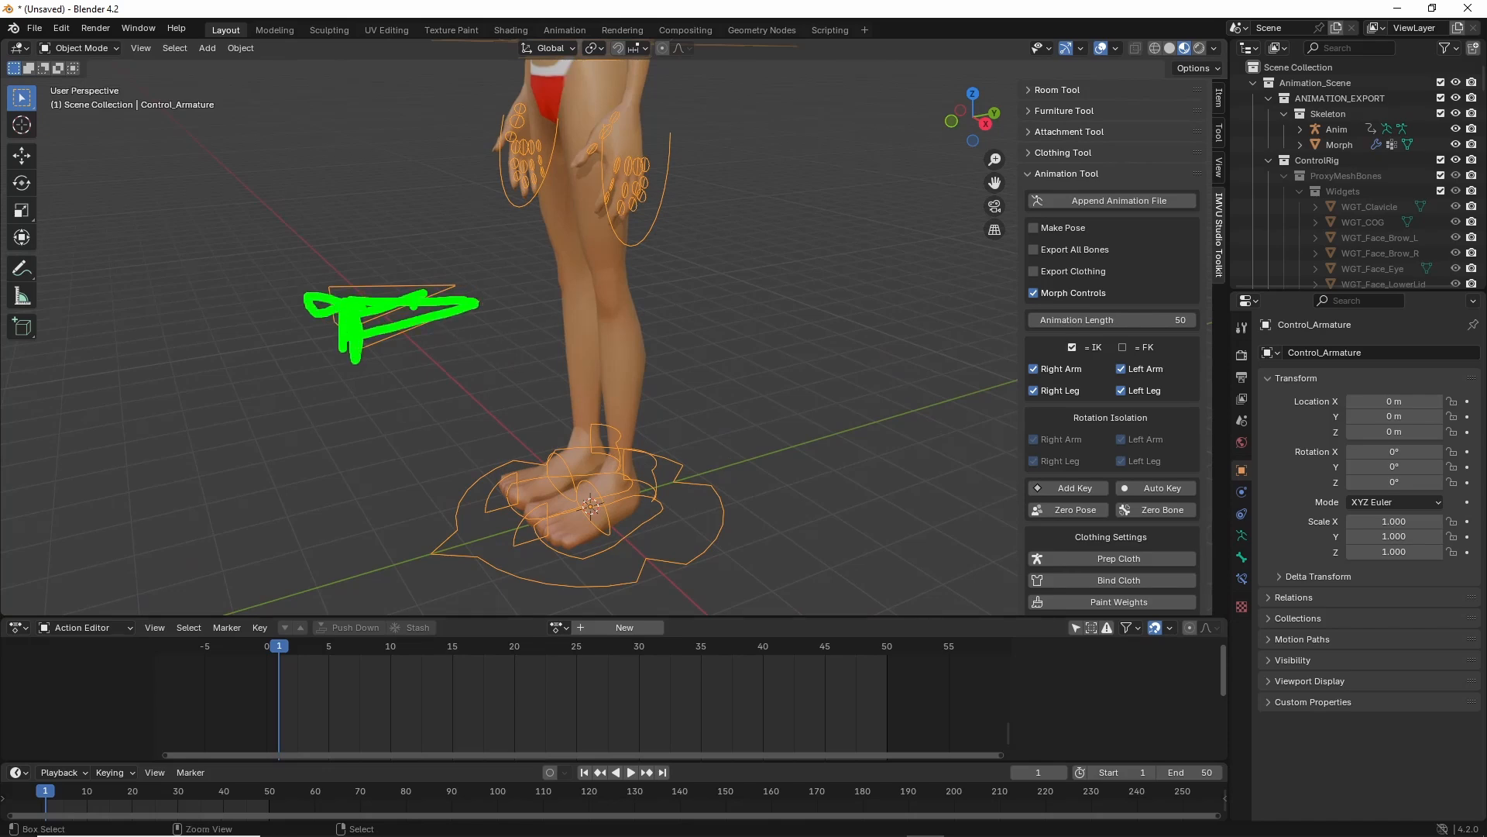
pyautogui.press('Escape')
pyautogui.scroll(-3, 525, 378)
pyautogui.moveTo(548, 253)
pyautogui.keyDown('shift'); pyautogui.mouseDown(button='middle')
pyautogui.moveTo(546, 342)
pyautogui.moveTo(571, 347)
pyautogui.moveTo(639, 309)
pyautogui.mouseUp(button='middle'); pyautogui.keyUp('shift')
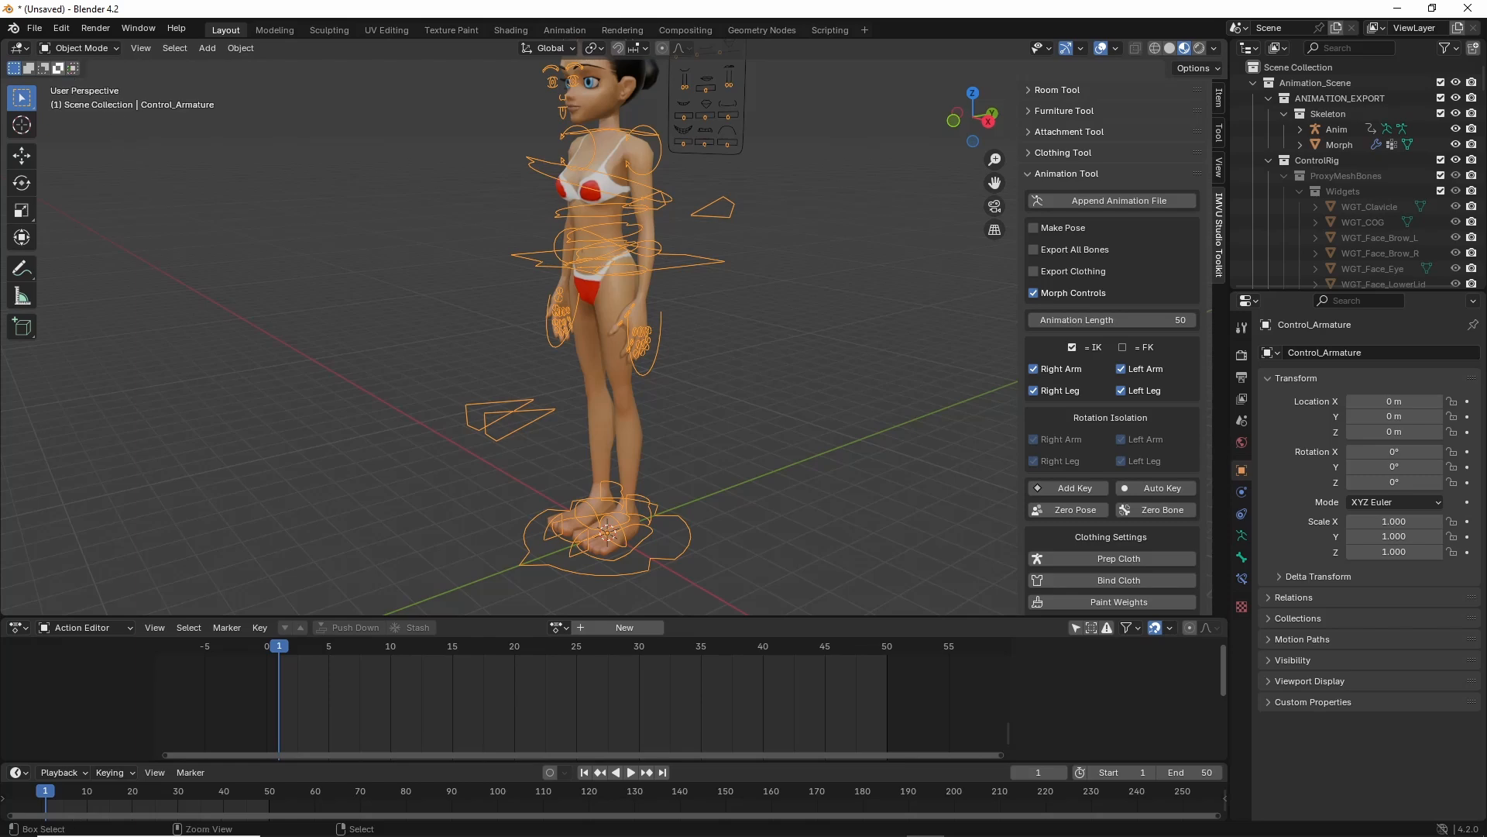
# Switch the control armature from Object Mode to Pose Mode.
pyautogui.moveTo(51, 61)
pyautogui.mouseDown()
pyautogui.moveTo(116, 61)
pyautogui.moveTo(97, 69)
pyautogui.mouseUp()
pyautogui.press('Escape')
pyautogui.click(79, 49)
pyautogui.moveTo(80, 113); pyautogui.dragTo(69, 121)
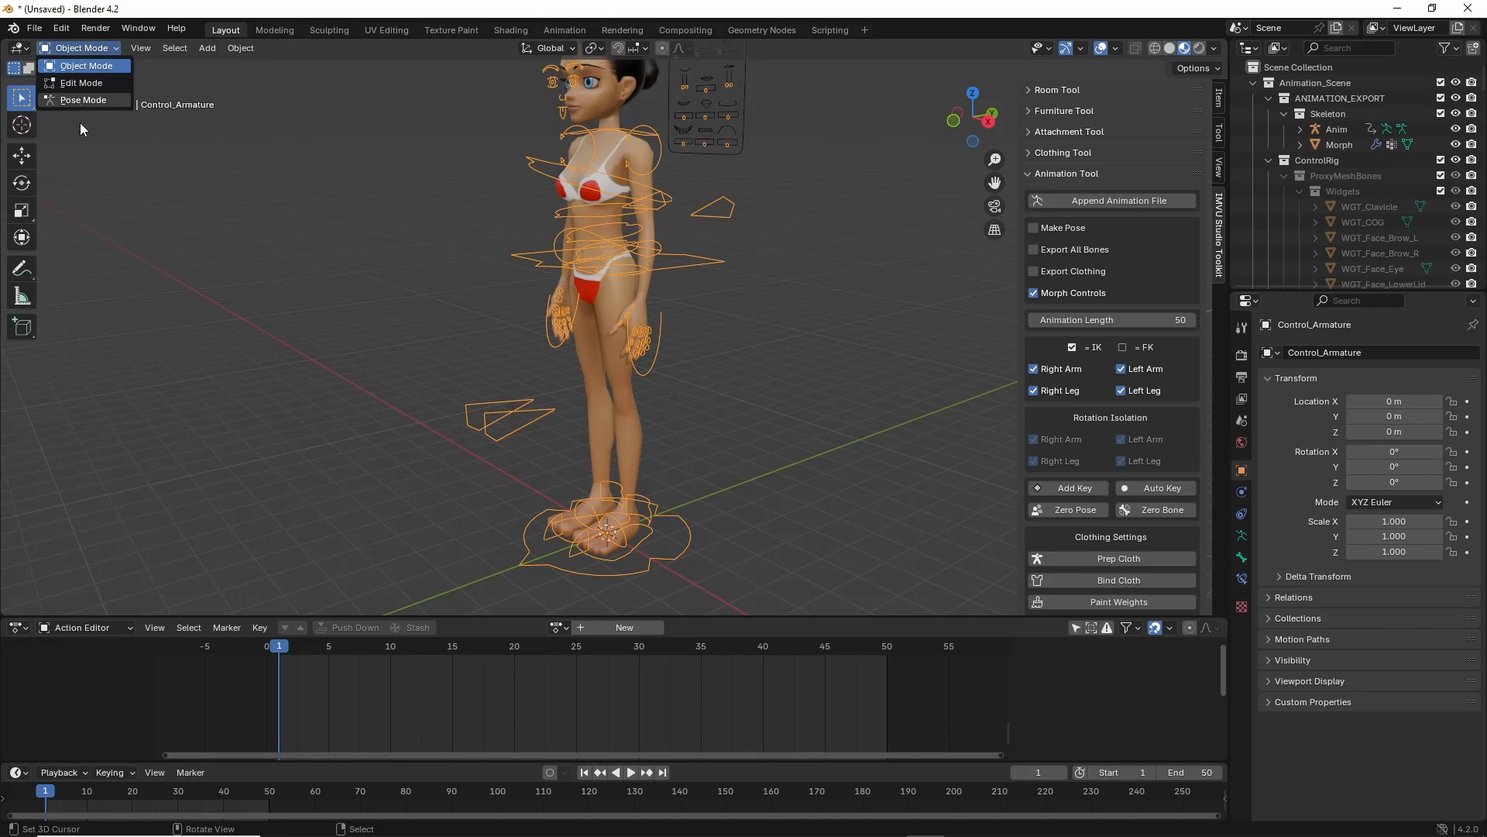
pyautogui.click(81, 100)
# Select the left leg's pole control, followed by the right arm's pole control behind the avatar's back.
pyautogui.scroll(4, 547, 306)
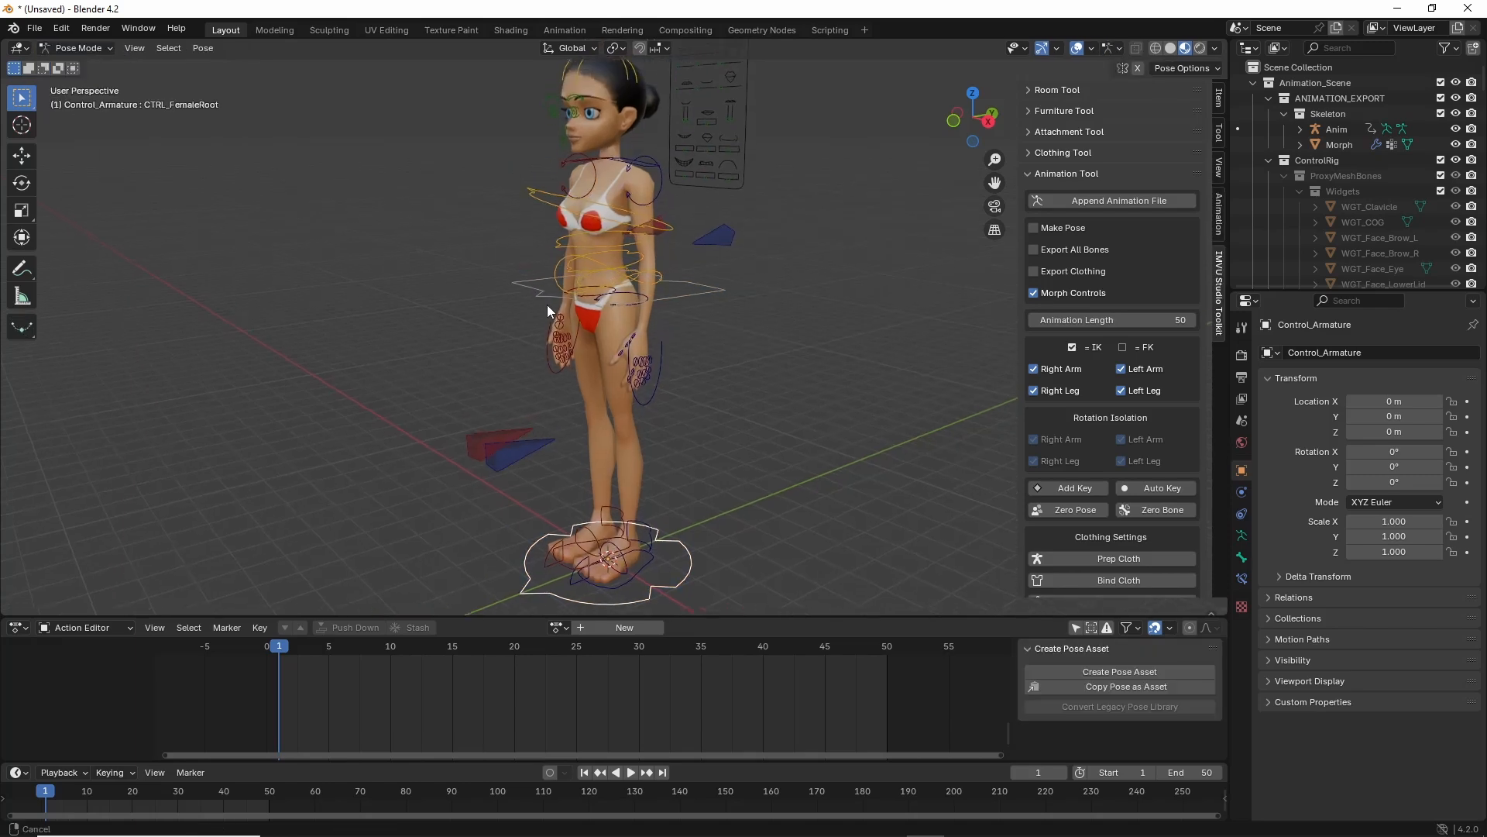
pyautogui.moveTo(542, 196); pyautogui.dragTo(454, 486, button='middle')
pyautogui.click(457, 507)
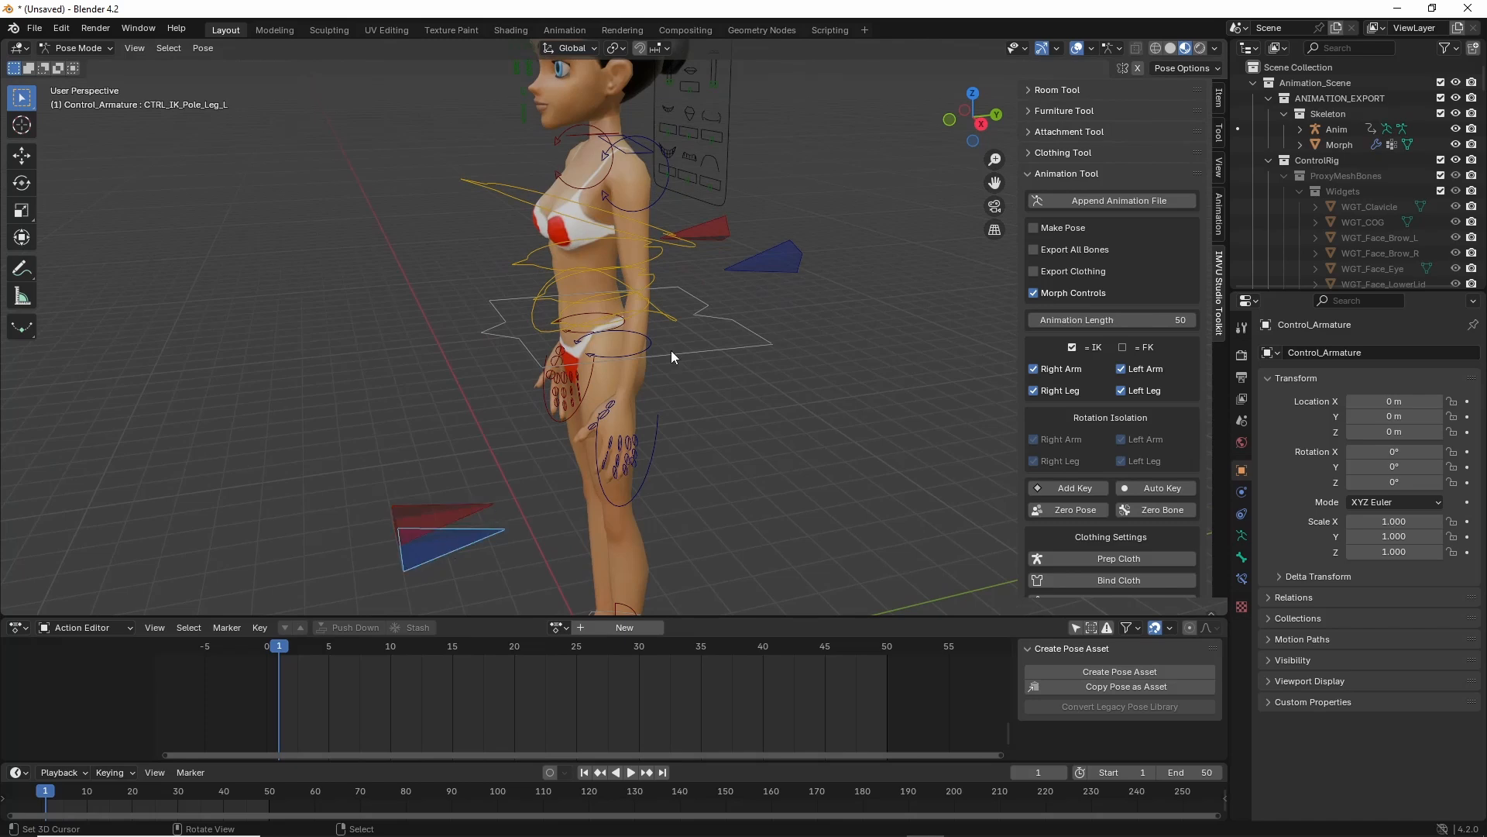
pyautogui.click(762, 246)
pyautogui.moveTo(563, 336); pyautogui.dragTo(608, 389, button='middle')
pyautogui.scroll(-3, 644, 351)
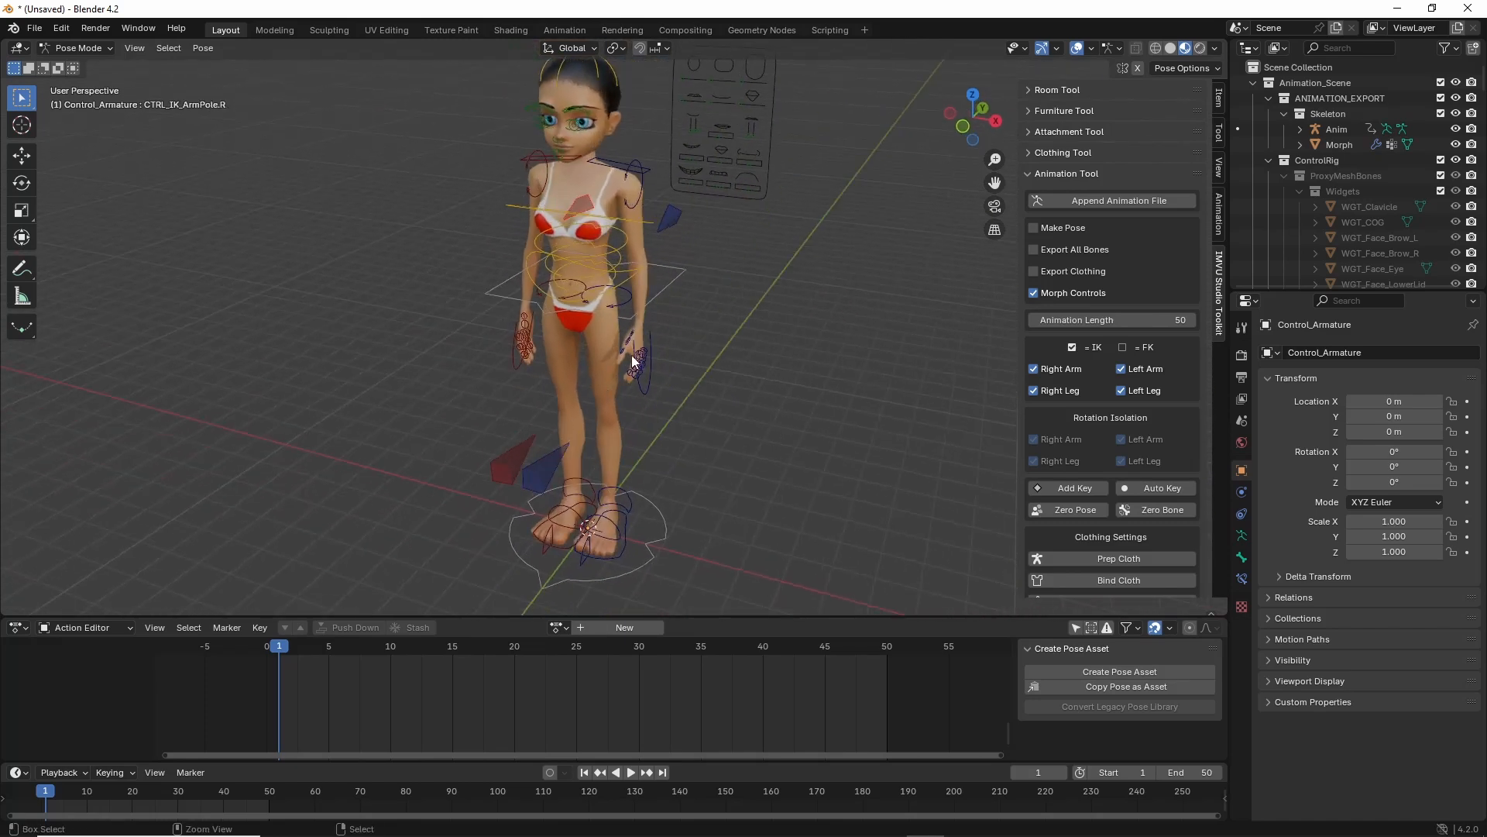
pyautogui.moveTo(670, 187); pyautogui.dragTo(597, 501)
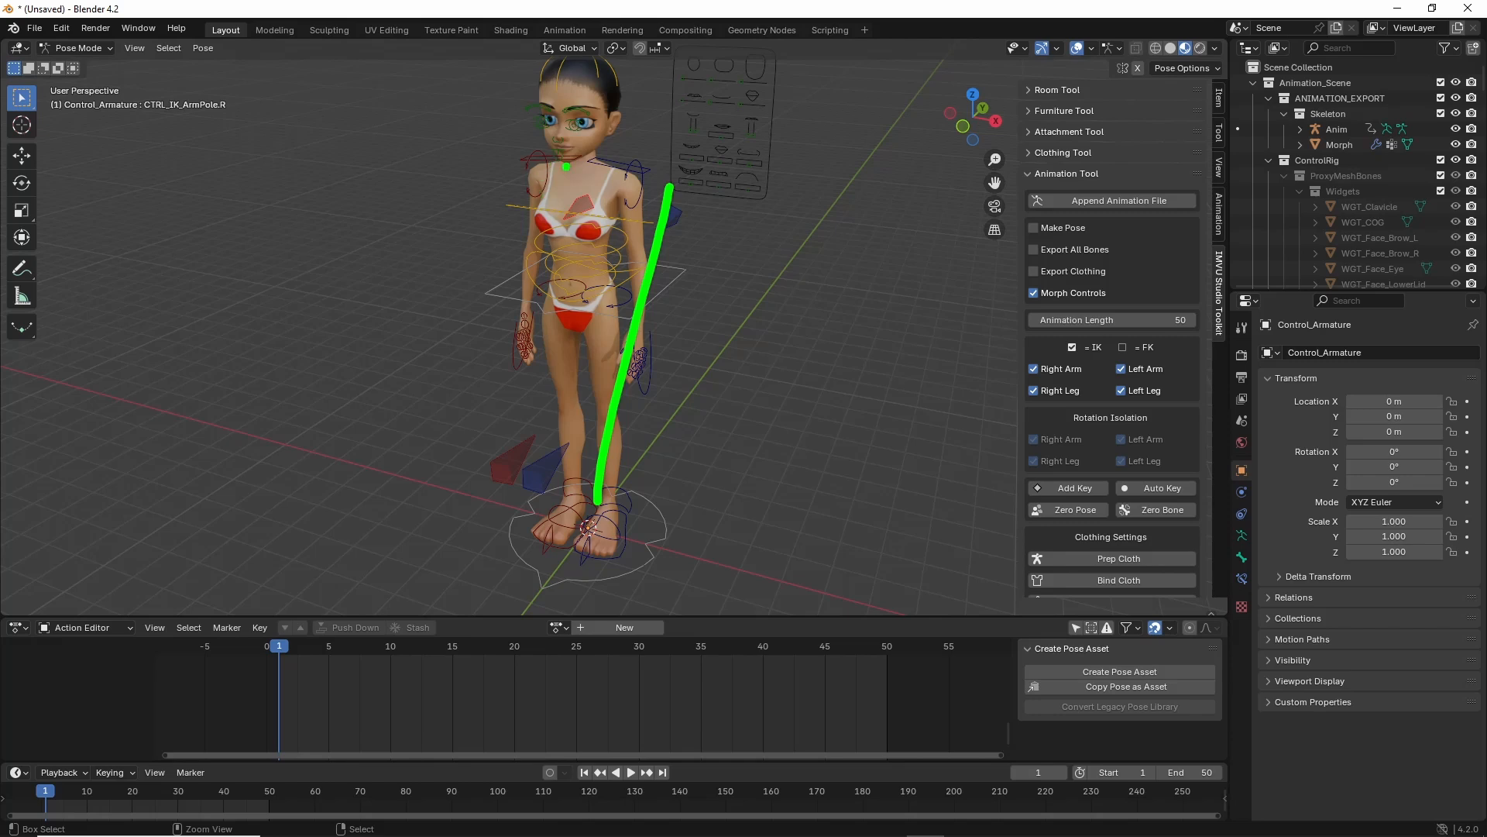
pyautogui.moveTo(566, 166); pyautogui.dragTo(500, 405)
pyautogui.moveTo(512, 336)
pyautogui.mouseDown()
pyautogui.moveTo(453, 315)
pyautogui.moveTo(484, 343)
pyautogui.mouseUp()
pyautogui.moveTo(647, 343); pyautogui.dragTo(790, 374)
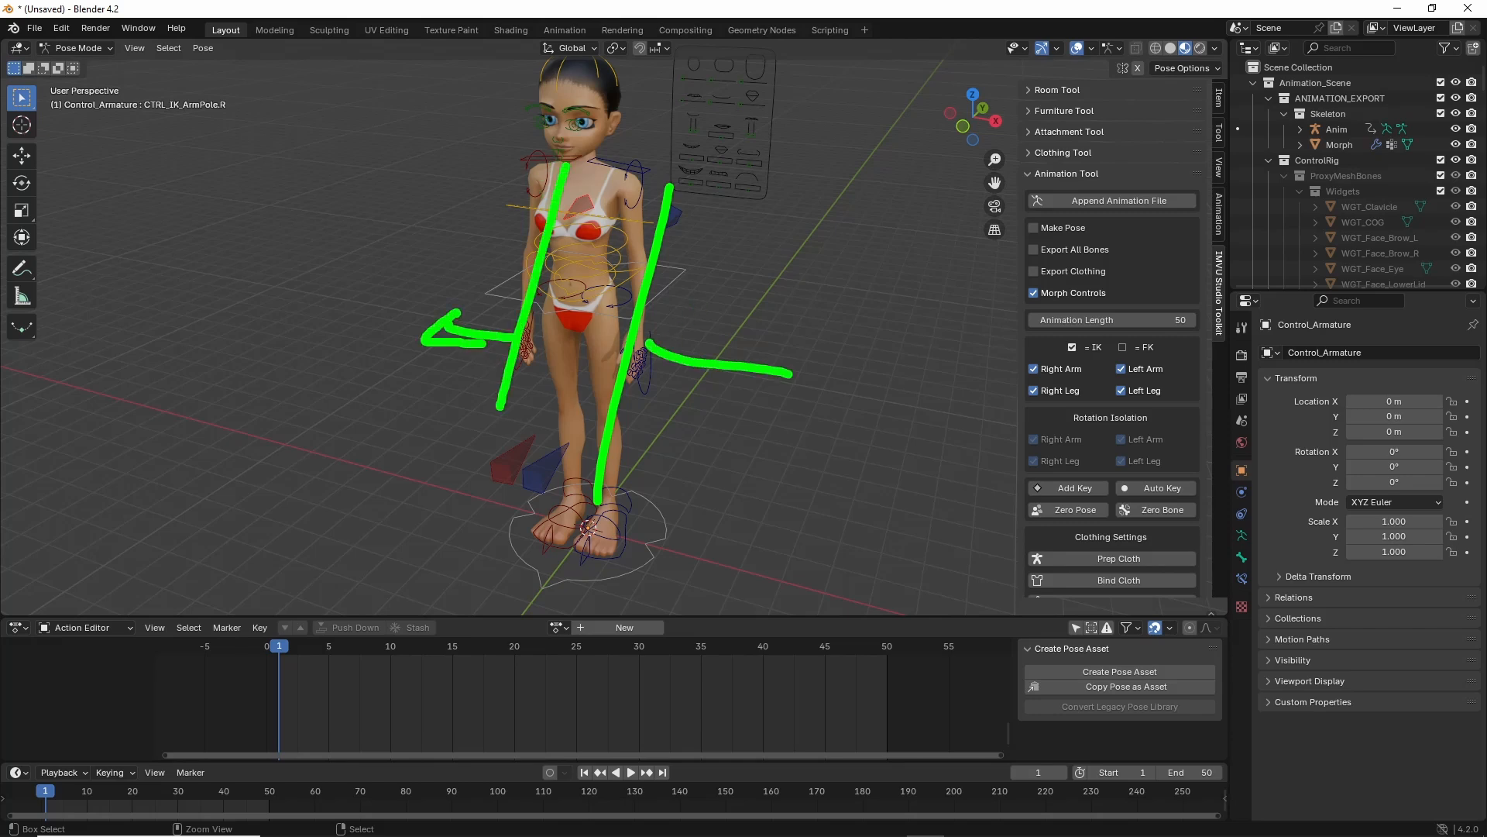
pyautogui.moveTo(725, 326); pyautogui.dragTo(734, 420)
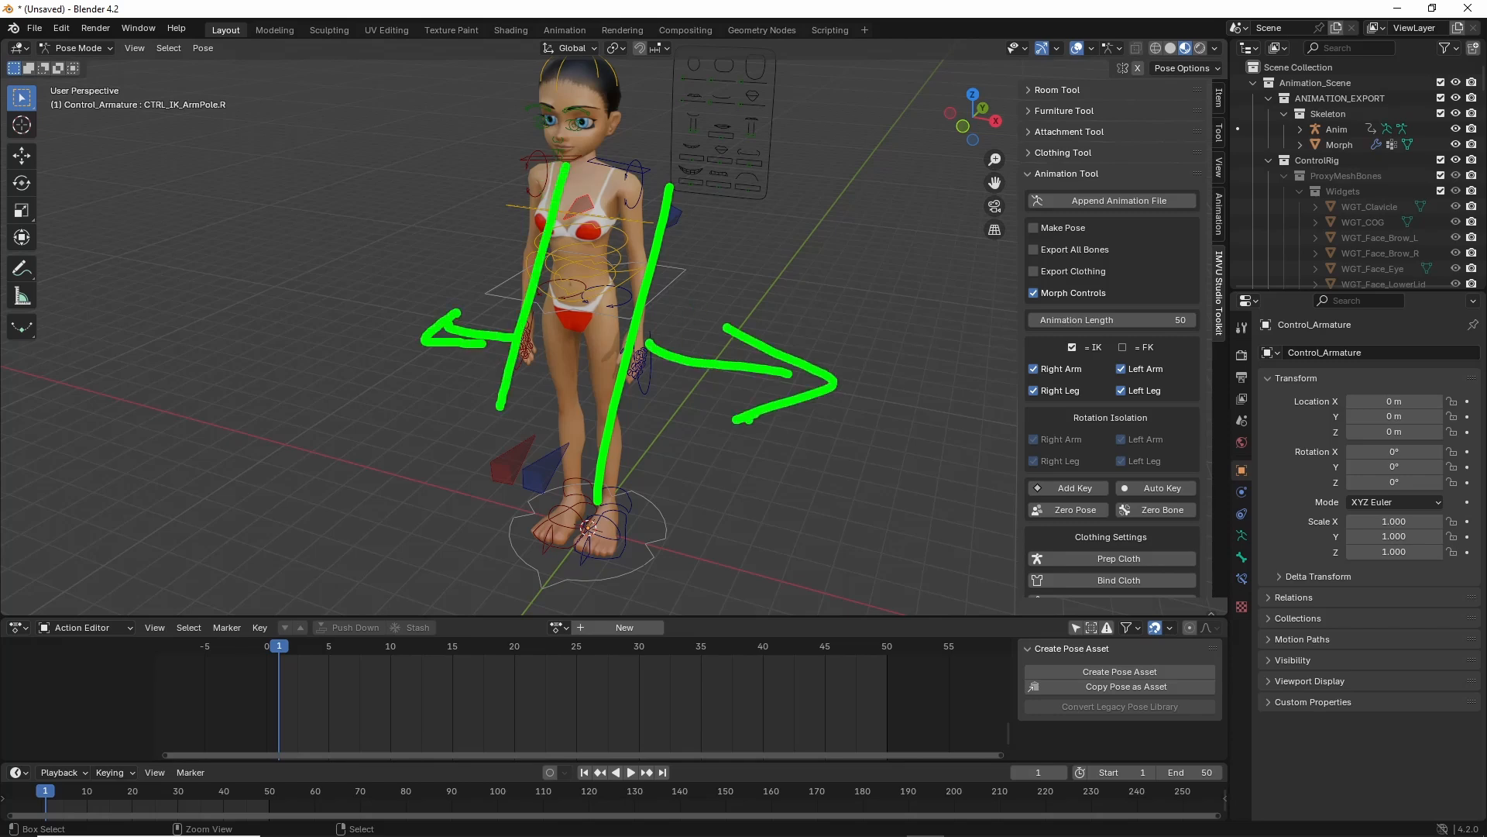
pyautogui.press('Escape')
# Try moving the left leg's blue pole control freely, and cancel the move.
pyautogui.moveTo(748, 420); pyautogui.dragTo(745, 421, button='middle')
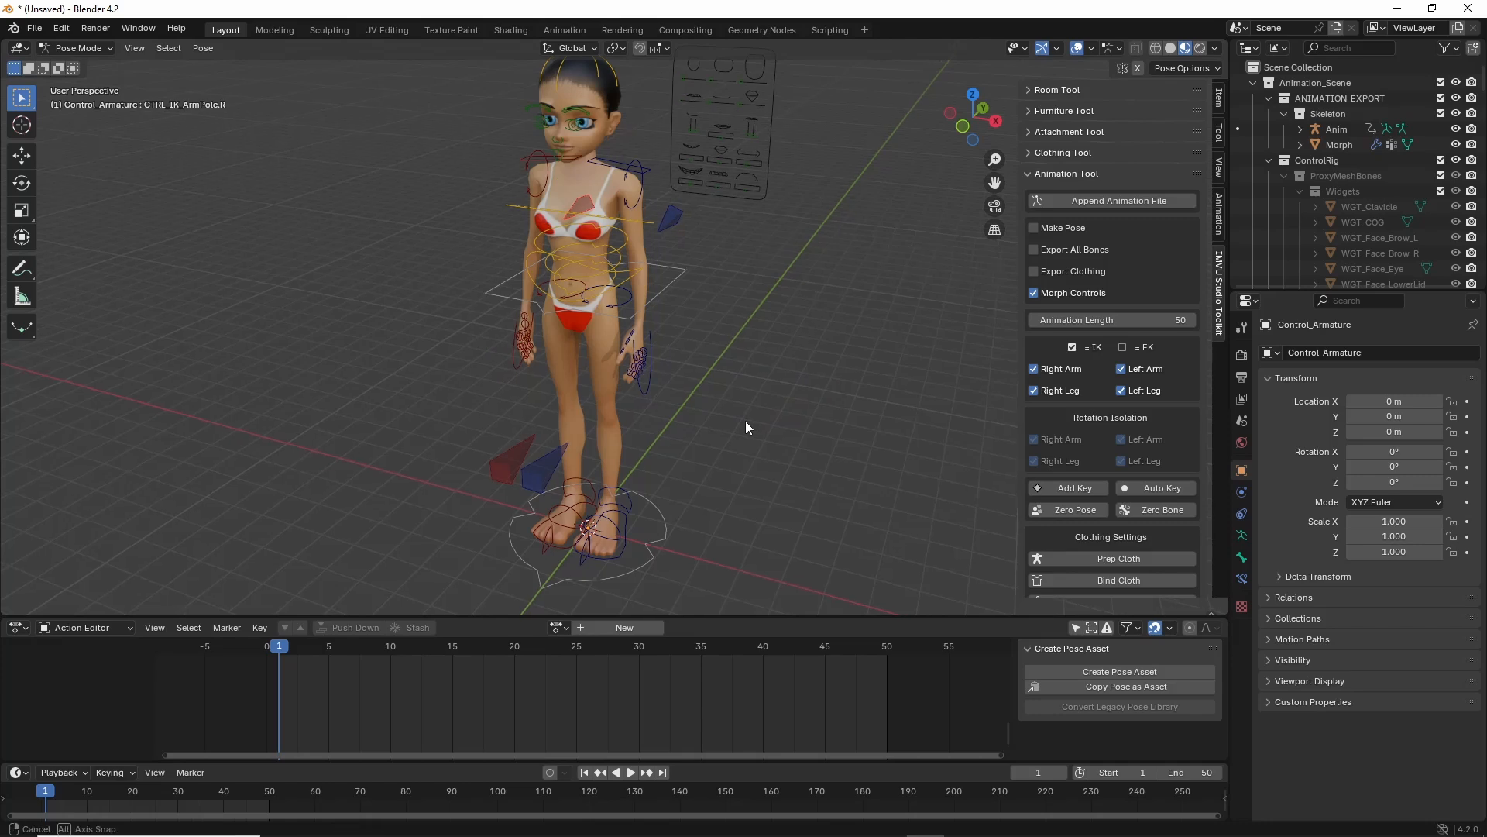
pyautogui.click(541, 468)
pyautogui.moveTo(542, 468); pyautogui.dragTo(569, 451, button='middle')
pyautogui.press('g')
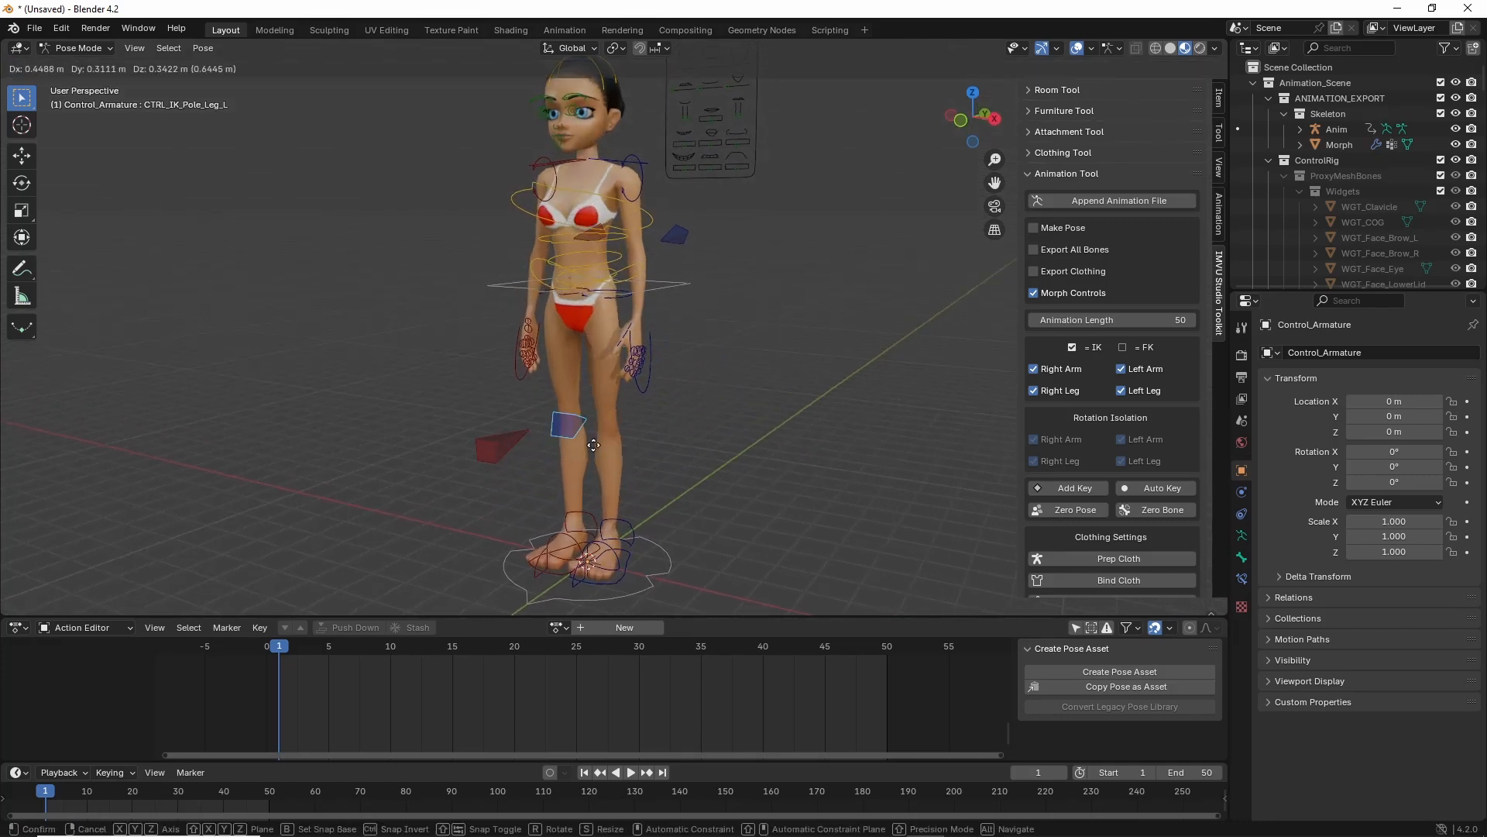
pyautogui.rightClick(548, 431)
# Select the left hand's IK control and try moving it away from the body, and cancel the move.
pyautogui.click(646, 393)
pyautogui.press('g')
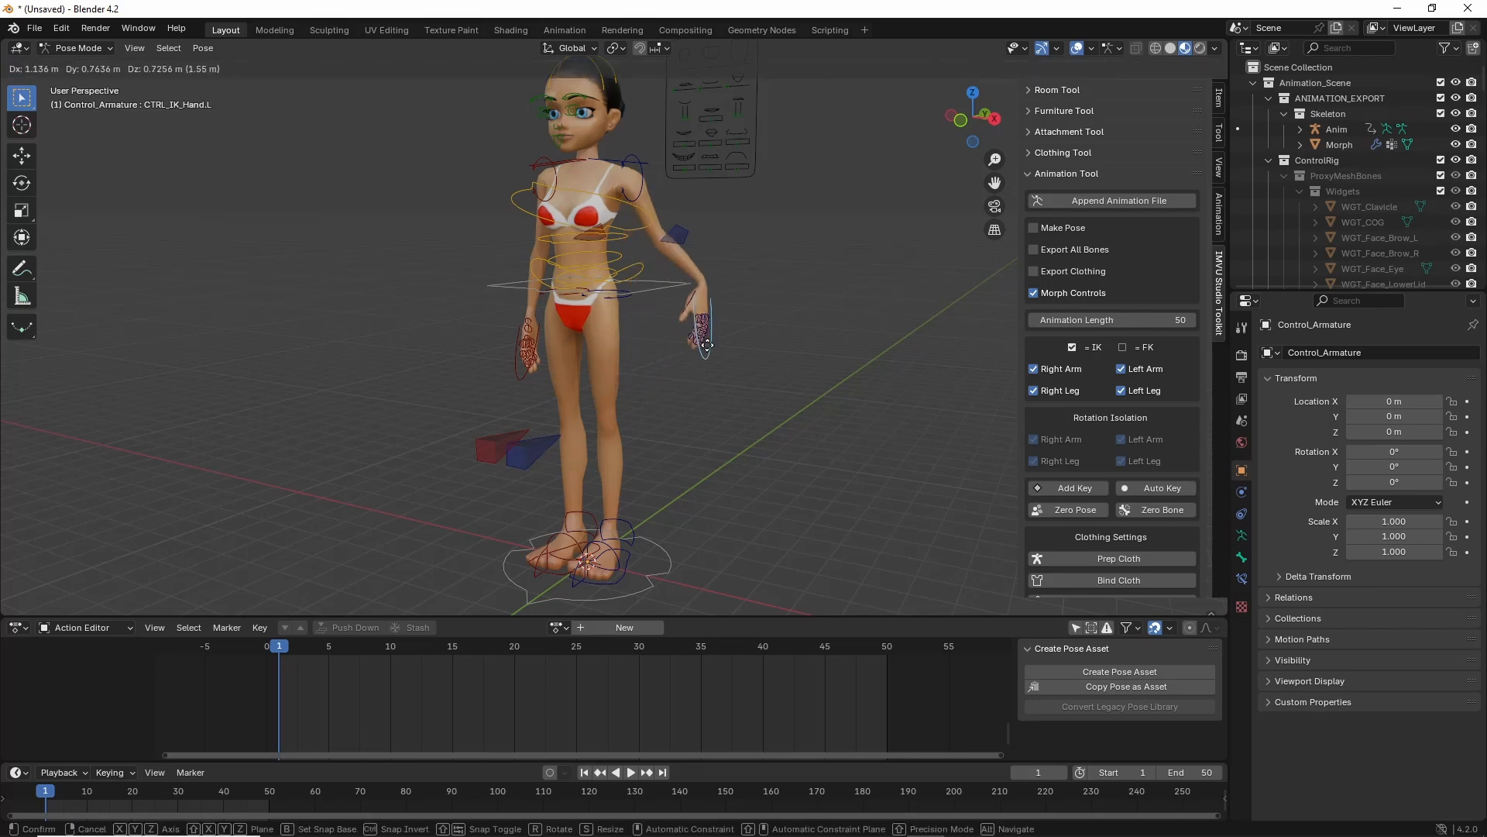
pyautogui.rightClick(654, 384)
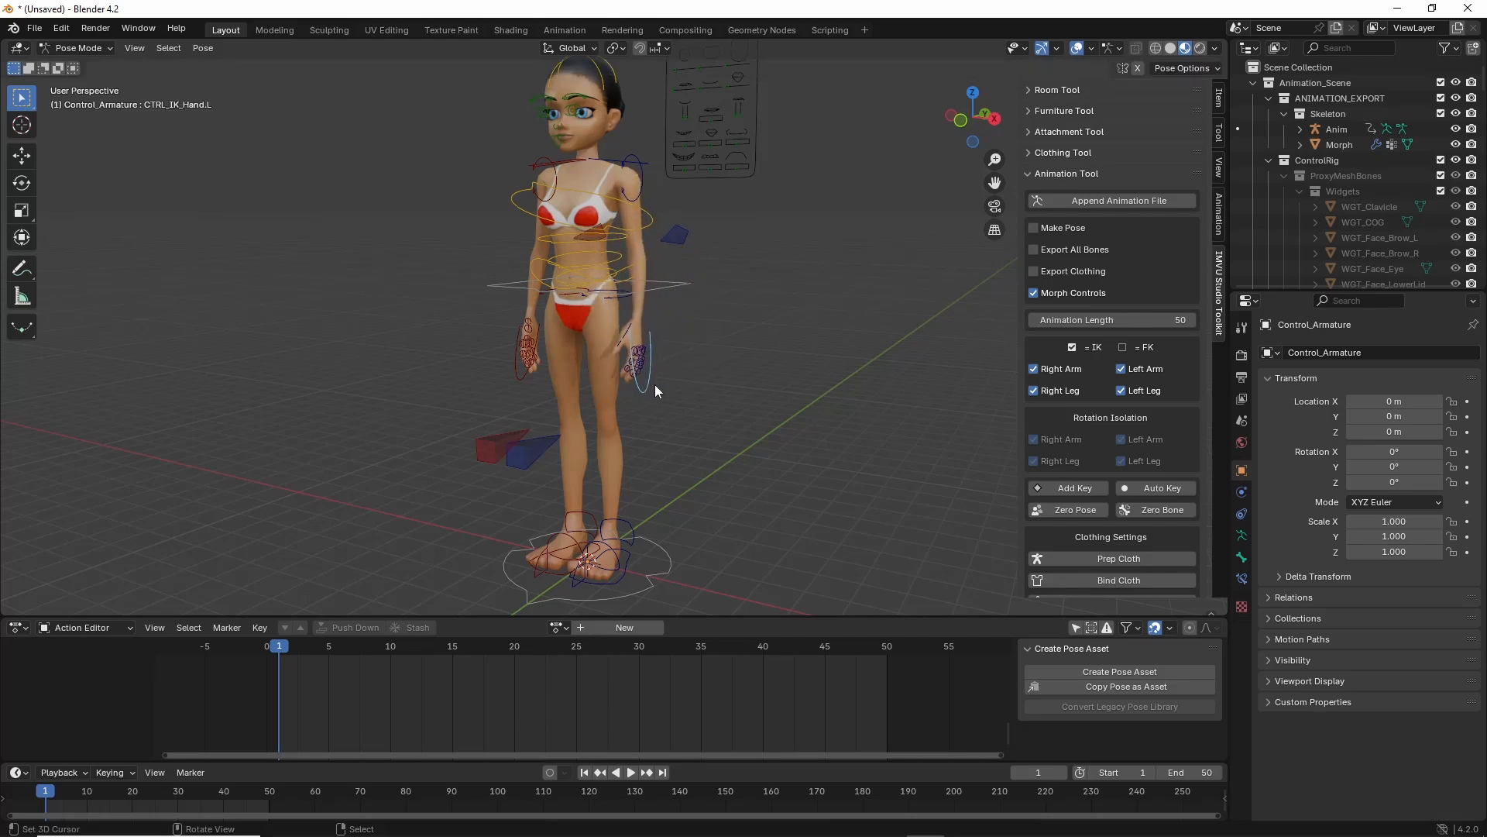
# Try rotating the left hand's IK control from a side view of the avatar.
pyautogui.moveTo(654, 384); pyautogui.dragTo(615, 457, button='middle')
pyautogui.scroll(2, 573, 466)
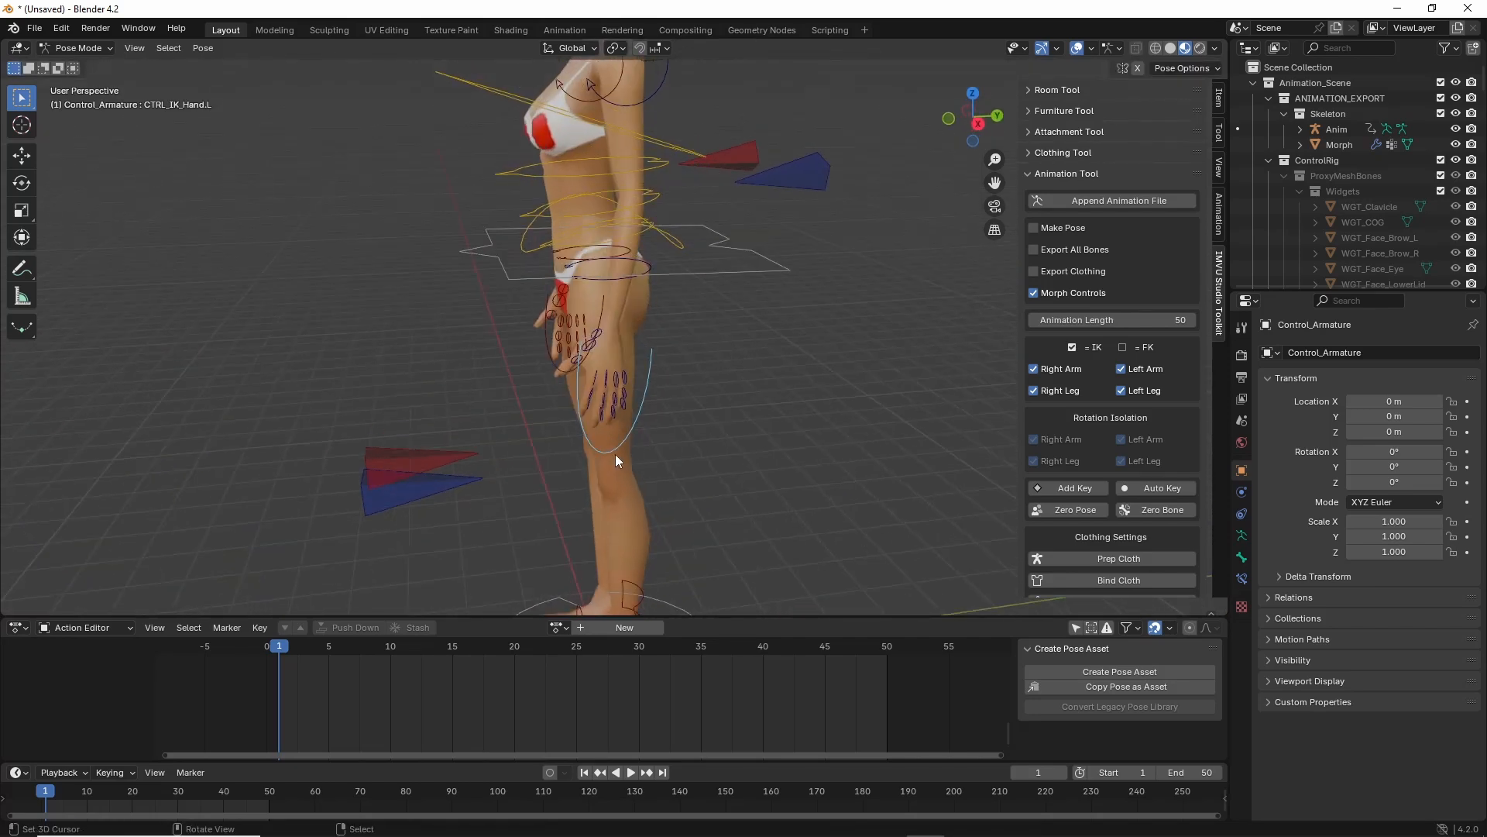
pyautogui.press('r')
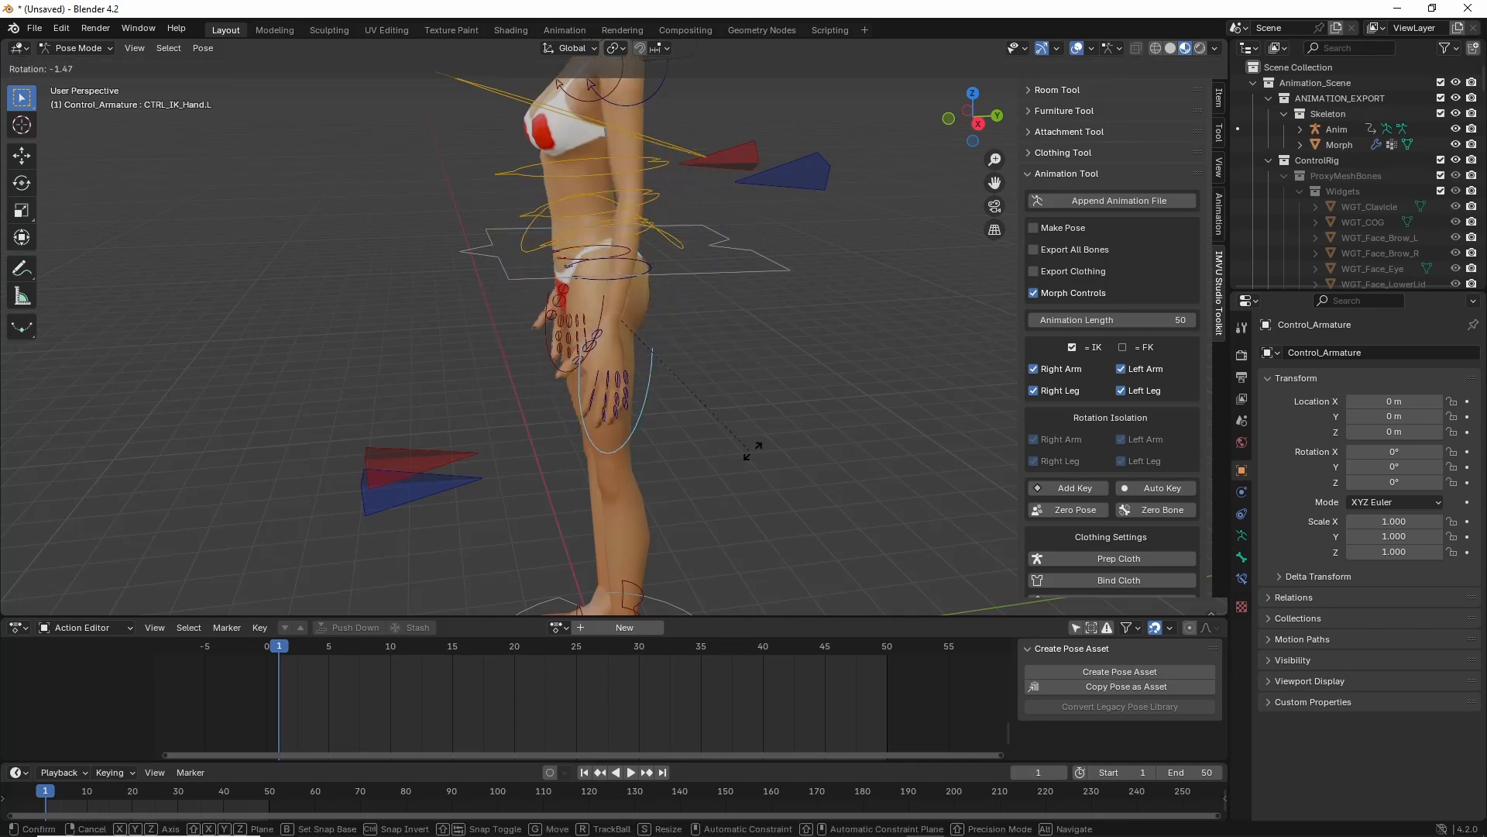
pyautogui.click(645, 407)
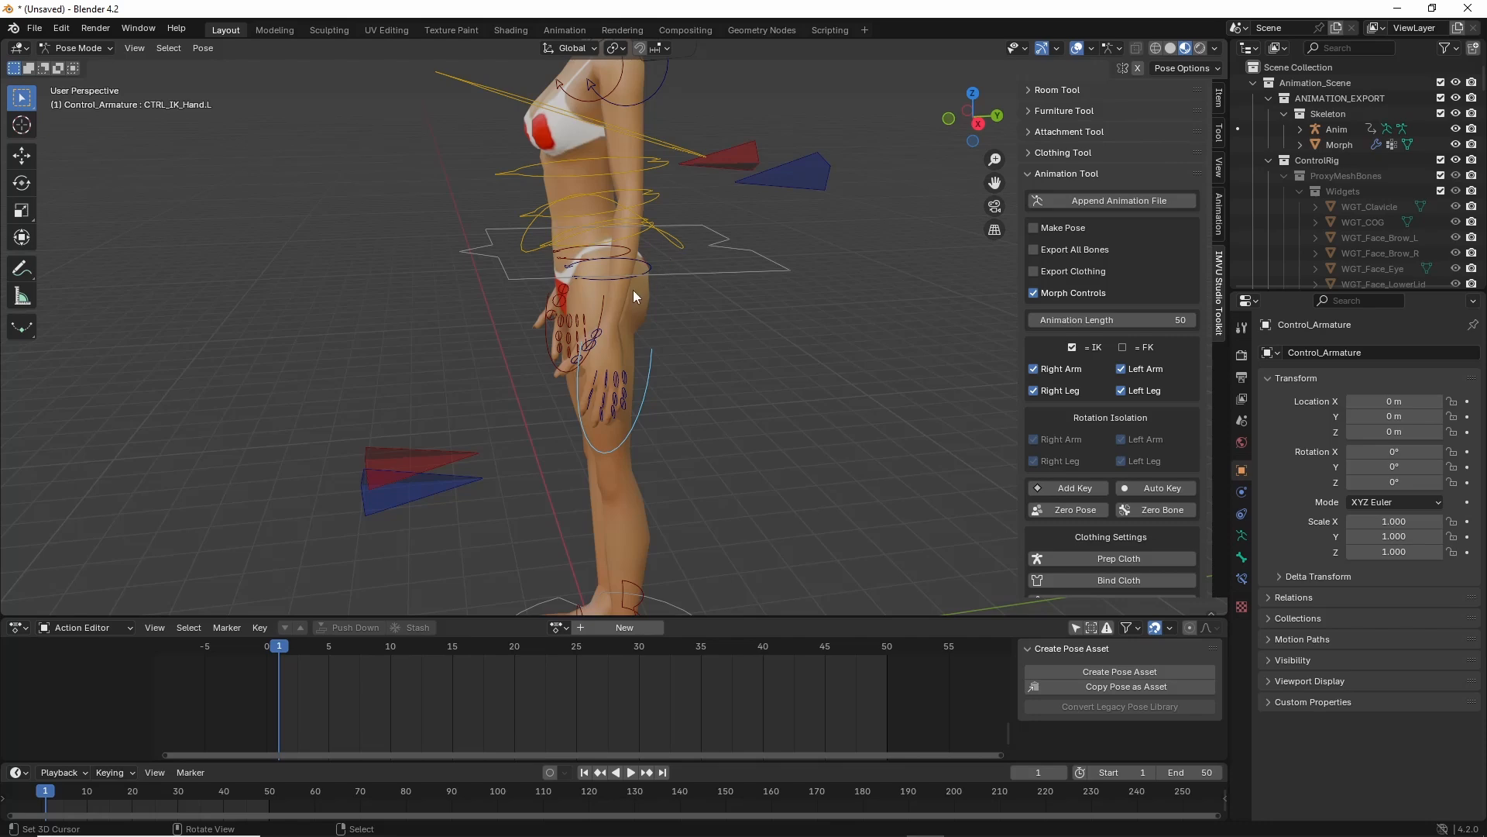
pyautogui.moveTo(52, 157)
pyautogui.mouseDown()
pyautogui.moveTo(137, 161)
pyautogui.moveTo(41, 177)
pyautogui.moveTo(176, 190)
pyautogui.mouseUp()
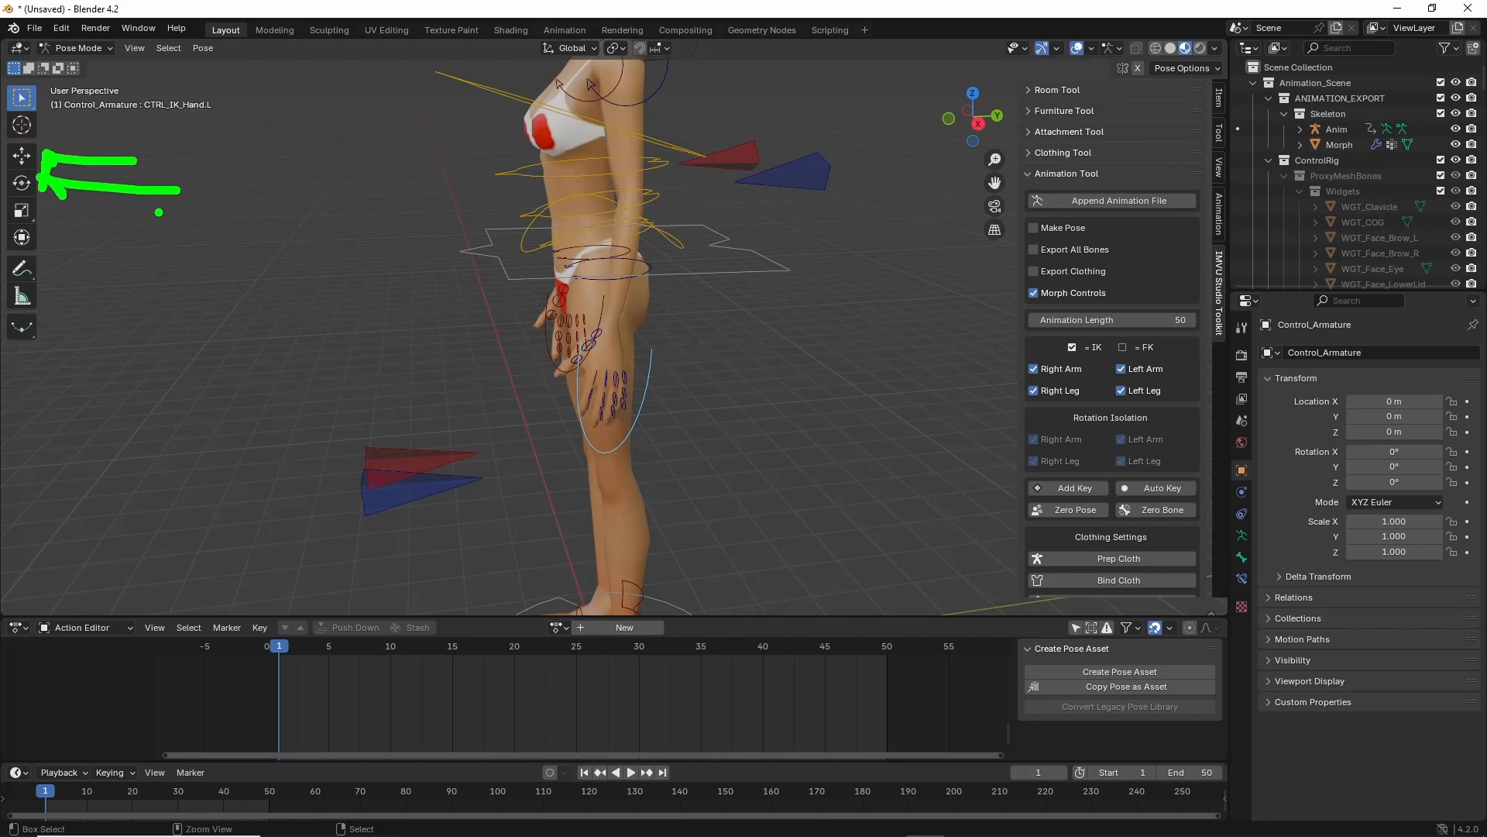
pyautogui.press('Escape')
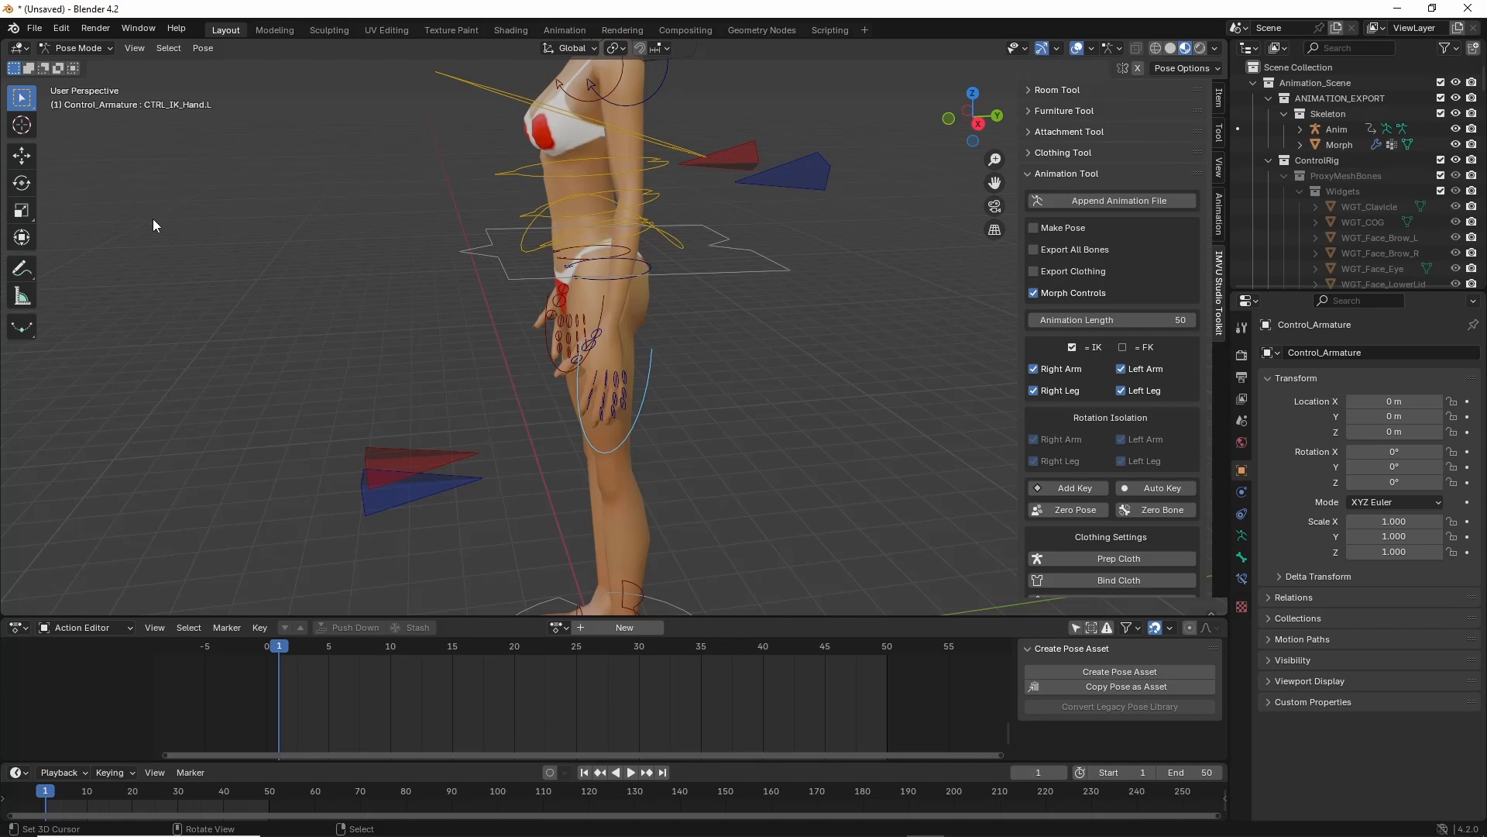
pyautogui.moveTo(189, 212); pyautogui.dragTo(704, 389, button='middle')
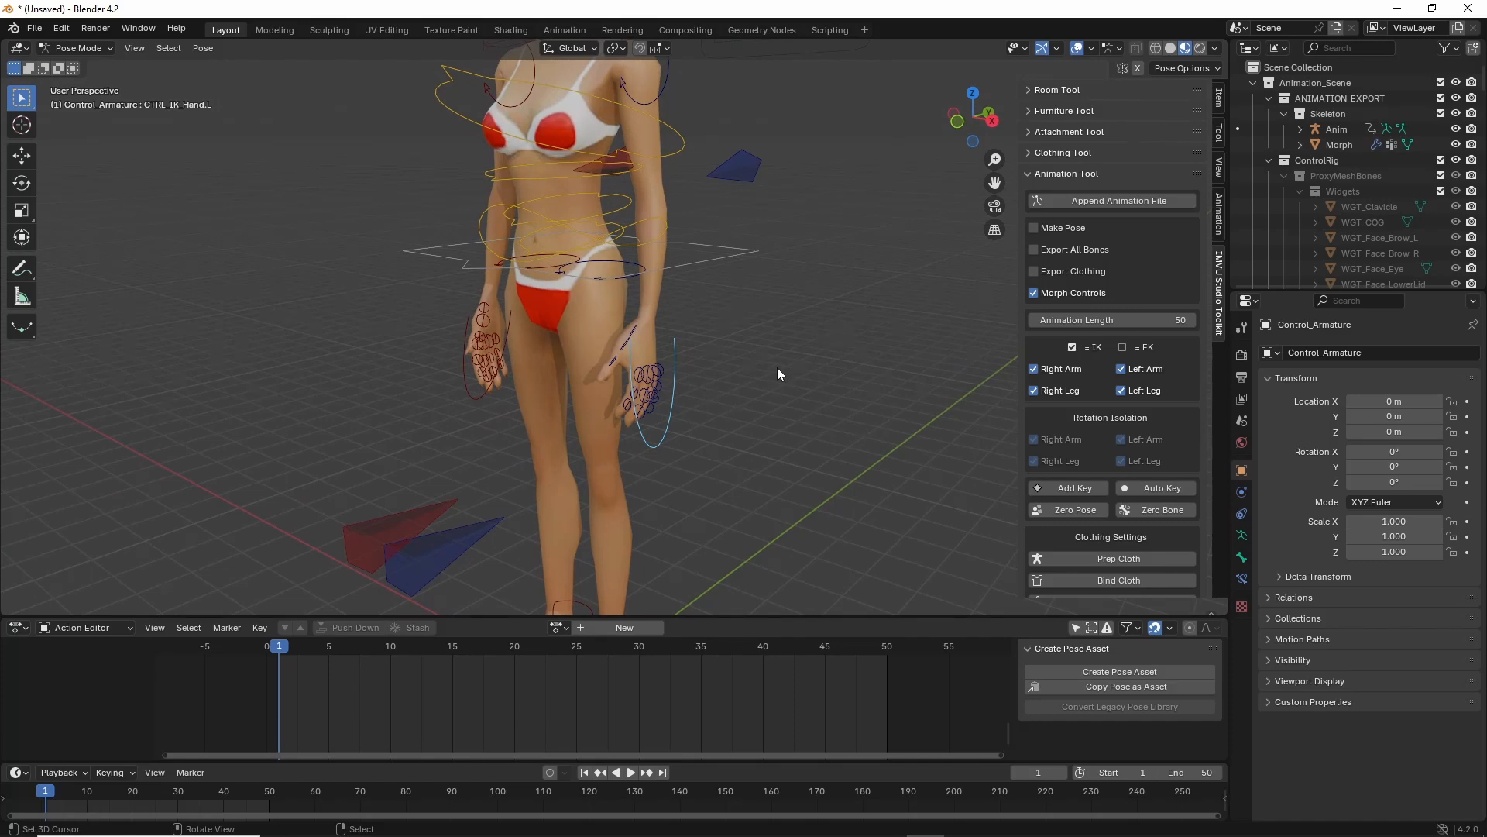
pyautogui.moveTo(1018, 256)
pyautogui.mouseDown()
pyautogui.moveTo(998, 582)
pyautogui.moveTo(1205, 233)
pyautogui.moveTo(957, 212)
pyautogui.mouseUp()
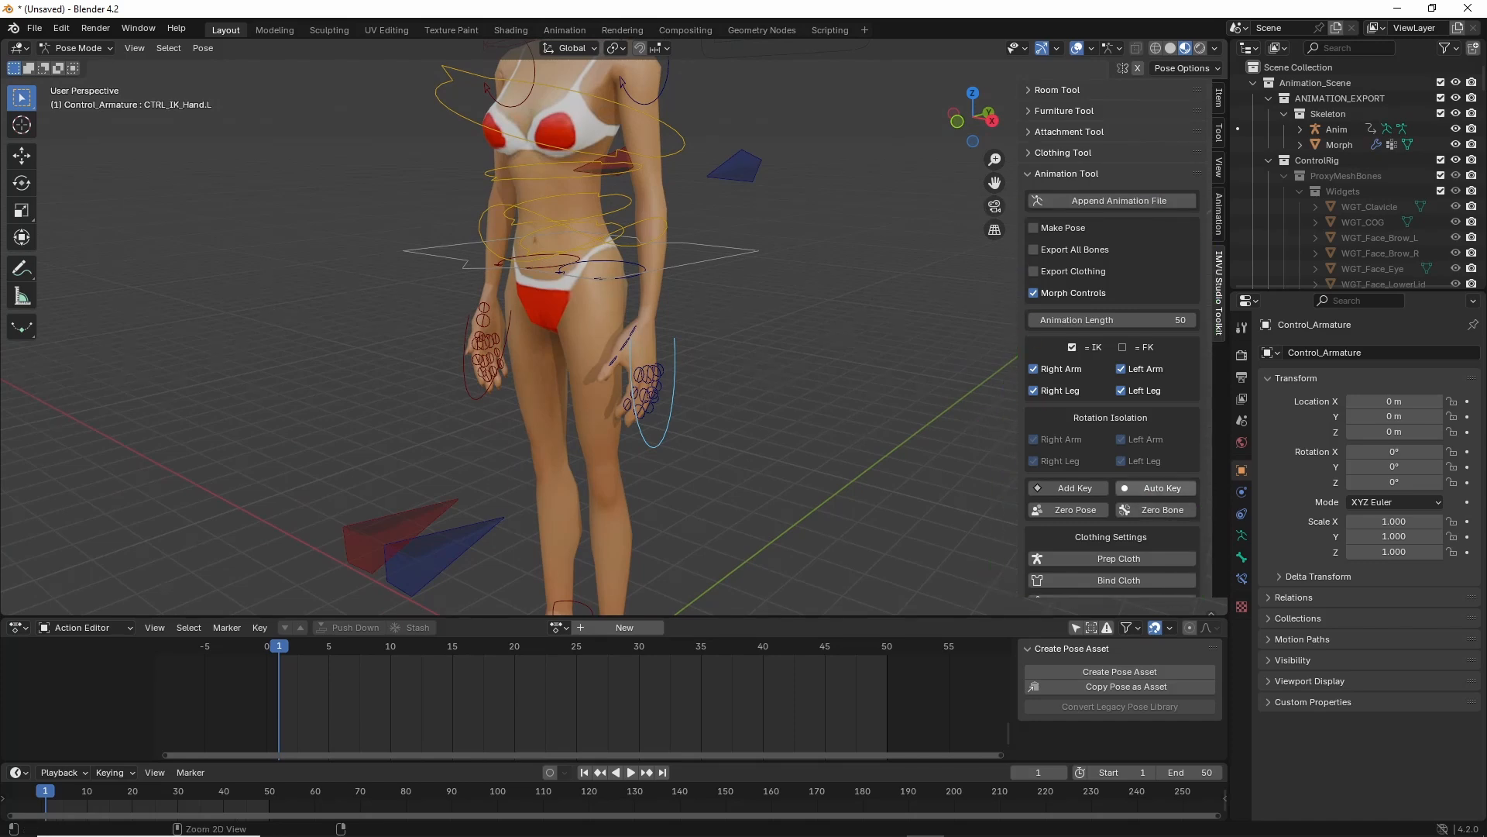
pyautogui.moveTo(1121, 471)
pyautogui.mouseDown()
pyautogui.moveTo(1121, 487)
pyautogui.moveTo(1222, 493)
pyautogui.moveTo(1117, 471)
pyautogui.mouseUp()
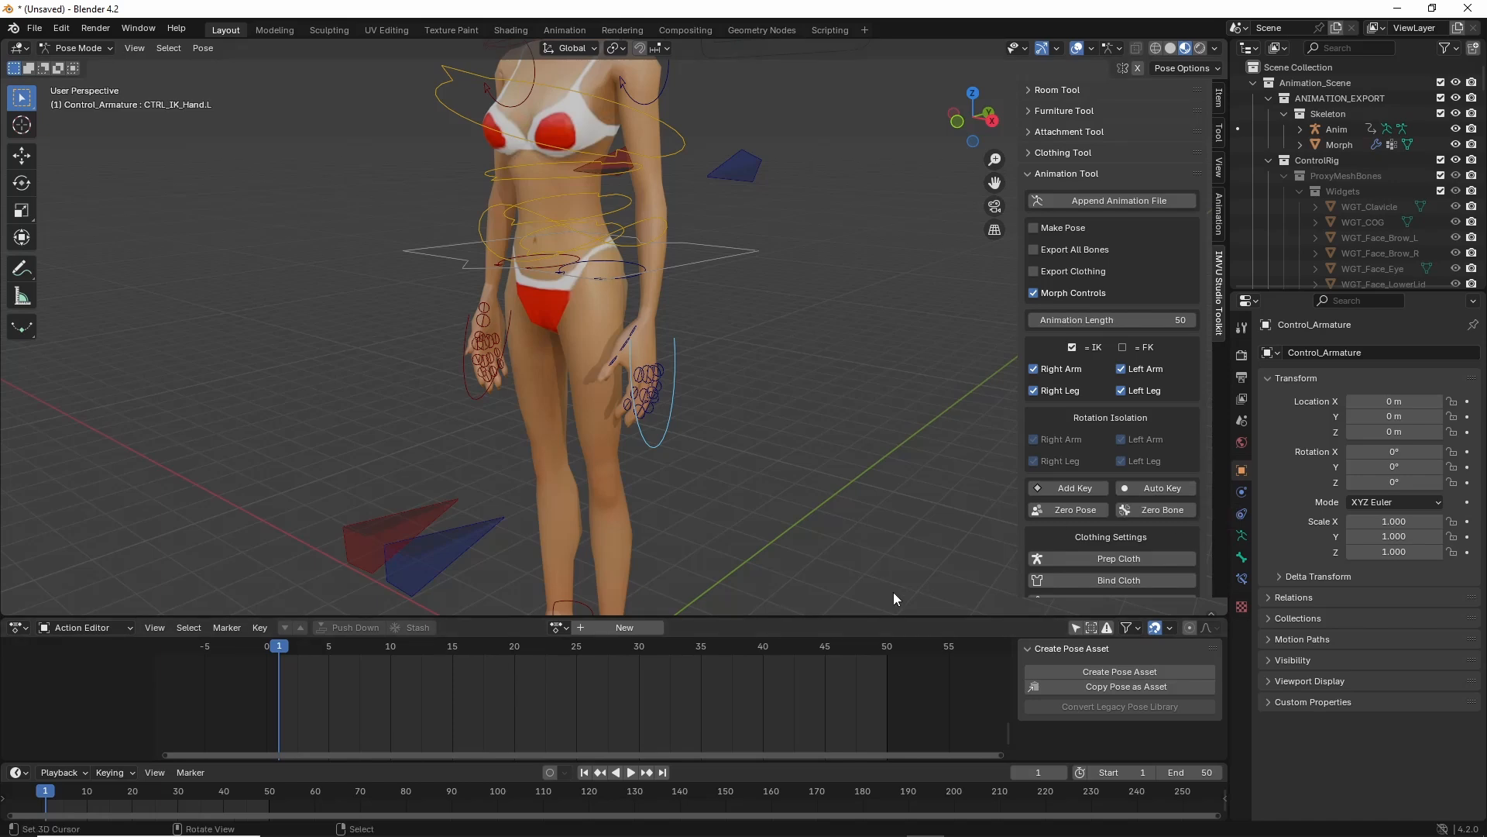
pyautogui.moveTo(1125, 471)
pyautogui.mouseDown()
pyautogui.moveTo(1192, 528)
pyautogui.moveTo(1157, 474)
pyautogui.mouseUp()
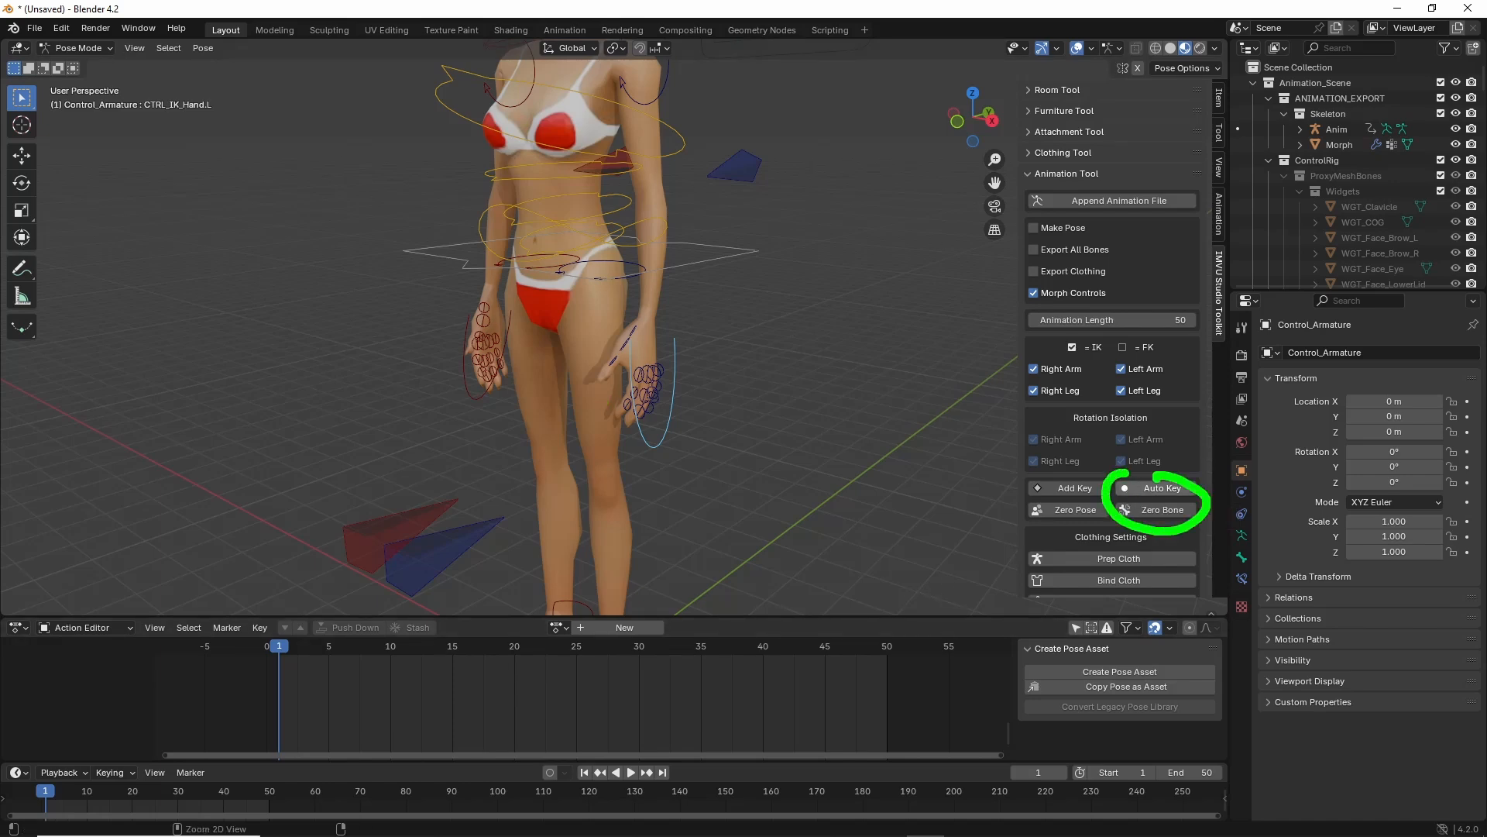
pyautogui.moveTo(997, 495); pyautogui.dragTo(693, 360)
pyautogui.moveTo(663, 309)
pyautogui.mouseDown()
pyautogui.moveTo(722, 455)
pyautogui.moveTo(633, 313)
pyautogui.mouseUp()
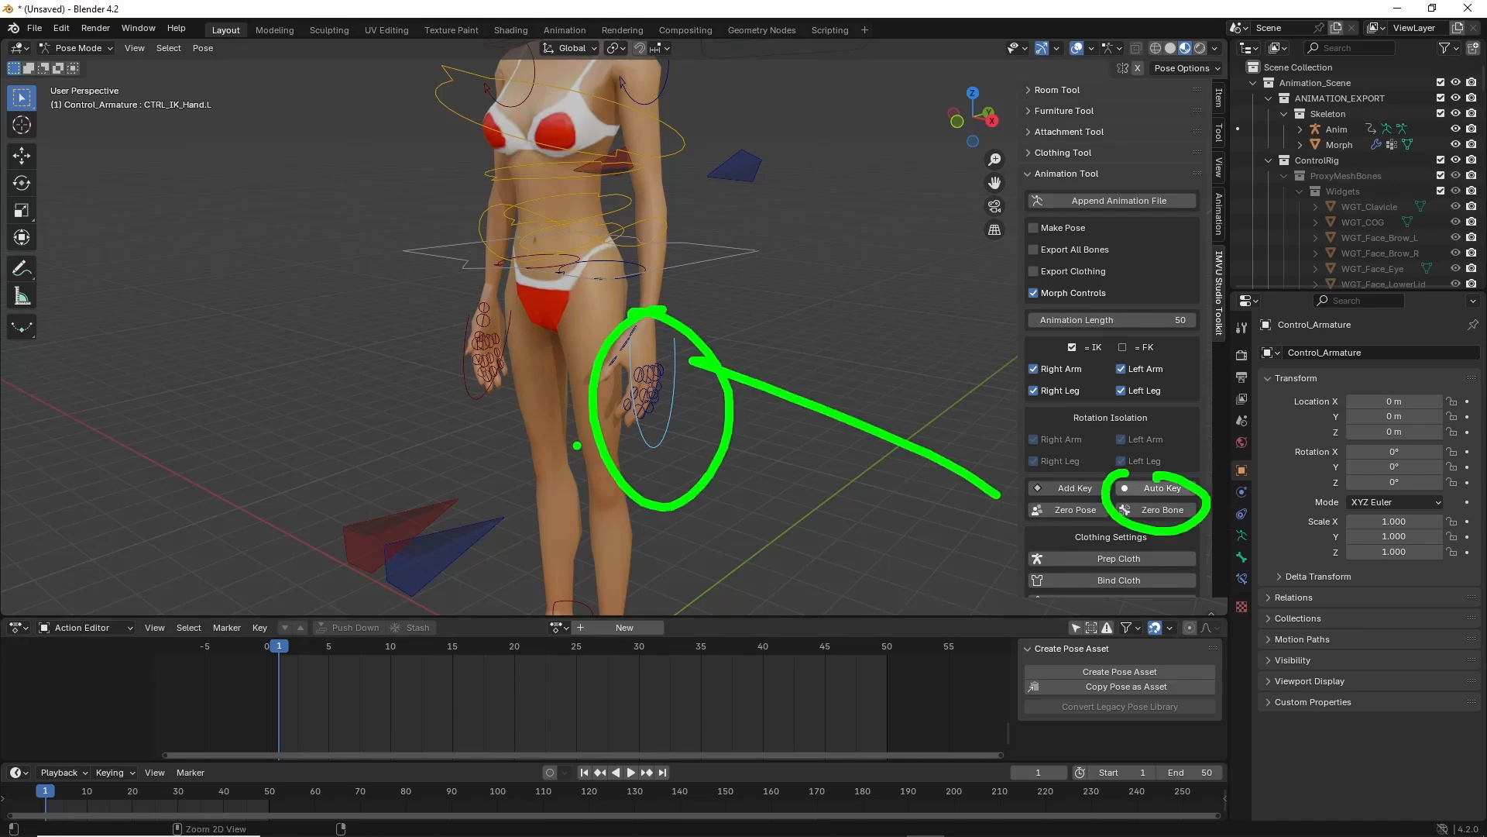
pyautogui.moveTo(577, 445)
pyautogui.mouseDown()
pyautogui.moveTo(387, 583)
pyautogui.moveTo(453, 586)
pyautogui.mouseUp()
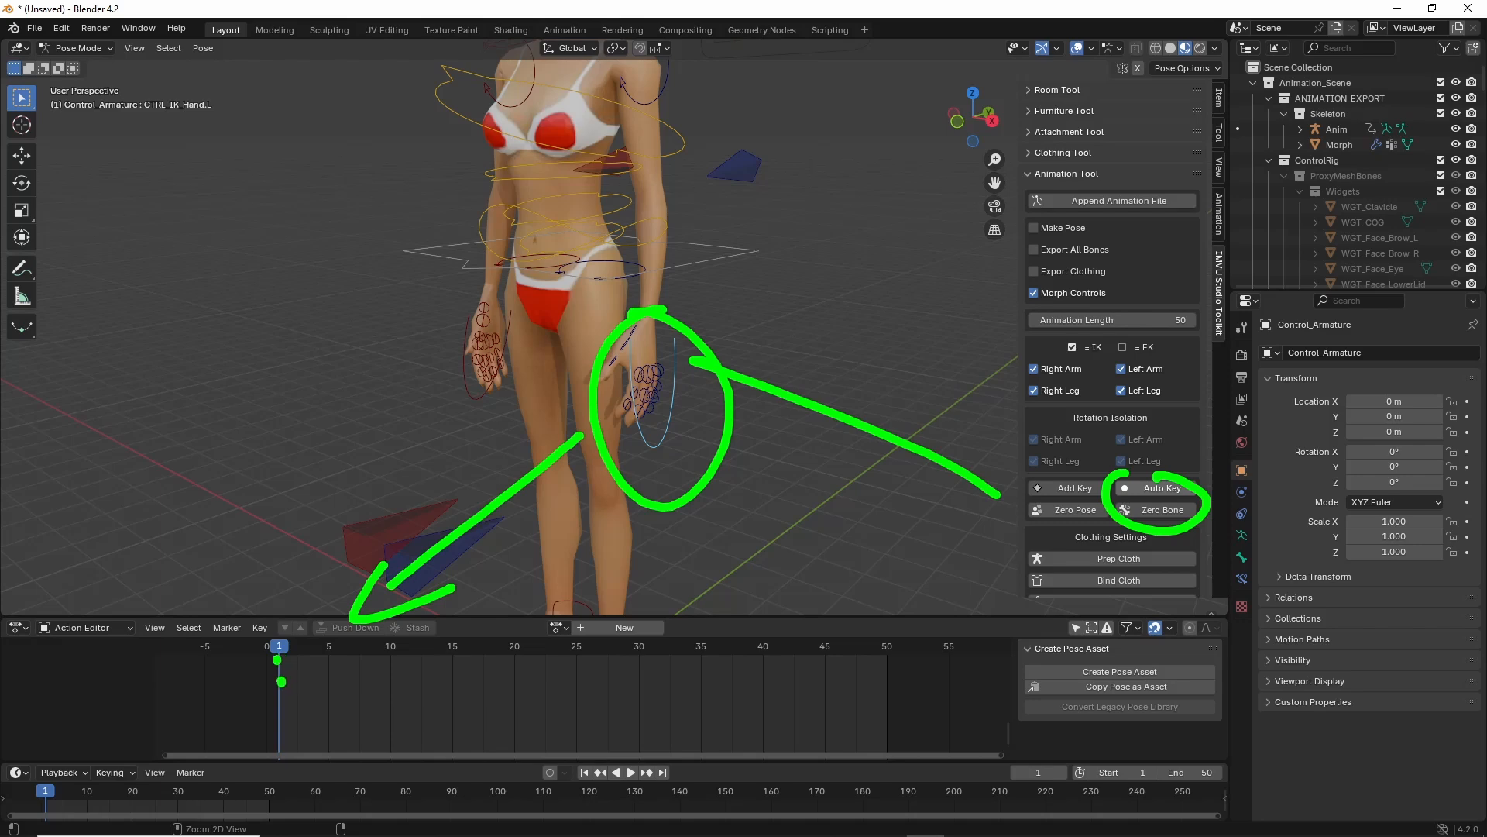
pyautogui.moveTo(281, 682); pyautogui.dragTo(282, 690)
pyautogui.moveTo(276, 699); pyautogui.dragTo(278, 729)
pyautogui.click(279, 749)
pyautogui.moveTo(289, 643)
pyautogui.mouseDown()
pyautogui.moveTo(298, 779)
pyautogui.moveTo(239, 631)
pyautogui.mouseUp()
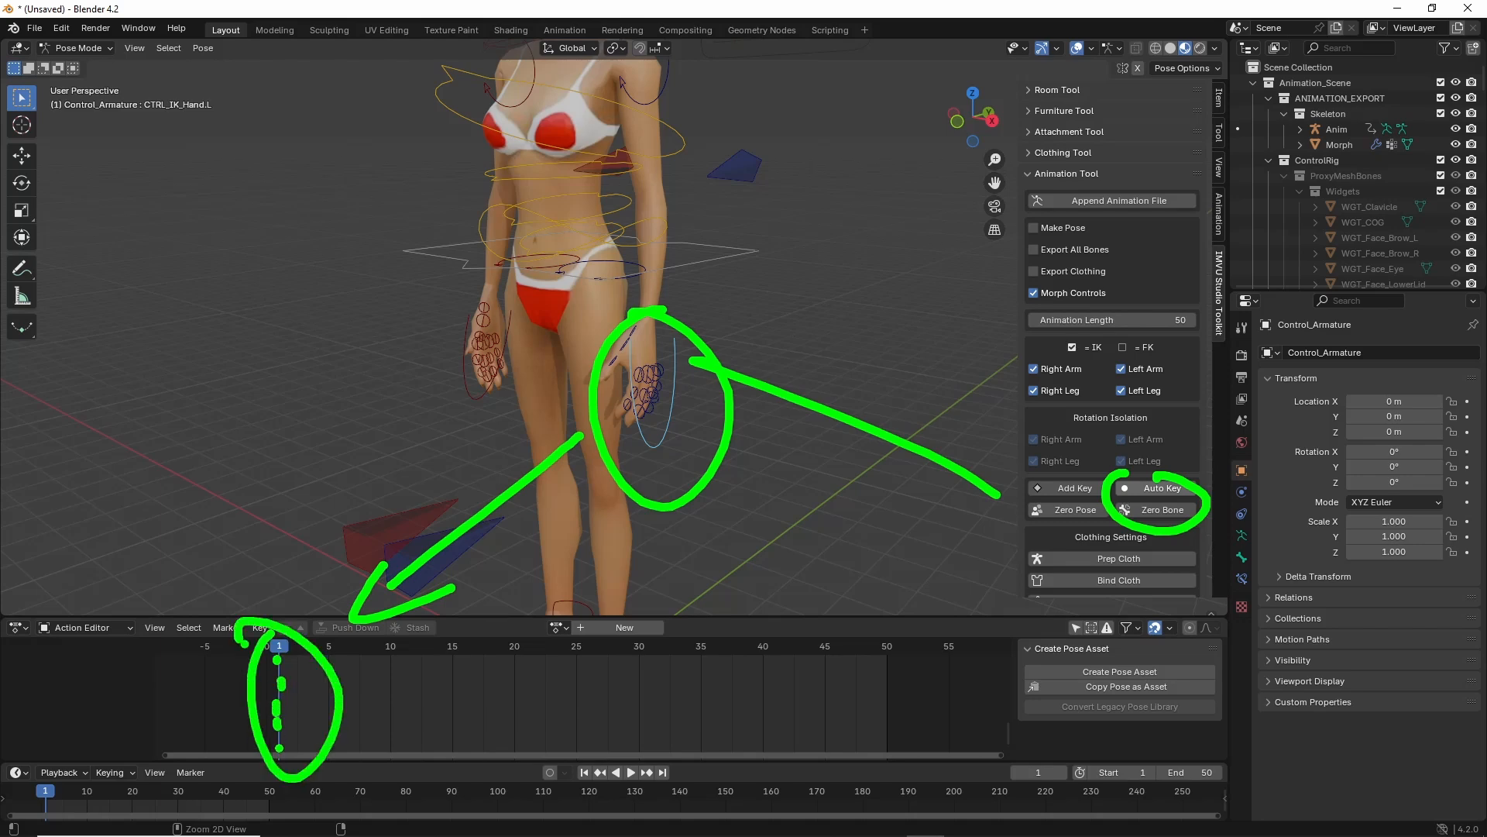
pyautogui.press('Escape')
# Try to insert keyframes for the left hand's IK control at frame 1 from the Action Editor.
pyautogui.click(261, 629)
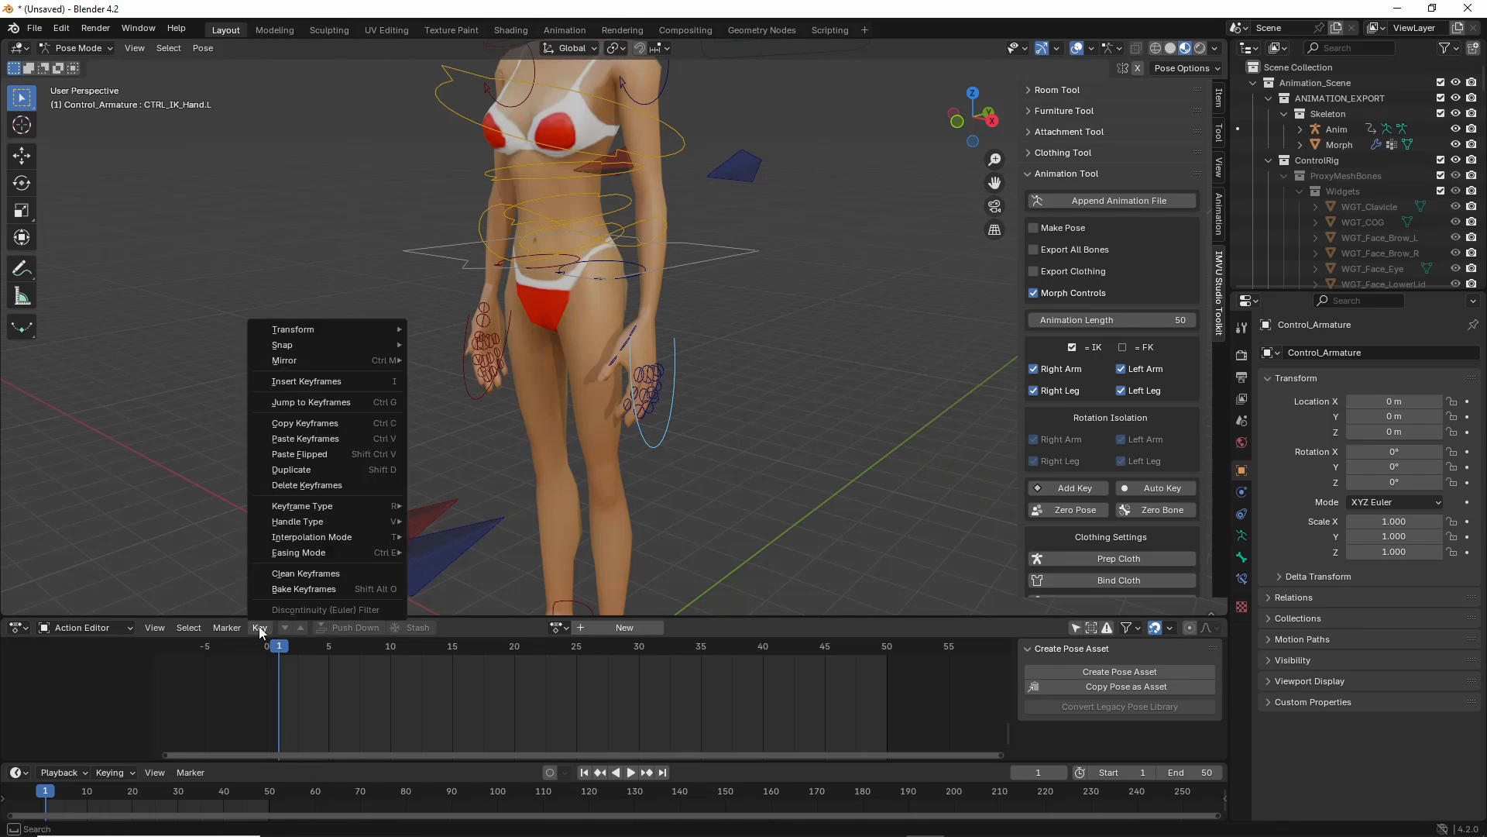
pyautogui.moveTo(263, 609)
pyautogui.mouseDown()
pyautogui.moveTo(288, 657)
pyautogui.moveTo(280, 636)
pyautogui.mouseUp()
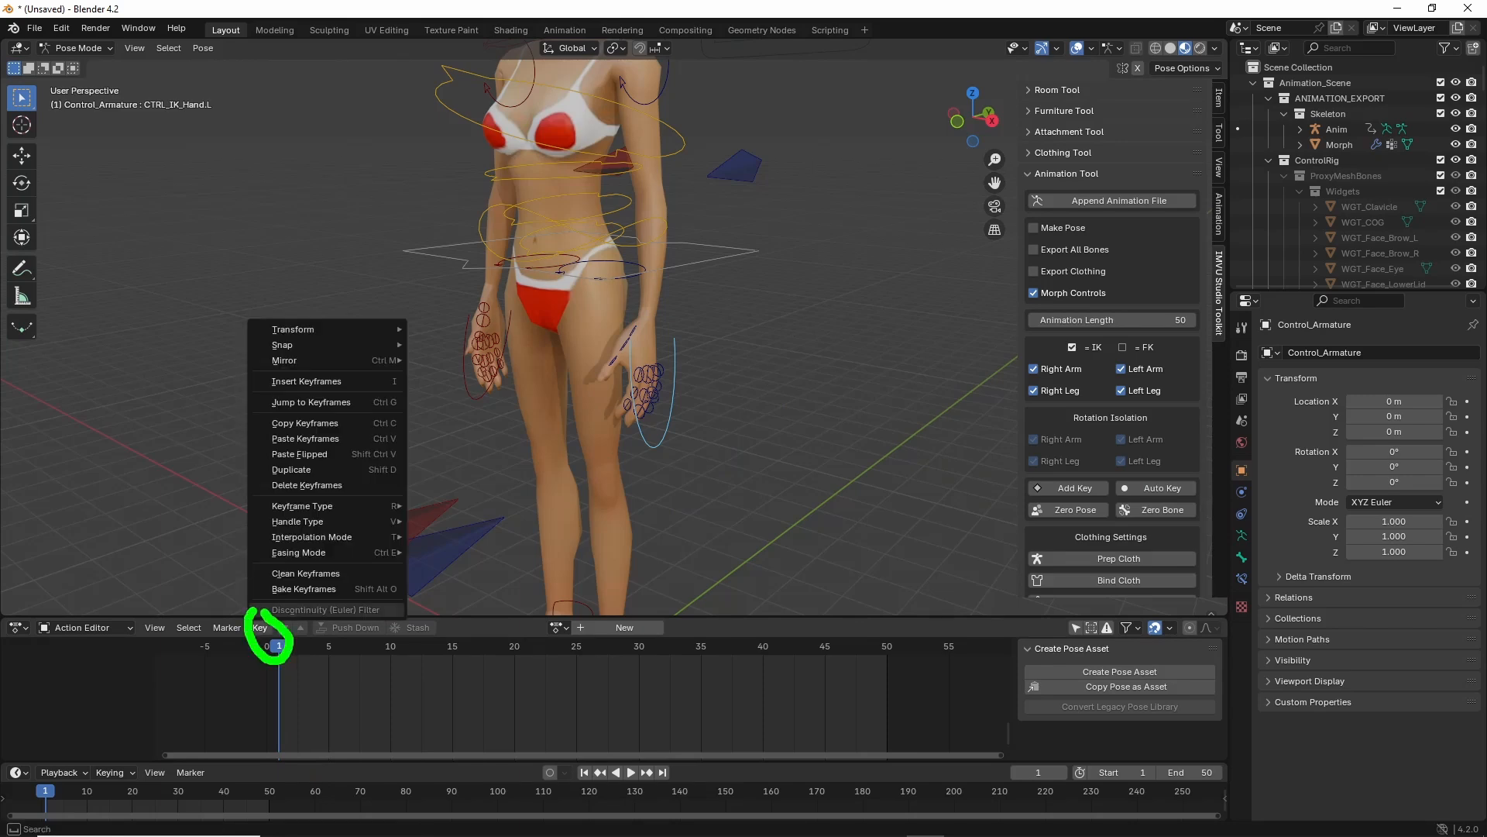
pyautogui.moveTo(268, 396)
pyautogui.mouseDown()
pyautogui.moveTo(372, 397)
pyautogui.moveTo(279, 392)
pyautogui.mouseUp()
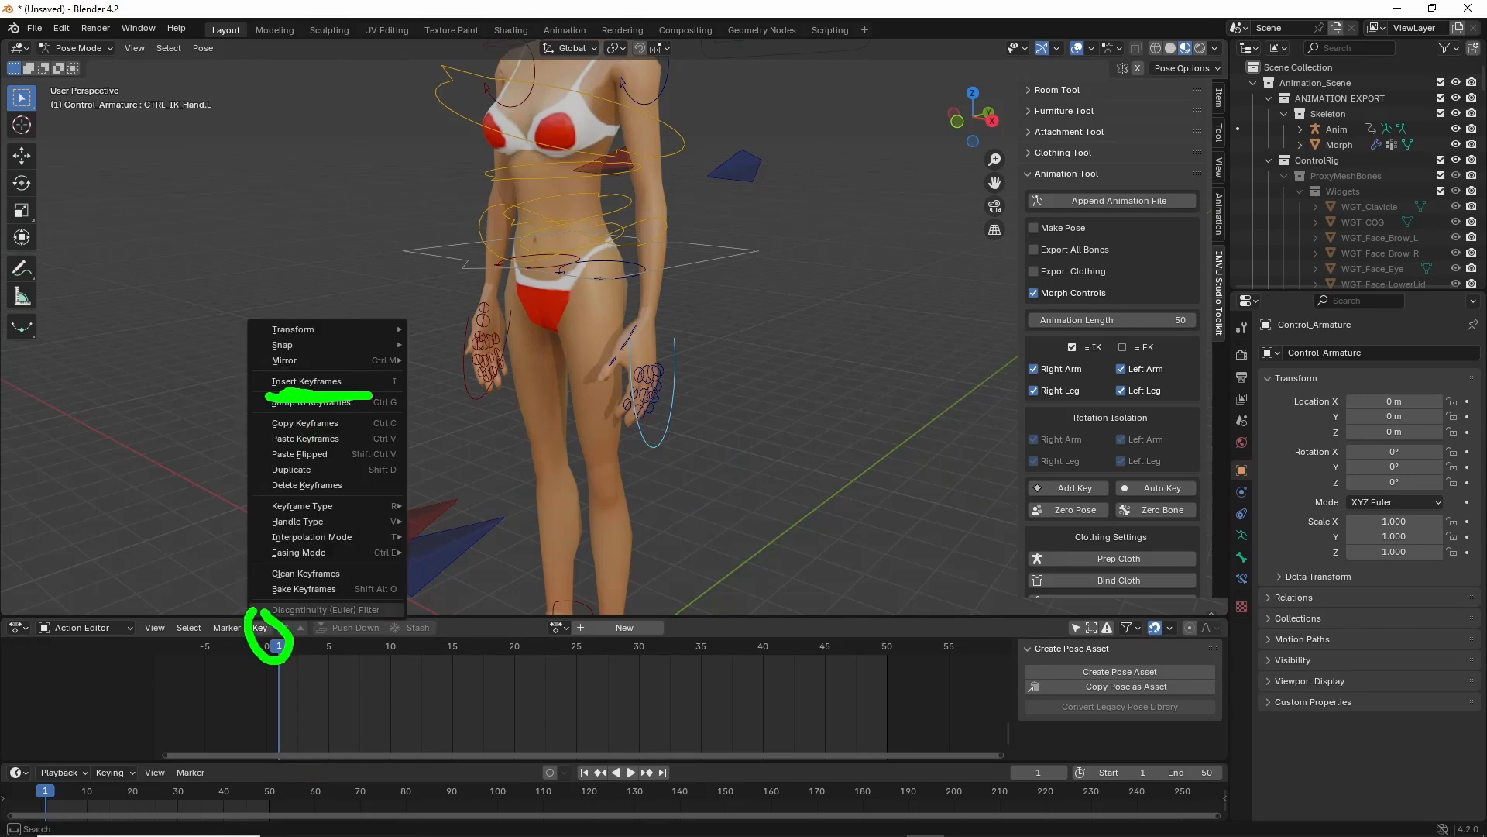
pyautogui.click(299, 381)
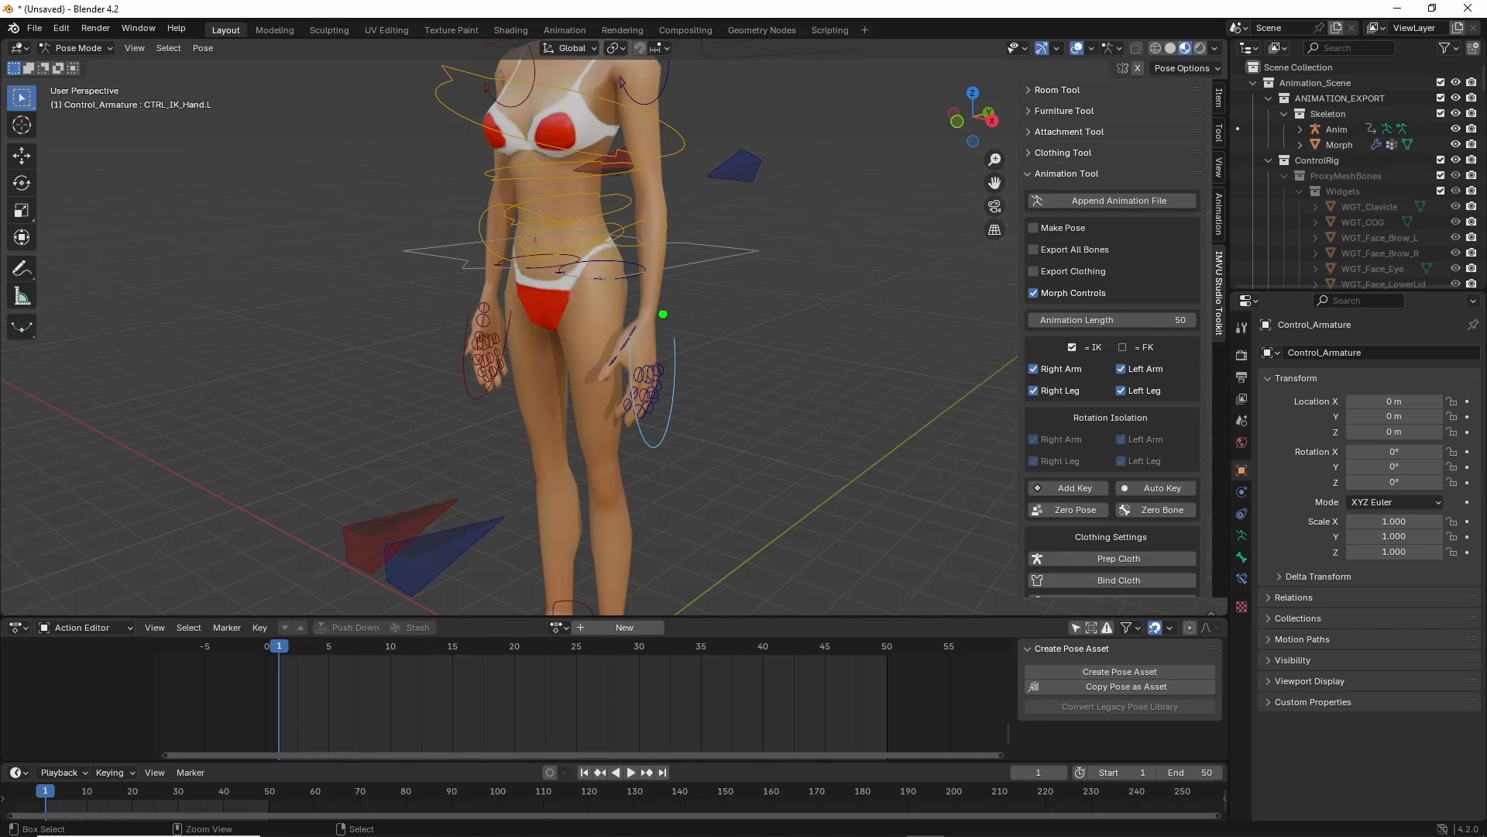
pyautogui.moveTo(661, 314); pyautogui.dragTo(622, 329)
pyautogui.moveTo(252, 601); pyautogui.dragTo(256, 603)
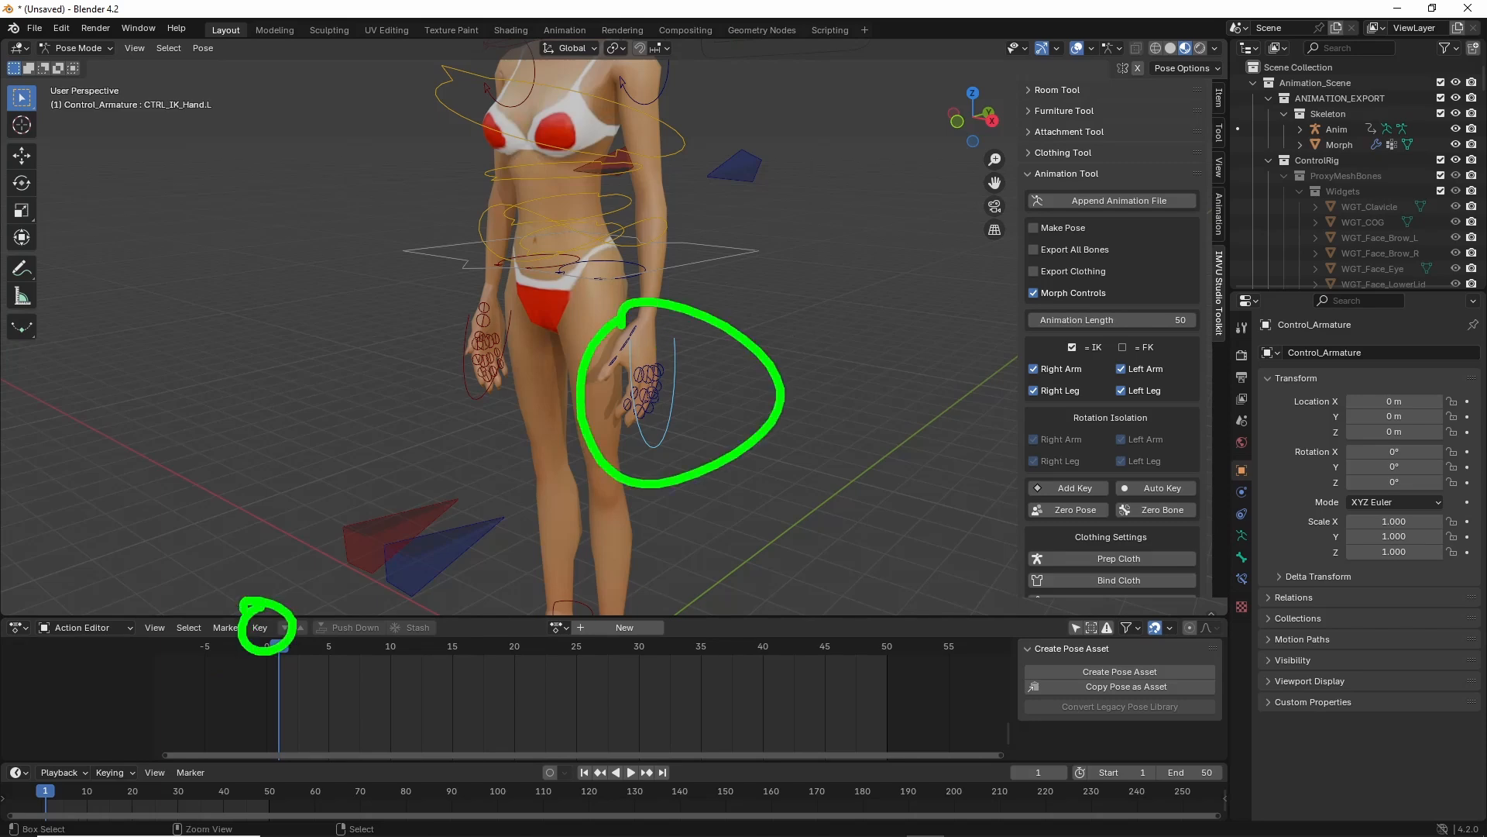
pyautogui.moveTo(301, 699)
pyautogui.mouseDown()
pyautogui.moveTo(643, 701)
pyautogui.moveTo(604, 743)
pyautogui.mouseUp()
pyautogui.moveTo(346, 674); pyautogui.dragTo(347, 722)
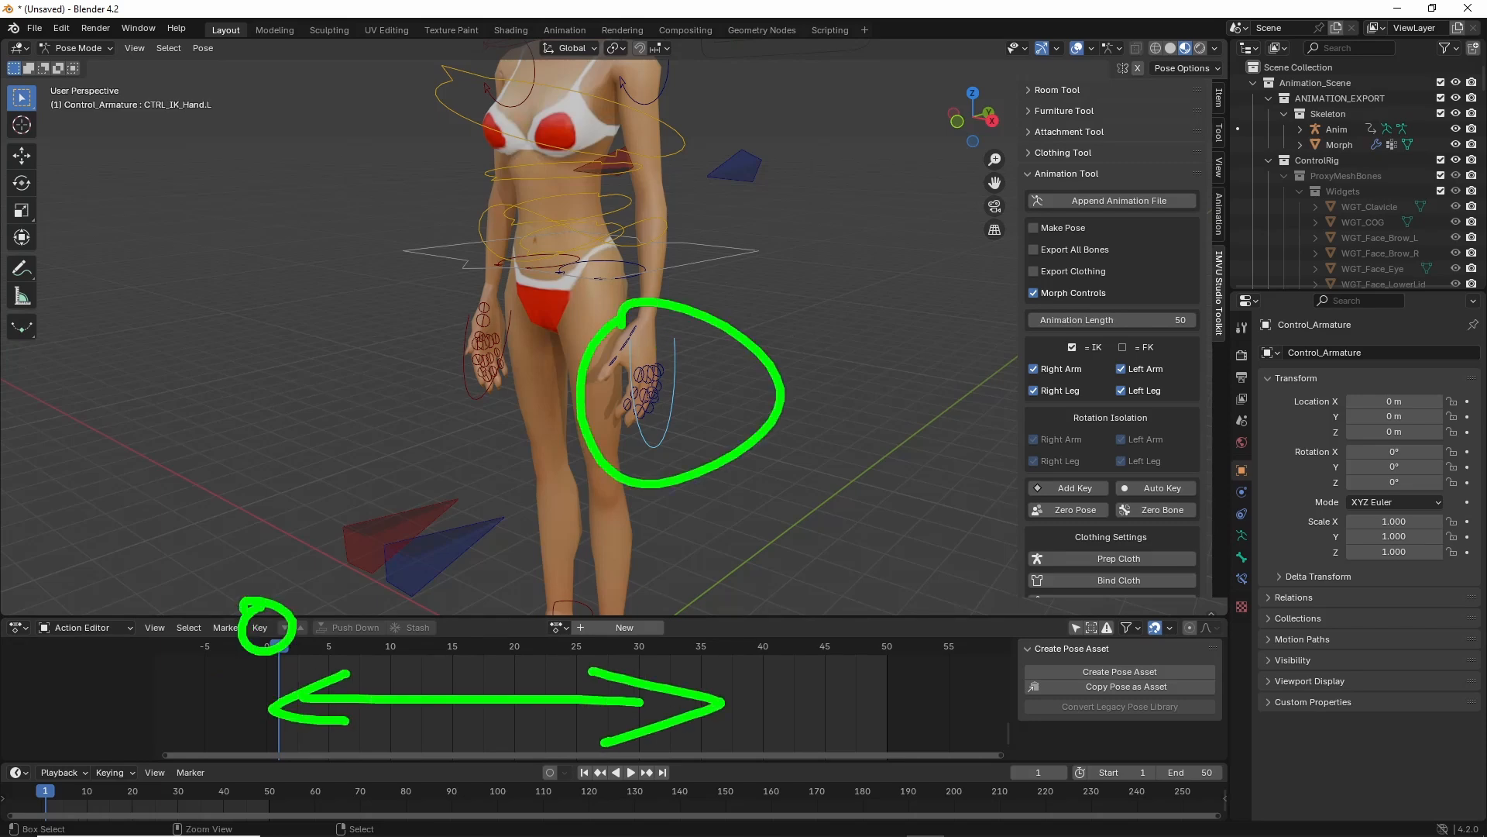
pyautogui.moveTo(198, 31)
pyautogui.mouseDown()
pyautogui.moveTo(178, 58)
pyautogui.moveTo(203, 42)
pyautogui.mouseUp()
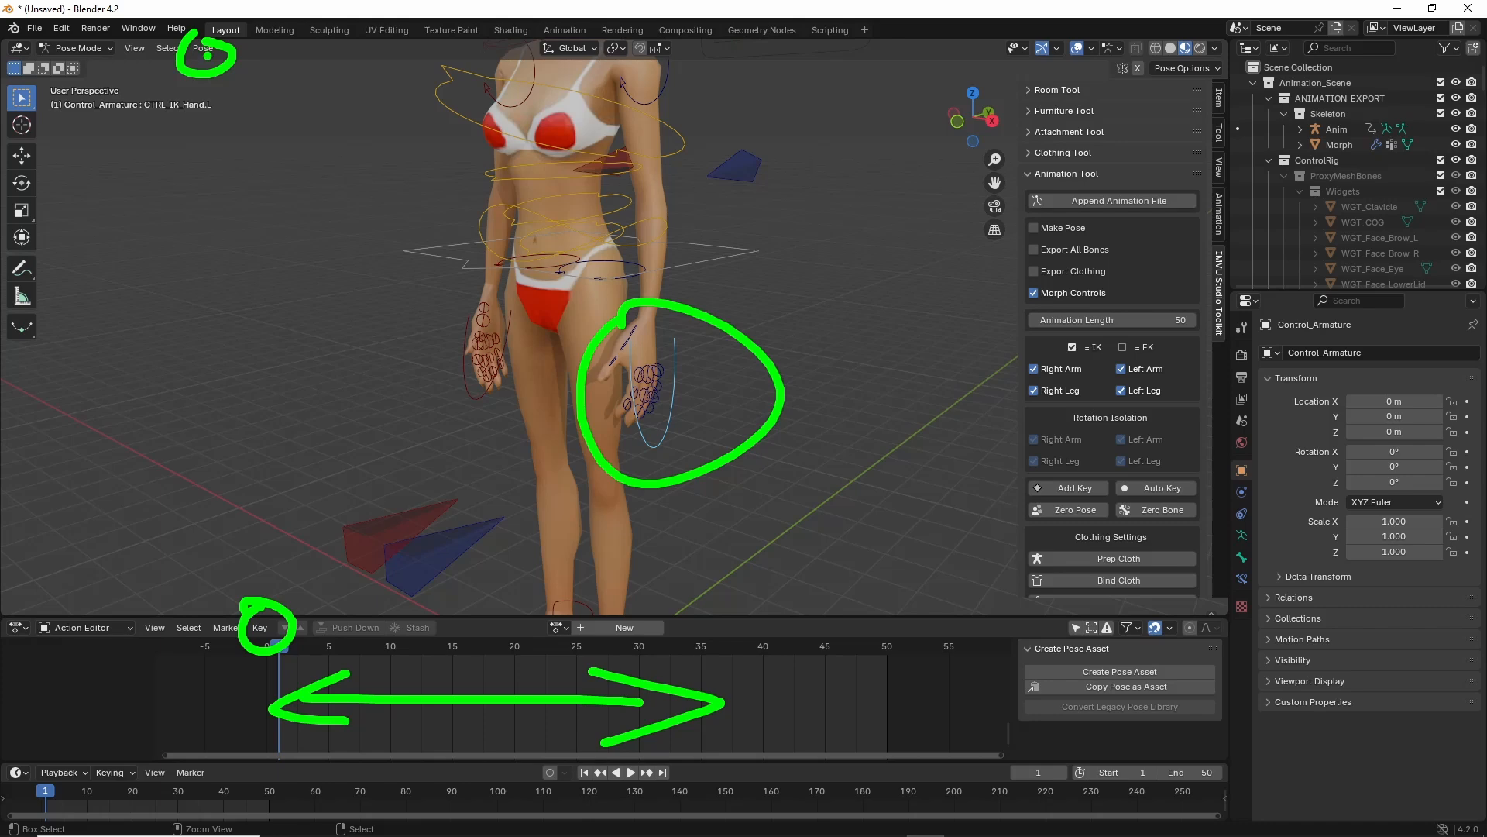
# Insert a keyframe at frame 1 for the left hand's IK control as a pose animation, and enable Auto Key.
pyautogui.click(204, 49)
pyautogui.moveTo(243, 135)
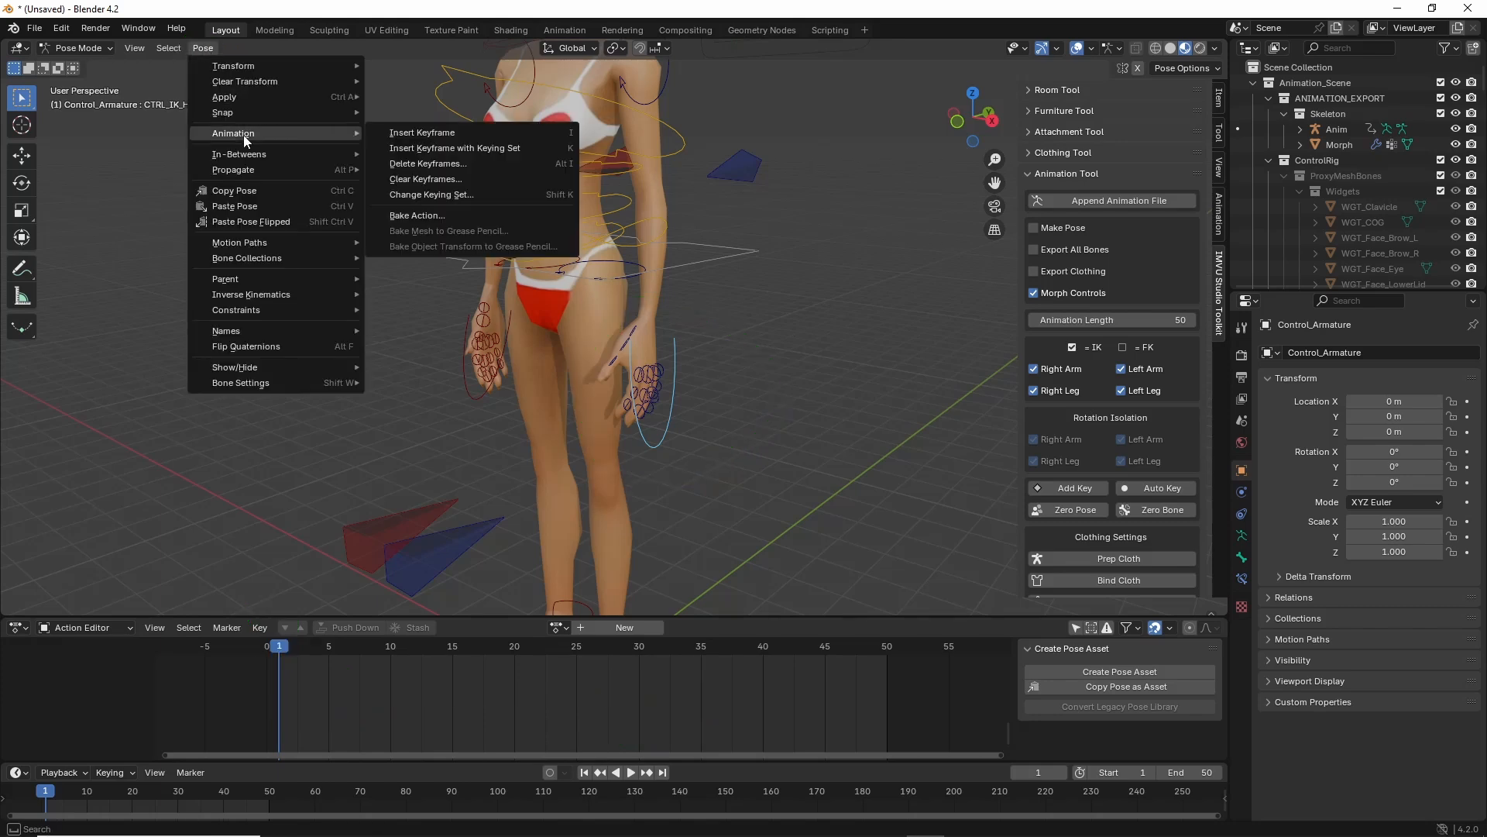
pyautogui.click(422, 134)
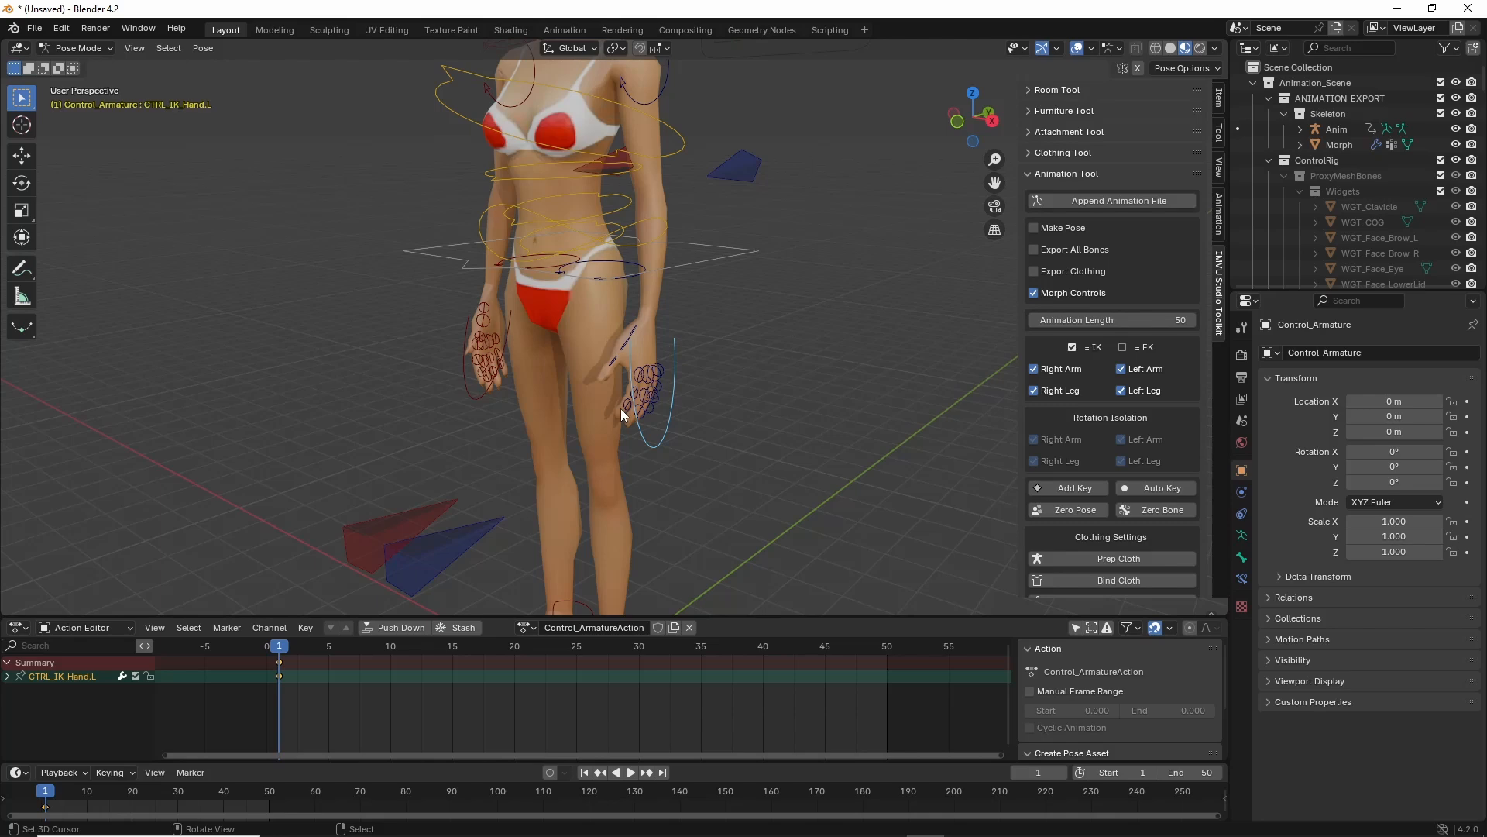
pyautogui.moveTo(1152, 472); pyautogui.dragTo(1160, 449)
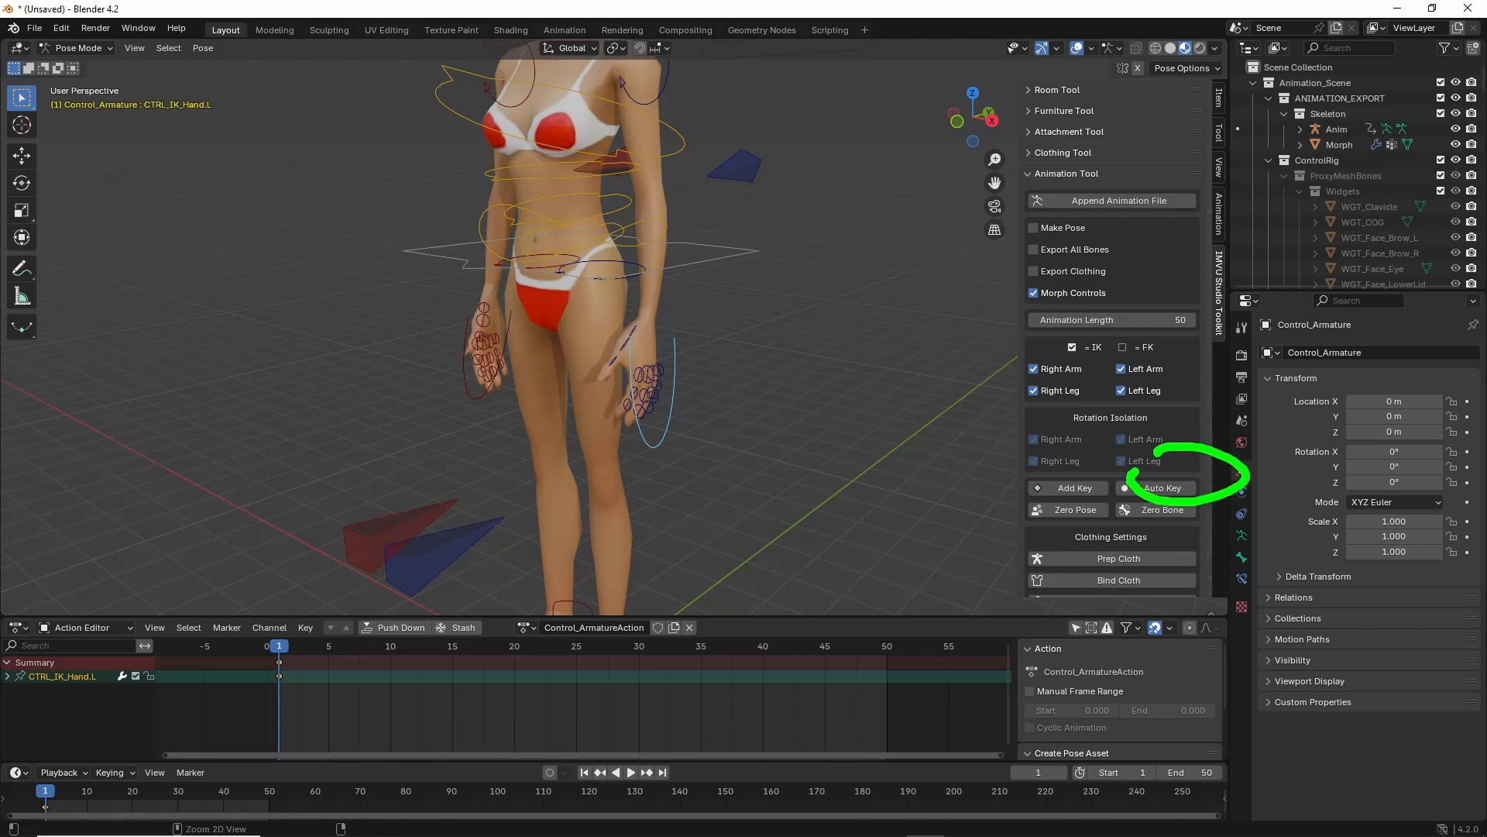
pyautogui.click(1159, 490)
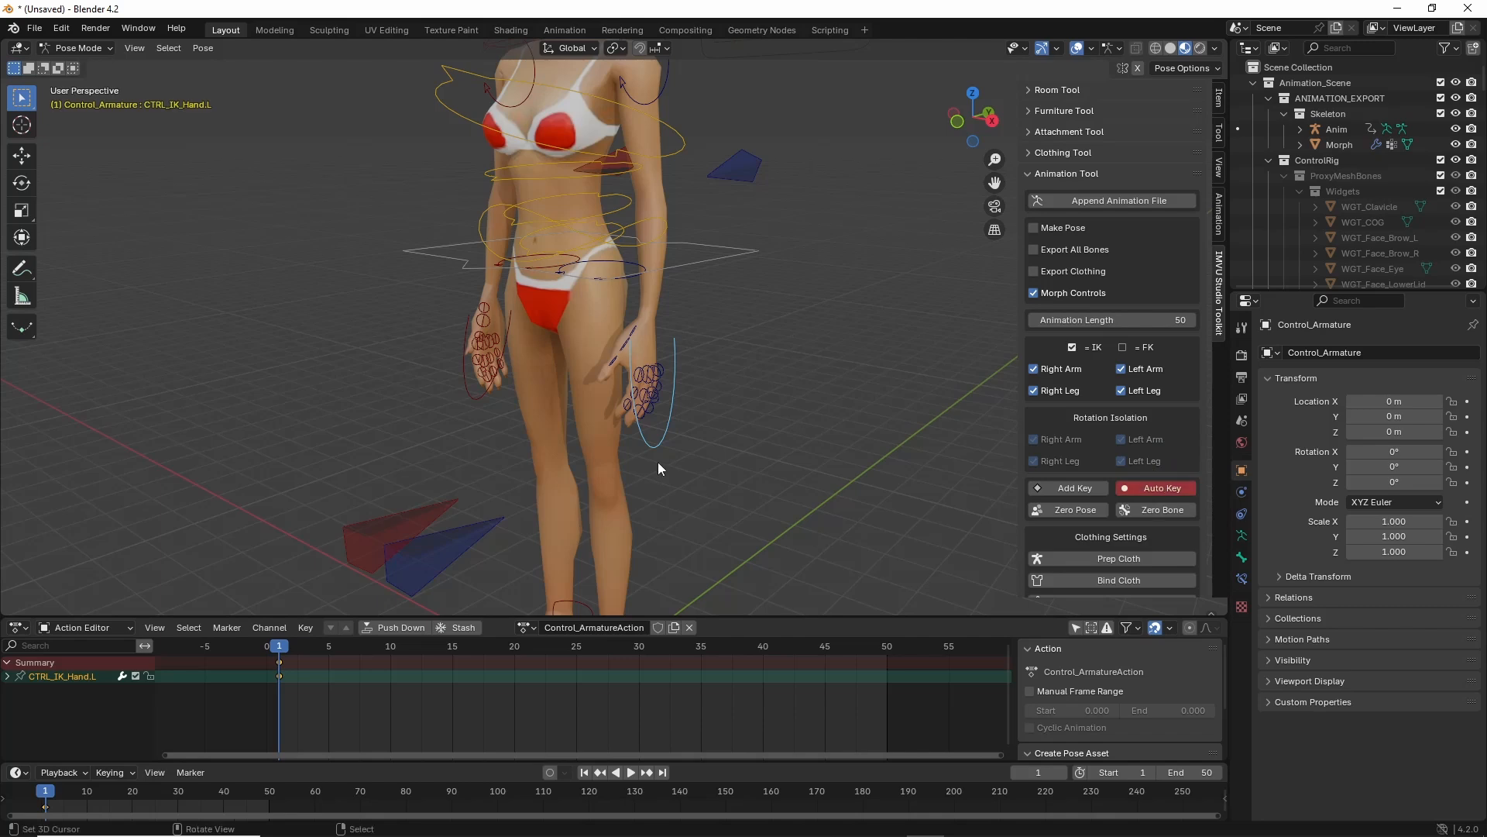
# Move the left hand's IK control up and forward to waist height, and rotate it so the hand points forward.
pyautogui.moveTo(670, 468); pyautogui.dragTo(643, 490, button='middle')
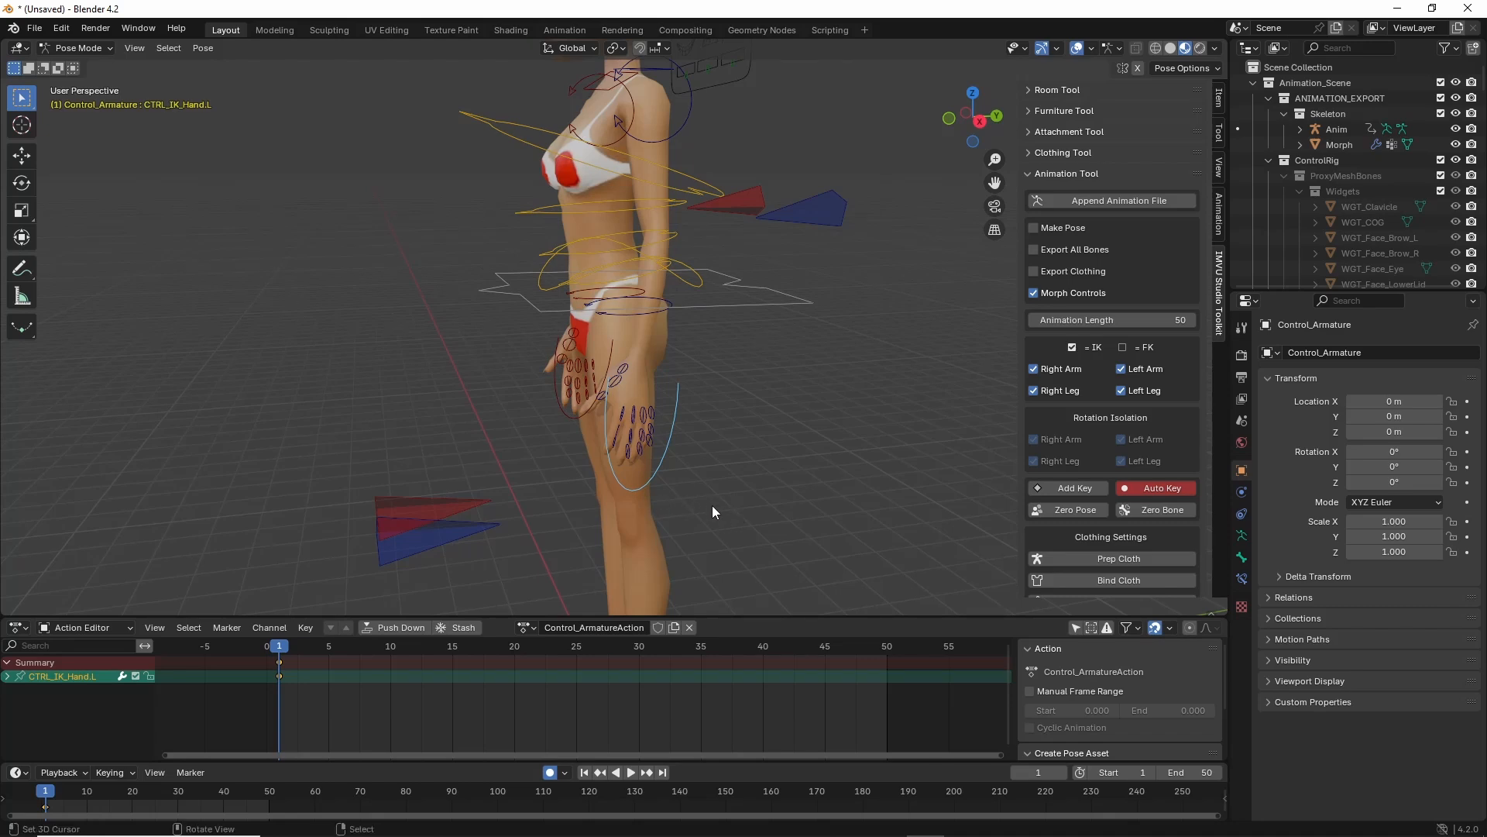
pyautogui.press('g')
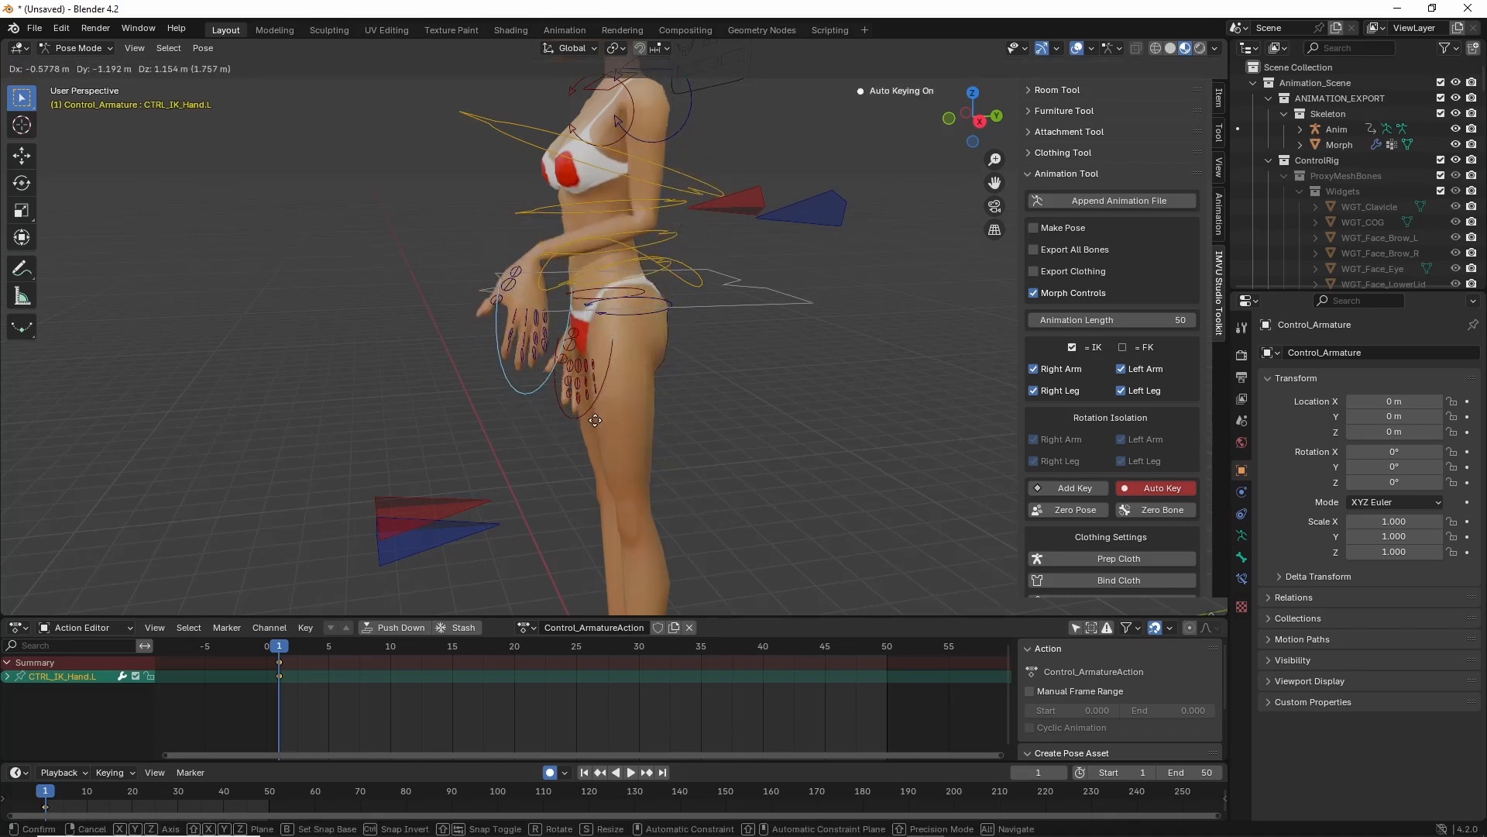
pyautogui.click(690, 446)
pyautogui.press('r')
pyautogui.click(450, 423)
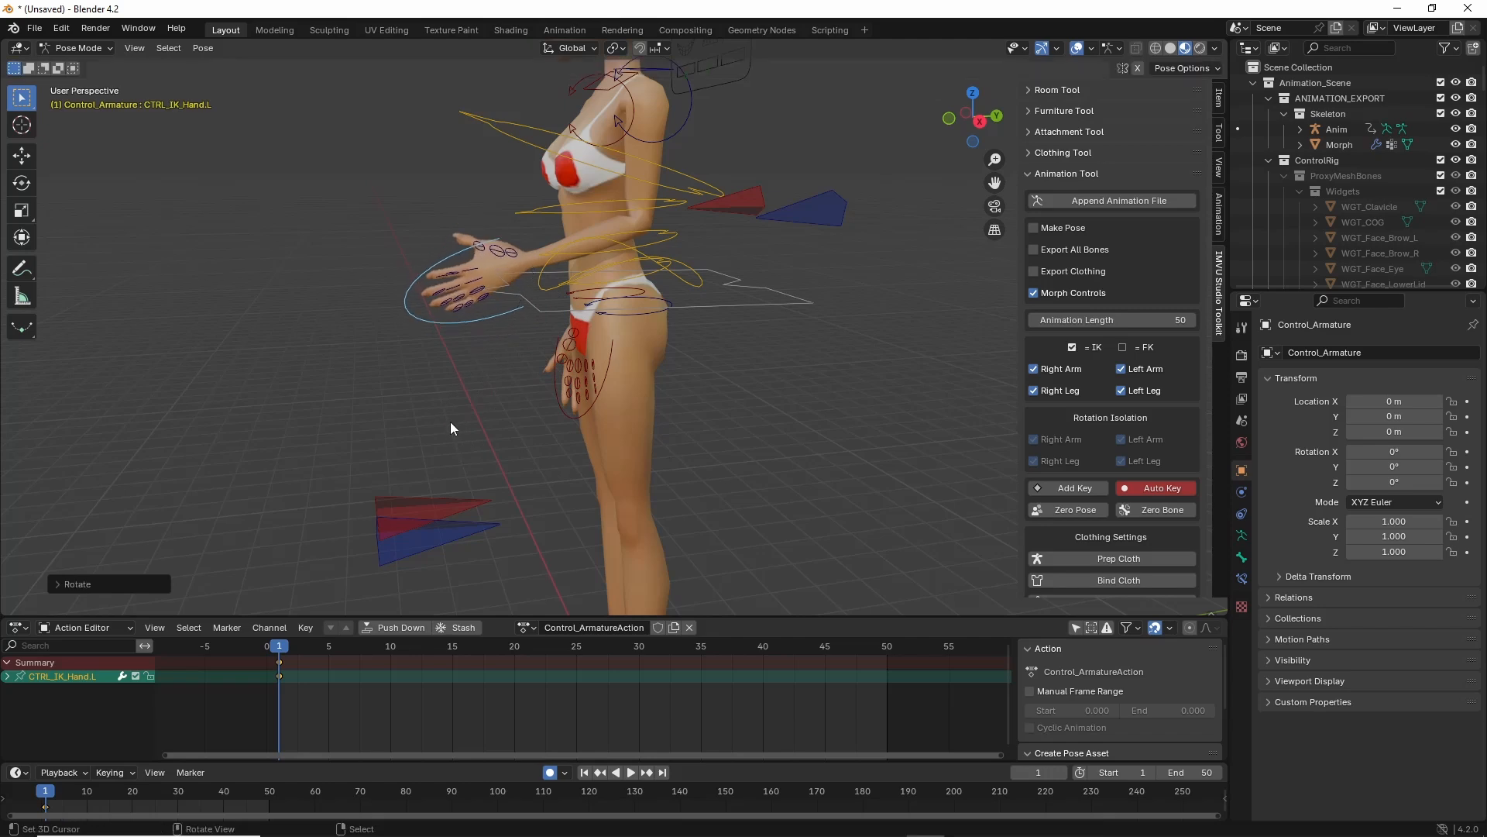
# Raise the left hand's IK control to chest height in front of the body and tilt it from the side view.
pyautogui.moveTo(452, 425); pyautogui.dragTo(539, 387, button='middle')
pyautogui.press('g')
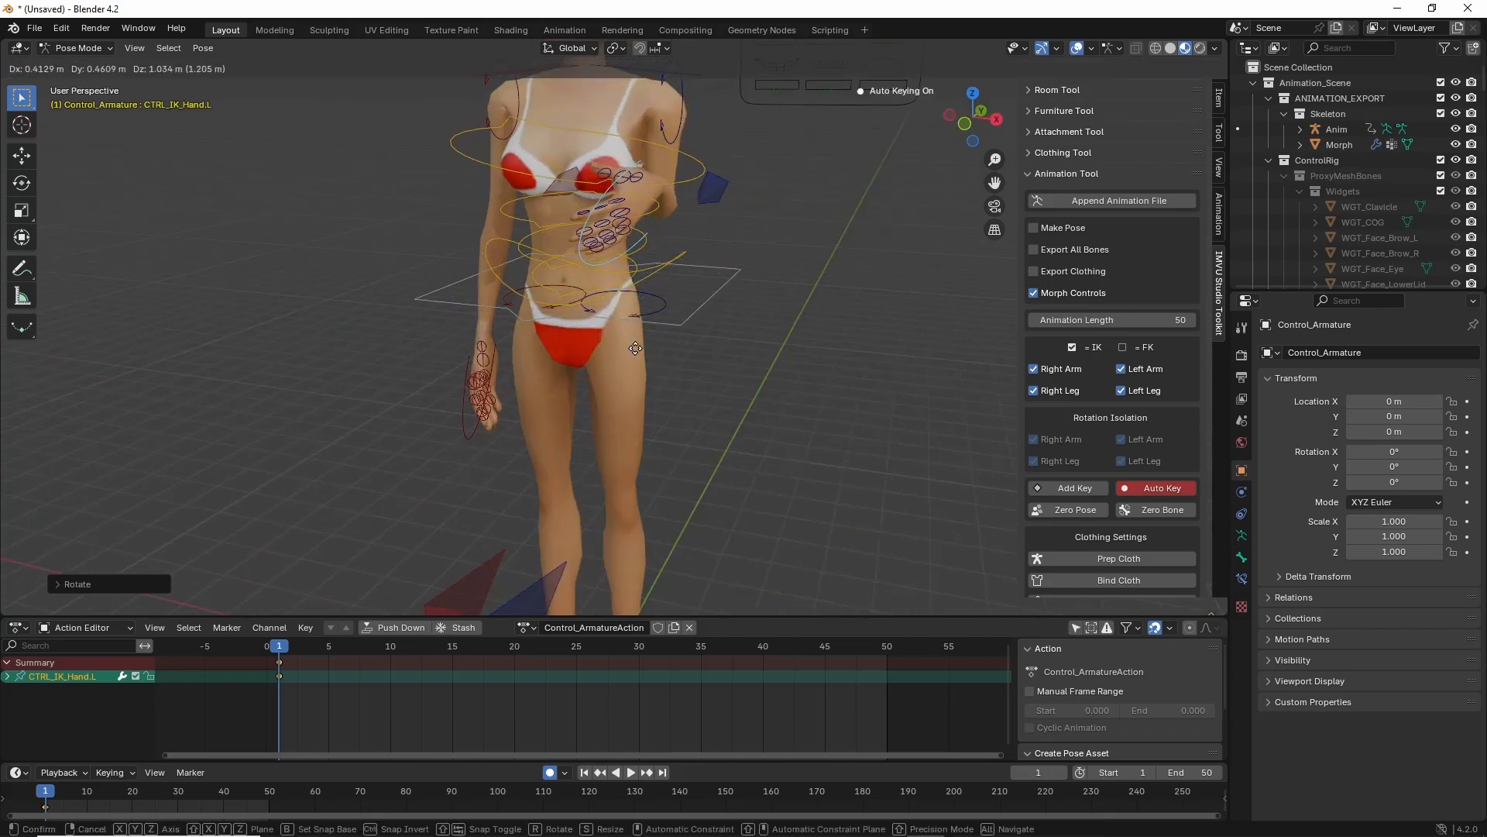
pyautogui.click(621, 349)
pyautogui.moveTo(621, 348); pyautogui.dragTo(503, 435, button='middle')
pyautogui.press('g')
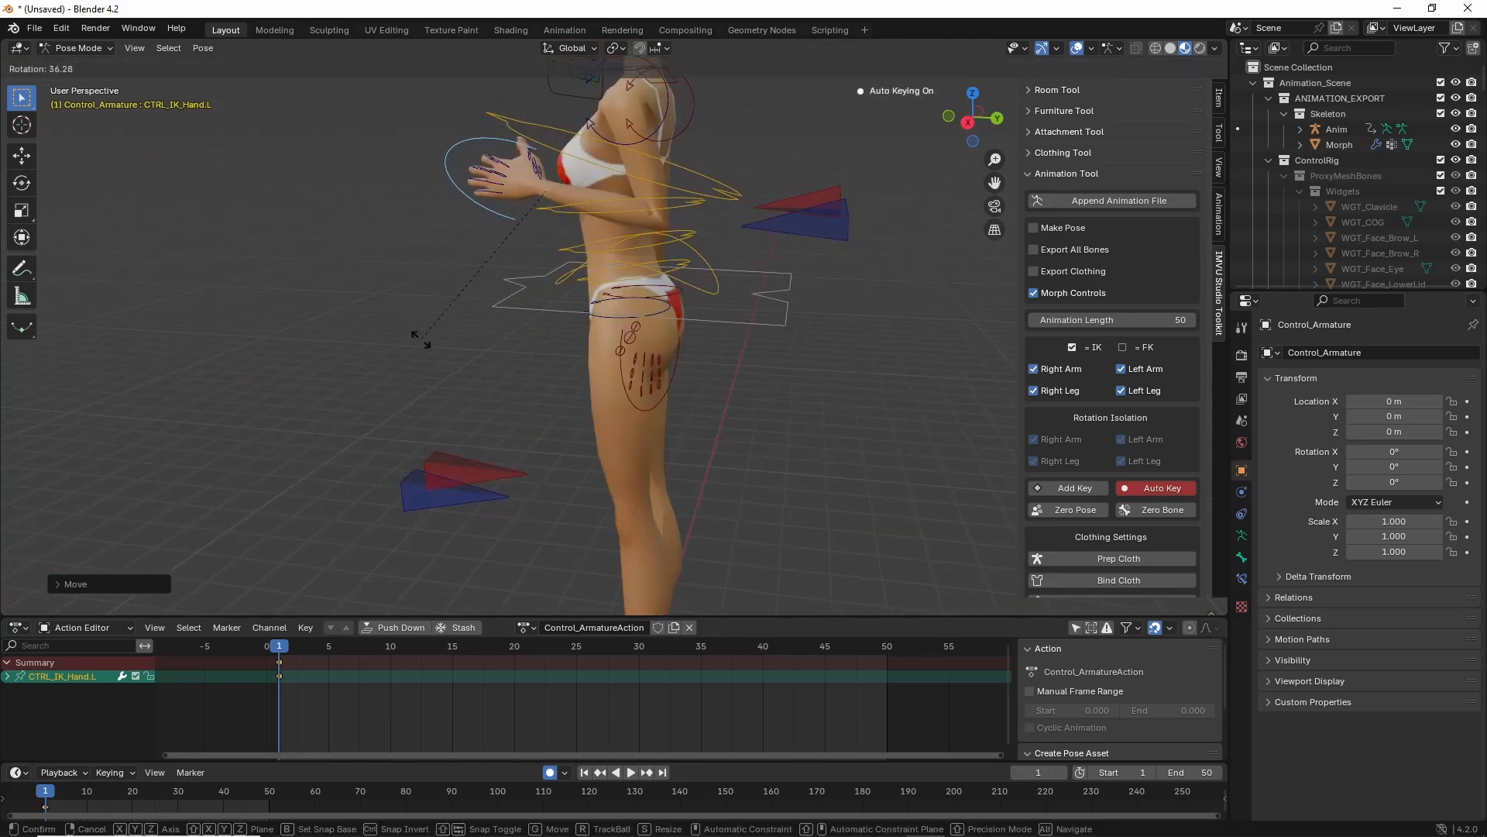
pyautogui.click(453, 393)
# Rotate the right hand's IK control to point forward and move it up beside the left hand.
pyautogui.moveTo(453, 393); pyautogui.dragTo(621, 545, button='middle')
pyautogui.click(593, 529)
pyautogui.press('r')
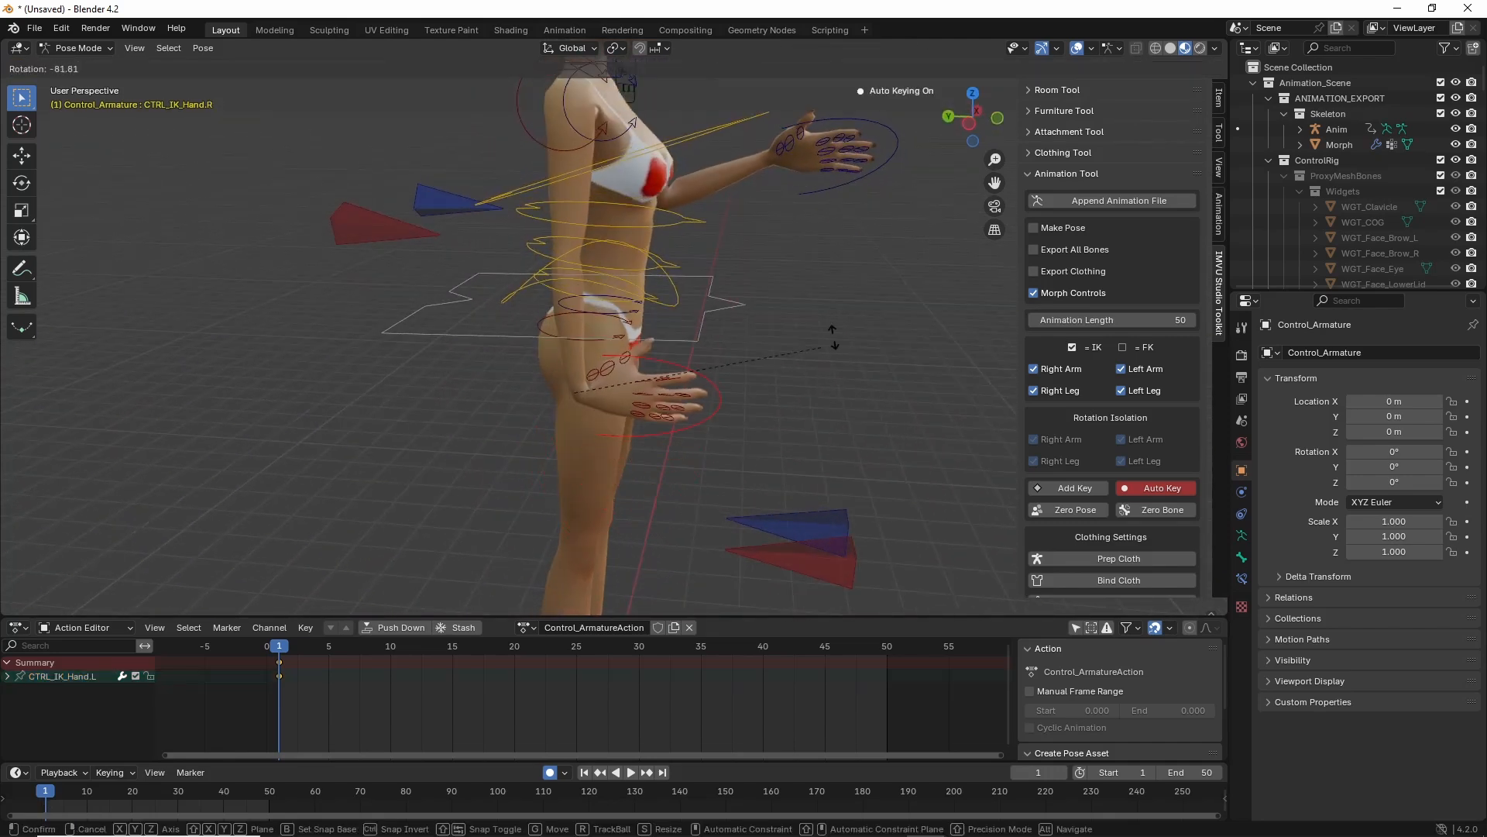
pyautogui.click(835, 352)
pyautogui.press('g')
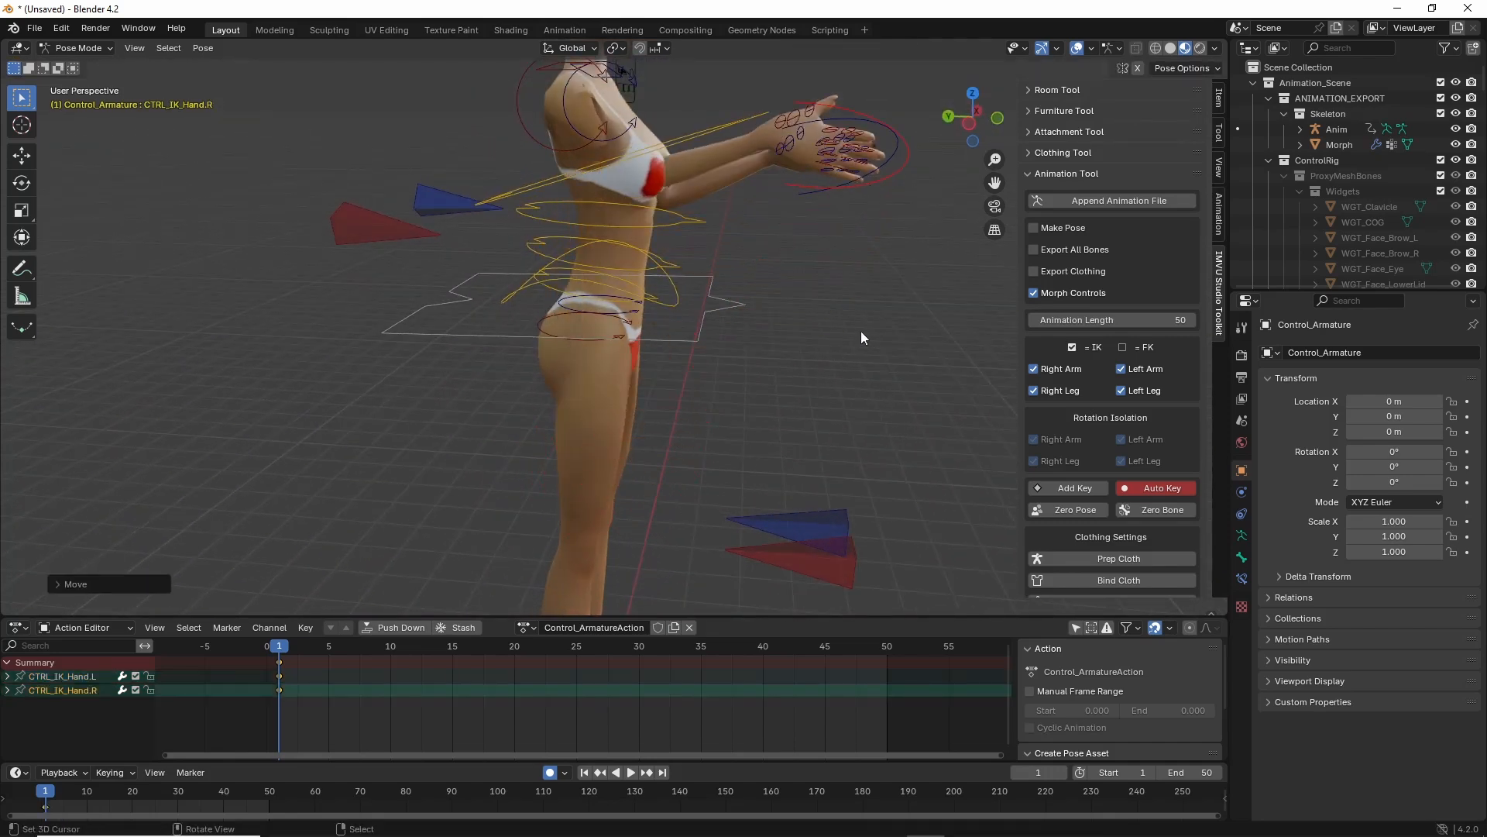
pyautogui.click(861, 332)
# Move the right hand's IK control outward and down to the avatar's right side from a front view.
pyautogui.moveTo(861, 332); pyautogui.dragTo(682, 353, button='middle')
pyautogui.press('g')
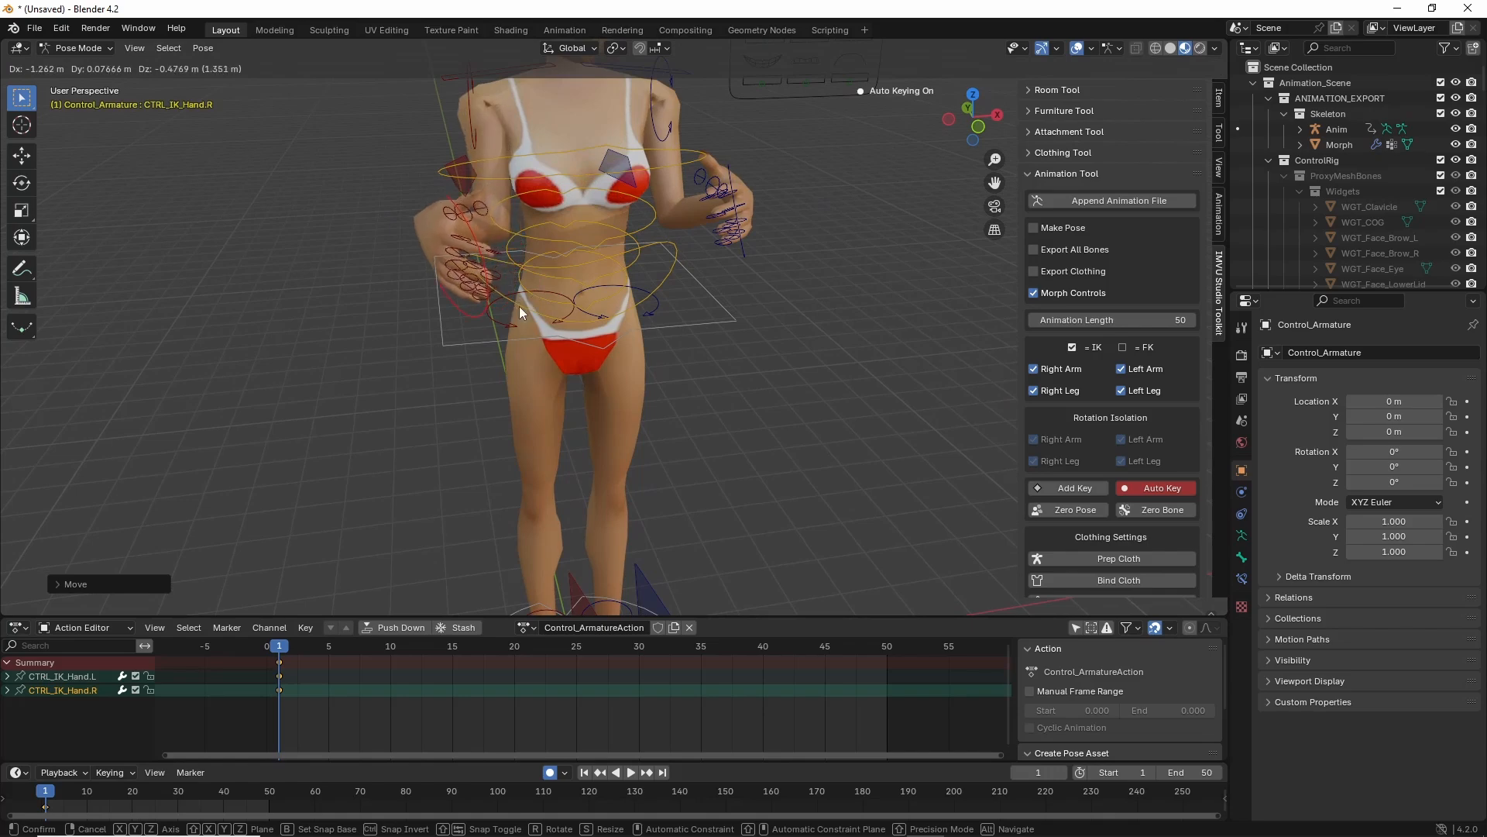
pyautogui.click(519, 306)
# Rotate the right hand's IK control so the fingers point outward, and raise the hand toward shoulder height.
pyautogui.moveTo(586, 334); pyautogui.dragTo(498, 347, button='middle')
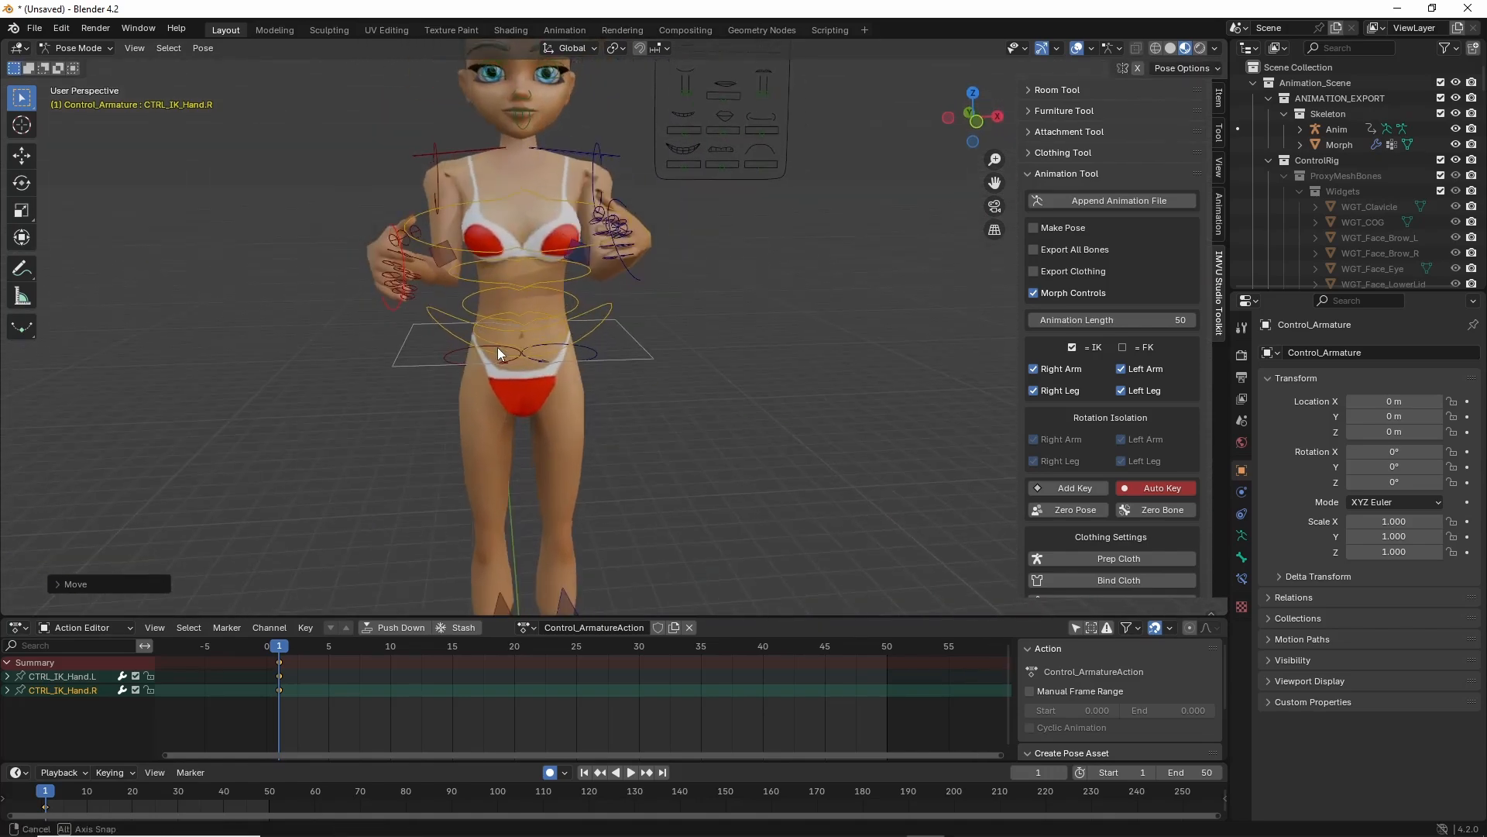
pyautogui.press('r')
pyautogui.click(338, 368)
pyautogui.press('r')
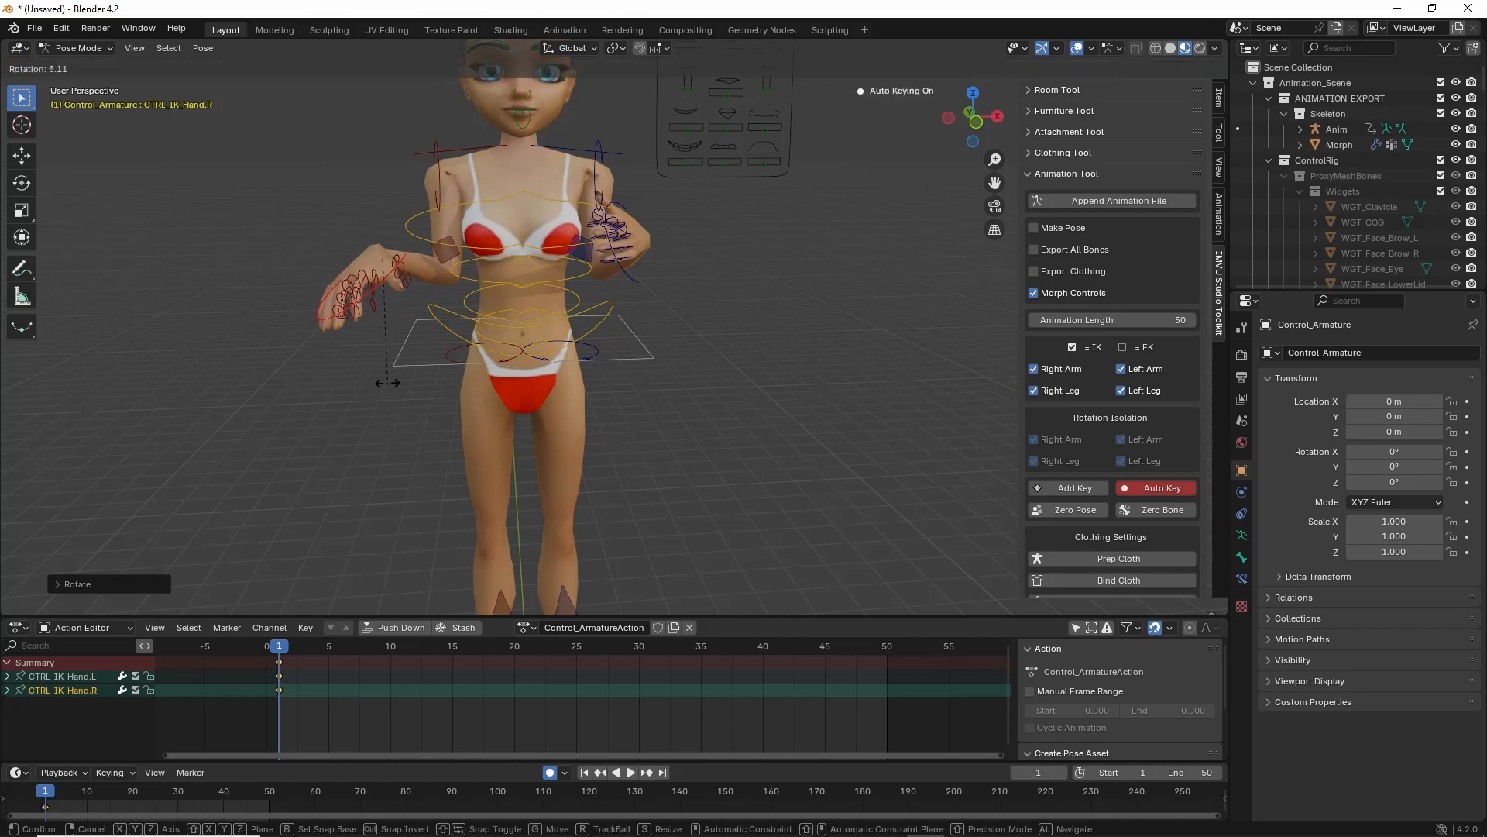
pyautogui.click(388, 370)
pyautogui.press('g')
pyautogui.click(439, 336)
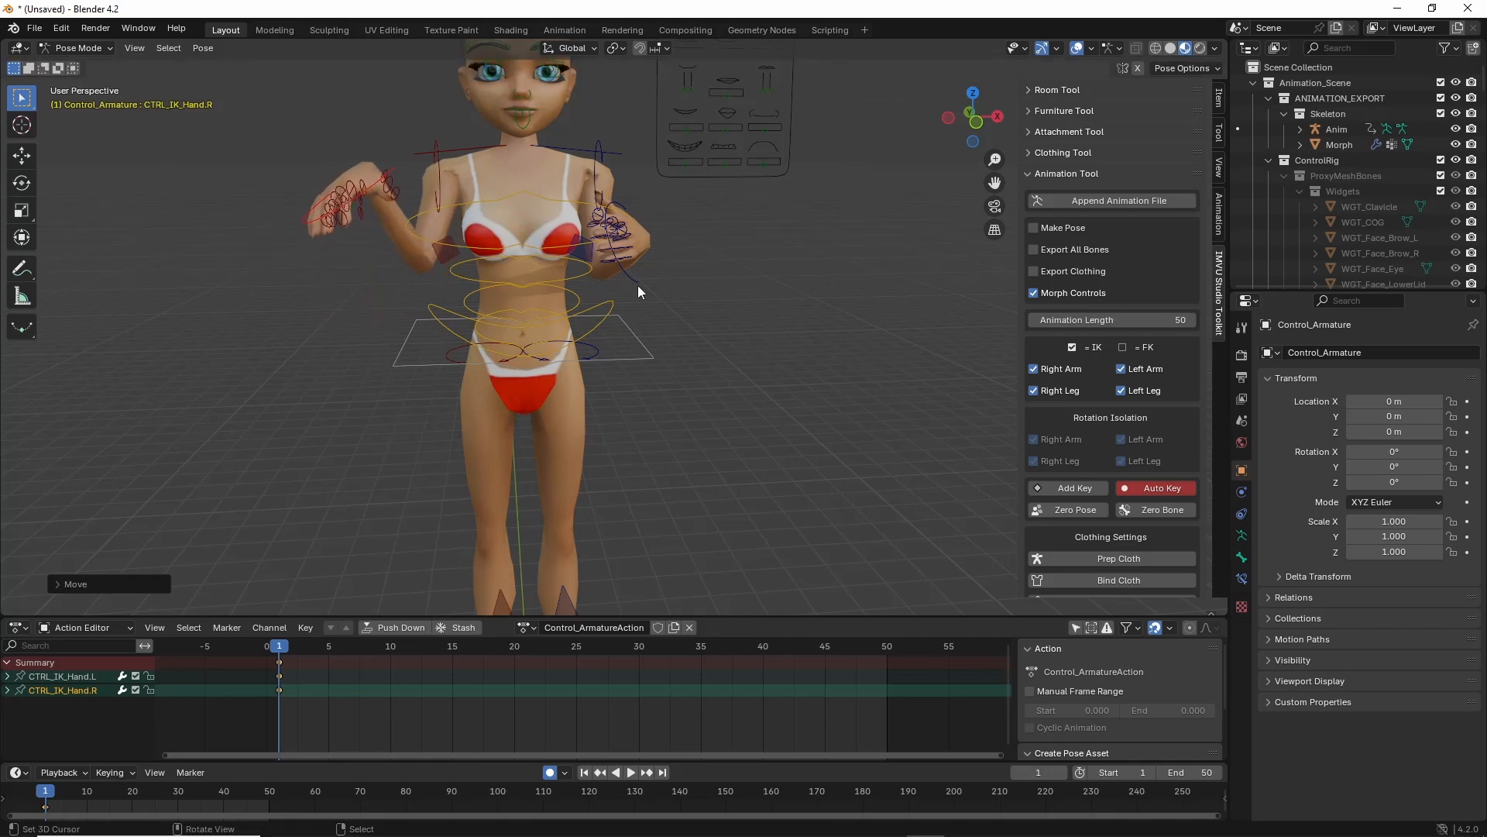
# Rotate the left hand's IK control outward and raise it to shoulder height.
pyautogui.click(636, 282)
pyautogui.press('g')
pyautogui.click(722, 264)
pyautogui.press('g')
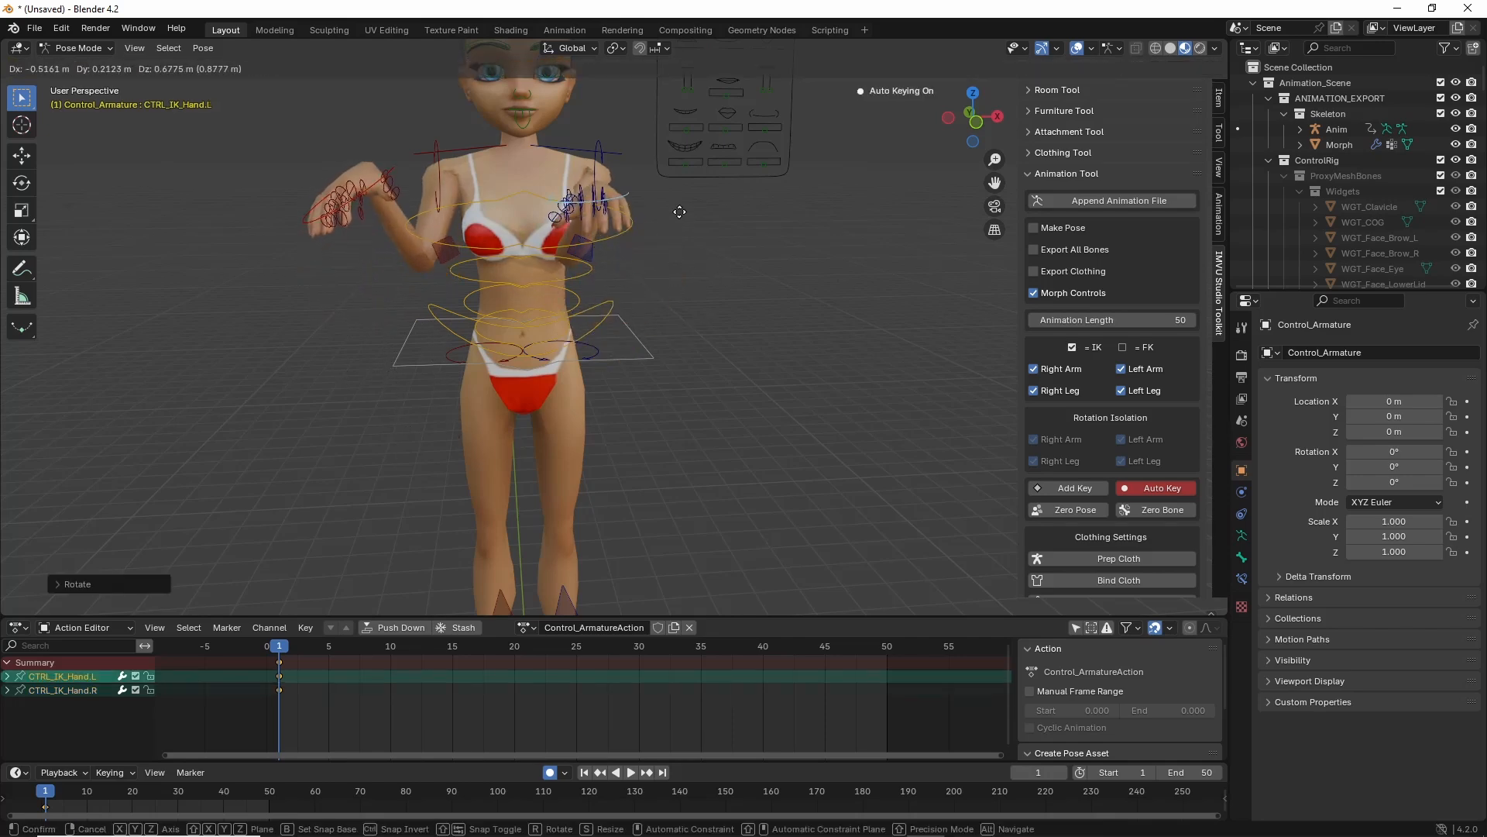
pyautogui.click(626, 189)
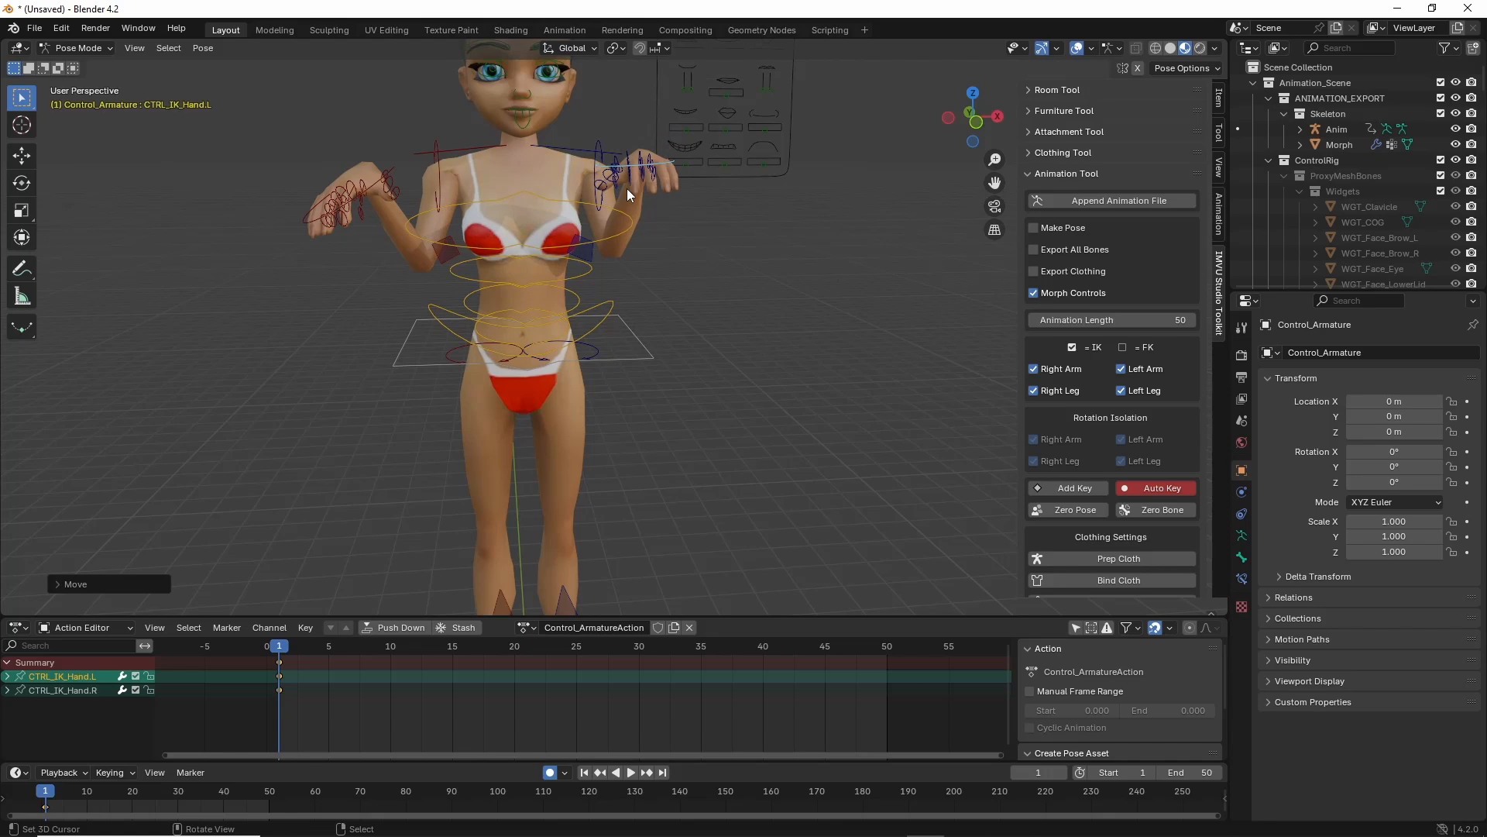
# Move the right hand's IK control inward and up toward the right shoulder.
pyautogui.click(357, 194)
pyautogui.press('g')
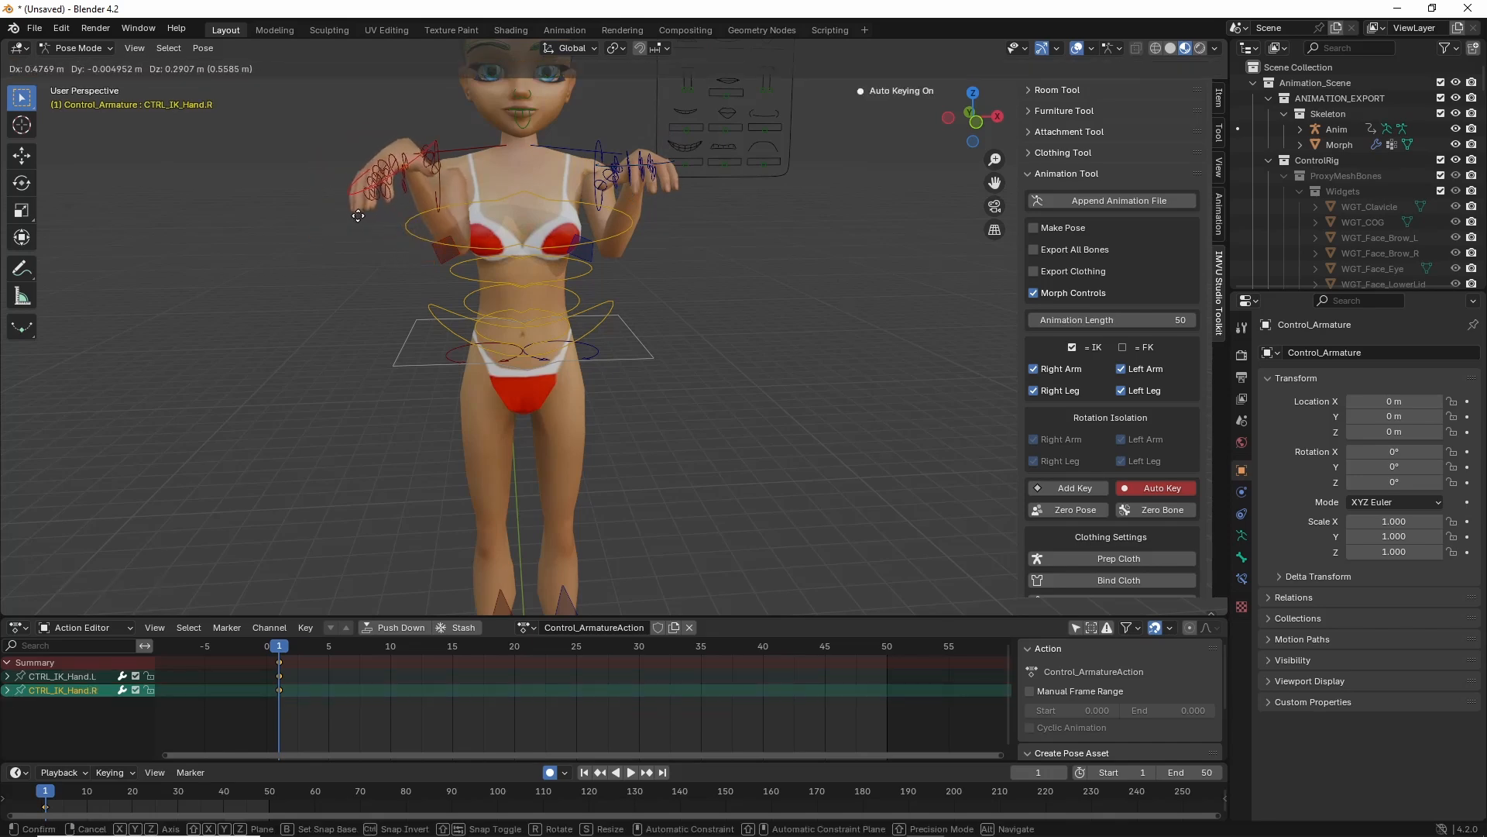
pyautogui.click(348, 229)
# Rotate the right hand's IK control to point forward from an overhead view and fine-tune its position.
pyautogui.moveTo(347, 266); pyautogui.dragTo(761, 477, button='middle')
pyautogui.press('r')
pyautogui.click(783, 402)
pyautogui.press('g')
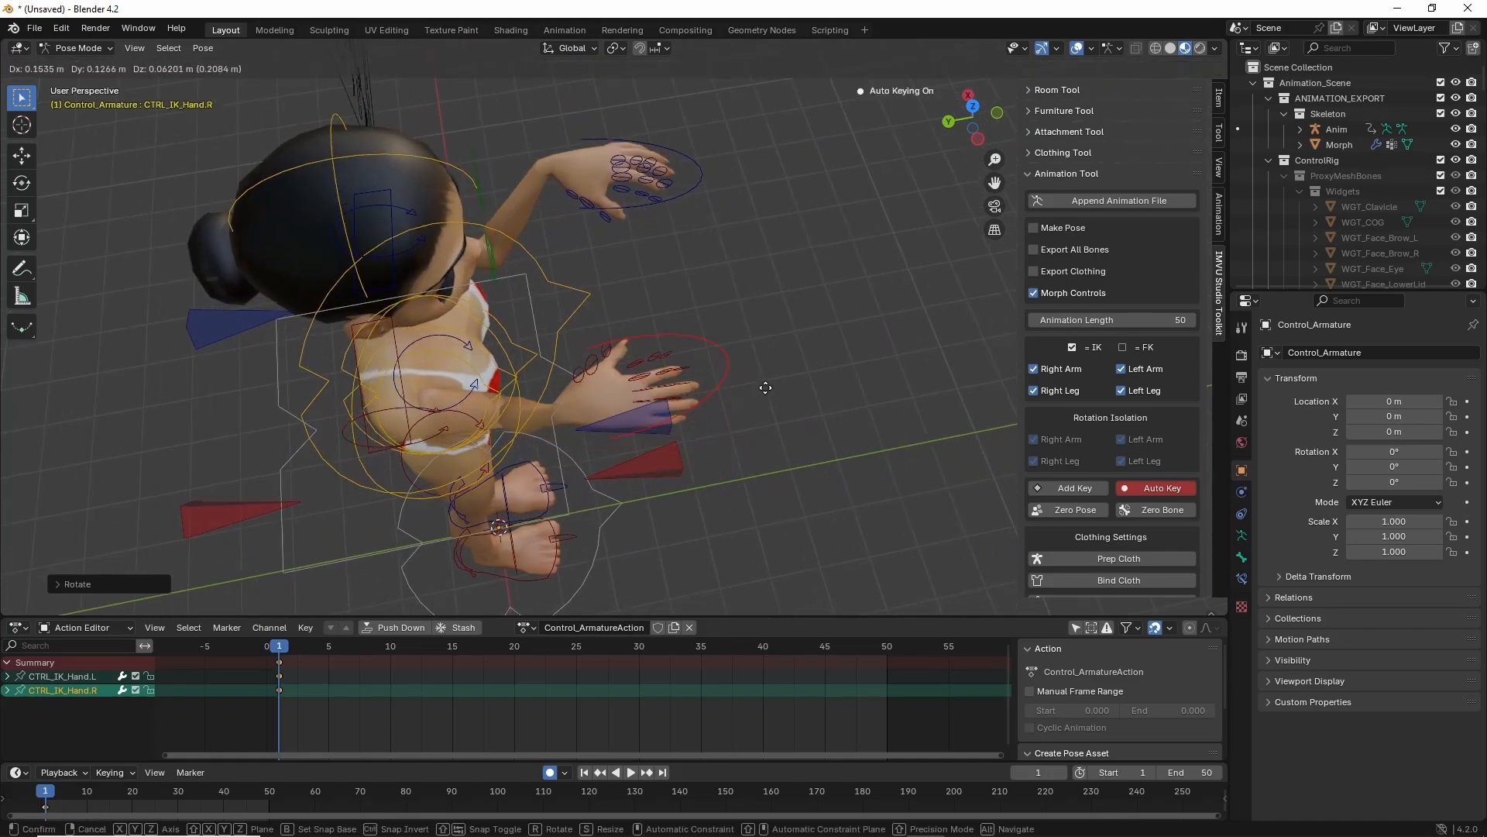
pyautogui.click(763, 392)
# Select the right arm's pole control and move it outward behind the avatar to adjust the right elbow.
pyautogui.moveTo(764, 392); pyautogui.dragTo(649, 331, button='middle')
pyautogui.click(590, 295)
pyautogui.click(590, 294)
pyautogui.press('r')
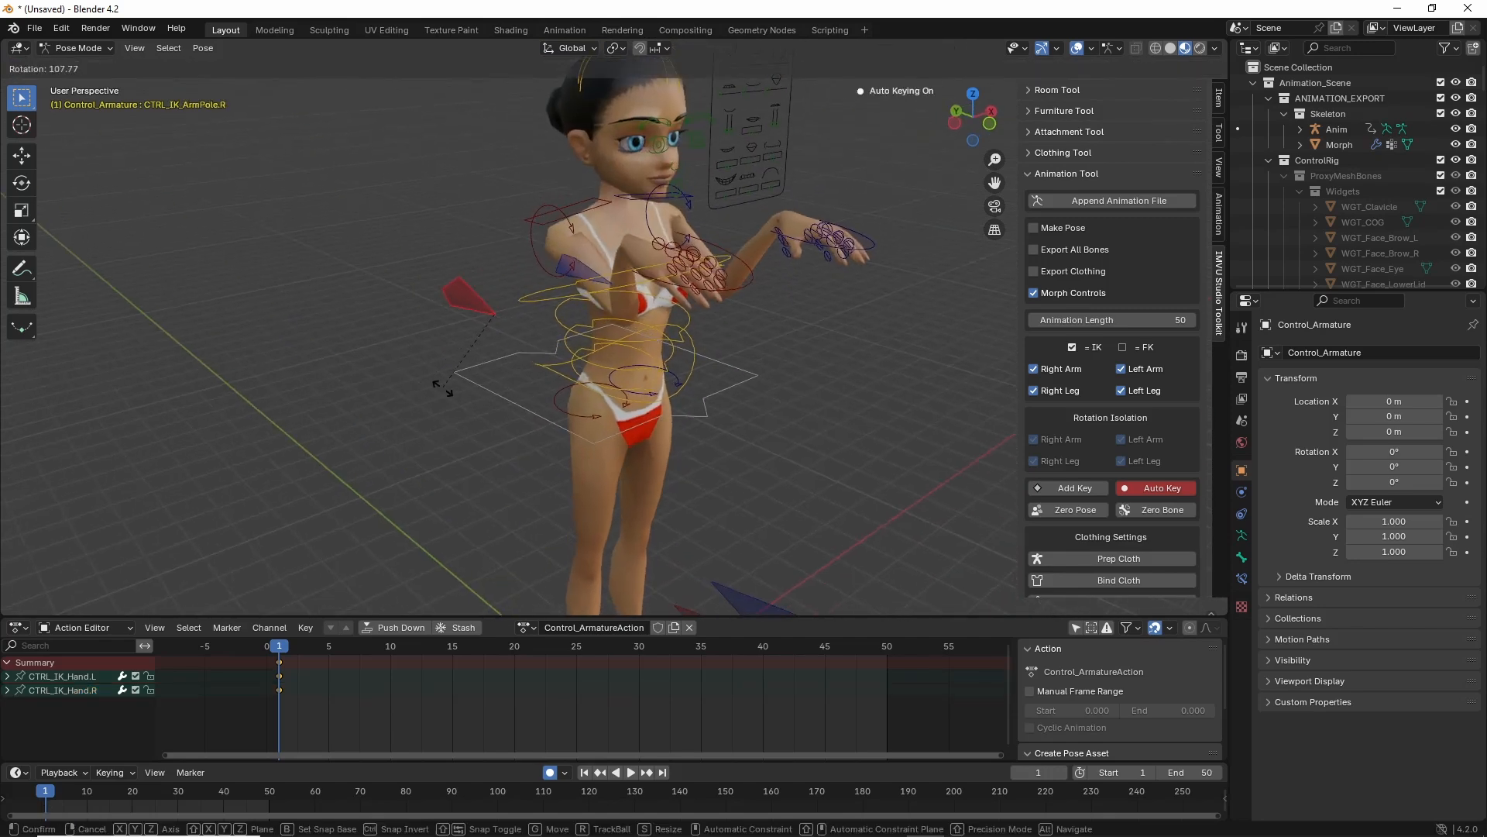
pyautogui.press('g')
pyautogui.click(346, 376)
# Select the left arm's pole control and reposition it behind the avatar to adjust the left elbow.
pyautogui.moveTo(345, 376); pyautogui.dragTo(619, 394, button='middle')
pyautogui.click(877, 347)
pyautogui.press('g')
pyautogui.click(774, 397)
# Select the centre-of-gravity control around the hips and lower it with the Move tool to bend the knees.
pyautogui.click(697, 370)
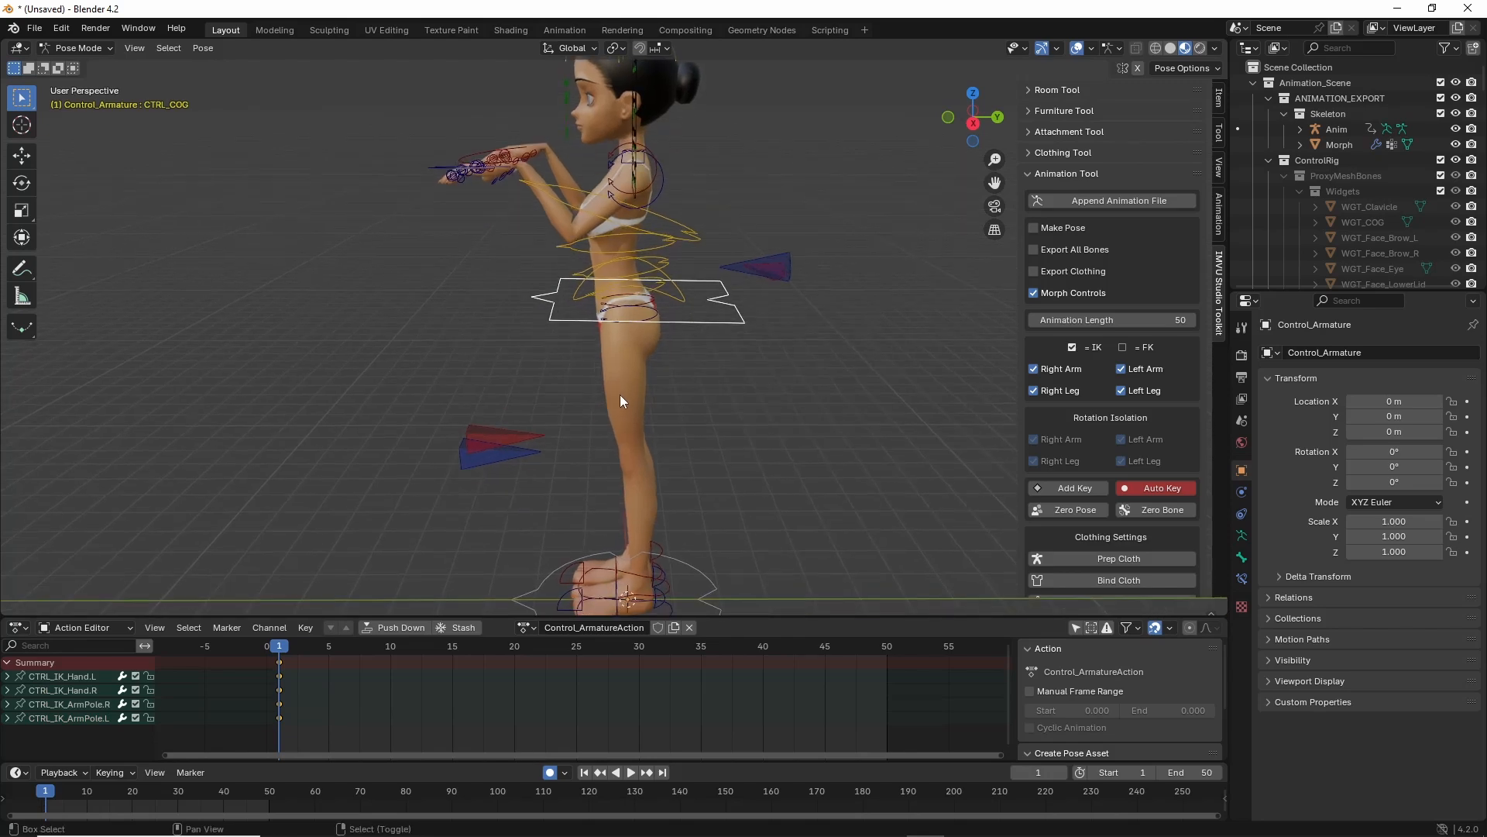
pyautogui.click(26, 155)
pyautogui.moveTo(629, 239); pyautogui.dragTo(641, 365)
# Select the left foot's control and move it backward behind the right foot.
pyautogui.keyDown('shift'); pyautogui.moveTo(626, 602); pyautogui.dragTo(594, 440, button='middle'); pyautogui.keyUp('shift')
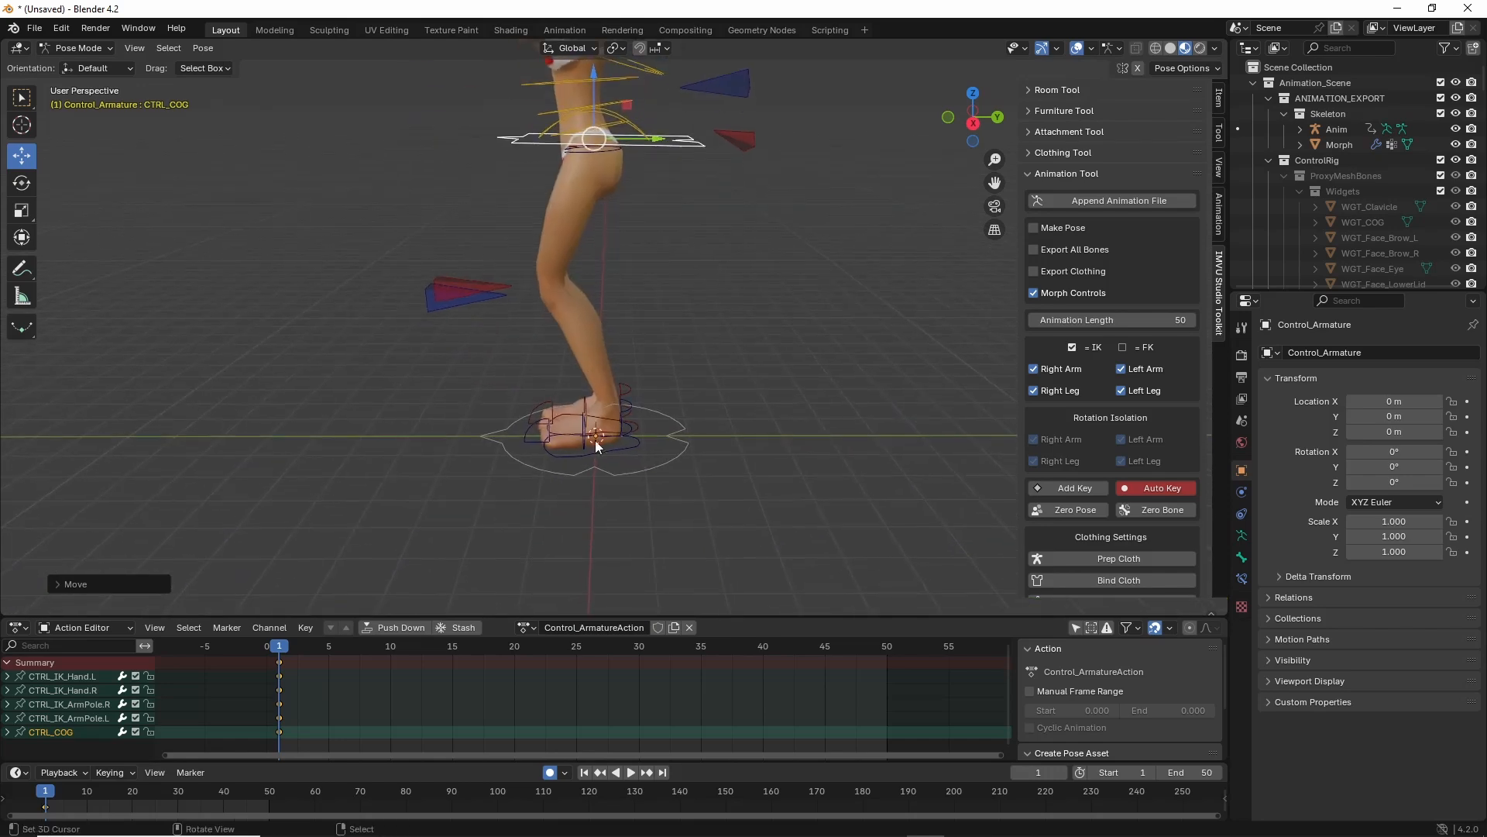
pyautogui.rightClick(601, 454)
pyautogui.press('g')
pyautogui.click(677, 452)
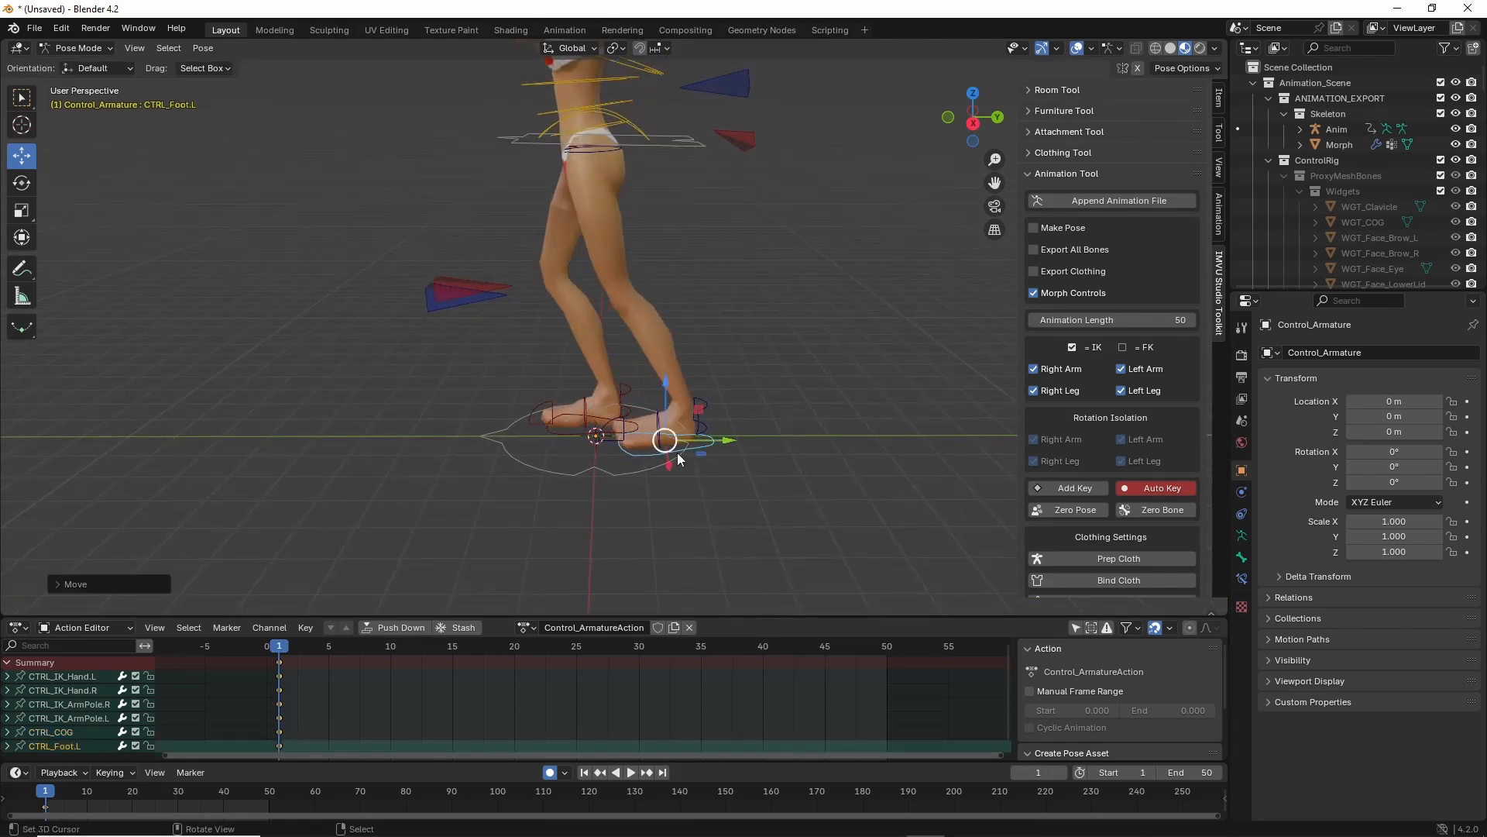
# Select the left foot's roll control and rotate it forward with the Rotate tool to tilt the heel.
pyautogui.rightClick(708, 416)
pyautogui.scroll(3, 718, 445)
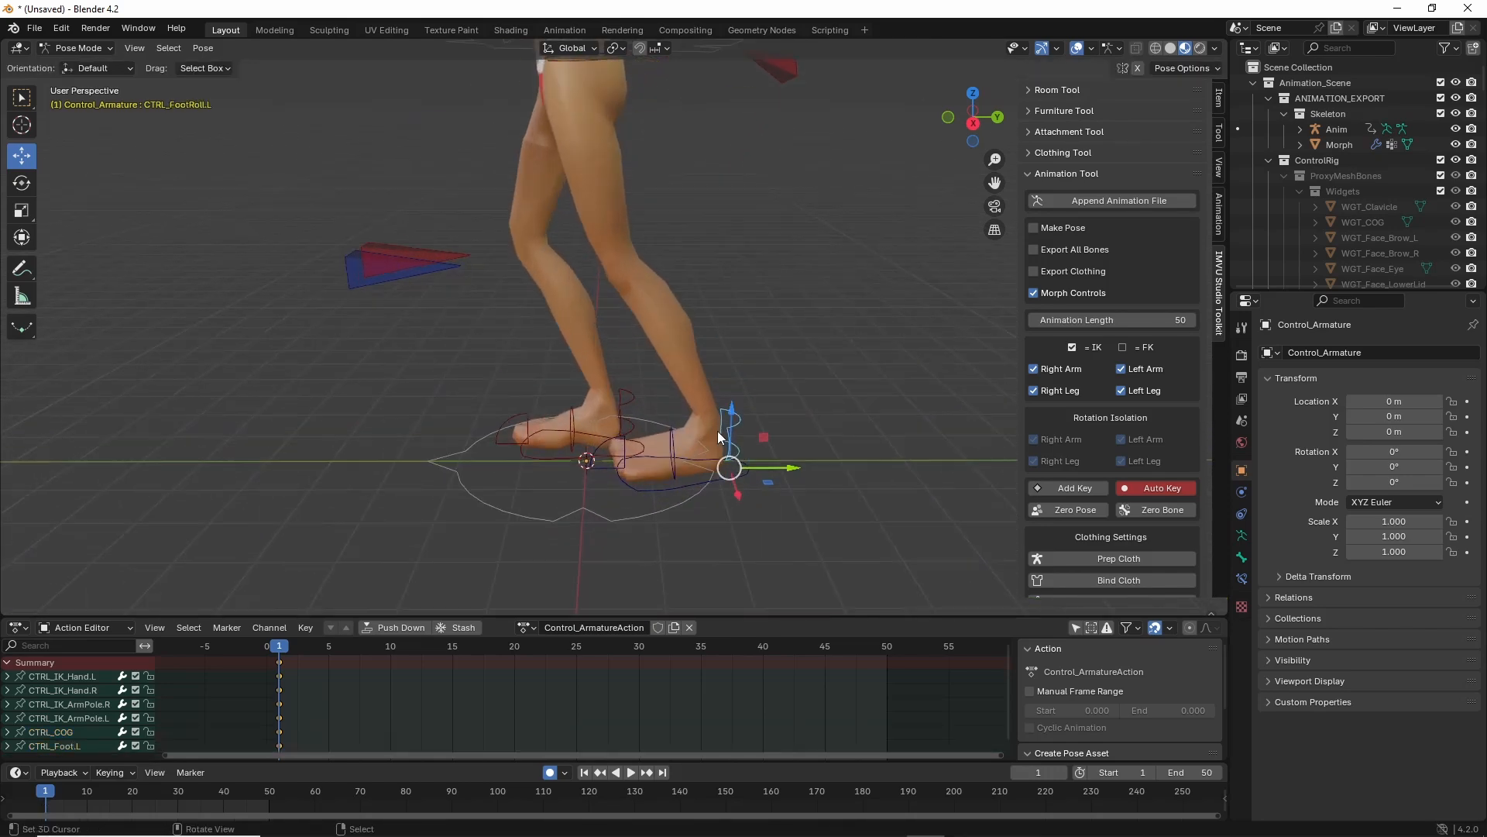
pyautogui.keyDown('shift'); pyautogui.moveTo(718, 453); pyautogui.dragTo(696, 412, button='middle'); pyautogui.keyUp('shift')
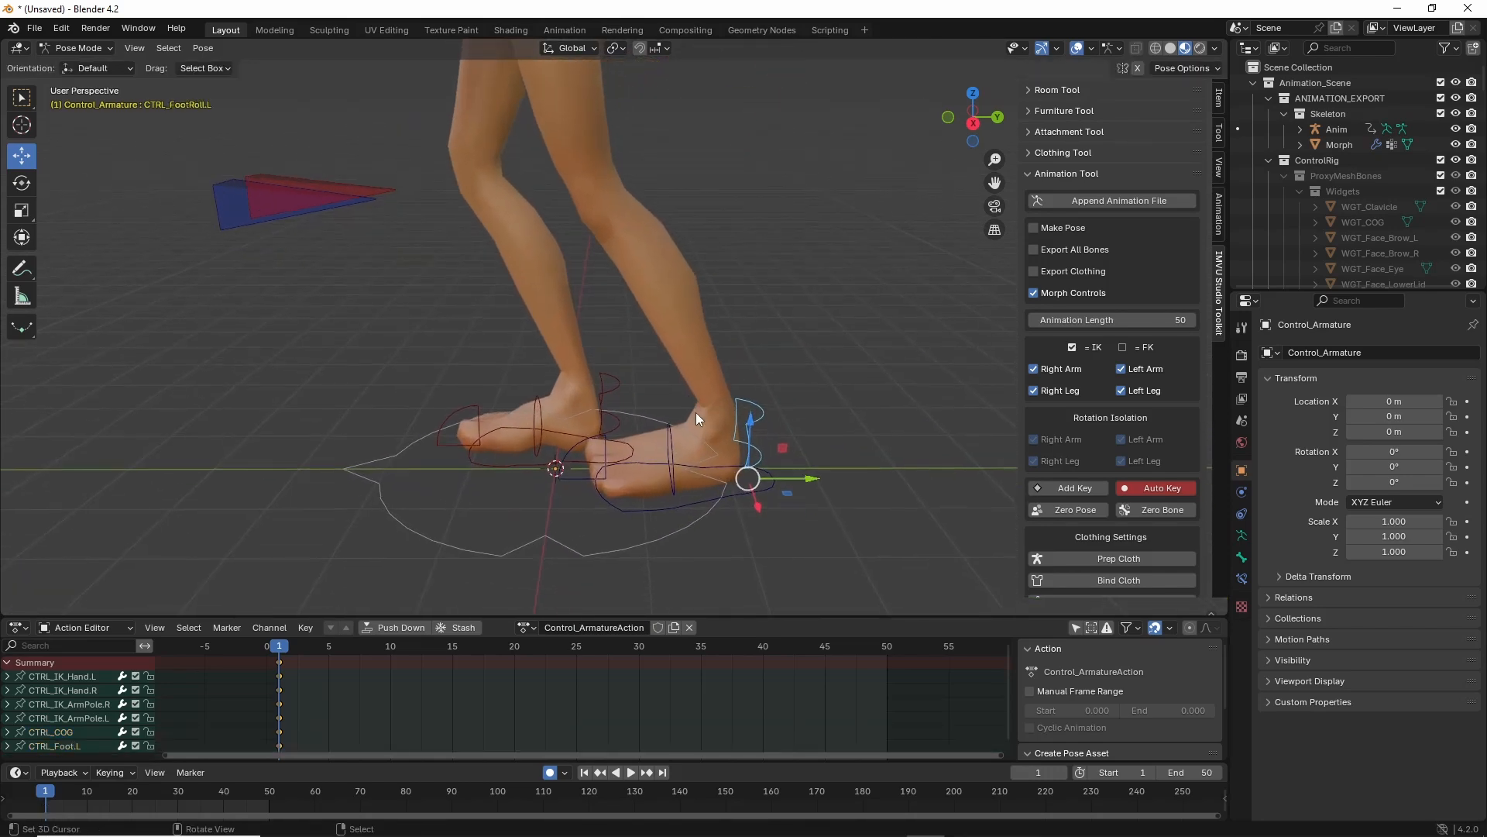
pyautogui.click(22, 183)
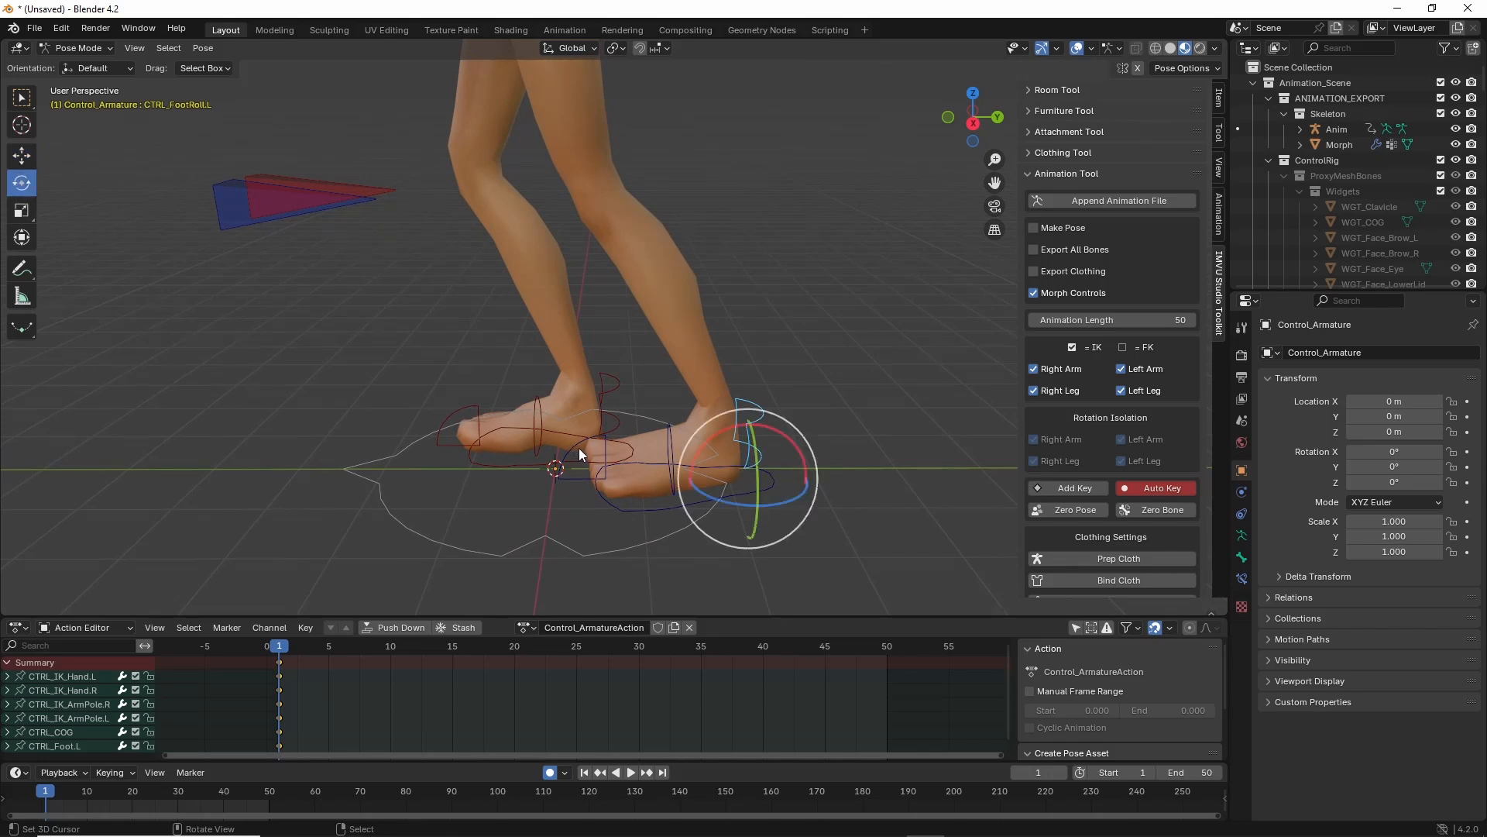
pyautogui.press('r')
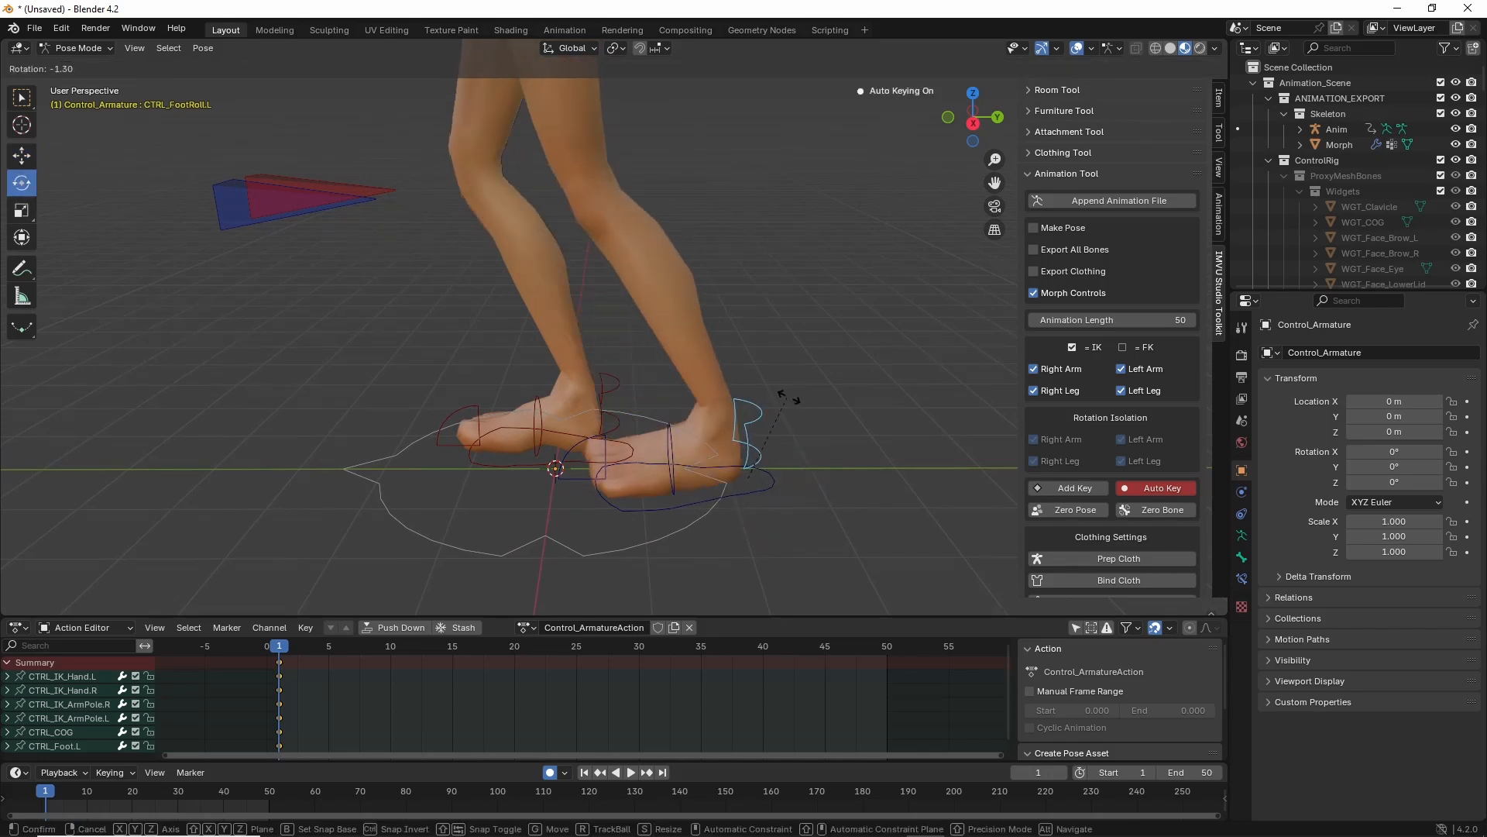
pyautogui.click(785, 398)
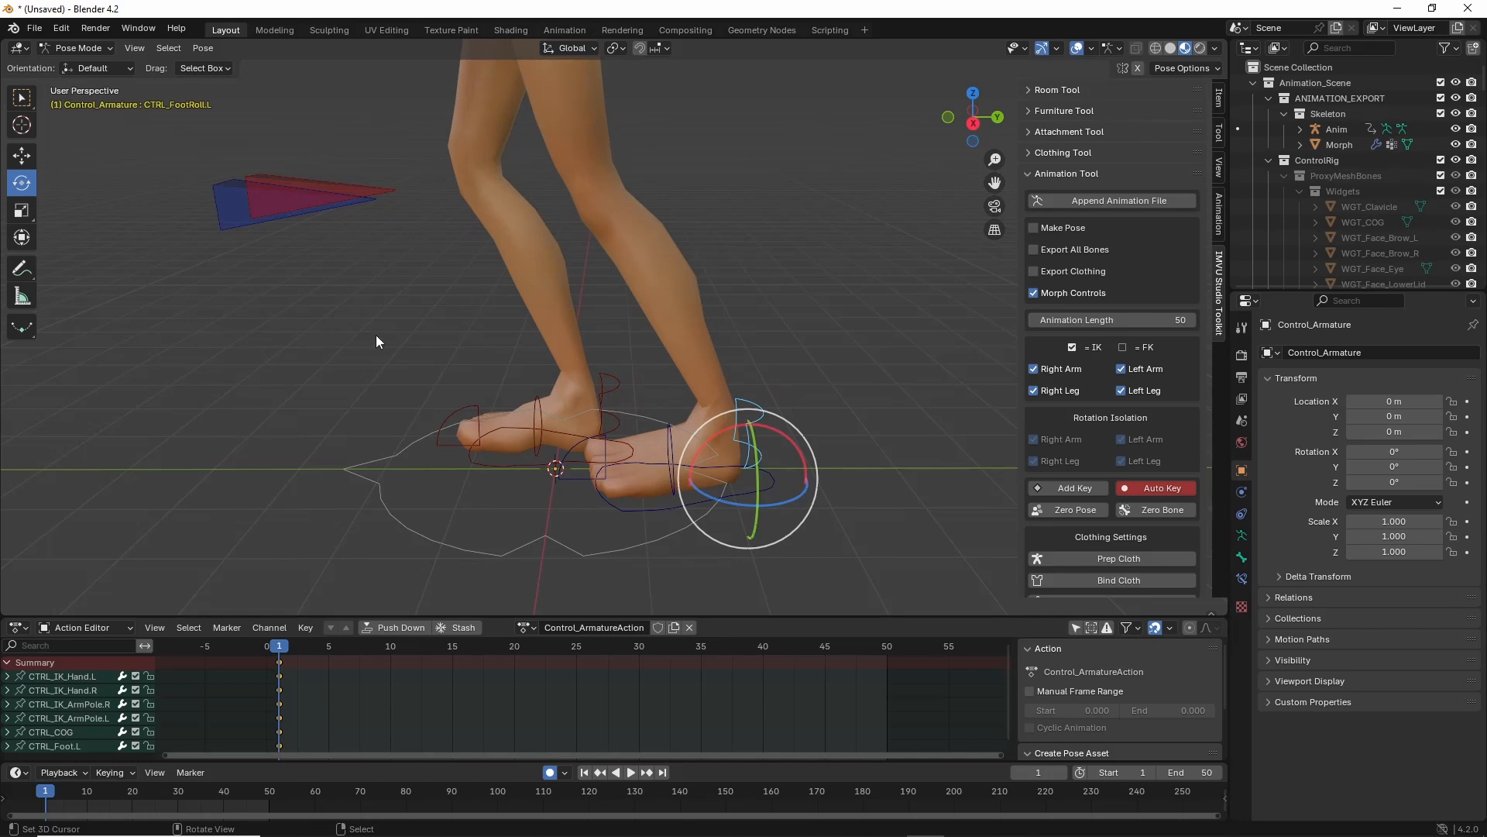
pyautogui.moveTo(728, 429); pyautogui.dragTo(686, 429)
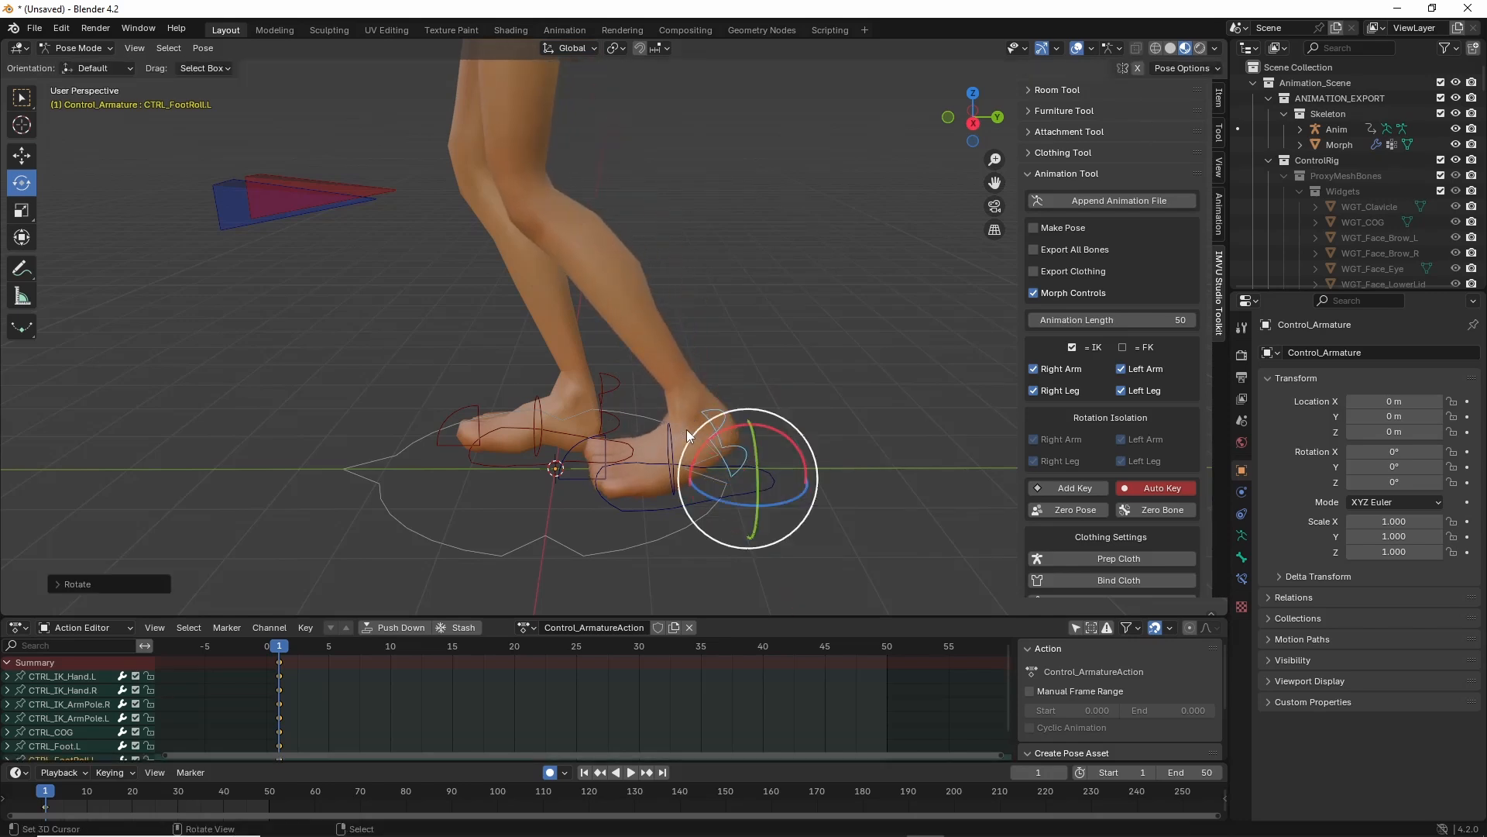
# Select the right foot's control and move it forward, well ahead of the left foot.
pyautogui.click(500, 467)
pyautogui.keyDown('shift'); pyautogui.moveTo(540, 479); pyautogui.dragTo(573, 479, button='middle'); pyautogui.keyUp('shift')
pyautogui.click(17, 156)
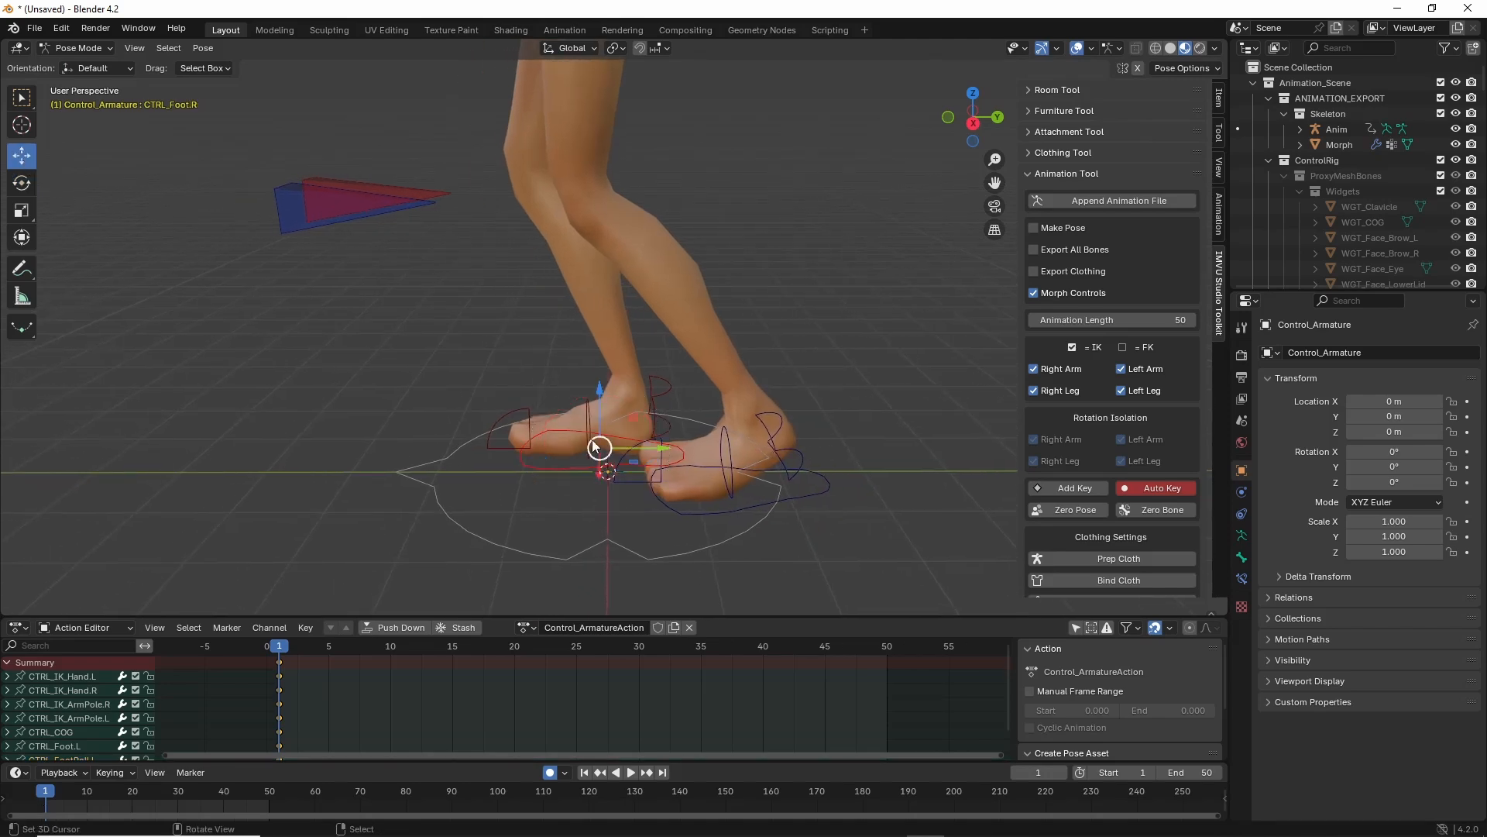
pyautogui.moveTo(663, 452); pyautogui.dragTo(530, 455)
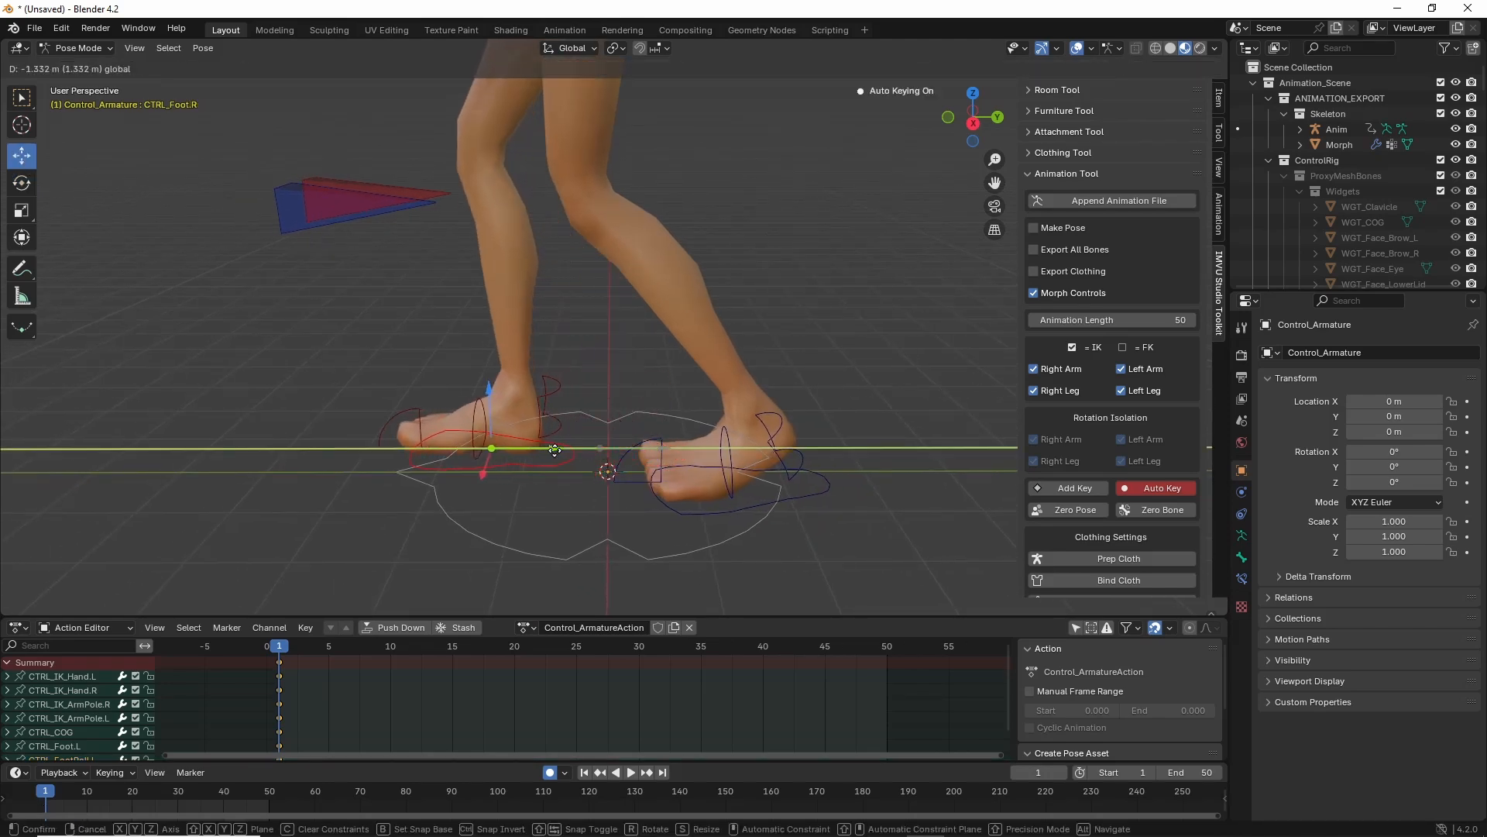
# Select the right hand's IK control and reposition it slightly from an overhead view.
pyautogui.moveTo(529, 455); pyautogui.dragTo(622, 418, button='middle')
pyautogui.scroll(-5, 623, 417)
pyautogui.keyDown('shift'); pyautogui.moveTo(575, 214); pyautogui.dragTo(517, 382, button='middle'); pyautogui.keyUp('shift')
pyautogui.scroll(2, 513, 332)
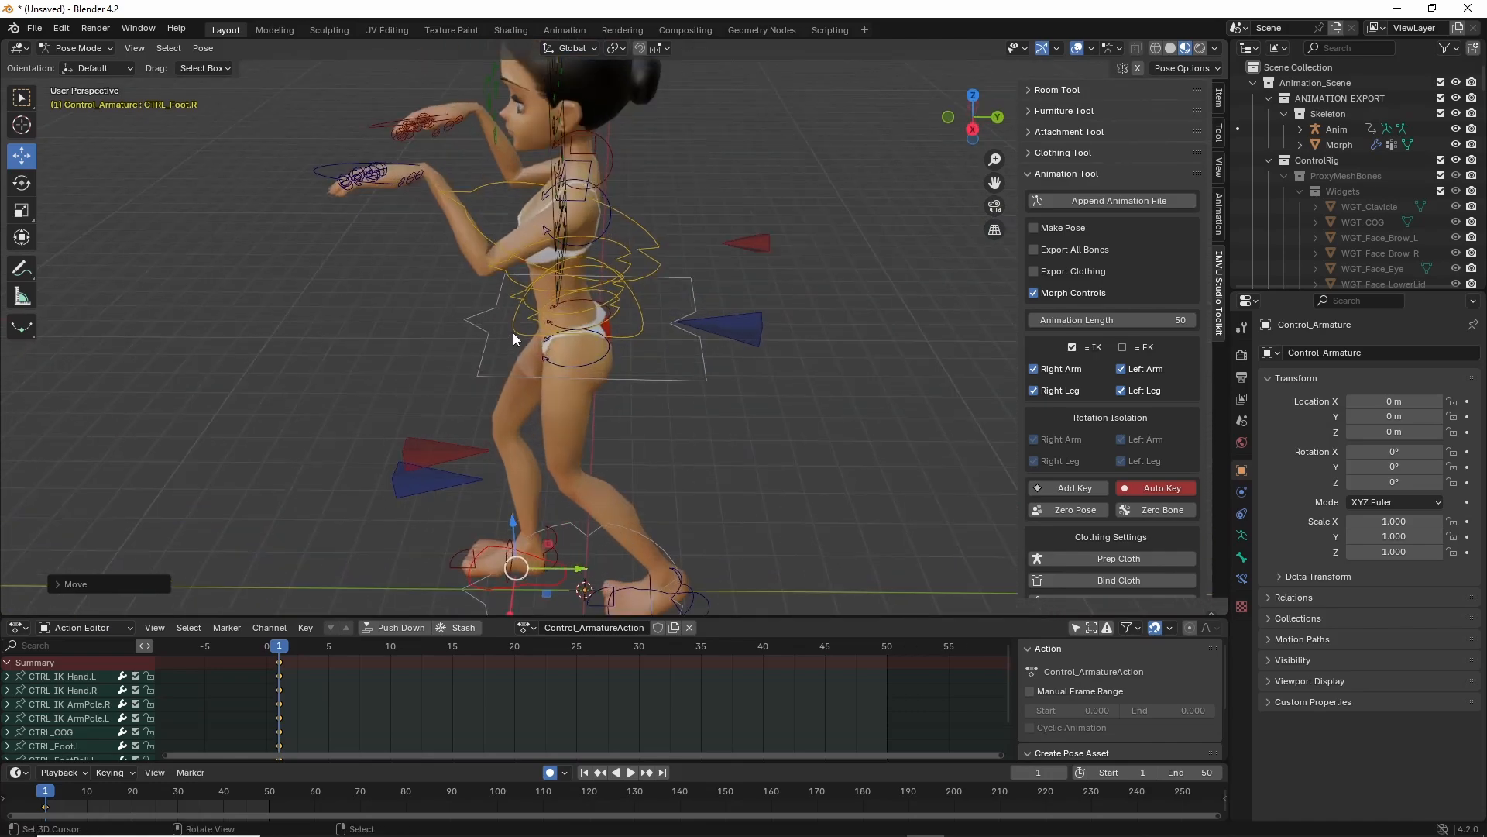
pyautogui.keyDown('shift'); pyautogui.moveTo(547, 280); pyautogui.dragTo(588, 415, button='middle'); pyautogui.keyUp('shift')
pyautogui.click(525, 235)
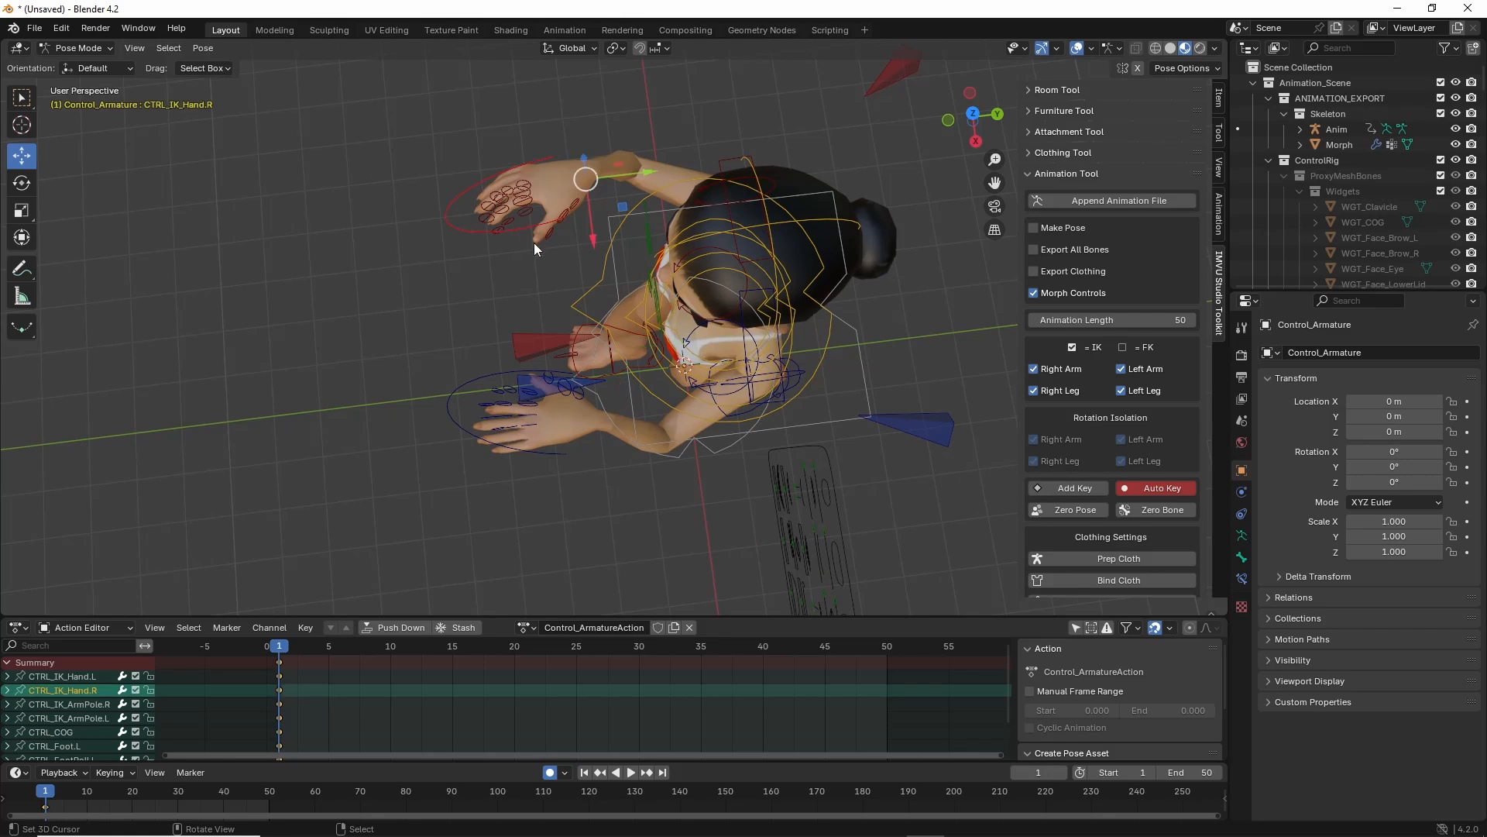
pyautogui.press('g')
pyautogui.click(504, 253)
# Select all of the rig's controls and copy their pose at frame 1.
pyautogui.moveTo(505, 255); pyautogui.dragTo(637, 332, button='middle')
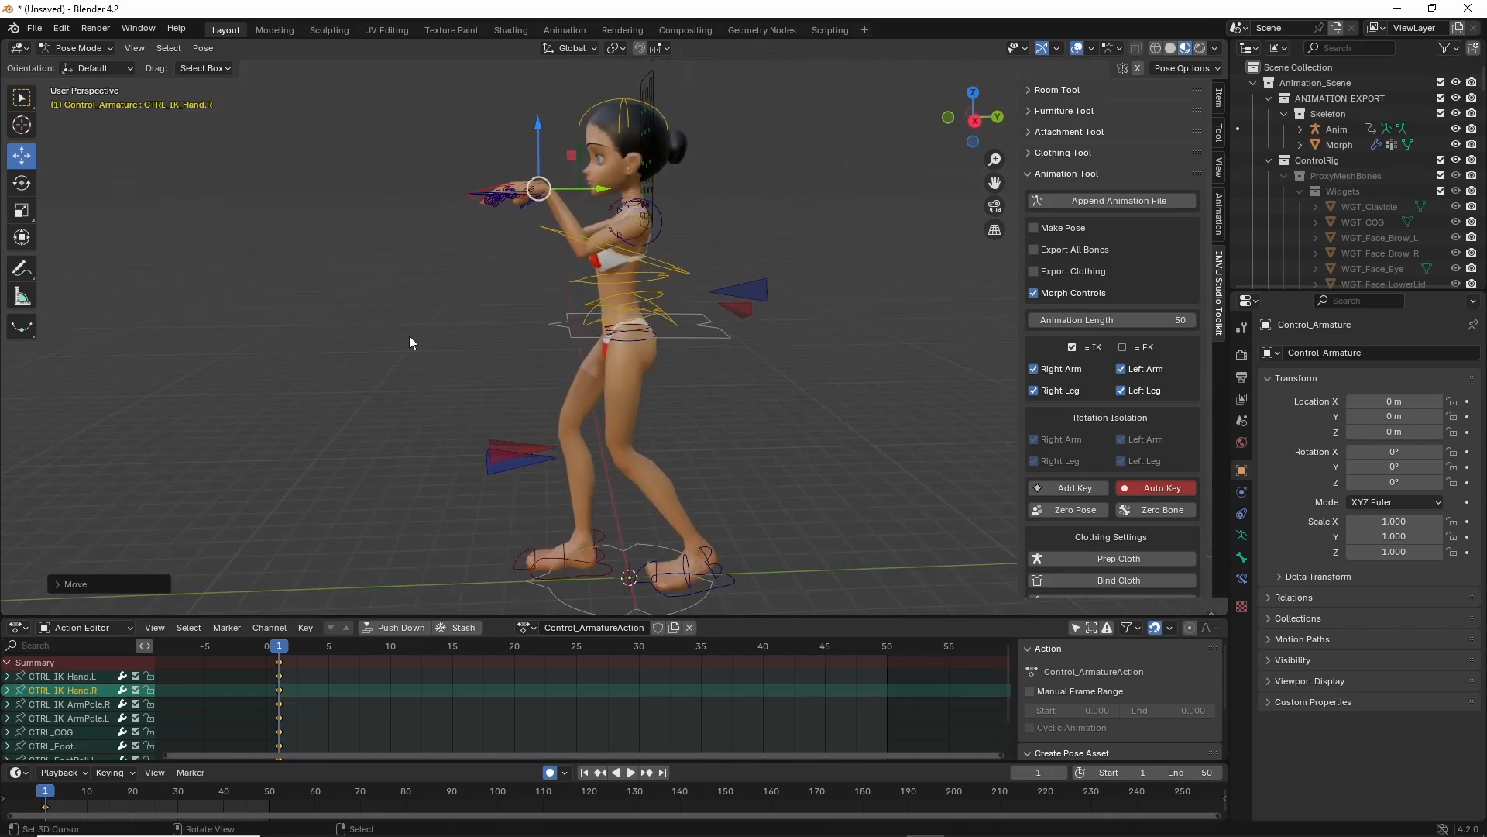
pyautogui.click(166, 49)
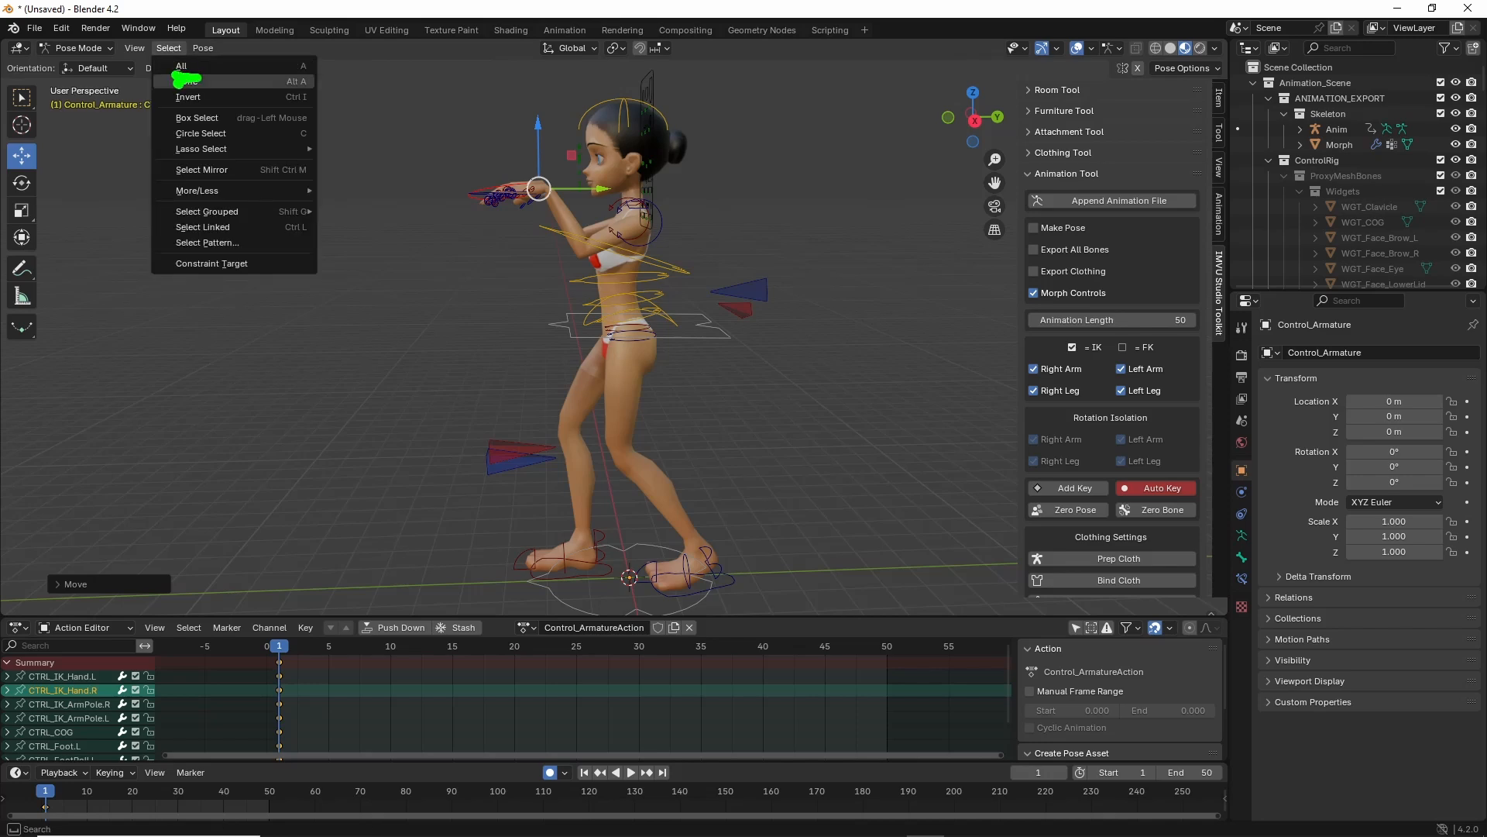
pyautogui.click(182, 67)
pyautogui.click(203, 48)
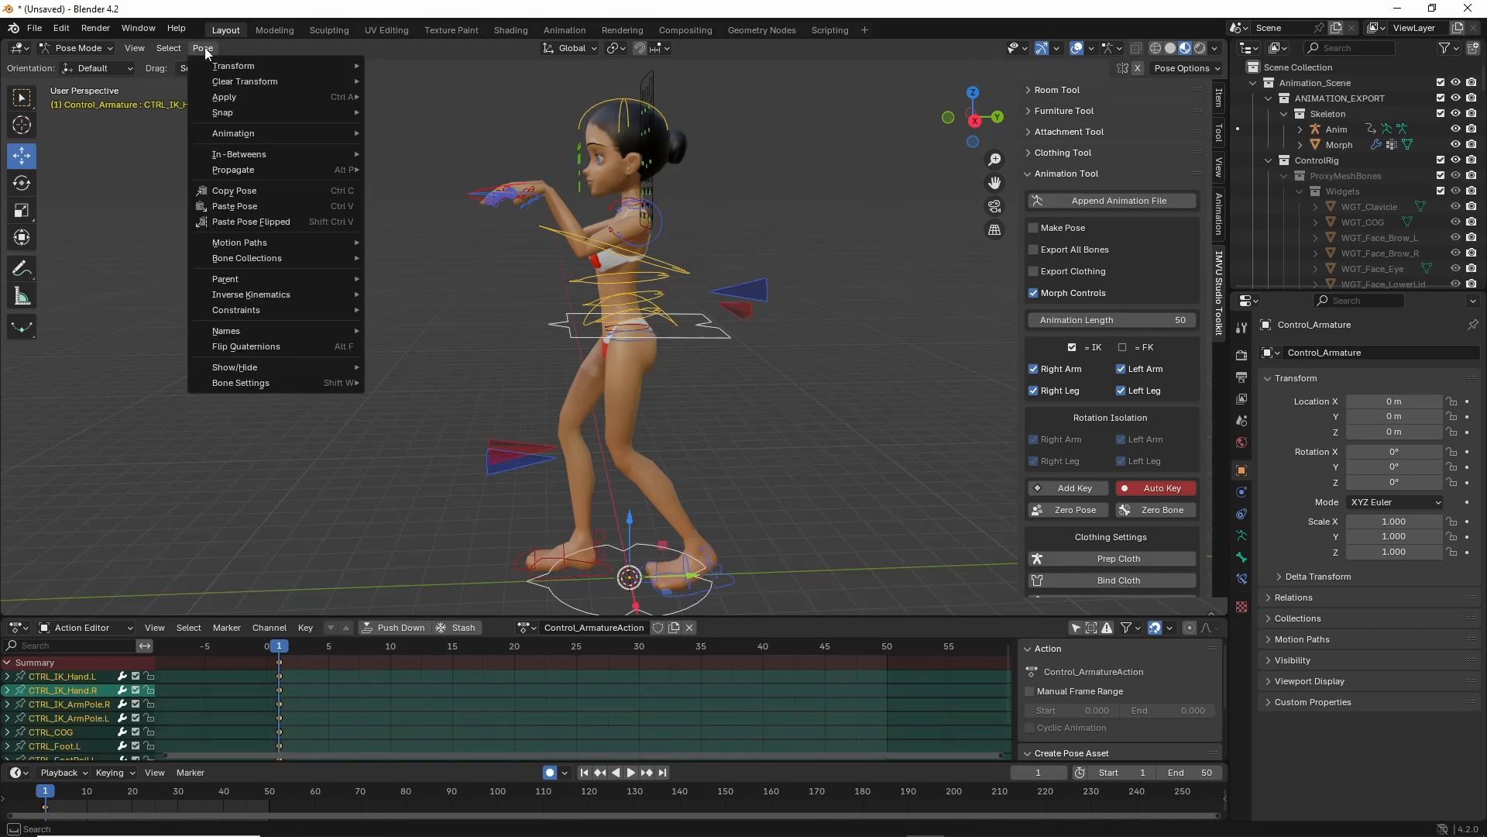
pyautogui.click(235, 193)
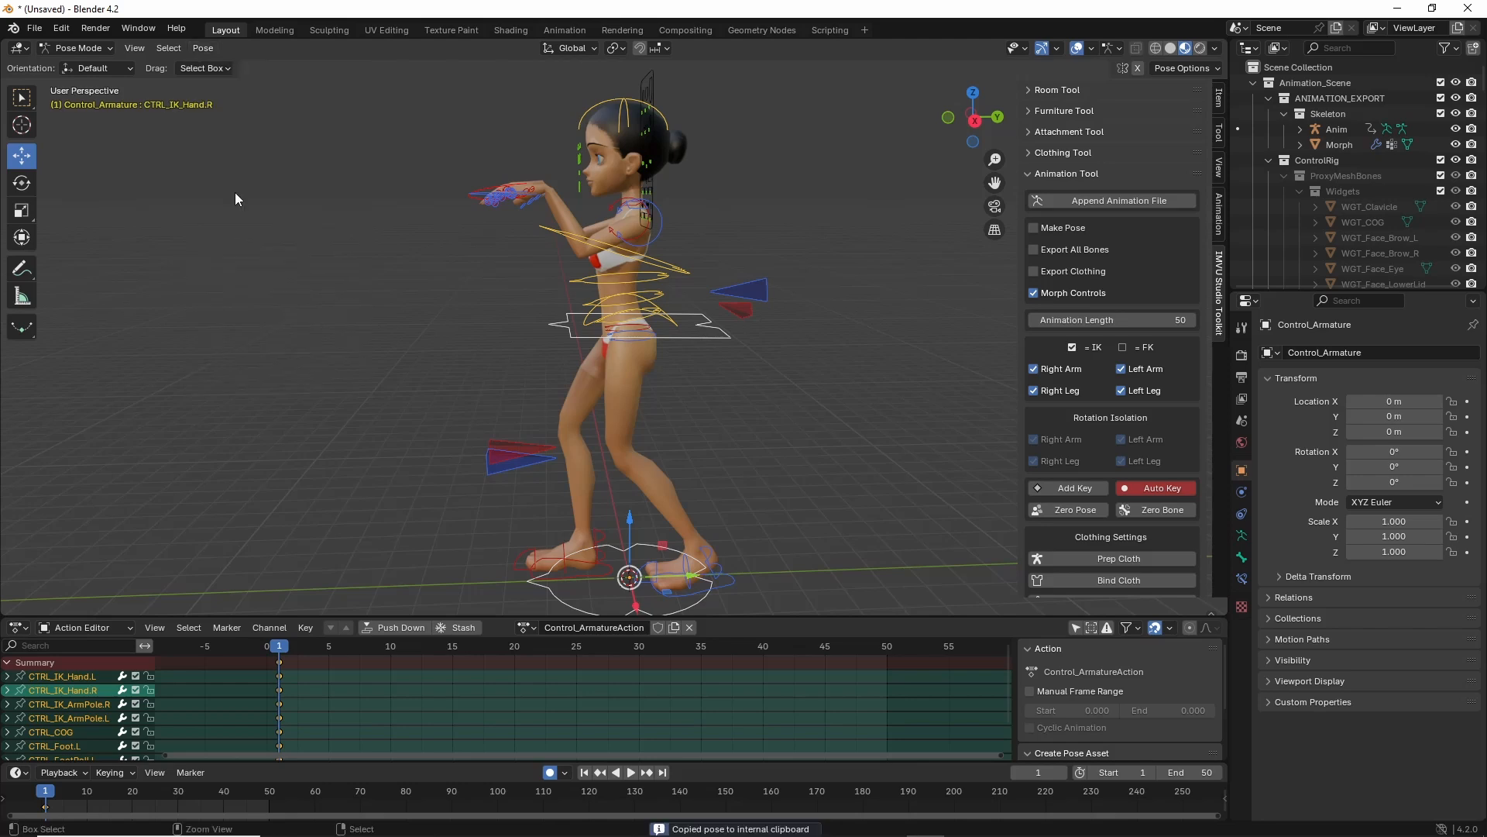
# Go to frame 50 and paste the copied pose unflipped so the animation ends on the starting pose.
pyautogui.moveTo(391, 680); pyautogui.dragTo(344, 685, button='middle')
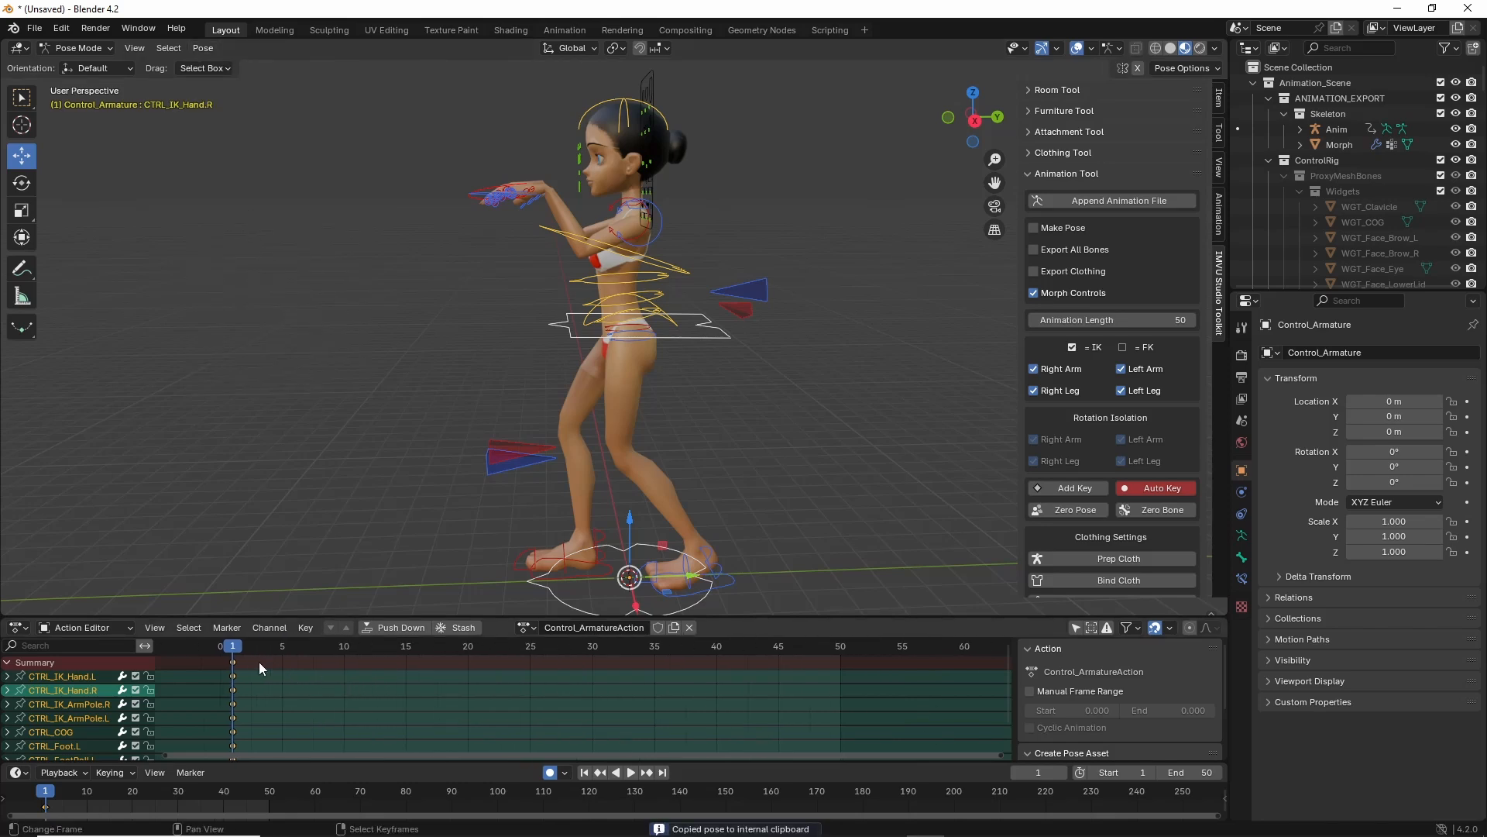
pyautogui.moveTo(235, 649); pyautogui.dragTo(844, 658)
pyautogui.moveTo(847, 668); pyautogui.dragTo(830, 727, button='middle')
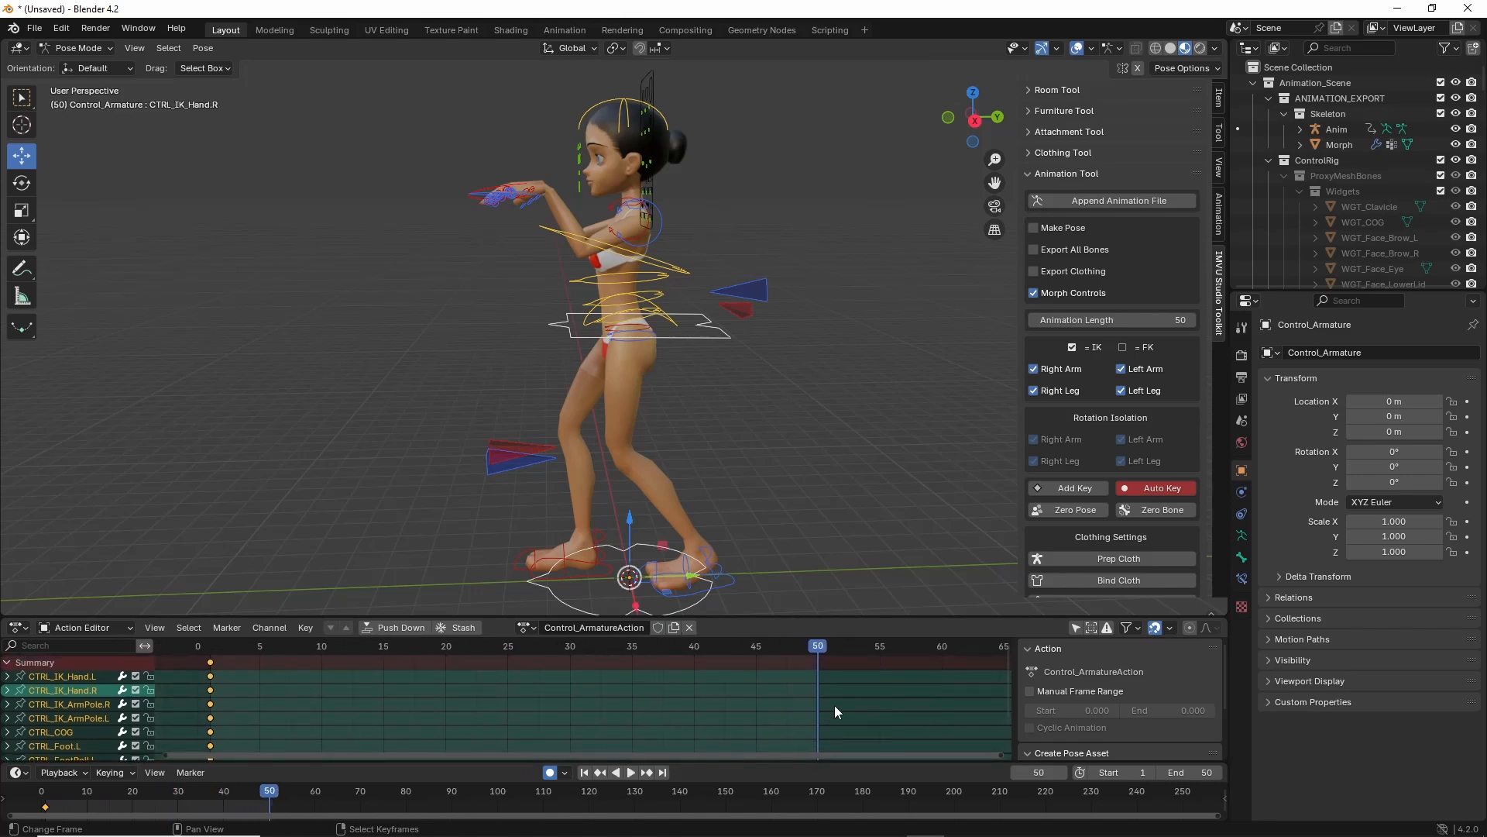
pyautogui.click(203, 47)
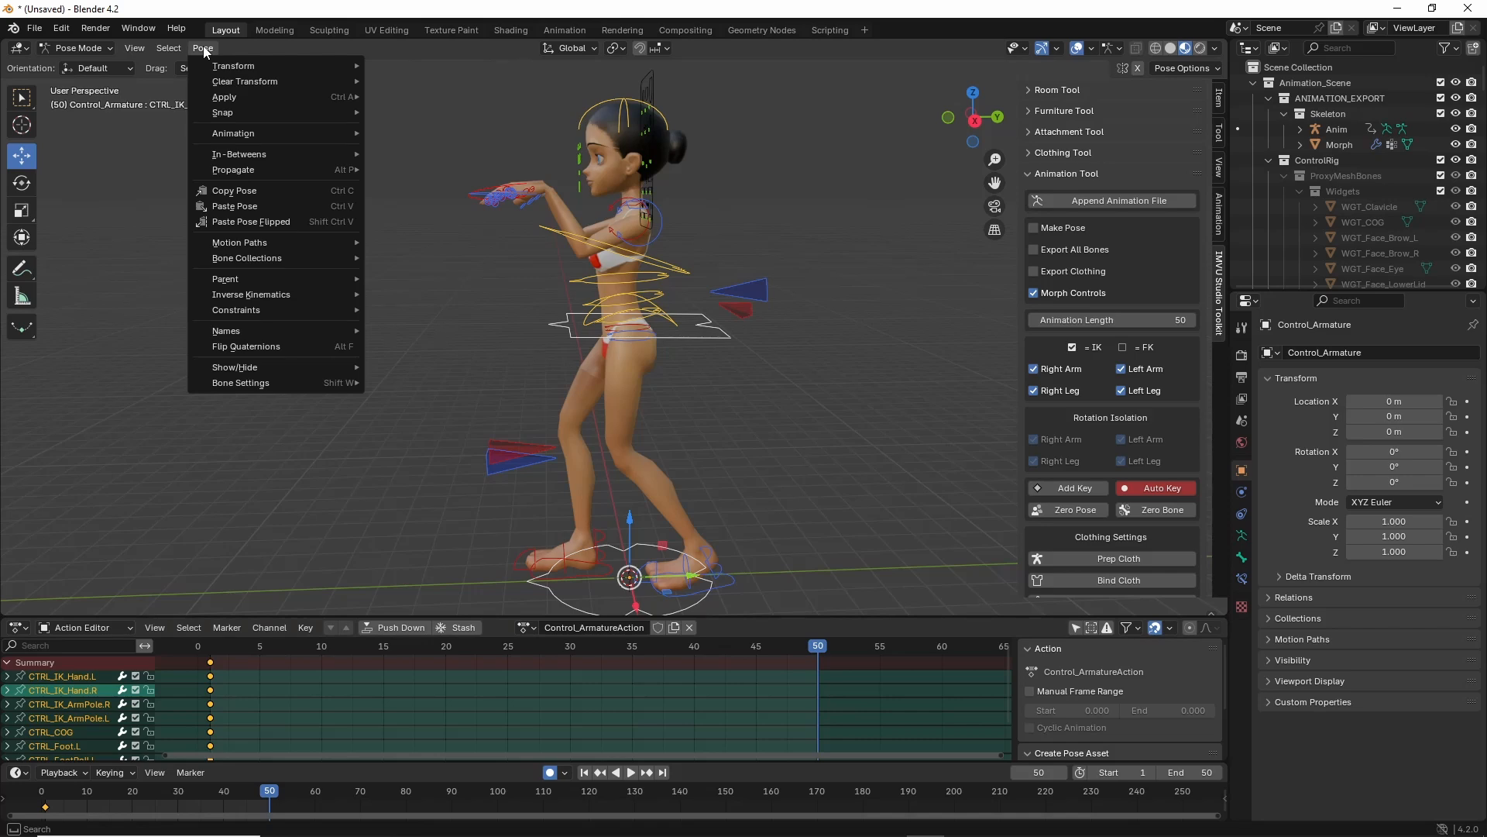
pyautogui.moveTo(214, 226)
pyautogui.mouseDown()
pyautogui.moveTo(264, 223)
pyautogui.moveTo(211, 224)
pyautogui.mouseUp()
pyautogui.moveTo(179, 60); pyautogui.dragTo(213, 62)
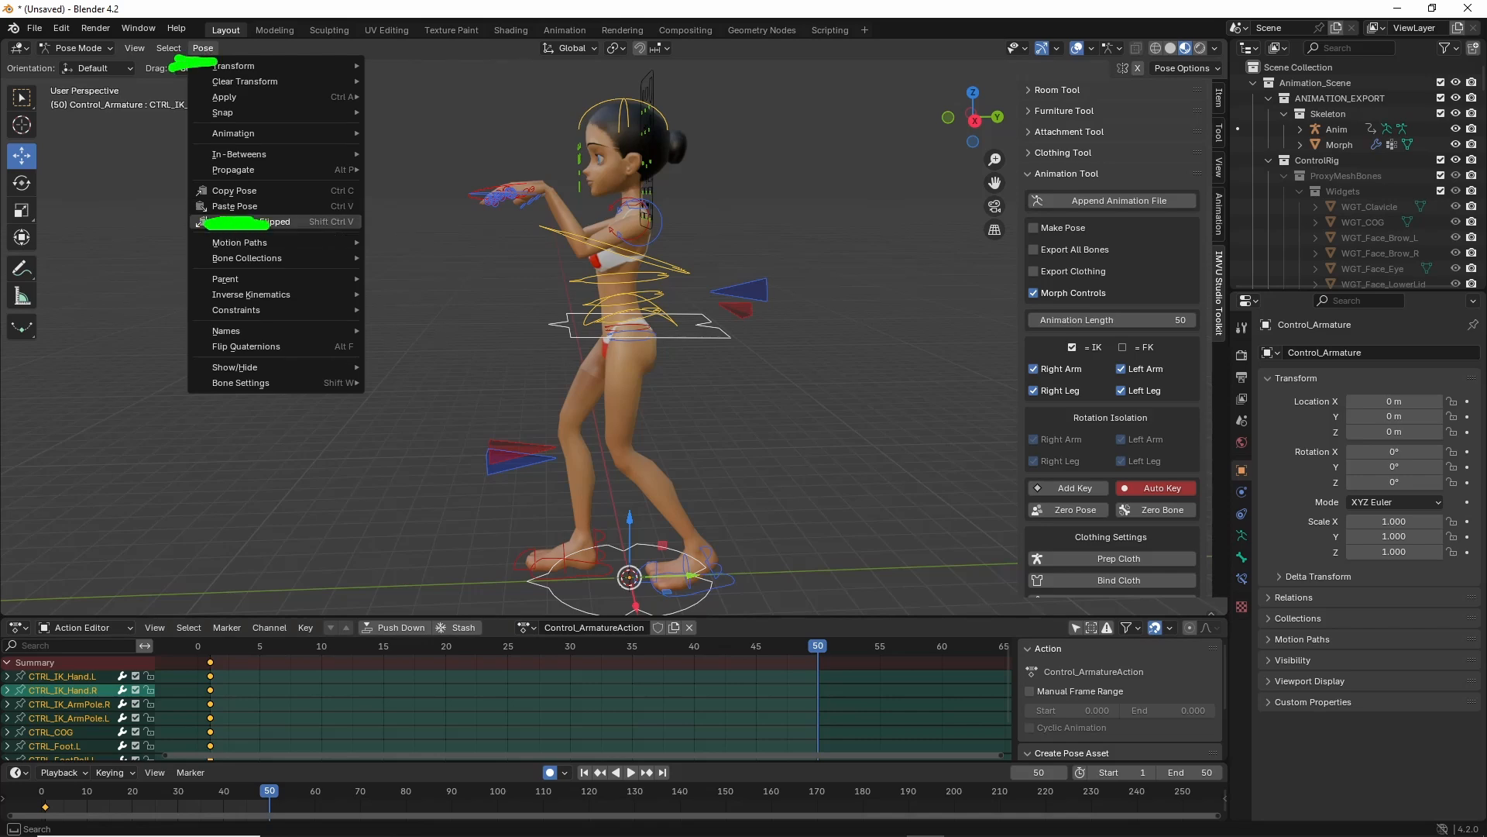
pyautogui.click(243, 206)
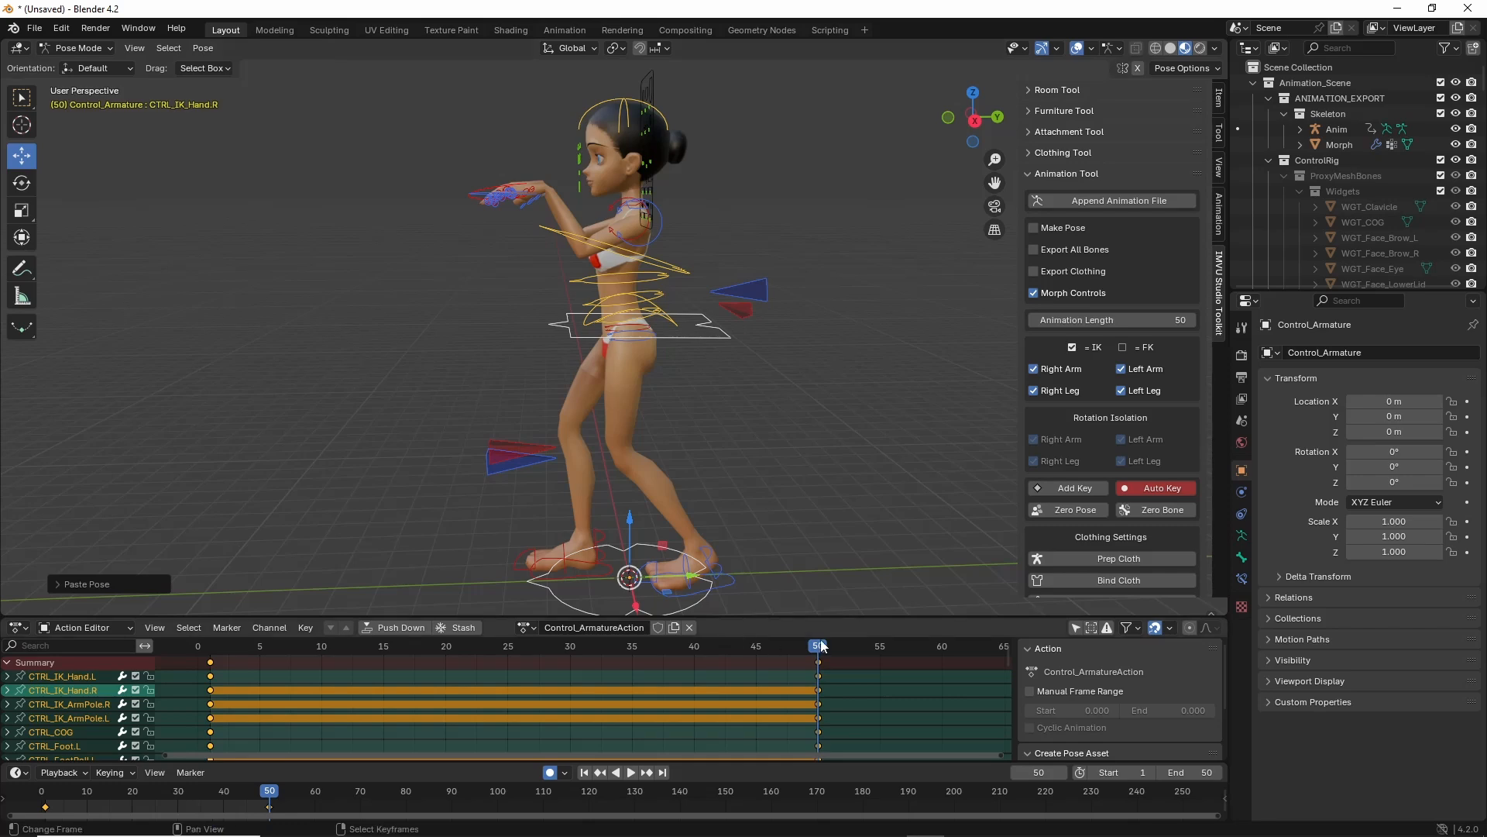
pyautogui.moveTo(821, 647); pyautogui.dragTo(818, 681)
# At frame 25, select both hand IK controls and move them forward, away from the body.
pyautogui.moveTo(538, 429)
pyautogui.mouseDown(button='middle')
pyautogui.moveTo(696, 434)
pyautogui.moveTo(510, 440)
pyautogui.moveTo(541, 429)
pyautogui.mouseUp(button='middle')
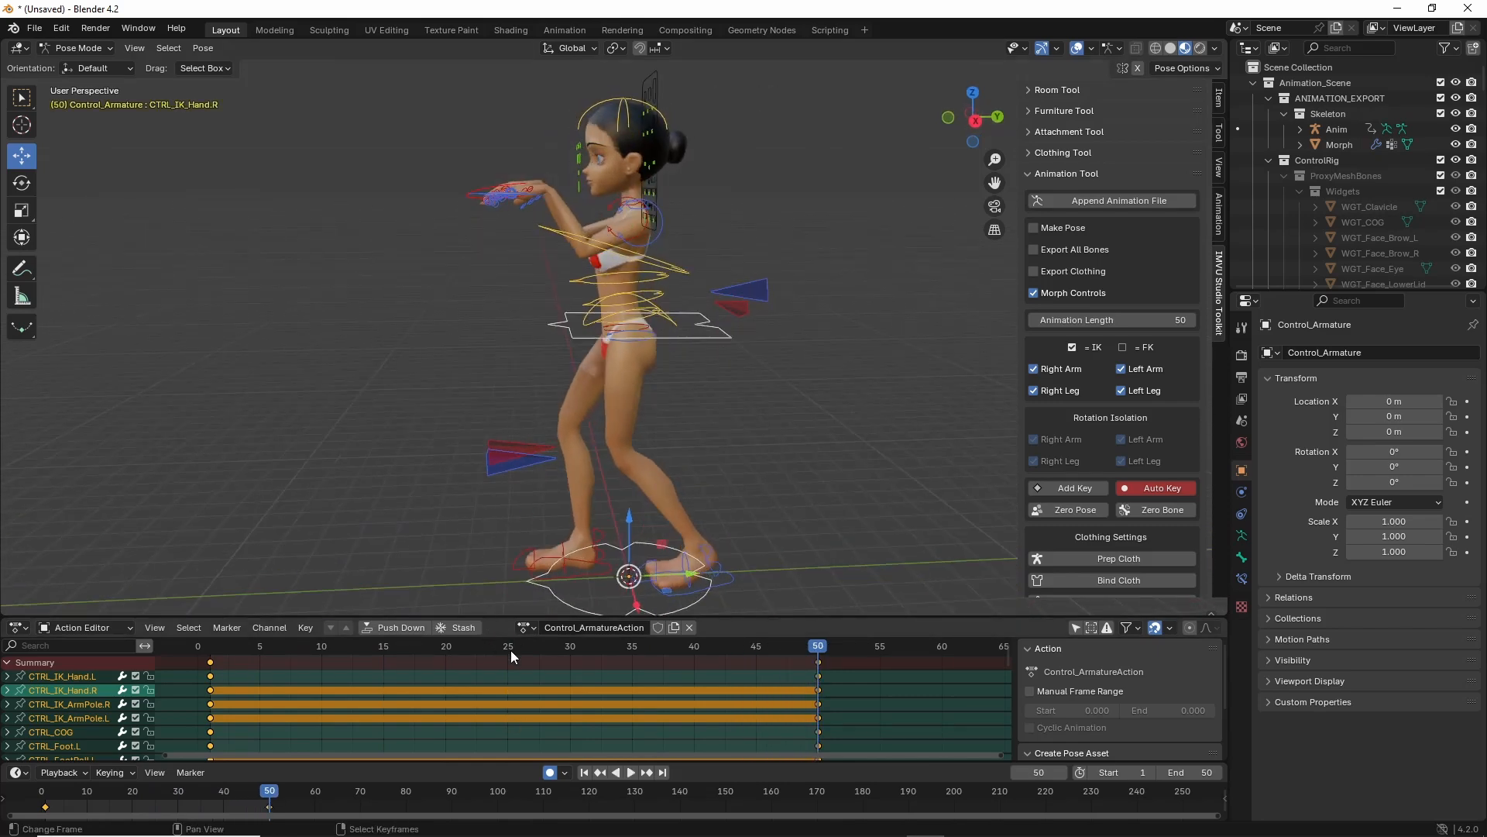
pyautogui.click(505, 672)
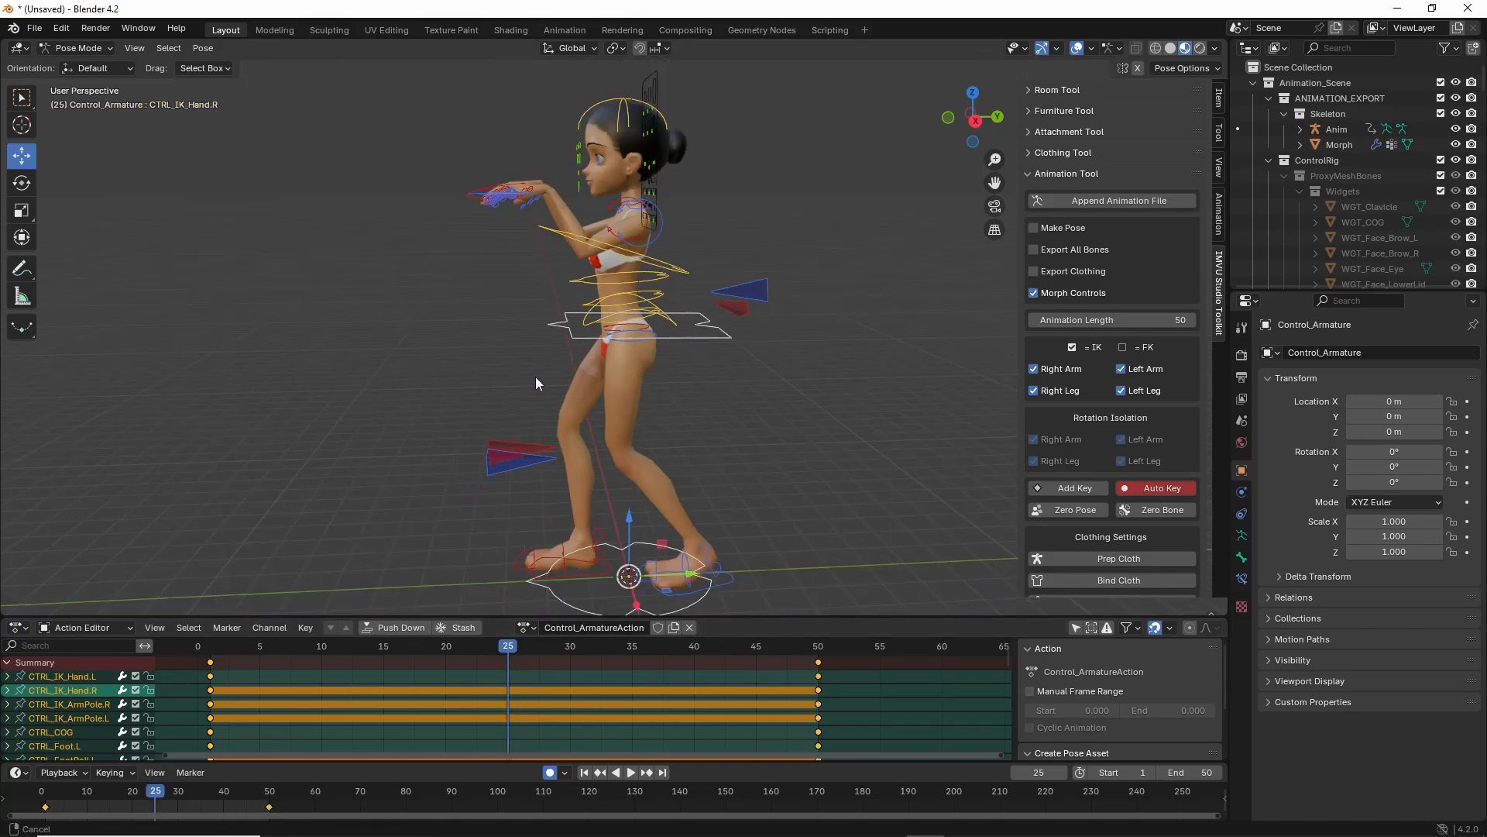
pyautogui.keyDown('shift'); pyautogui.moveTo(536, 376); pyautogui.dragTo(537, 439, button='middle'); pyautogui.keyUp('shift')
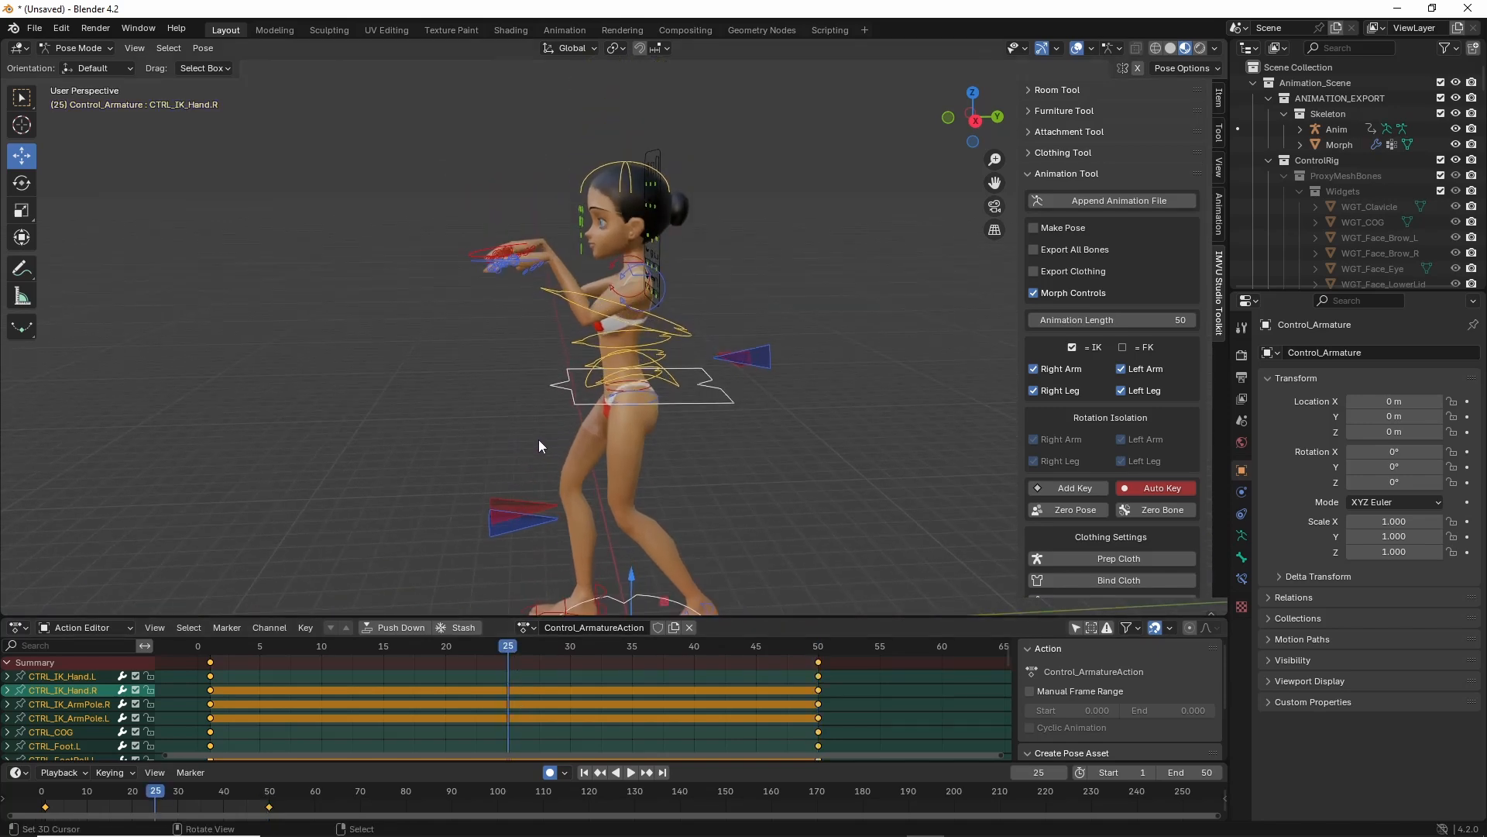
pyautogui.click(475, 265)
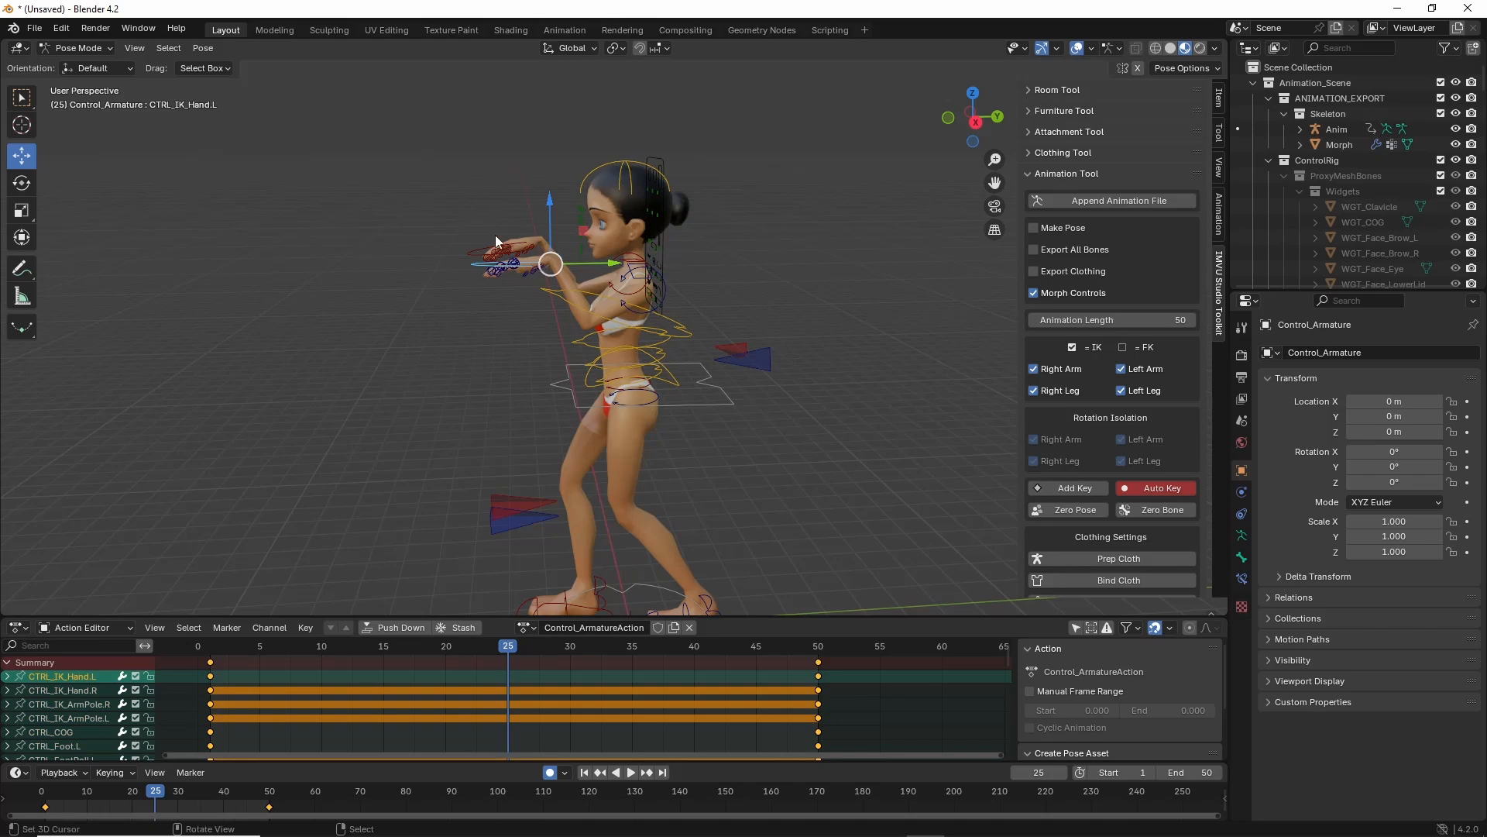
pyautogui.keyDown('shift'); pyautogui.click(472, 252); pyautogui.keyUp('shift')
pyautogui.keyDown('shift'); pyautogui.moveTo(526, 268); pyautogui.dragTo(549, 365, button='middle'); pyautogui.keyUp('shift')
pyautogui.scroll(5, 559, 314)
pyautogui.moveTo(574, 277); pyautogui.dragTo(481, 277)
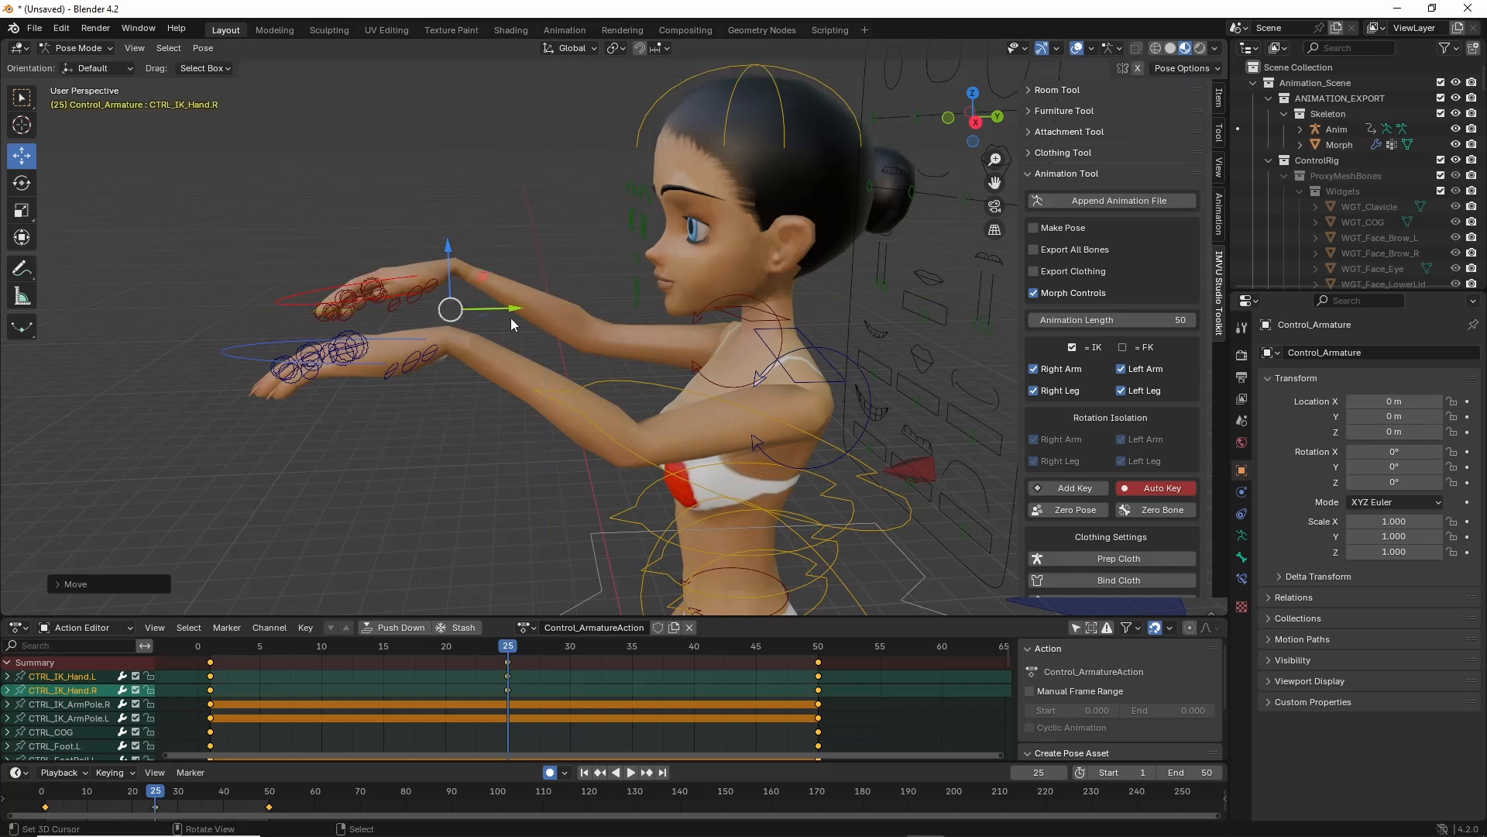
# Play and scrub the animation to examine the arm movement, and return to frame 1.
pyautogui.moveTo(510, 317); pyautogui.dragTo(516, 557, button='middle')
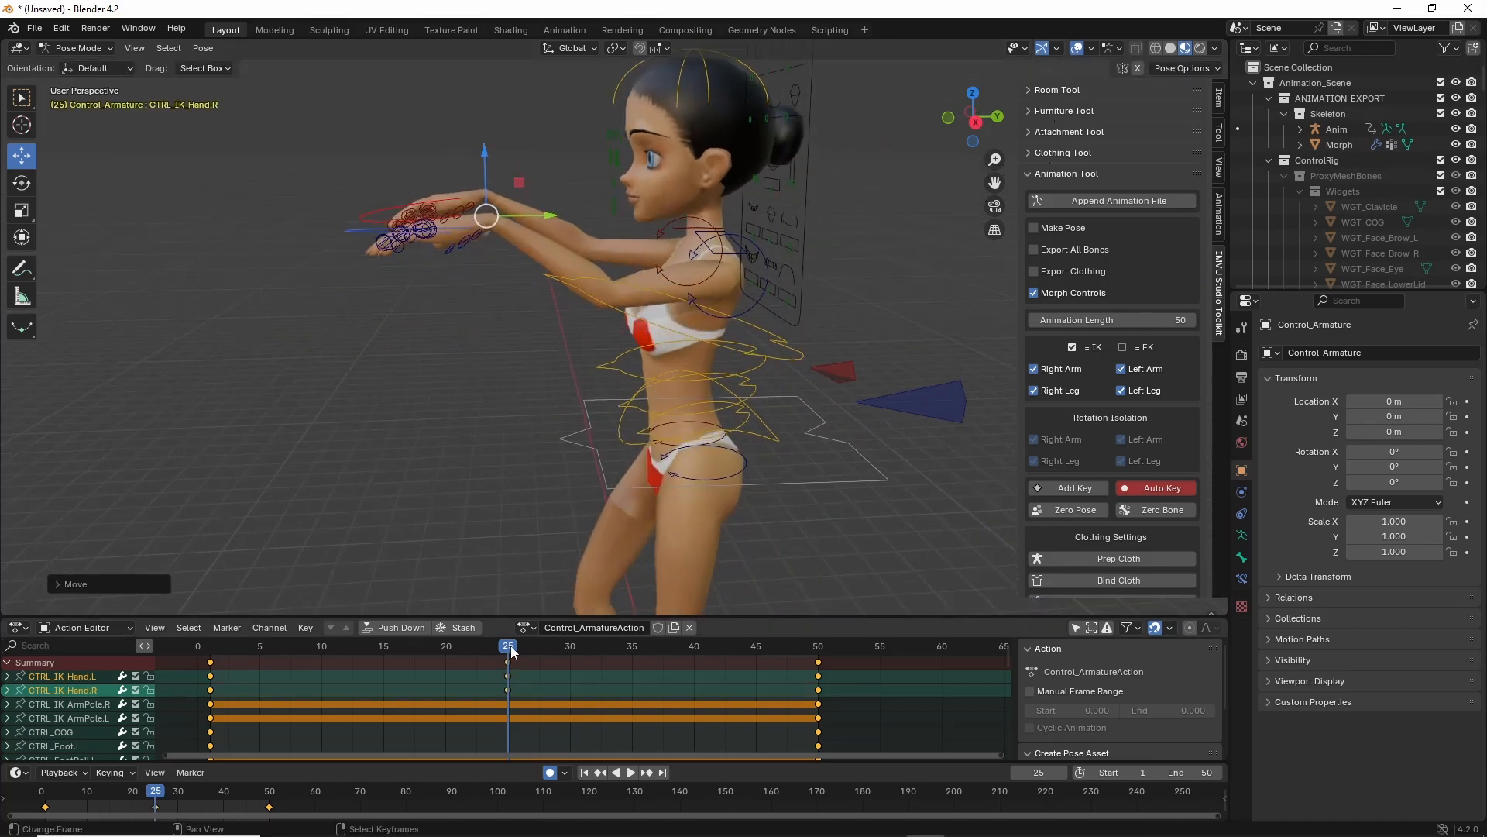
pyautogui.press('space')
pyautogui.moveTo(510, 647); pyautogui.dragTo(214, 676)
pyautogui.scroll(-3, 425, 430)
pyautogui.keyDown('shift'); pyautogui.moveTo(425, 429); pyautogui.dragTo(457, 379, button='middle'); pyautogui.keyUp('shift')
pyautogui.moveTo(231, 668)
pyautogui.mouseDown()
pyautogui.moveTo(261, 653)
pyautogui.moveTo(816, 657)
pyautogui.moveTo(210, 673)
pyautogui.mouseUp()
# Rotate the torso controls one by one, from CTRL_FK_Torso01 up to CTRL_FK_Torso04, to lean the upper body backward.
pyautogui.scroll(6, 591, 347)
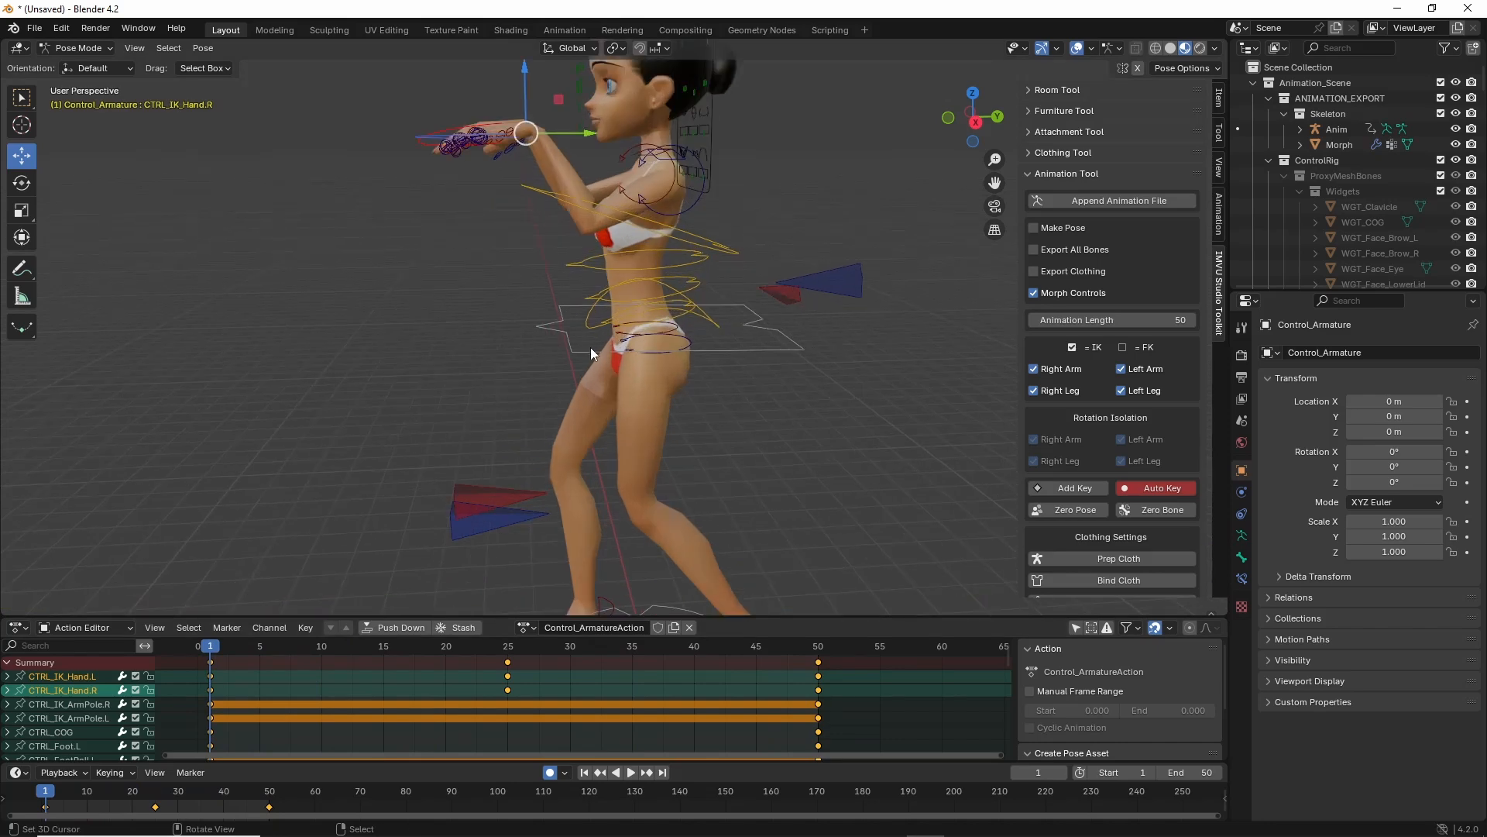
pyautogui.click(657, 361)
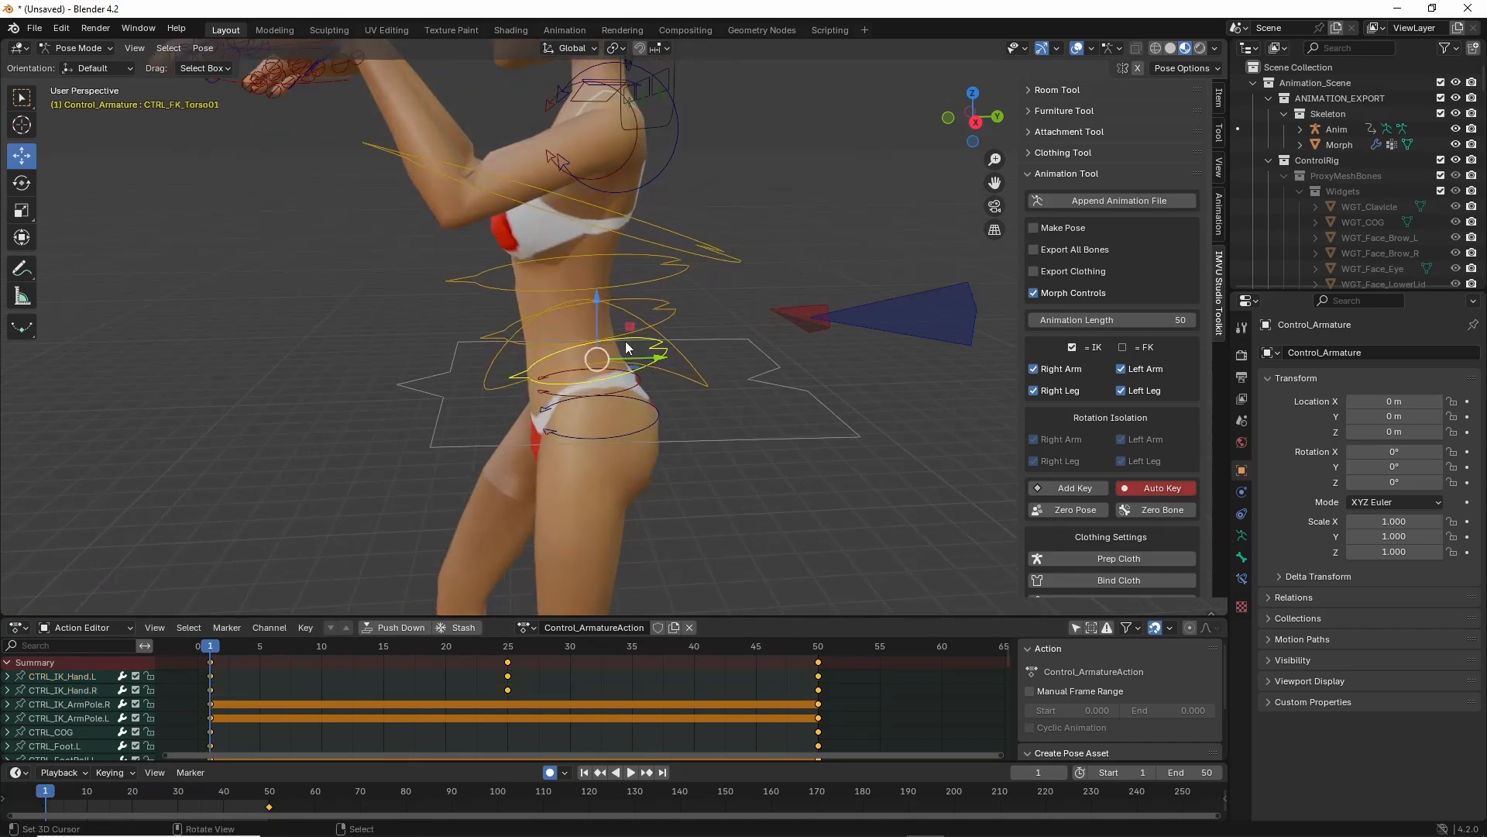
pyautogui.click(28, 186)
pyautogui.moveTo(600, 305); pyautogui.dragTo(682, 285)
pyautogui.click(671, 314)
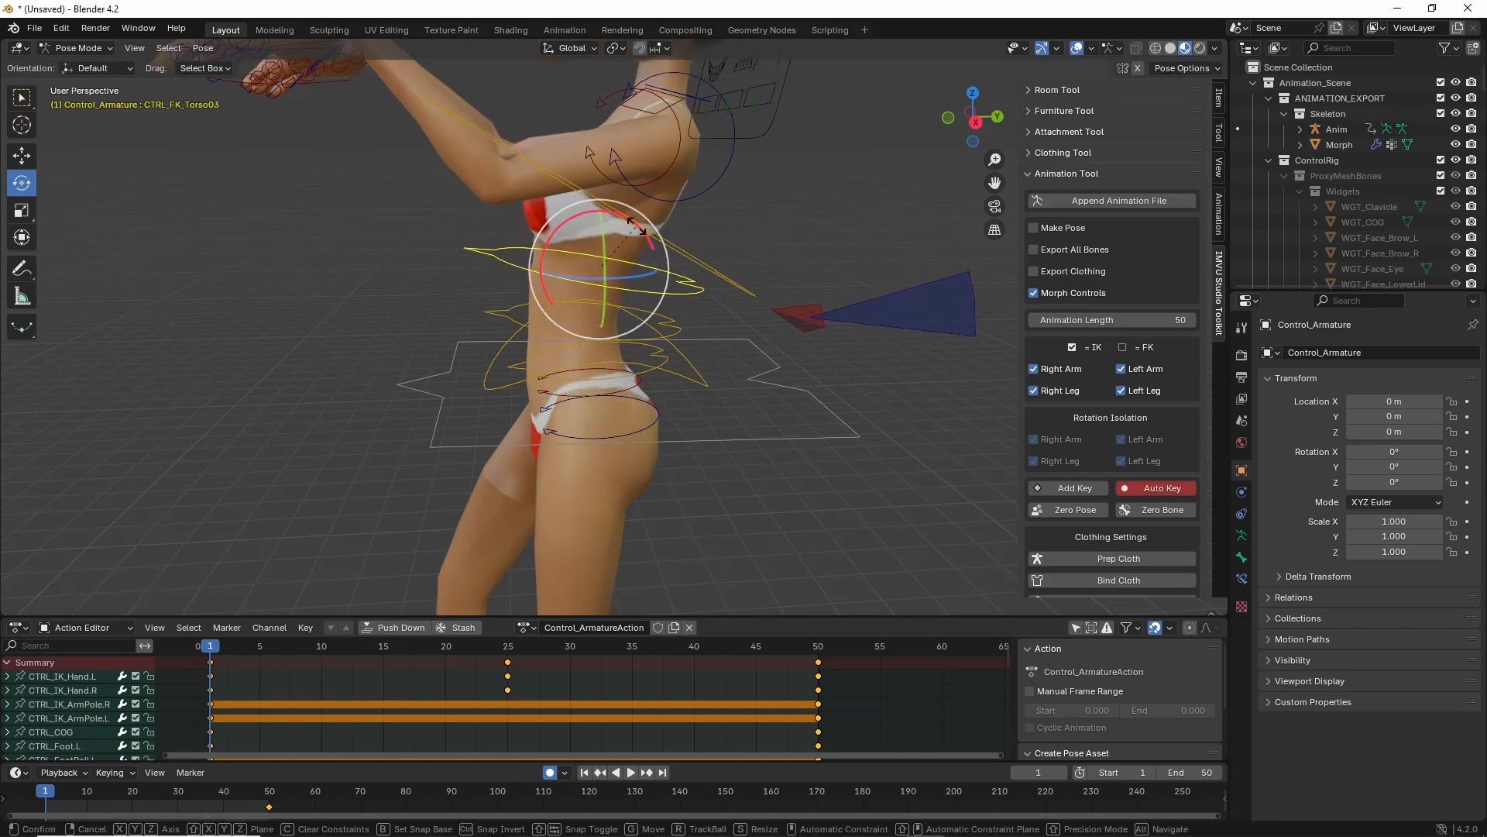
pyautogui.click(691, 258)
pyautogui.keyDown('shift'); pyautogui.moveTo(606, 238); pyautogui.dragTo(605, 400, button='middle'); pyautogui.keyUp('shift')
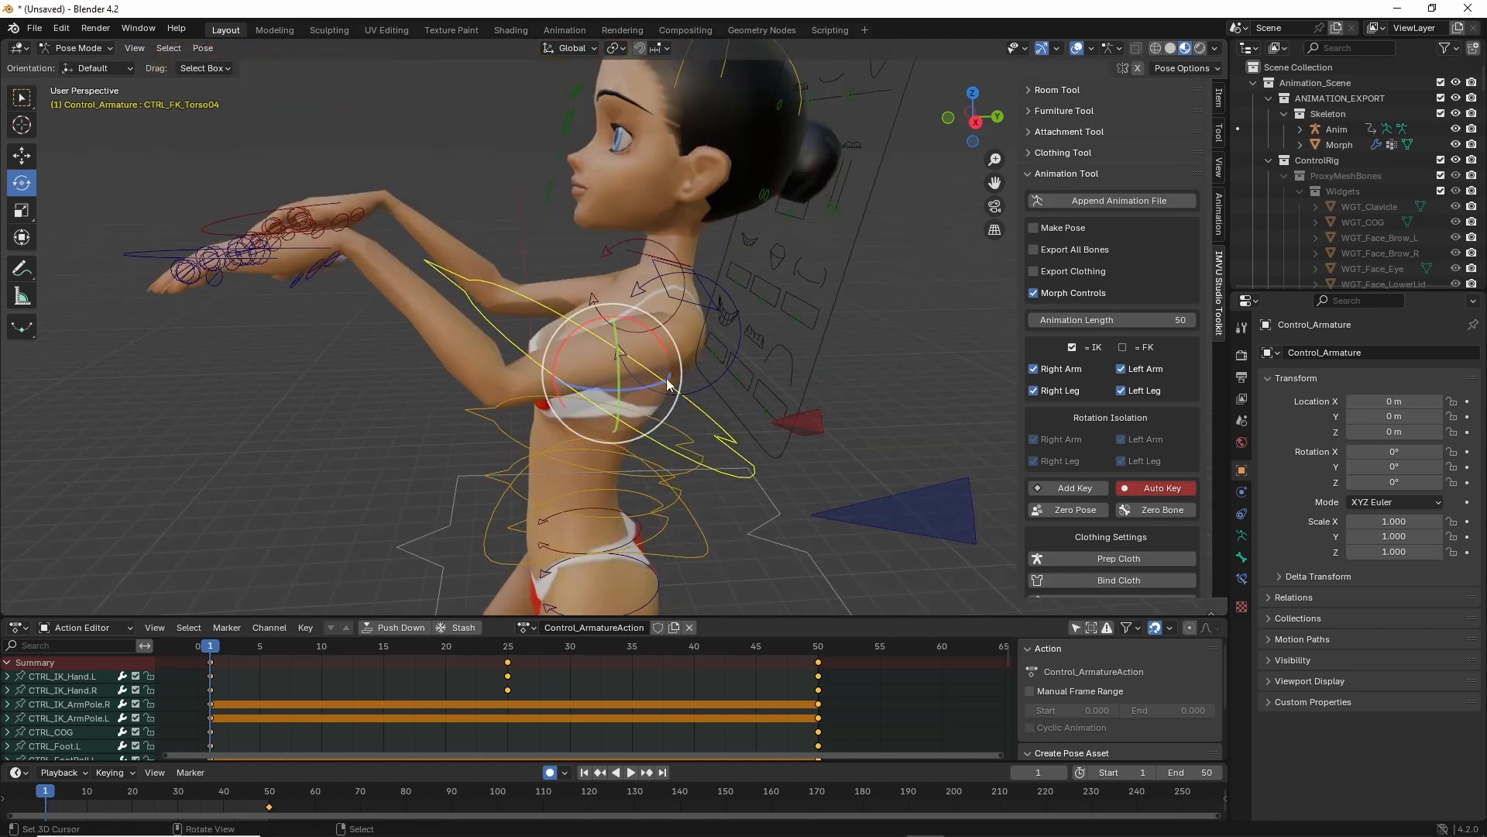
pyautogui.moveTo(662, 338); pyautogui.dragTo(662, 339)
# Select the head control and rotate it forward to counter the torso's backward lean.
pyautogui.scroll(-3, 662, 198)
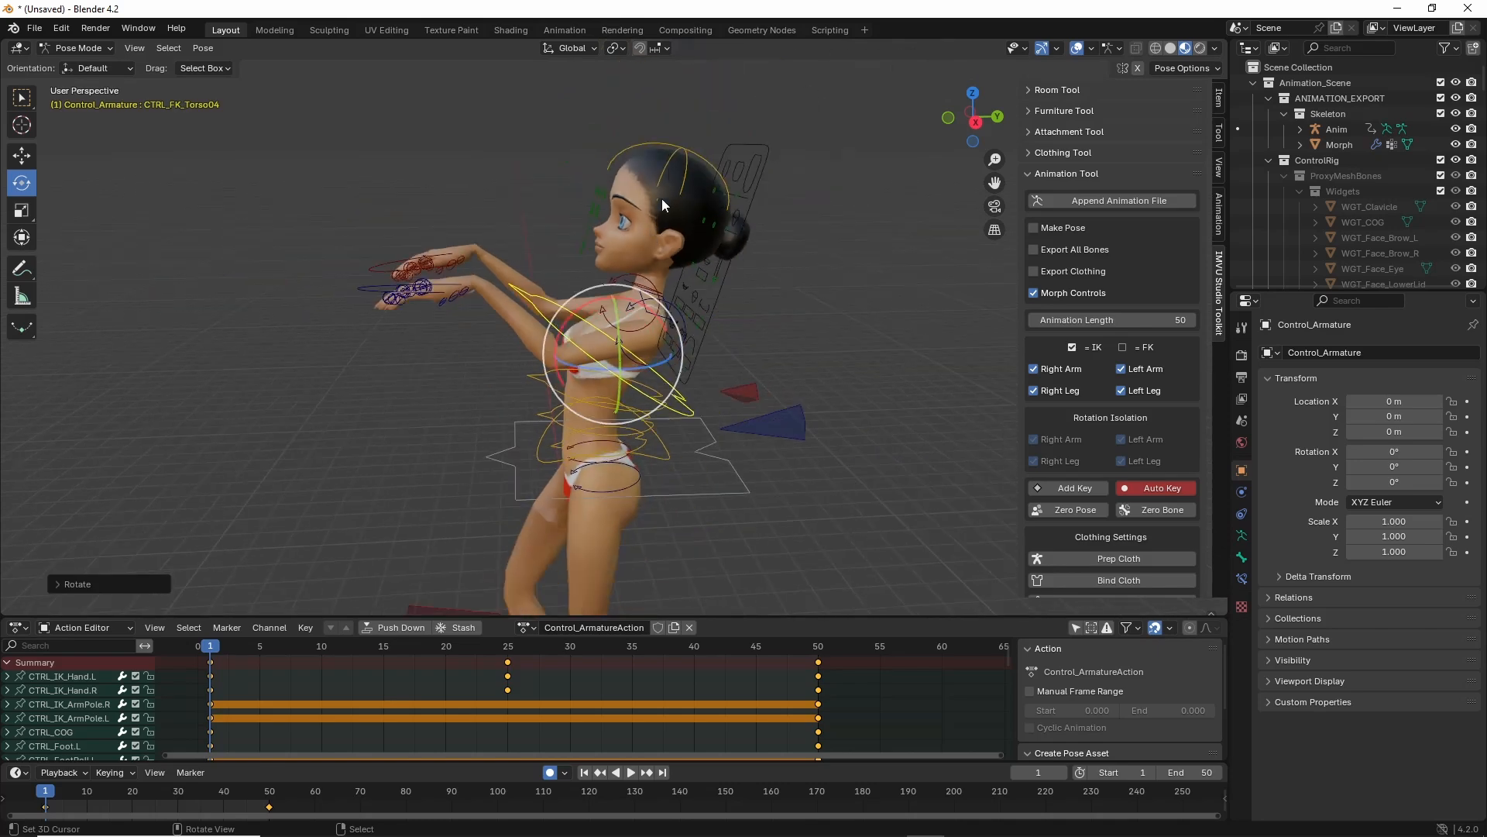
pyautogui.click(666, 166)
pyautogui.moveTo(639, 211); pyautogui.dragTo(1015, 573)
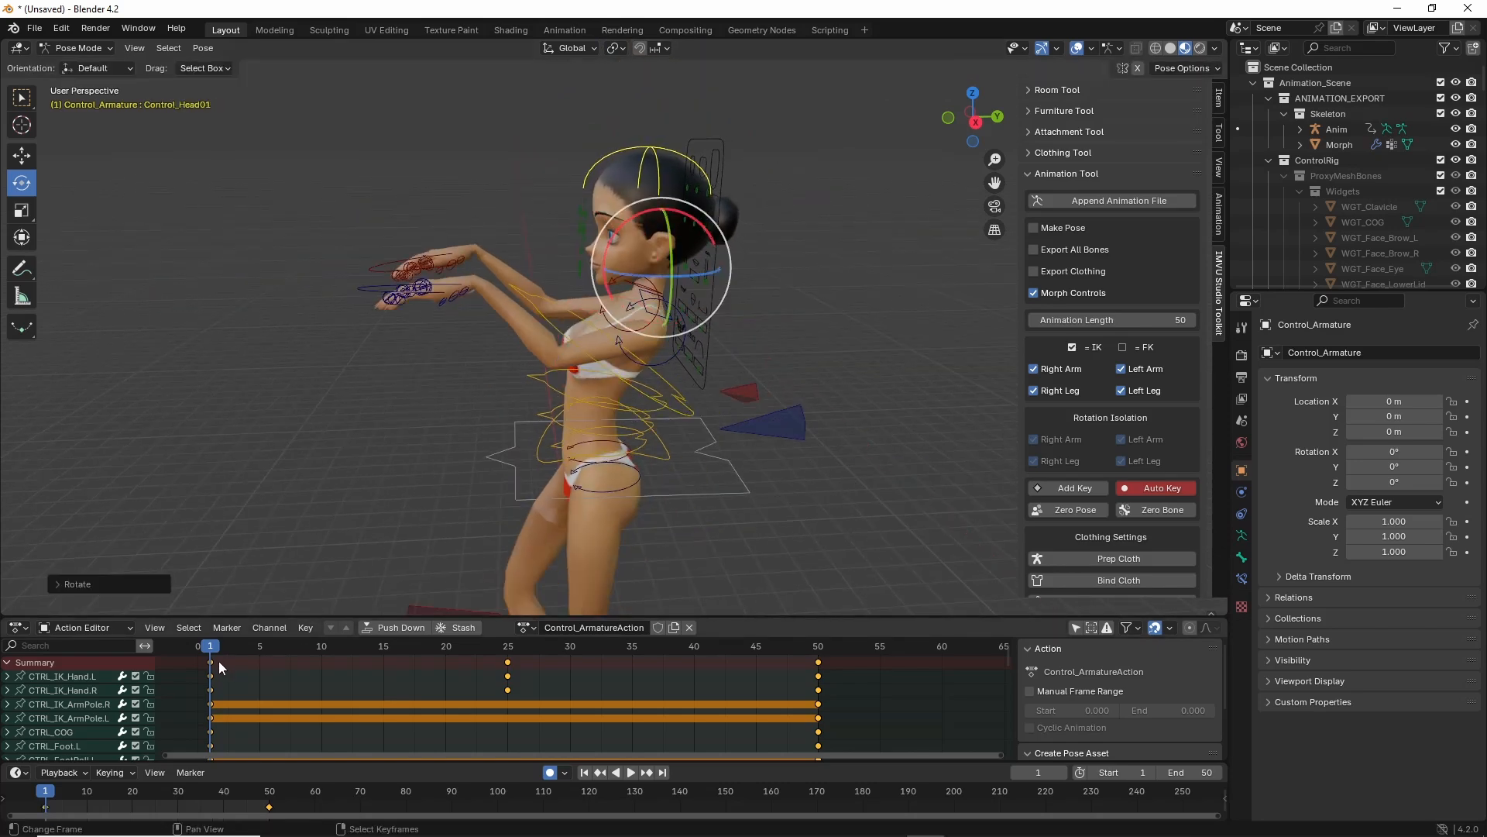
# Copy the pose of all controls at frame 1 and paste it at frame 50.
pyautogui.keyDown('shift'); pyautogui.moveTo(545, 463); pyautogui.dragTo(519, 435, button='middle'); pyautogui.keyUp('shift')
pyautogui.click(161, 48)
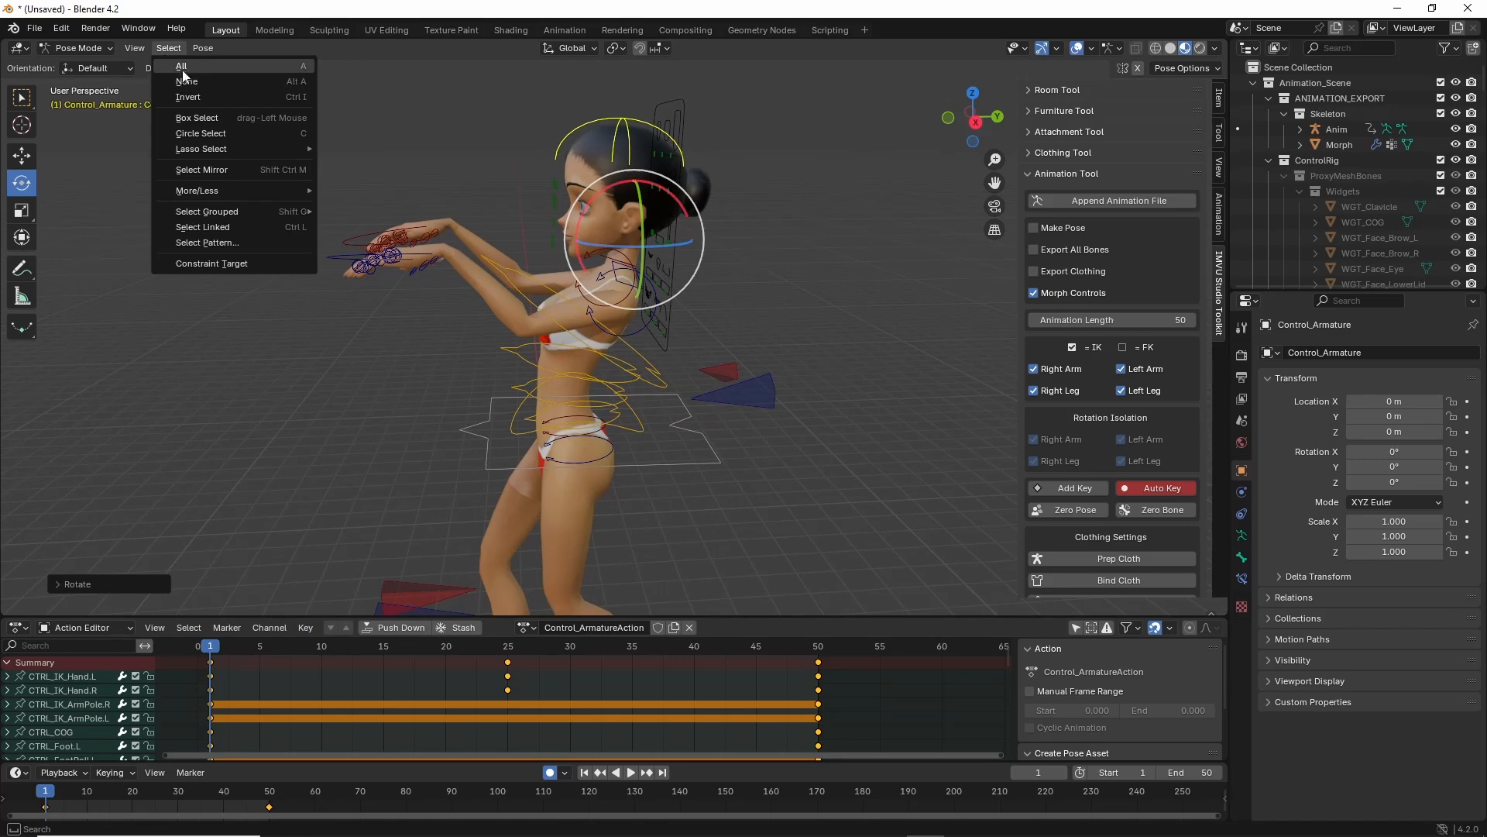
pyautogui.click(183, 69)
pyautogui.click(203, 48)
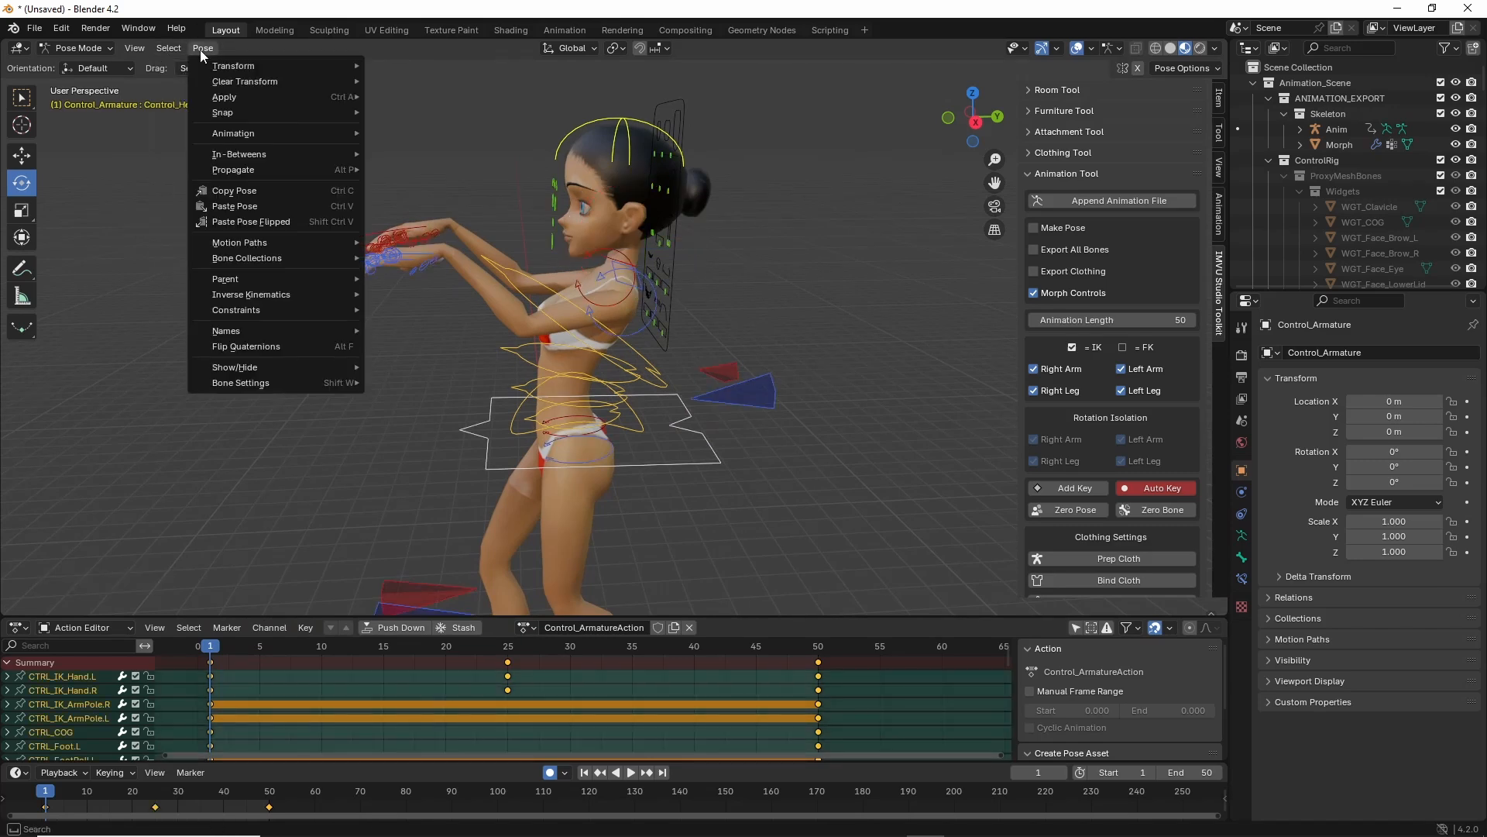
pyautogui.click(230, 190)
pyautogui.keyDown('shift'); pyautogui.moveTo(290, 258); pyautogui.dragTo(261, 228, button='middle'); pyautogui.keyUp('shift')
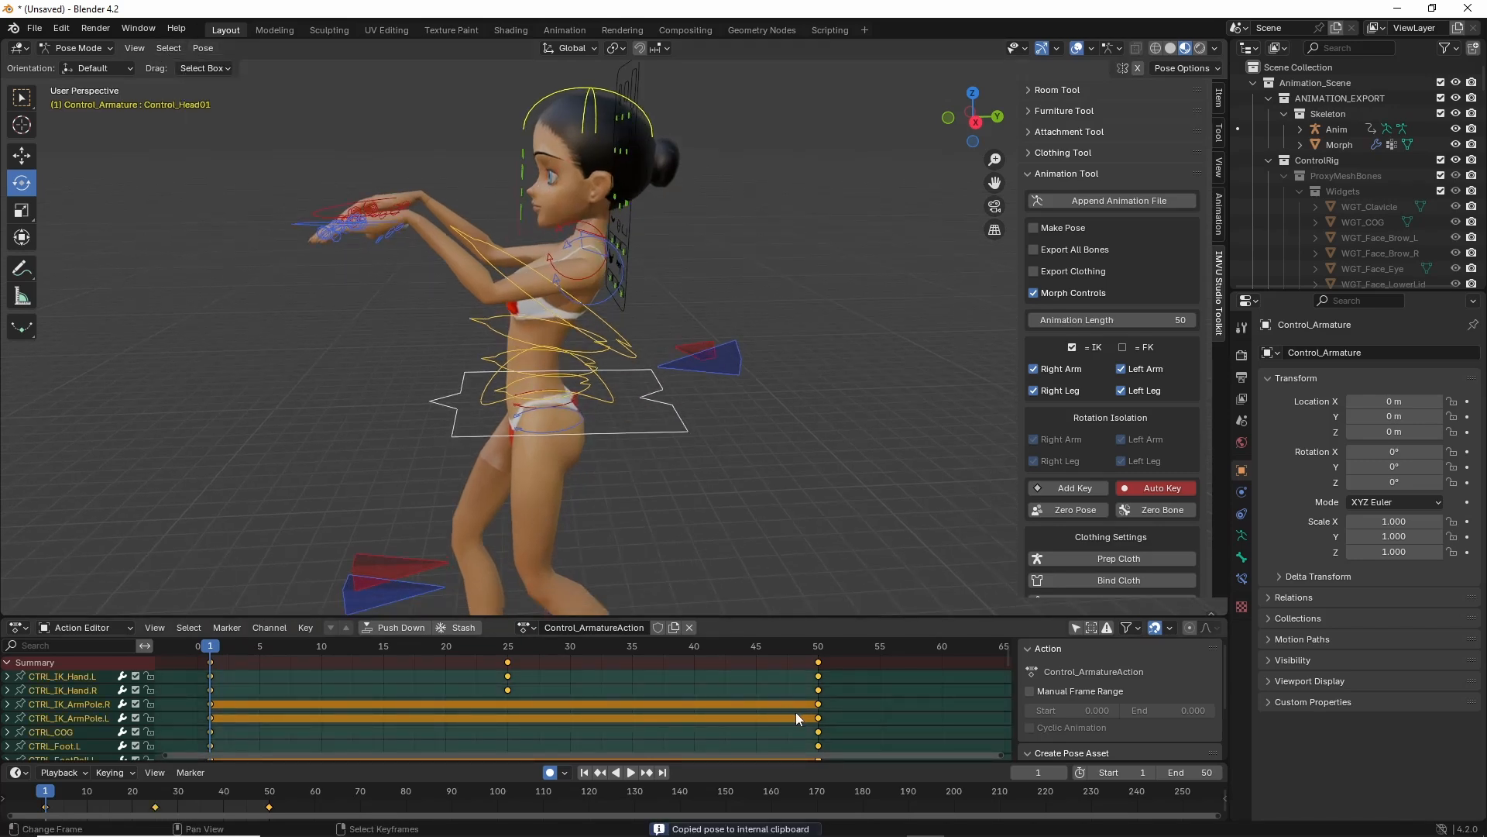
pyautogui.click(820, 700)
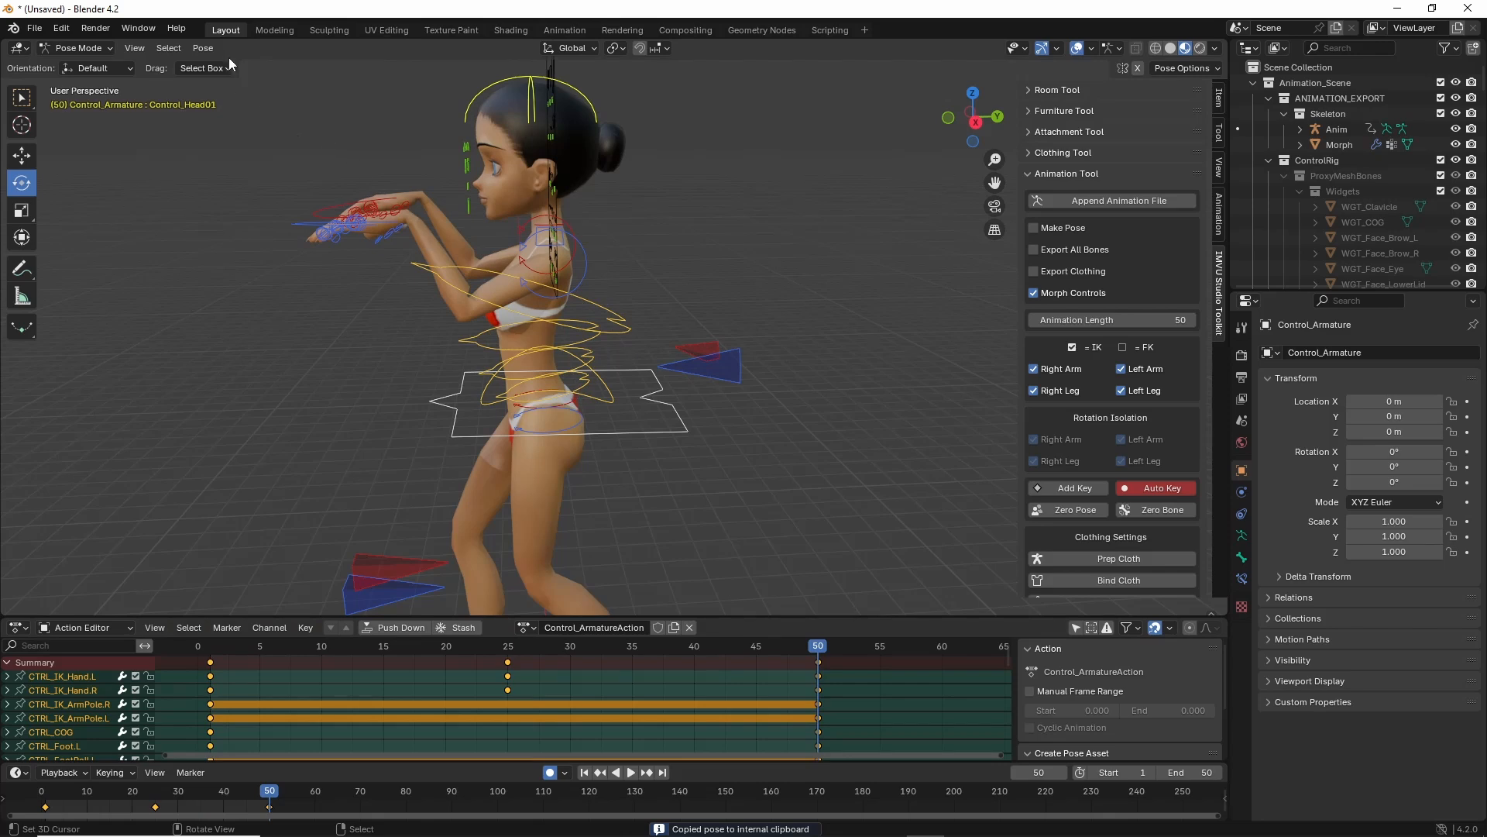
pyautogui.click(203, 48)
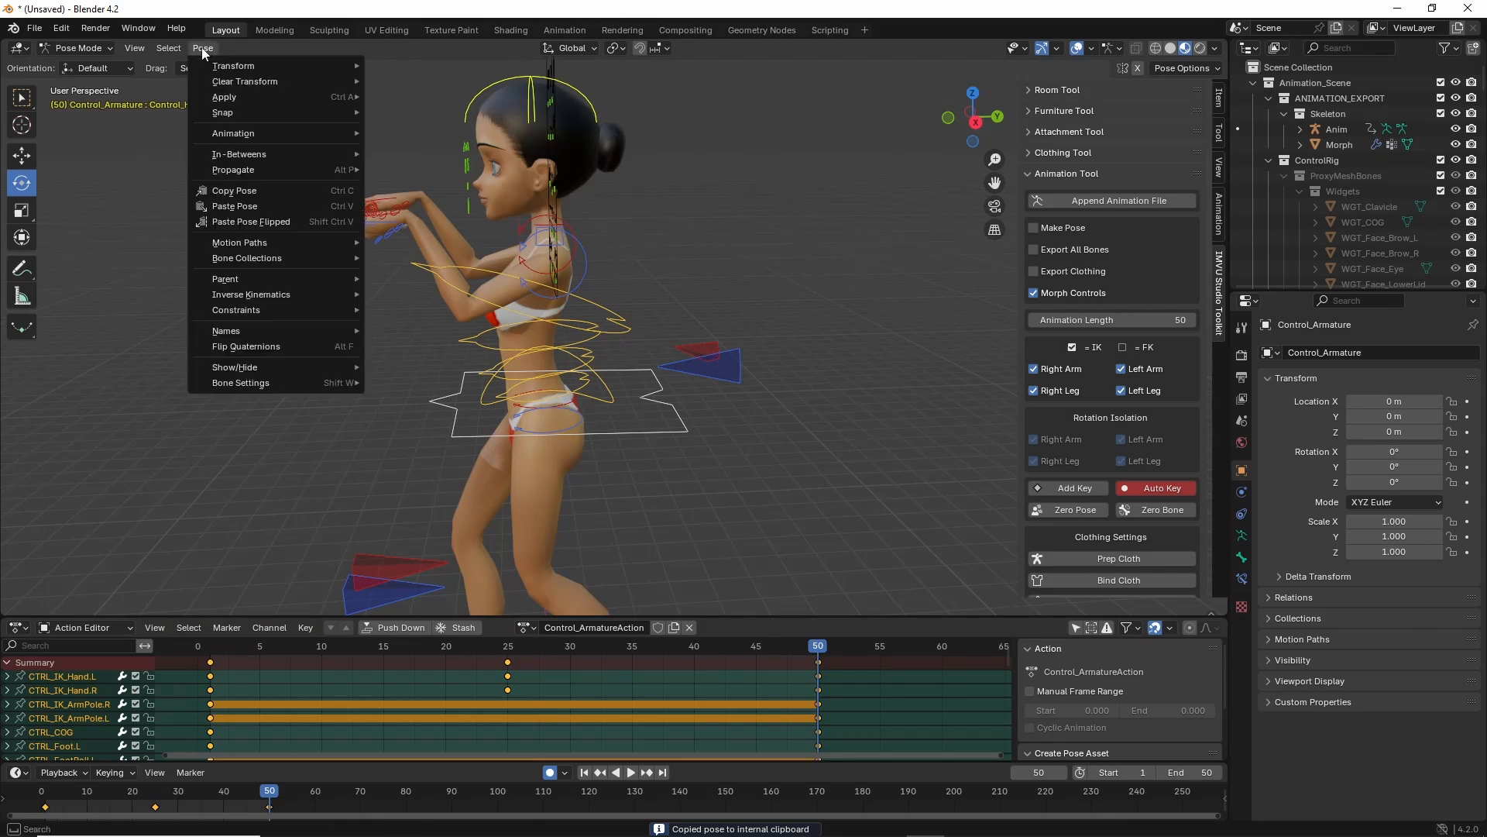
pyautogui.click(235, 207)
# Play and scrub the loop with the torso controls selected to examine the upper body, stopping at frame 25.
pyautogui.press('space')
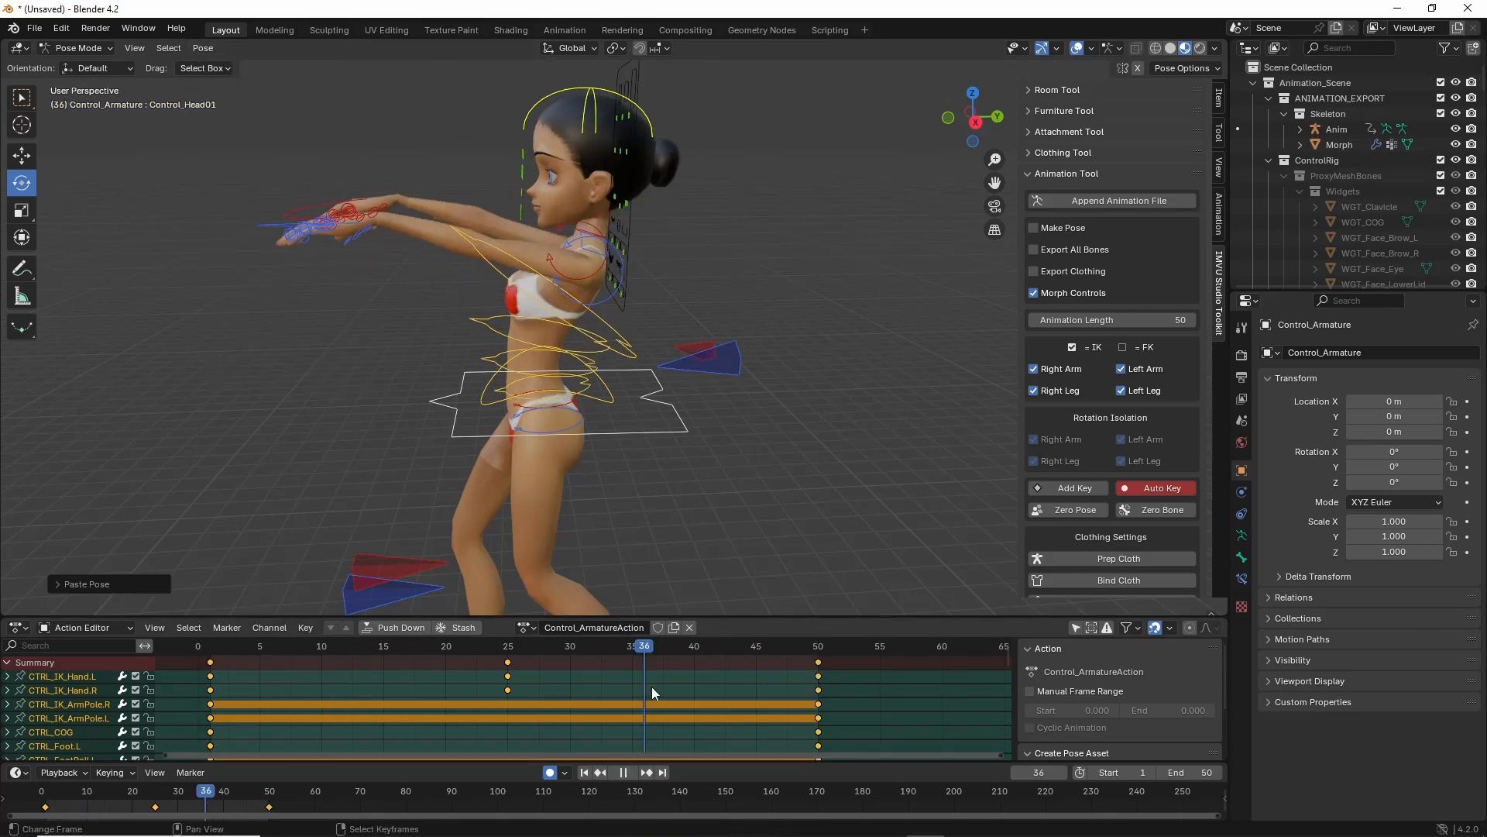
pyautogui.moveTo(220, 688)
pyautogui.mouseDown()
pyautogui.moveTo(584, 688)
pyautogui.moveTo(212, 690)
pyautogui.mouseUp()
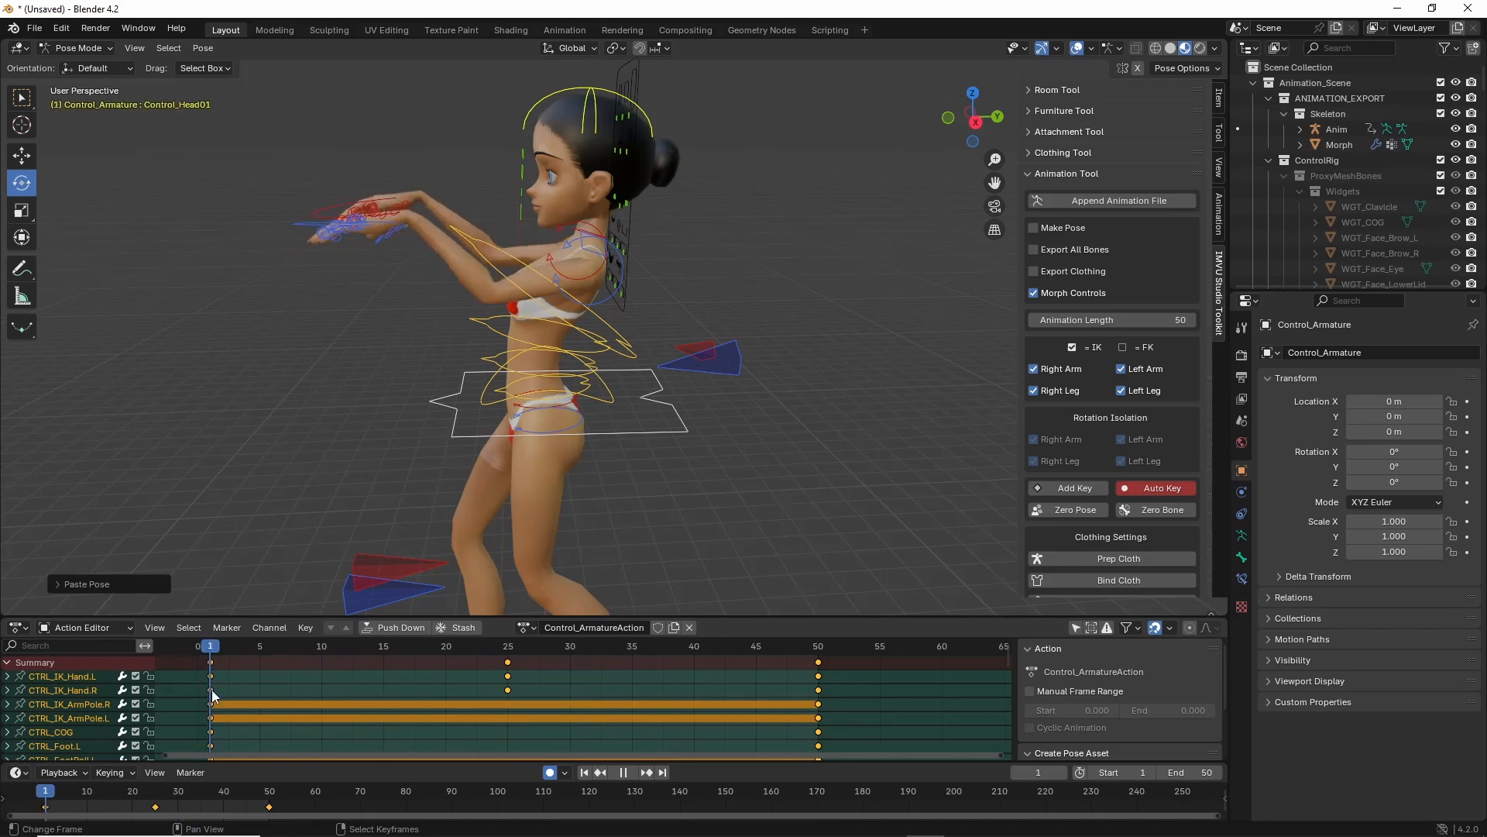
pyautogui.click(587, 387)
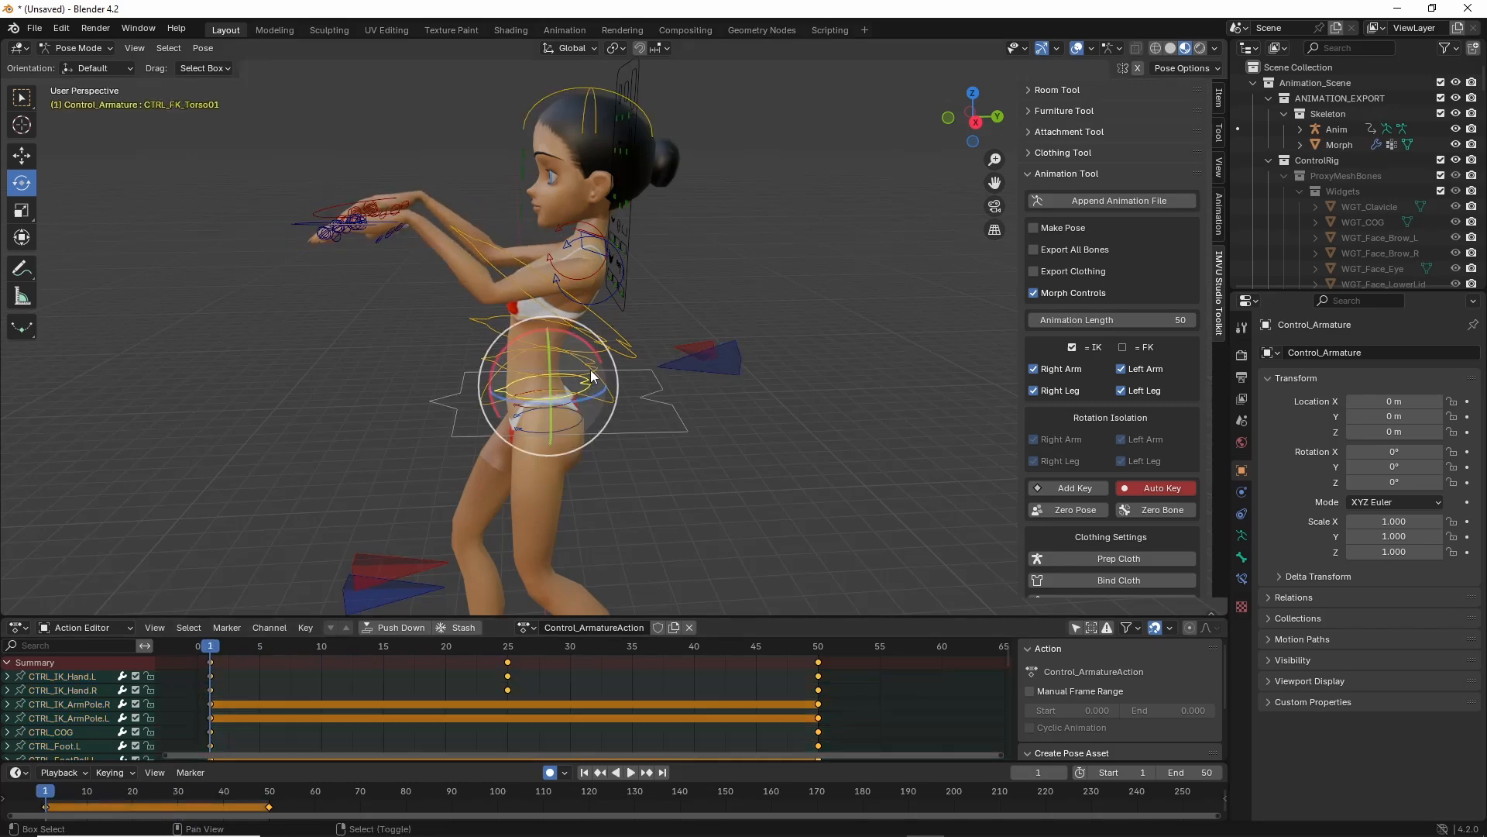
pyautogui.keyDown('shift'); pyautogui.click(629, 351); pyautogui.keyUp('shift')
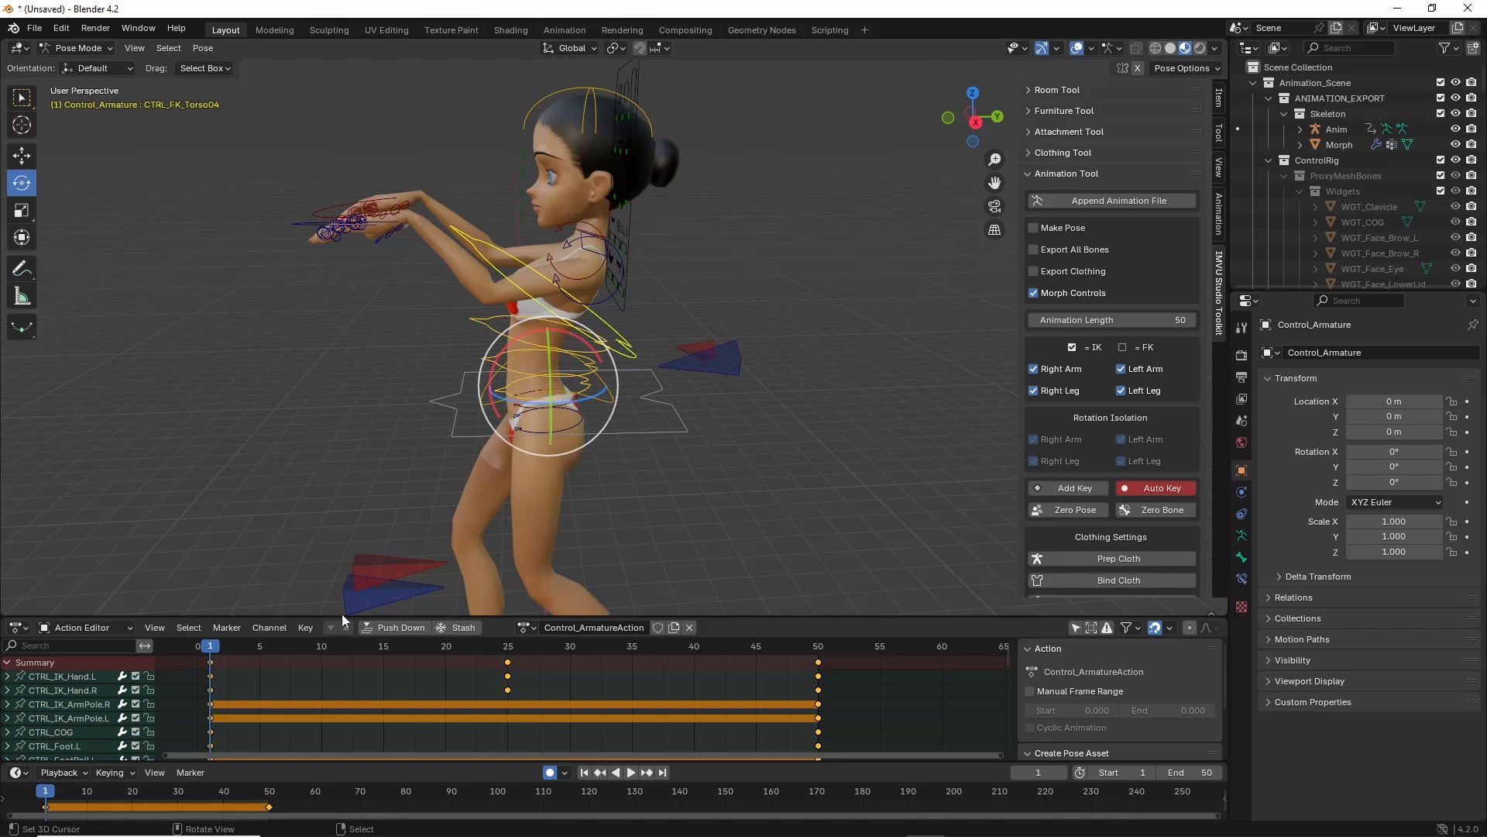
pyautogui.press('space')
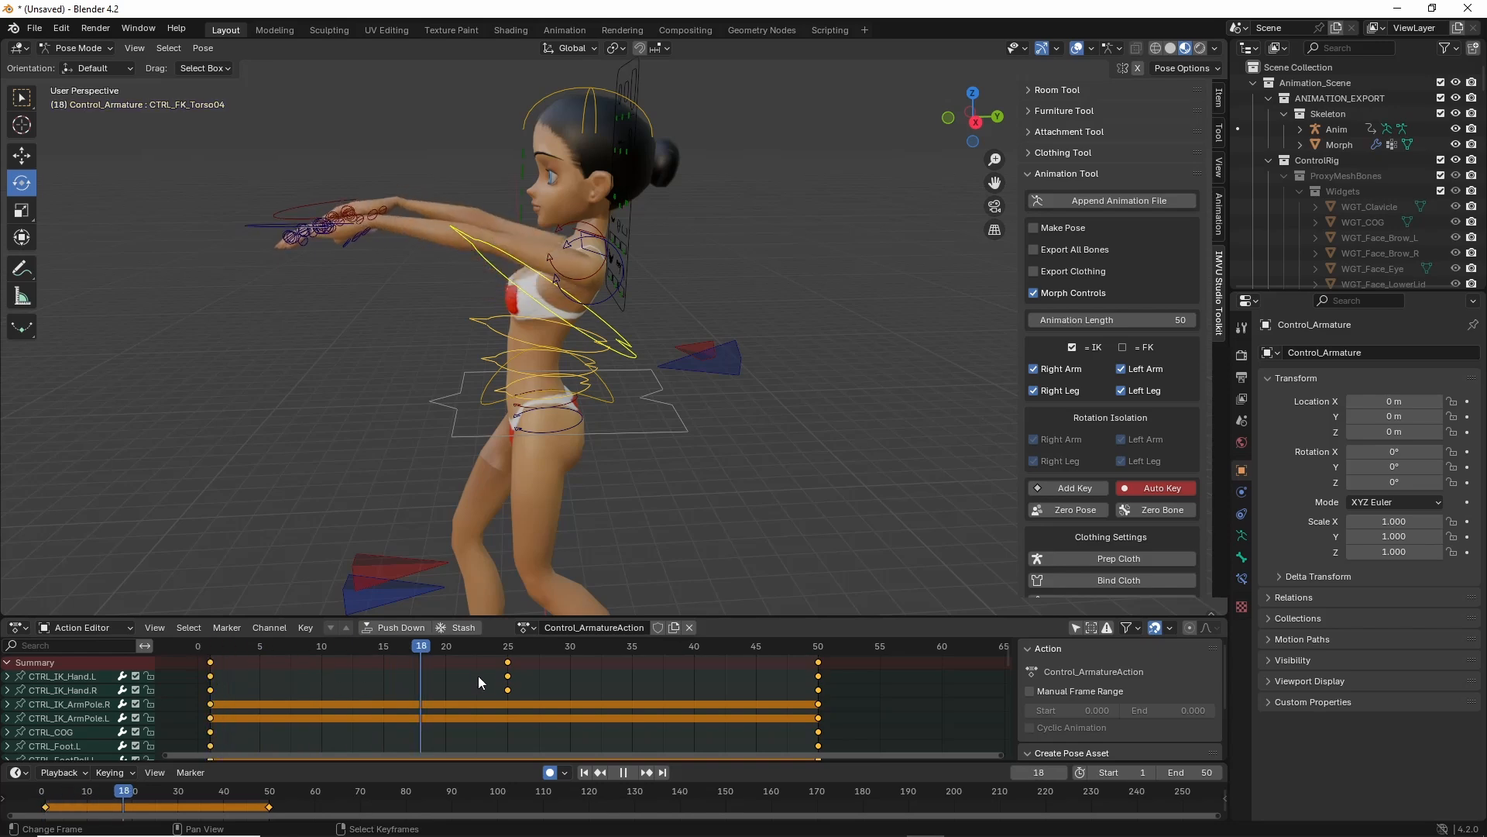
pyautogui.moveTo(477, 676); pyautogui.dragTo(507, 681)
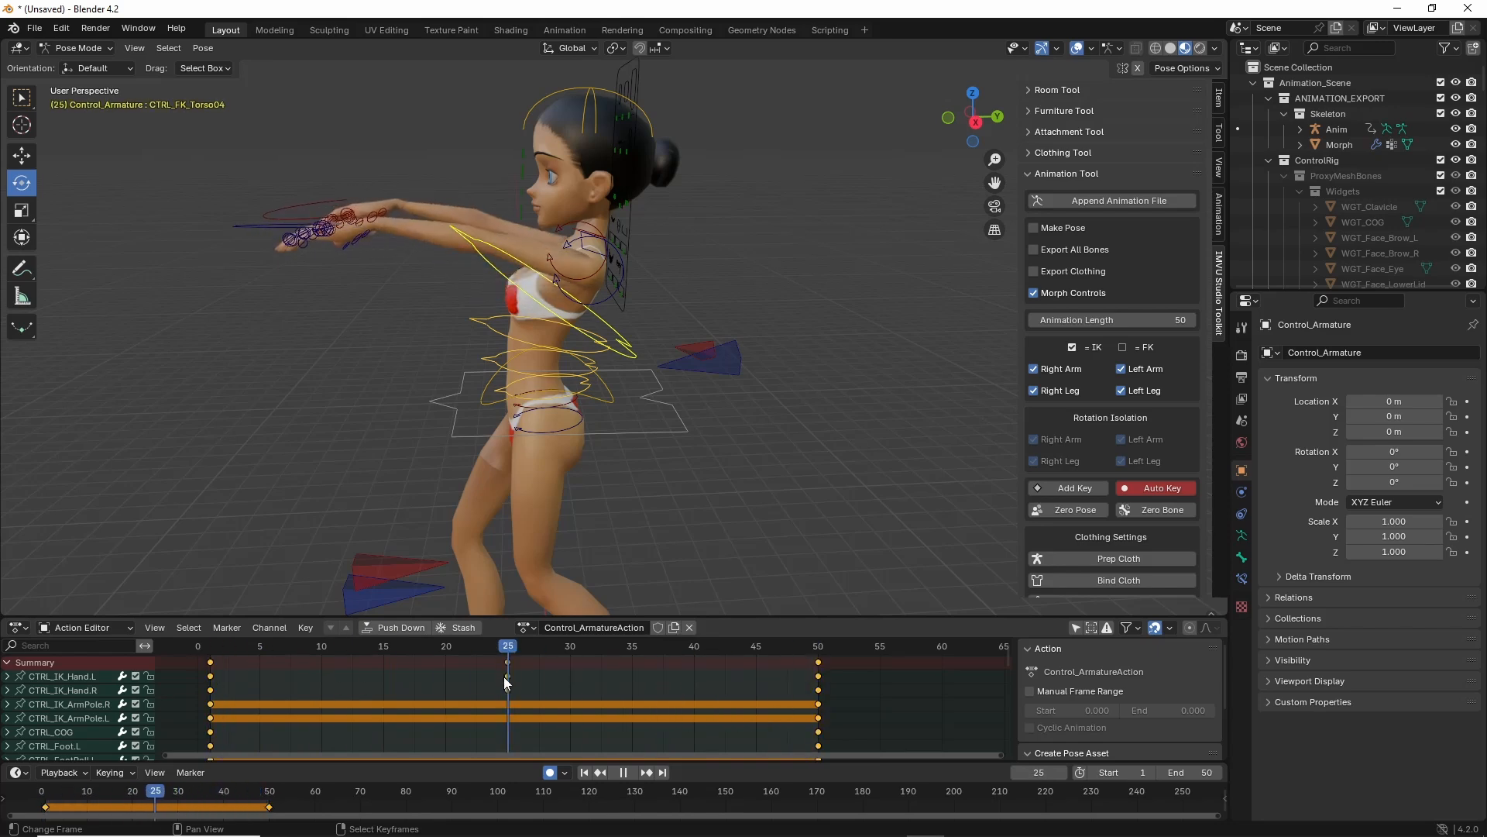
pyautogui.press('space')
# At frame 25, zero the torso bones one by one, from CTRL_FK_Torso04 down to CTRL_FK_Torso01.
pyautogui.scroll(1, 523, 512)
pyautogui.rightClick(626, 341)
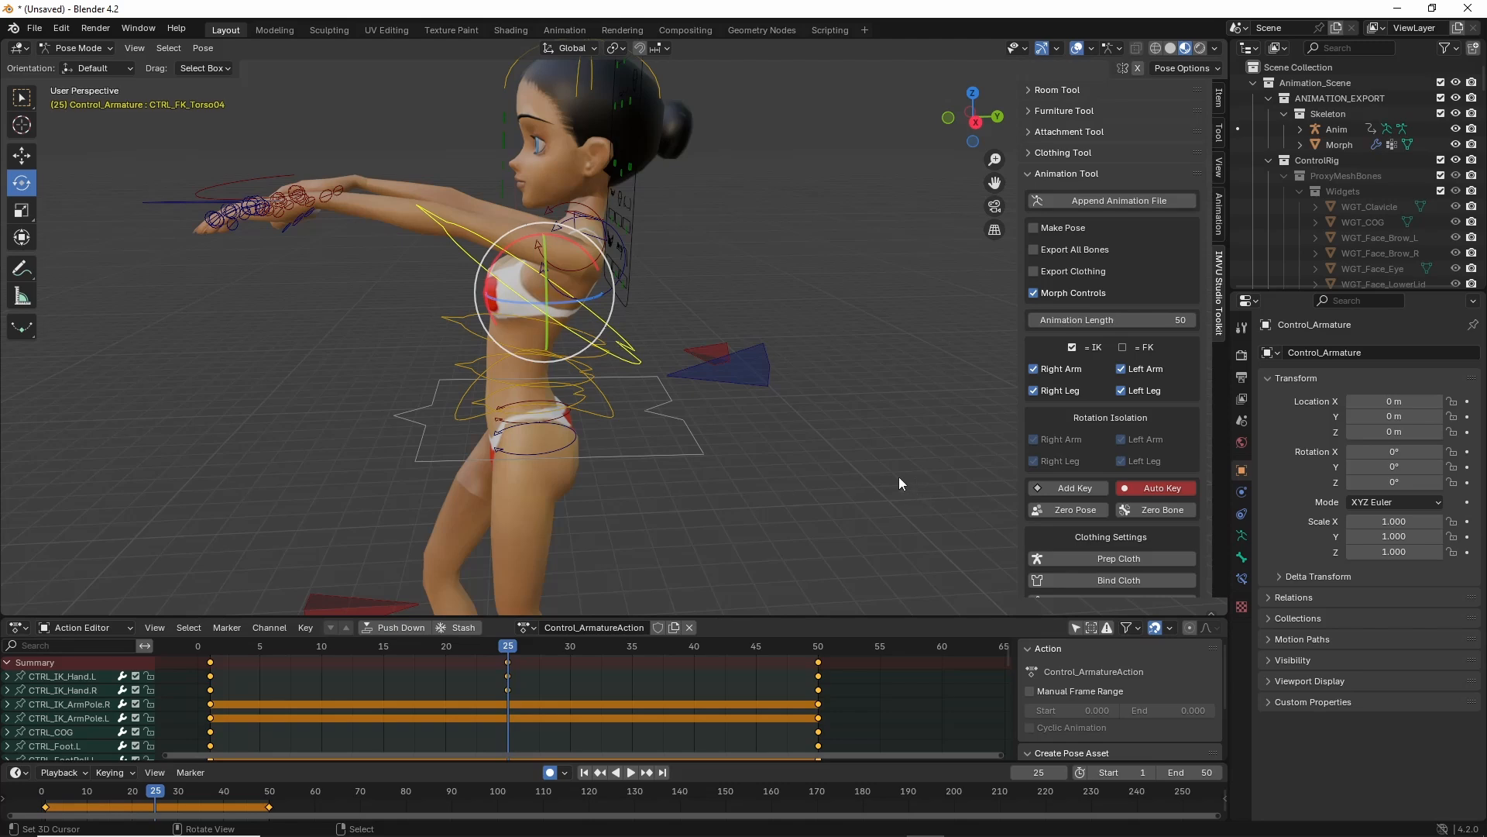
pyautogui.moveTo(1136, 532)
pyautogui.mouseDown()
pyautogui.moveTo(1190, 528)
pyautogui.moveTo(1167, 532)
pyautogui.mouseUp()
pyautogui.click(1161, 511)
pyautogui.click(592, 359)
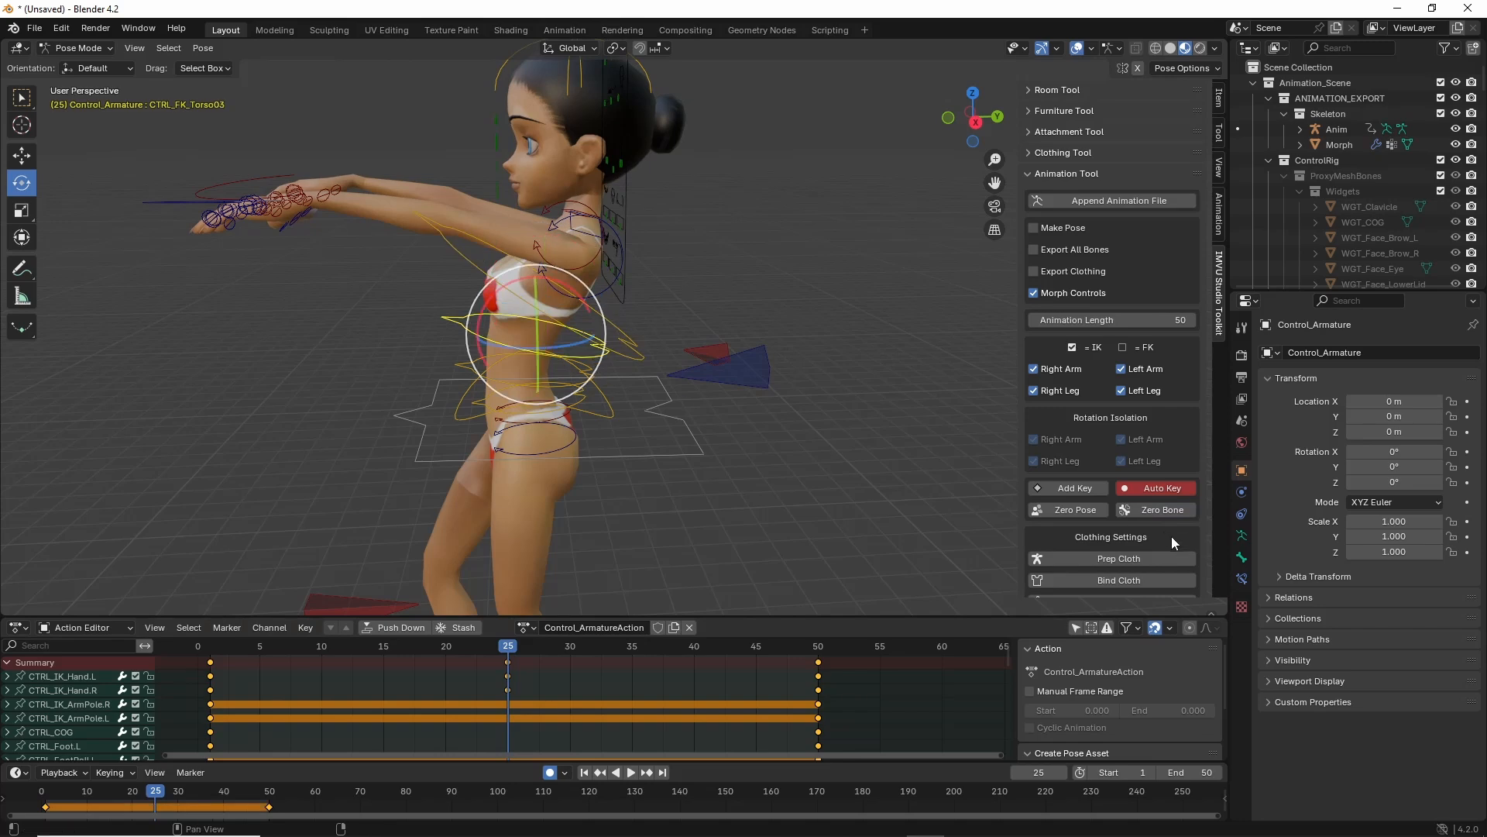
pyautogui.click(1161, 511)
pyautogui.click(603, 372)
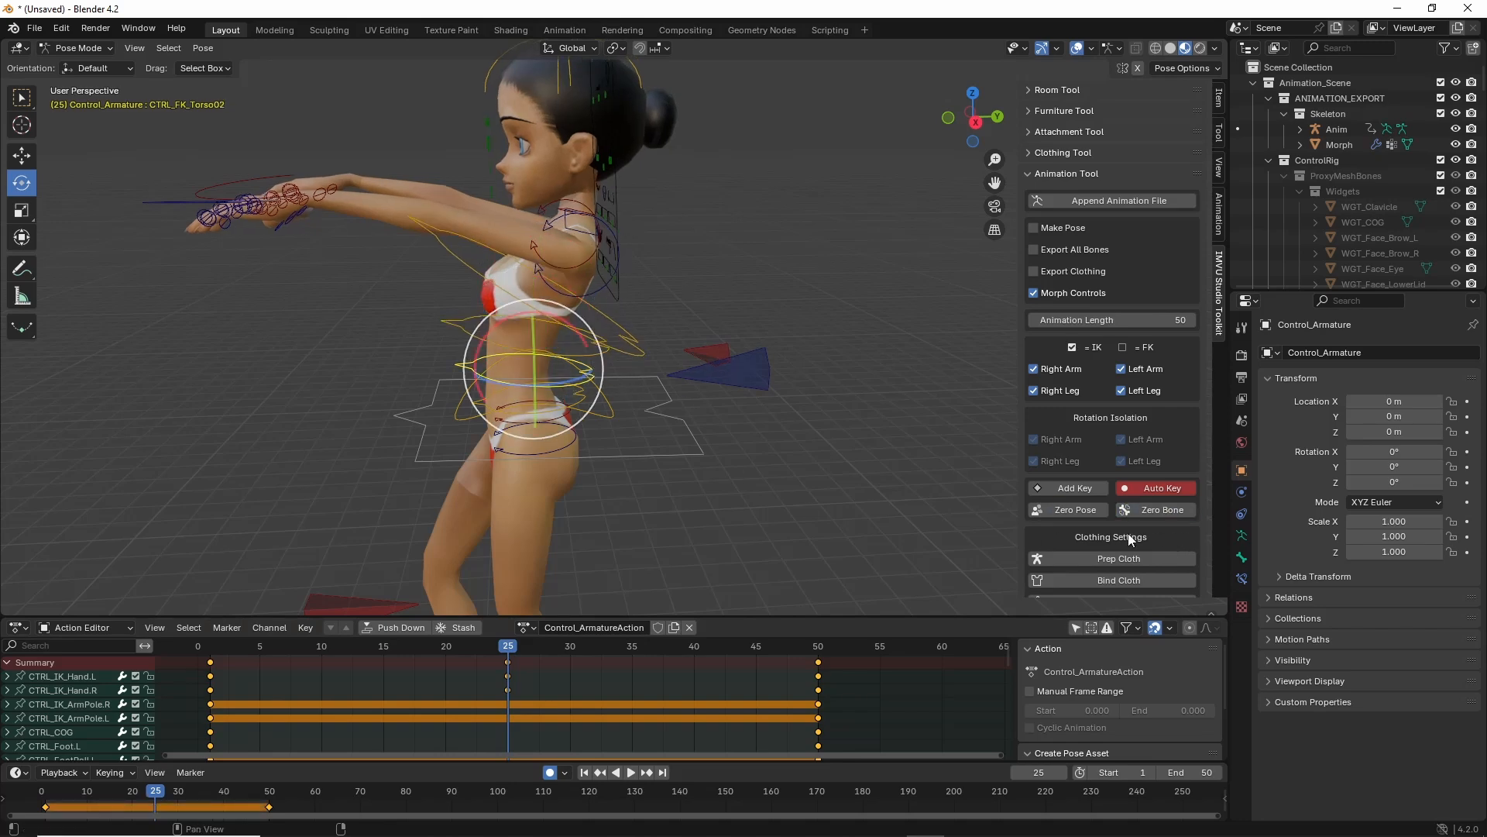
pyautogui.click(1154, 512)
pyautogui.click(595, 391)
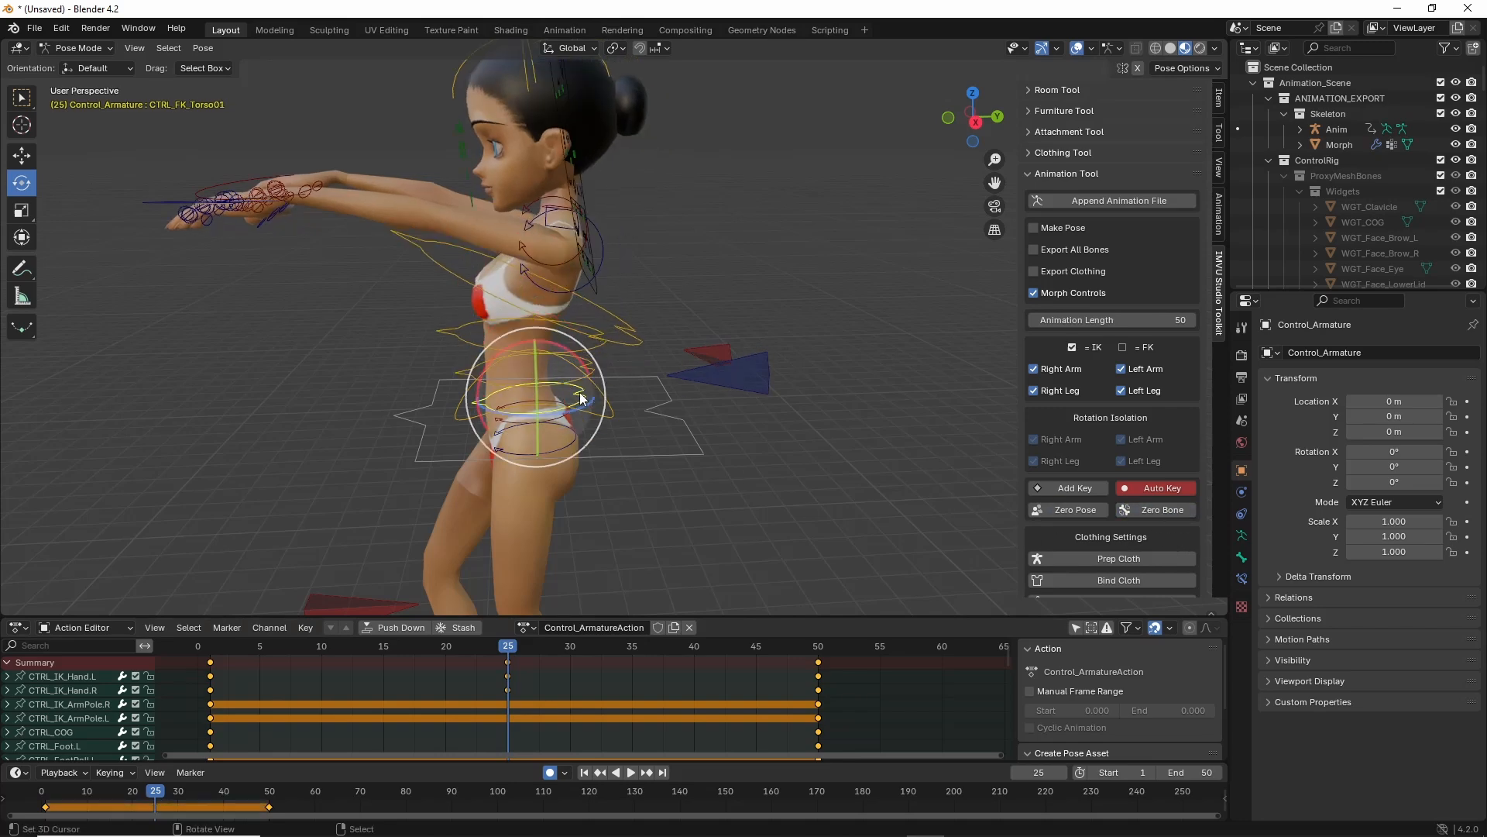
pyautogui.click(1164, 510)
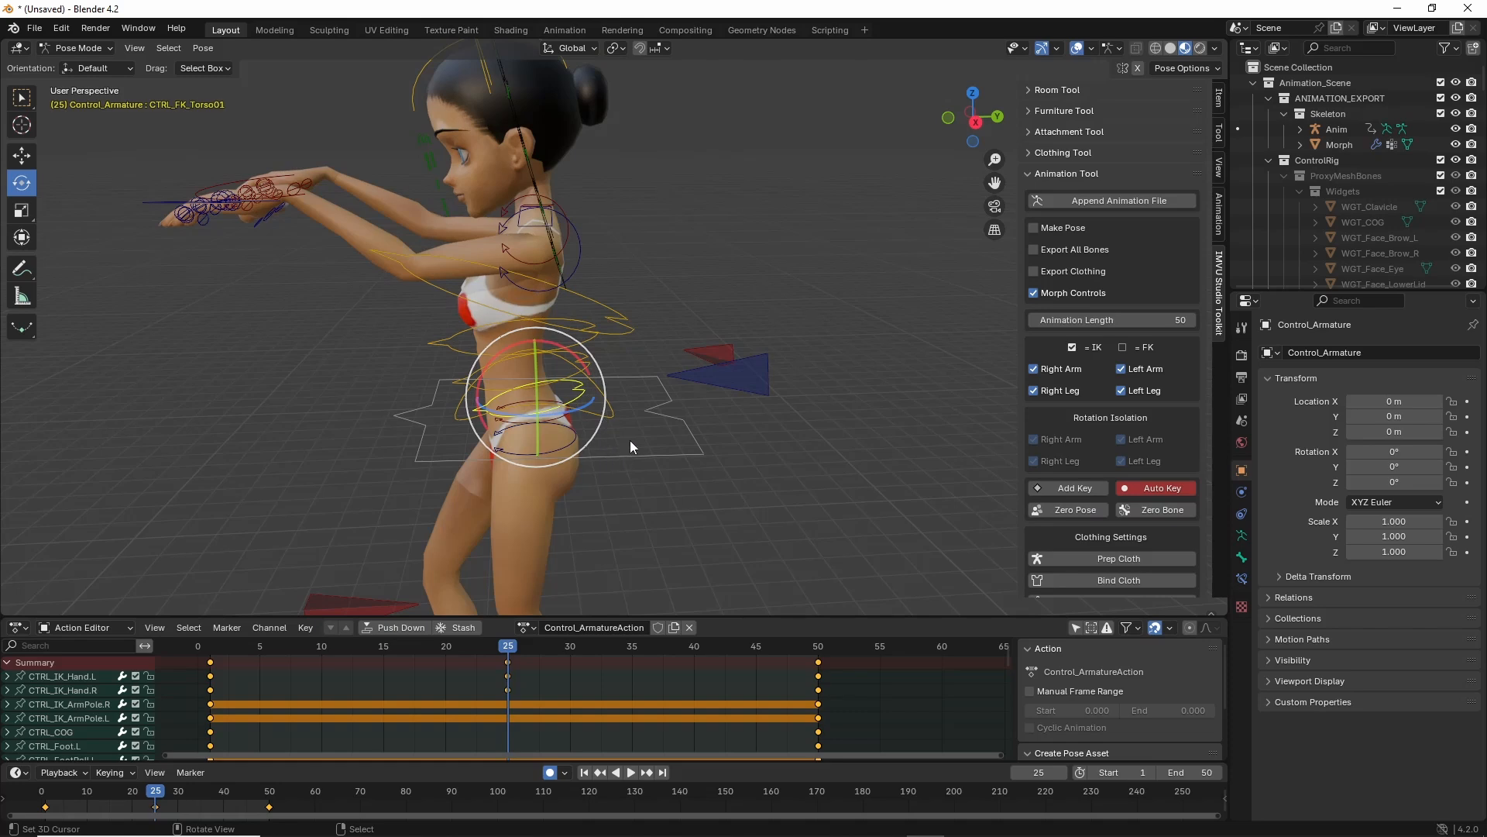
# Select CTRL_COG and move the body forward at frame 25.
pyautogui.click(670, 458)
pyautogui.moveTo(670, 457); pyautogui.dragTo(620, 448, button='middle')
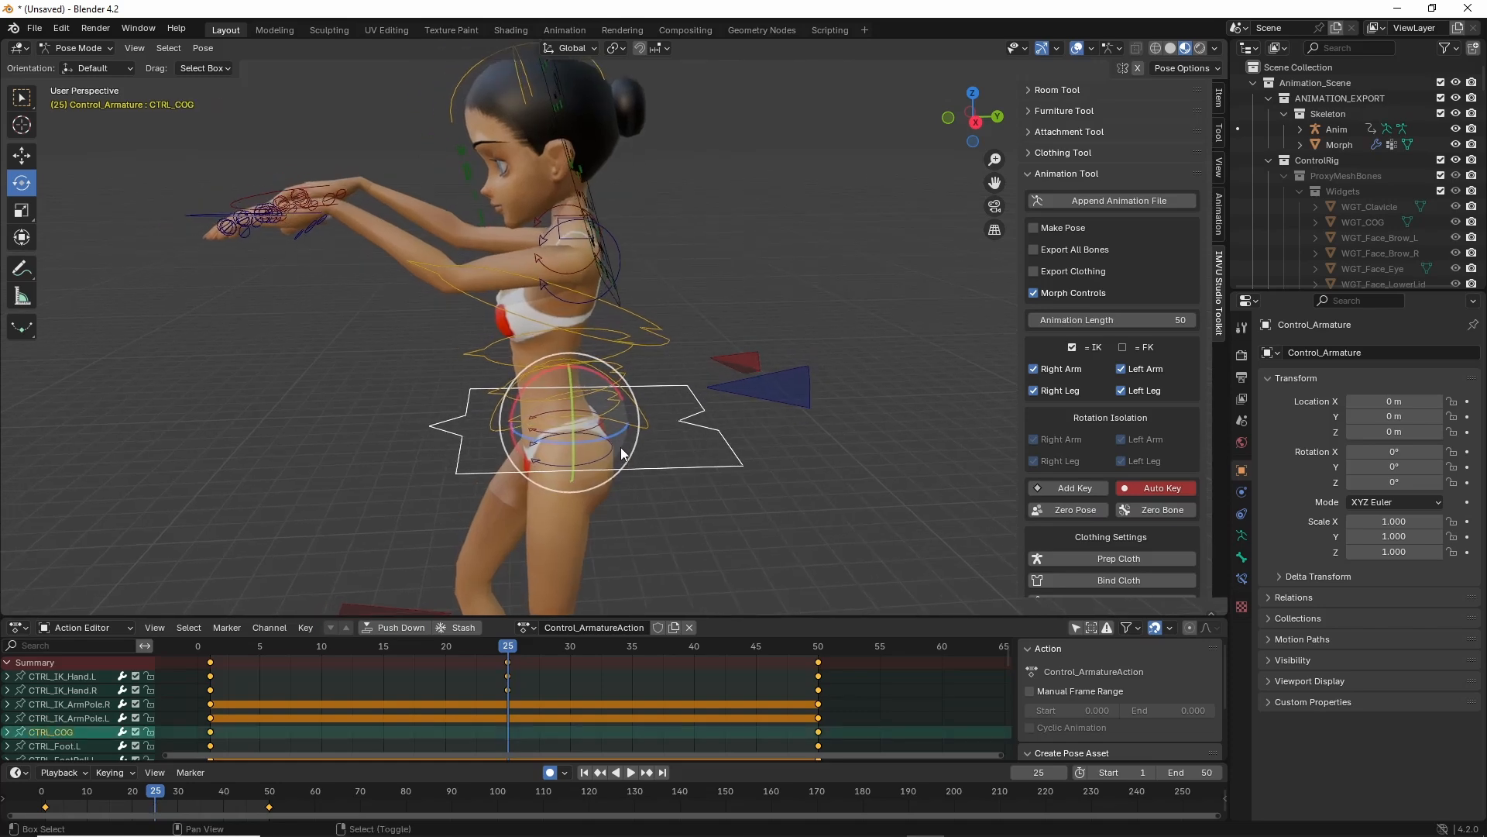
pyautogui.click(22, 156)
pyautogui.moveTo(605, 399); pyautogui.dragTo(569, 440)
pyautogui.keyDown('shift'); pyautogui.moveTo(495, 463); pyautogui.dragTo(612, 416, button='middle'); pyautogui.keyUp('shift')
pyautogui.scroll(-2, 500, 406)
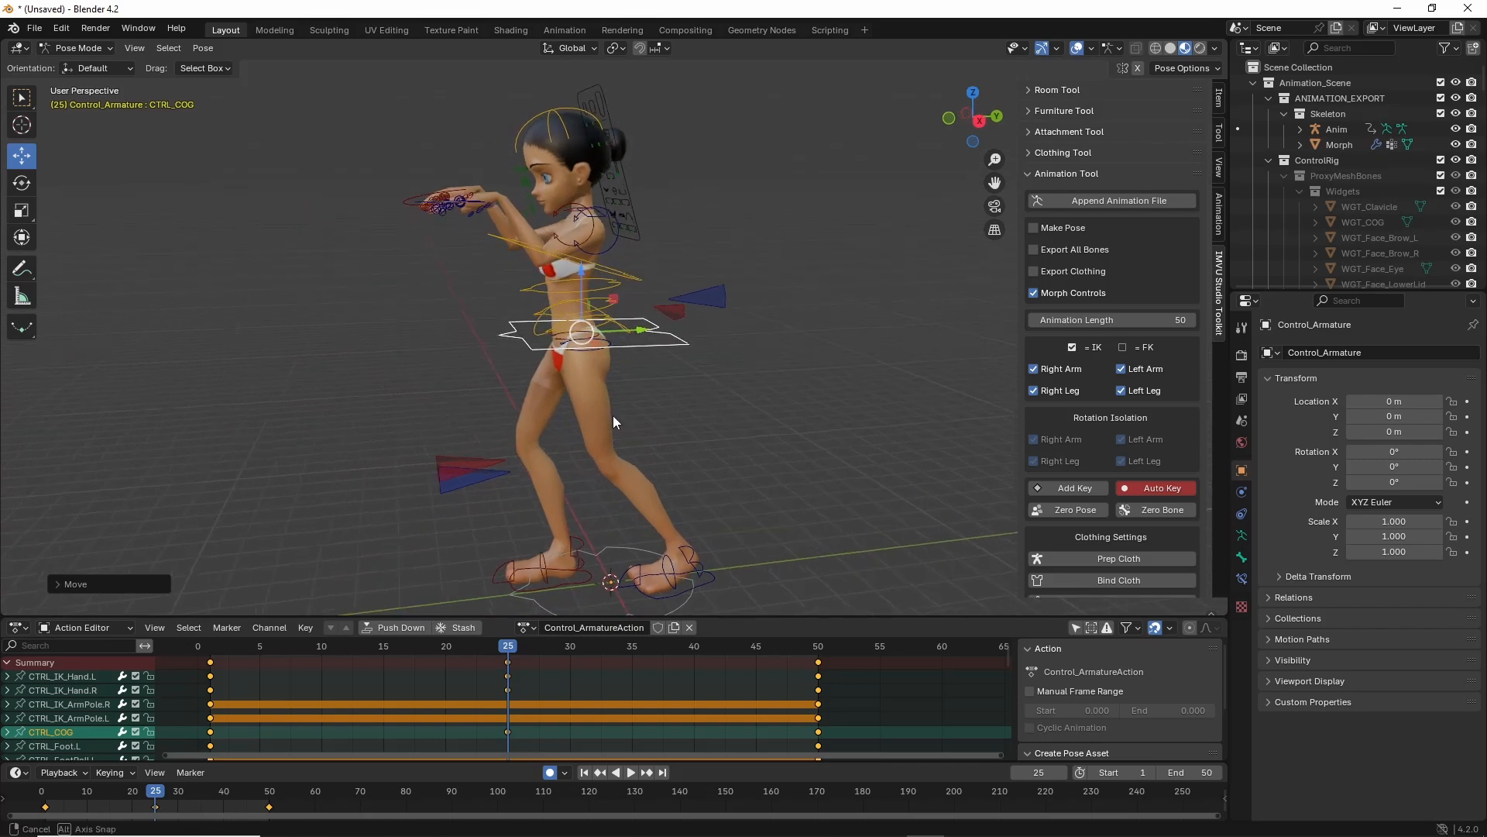
# Play the animation from frame 1 to examine the body motion, and return to frame 25.
pyautogui.click(210, 651)
pyautogui.press('space')
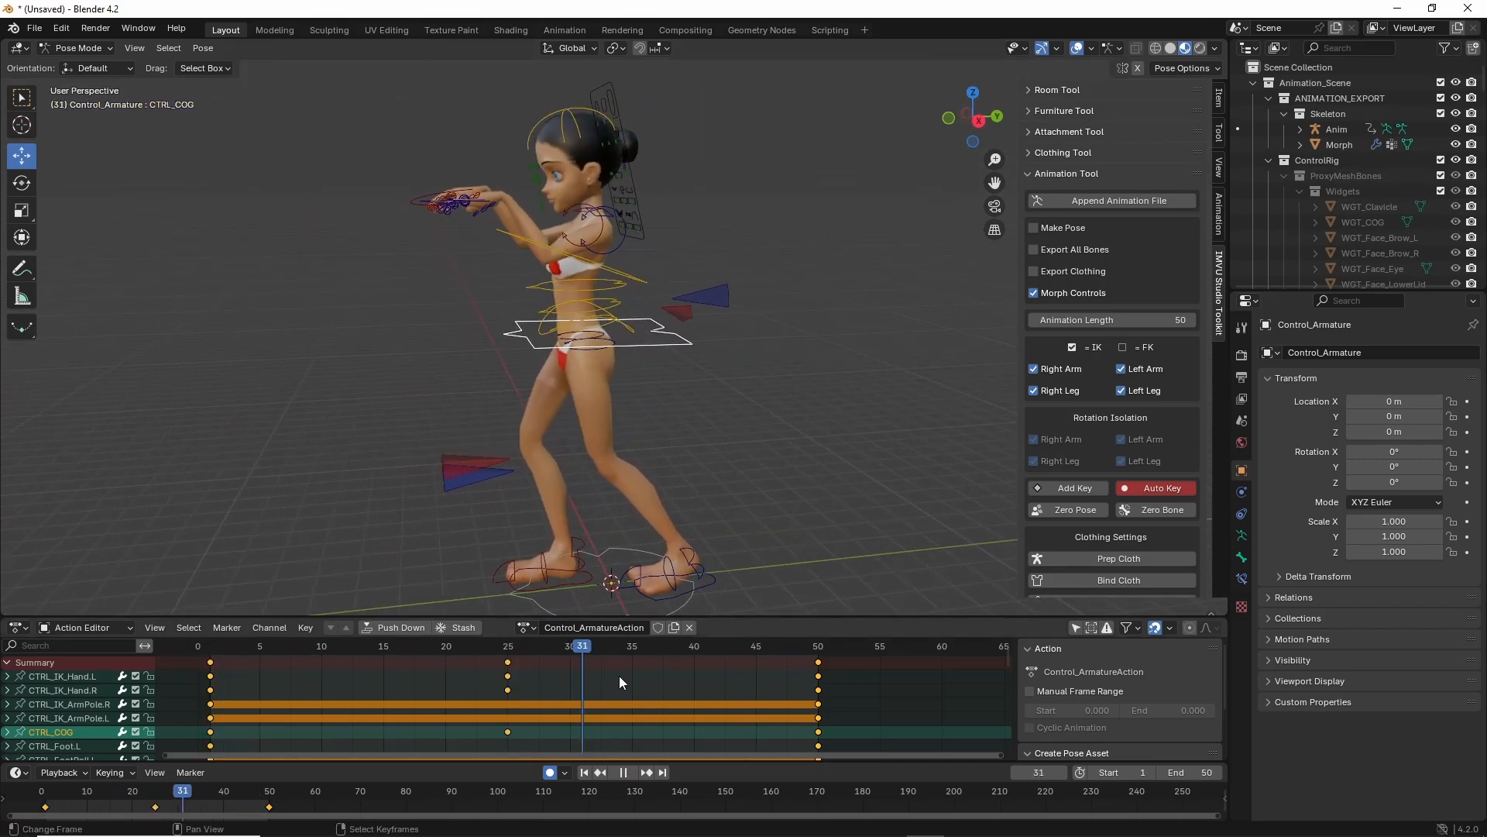
pyautogui.moveTo(602, 676); pyautogui.dragTo(507, 687)
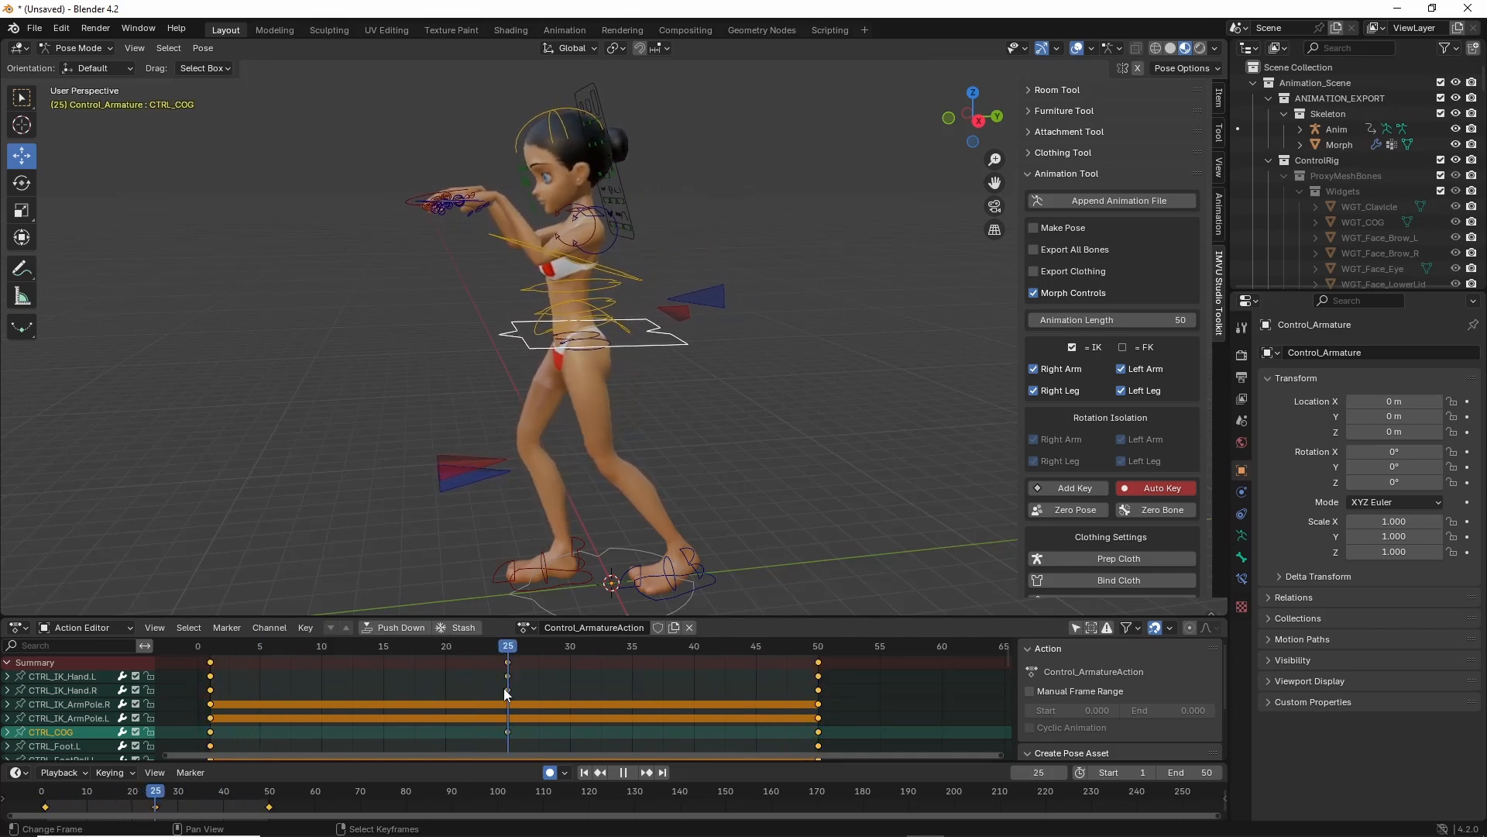
# Select the head control and rotate it slightly backward at frame 25 to raise the face.
pyautogui.click(556, 133)
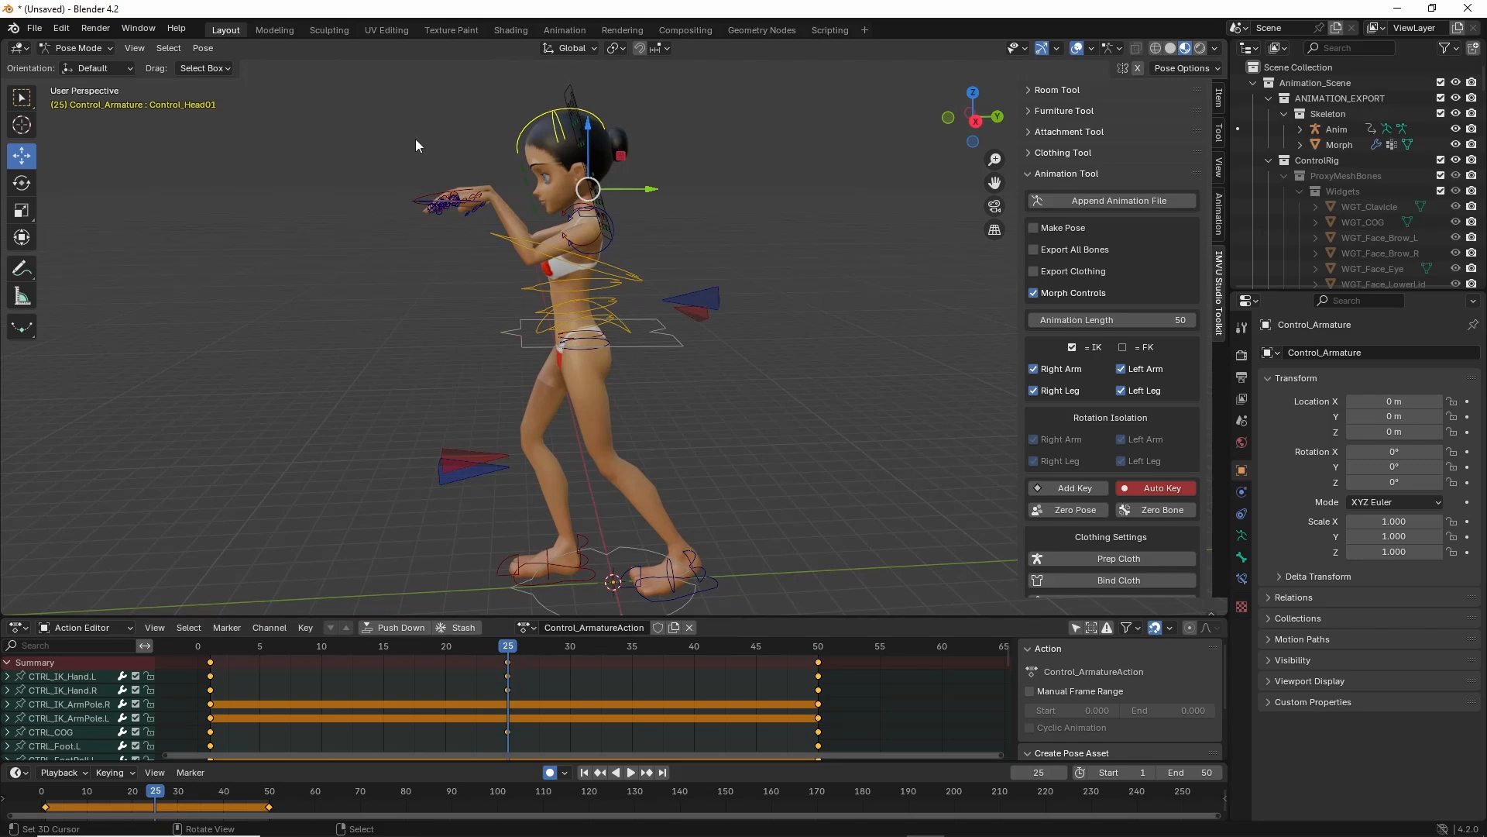
pyautogui.click(21, 183)
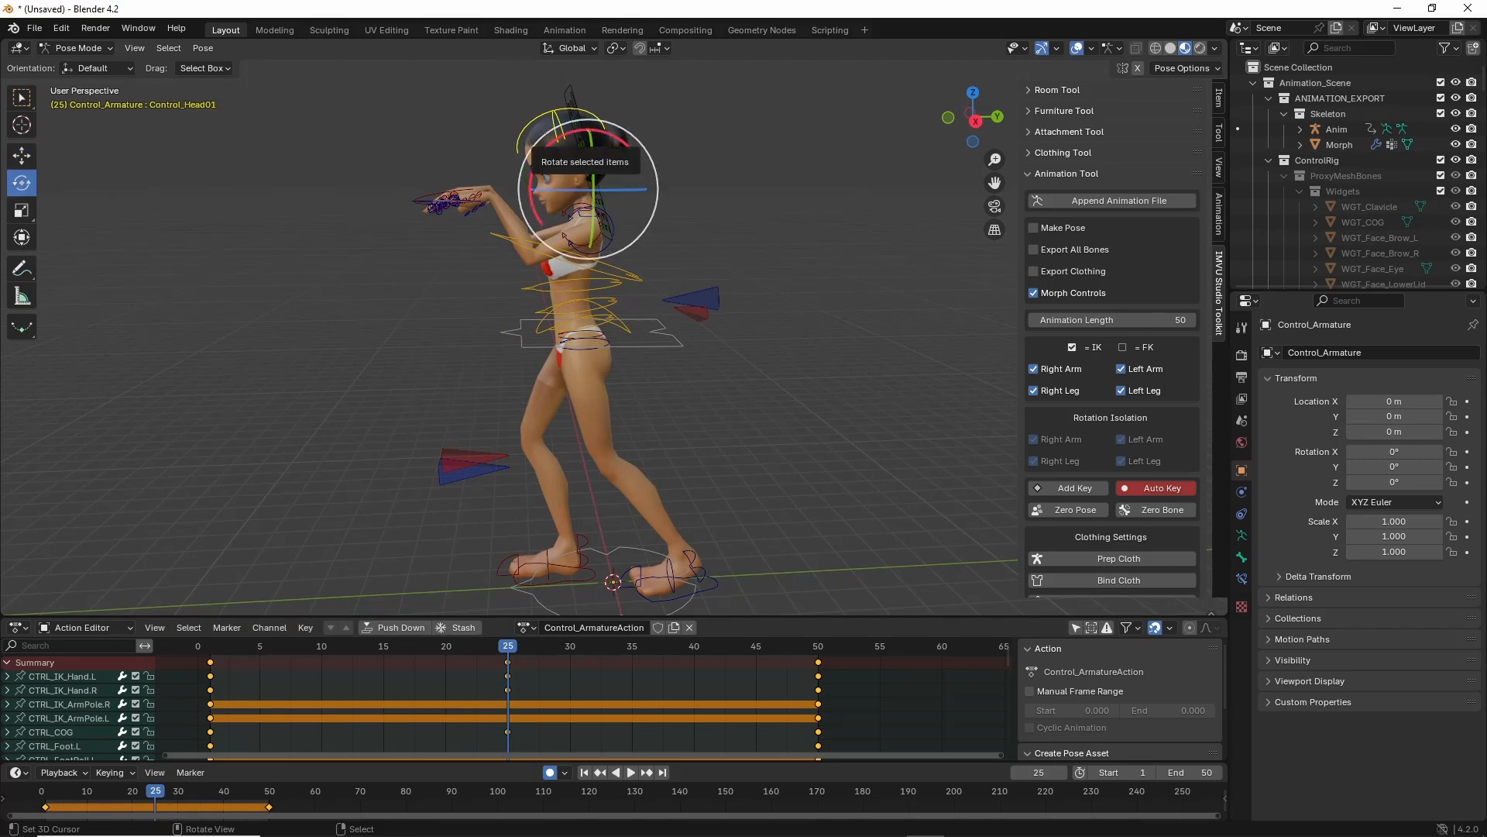
pyautogui.moveTo(555, 142); pyautogui.dragTo(565, 136)
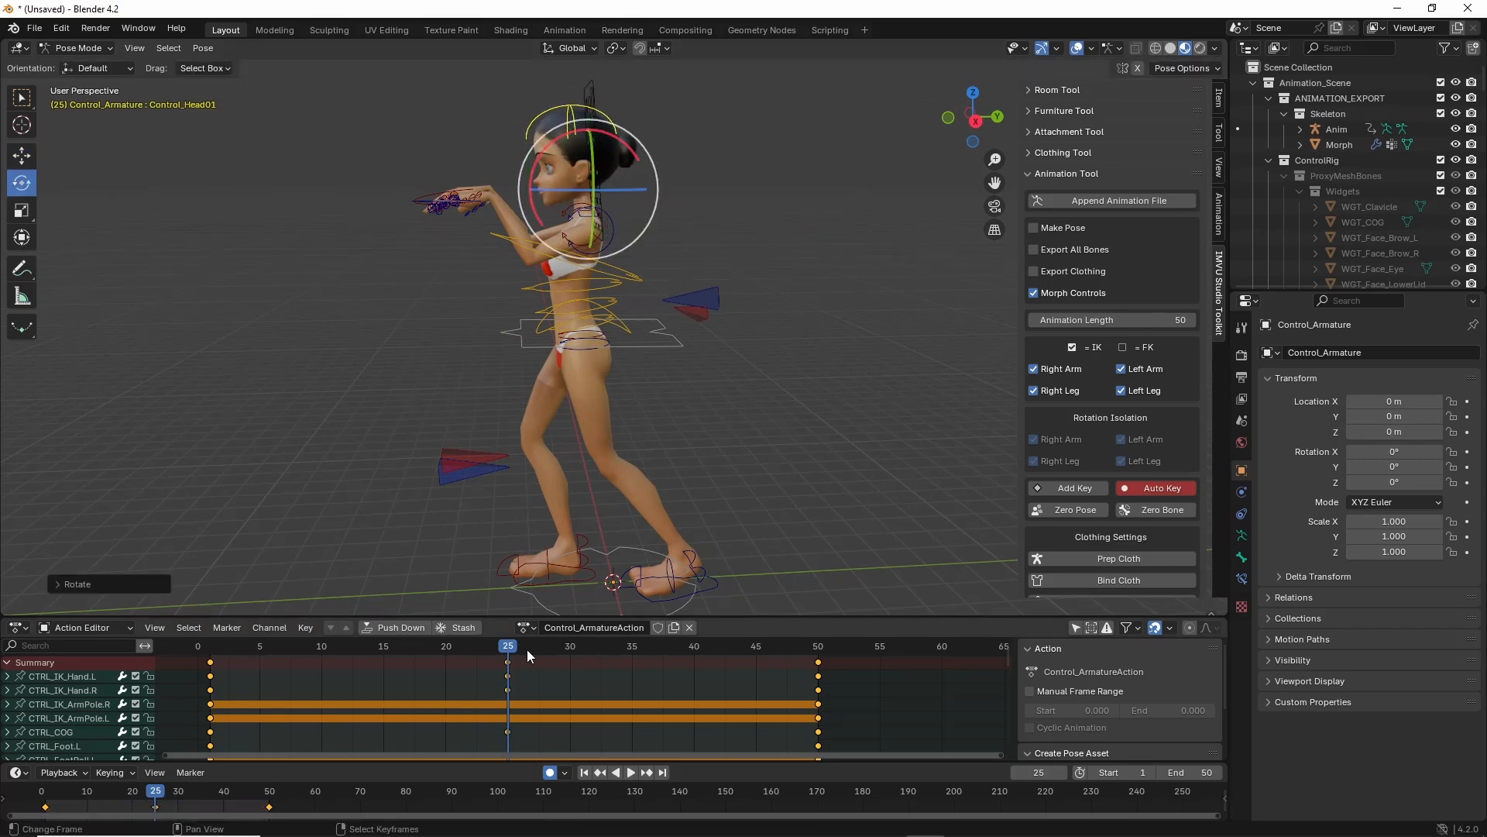
# Go back to frame 1 and rotate the head control slightly forward.
pyautogui.moveTo(509, 647); pyautogui.dragTo(210, 654)
pyautogui.moveTo(611, 154); pyautogui.dragTo(606, 159)
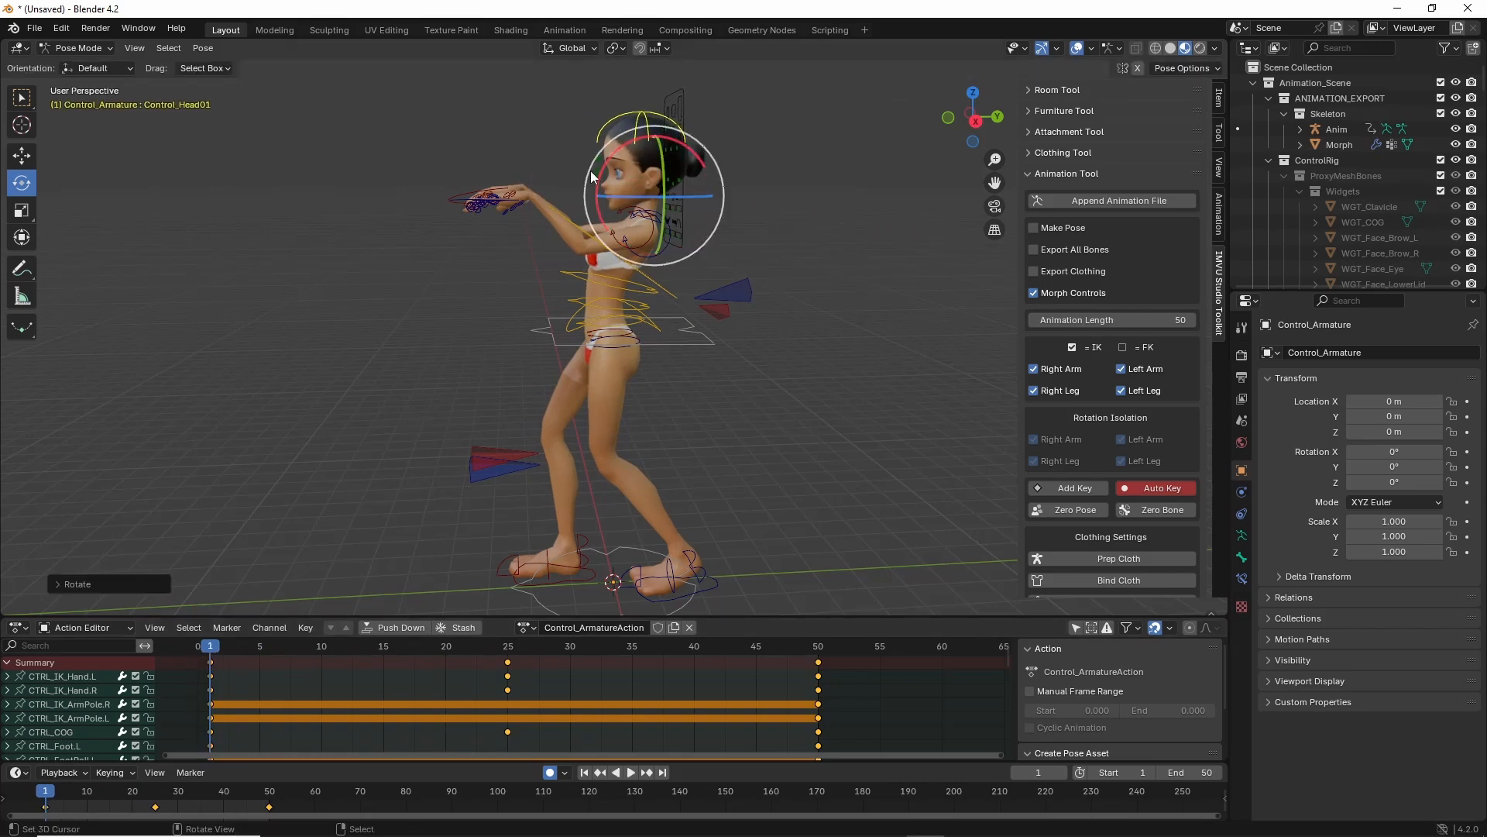
pyautogui.scroll(3, 635, 264)
pyautogui.scroll(3, 438, 285)
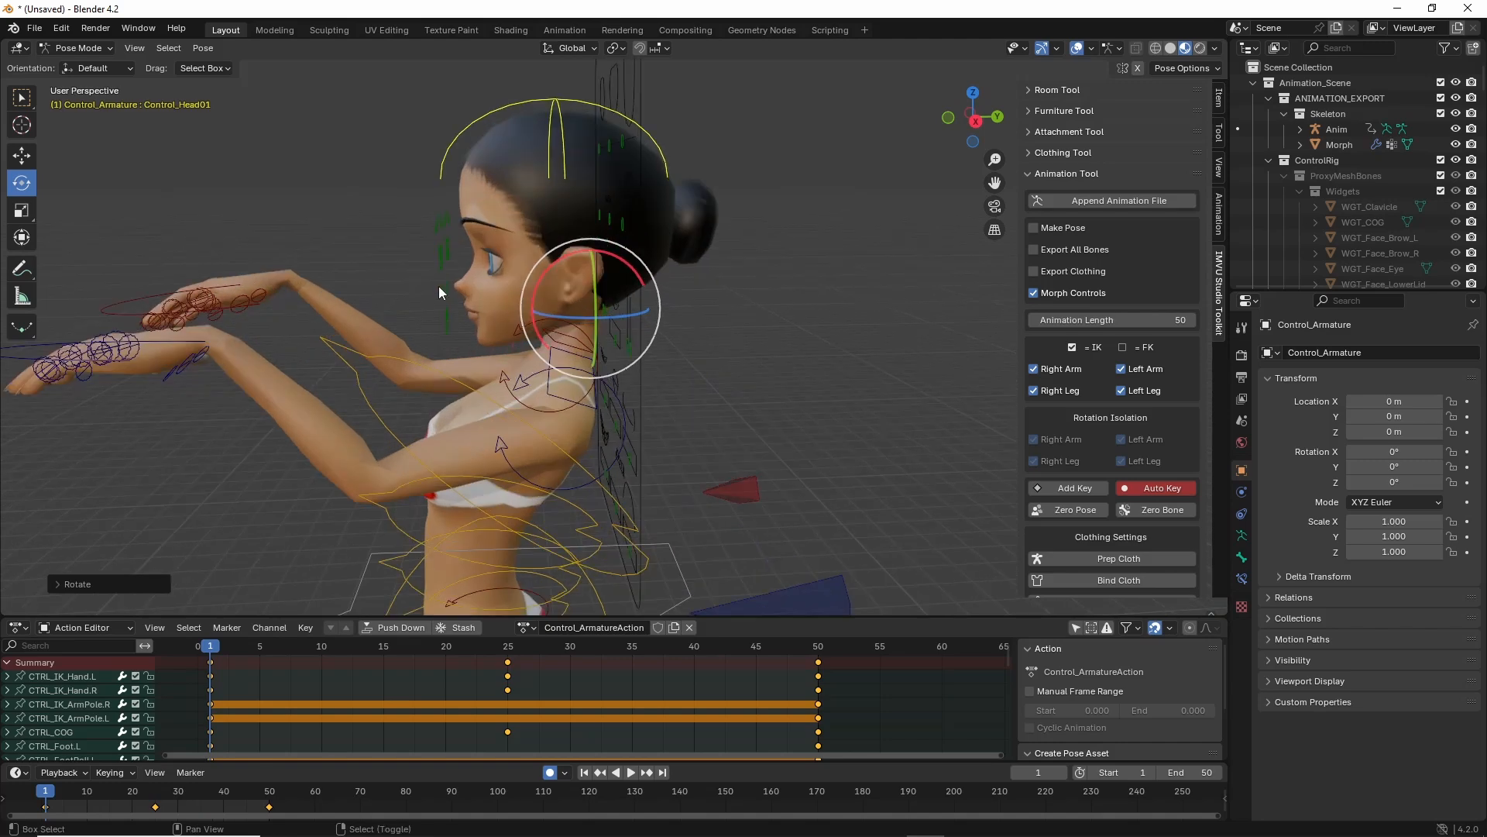
# Copy the head control's pose at frame 1 and paste it at frame 50.
pyautogui.click(207, 50)
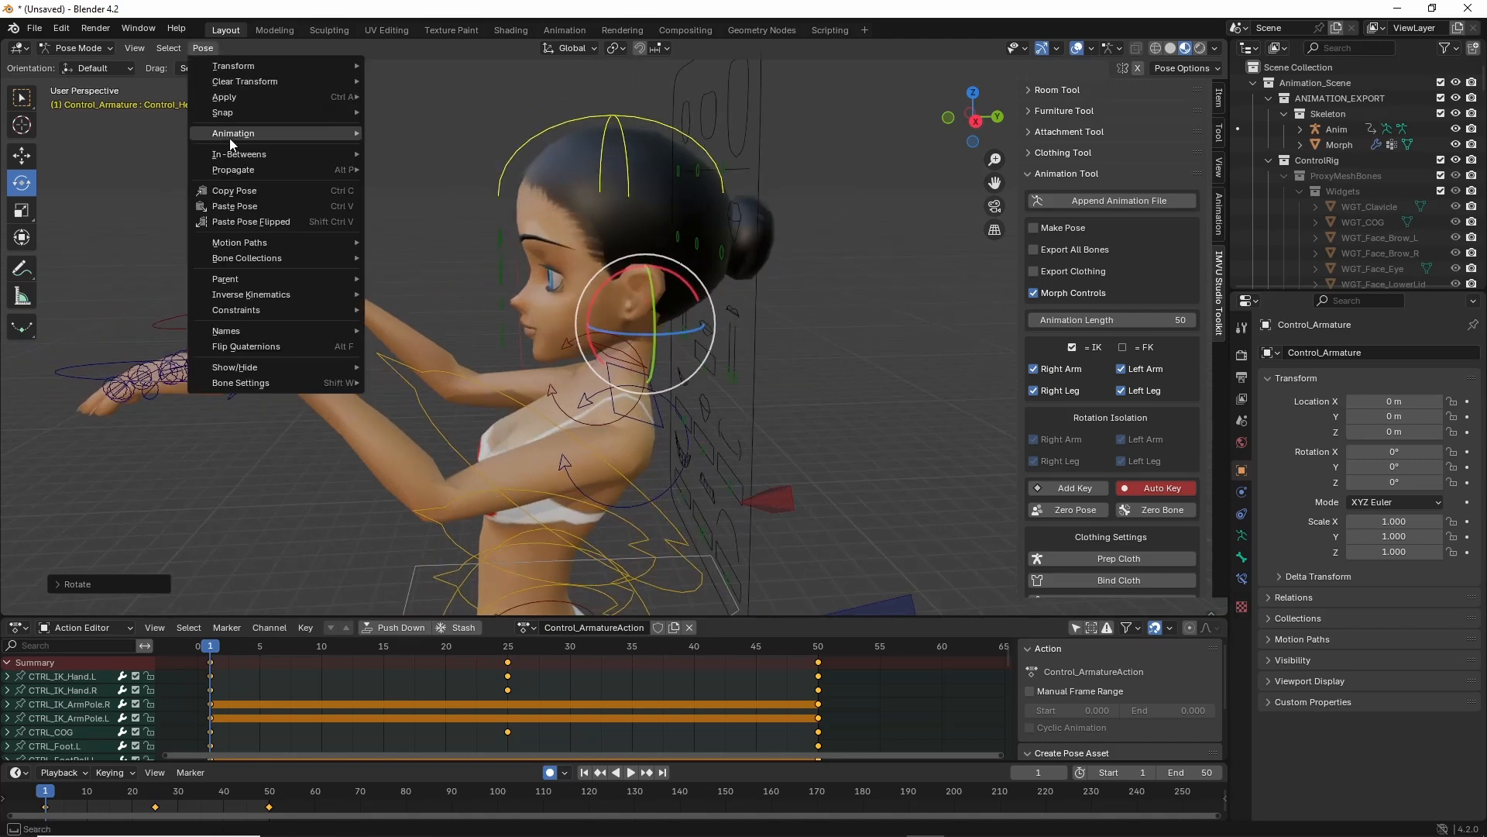
pyautogui.click(230, 193)
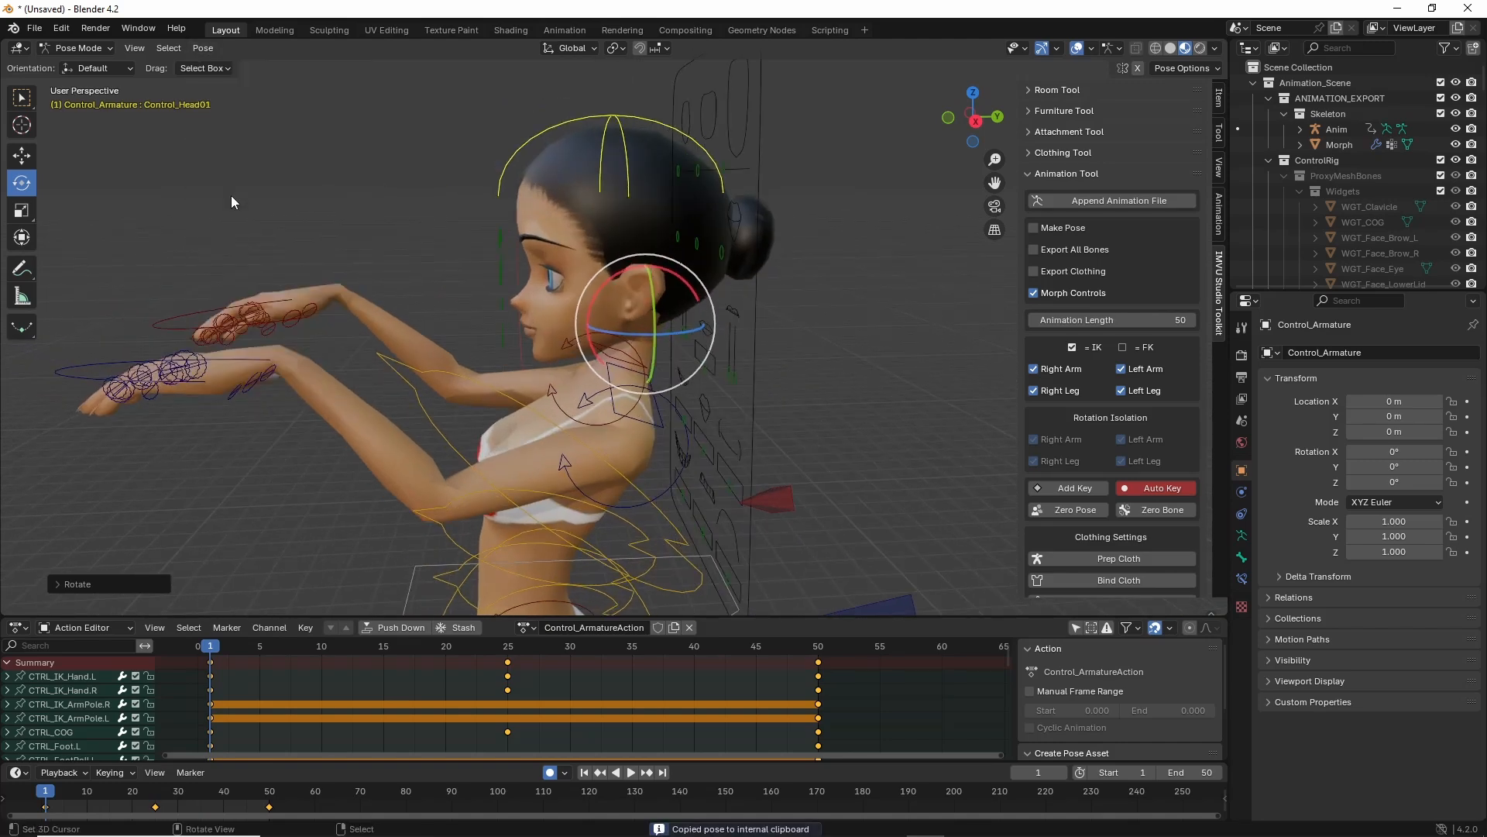
pyautogui.click(203, 48)
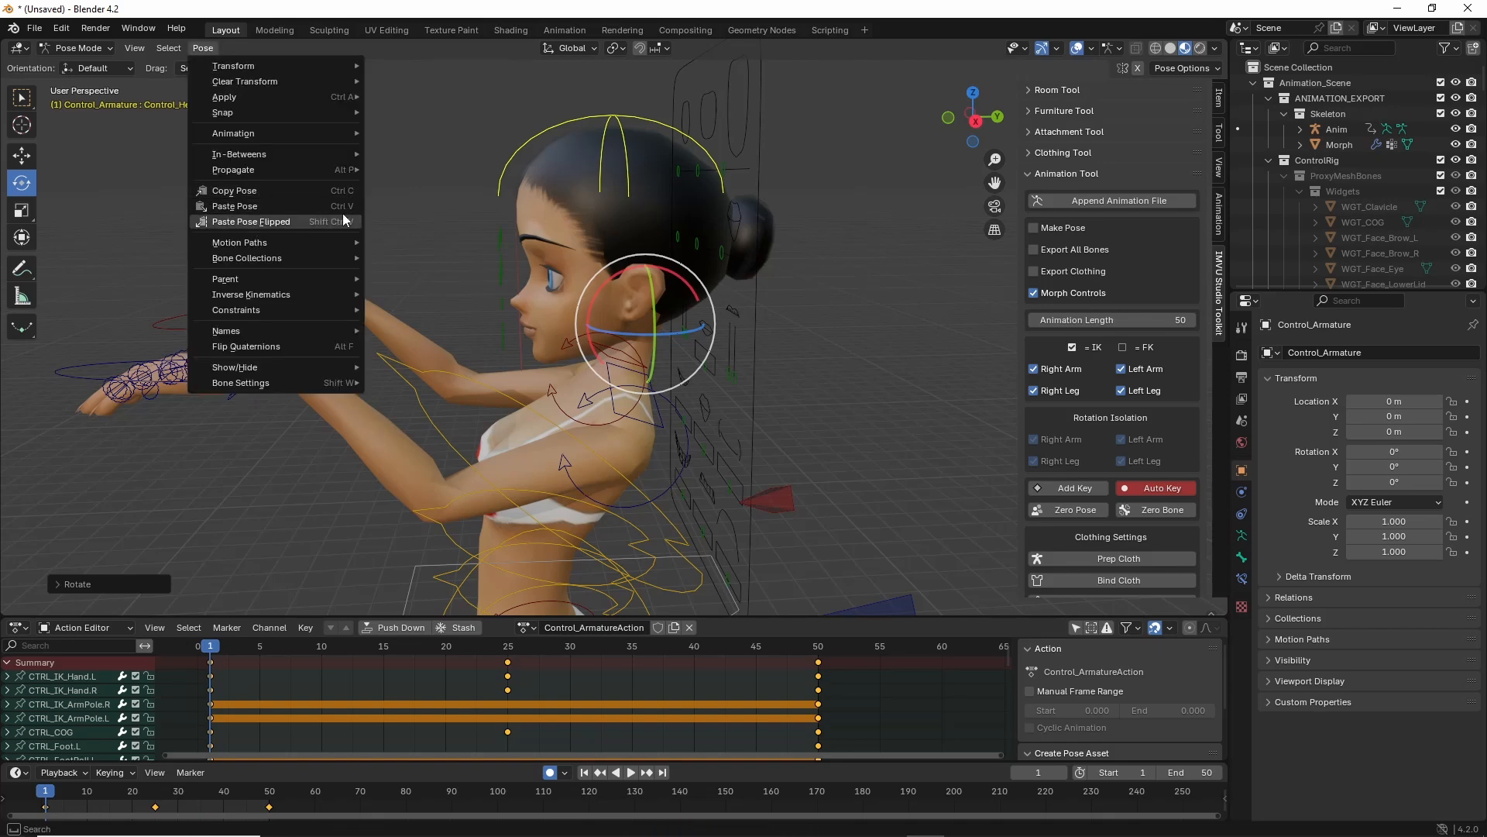
pyautogui.click(281, 206)
pyautogui.click(823, 701)
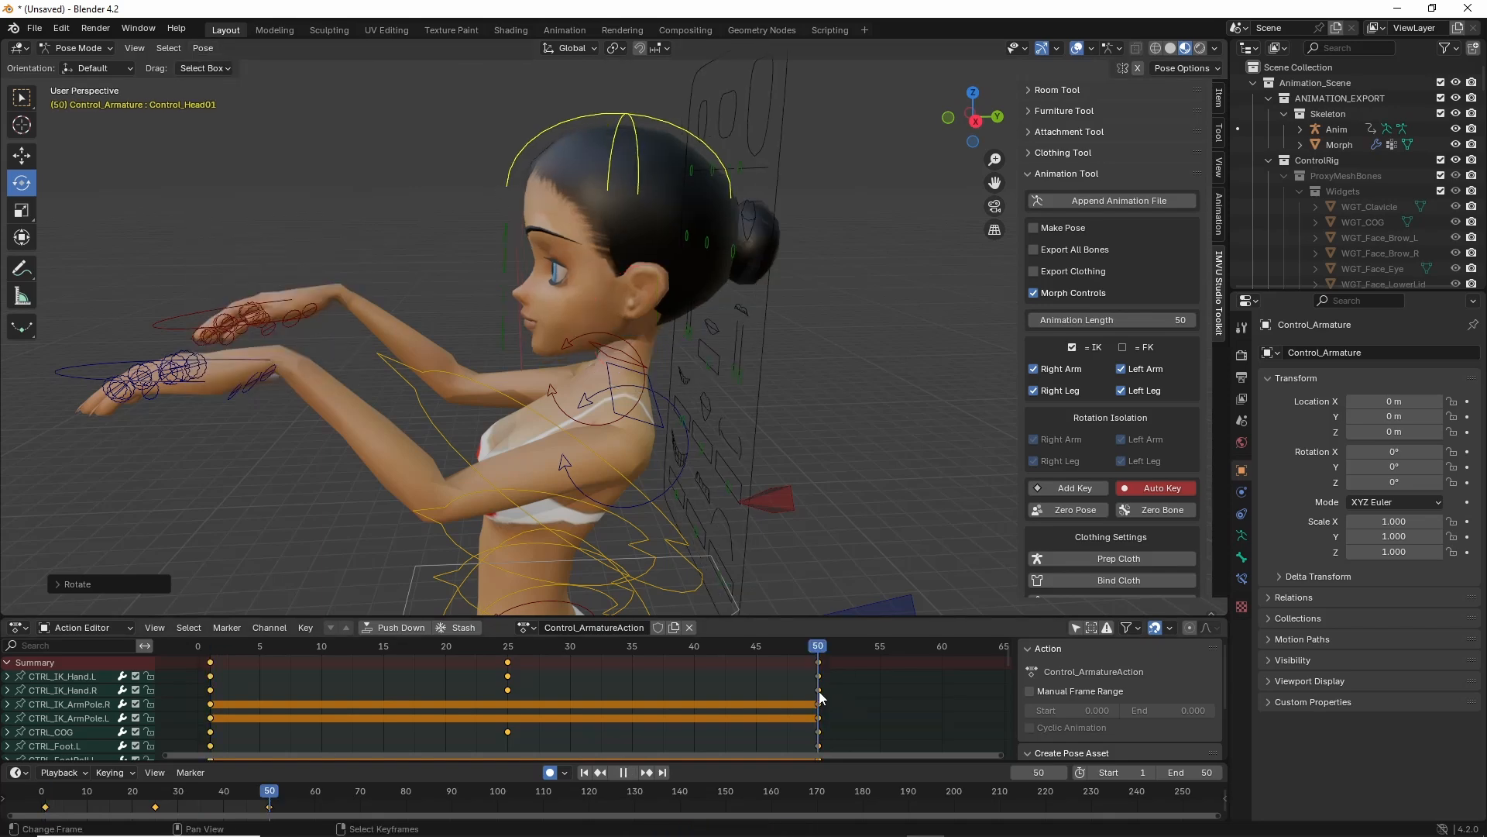
pyautogui.hotkey('ctrl', 'v')
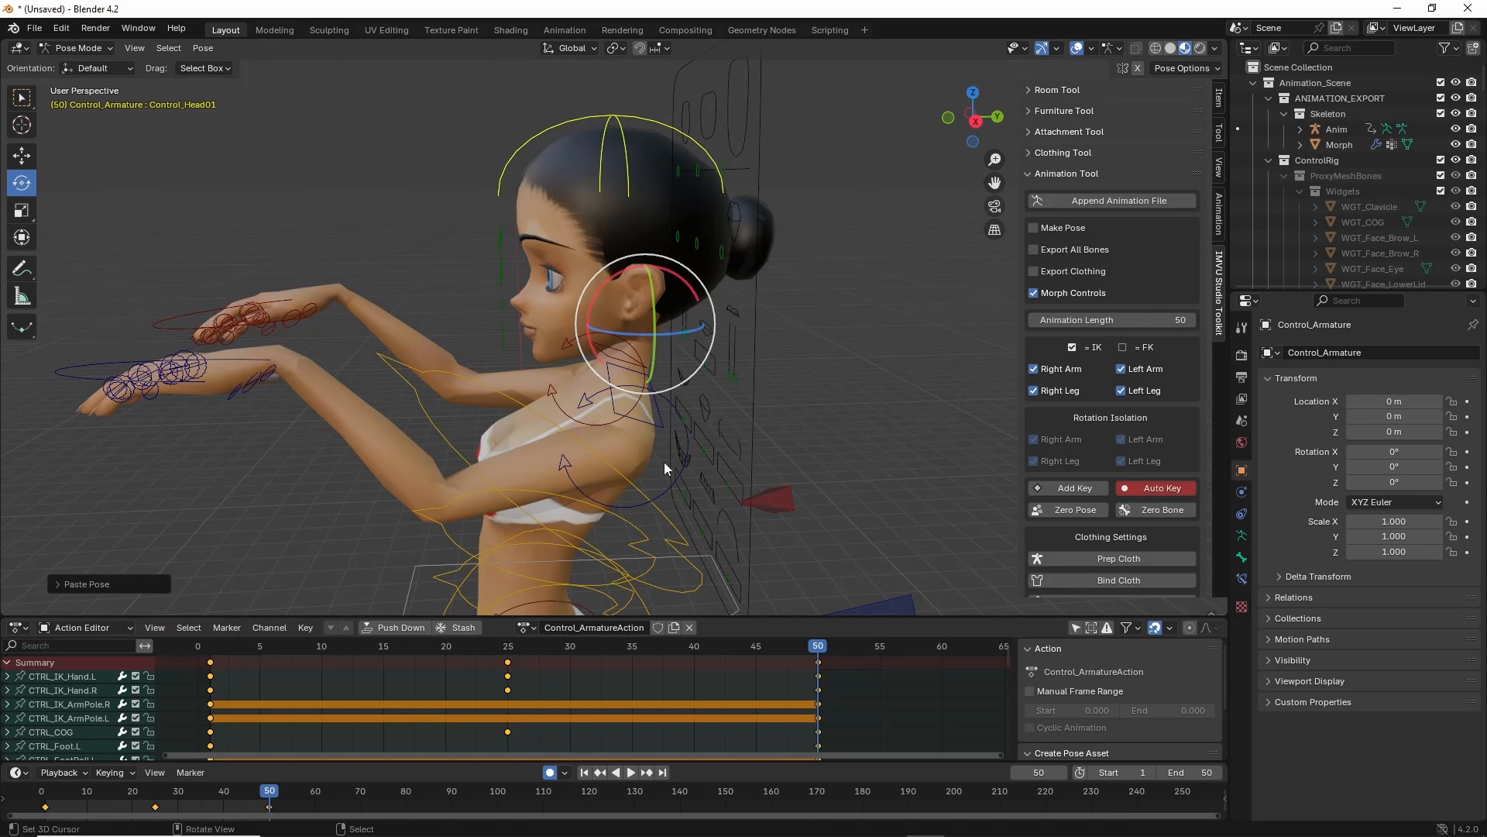
# Play and scrub the animation to examine the head and full-body motion, and return to frame 1.
pyautogui.press('space')
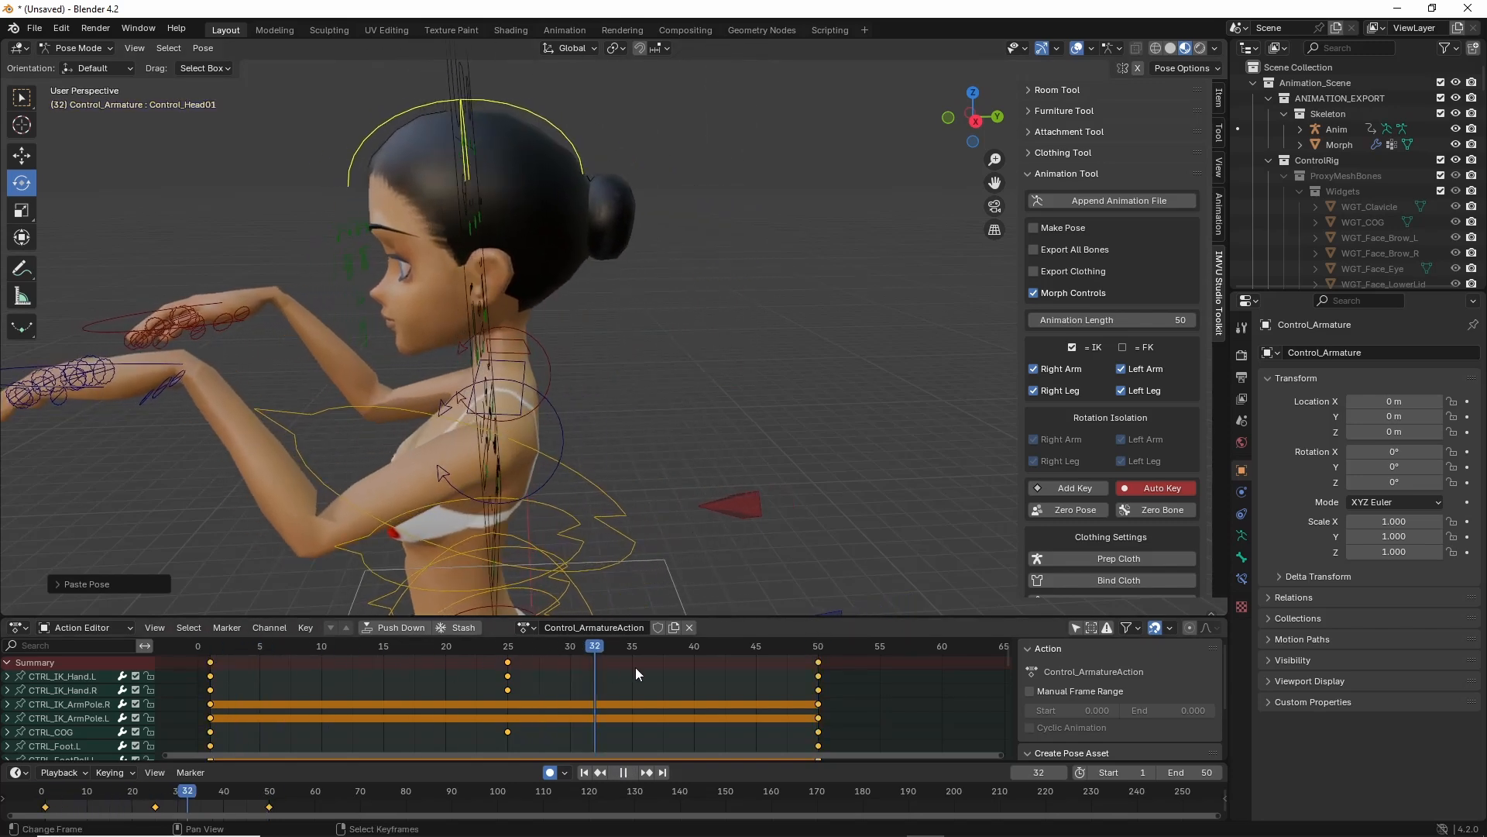
pyautogui.press('space')
pyautogui.moveTo(656, 672); pyautogui.dragTo(214, 676)
pyautogui.scroll(-3, 398, 375)
pyautogui.moveTo(398, 375); pyautogui.dragTo(488, 345, button='middle')
pyautogui.moveTo(231, 640); pyautogui.dragTo(211, 687)
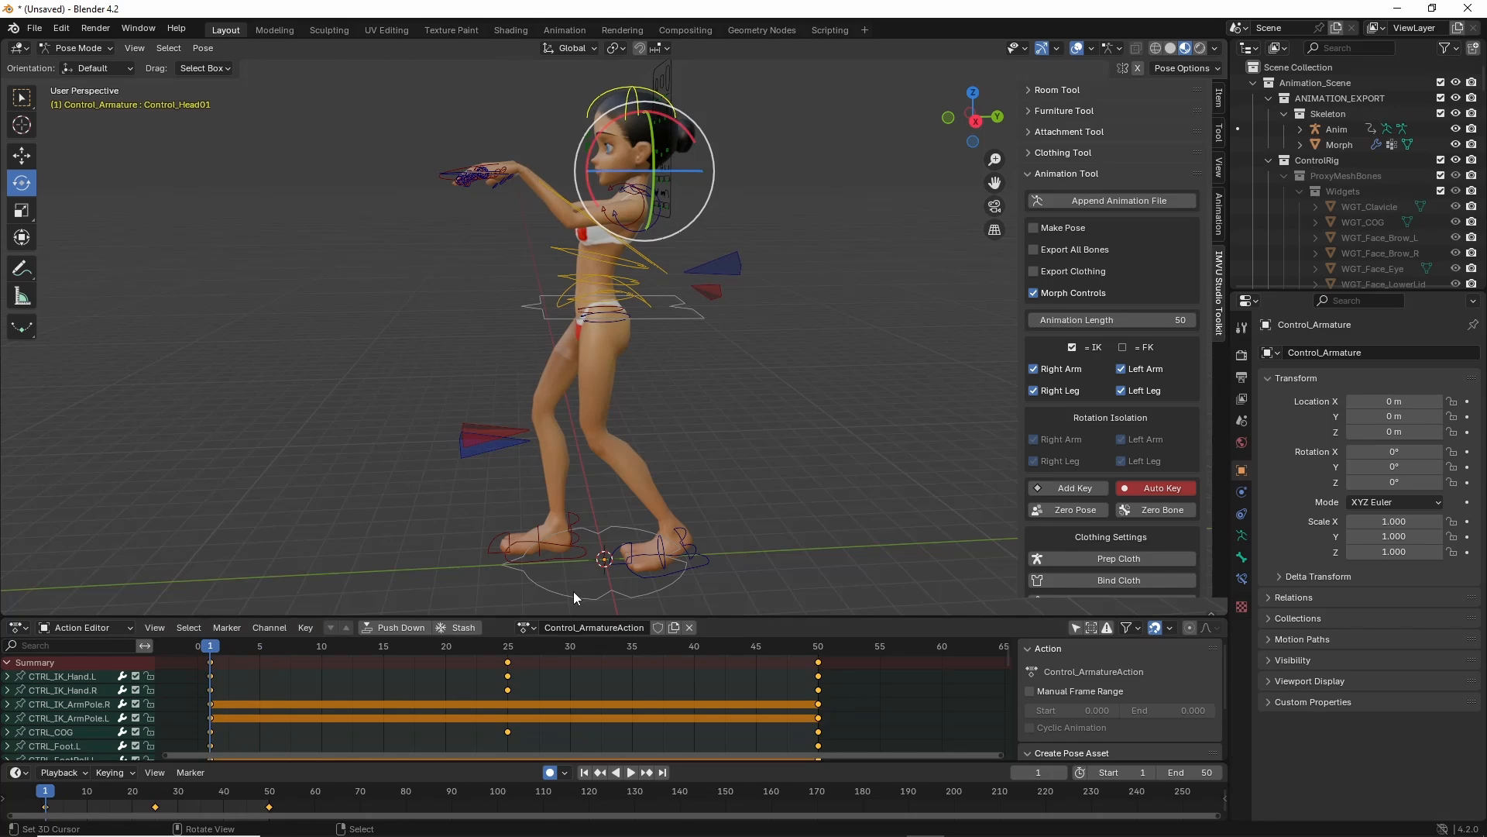
# Rename the control armature's action as avatar1.ACTION.
pyautogui.moveTo(550, 602)
pyautogui.mouseDown()
pyautogui.moveTo(695, 620)
pyautogui.moveTo(593, 600)
pyautogui.mouseUp()
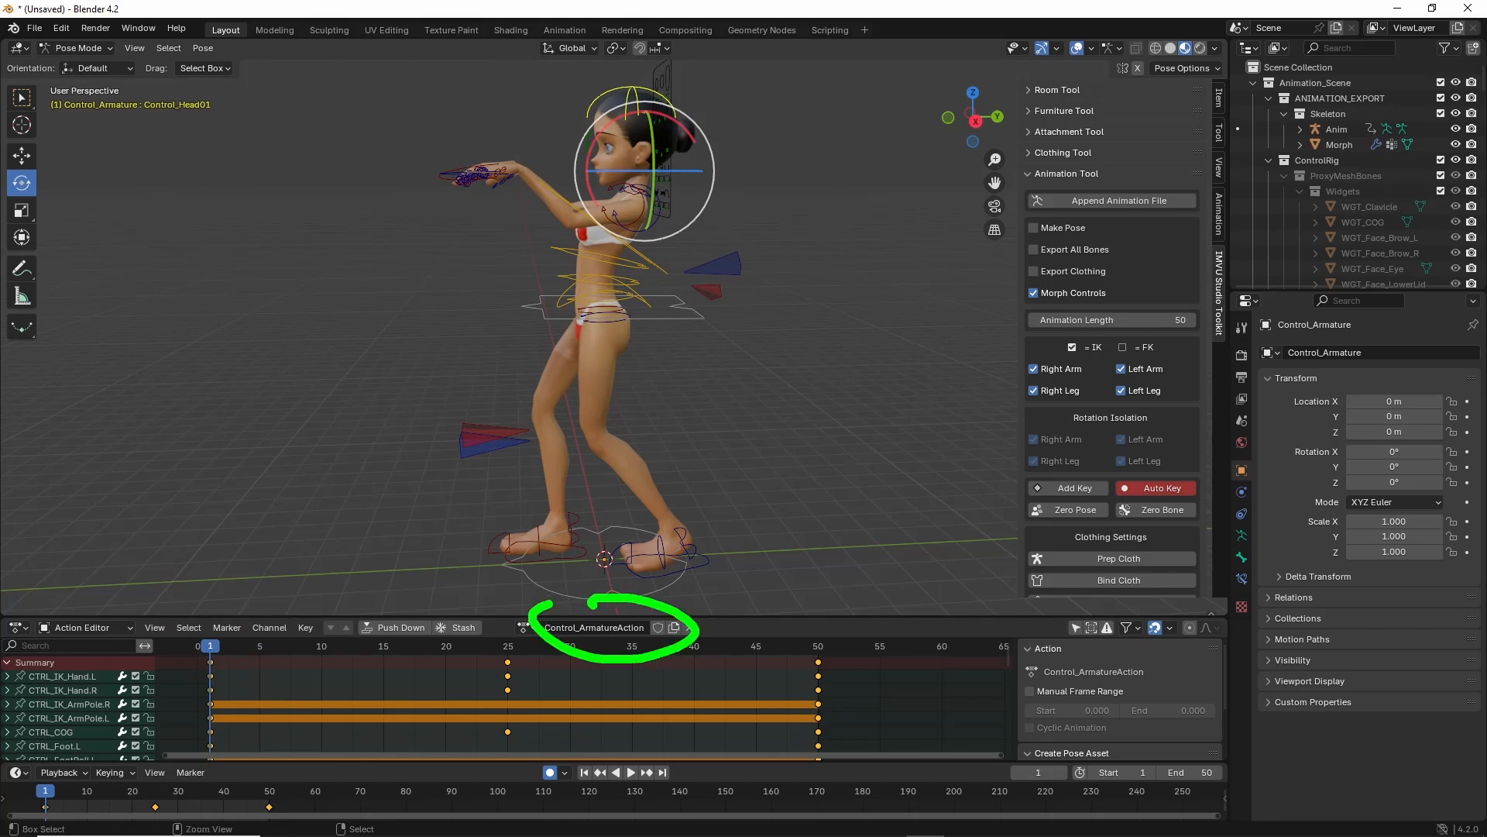
pyautogui.doubleClick(603, 633)
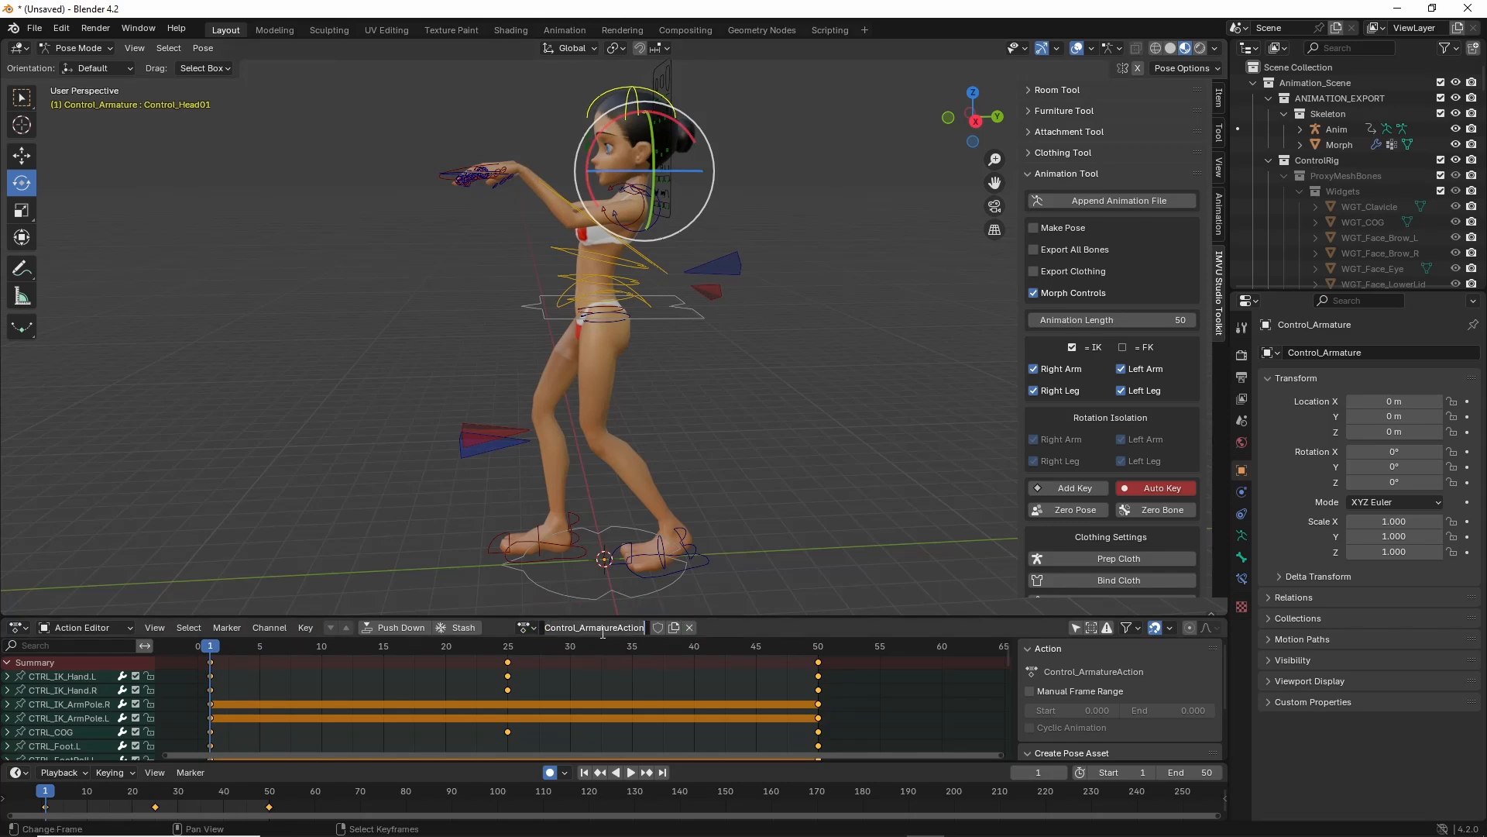
pyautogui.write('avatar1.ACTIO')
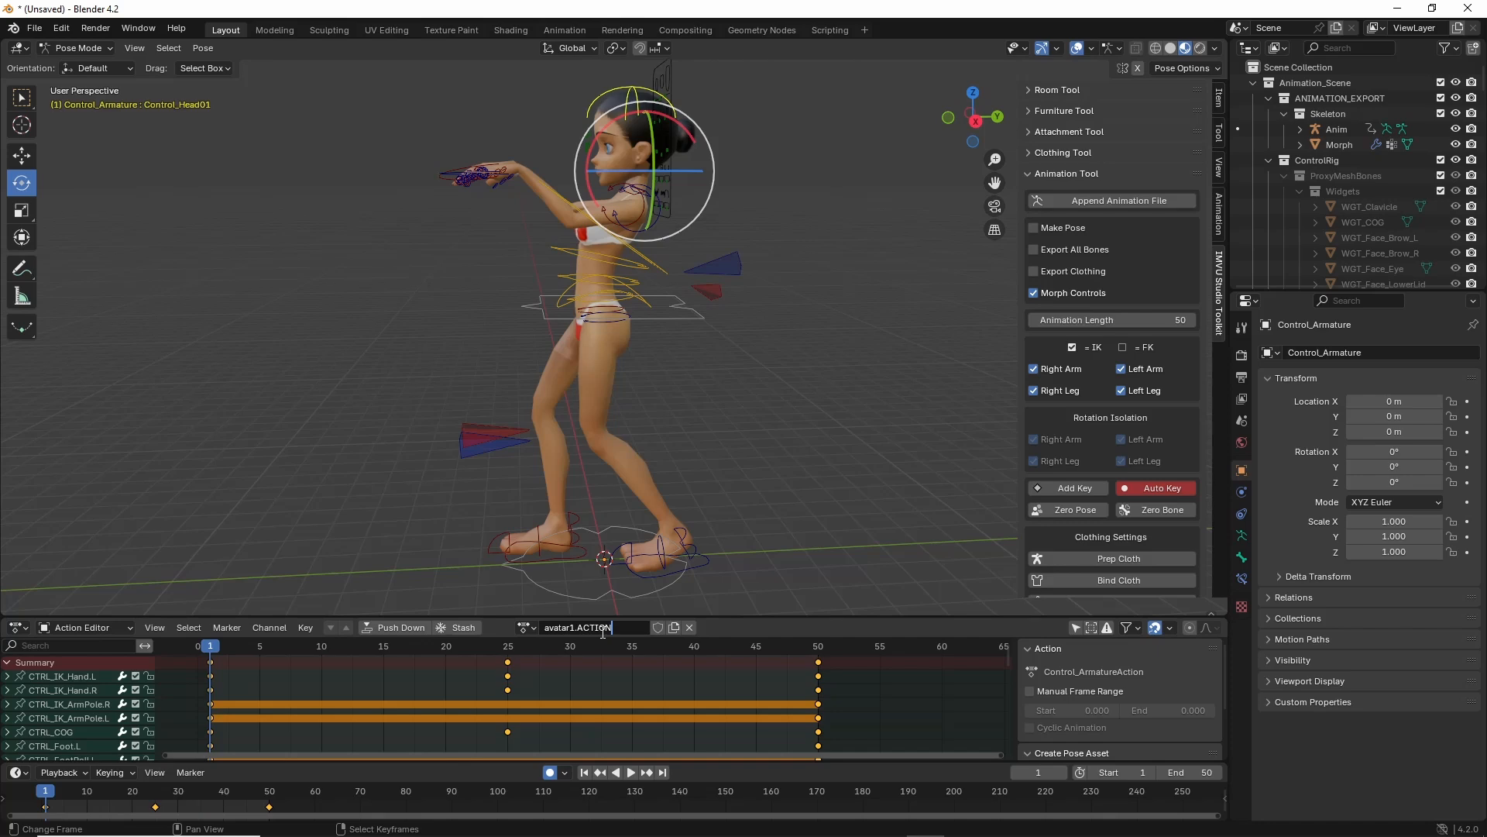
pyautogui.write('N')
pyautogui.press('Return')
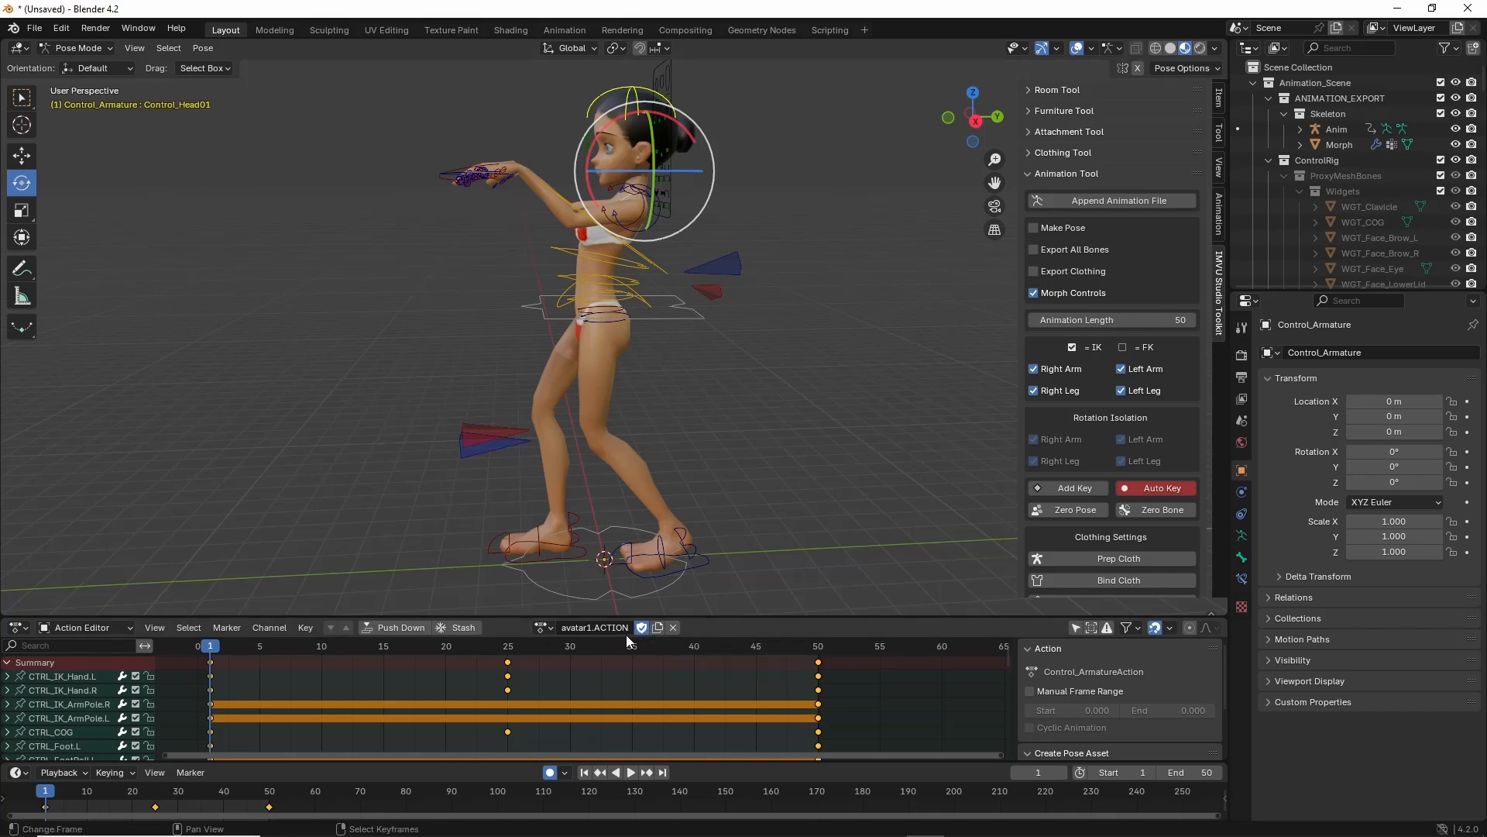
# Play the animation from behind the avatar, stop it and return to frame 1 in a side view.
pyautogui.moveTo(573, 580); pyautogui.dragTo(442, 535, button='middle')
pyautogui.press('space')
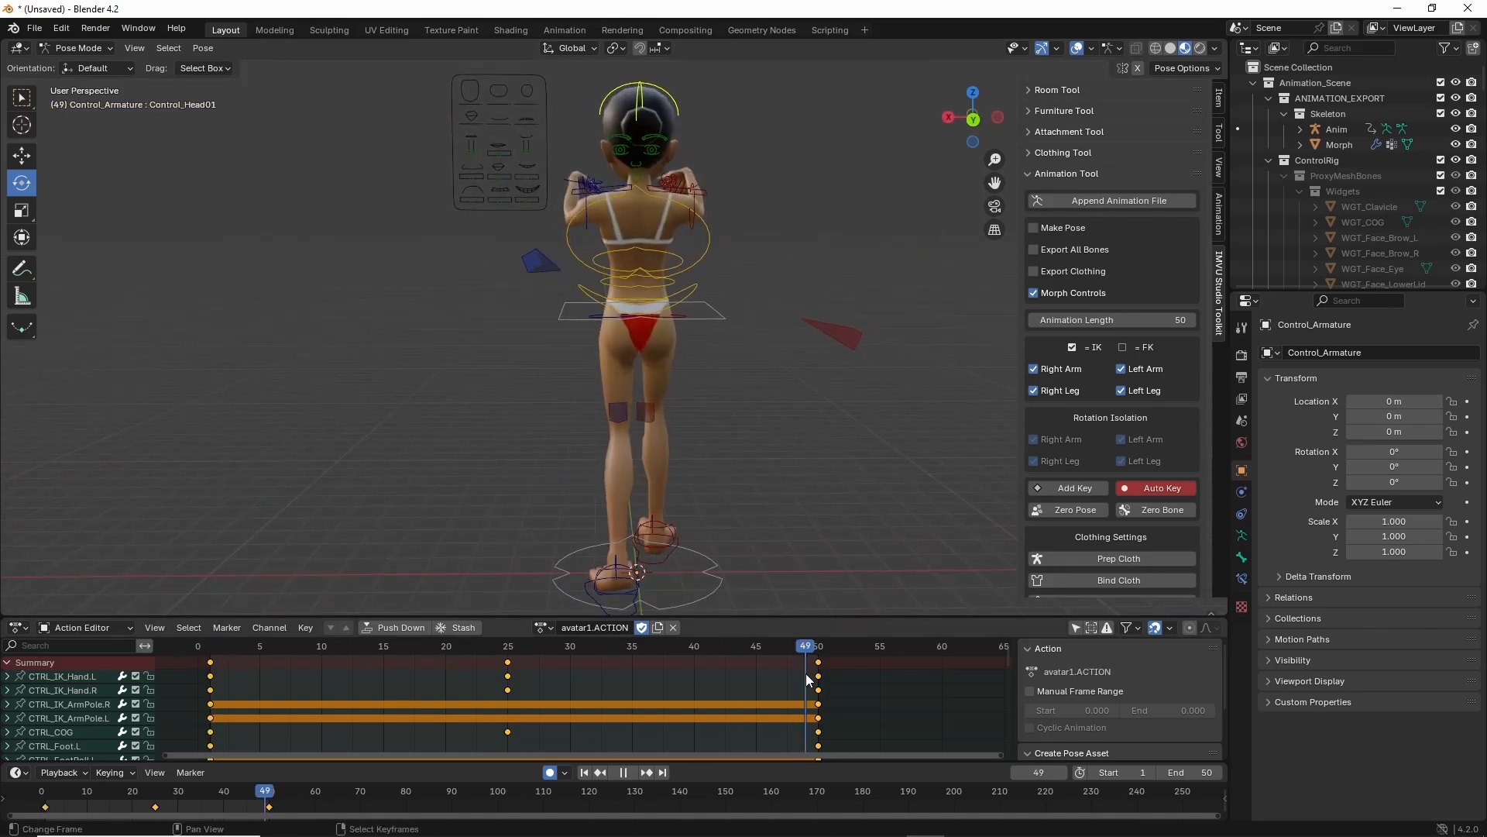
pyautogui.press('space')
pyautogui.moveTo(288, 513); pyautogui.dragTo(555, 454, button='middle')
pyautogui.moveTo(218, 662)
pyautogui.mouseDown()
pyautogui.moveTo(801, 657)
pyautogui.moveTo(215, 662)
pyautogui.mouseUp()
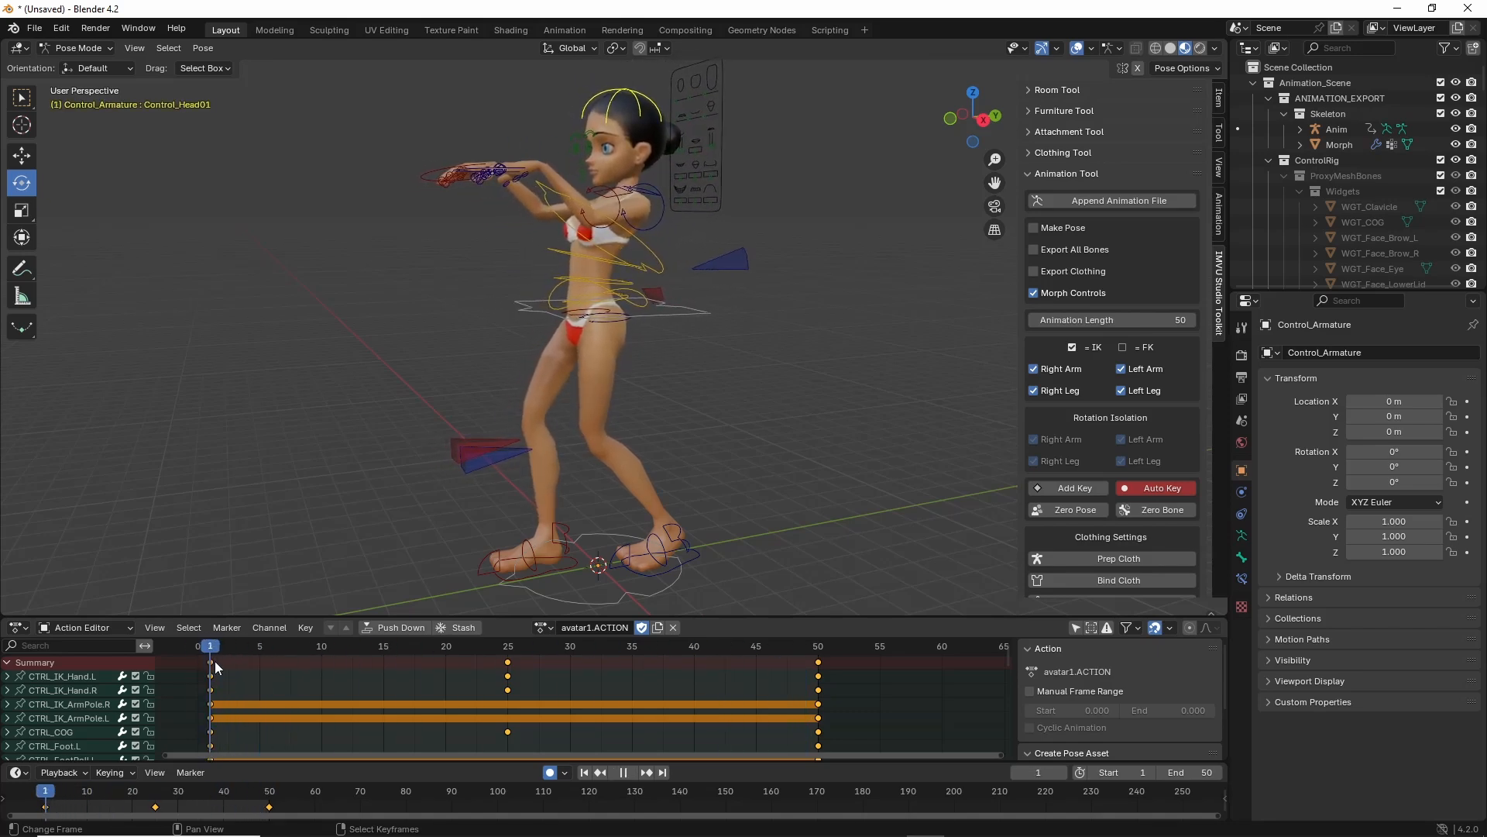
pyautogui.moveTo(368, 495); pyautogui.dragTo(463, 465, button='middle')
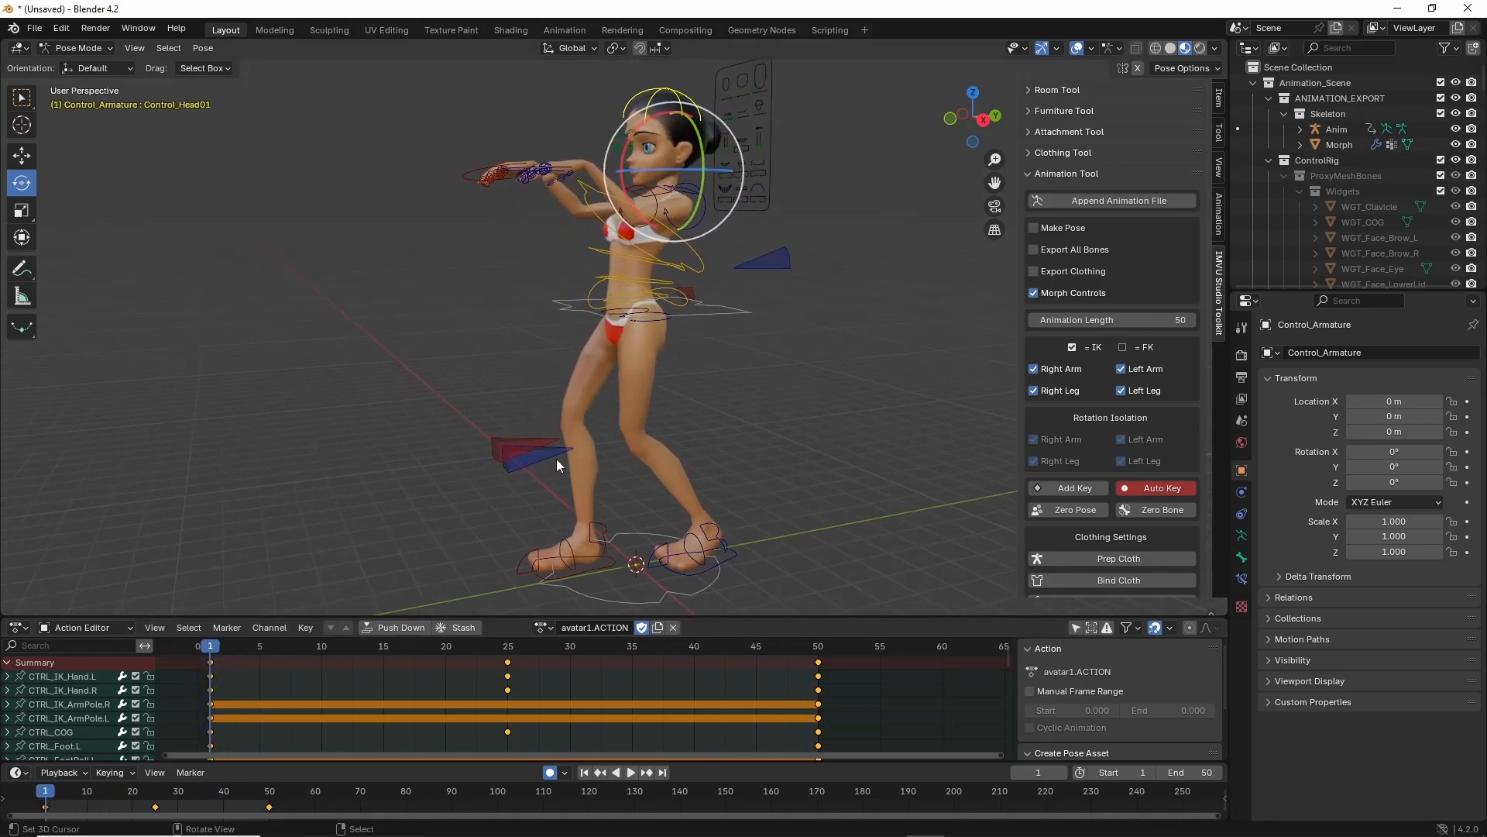
# Save the scene as a new file named "toolkit couples animated furniture (1).blend" in the Blender 2.8+ folder.
pyautogui.click(34, 28)
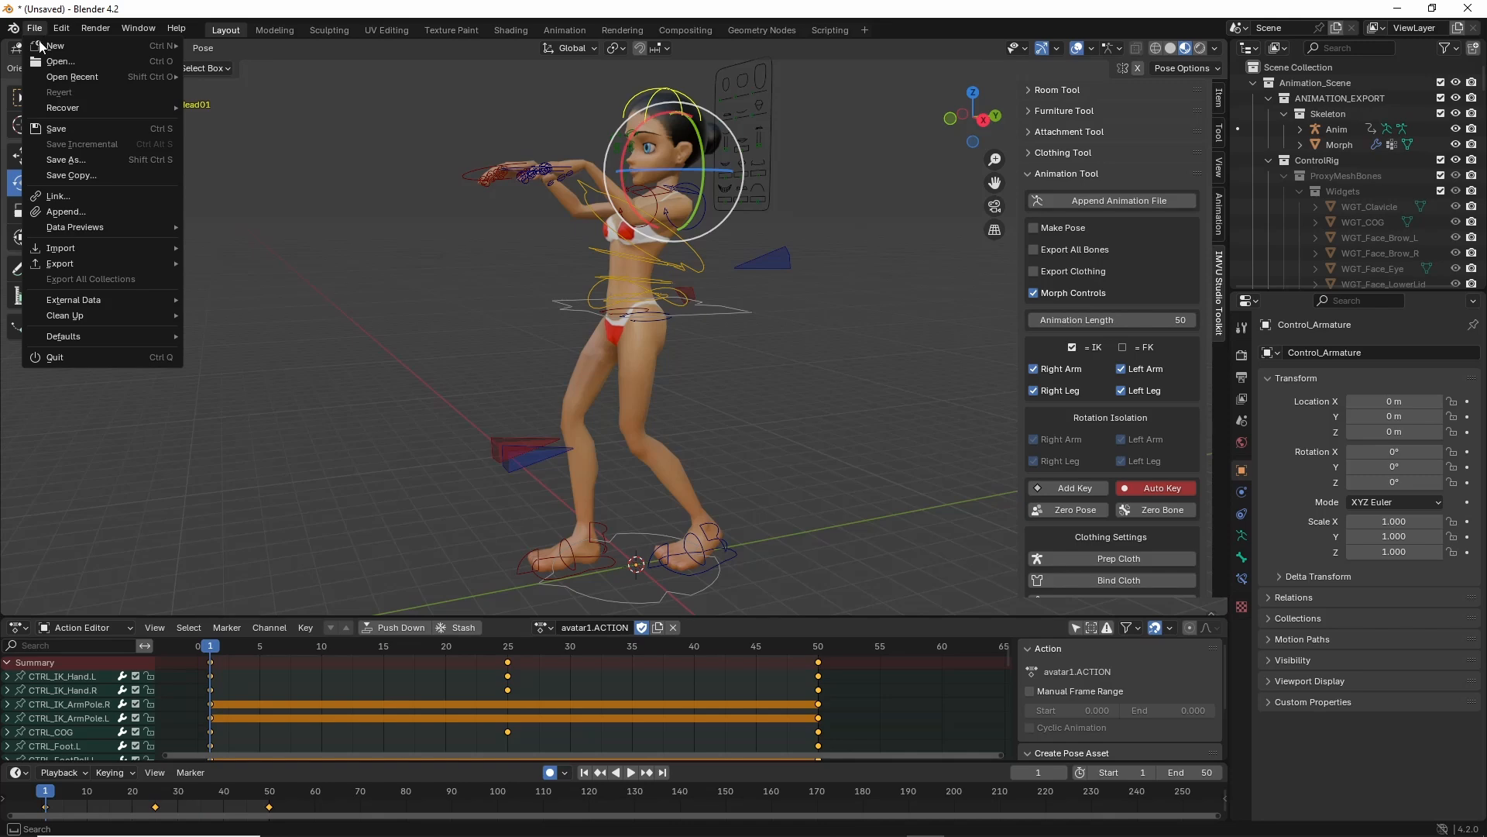
pyautogui.click(62, 159)
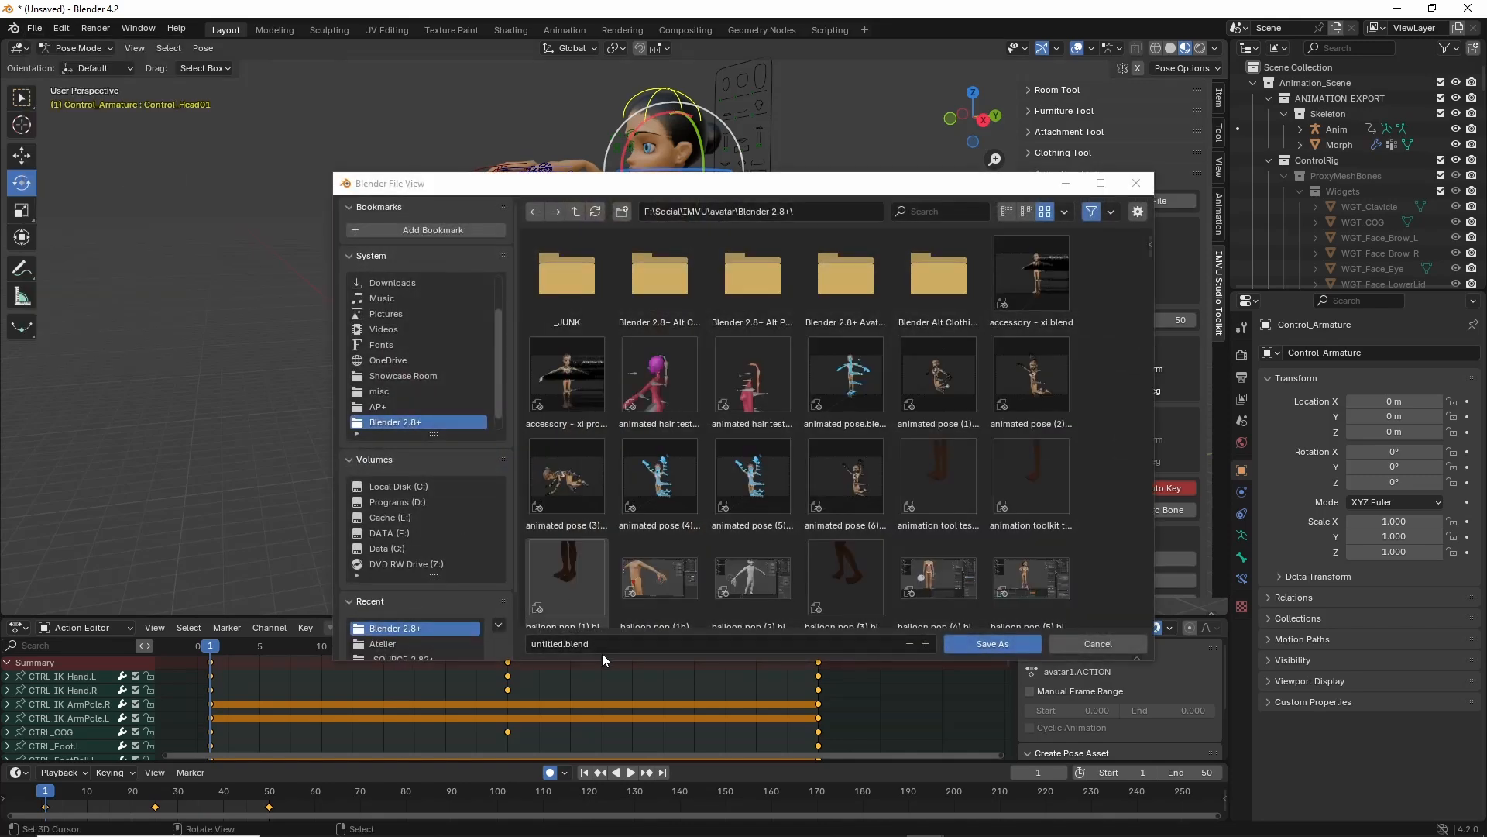
pyautogui.click(607, 644)
pyautogui.write('too')
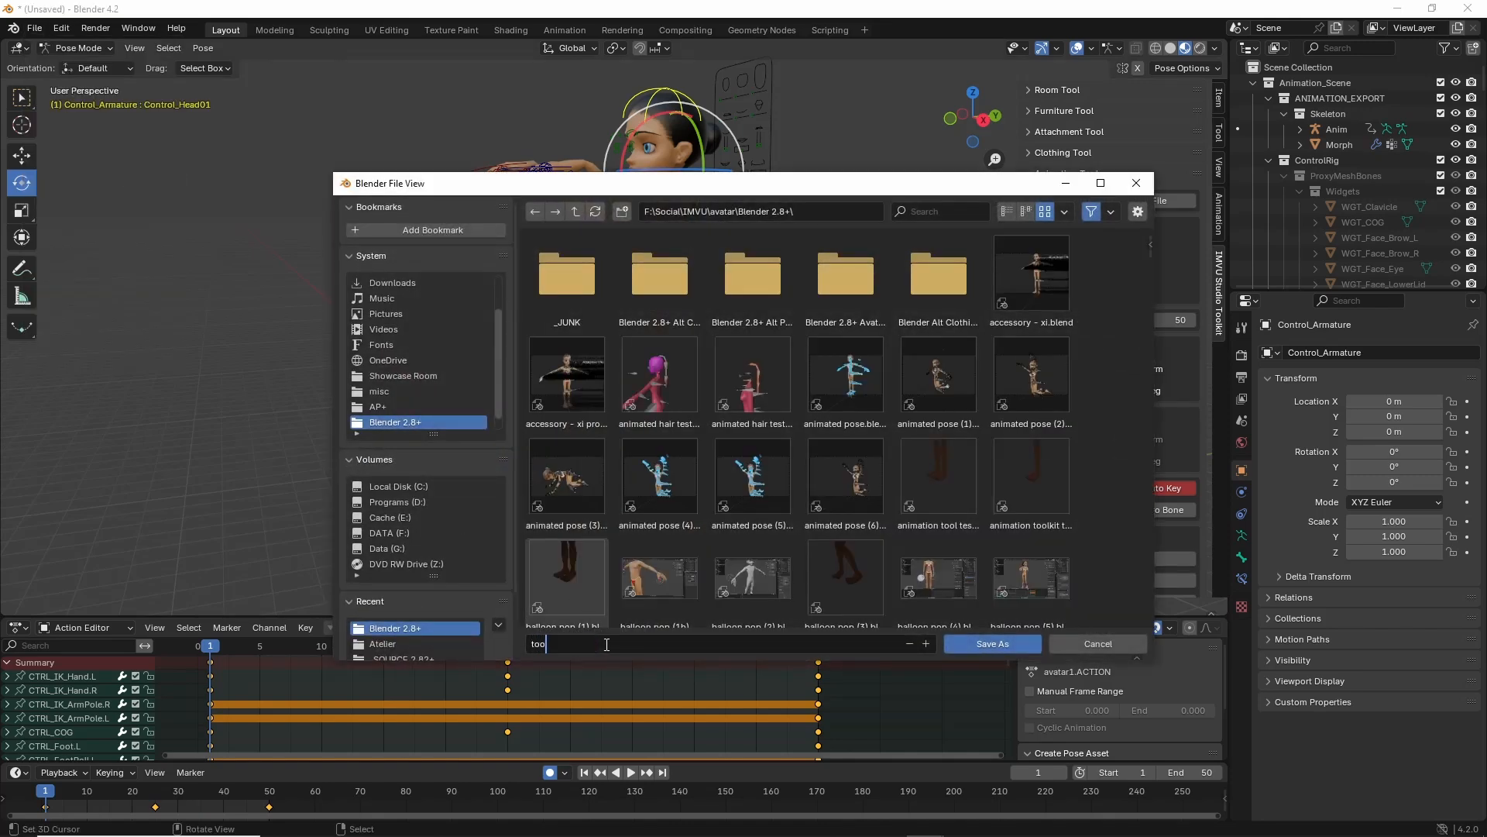
pyautogui.write('lkit couples animated furniture (1)')
pyautogui.press('Return')
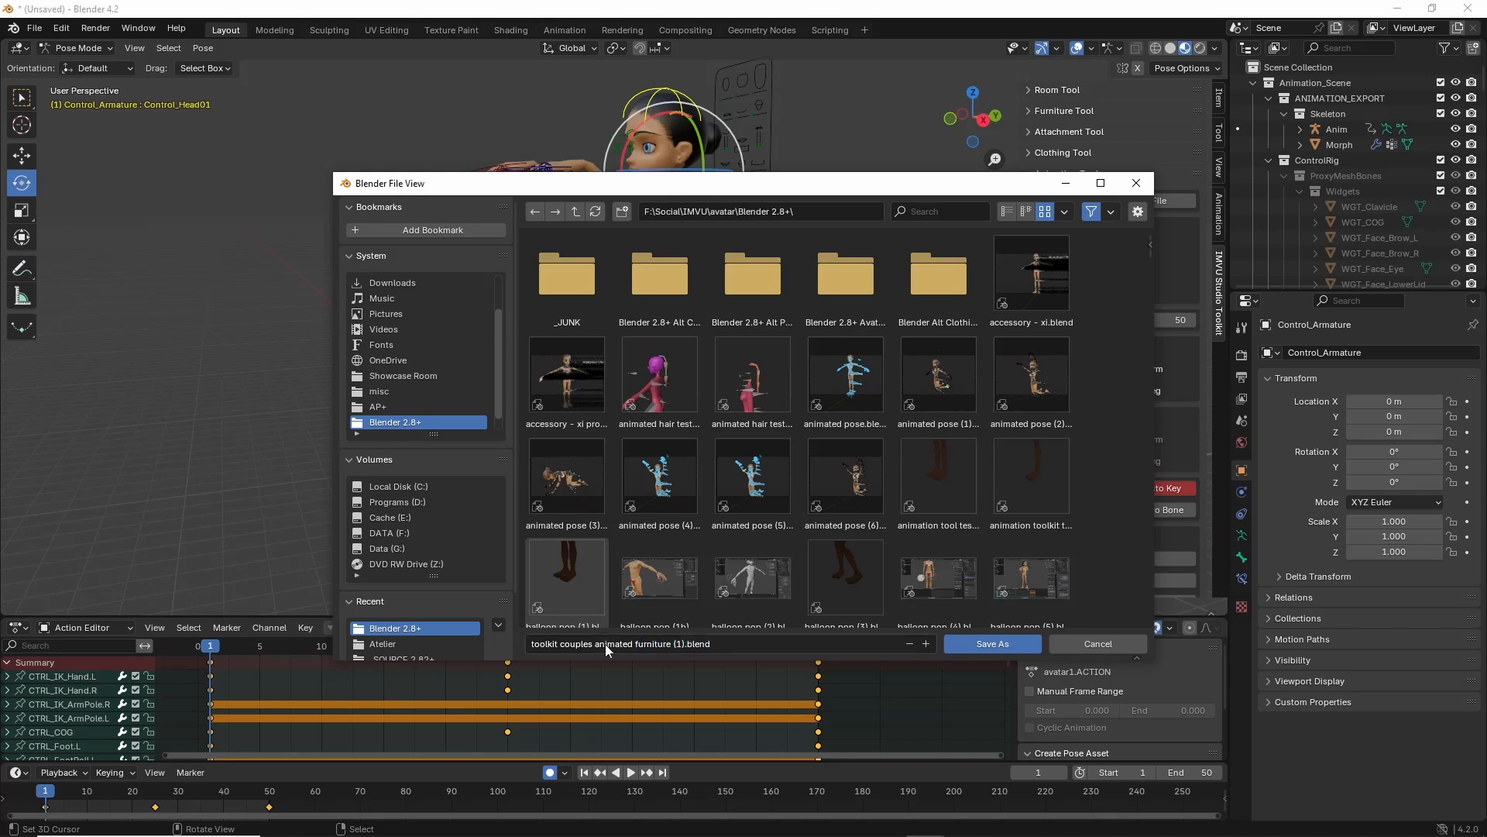
pyautogui.click(995, 642)
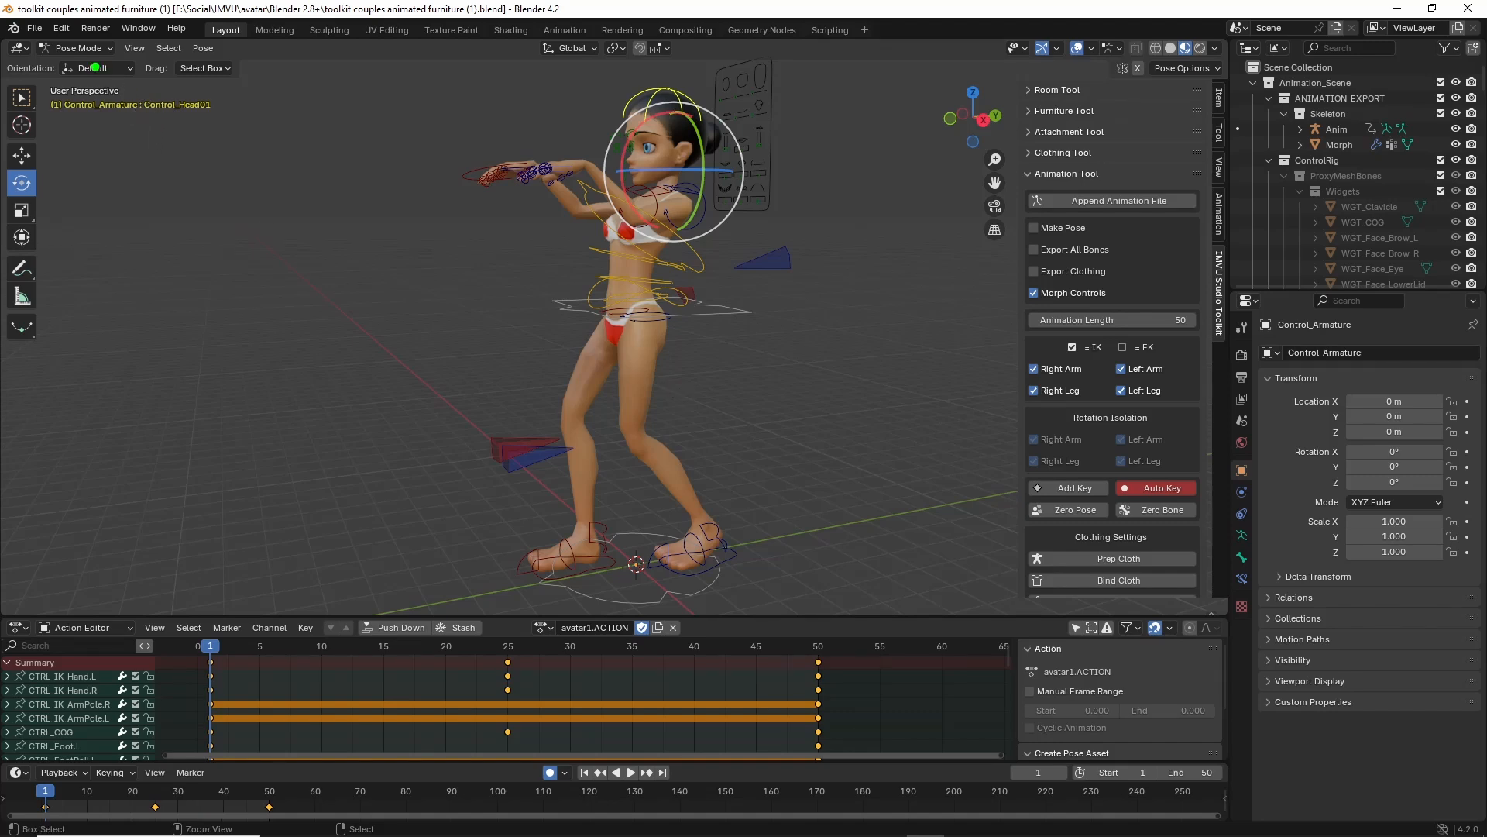
# Switch from Pose Mode to Object Mode and select every visible object in the scene.
pyautogui.click(77, 47)
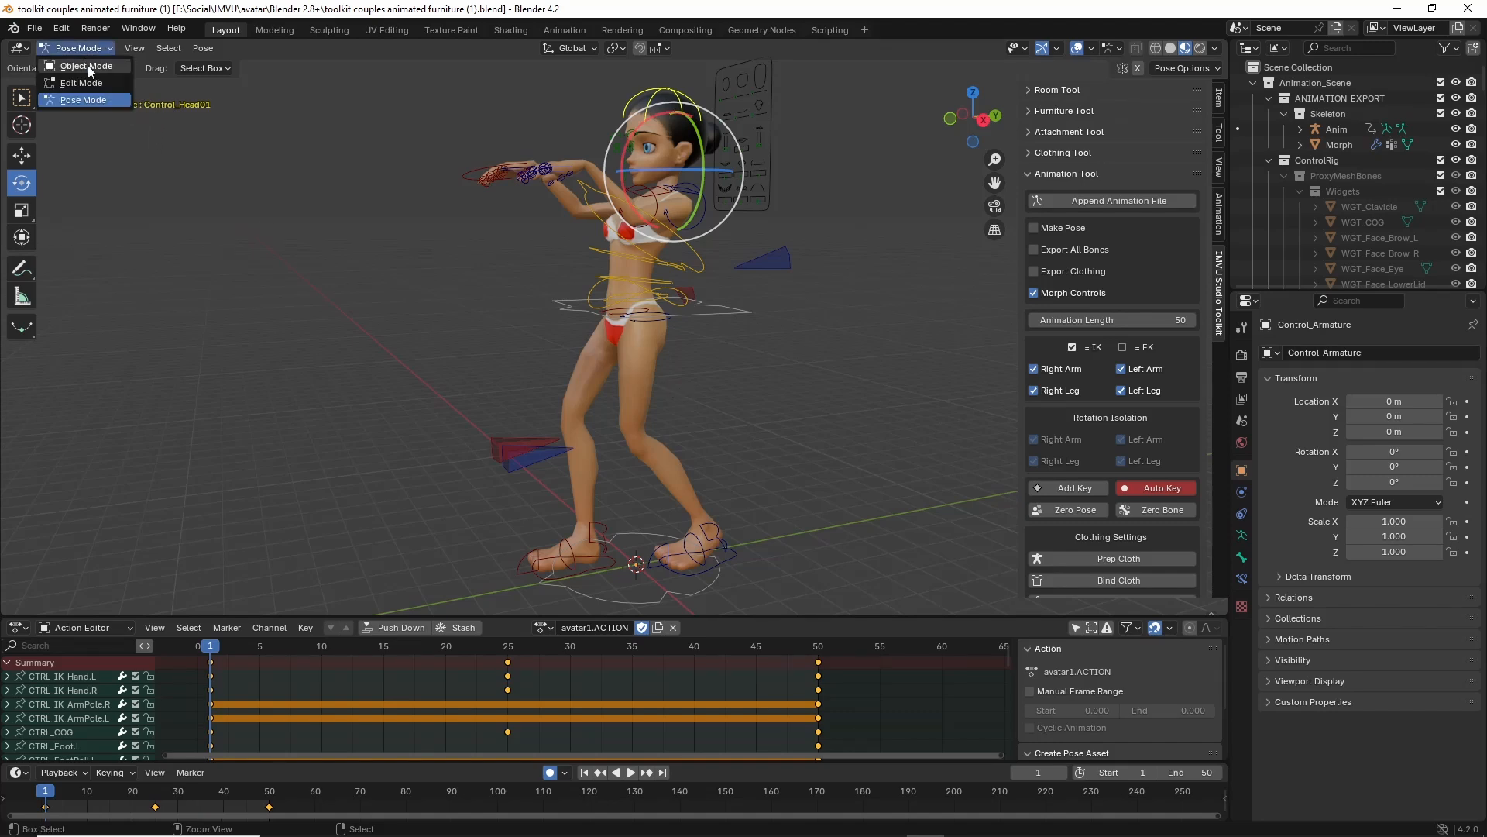
pyautogui.click(87, 66)
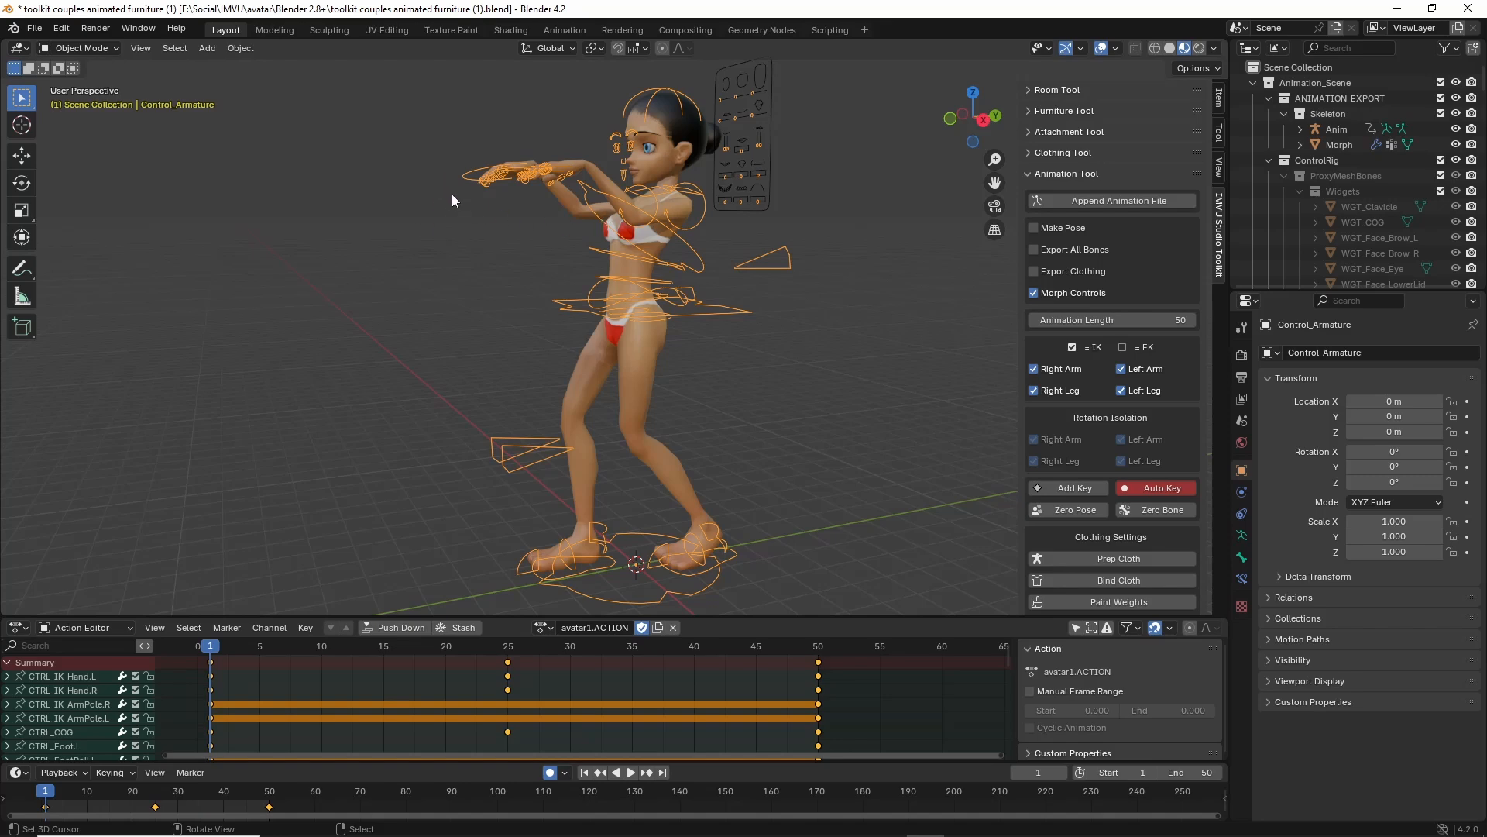
pyautogui.scroll(-1, 454, 197)
pyautogui.moveTo(379, 77); pyautogui.dragTo(871, 584)
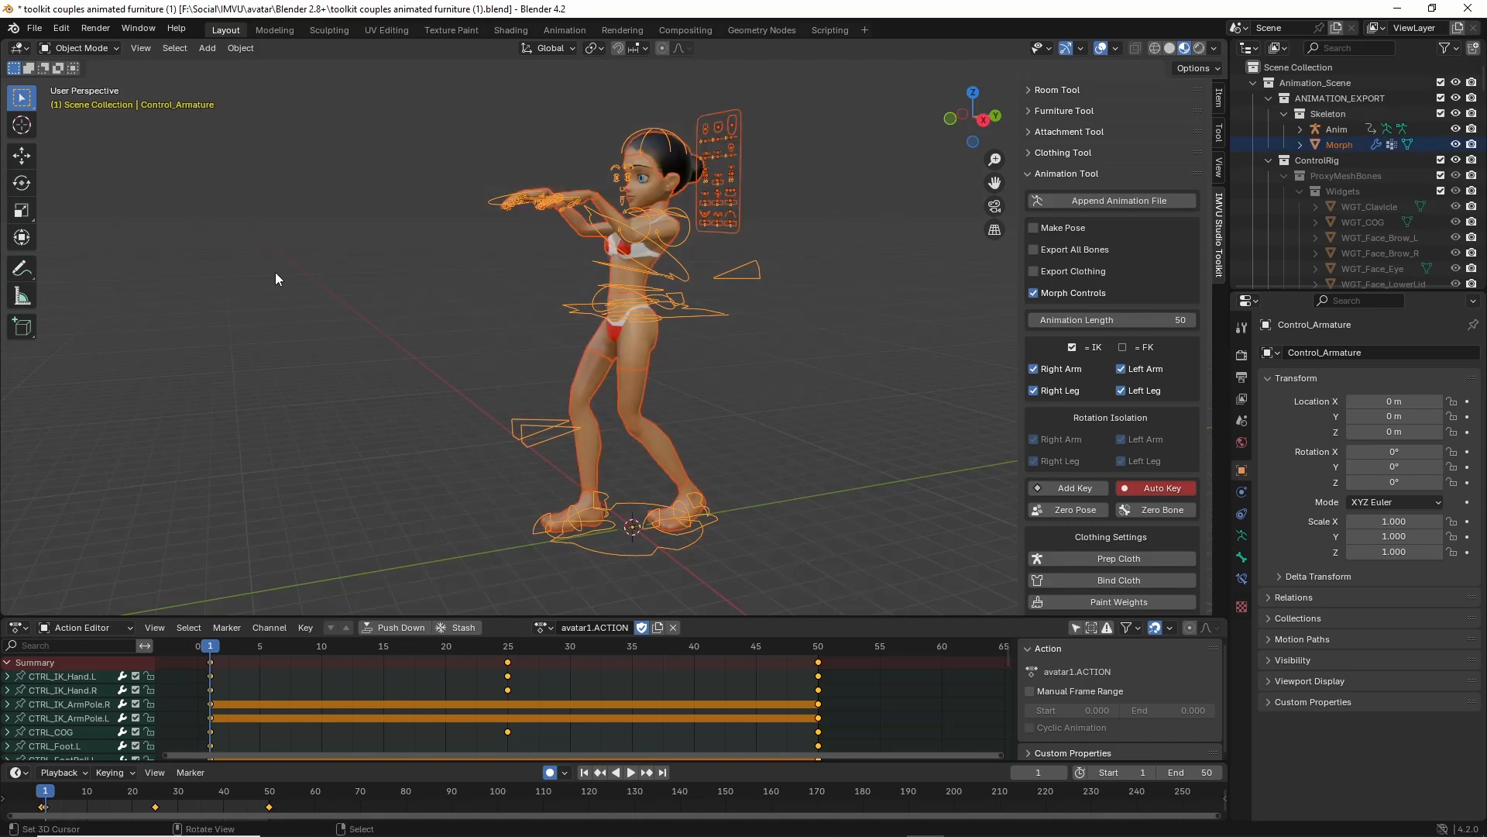
pyautogui.click(433, 329)
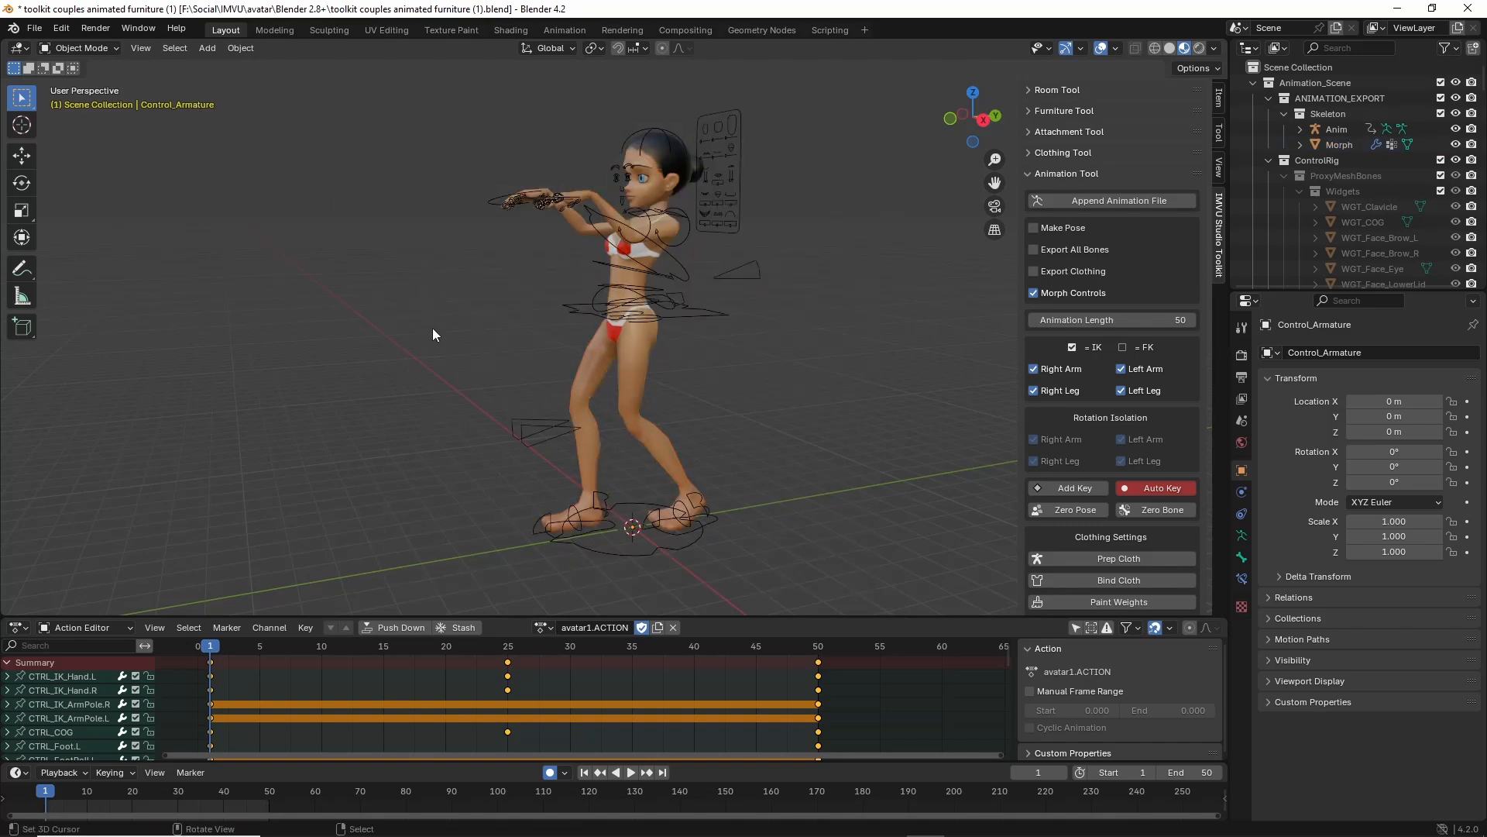
pyautogui.click(171, 48)
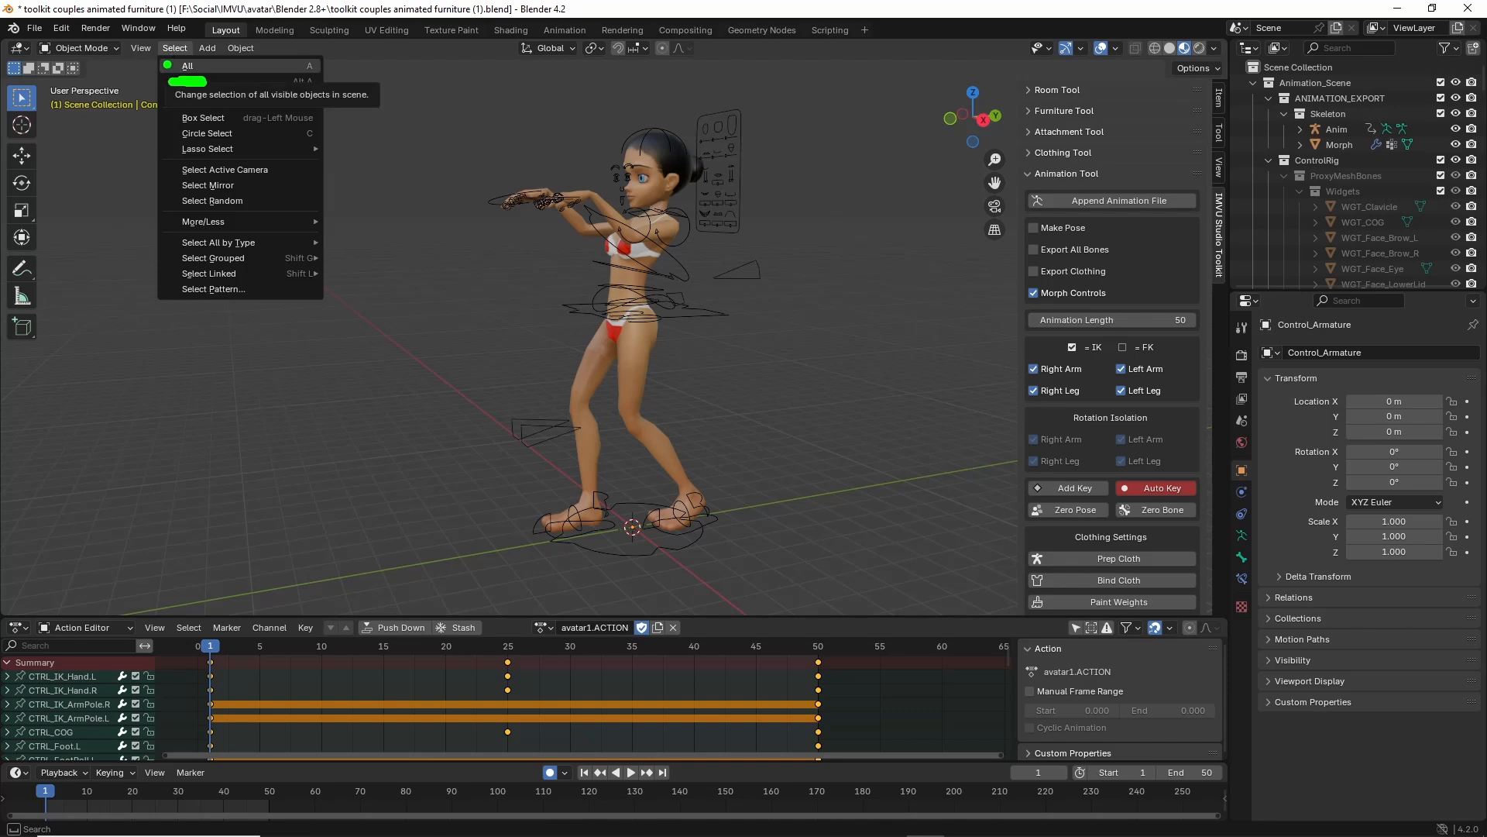
pyautogui.click(188, 69)
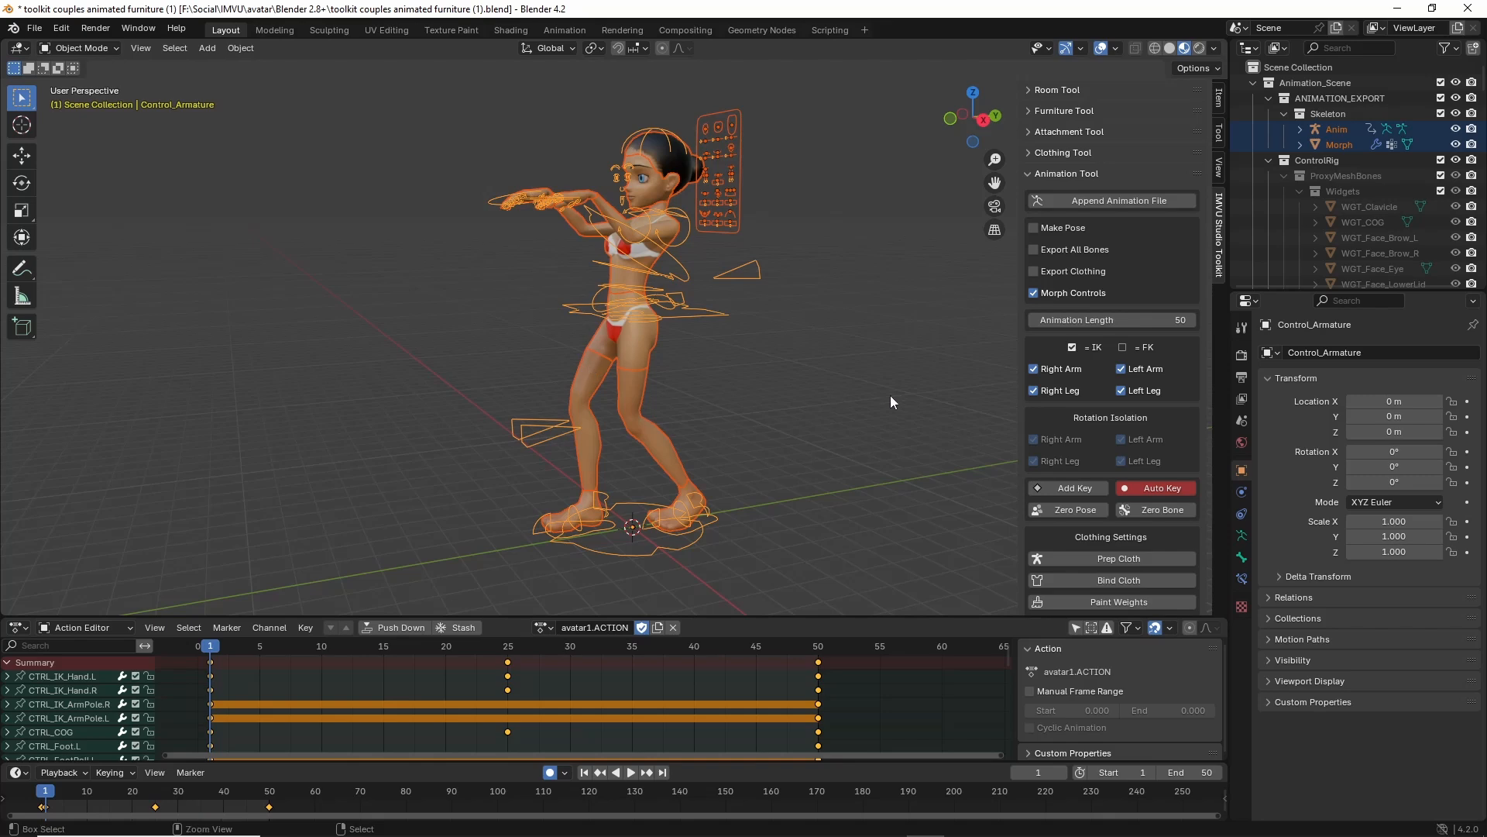
pyautogui.moveTo(1337, 110)
pyautogui.mouseDown()
pyautogui.moveTo(1396, 137)
pyautogui.moveTo(1332, 108)
pyautogui.moveTo(1432, 130)
pyautogui.moveTo(1431, 145)
pyautogui.mouseUp()
pyautogui.moveTo(674, 112)
pyautogui.mouseDown()
pyautogui.moveTo(482, 246)
pyautogui.moveTo(612, 159)
pyautogui.moveTo(613, 183)
pyautogui.mouseUp()
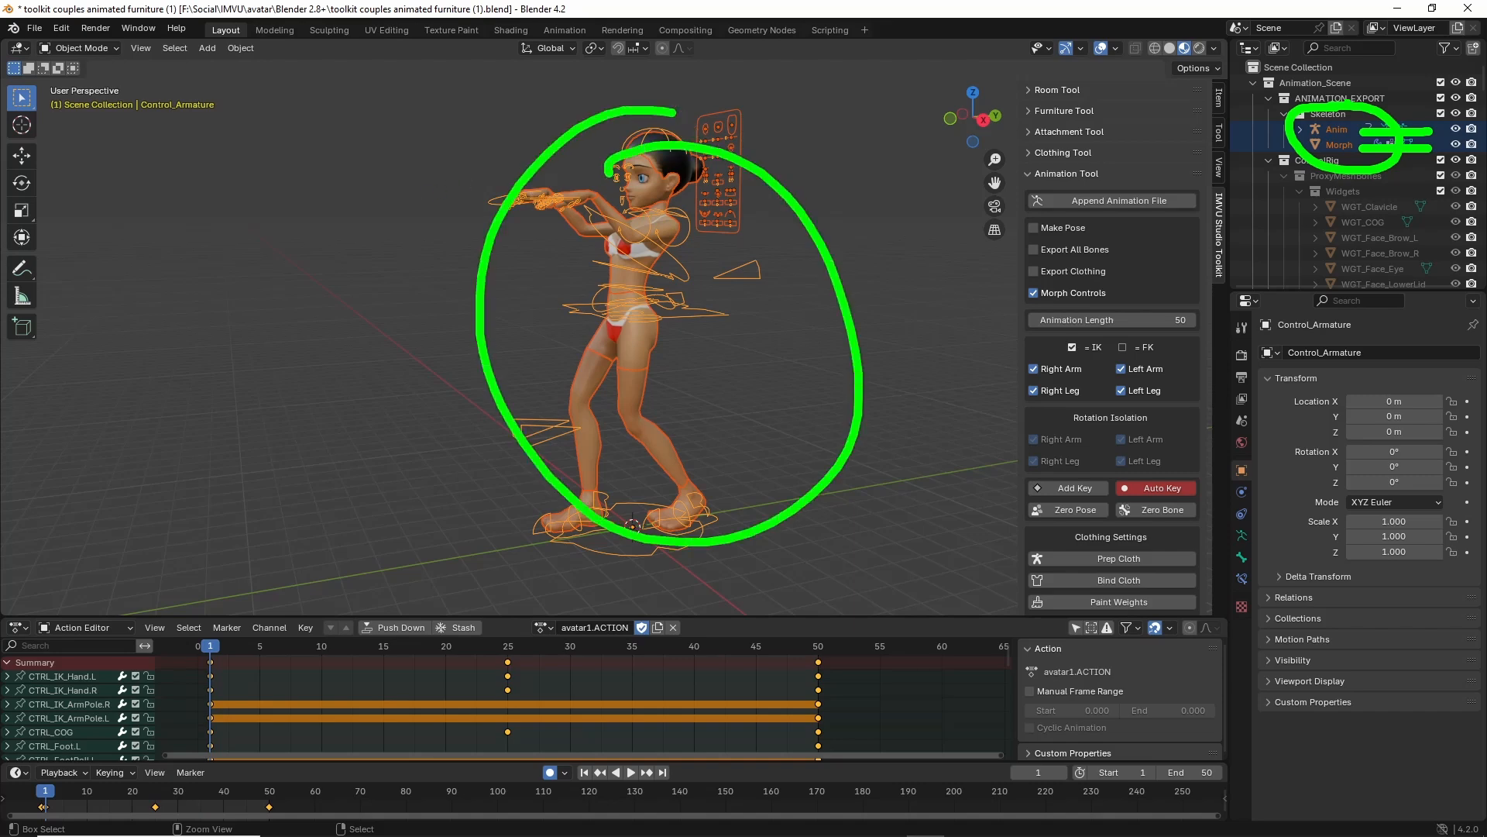
pyautogui.press('Escape')
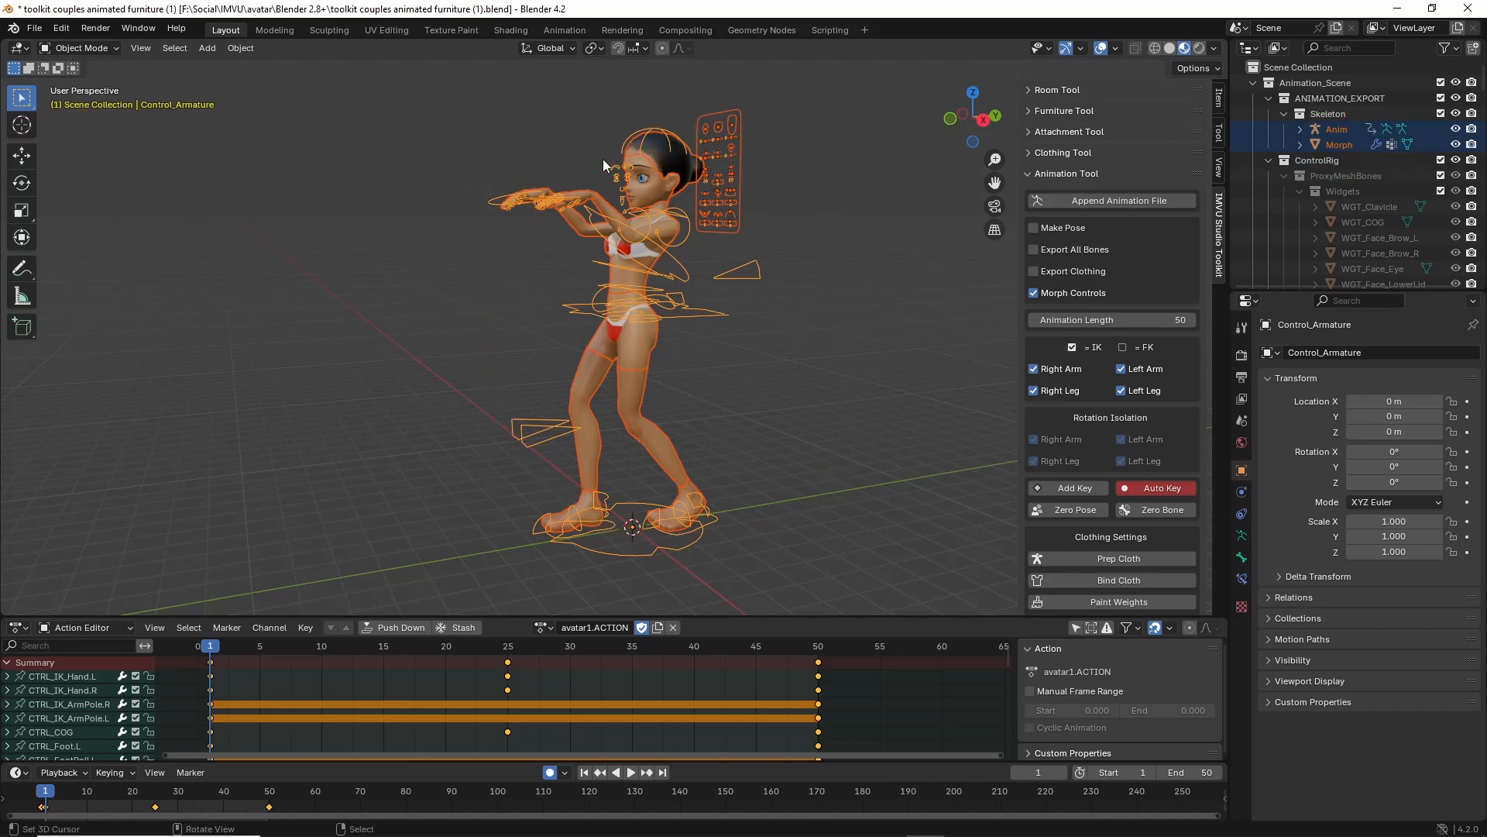
# Clear the selection and try to select the whole avatar and its rig with a box selection.
pyautogui.click(487, 253)
pyautogui.moveTo(435, 101); pyautogui.dragTo(857, 573)
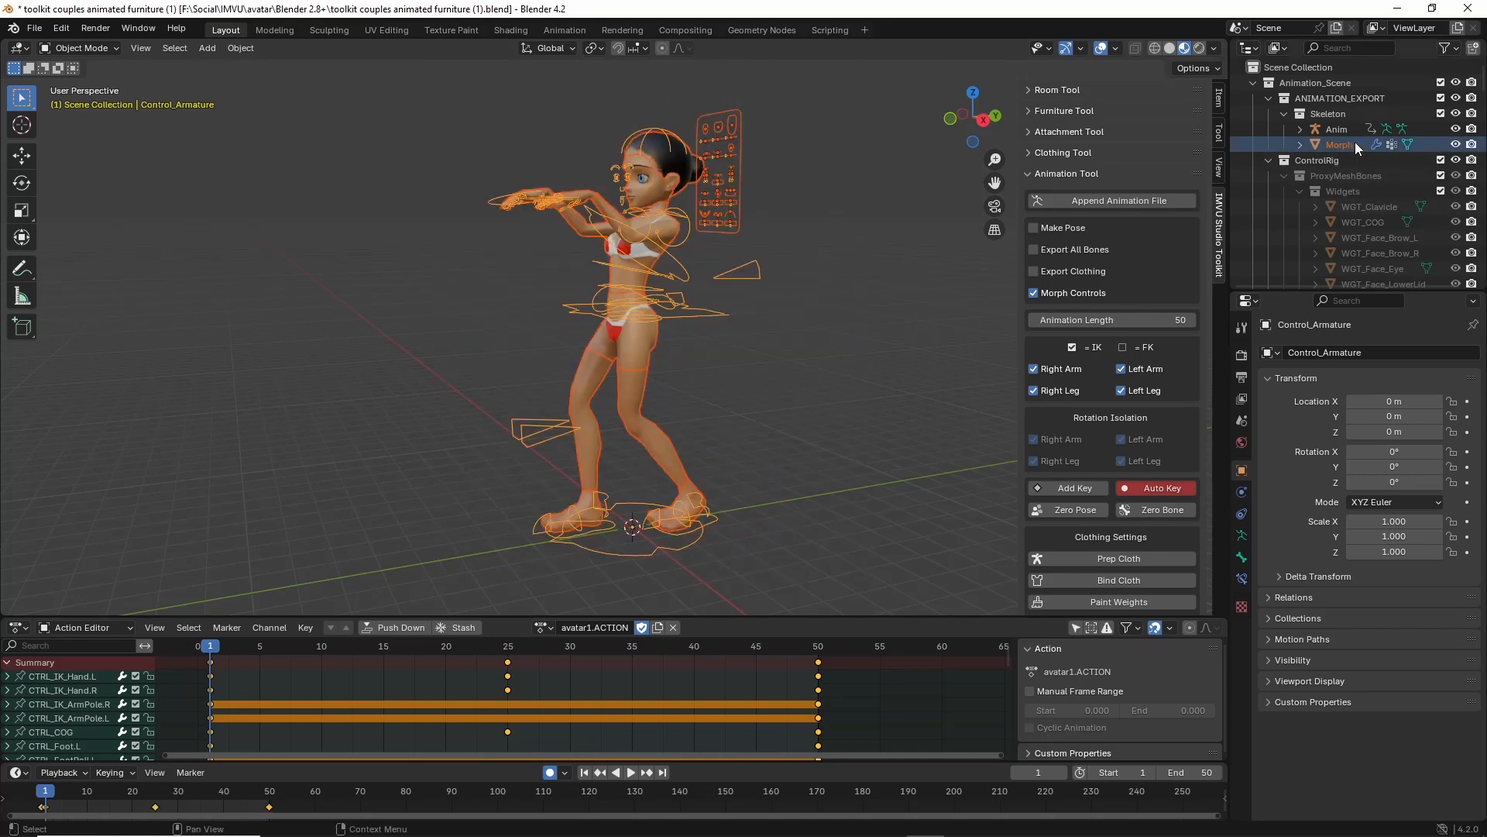
pyautogui.moveTo(1410, 129); pyautogui.dragTo(1365, 129)
pyautogui.press('Escape')
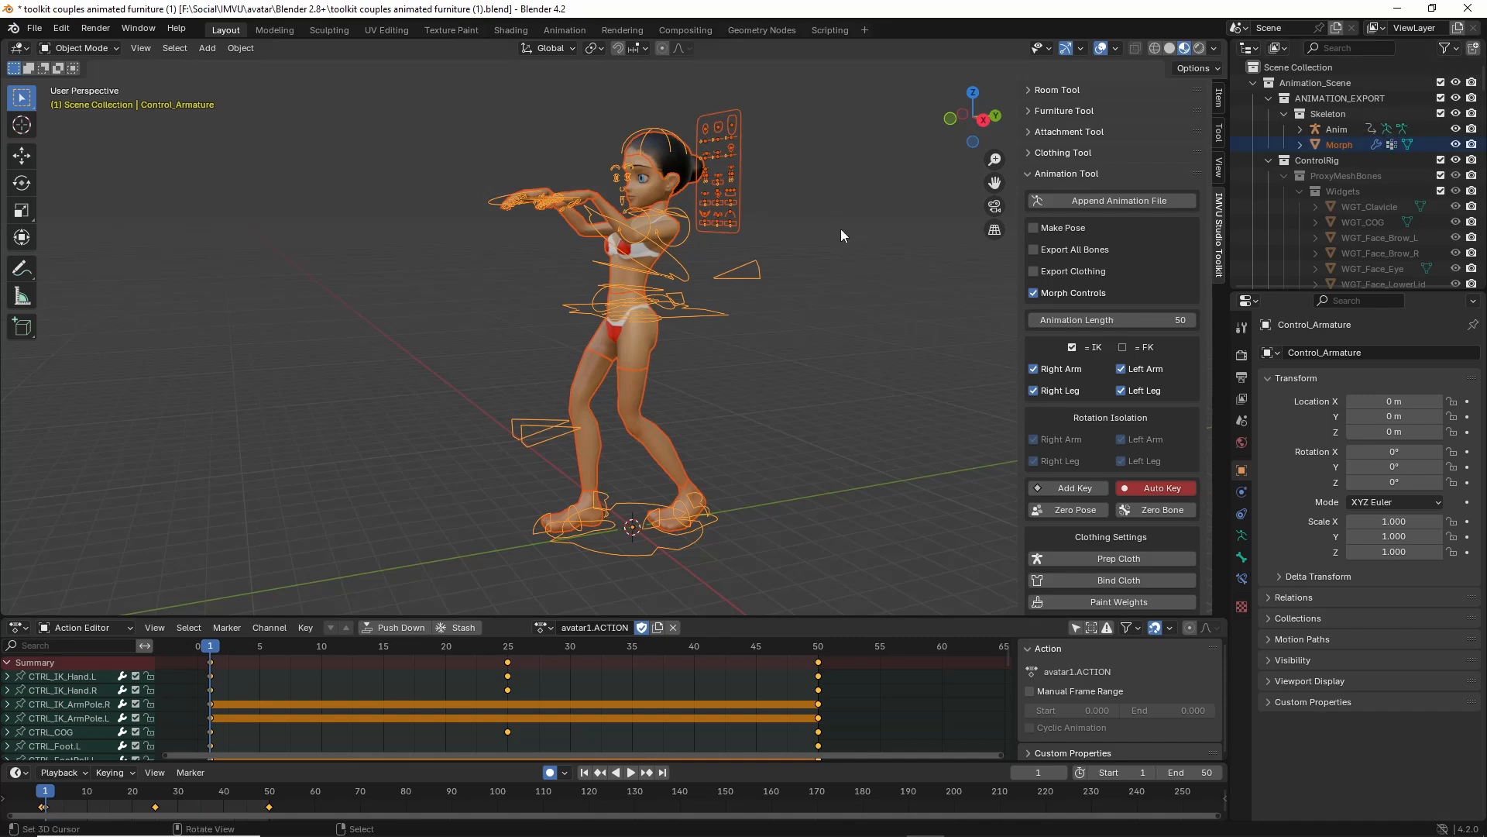
# Select all objects again so that the Anim skeleton is included along with the Morph mesh and controls.
pyautogui.click(175, 48)
pyautogui.click(190, 69)
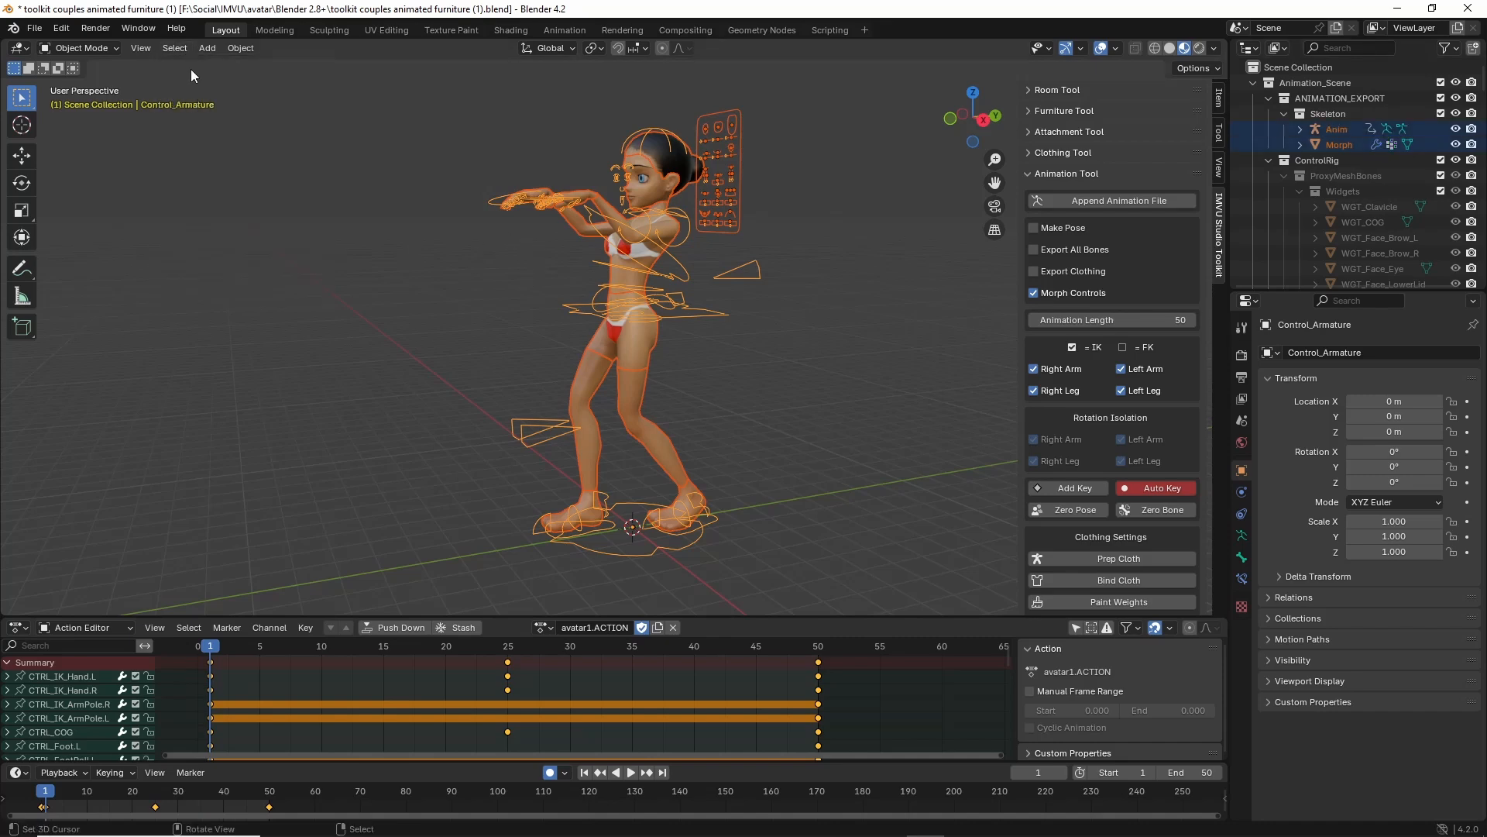
pyautogui.moveTo(1359, 133)
pyautogui.mouseDown()
pyautogui.moveTo(1391, 130)
pyautogui.moveTo(1392, 148)
pyautogui.mouseUp()
pyautogui.press('Escape')
pyautogui.click(241, 48)
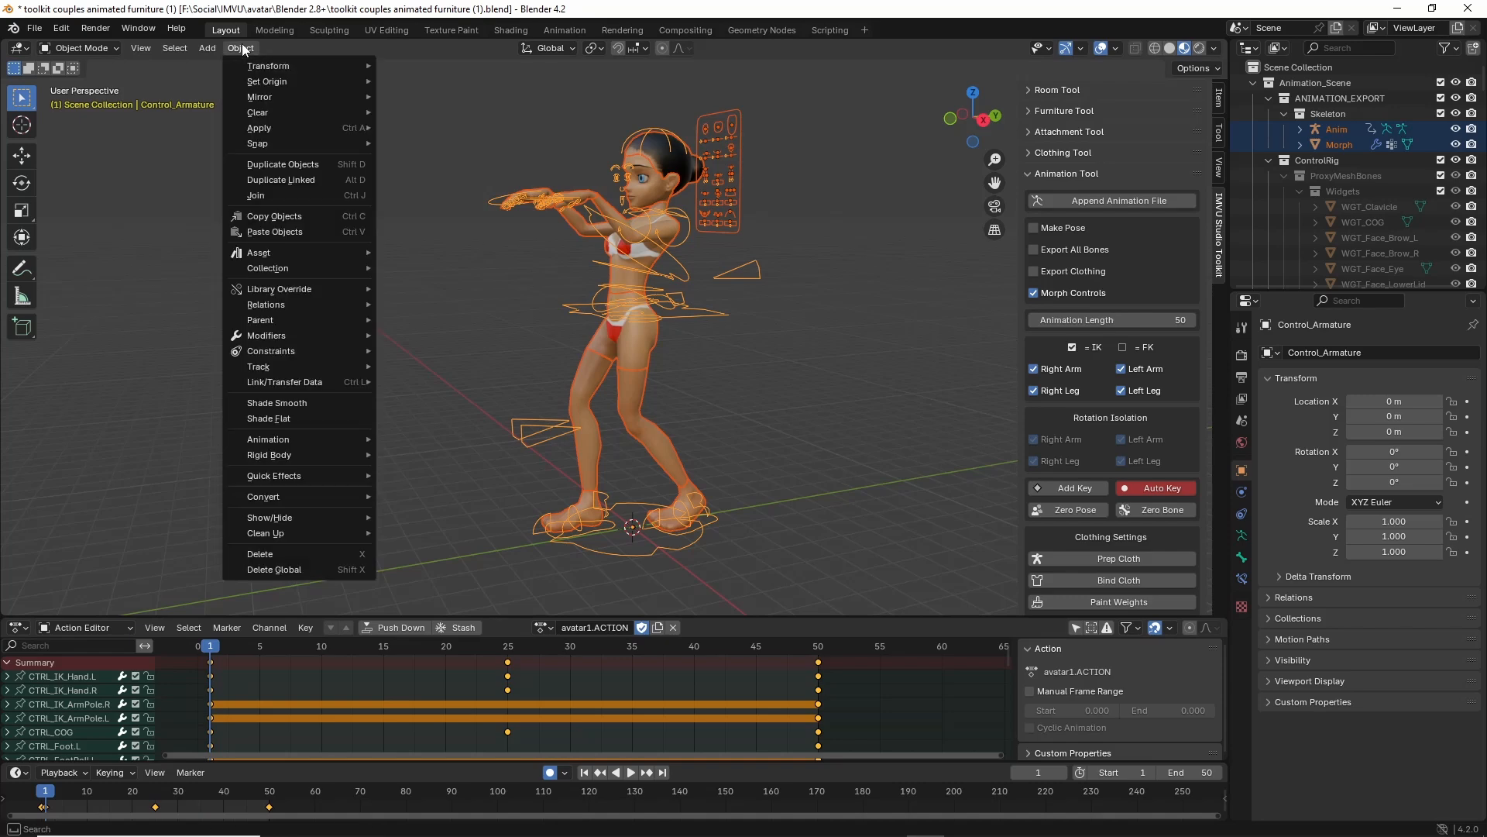
pyautogui.moveTo(259, 172); pyautogui.dragTo(318, 175)
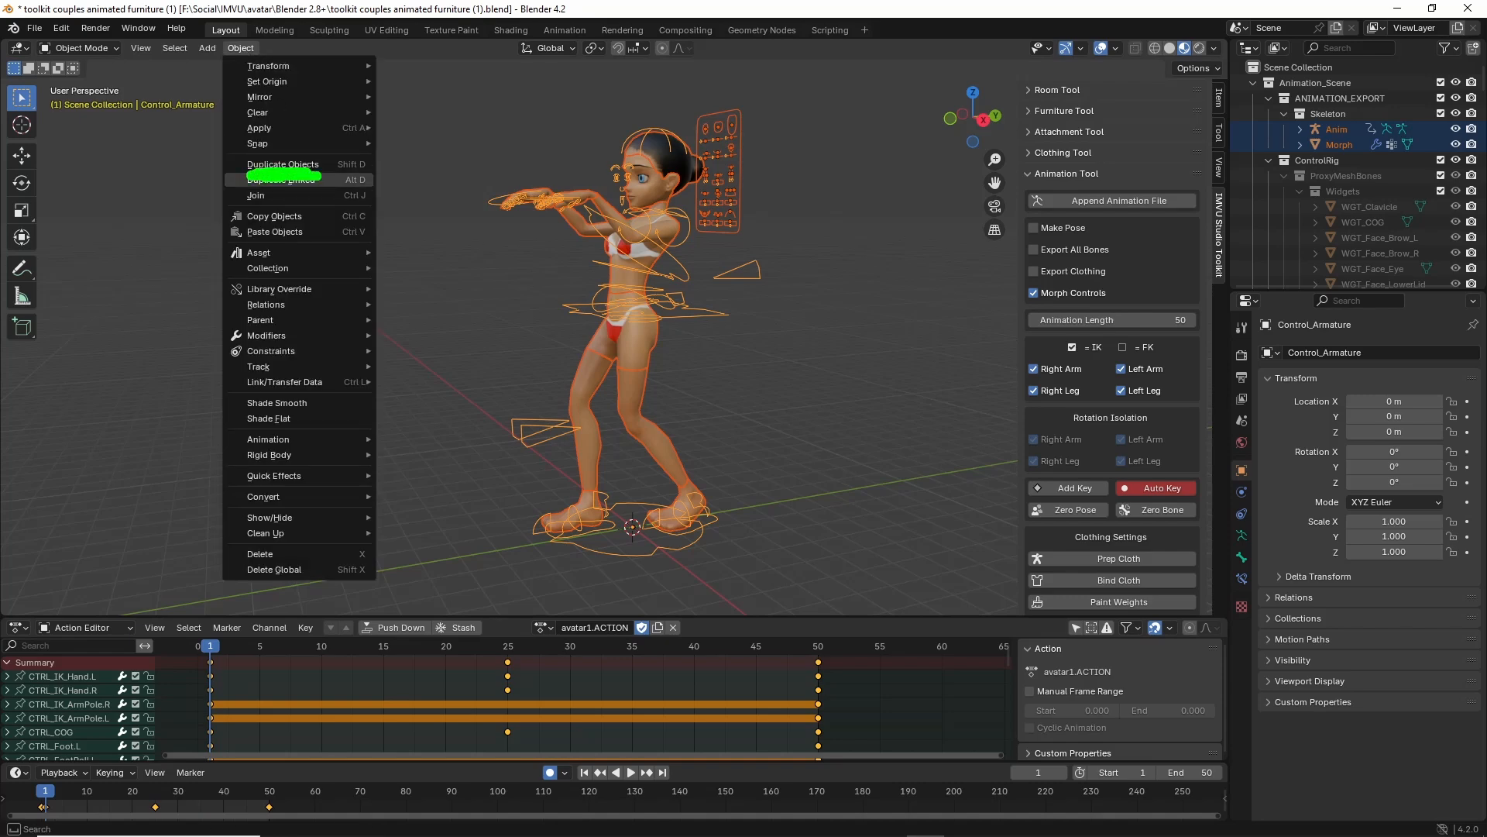
pyautogui.moveTo(238, 59); pyautogui.dragTo(229, 60)
pyautogui.moveTo(701, 136)
pyautogui.mouseDown()
pyautogui.moveTo(500, 422)
pyautogui.moveTo(612, 115)
pyautogui.mouseUp()
pyautogui.moveTo(1378, 148)
pyautogui.mouseDown()
pyautogui.moveTo(1383, 123)
pyautogui.moveTo(1416, 127)
pyautogui.moveTo(1424, 154)
pyautogui.mouseUp()
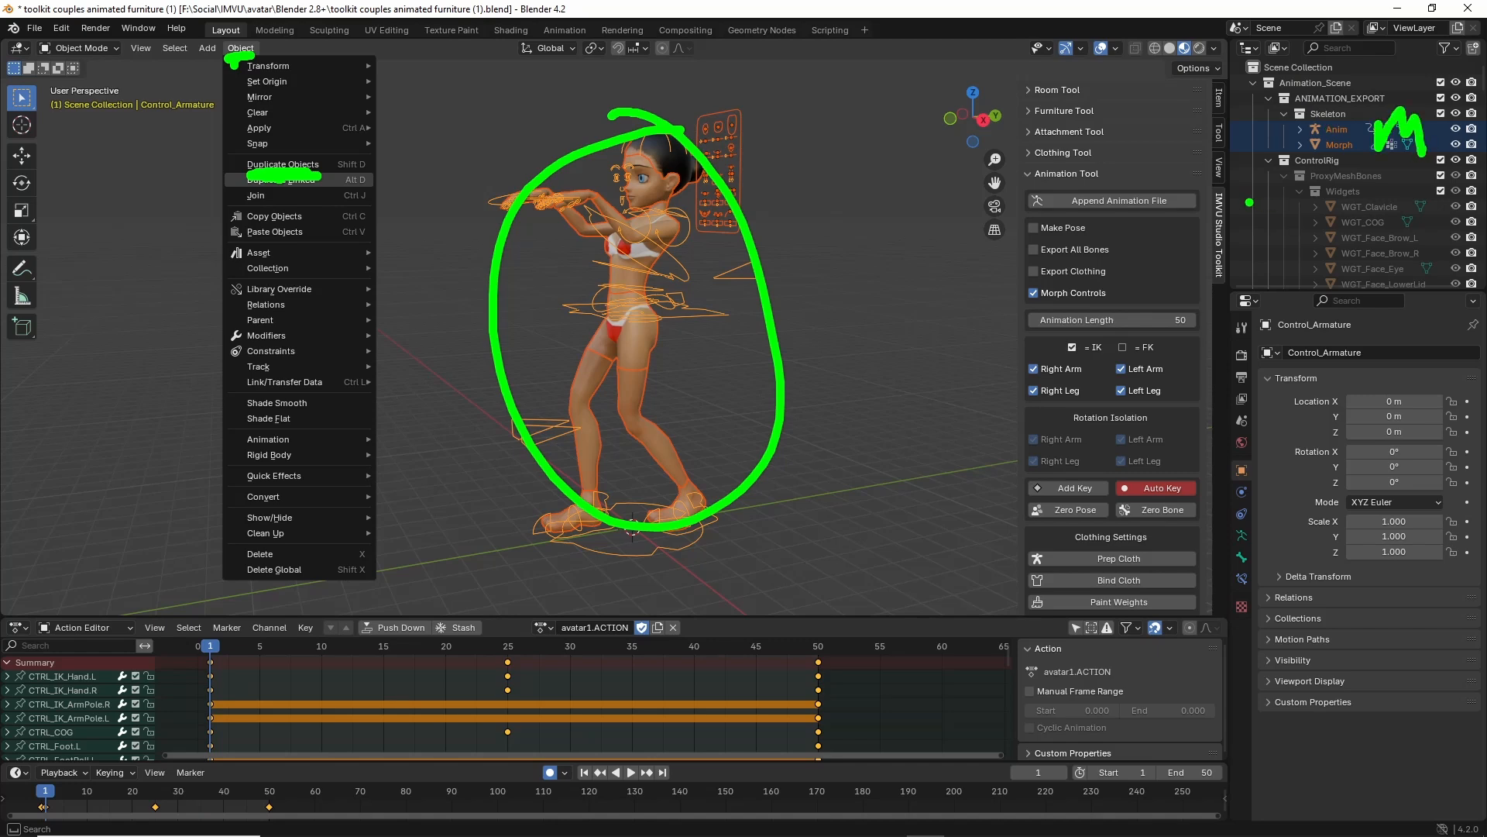
pyautogui.press('Escape')
# Duplicate all selected avatar and rig objects, leaving the copies at the originals' position.
pyautogui.click(239, 49)
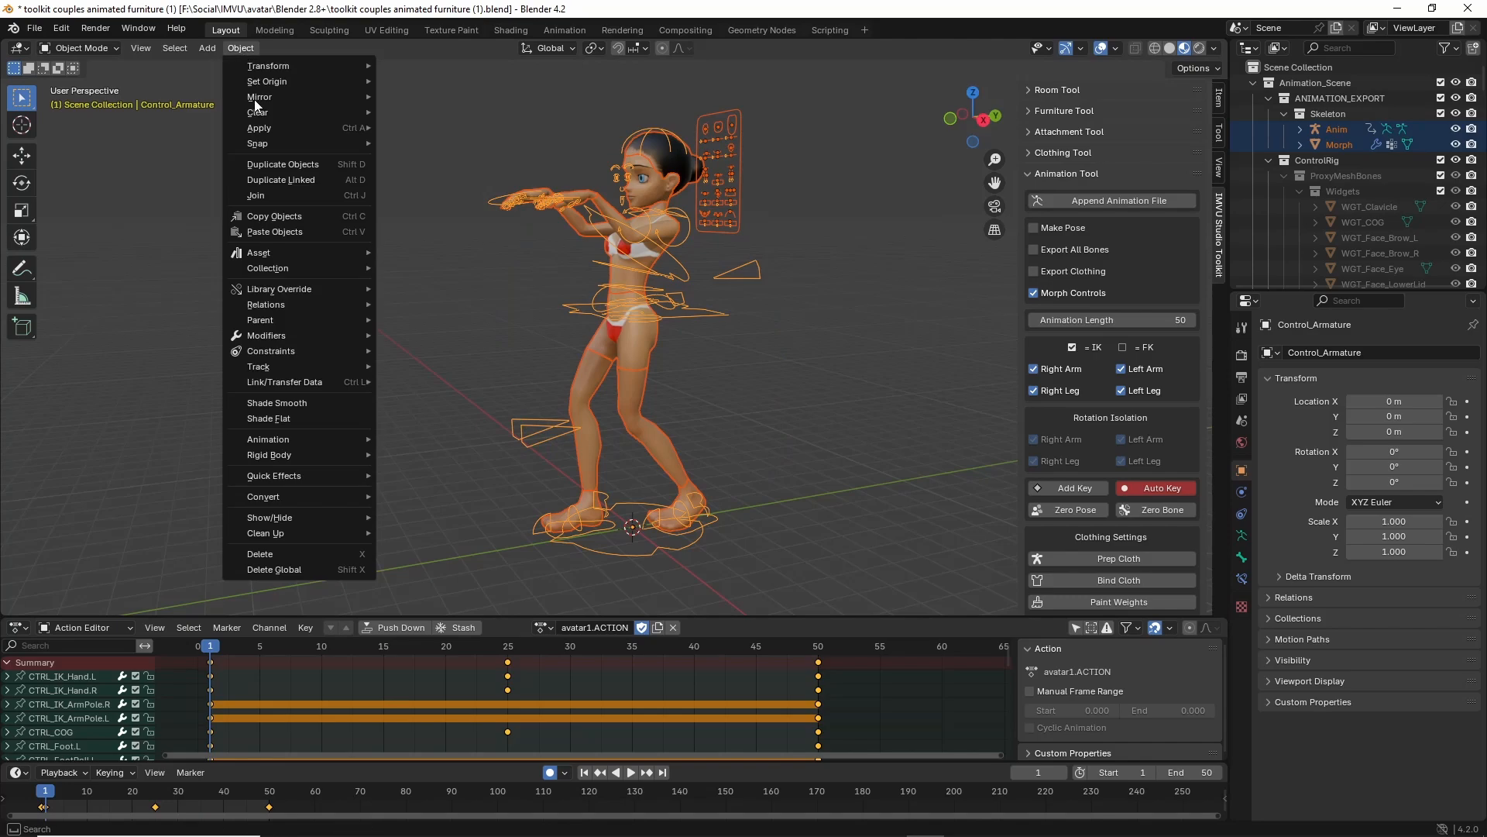
pyautogui.click(268, 162)
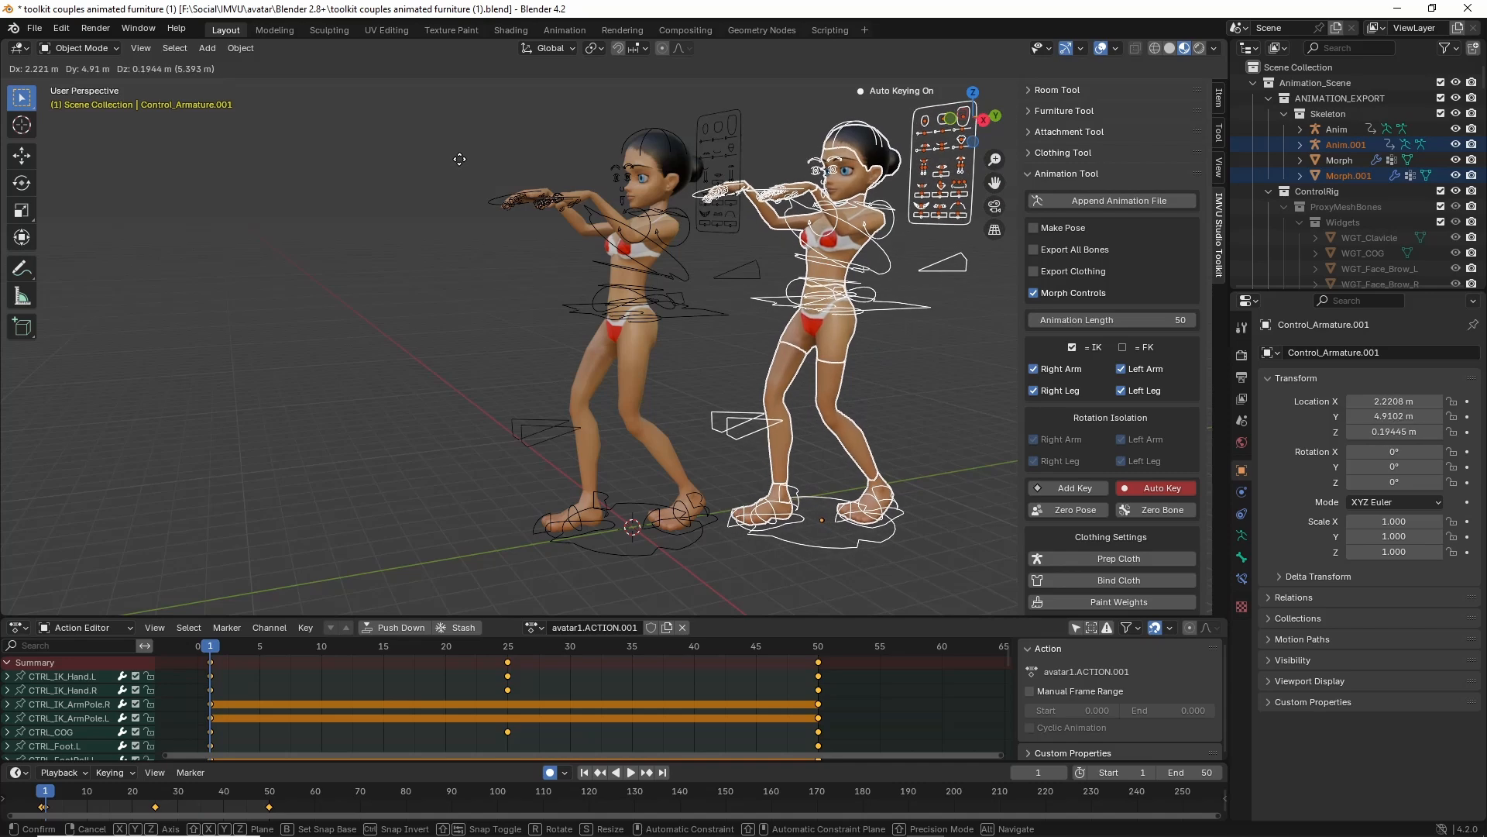
pyautogui.rightClick(459, 160)
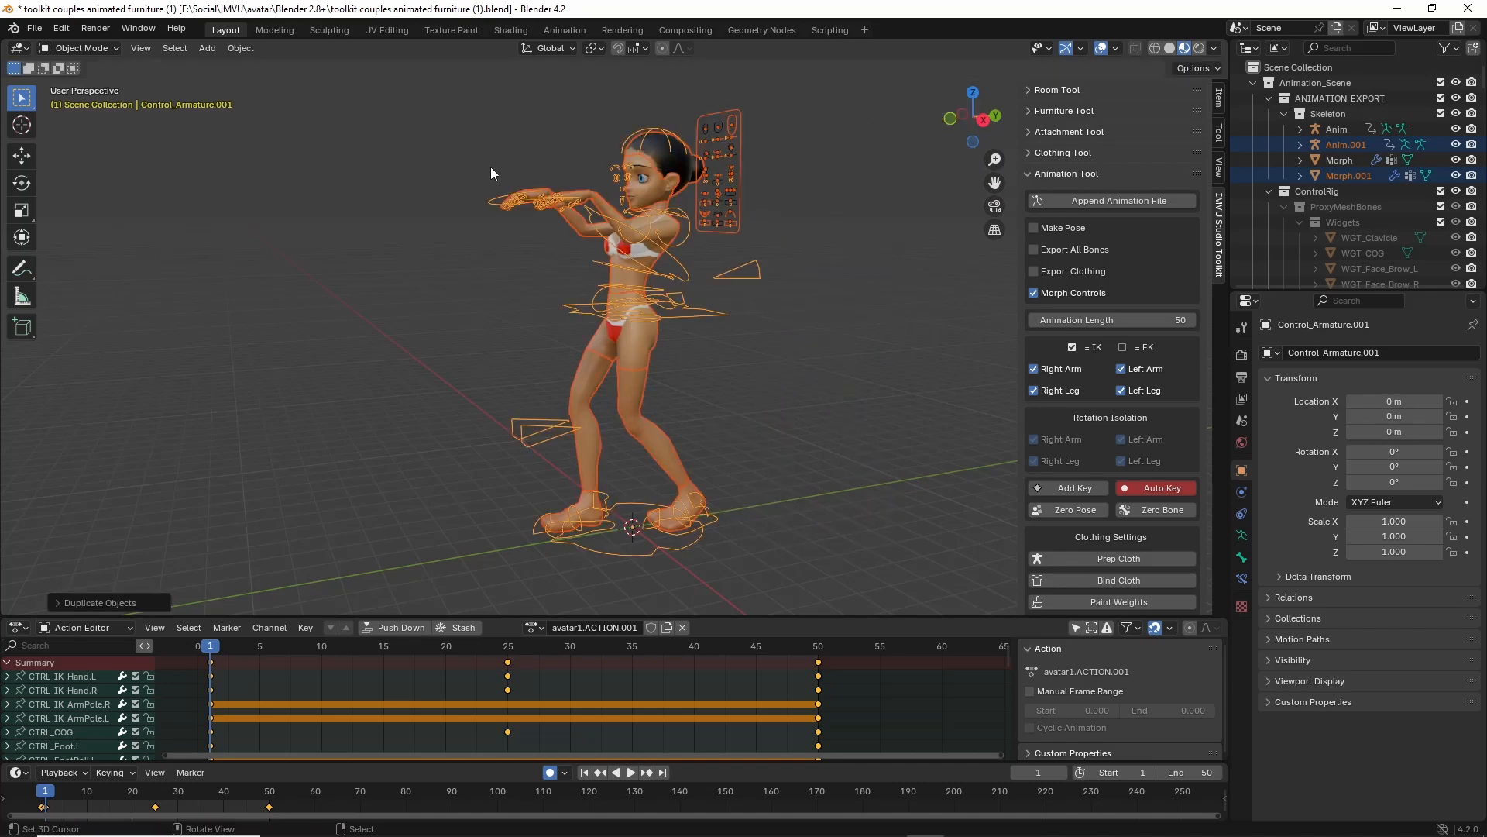
# Move the duplicated avatar and rig objects into a new collection named PROXY.
pyautogui.click(240, 48)
pyautogui.moveTo(265, 271)
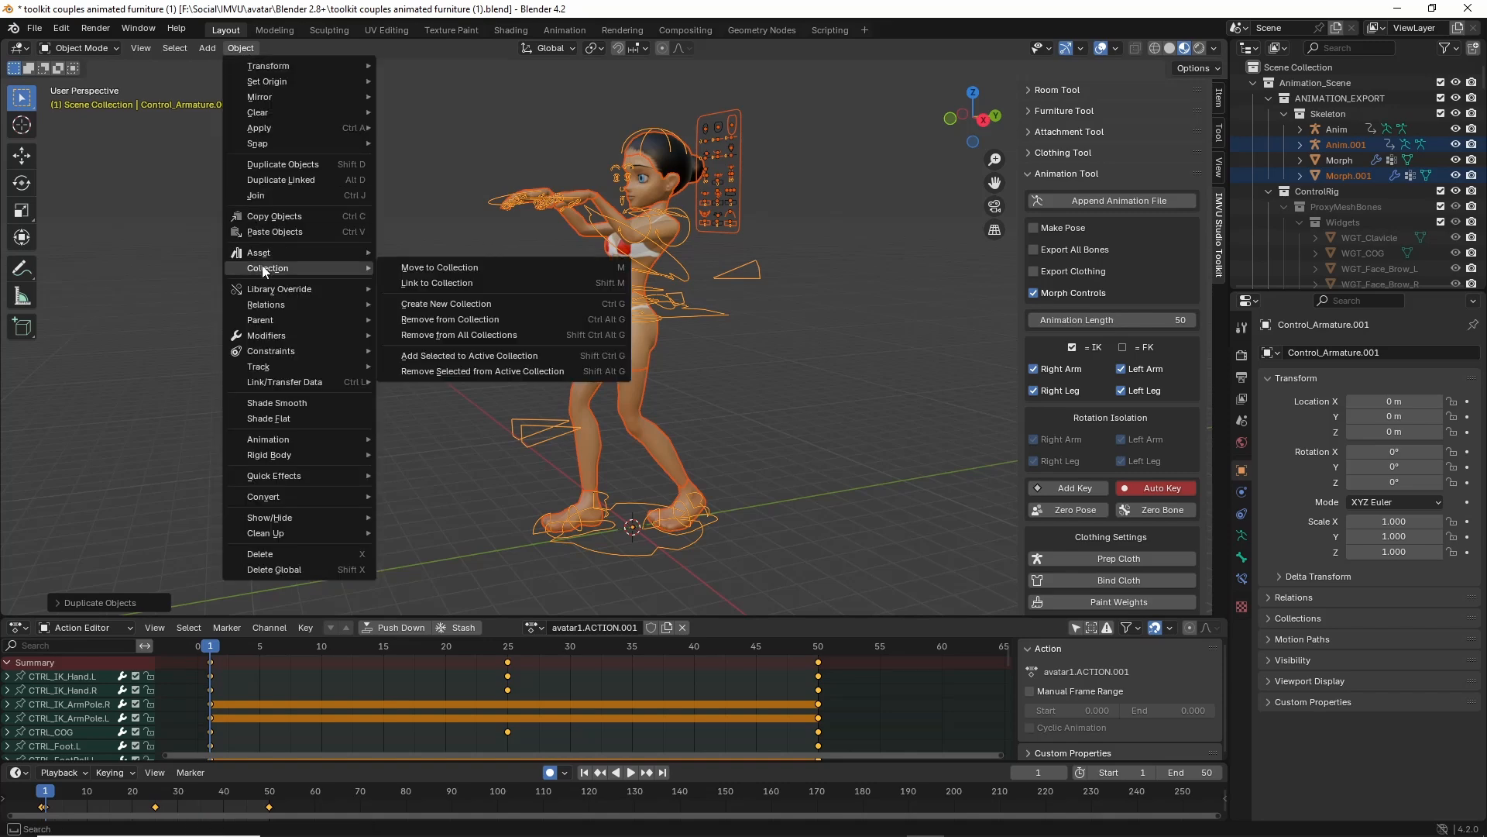
pyautogui.hotkey('ctrl', '2')
pyautogui.moveTo(250, 279); pyautogui.dragTo(287, 280)
pyautogui.moveTo(393, 283); pyautogui.dragTo(478, 283)
pyautogui.moveTo(249, 75)
pyautogui.mouseDown()
pyautogui.moveTo(238, 64)
pyautogui.moveTo(272, 51)
pyautogui.mouseUp()
pyautogui.moveTo(241, 67); pyautogui.dragTo(251, 92)
pyautogui.press('Escape')
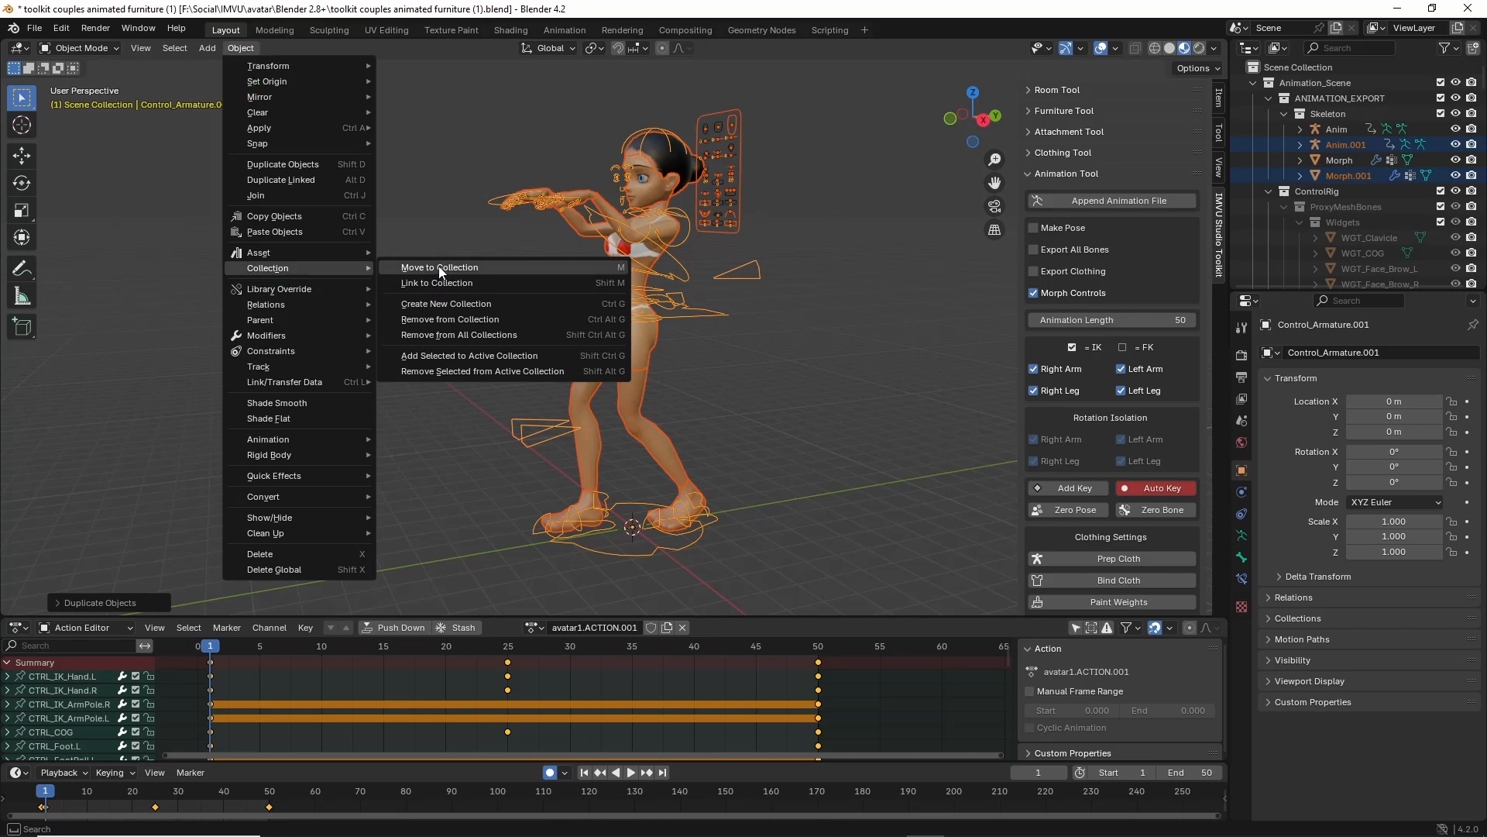
pyautogui.click(438, 268)
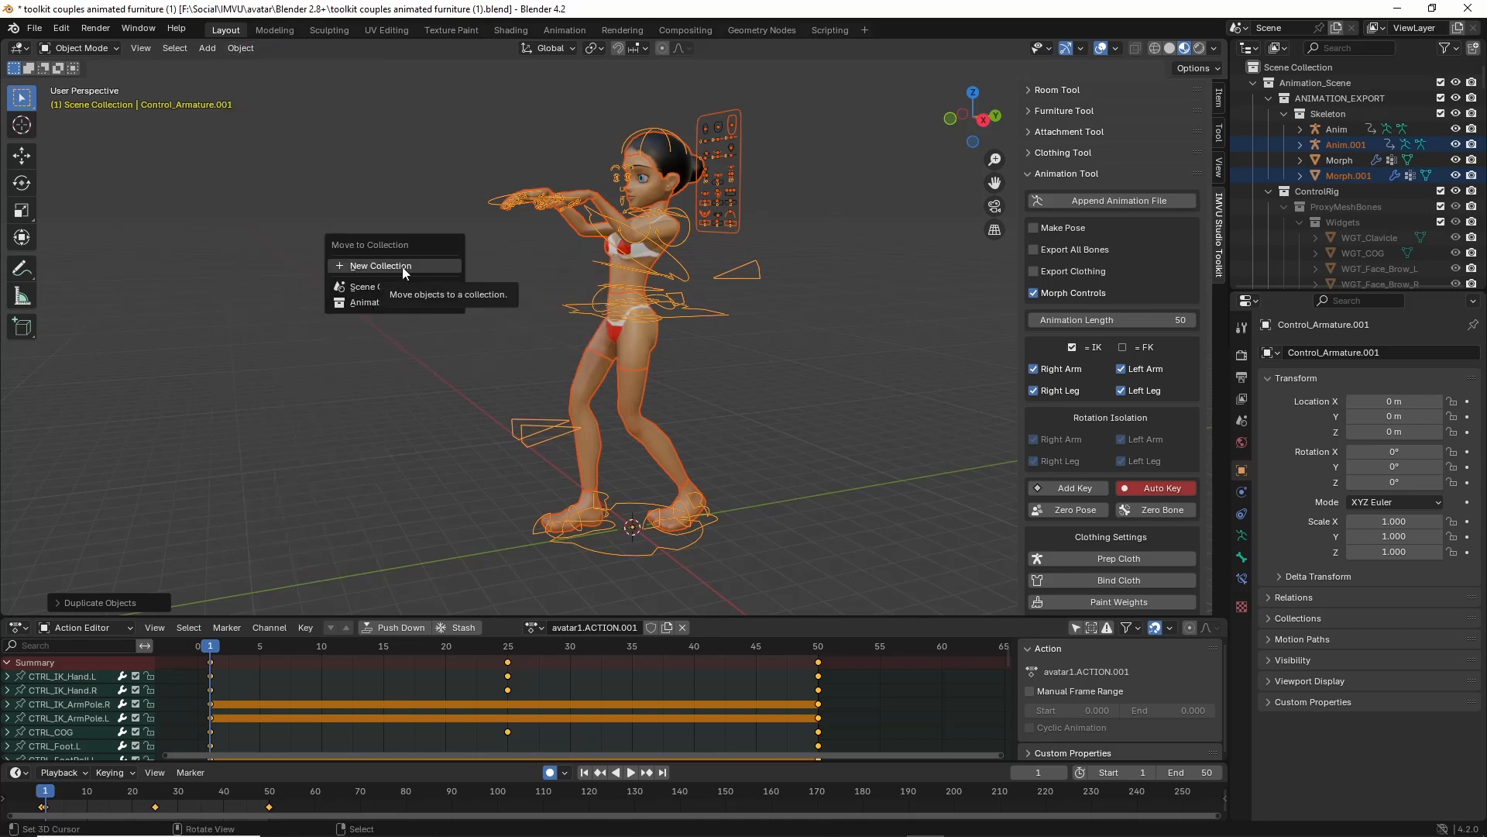
pyautogui.hotkey('ctrl', '2')
pyautogui.moveTo(336, 278); pyautogui.dragTo(406, 279)
pyautogui.click(381, 265)
pyautogui.click(443, 271)
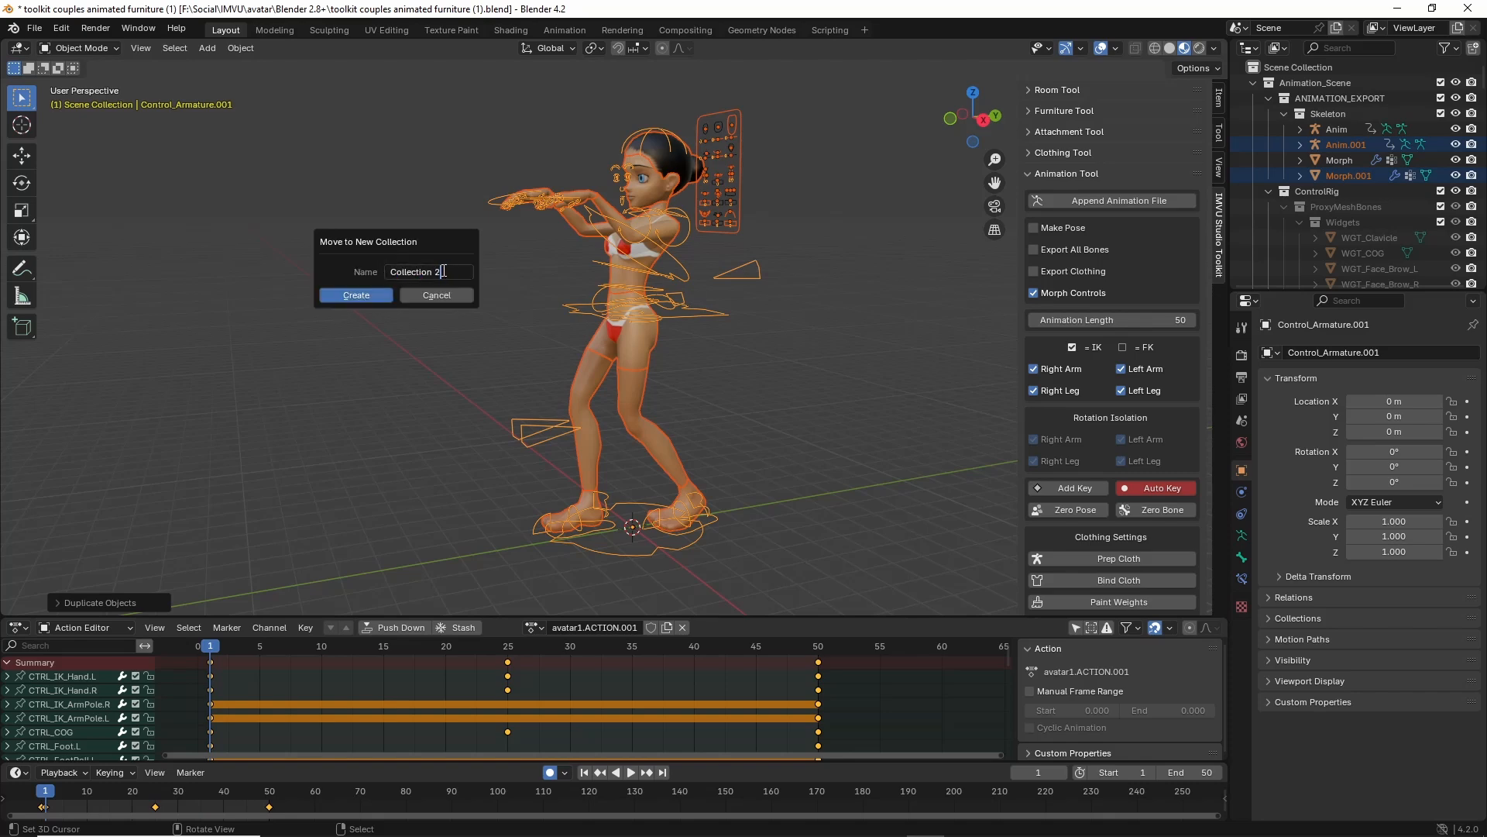
pyautogui.hotkey('ctrl', 'a')
pyautogui.write('PROXY')
pyautogui.press('Return')
pyautogui.click(355, 295)
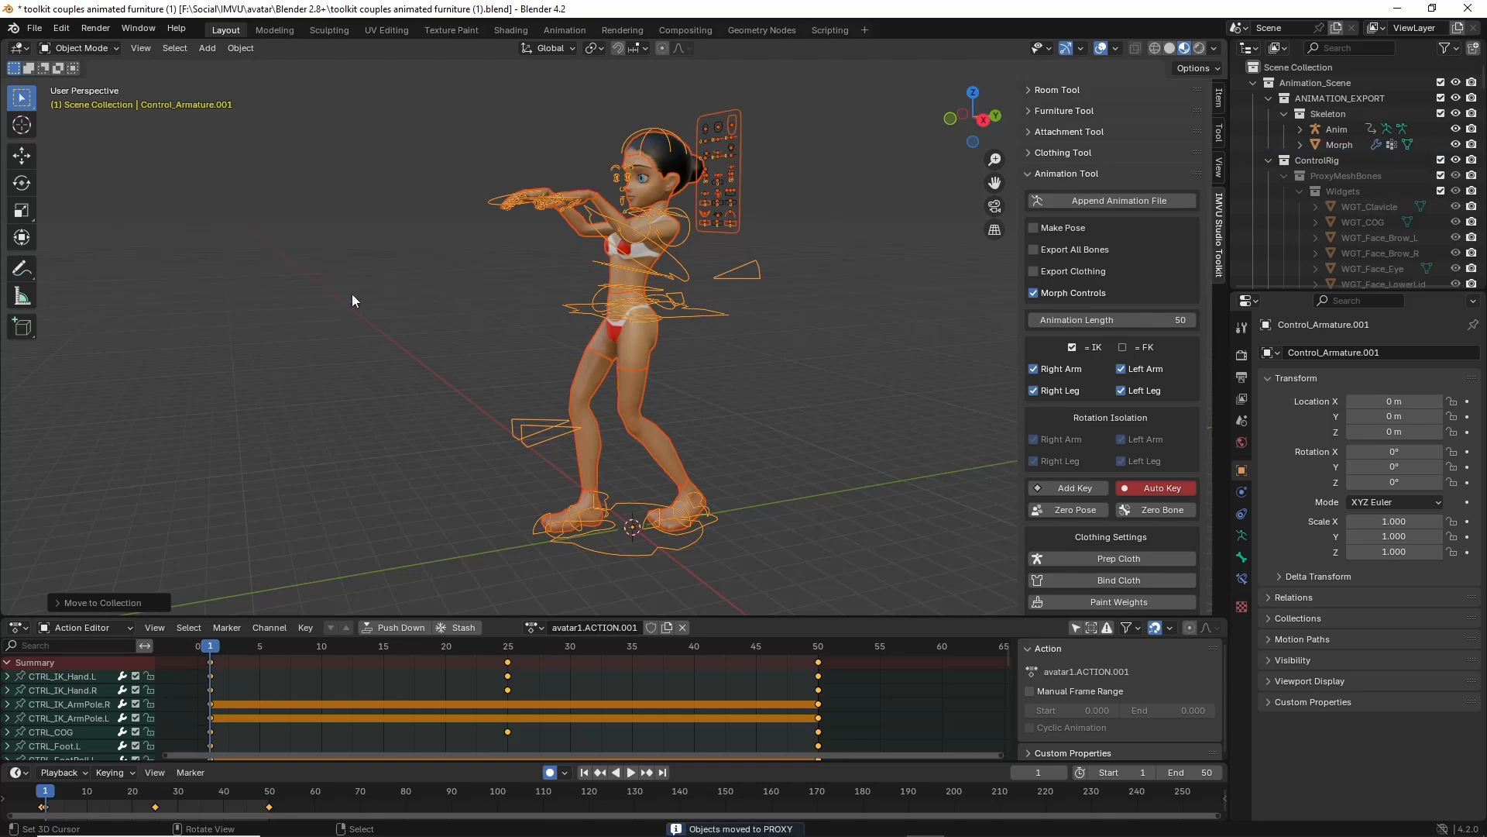
pyautogui.scroll(-2, 1367, 136)
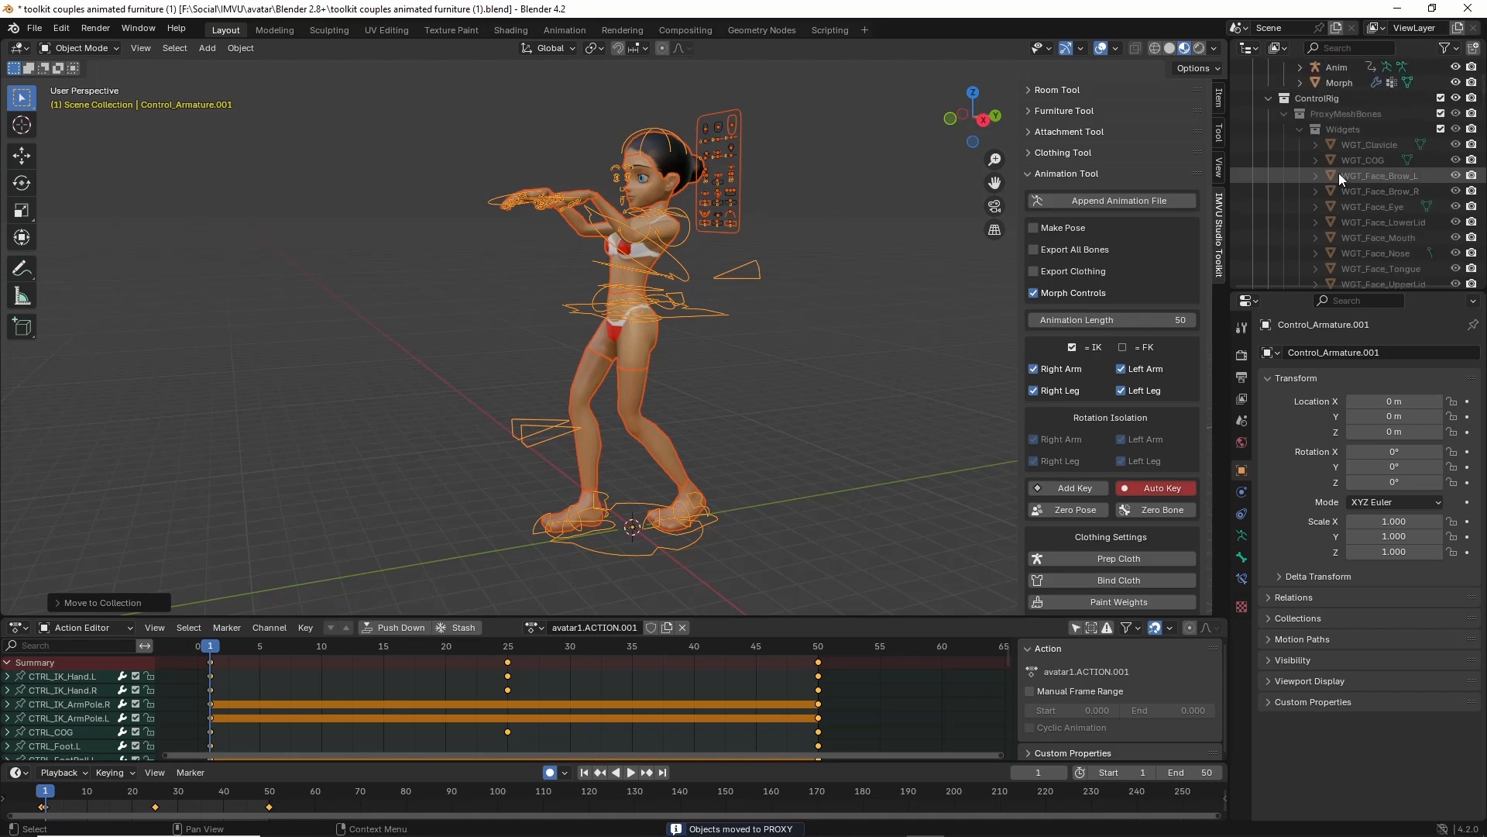
# Collapse the ProxyMeshBones and Mesh collections in the outliner and look through the contents of PROXY.
pyautogui.scroll(1, 1338, 174)
pyautogui.click(1285, 146)
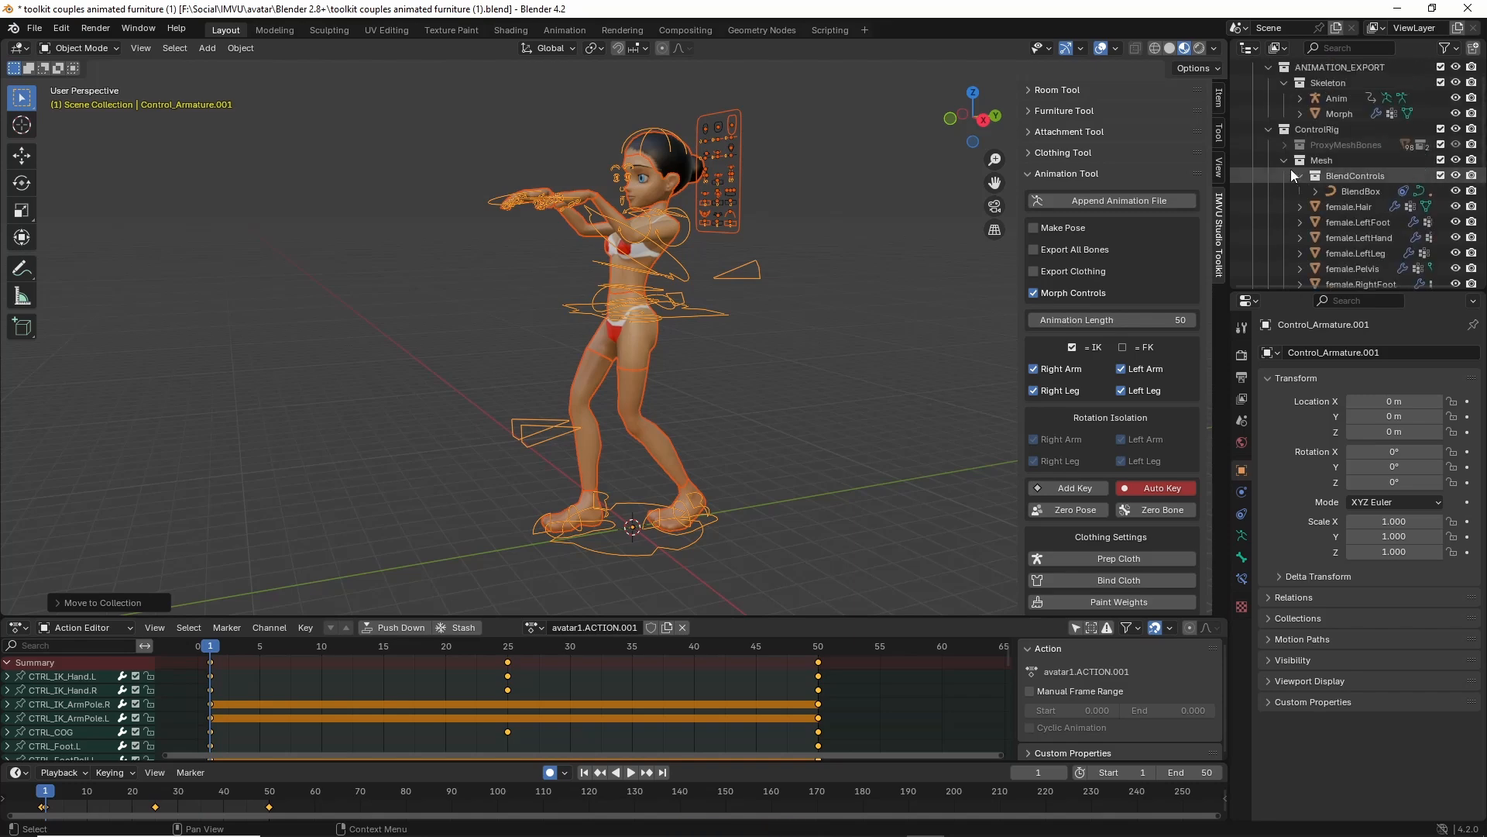
pyautogui.click(1283, 161)
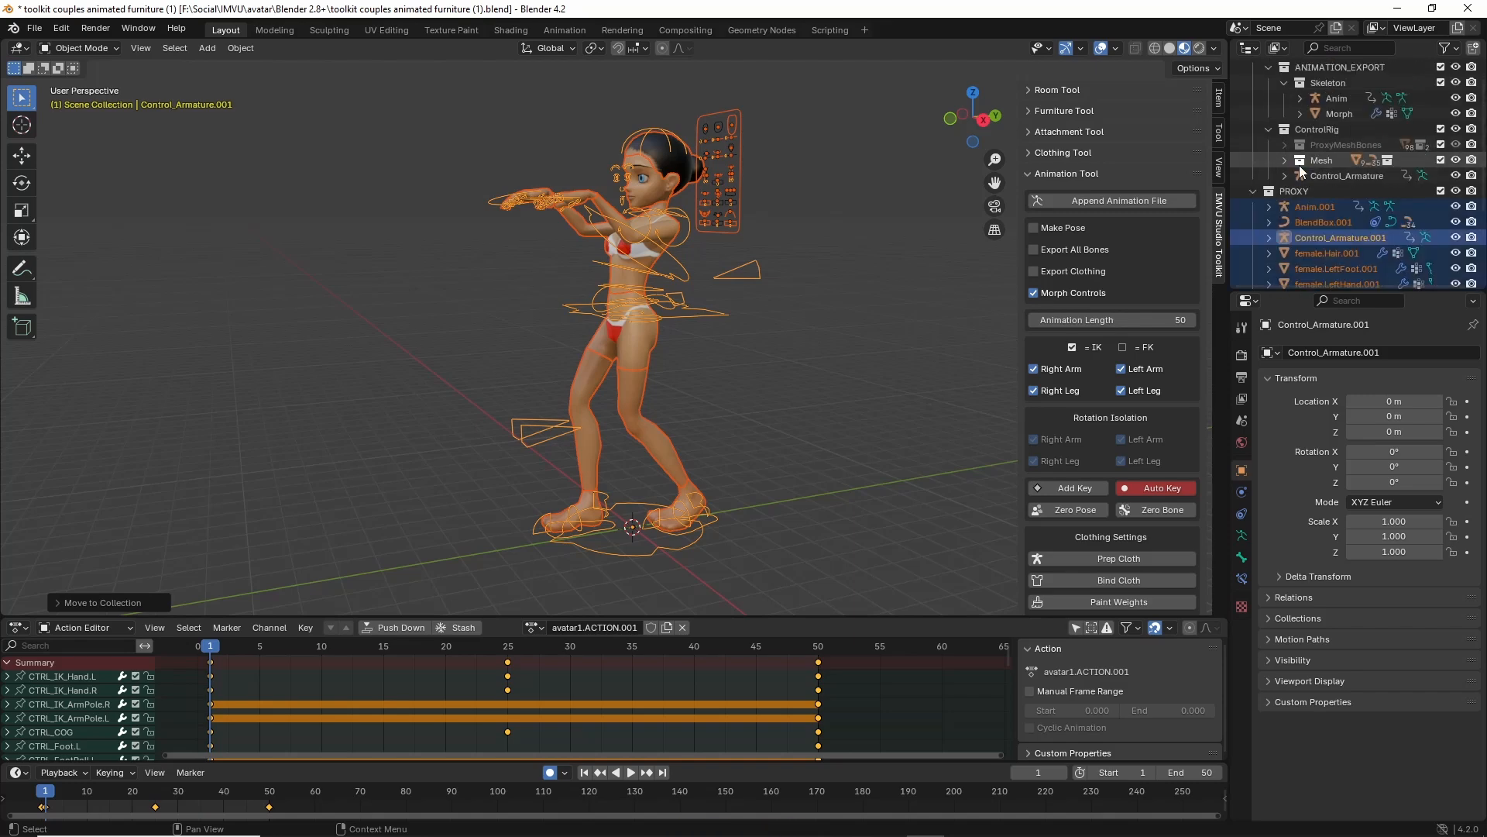
pyautogui.scroll(-2, 1317, 175)
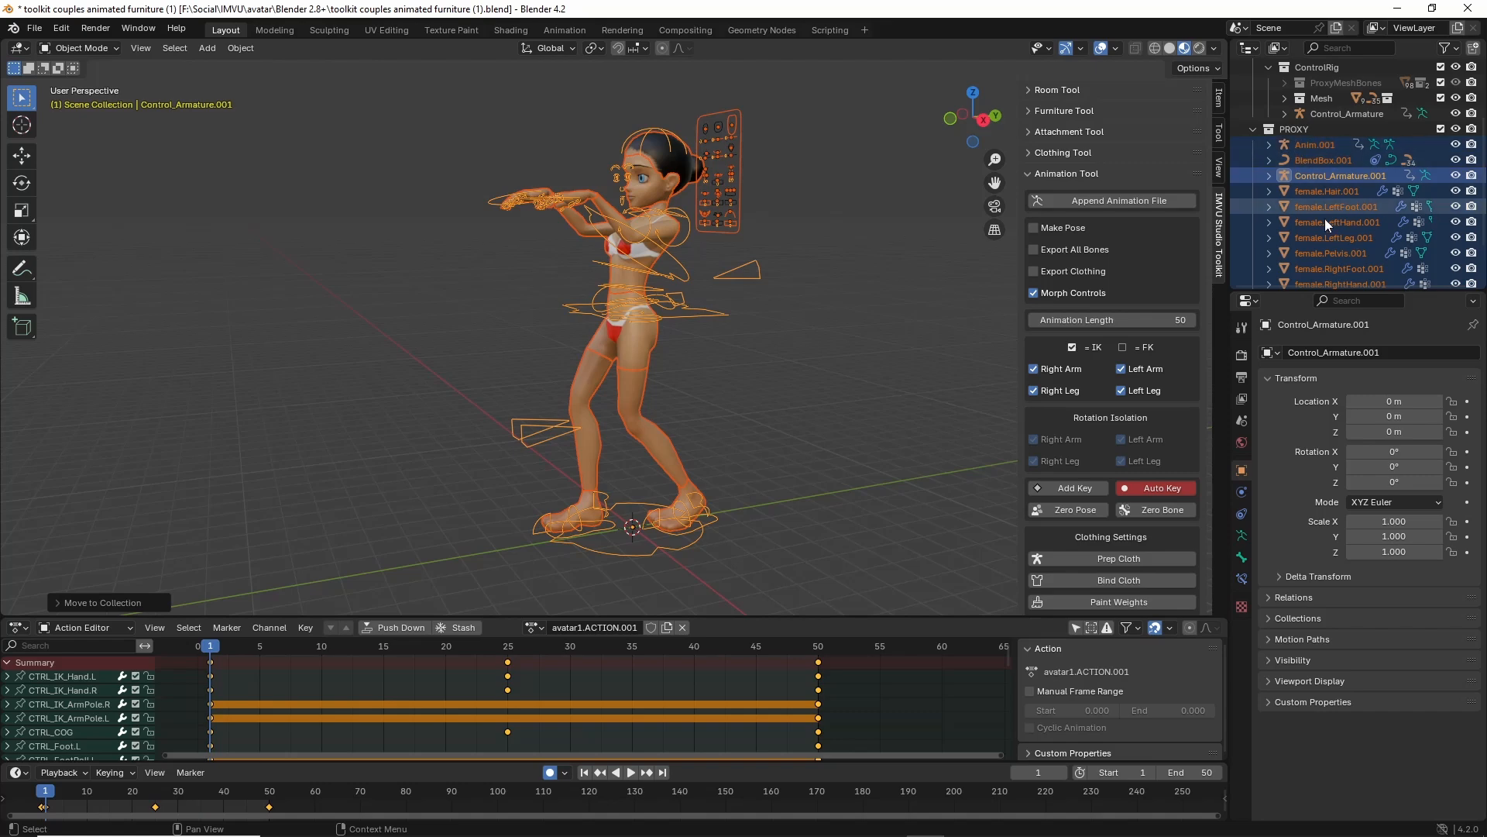
pyautogui.scroll(-2, 1328, 245)
pyautogui.scroll(5, 1332, 272)
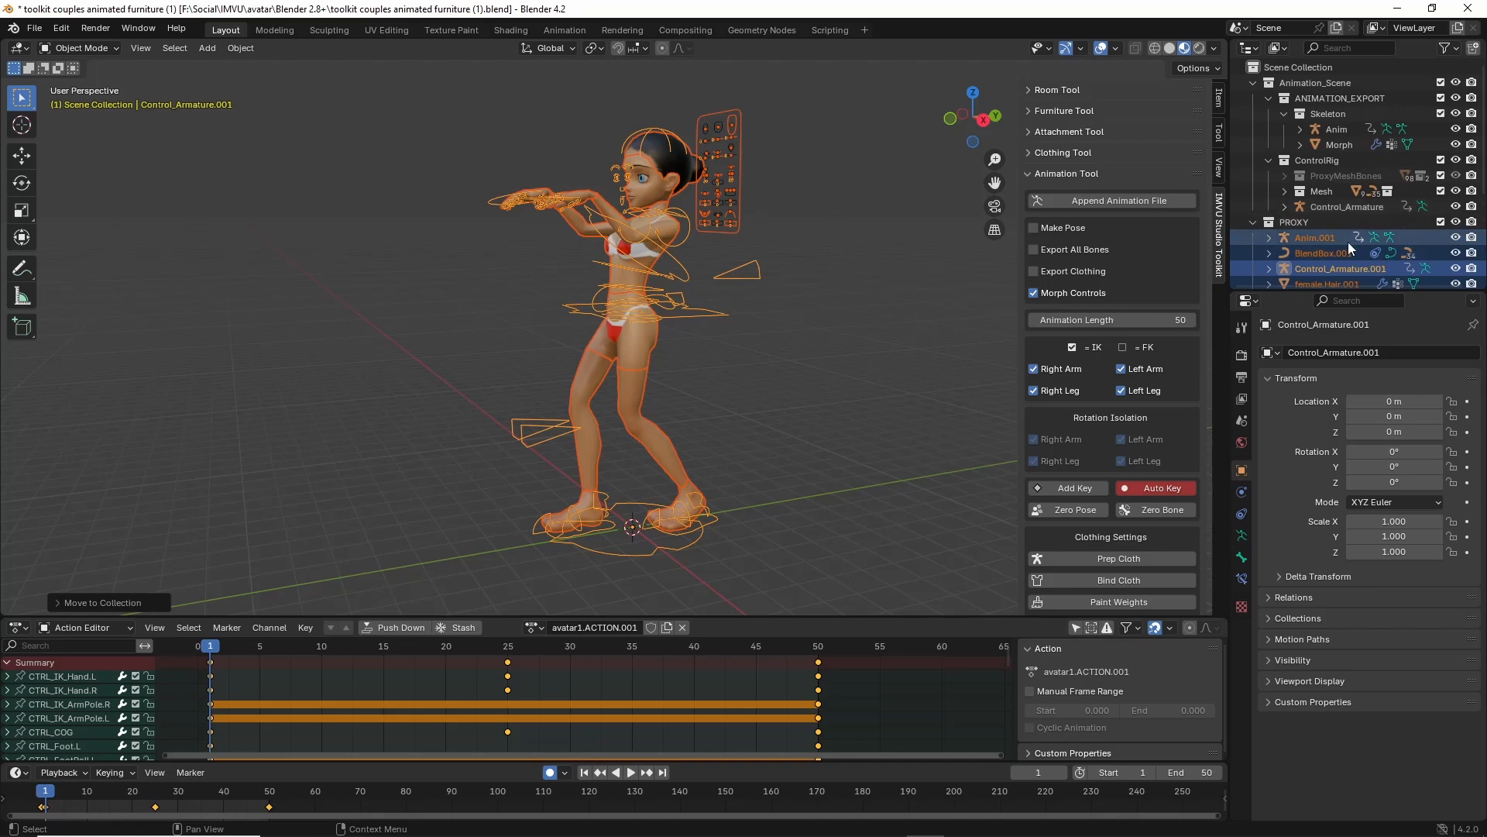
# Exclude the Skeleton and ControlRig collections so only PROXY is enabled, and select the duplicated Control_Armature.001.
pyautogui.click(1440, 222)
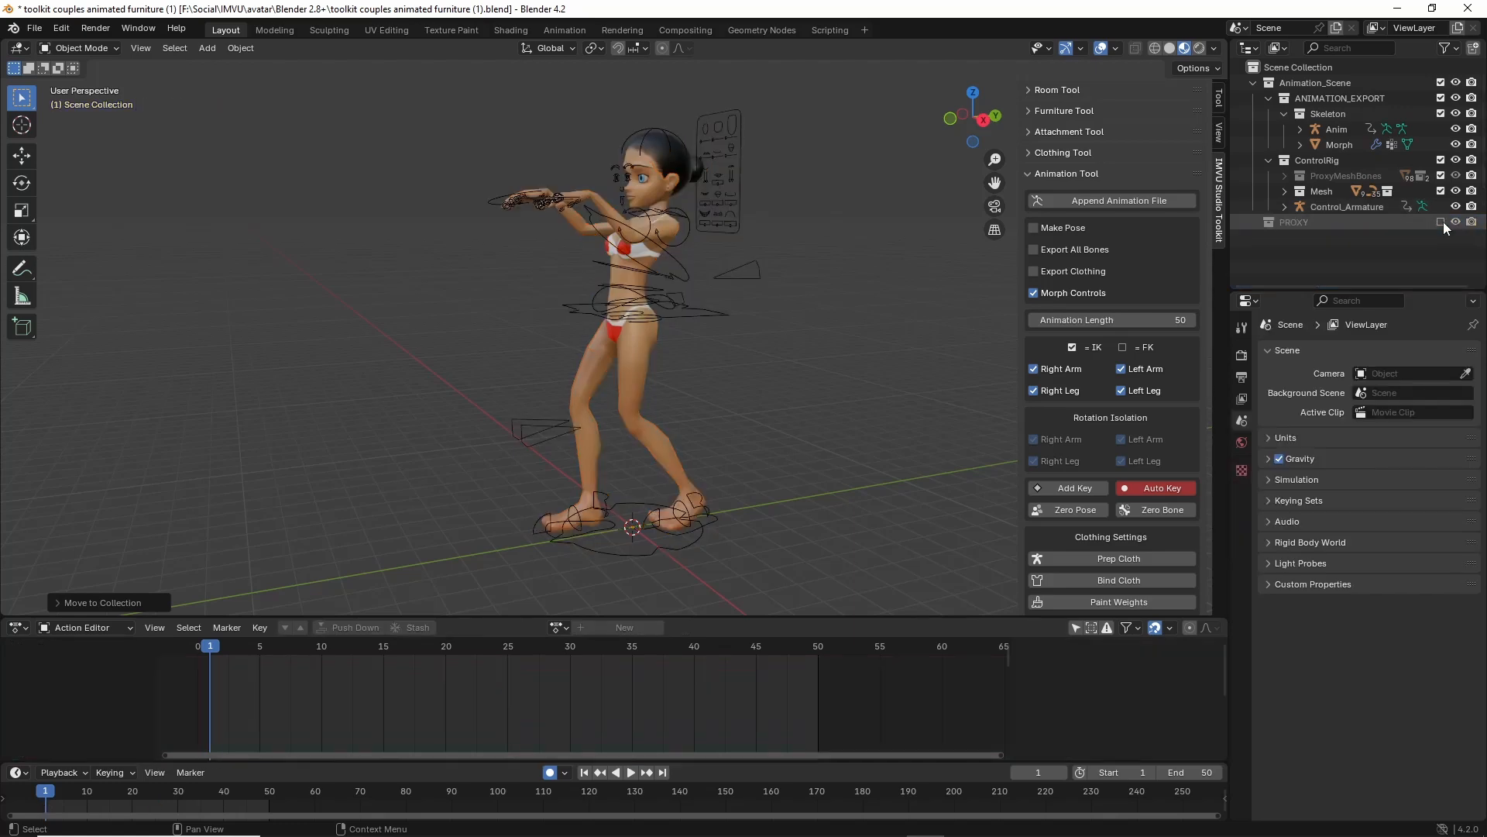
pyautogui.click(1440, 113)
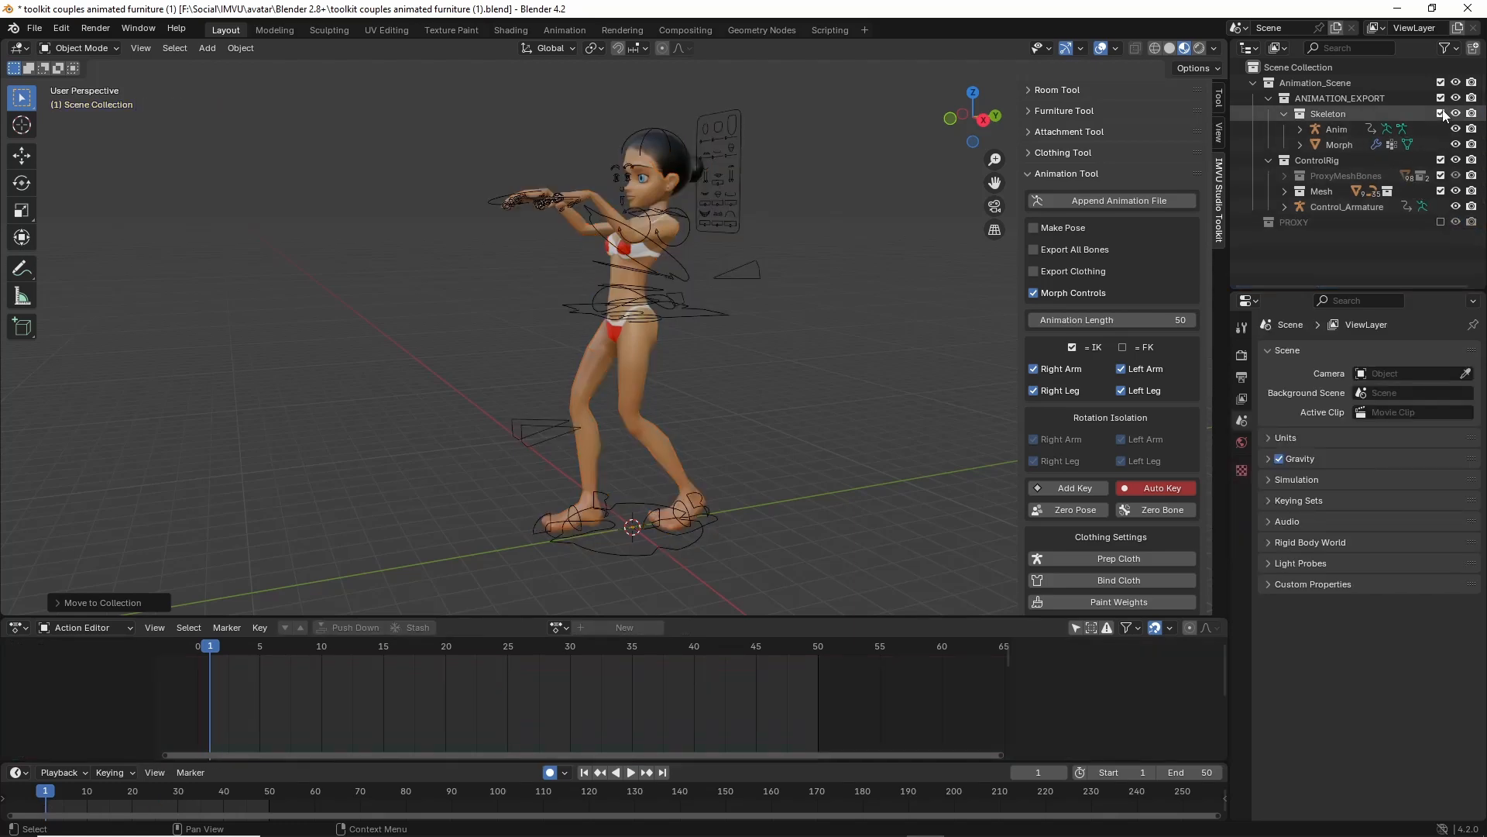
pyautogui.click(1440, 129)
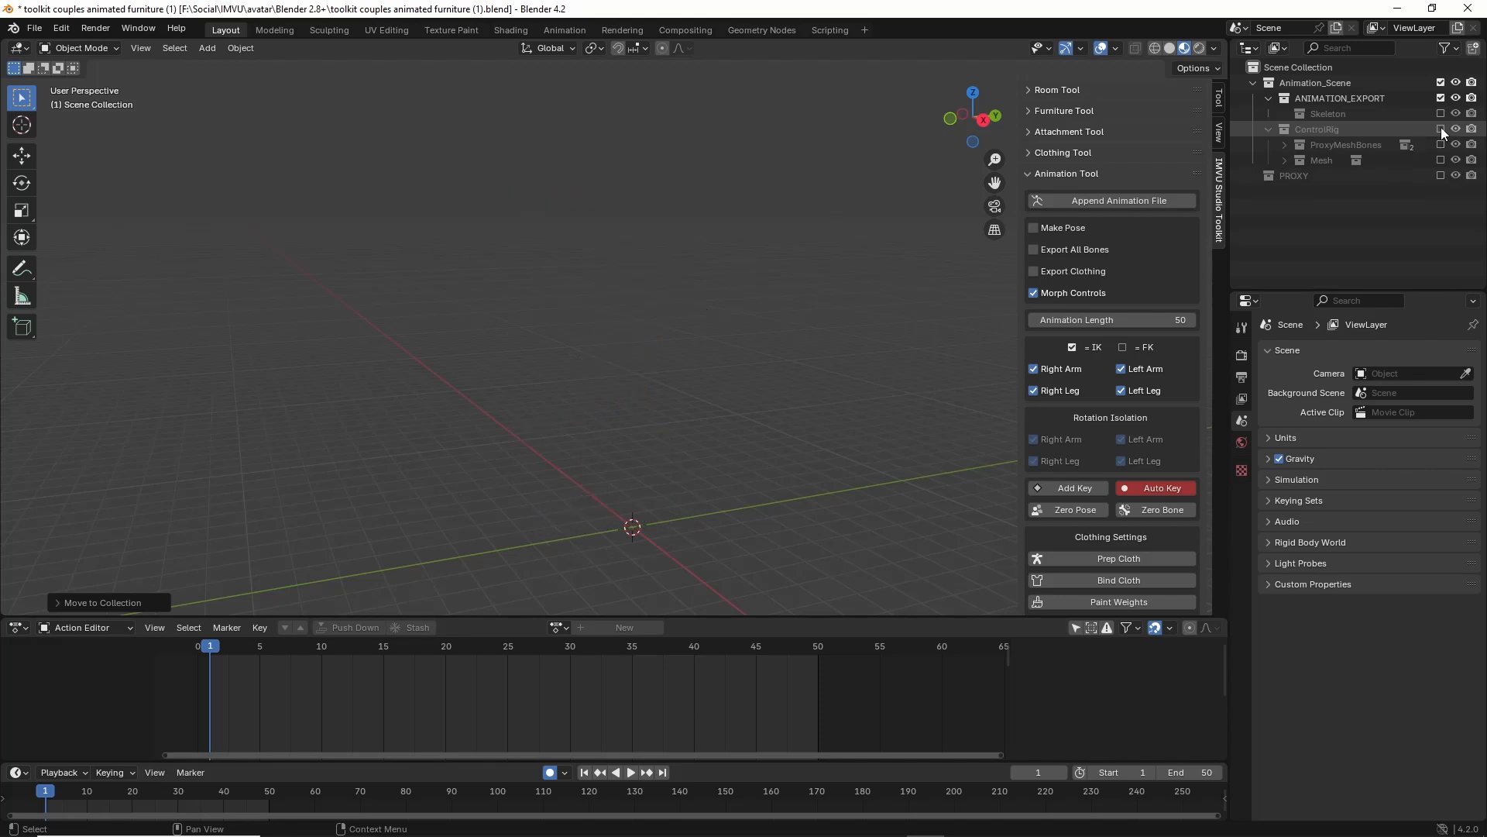
pyautogui.click(1440, 175)
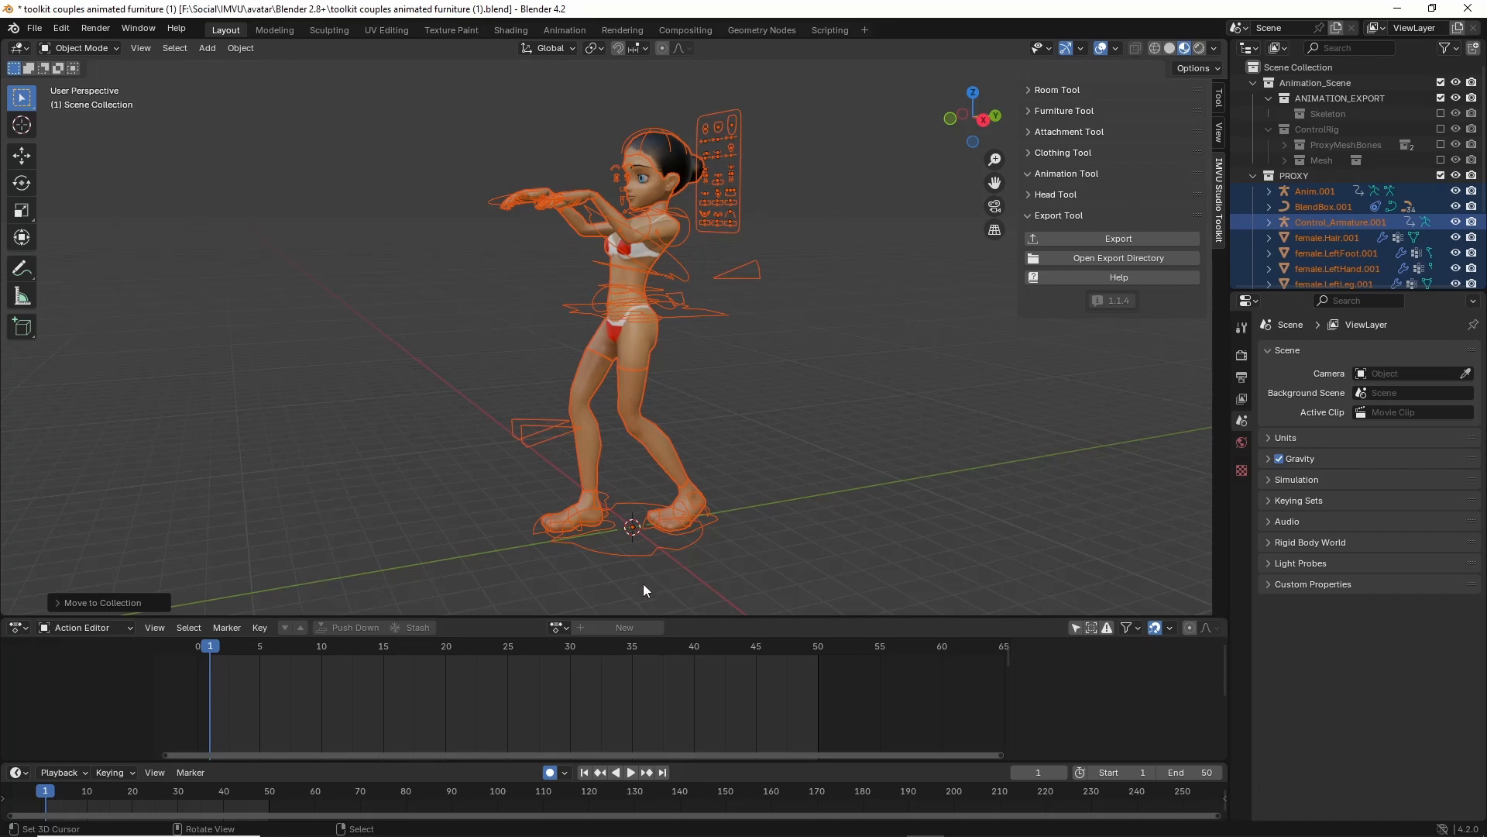
pyautogui.click(634, 555)
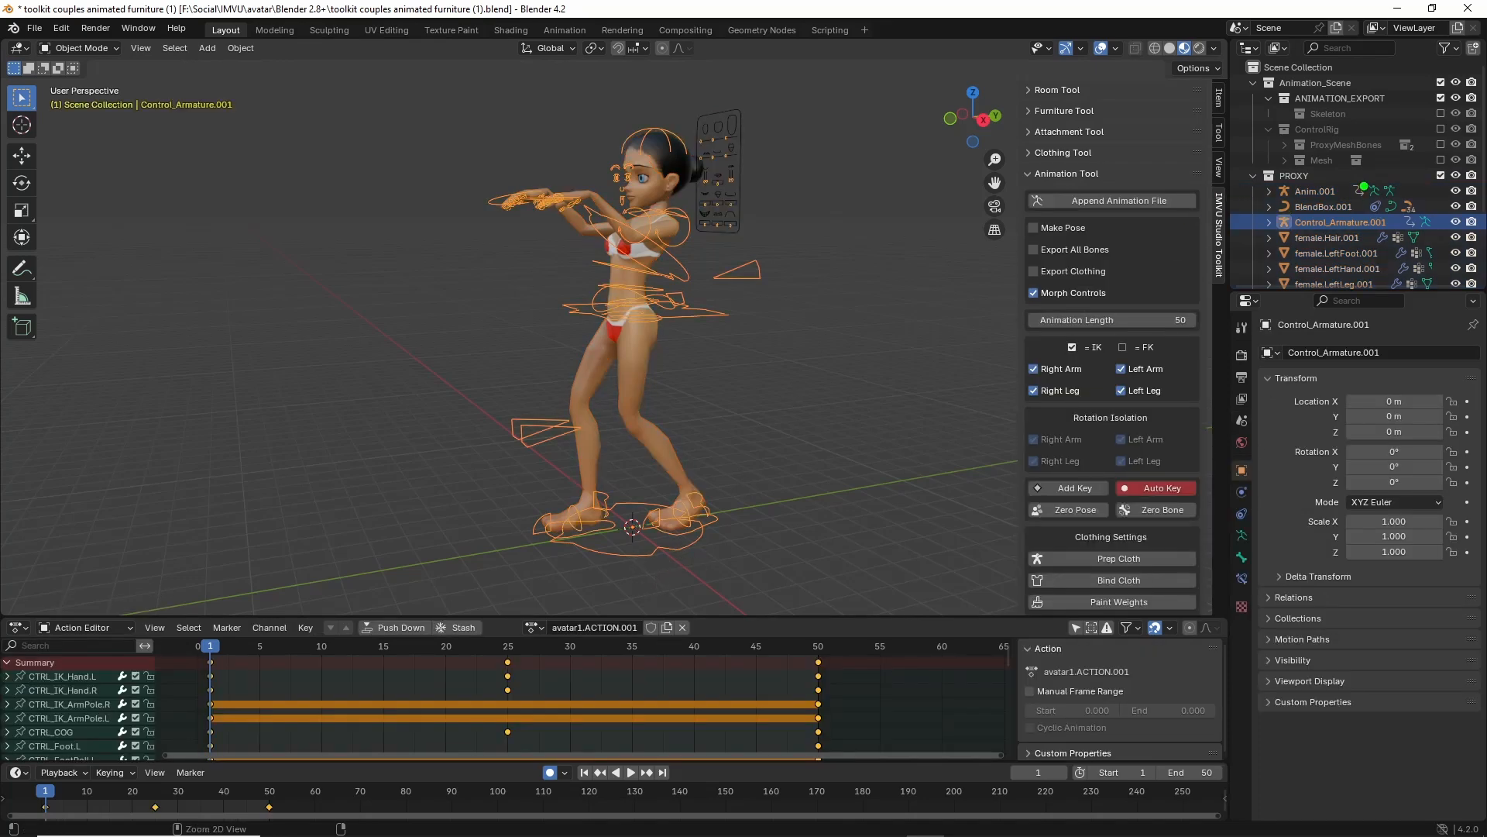
pyautogui.moveTo(1267, 177)
pyautogui.mouseDown()
pyautogui.moveTo(1448, 186)
pyautogui.moveTo(1254, 143)
pyautogui.mouseUp()
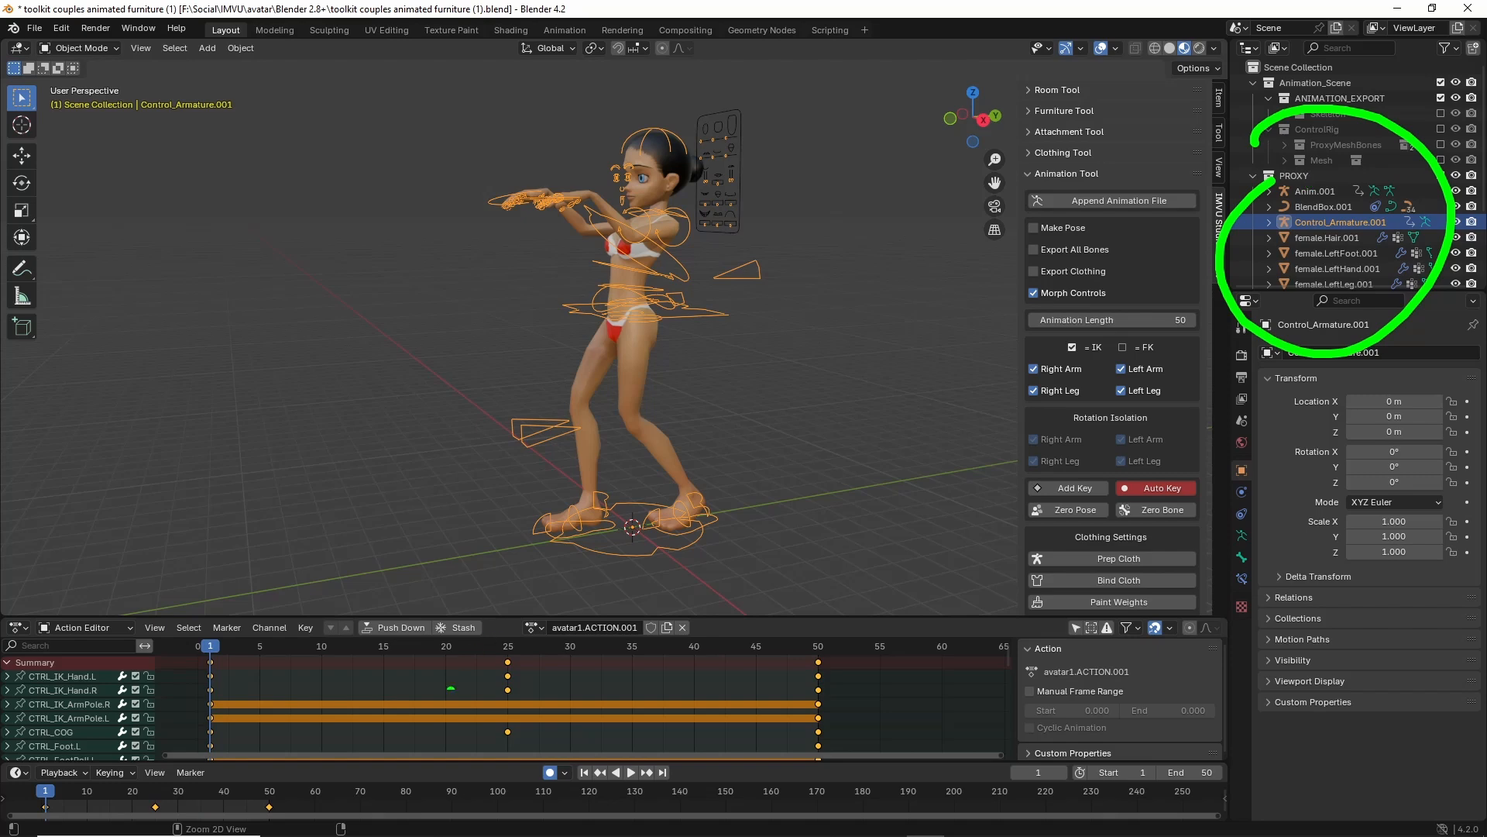
pyautogui.moveTo(532, 597)
pyautogui.mouseDown()
pyautogui.moveTo(701, 619)
pyautogui.moveTo(605, 577)
pyautogui.mouseUp()
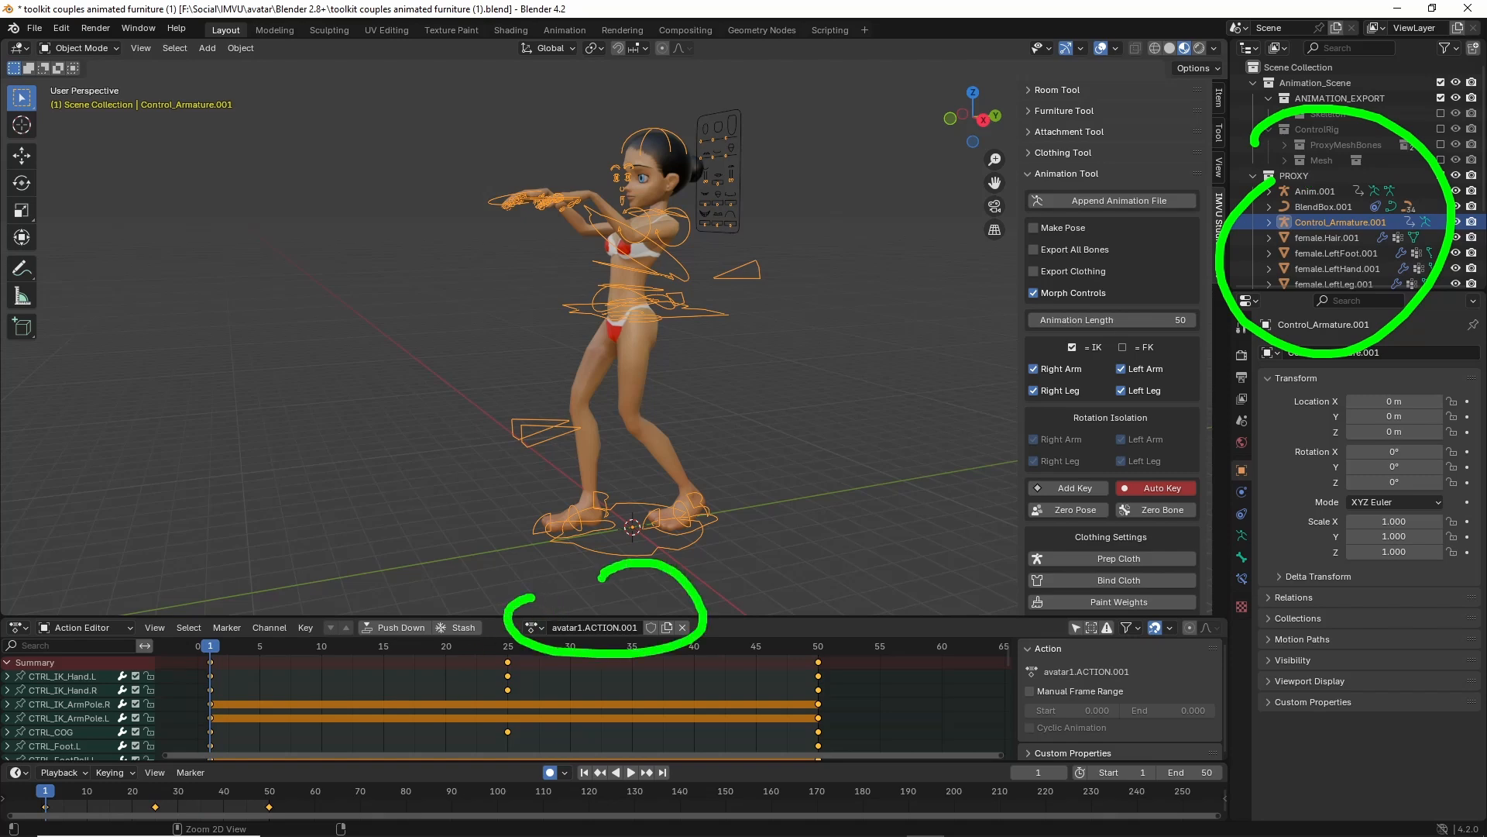
pyautogui.press('Escape')
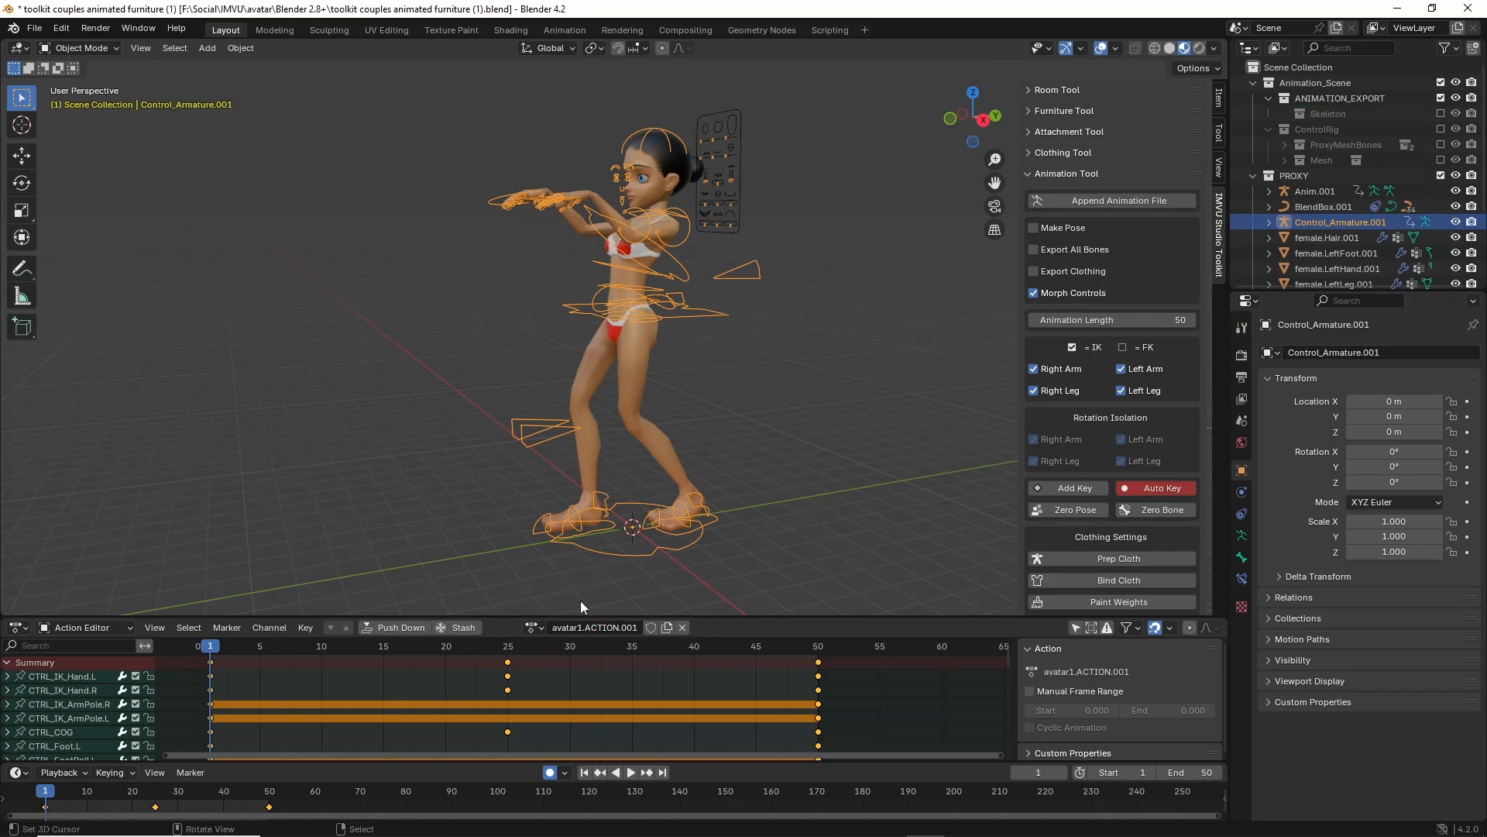
pyautogui.moveTo(534, 601)
pyautogui.mouseDown()
pyautogui.moveTo(513, 604)
pyautogui.moveTo(563, 619)
pyautogui.moveTo(499, 610)
pyautogui.mouseUp()
pyautogui.moveTo(603, 647)
pyautogui.mouseDown()
pyautogui.moveTo(643, 650)
pyautogui.moveTo(616, 642)
pyautogui.mouseUp()
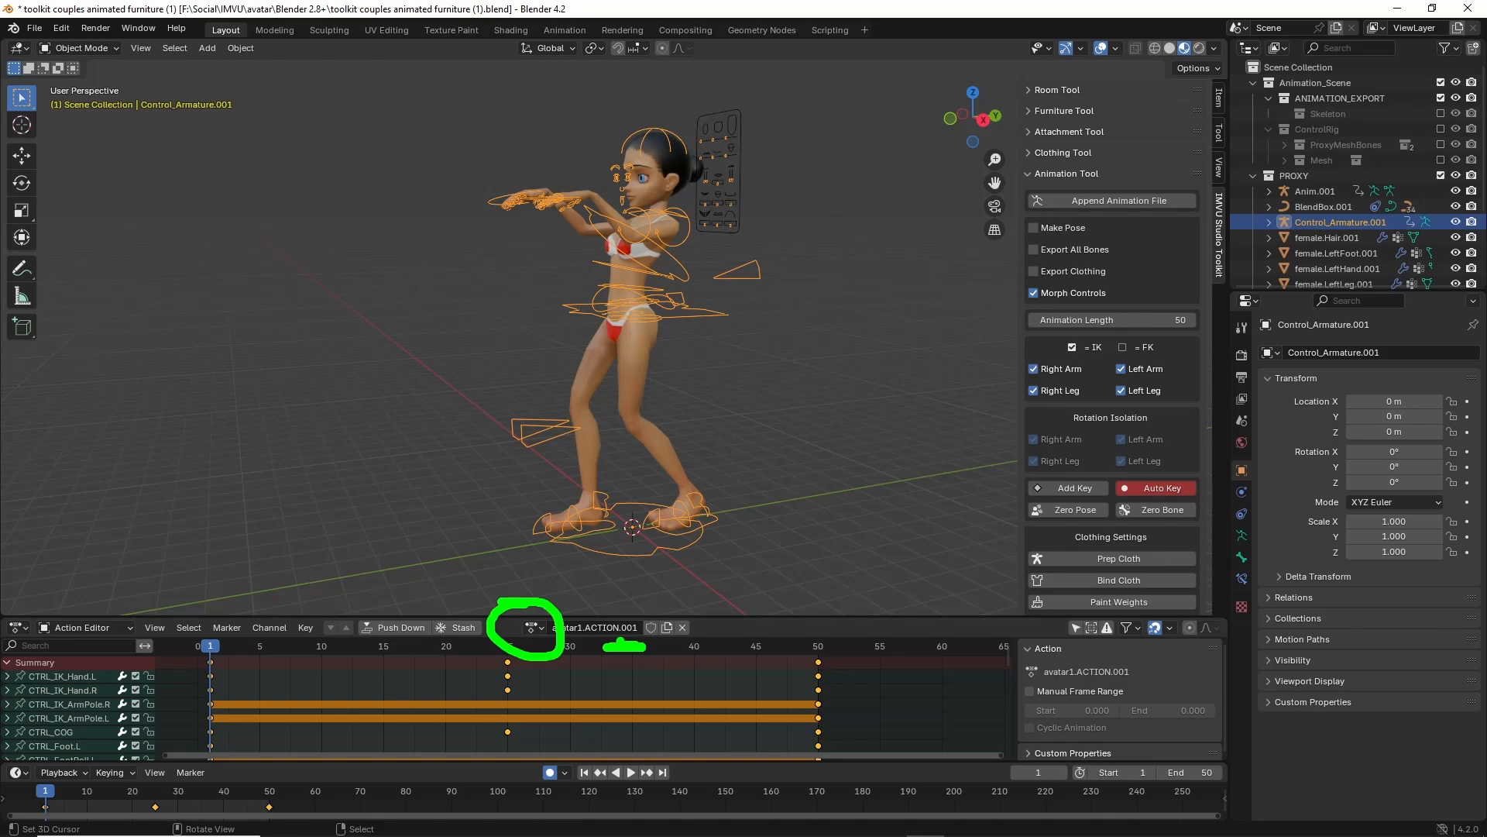
# Assign the existing avatar1.ACTION to the duplicated control armature in the Action Editor.
pyautogui.click(535, 627)
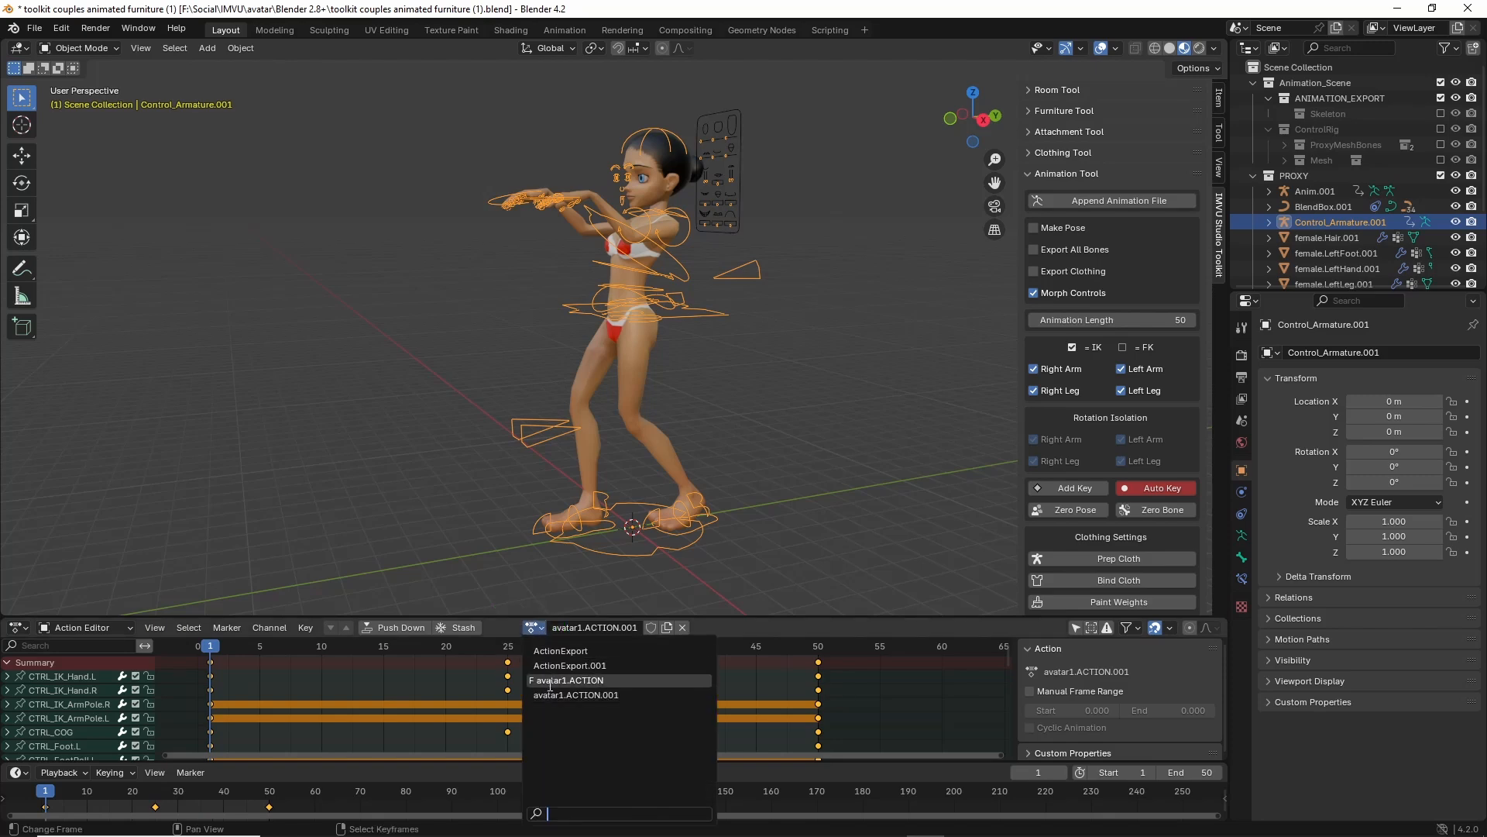
pyautogui.moveTo(524, 694); pyautogui.dragTo(594, 691)
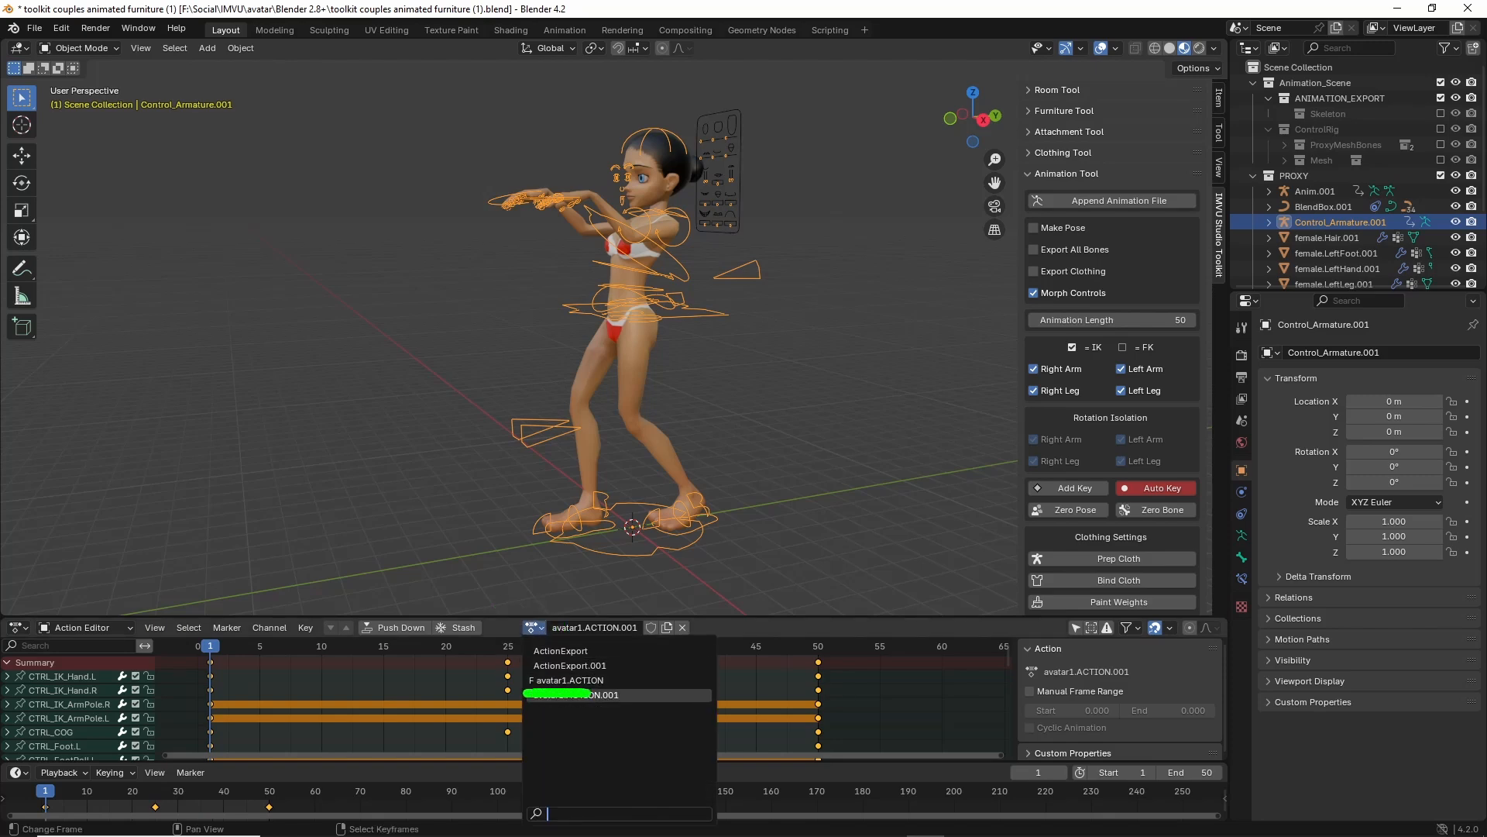
pyautogui.click(557, 680)
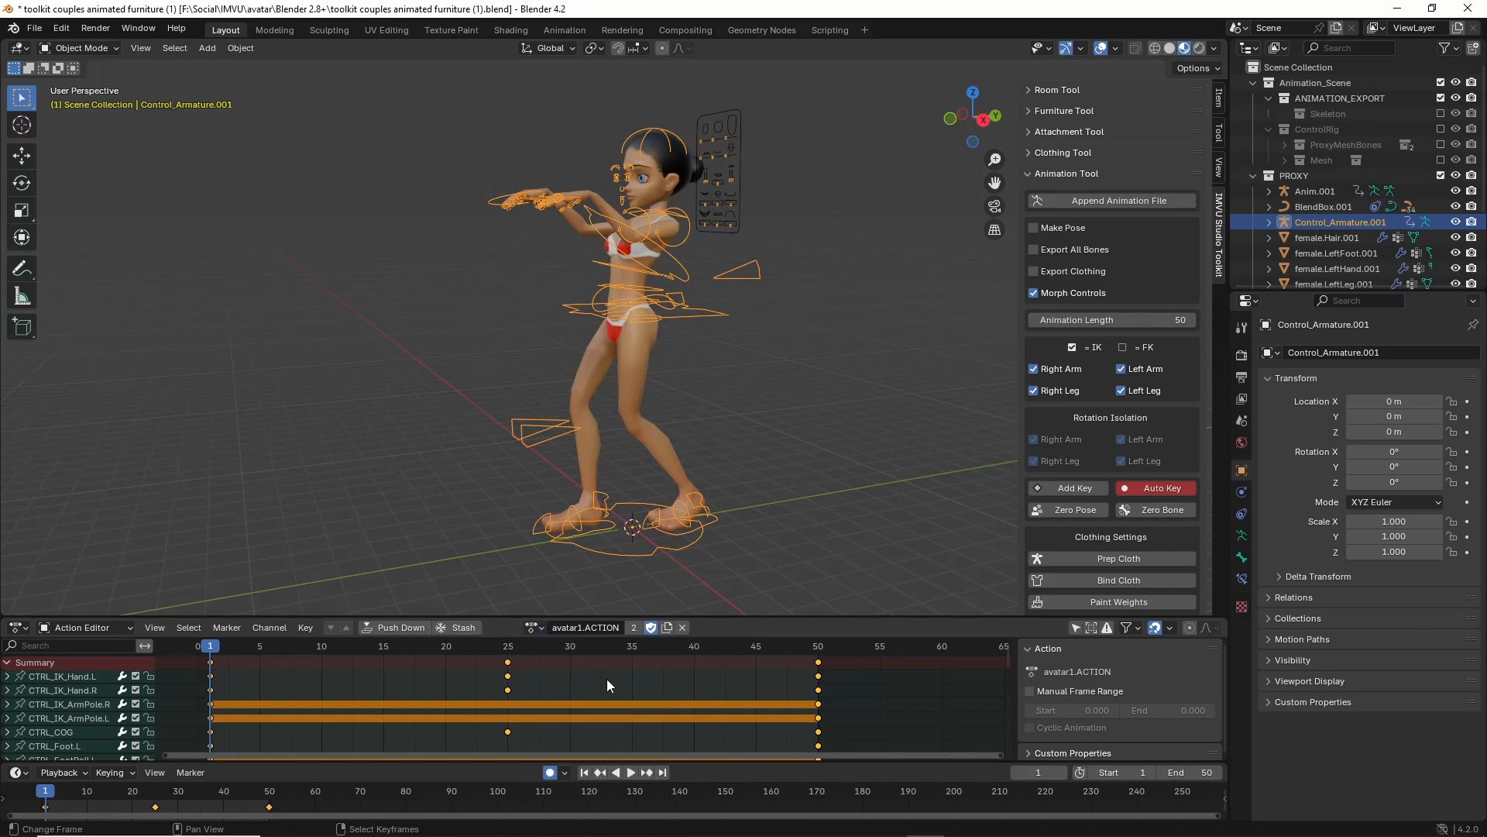
pyautogui.moveTo(564, 641)
pyautogui.mouseDown()
pyautogui.moveTo(643, 655)
pyautogui.moveTo(626, 603)
pyautogui.mouseUp()
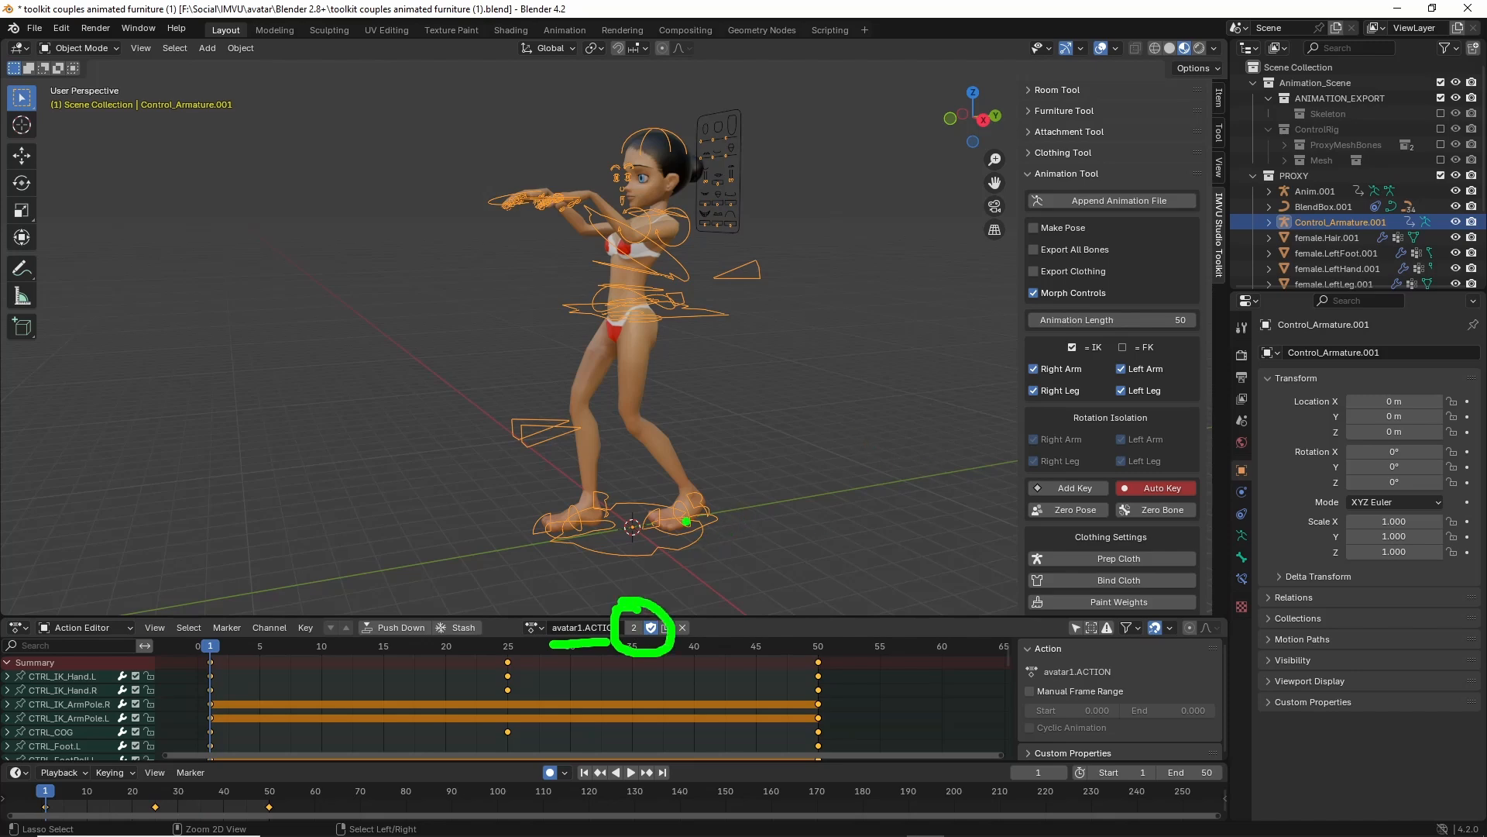
pyautogui.moveTo(688, 534)
pyautogui.mouseDown()
pyautogui.moveTo(588, 517)
pyautogui.moveTo(731, 512)
pyautogui.moveTo(1009, 322)
pyautogui.mouseUp()
pyautogui.moveTo(1309, 95)
pyautogui.mouseDown()
pyautogui.moveTo(1466, 124)
pyautogui.moveTo(1320, 107)
pyautogui.mouseUp()
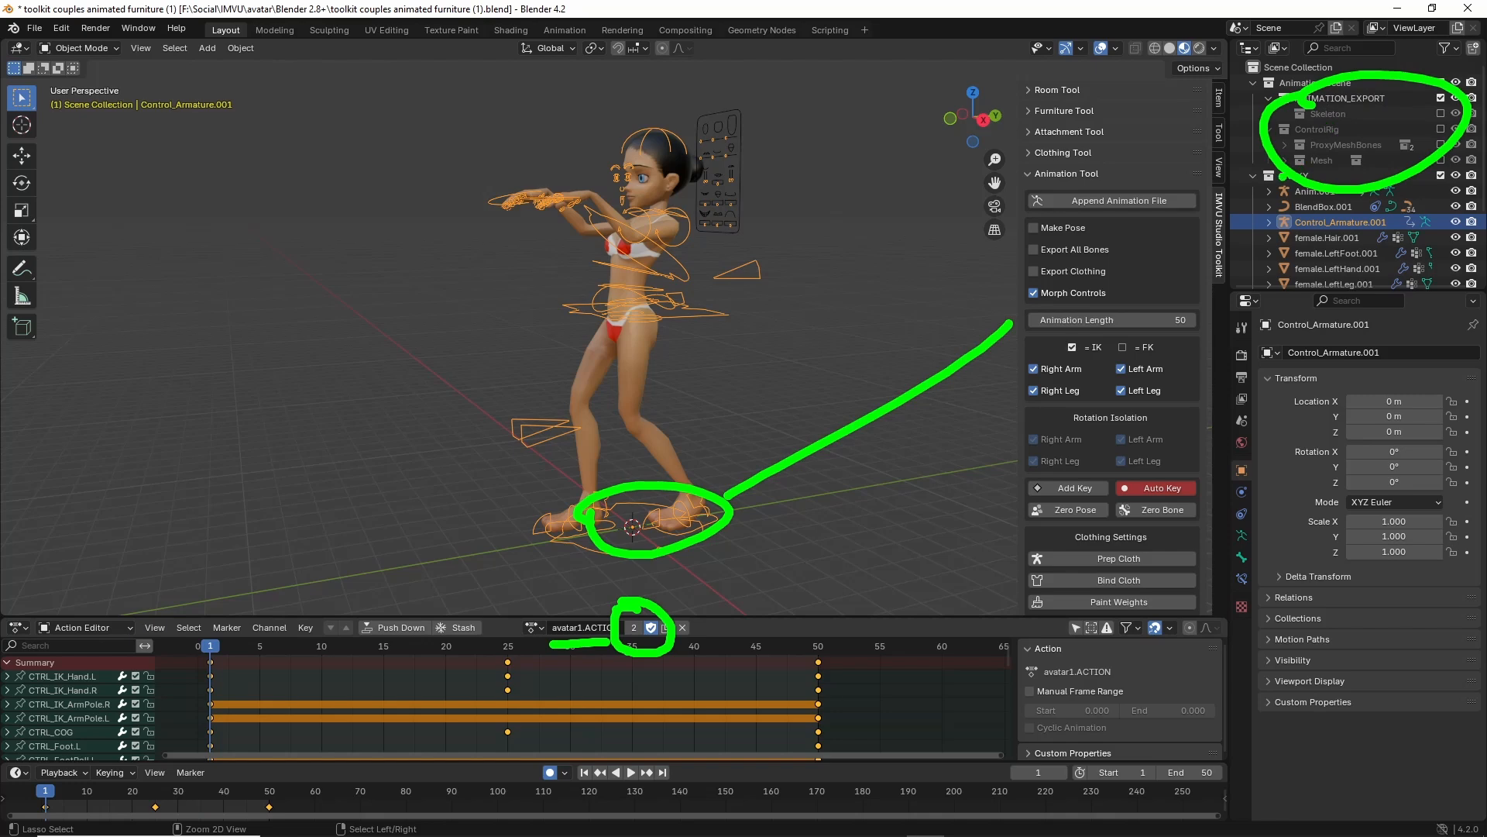
pyautogui.press('Escape')
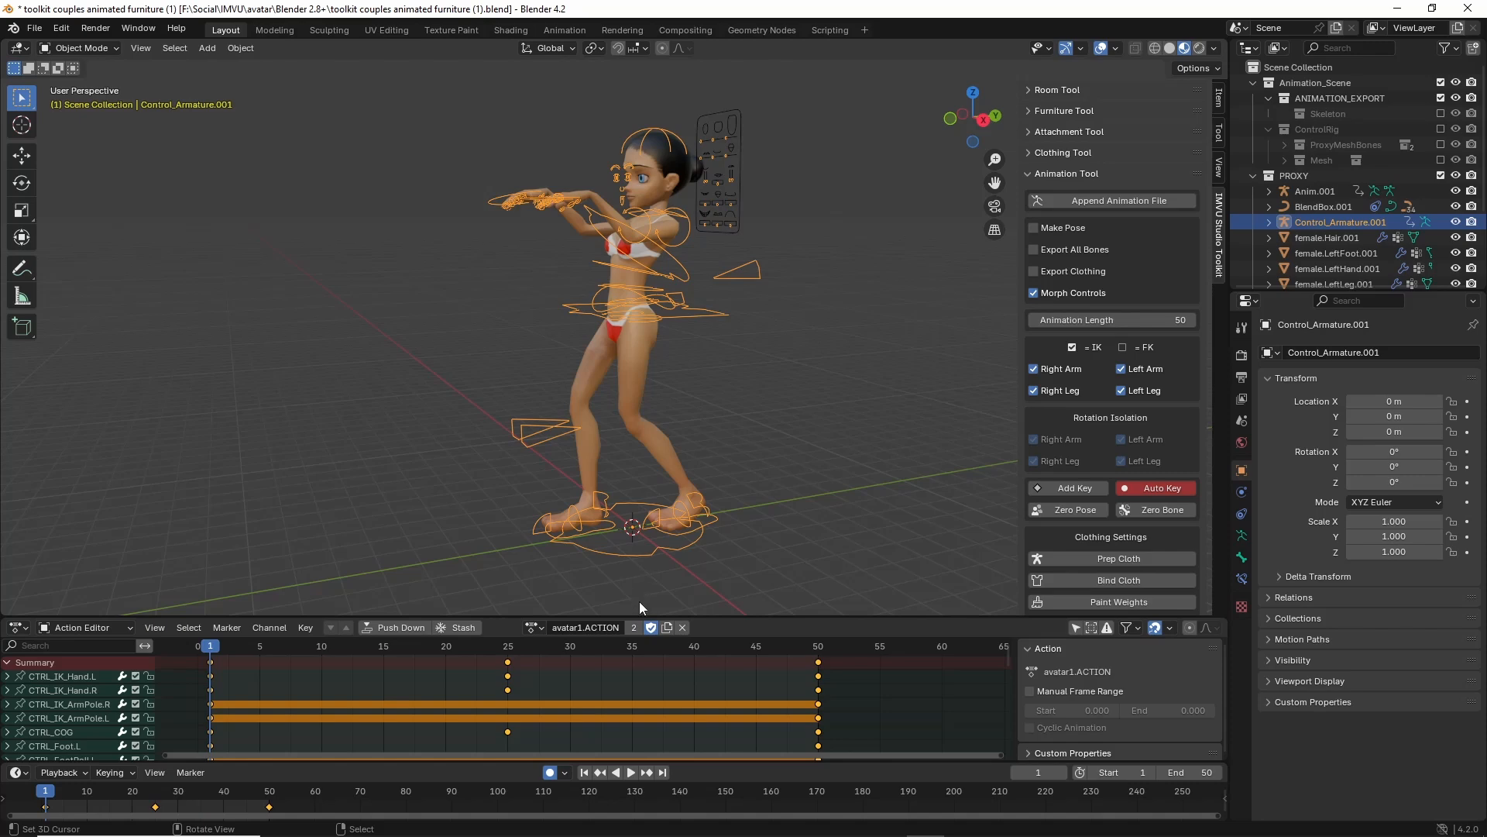
pyautogui.moveTo(629, 616)
pyautogui.mouseDown()
pyautogui.moveTo(651, 601)
pyautogui.moveTo(616, 598)
pyautogui.mouseUp()
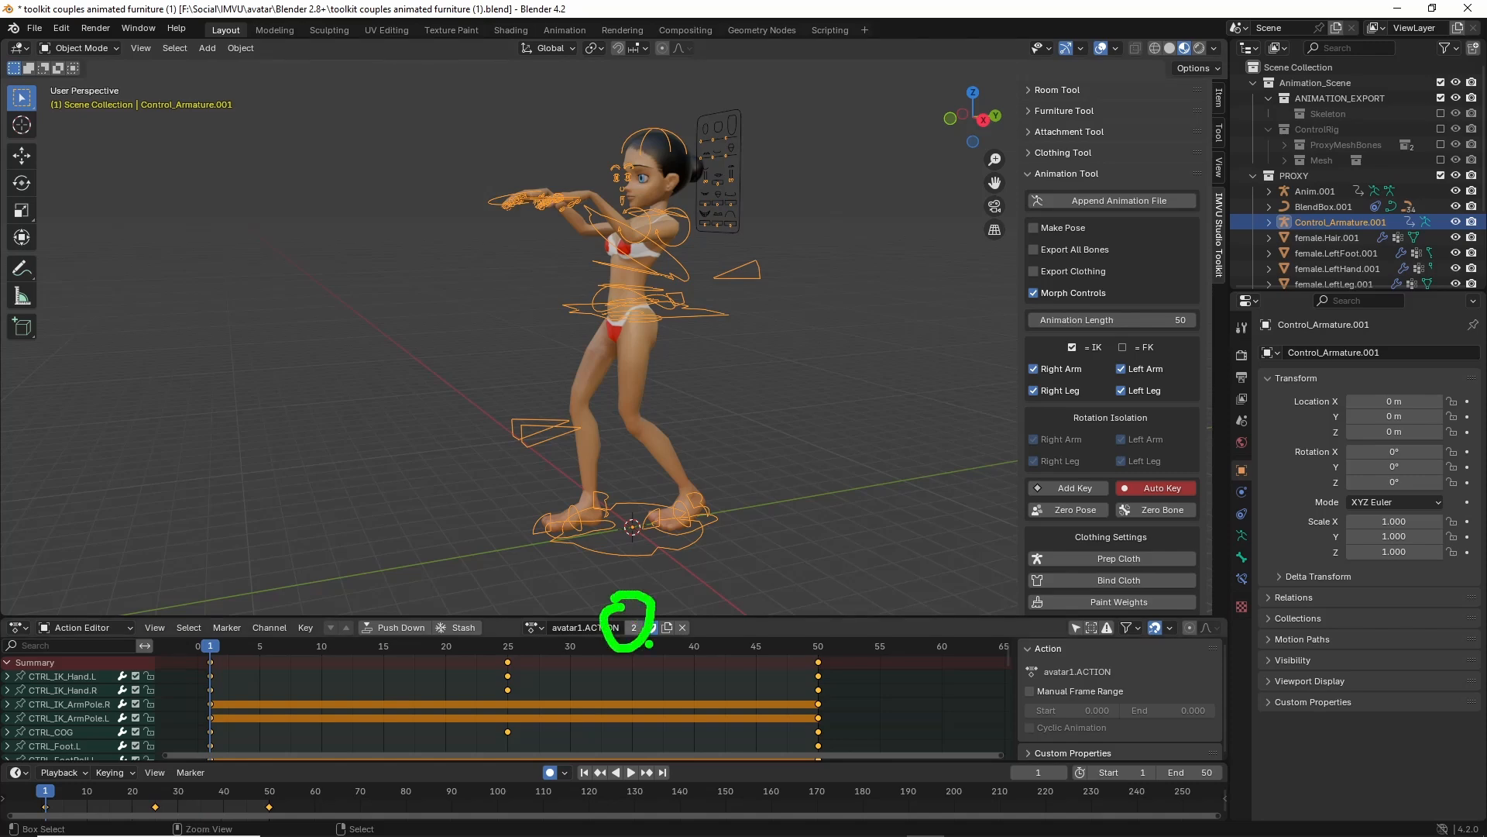
pyautogui.press('Escape')
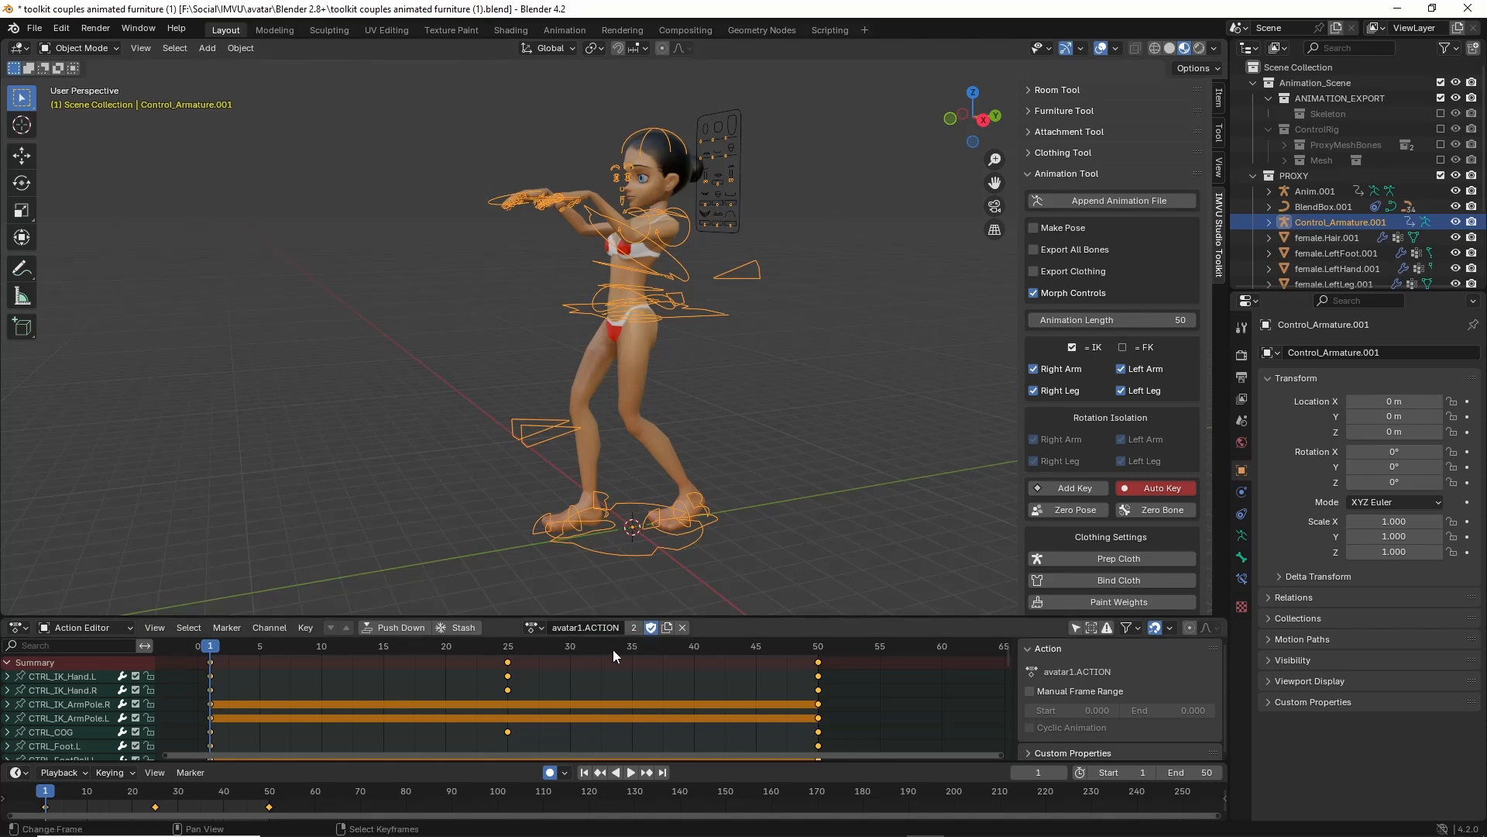
pyautogui.hotkey('ctrl', '2')
pyautogui.moveTo(673, 614)
pyautogui.mouseDown()
pyautogui.moveTo(685, 629)
pyautogui.moveTo(667, 608)
pyautogui.mouseUp()
pyautogui.press('Escape')
pyautogui.hotkey('ctrl', '2')
pyautogui.moveTo(185, 734)
pyautogui.mouseDown()
pyautogui.moveTo(621, 587)
pyautogui.moveTo(885, 633)
pyautogui.moveTo(894, 755)
pyautogui.moveTo(145, 771)
pyautogui.mouseUp()
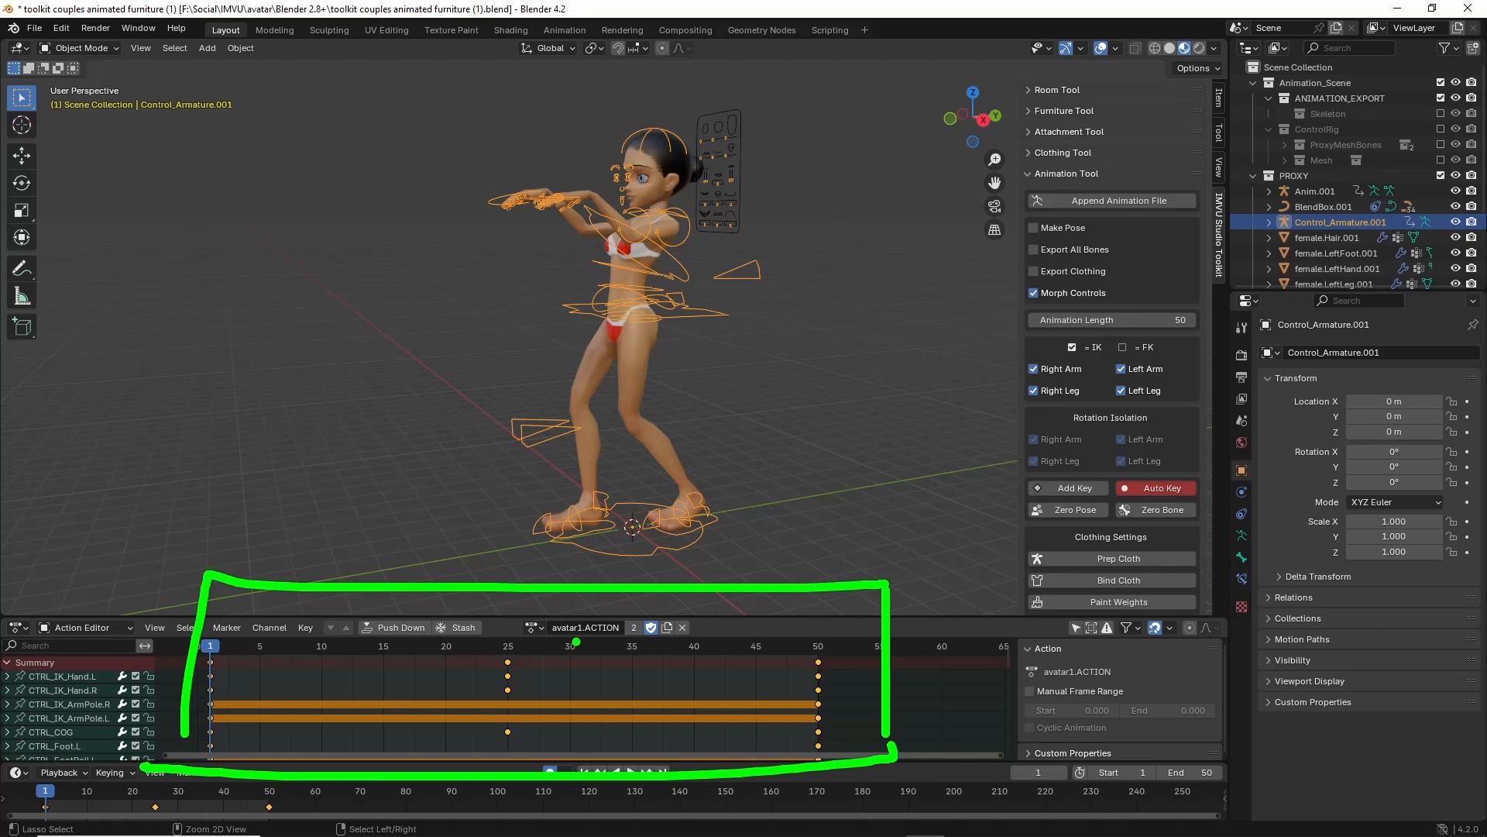
pyautogui.moveTo(563, 641)
pyautogui.mouseDown()
pyautogui.moveTo(618, 639)
pyautogui.moveTo(533, 642)
pyautogui.mouseUp()
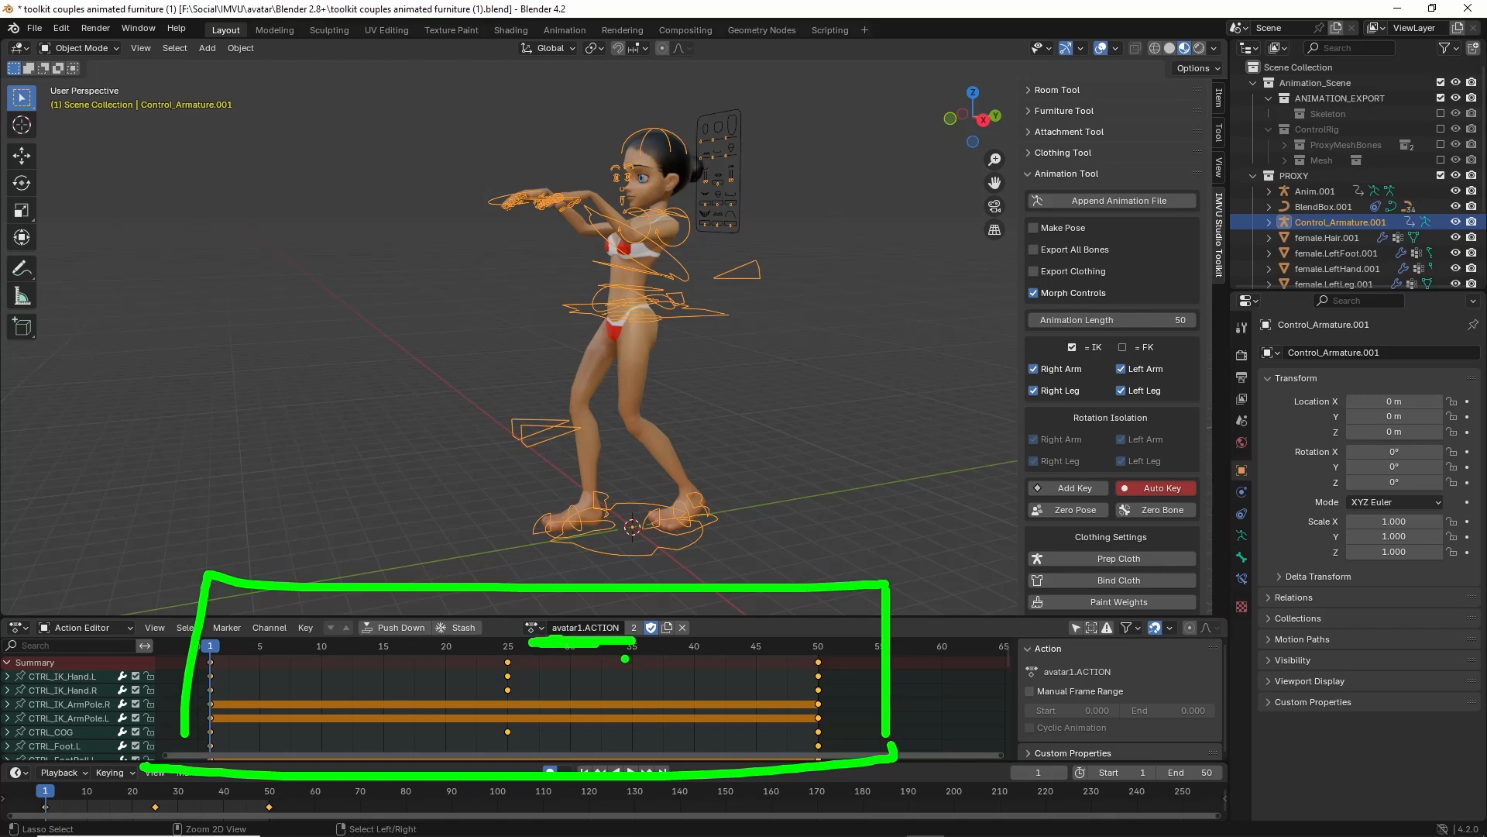
pyautogui.press('Escape')
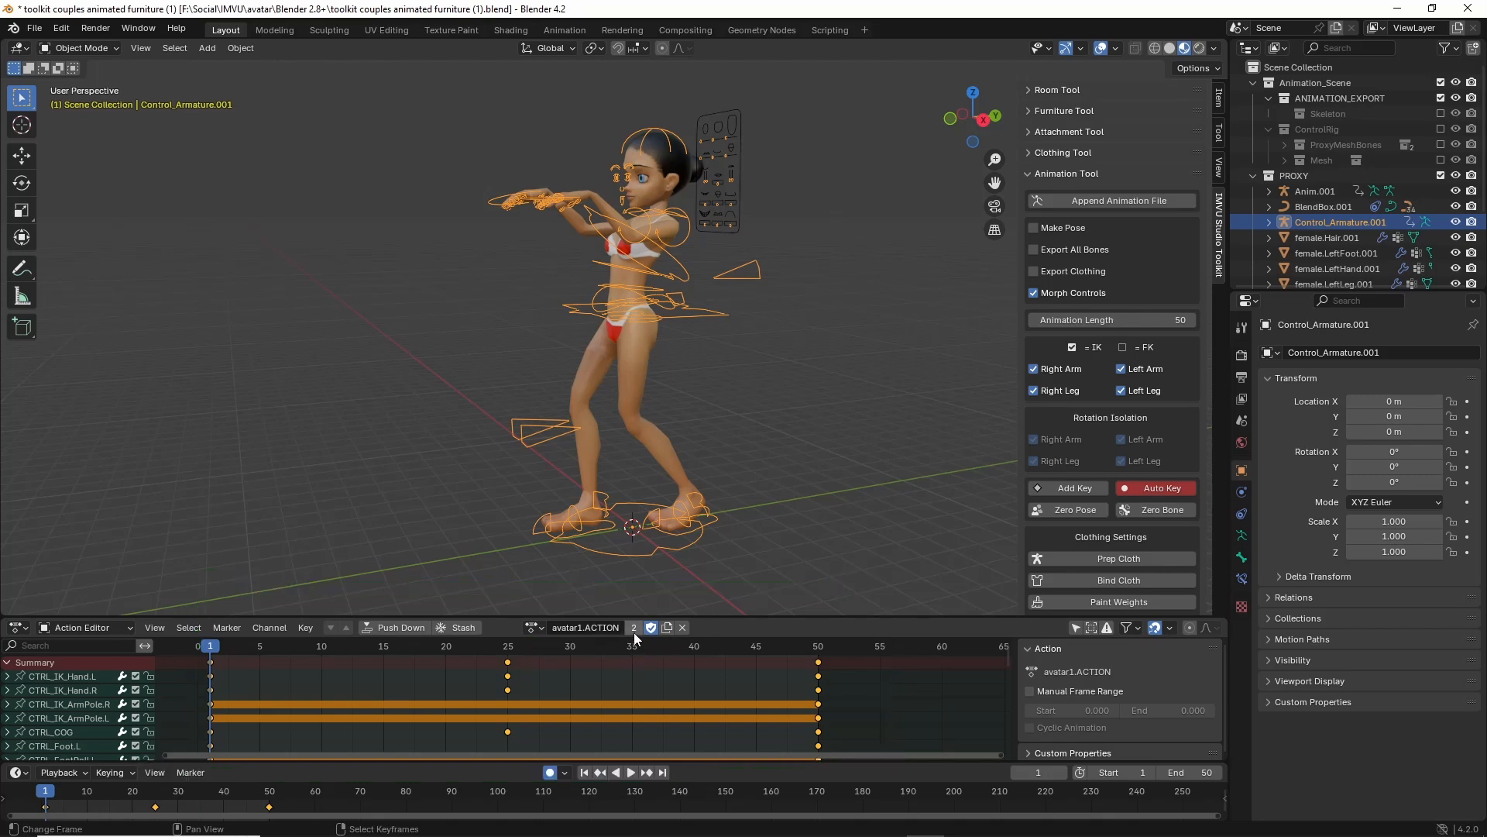
# Make the duplicate armature's action a single-user copy named avatar2.ACTION, with Fake User enabled.
pyautogui.click(634, 627)
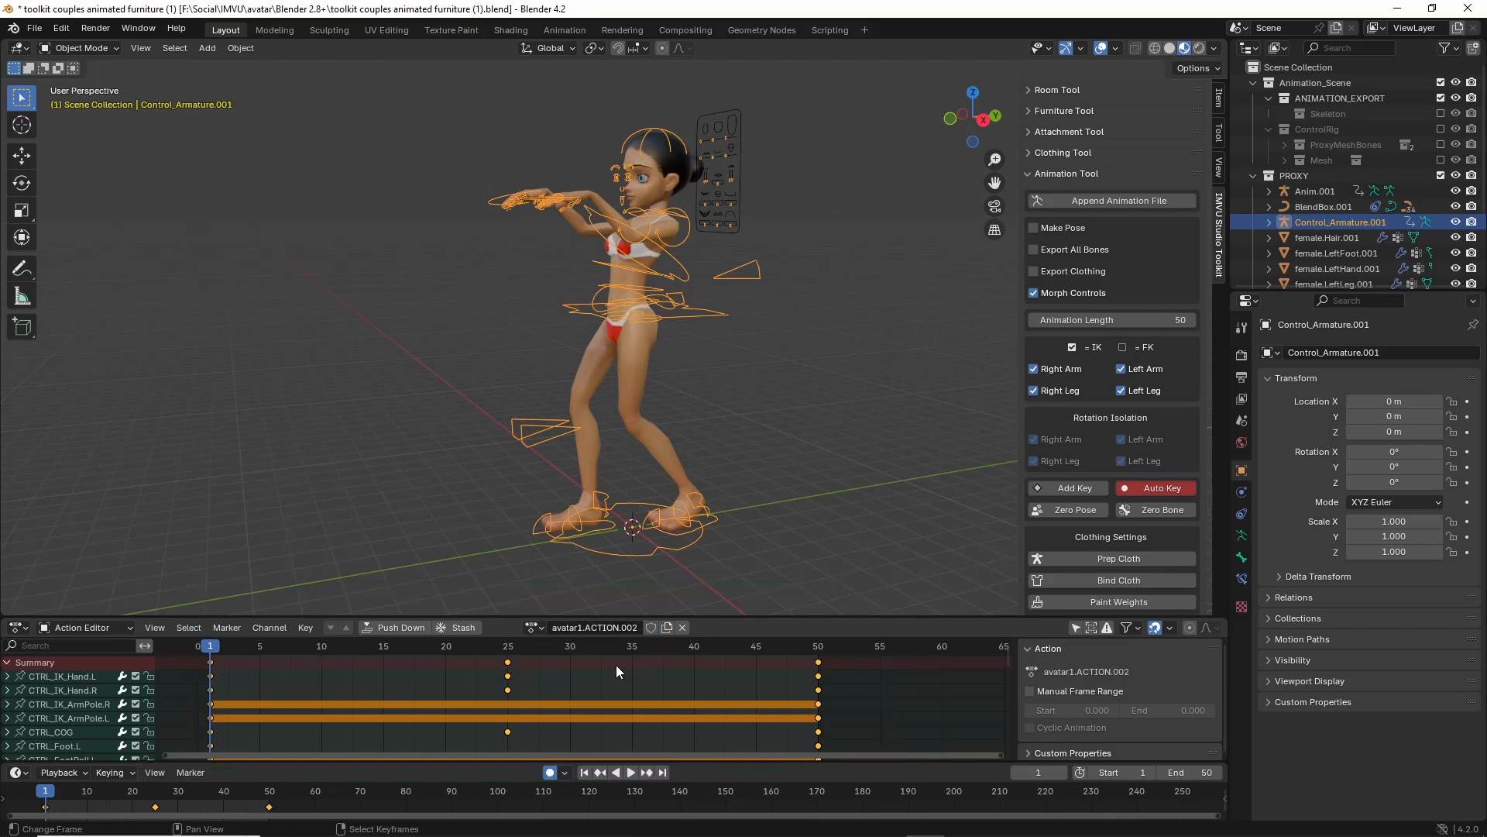
pyautogui.click(581, 628)
pyautogui.write('2')
pyautogui.press('Delete')
pyautogui.press('BackSpace')
pyautogui.press('BackSpace')
pyautogui.press('BackSpace')
pyautogui.press('Return')
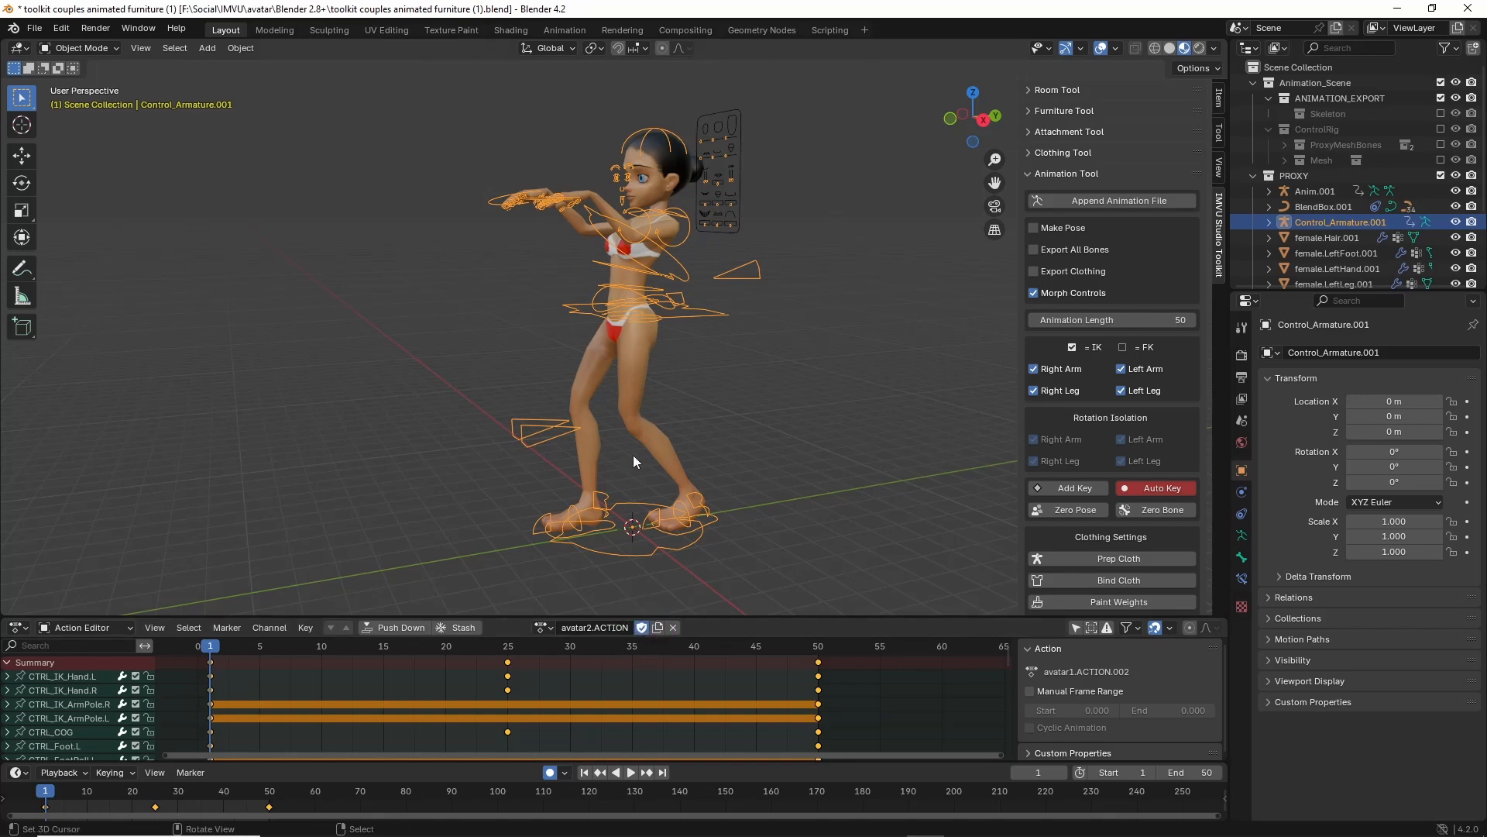
# Re-enable the Skeleton and ControlRig collections so the original avatar is included alongside PROXY.
pyautogui.moveTo(633, 454); pyautogui.dragTo(616, 454, button='middle')
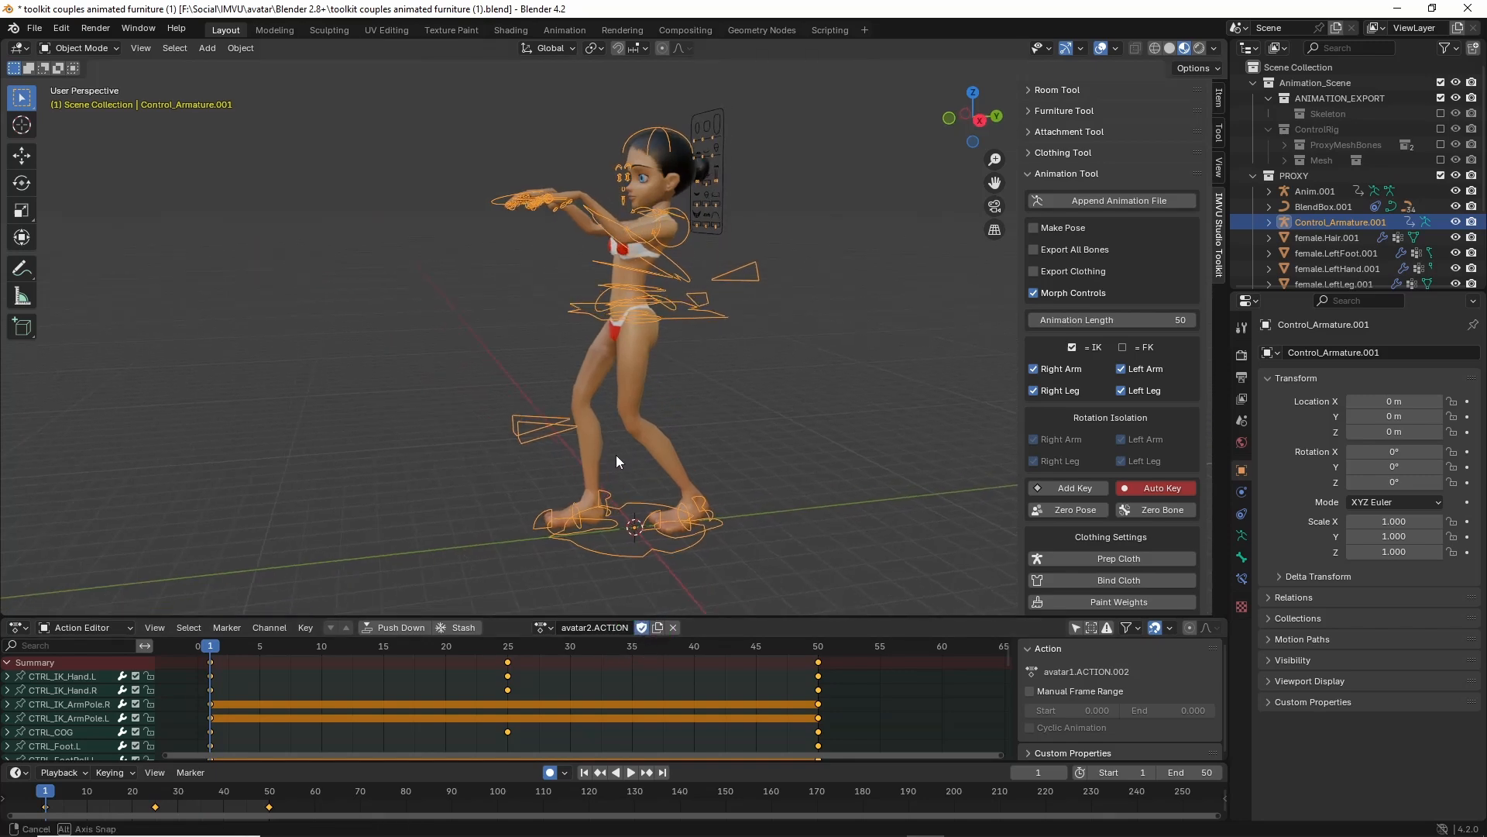
pyautogui.click(1441, 113)
pyautogui.click(1440, 159)
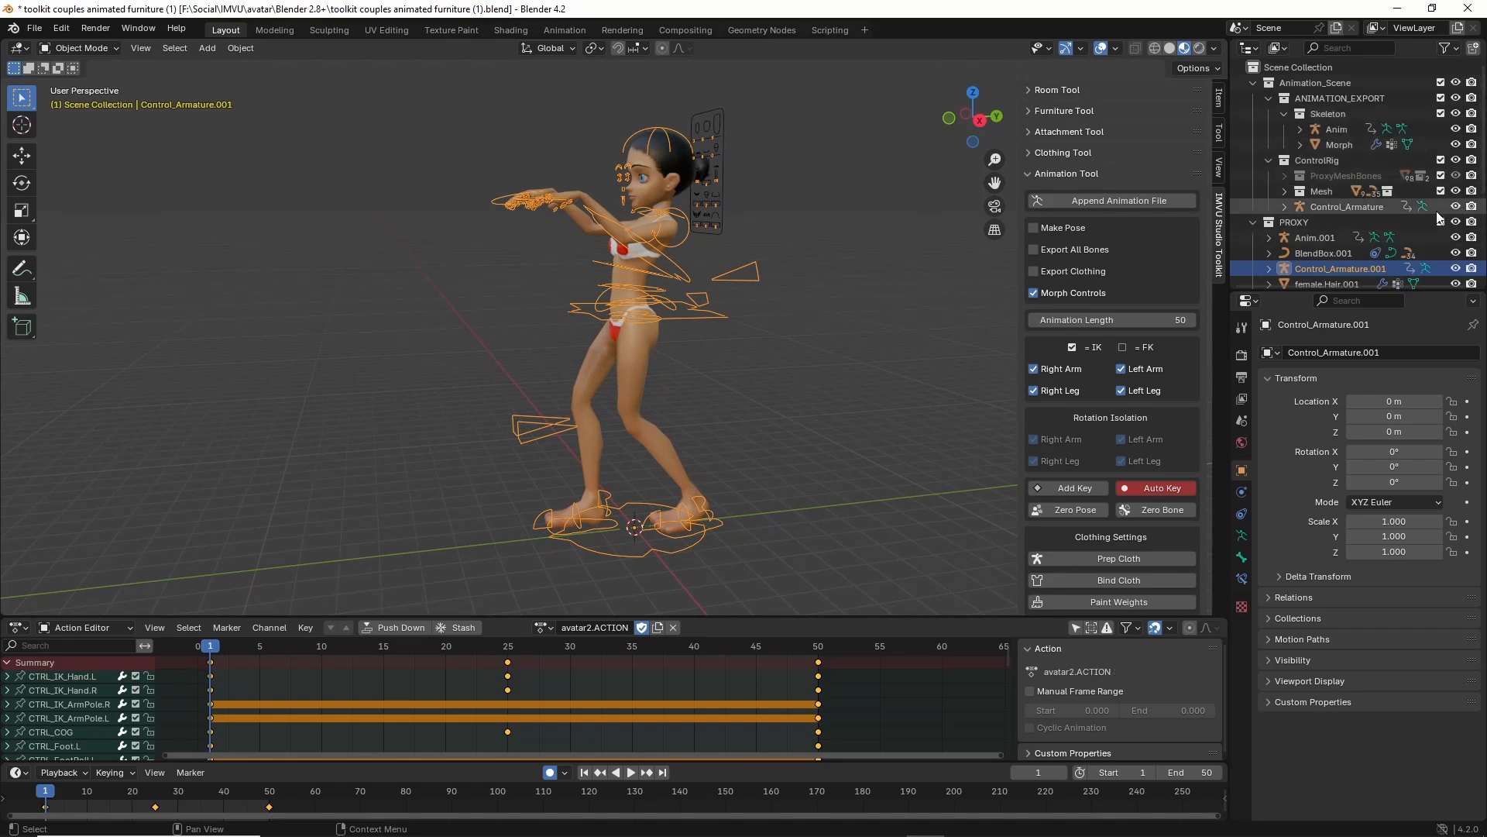
pyautogui.hotkey('ctrl', '2')
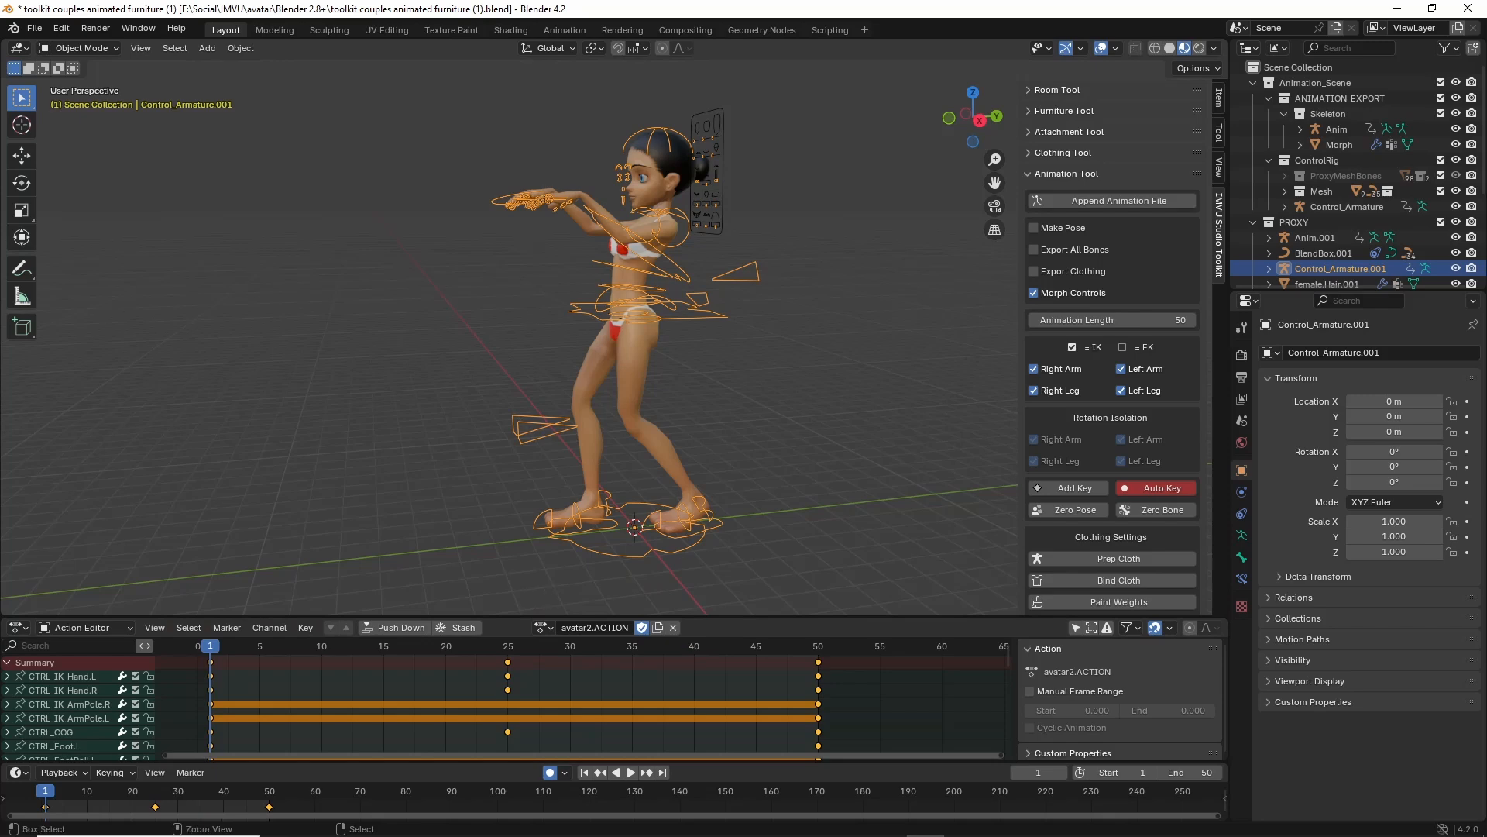
pyautogui.moveTo(1297, 280); pyautogui.dragTo(1381, 283)
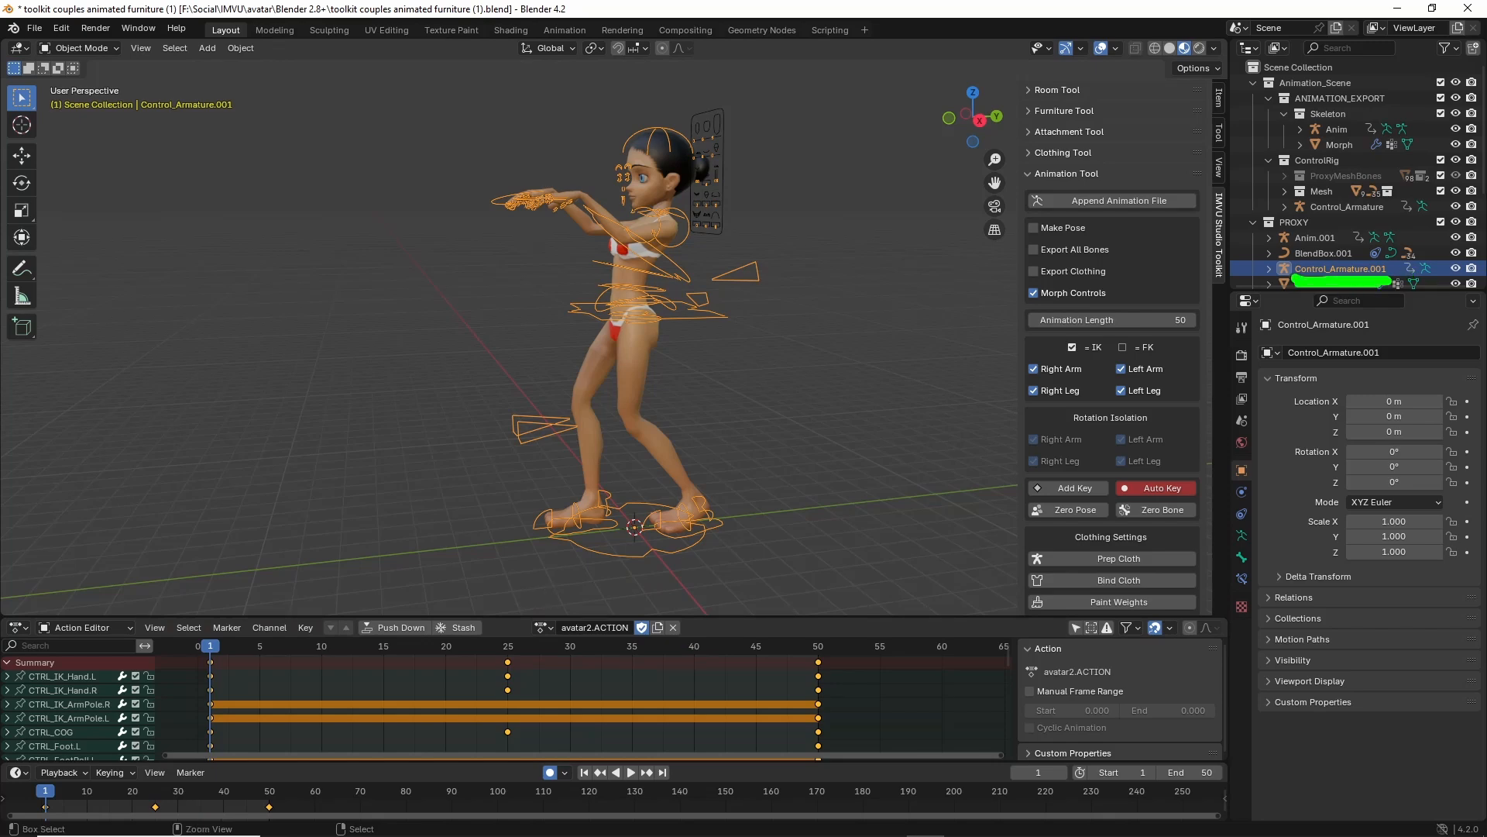
pyautogui.moveTo(573, 600); pyautogui.dragTo(523, 594)
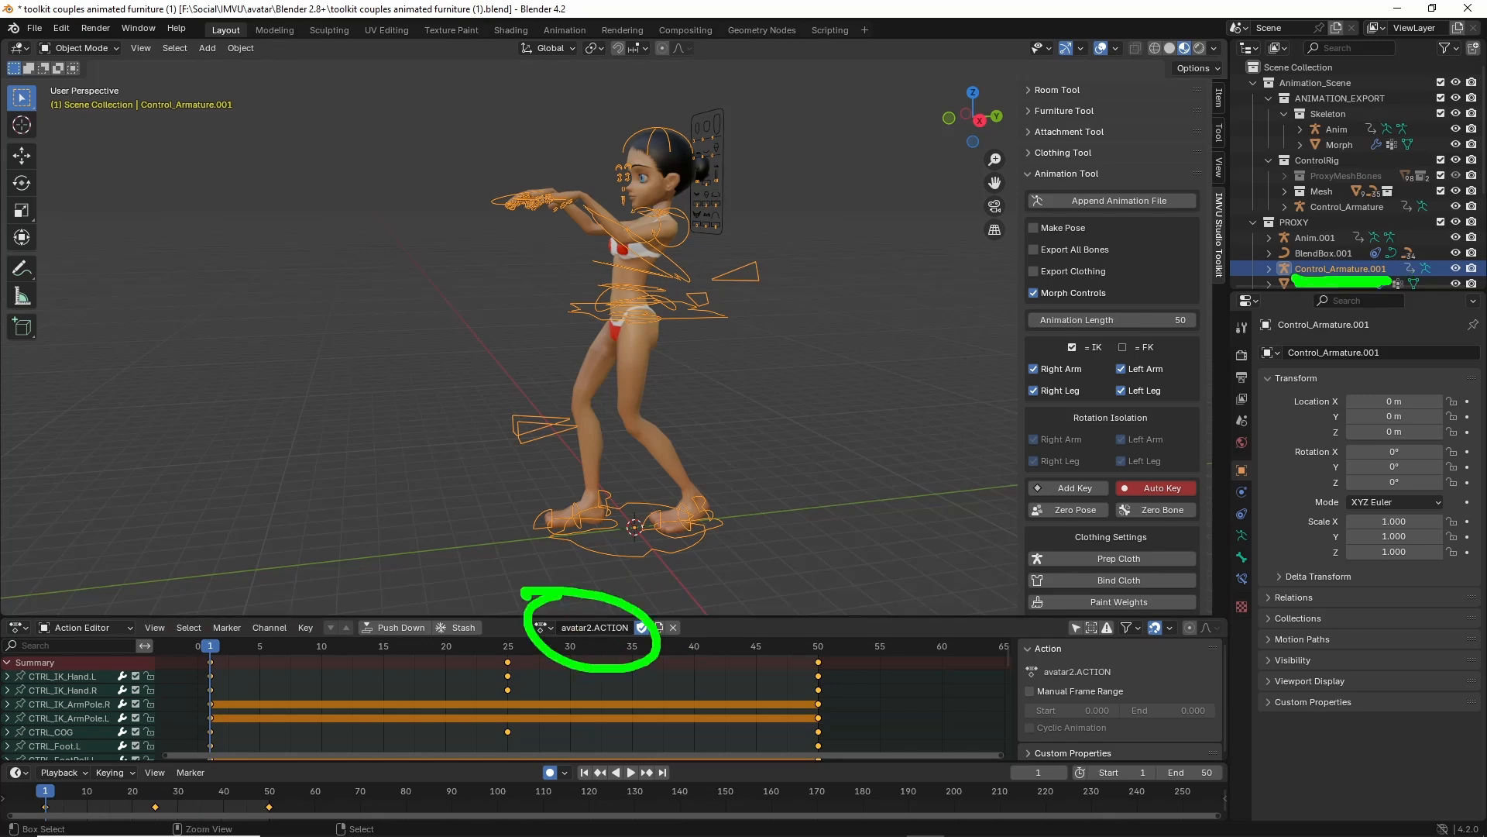
pyautogui.moveTo(631, 582)
pyautogui.mouseDown()
pyautogui.moveTo(1195, 322)
pyautogui.moveTo(1193, 364)
pyautogui.moveTo(814, 463)
pyautogui.moveTo(862, 488)
pyautogui.mouseUp()
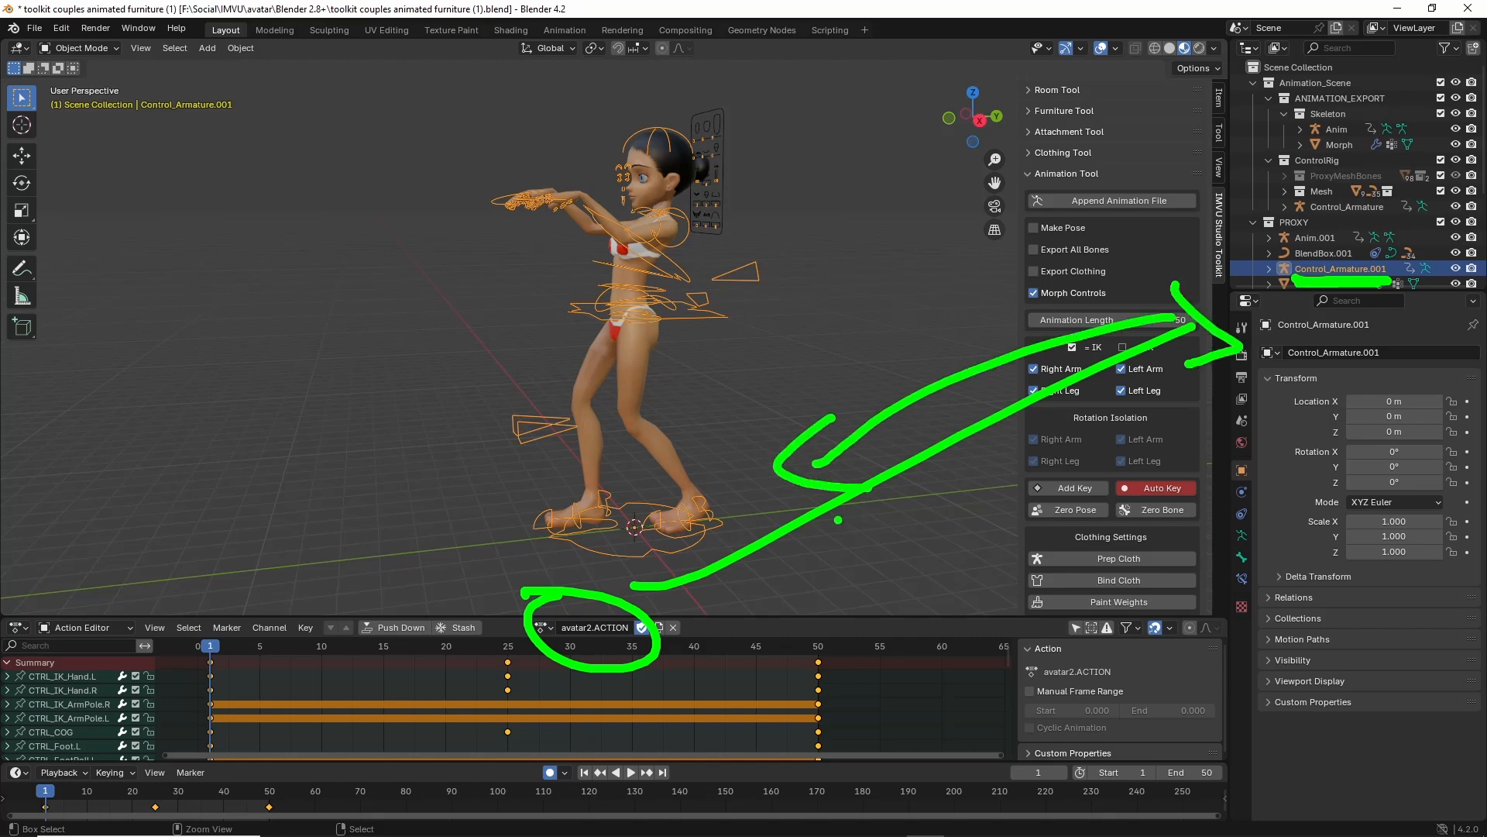
pyautogui.press('Escape')
# Switch Control_Armature.001 to Pose Mode and select its CTRL_COG control at the hips.
pyautogui.click(89, 49)
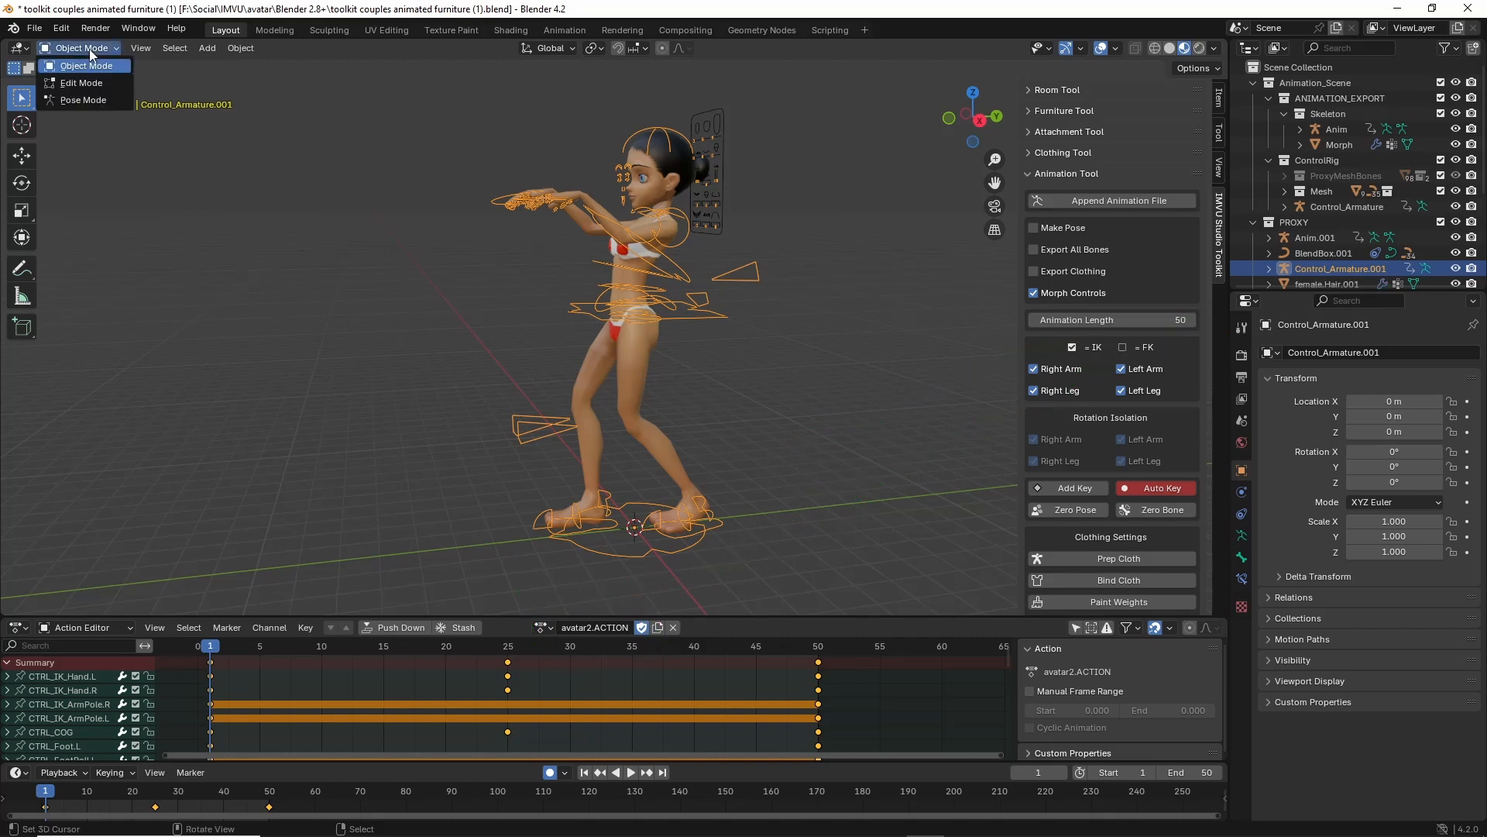
pyautogui.click(87, 101)
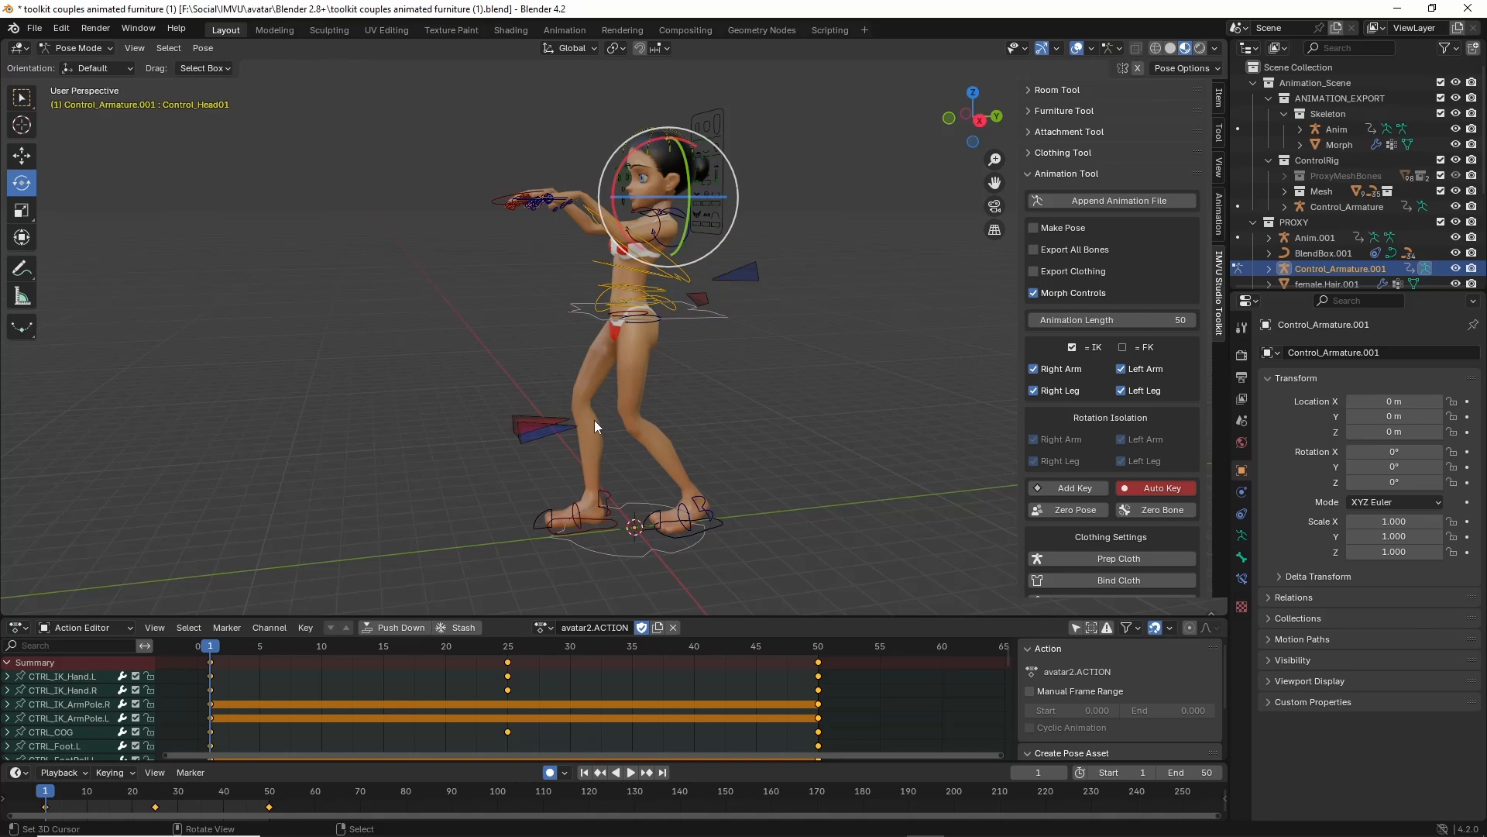
pyautogui.click(695, 312)
pyautogui.moveTo(696, 314); pyautogui.dragTo(682, 354, button='middle')
pyautogui.press('g')
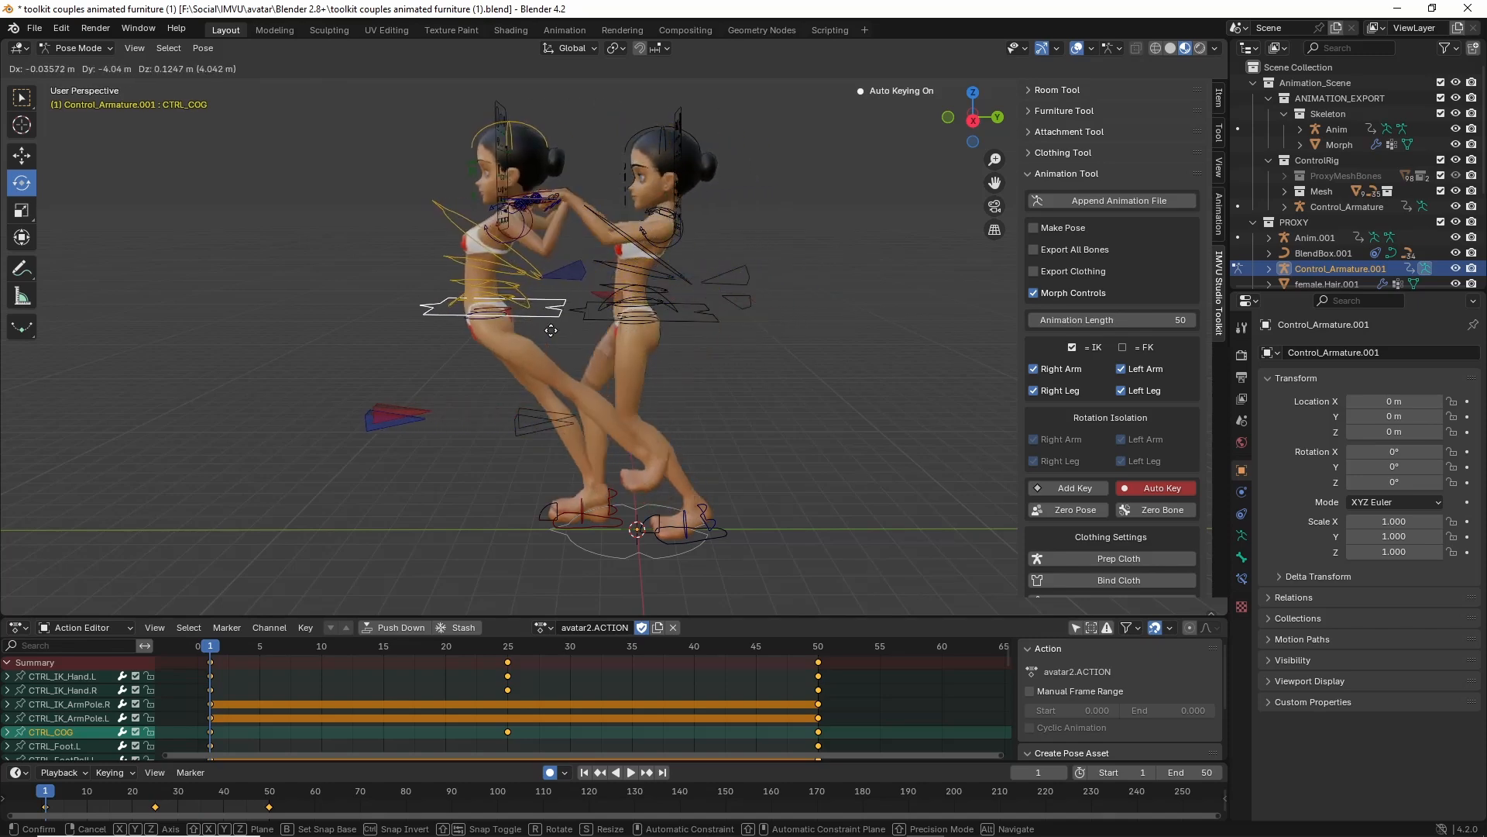
pyautogui.rightClick(643, 335)
pyautogui.scroll(2, 630, 344)
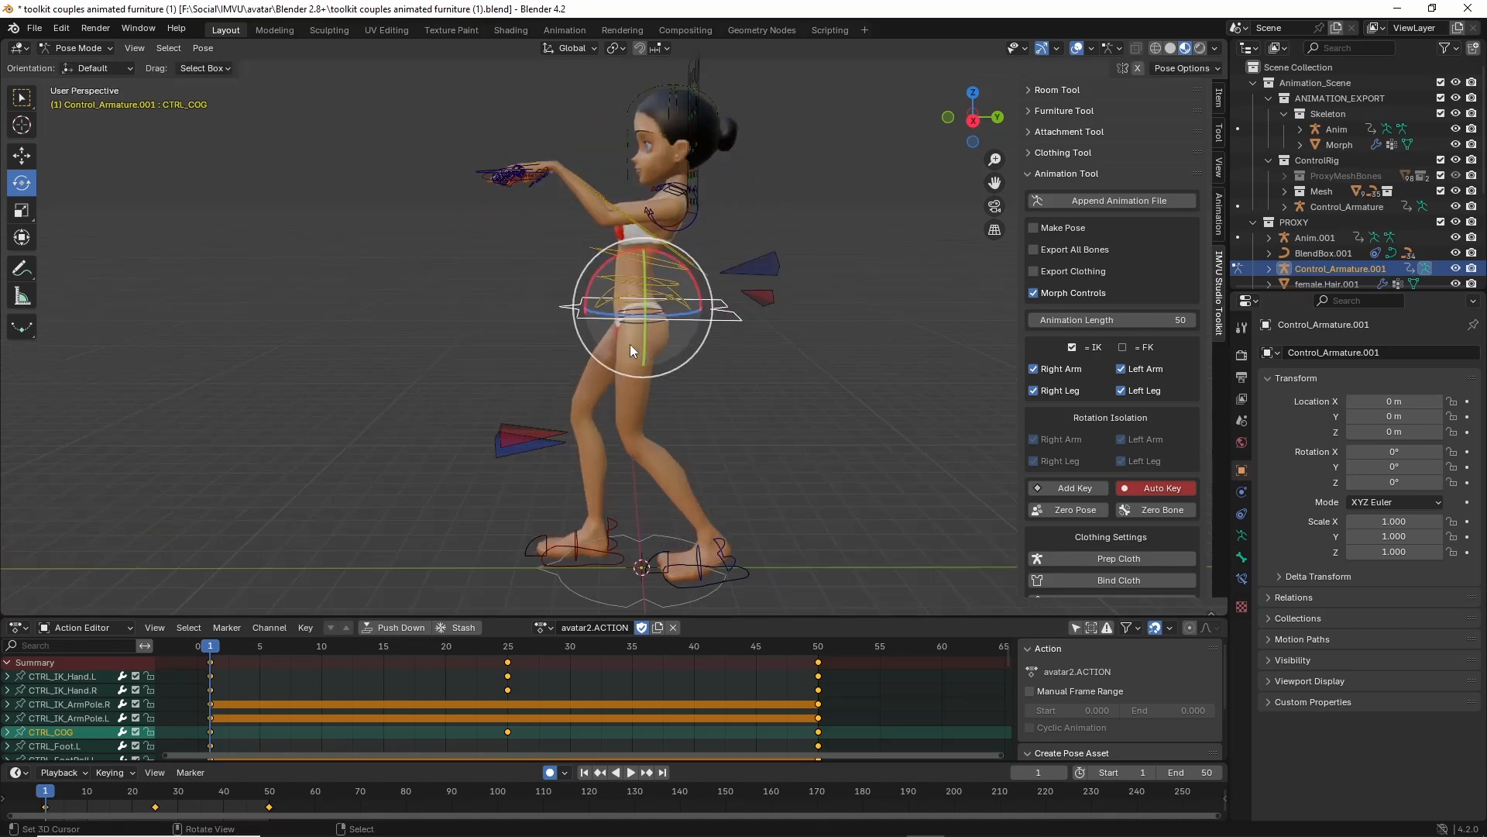
pyautogui.scroll(-1, 589, 350)
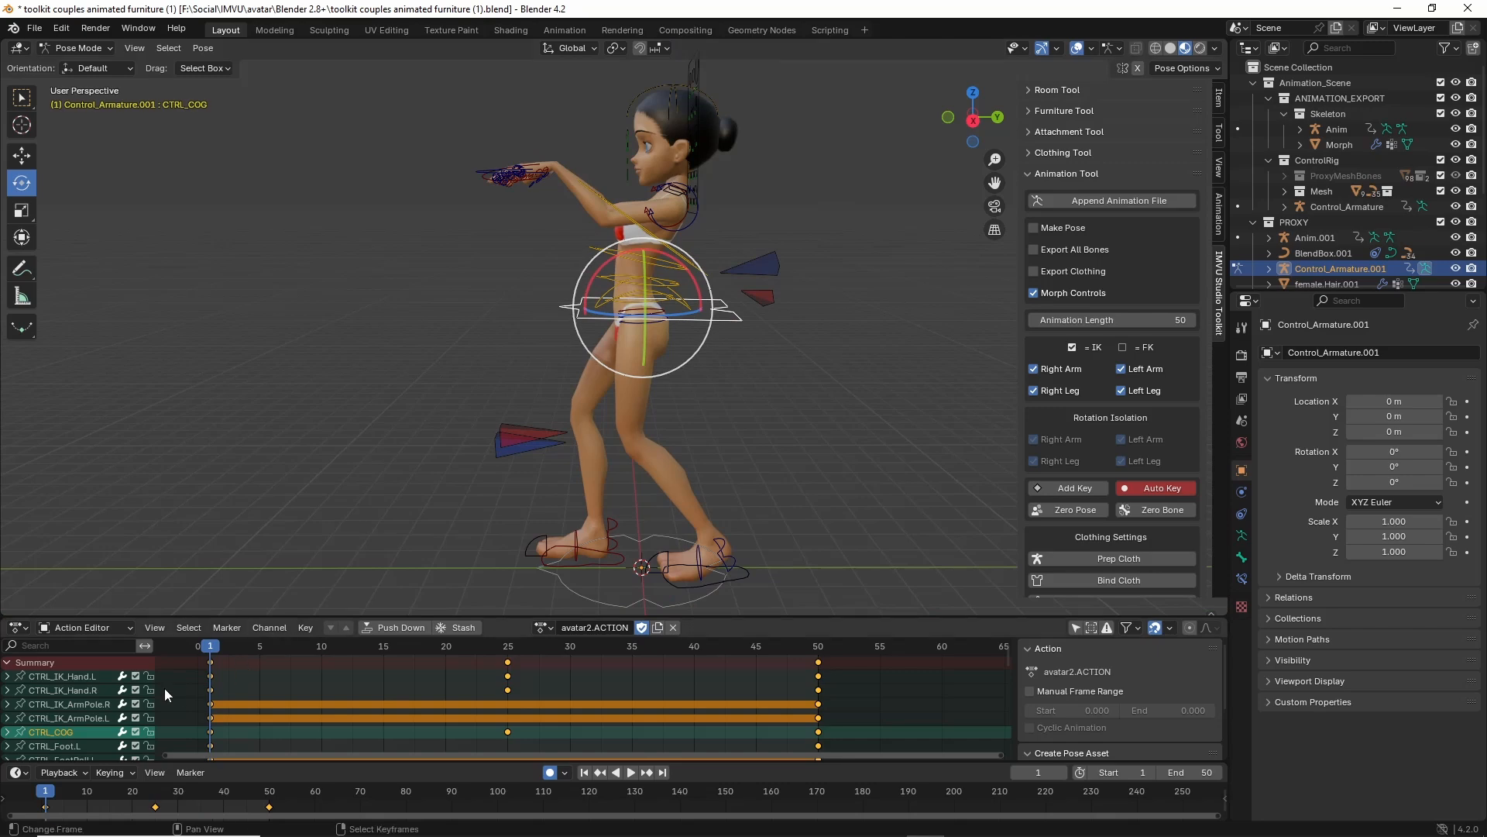
pyautogui.moveTo(211, 631); pyautogui.dragTo(203, 634)
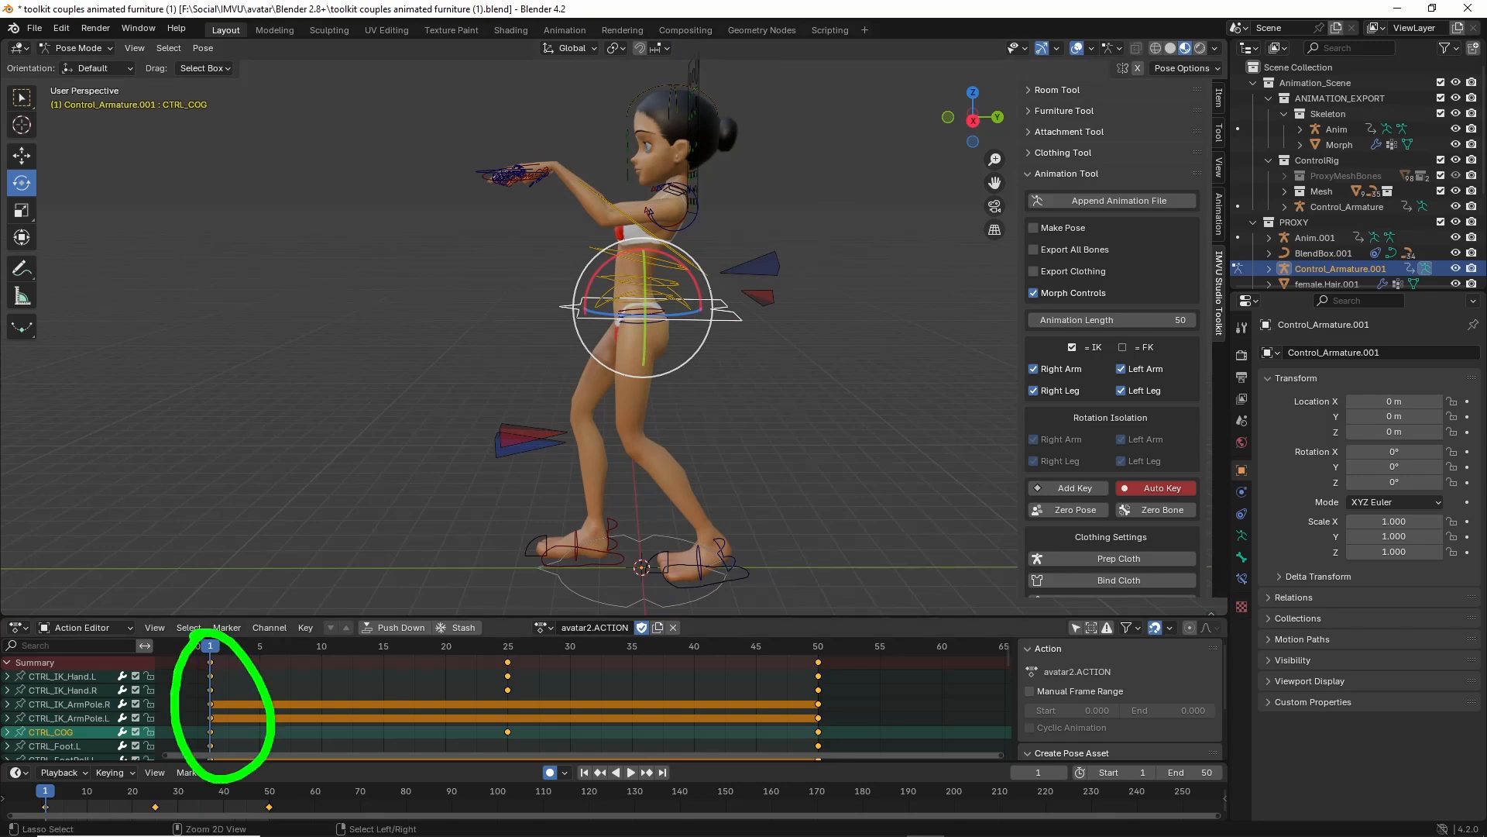
pyautogui.press('Escape')
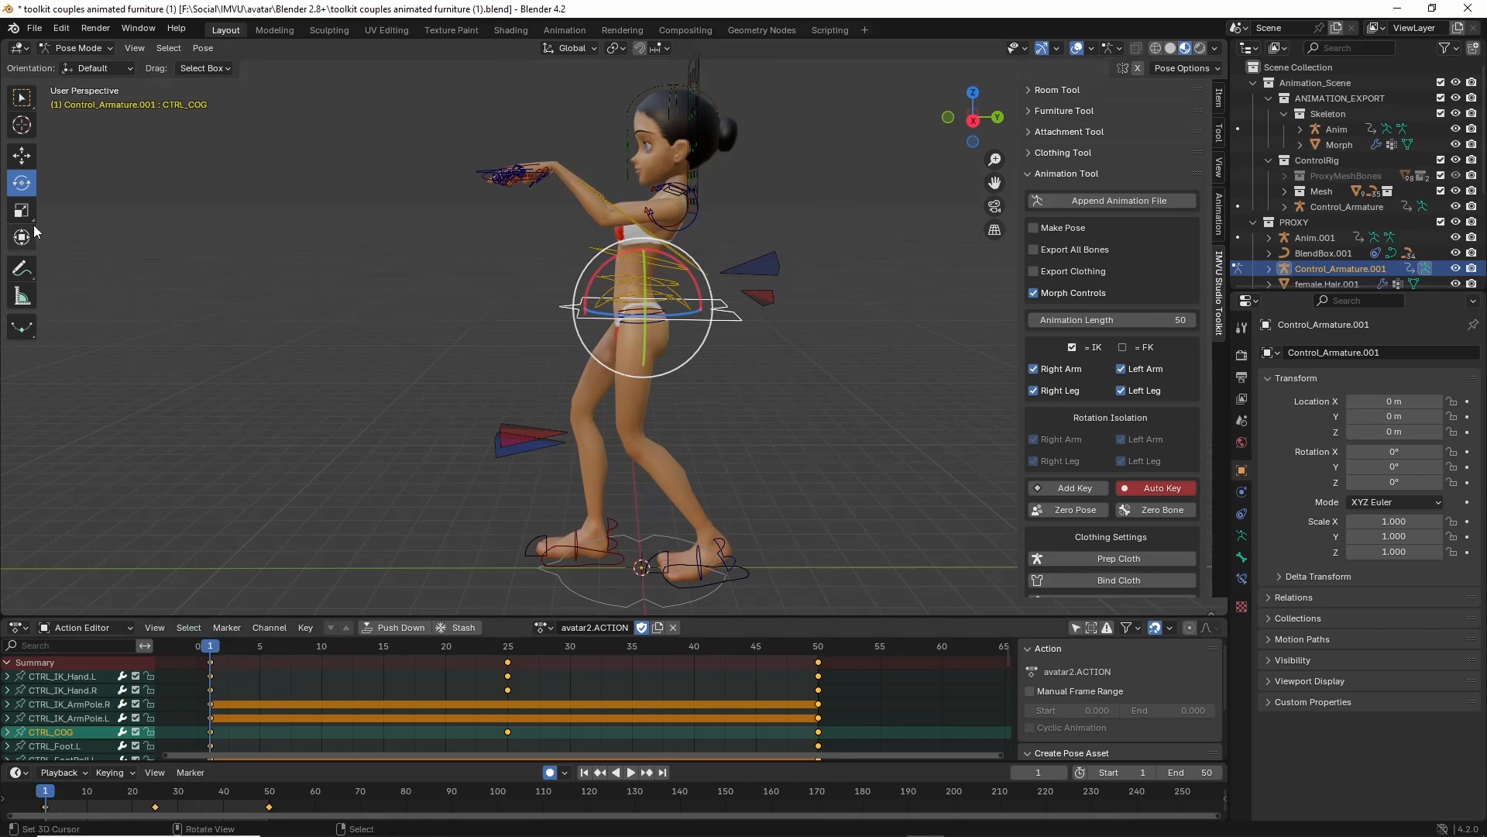
# Move the CTRL_COG control along the Y axis to bring the second avatar's body in front of the first avatar.
pyautogui.click(22, 156)
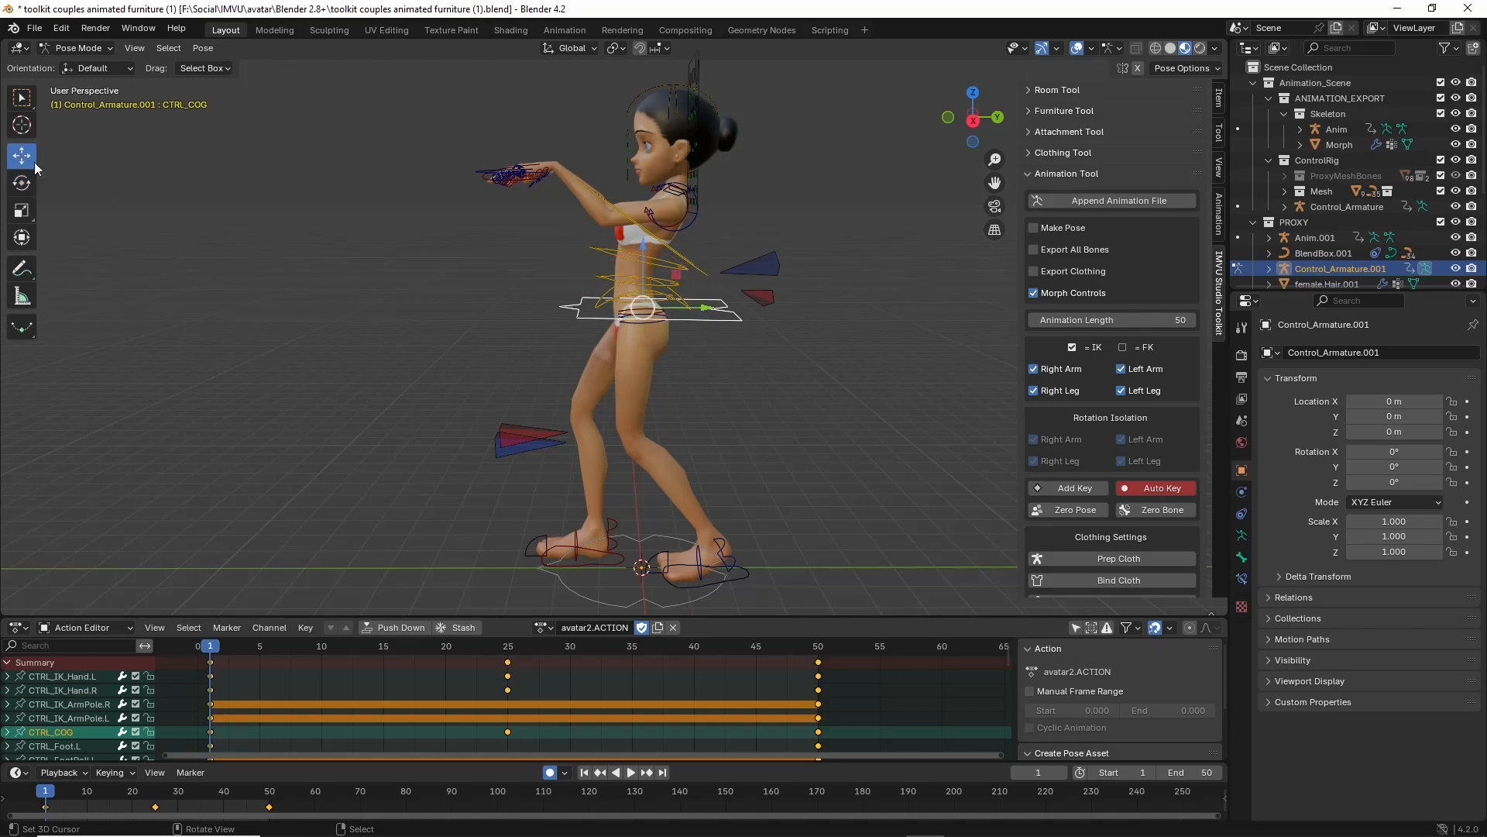
pyautogui.moveTo(657, 275); pyautogui.dragTo(527, 285)
pyautogui.keyDown('shift'); pyautogui.moveTo(597, 551); pyautogui.dragTo(629, 491, button='middle'); pyautogui.keyUp('shift')
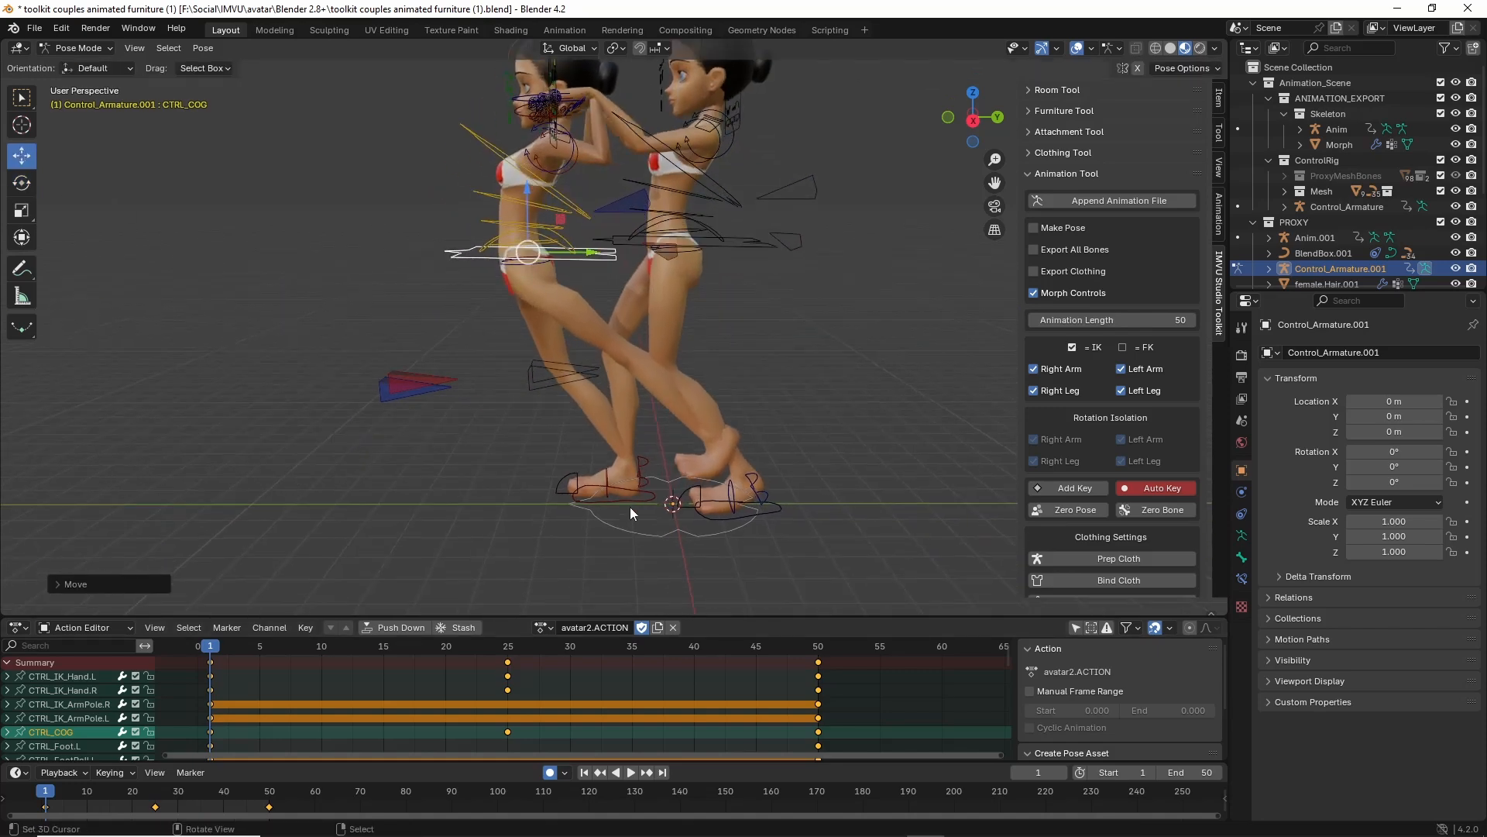
# Move CTRL_Foot.R and CTRL_Foot.L along the Y axis so both feet stand beneath the second avatar's shifted body.
pyautogui.rightClick(630, 507)
pyautogui.rightClick(672, 504)
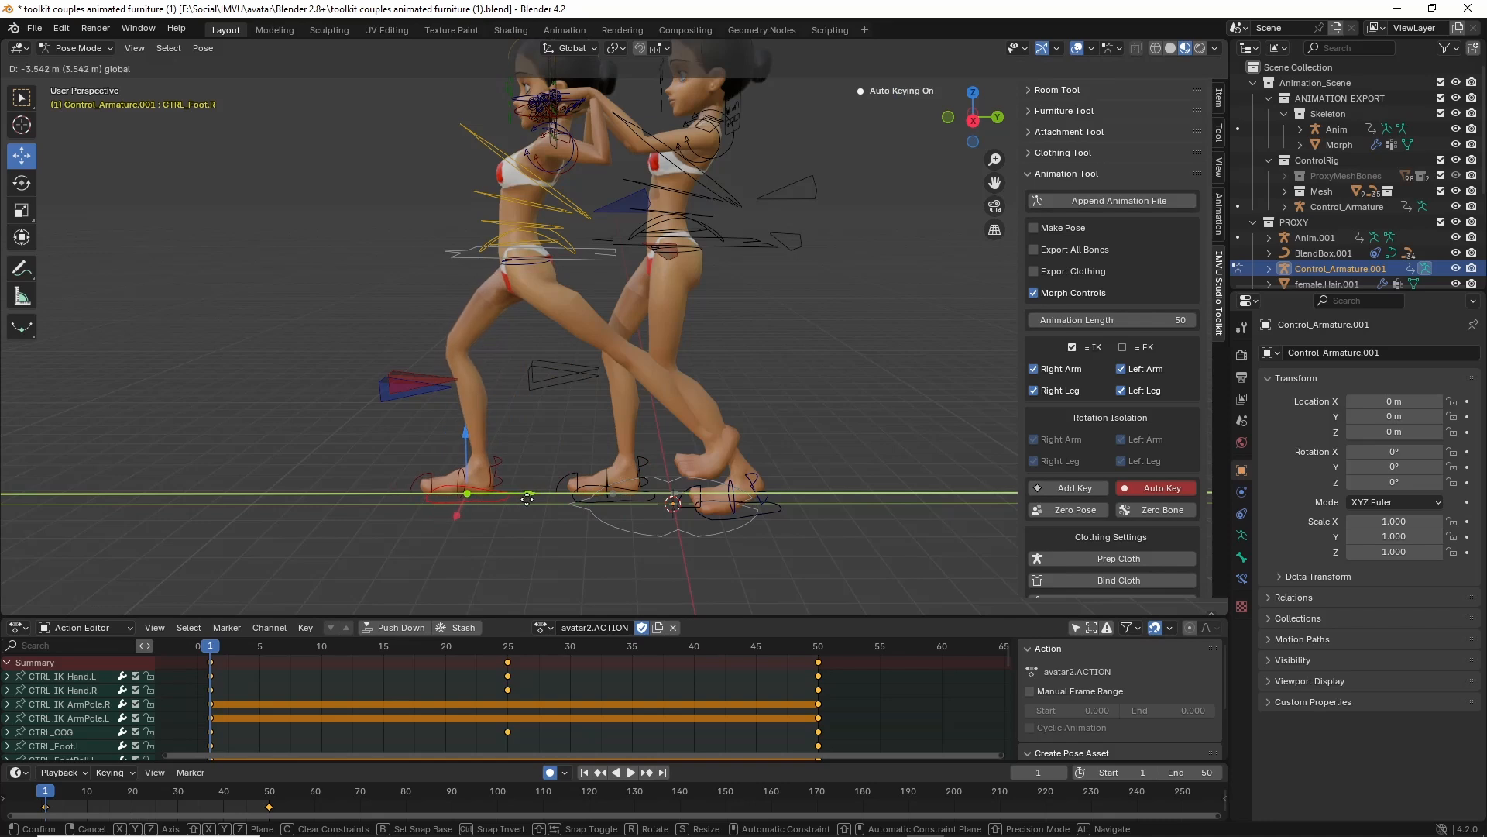
pyautogui.rightClick(760, 514)
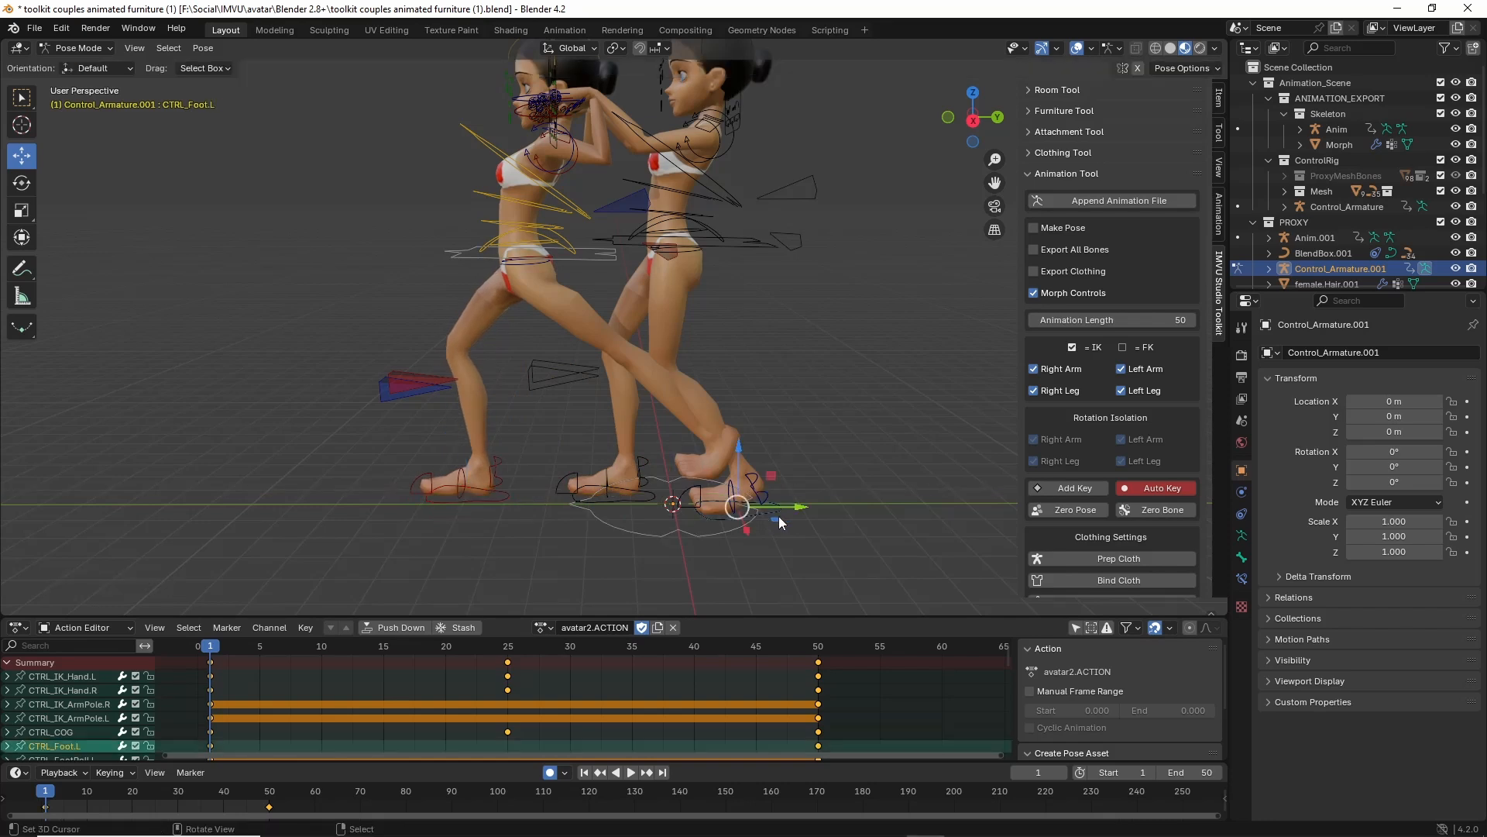
pyautogui.moveTo(800, 517); pyautogui.dragTo(494, 523)
# Lower the second avatar's CTRL_IK_Hand.L control from neck height to beside the left thigh, about 3.7 m away.
pyautogui.keyDown('shift'); pyautogui.moveTo(540, 334); pyautogui.dragTo(535, 369, button='middle'); pyautogui.keyUp('shift')
pyautogui.scroll(2, 534, 370)
pyautogui.moveTo(565, 271)
pyautogui.keyDown('shift'); pyautogui.mouseDown(button='middle')
pyautogui.moveTo(544, 429)
pyautogui.moveTo(559, 401)
pyautogui.moveTo(624, 407)
pyautogui.moveTo(595, 270)
pyautogui.mouseUp(button='middle'); pyautogui.keyUp('shift')
pyautogui.rightClick(571, 267)
pyautogui.rightClick(592, 271)
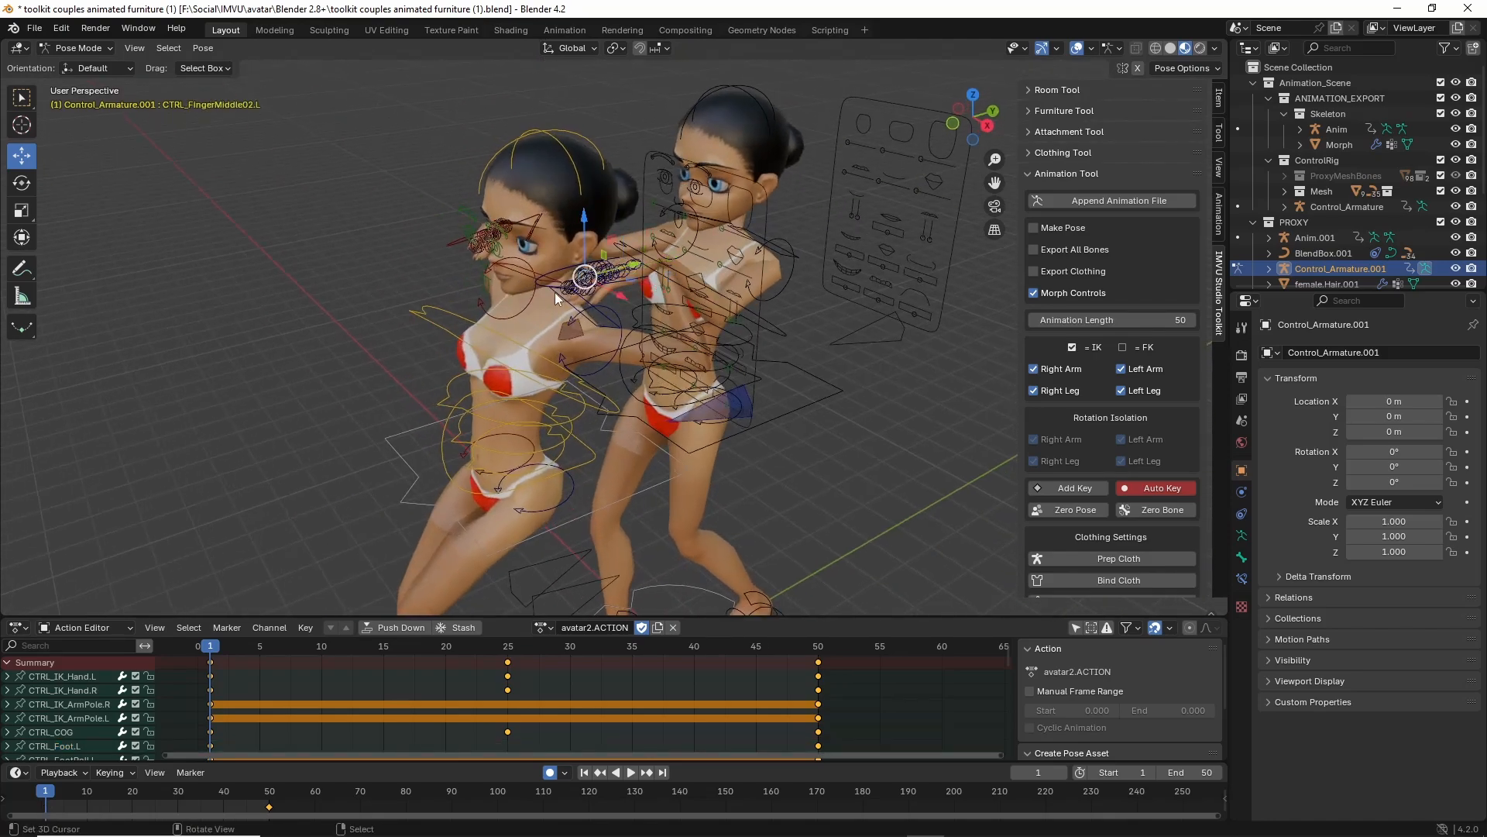
pyautogui.rightClick(610, 314)
pyautogui.moveTo(616, 320); pyautogui.dragTo(515, 282, button='middle')
pyautogui.rightClick(533, 280)
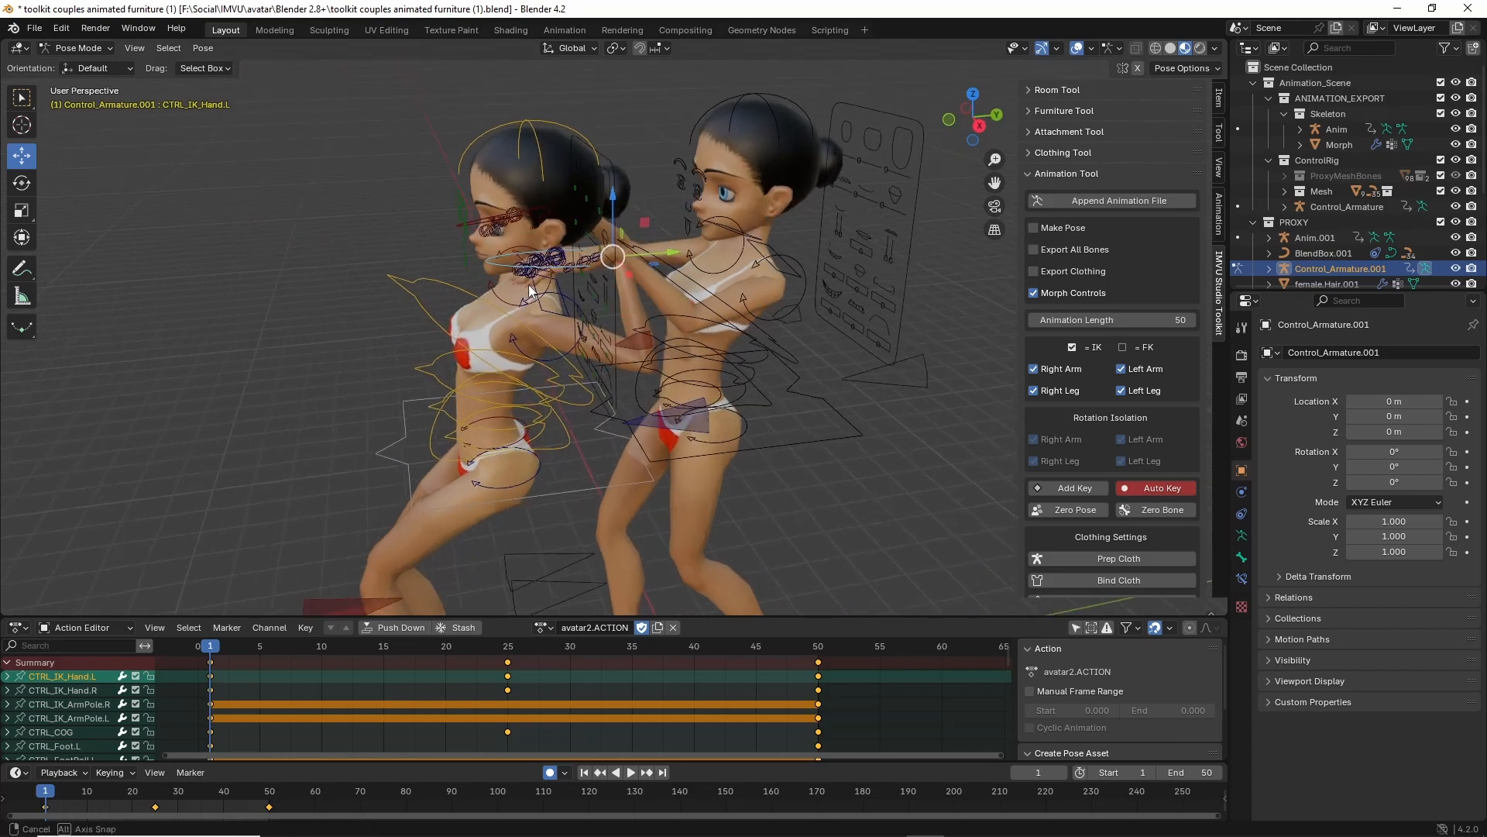
pyautogui.moveTo(528, 292); pyautogui.dragTo(322, 432)
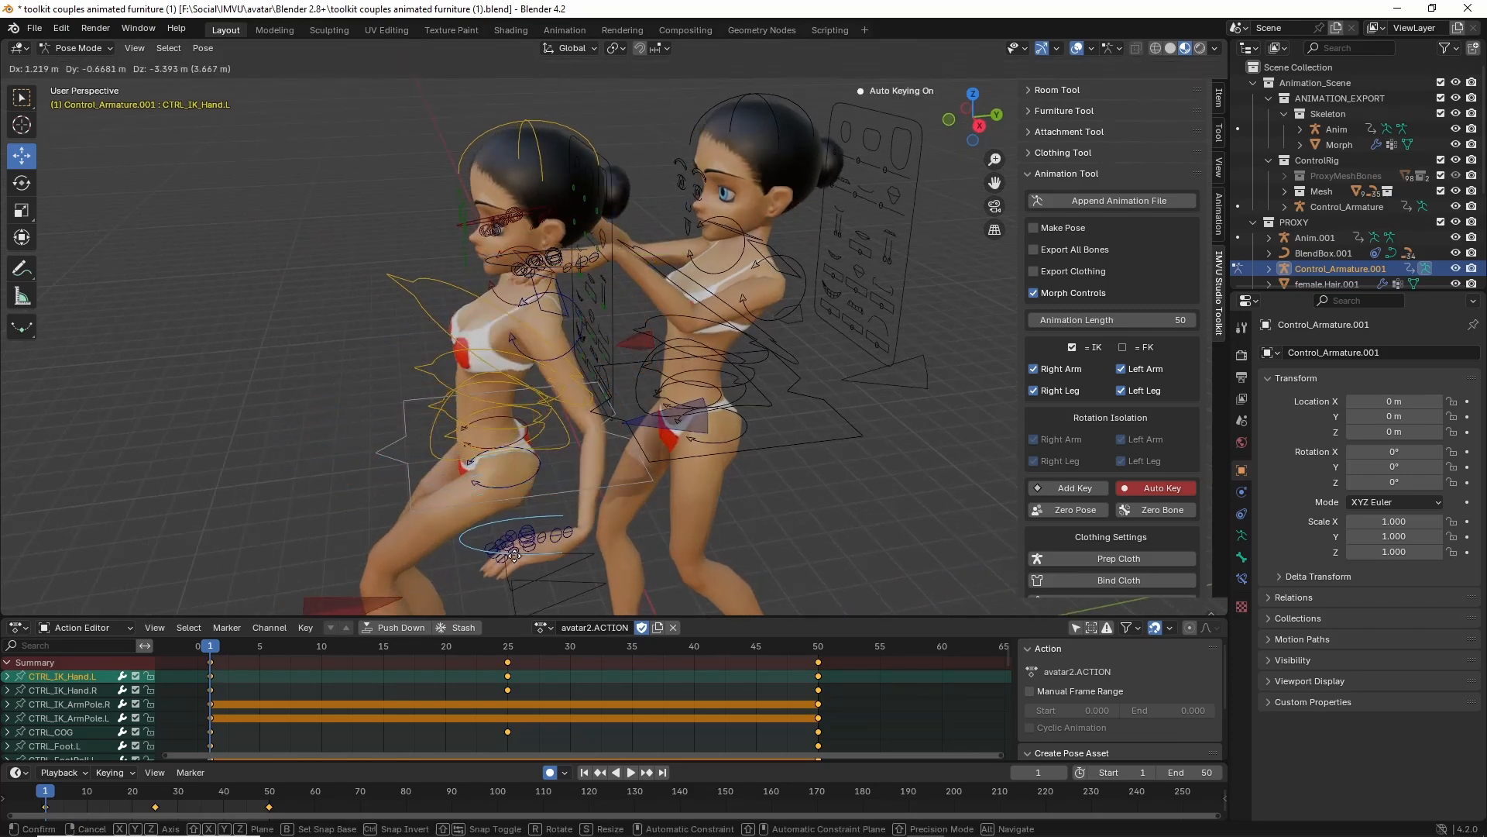
pyautogui.click(511, 568)
# Move CTRL_IK_Hand.R about 3.6 m down and forward so the second avatar's right arm reaches out at waist height.
pyautogui.moveTo(512, 569); pyautogui.dragTo(775, 326, button='middle')
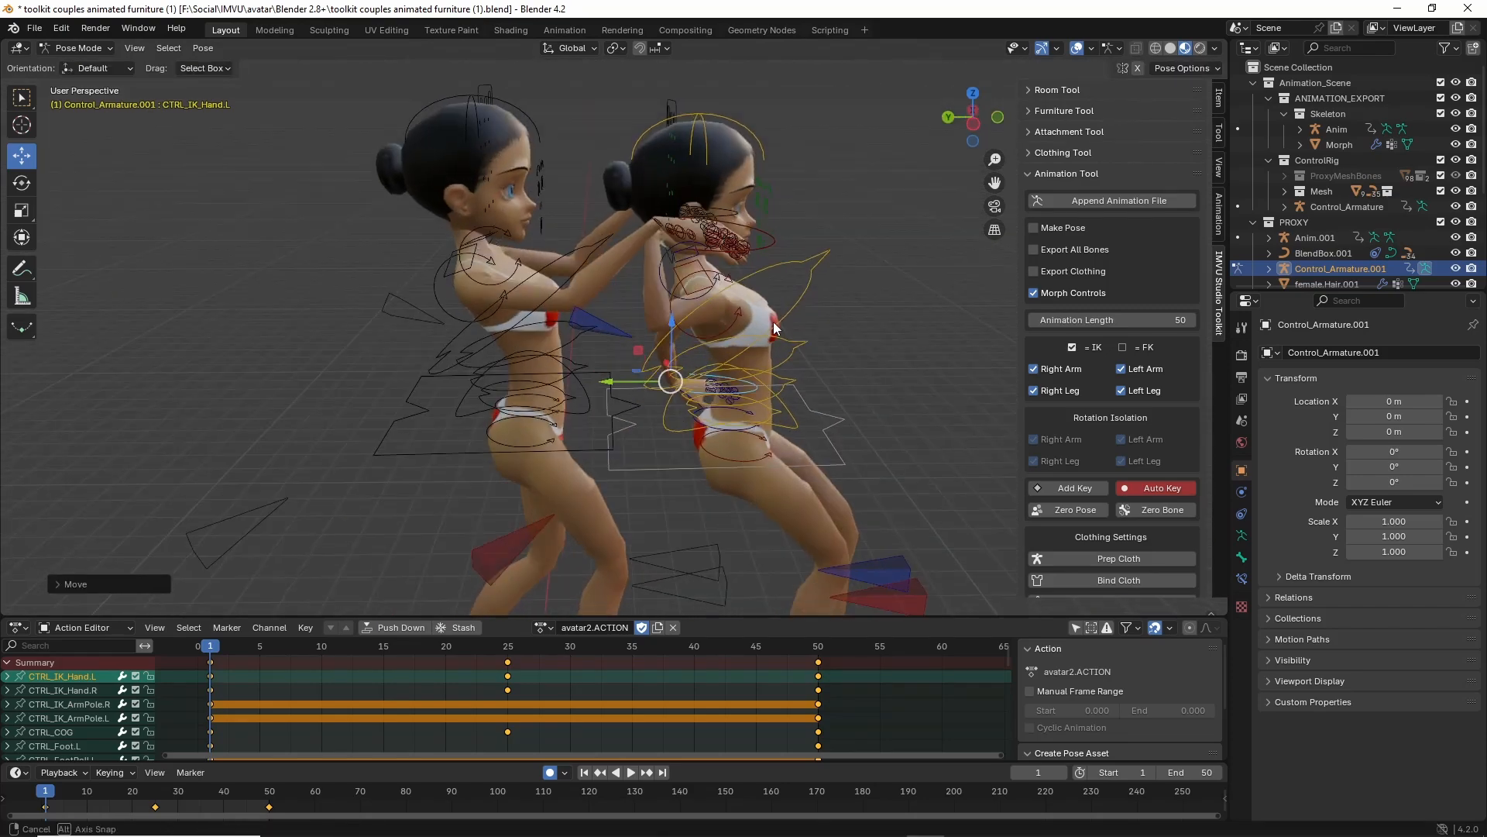
pyautogui.click(726, 258)
pyautogui.press('g')
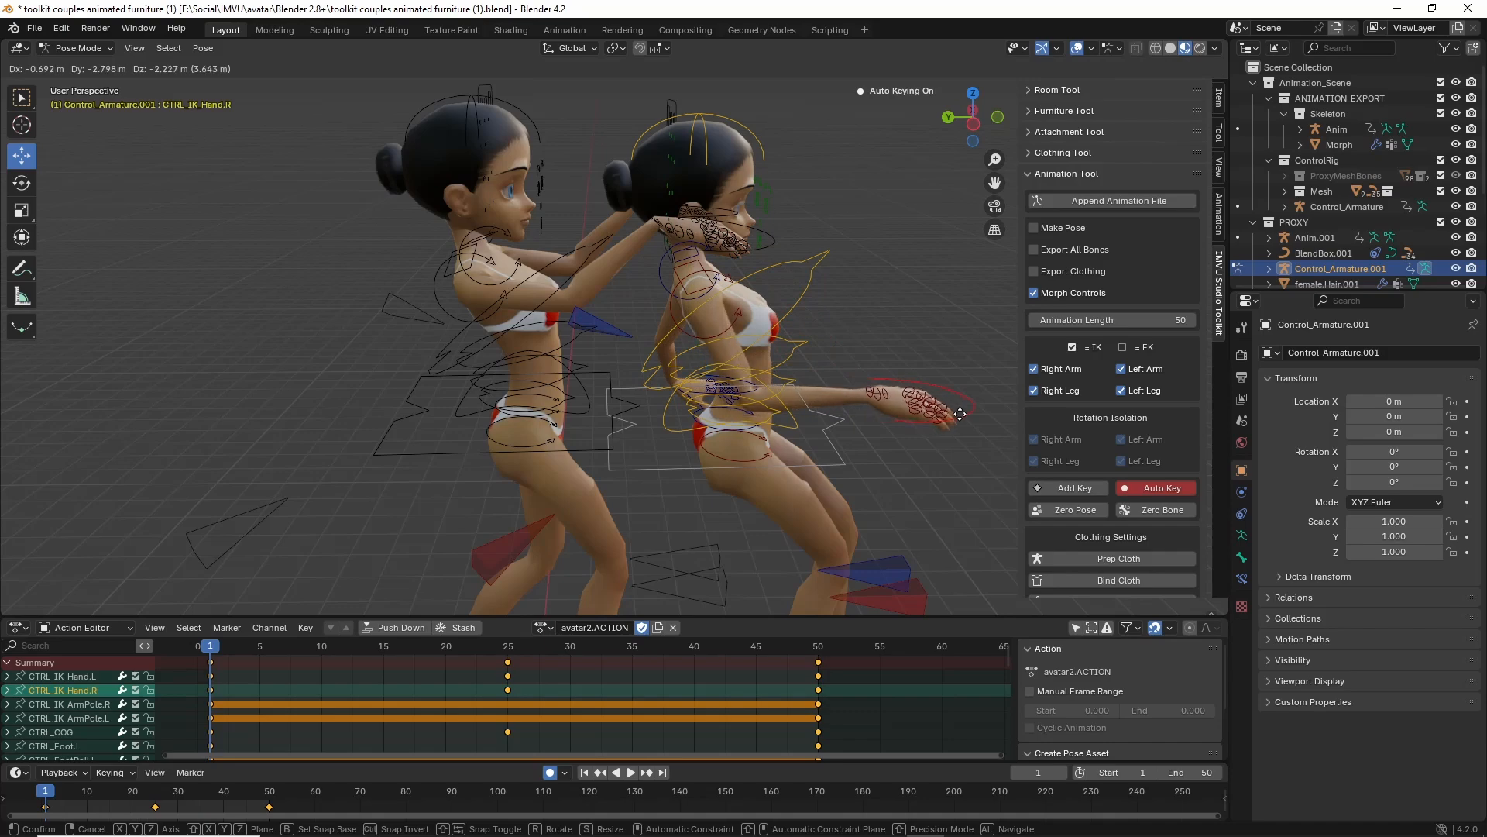
pyautogui.click(959, 414)
# Nudge the CTRL_COG control slightly toward the first avatar and up, keeping the movement off the X axis.
pyautogui.moveTo(959, 414); pyautogui.dragTo(481, 312, button='middle')
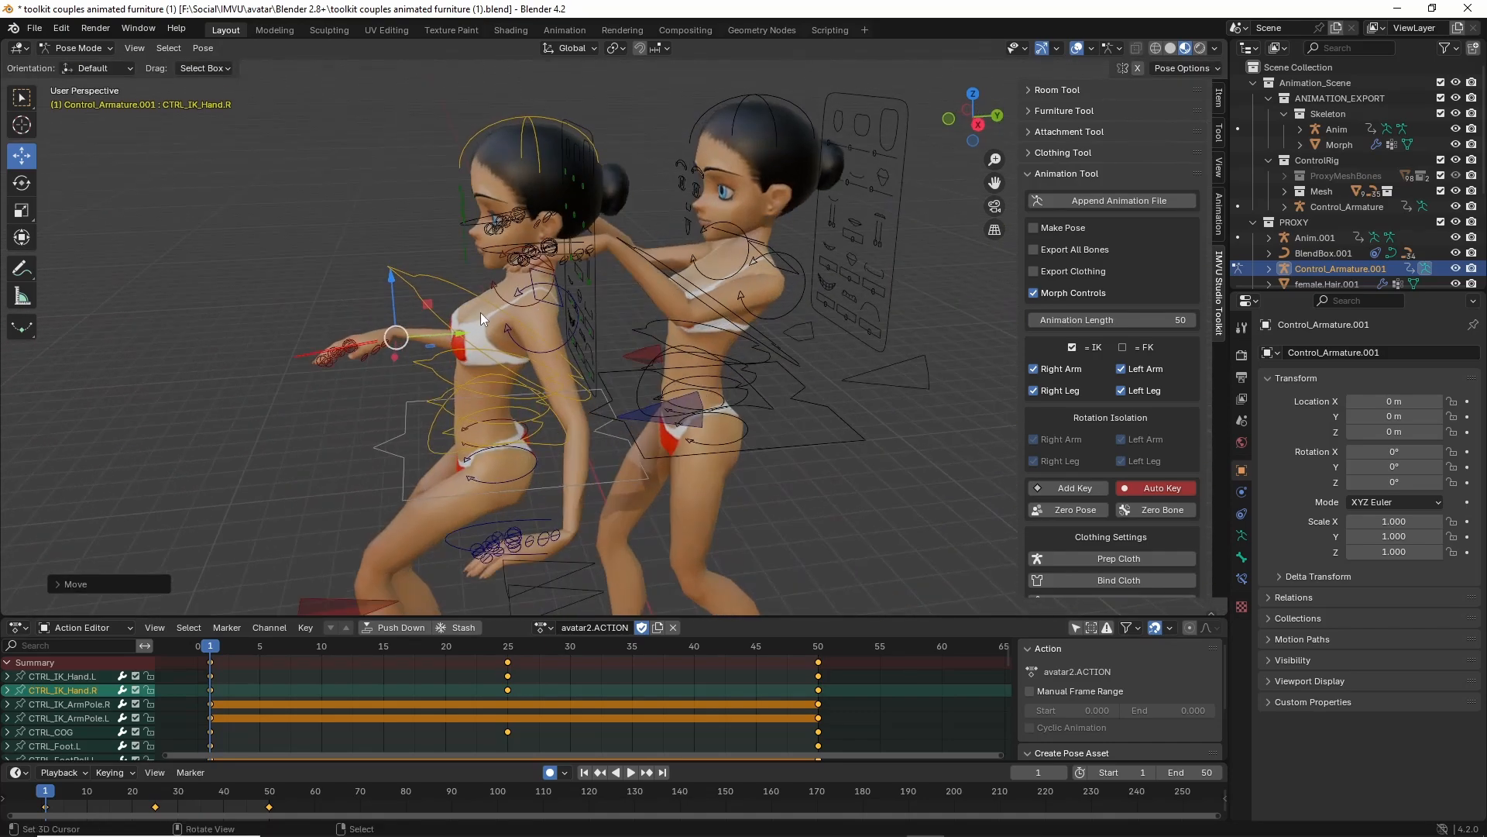
pyautogui.click(398, 439)
pyautogui.moveTo(399, 440); pyautogui.dragTo(516, 382, button='middle')
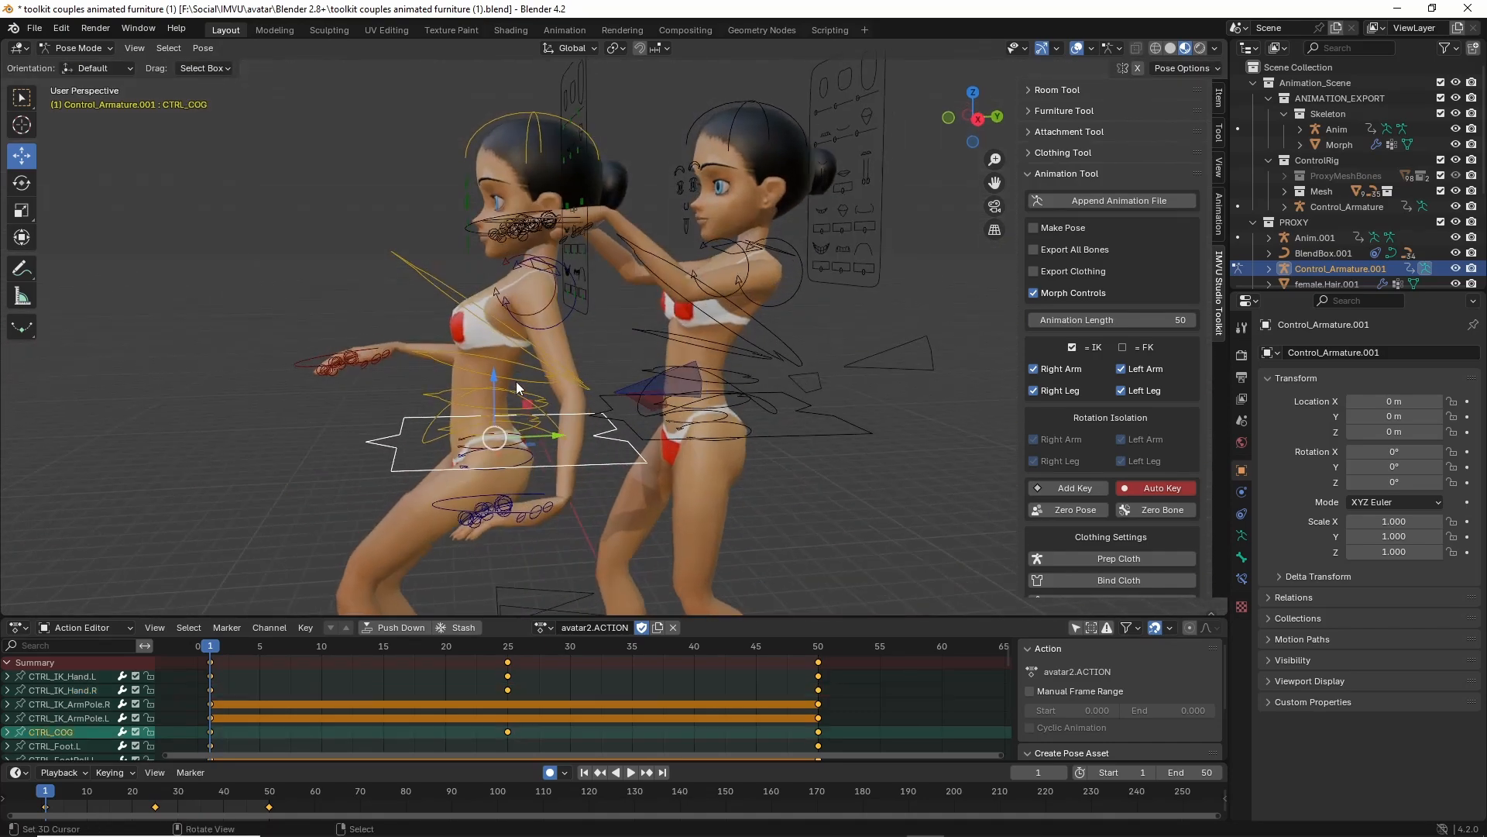
pyautogui.press('g')
pyautogui.hotkey('shift', 'x')
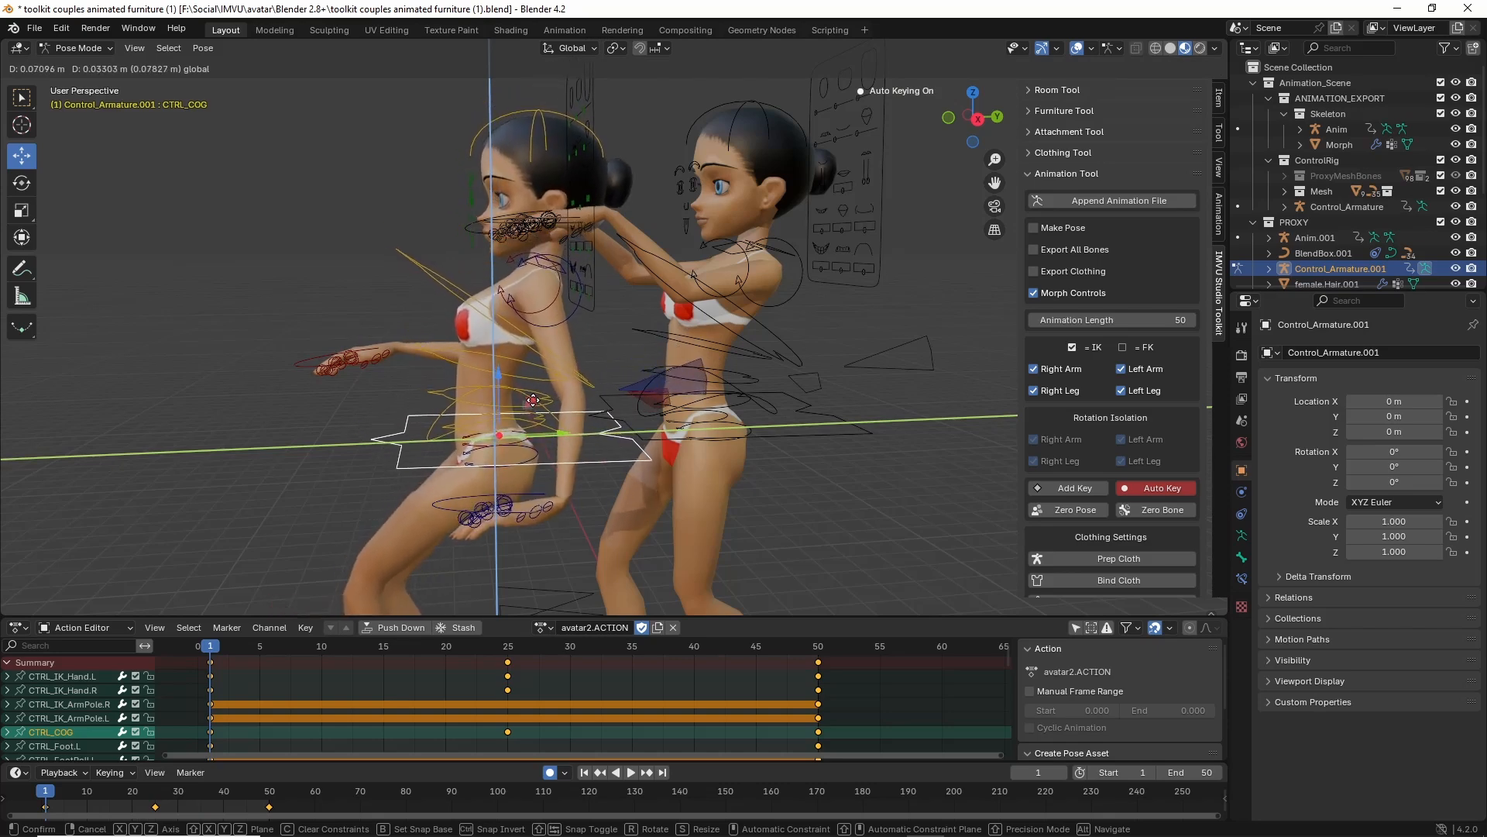
pyautogui.click(534, 398)
# Examine both avatars' full-body poses and feet from the opposite side.
pyautogui.scroll(-1, 629, 438)
pyautogui.keyDown('shift'); pyautogui.moveTo(630, 447); pyautogui.dragTo(745, 407, button='middle'); pyautogui.keyUp('shift')
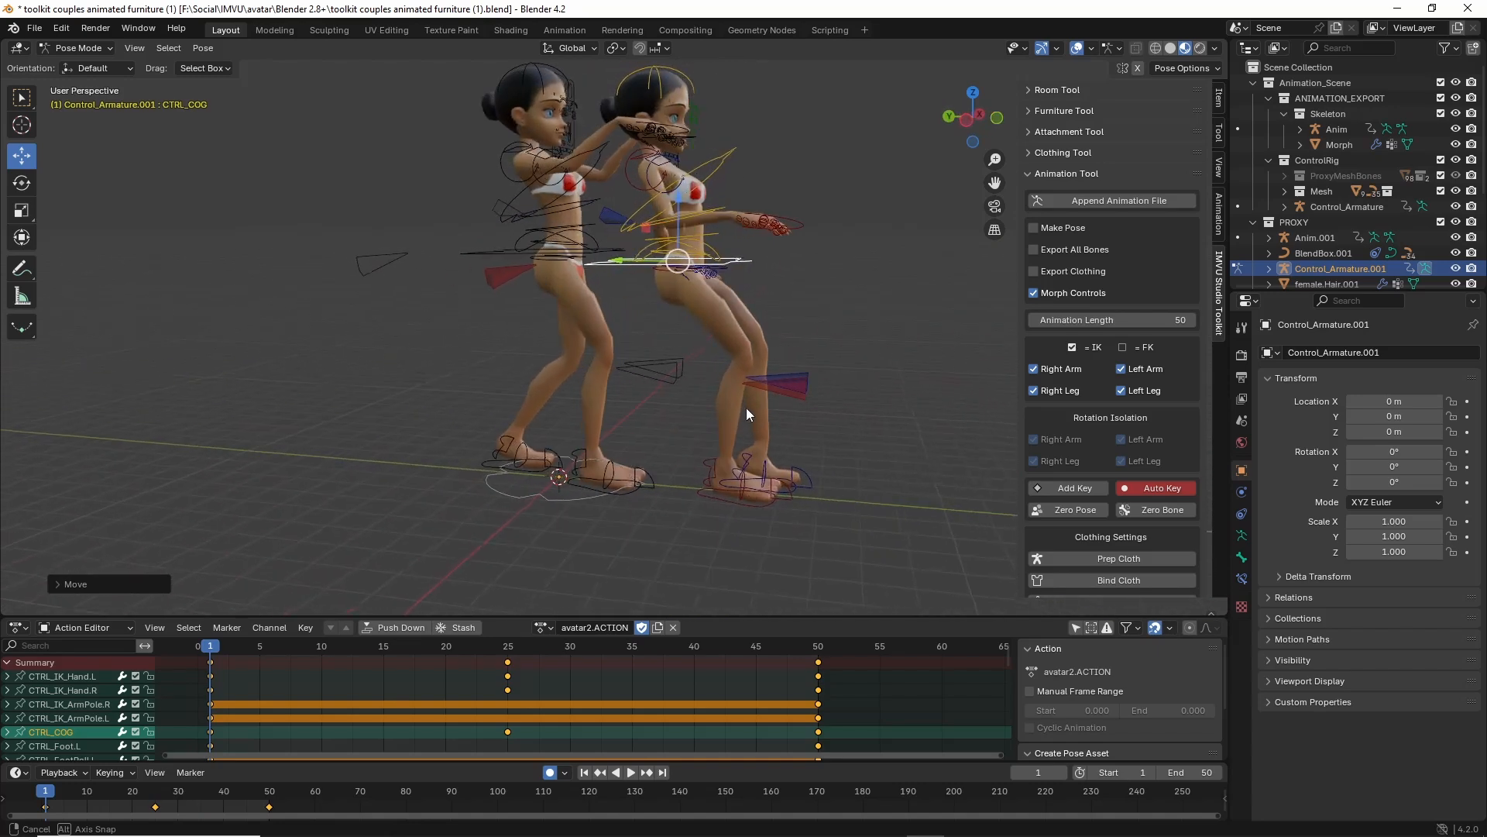
pyautogui.scroll(2, 760, 482)
pyautogui.keyDown('shift'); pyautogui.moveTo(760, 481); pyautogui.dragTo(615, 471, button='middle'); pyautogui.keyUp('shift')
pyautogui.scroll(-1, 602, 391)
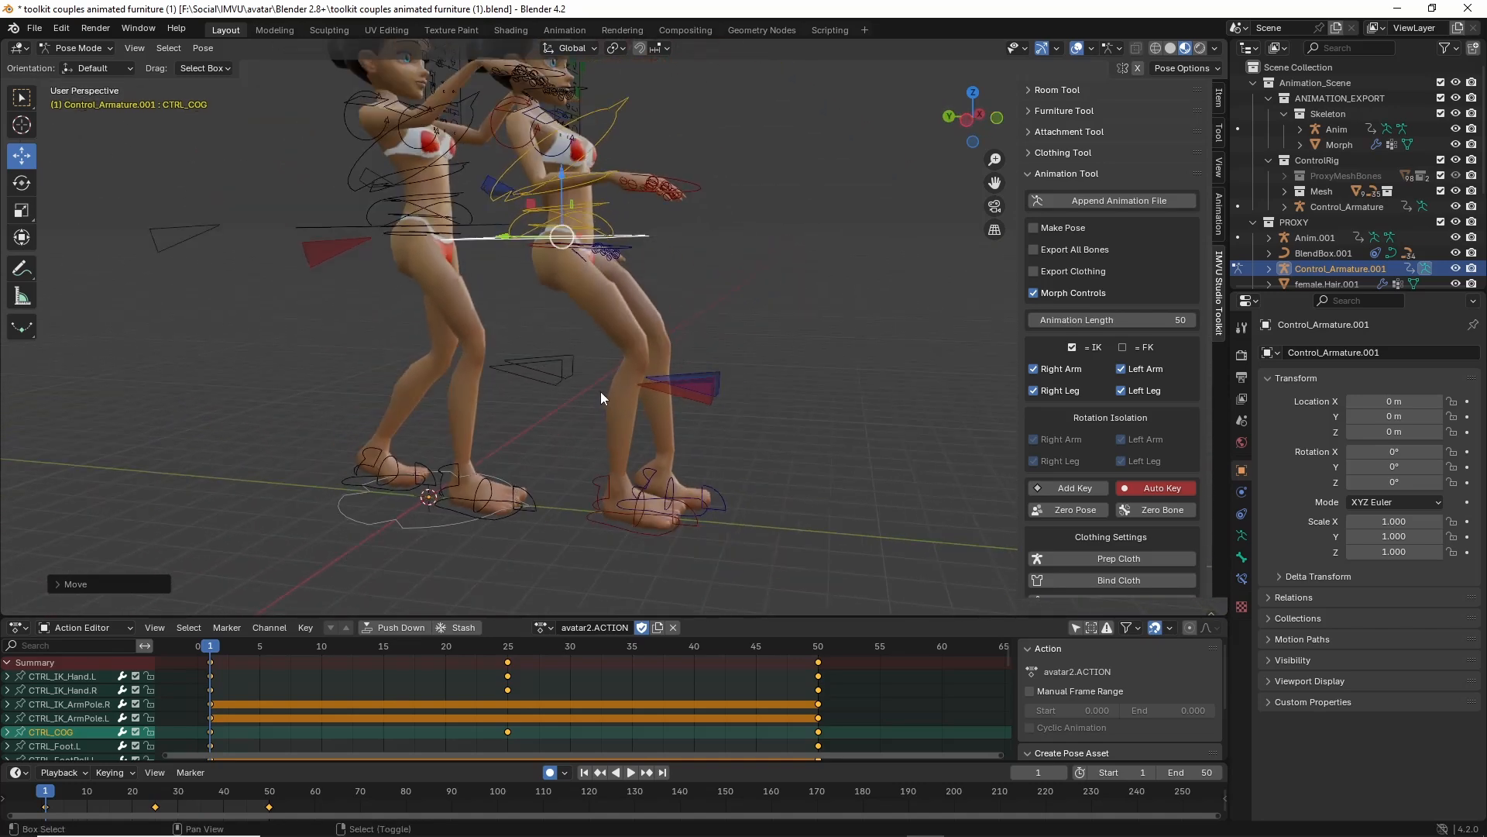
pyautogui.keyDown('shift'); pyautogui.moveTo(601, 392); pyautogui.dragTo(625, 450, button='middle'); pyautogui.keyUp('shift')
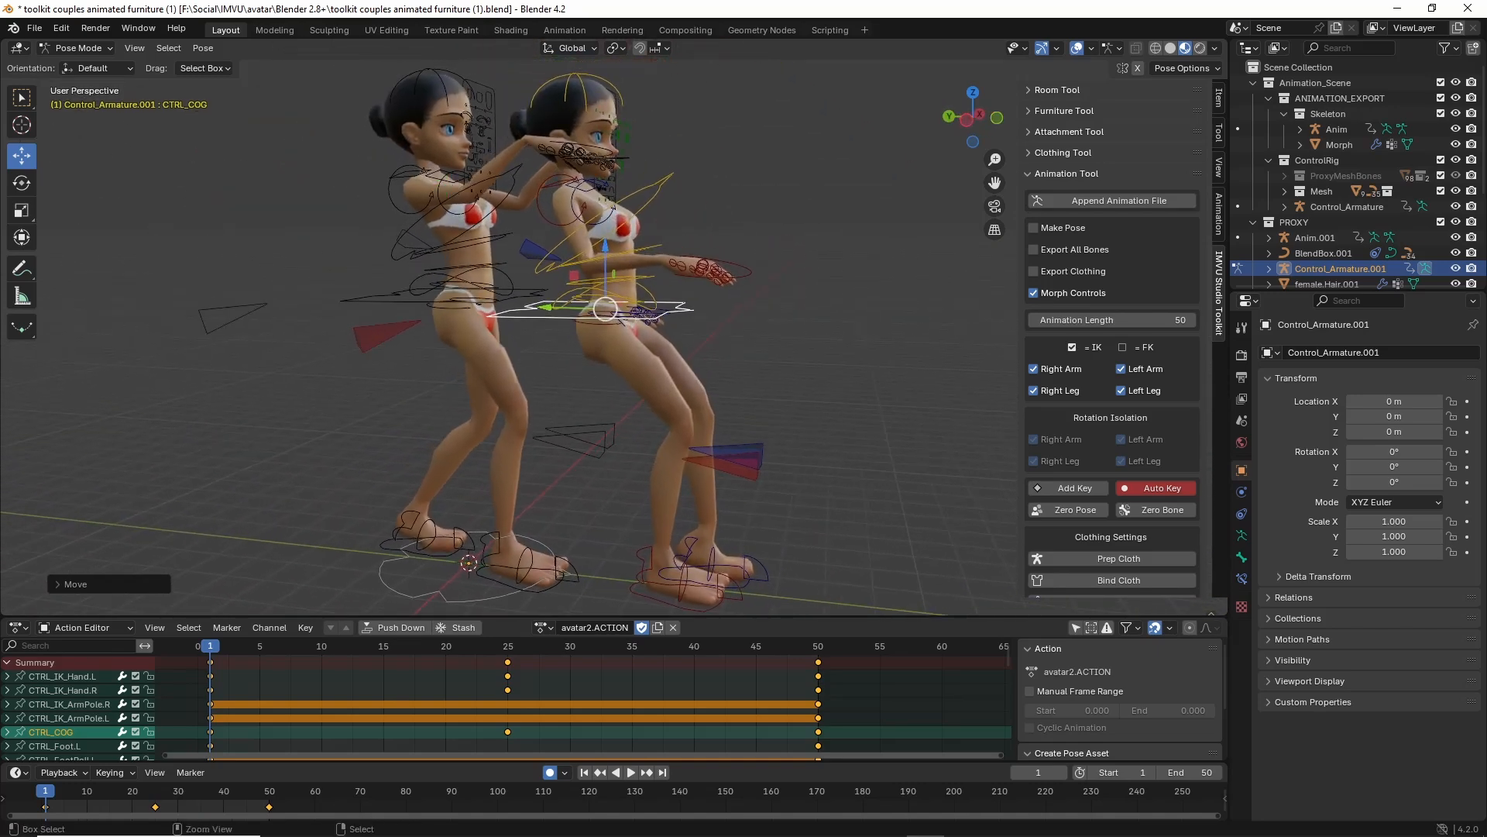
pyautogui.moveTo(416, 130); pyautogui.dragTo(551, 320)
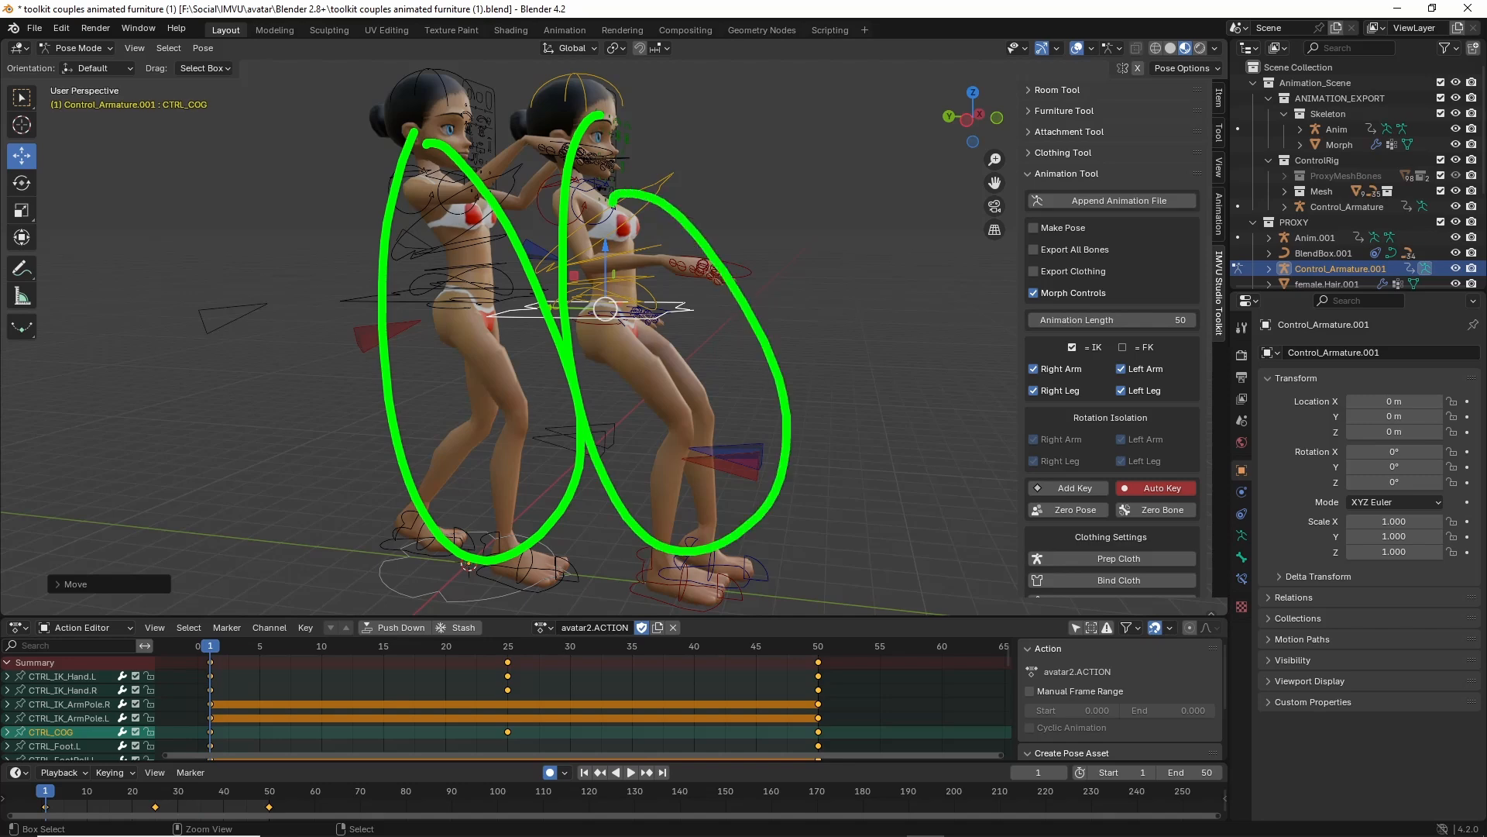
pyautogui.press('Escape')
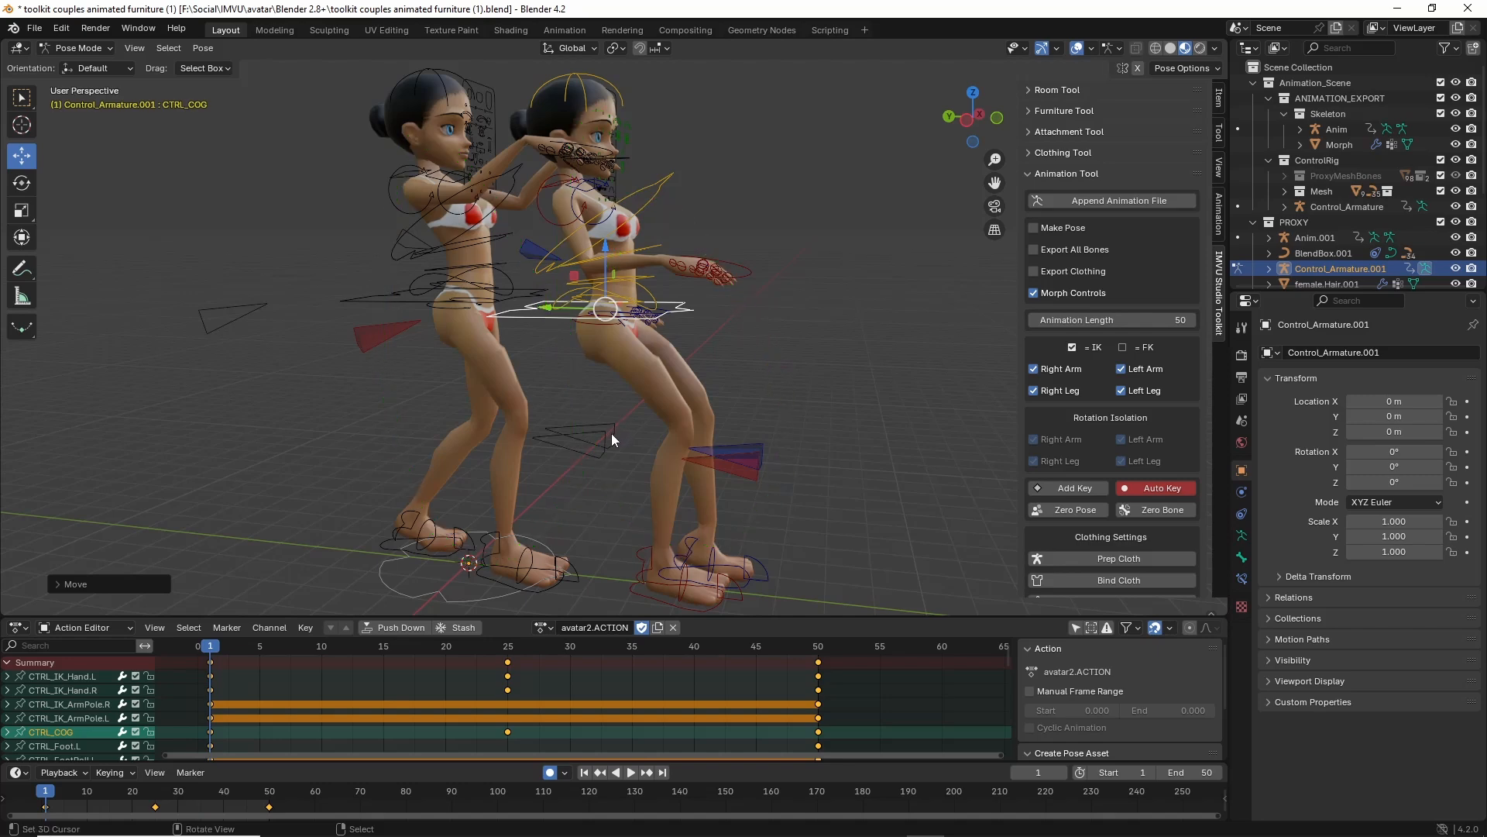
# Rotate CTRL_IK_Hand.L so the fingers point down, and reposition the hand beside the second avatar's left hip.
pyautogui.keyDown('shift'); pyautogui.moveTo(587, 508); pyautogui.dragTo(590, 486, button='middle'); pyautogui.keyUp('shift')
pyautogui.moveTo(586, 402); pyautogui.dragTo(598, 318, button='middle')
pyautogui.scroll(2, 598, 317)
pyautogui.click(574, 323)
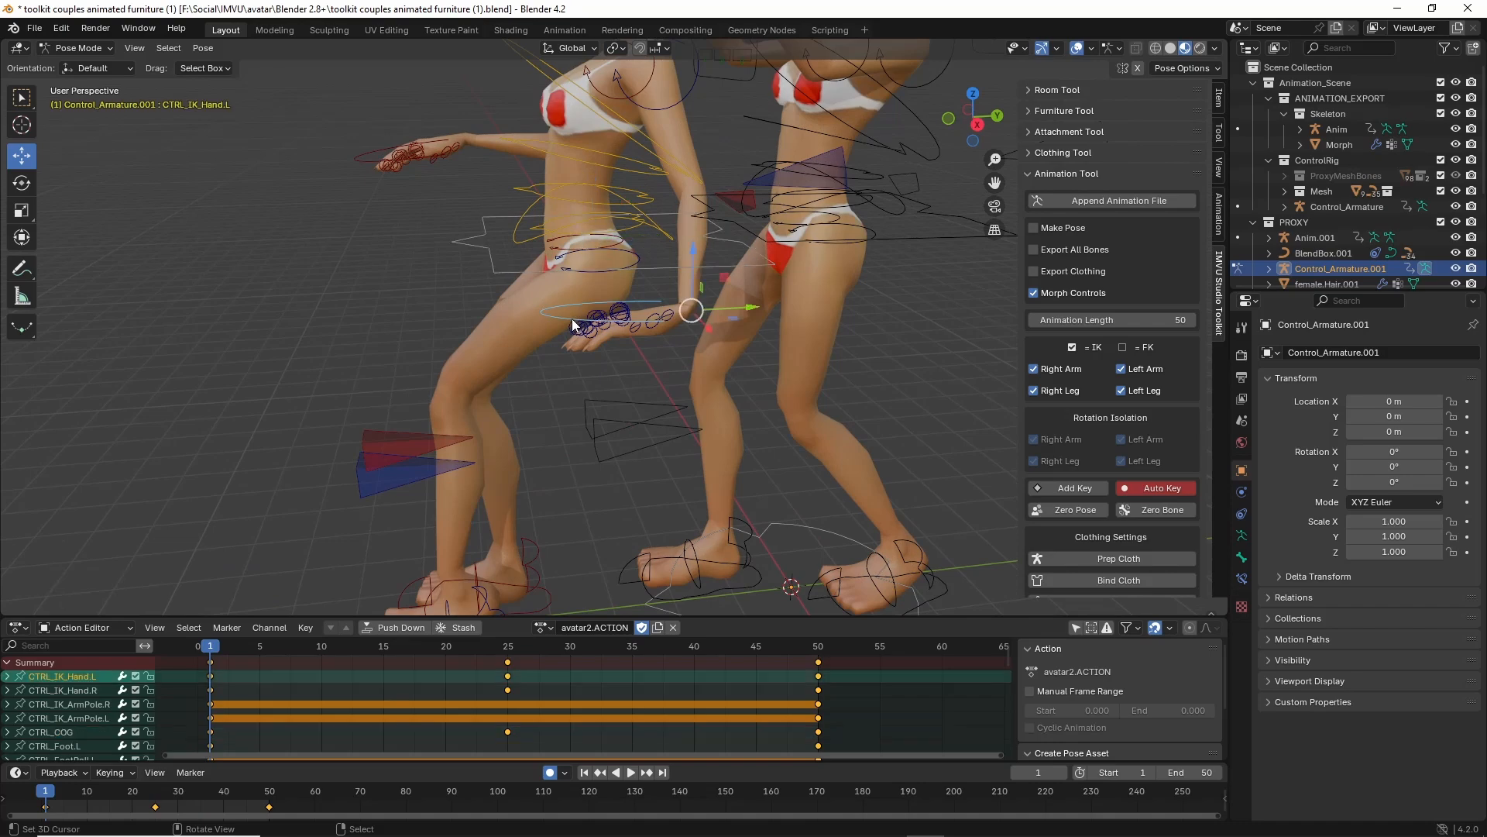
pyautogui.press('r')
pyautogui.click(670, 426)
pyautogui.press('g')
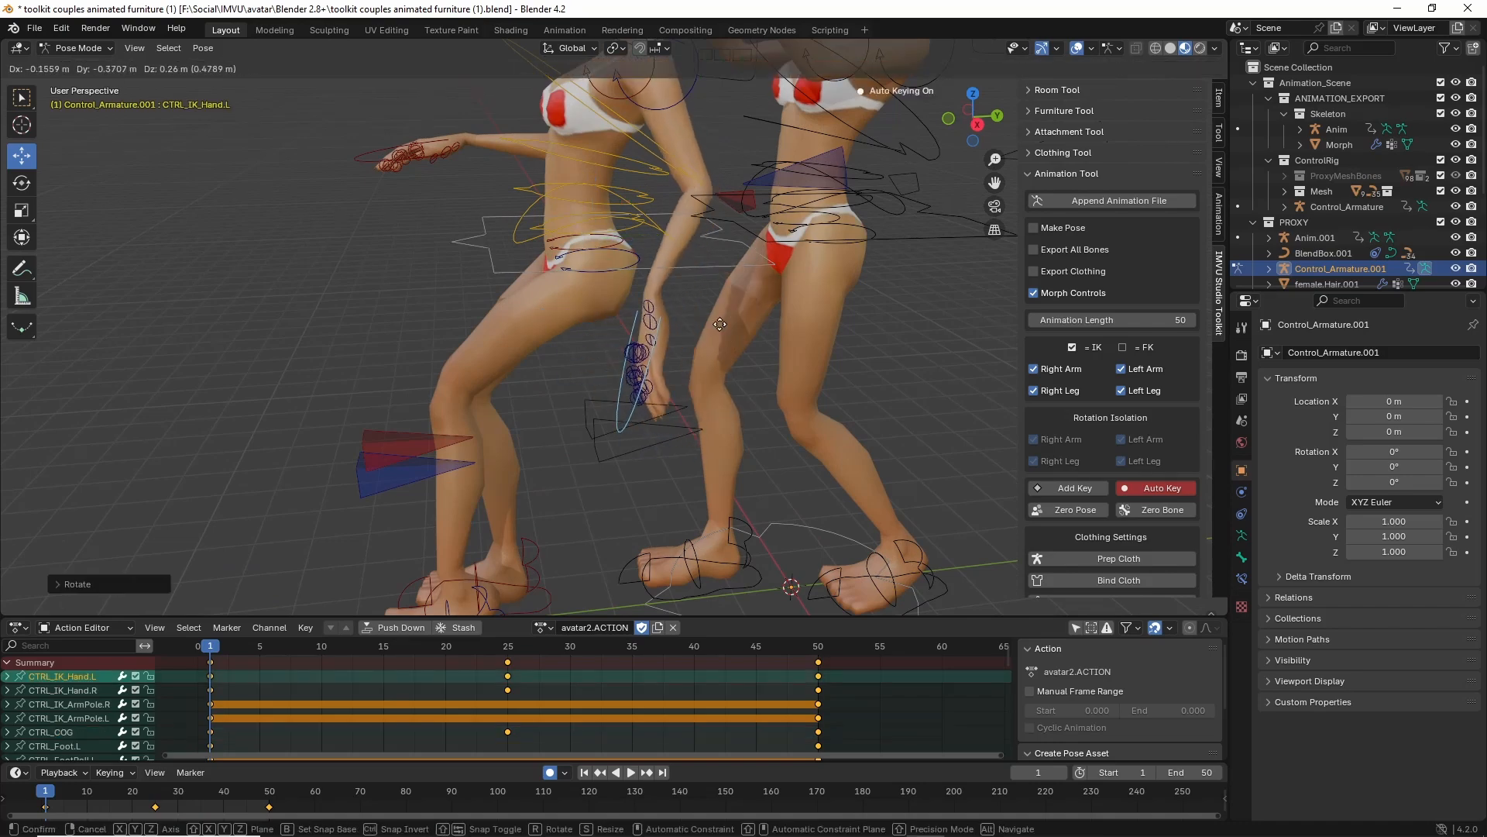
pyautogui.click(543, 357)
# Rotate CTRL_IK_Hand.R about -41° so the hand tilts upward, and adjust its position in front of the chest.
pyautogui.moveTo(543, 357); pyautogui.dragTo(737, 266, button='middle')
pyautogui.click(786, 263)
pyautogui.press('r')
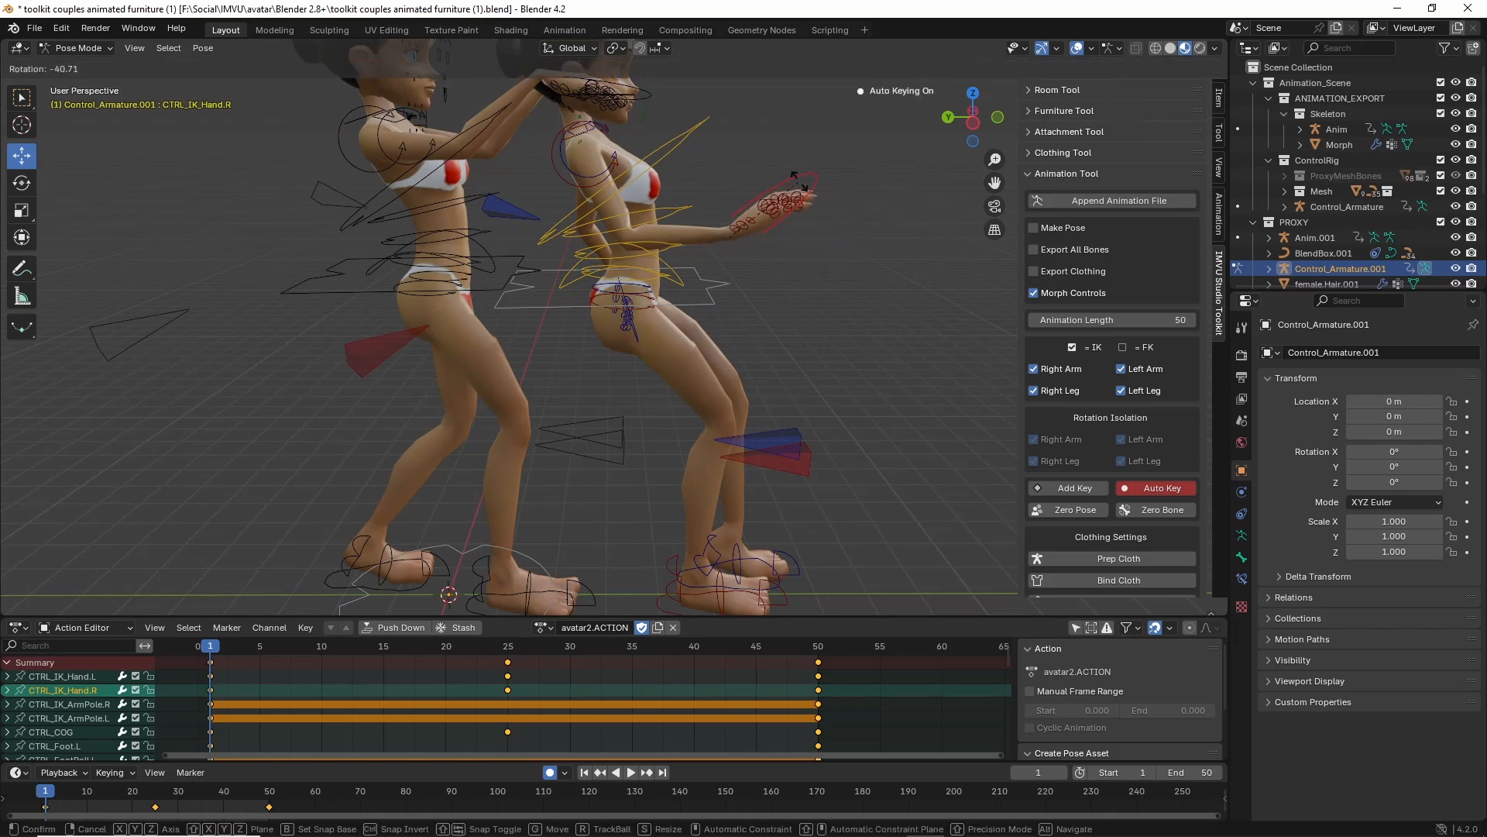
pyautogui.click(792, 183)
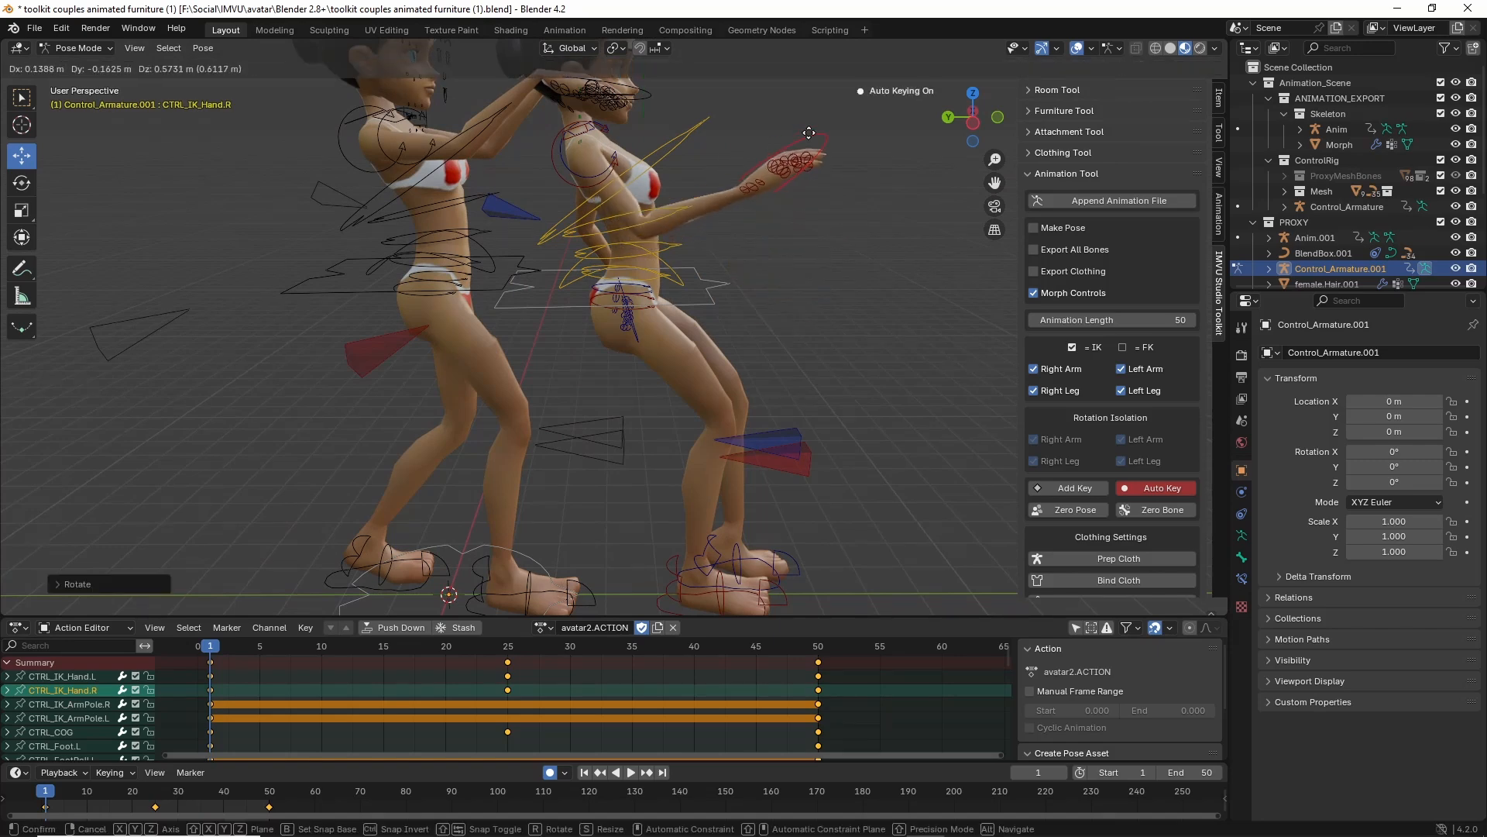
pyautogui.press('g')
pyautogui.click(793, 229)
# Working from the front, move CTRL_IK_Hand.R out to the avatar's side and rotate it into a raised, open-palm pose.
pyautogui.moveTo(792, 223); pyautogui.dragTo(480, 213, button='middle')
pyautogui.press('g')
pyautogui.click(539, 229)
pyautogui.press('r')
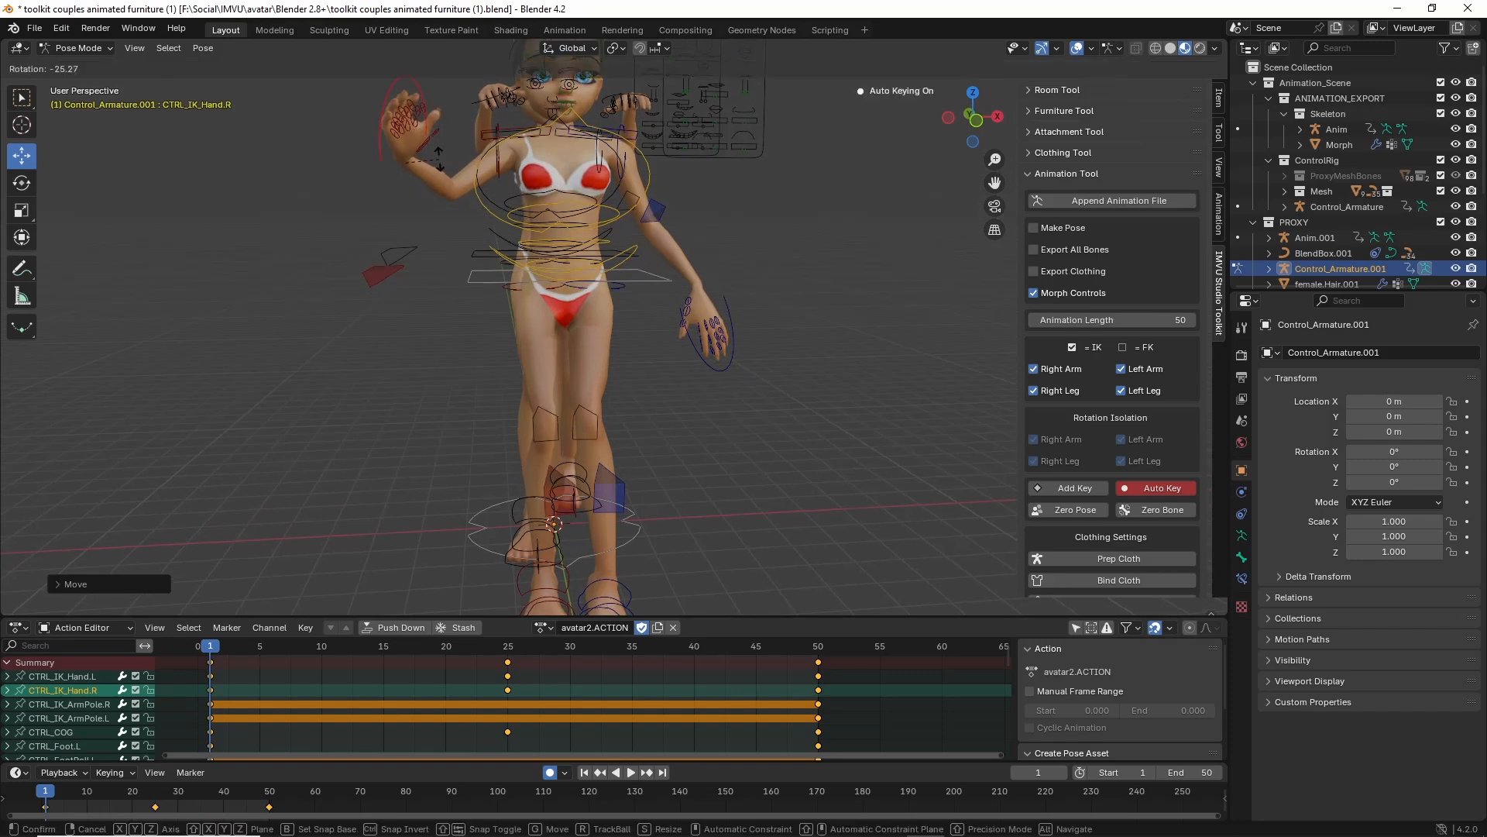
pyautogui.click(459, 200)
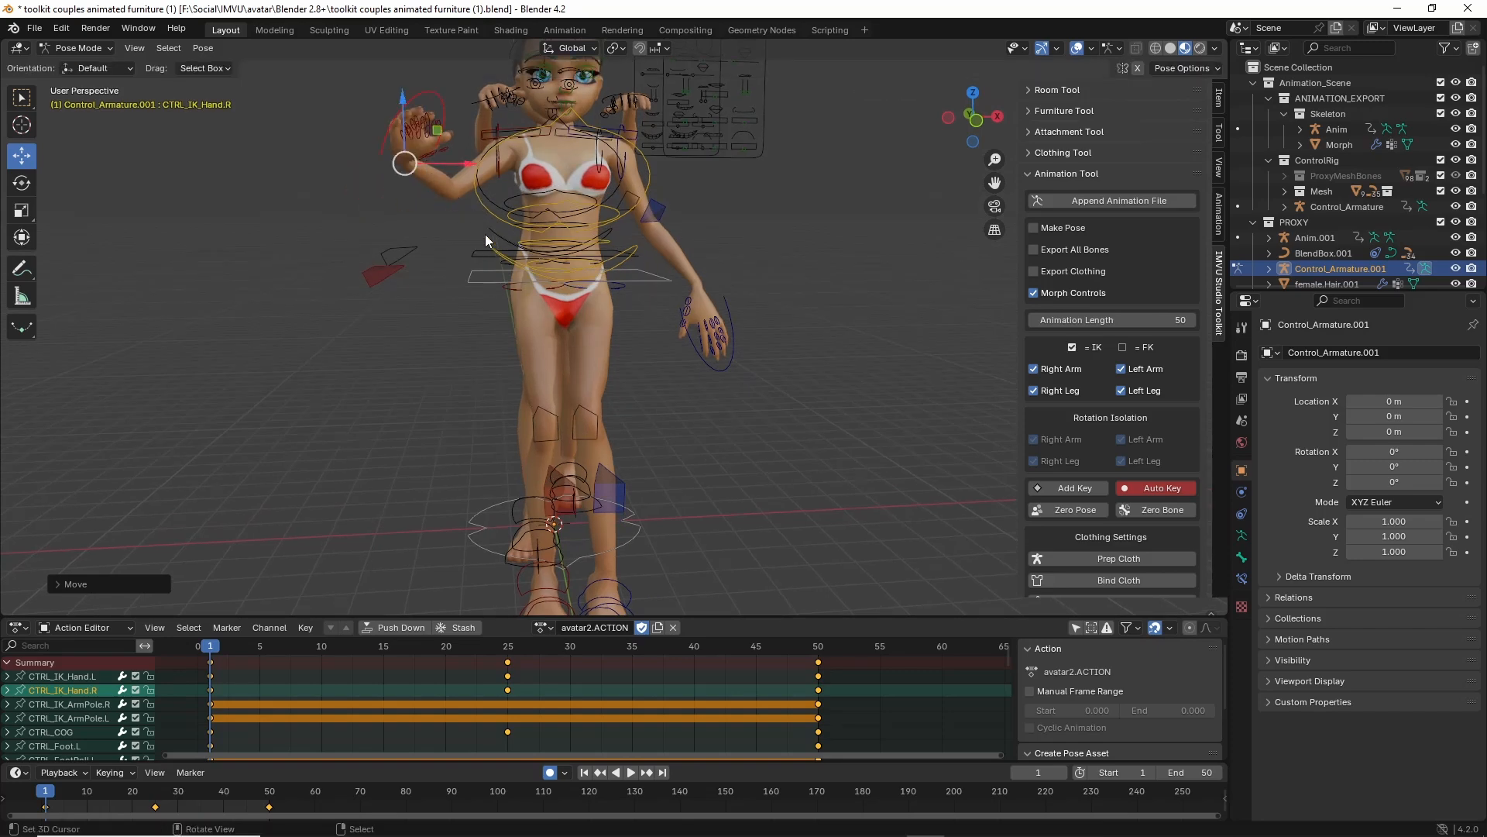
pyautogui.moveTo(485, 234); pyautogui.dragTo(499, 179, button='middle')
pyautogui.press('r')
pyautogui.click(472, 228)
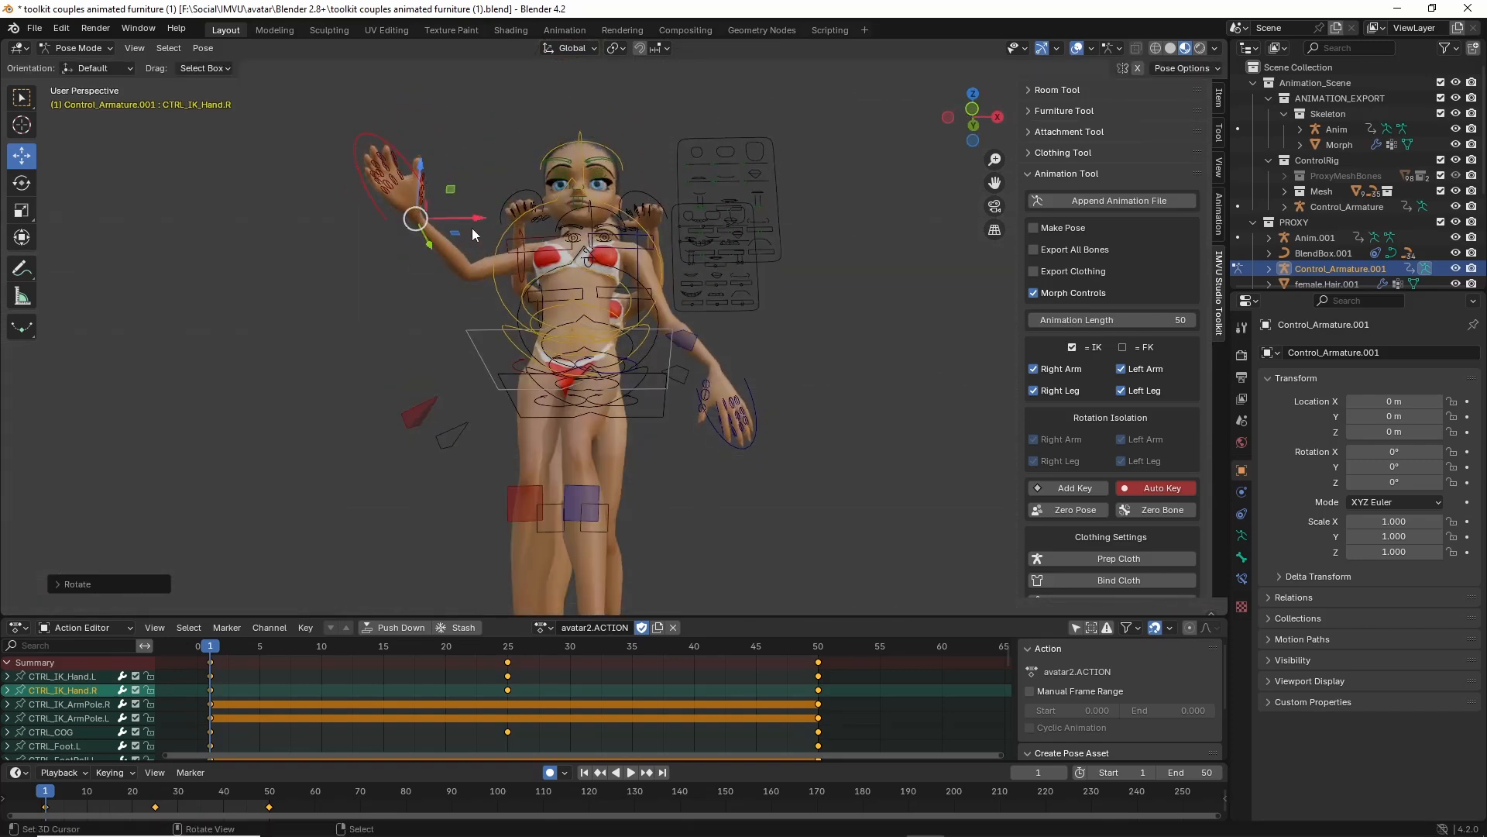
# Refine the raised right hand's position and rotation from the side view of the second avatar.
pyautogui.moveTo(472, 228); pyautogui.dragTo(674, 180, button='middle')
pyautogui.press('g')
pyautogui.click(686, 259)
pyautogui.press('r')
pyautogui.click(656, 223)
pyautogui.press('g')
pyautogui.click(570, 285)
# Rotate the second avatar's Control_Head01 about -30° to tip the head back.
pyautogui.click(632, 175)
pyautogui.press('r')
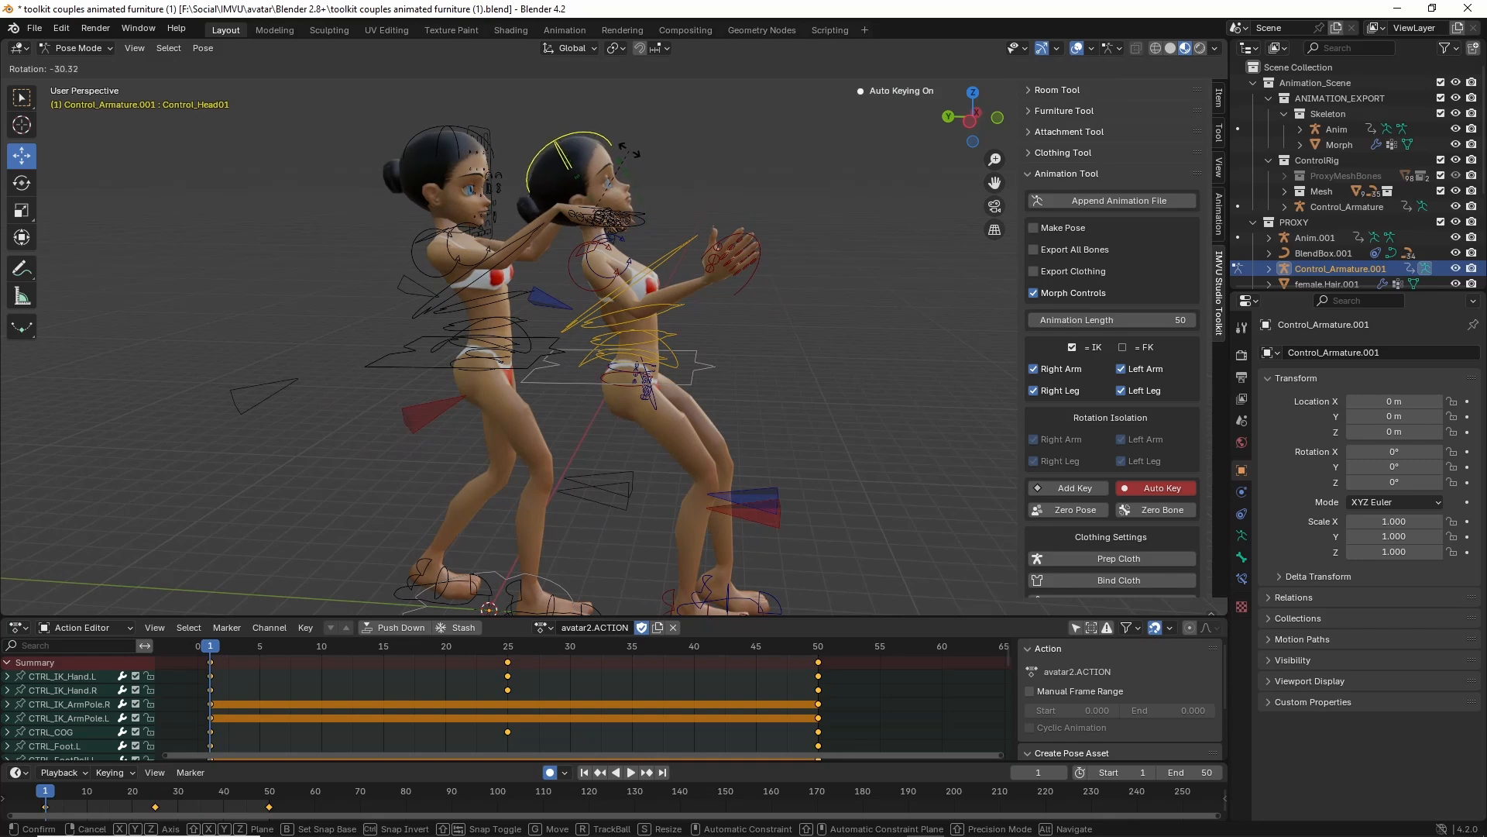
pyautogui.click(629, 155)
# Select all control bones of Control_Armature.001.
pyautogui.keyDown('shift'); pyautogui.moveTo(609, 344); pyautogui.dragTo(645, 263, button='middle'); pyautogui.keyUp('shift')
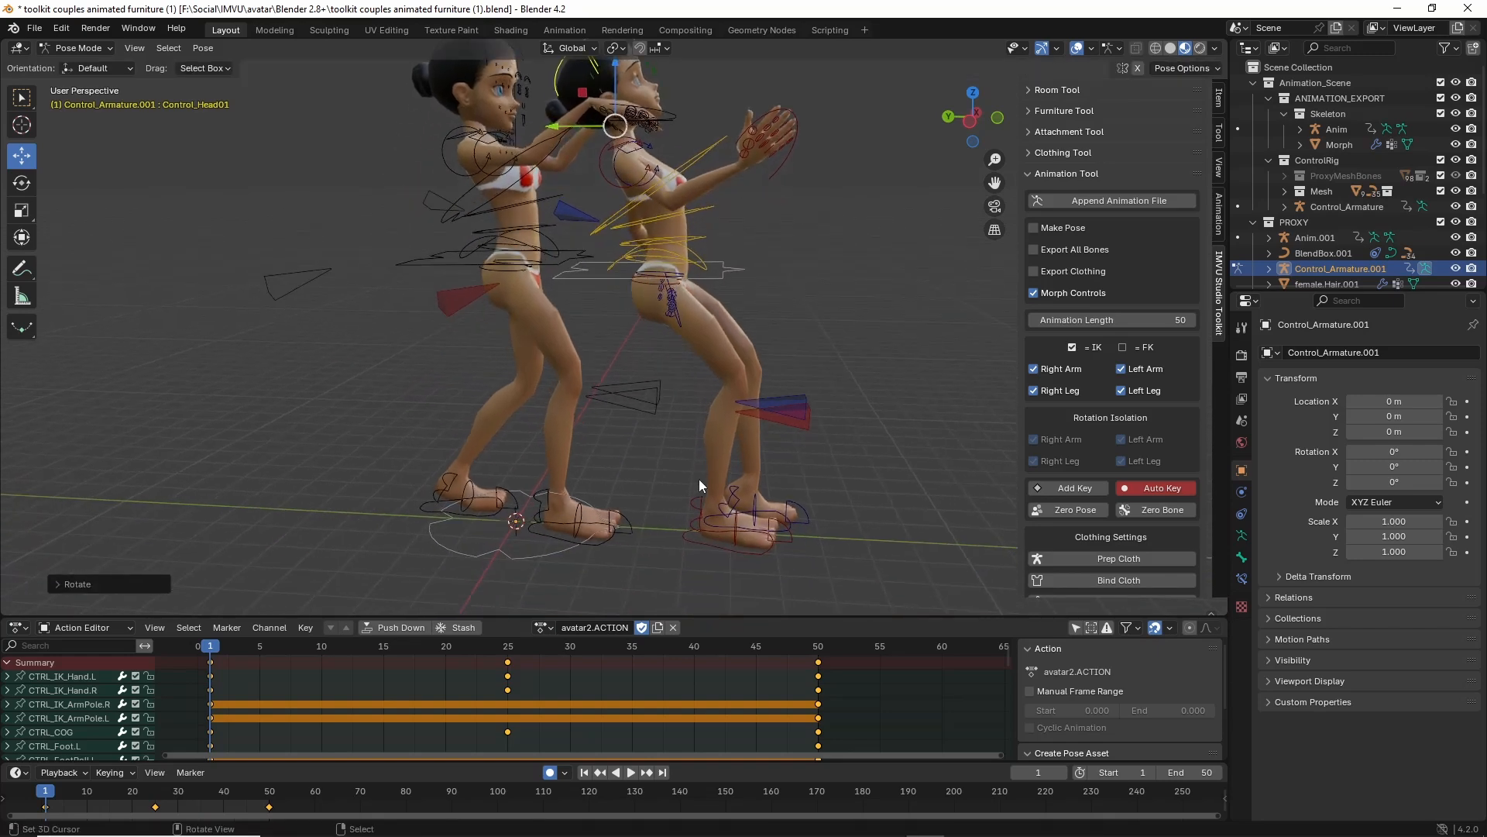
pyautogui.keyDown('shift'); pyautogui.moveTo(688, 518); pyautogui.dragTo(655, 521, button='middle'); pyautogui.keyUp('shift')
pyautogui.moveTo(627, 329); pyautogui.dragTo(607, 325, button='middle')
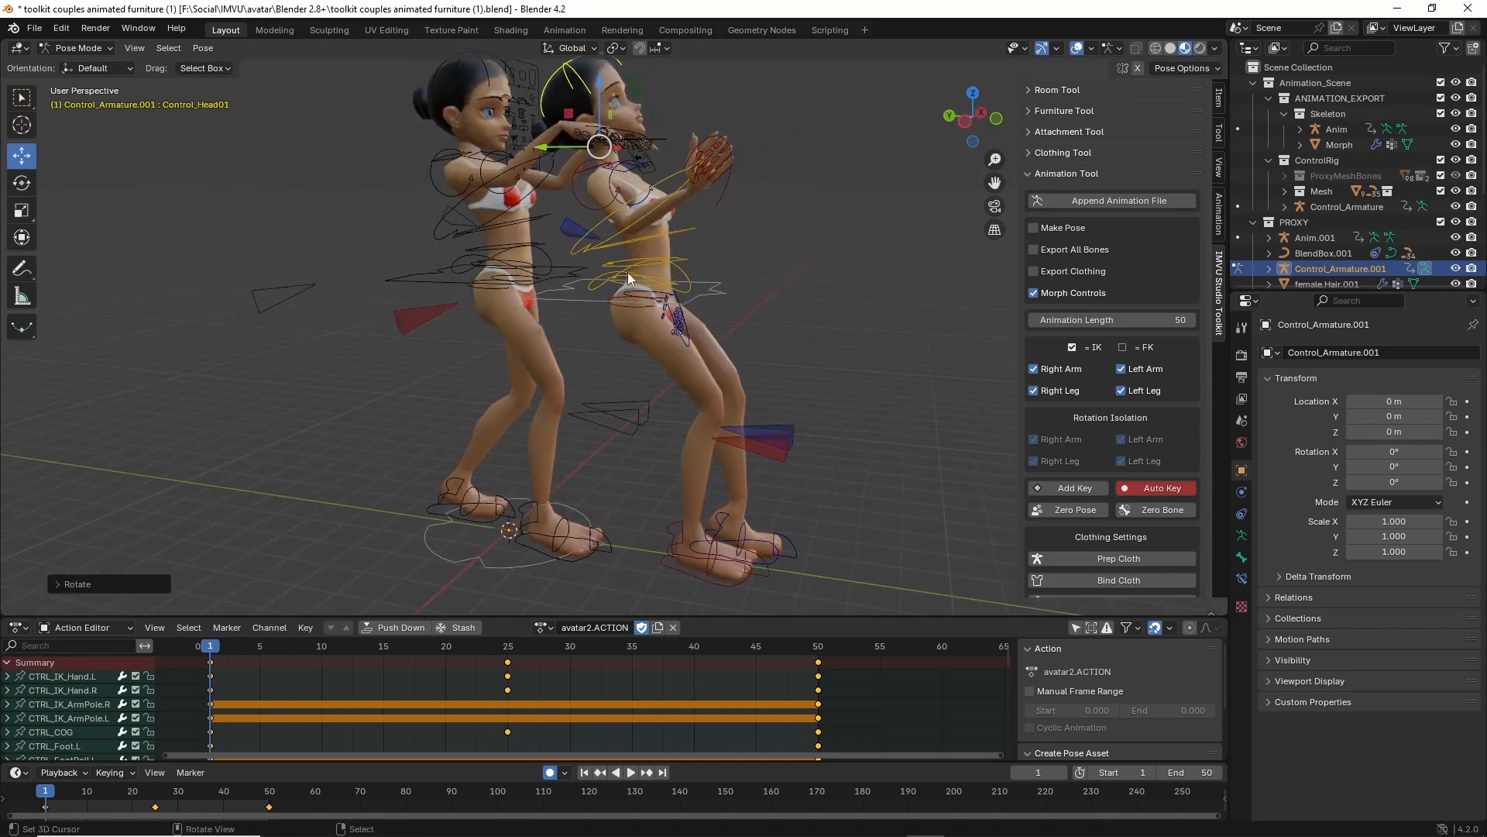
pyautogui.keyDown('shift'); pyautogui.moveTo(534, 222); pyautogui.dragTo(518, 262, button='middle'); pyautogui.keyUp('shift')
pyautogui.click(160, 48)
pyautogui.click(174, 67)
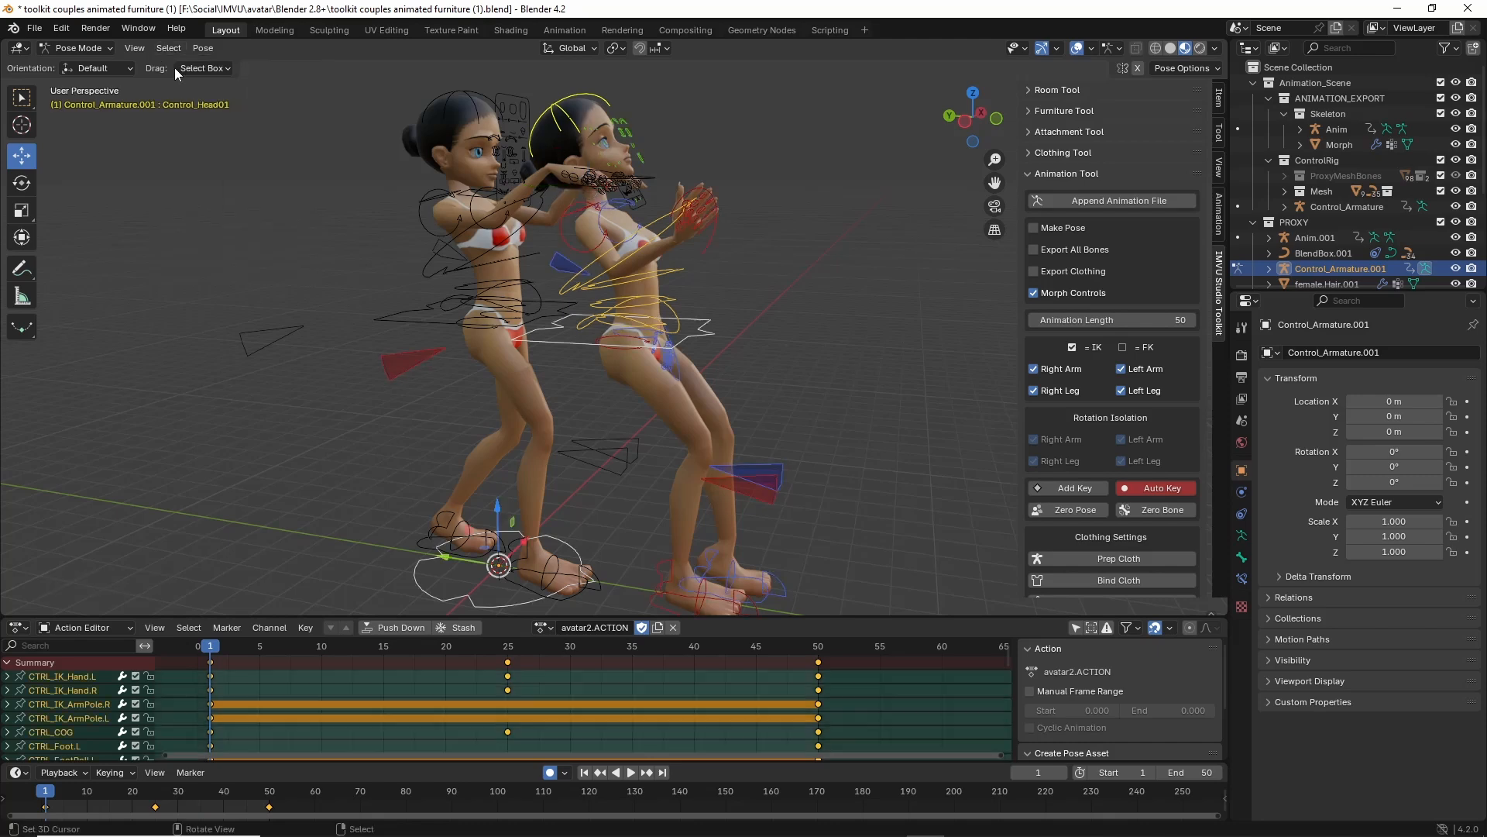
# Copy the second avatar's full pose at frame 1 and paste it at frame 50.
pyautogui.click(203, 49)
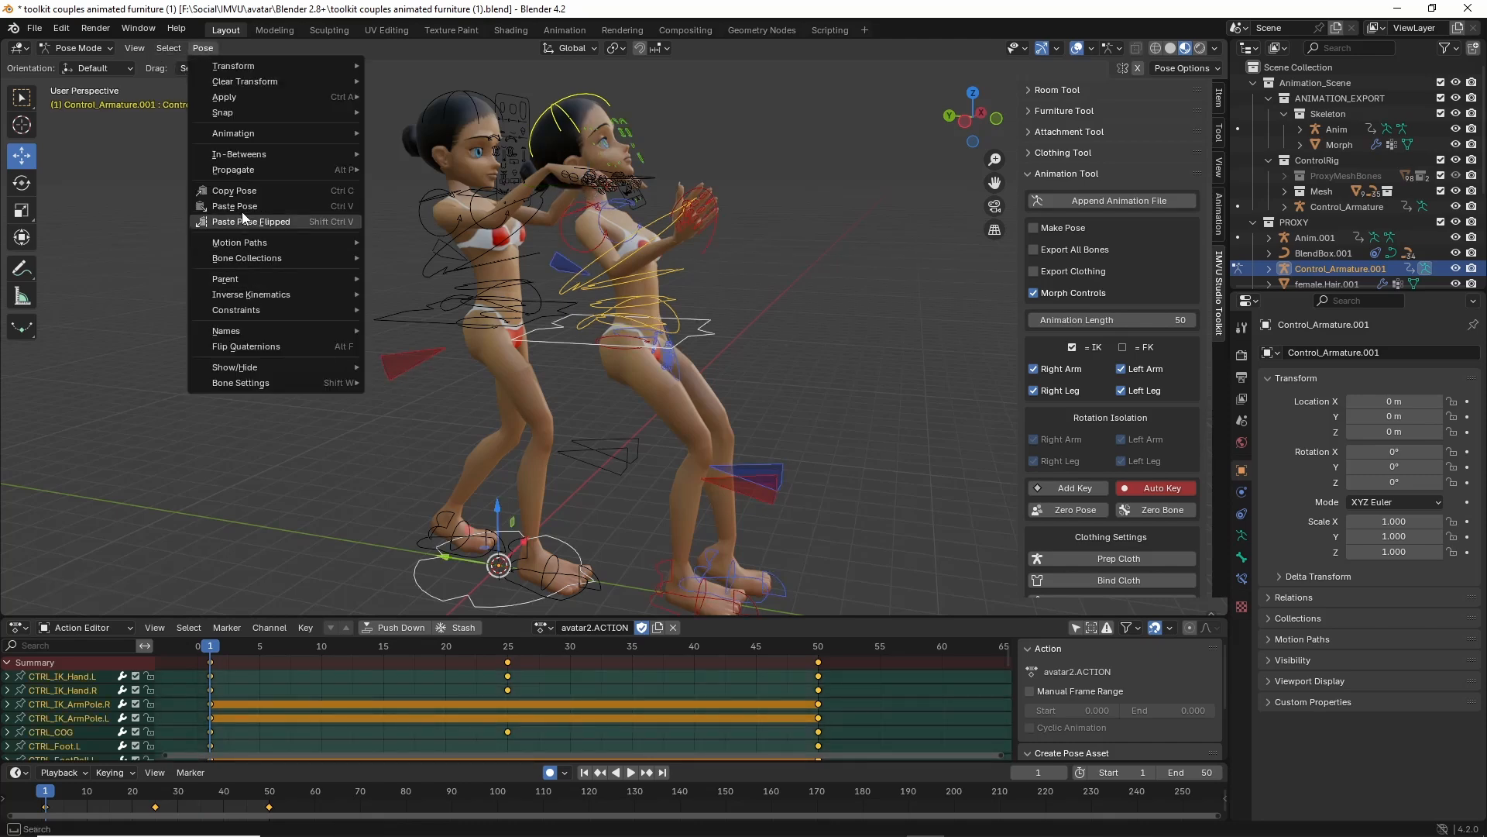
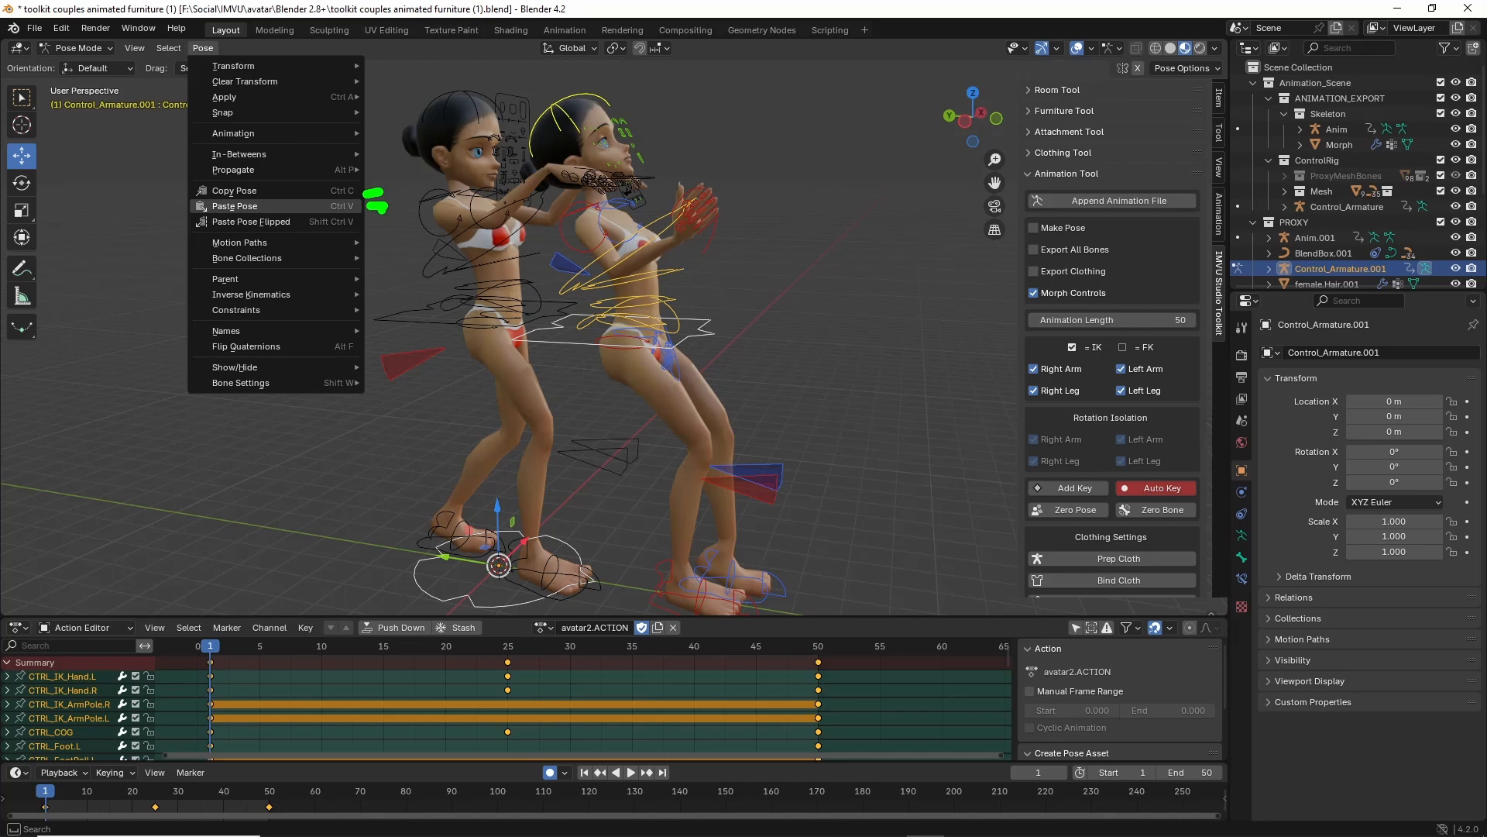
pyautogui.click(341, 190)
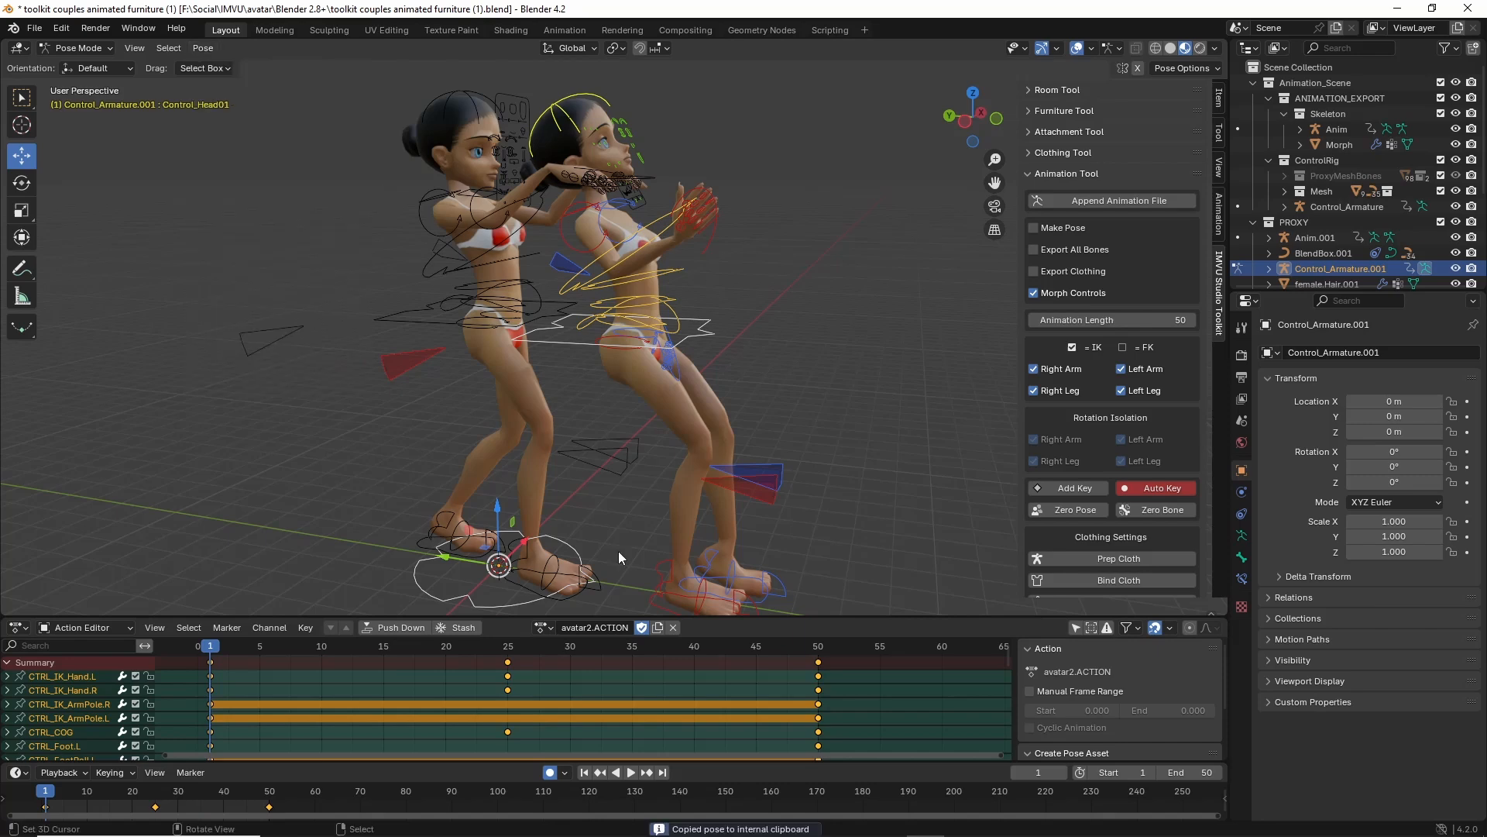
pyautogui.click(820, 698)
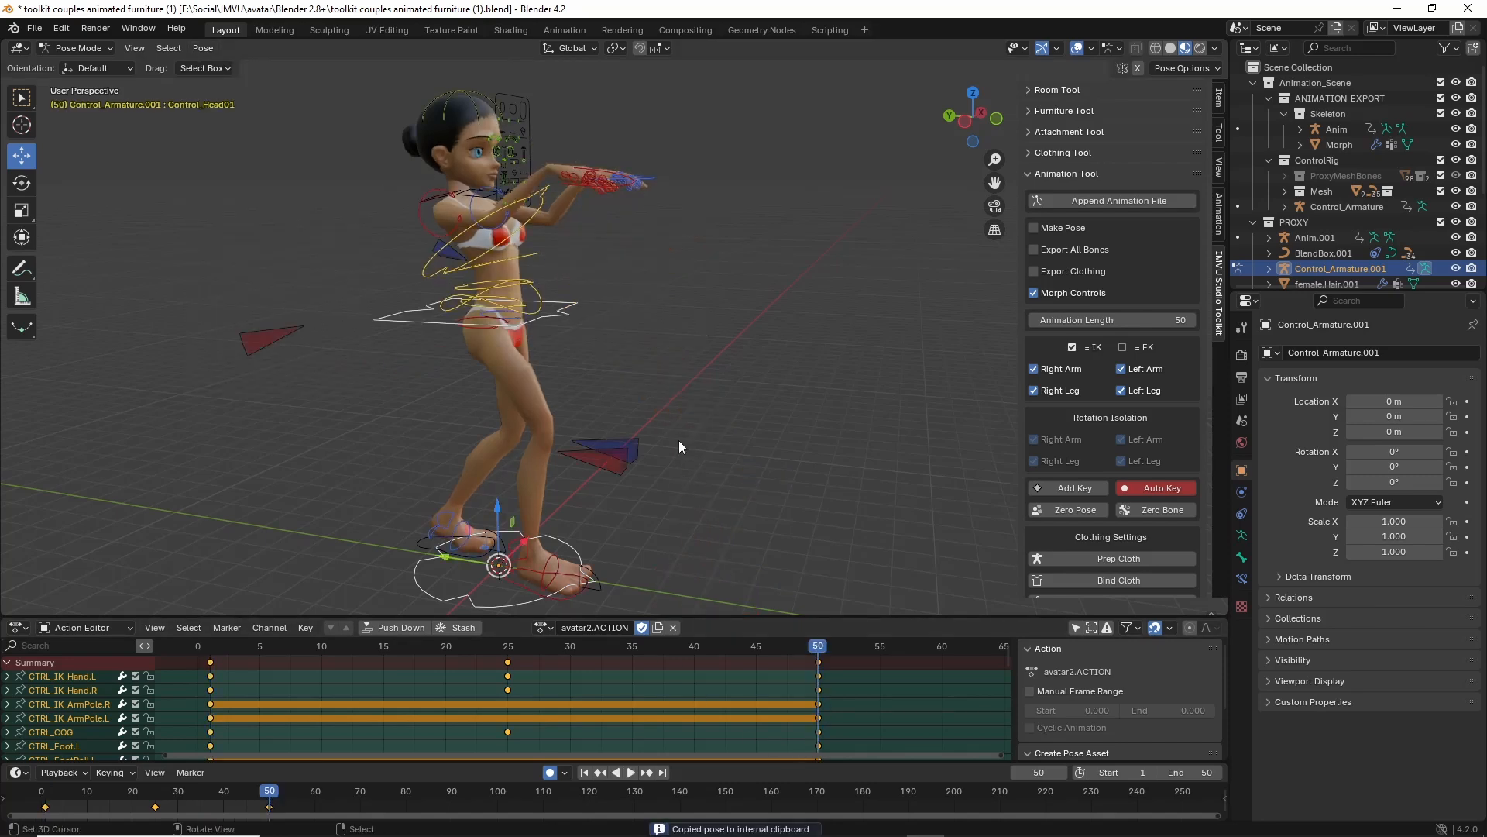
pyautogui.hotkey('ctrl', 'v')
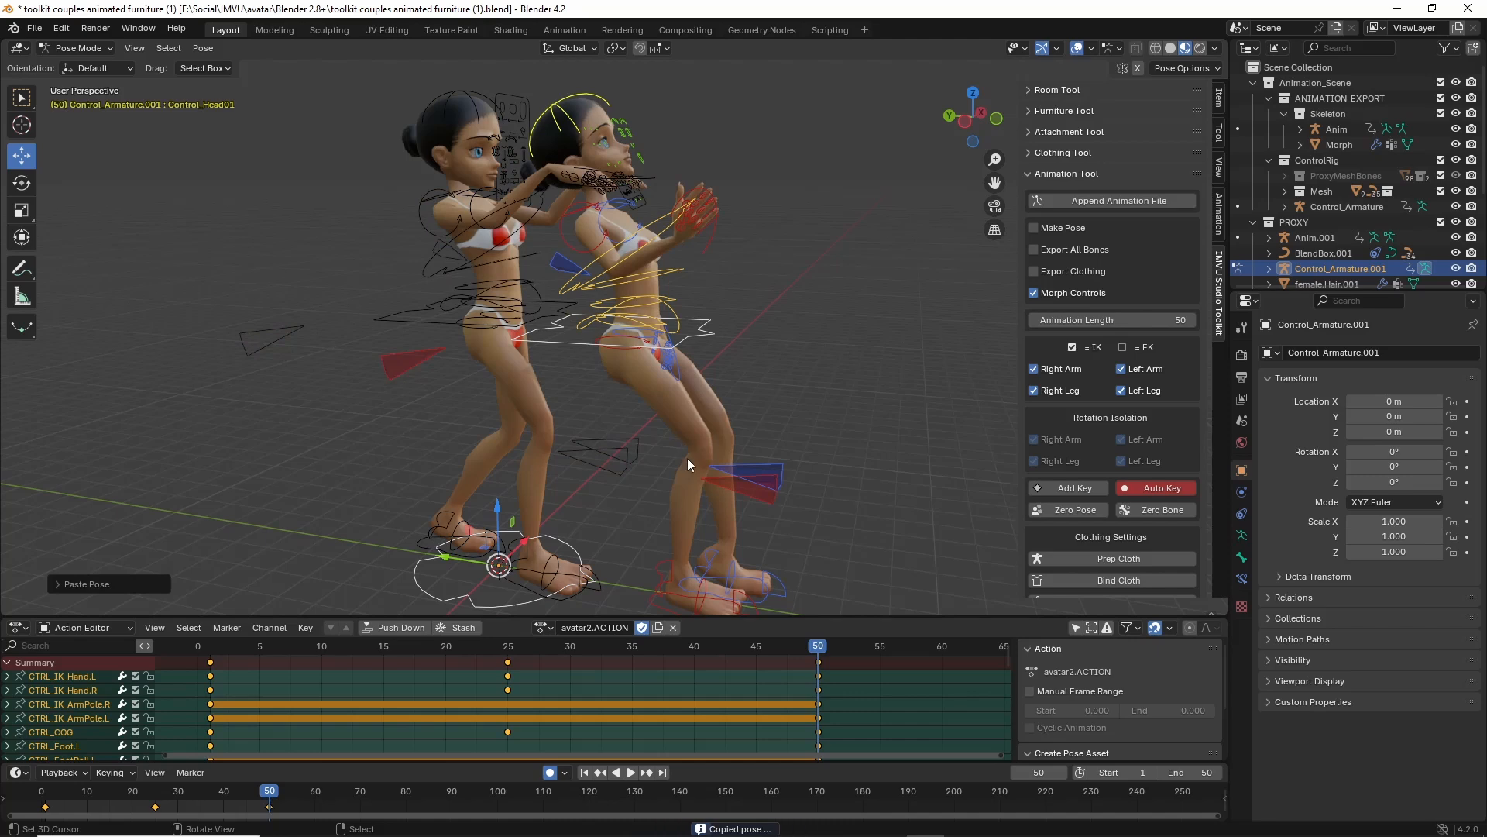
# At frame 25, move the second avatar's body forward in front of the first, and bring CTRL_IK_Hand.R forward with it.
pyautogui.moveTo(811, 648); pyautogui.dragTo(511, 672)
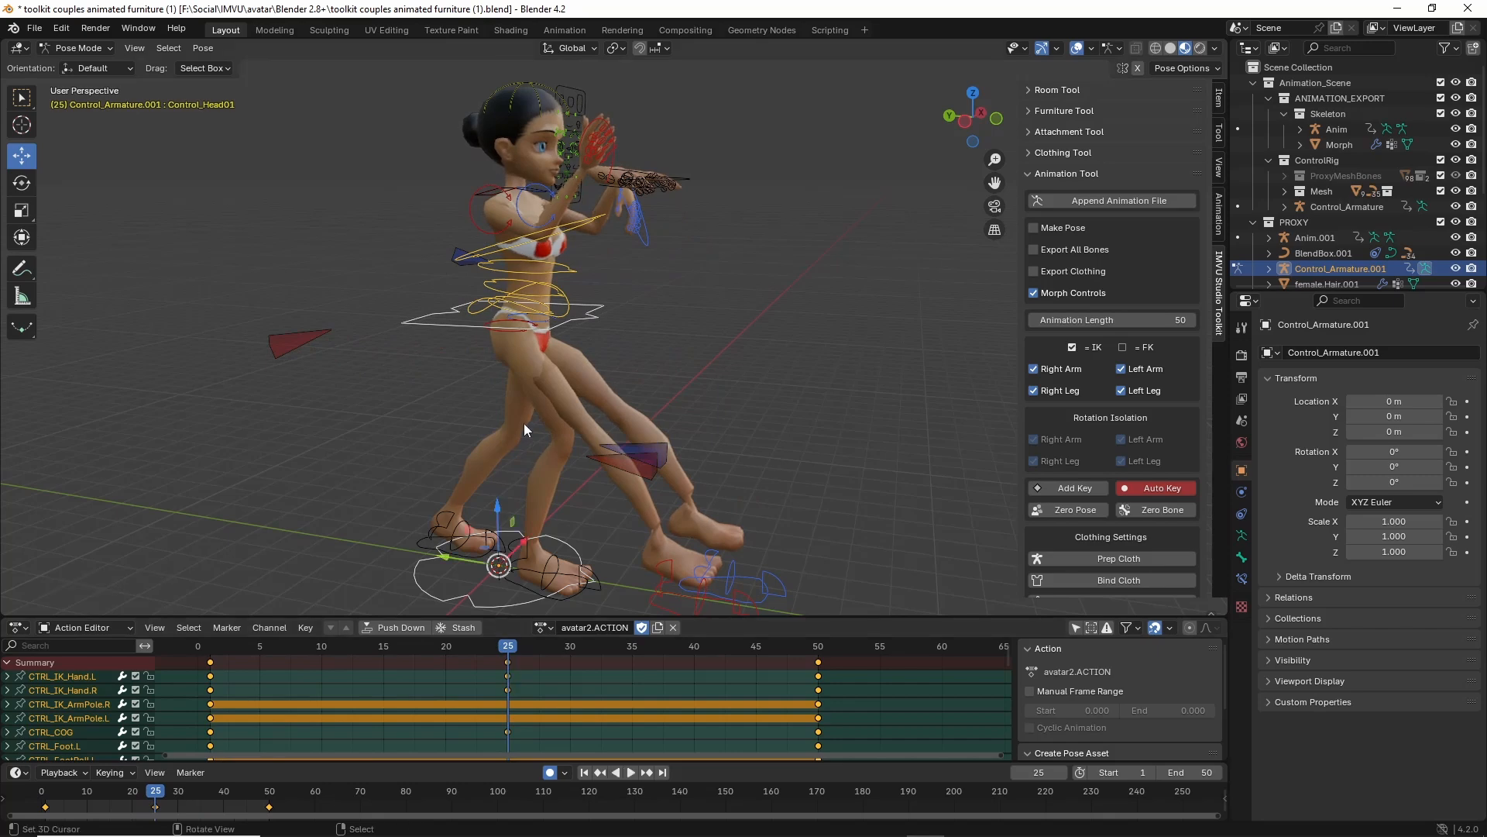
pyautogui.moveTo(563, 329); pyautogui.dragTo(701, 318)
pyautogui.click(612, 152)
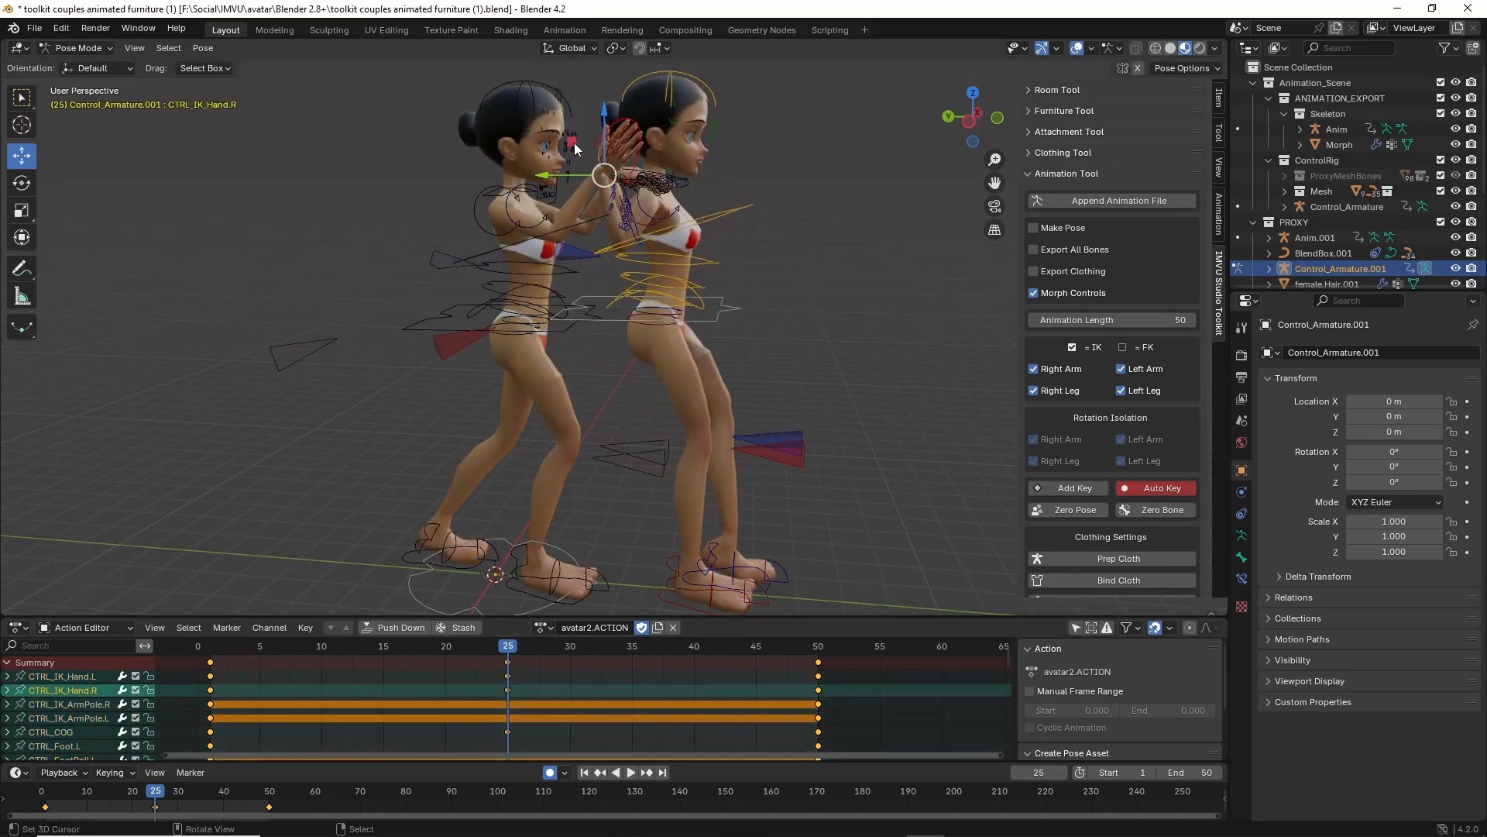
pyautogui.moveTo(572, 145); pyautogui.dragTo(733, 203)
pyautogui.moveTo(767, 248); pyautogui.dragTo(526, 268, button='middle')
pyautogui.press('g')
pyautogui.click(599, 217)
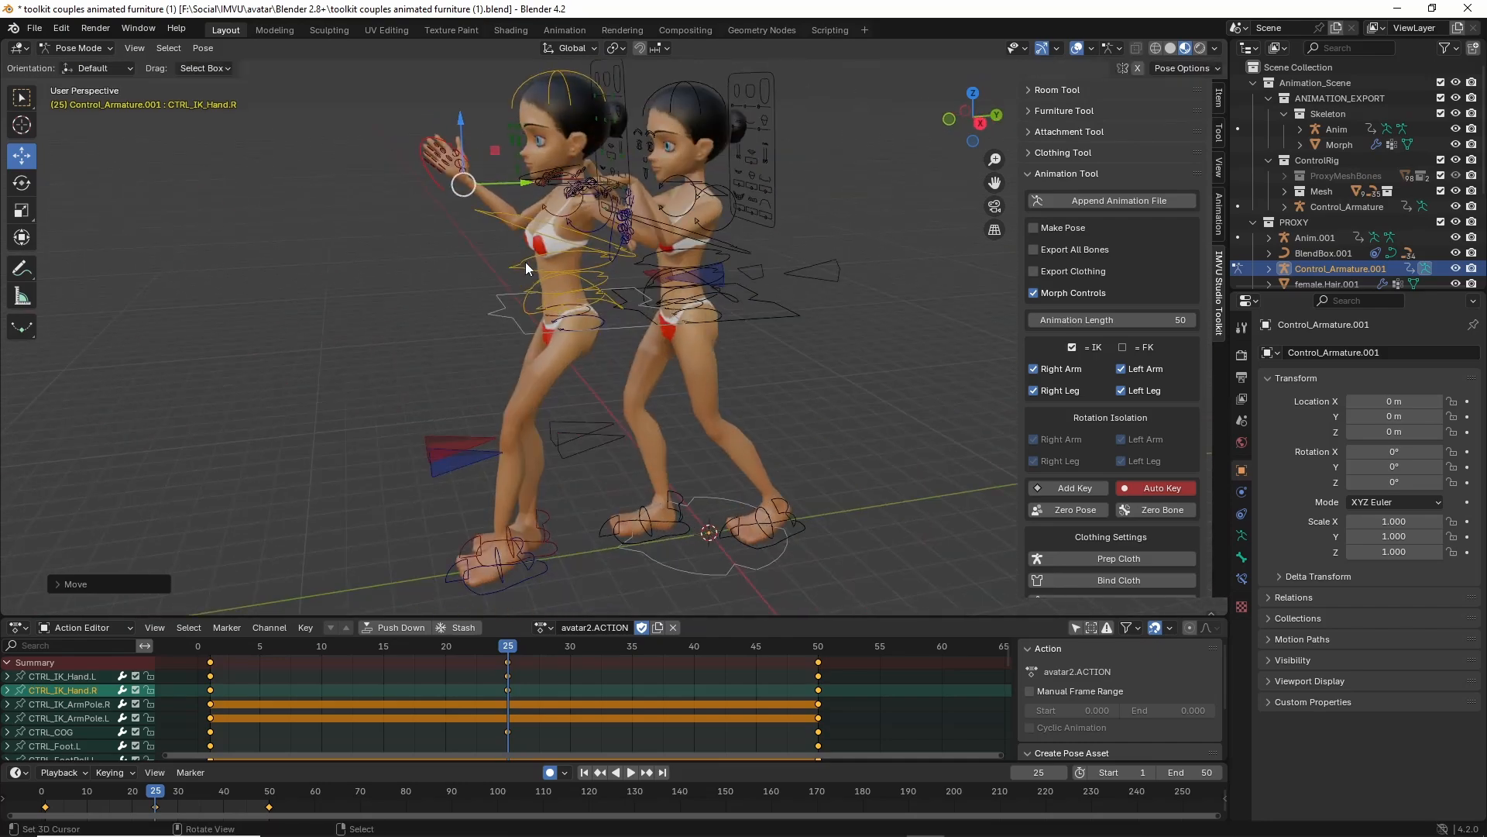
# Try to select the second avatar's left hand control among the overlapping rig controls.
pyautogui.rightClick(610, 180)
pyautogui.rightClick(582, 192)
pyautogui.moveTo(583, 192); pyautogui.dragTo(593, 260, button='middle')
pyautogui.scroll(1, 594, 260)
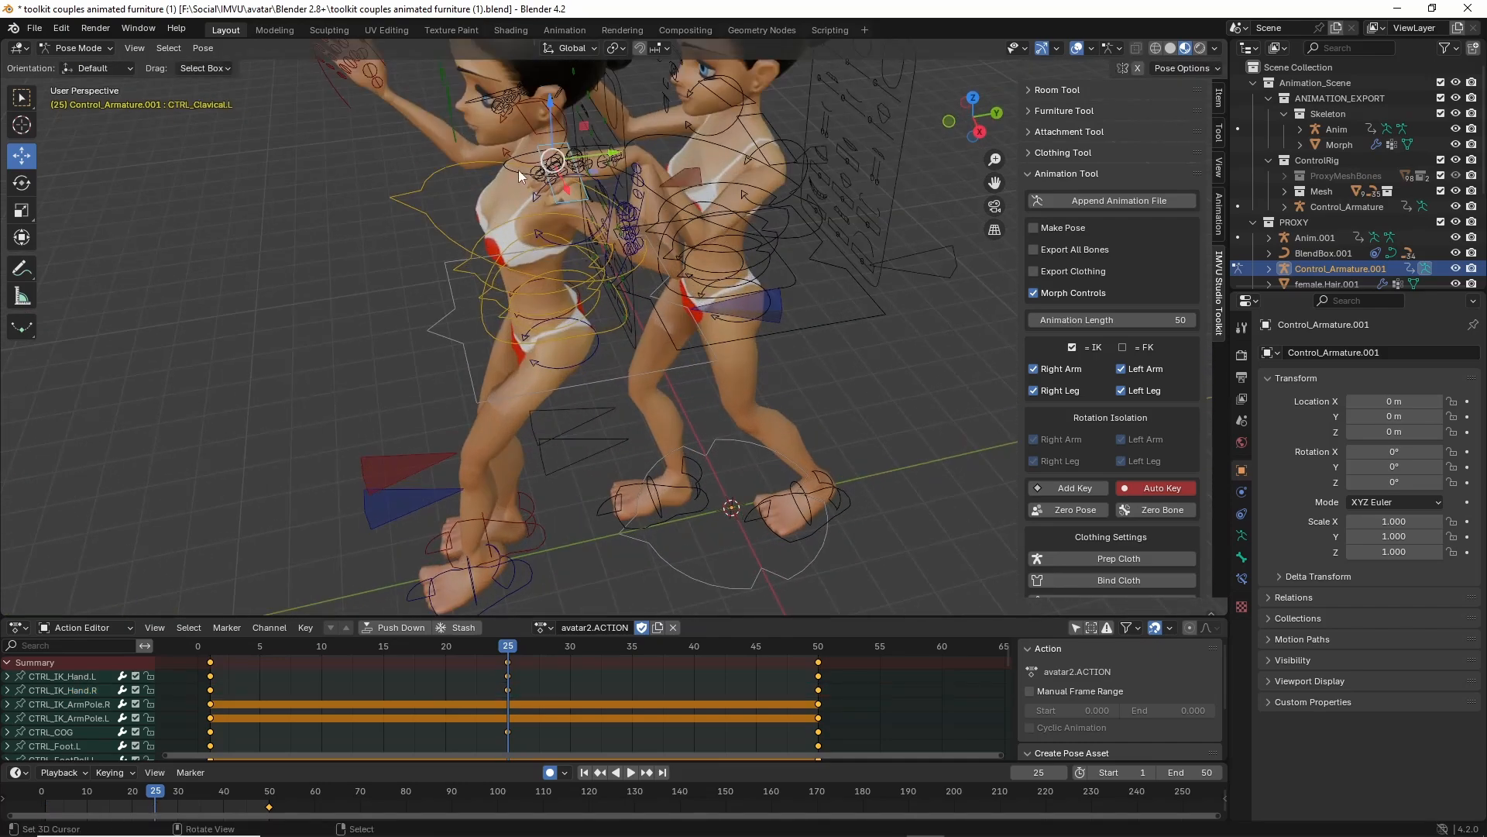
pyautogui.moveTo(520, 175); pyautogui.dragTo(502, 253, button='middle')
pyautogui.rightClick(534, 142)
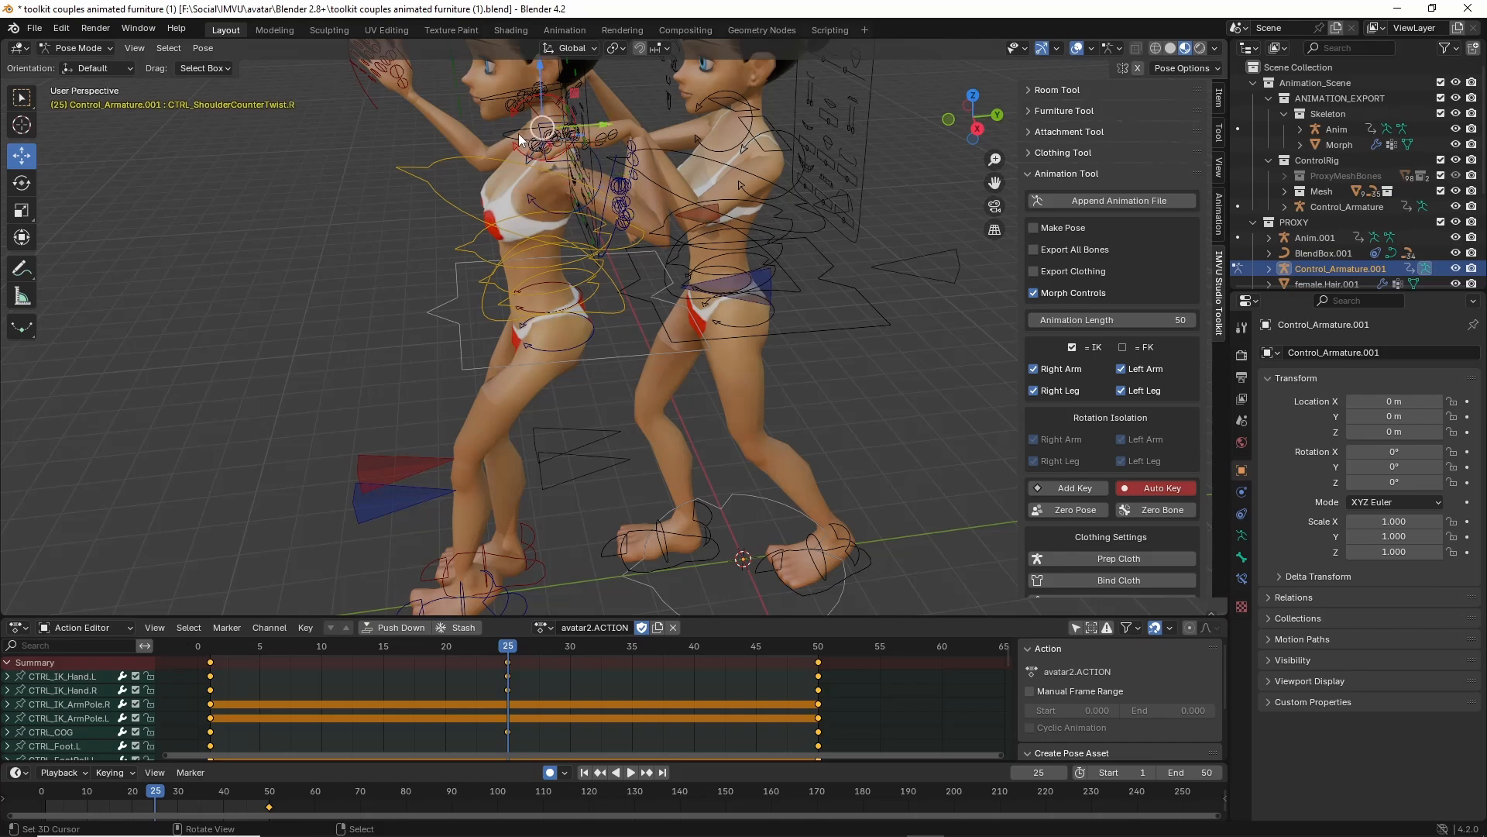
pyautogui.moveTo(599, 142); pyautogui.dragTo(679, 184, button='middle')
pyautogui.scroll(2, 678, 185)
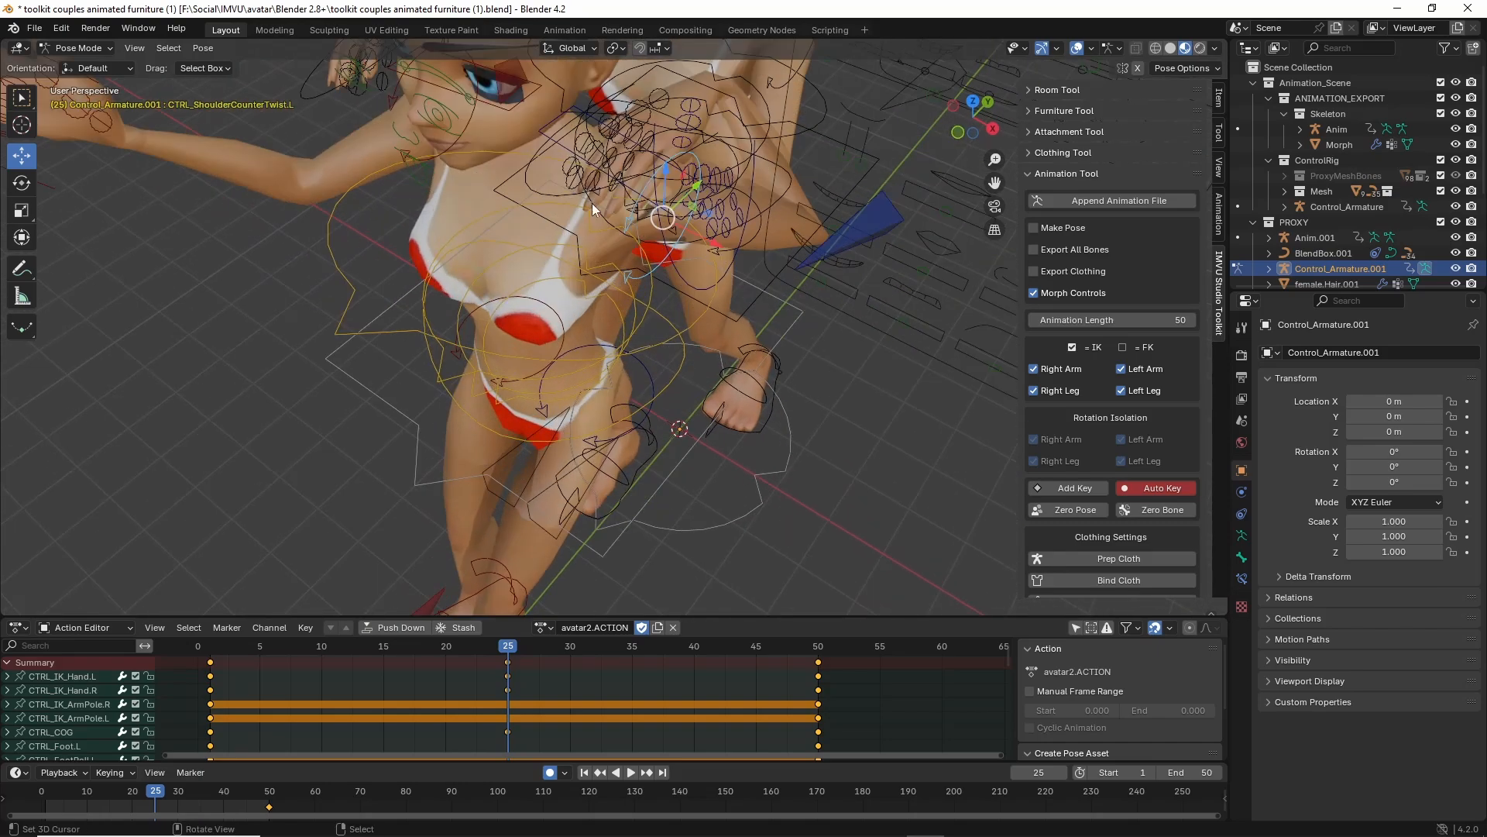
pyautogui.rightClick(541, 194)
pyautogui.scroll(-2, 703, 375)
pyautogui.moveTo(703, 474); pyautogui.dragTo(616, 387, button='middle')
pyautogui.keyDown('shift'); pyautogui.moveTo(640, 252); pyautogui.dragTo(529, 324, button='middle'); pyautogui.keyUp('shift')
pyautogui.scroll(-2, 690, 366)
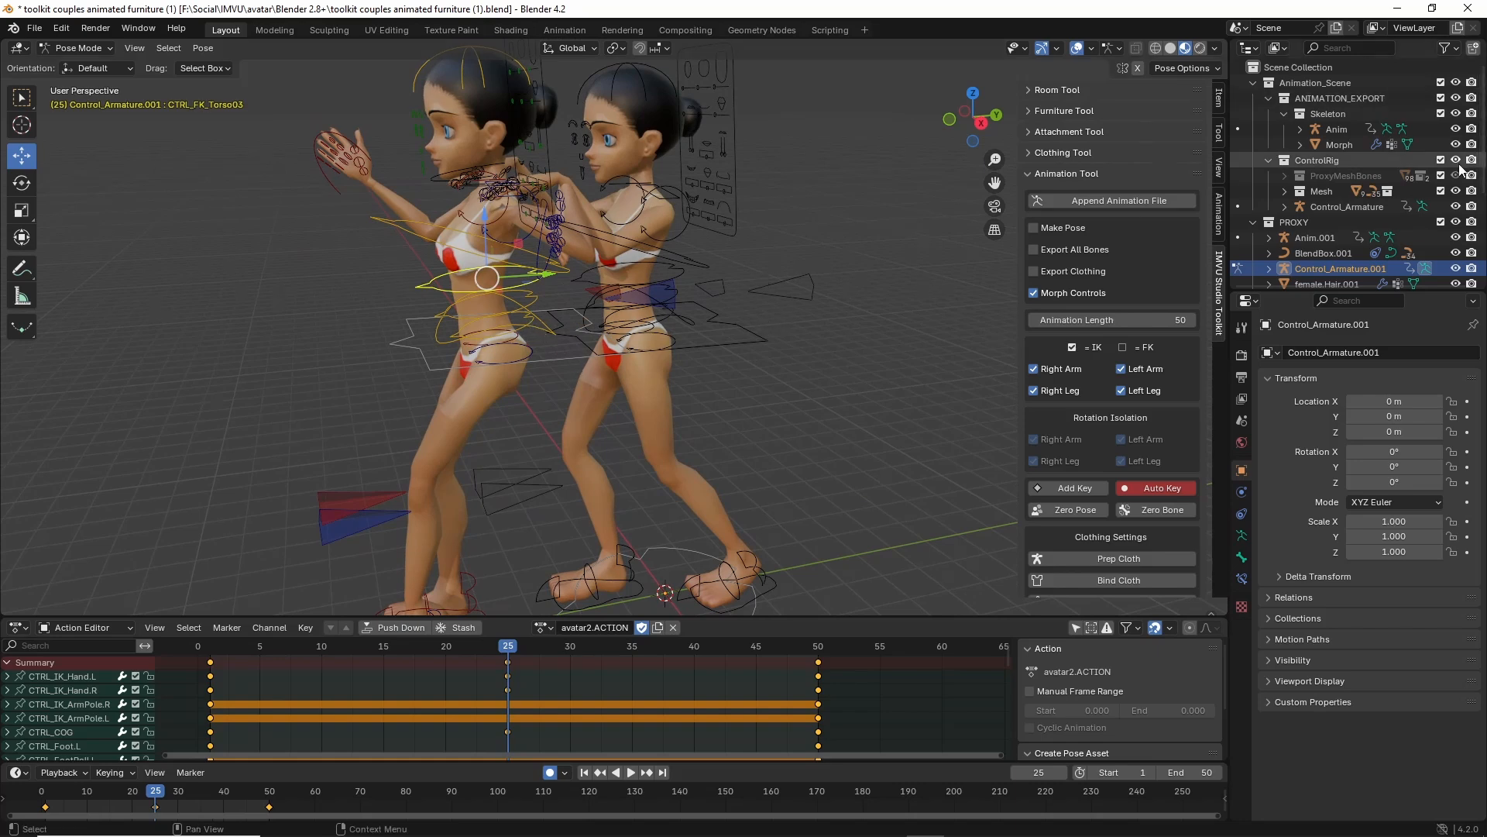
# Hide the first avatar's Control_Armature while keeping Control_Armature.001 visible.
pyautogui.click(1457, 207)
pyautogui.click(1456, 207)
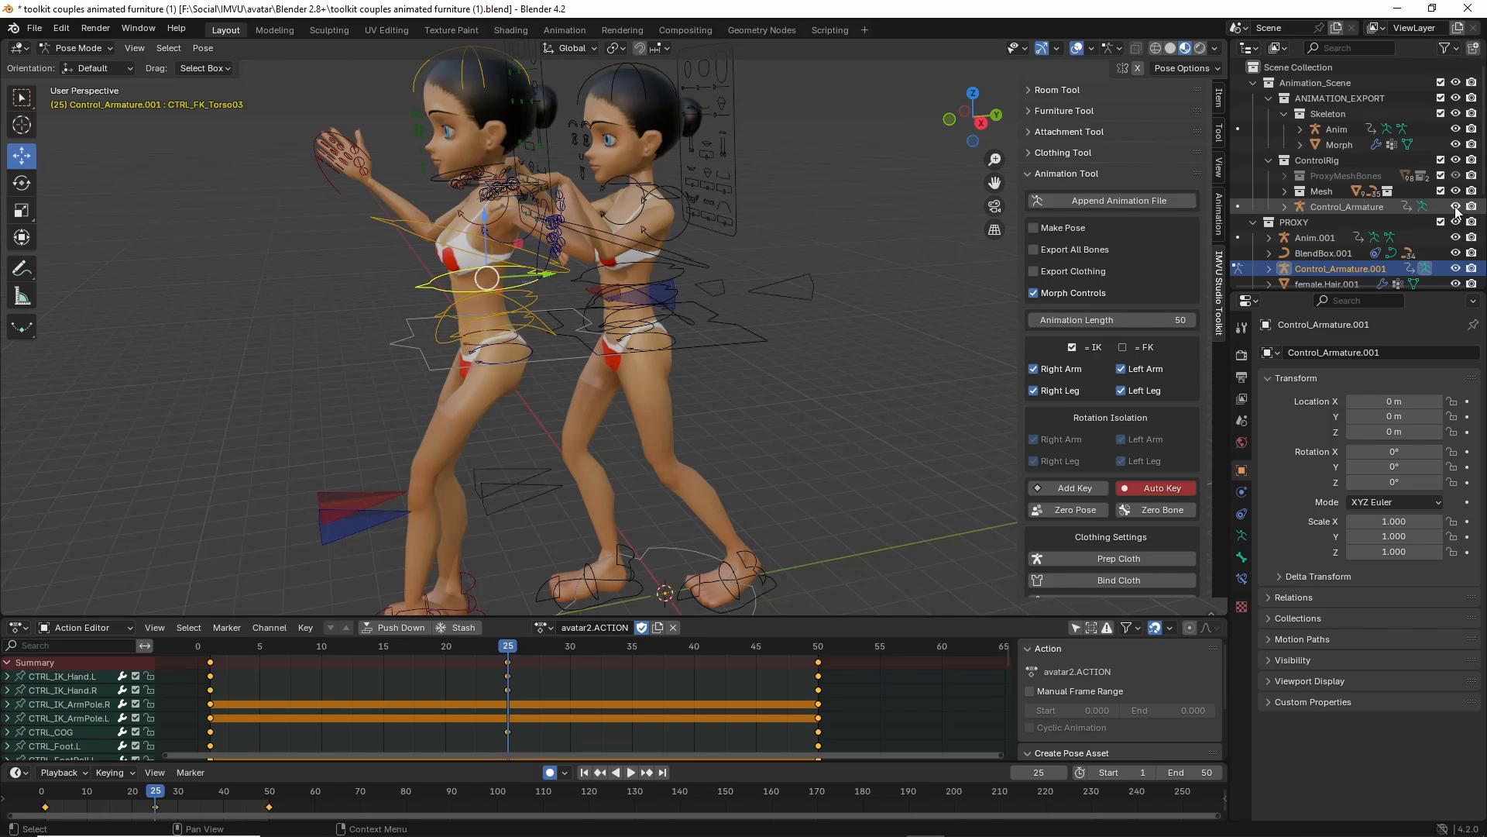
pyautogui.click(1456, 208)
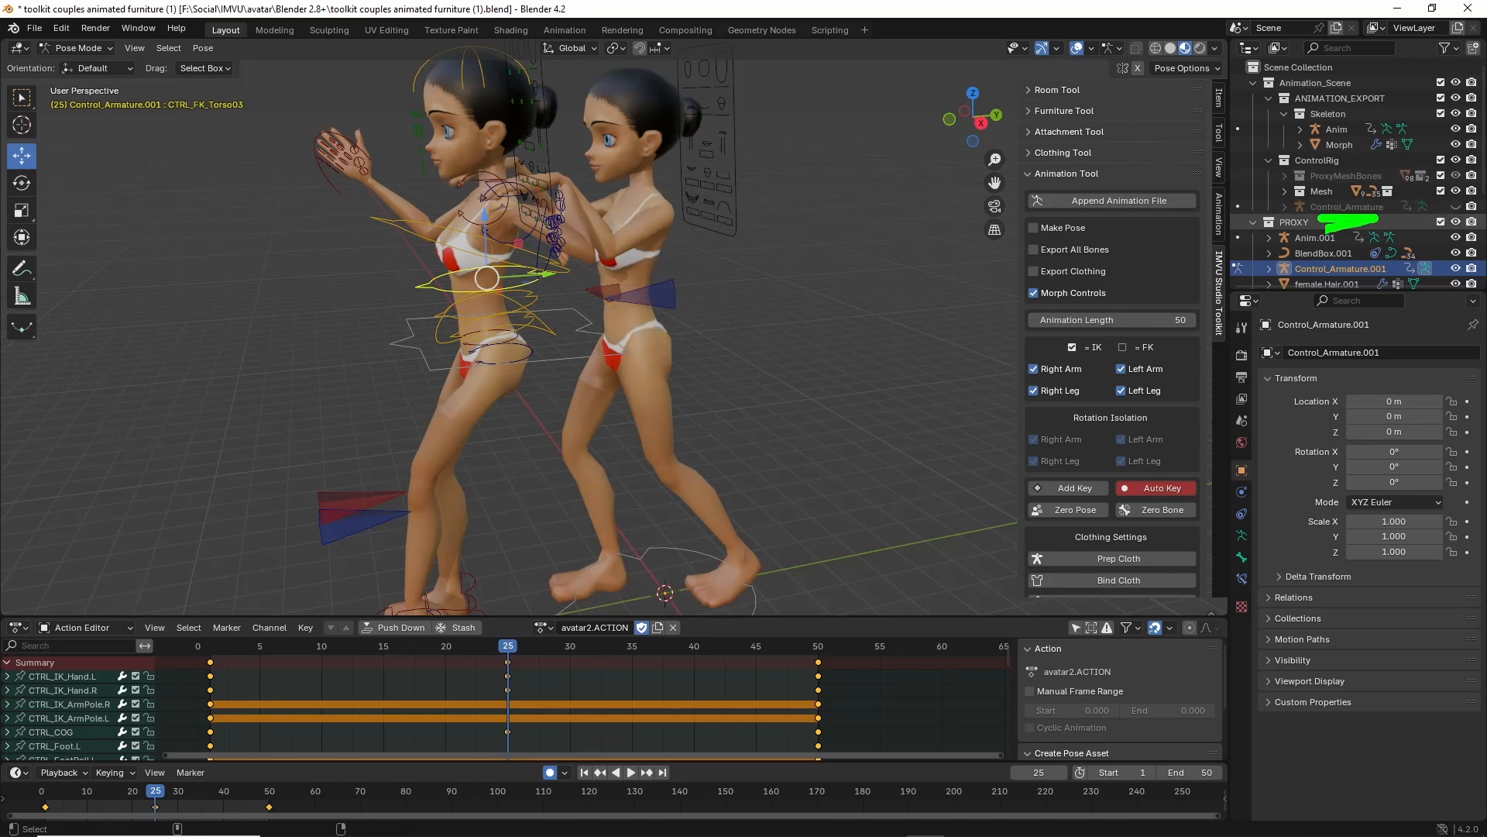
pyautogui.scroll(-3, 1455, 155)
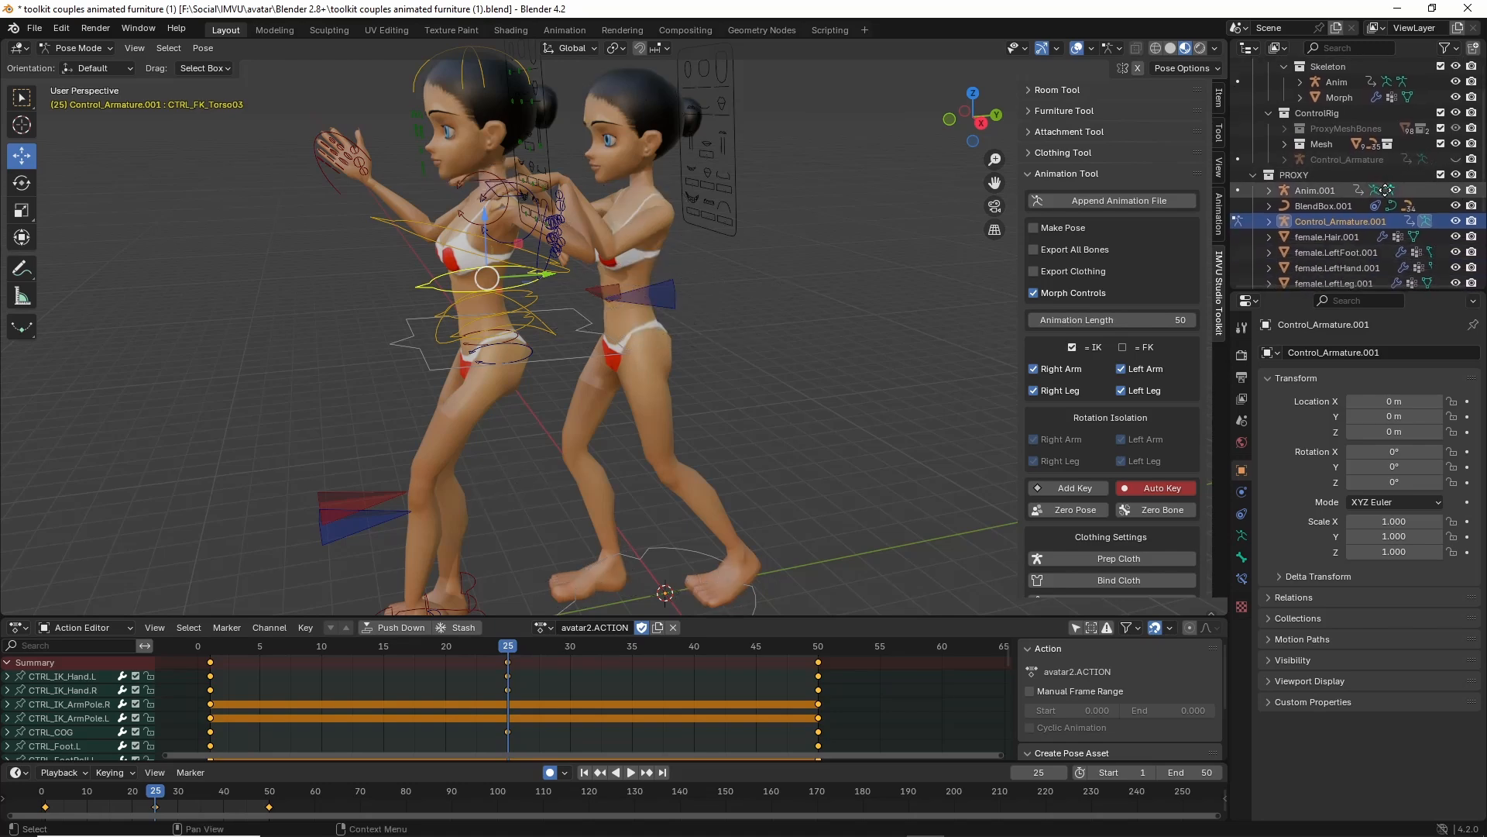
pyautogui.click(1456, 217)
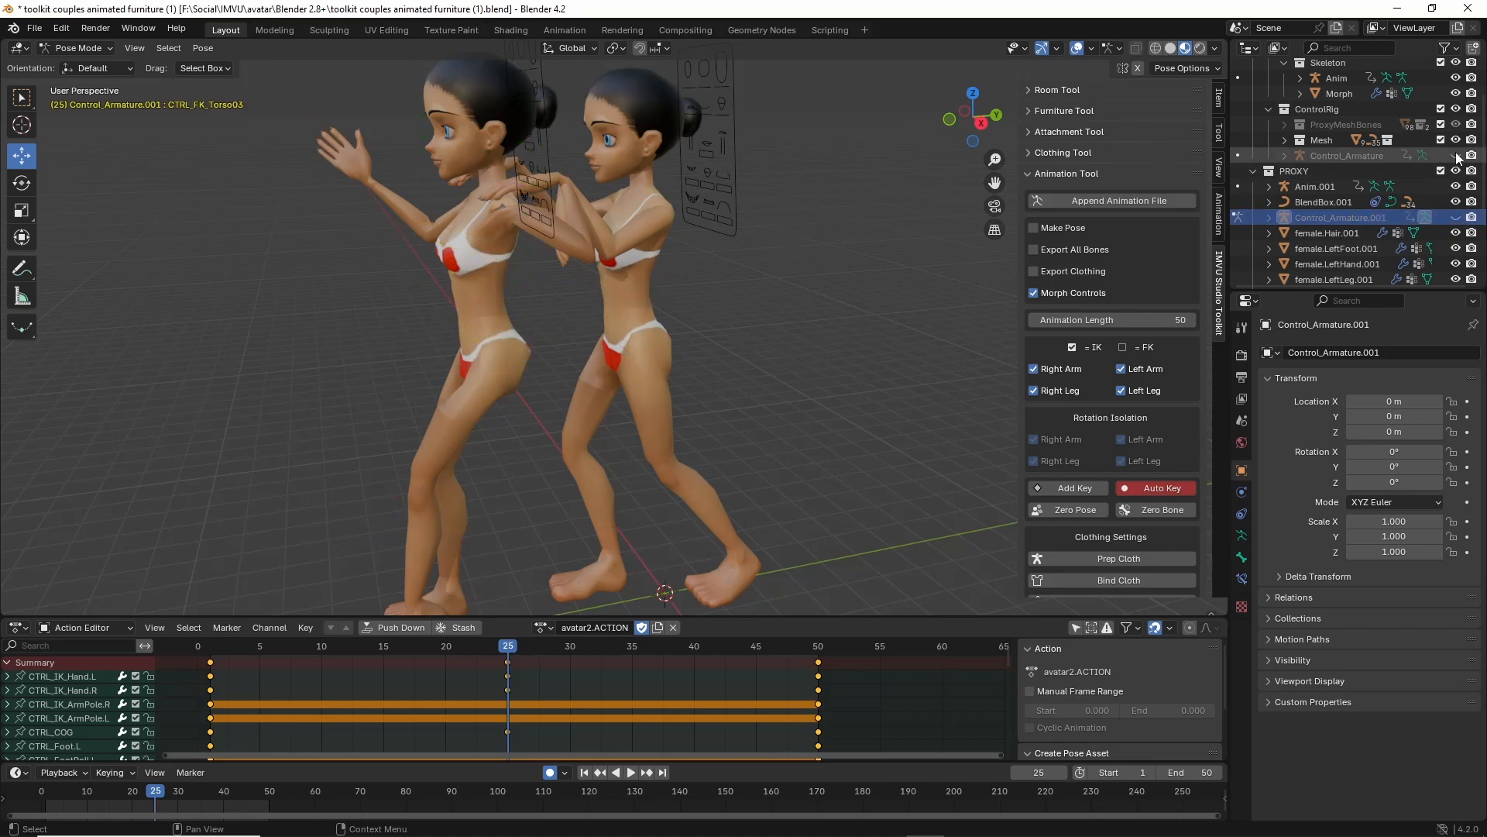
pyautogui.click(1456, 155)
pyautogui.click(1456, 155)
pyautogui.click(1457, 217)
# Select CTRL_IK_Hand.L, move it in front of the second avatar's torso and rotate the hand upward.
pyautogui.moveTo(888, 287); pyautogui.dragTo(601, 346, button='middle')
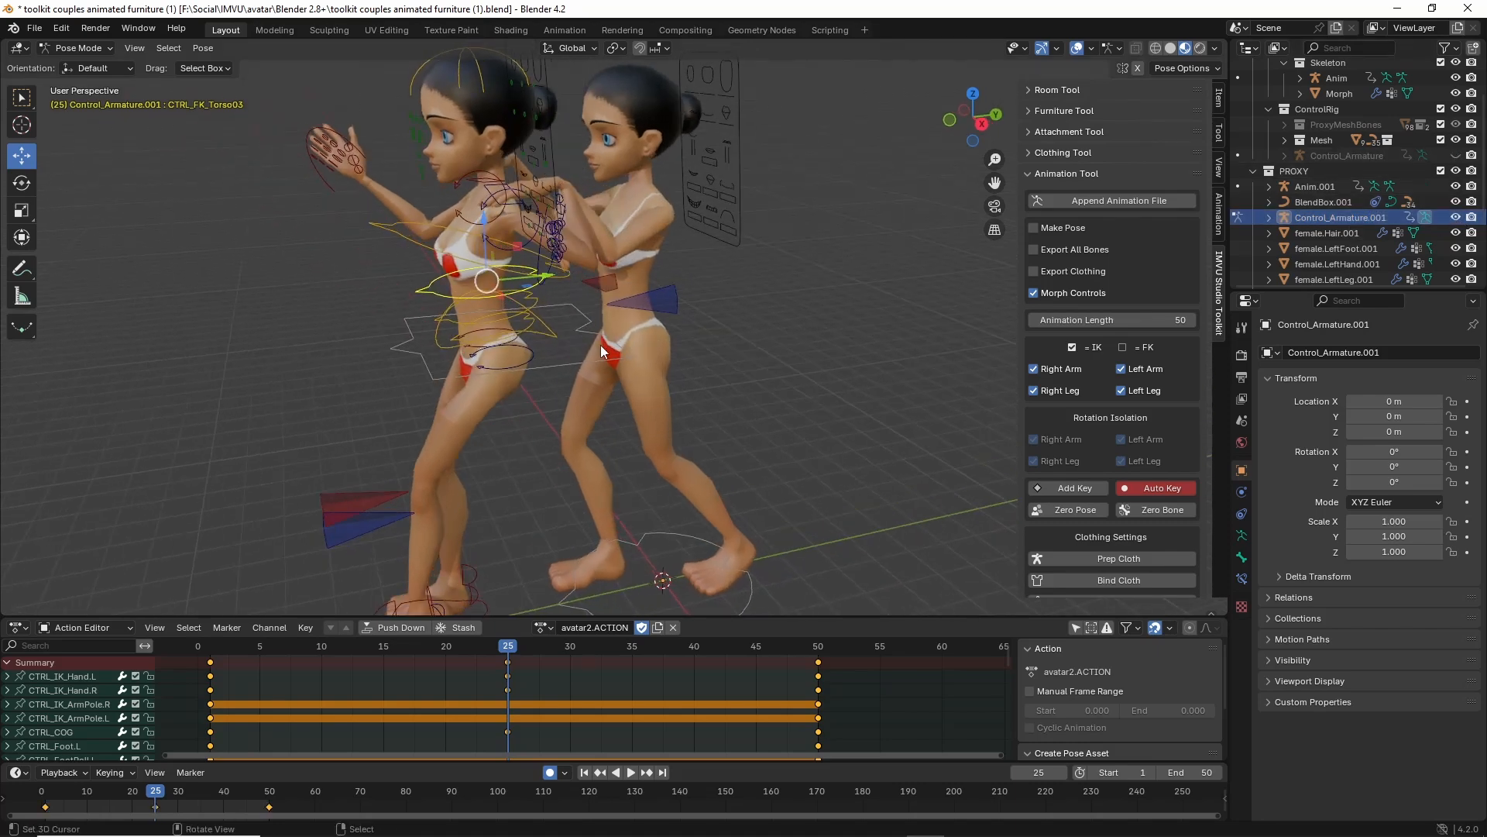
pyautogui.scroll(3, 433, 183)
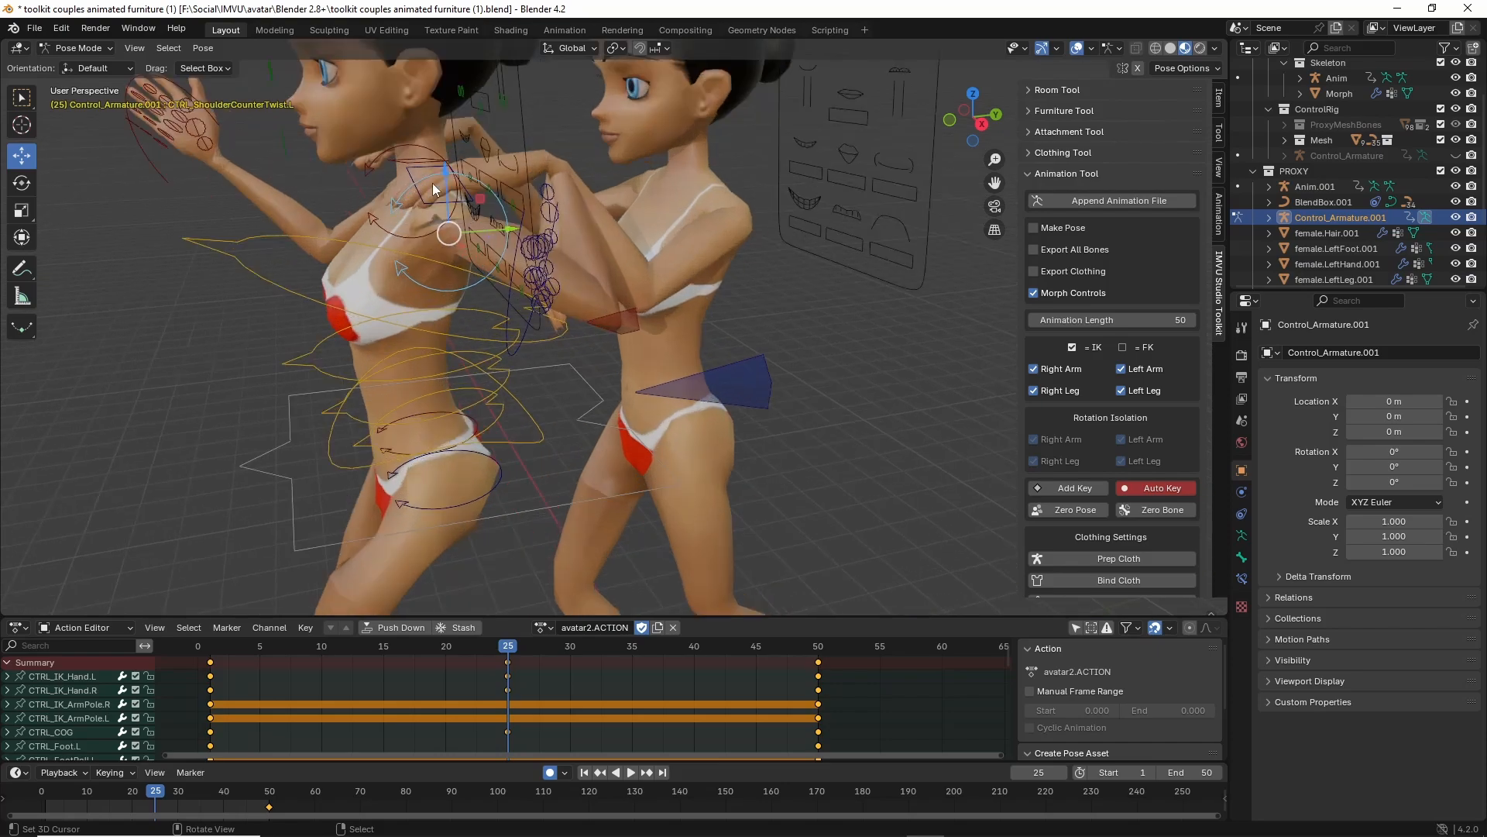
pyautogui.moveTo(465, 171); pyautogui.dragTo(443, 224, button='middle')
pyautogui.click(488, 375)
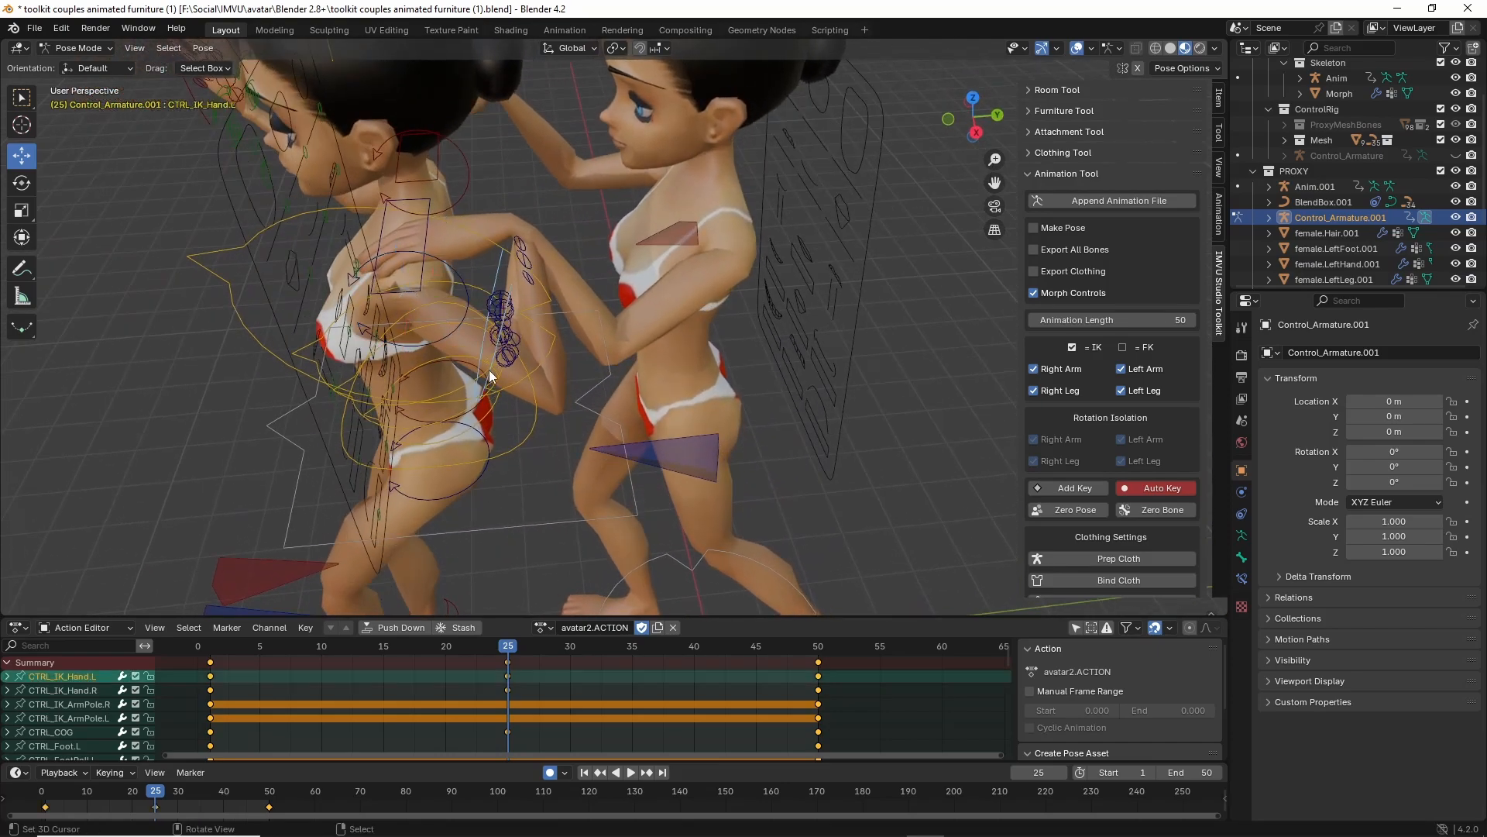
pyautogui.moveTo(488, 375); pyautogui.dragTo(495, 341, button='middle')
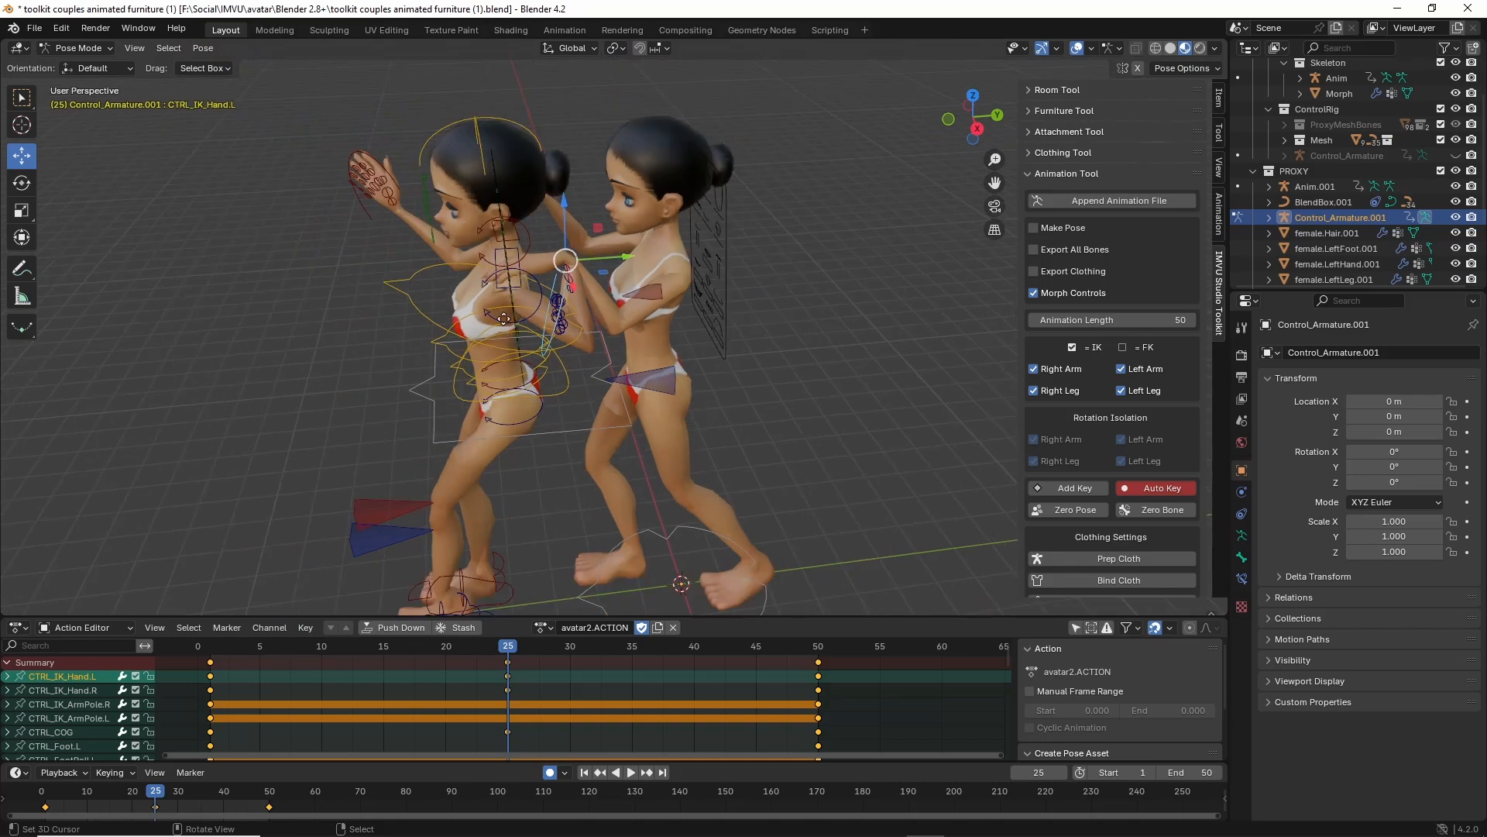
pyautogui.press('g')
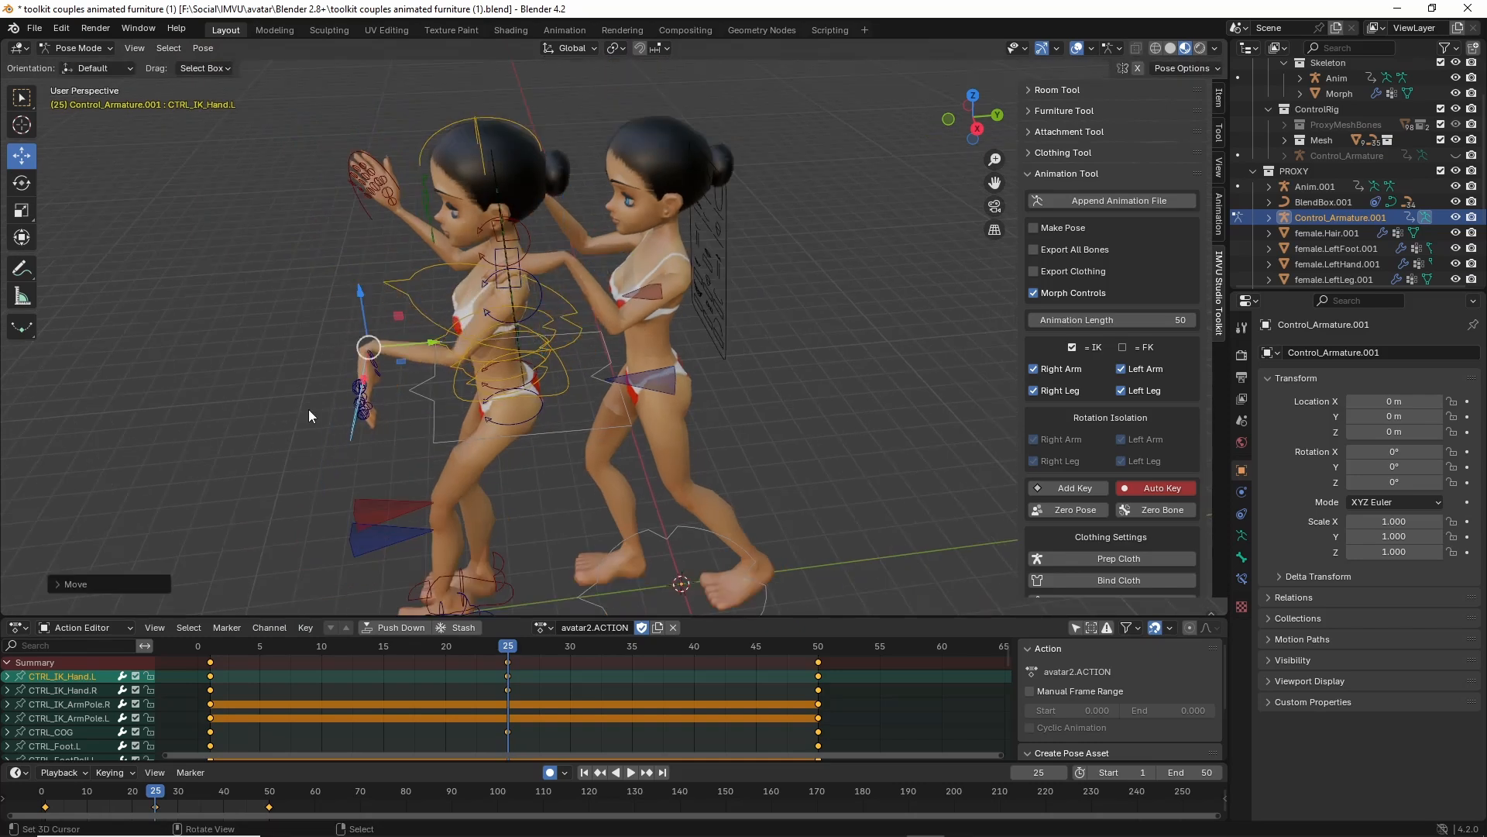
pyautogui.click(309, 409)
pyautogui.press('r')
pyautogui.click(276, 300)
# From the front, rotate CTRL_IK_Hand.L so the fingers point up and shift it toward the avatar's left side.
pyautogui.moveTo(367, 392); pyautogui.dragTo(510, 347, button='middle')
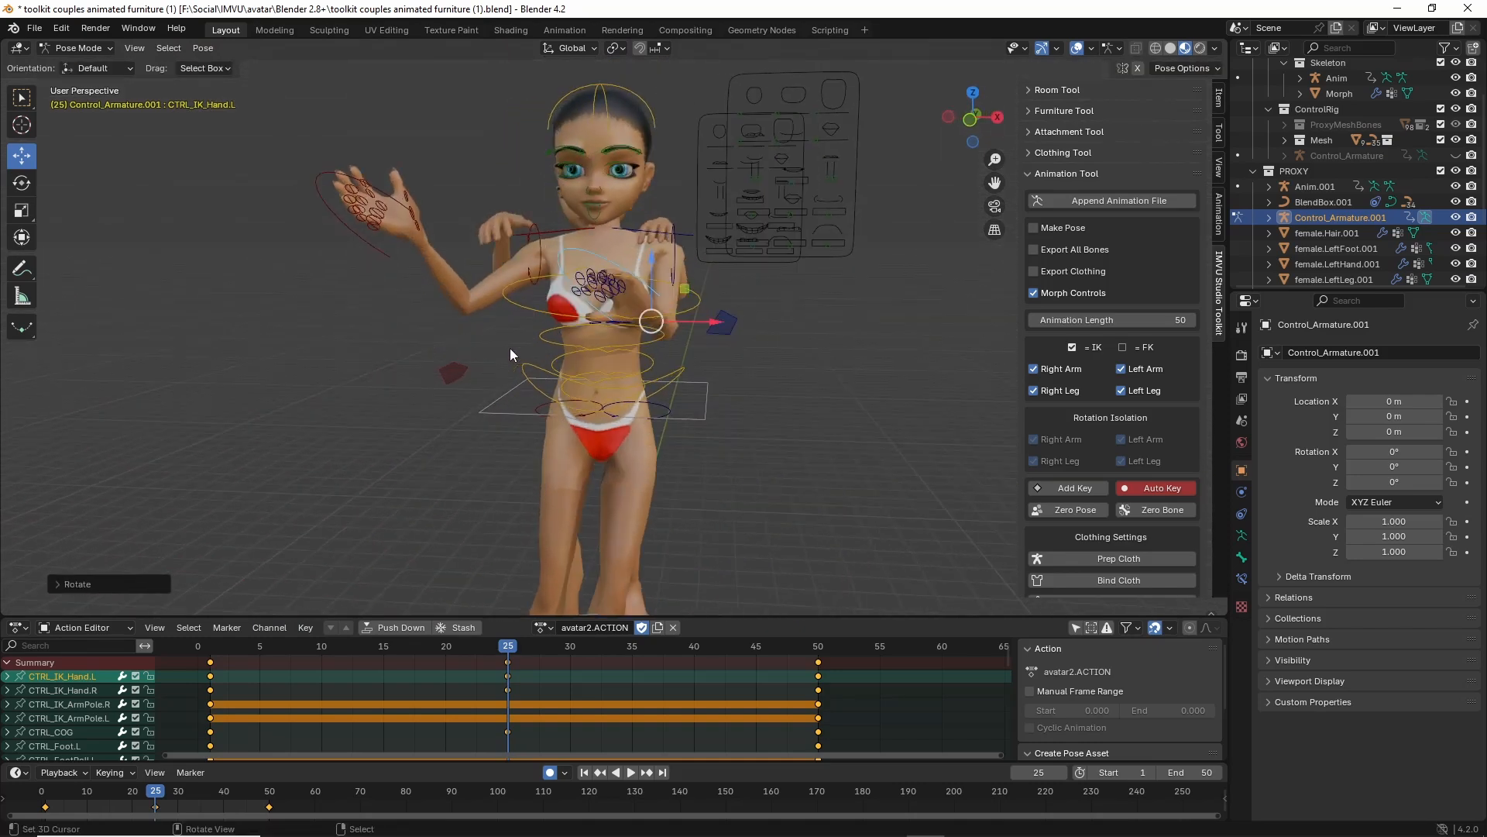
pyautogui.press('r')
pyautogui.click(630, 305)
pyautogui.press('g')
pyautogui.click(629, 313)
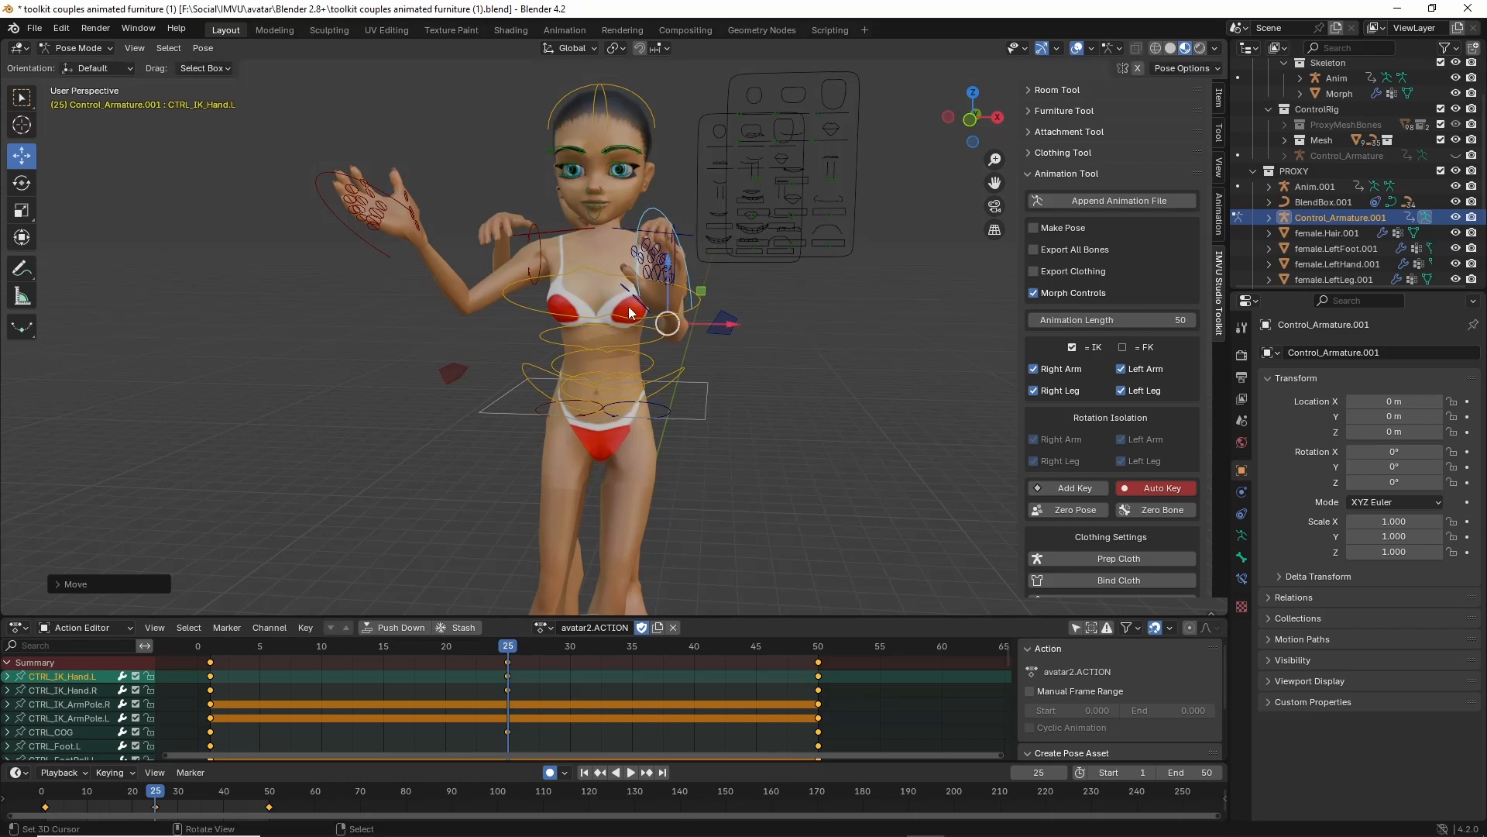
# Reposition CTRL_IK_Hand.R beside the second avatar and move CTRL_IK_Hand.L up into a matching raised pose.
pyautogui.rightClick(391, 193)
pyautogui.moveTo(392, 194); pyautogui.dragTo(427, 201, button='middle')
pyautogui.press('g')
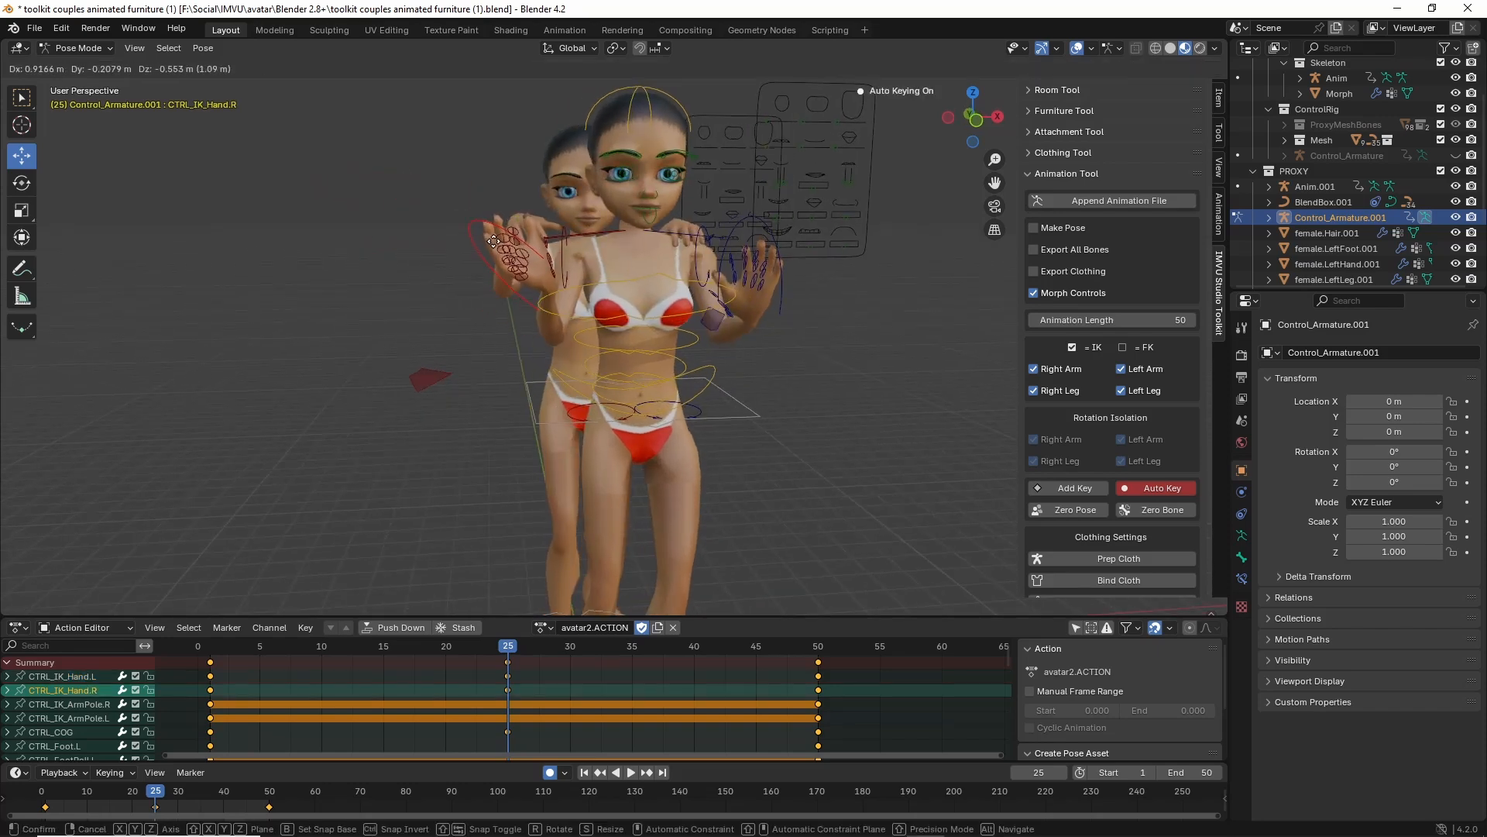
pyautogui.click(393, 161)
pyautogui.moveTo(671, 288); pyautogui.dragTo(581, 273, button='middle')
pyautogui.rightClick(655, 253)
pyautogui.keyDown('shift'); pyautogui.moveTo(531, 387); pyautogui.dragTo(593, 315, button='middle'); pyautogui.keyUp('shift')
# Preview the animation, return to frame 25 and lower CTRL_IK_Hand.R to about shoulder height.
pyautogui.press('space')
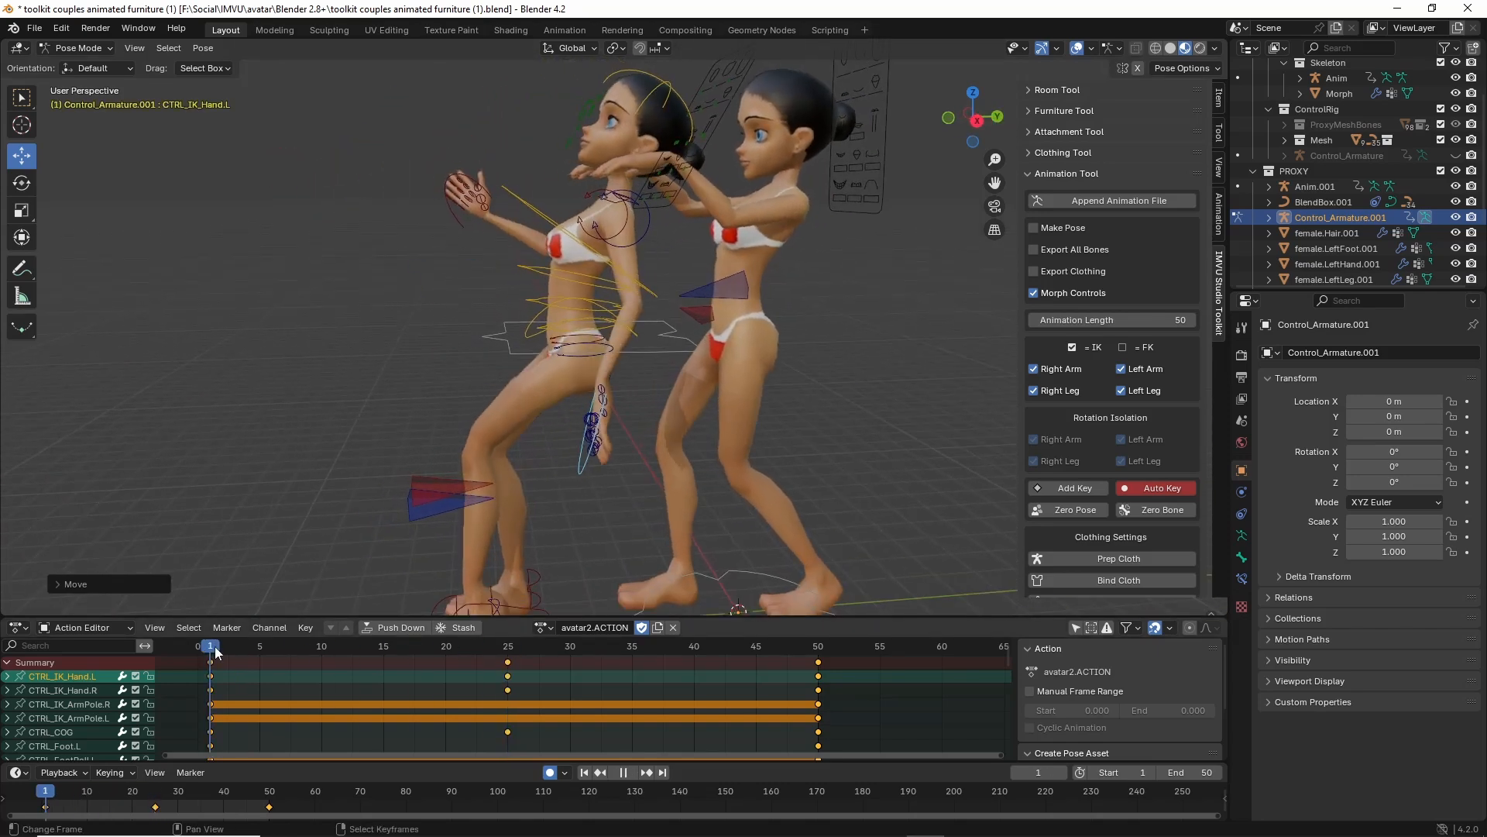
pyautogui.moveTo(677, 648); pyautogui.dragTo(519, 660)
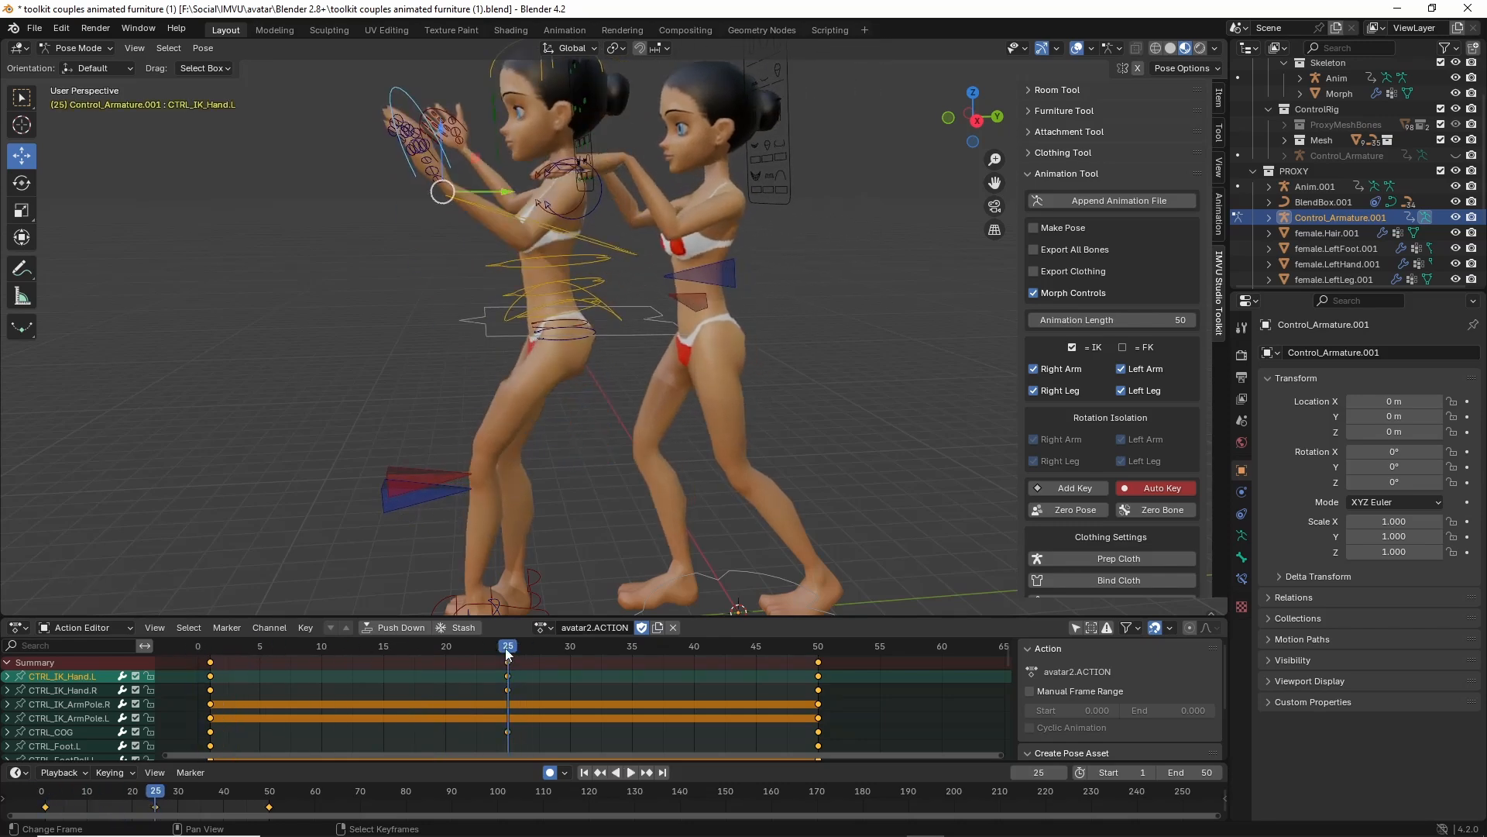
pyautogui.moveTo(697, 341); pyautogui.dragTo(648, 316, button='middle')
pyautogui.click(501, 133)
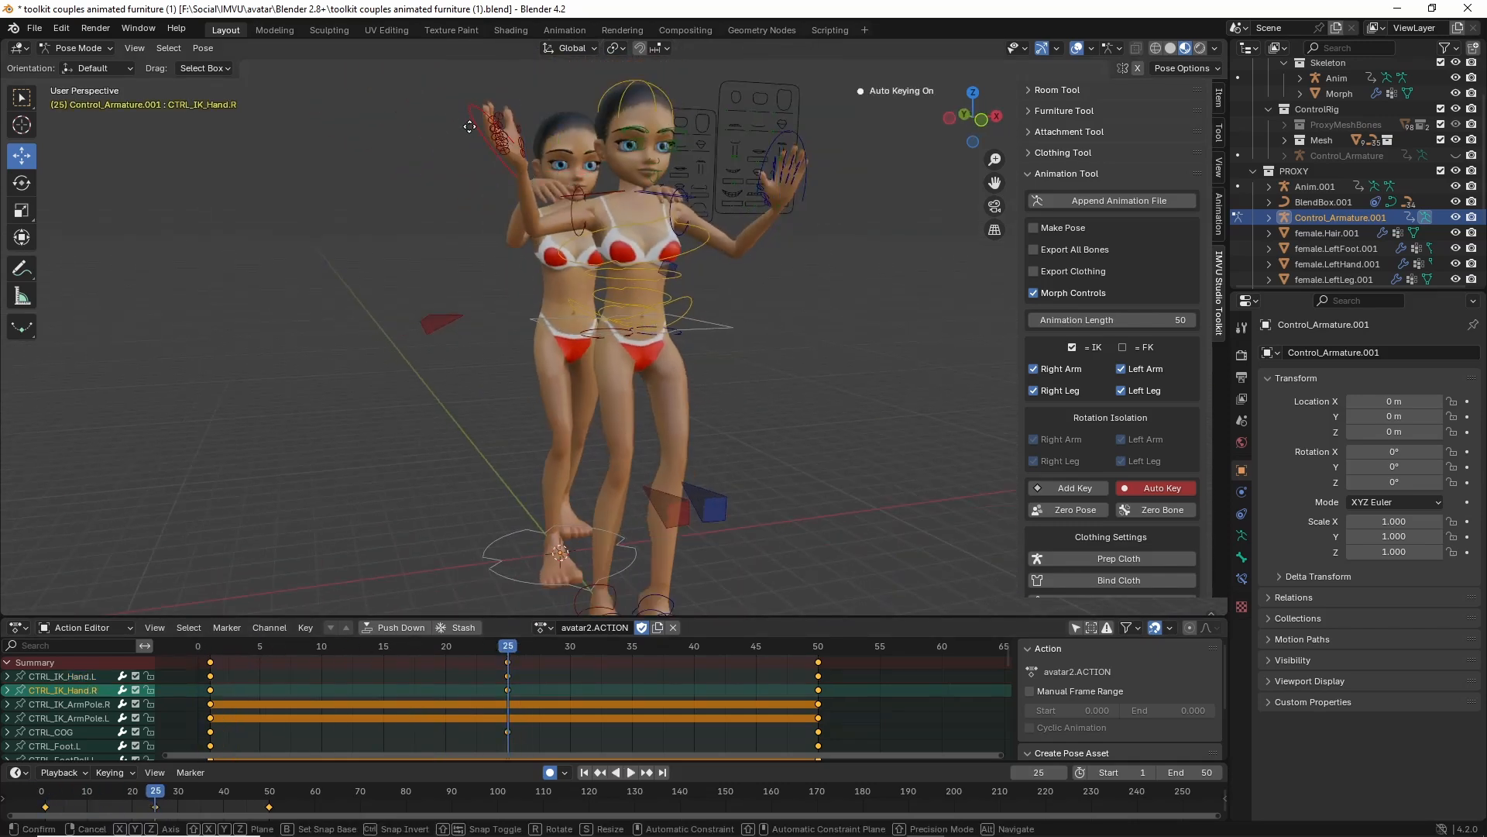
pyautogui.press('g')
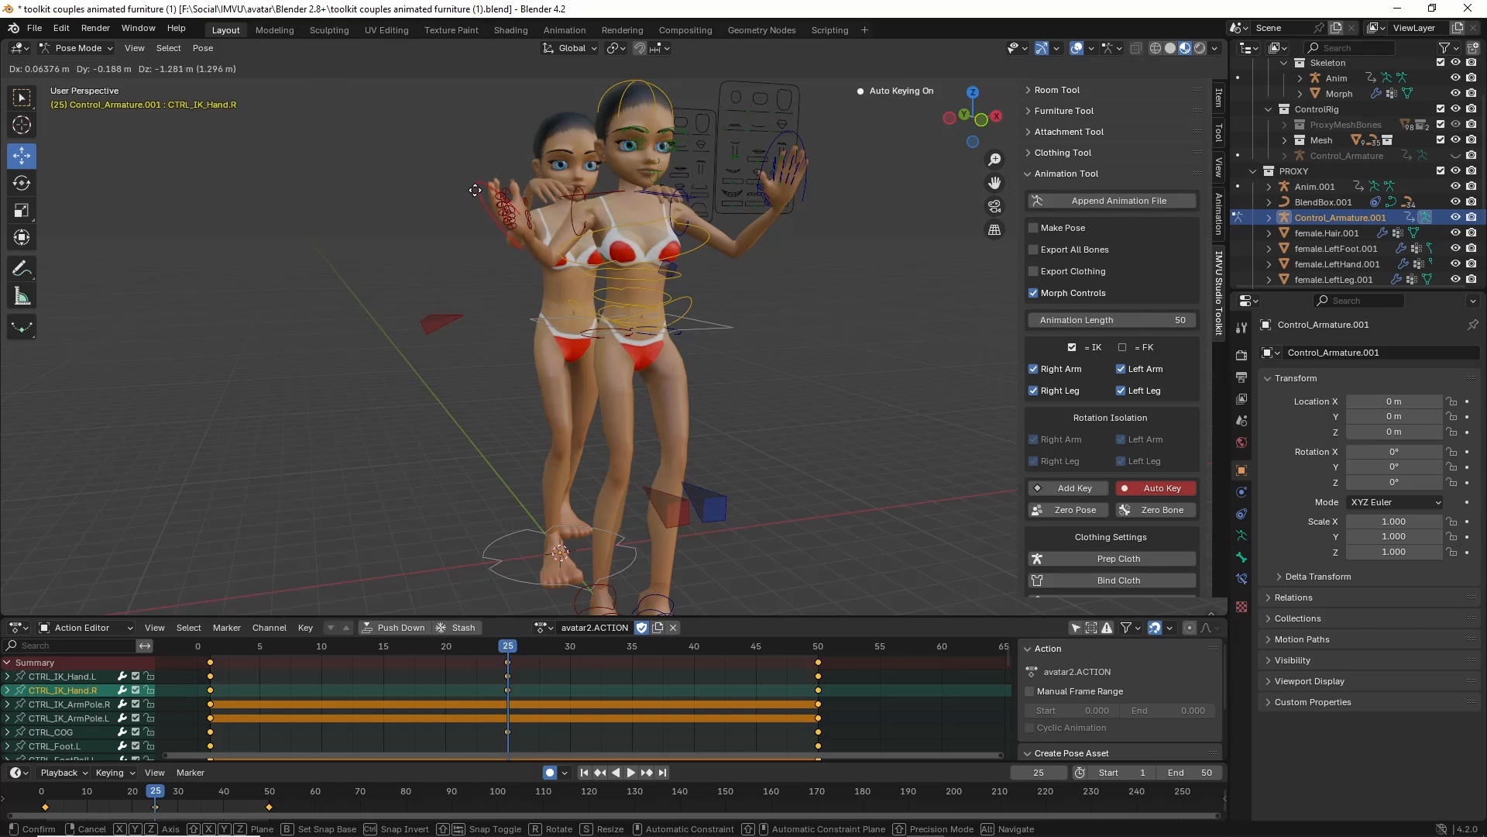
pyautogui.click(475, 190)
# Refine the position and rotation of CTRL_IK_Hand.R at frame 25 from the side and front views.
pyautogui.moveTo(475, 190); pyautogui.dragTo(652, 252, button='middle')
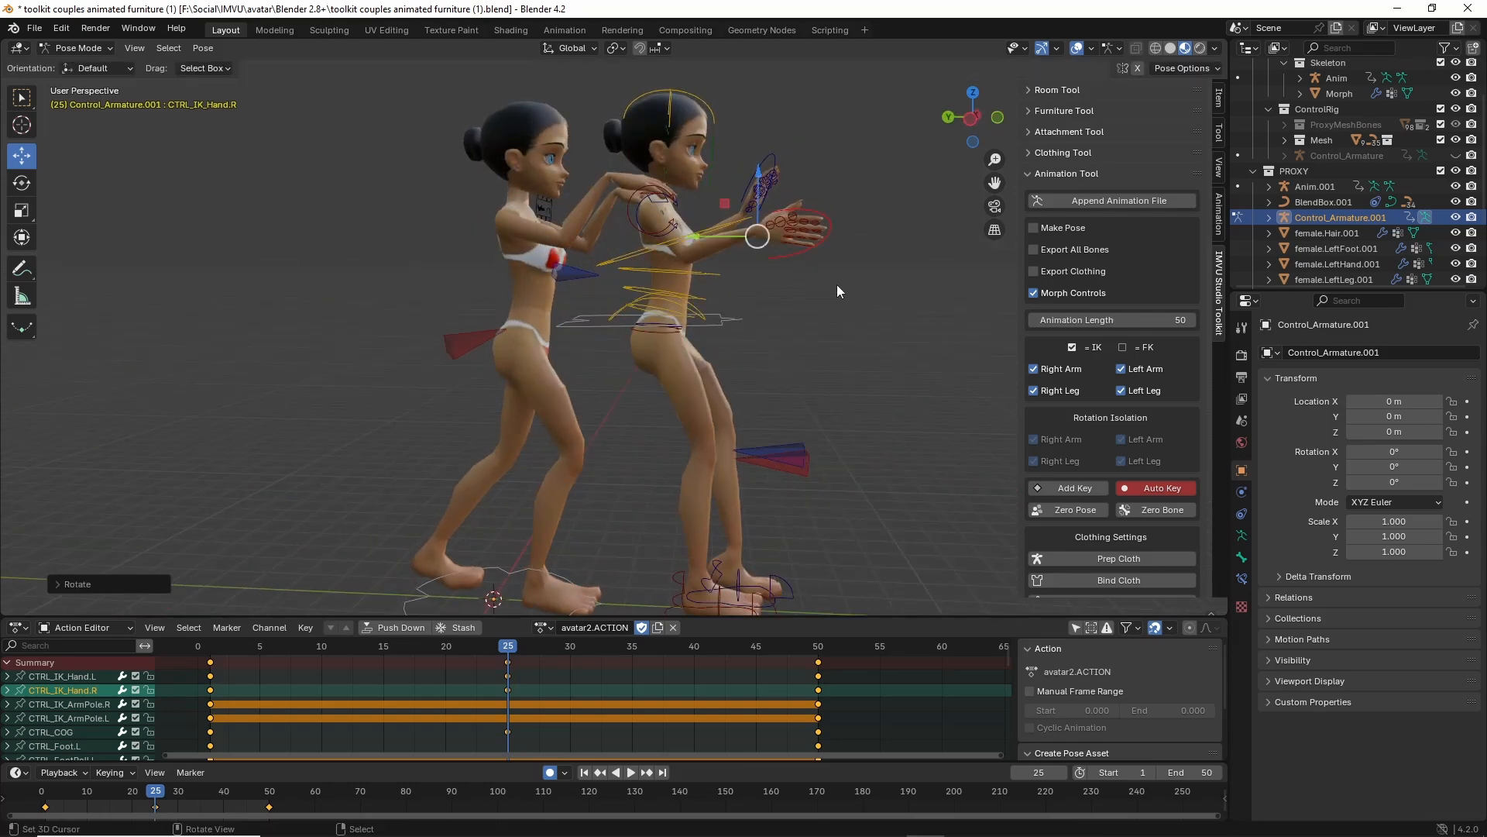
pyautogui.moveTo(837, 286); pyautogui.dragTo(687, 296, button='middle')
pyautogui.moveTo(558, 254); pyautogui.dragTo(563, 233)
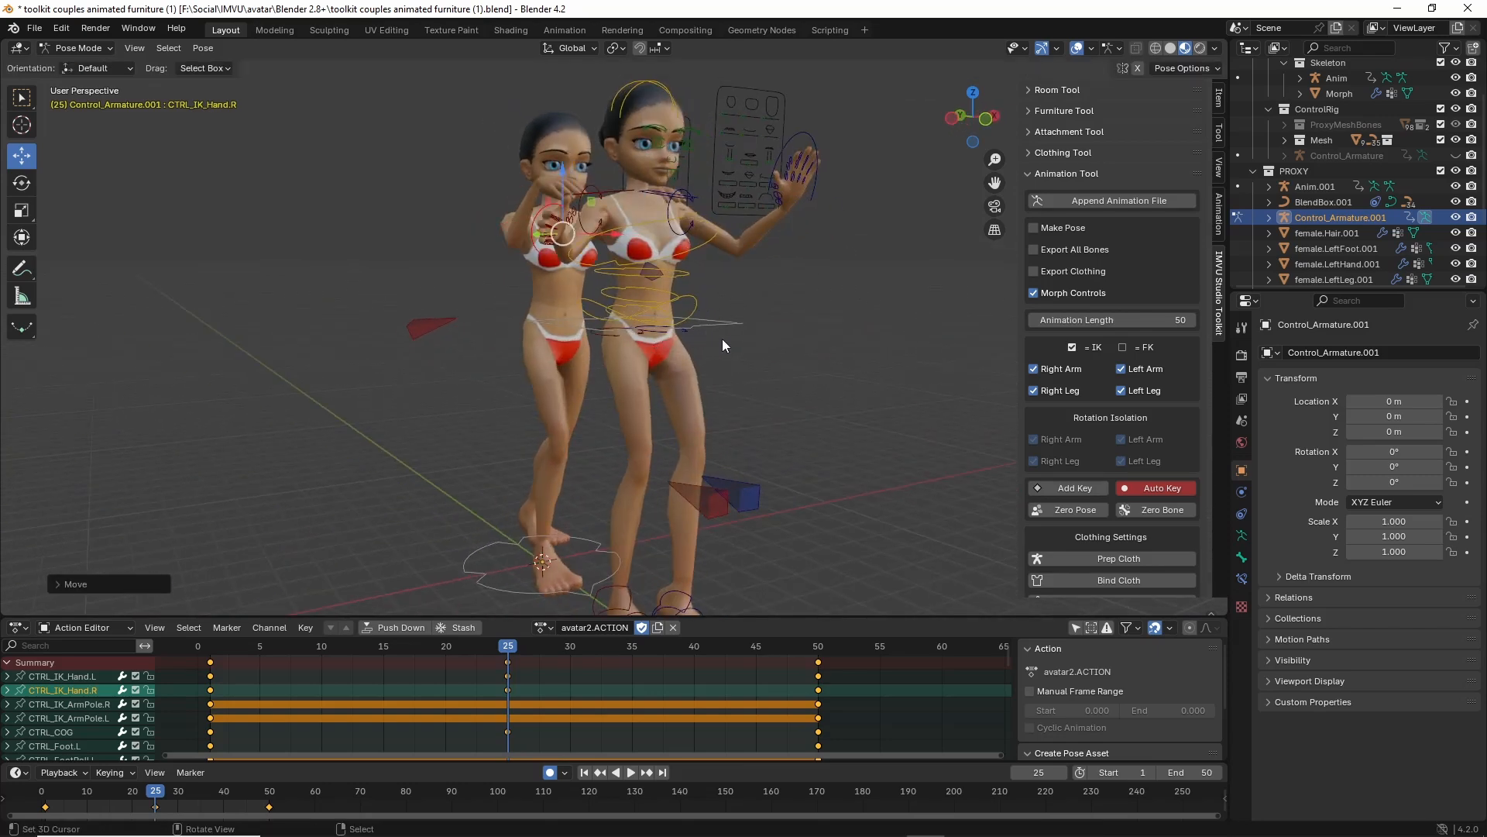
pyautogui.press('r')
pyautogui.click(701, 360)
# Play and scrub through the animation to check the second avatar's motion between the keyed poses.
pyautogui.hotkey('shift', 'Left')
pyautogui.press('space')
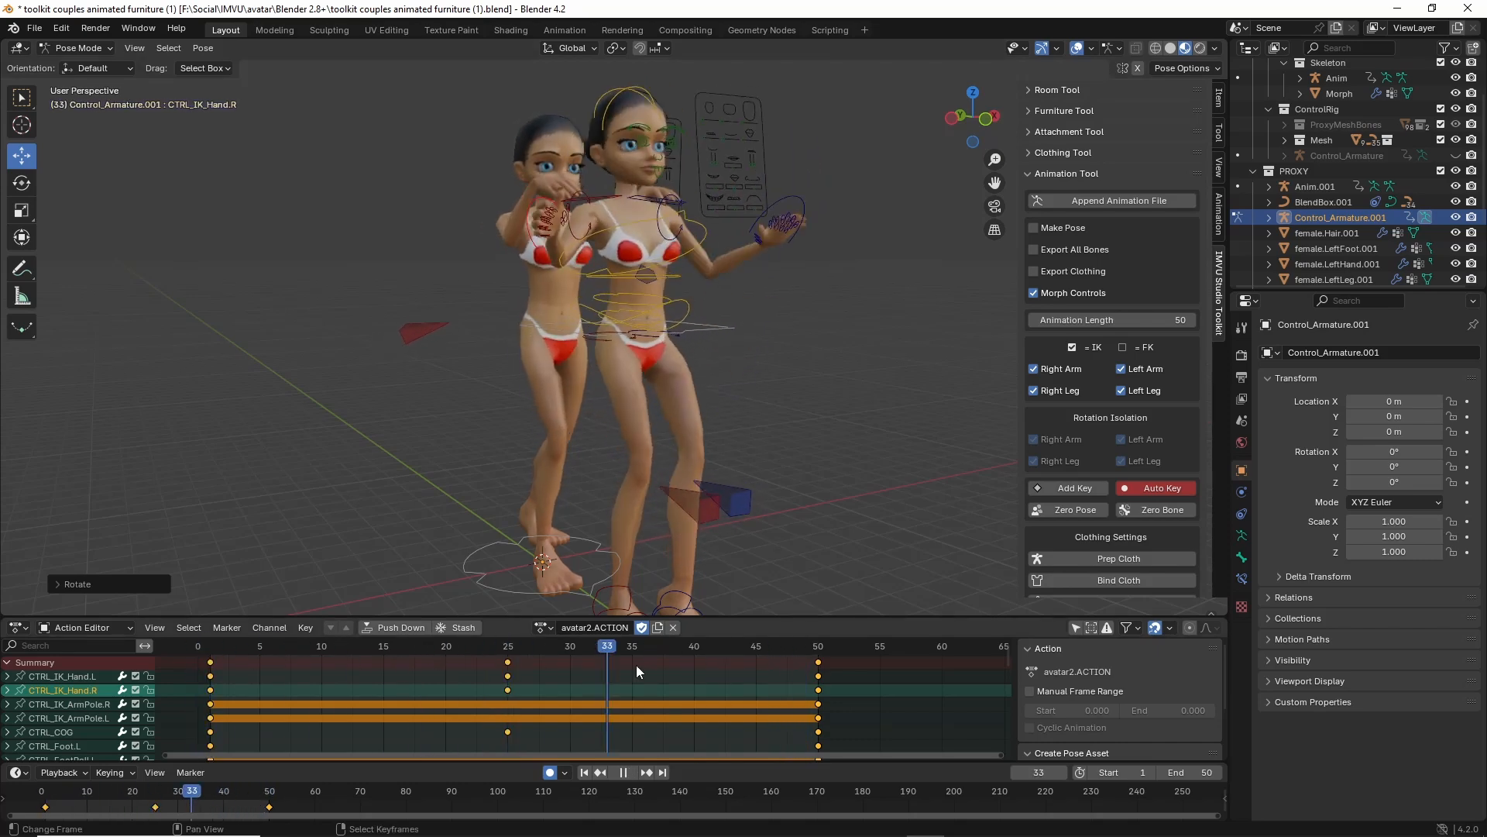
pyautogui.moveTo(637, 666); pyautogui.dragTo(205, 669)
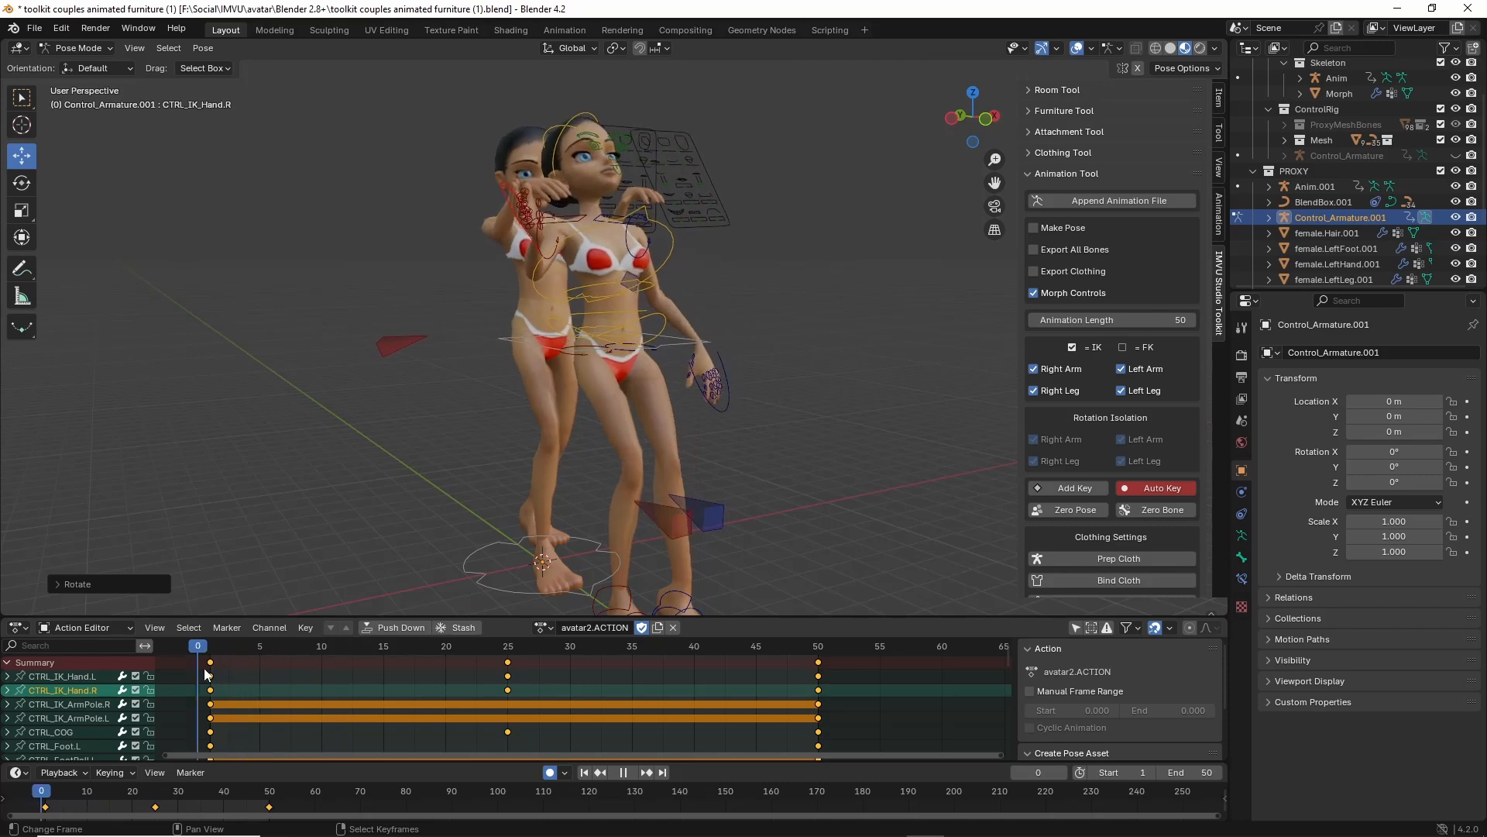
# At frame 1, move CTRL_Foot.R along the Y axis toward the first avatar to stagger the second avatar's feet.
pyautogui.moveTo(434, 511); pyautogui.dragTo(752, 563, button='middle')
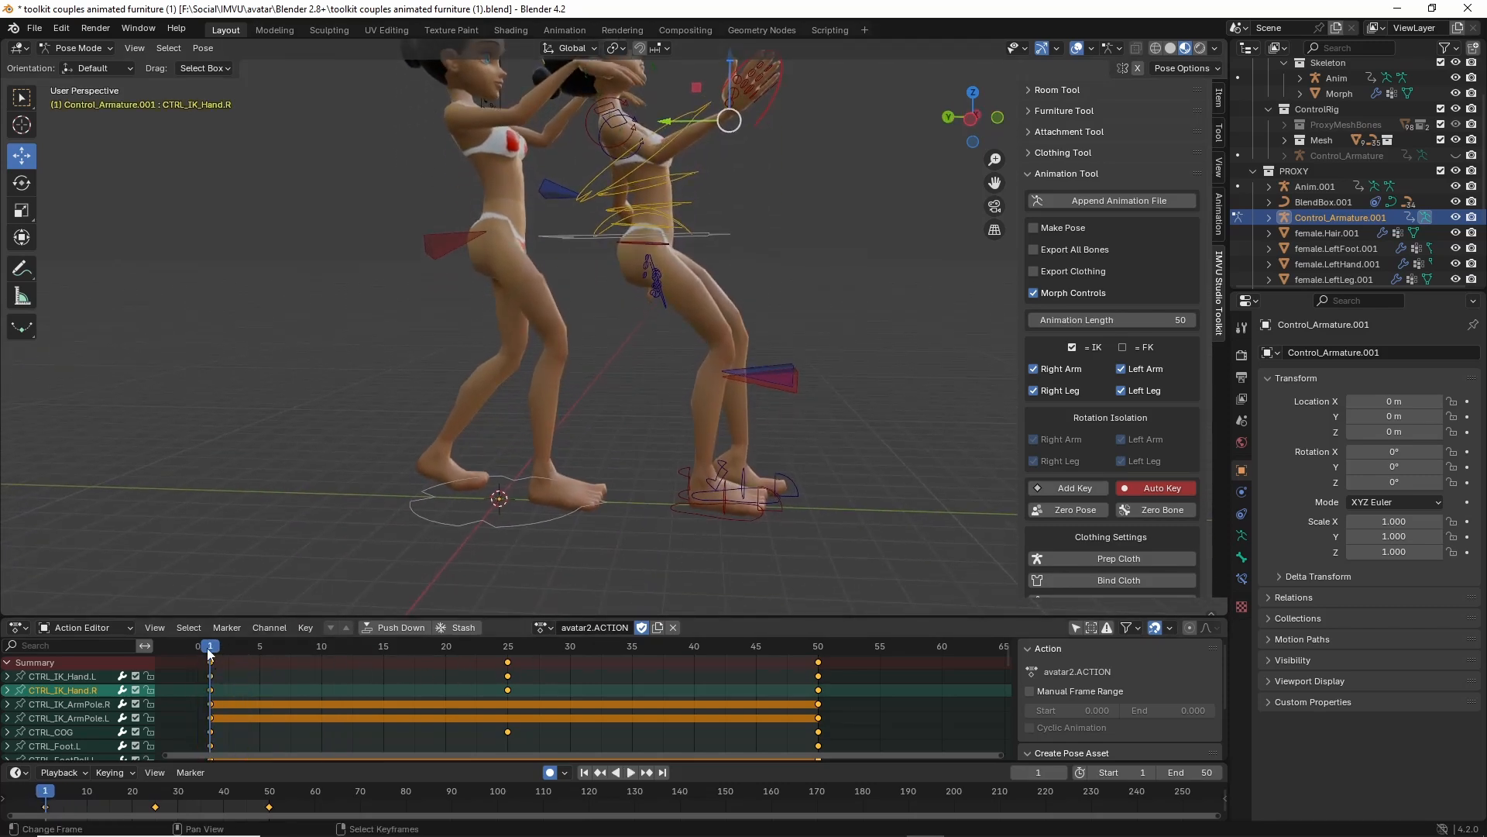
pyautogui.moveTo(210, 655)
pyautogui.mouseDown()
pyautogui.moveTo(788, 654)
pyautogui.moveTo(203, 670)
pyautogui.mouseUp()
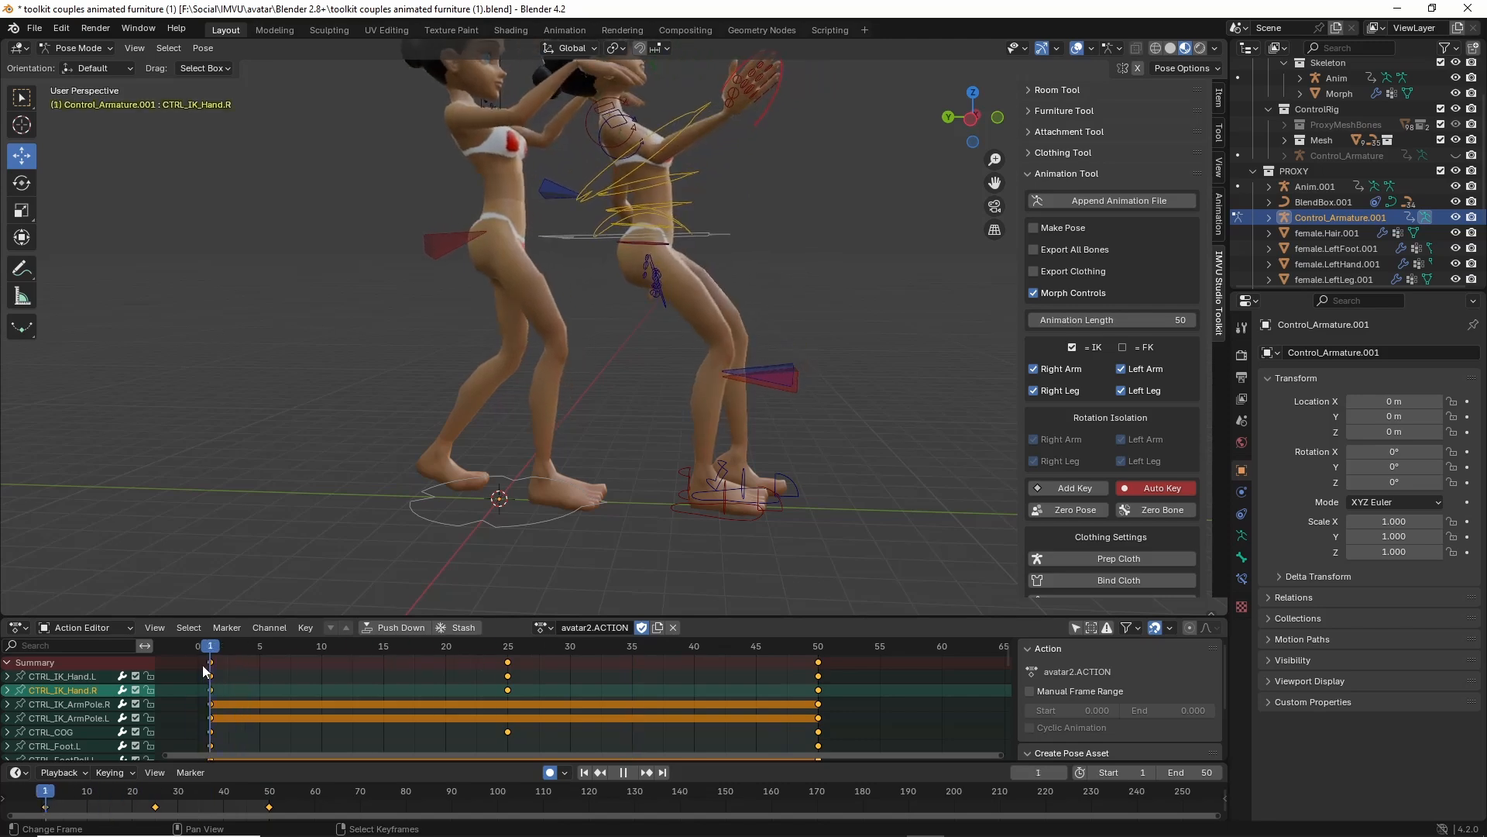
pyautogui.click(731, 518)
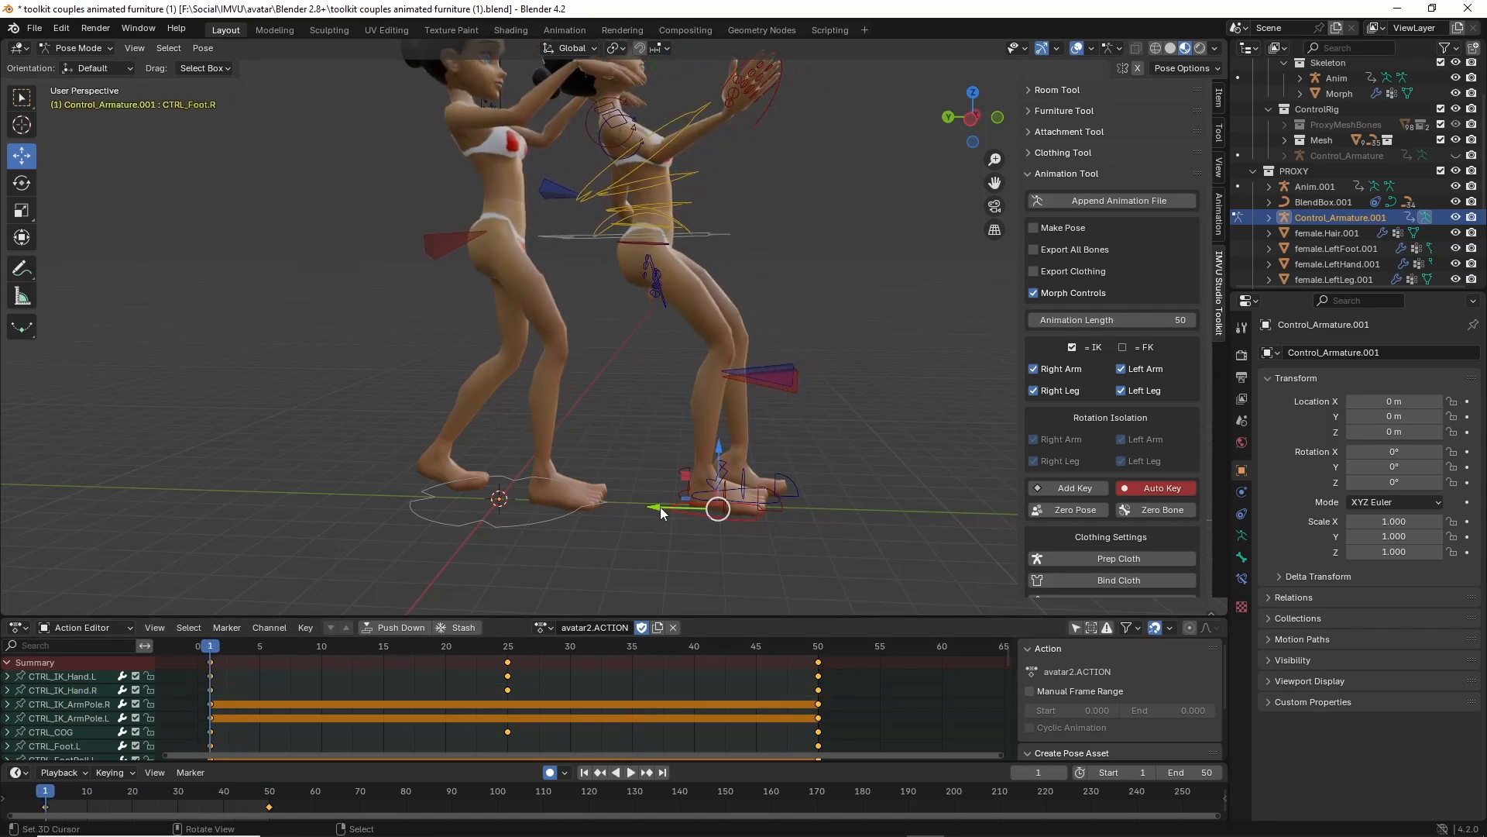
pyautogui.moveTo(661, 508); pyautogui.dragTo(579, 522)
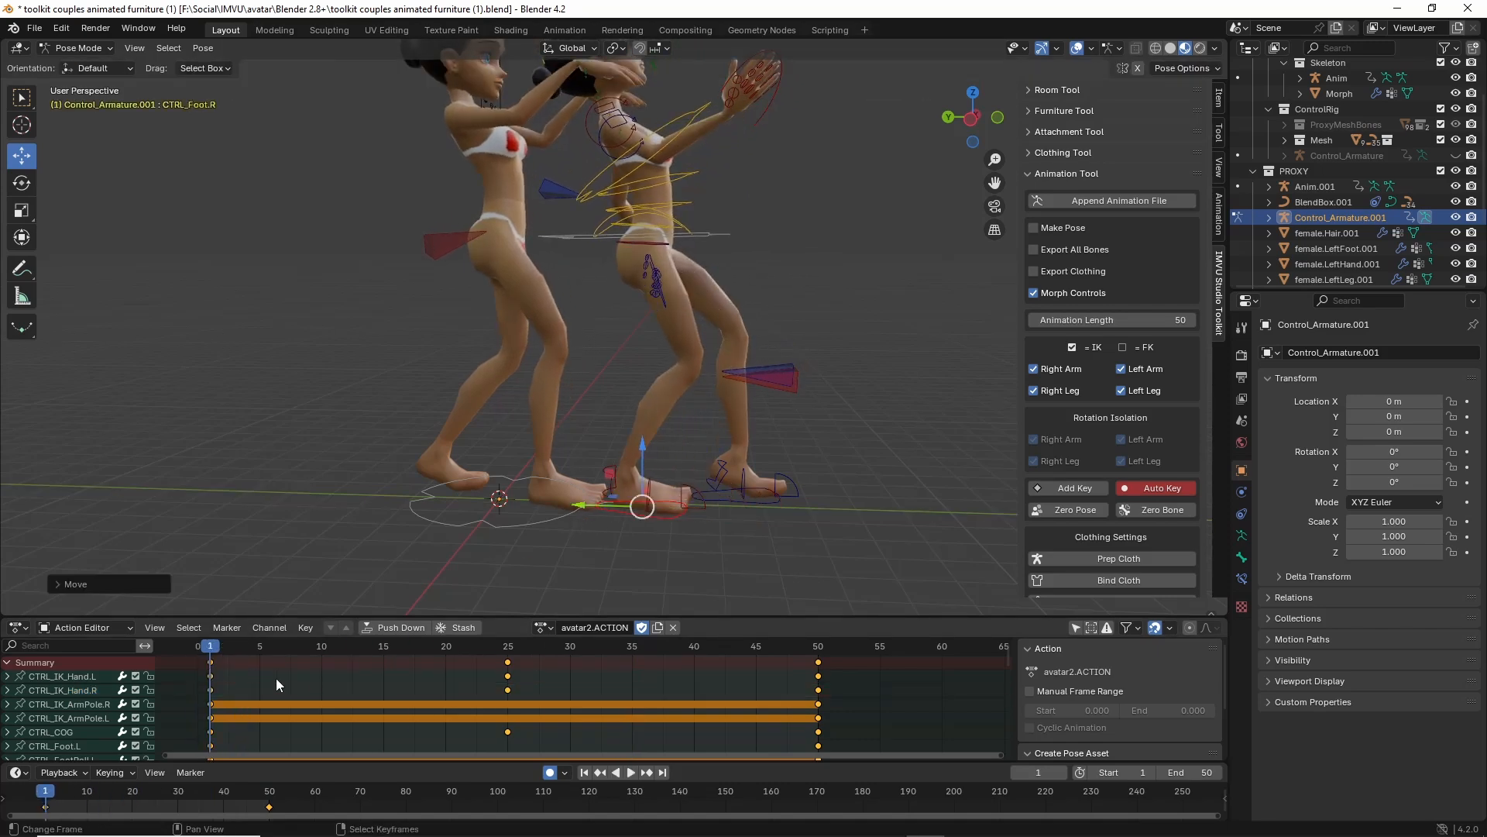
pyautogui.scroll(5, 649, 500)
pyautogui.keyDown('shift'); pyautogui.moveTo(649, 496); pyautogui.dragTo(615, 409, button='middle'); pyautogui.keyUp('shift')
# Copy the CTRL_Foot.R pose from frame 1 to frame 50 and preview the motion.
pyautogui.hotkey('ctrl', 'c')
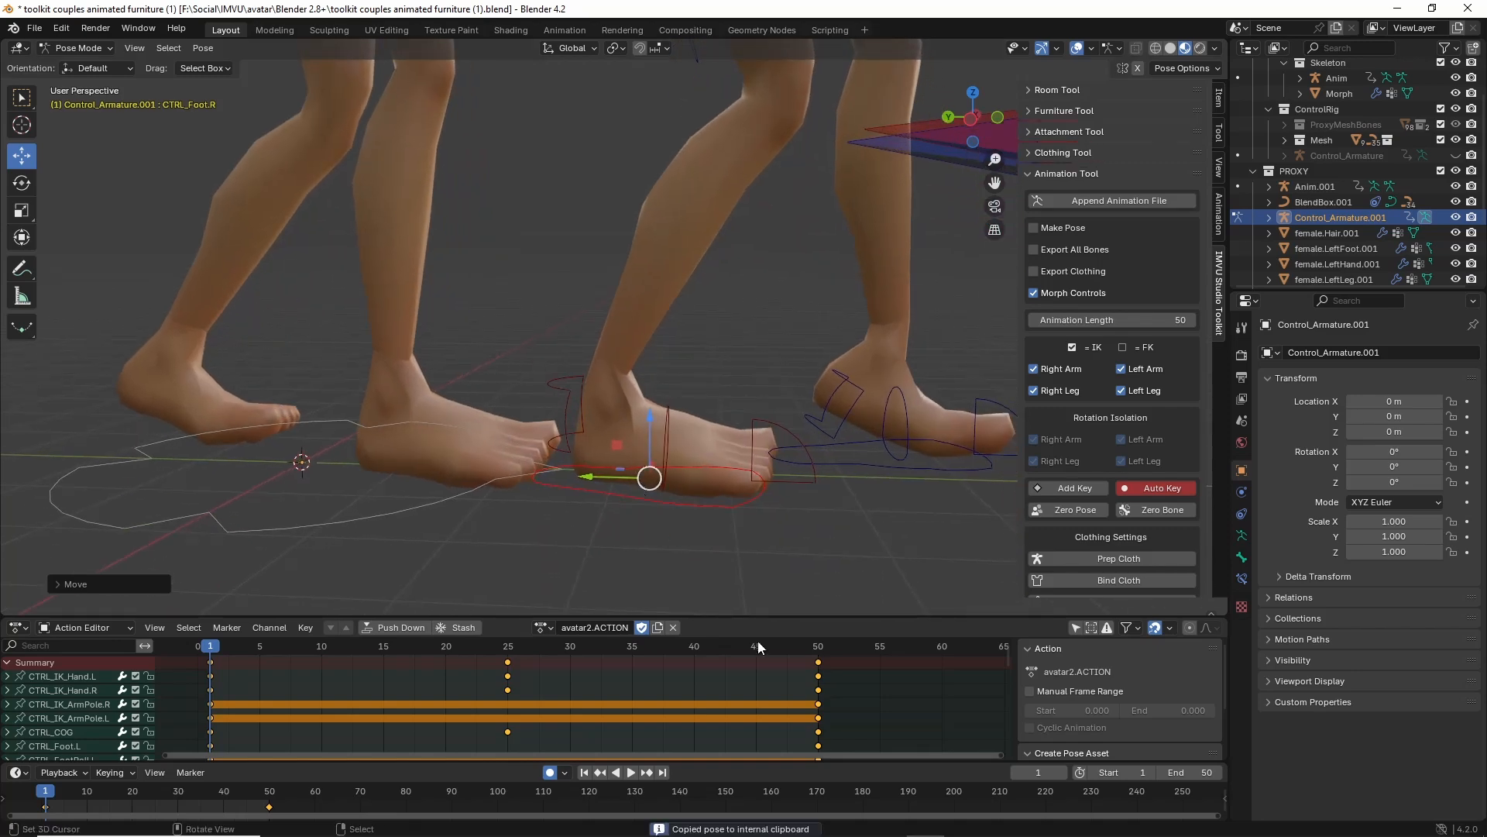
pyautogui.click(818, 645)
pyautogui.scroll(-2, 761, 453)
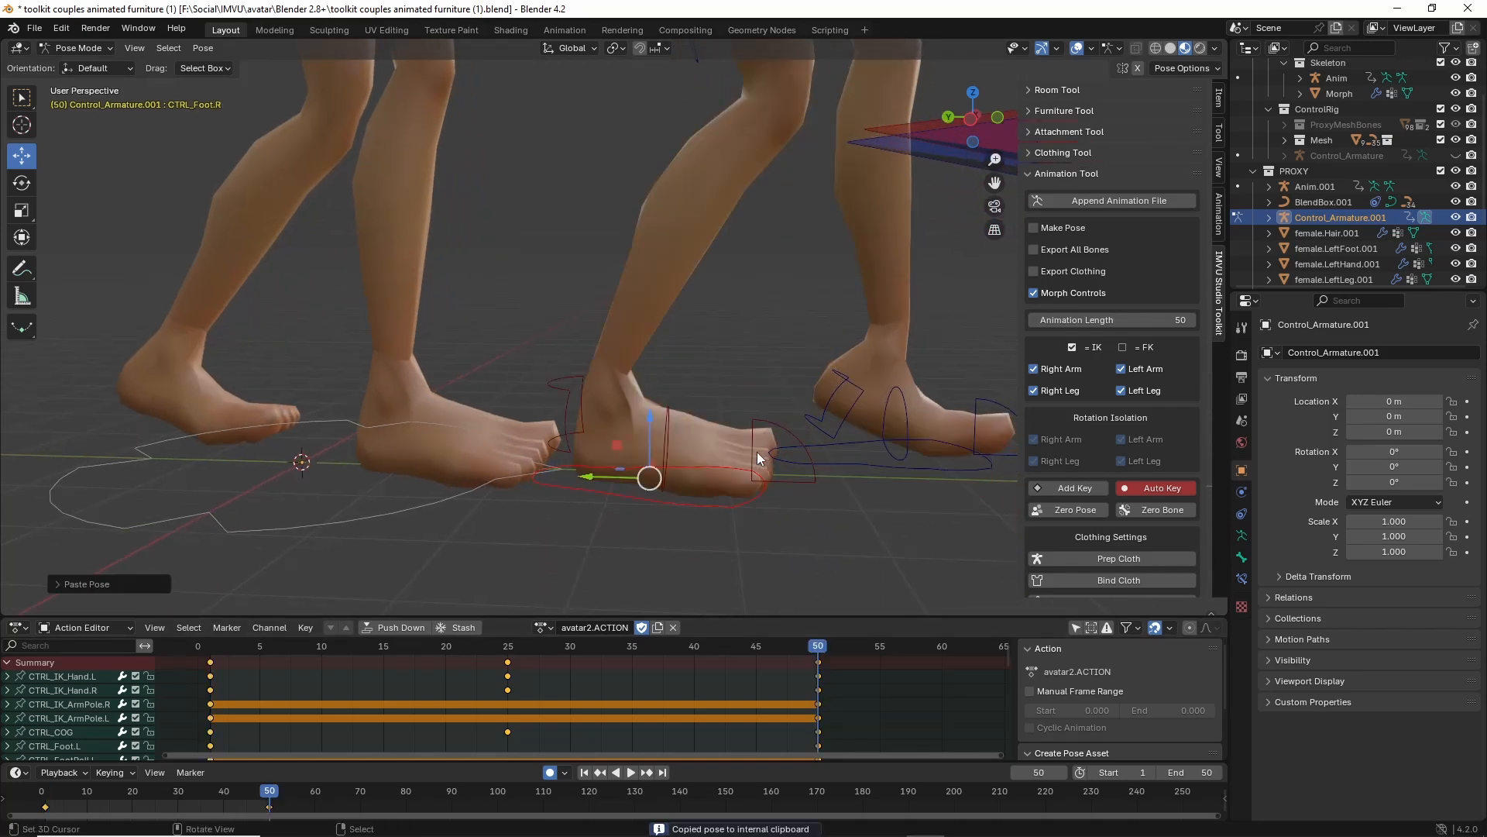
pyautogui.hotkey('ctrl', 'v')
pyautogui.press('space')
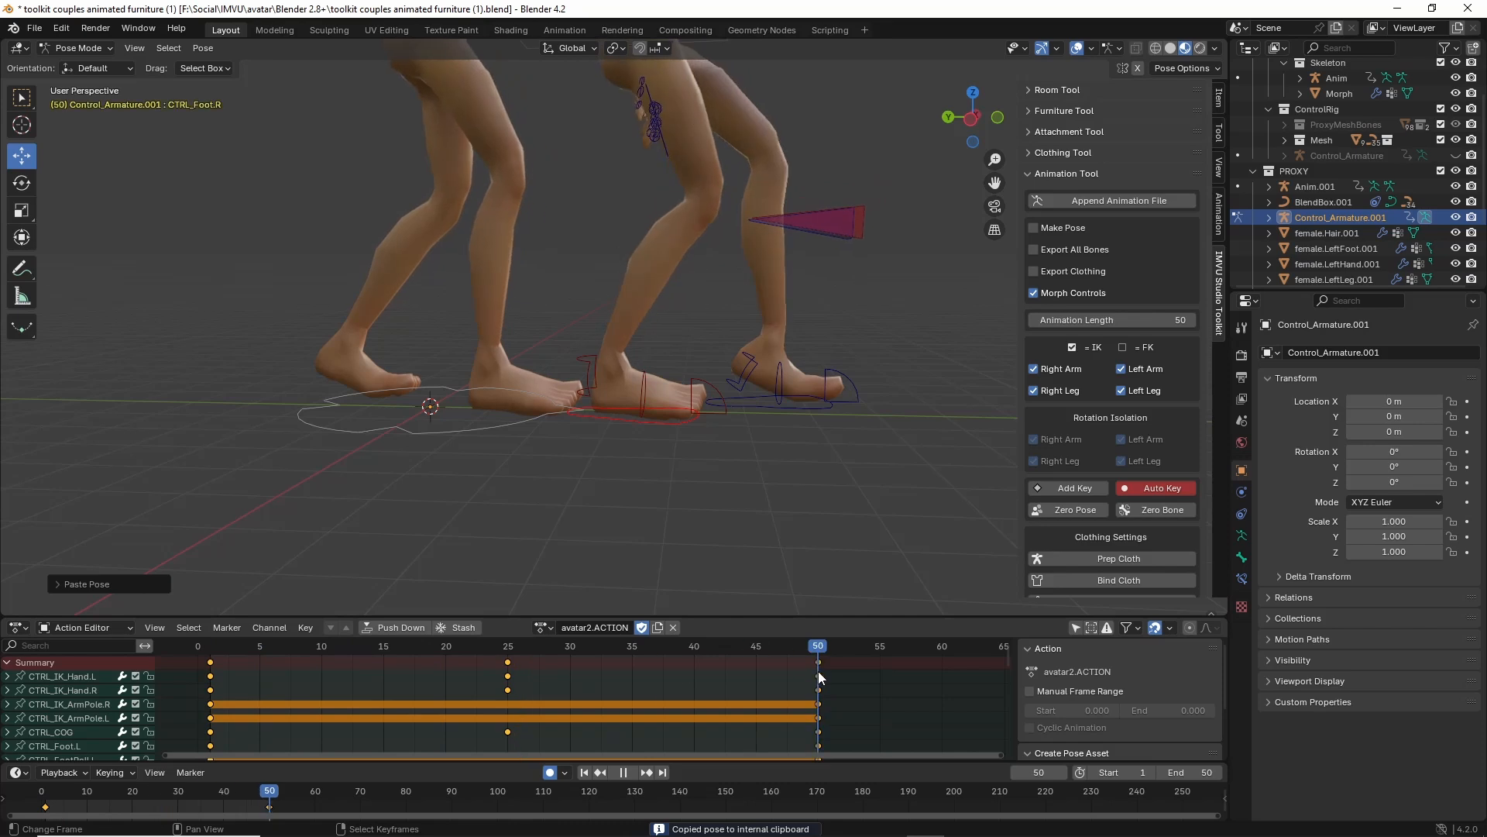
pyautogui.moveTo(217, 678); pyautogui.dragTo(213, 679)
# Rotate Control_Head01 of the second avatar at frame 1, copy its pose to frame 50 and scrub through the result.
pyautogui.scroll(-3, 635, 216)
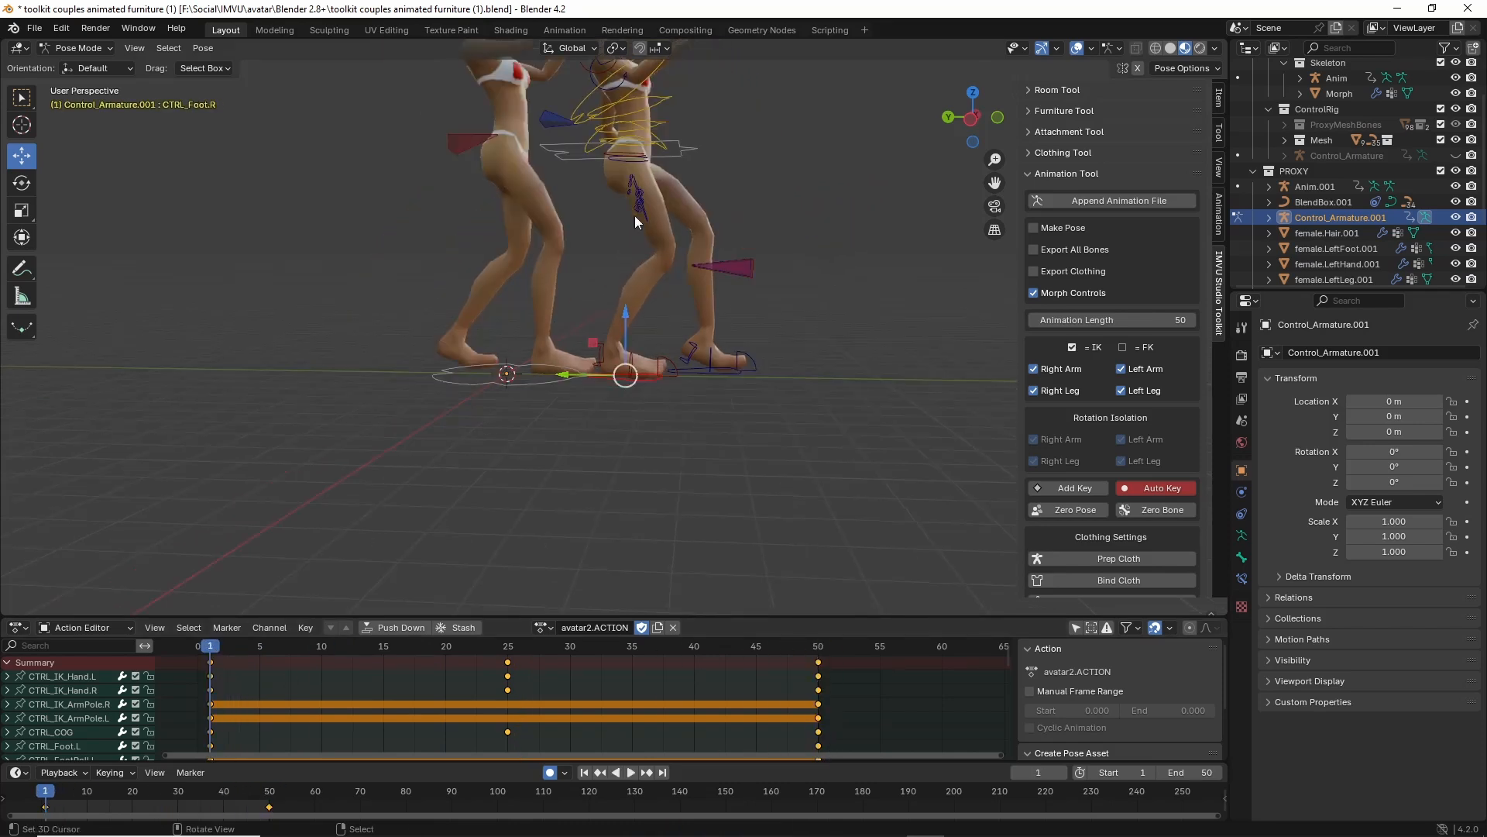
pyautogui.keyDown('shift'); pyautogui.moveTo(634, 215); pyautogui.dragTo(661, 374, button='middle'); pyautogui.keyUp('shift')
pyautogui.moveTo(210, 646)
pyautogui.mouseDown()
pyautogui.moveTo(672, 657)
pyautogui.moveTo(763, 662)
pyautogui.moveTo(209, 658)
pyautogui.moveTo(815, 681)
pyautogui.moveTo(215, 663)
pyautogui.mouseUp()
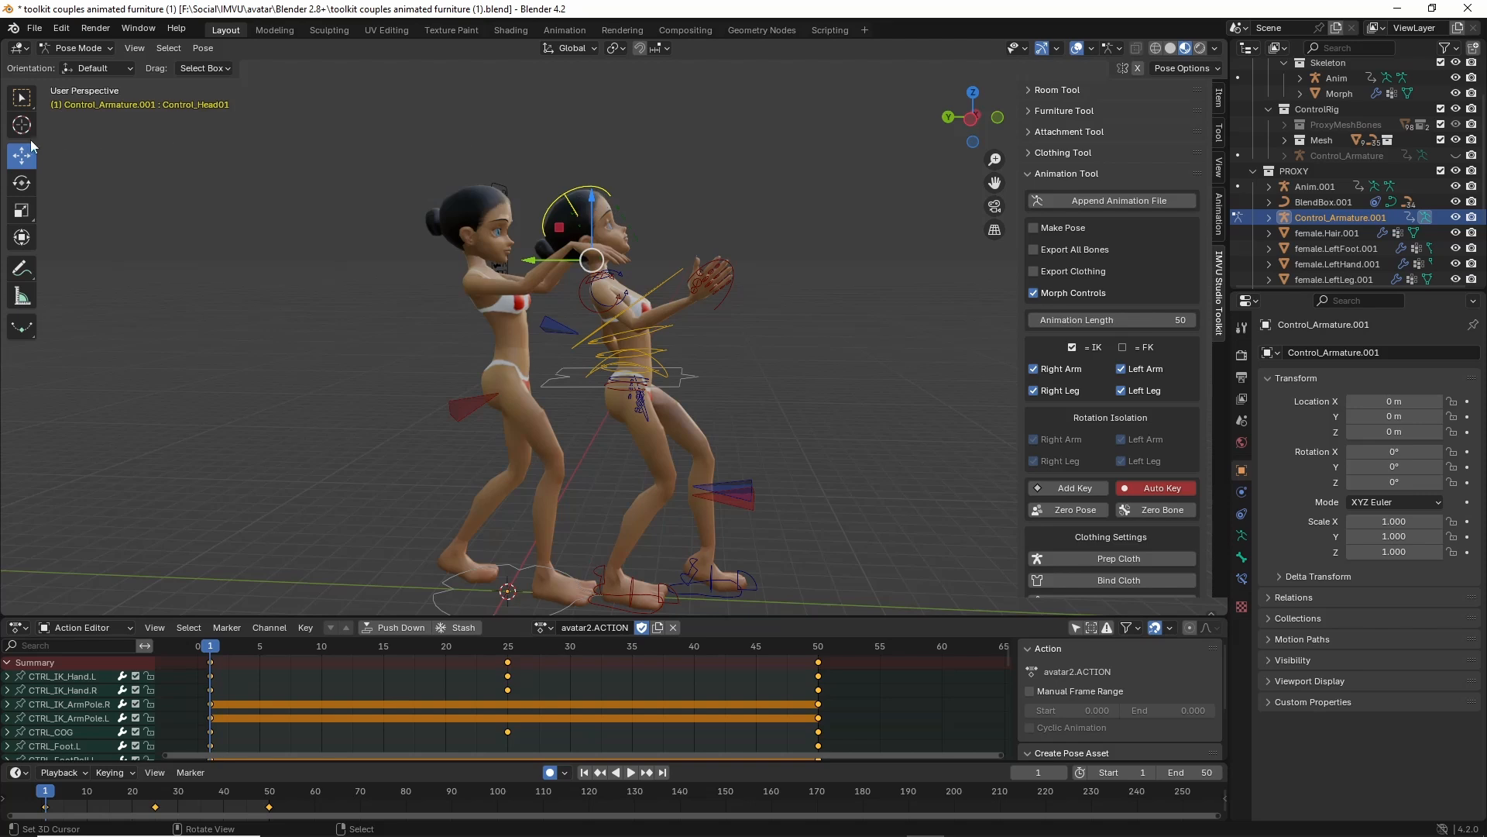
pyautogui.moveTo(606, 217); pyautogui.dragTo(653, 241)
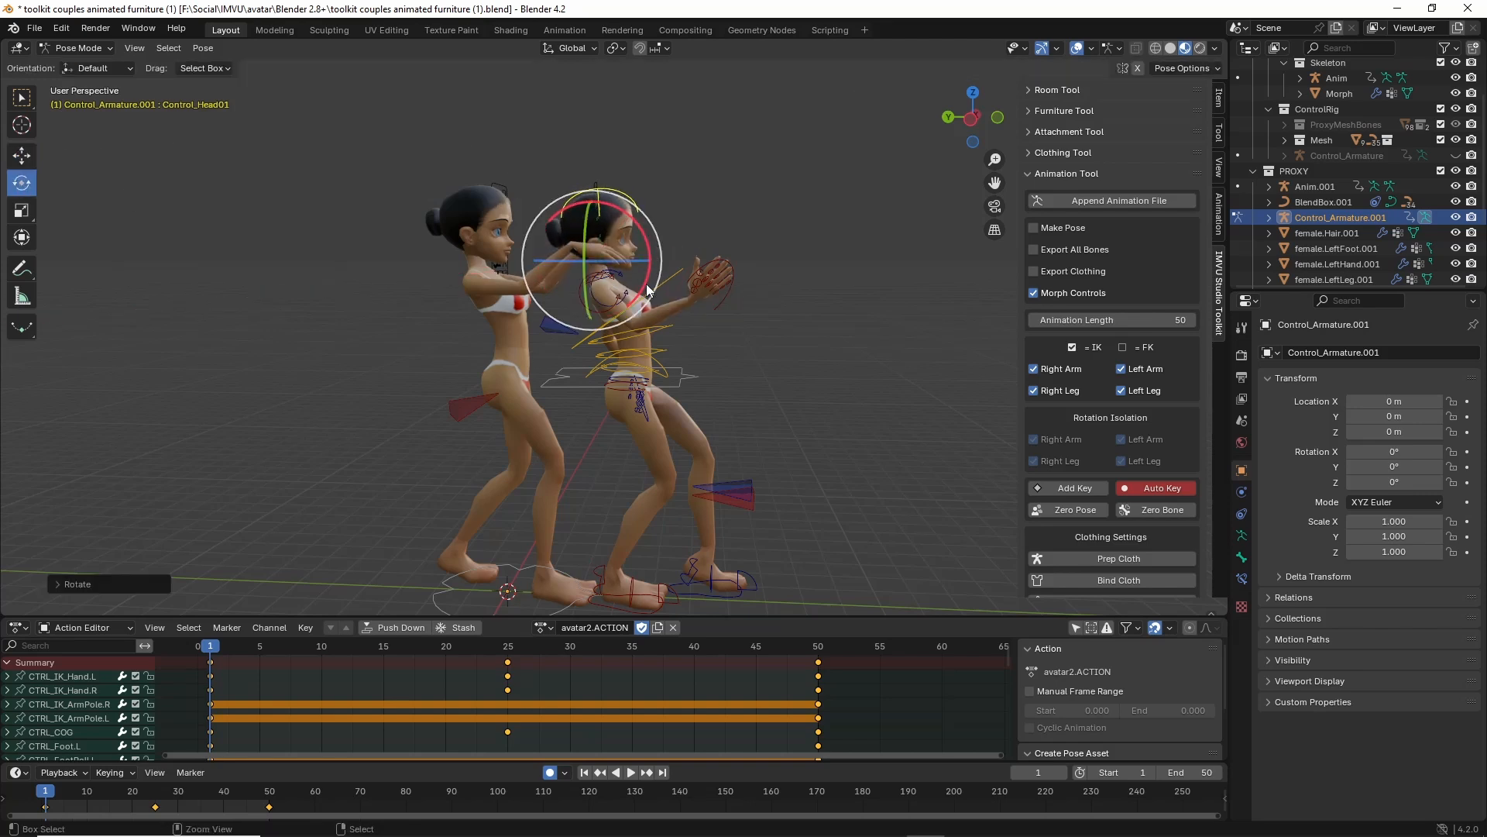
pyautogui.click(818, 645)
pyautogui.hotkey('ctrl', 'v')
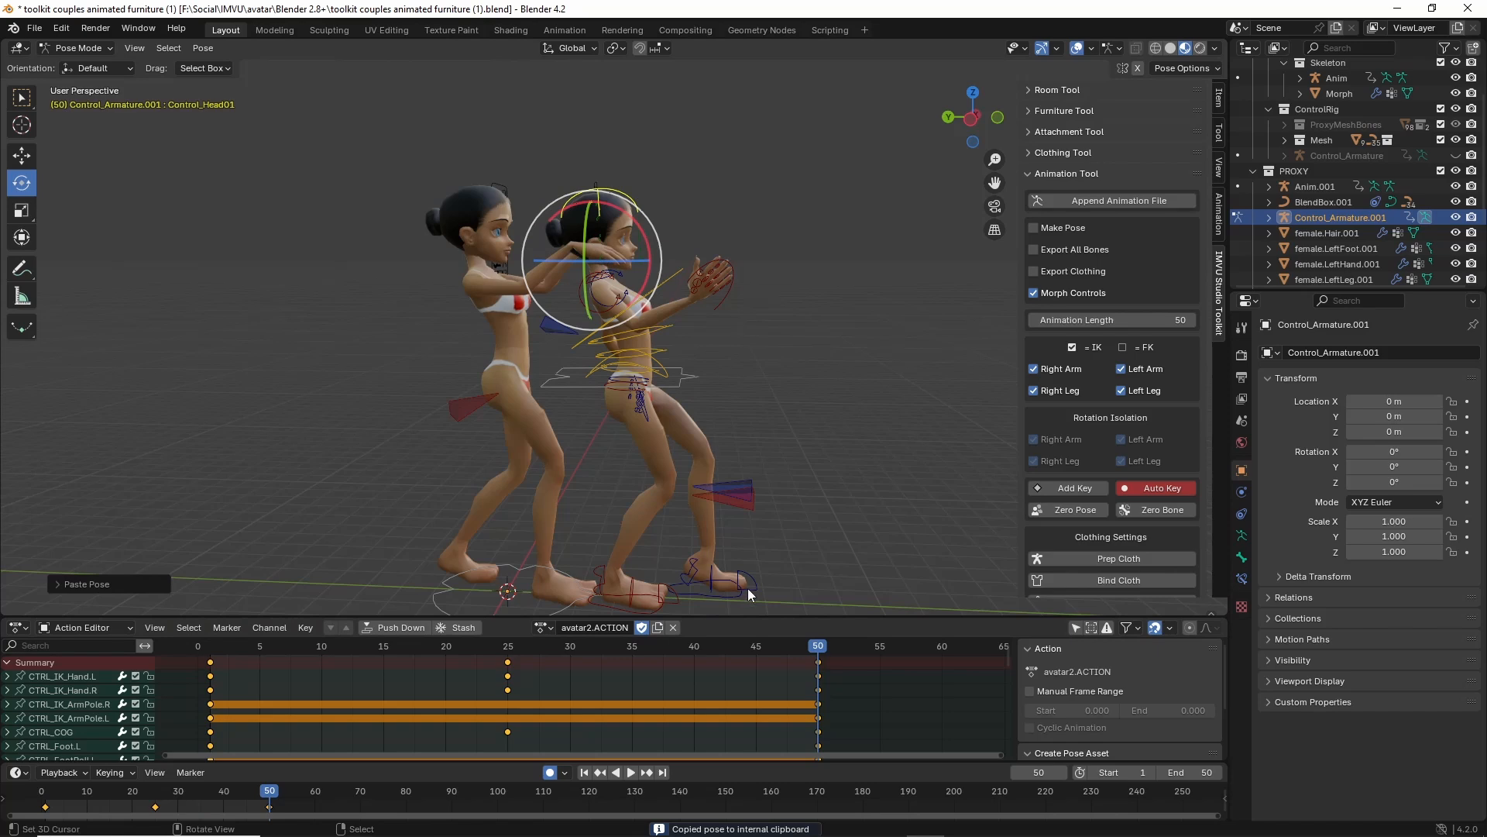
pyautogui.scroll(2, 747, 588)
pyautogui.moveTo(787, 649); pyautogui.dragTo(211, 660)
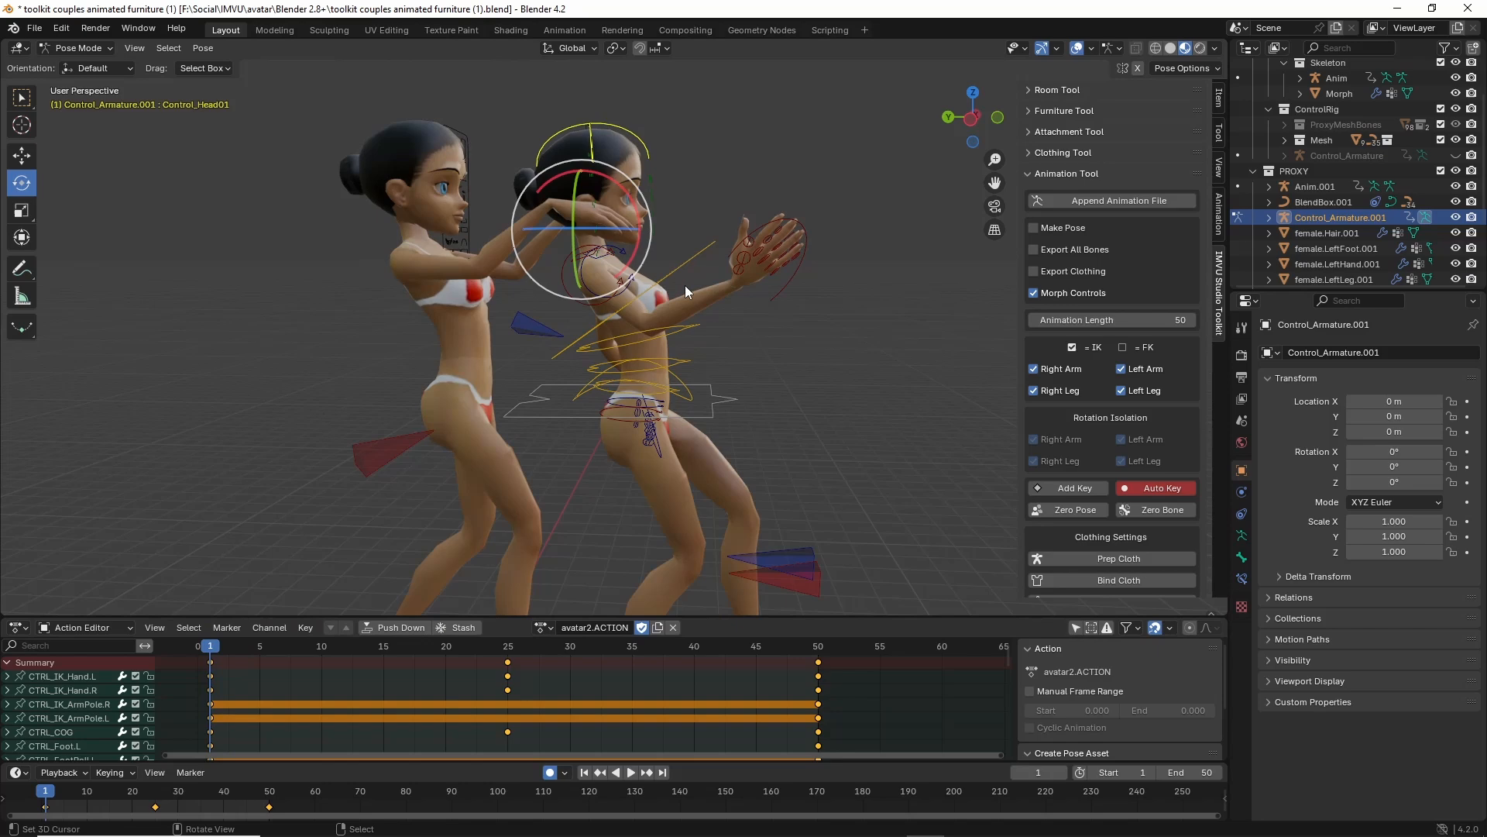
# At frame 1, lower CTRL_IK_Hand.R beside the second avatar's hip and rotate the hand so its fingers point down.
pyautogui.click(795, 264)
pyautogui.press('r')
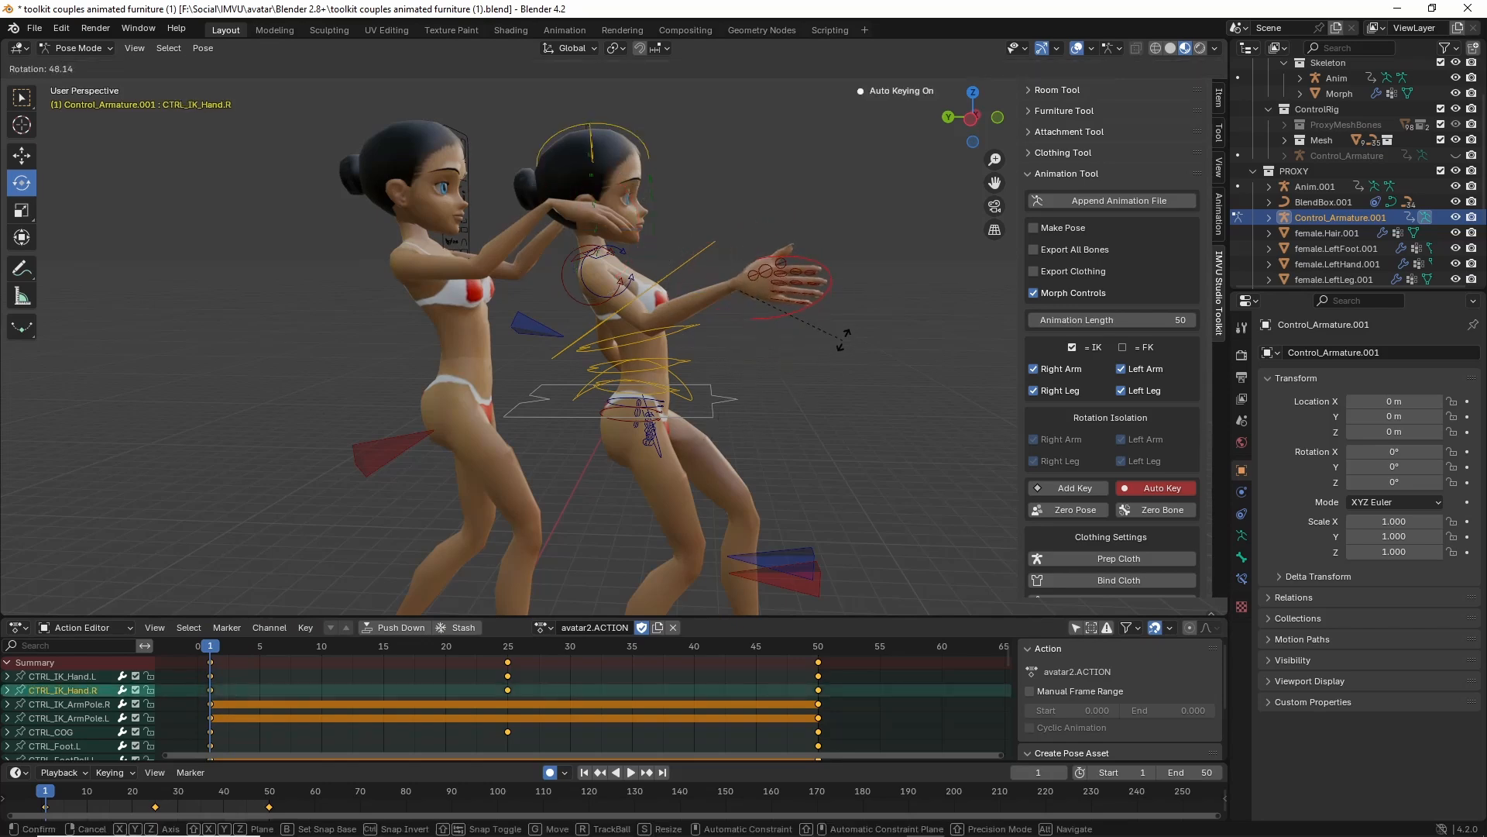
pyautogui.press('g')
pyautogui.click(765, 434)
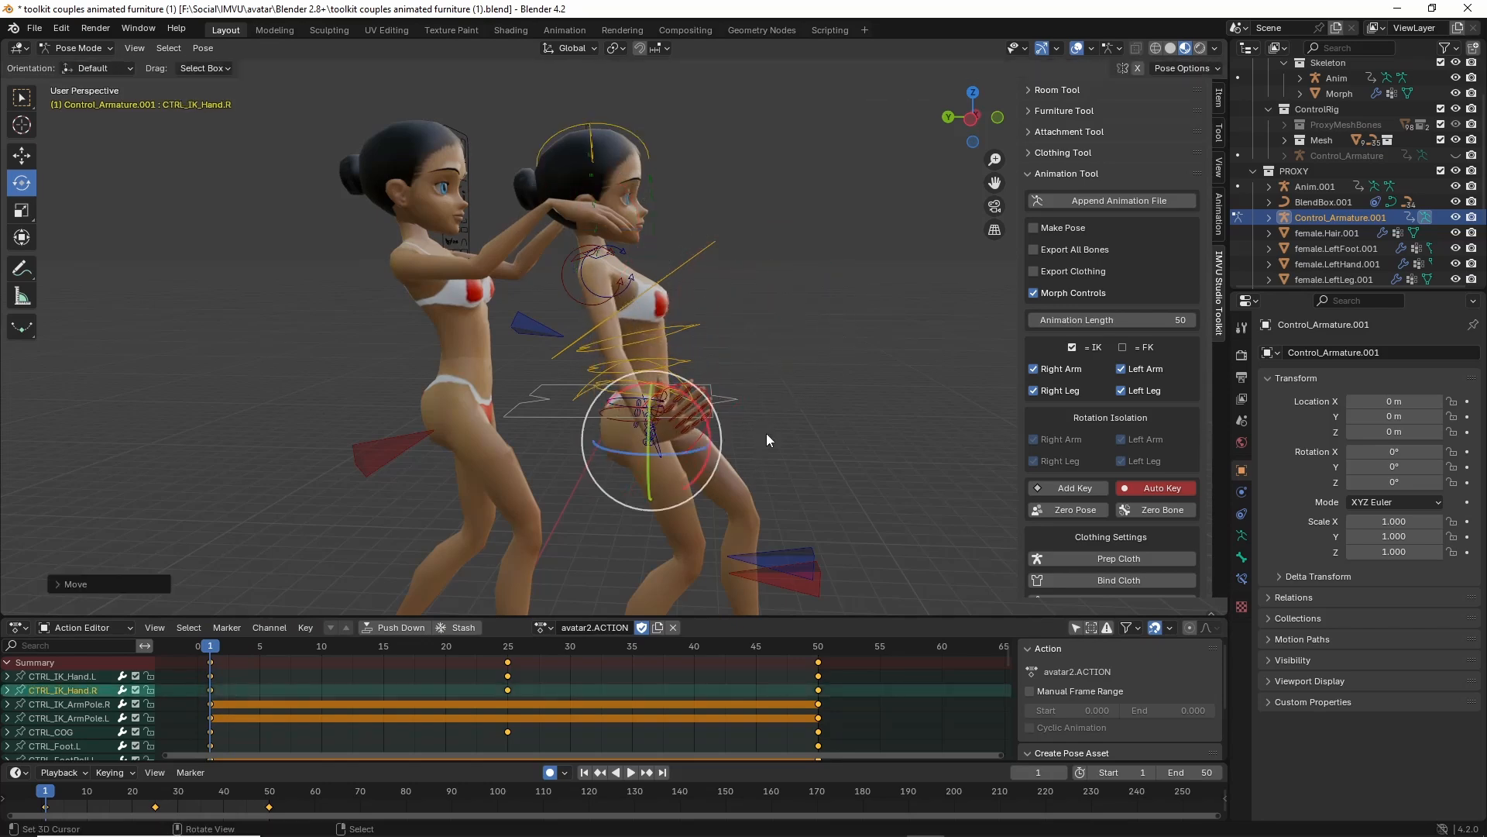
pyautogui.press('r')
pyautogui.click(549, 588)
pyautogui.moveTo(697, 418); pyautogui.dragTo(672, 440, button='middle')
pyautogui.press('g')
pyautogui.click(612, 387)
# Copy the CTRL_IK_Hand.R pose from frame 1 to frame 50 and play back the animation to check the arm.
pyautogui.hotkey('ctrl', 'c')
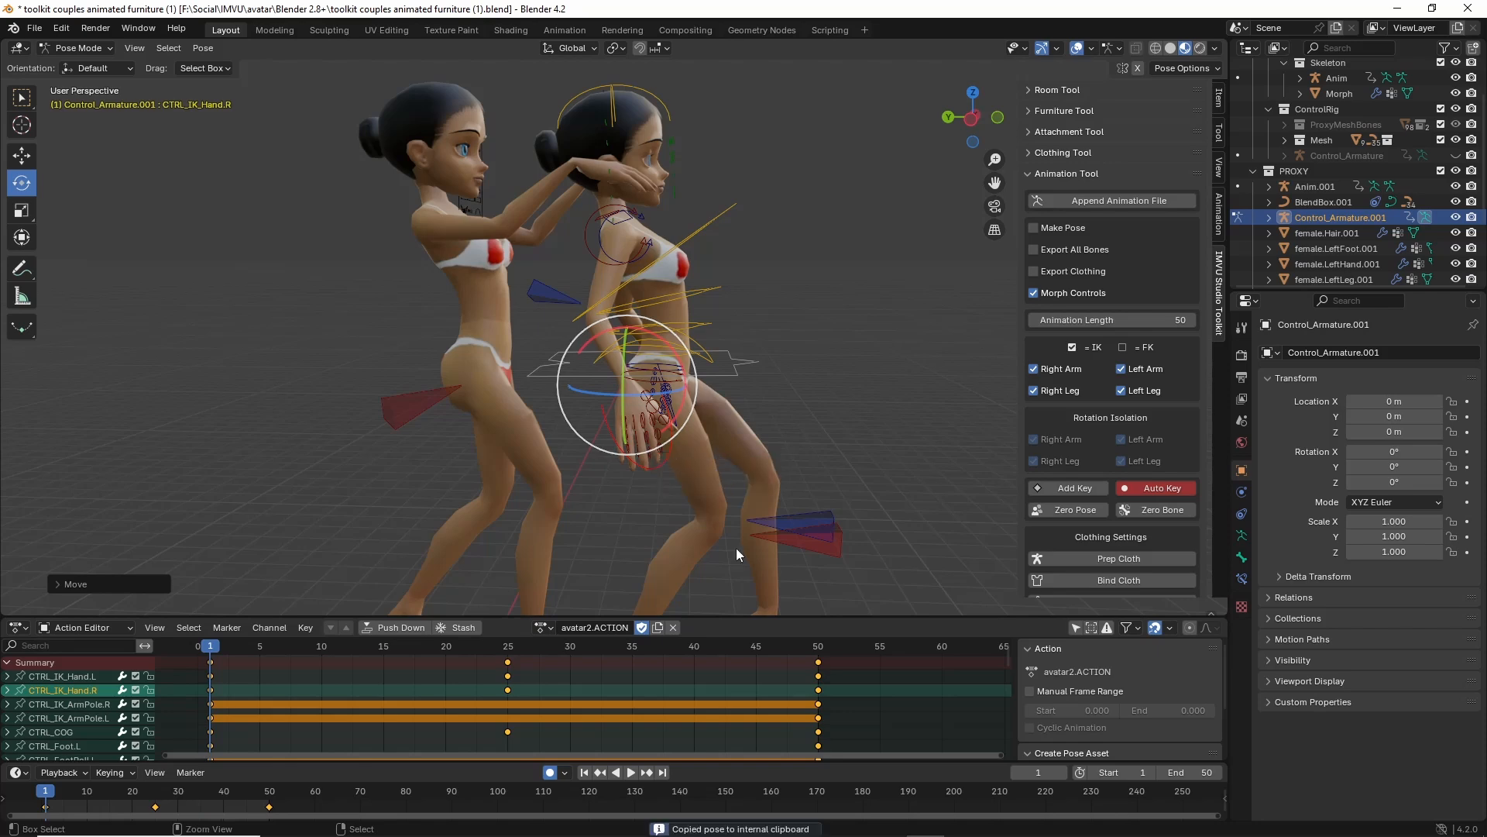
pyautogui.click(818, 672)
pyautogui.hotkey('ctrl', 'v')
pyautogui.moveTo(559, 341); pyautogui.dragTo(701, 379, button='middle')
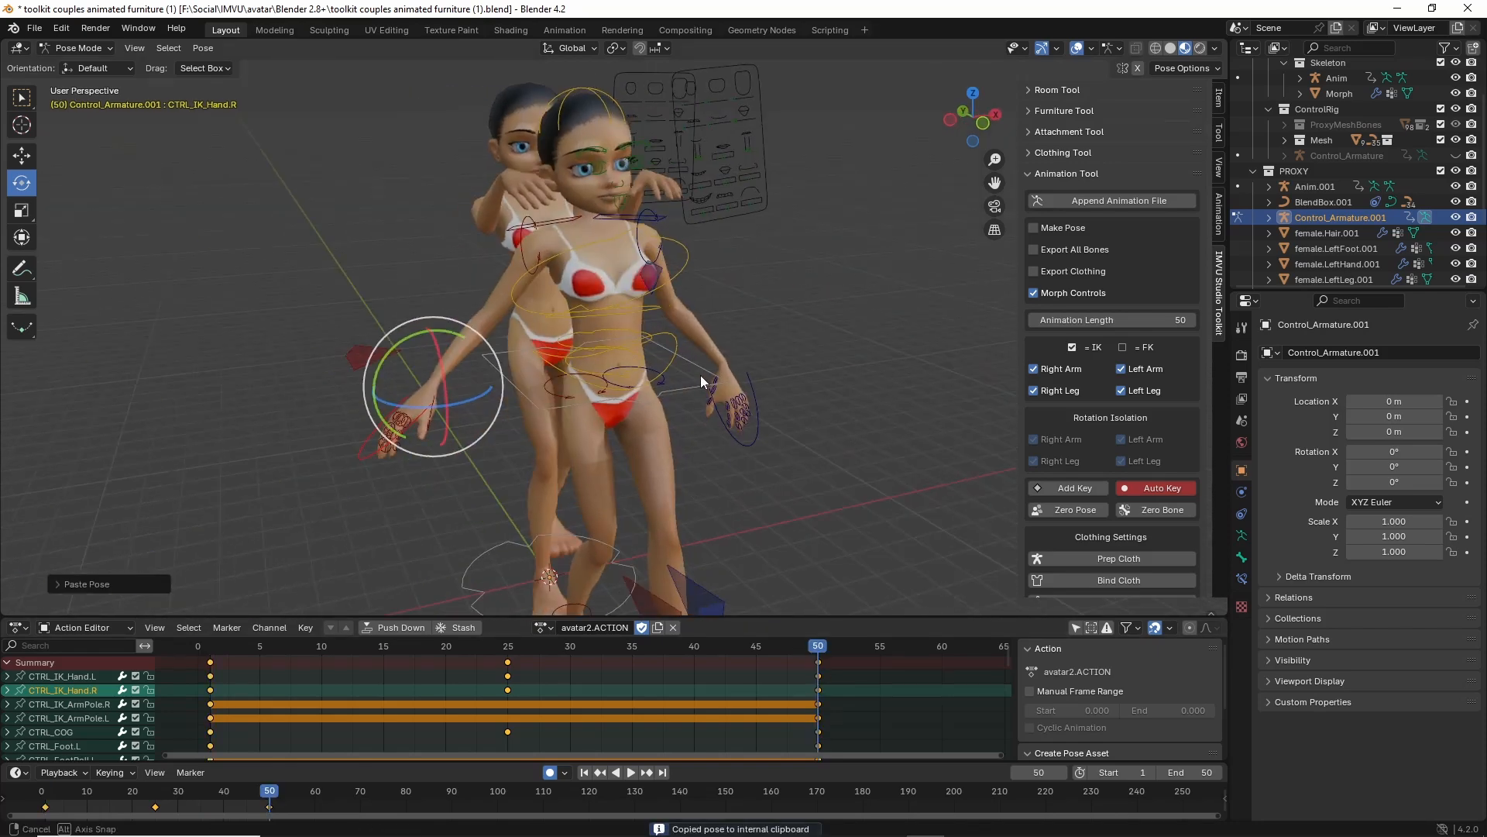
pyautogui.press('space')
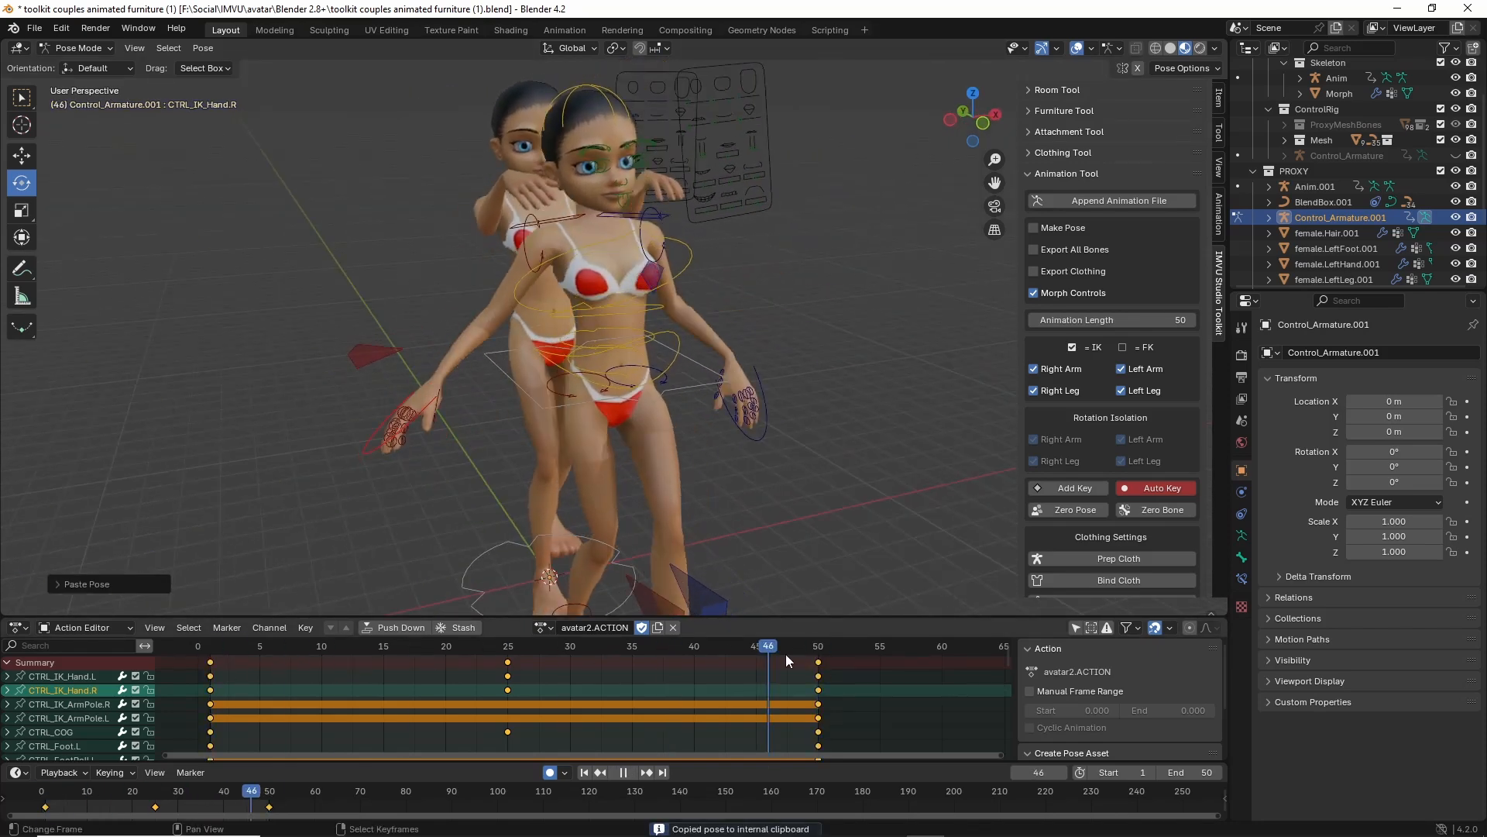
pyautogui.moveTo(504, 660); pyautogui.dragTo(819, 682)
pyautogui.moveTo(574, 399); pyautogui.dragTo(632, 395, button='middle')
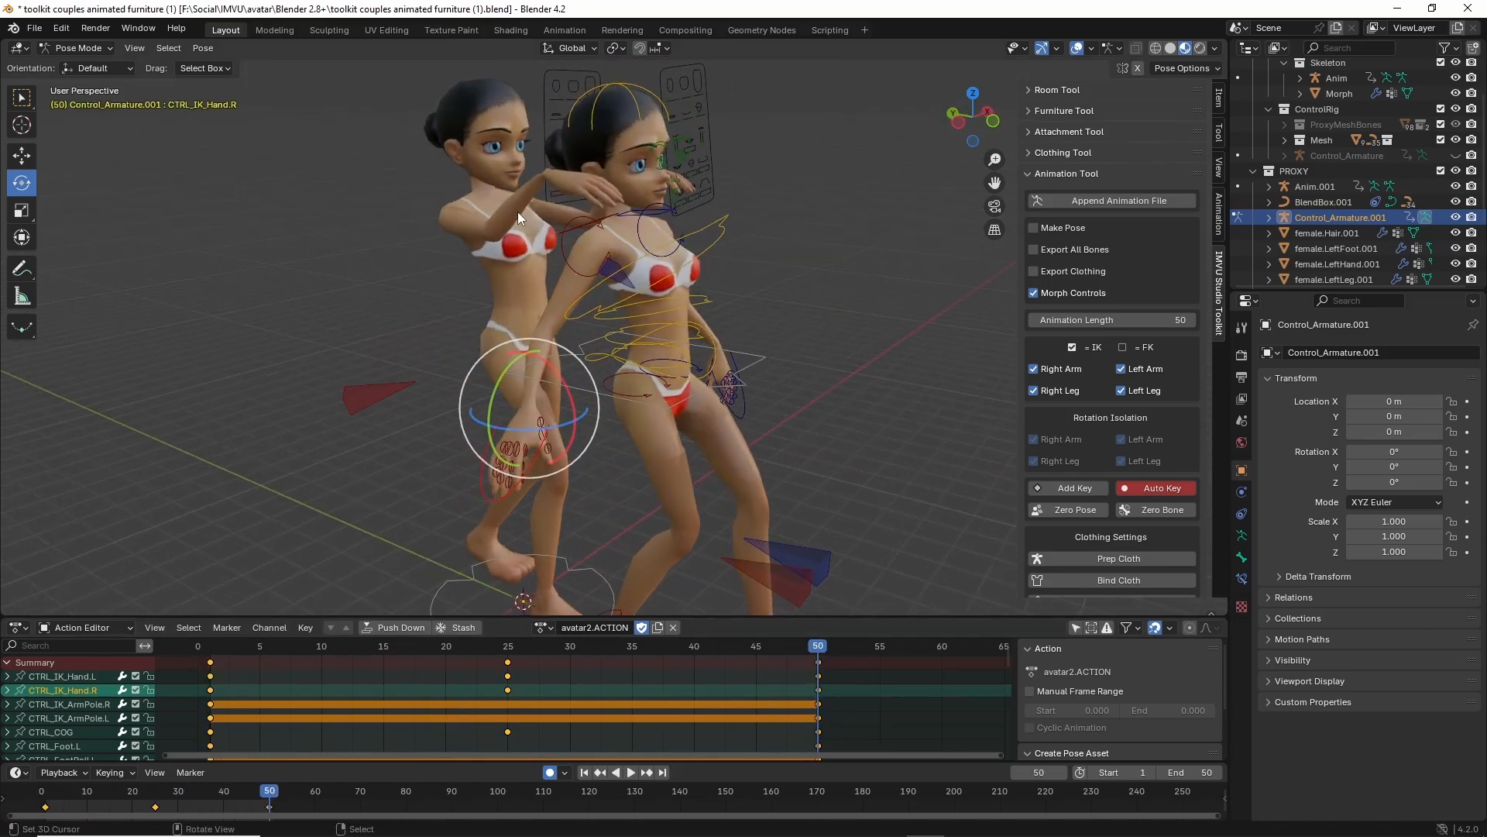
pyautogui.moveTo(491, 233); pyautogui.dragTo(513, 261, button='middle')
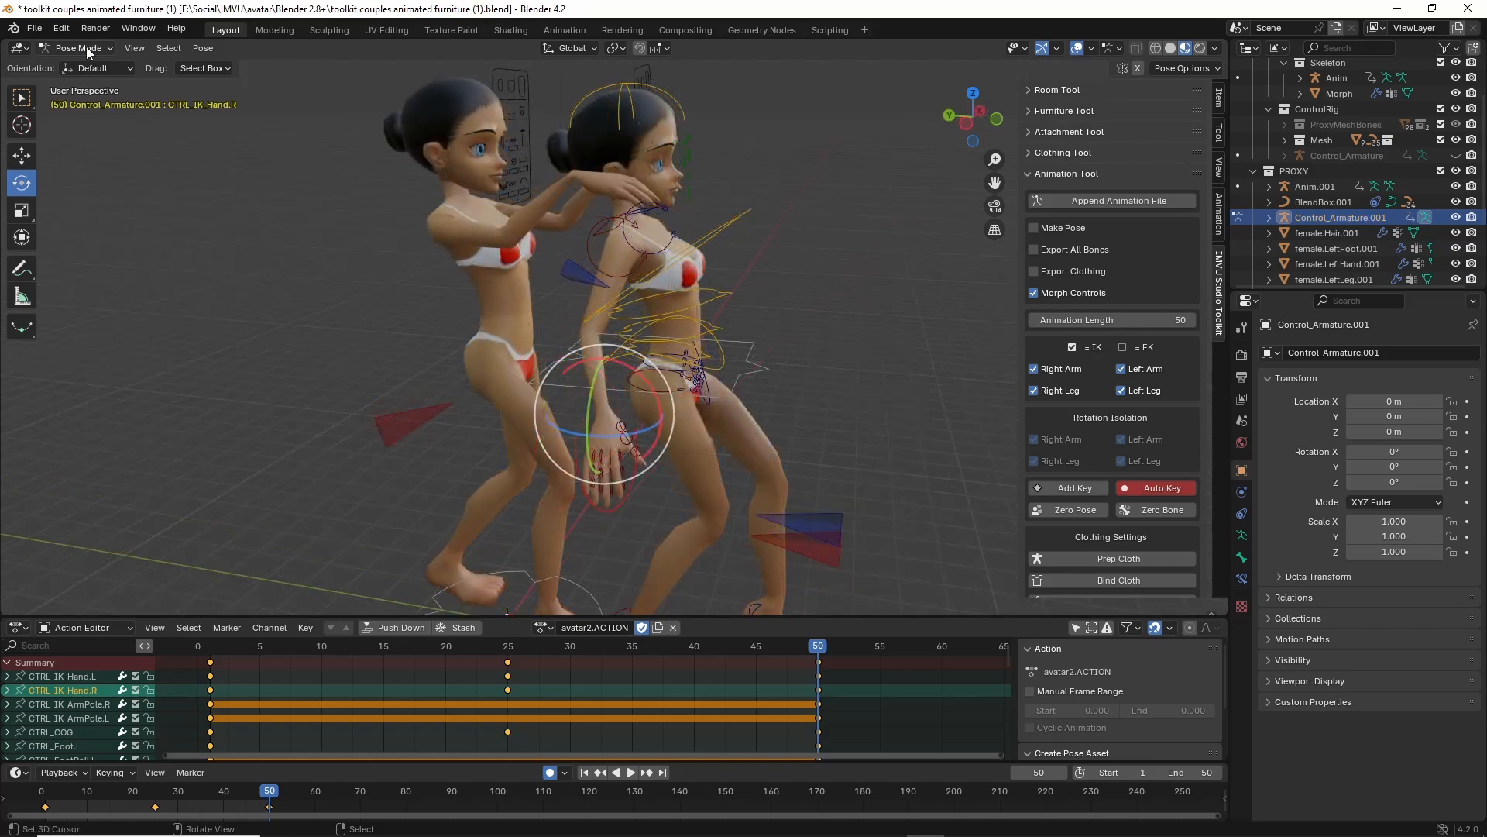
# Hide Control_Armature.001, unhide the first avatar's Control_Armature and put it into Pose Mode.
pyautogui.click(77, 66)
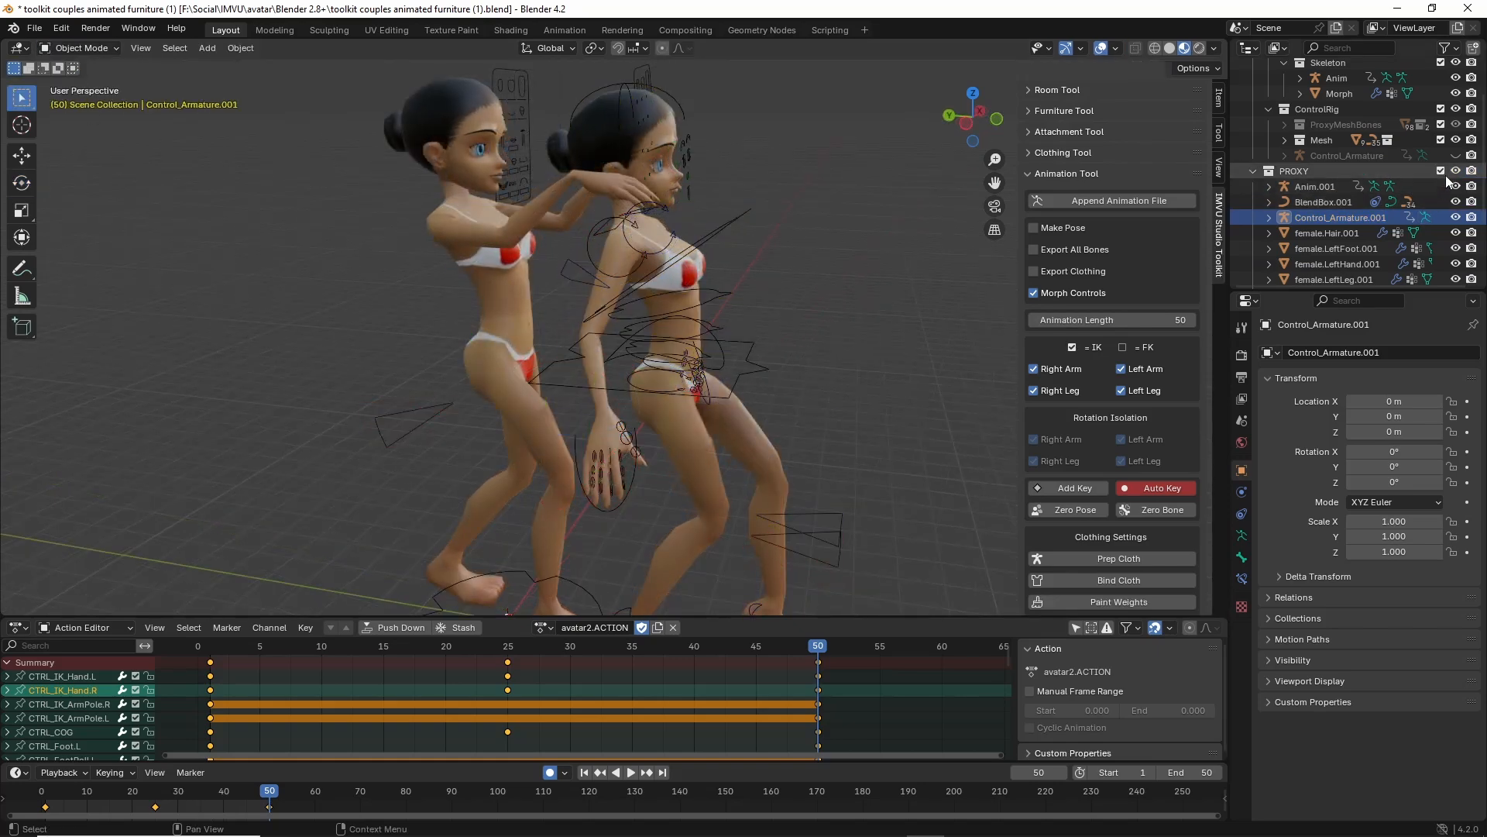
pyautogui.click(1456, 155)
pyautogui.click(1456, 218)
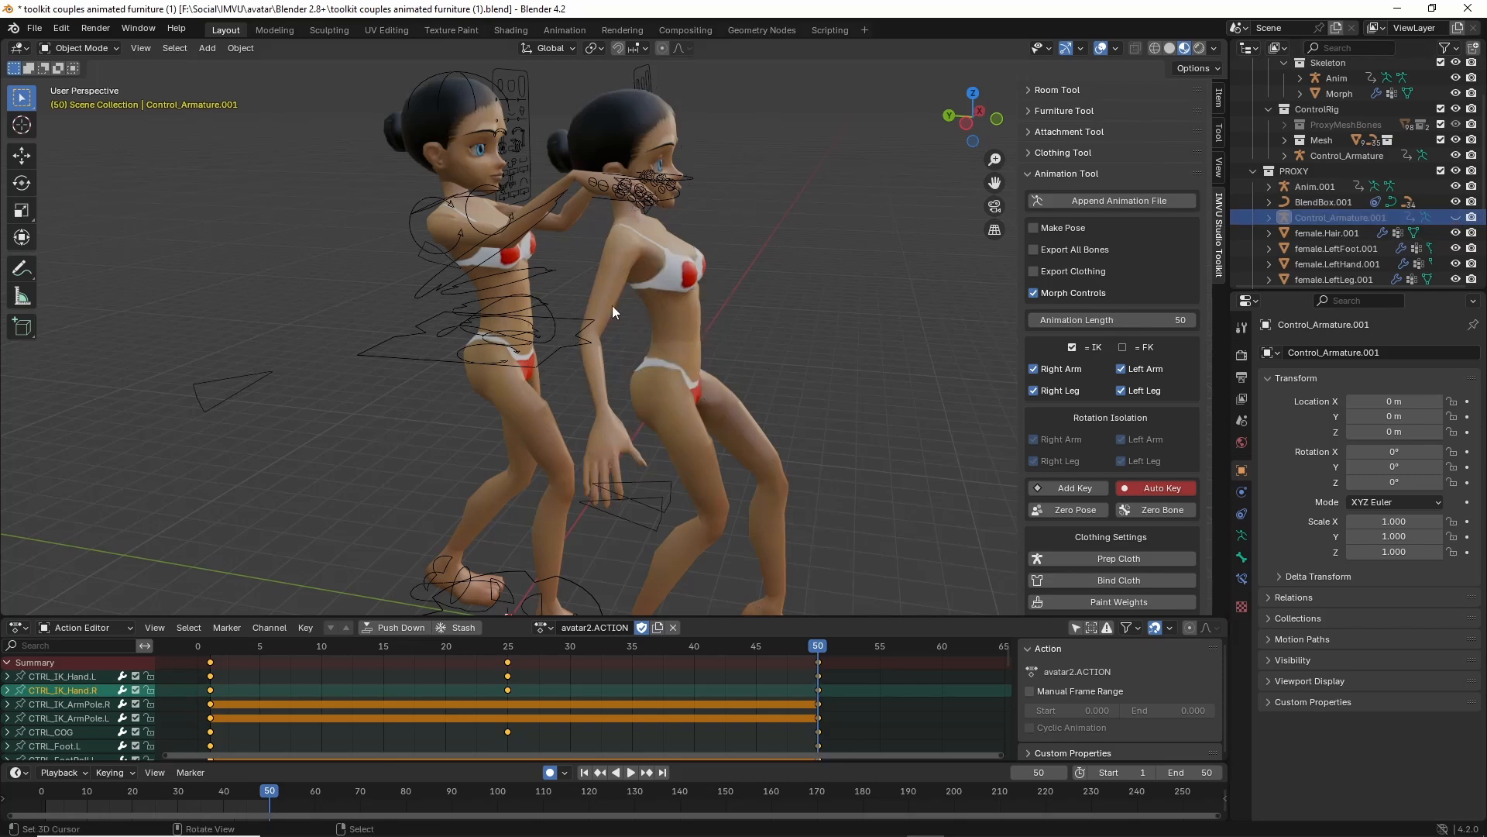
pyautogui.click(423, 360)
pyautogui.click(80, 49)
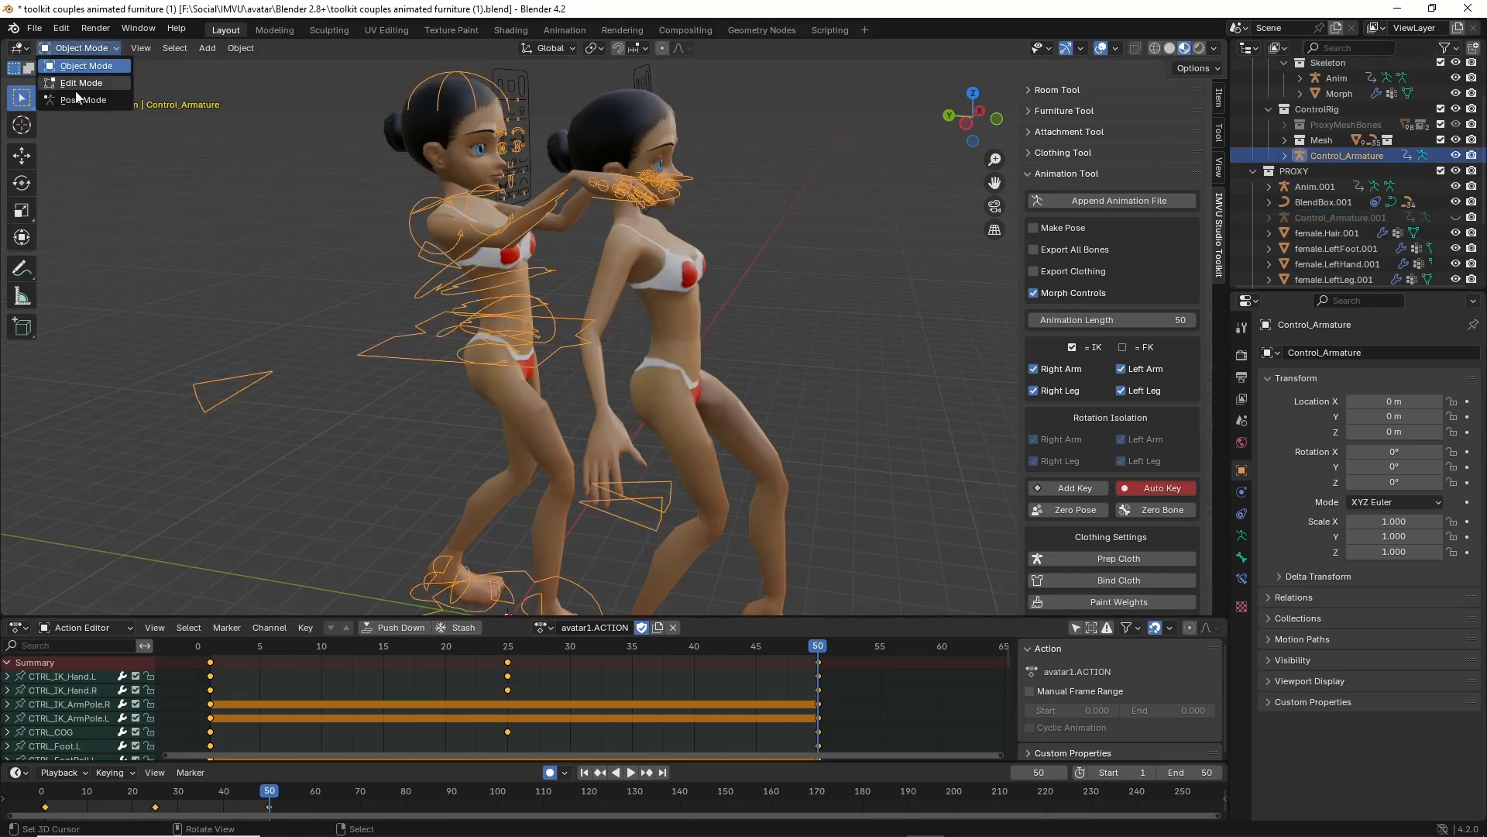
pyautogui.click(76, 102)
# At frame 50, move and rotate the first avatar's CTRL_IK_Hand.R down onto the second avatar's right shoulder.
pyautogui.scroll(4, 524, 353)
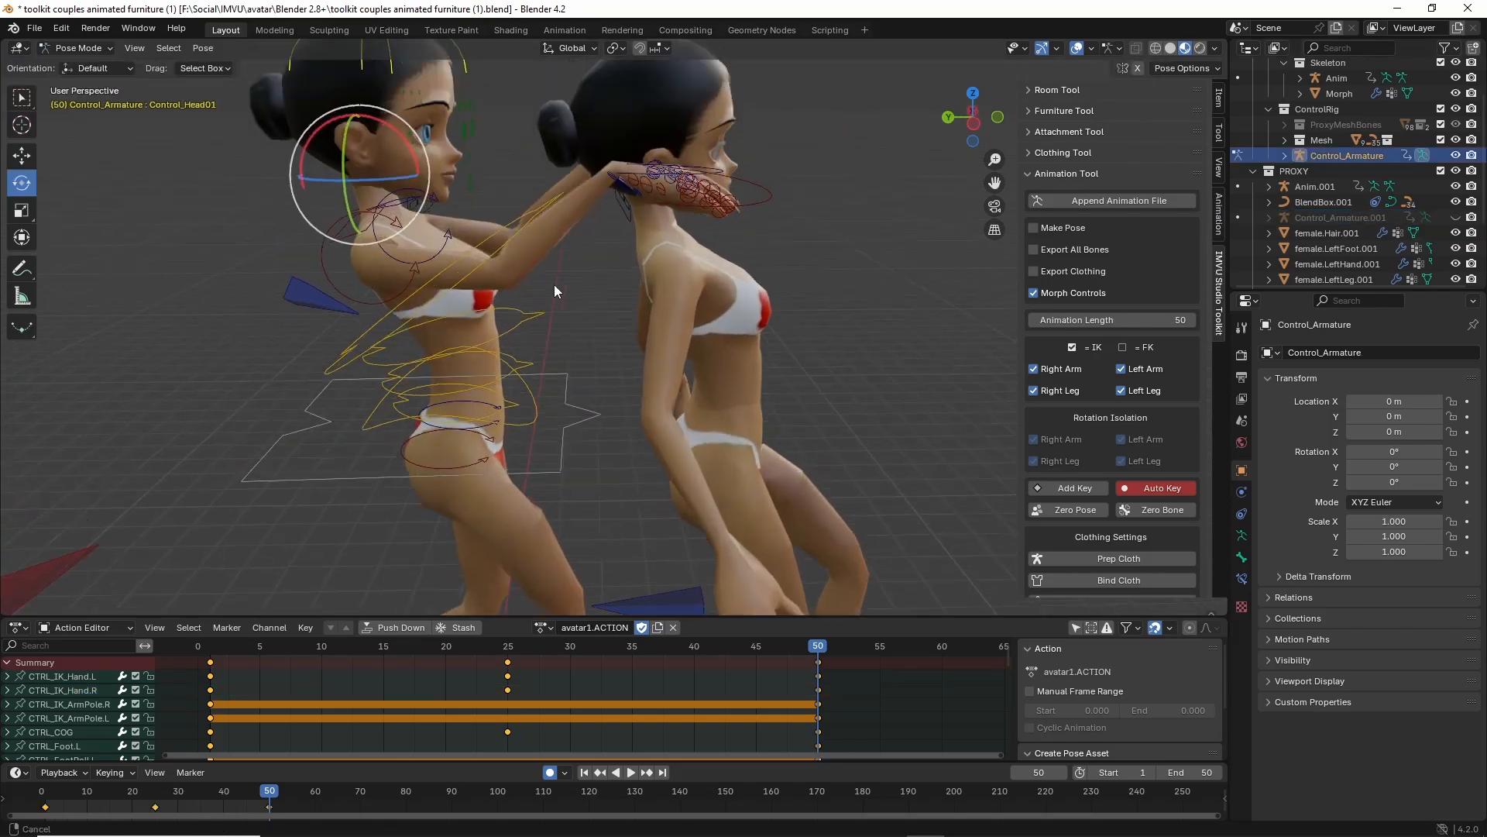
pyautogui.rightClick(746, 279)
pyautogui.moveTo(746, 279); pyautogui.dragTo(717, 267, button='middle')
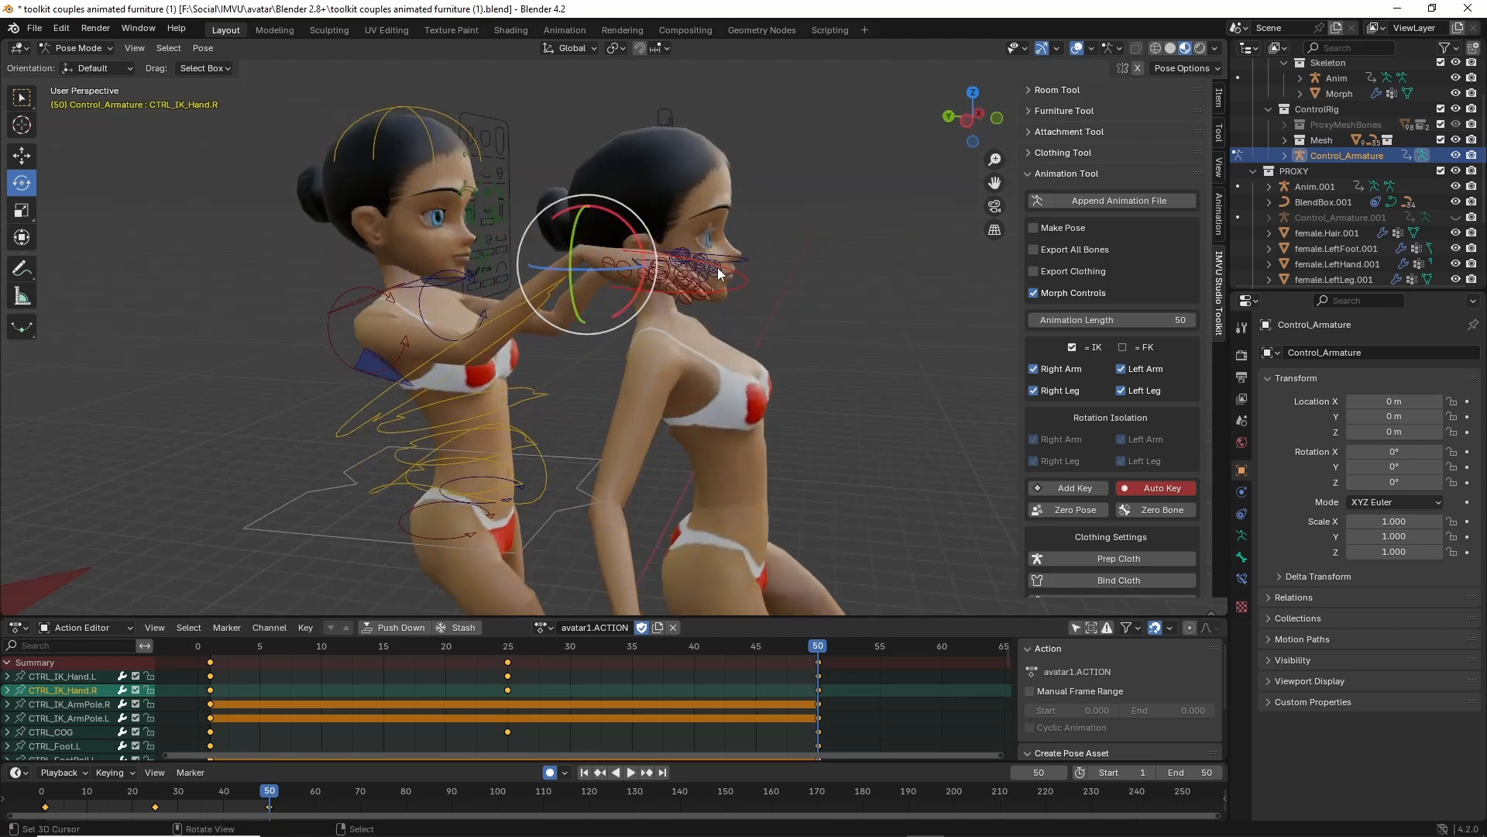
pyautogui.press('g')
pyautogui.click(728, 340)
pyautogui.moveTo(728, 345); pyautogui.dragTo(581, 349, button='middle')
pyautogui.press('r')
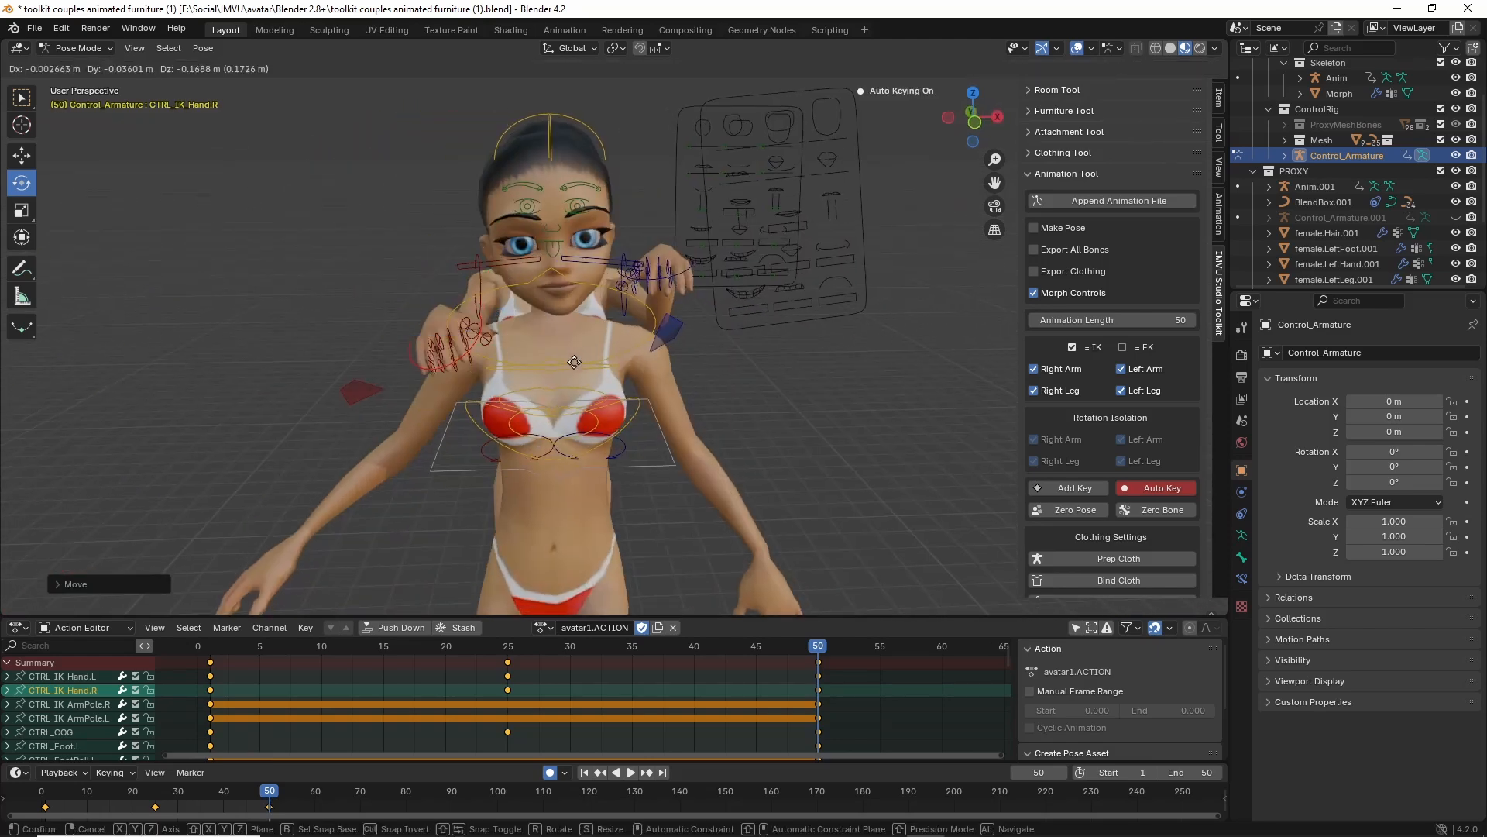
pyautogui.click(615, 269)
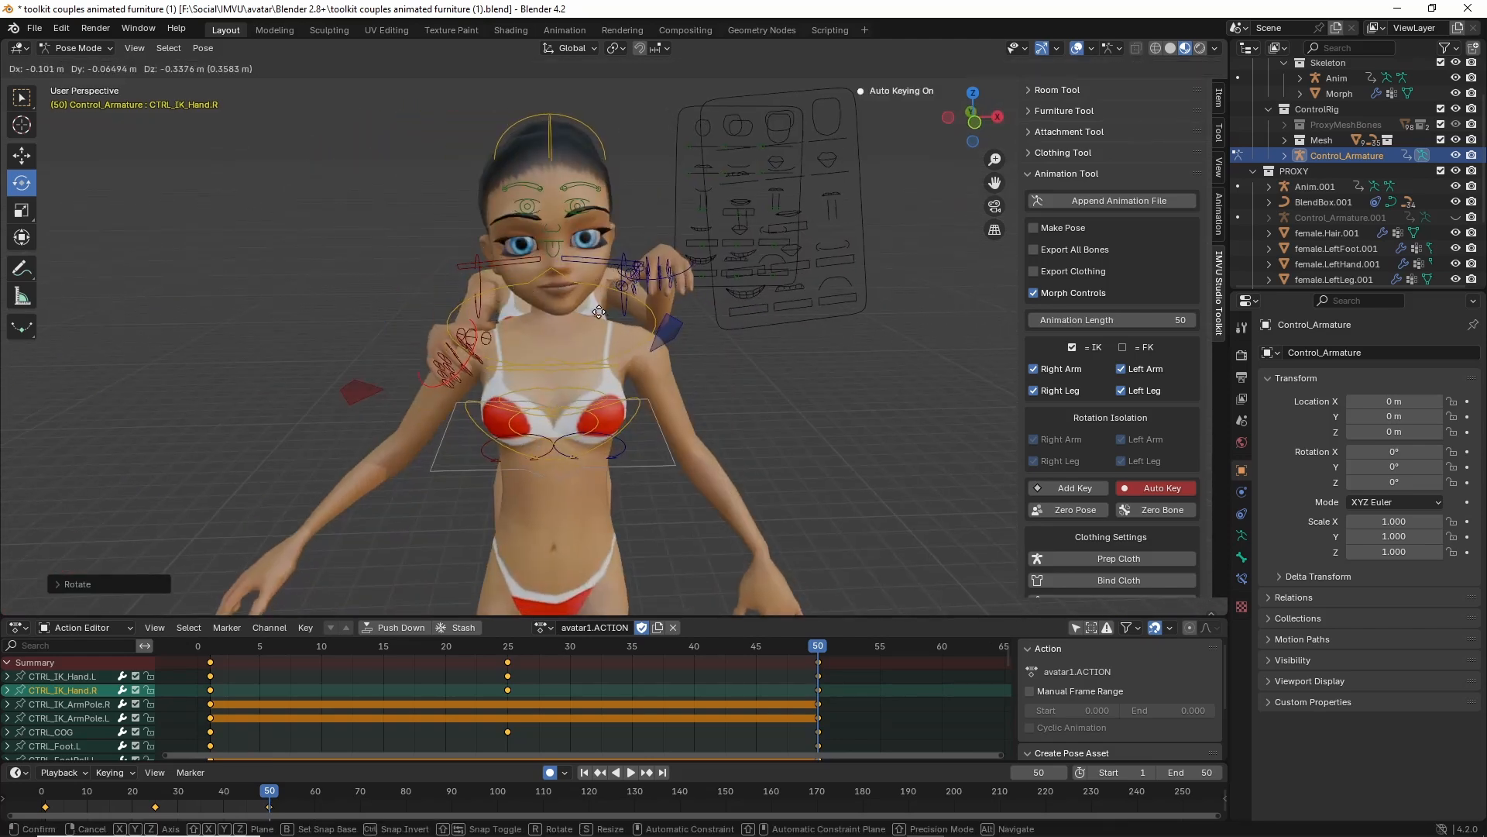
# Rotate the first avatar's CTRL_IK_Hand.L and lower it to the second avatar's left shoulder at frame 50.
pyautogui.moveTo(597, 308); pyautogui.dragTo(646, 305, button='middle')
pyautogui.click(647, 299)
pyautogui.press('g')
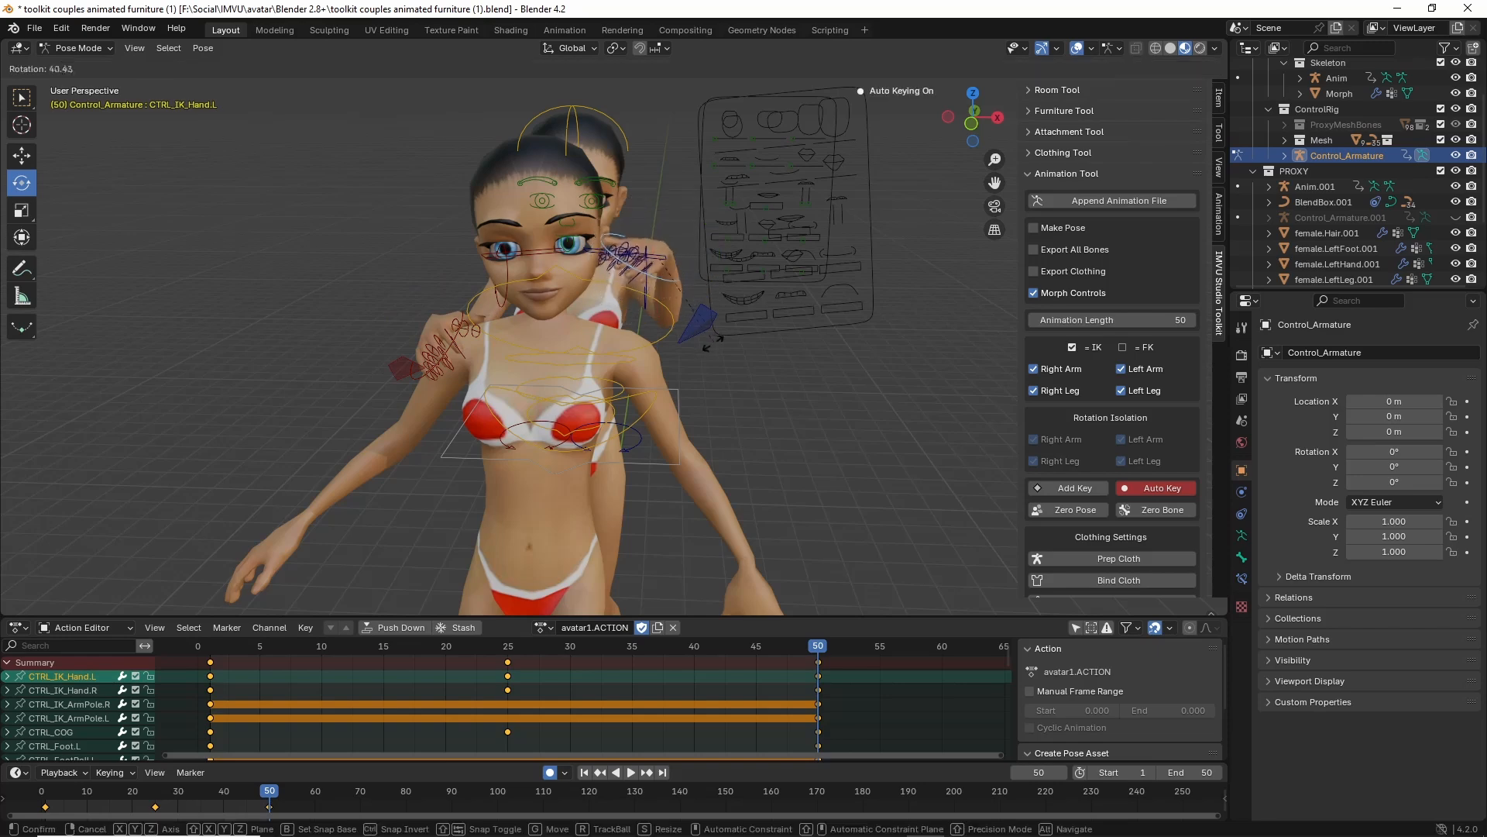
pyautogui.click(710, 427)
pyautogui.press('g')
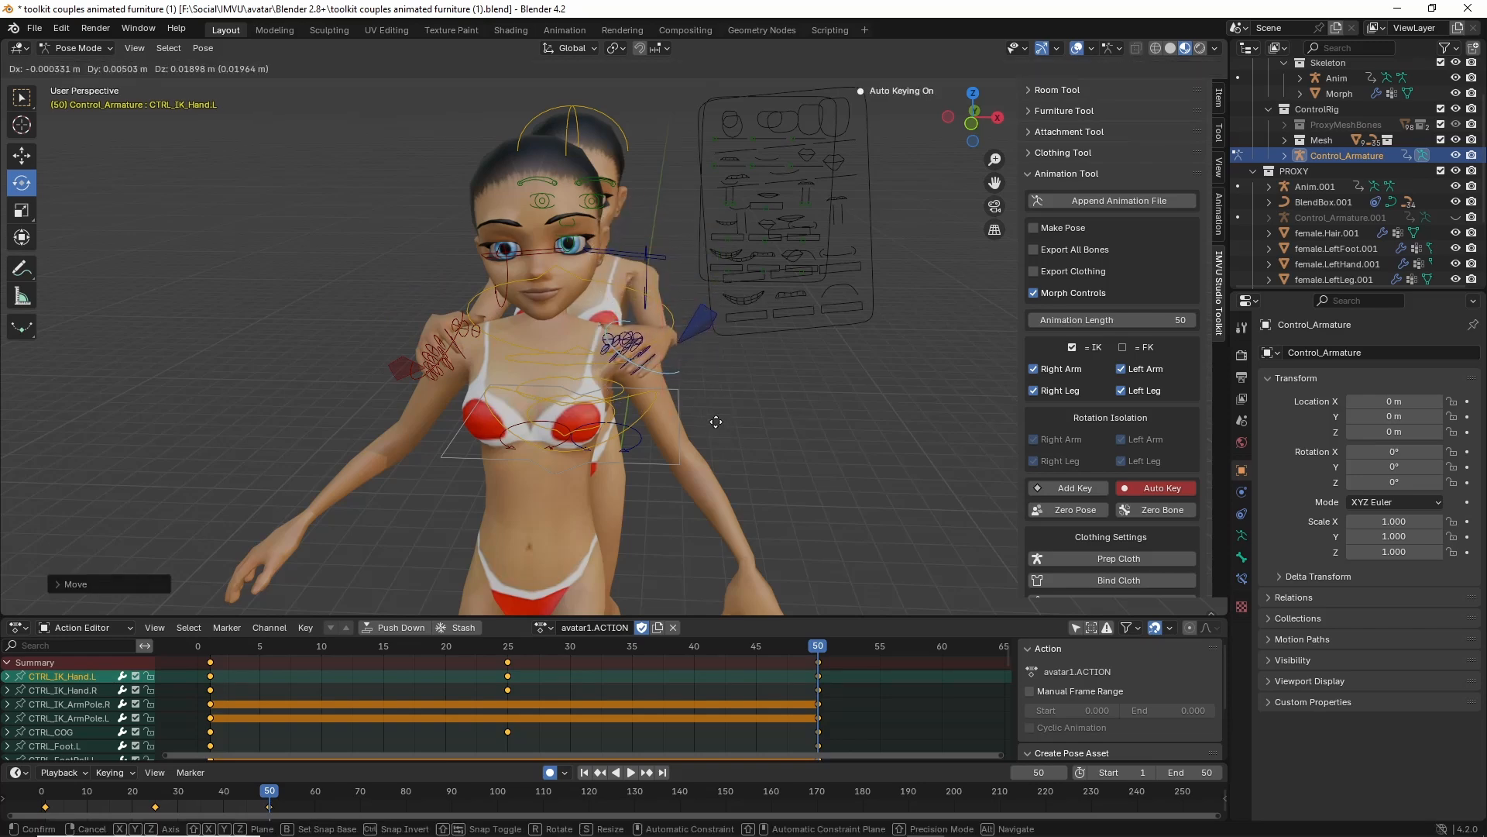
pyautogui.click(728, 407)
# Fine-tune the position and rotation of CTRL_IK_Hand.L so the palm rests on the left shoulder.
pyautogui.moveTo(728, 407); pyautogui.dragTo(801, 354, button='middle')
pyautogui.press('g')
pyautogui.click(573, 343)
pyautogui.scroll(3, 567, 329)
pyautogui.press('r')
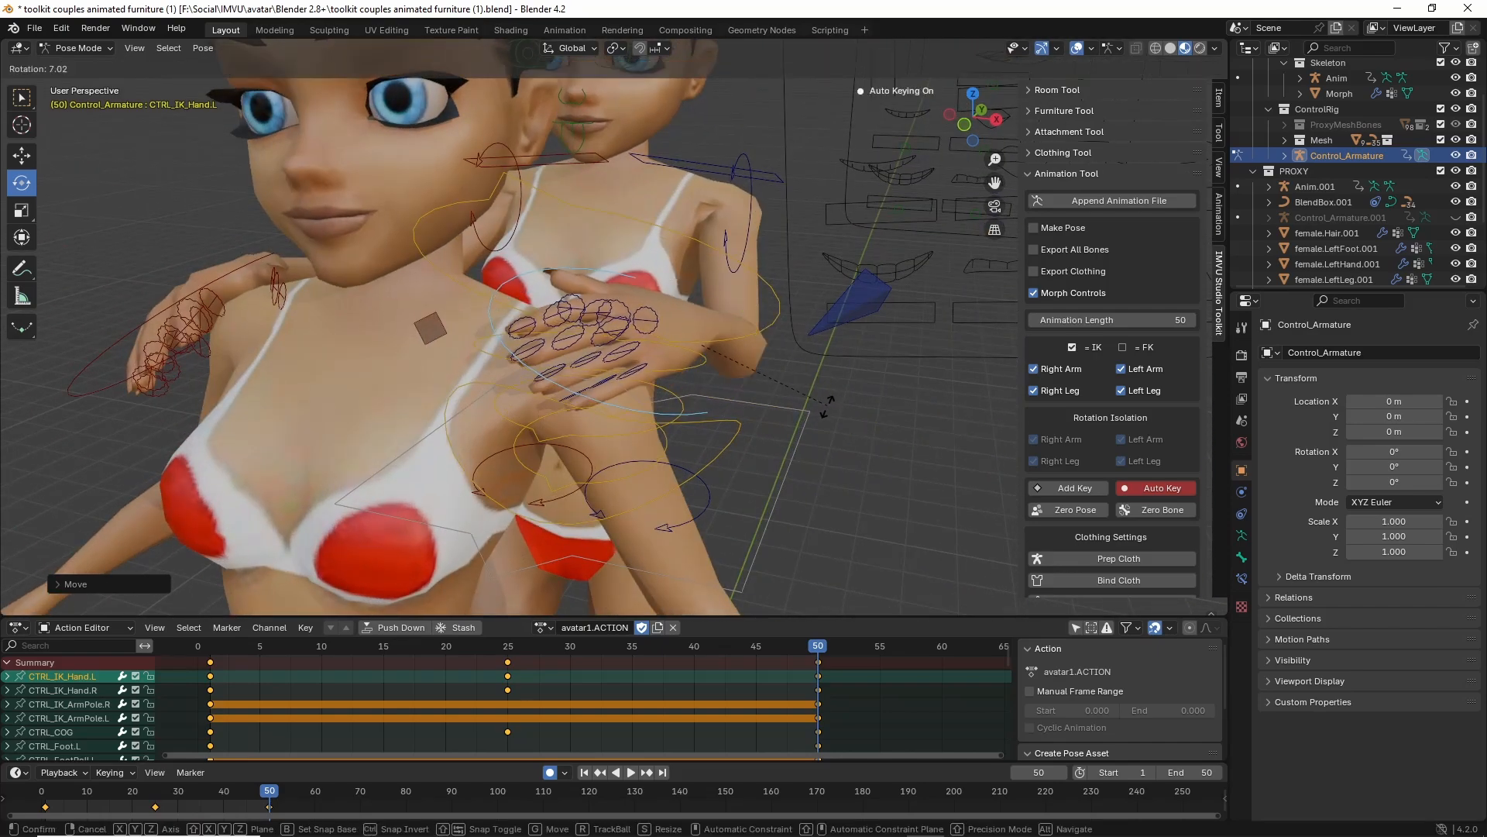
pyautogui.click(826, 395)
pyautogui.press('g')
pyautogui.click(836, 424)
# Adjust CTRL_IK_Hand.R at frame 50 so the first avatar's hand rests against the second avatar's right shoulder.
pyautogui.moveTo(403, 350); pyautogui.dragTo(509, 375, button='middle')
pyautogui.click(248, 352)
pyautogui.press('r')
pyautogui.rightClick(285, 367)
pyautogui.press('r')
pyautogui.rightClick(629, 398)
pyautogui.moveTo(891, 404); pyautogui.dragTo(703, 381, button='middle')
pyautogui.press('g')
pyautogui.click(787, 399)
pyautogui.scroll(-1, 742, 383)
pyautogui.scroll(-2, 742, 383)
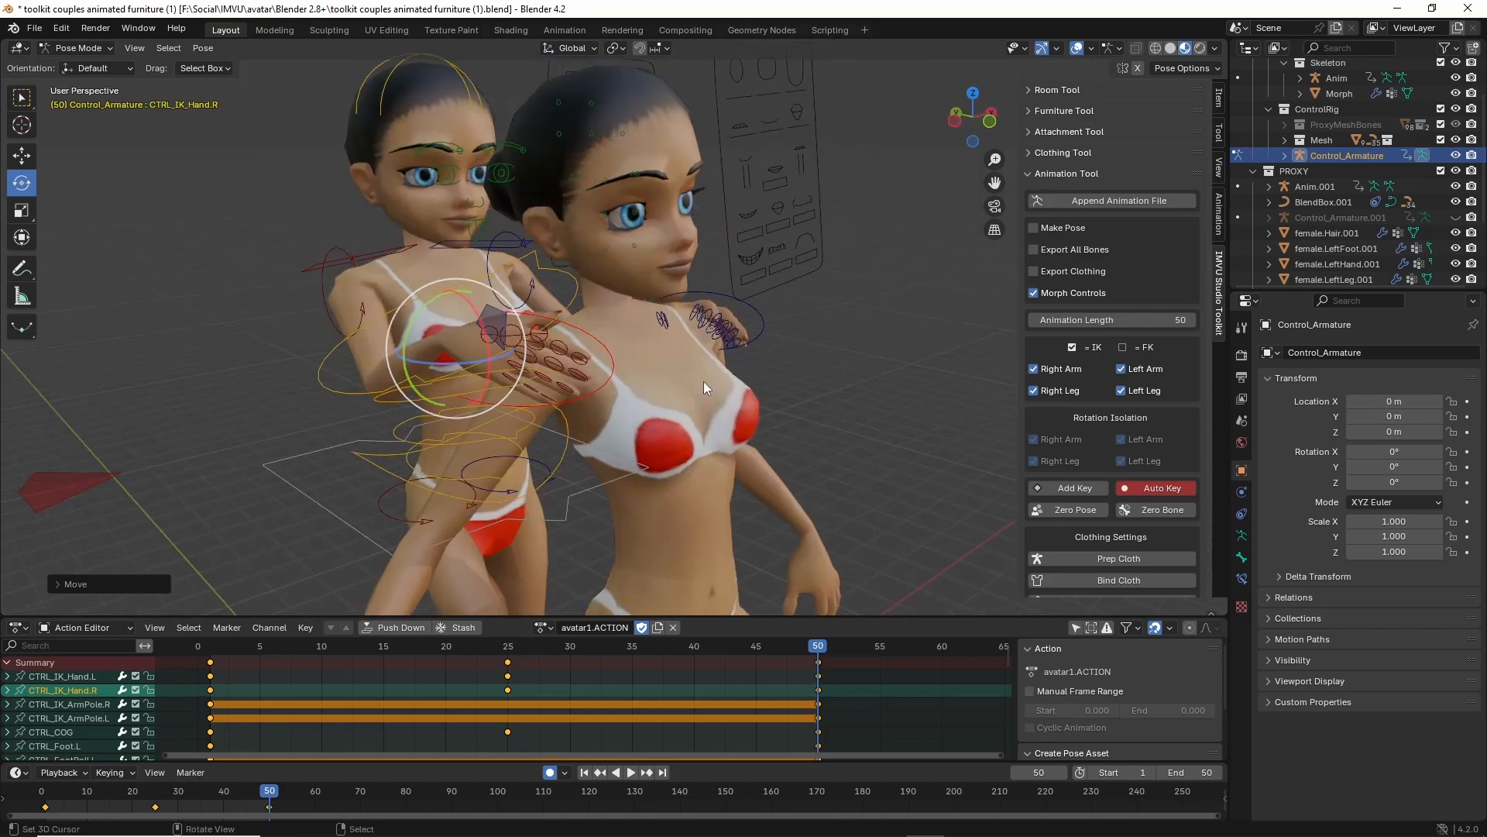
# Select both CTRL_IK_Hand.L and CTRL_IK_Hand.R and copy their pose from frame 50 to frame 1.
pyautogui.moveTo(818, 649)
pyautogui.mouseDown()
pyautogui.moveTo(206, 647)
pyautogui.moveTo(818, 658)
pyautogui.mouseUp()
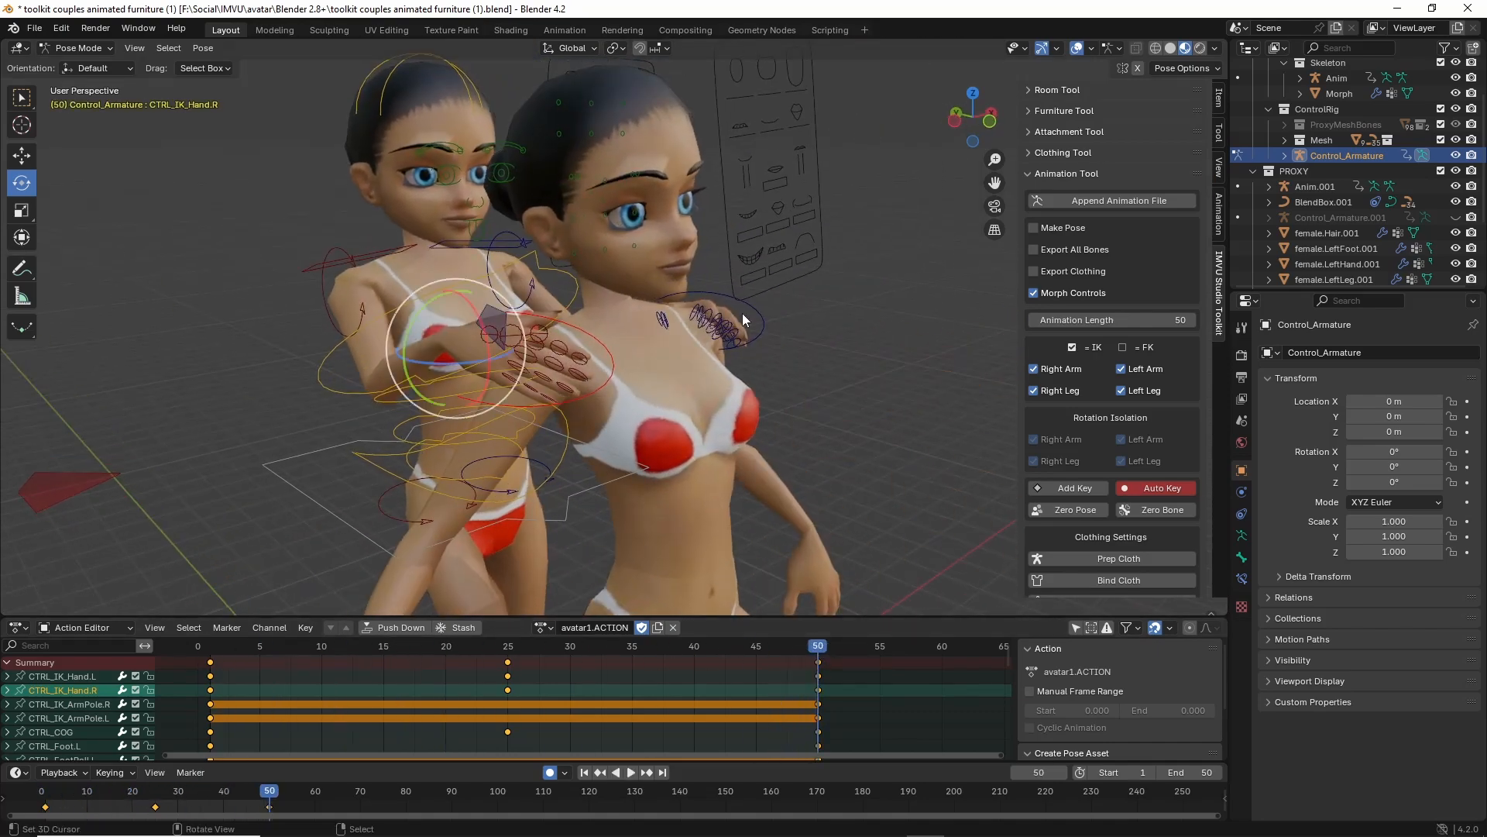
pyautogui.click(745, 314)
pyautogui.moveTo(748, 338); pyautogui.dragTo(672, 354, button='middle')
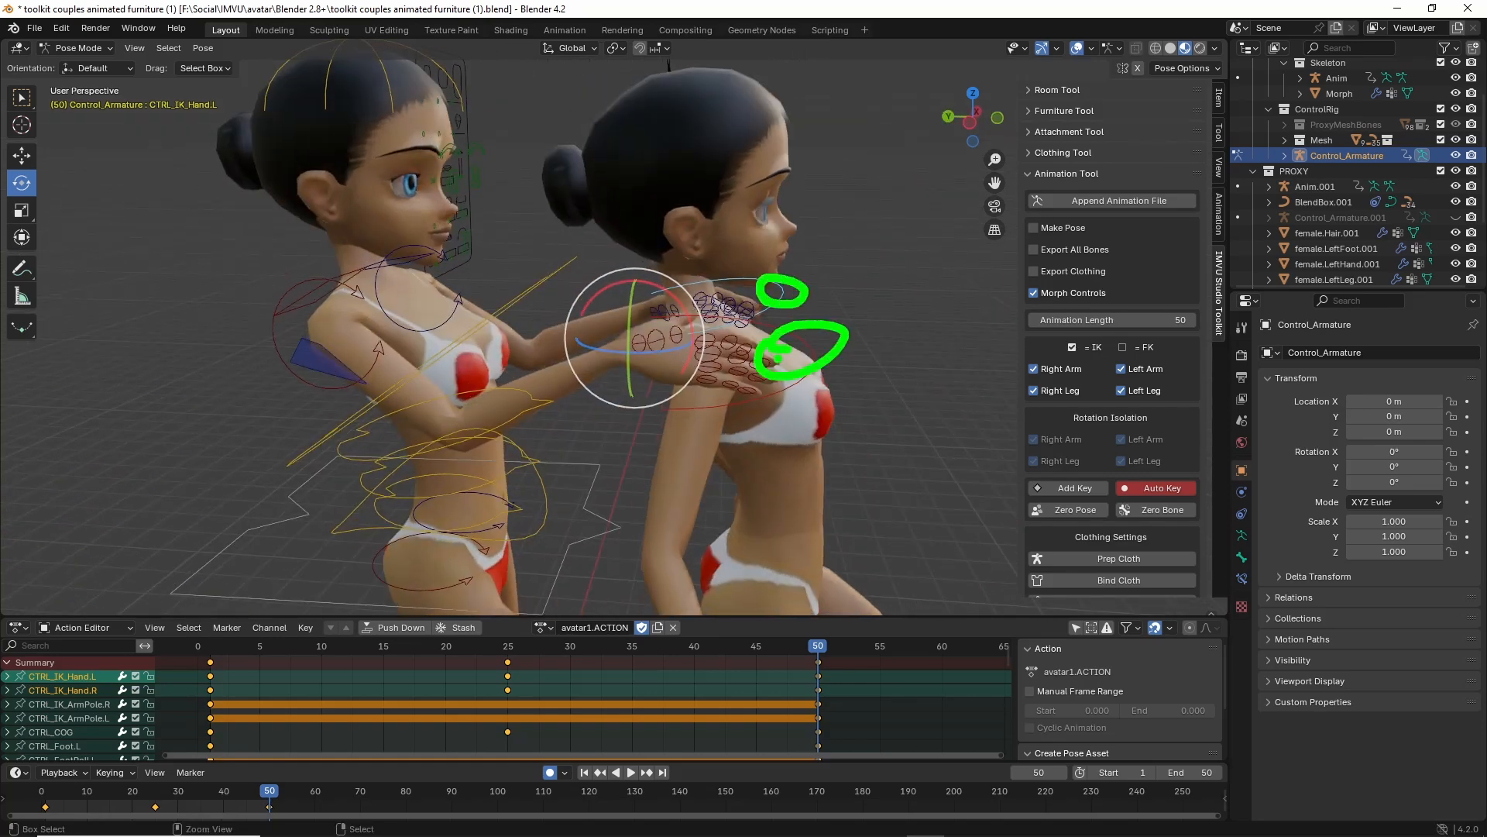
pyautogui.press('Escape')
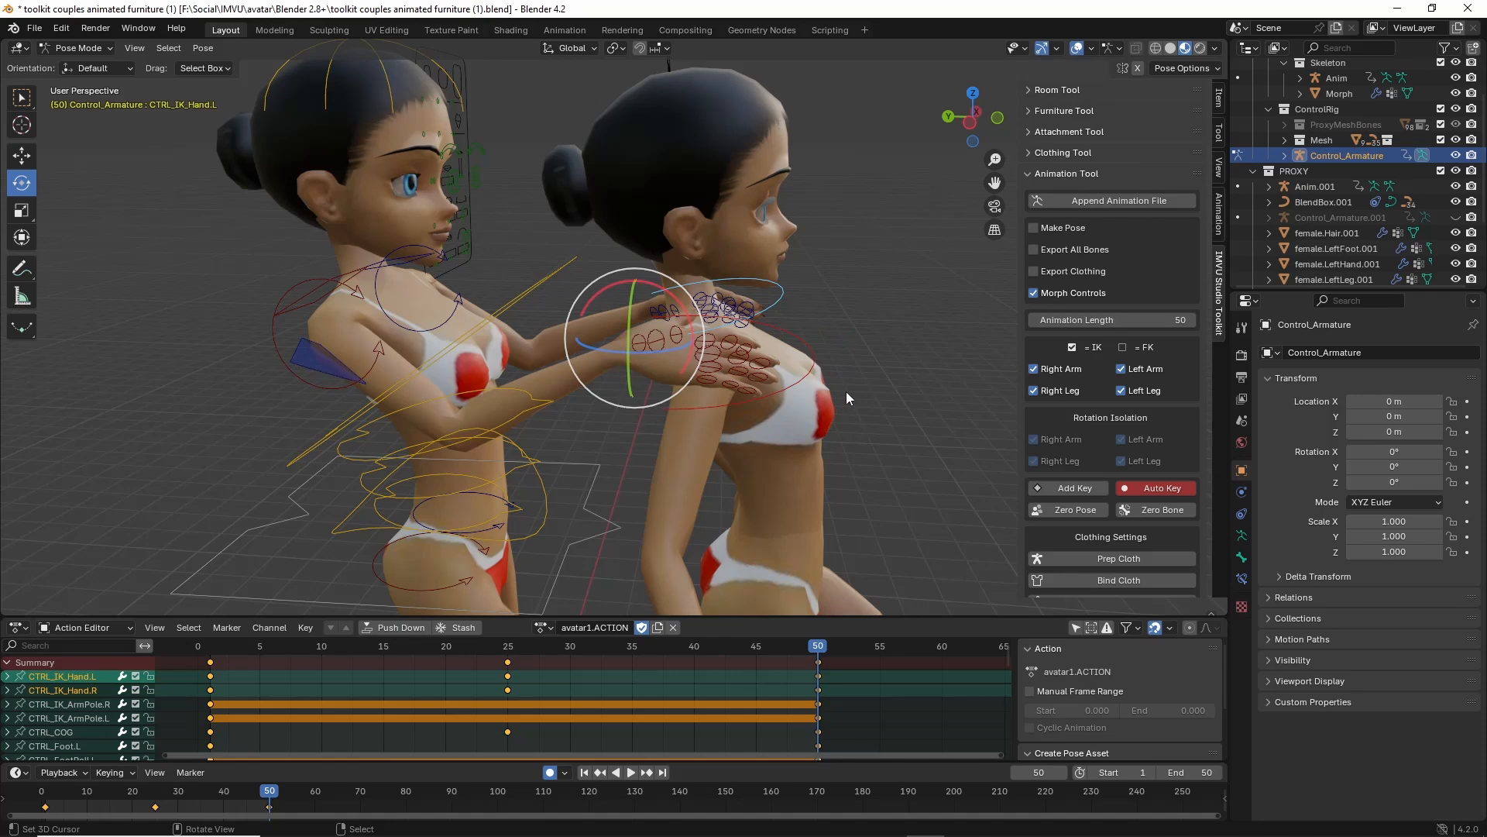
pyautogui.hotkey('ctrl', 'c')
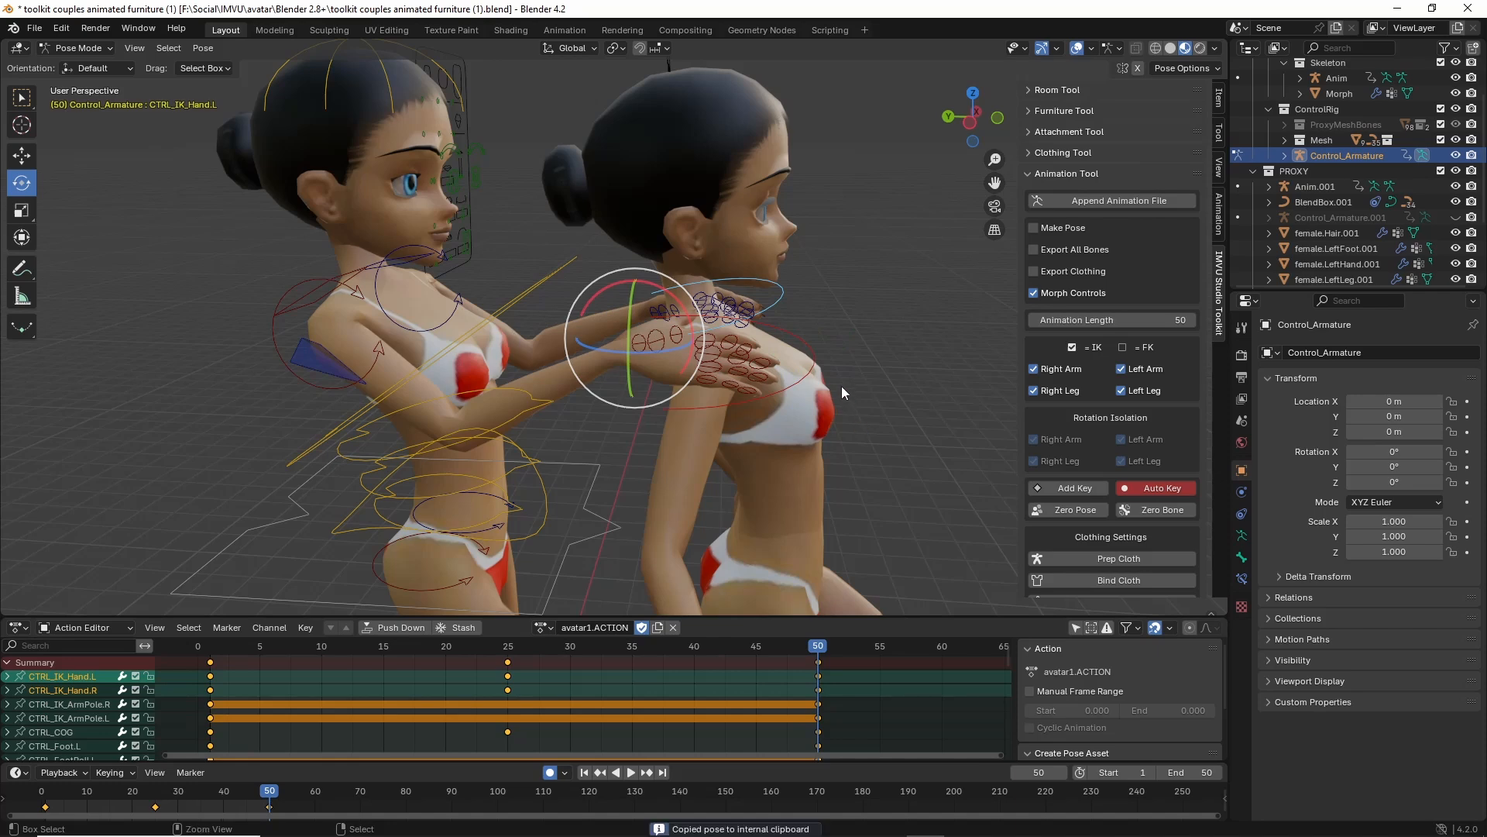
pyautogui.click(215, 689)
pyautogui.hotkey('ctrl', 'v')
pyautogui.moveTo(763, 414); pyautogui.dragTo(649, 421, button='middle')
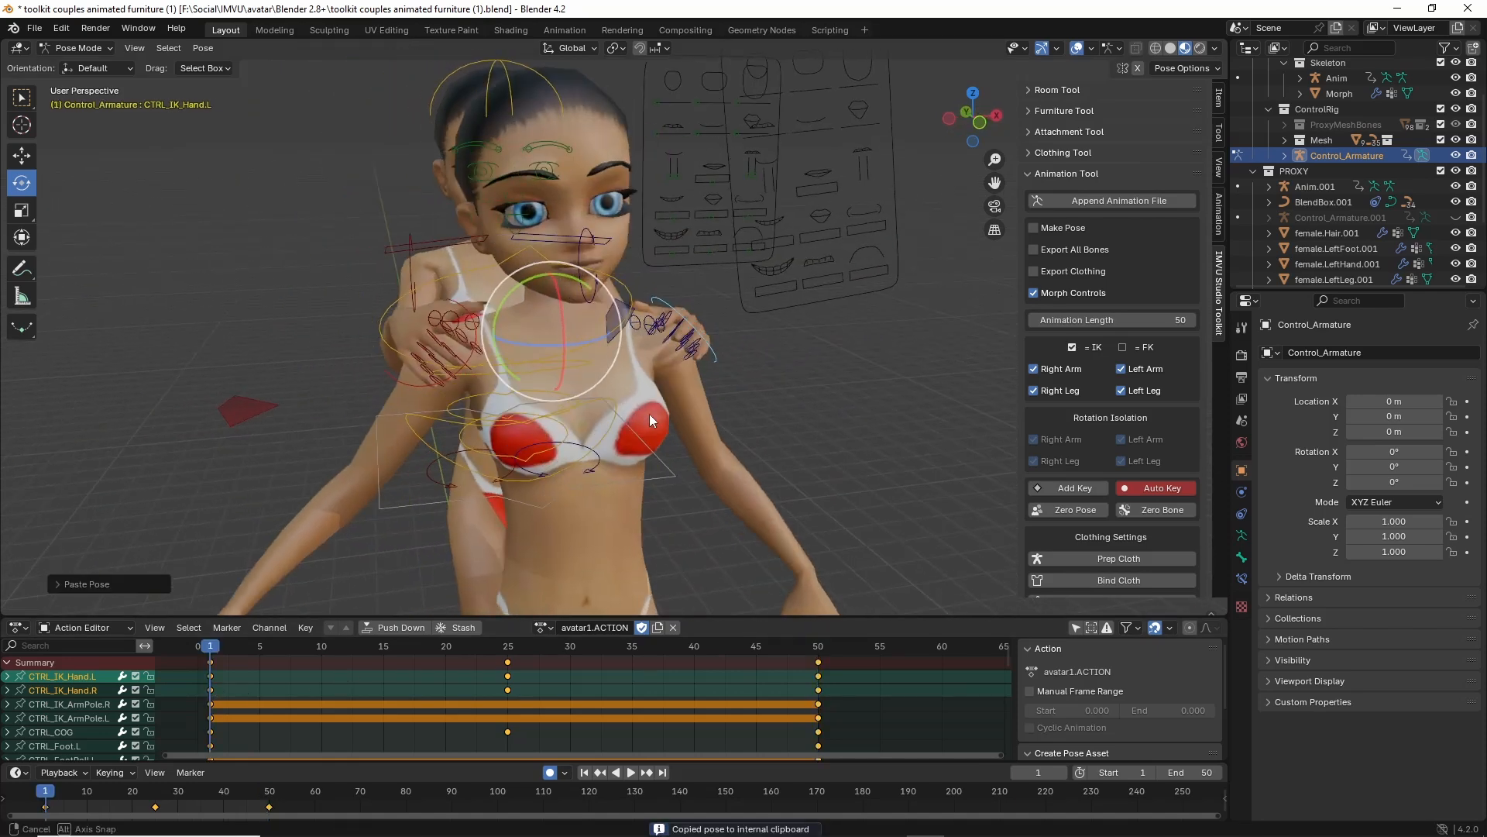
# At frame 25, move both hand IK controls down and sideways to bring the first avatar's hands to the second avatar's shoulders.
pyautogui.moveTo(214, 652); pyautogui.dragTo(513, 658)
pyautogui.moveTo(531, 421); pyautogui.dragTo(582, 378, button='middle')
pyautogui.scroll(2, 551, 274)
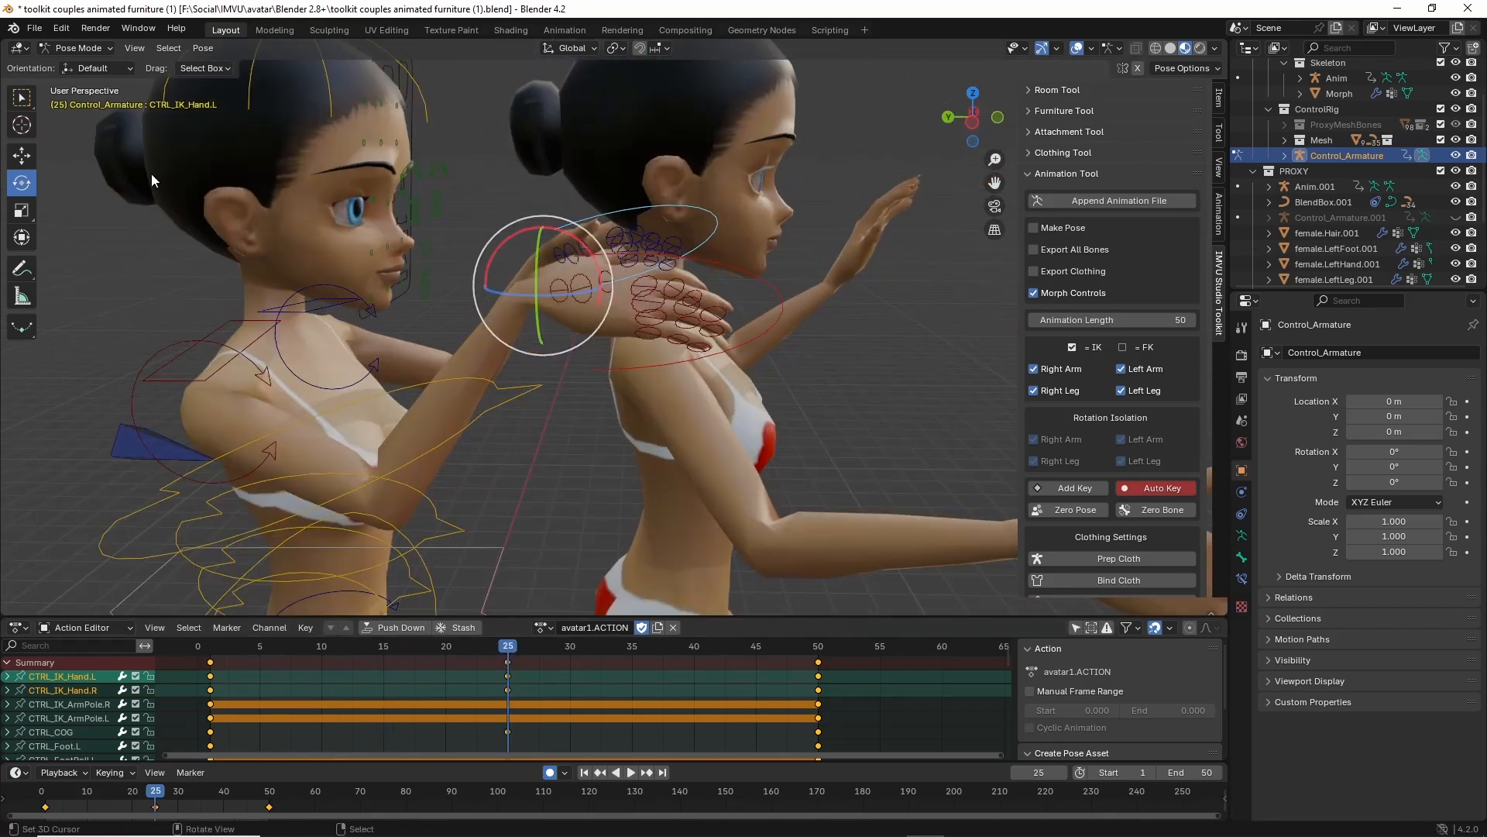
pyautogui.click(27, 159)
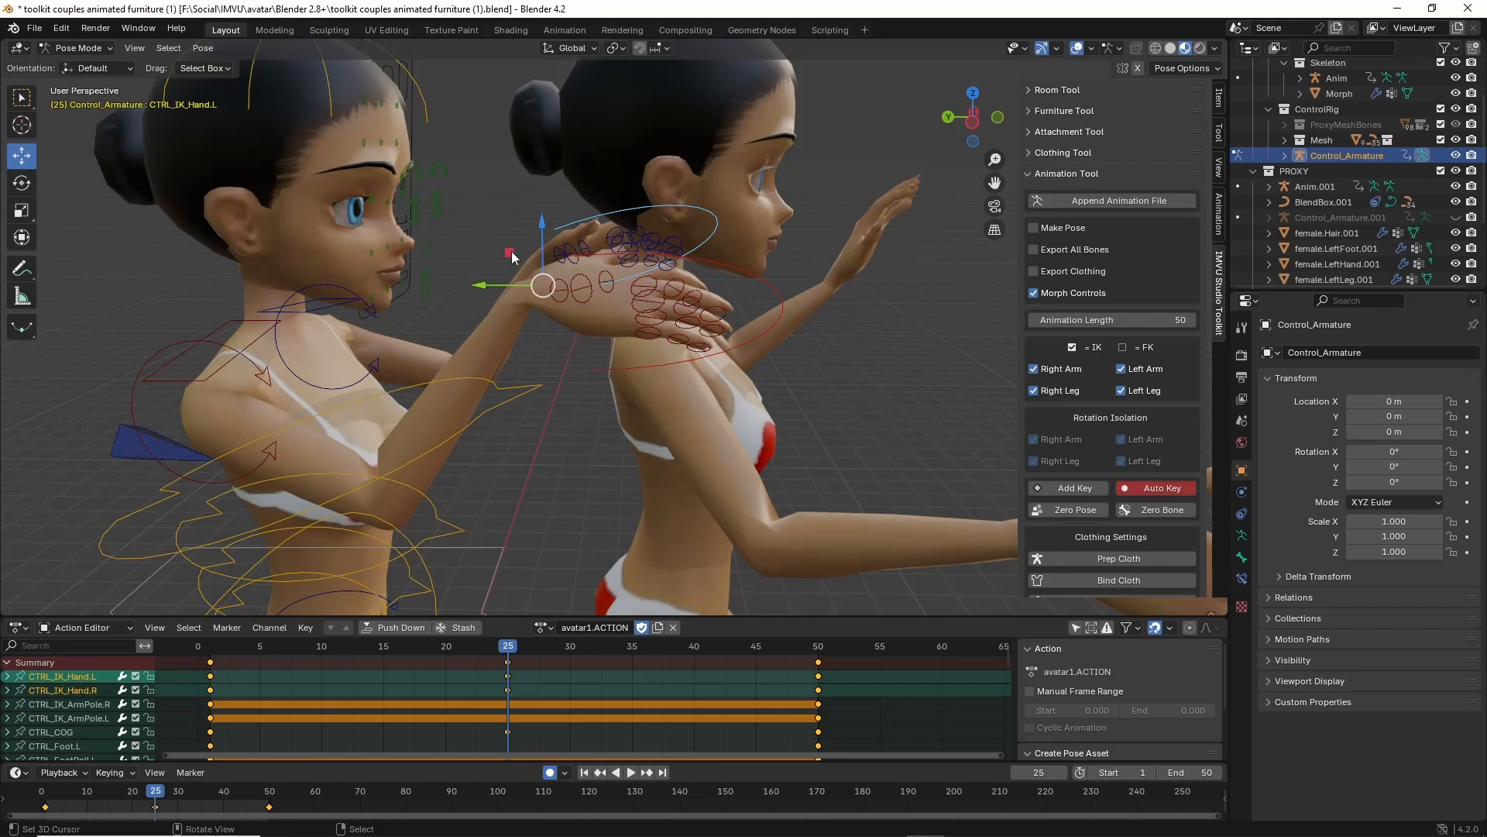
pyautogui.moveTo(510, 254); pyautogui.dragTo(538, 305)
pyautogui.moveTo(590, 338); pyautogui.dragTo(499, 308, button='middle')
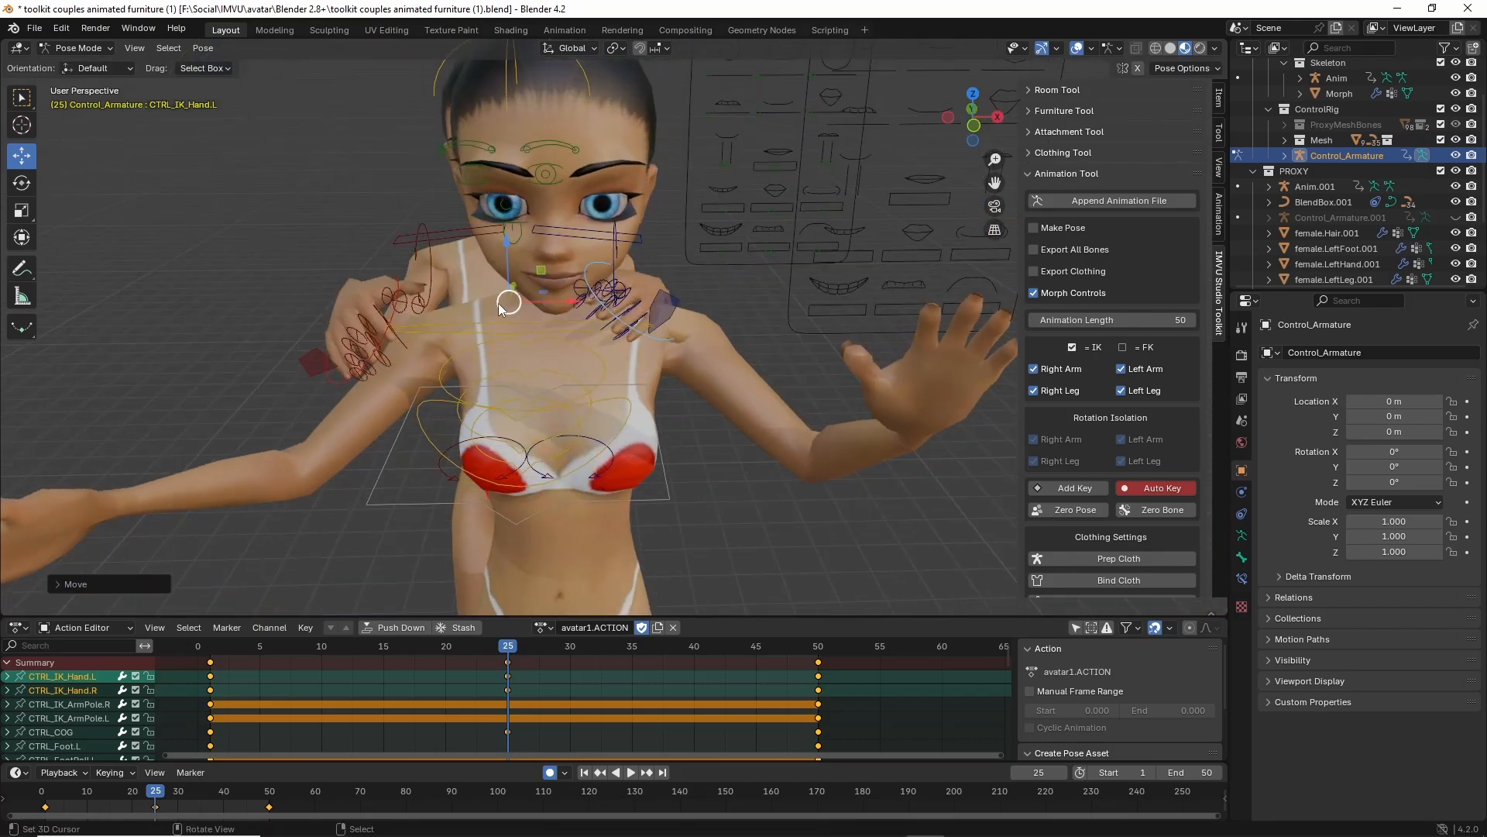
pyautogui.moveTo(540, 272); pyautogui.dragTo(587, 280)
# Reposition and rotate CTRL_IK_Hand.R at frame 25 so the first avatar's hand lies on the second avatar's right shoulder.
pyautogui.moveTo(467, 347); pyautogui.dragTo(597, 337, button='middle')
pyautogui.rightClick(699, 329)
pyautogui.moveTo(692, 360); pyautogui.dragTo(698, 347, button='middle')
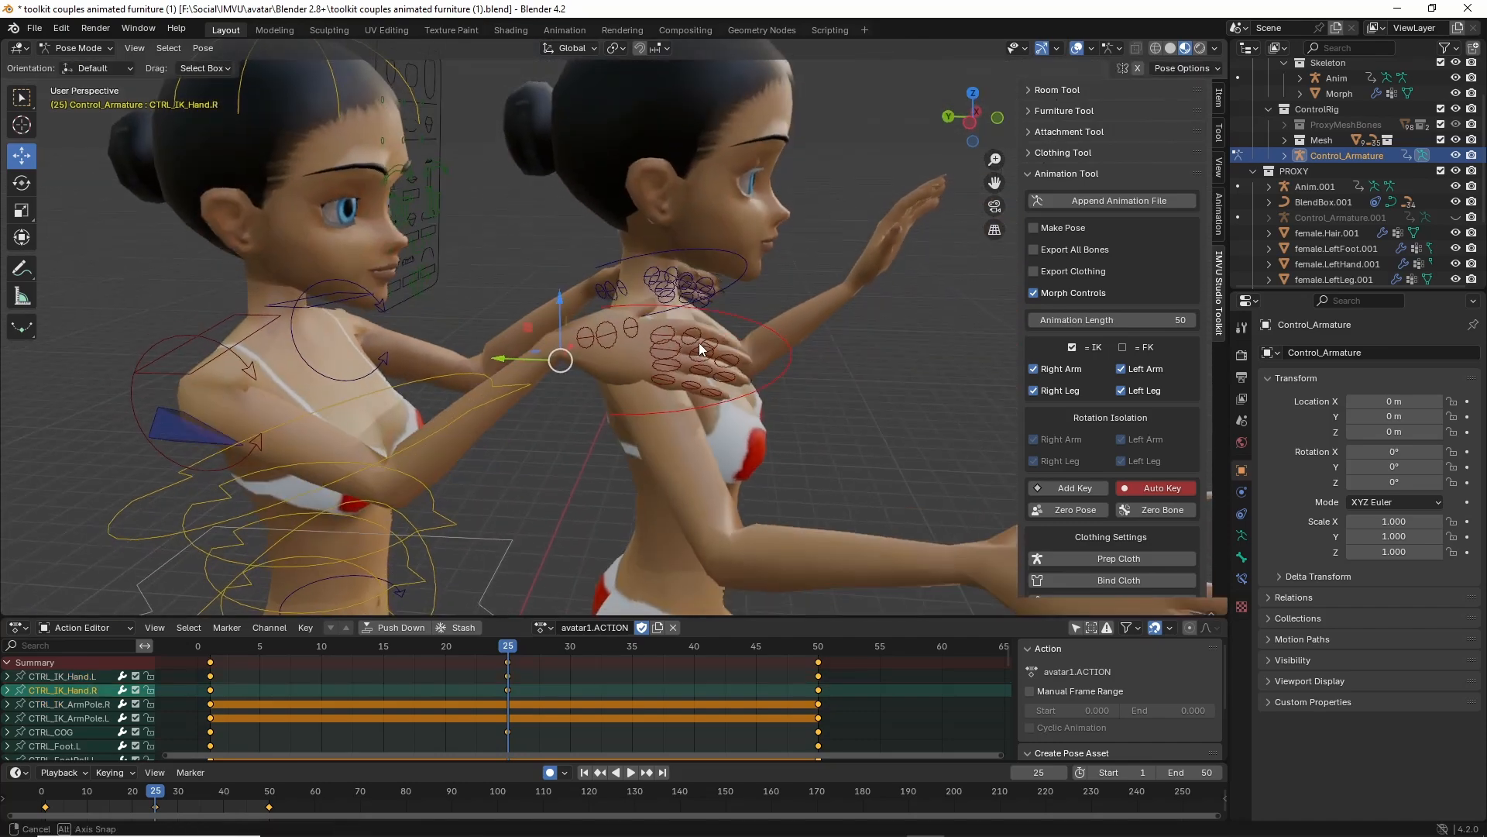
pyautogui.press('g')
pyautogui.click(680, 320)
pyautogui.press('r')
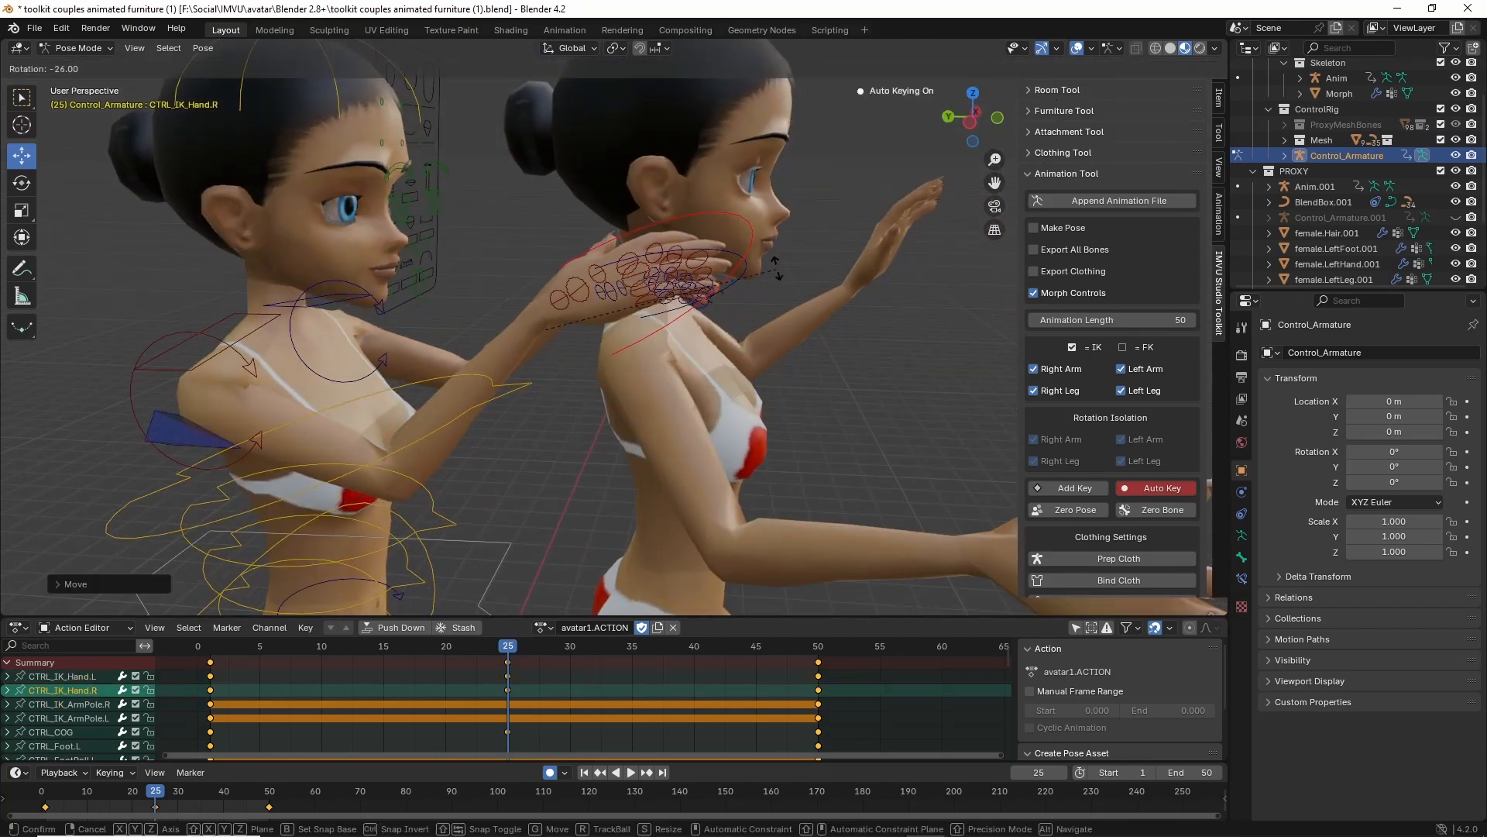
pyautogui.click(756, 285)
pyautogui.press('g')
pyautogui.click(746, 345)
# Move and rotate CTRL_IK_Hand.L at frame 25 so the palm rests on the second avatar's left shoulder.
pyautogui.moveTo(734, 343); pyautogui.dragTo(501, 276, button='middle')
pyautogui.press('g')
pyautogui.click(606, 339)
pyautogui.click(542, 362)
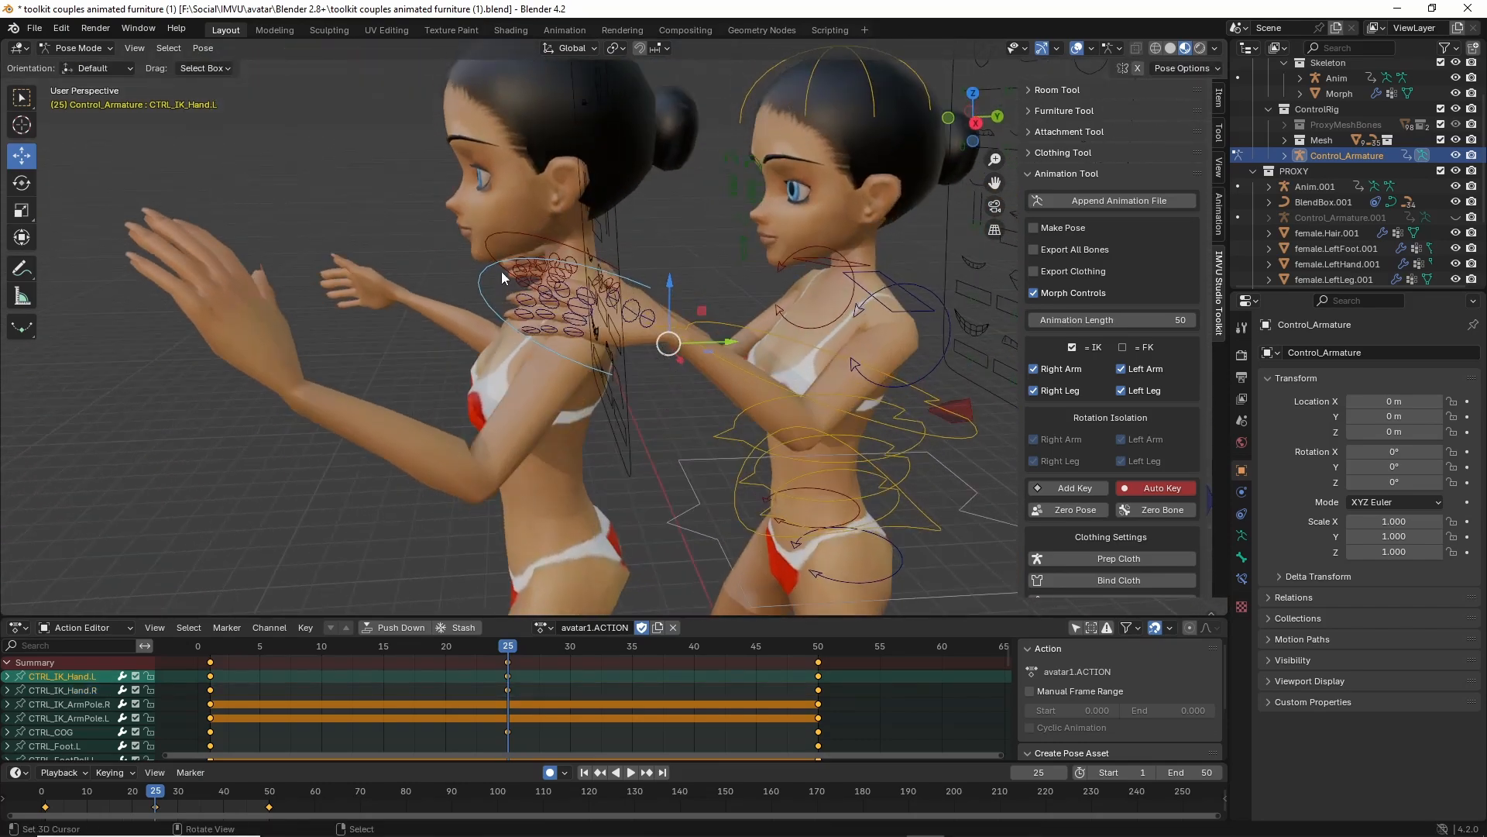
pyautogui.press('r')
pyautogui.click(560, 231)
pyautogui.press('g')
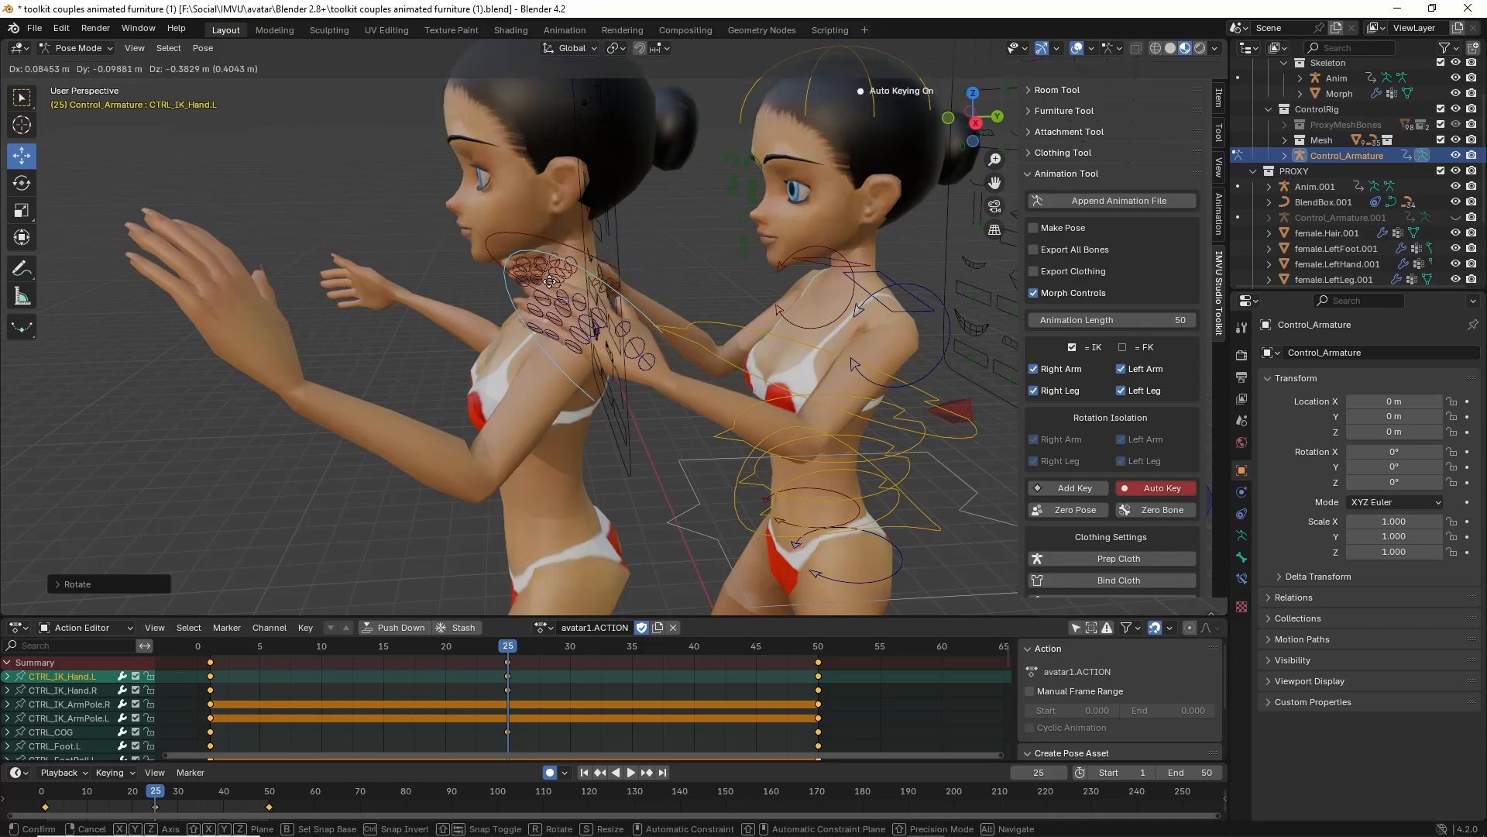
pyautogui.click(572, 302)
pyautogui.moveTo(617, 364); pyautogui.dragTo(484, 422, button='middle')
pyautogui.press('g')
pyautogui.click(743, 352)
pyautogui.scroll(2, 576, 417)
# Compare the hand contact with frame 1, and nudge CTRL_IK_Hand.R closer to the shoulder at frame 25.
pyautogui.hotkey('shift', 'Left')
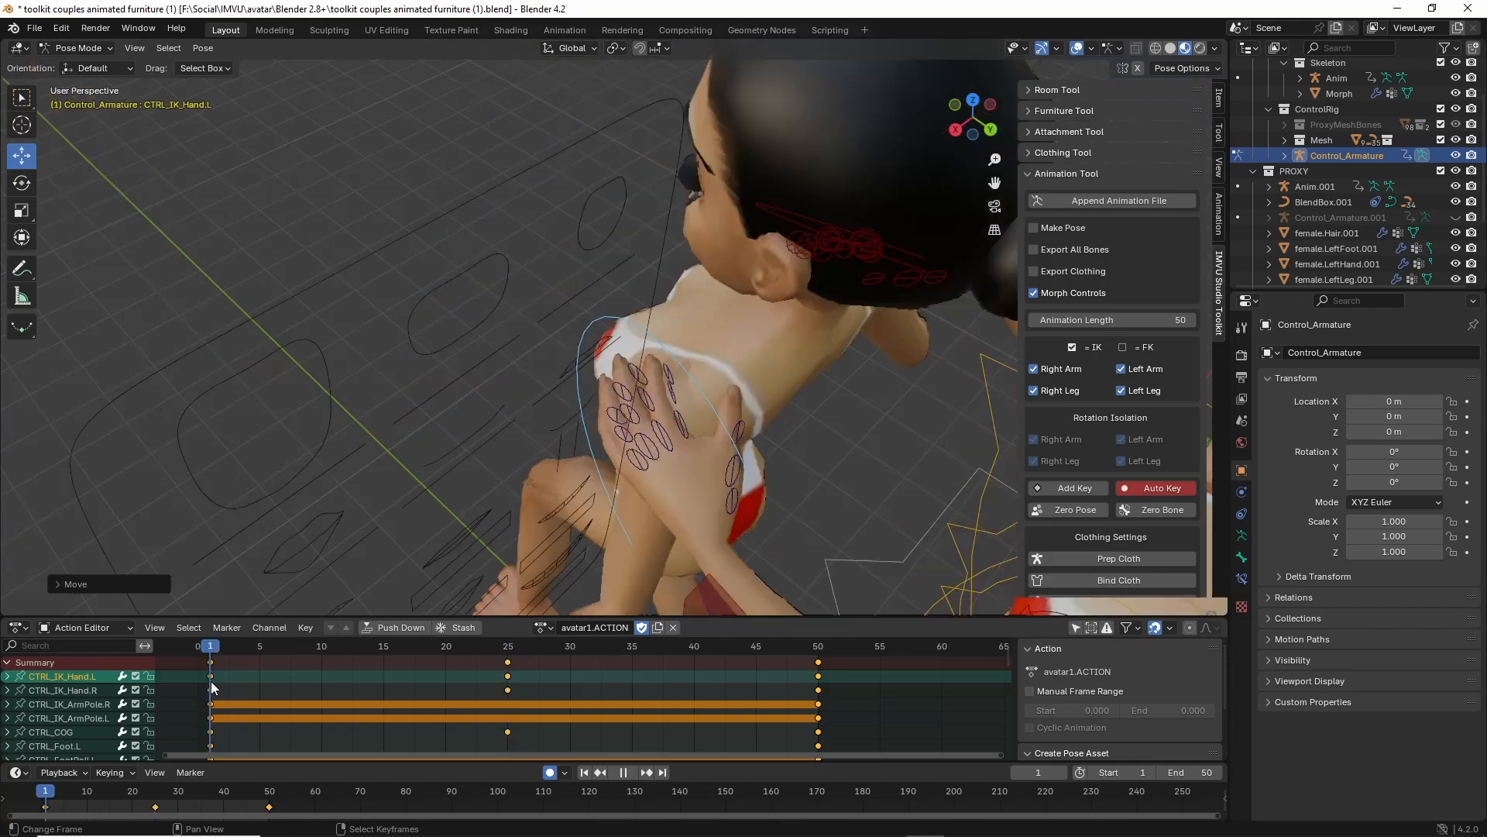
pyautogui.moveTo(570, 449); pyautogui.dragTo(601, 355, button='middle')
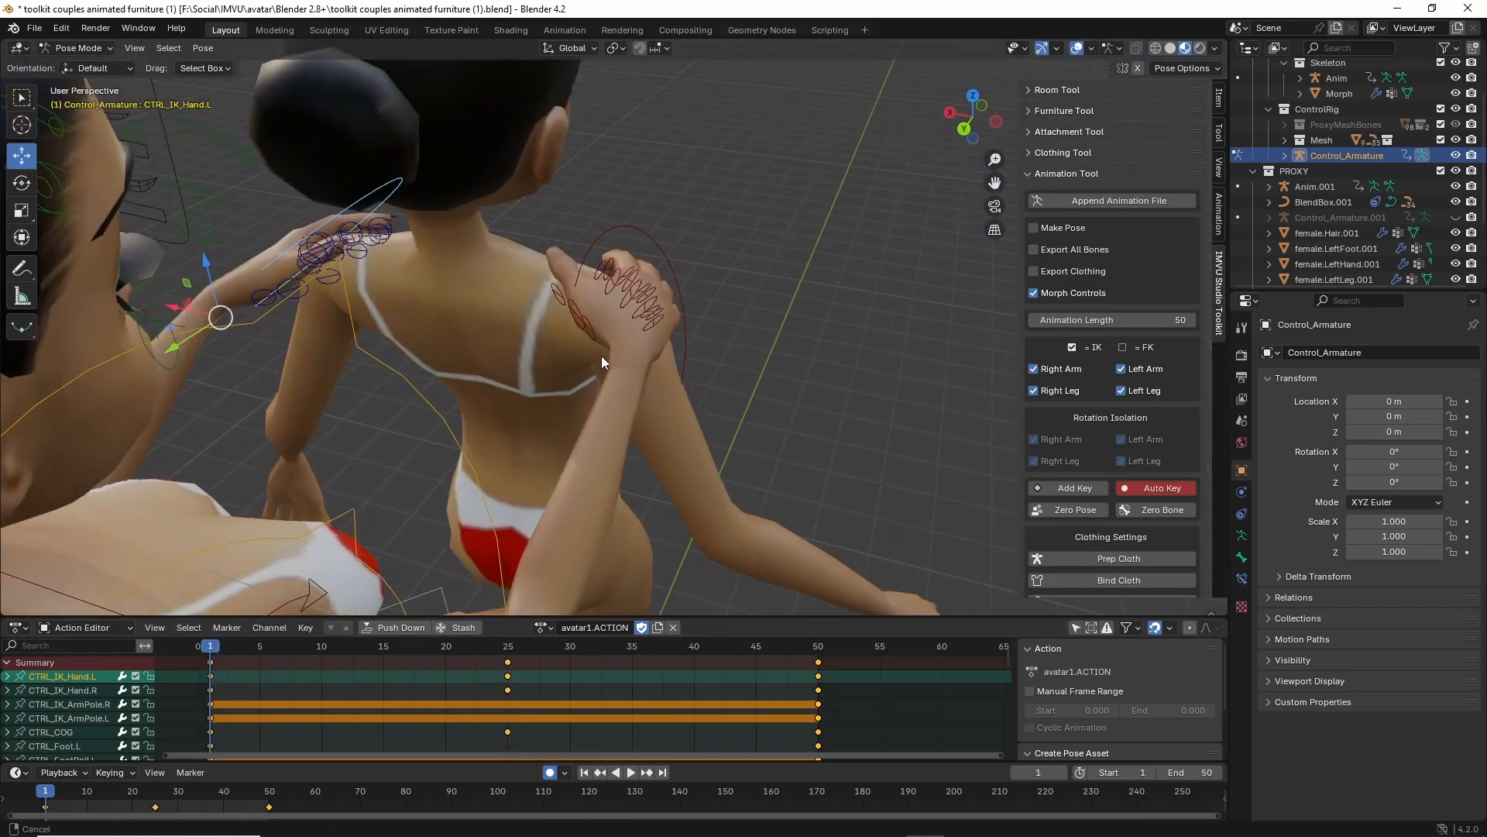
pyautogui.click(509, 679)
pyautogui.moveTo(625, 174); pyautogui.dragTo(448, 175, button='middle')
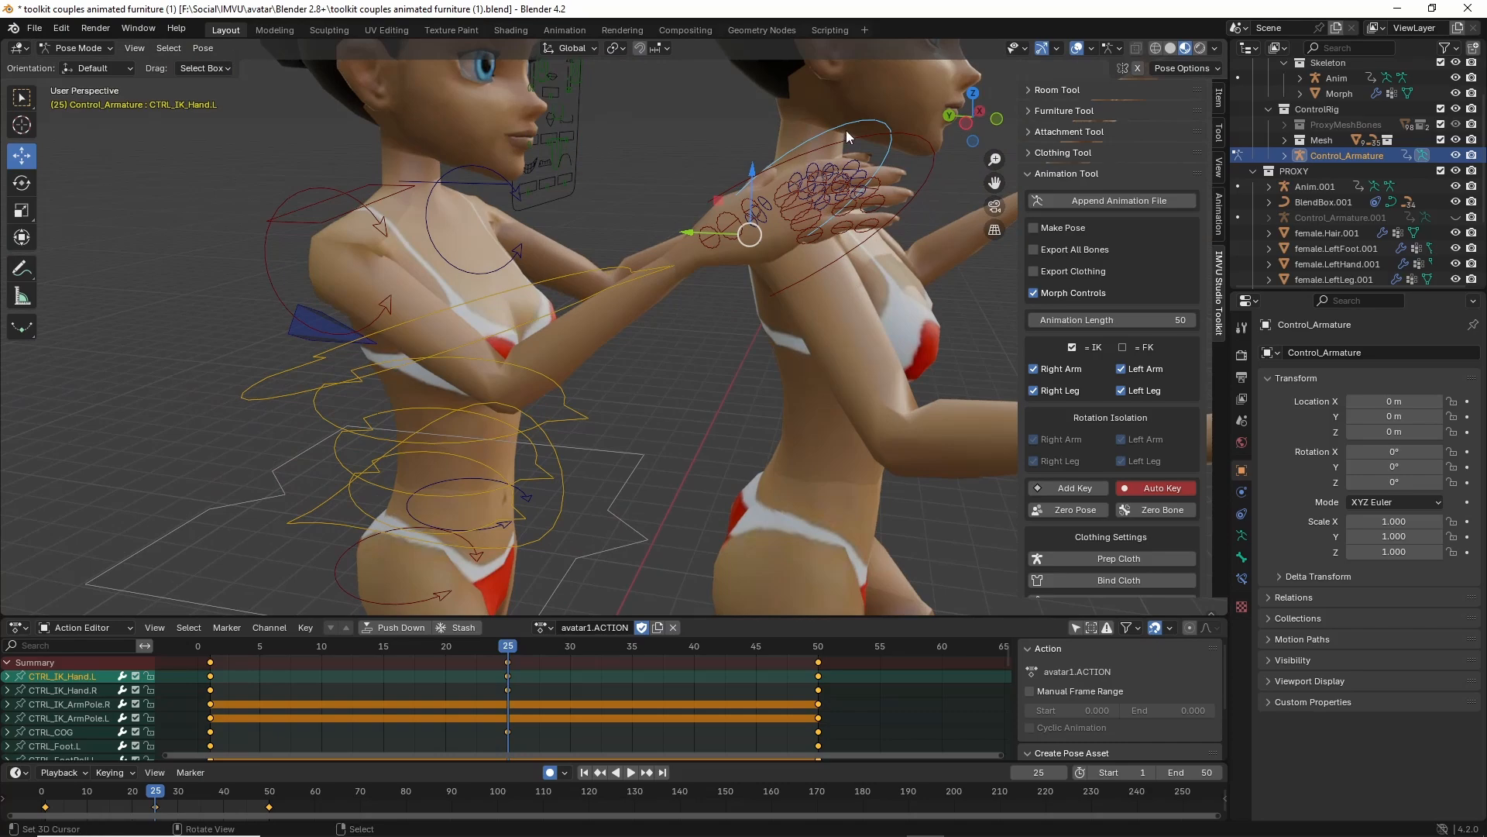
pyautogui.rightClick(936, 147)
pyautogui.press('g')
pyautogui.click(899, 161)
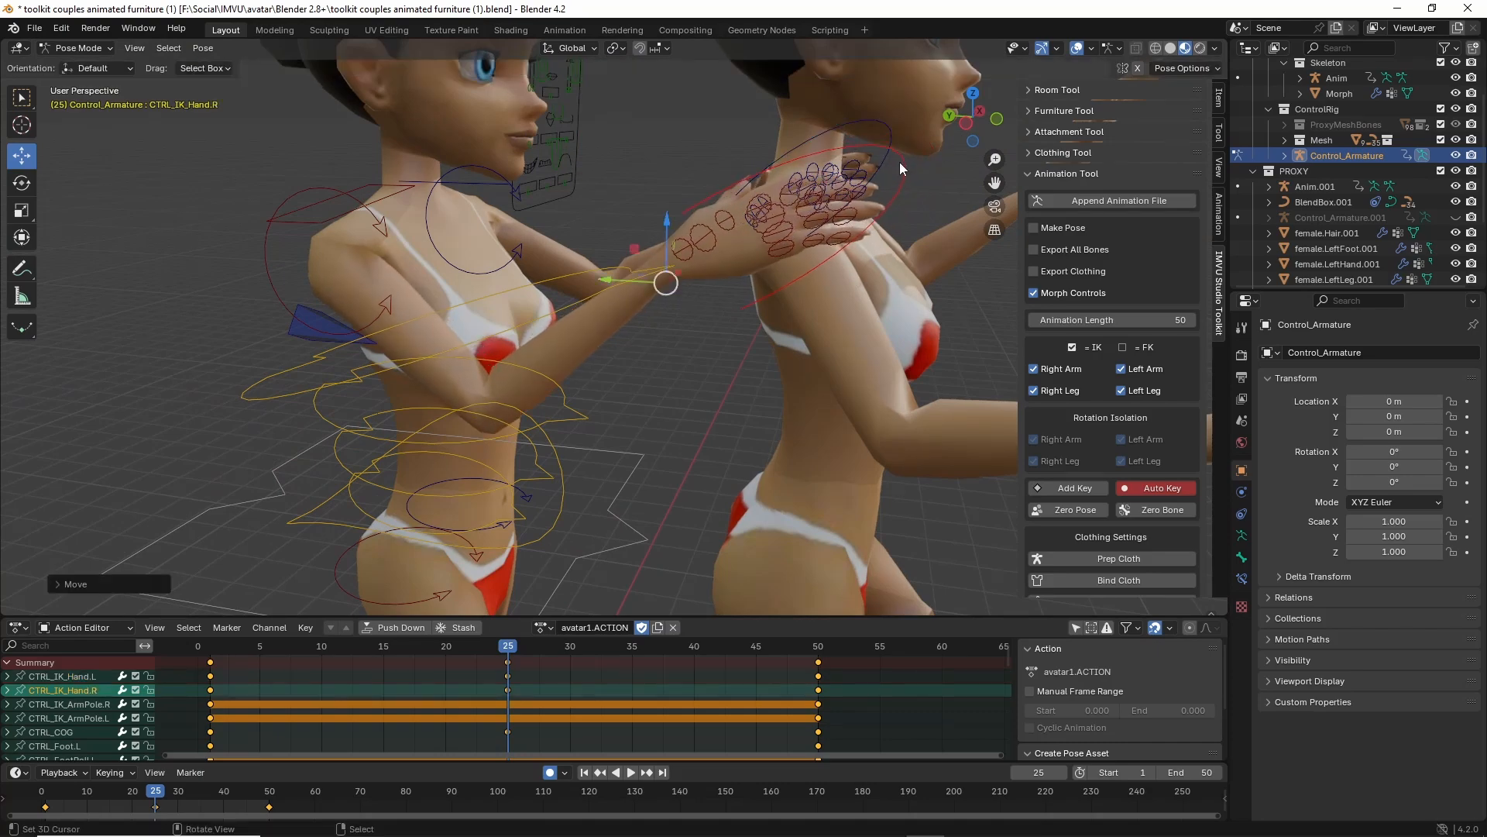
pyautogui.moveTo(899, 161); pyautogui.dragTo(491, 351, button='middle')
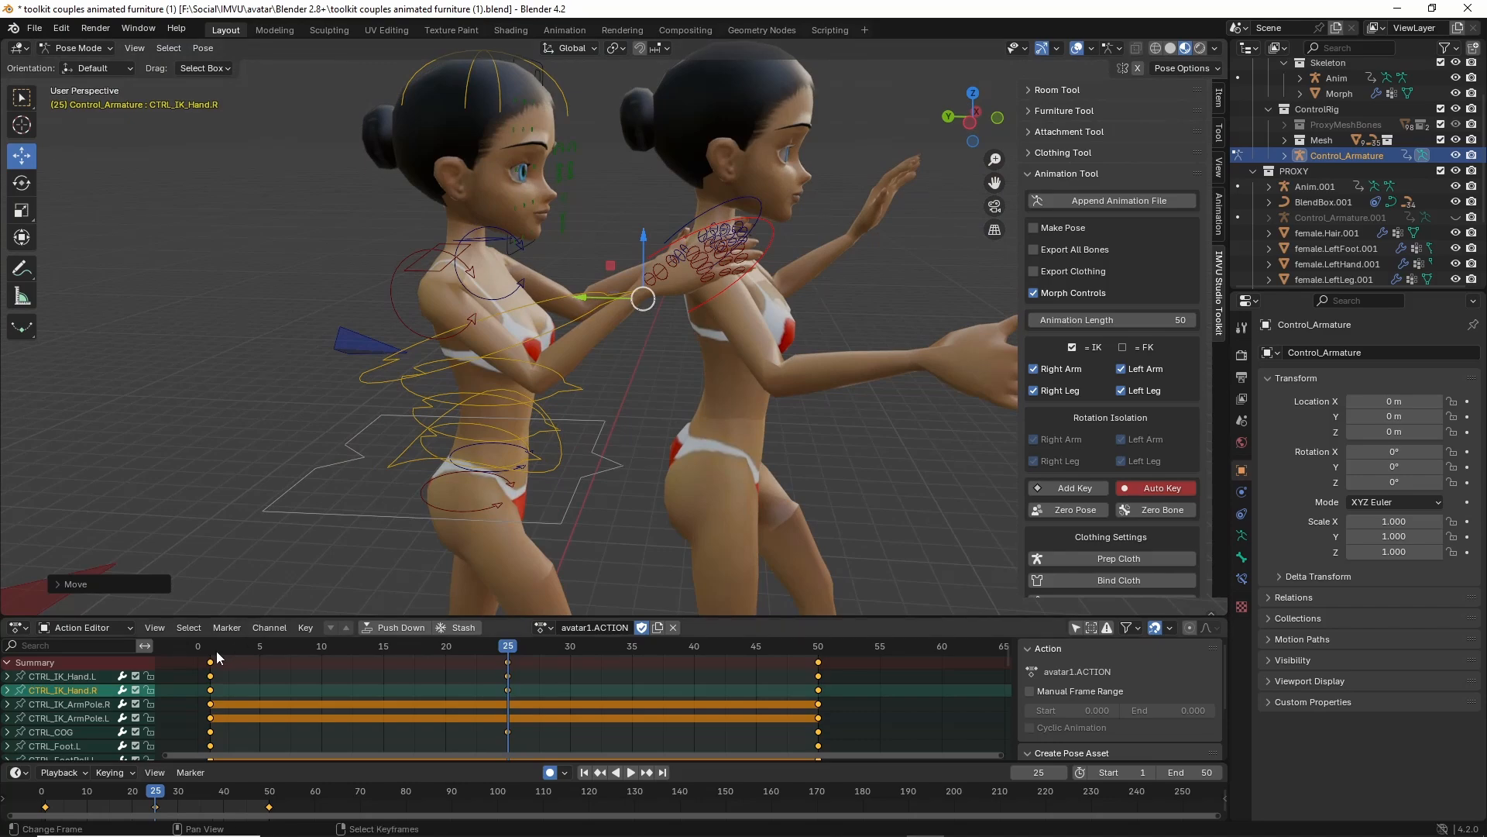
# Scrub the animation between frames 1 and 50 to check the hand contact and body movement from several angles.
pyautogui.moveTo(220, 657); pyautogui.dragTo(818, 665)
pyautogui.scroll(-6, 648, 448)
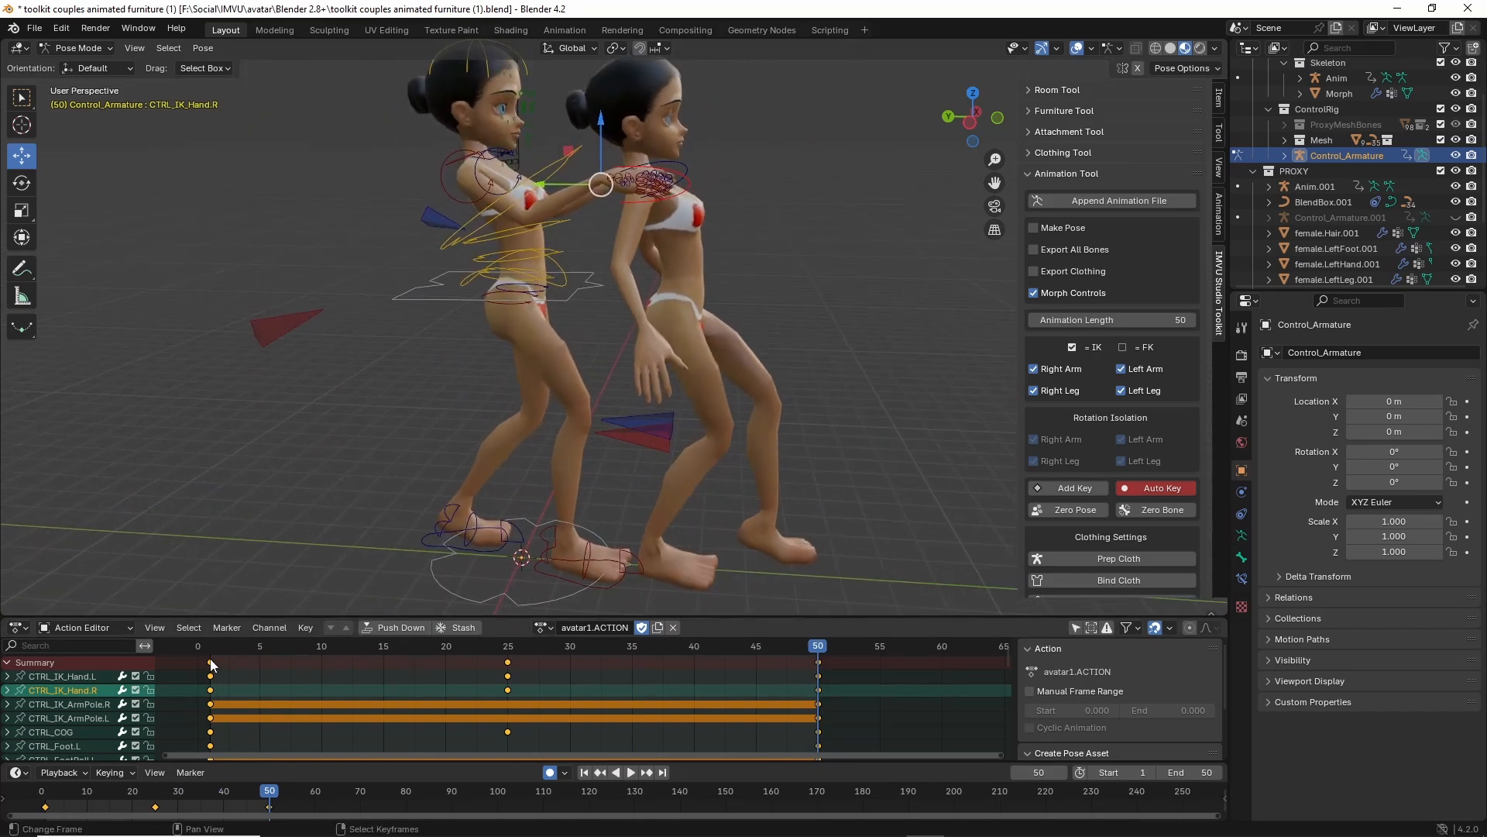
pyautogui.moveTo(210, 664); pyautogui.dragTo(818, 660)
pyautogui.keyDown('shift'); pyautogui.moveTo(604, 506); pyautogui.dragTo(631, 462, button='middle'); pyautogui.keyUp('shift')
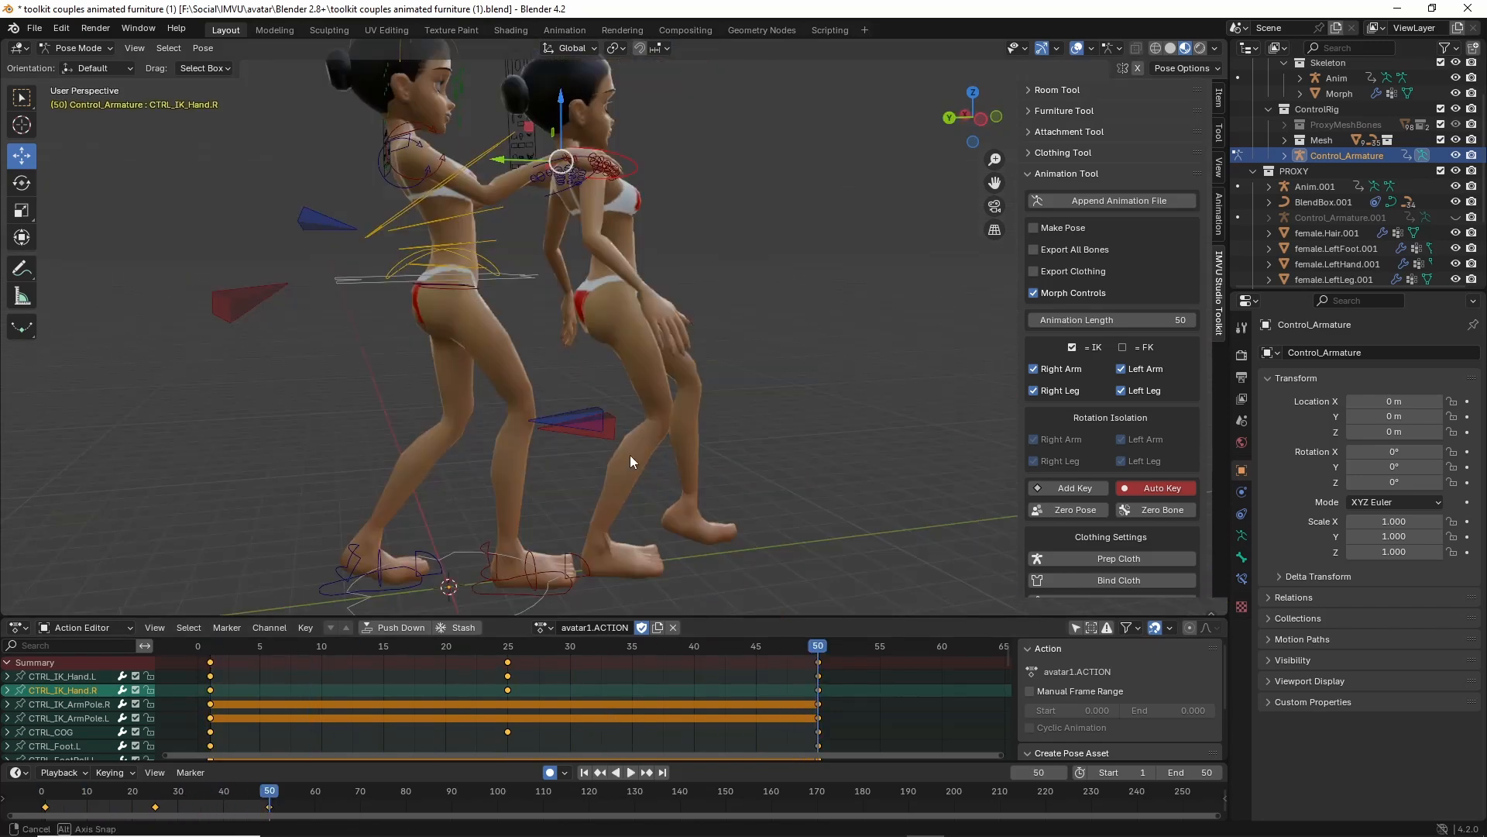
pyautogui.moveTo(819, 654); pyautogui.dragTo(217, 683)
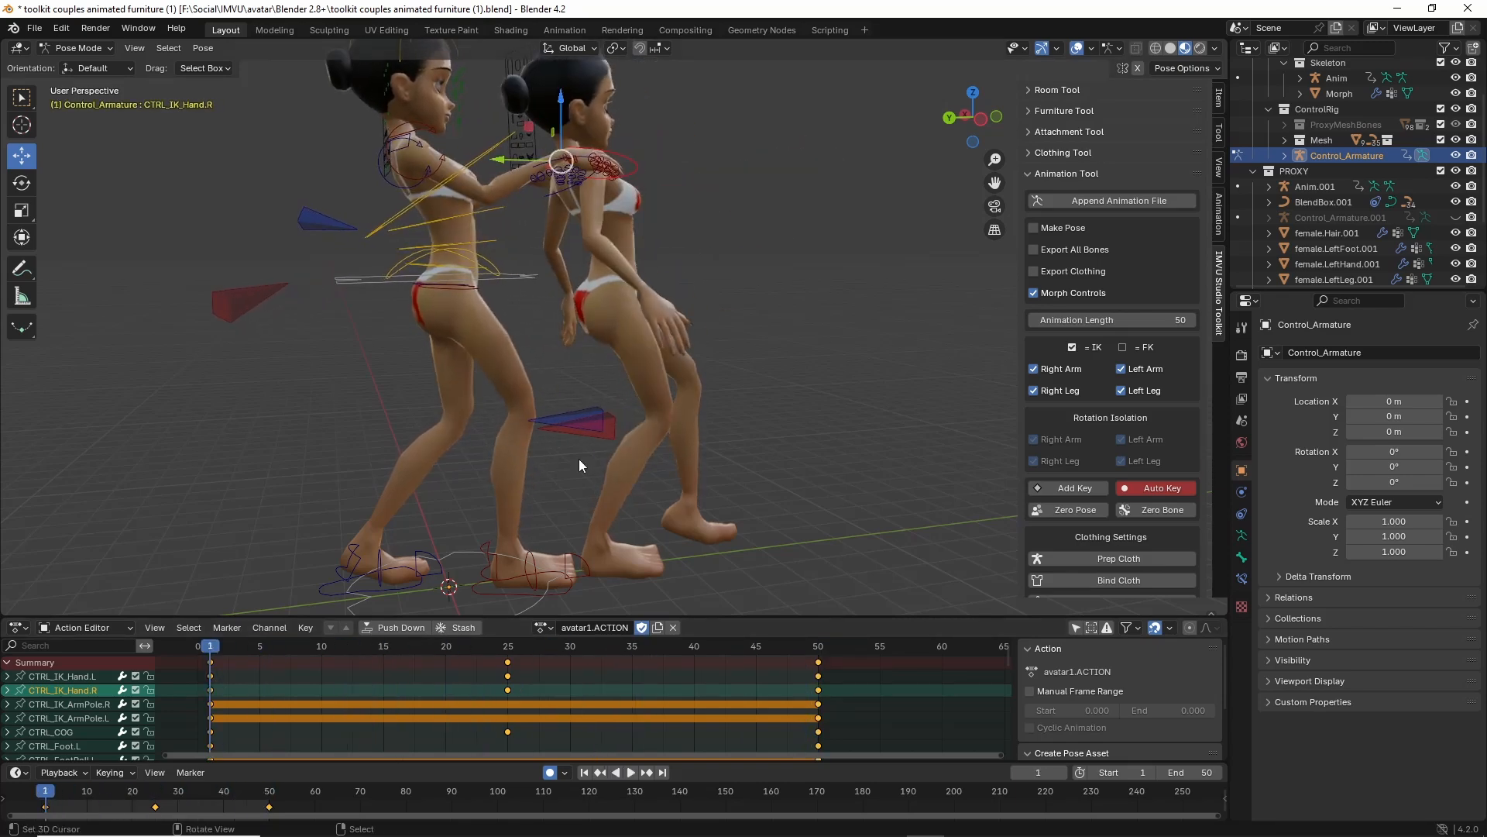
pyautogui.moveTo(578, 459); pyautogui.dragTo(648, 378, button='middle')
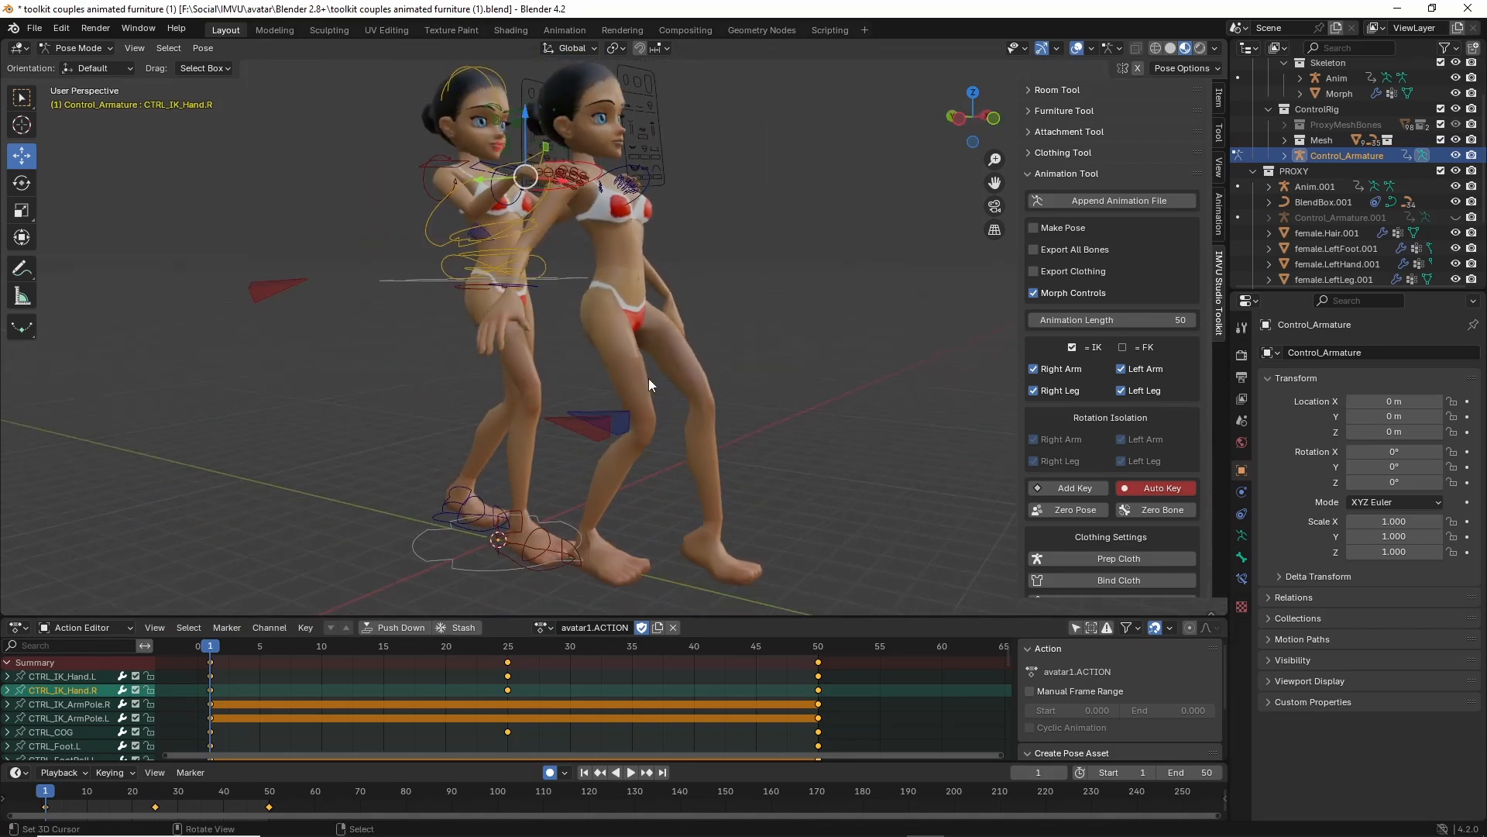
# Unhide Control_Armature.001, leave posing the first avatar, and enter Pose Mode on the second avatar's rig.
pyautogui.click(1455, 217)
pyautogui.moveTo(697, 422); pyautogui.dragTo(670, 432, button='middle')
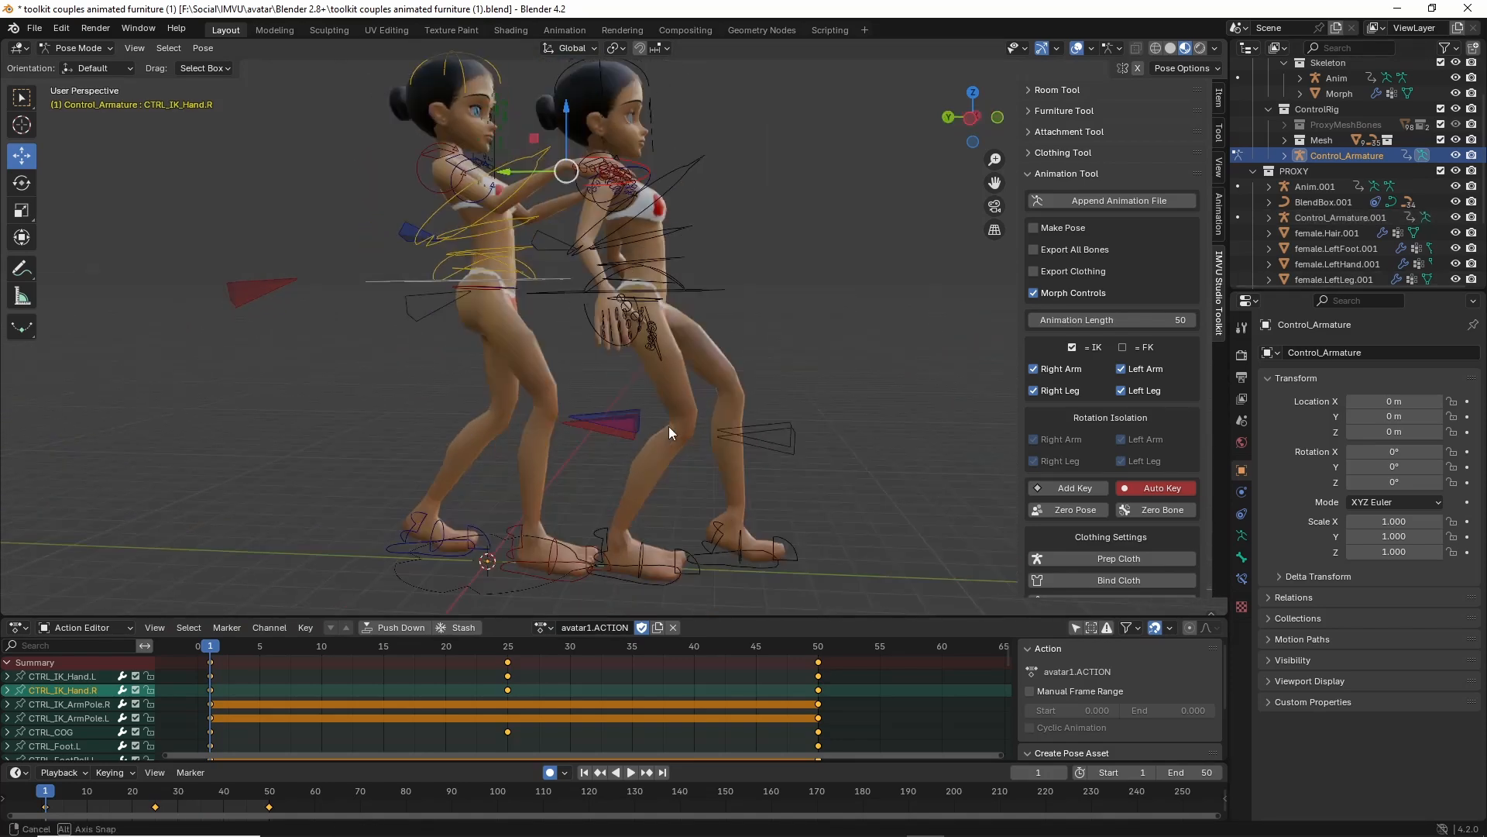
pyautogui.click(93, 52)
pyautogui.click(83, 66)
pyautogui.rightClick(791, 426)
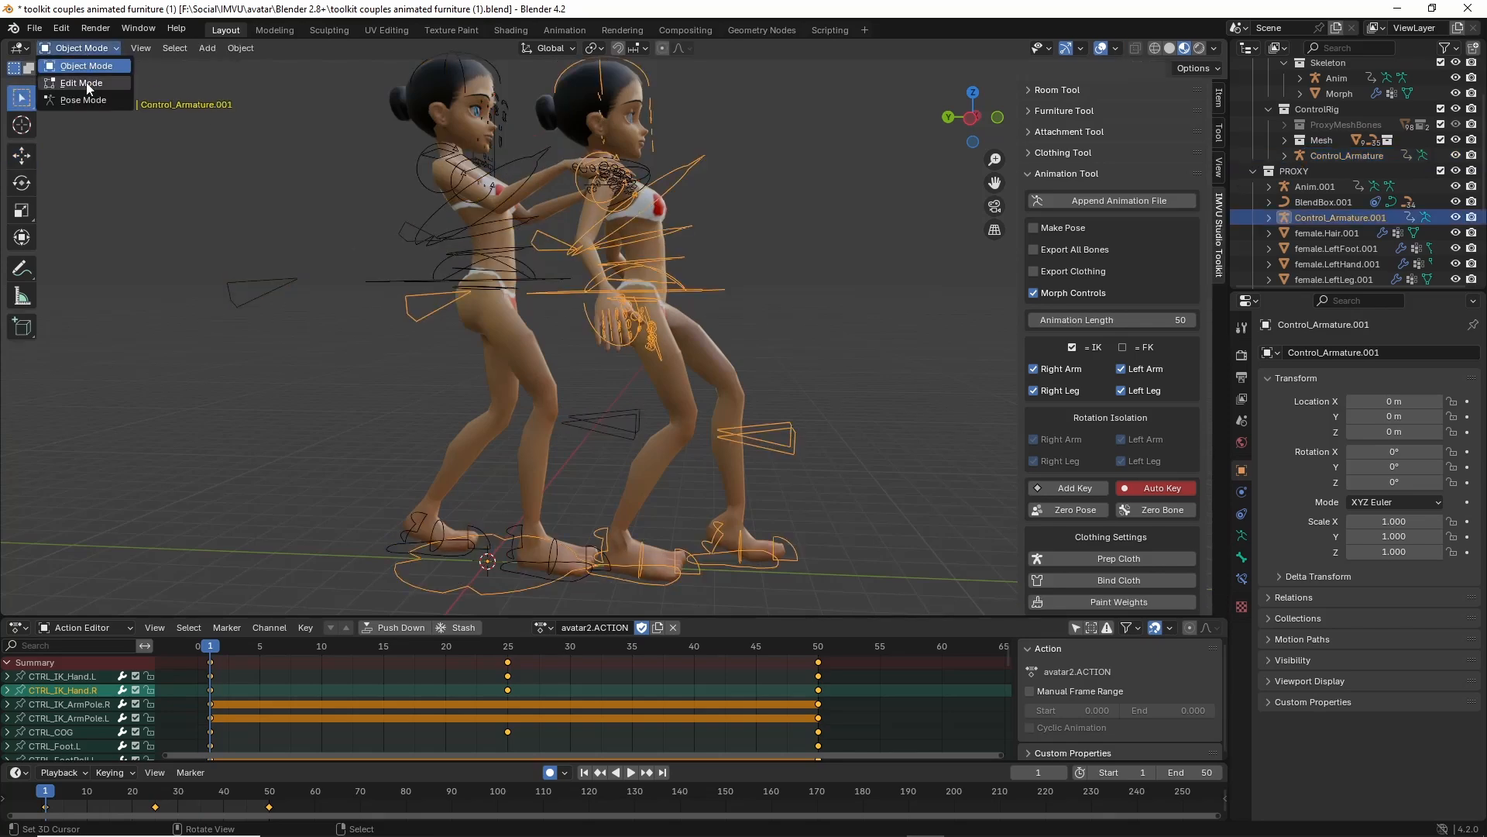
pyautogui.click(82, 100)
# Reset the second avatar's CTRL_FootRoll.L at frame 1 with Zero Bone so the left heel drops to the floor.
pyautogui.scroll(6, 704, 465)
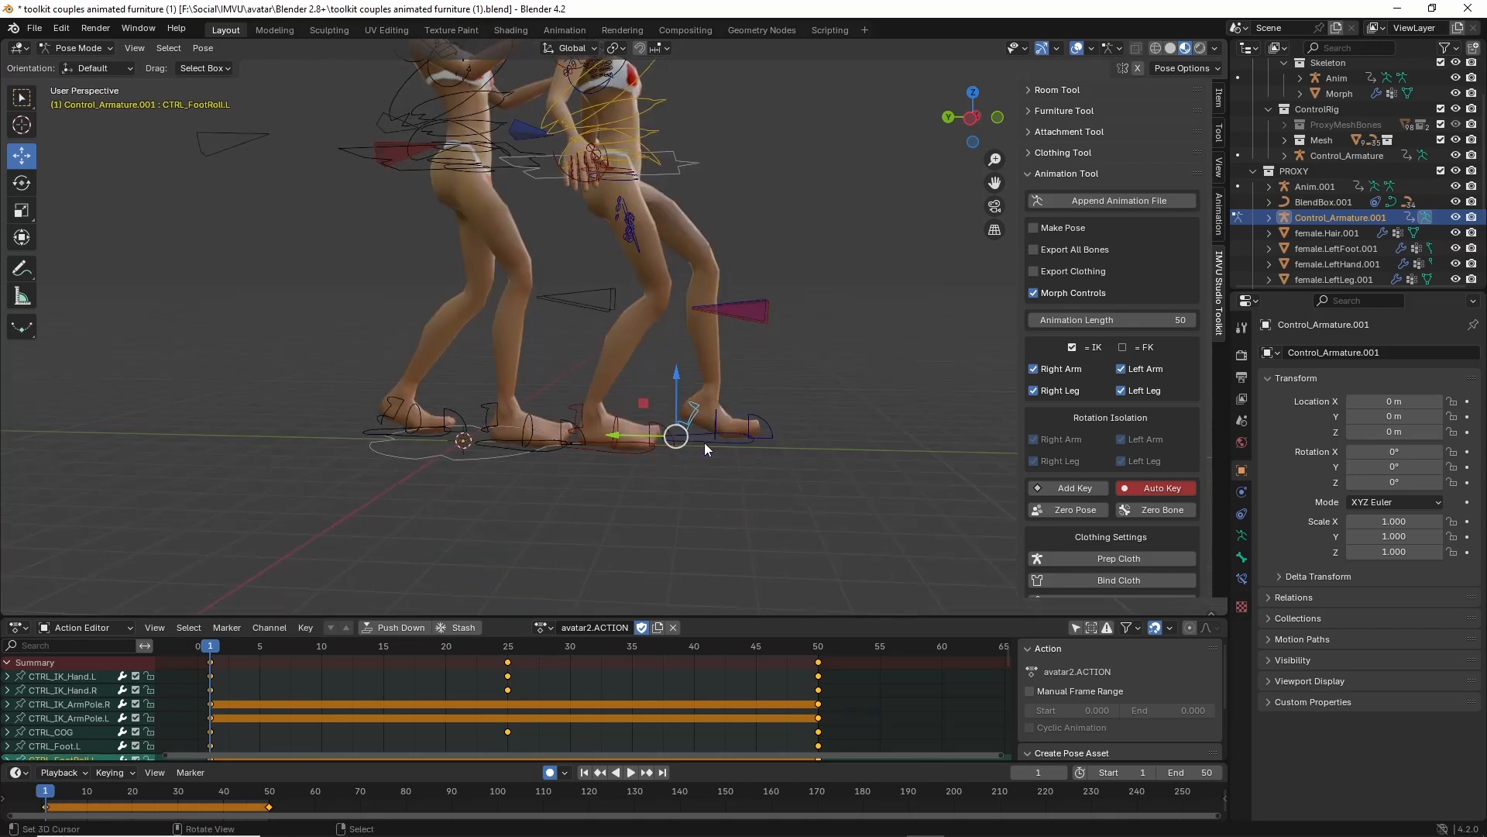
pyautogui.scroll(2, 742, 494)
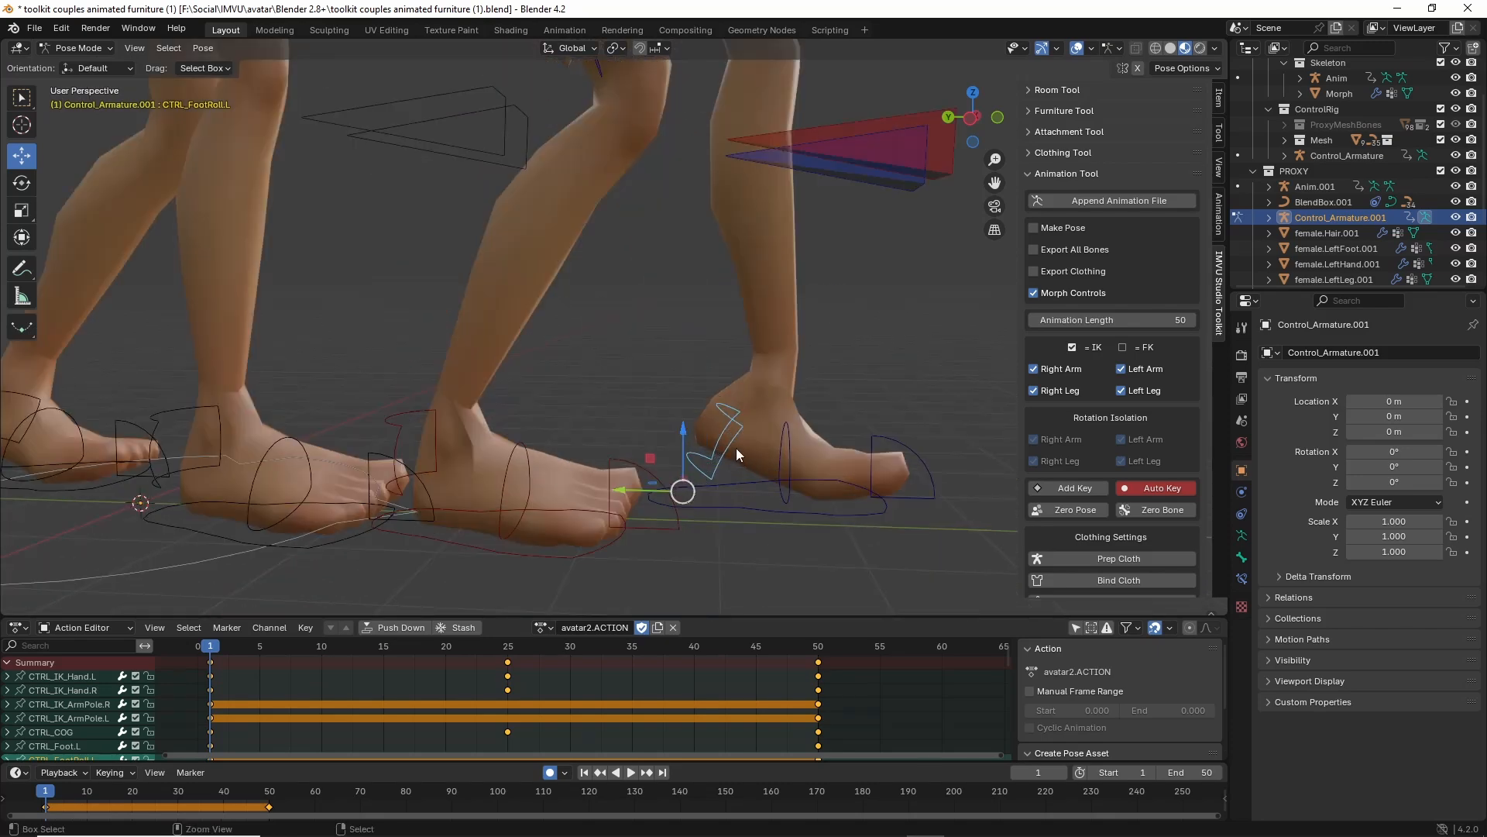
pyautogui.moveTo(694, 383)
pyautogui.mouseDown()
pyautogui.moveTo(667, 425)
pyautogui.moveTo(691, 381)
pyautogui.moveTo(926, 477)
pyautogui.mouseUp()
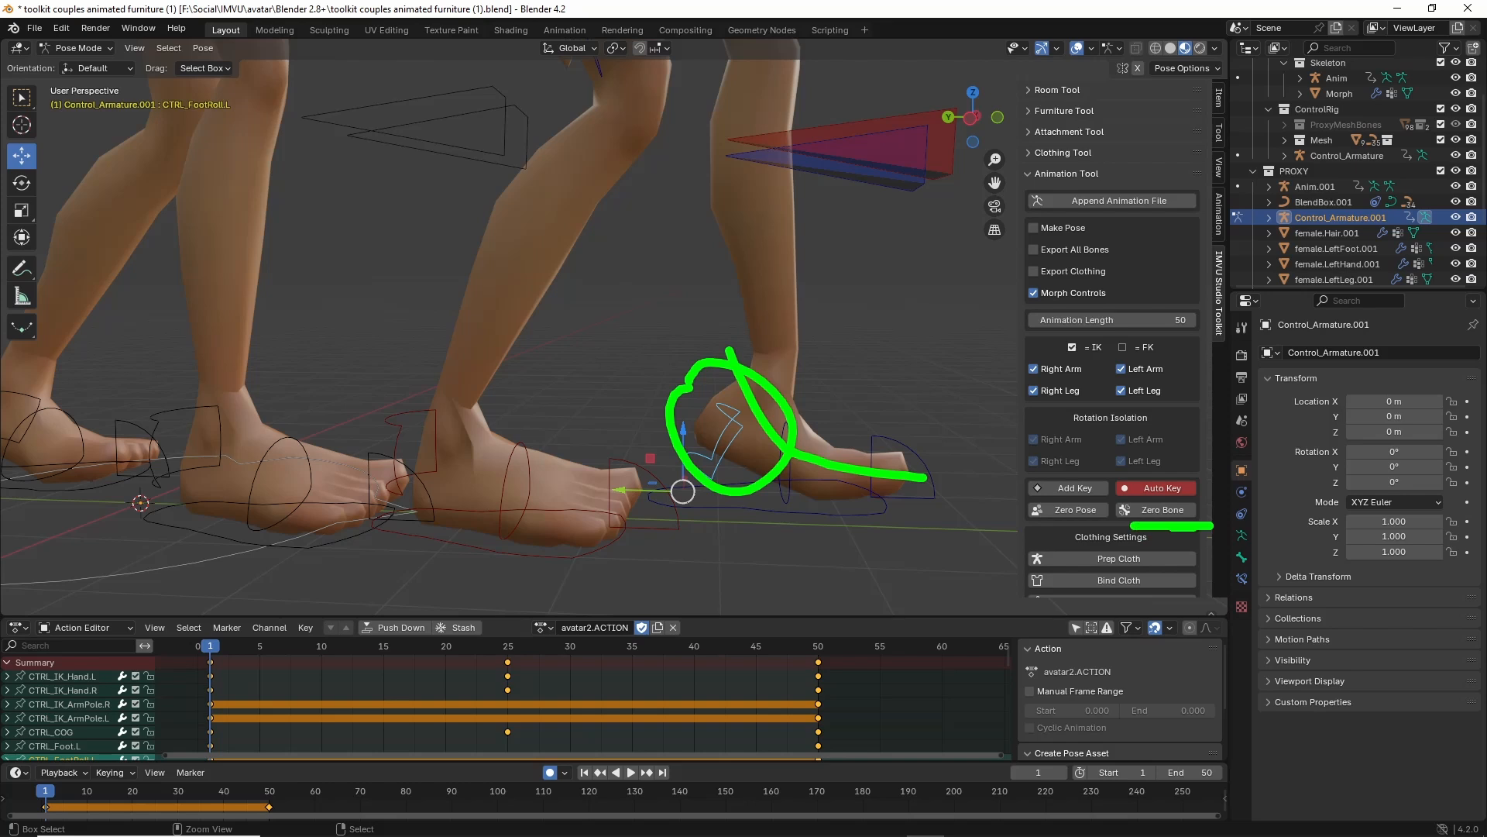
pyautogui.press('Escape')
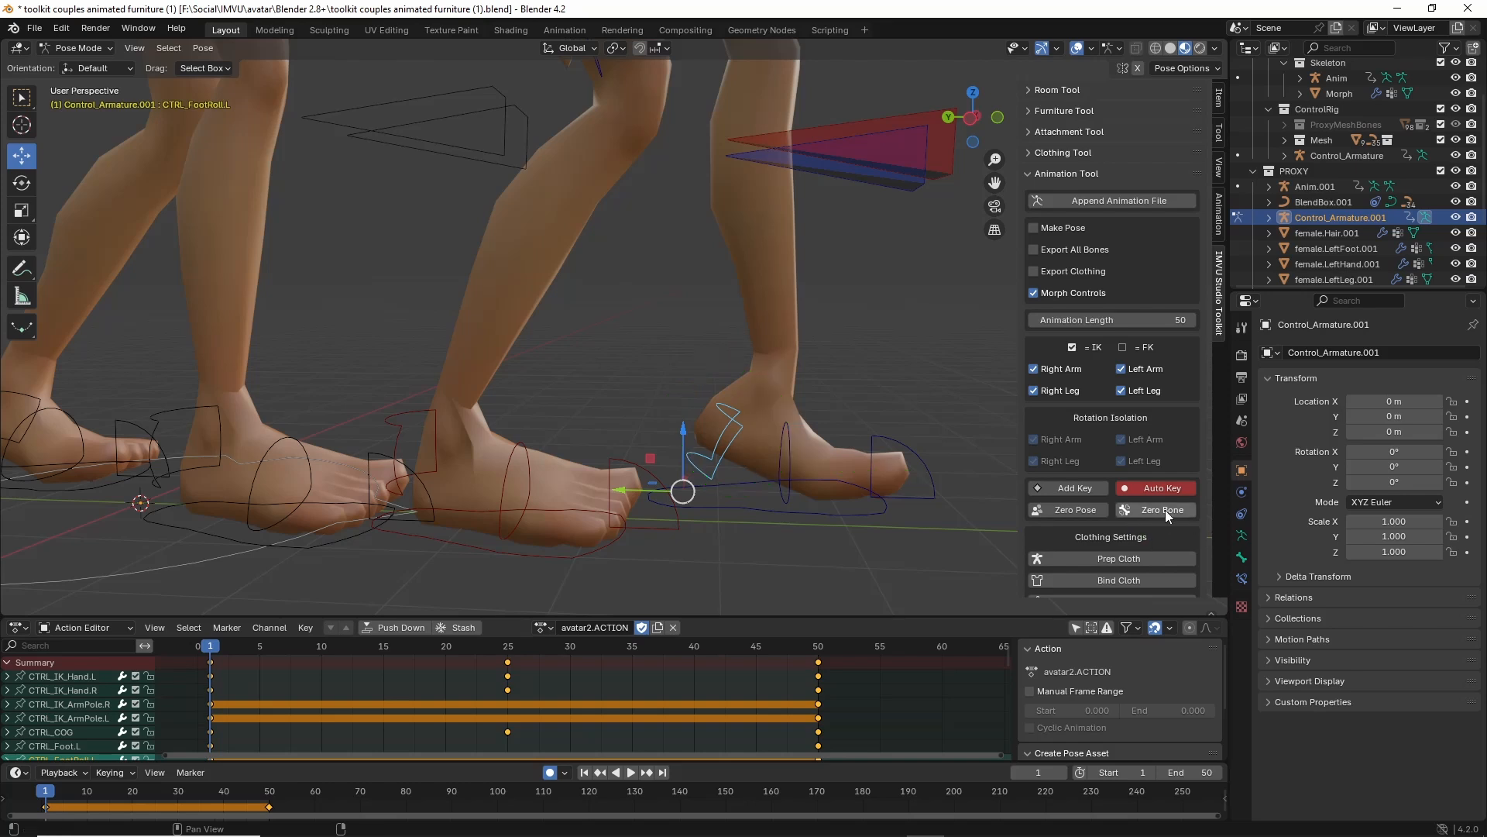
pyautogui.click(1165, 510)
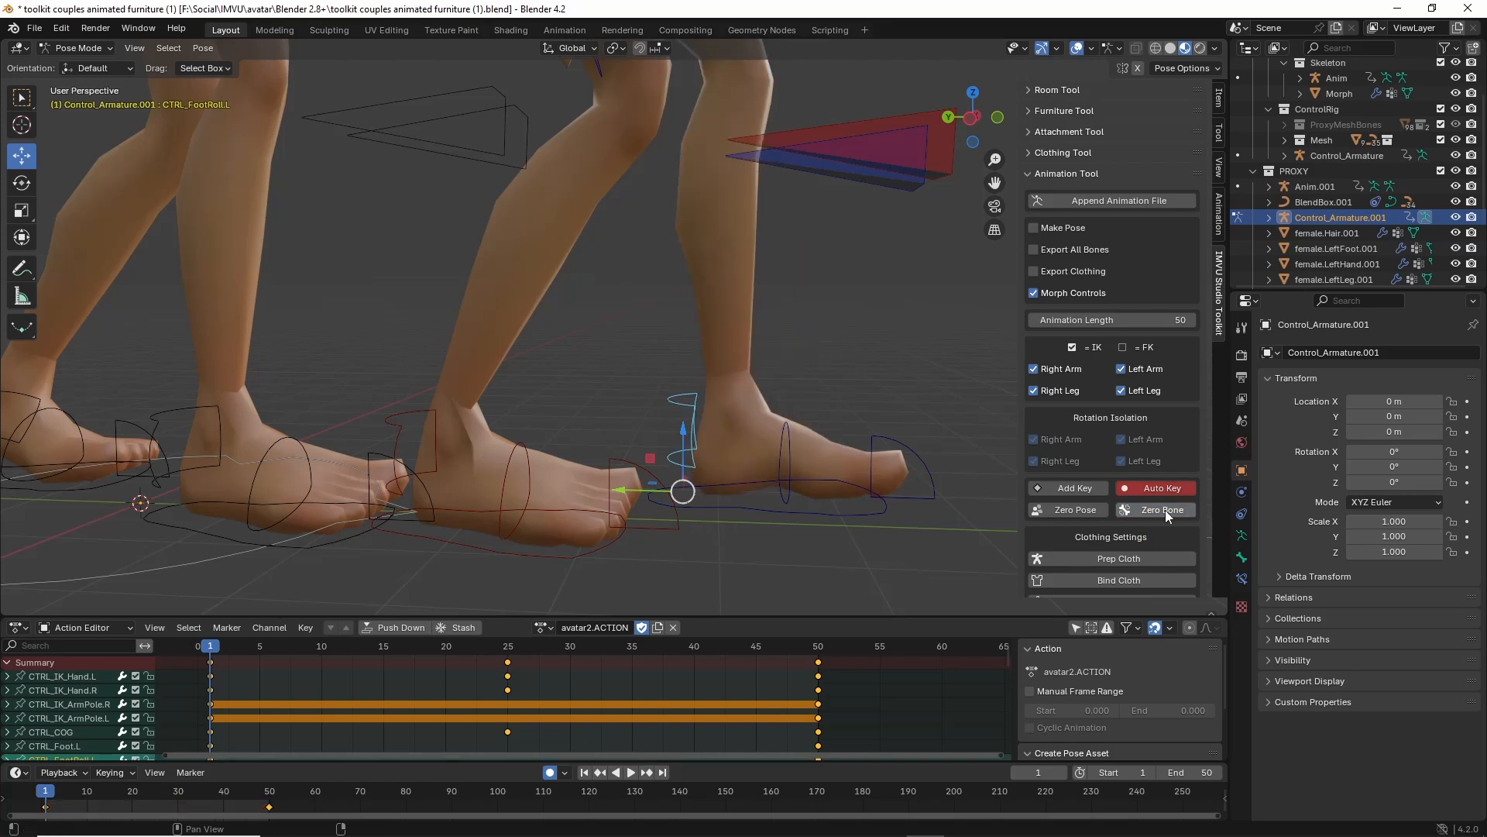
# Copy the zeroed CTRL_FootRoll.L pose from frame 1 to frames 50 and 25.
pyautogui.hotkey('ctrl', 'c')
pyautogui.click(818, 645)
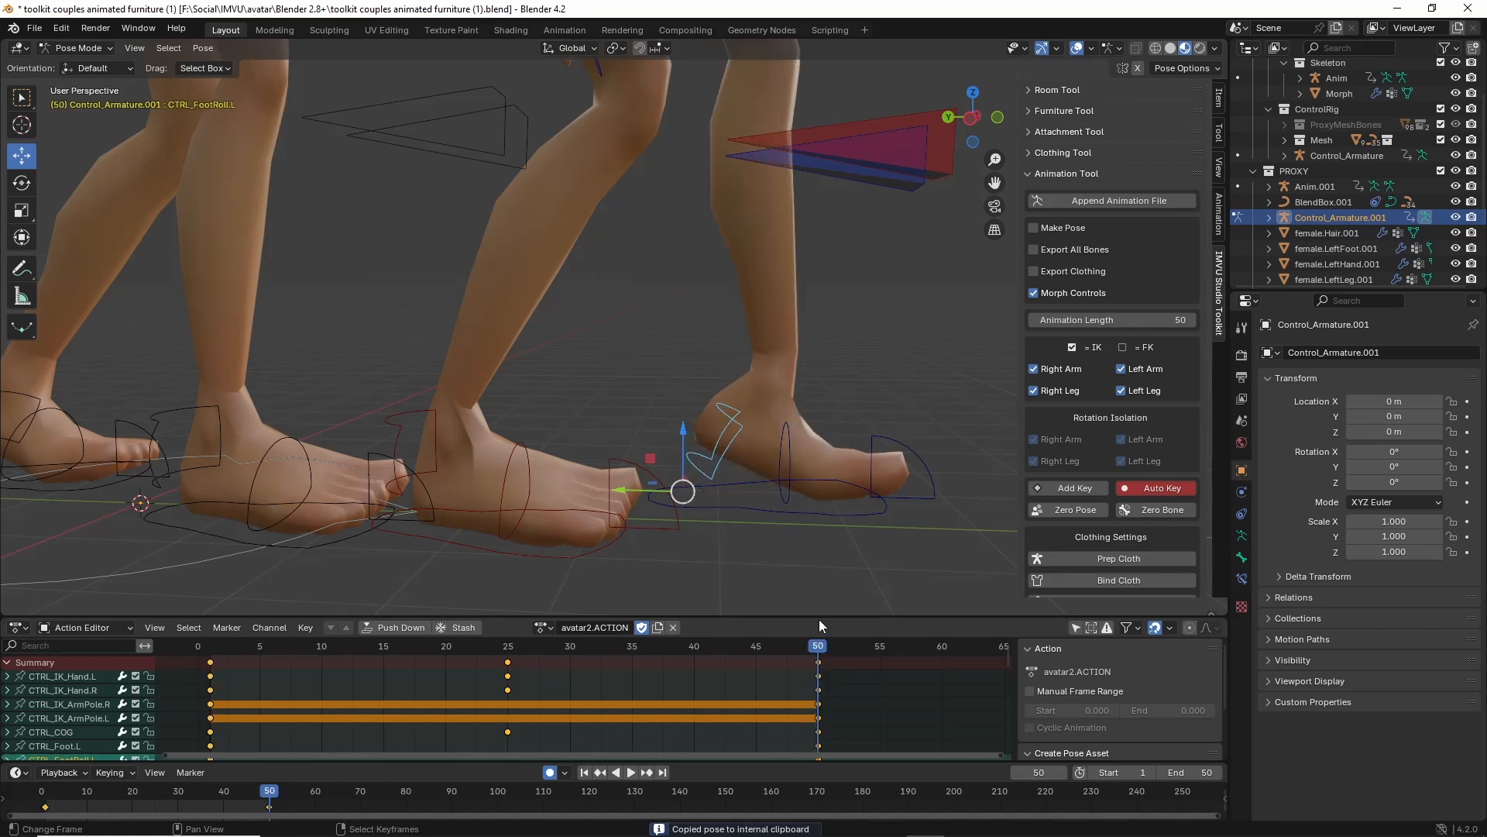
pyautogui.click(508, 645)
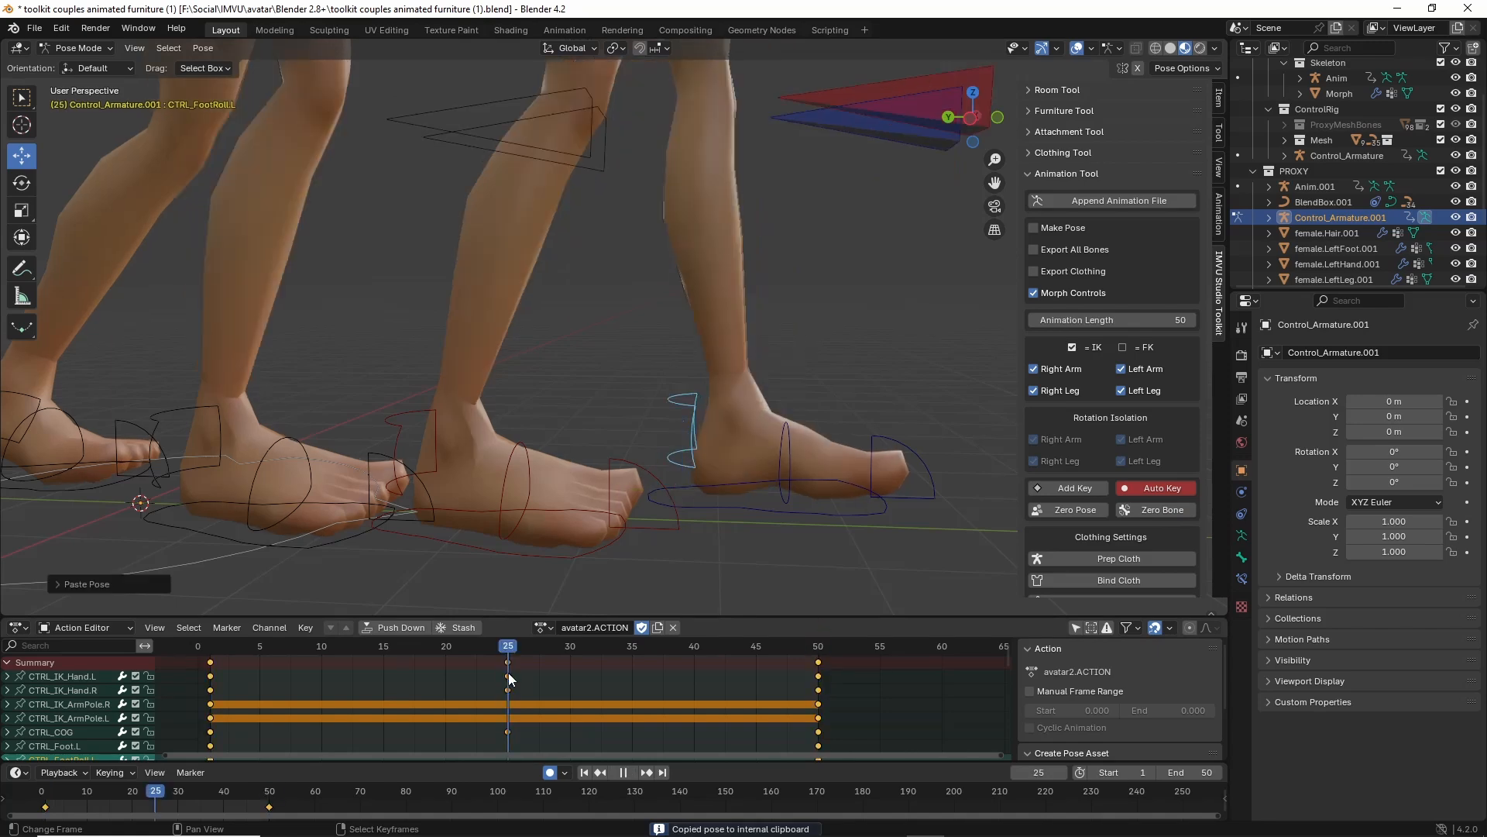
# Play and scrub the animation with both avatars in view to check the foot and body motion up to frame 50.
pyautogui.scroll(-2, 647, 389)
pyautogui.scroll(-2, 647, 372)
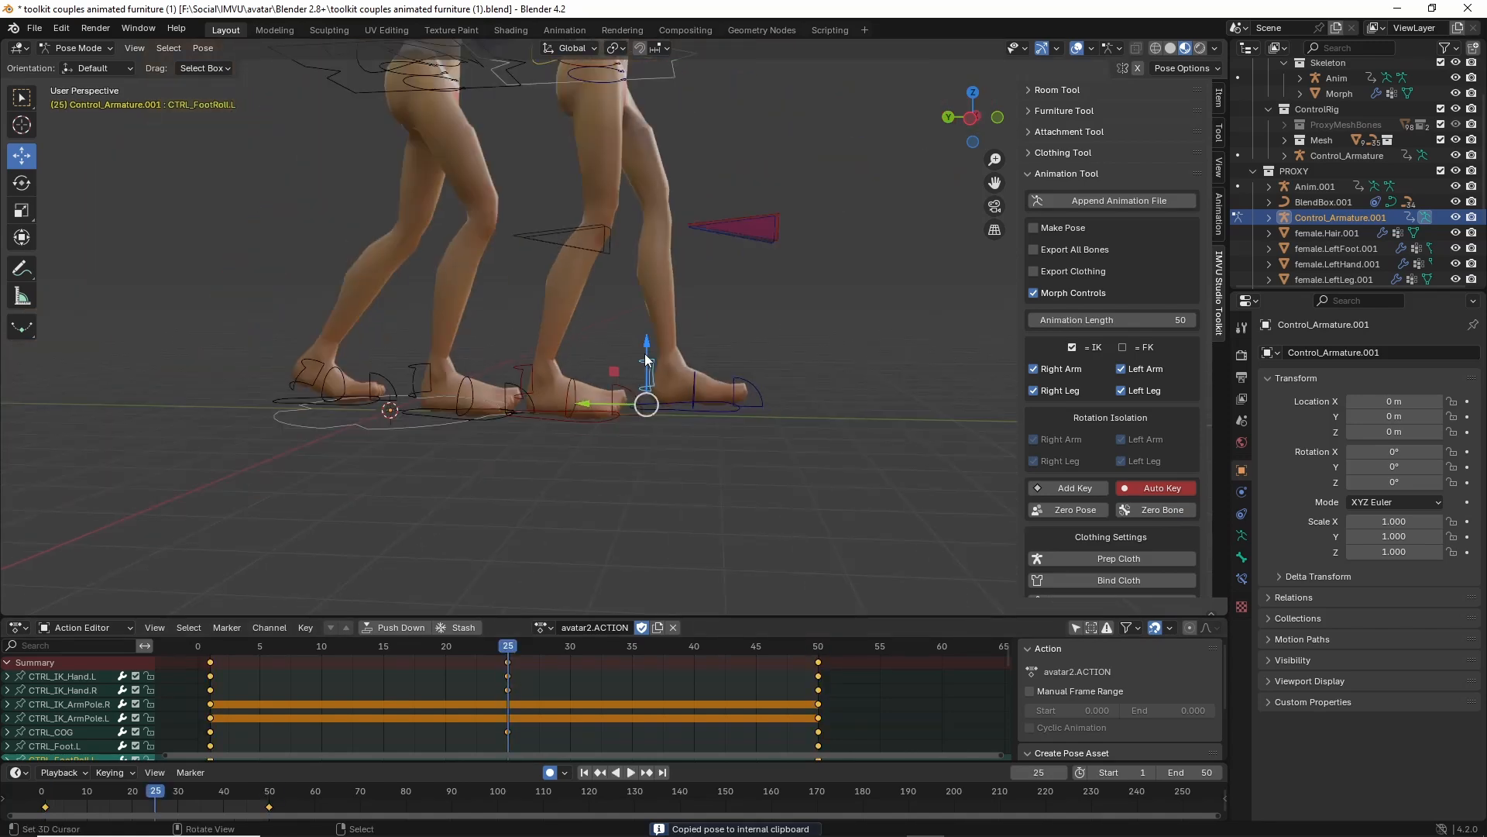
pyautogui.scroll(-5, 645, 353)
pyautogui.press('space')
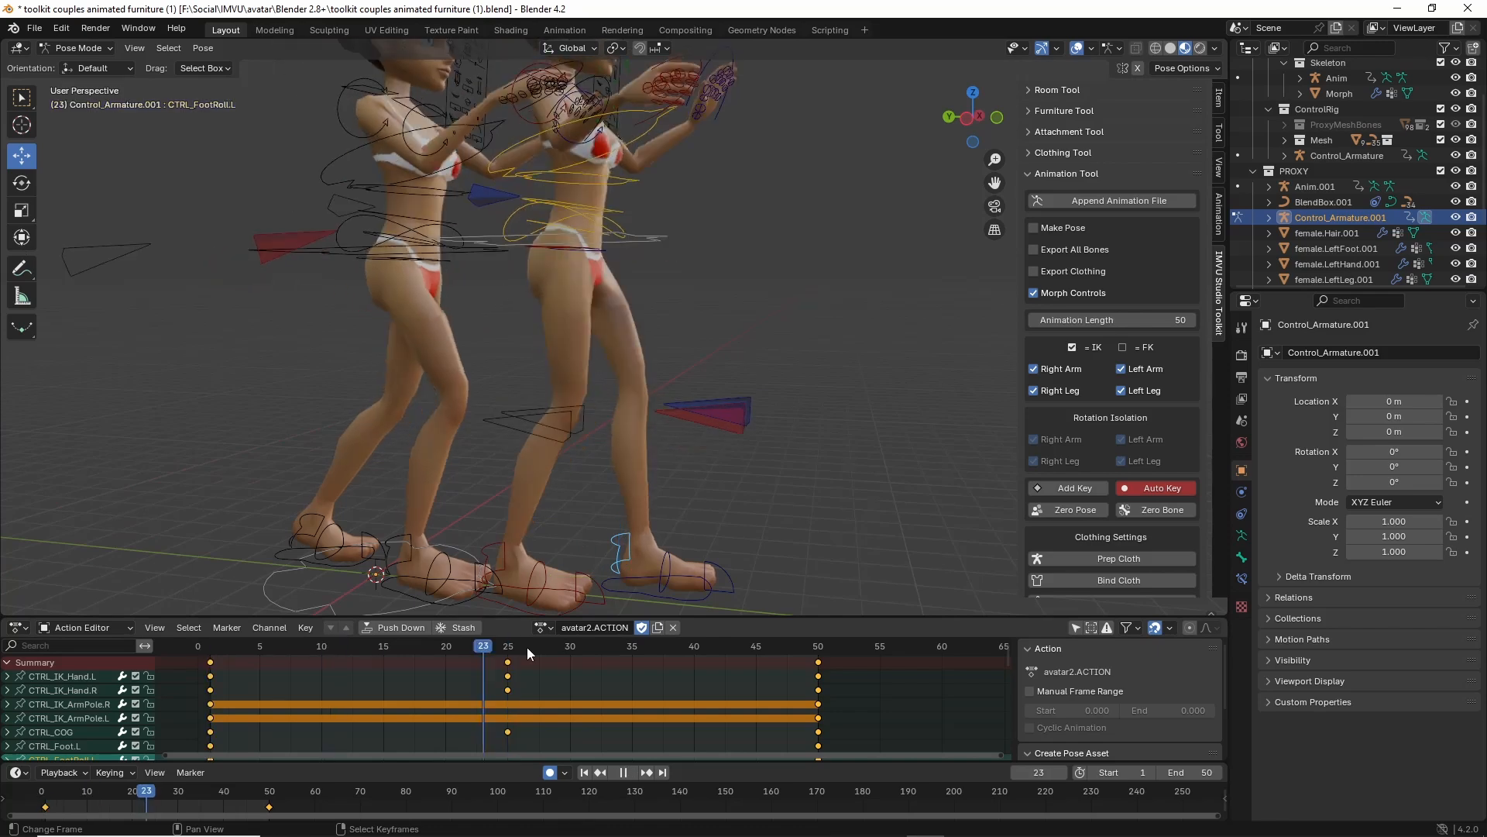
pyautogui.moveTo(527, 648); pyautogui.dragTo(458, 655)
pyautogui.click(821, 663)
pyautogui.moveTo(743, 496); pyautogui.dragTo(583, 420, button='middle')
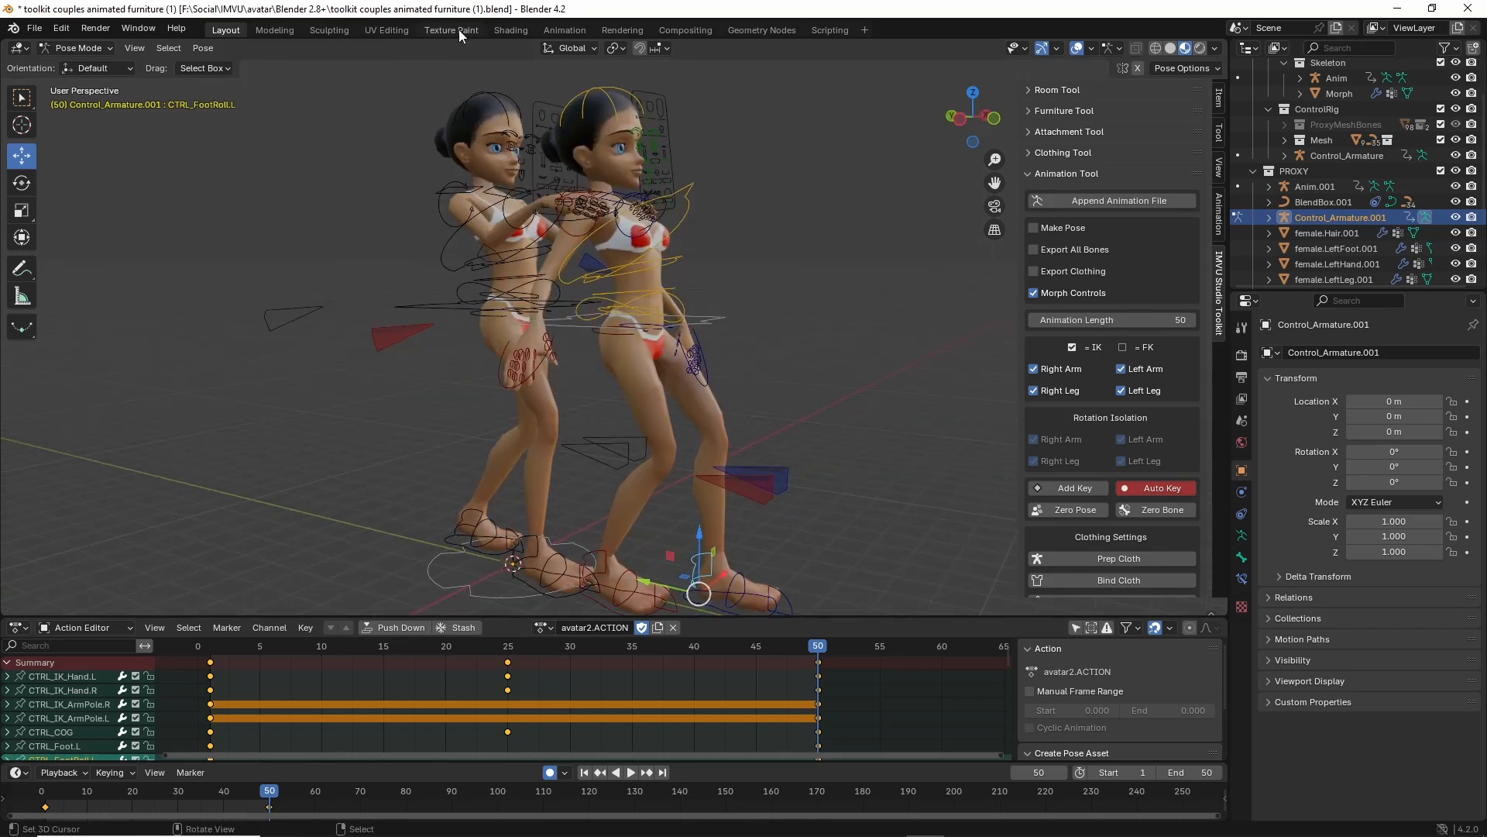
# Save the scene as a new incremental version.
pyautogui.click(34, 28)
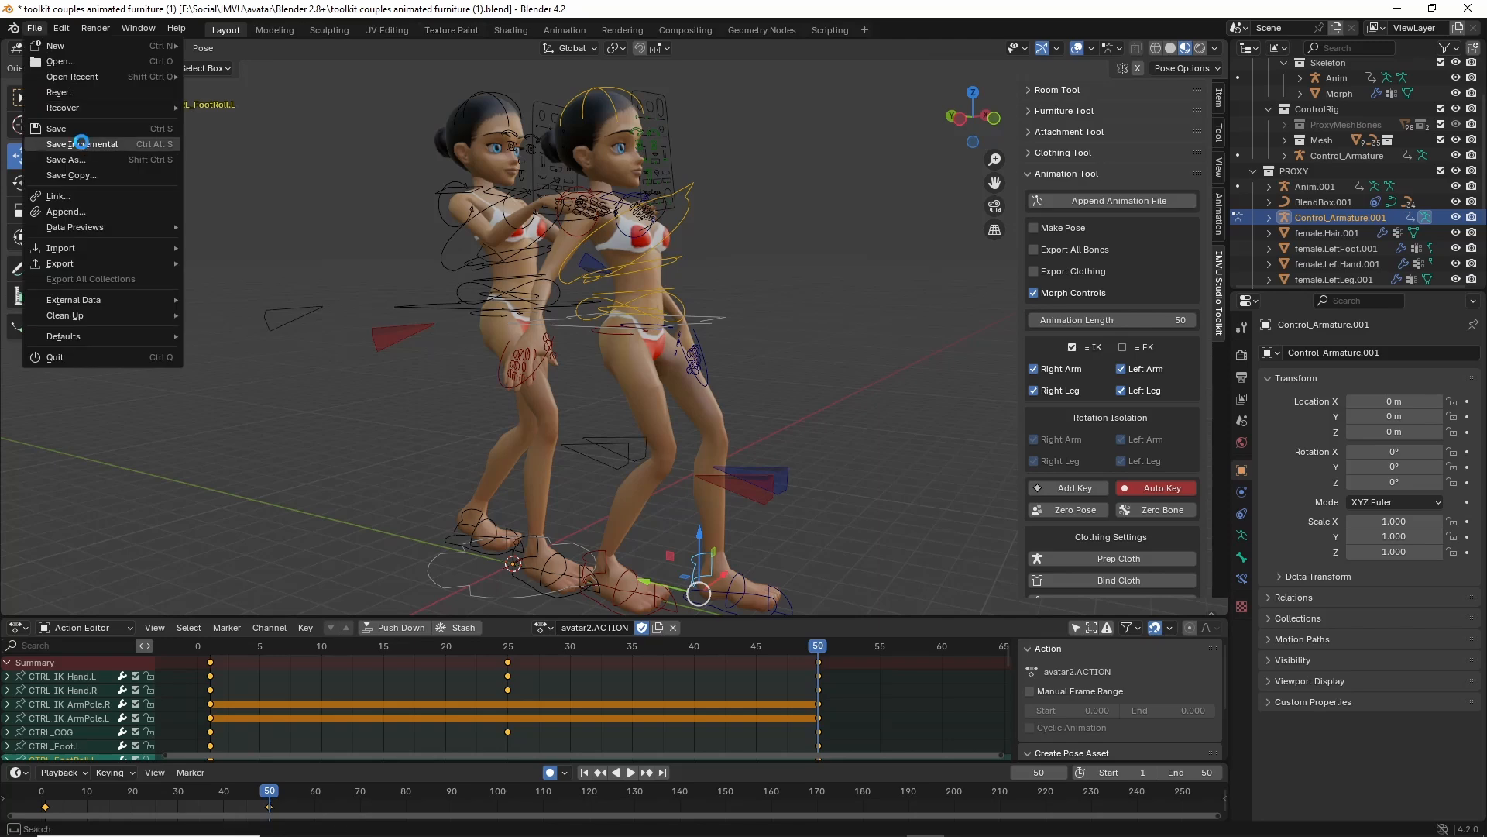
pyautogui.click(81, 144)
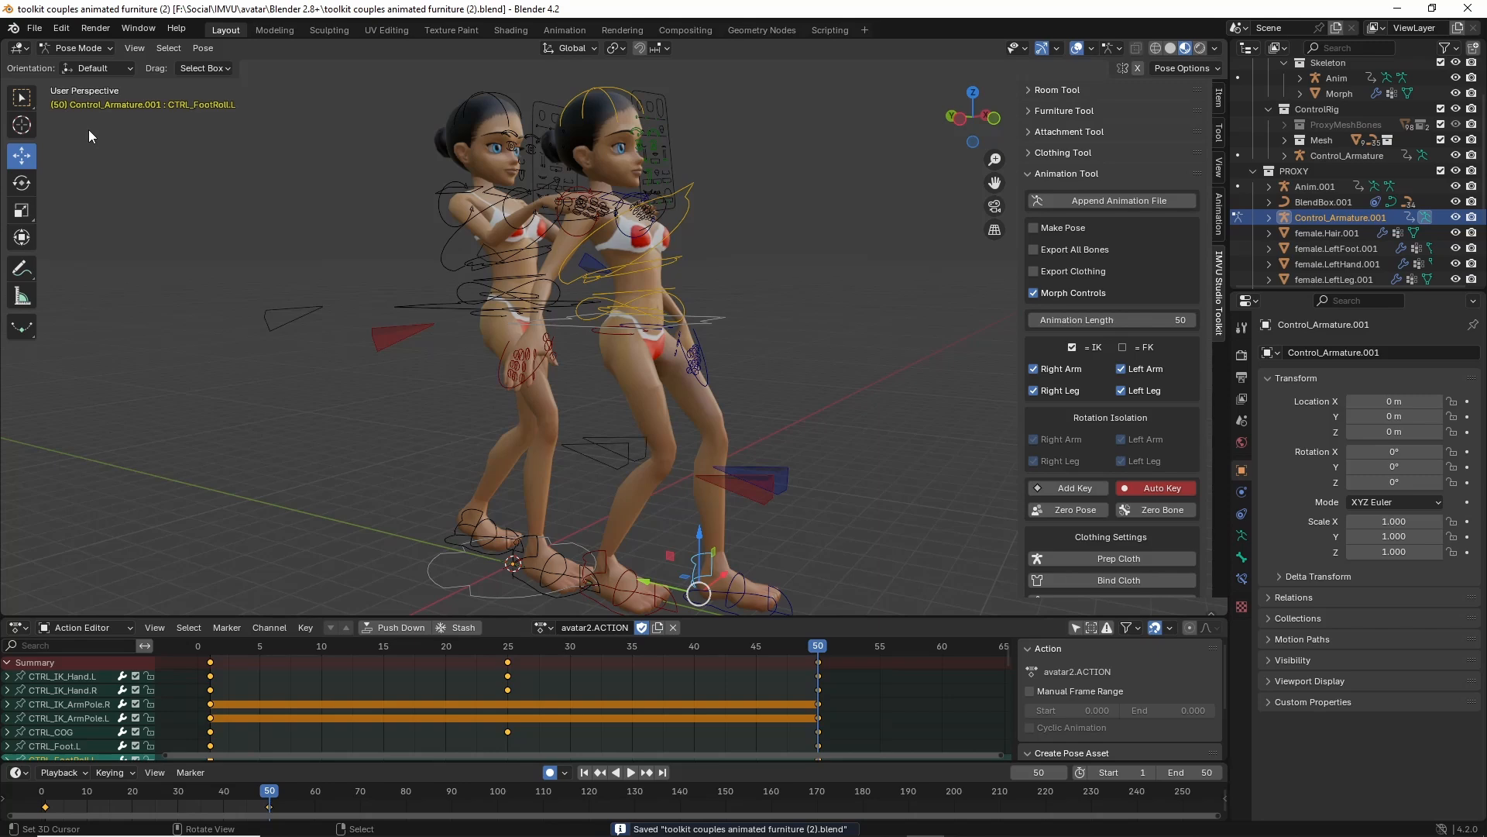
# Switch the second avatar's rig from Pose Mode to Object Mode.
pyautogui.click(89, 48)
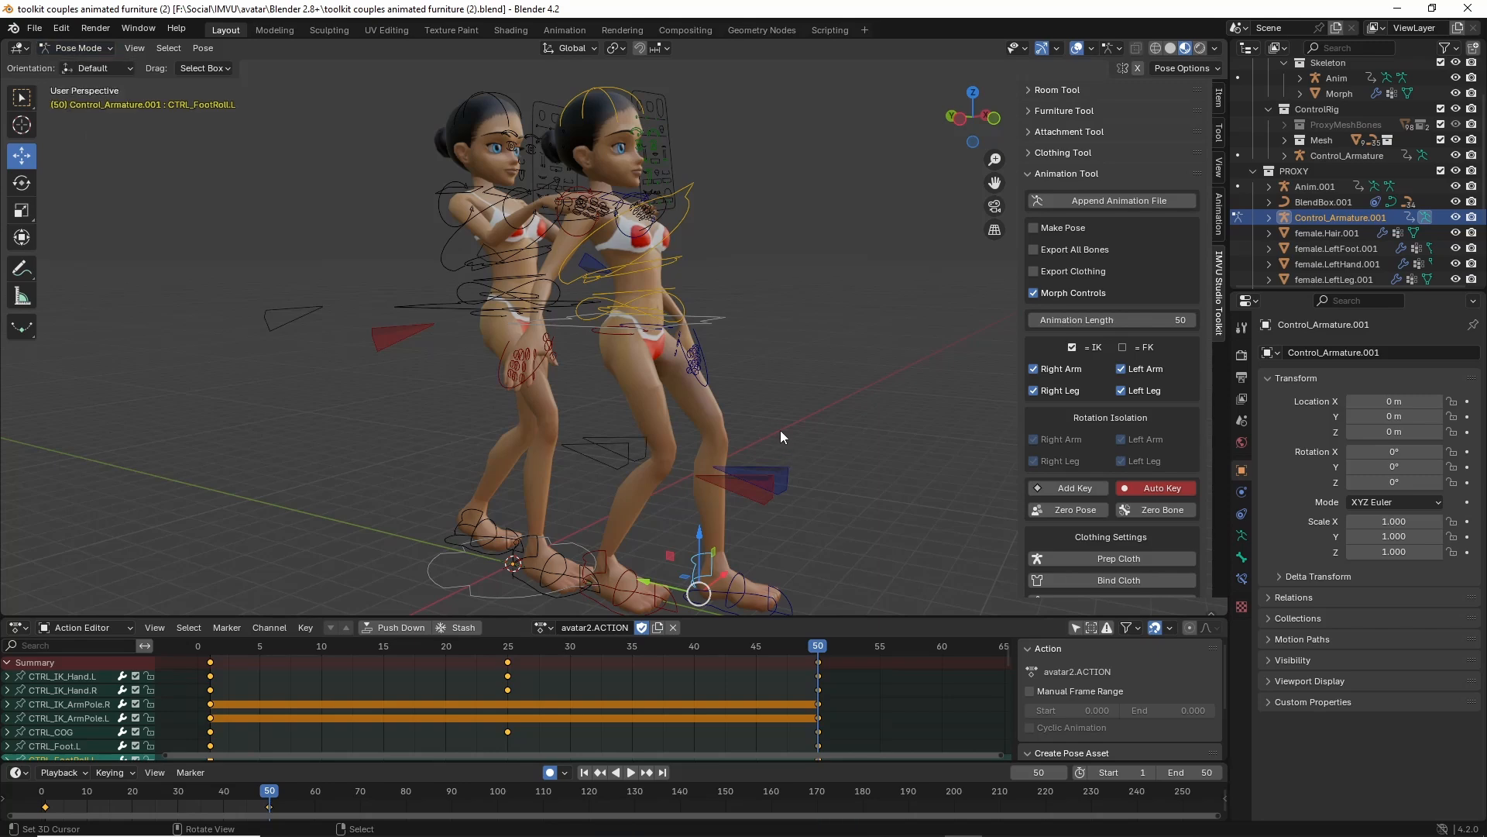
pyautogui.scroll(-2, 634, 443)
pyautogui.moveTo(550, 425); pyautogui.dragTo(562, 424, button='middle')
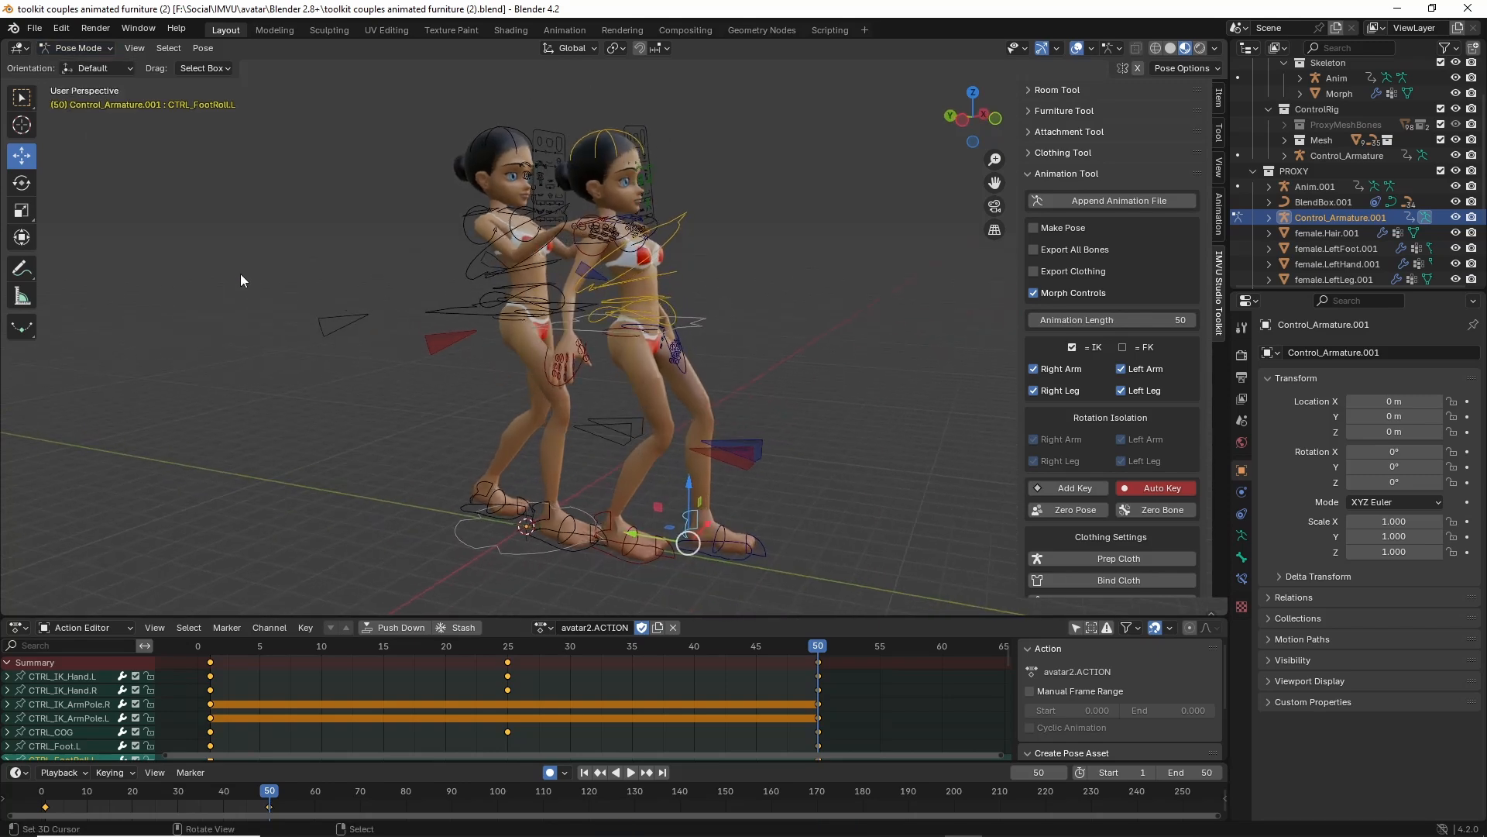
pyautogui.click(62, 48)
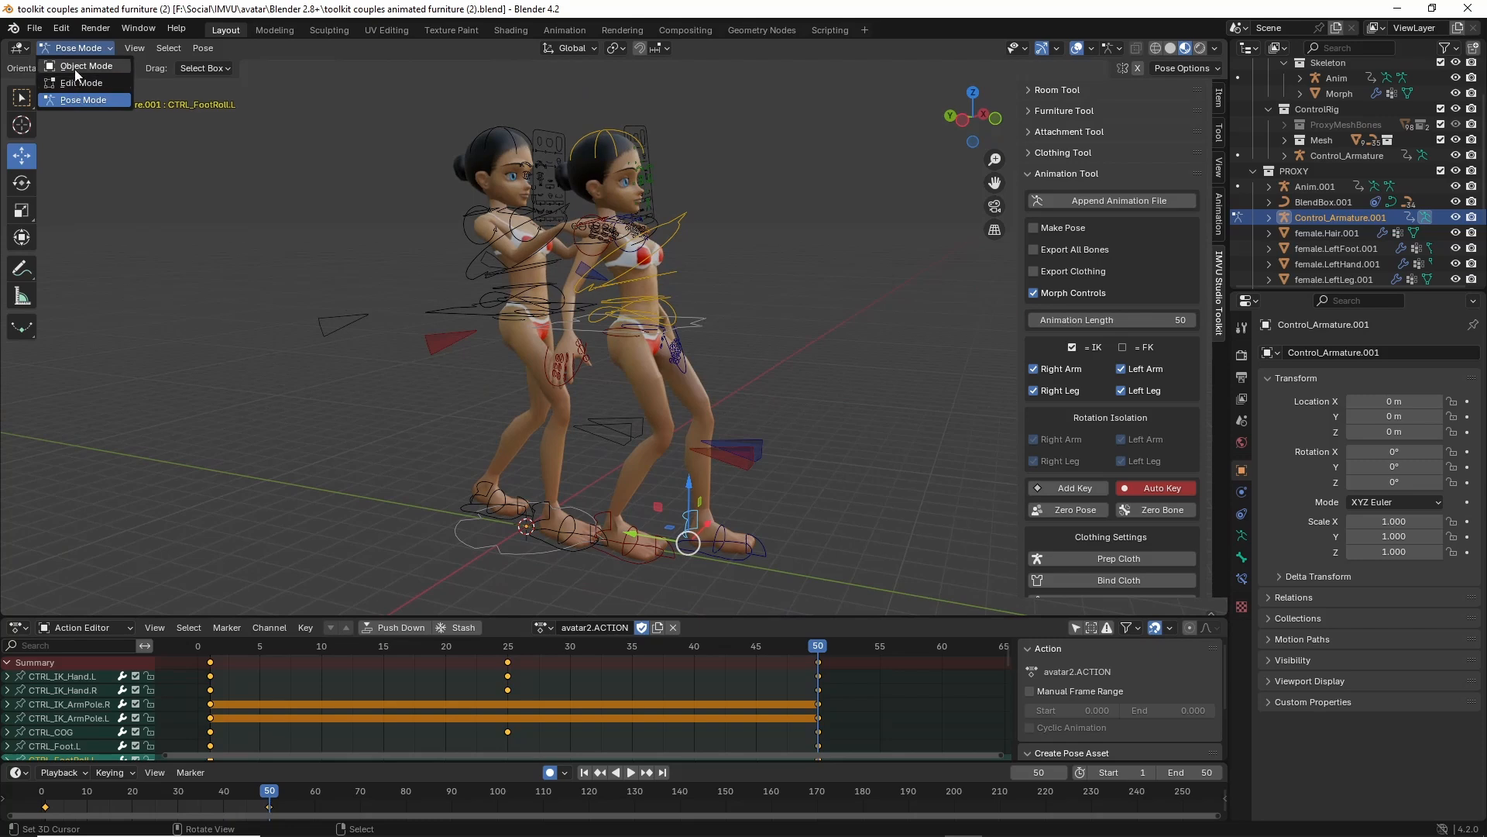
pyautogui.click(76, 66)
# Select each avatar's control armature in turn and check which action is assigned to it, ending on the first avatar's.
pyautogui.moveTo(522, 412); pyautogui.dragTo(550, 426, button='middle')
pyautogui.click(436, 312)
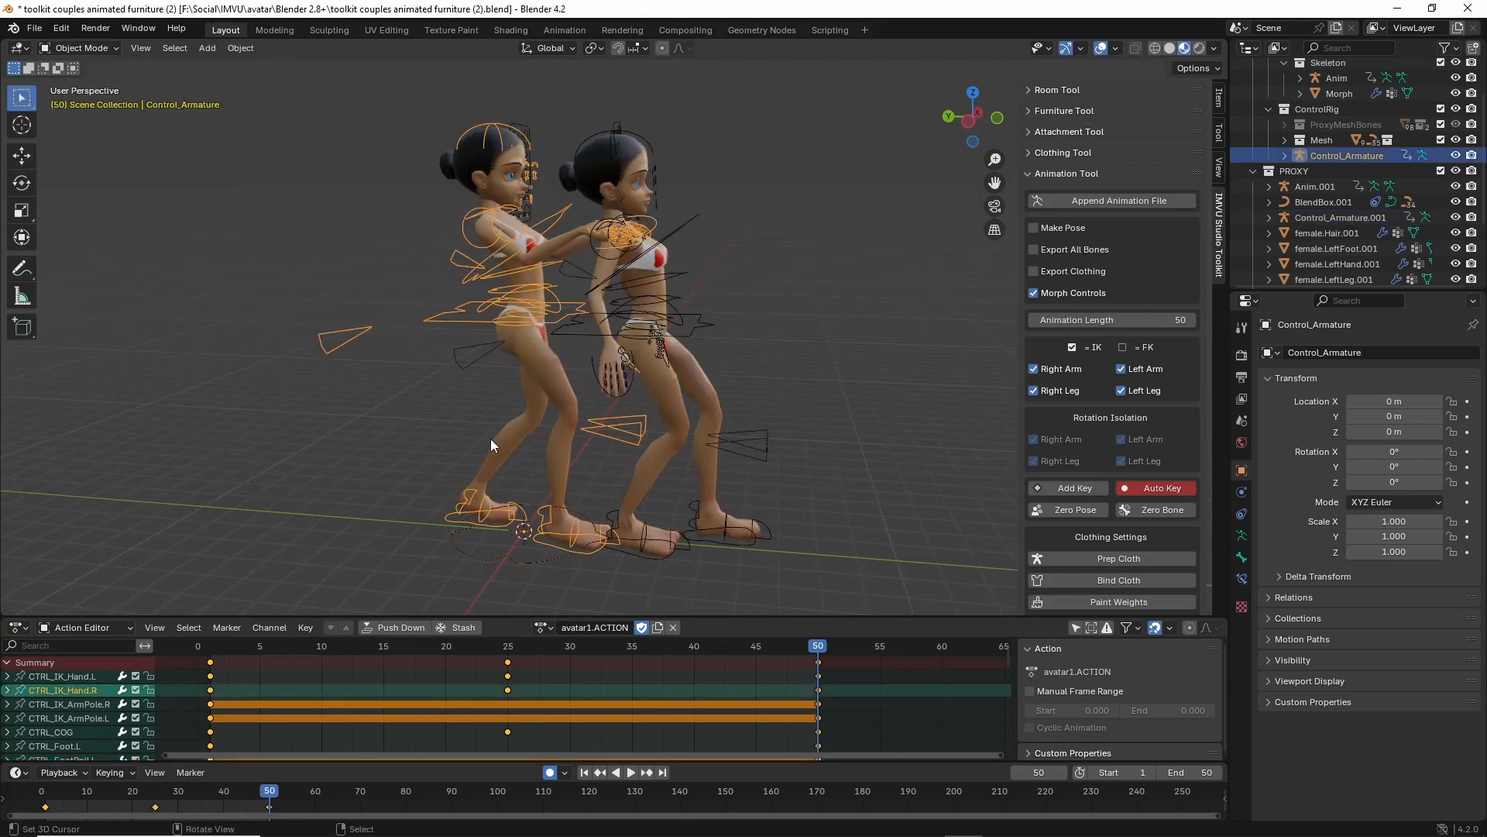
pyautogui.click(697, 334)
pyautogui.click(471, 330)
pyautogui.moveTo(555, 601)
pyautogui.mouseDown()
pyautogui.moveTo(616, 659)
pyautogui.moveTo(546, 595)
pyautogui.mouseUp()
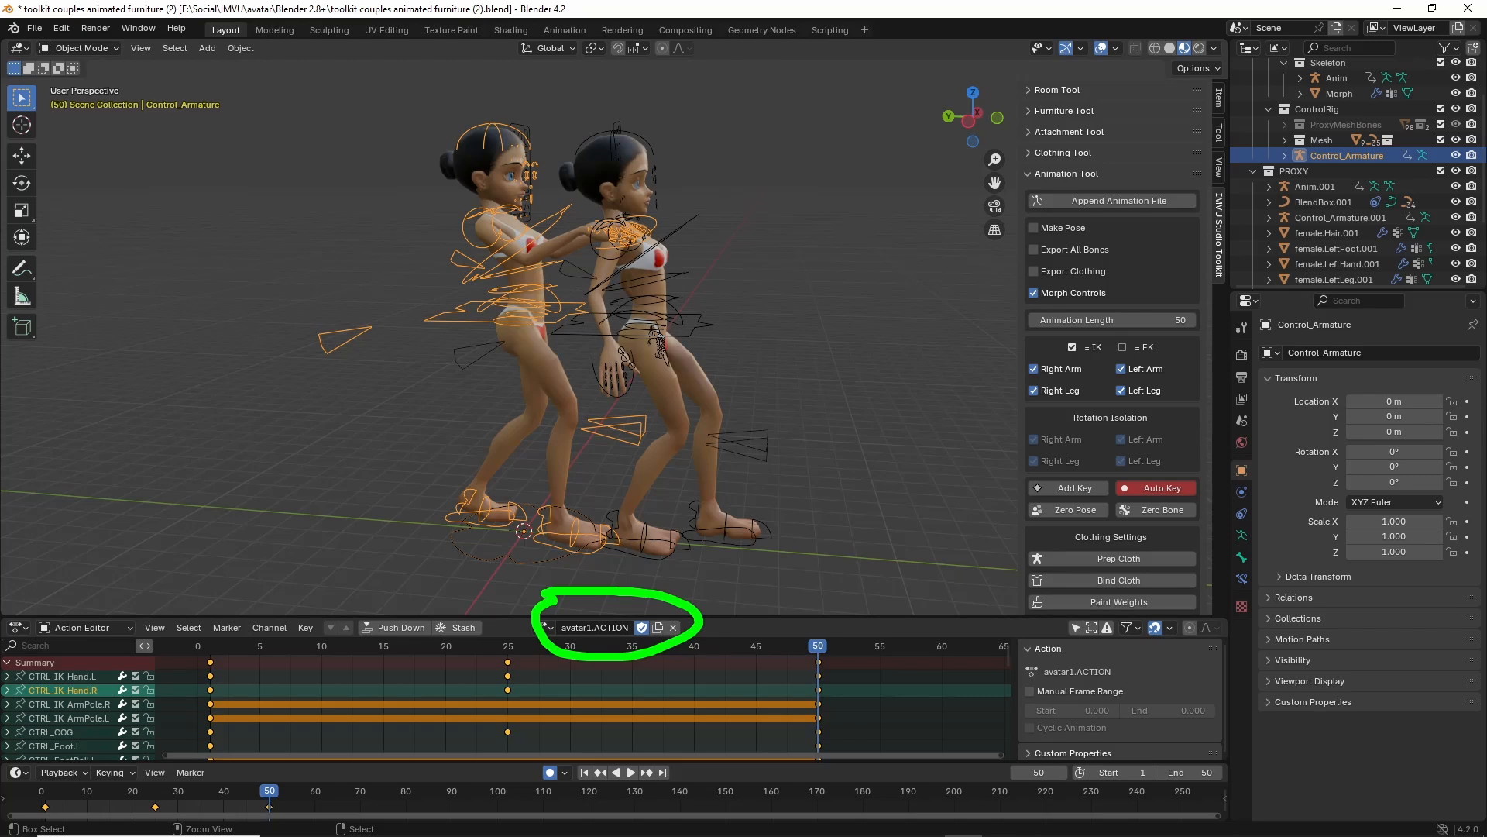
# Select the second avatar's control armature and examine both avatars' stance and root controls relative to the world origin.
pyautogui.moveTo(505, 566)
pyautogui.mouseDown(button='middle')
pyautogui.moveTo(542, 542)
pyautogui.moveTo(546, 562)
pyautogui.mouseUp(button='middle')
pyautogui.click(546, 562)
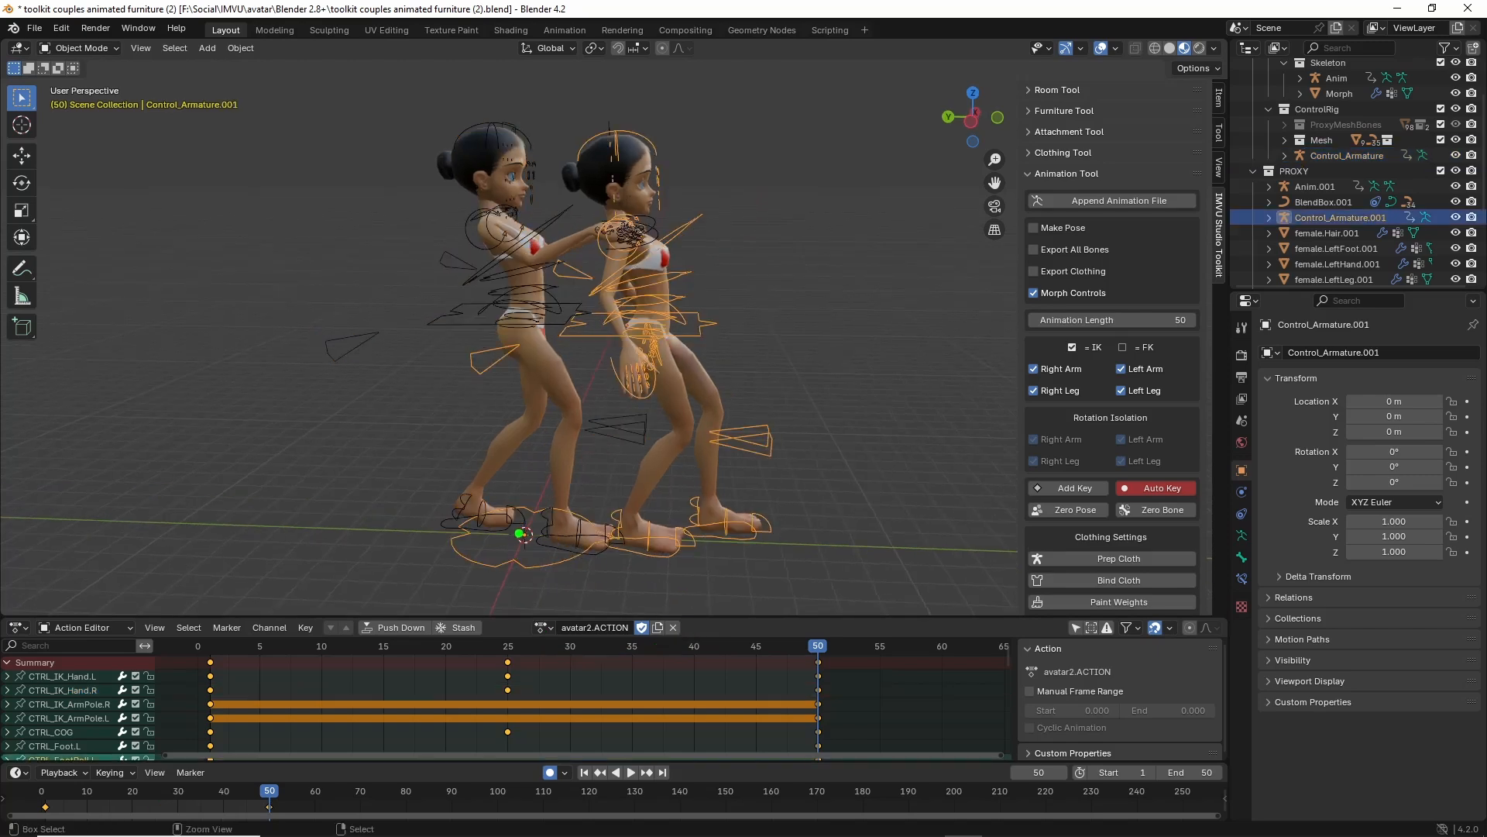
pyautogui.moveTo(542, 483); pyautogui.dragTo(513, 589)
pyautogui.moveTo(425, 536); pyautogui.dragTo(621, 536)
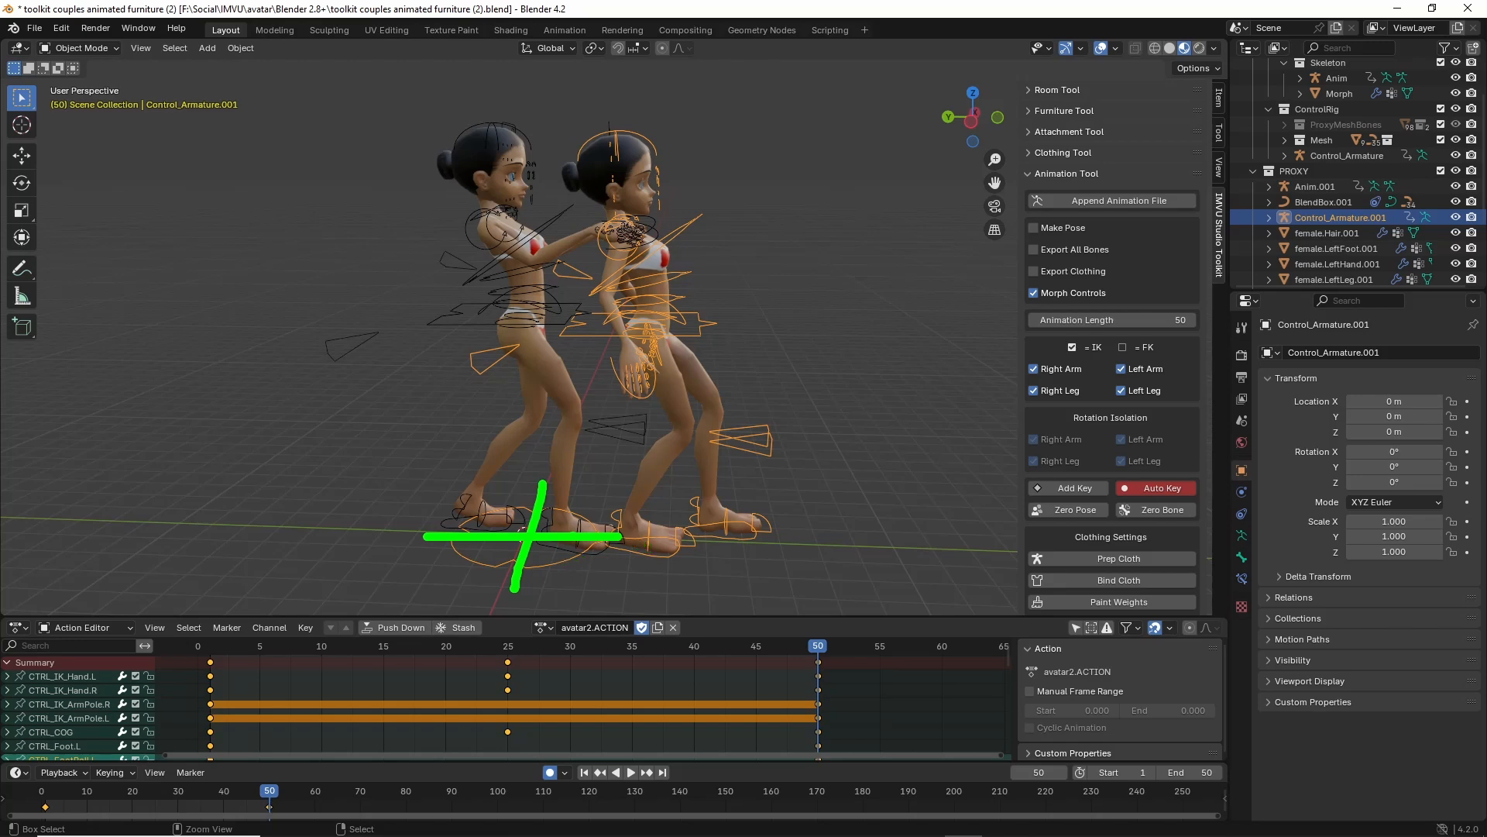
pyautogui.moveTo(548, 471); pyautogui.dragTo(497, 595)
pyautogui.moveTo(456, 526); pyautogui.dragTo(633, 535)
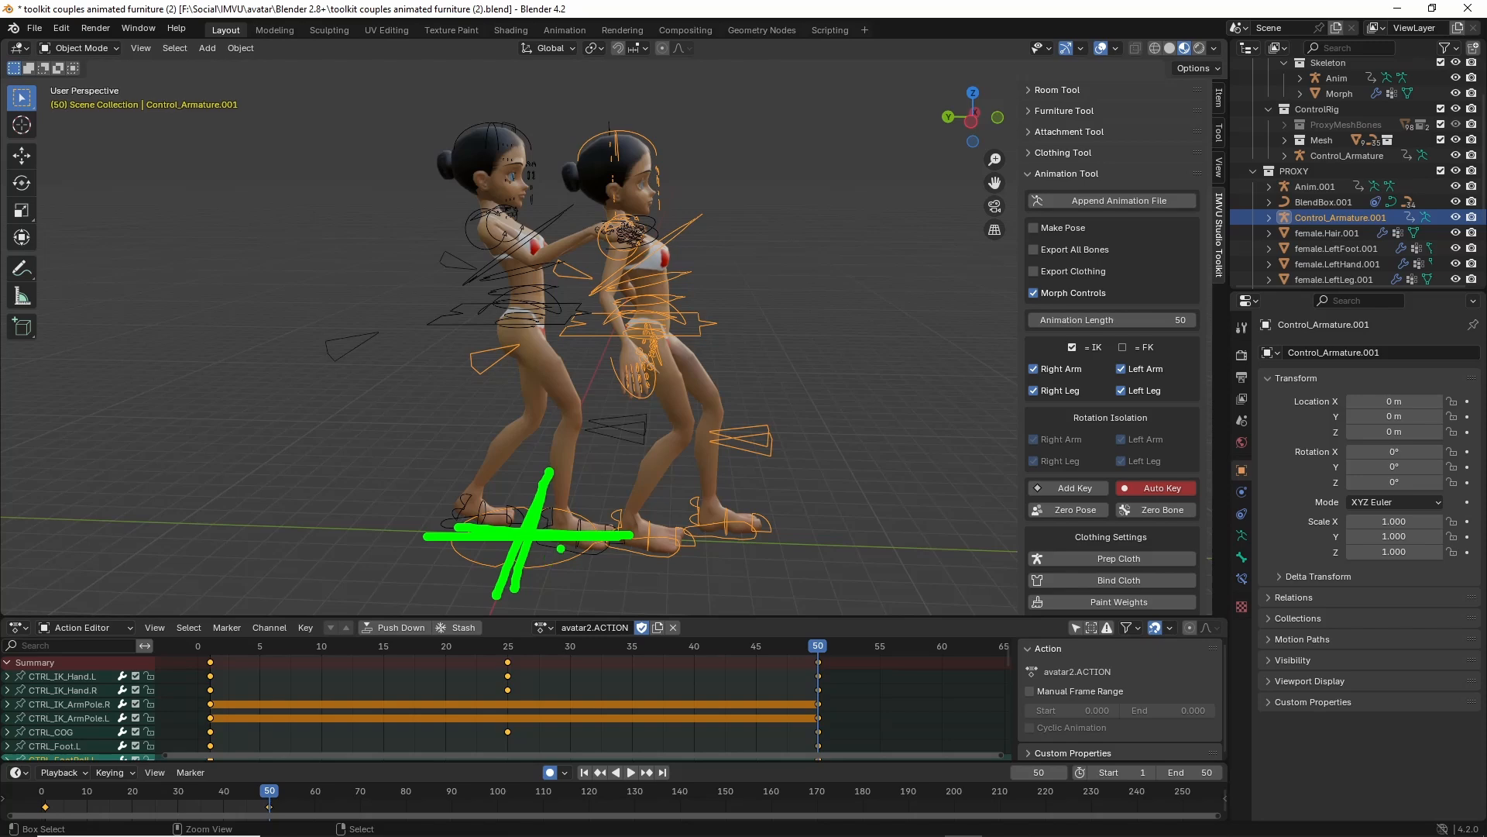
pyautogui.press('Escape')
pyautogui.moveTo(573, 542); pyautogui.dragTo(531, 534, button='middle')
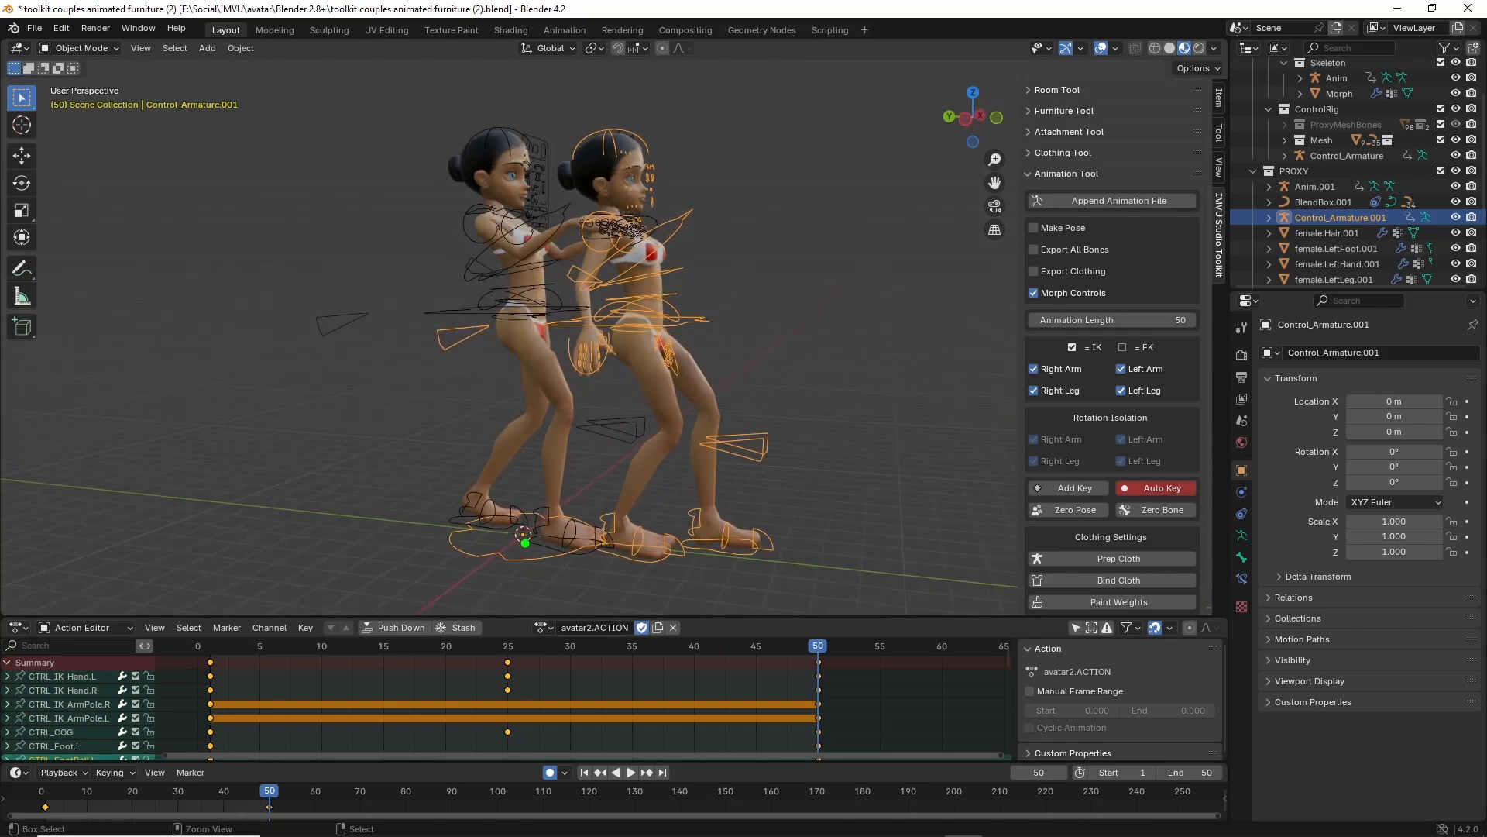
pyautogui.moveTo(512, 516)
pyautogui.mouseDown()
pyautogui.moveTo(515, 568)
pyautogui.moveTo(534, 482)
pyautogui.mouseUp()
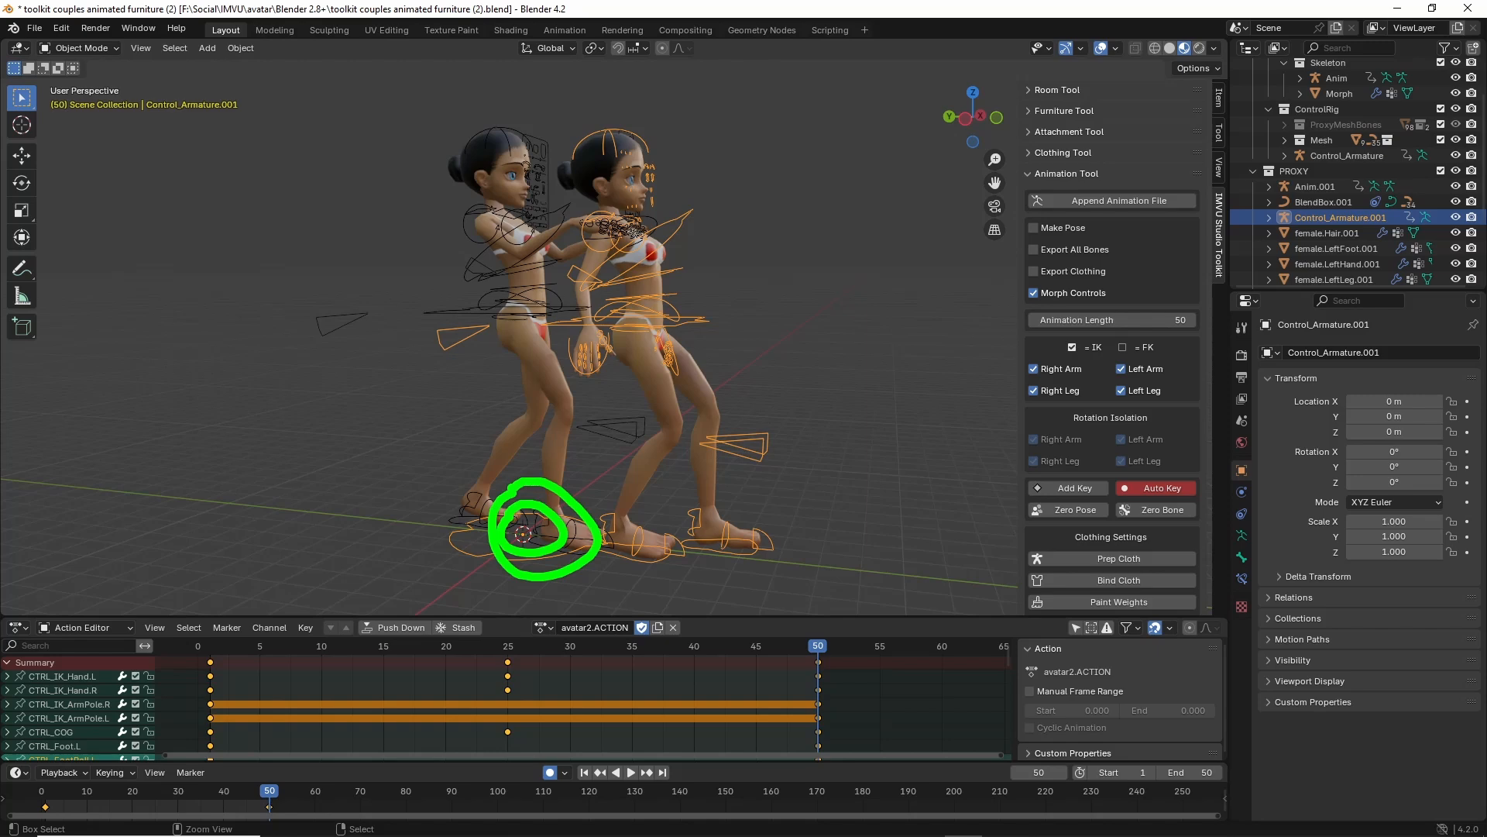
pyautogui.press('Escape')
pyautogui.moveTo(509, 490); pyautogui.dragTo(542, 502, button='middle')
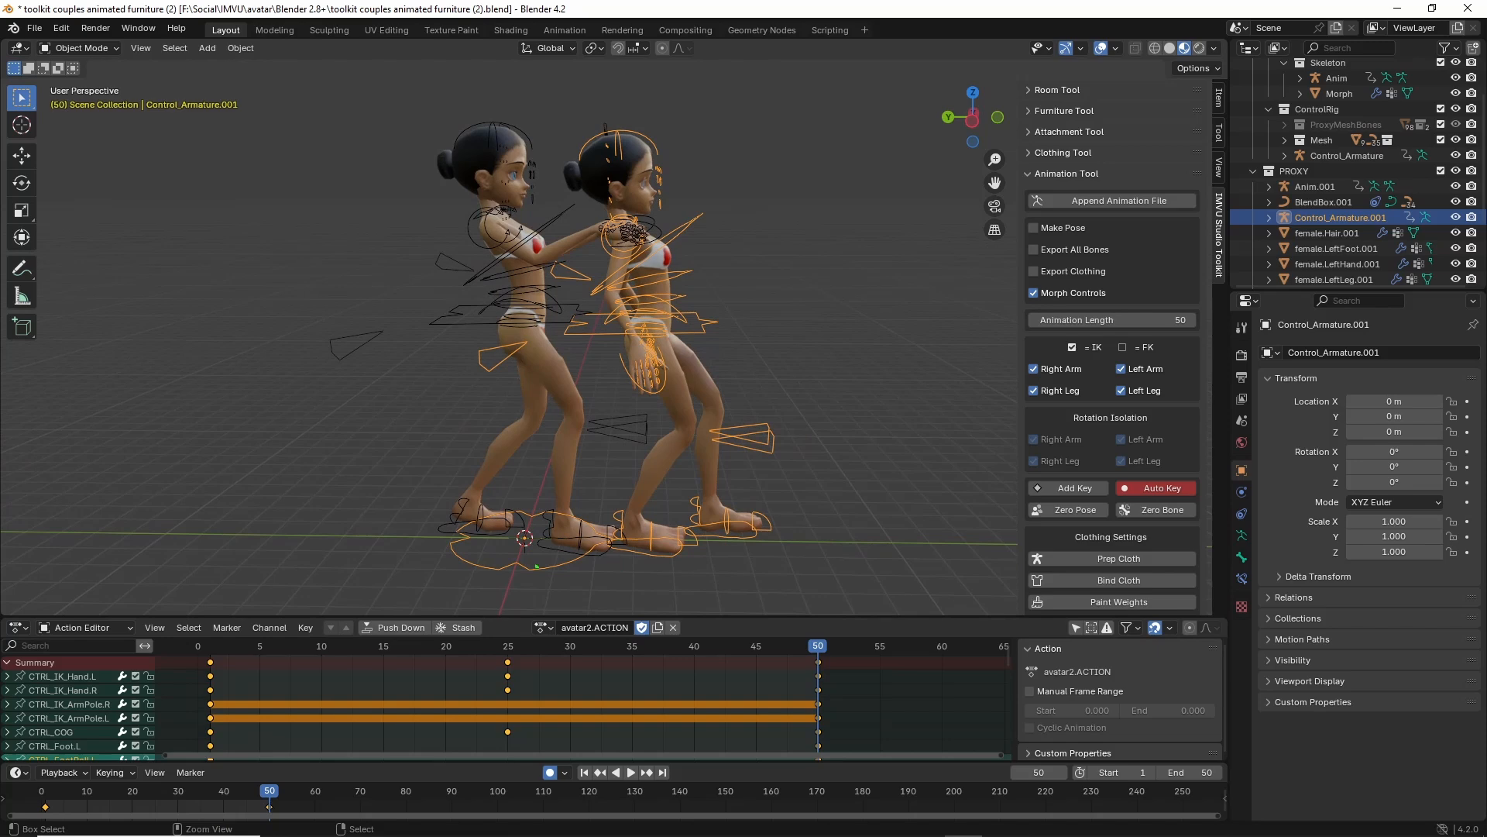
pyautogui.moveTo(635, 150); pyautogui.dragTo(727, 540)
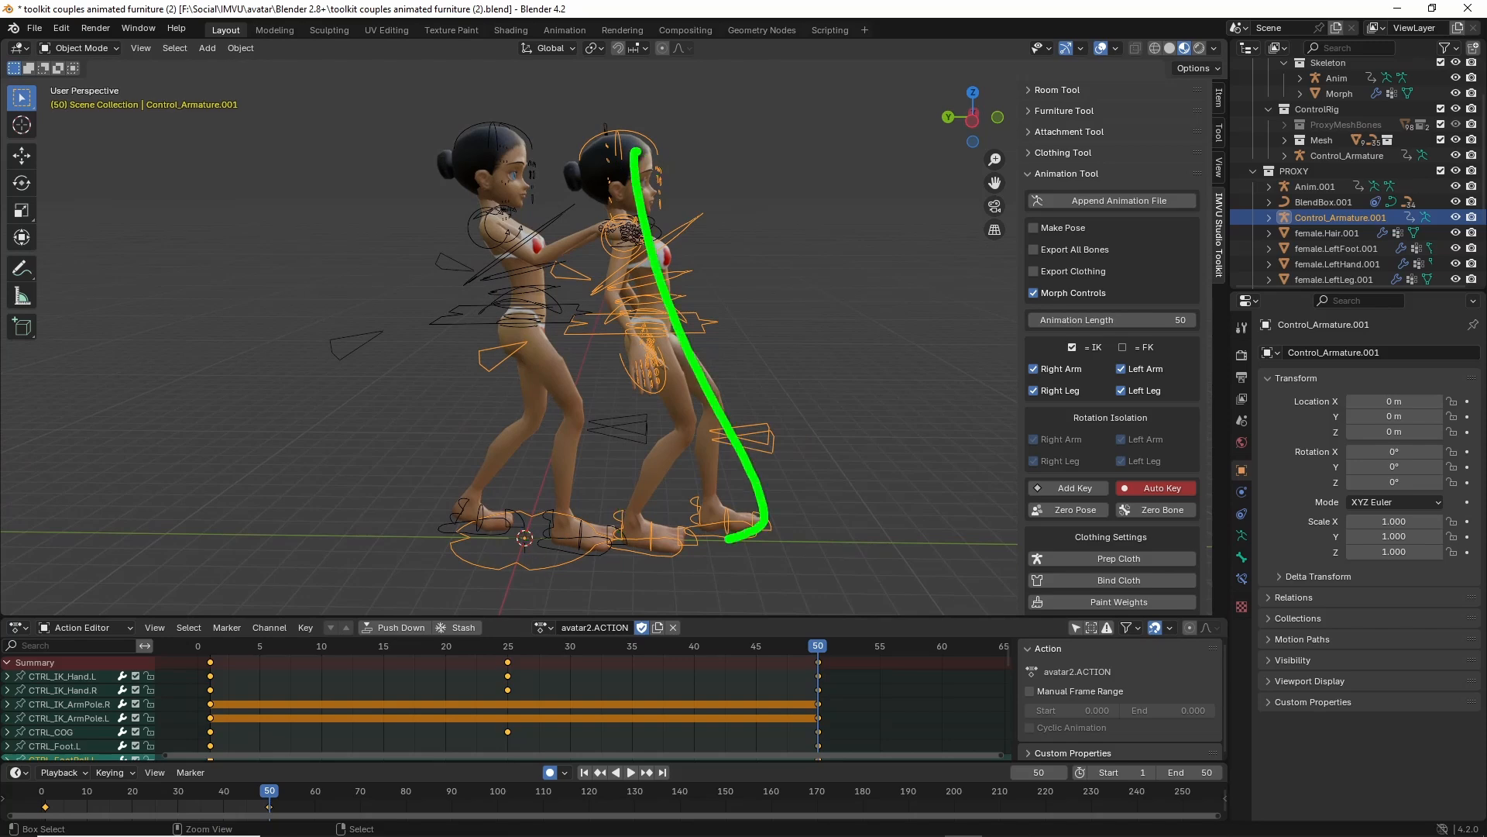
pyautogui.moveTo(516, 533)
pyautogui.mouseDown()
pyautogui.moveTo(544, 267)
pyautogui.moveTo(487, 164)
pyautogui.mouseUp()
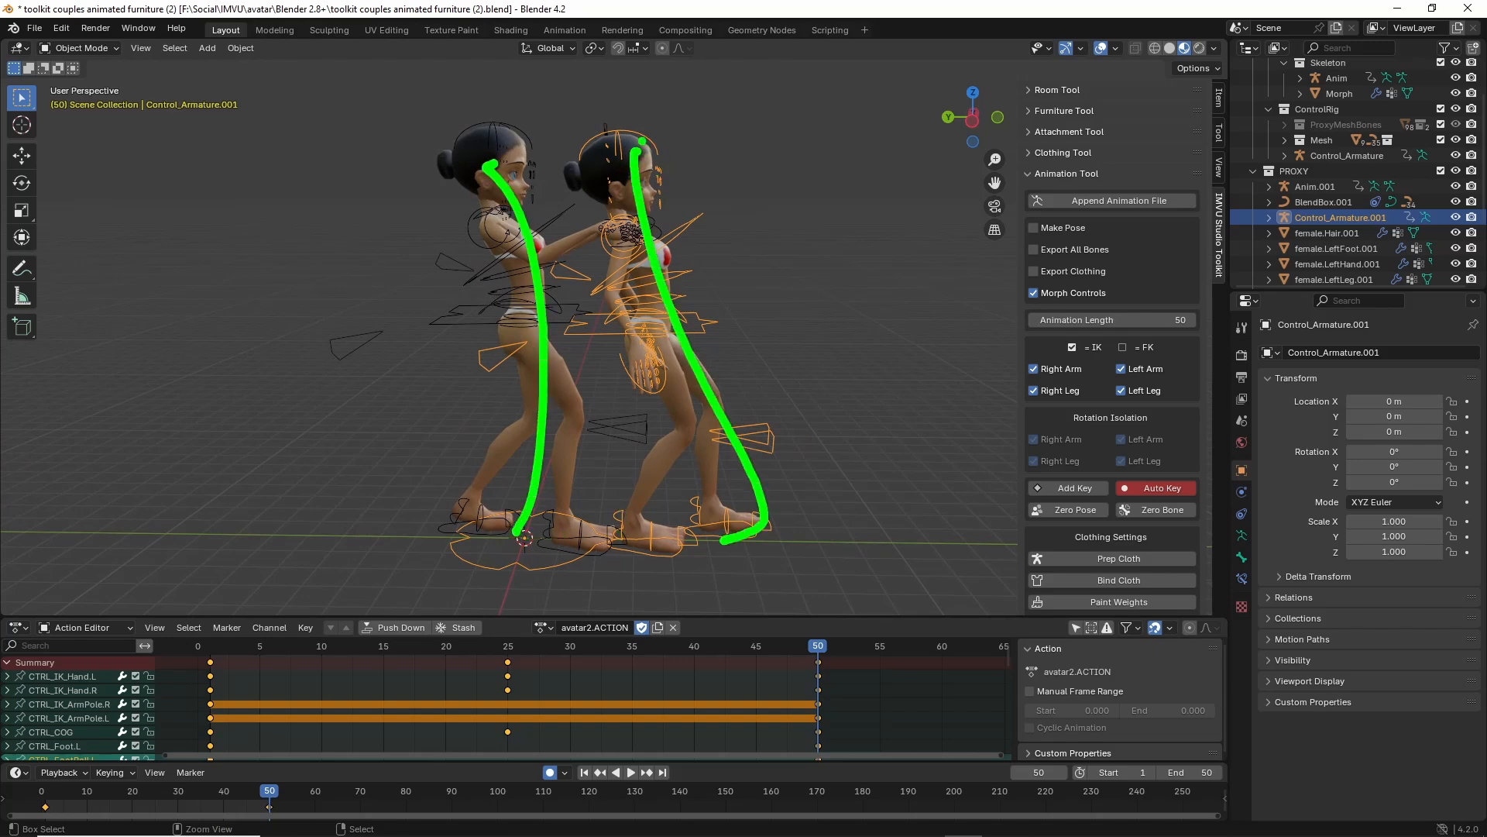
pyautogui.moveTo(645, 138); pyautogui.dragTo(650, 205)
pyautogui.moveTo(697, 477)
pyautogui.mouseDown()
pyautogui.moveTo(706, 515)
pyautogui.moveTo(761, 517)
pyautogui.mouseUp()
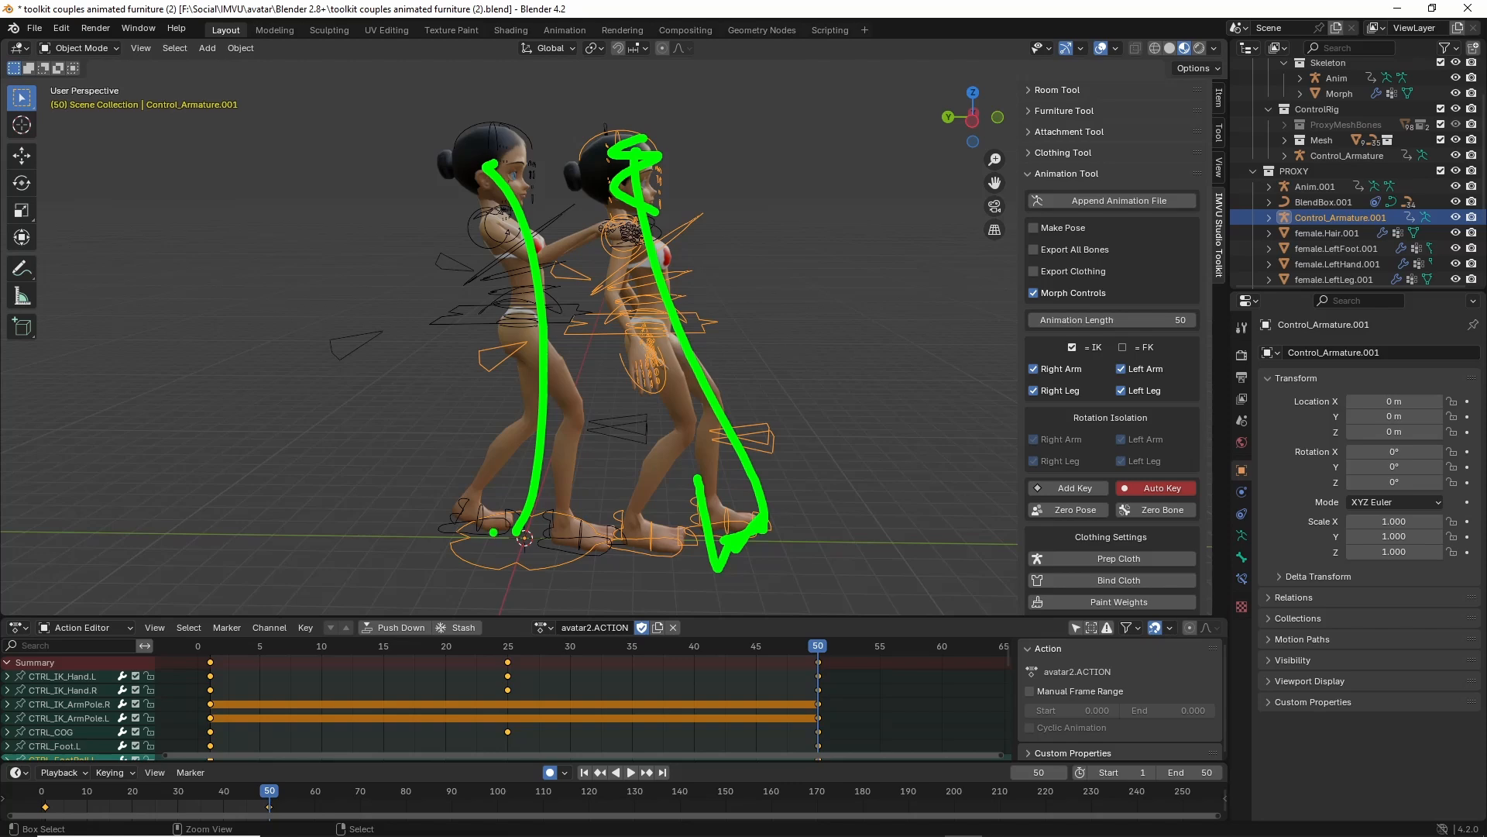
pyautogui.moveTo(494, 532)
pyautogui.mouseDown()
pyautogui.moveTo(537, 546)
pyautogui.moveTo(491, 504)
pyautogui.moveTo(571, 515)
pyautogui.moveTo(486, 503)
pyautogui.mouseUp()
pyautogui.click(476, 568)
pyautogui.moveTo(475, 568)
pyautogui.mouseDown()
pyautogui.moveTo(564, 598)
pyautogui.moveTo(576, 512)
pyautogui.mouseUp()
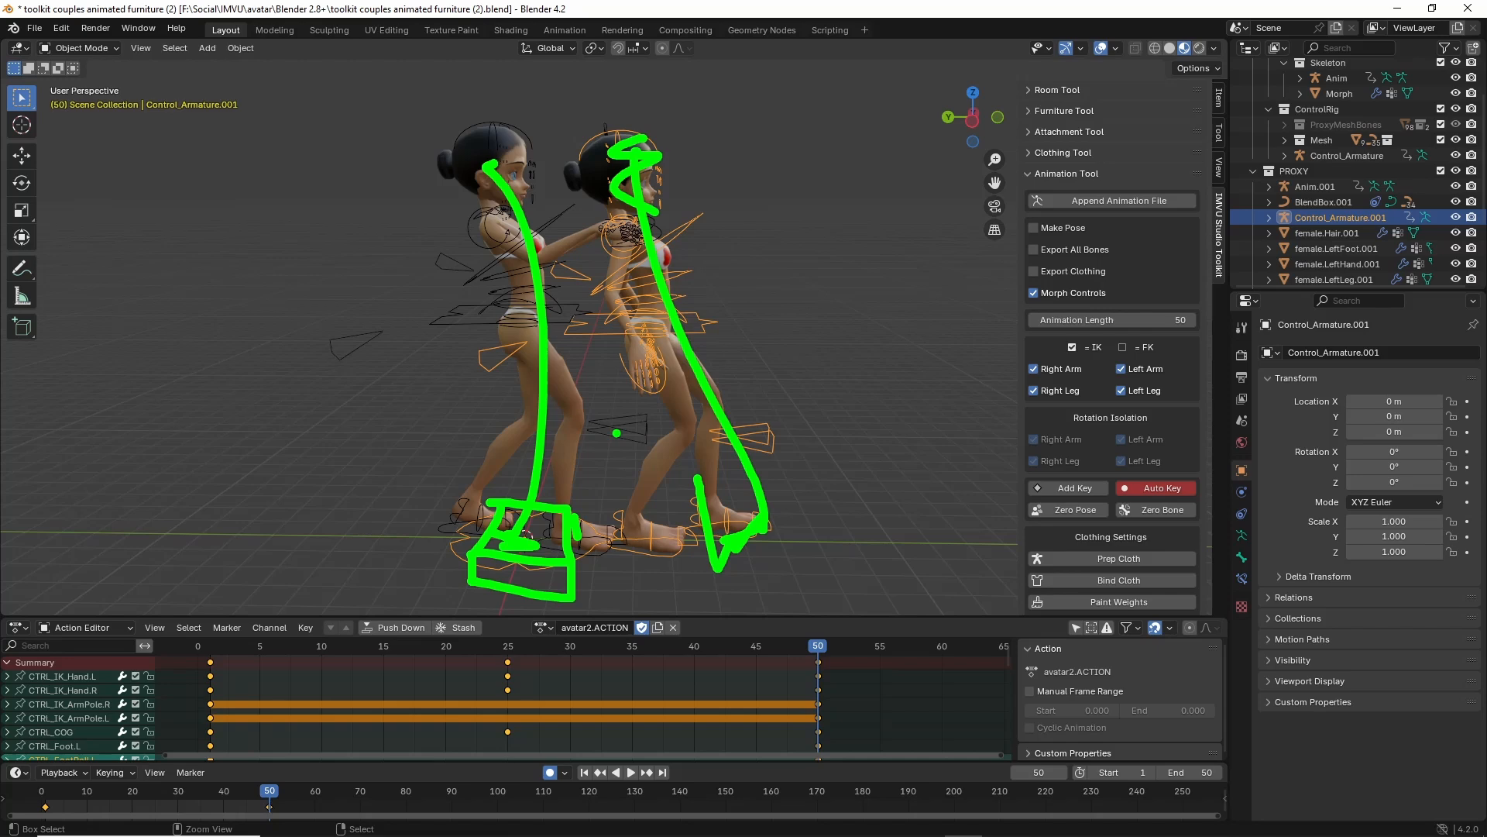
pyautogui.press('Escape')
pyautogui.hotkey('ctrl', '2')
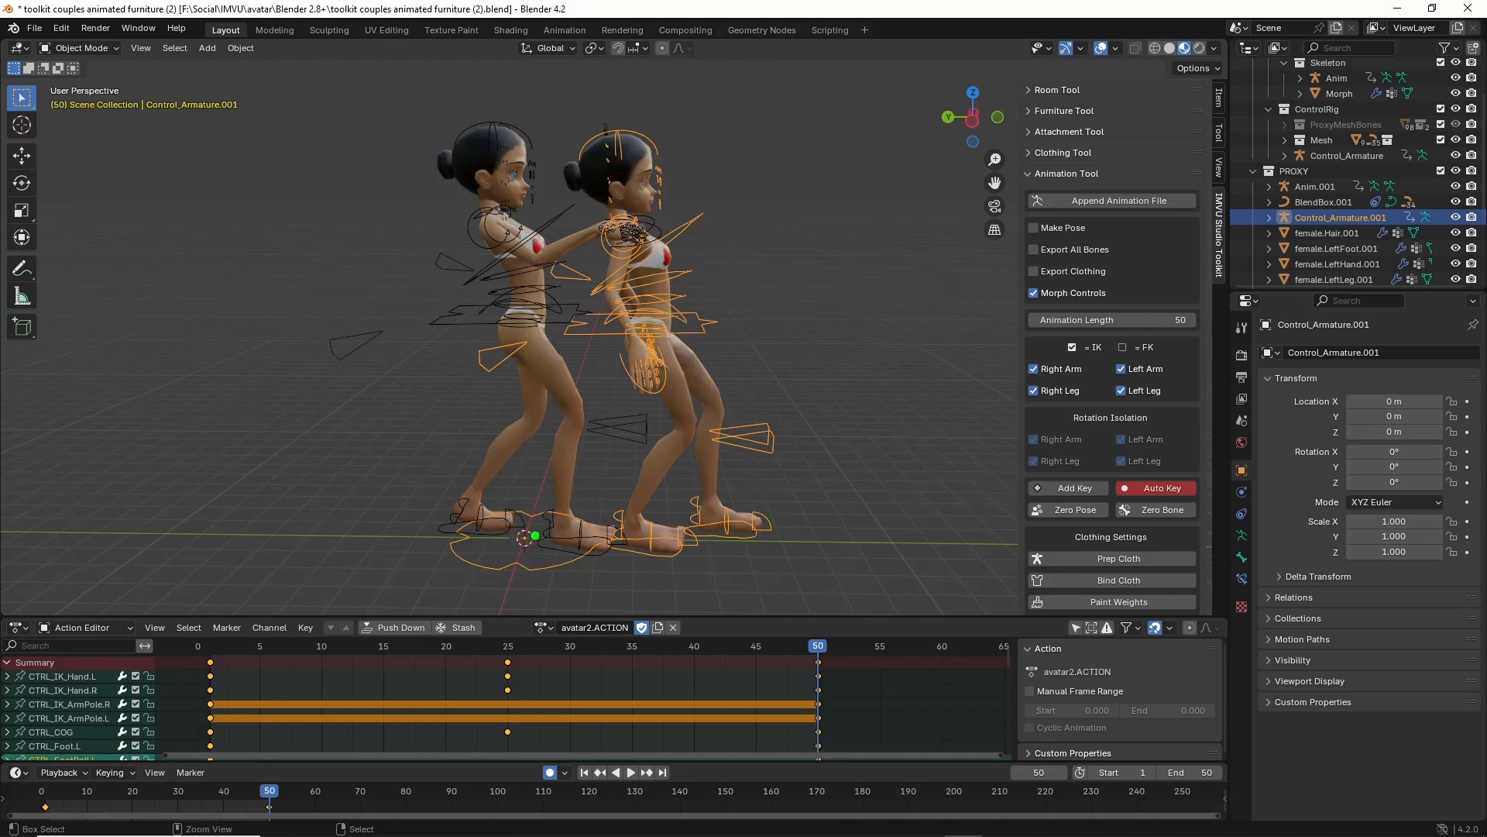
pyautogui.moveTo(562, 471); pyautogui.dragTo(505, 597)
pyautogui.moveTo(442, 530); pyautogui.dragTo(595, 533)
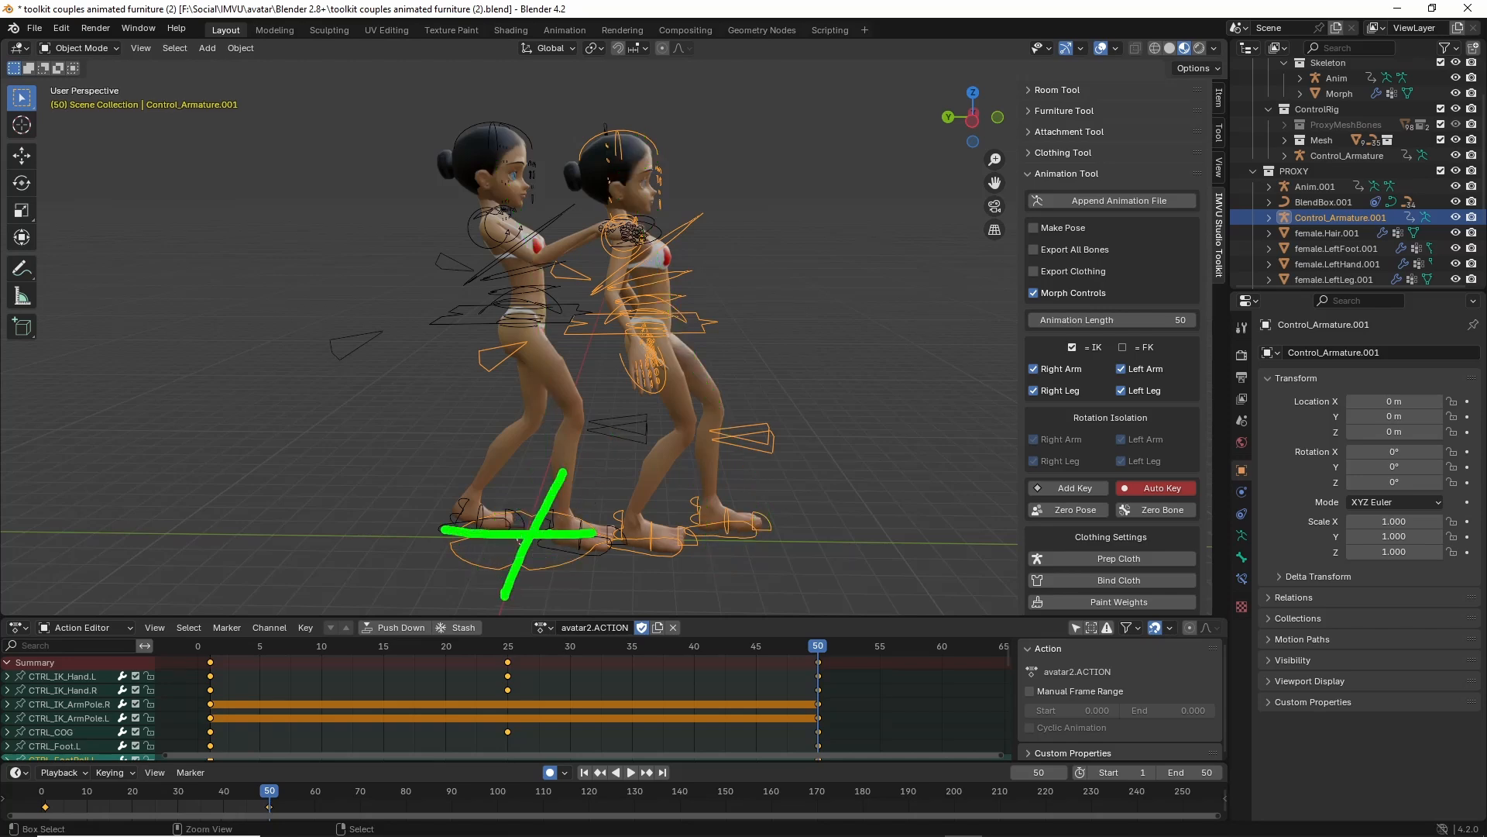
pyautogui.press('Escape')
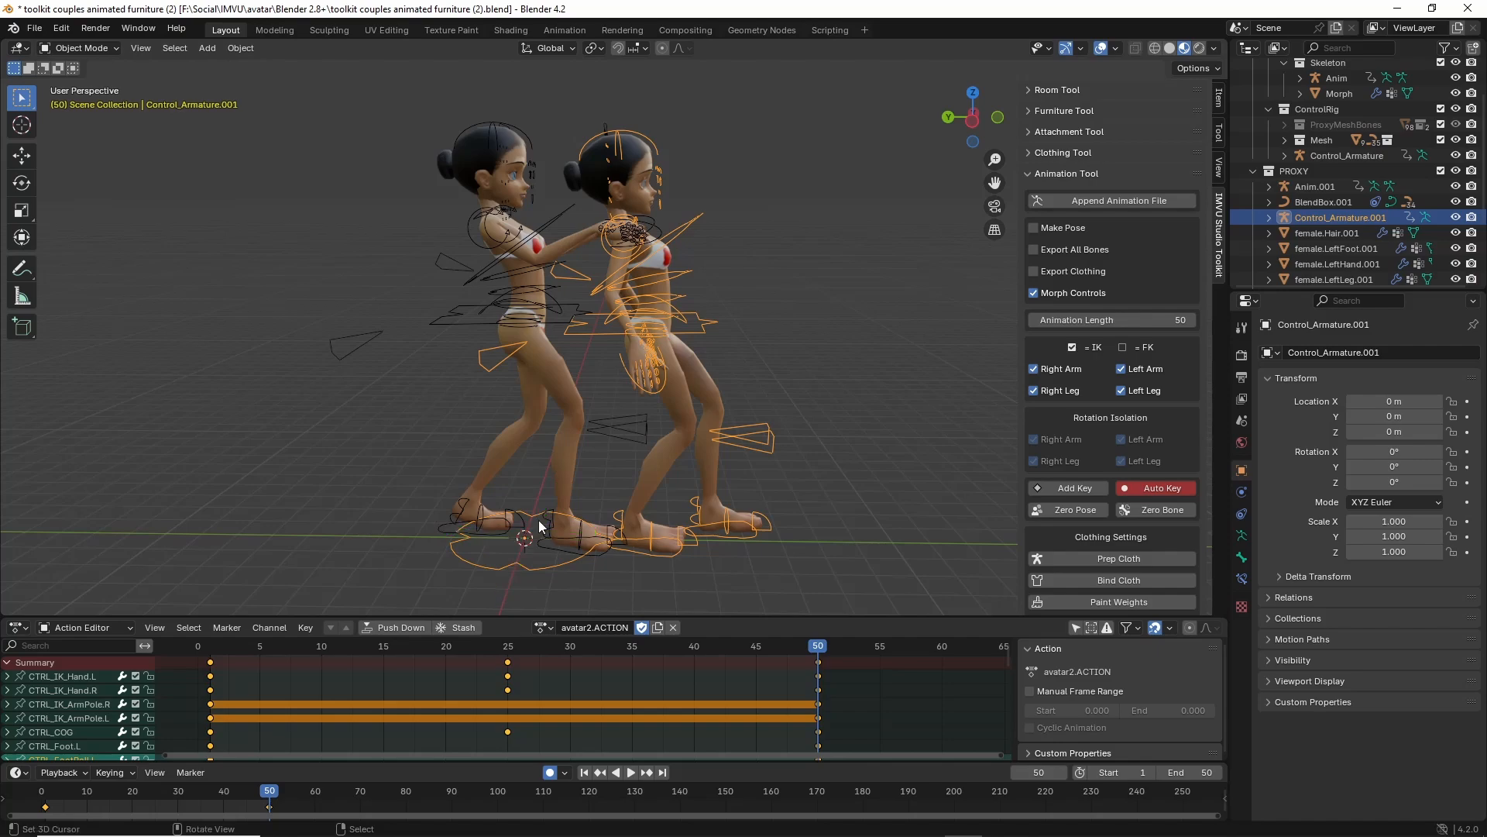
pyautogui.moveTo(542, 526)
pyautogui.mouseDown(button='middle')
pyautogui.moveTo(632, 484)
pyautogui.moveTo(370, 482)
pyautogui.moveTo(715, 488)
pyautogui.moveTo(691, 483)
pyautogui.mouseUp(button='middle')
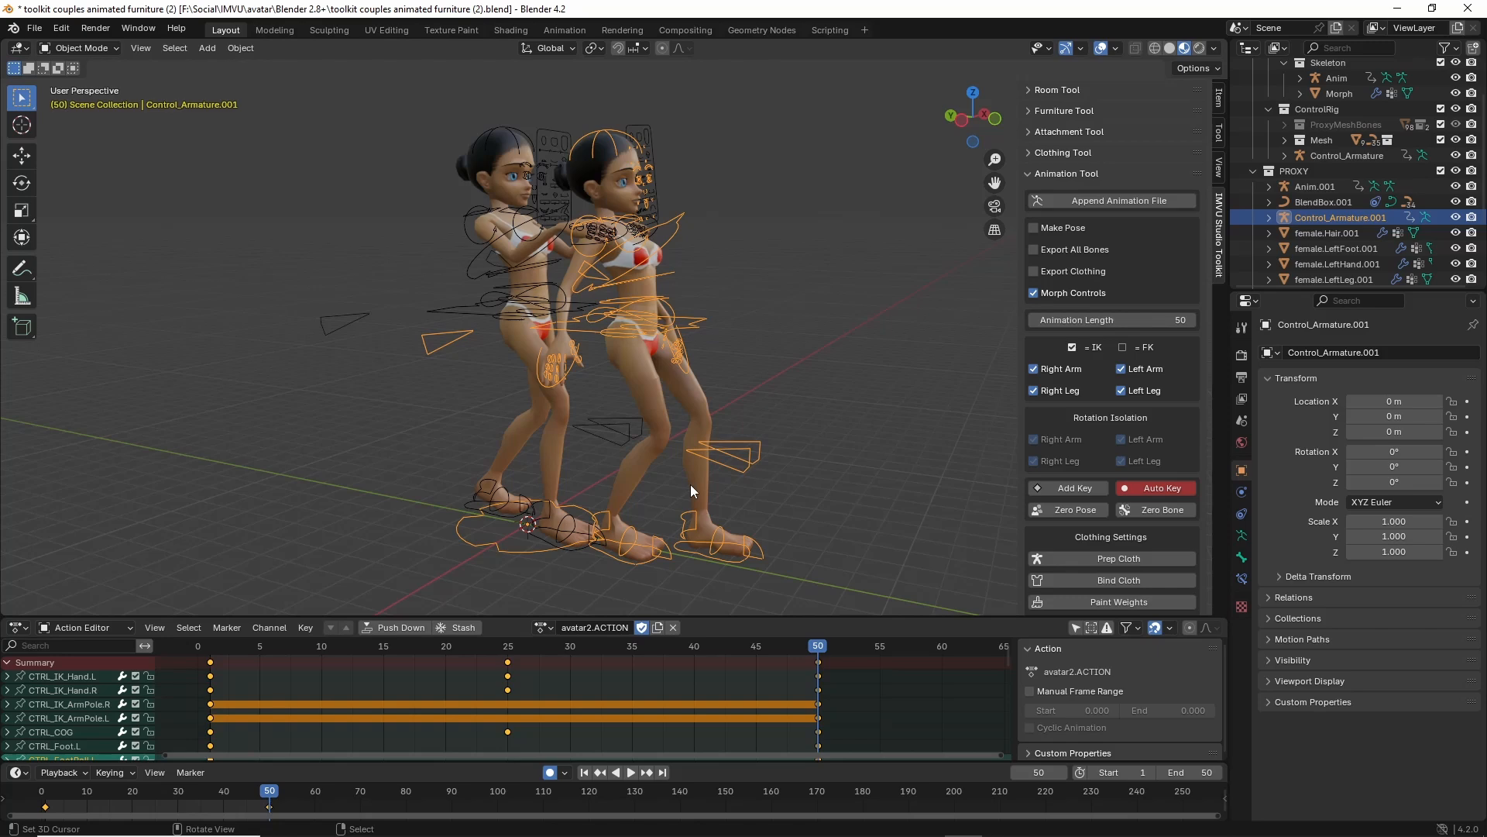
pyautogui.moveTo(595, 524); pyautogui.dragTo(608, 515, button='middle')
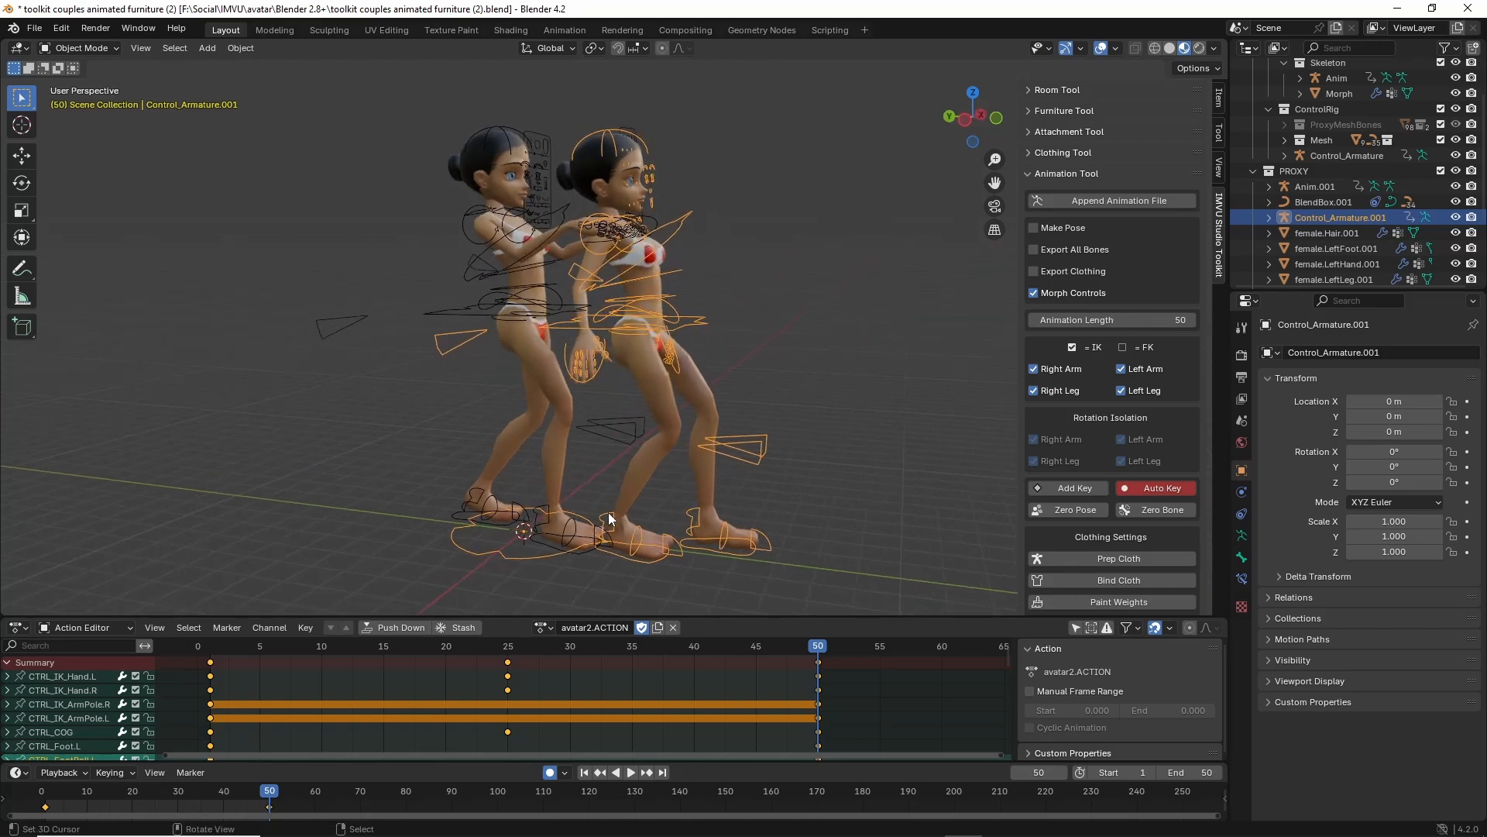
pyautogui.hotkey('ctrl', '2')
pyautogui.moveTo(641, 233)
pyautogui.mouseDown()
pyautogui.moveTo(606, 337)
pyautogui.moveTo(634, 276)
pyautogui.mouseUp()
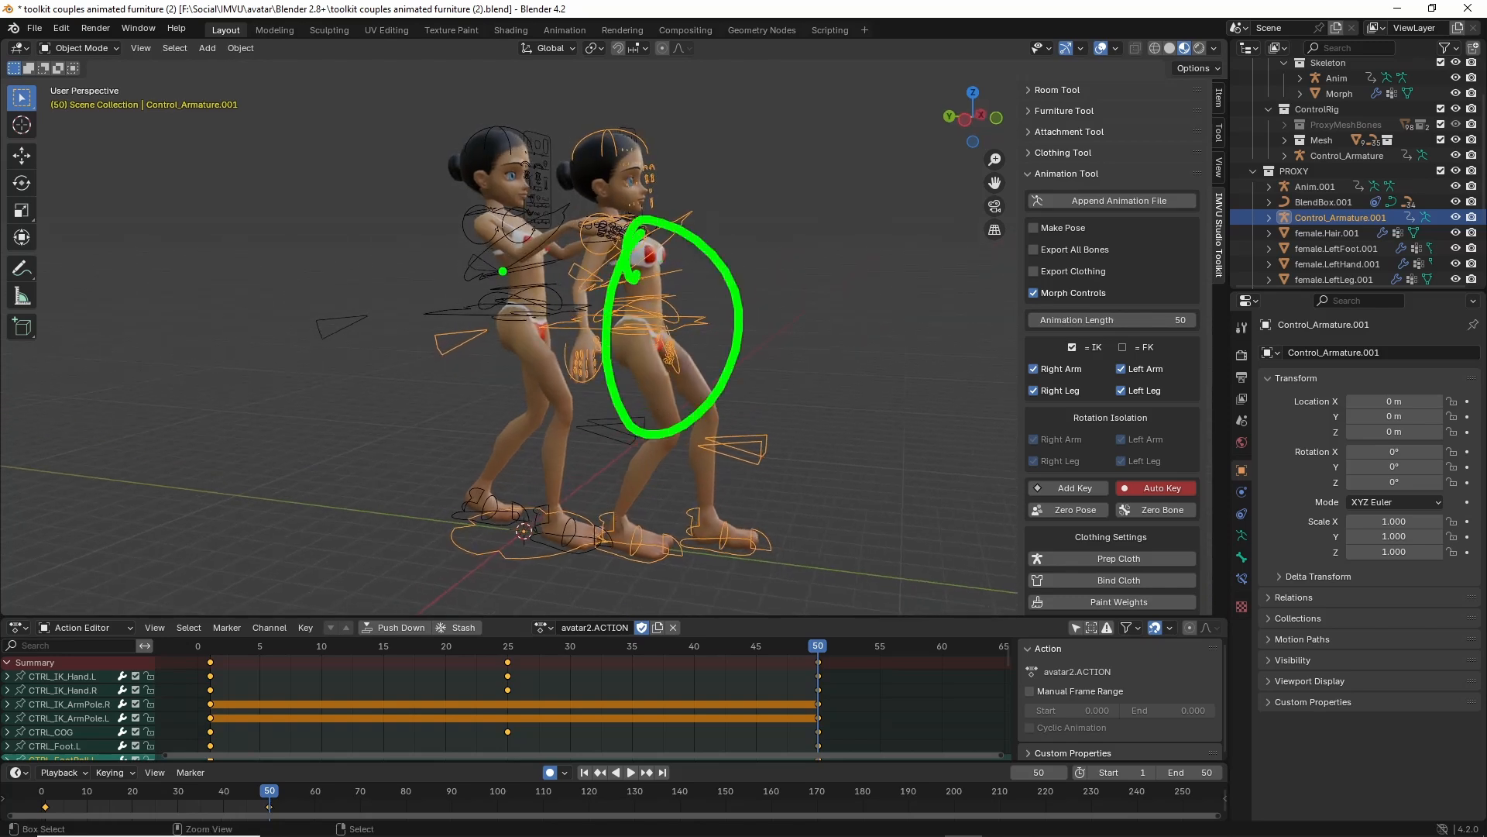
pyautogui.moveTo(507, 226)
pyautogui.mouseDown()
pyautogui.moveTo(485, 251)
pyautogui.moveTo(503, 219)
pyautogui.moveTo(488, 237)
pyautogui.mouseUp()
pyautogui.press('e')
pyautogui.press('Escape')
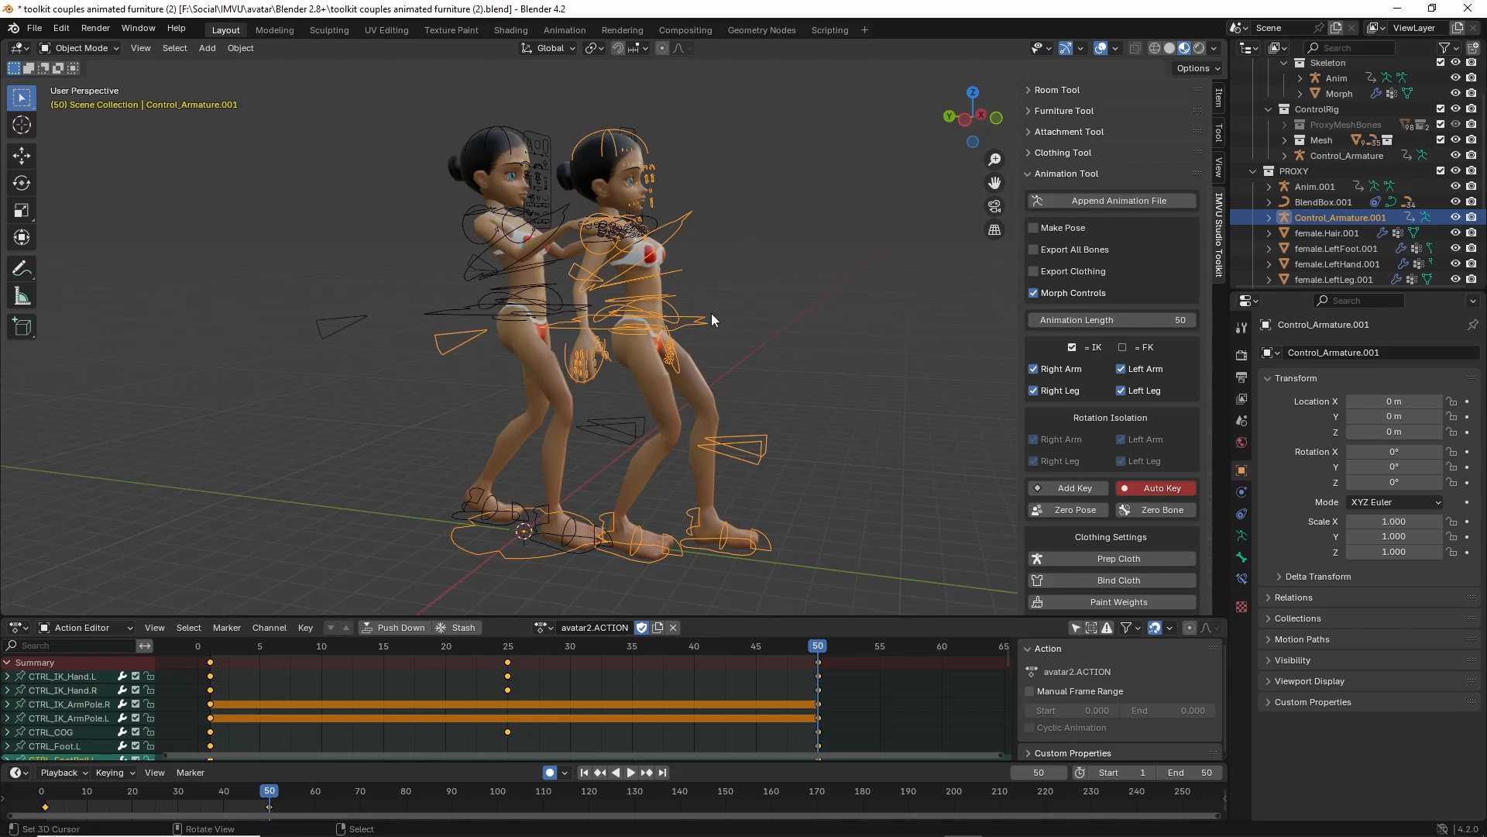
# Hide the second avatar's Control_Armature.001 and select the first avatar's control armature.
pyautogui.click(1456, 219)
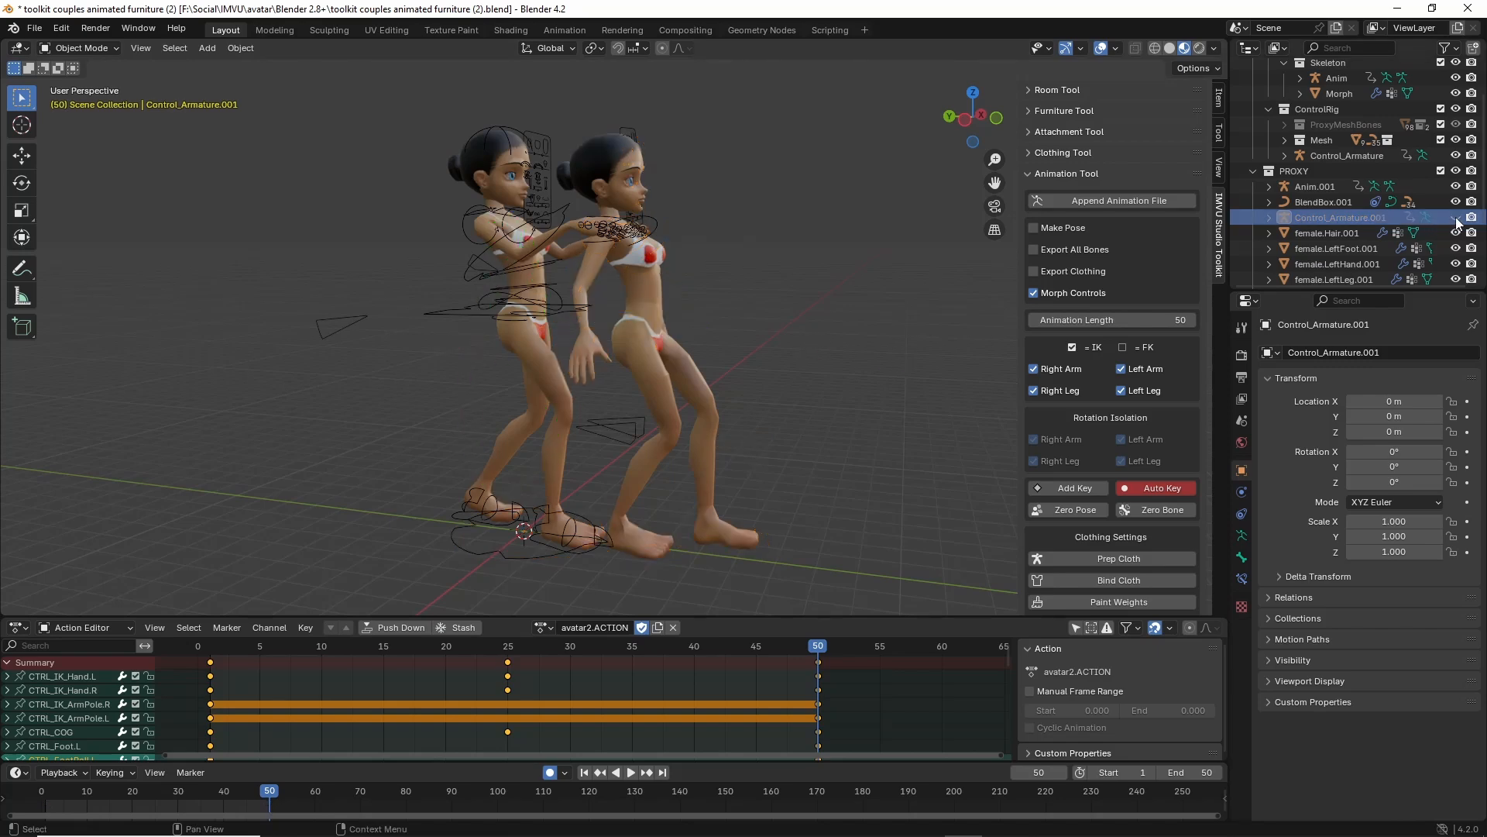
pyautogui.moveTo(724, 360); pyautogui.dragTo(588, 434, button='middle')
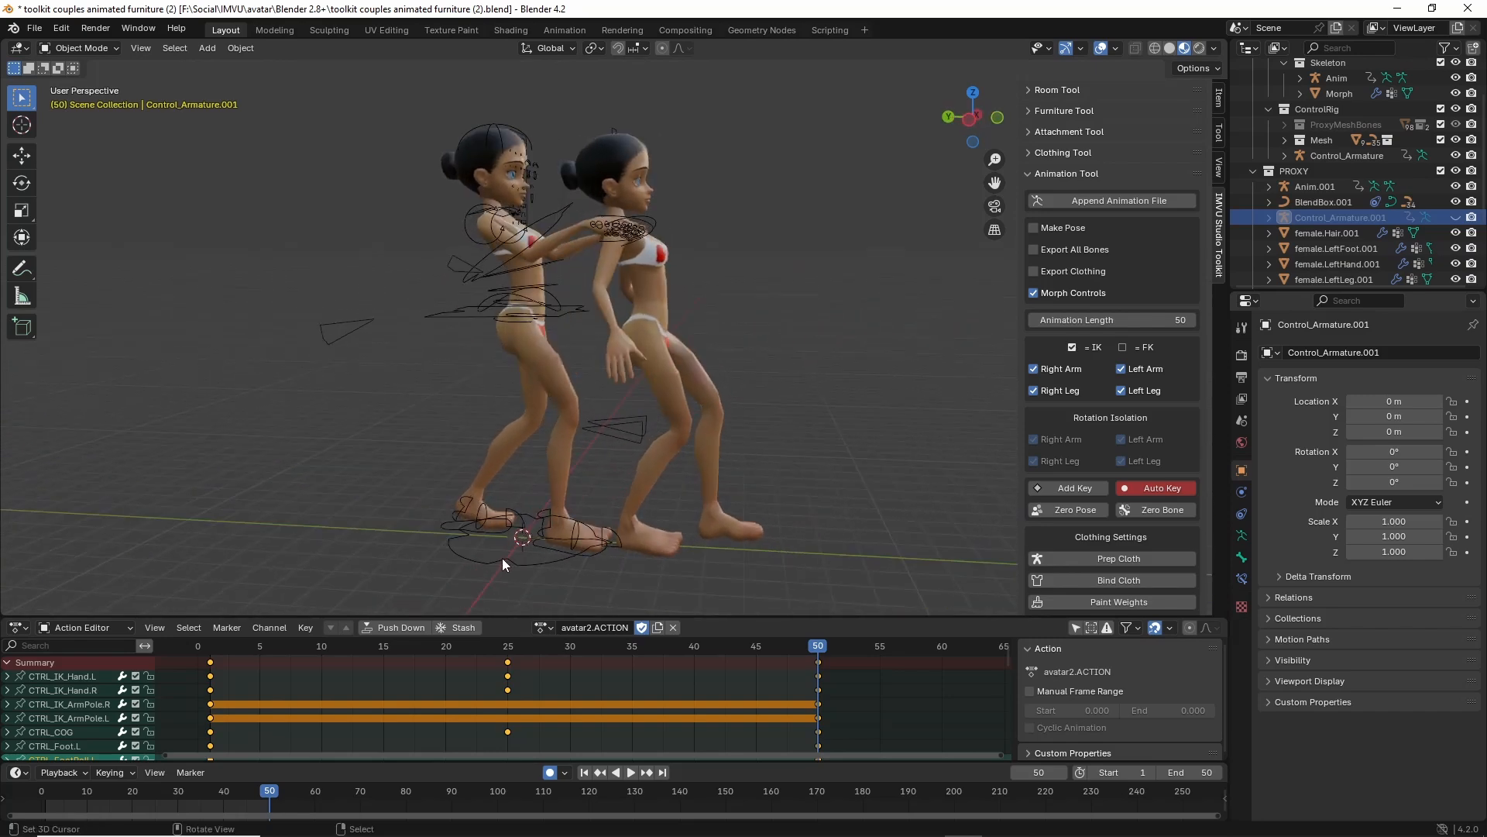
pyautogui.click(520, 540)
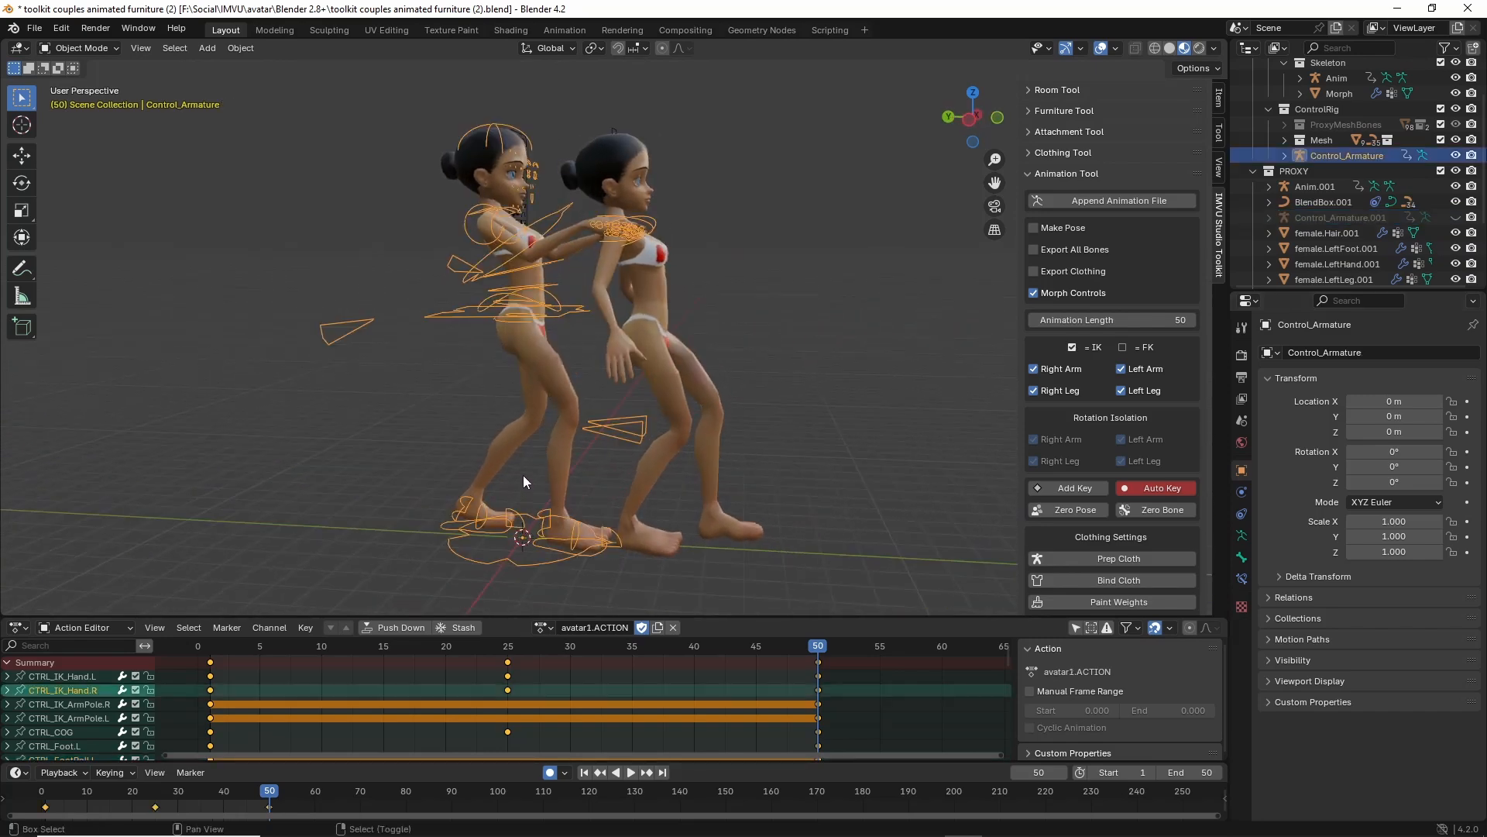
pyautogui.moveTo(537, 462); pyautogui.dragTo(533, 430, button='middle')
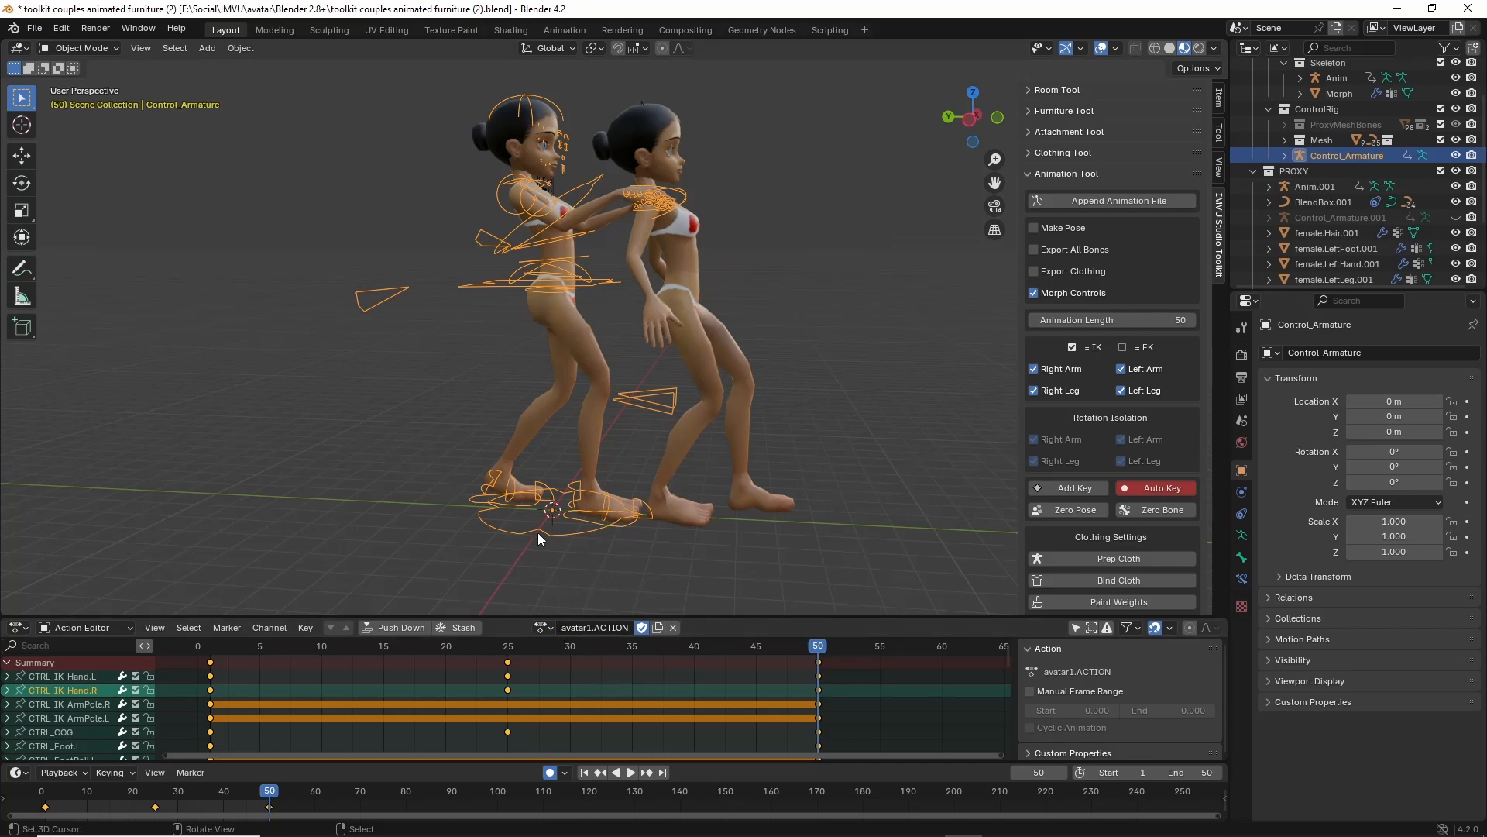
# Preview avatar2.ACTION on the first avatar's control armature and switch it back to avatar1.ACTION.
pyautogui.click(552, 628)
pyautogui.click(547, 695)
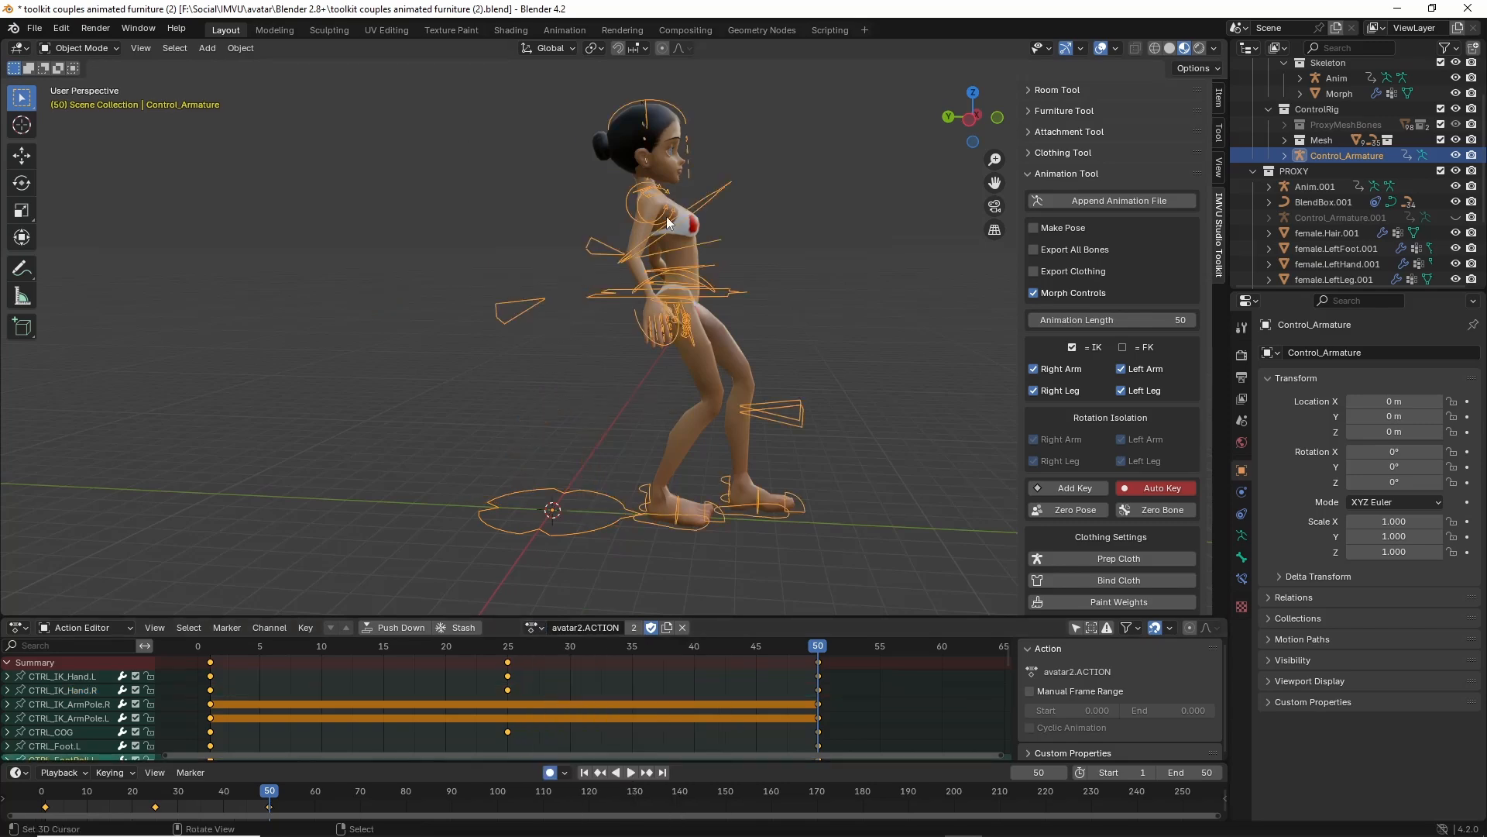
pyautogui.click(536, 627)
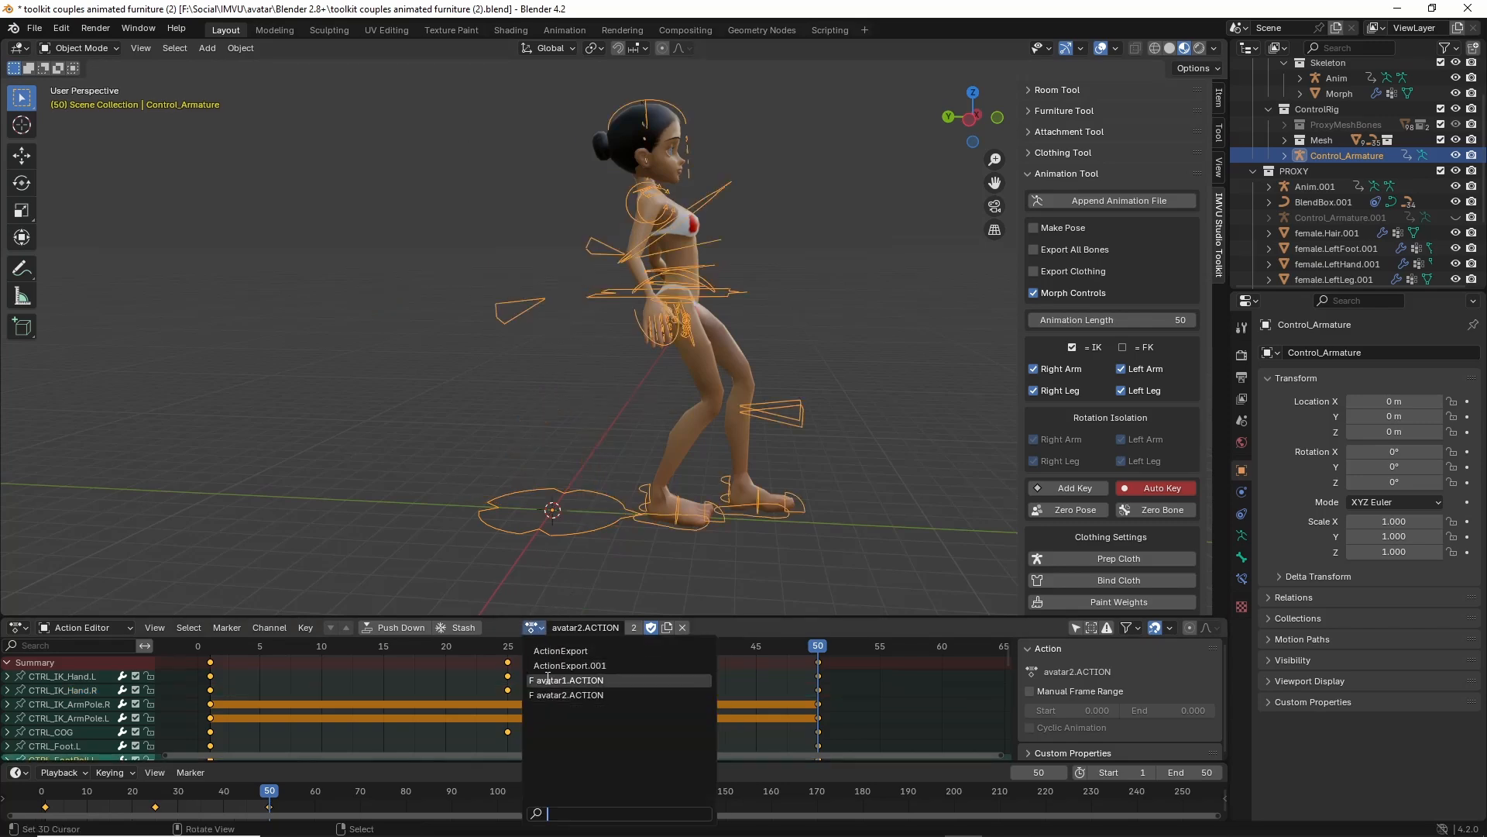
pyautogui.click(546, 680)
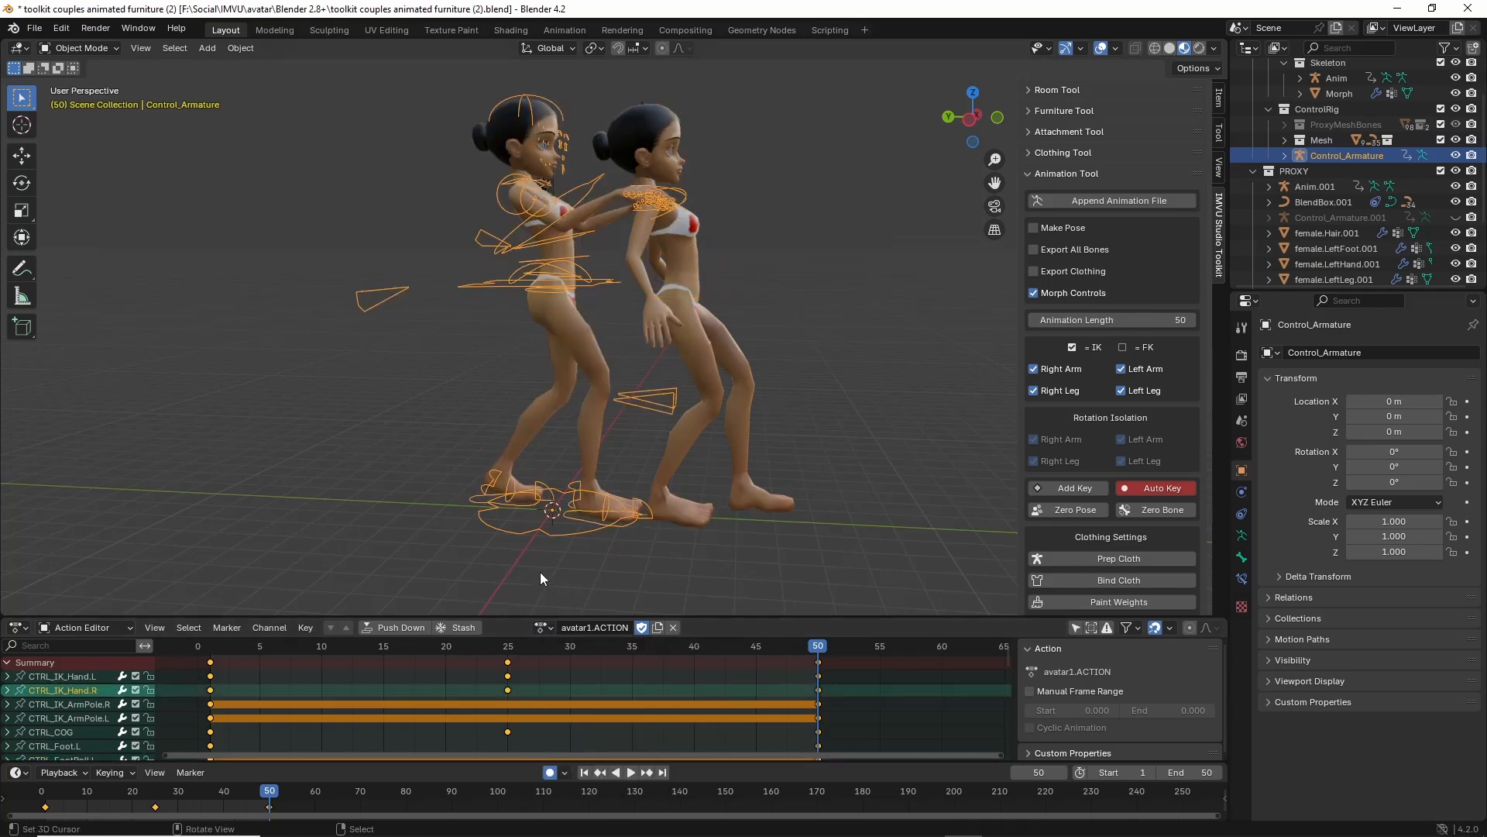
# Assign avatar2.ACTION to the first avatar's armature again, look over the export tools, and restore avatar1.ACTION.
pyautogui.click(550, 629)
pyautogui.click(546, 694)
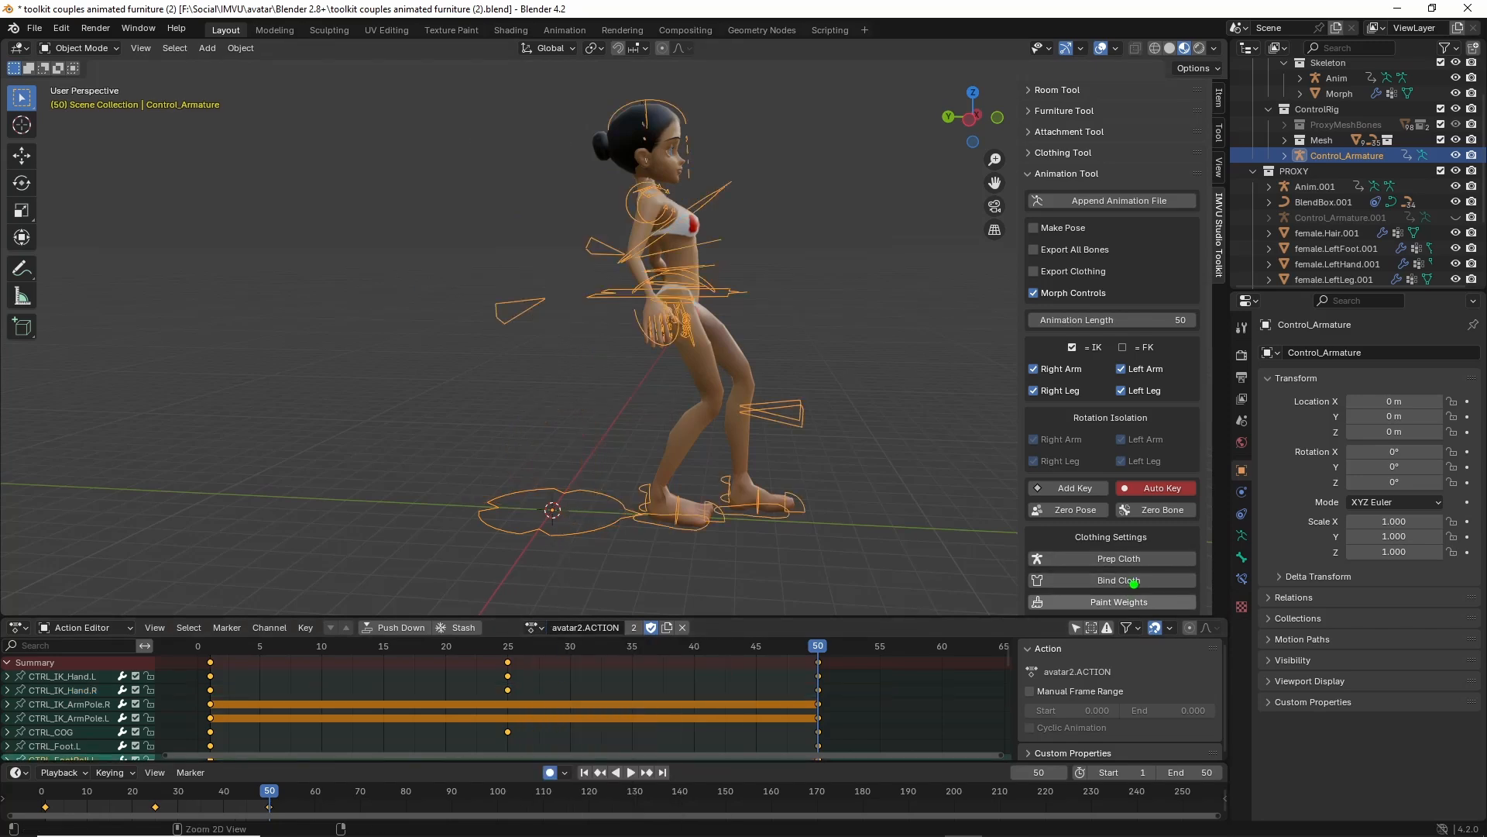
pyautogui.click(1117, 602)
pyautogui.scroll(-5, 1109, 473)
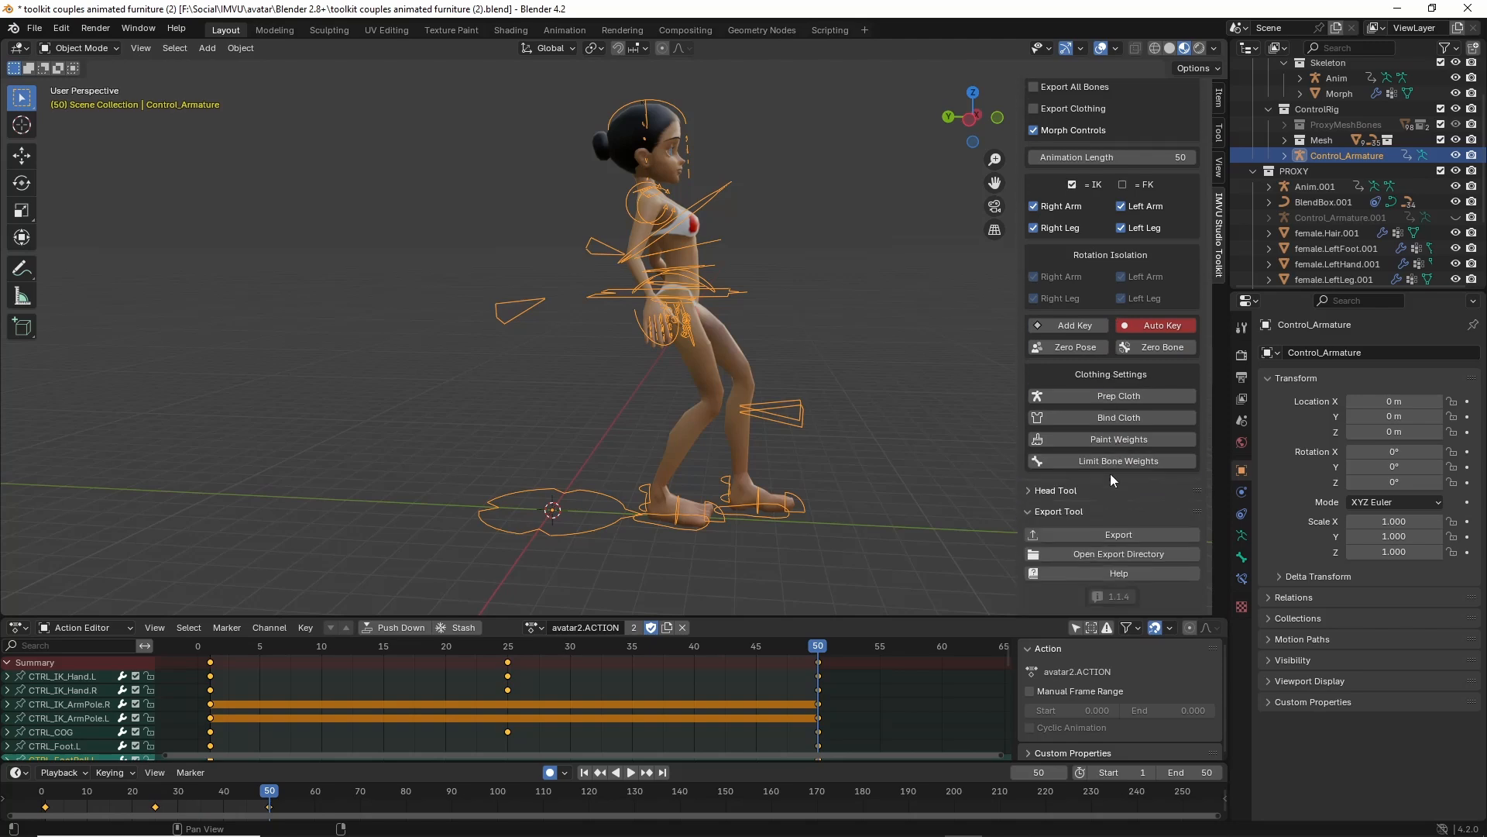
pyautogui.click(1119, 535)
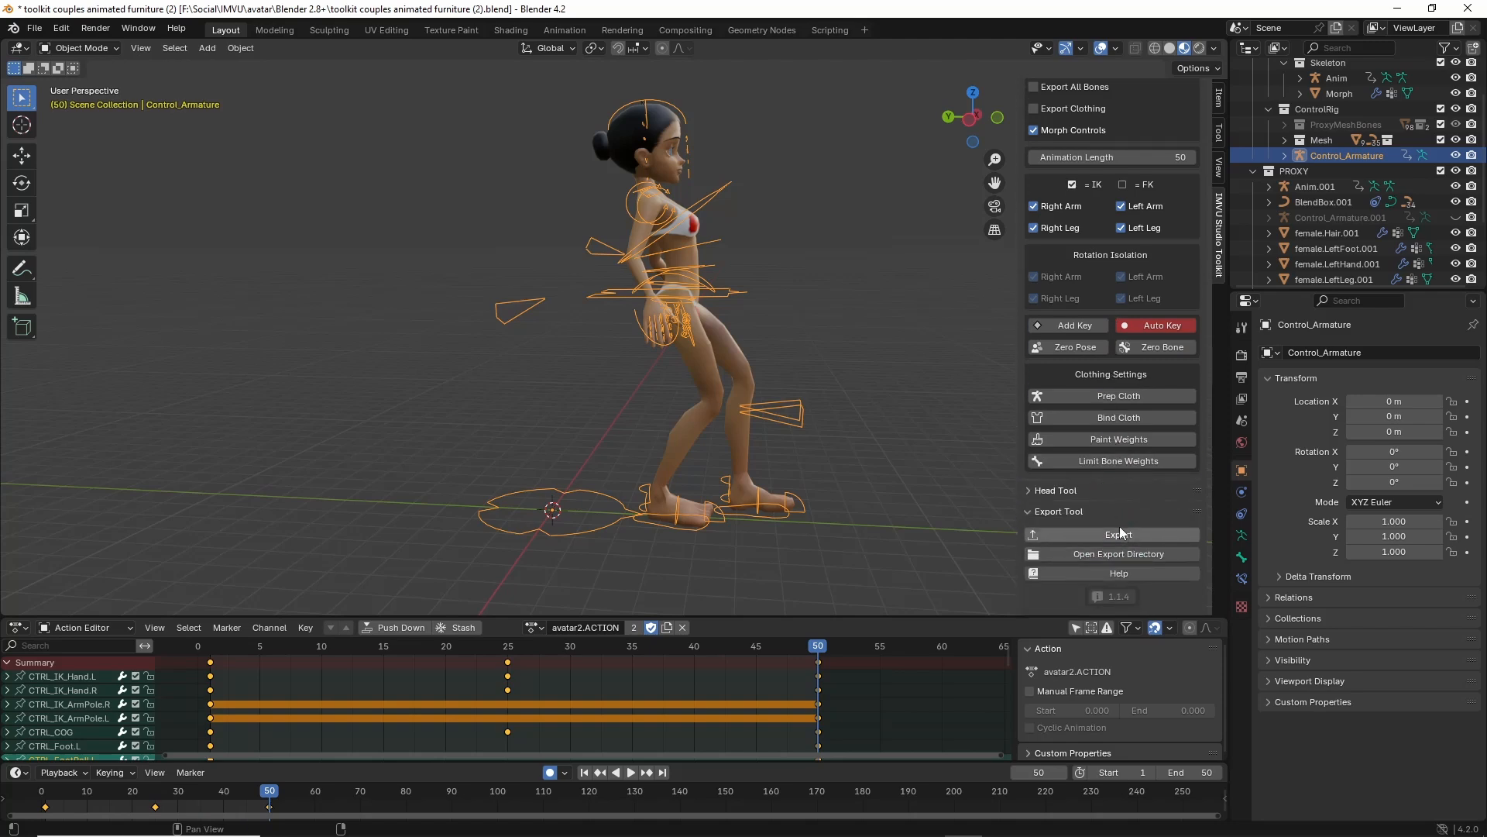
pyautogui.scroll(5, 1118, 527)
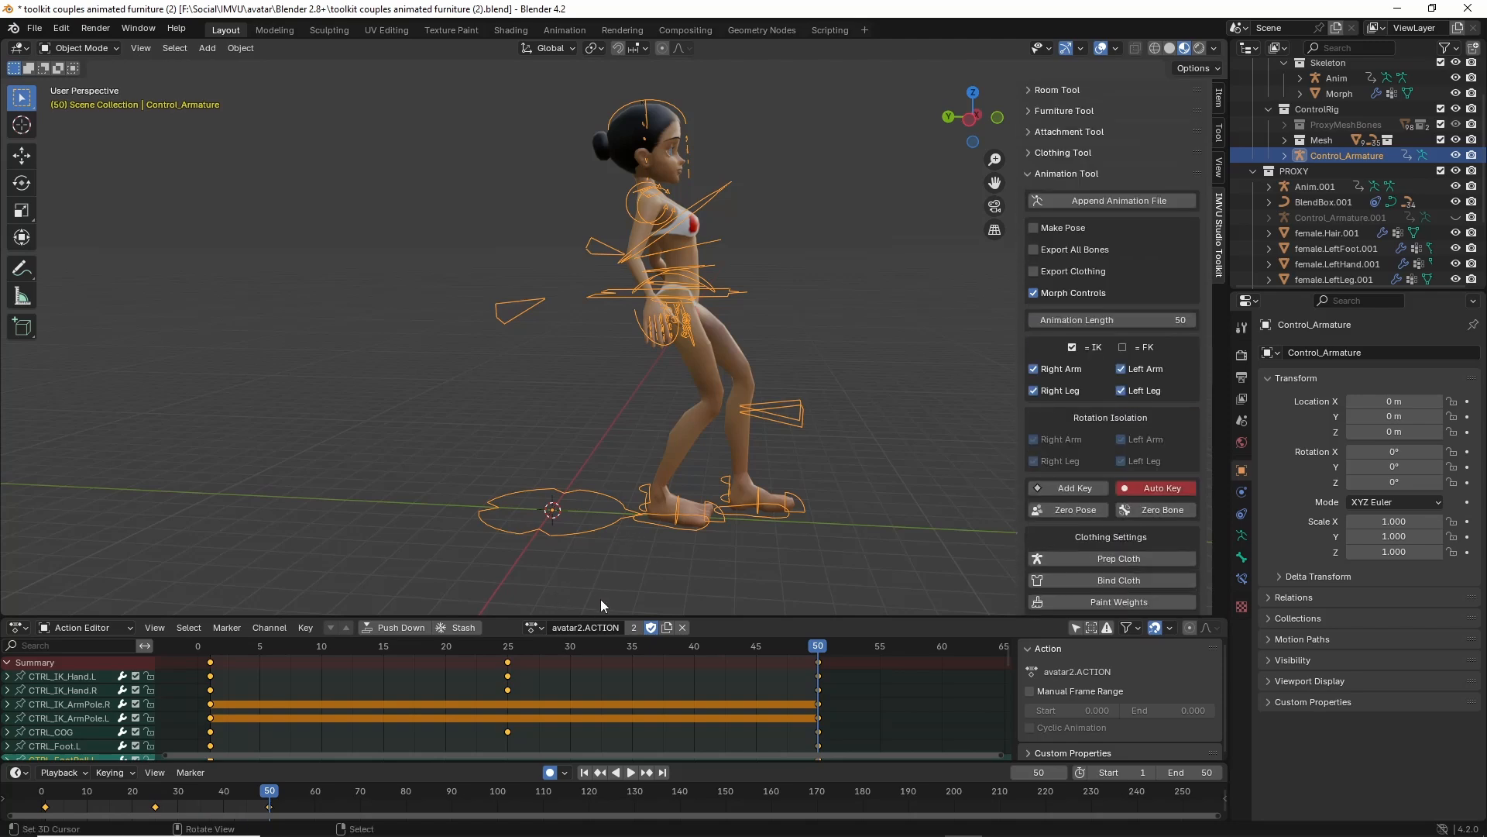
pyautogui.click(535, 627)
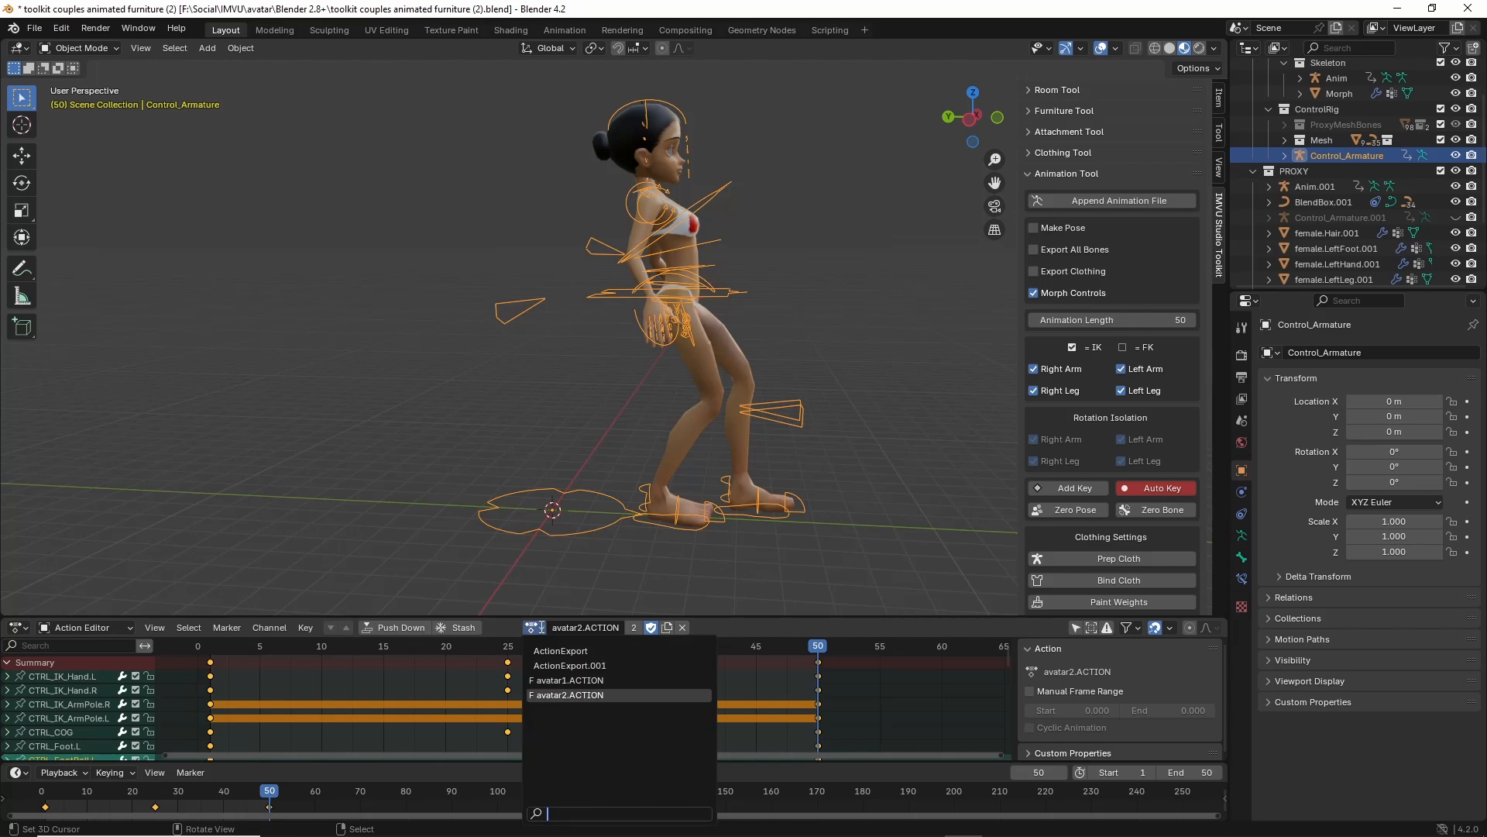
pyautogui.click(546, 682)
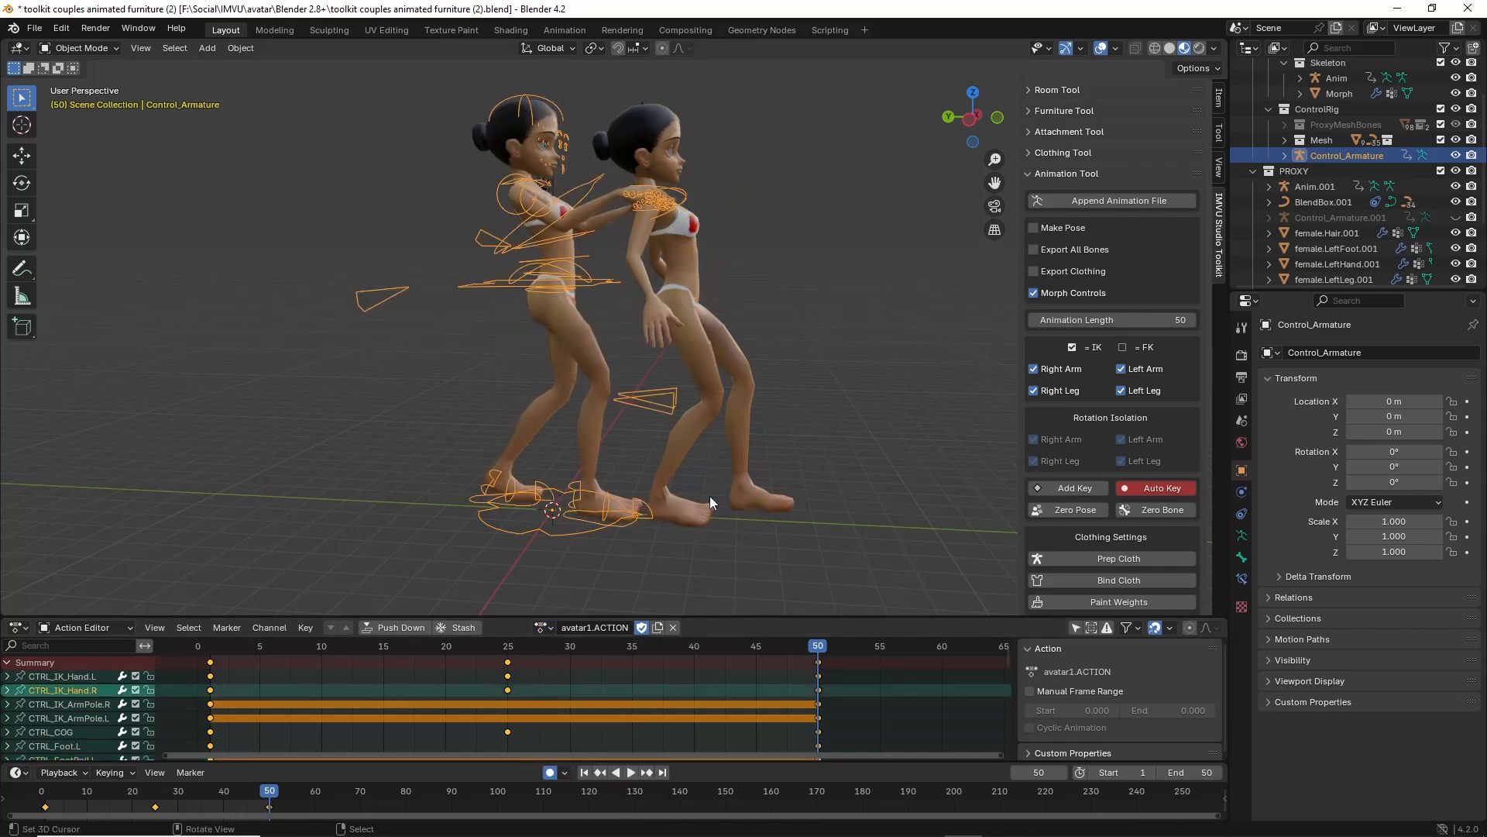
# Enable Export All Bones in the animation export options, keeping Morph Controls on.
pyautogui.hotkey('ctrl', '2')
pyautogui.moveTo(1010, 231)
pyautogui.mouseDown()
pyautogui.moveTo(1006, 304)
pyautogui.moveTo(1221, 251)
pyautogui.moveTo(1003, 208)
pyautogui.mouseUp()
pyautogui.press('Escape')
pyautogui.hotkey('ctrl', '2')
pyautogui.moveTo(1030, 261); pyautogui.dragTo(1093, 260)
pyautogui.press('Escape')
pyautogui.click(1034, 250)
pyautogui.hotkey('ctrl', '2')
pyautogui.moveTo(1028, 310); pyautogui.dragTo(1116, 308)
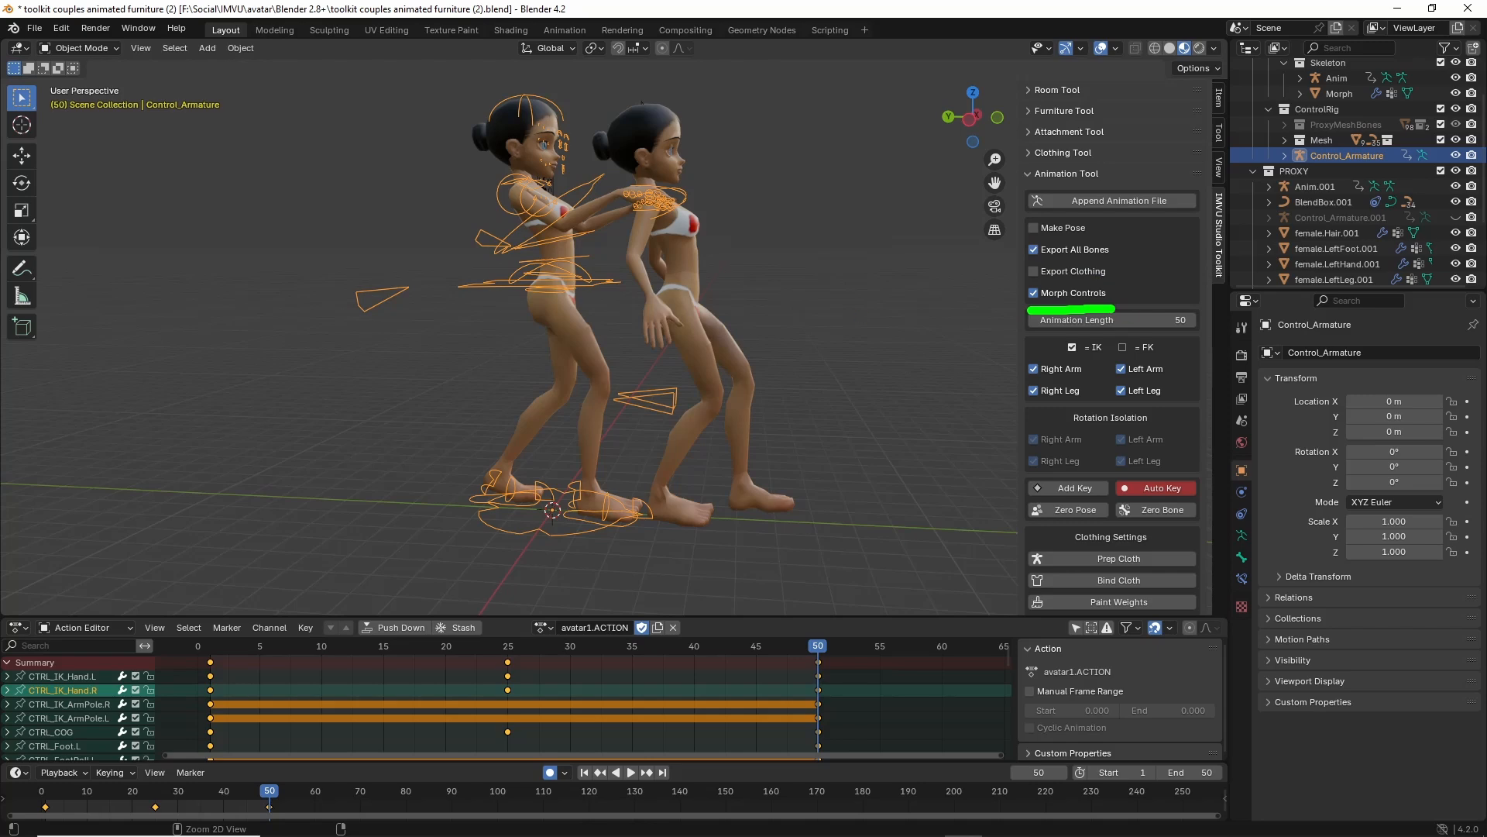
pyautogui.moveTo(515, 96)
pyautogui.mouseDown()
pyautogui.moveTo(502, 134)
pyautogui.moveTo(545, 117)
pyautogui.mouseUp()
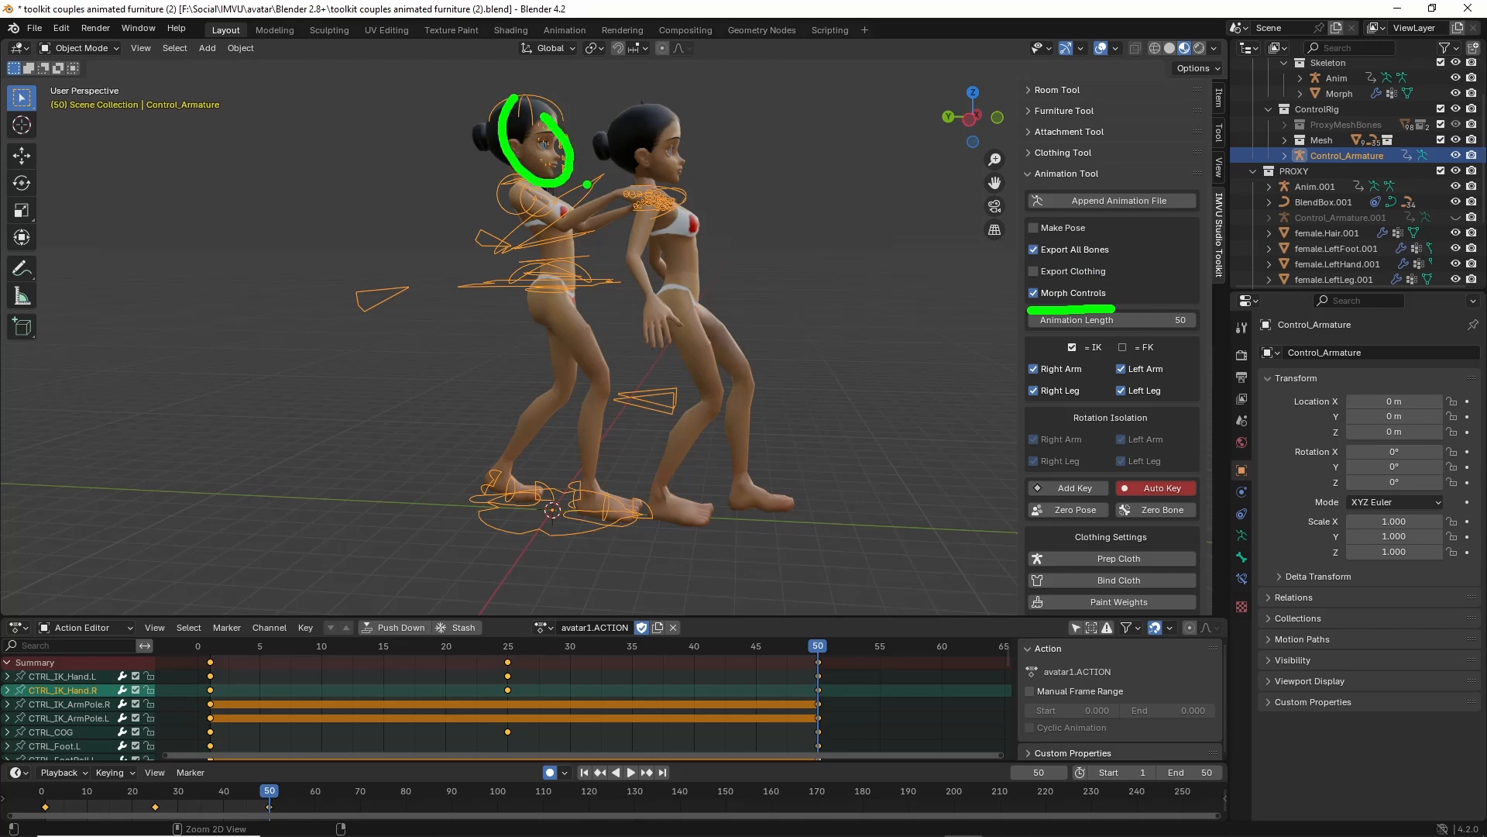
pyautogui.press('Escape')
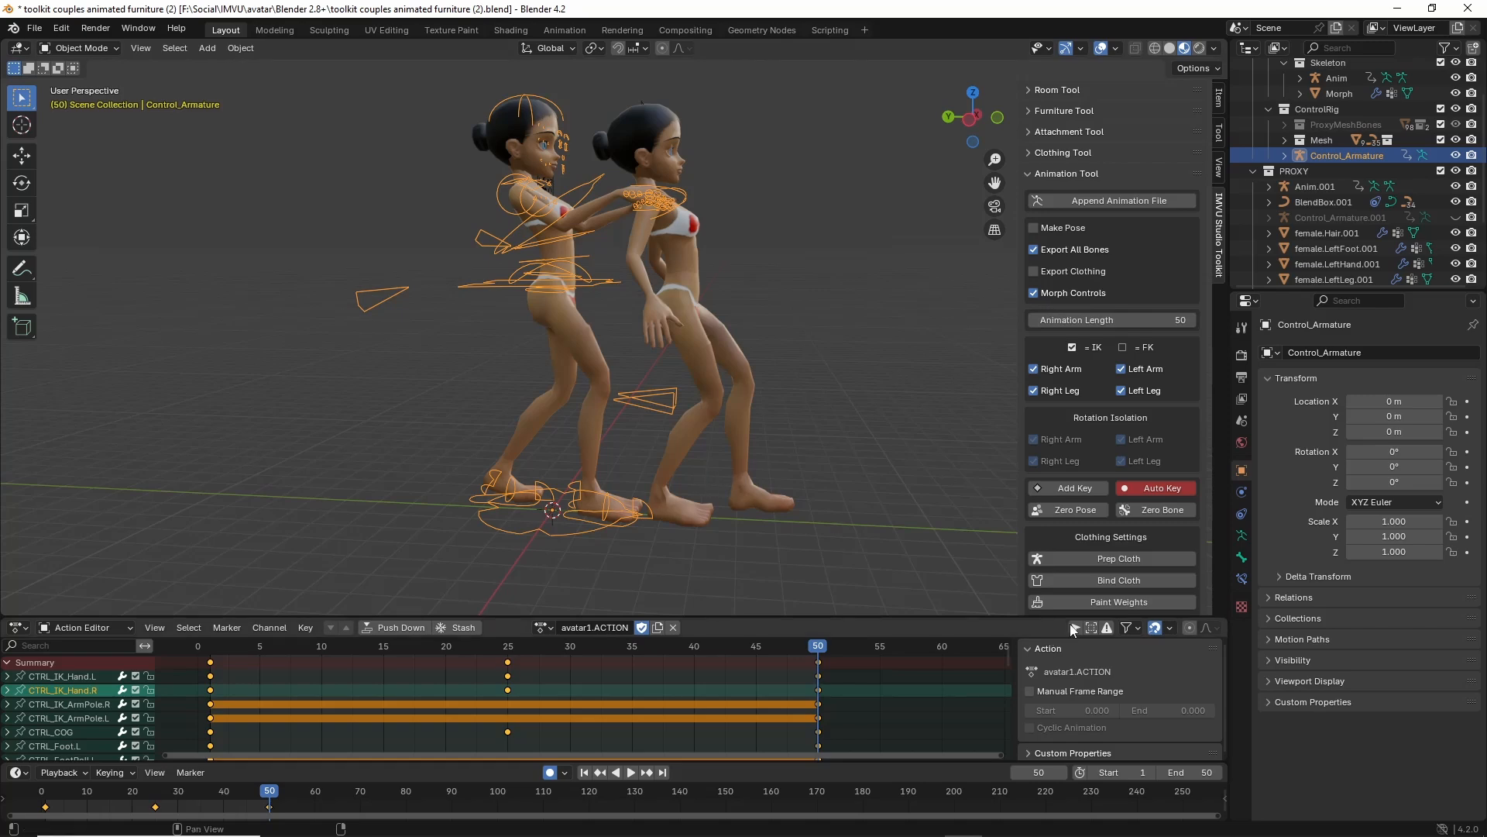
# Export the first avatar's avatar1.ACTION animation with the toolkit's Export Tool.
pyautogui.hotkey('ctrl', '2')
pyautogui.moveTo(1119, 434); pyautogui.dragTo(1123, 551)
pyautogui.moveTo(1106, 530)
pyautogui.mouseDown()
pyautogui.moveTo(1149, 524)
pyautogui.moveTo(1101, 504)
pyautogui.moveTo(1094, 517)
pyautogui.mouseUp()
pyautogui.press('Escape')
pyautogui.scroll(-4, 1138, 524)
pyautogui.hotkey('ctrl', '2')
pyautogui.press('Escape')
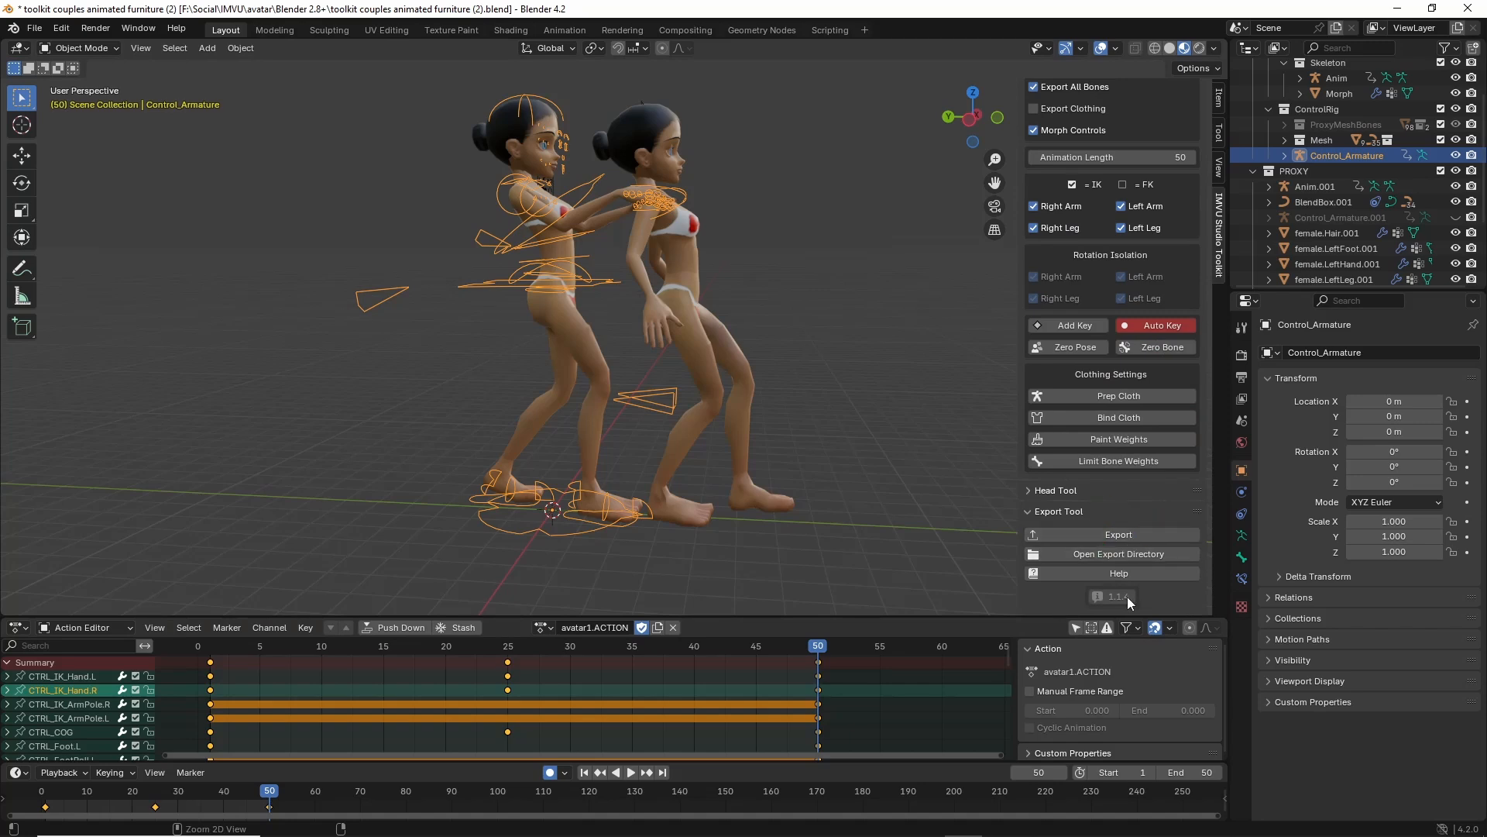
pyautogui.click(1115, 532)
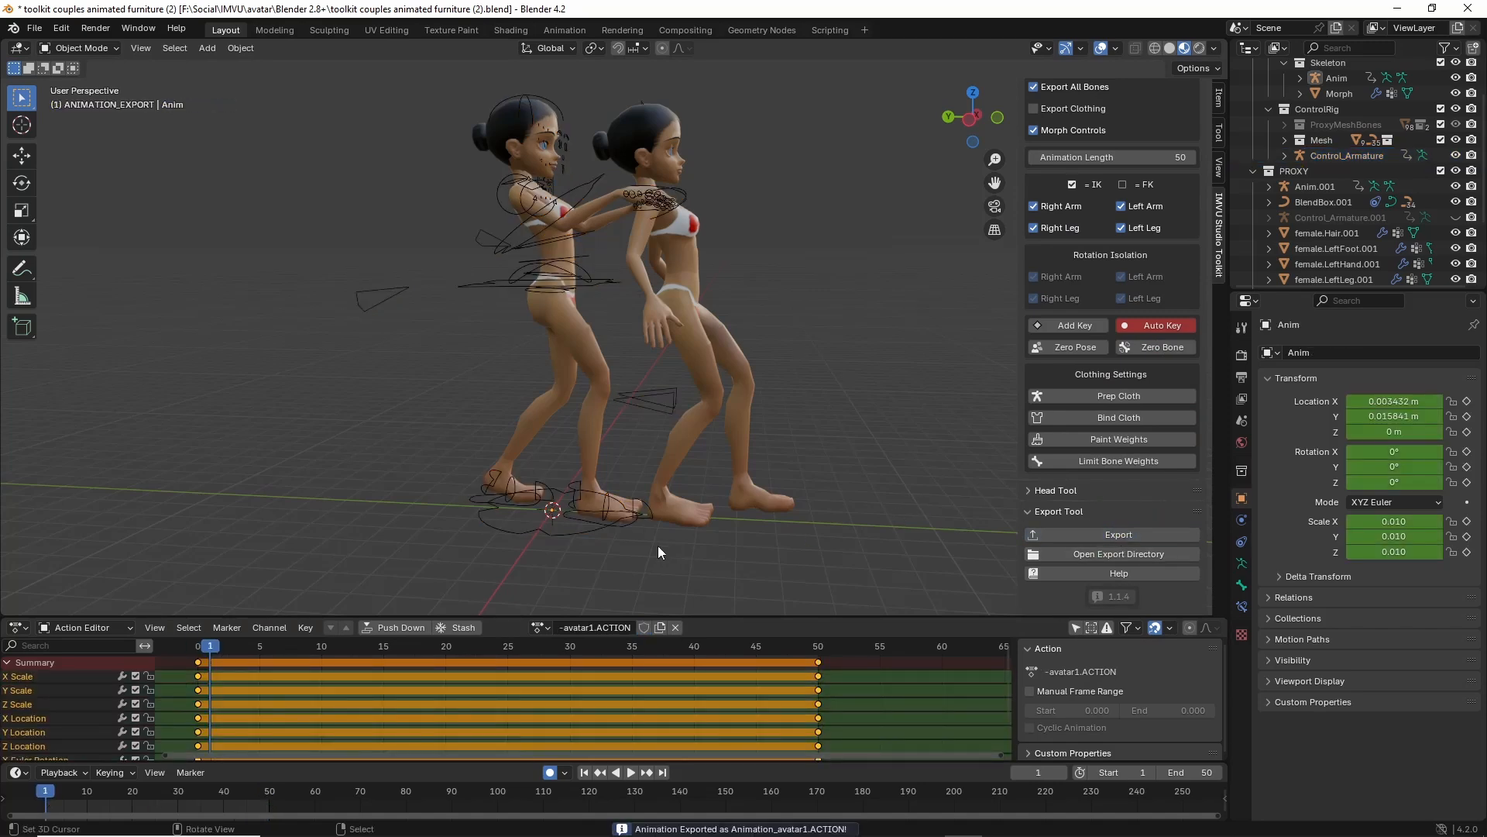
pyautogui.hotkey('ctrl', '2')
pyautogui.moveTo(749, 679)
pyautogui.mouseDown()
pyautogui.moveTo(747, 781)
pyautogui.moveTo(766, 763)
pyautogui.mouseUp()
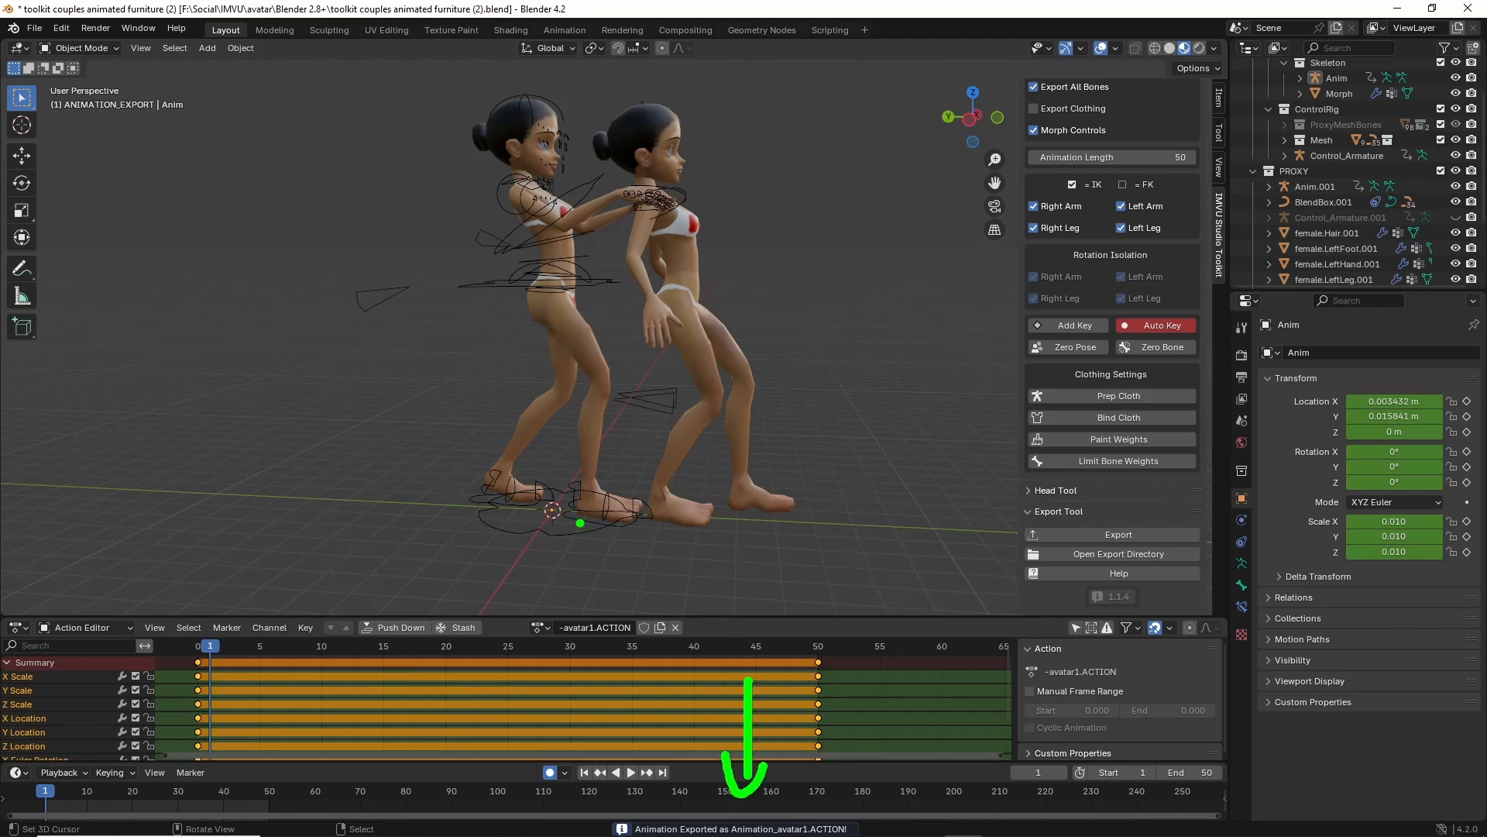
pyautogui.press('Escape')
# Assign avatar2.ACTION to the first avatar's control armature and export that animation with the toolkit's Export Tool.
pyautogui.click(549, 534)
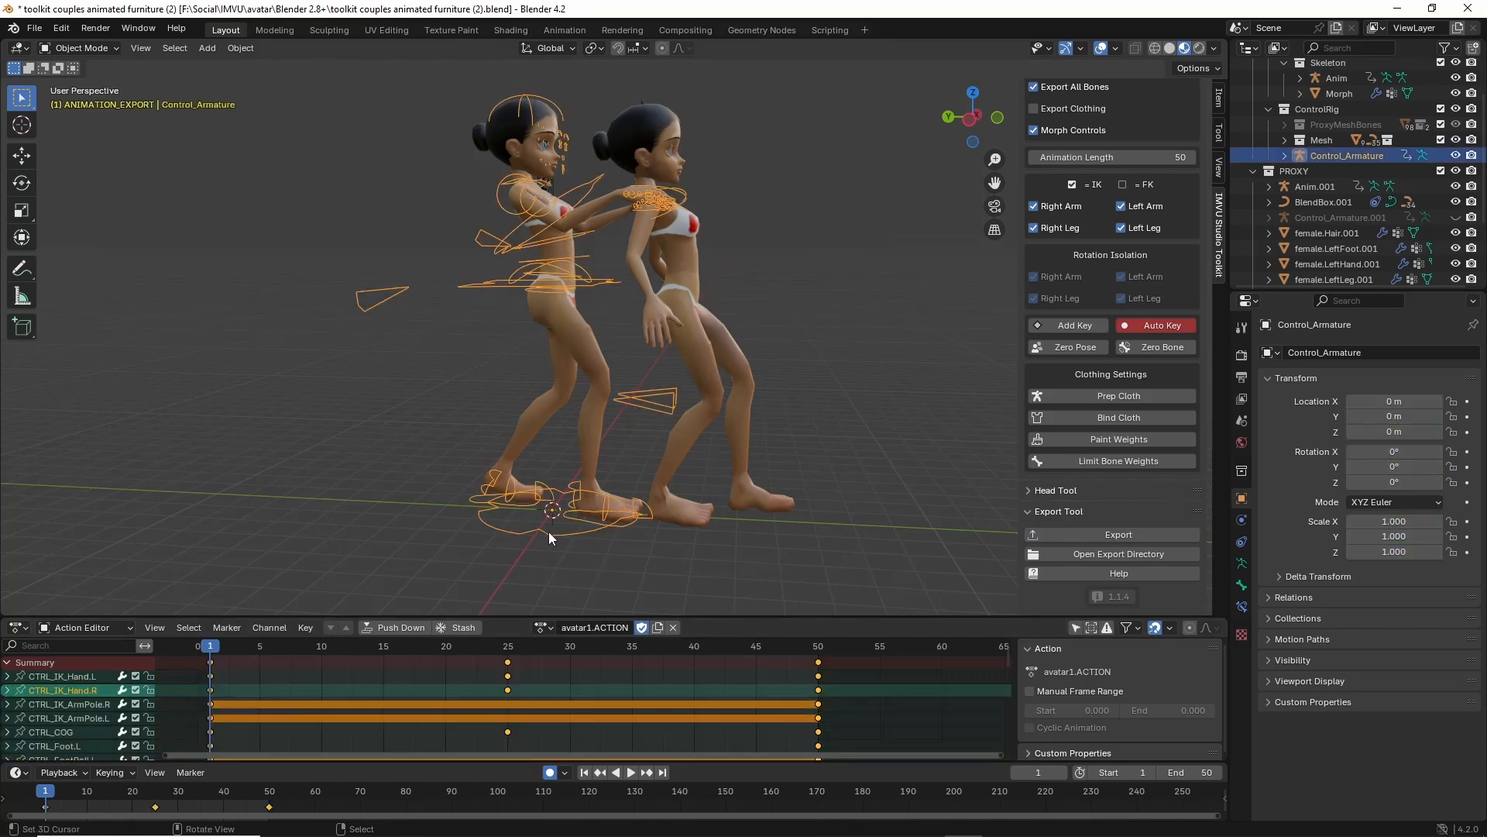
pyautogui.click(547, 627)
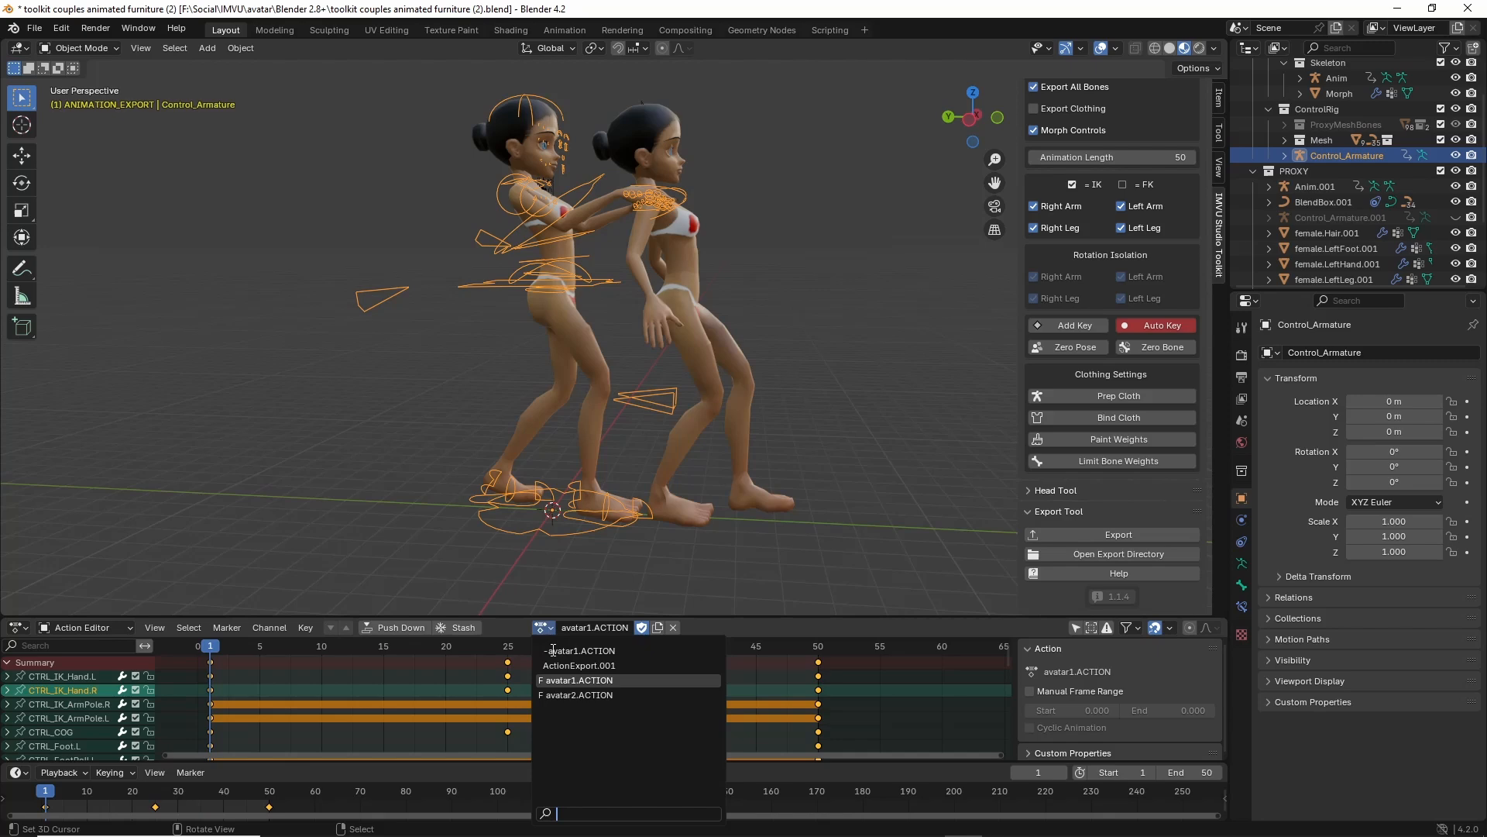
pyautogui.click(558, 695)
pyautogui.moveTo(577, 490)
pyautogui.mouseDown(button='middle')
pyautogui.moveTo(519, 491)
pyautogui.moveTo(573, 503)
pyautogui.mouseUp(button='middle')
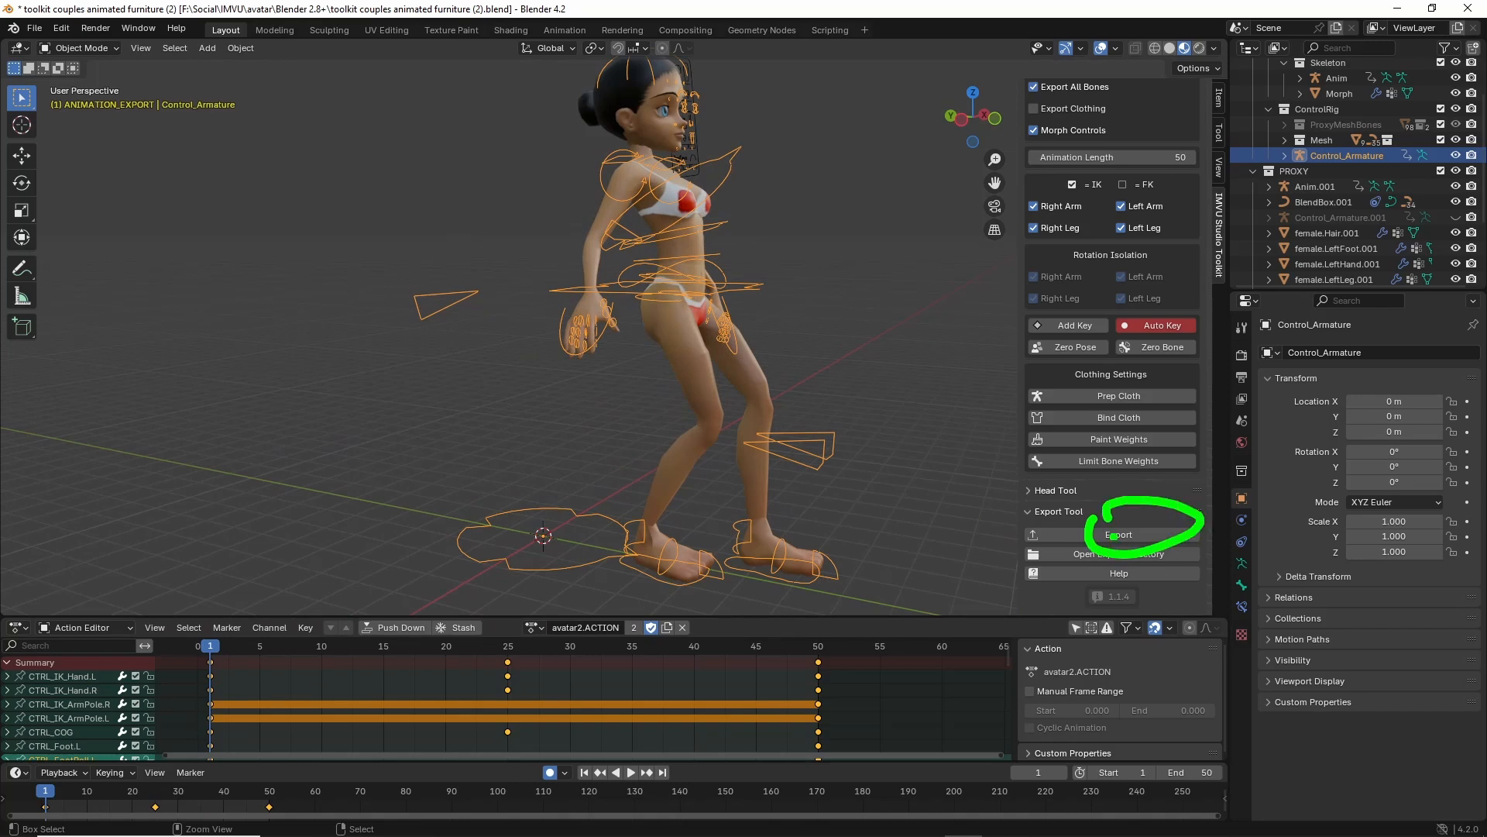
pyautogui.click(1120, 536)
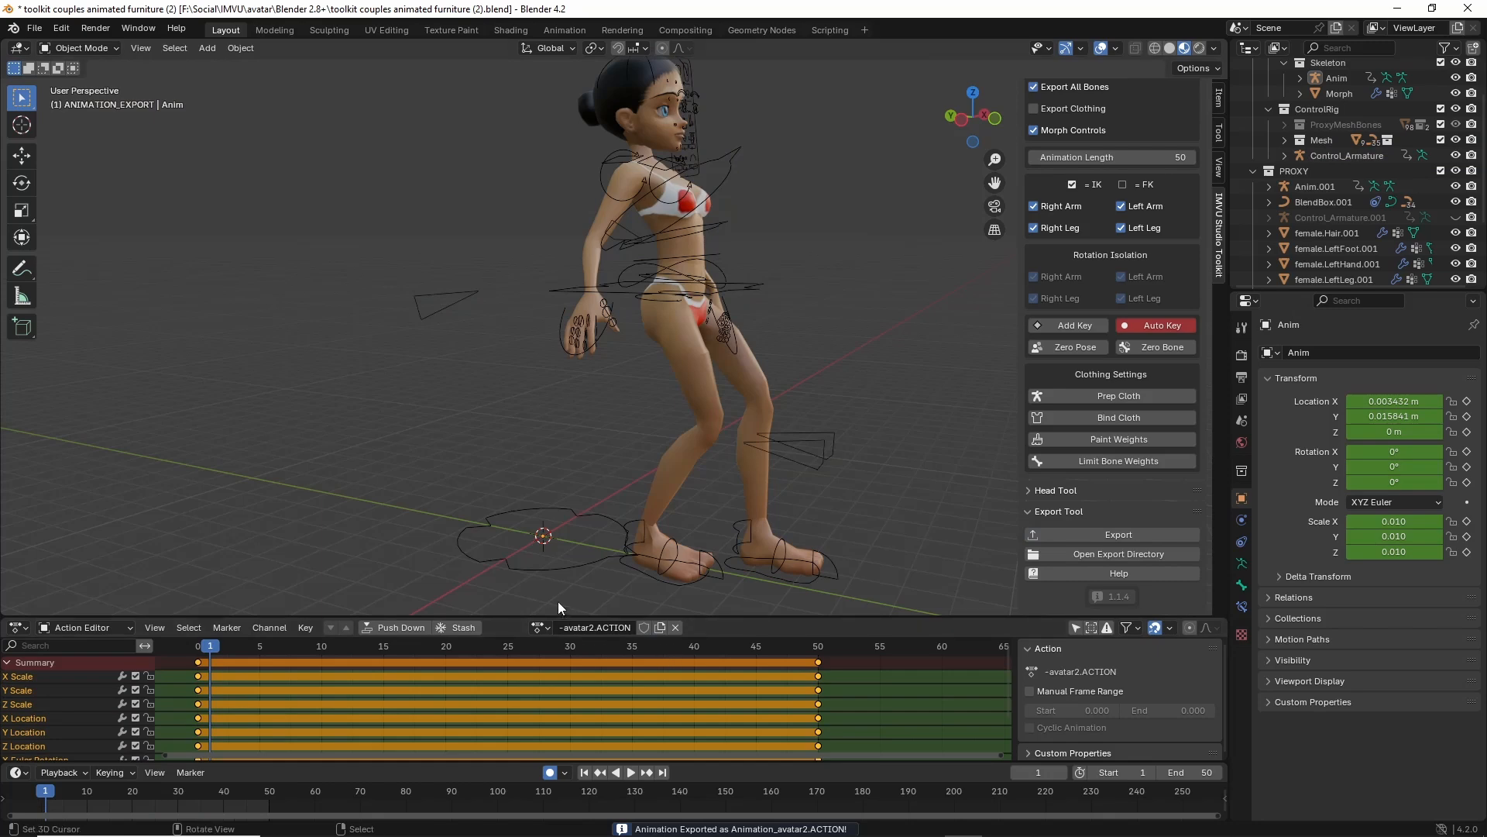
# Switch the first avatar's control armature back to avatar1.ACTION and play the couple's animation to check it.
pyautogui.click(551, 568)
pyautogui.click(541, 627)
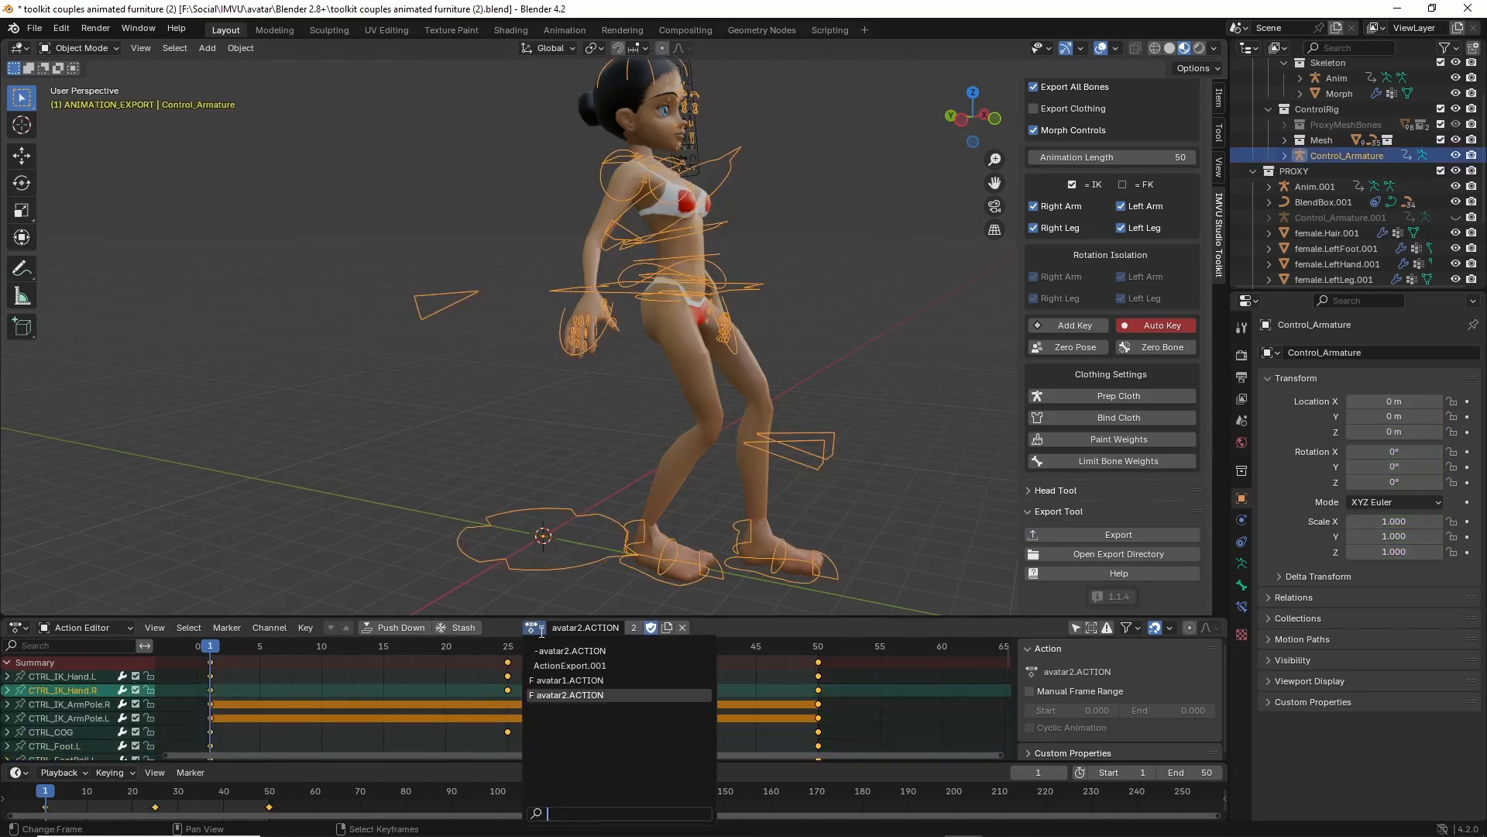
pyautogui.click(551, 682)
pyautogui.press('space')
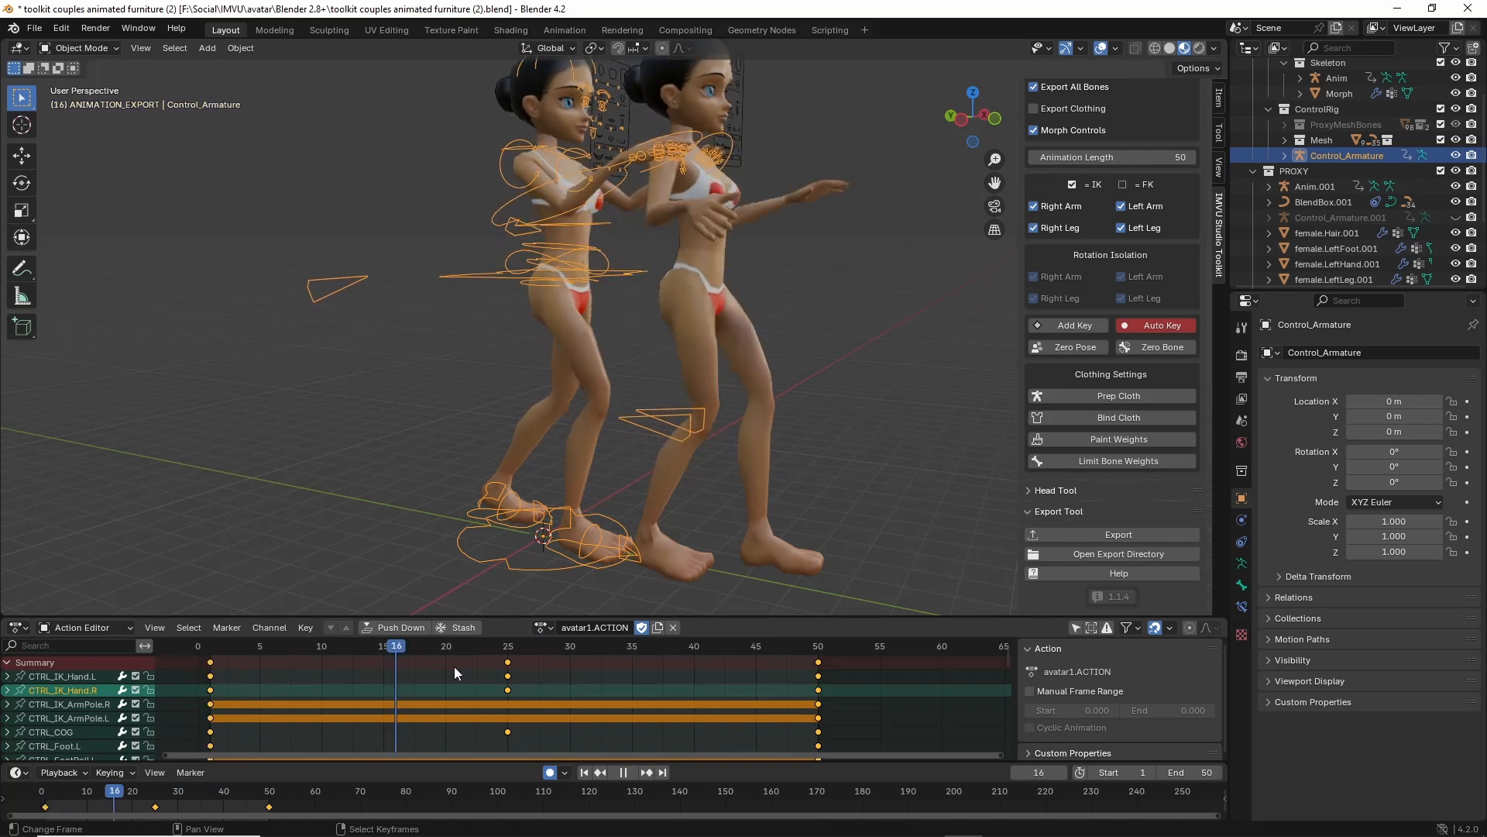
pyautogui.press('space')
pyautogui.moveTo(522, 369); pyautogui.dragTo(518, 402, button='middle')
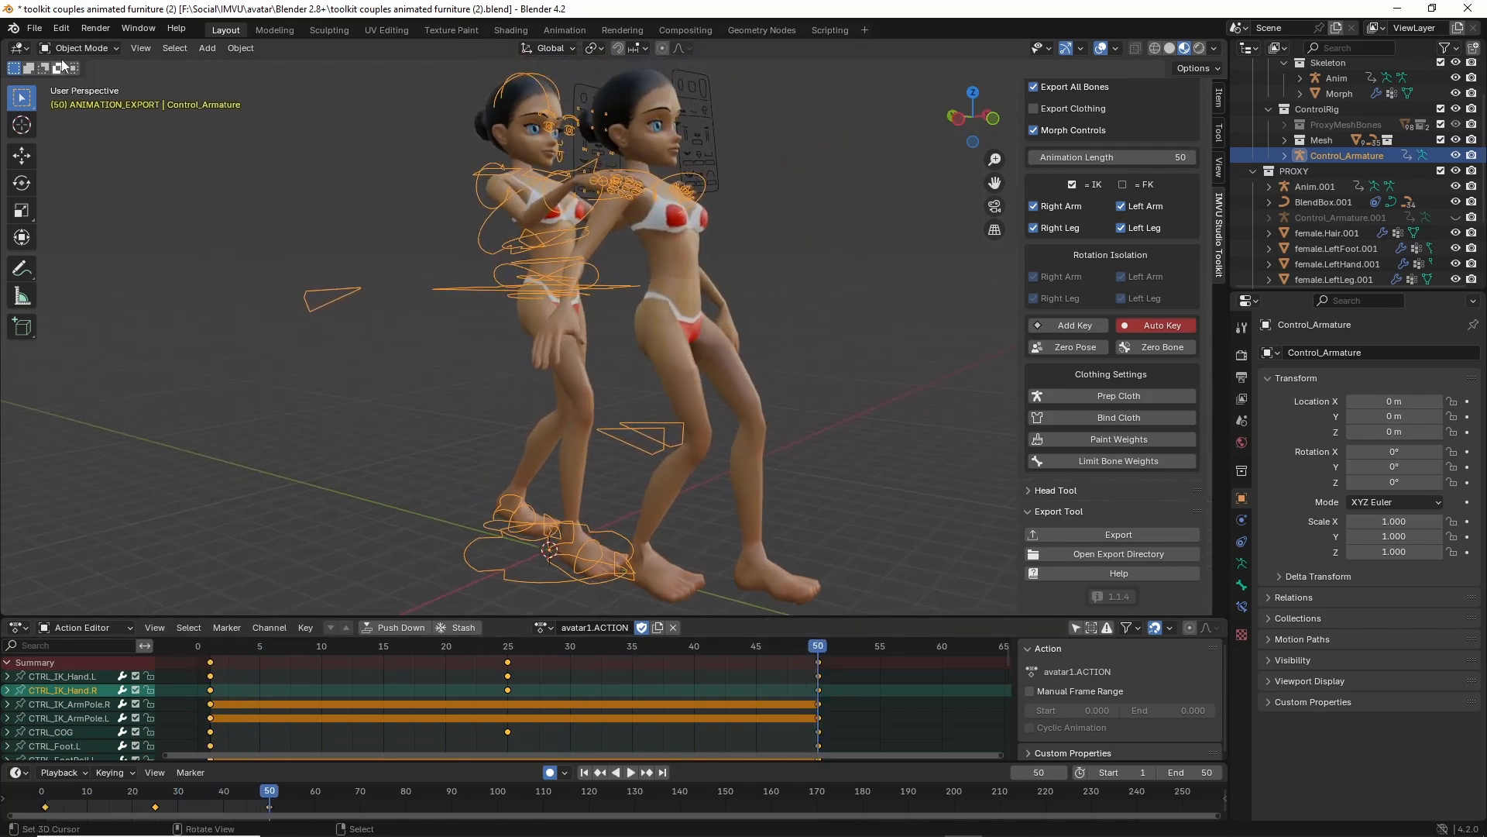
# Start saving the scene as a new .blend file by opening its file name for editing at the version number.
pyautogui.click(35, 28)
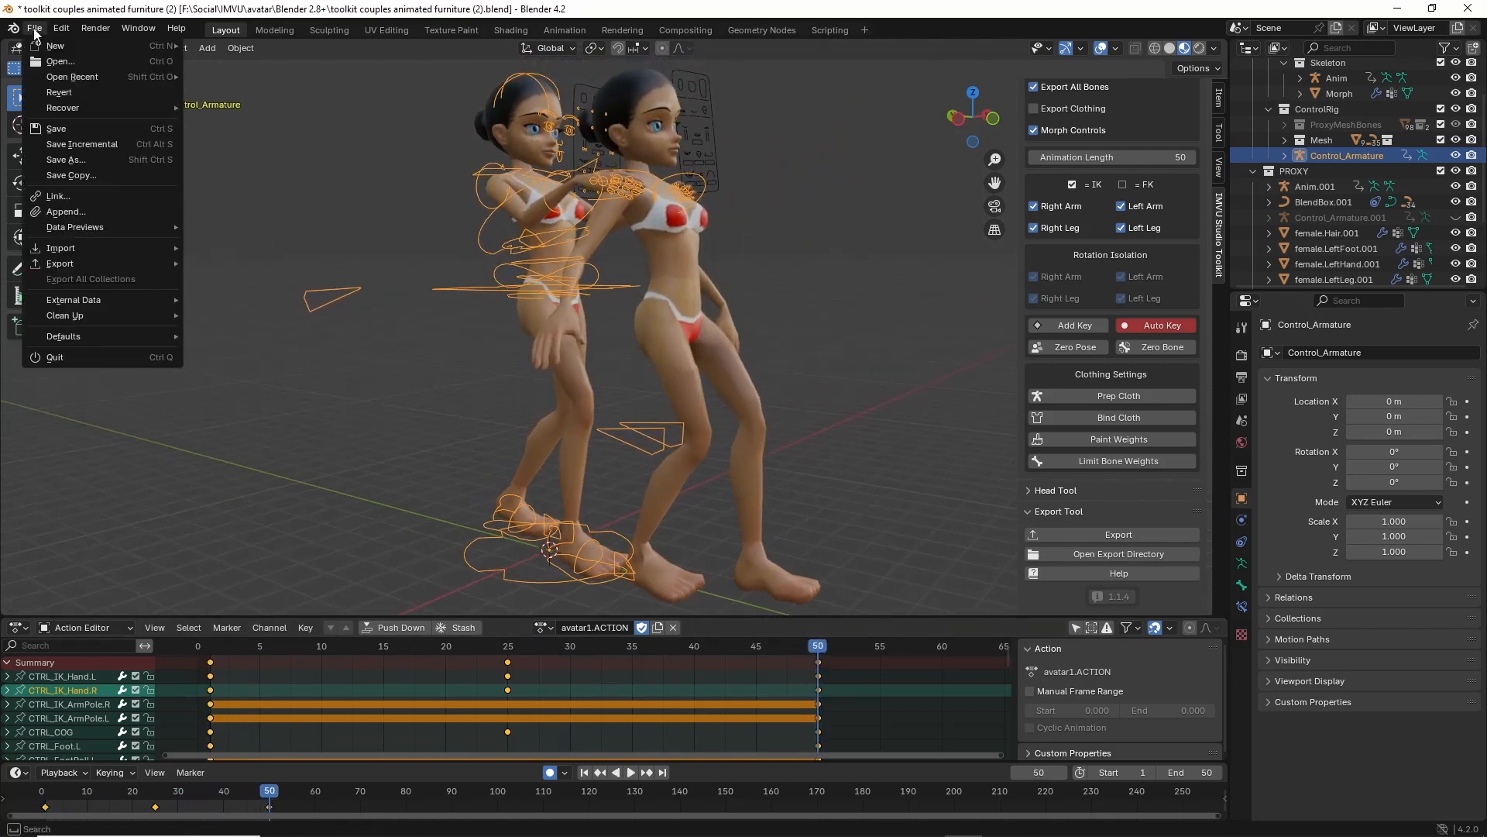
pyautogui.click(71, 160)
pyautogui.click(682, 644)
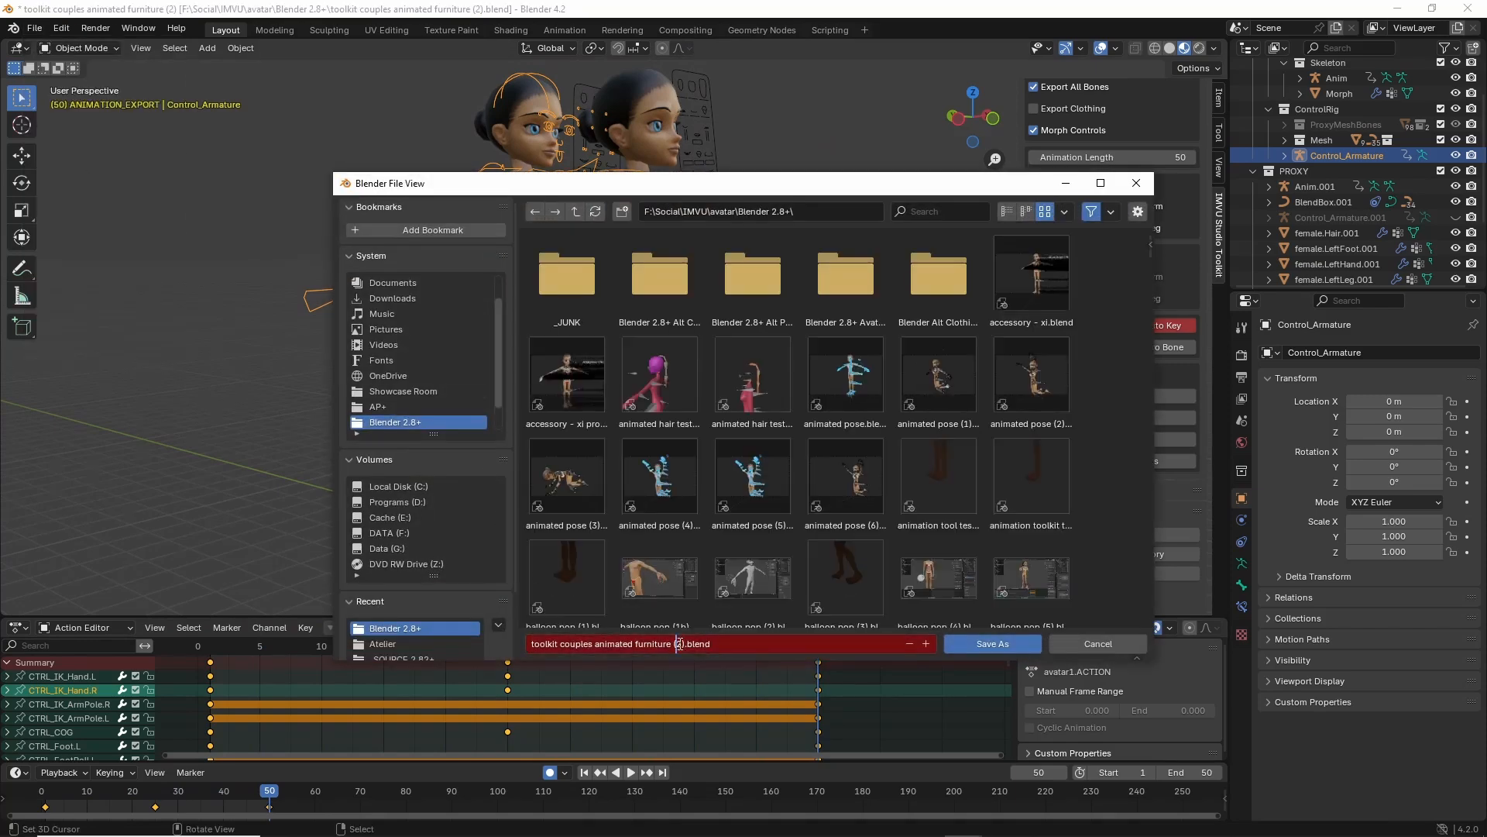
# Save the file as "toolkit couples animated furniture (2b).blend" and start a new General file.
pyautogui.write('b')
pyautogui.click(988, 642)
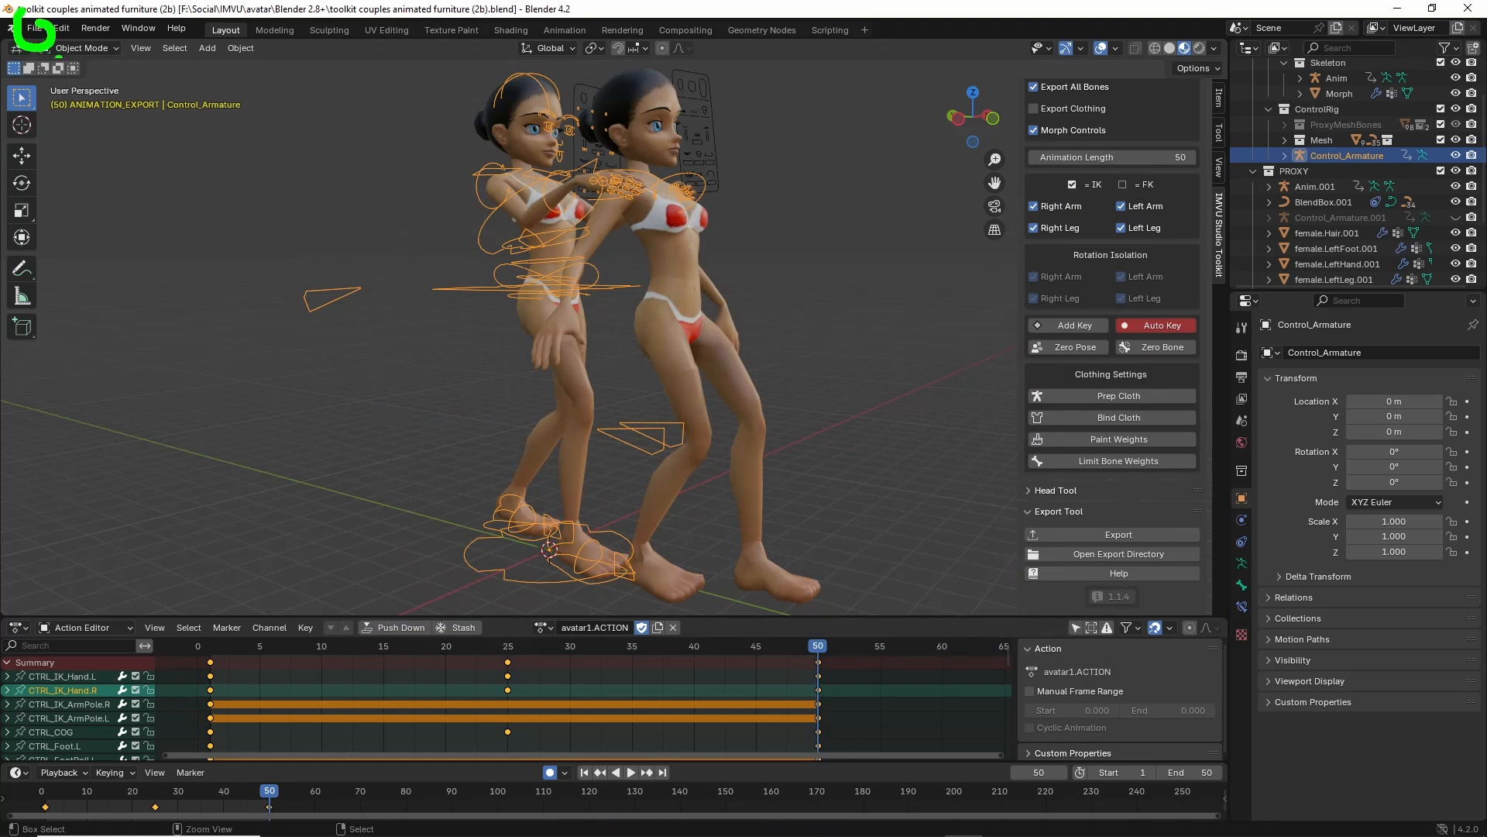
pyautogui.click(37, 35)
pyautogui.moveTo(73, 43)
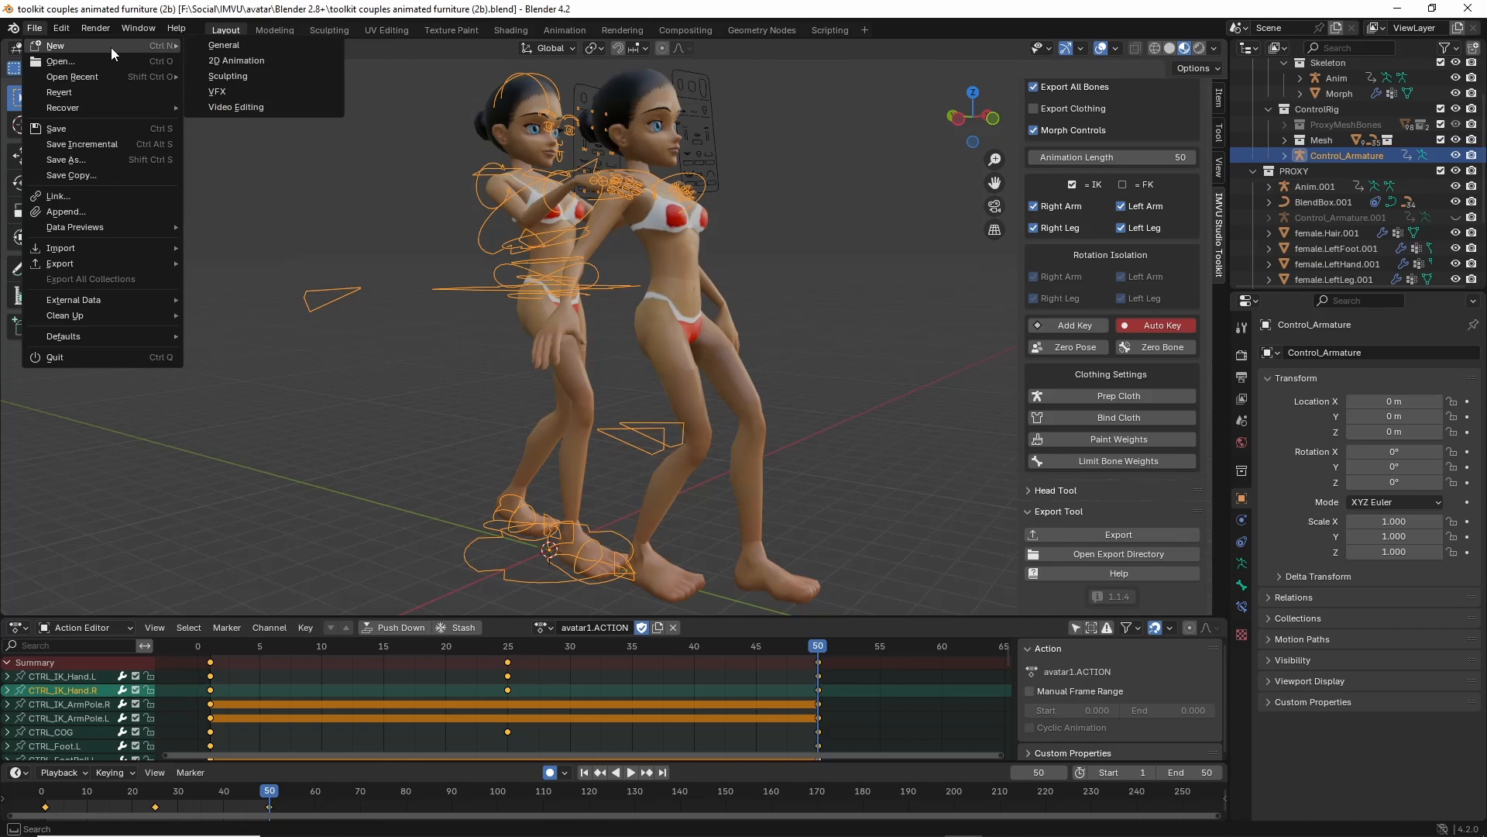
pyautogui.click(215, 48)
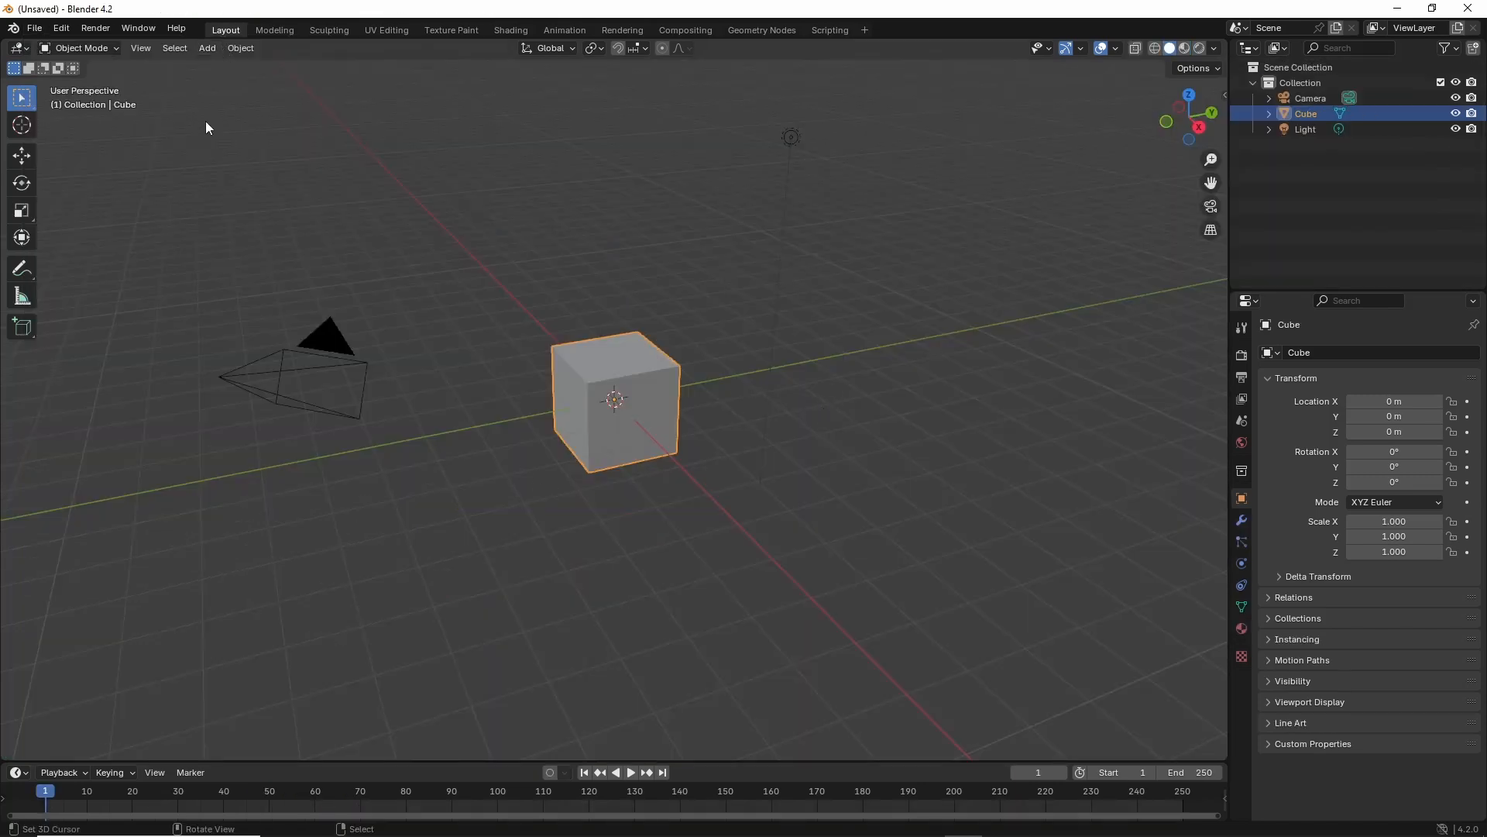
# Show the viewport sidebar and create a furniture setup with the IMVU Studio Toolkit's Furniture Tool.
pyautogui.click(141, 48)
pyautogui.click(155, 84)
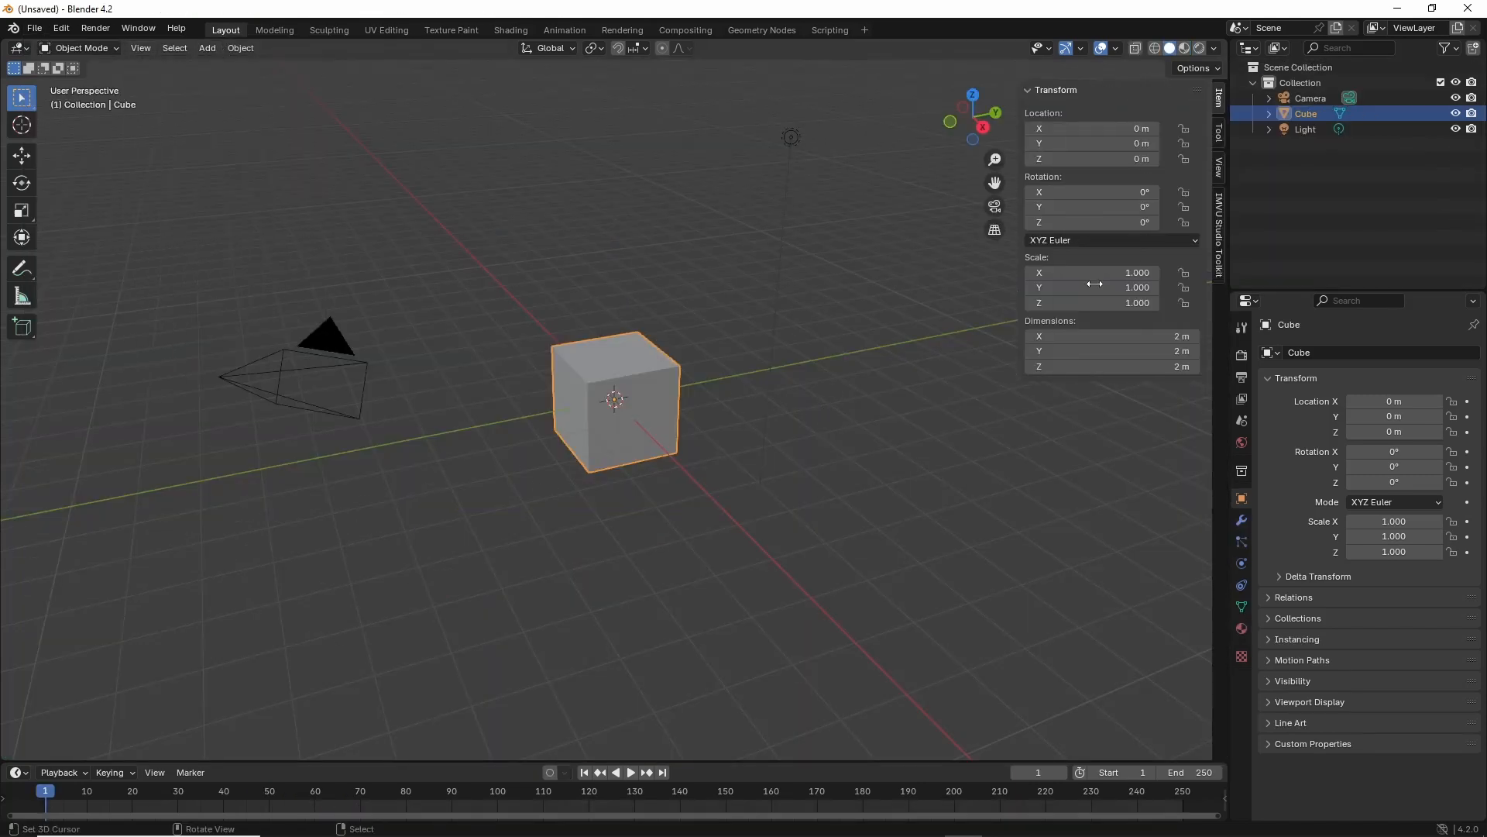
pyautogui.click(1221, 242)
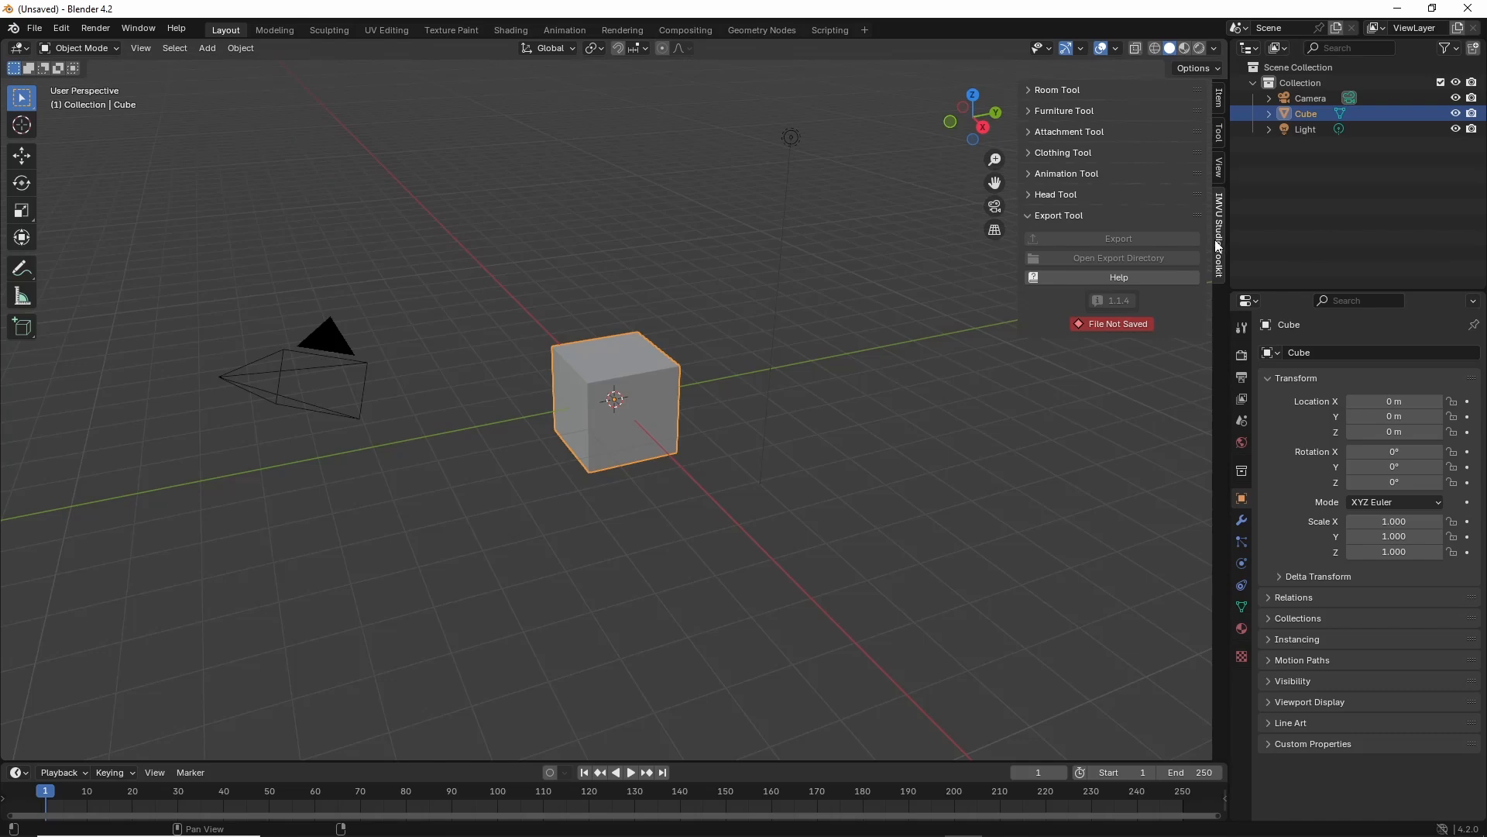
pyautogui.moveTo(1025, 127); pyautogui.dragTo(1115, 127)
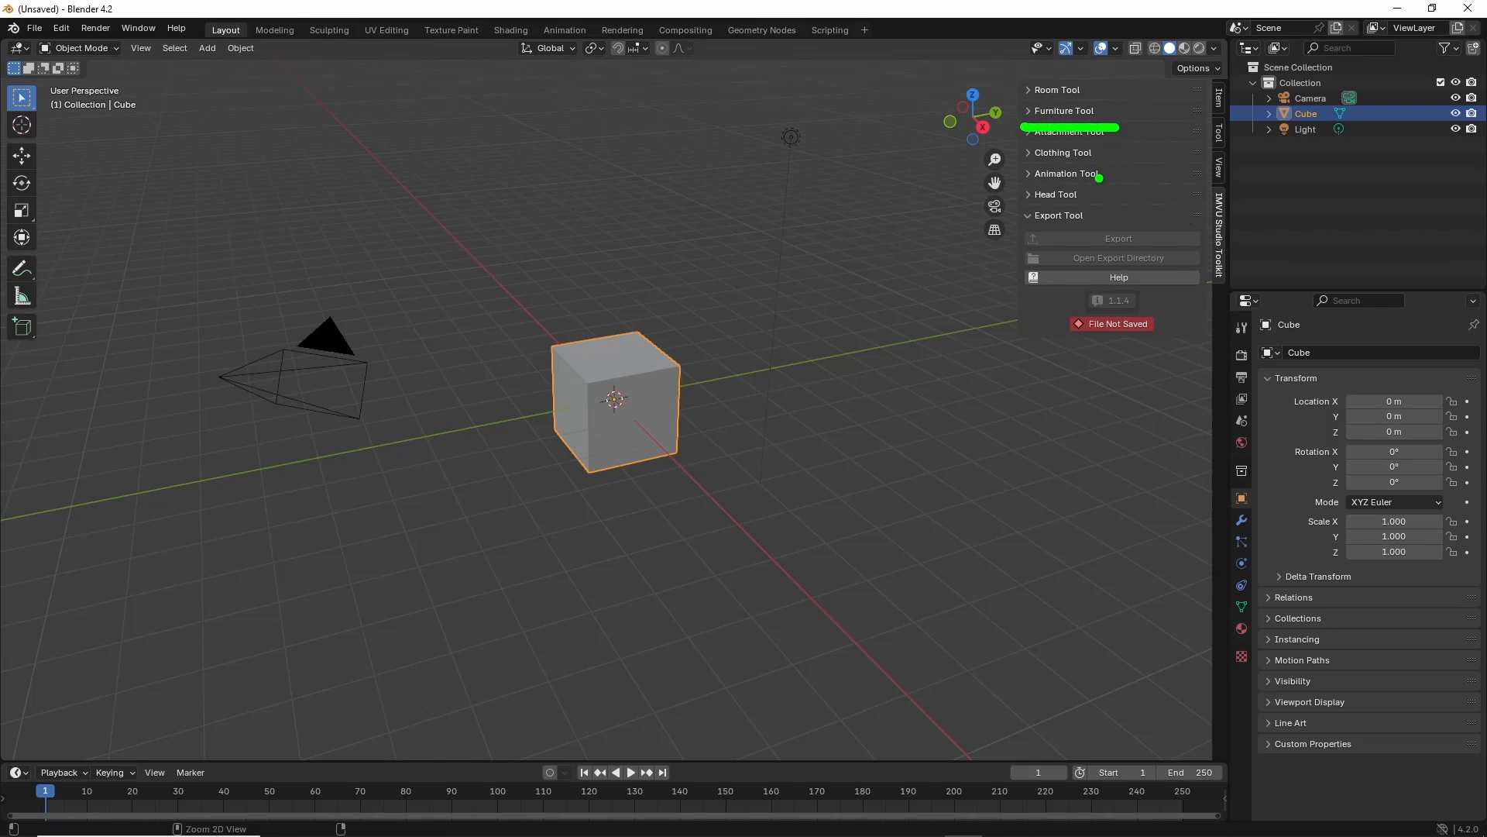
pyautogui.click(1072, 113)
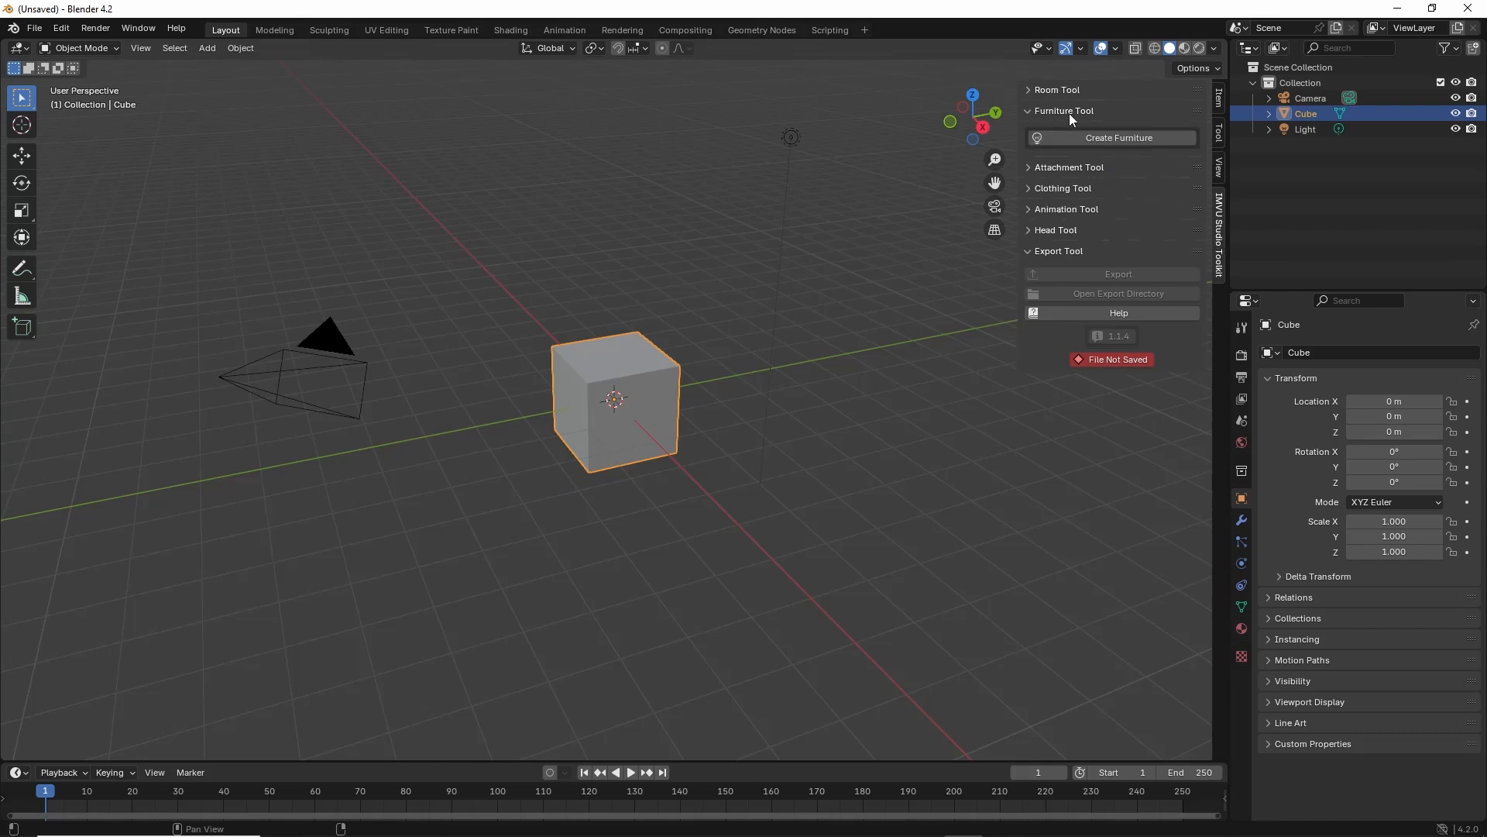
pyautogui.click(1118, 138)
# Select the ScaleCube_Ref reference cube and hide it in the viewport.
pyautogui.moveTo(555, 513); pyautogui.dragTo(638, 572, button='middle')
pyautogui.click(605, 510)
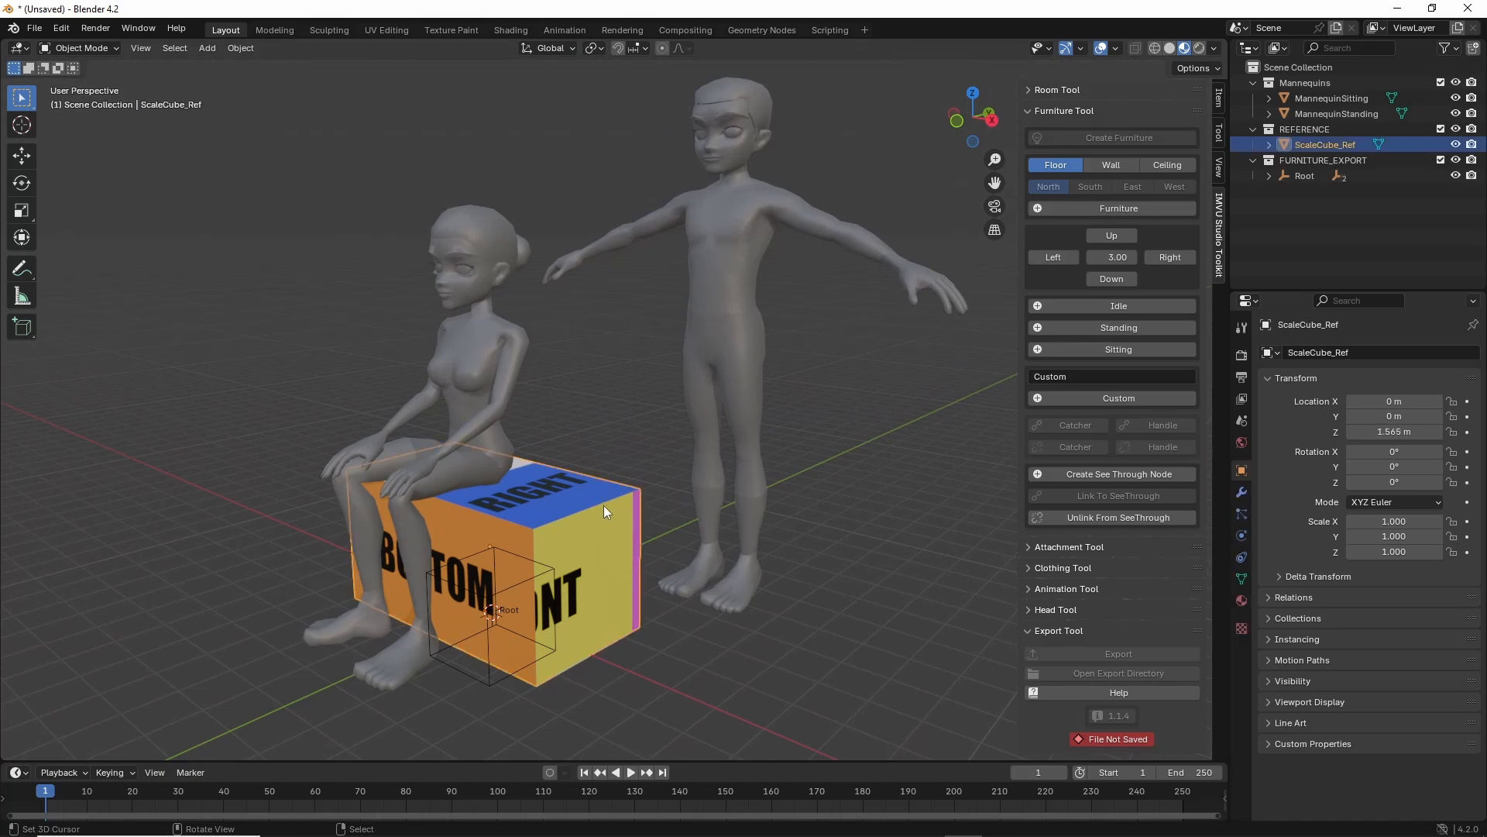
pyautogui.keyDown('ctrl'); pyautogui.moveTo(546, 517); pyautogui.dragTo(542, 543); pyautogui.keyUp('ctrl')
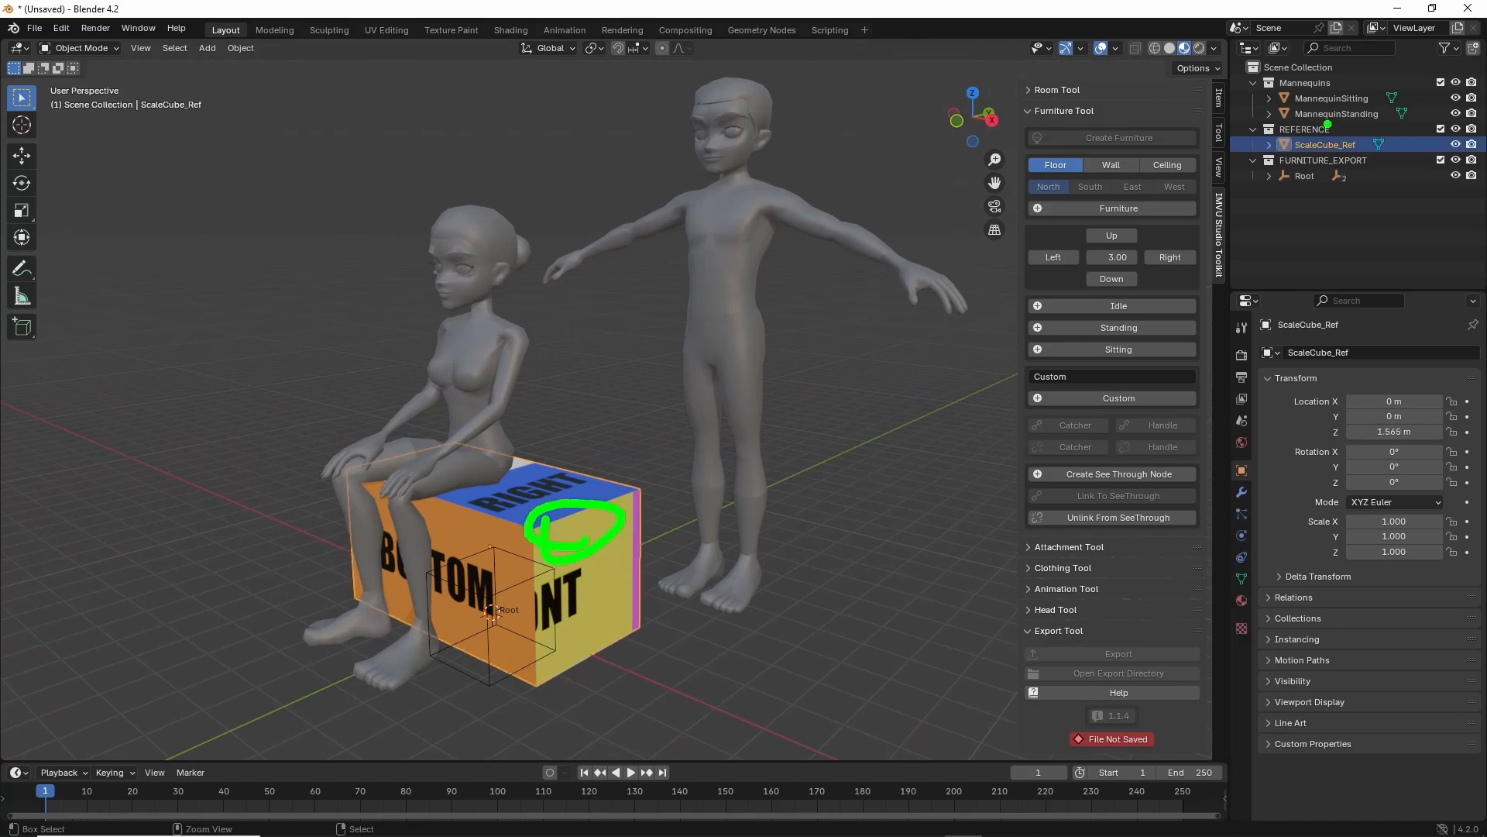
pyautogui.click(1456, 145)
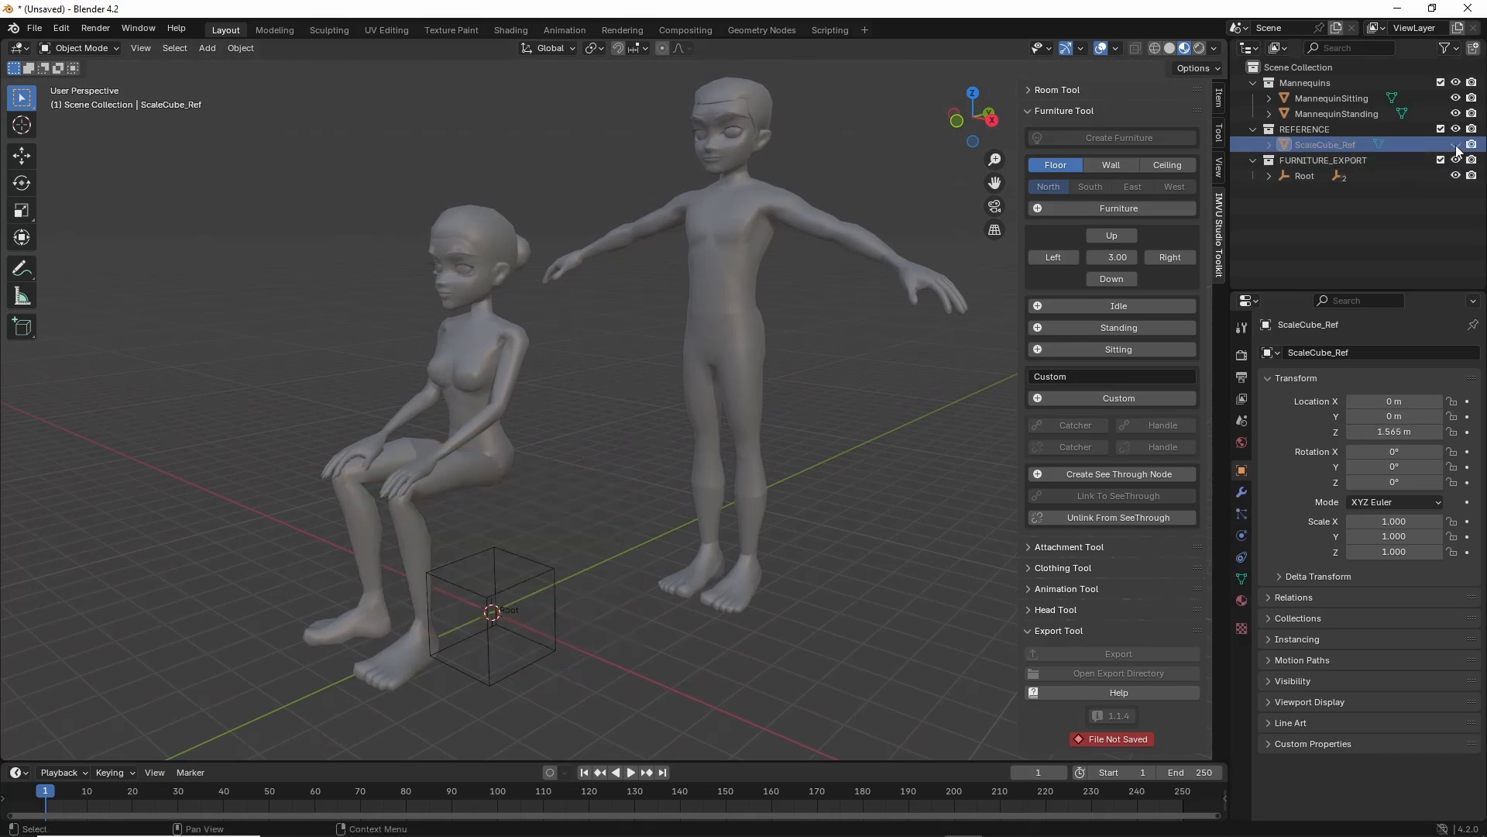
# Make FURNITURE_EXPORT the active collection for new objects.
pyautogui.keyDown('shift'); pyautogui.moveTo(569, 543); pyautogui.dragTo(632, 531, button='middle'); pyautogui.keyUp('shift')
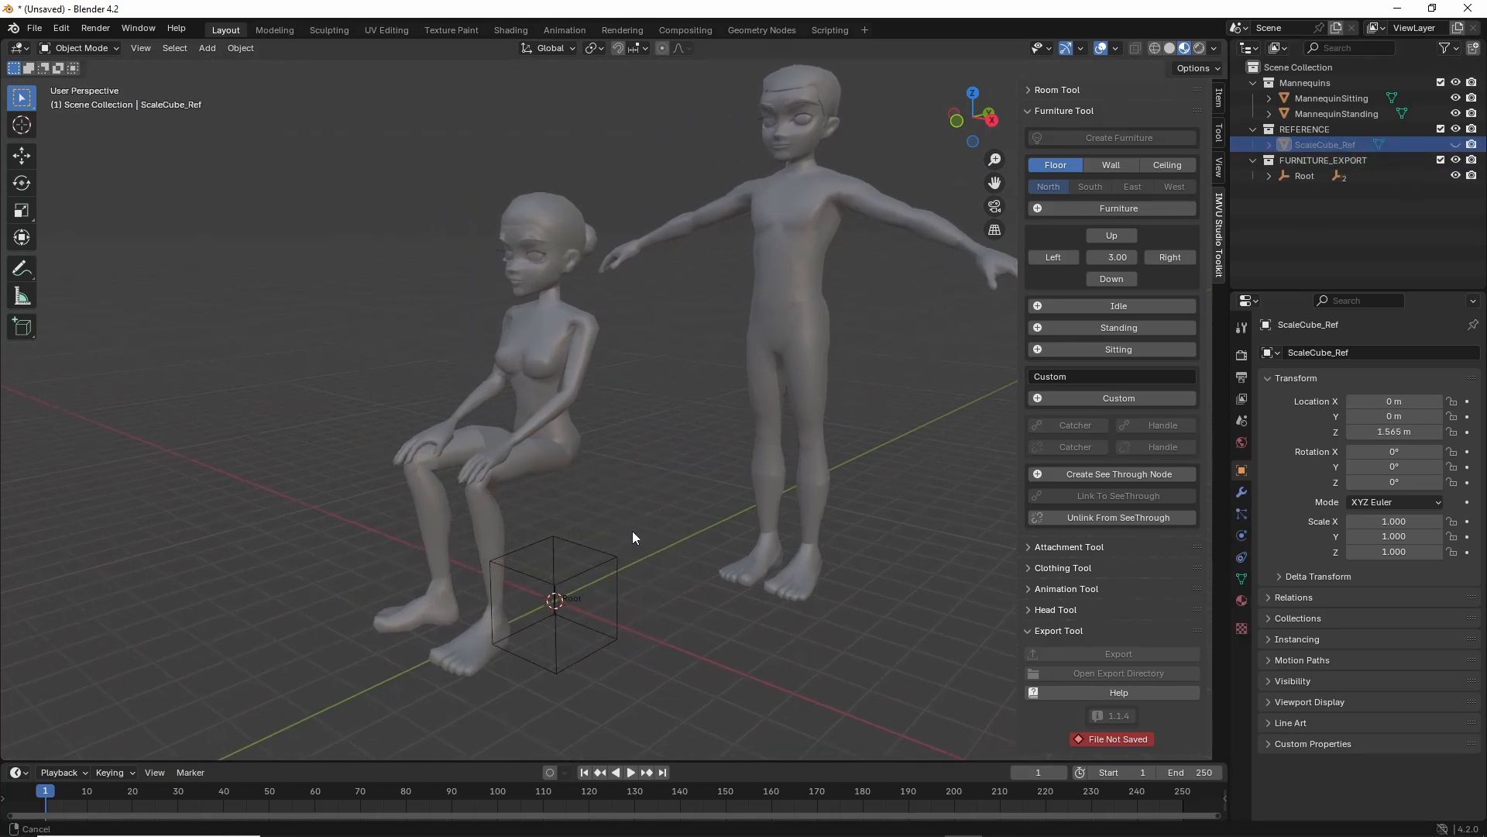
pyautogui.click(1299, 130)
pyautogui.click(1309, 160)
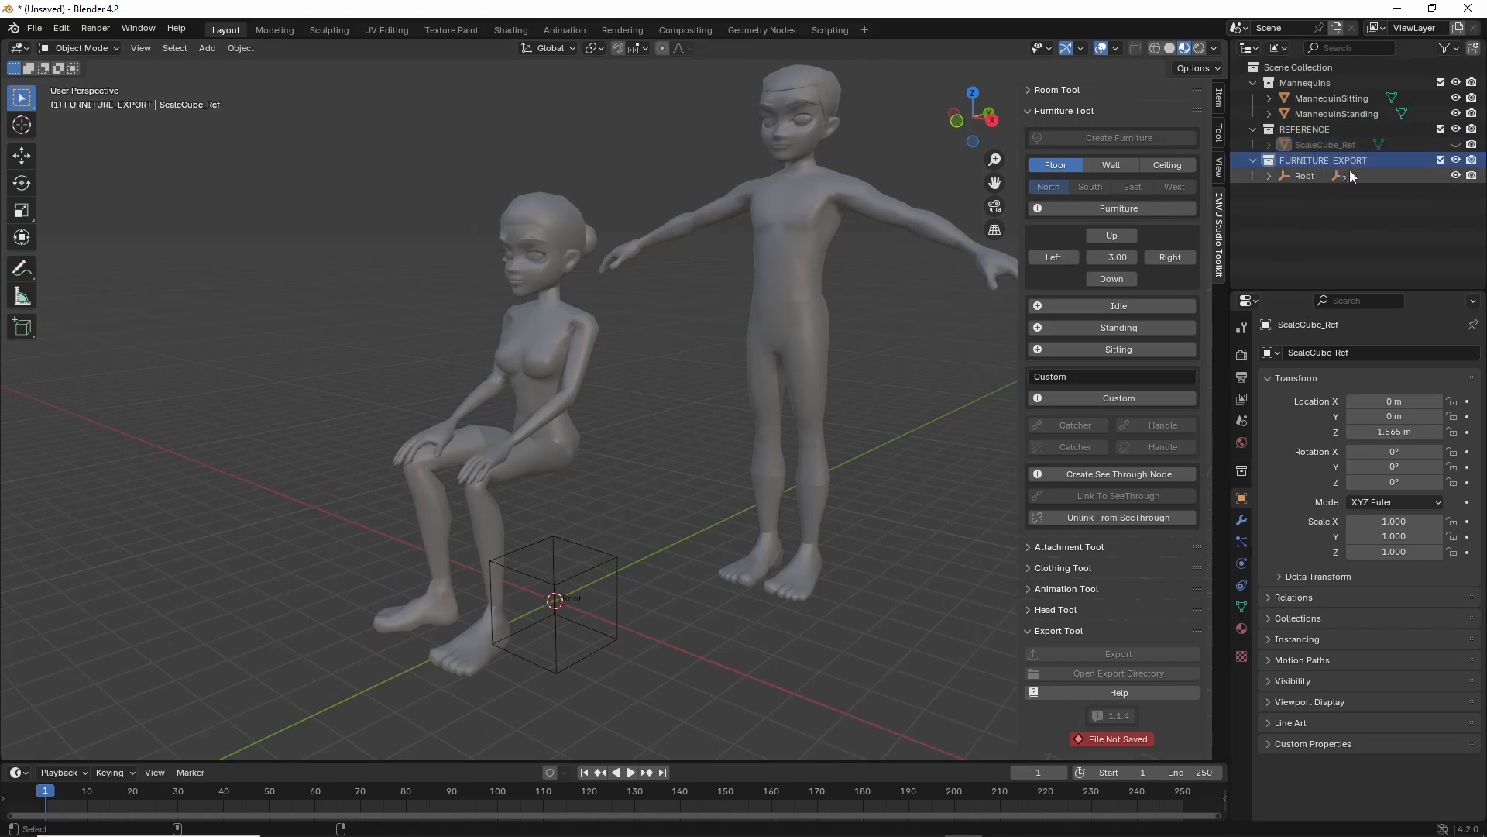
pyautogui.hotkey('ctrl', '2')
pyautogui.moveTo(1292, 175); pyautogui.dragTo(1358, 174)
pyautogui.press('Escape')
# Add a plane mesh at the scene origin inside the FURNITURE_EXPORT collection.
pyautogui.click(208, 48)
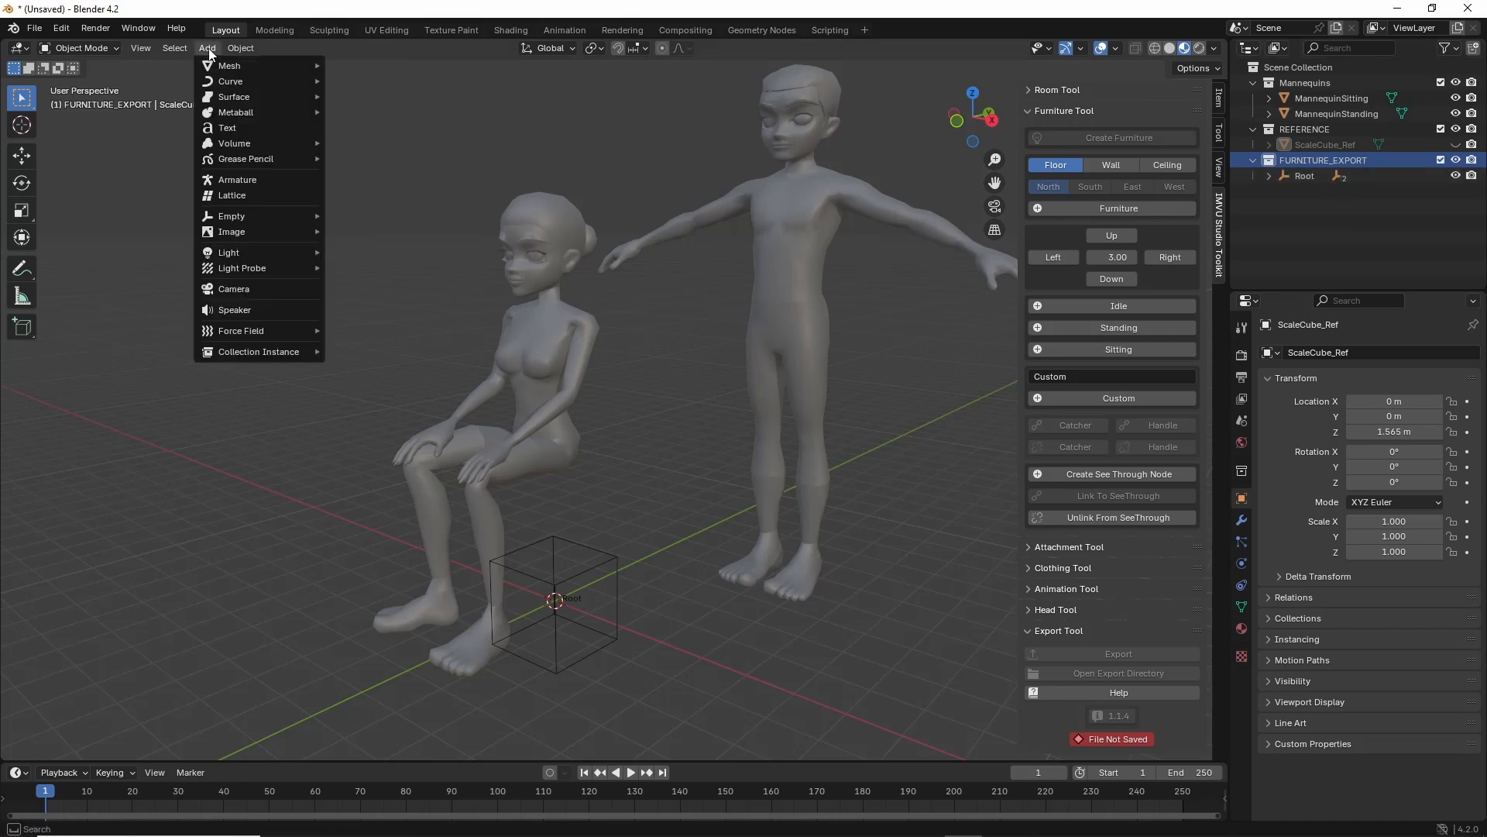
pyautogui.moveTo(240, 66)
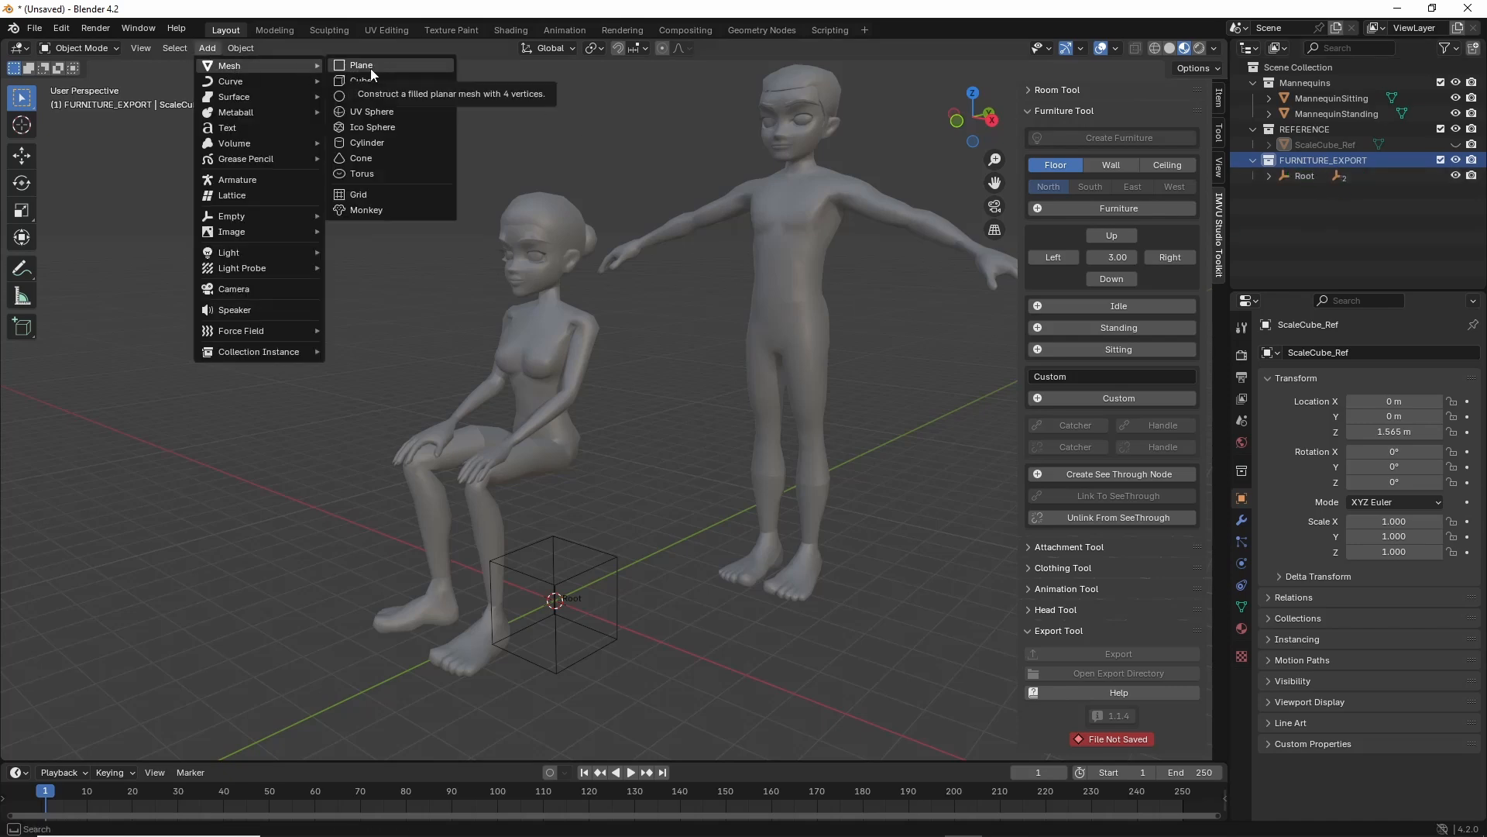
pyautogui.hotkey('ctrl', '2')
pyautogui.moveTo(343, 79); pyautogui.dragTo(388, 79)
pyautogui.moveTo(209, 78)
pyautogui.mouseDown()
pyautogui.moveTo(256, 78)
pyautogui.moveTo(237, 61)
pyautogui.mouseUp()
pyautogui.press('Escape')
pyautogui.click(361, 67)
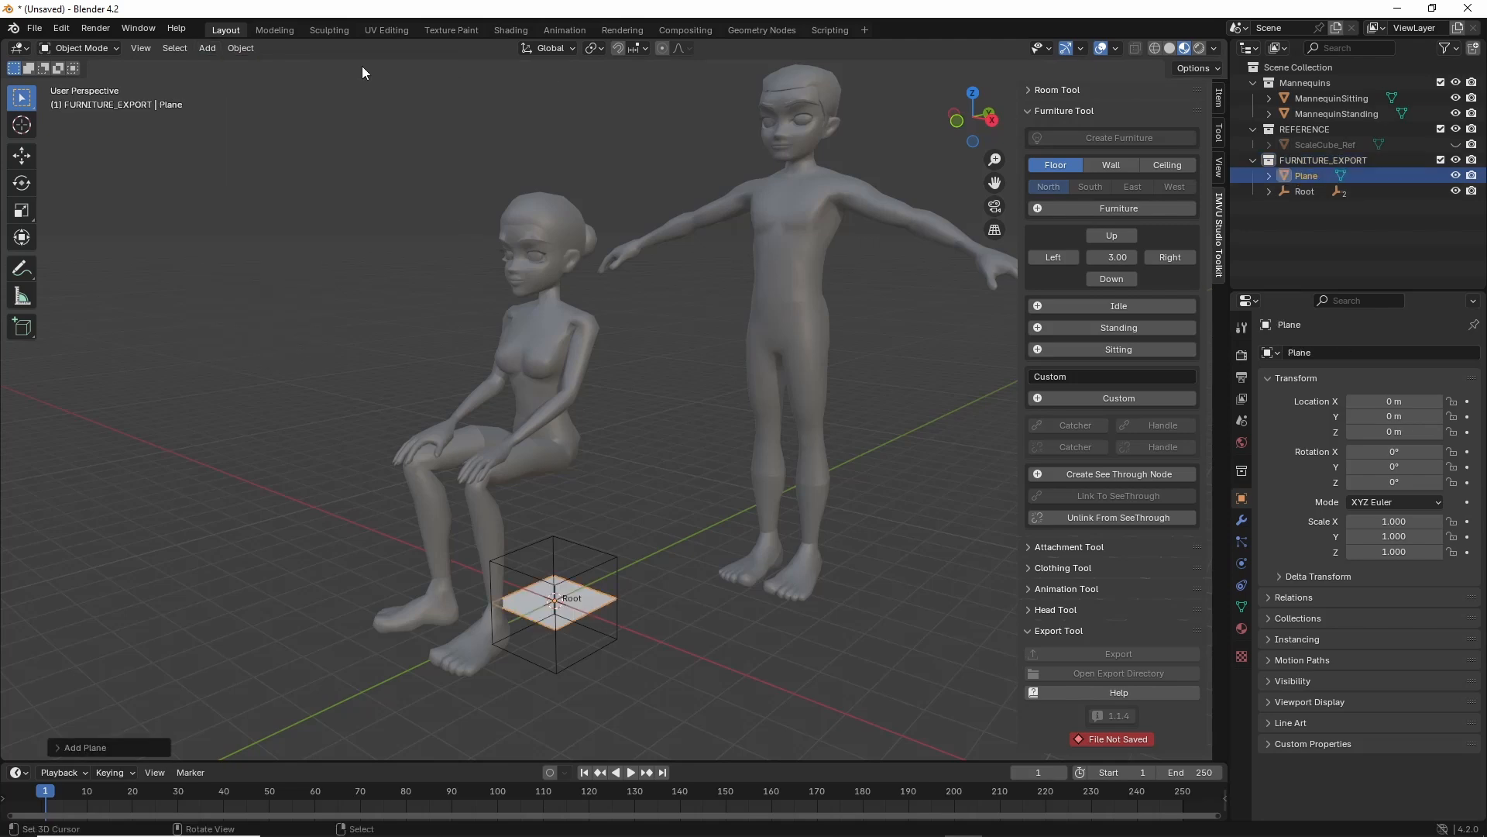
pyautogui.scroll(5, 643, 436)
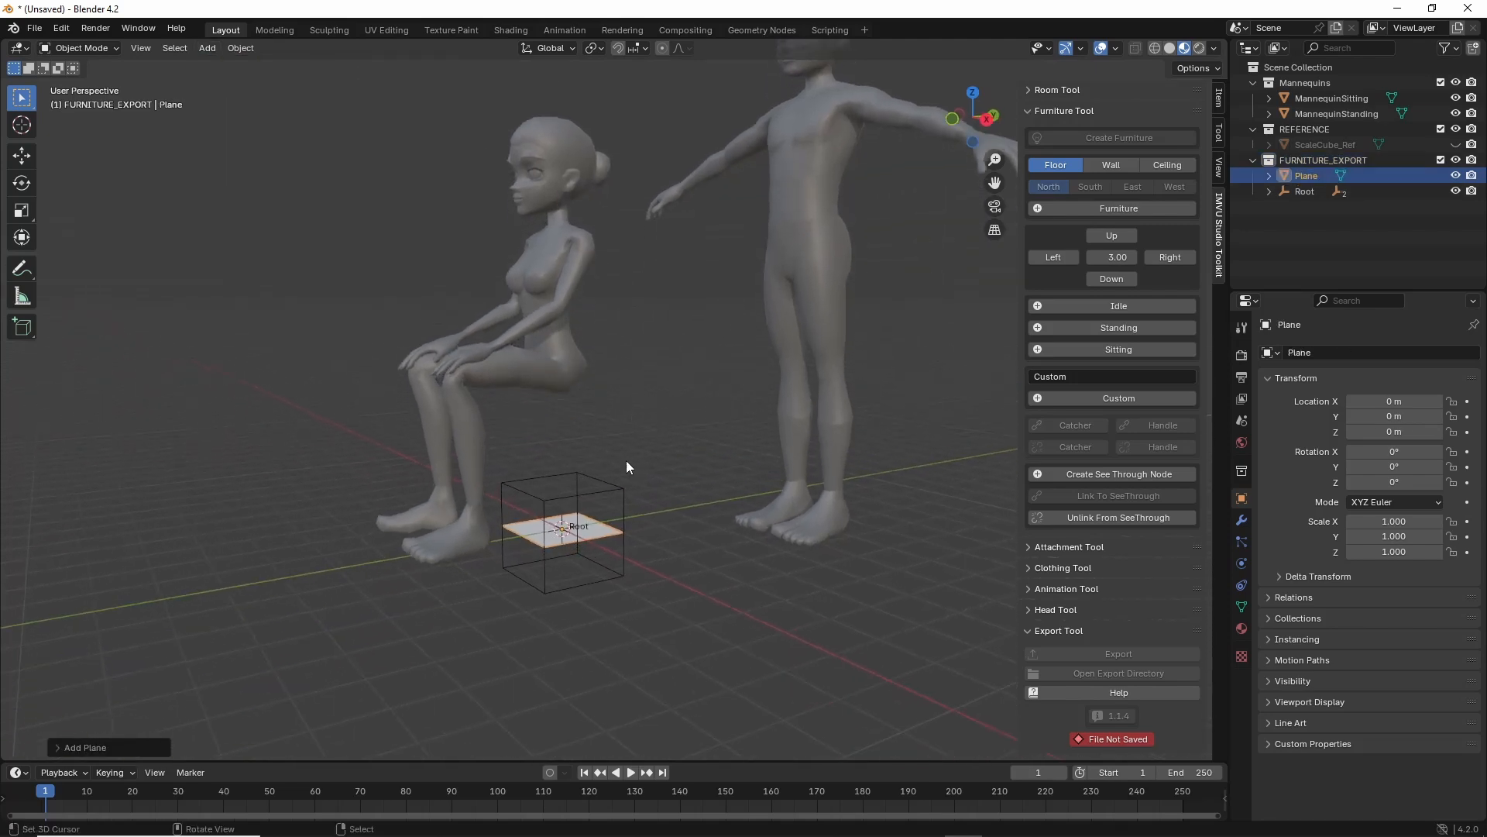
pyautogui.moveTo(530, 568)
pyautogui.mouseDown()
pyautogui.moveTo(521, 576)
pyautogui.moveTo(1096, 348)
pyautogui.moveTo(1087, 387)
pyautogui.mouseUp()
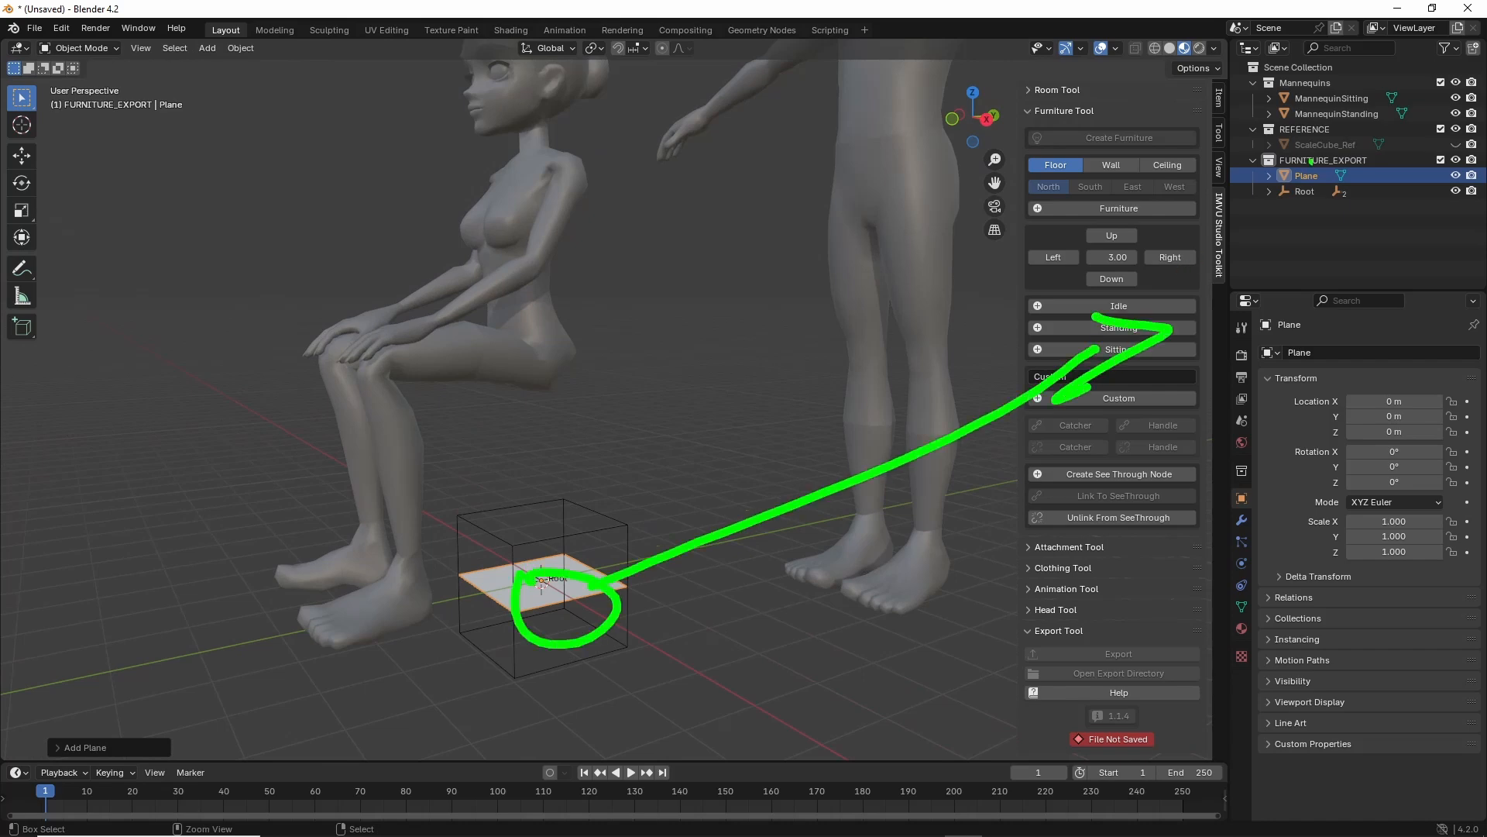
pyautogui.moveTo(1247, 136)
pyautogui.mouseDown()
pyautogui.moveTo(1243, 180)
pyautogui.moveTo(1406, 132)
pyautogui.moveTo(1224, 132)
pyautogui.mouseUp()
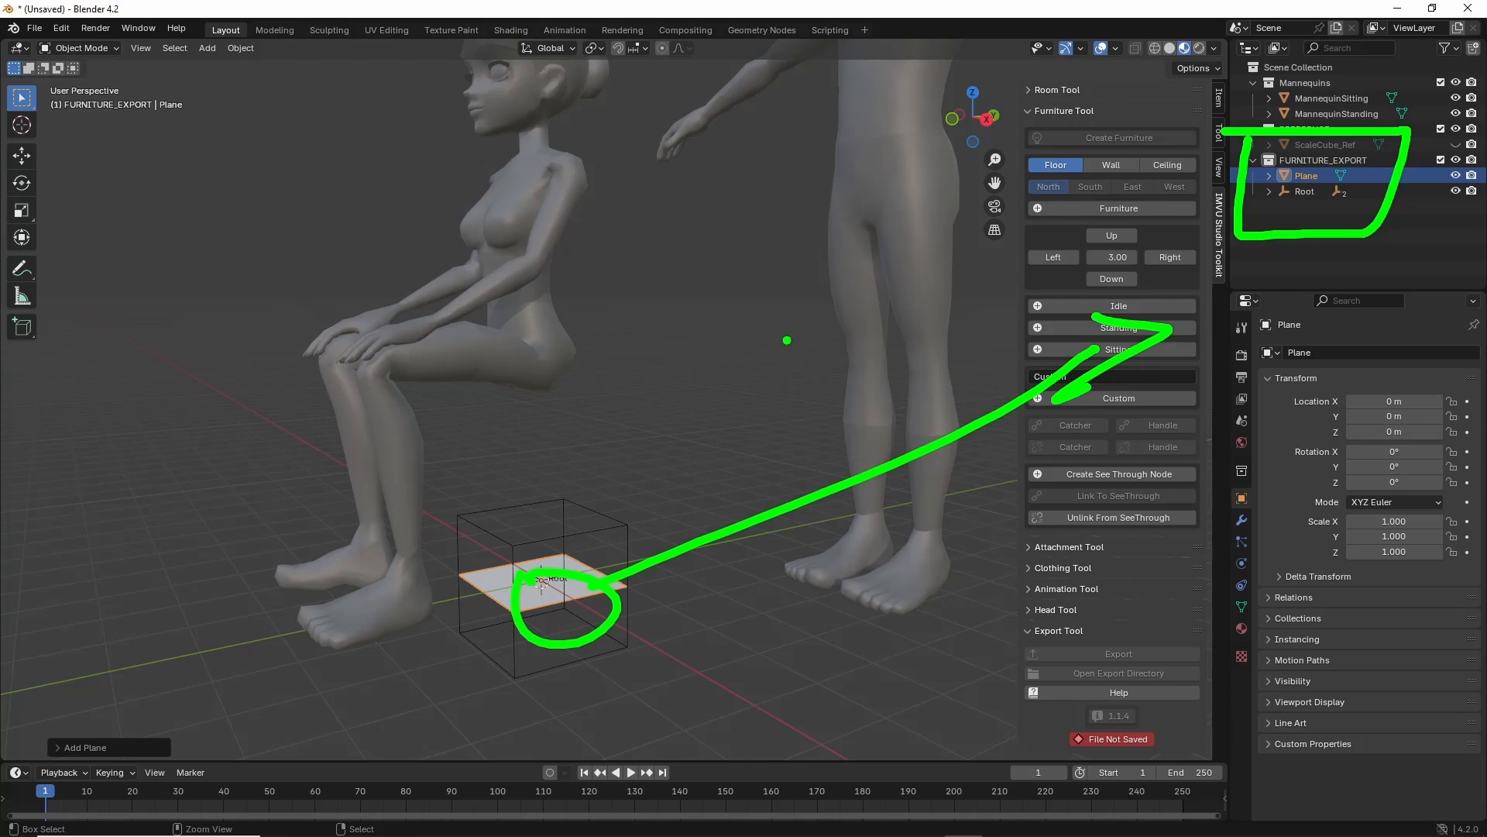
pyautogui.press('Escape')
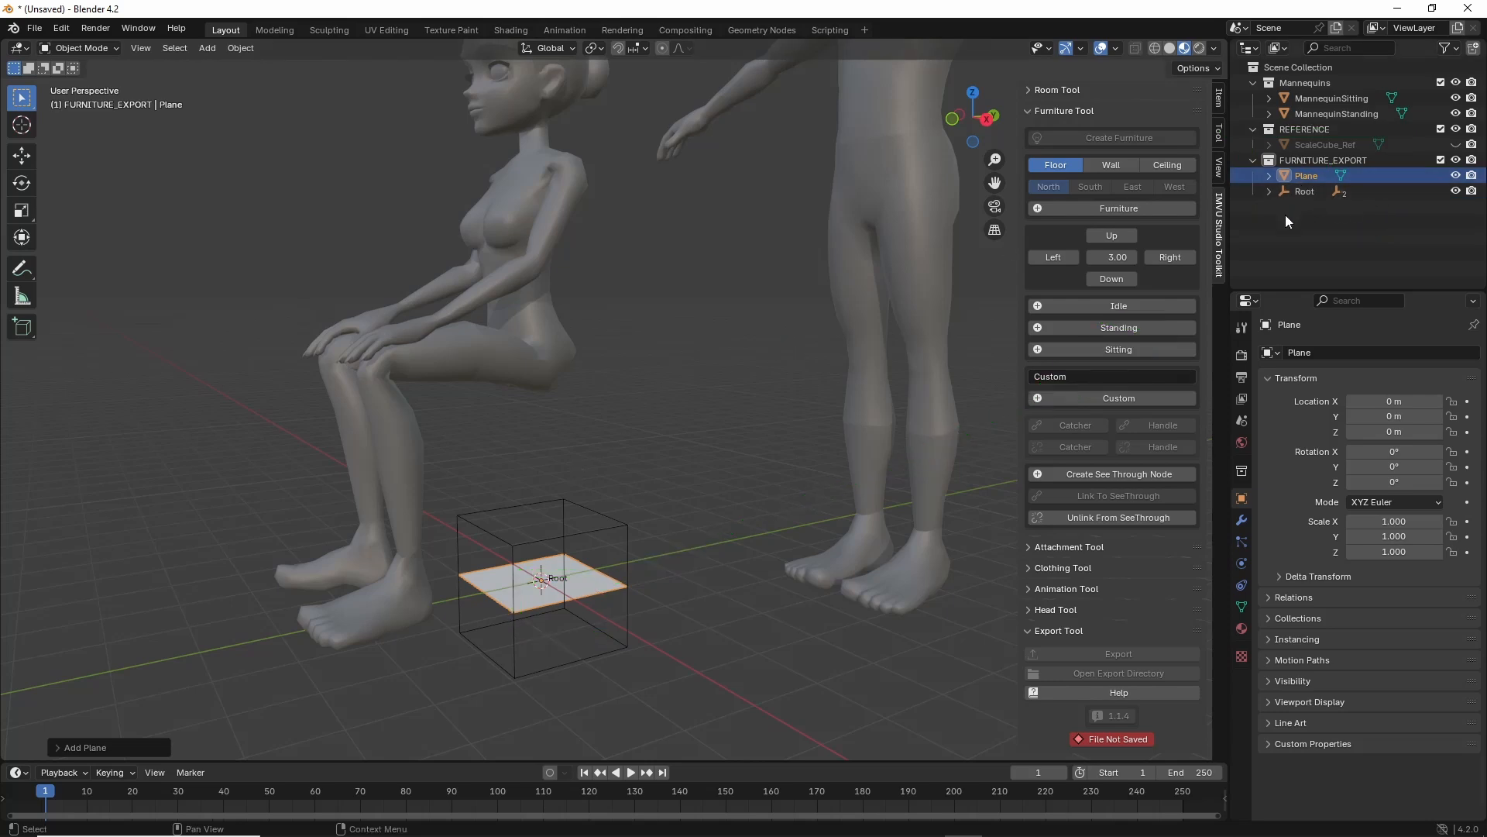
pyautogui.moveTo(1265, 218); pyautogui.dragTo(1352, 224)
pyautogui.moveTo(1266, 78); pyautogui.dragTo(1373, 80)
pyautogui.moveTo(1236, 246)
pyautogui.mouseDown()
pyautogui.moveTo(1287, 200)
pyautogui.moveTo(1319, 211)
pyautogui.mouseUp()
pyautogui.press('Escape')
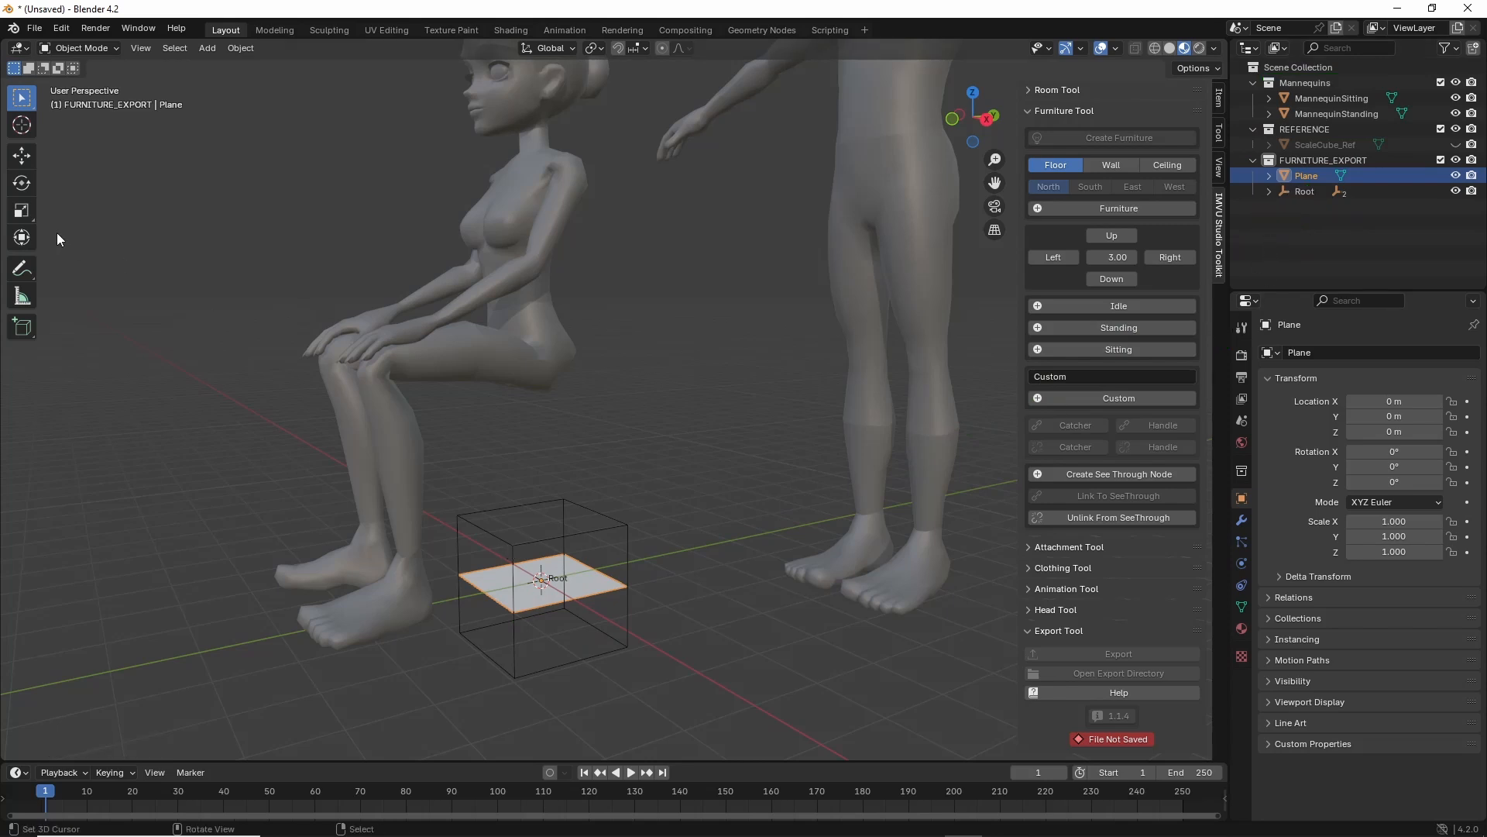
# Move the plane to the FURNITURE_EXPORT collection using Move to Collection.
pyautogui.click(239, 48)
pyautogui.moveTo(284, 269)
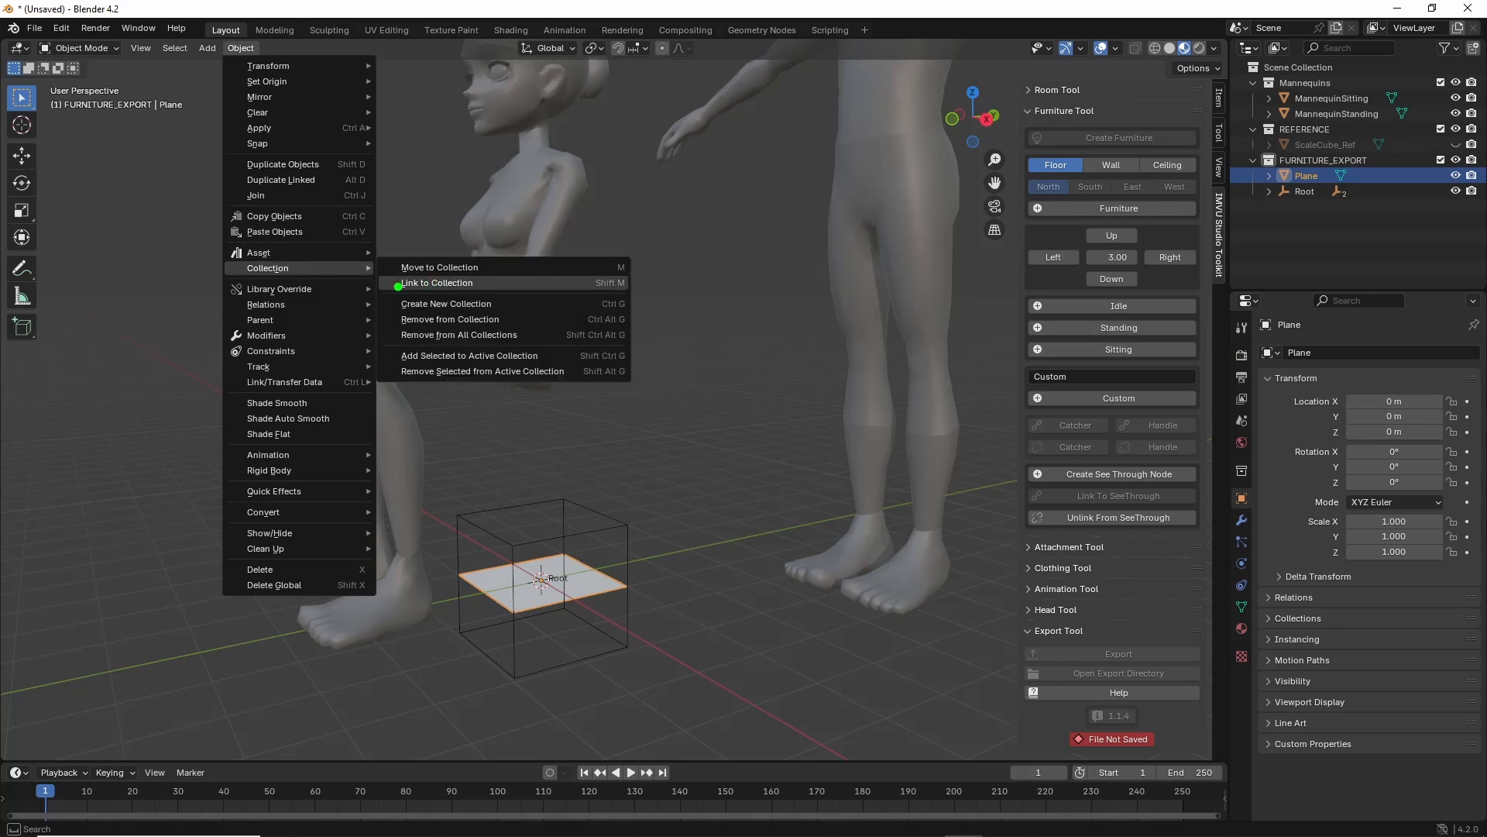
pyautogui.moveTo(396, 285); pyautogui.dragTo(487, 279)
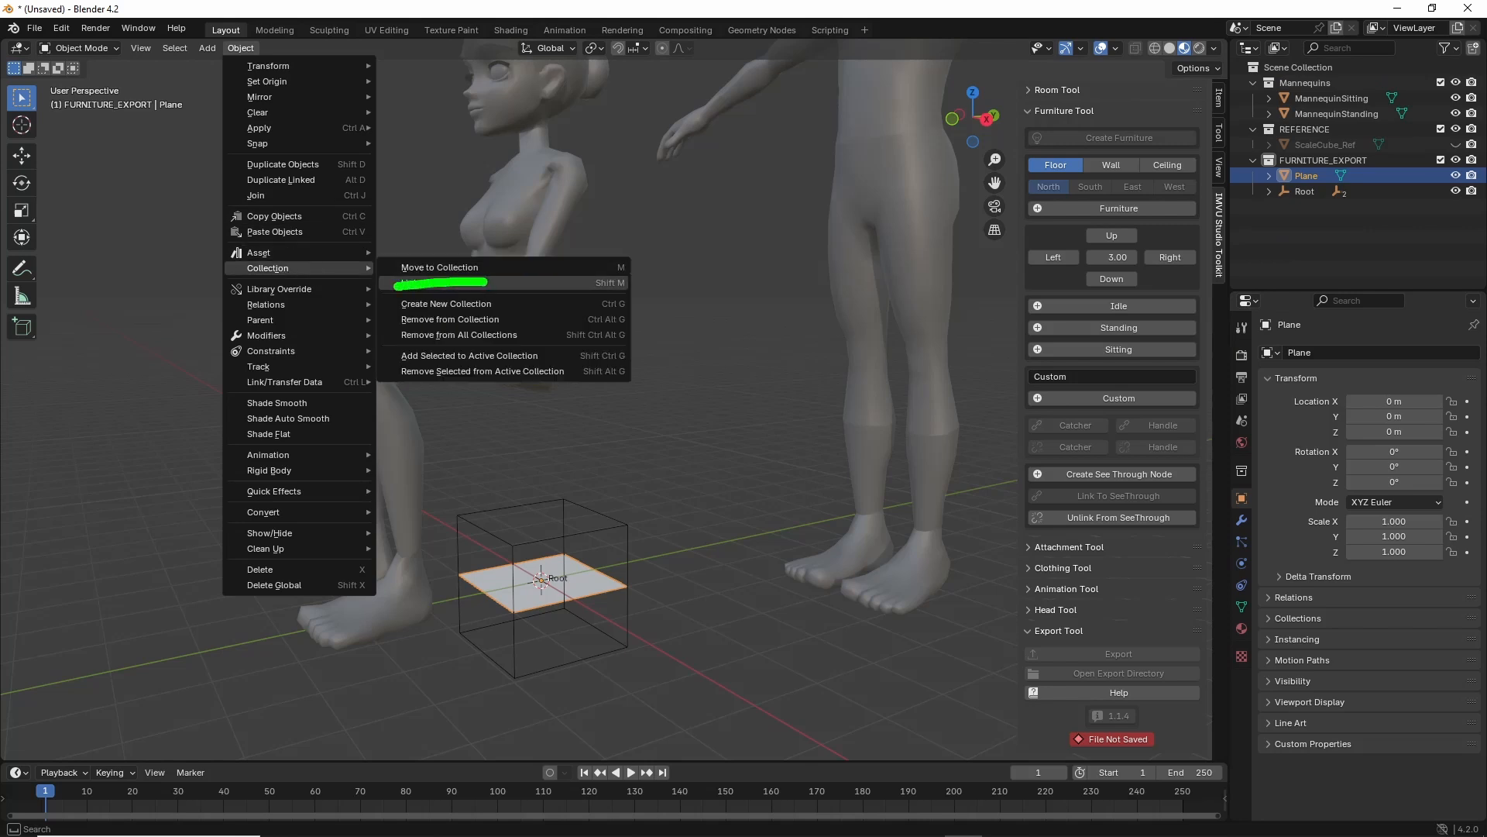
pyautogui.click(449, 267)
pyautogui.moveTo(369, 346); pyautogui.dragTo(450, 346)
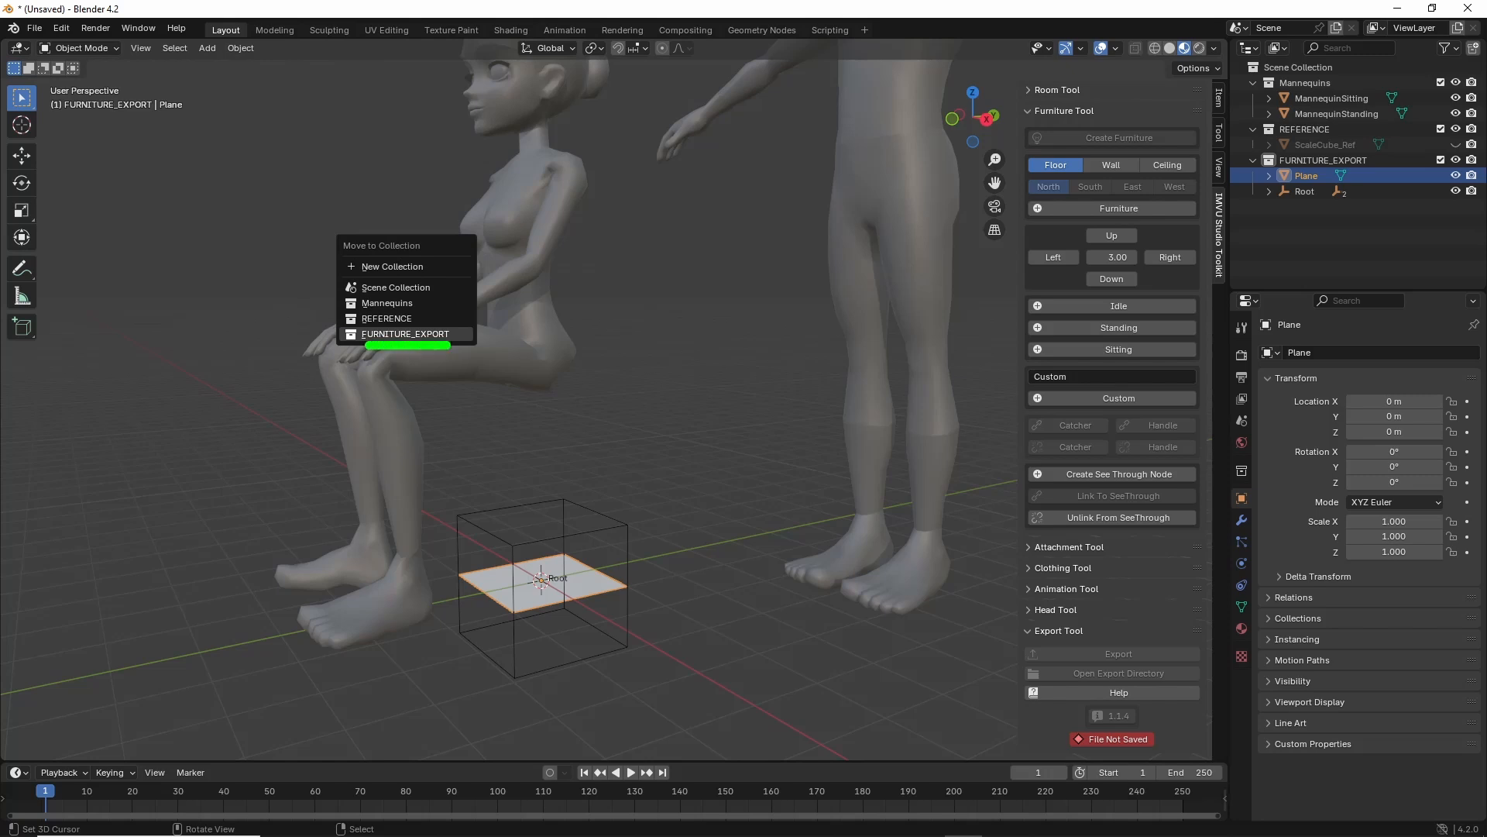
pyautogui.click(418, 333)
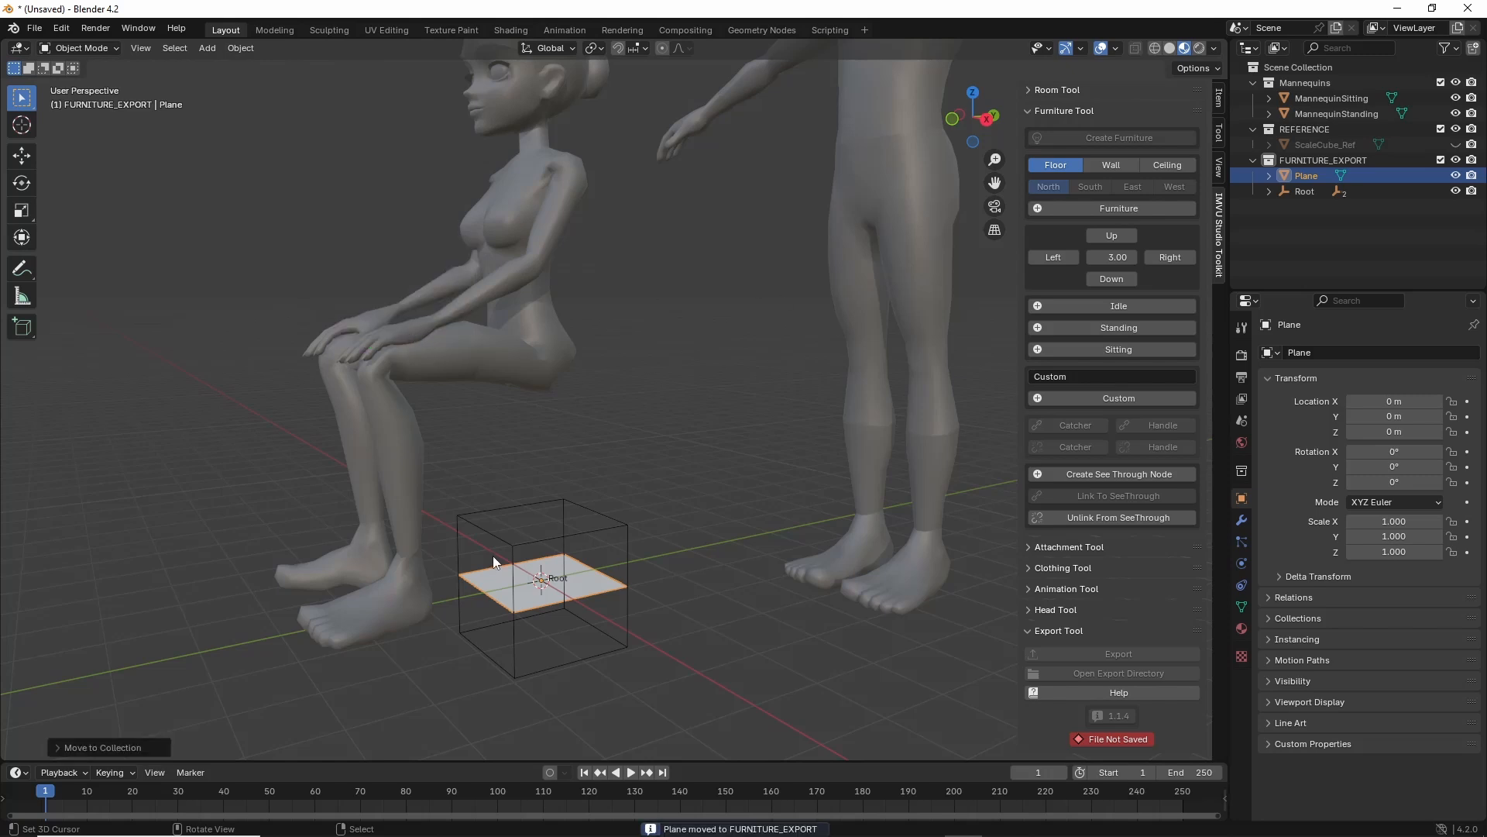
# Assign the existing material named Material to the plane.
pyautogui.moveTo(539, 562); pyautogui.dragTo(611, 547, button='middle')
pyautogui.scroll(1, 615, 556)
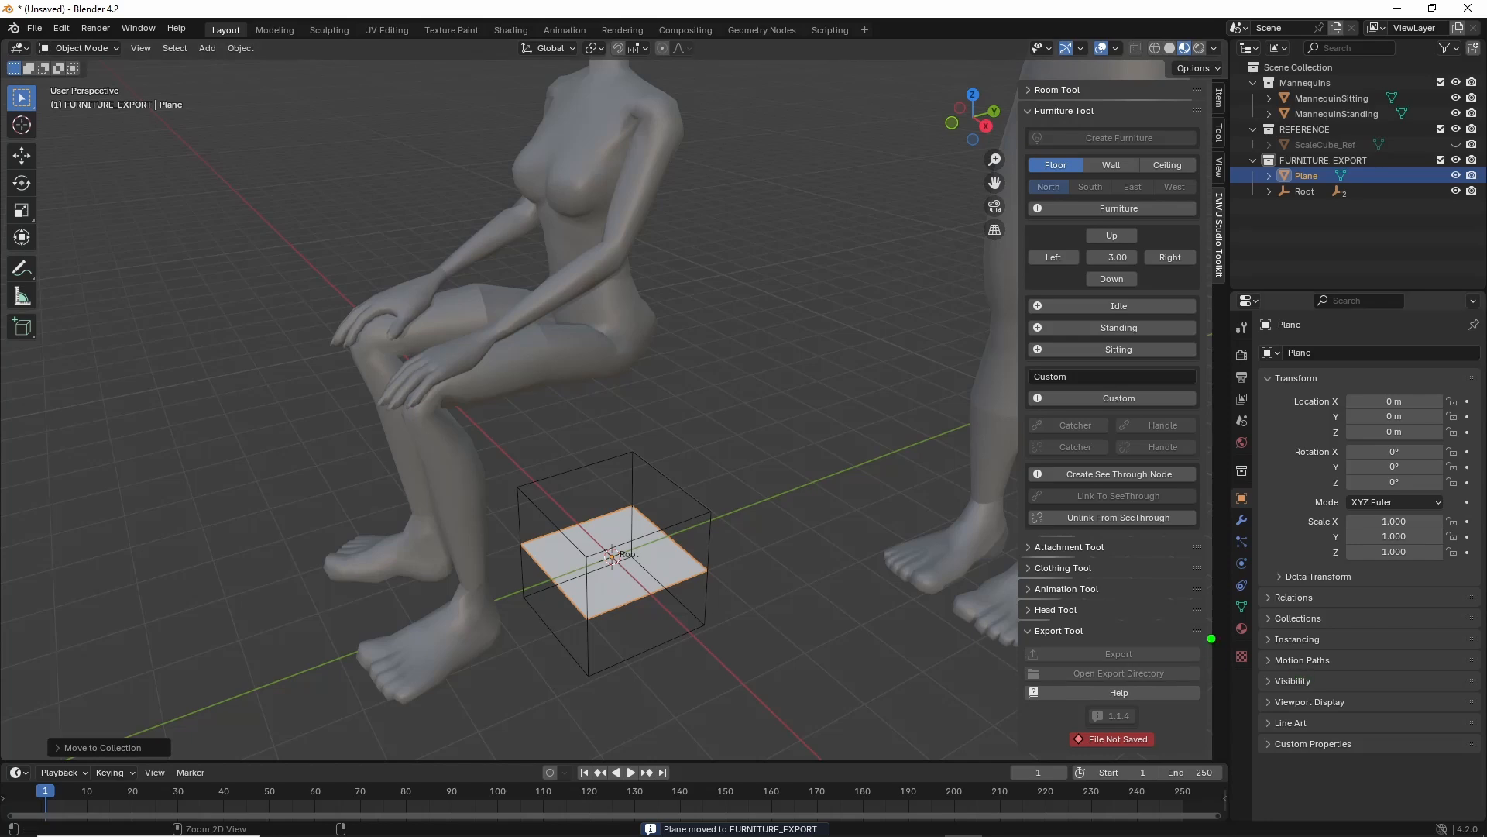
pyautogui.click(1242, 629)
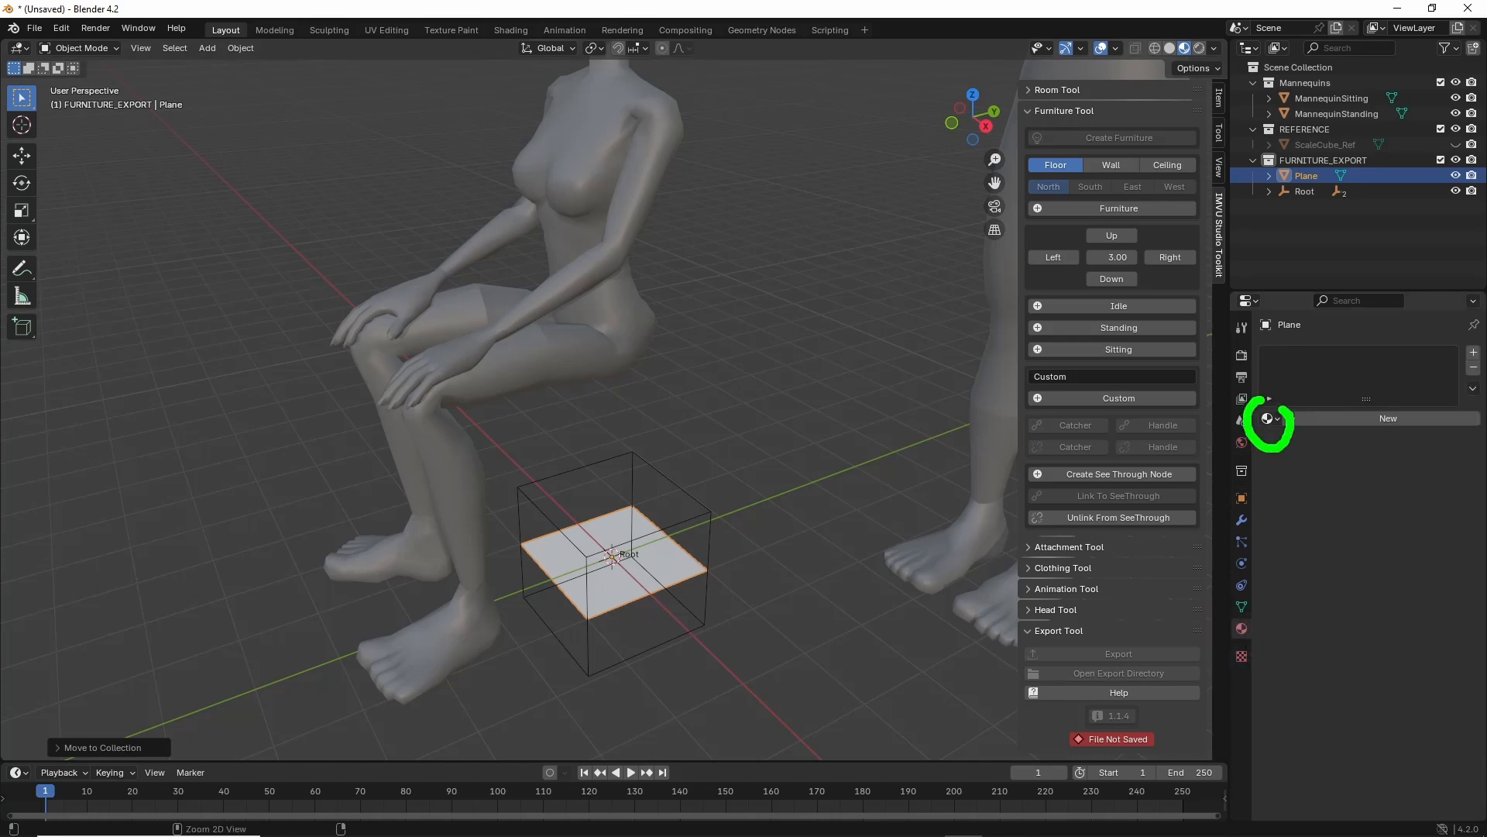
pyautogui.click(1279, 419)
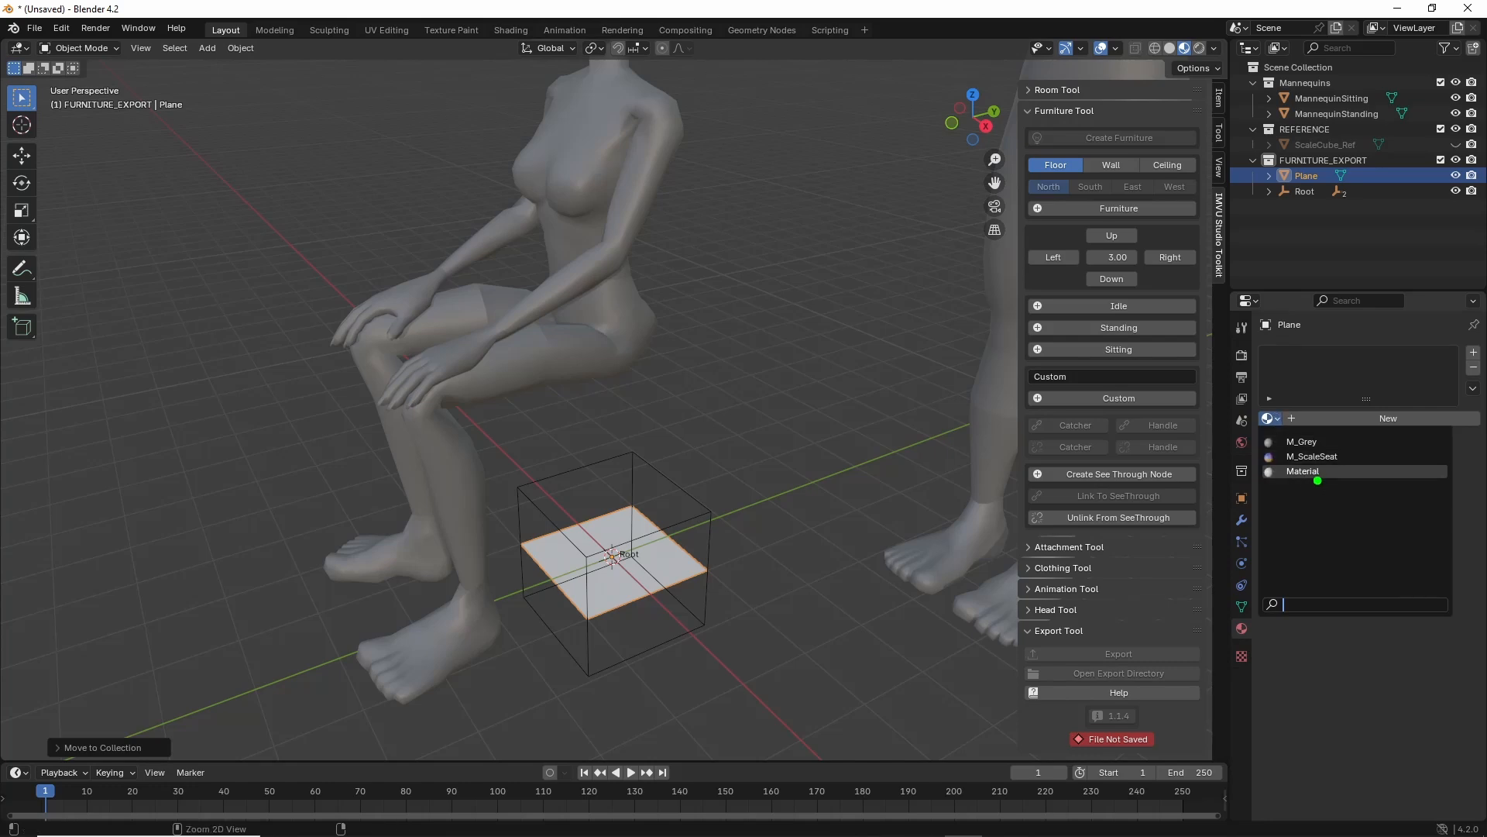
pyautogui.click(1302, 472)
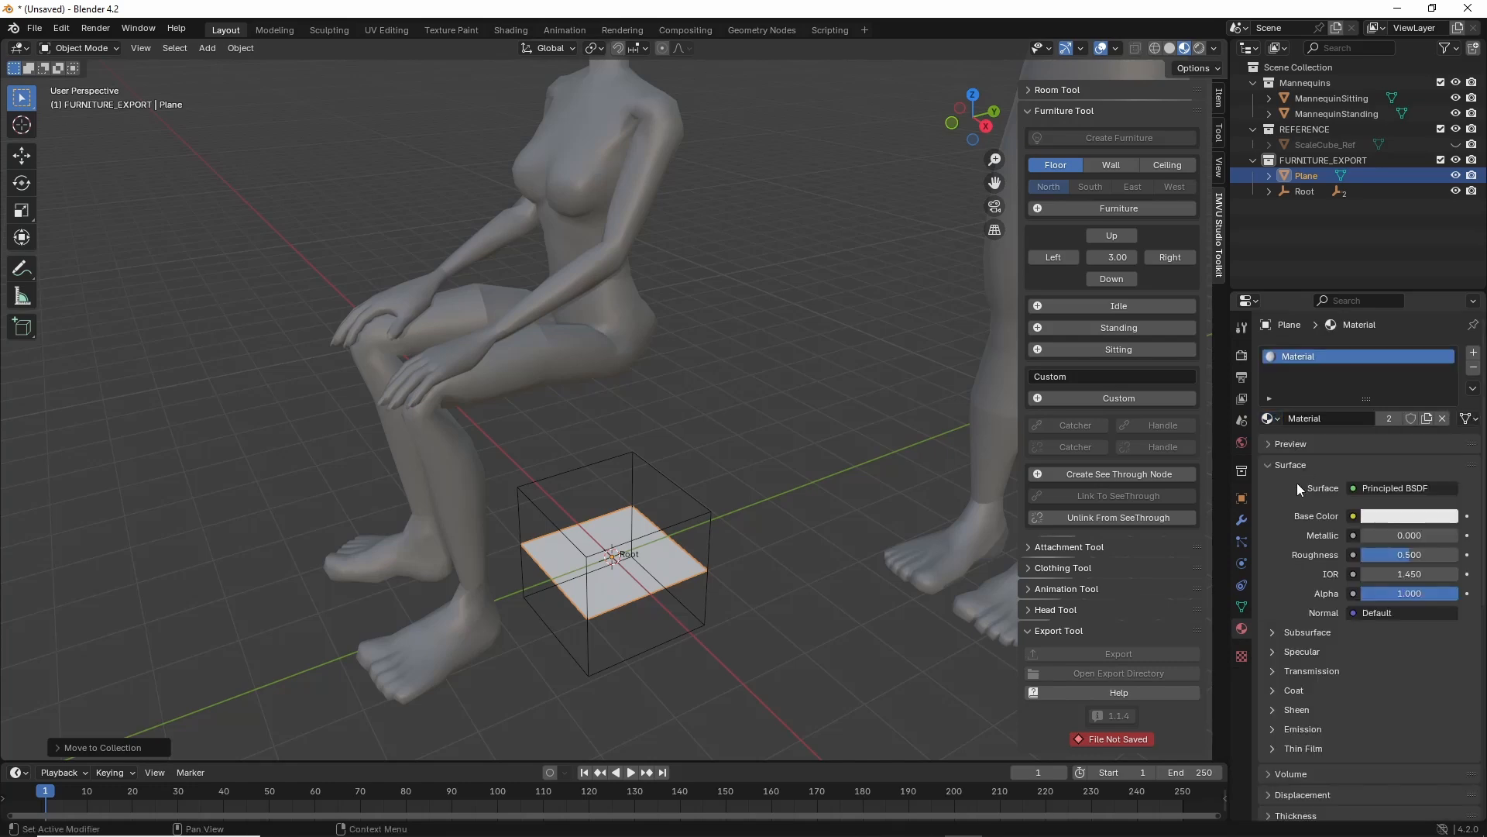
# Rename the plane's material to "marker [0]" and expand its preview.
pyautogui.click(1340, 417)
pyautogui.write('marker [0')
pyautogui.press('Return')
pyautogui.click(1289, 445)
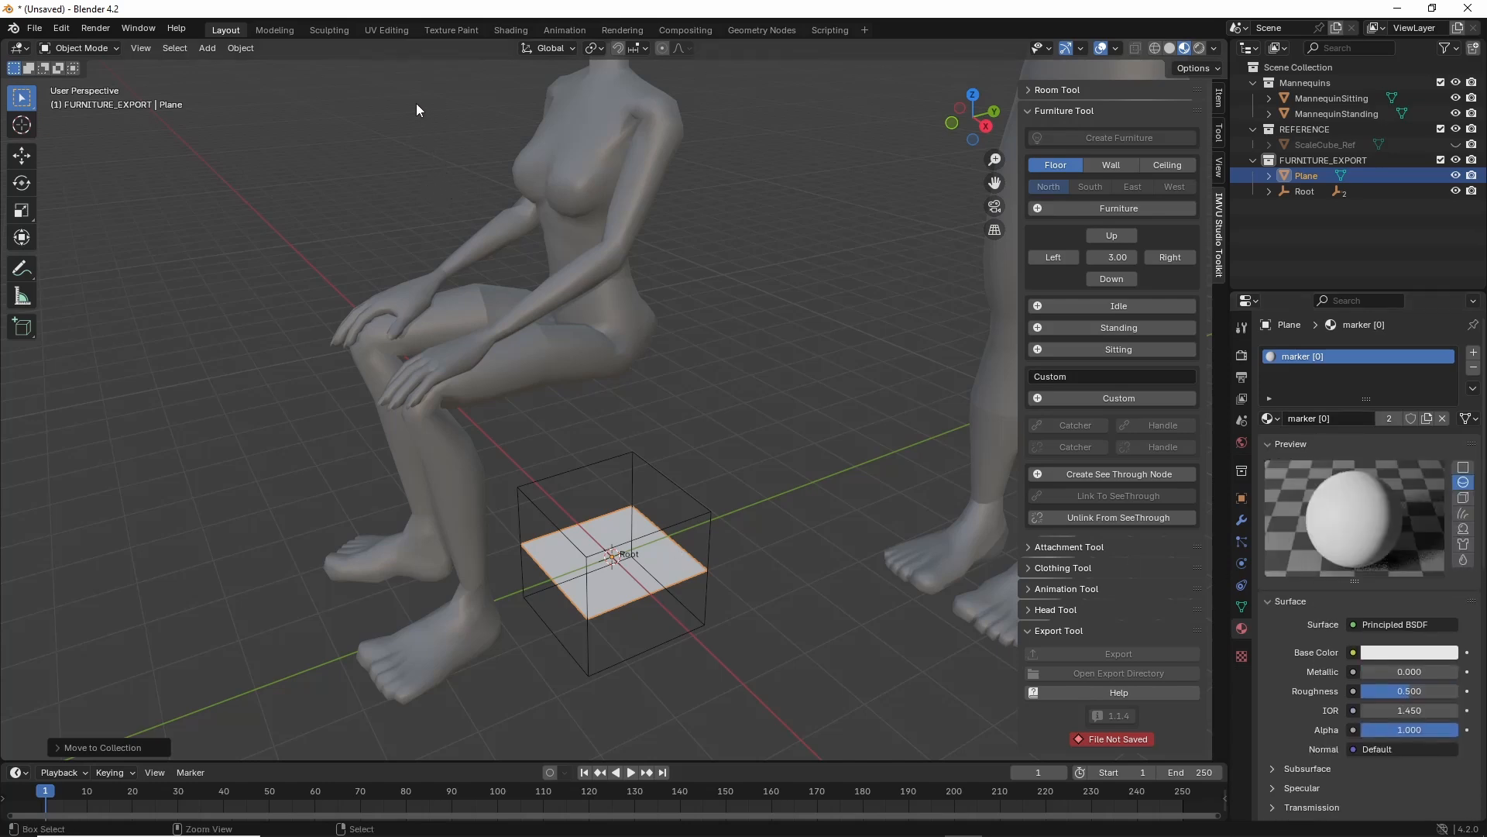
# Switch to the Shading workspace and add an Image Texture node beside the Principled BSDF of the plane's material.
pyautogui.moveTo(493, 44); pyautogui.dragTo(536, 48)
pyautogui.click(512, 31)
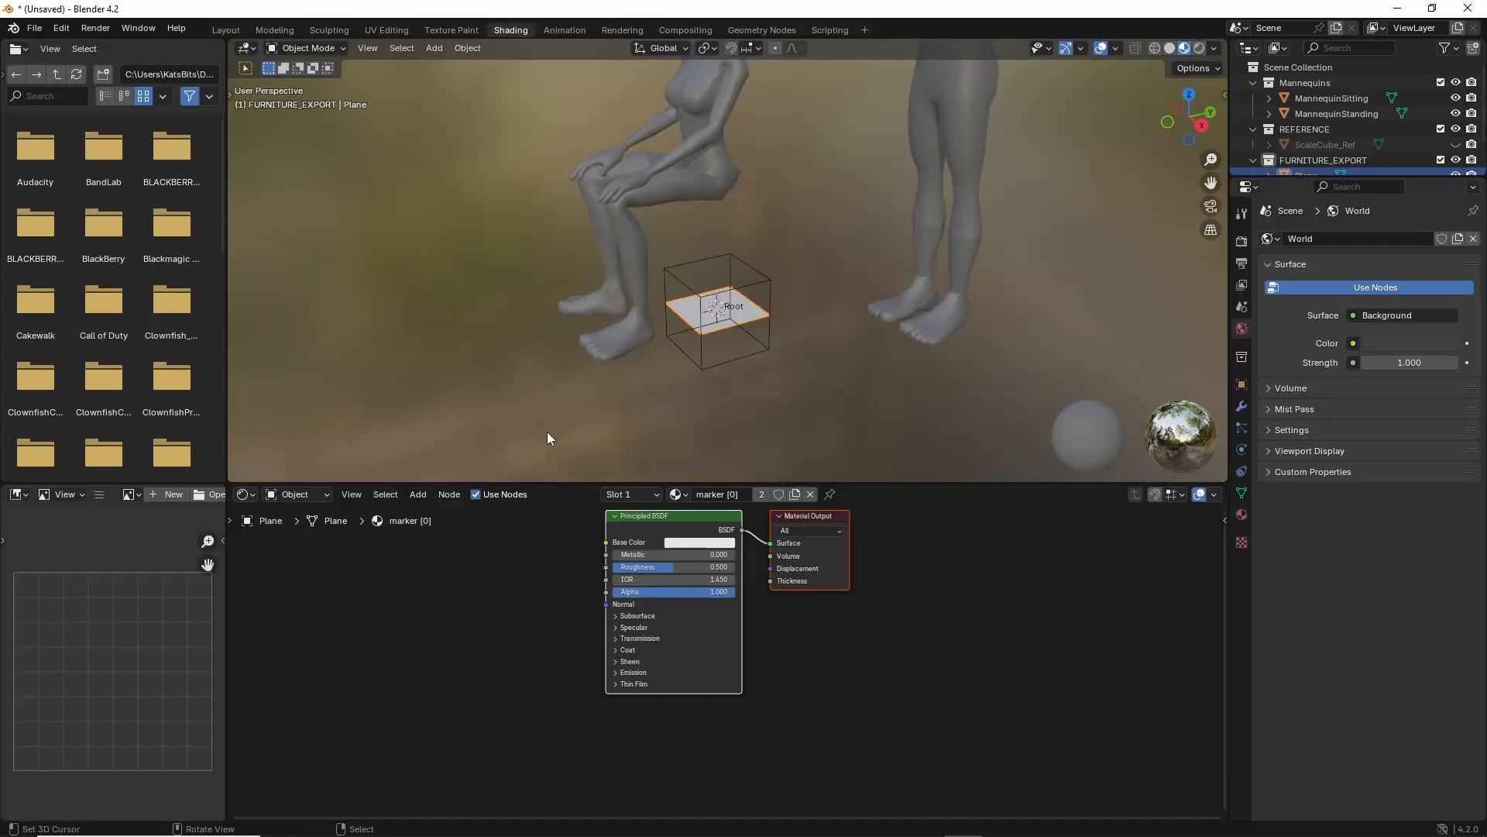
pyautogui.scroll(4, 662, 212)
pyautogui.keyDown('shift'); pyautogui.moveTo(663, 356); pyautogui.dragTo(665, 316, button='middle'); pyautogui.keyUp('shift')
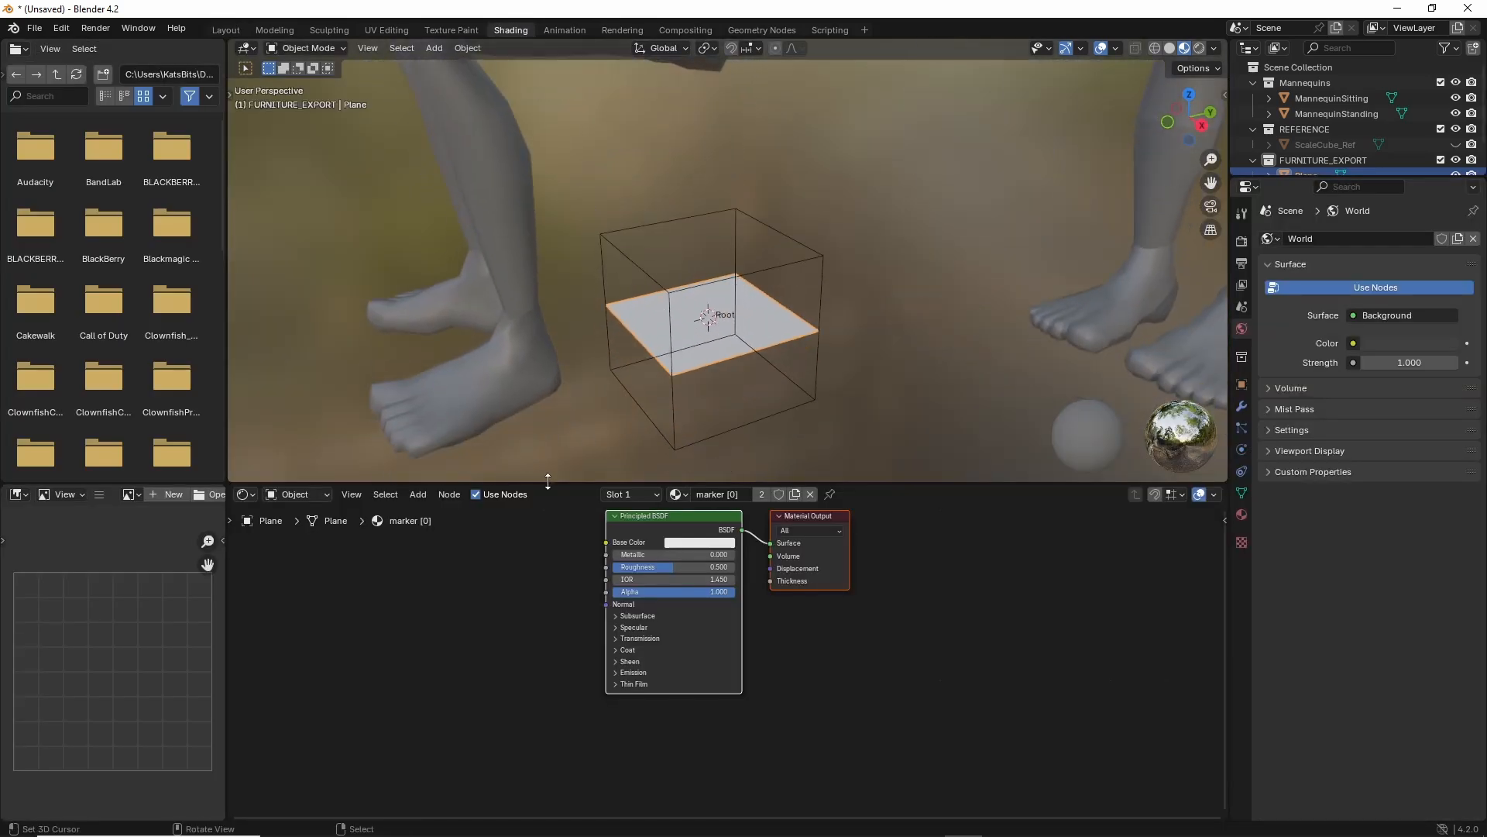
pyautogui.click(424, 498)
pyautogui.moveTo(449, 595)
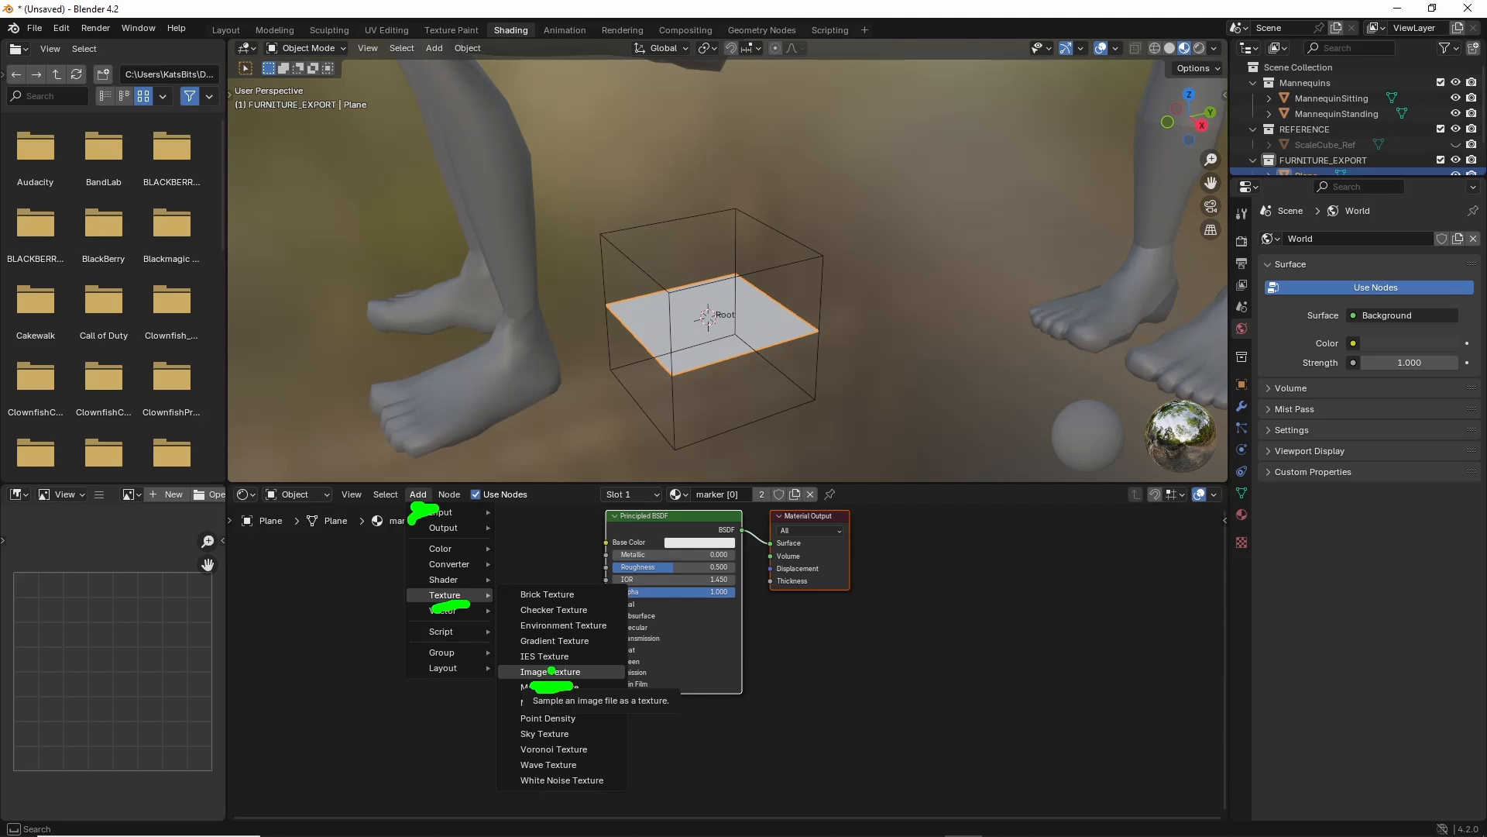
pyautogui.click(551, 672)
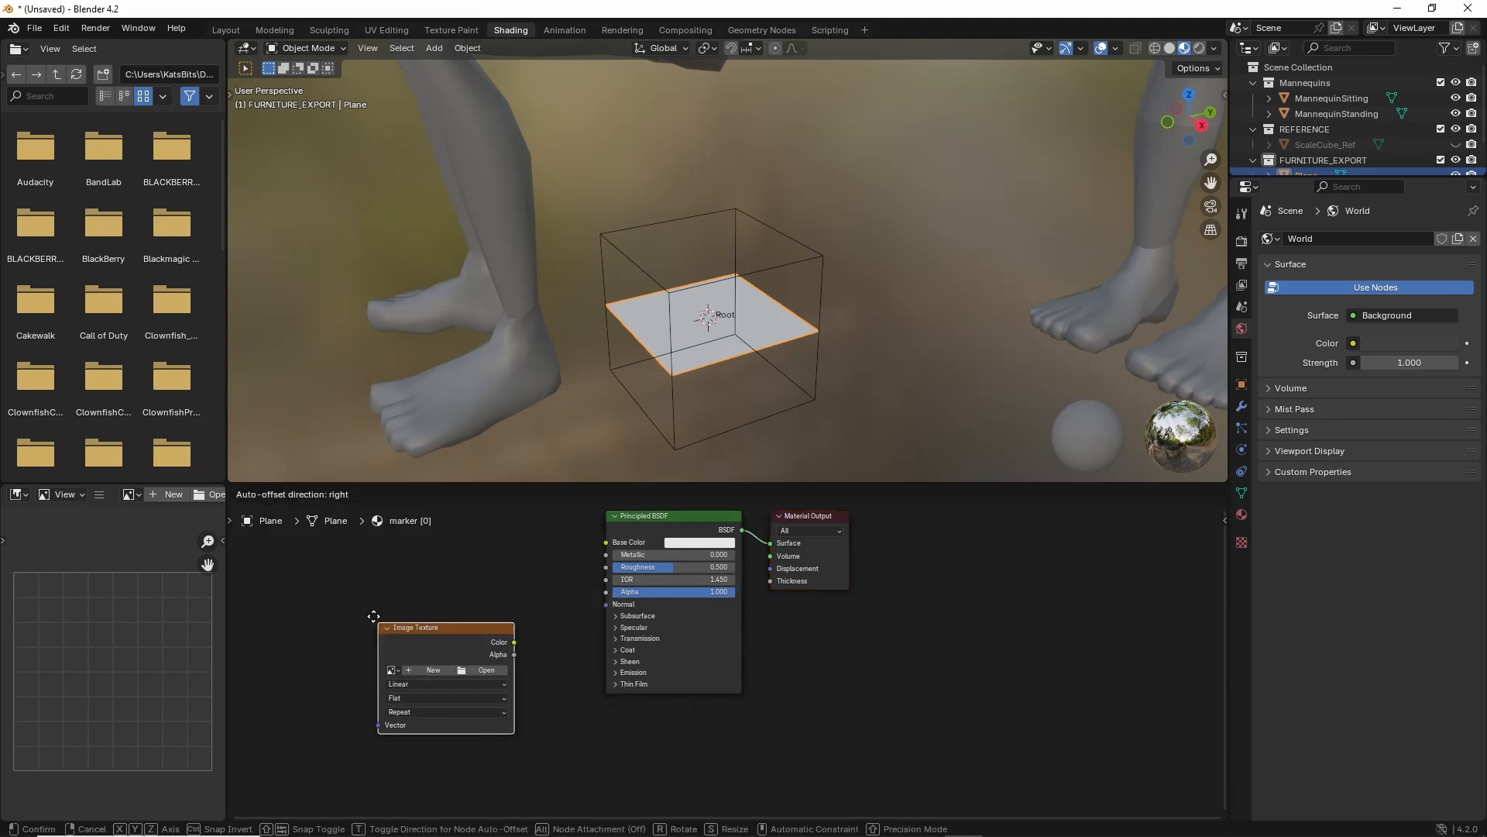
pyautogui.click(433, 612)
# Load armband.png from the Blender 2.8+ folder into the marker material's Image Texture node.
pyautogui.scroll(2, 434, 612)
pyautogui.moveTo(429, 602); pyautogui.dragTo(567, 697, button='middle')
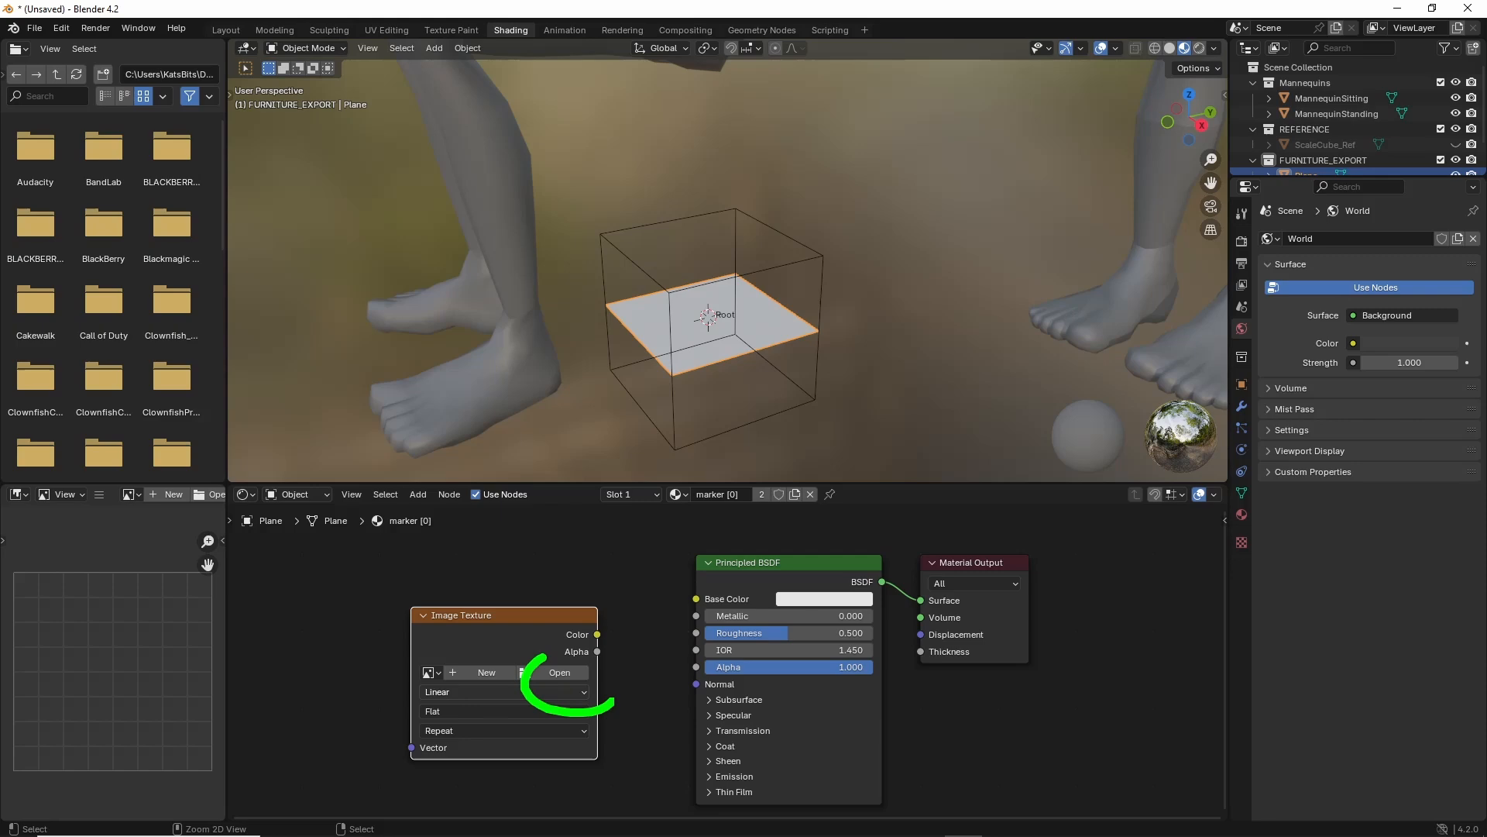
pyautogui.click(559, 672)
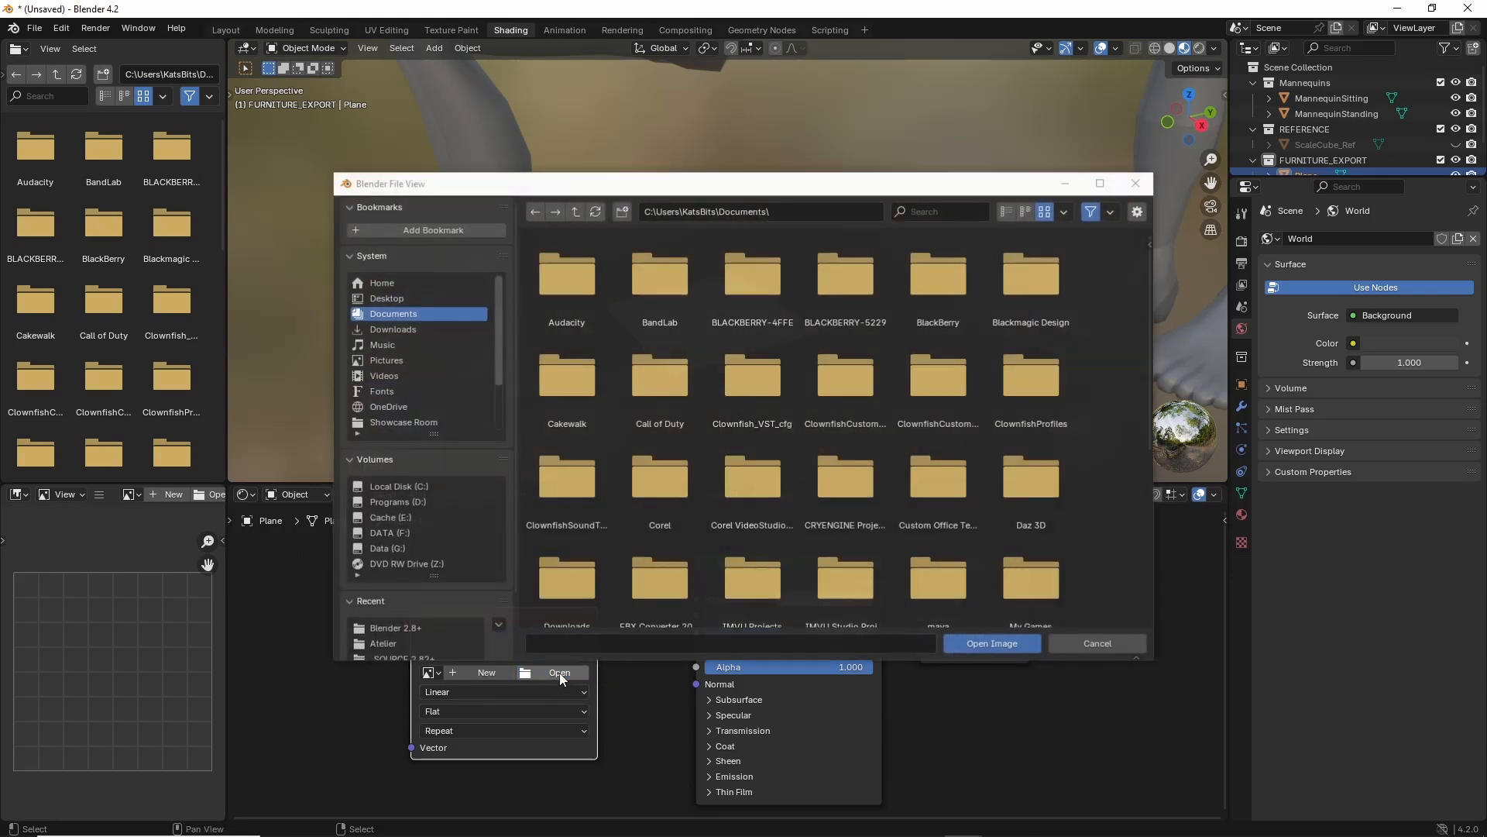
pyautogui.click(373, 627)
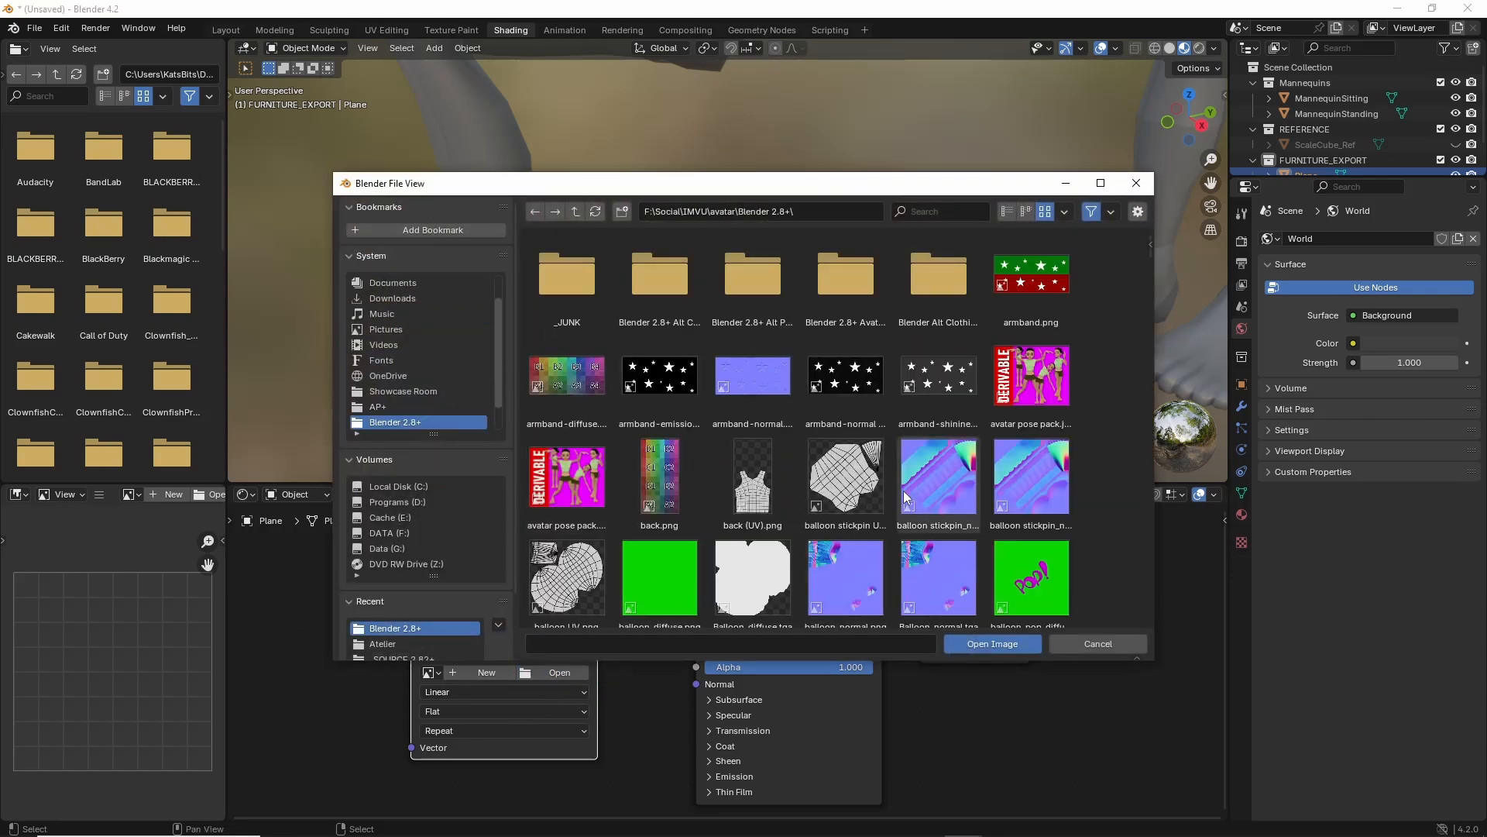
pyautogui.click(1034, 277)
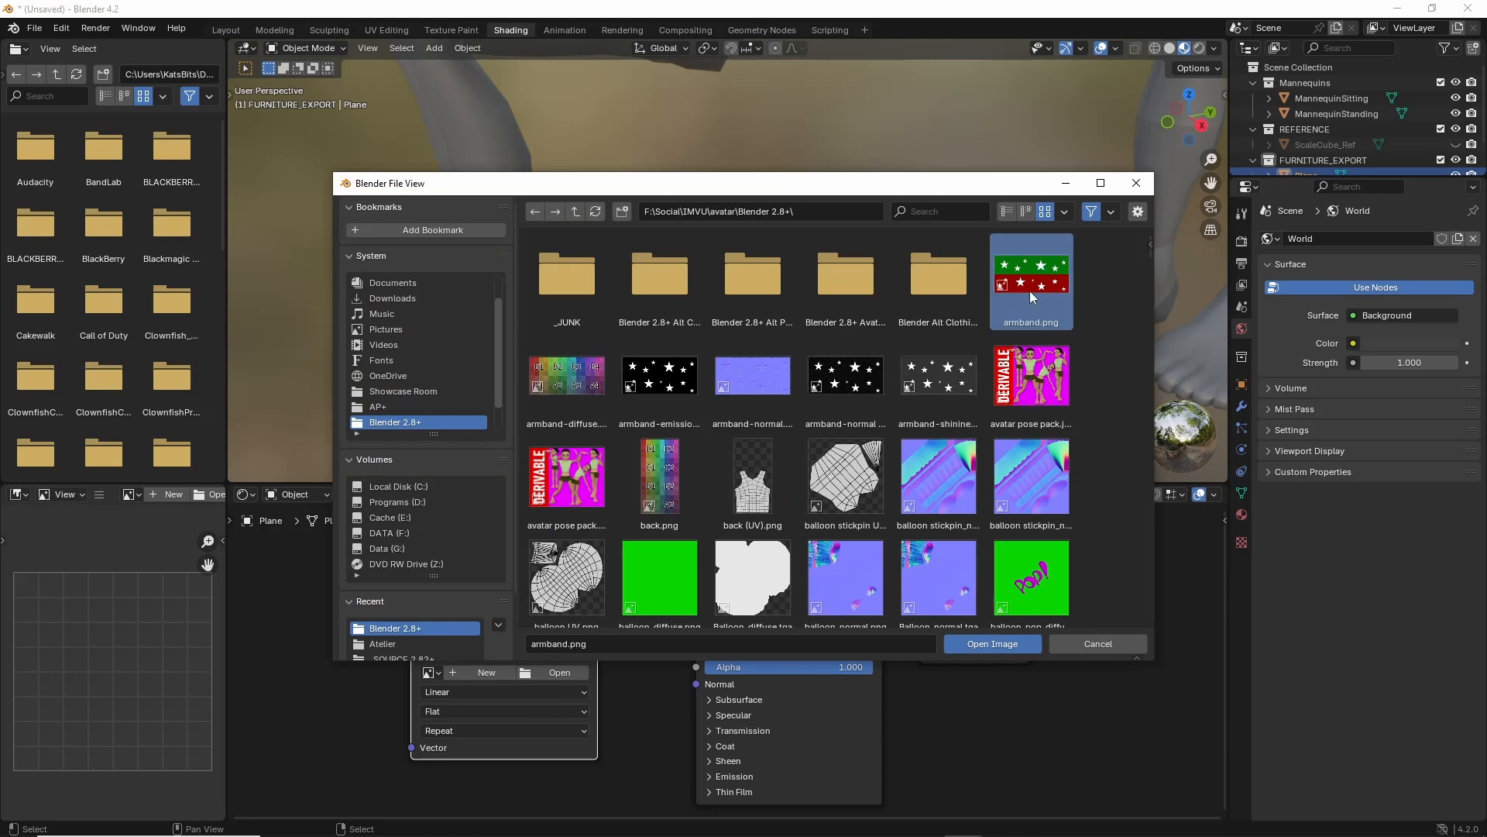
pyautogui.click(993, 645)
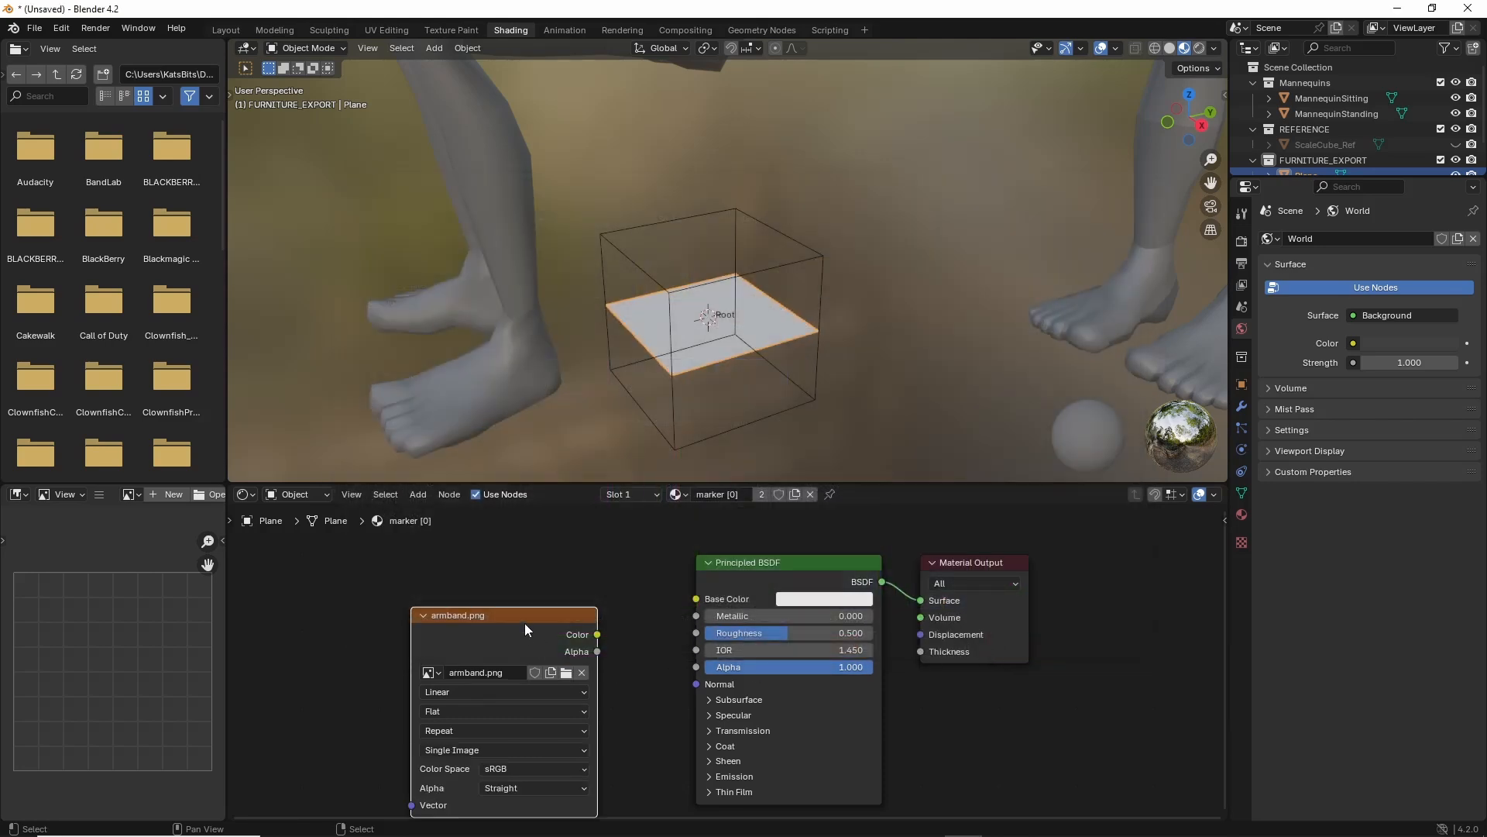
# Connect the armband.png texture's Color output to the Principled BSDF's Base Color and return to the Layout workspace.
pyautogui.moveTo(523, 623); pyautogui.dragTo(692, 599)
pyautogui.moveTo(674, 340); pyautogui.dragTo(677, 290, button='middle')
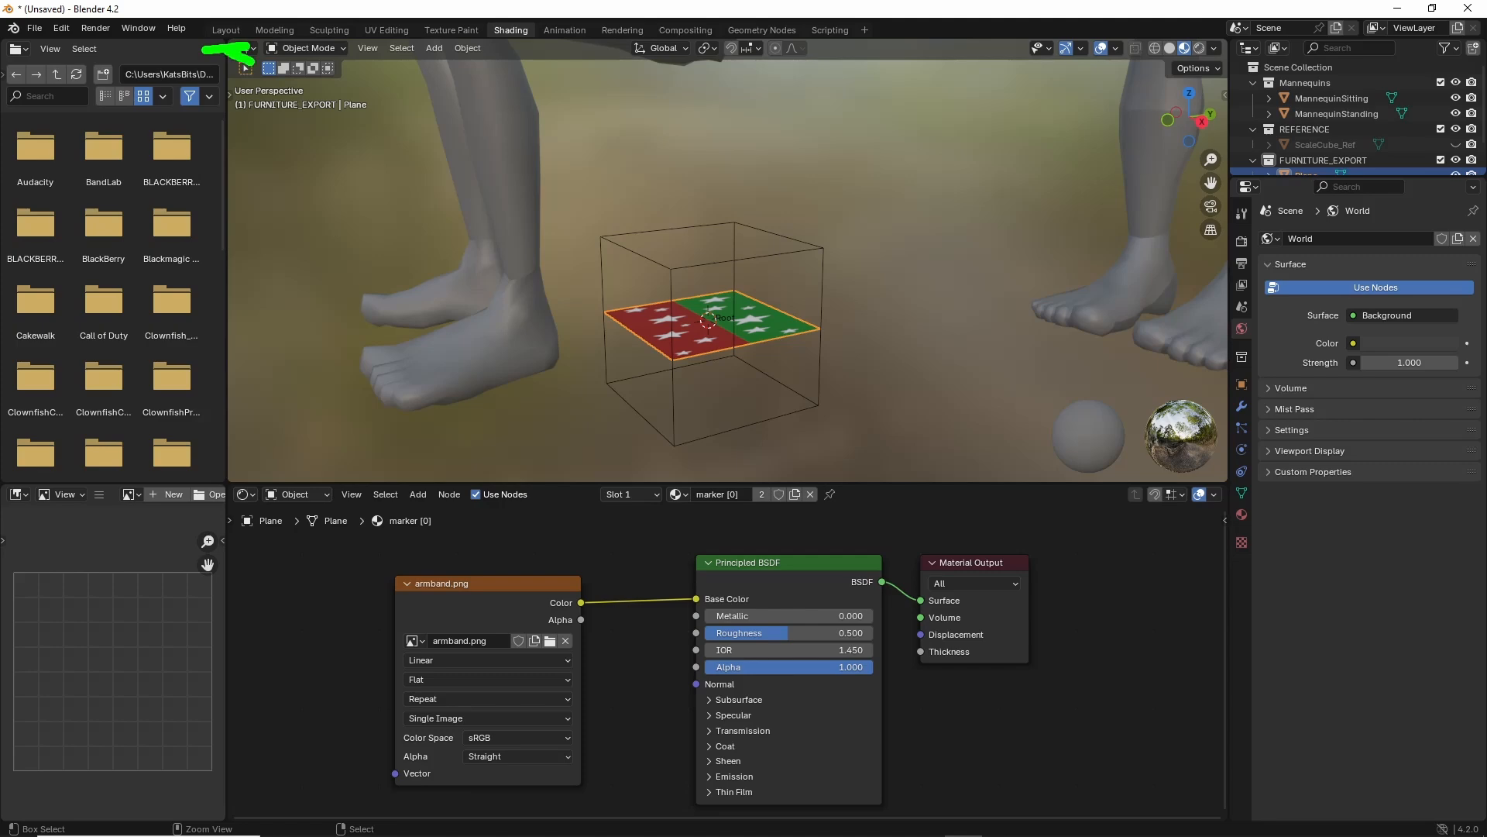
pyautogui.click(225, 29)
pyautogui.moveTo(609, 507); pyautogui.dragTo(626, 533, button='middle')
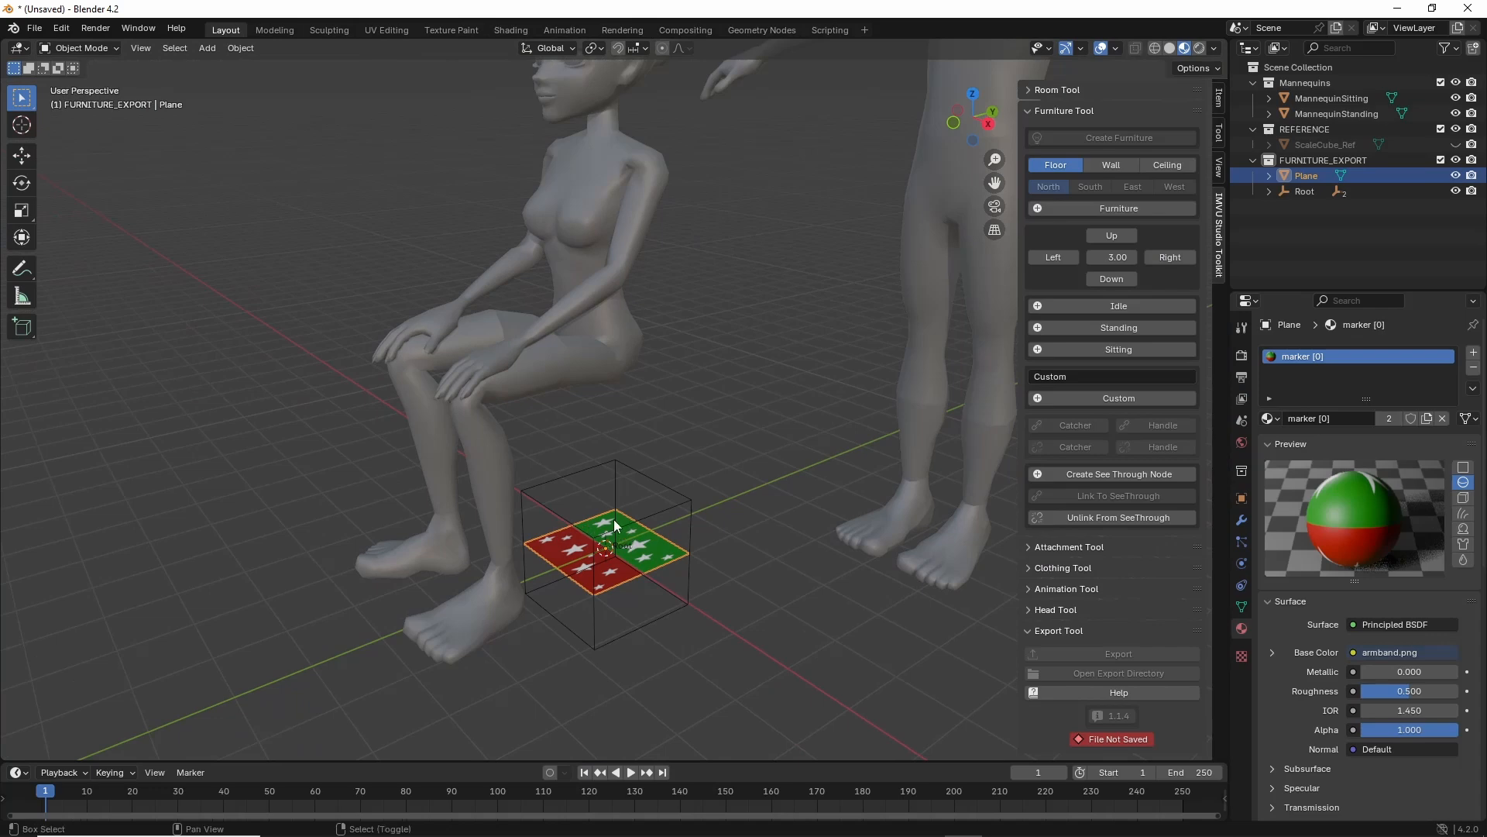
pyautogui.moveTo(1011, 285)
pyautogui.mouseDown()
pyautogui.moveTo(1011, 383)
pyautogui.moveTo(1215, 438)
pyautogui.moveTo(1197, 262)
pyautogui.moveTo(1017, 269)
pyautogui.mouseUp()
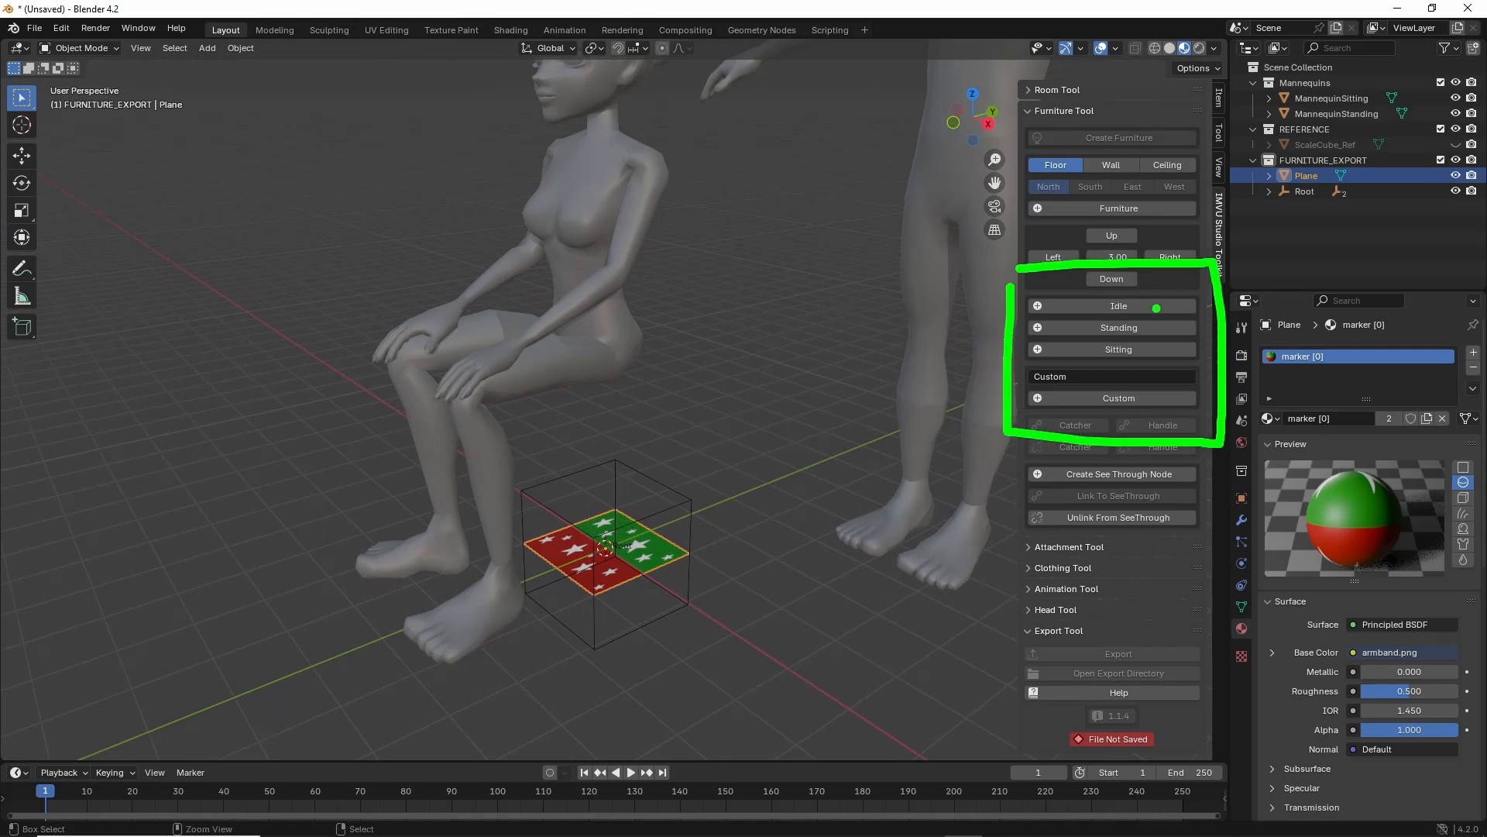
pyautogui.moveTo(1154, 307)
pyautogui.mouseDown()
pyautogui.moveTo(1183, 306)
pyautogui.moveTo(1193, 349)
pyautogui.mouseUp()
pyautogui.moveTo(1032, 419)
pyautogui.mouseDown()
pyautogui.moveTo(1152, 420)
pyautogui.moveTo(1214, 360)
pyautogui.moveTo(991, 354)
pyautogui.moveTo(992, 420)
pyautogui.mouseUp()
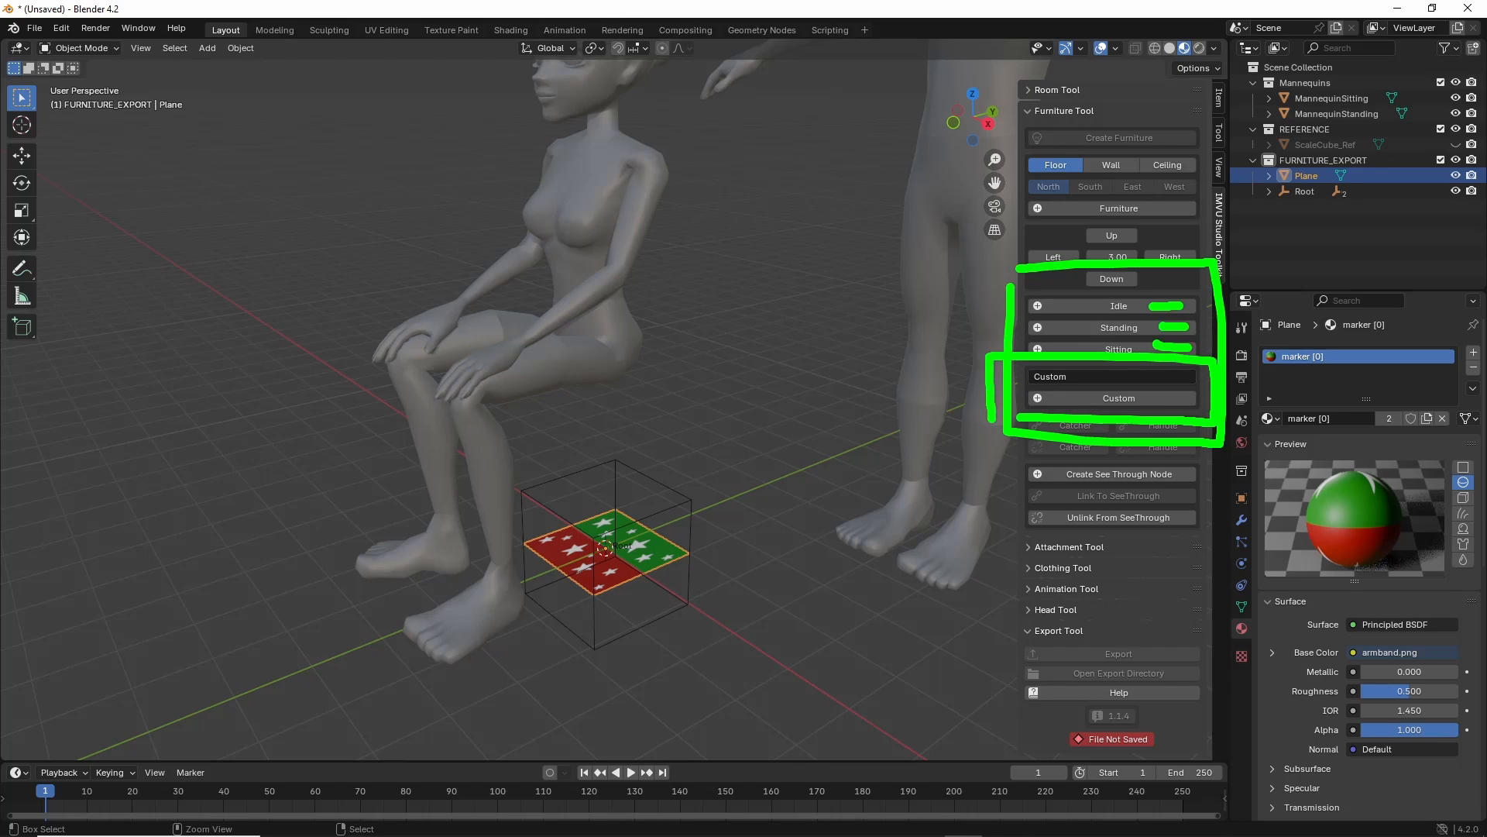
# Create a custom seat node named "Avi_a" with the Furniture Tool.
pyautogui.click(1071, 378)
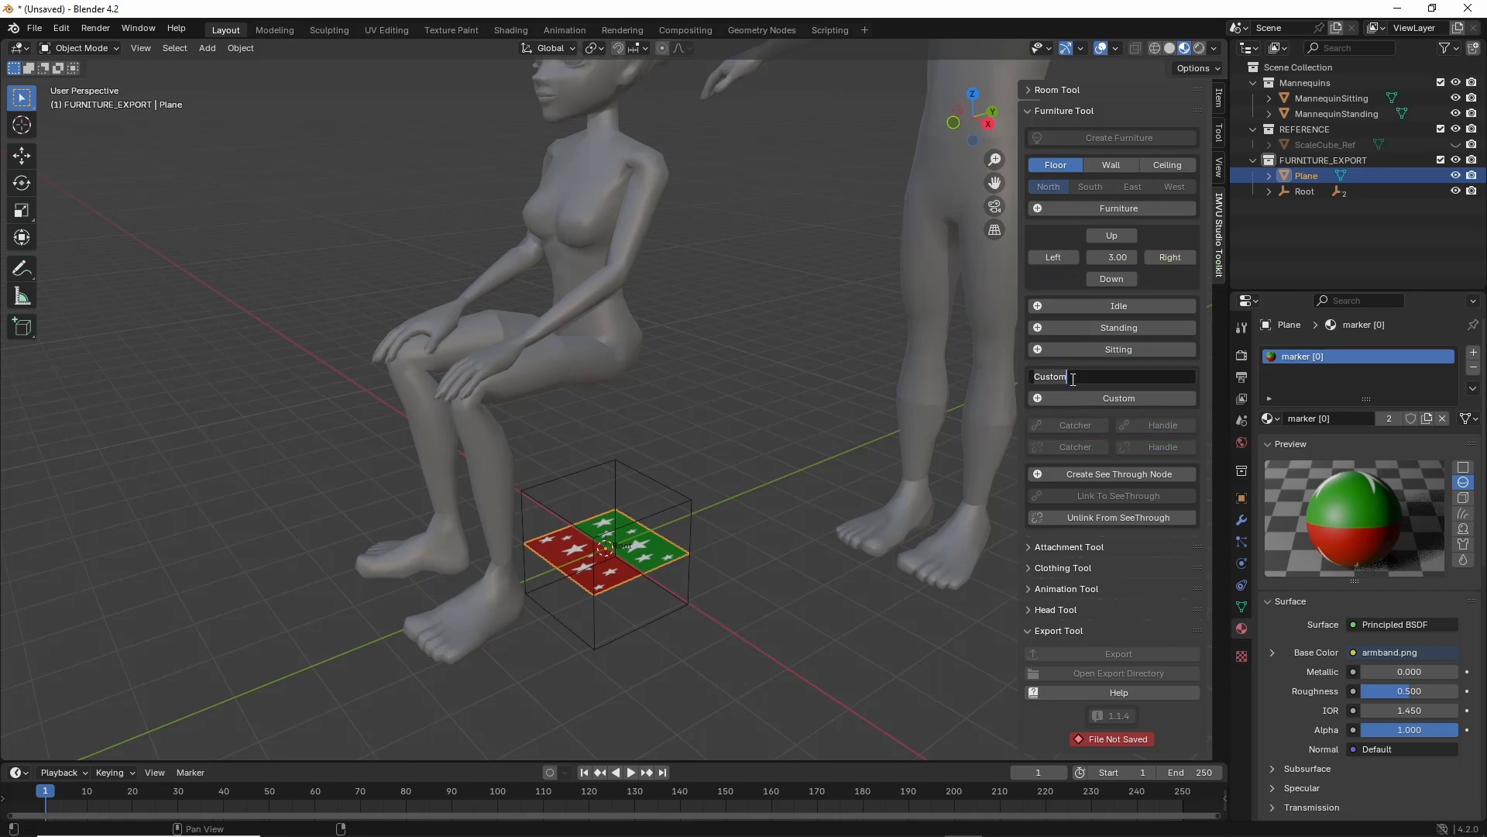
pyautogui.write('Avi')
pyautogui.write('_a')
pyautogui.press('Return')
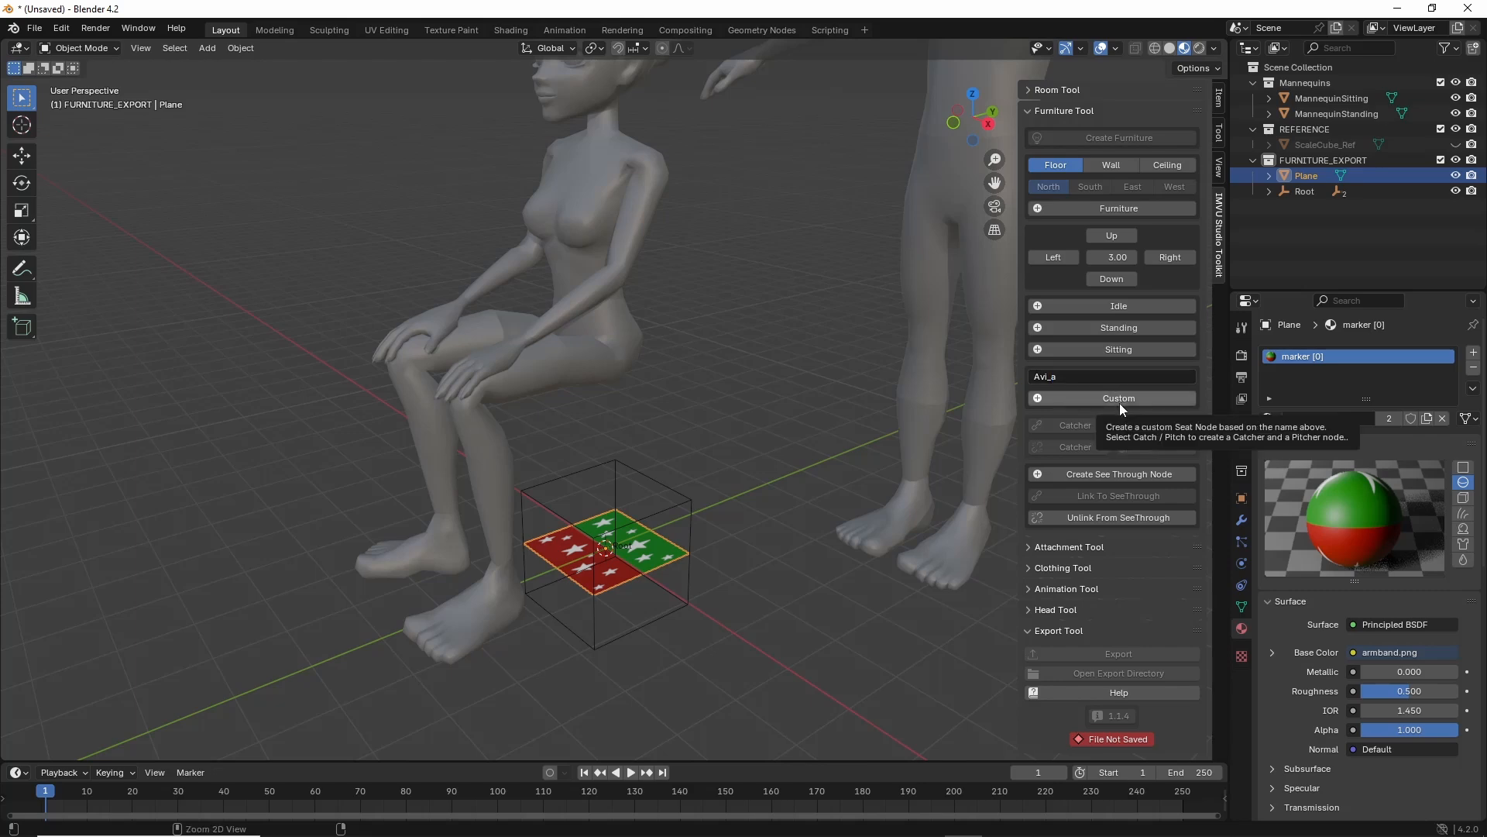
pyautogui.hotkey('ctrl', '2')
pyautogui.moveTo(1100, 383); pyautogui.dragTo(1083, 375)
pyautogui.press('Escape')
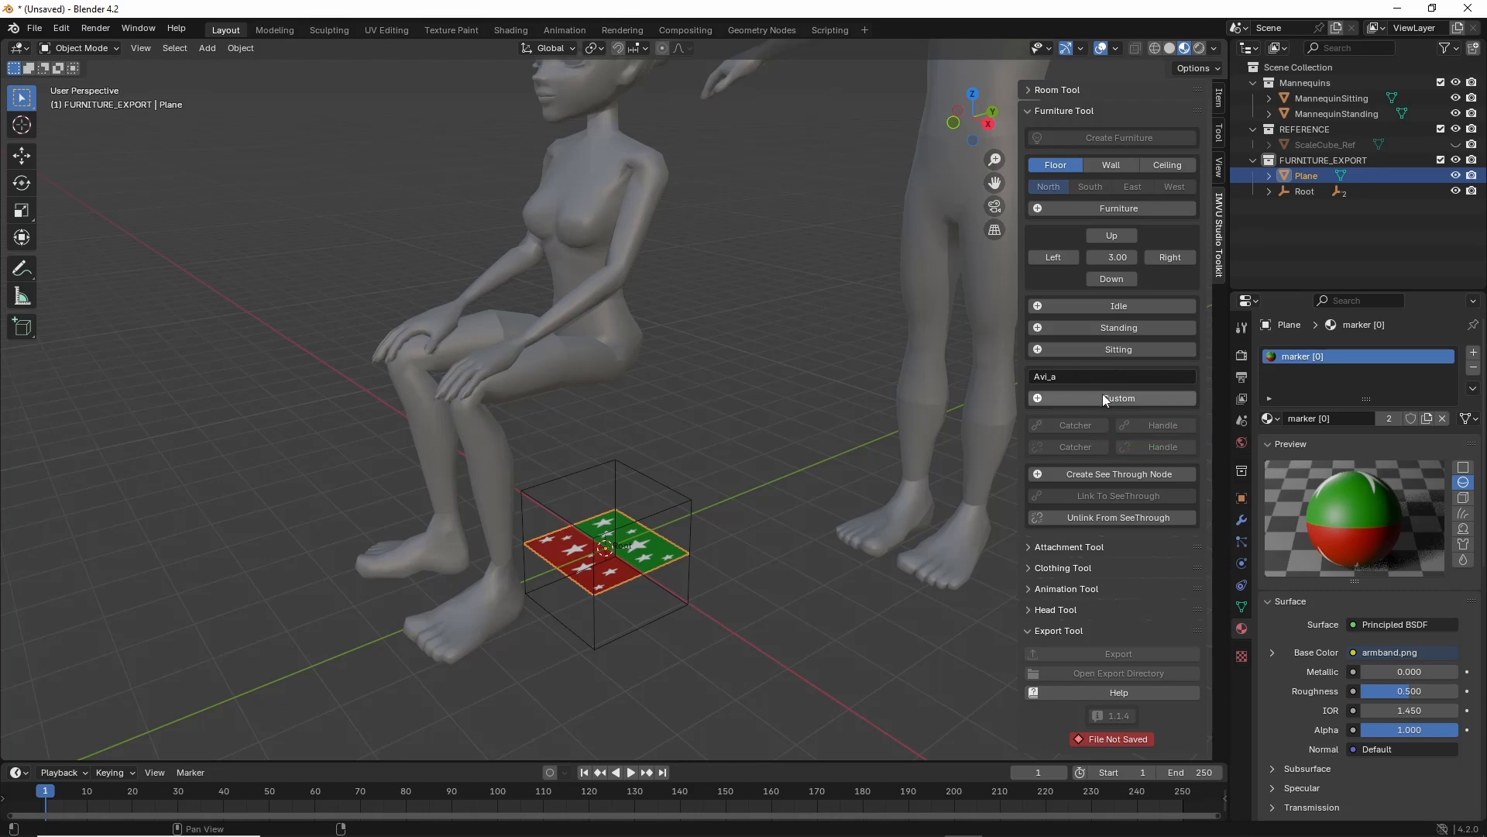
pyautogui.click(1103, 393)
pyautogui.moveTo(634, 584)
pyautogui.mouseDown(button='middle')
pyautogui.moveTo(468, 588)
pyautogui.moveTo(712, 578)
pyautogui.moveTo(430, 576)
pyautogui.moveTo(708, 573)
pyautogui.moveTo(594, 574)
pyautogui.moveTo(646, 574)
pyautogui.moveTo(598, 559)
pyautogui.mouseUp(button='middle')
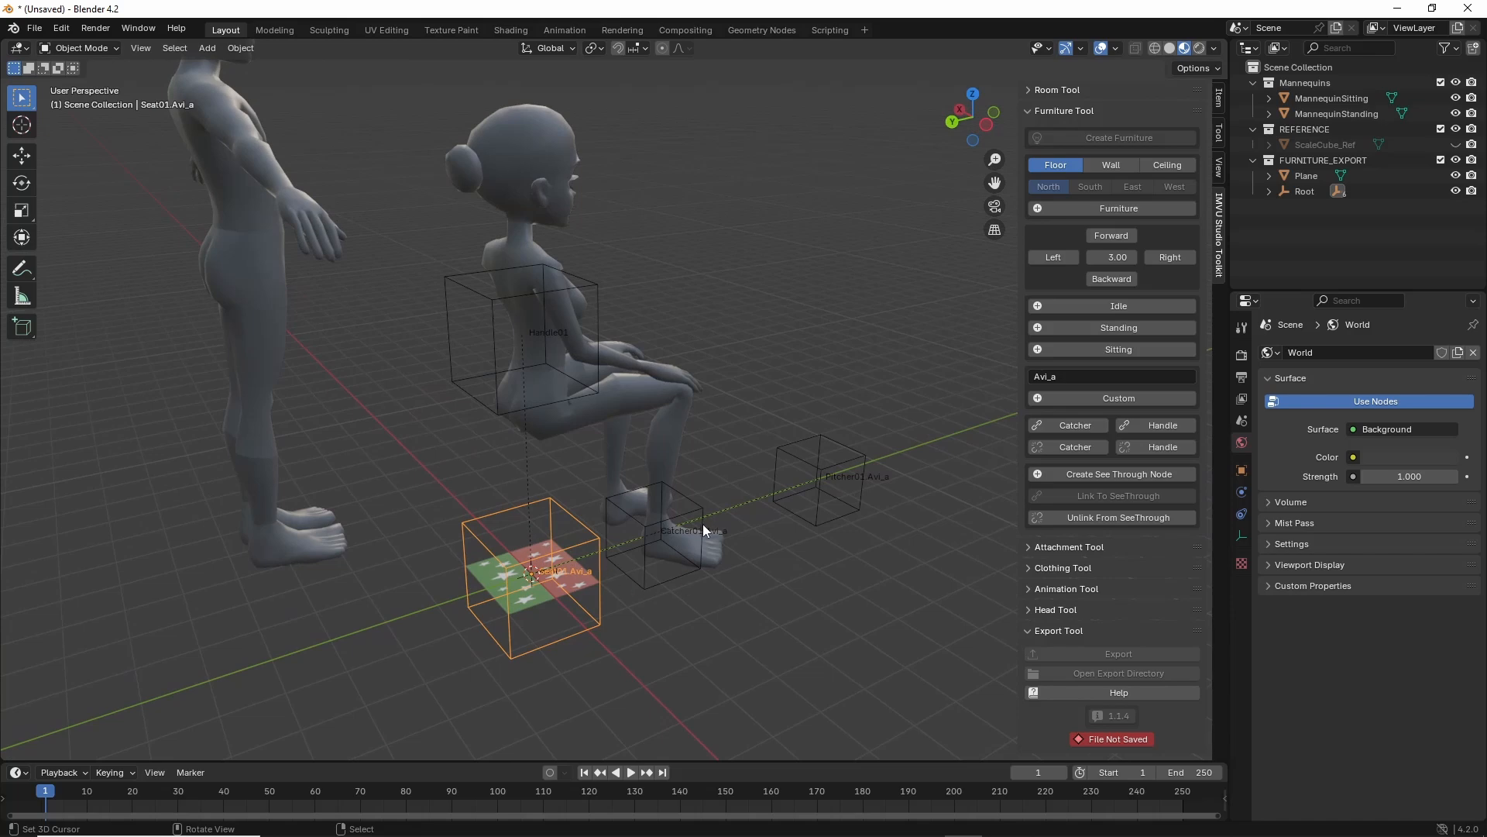
pyautogui.moveTo(547, 534)
pyautogui.mouseDown()
pyautogui.moveTo(596, 557)
pyautogui.moveTo(520, 542)
pyautogui.mouseUp()
pyautogui.moveTo(649, 512); pyautogui.dragTo(674, 505)
pyautogui.click(852, 465)
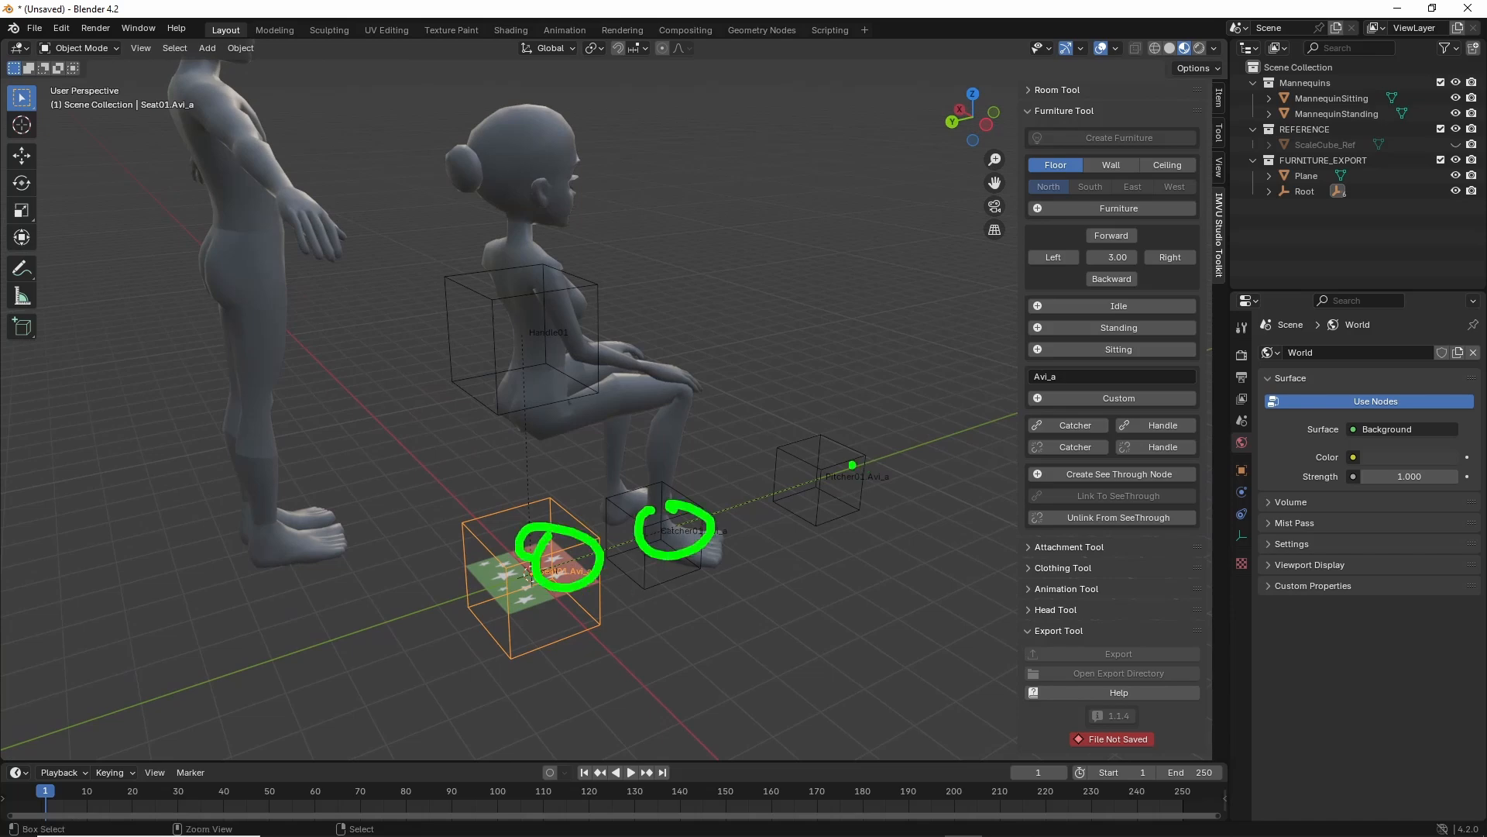
pyautogui.moveTo(852, 464); pyautogui.dragTo(838, 464)
pyautogui.moveTo(489, 326)
pyautogui.mouseDown()
pyautogui.moveTo(529, 369)
pyautogui.moveTo(531, 333)
pyautogui.mouseUp()
pyautogui.press('Escape')
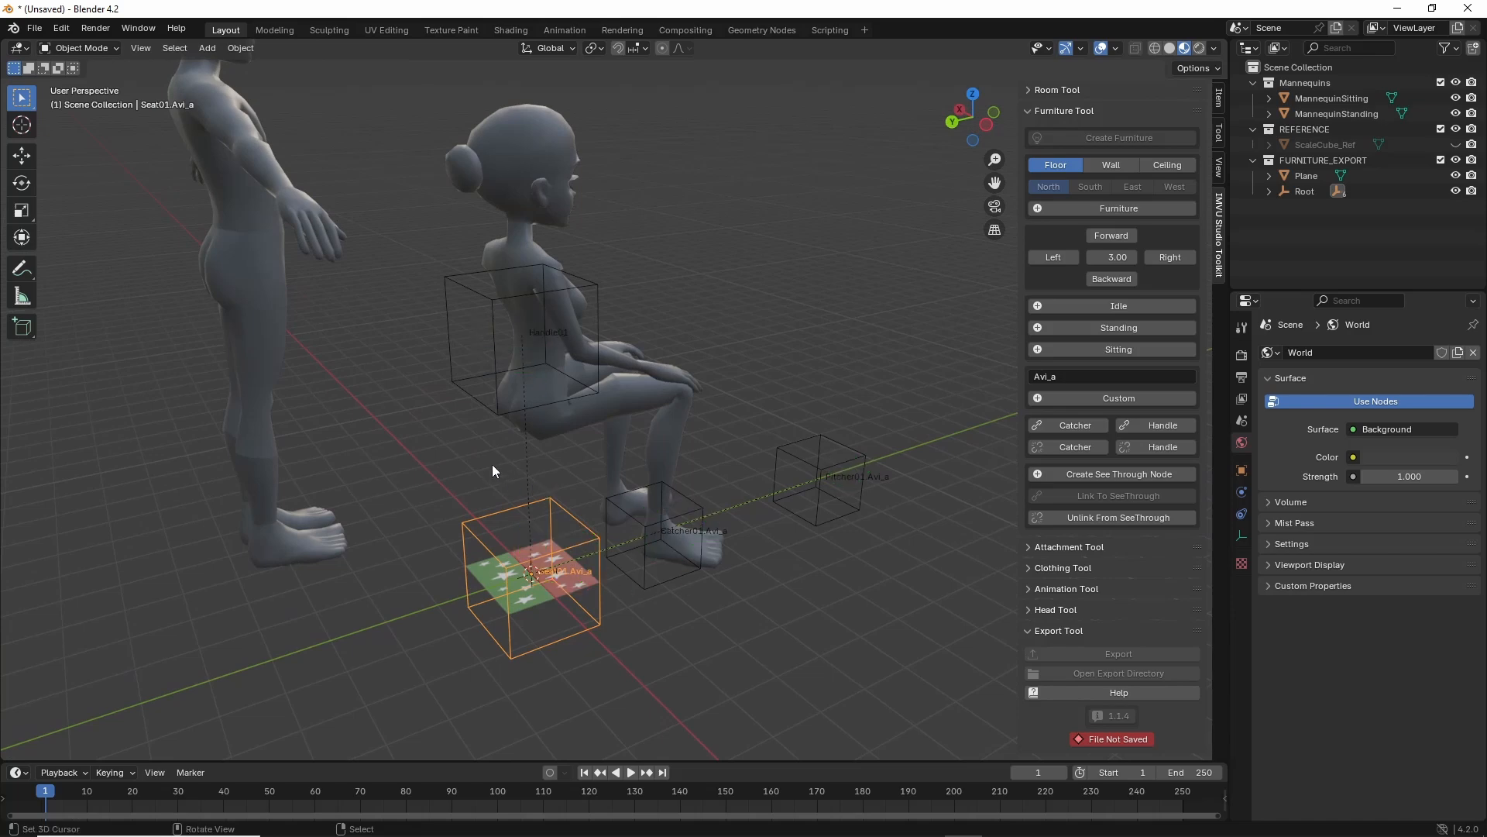
# Move the Handle01 node along the X axis to the seated mannequin's left-hand side.
pyautogui.moveTo(493, 471); pyautogui.dragTo(583, 471, button='middle')
pyautogui.click(553, 386)
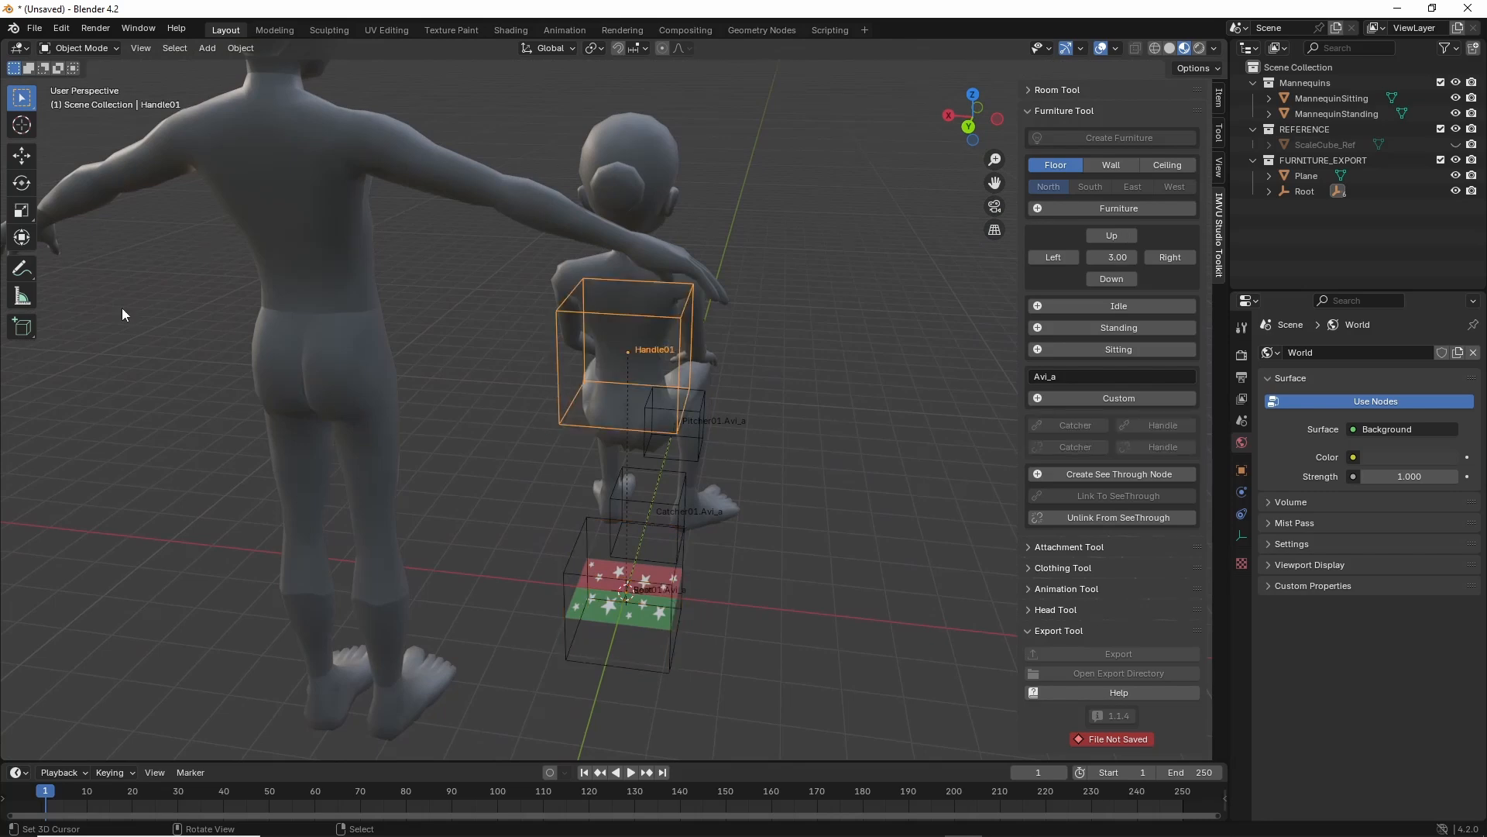
pyautogui.click(21, 155)
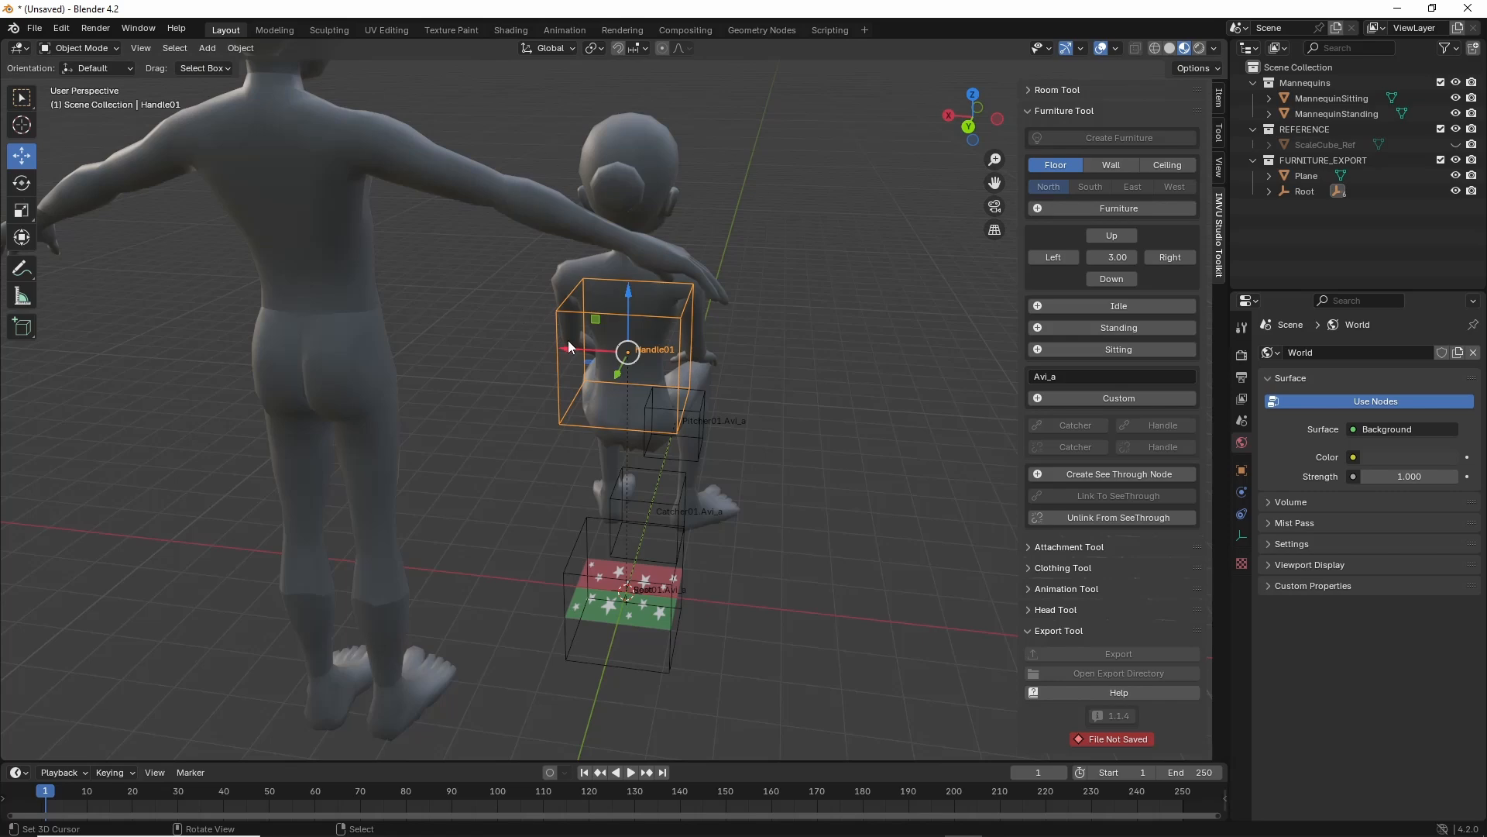
pyautogui.moveTo(568, 343); pyautogui.dragTo(444, 332)
pyautogui.moveTo(824, 402); pyautogui.dragTo(632, 410, button='middle')
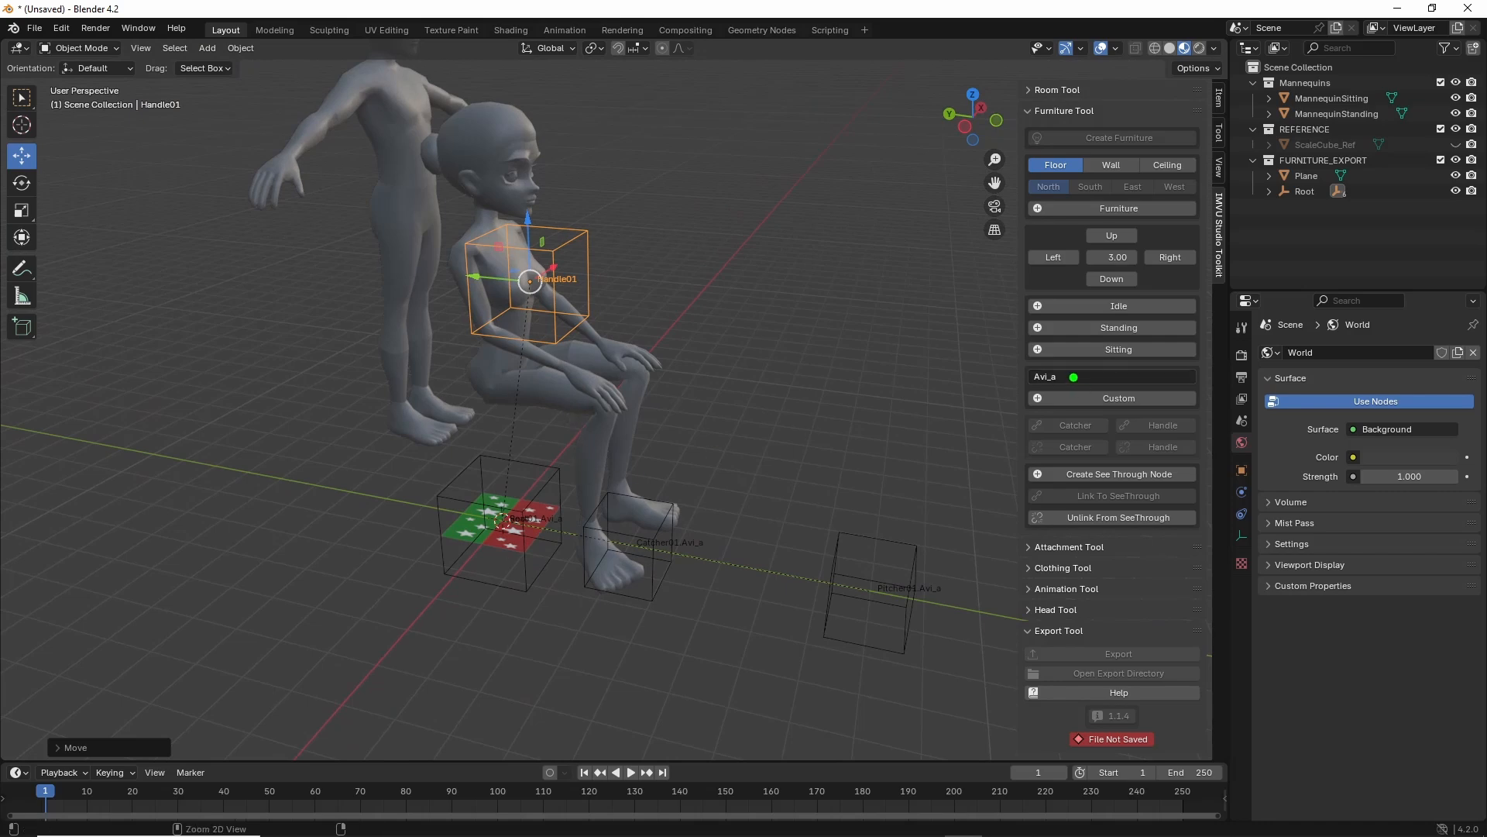
# Create a second custom seat node named "Avi_b" with the Furniture Tool.
pyautogui.click(1073, 377)
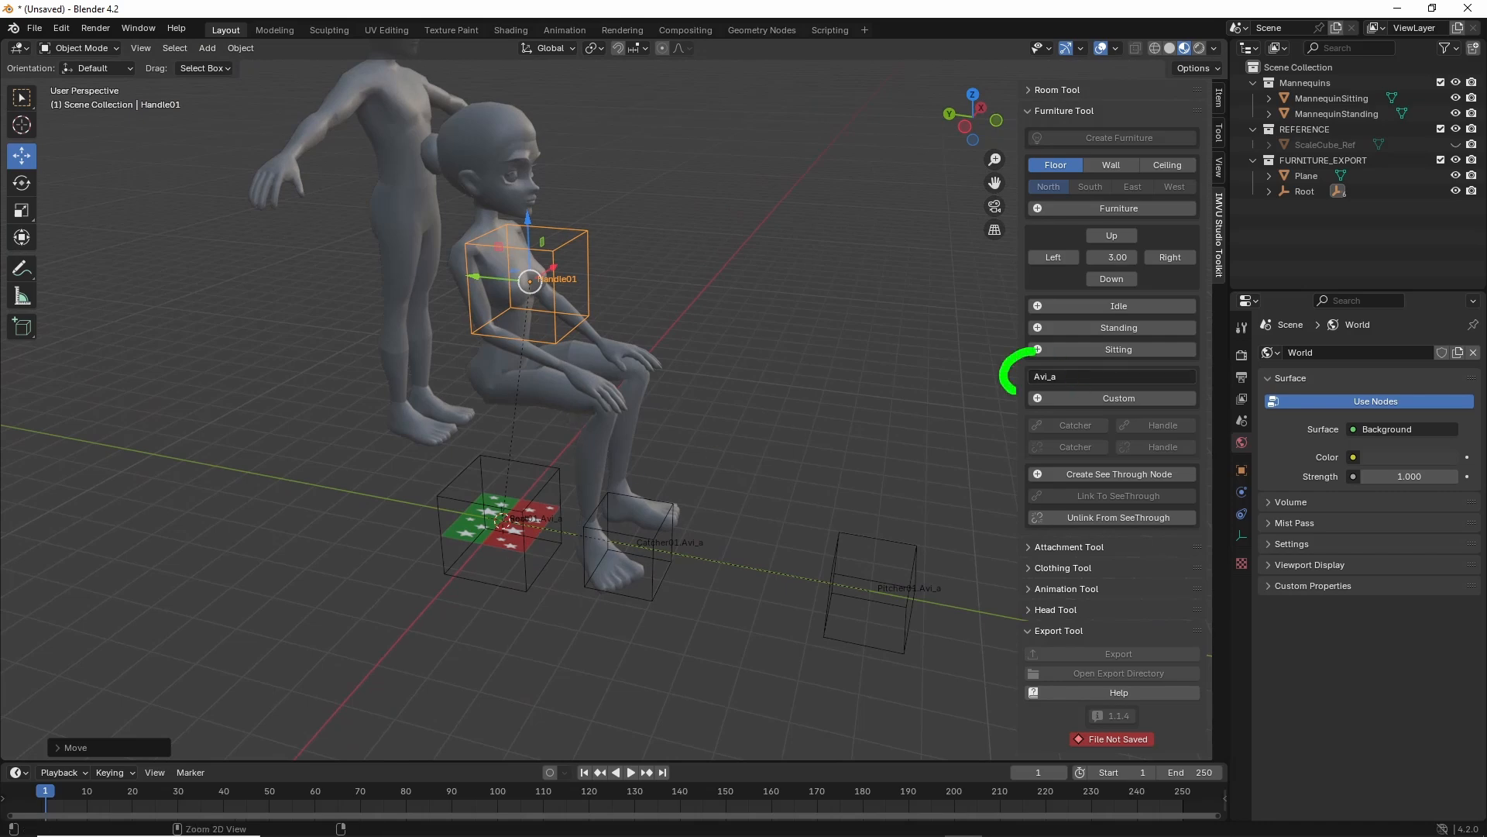
pyautogui.click(1085, 378)
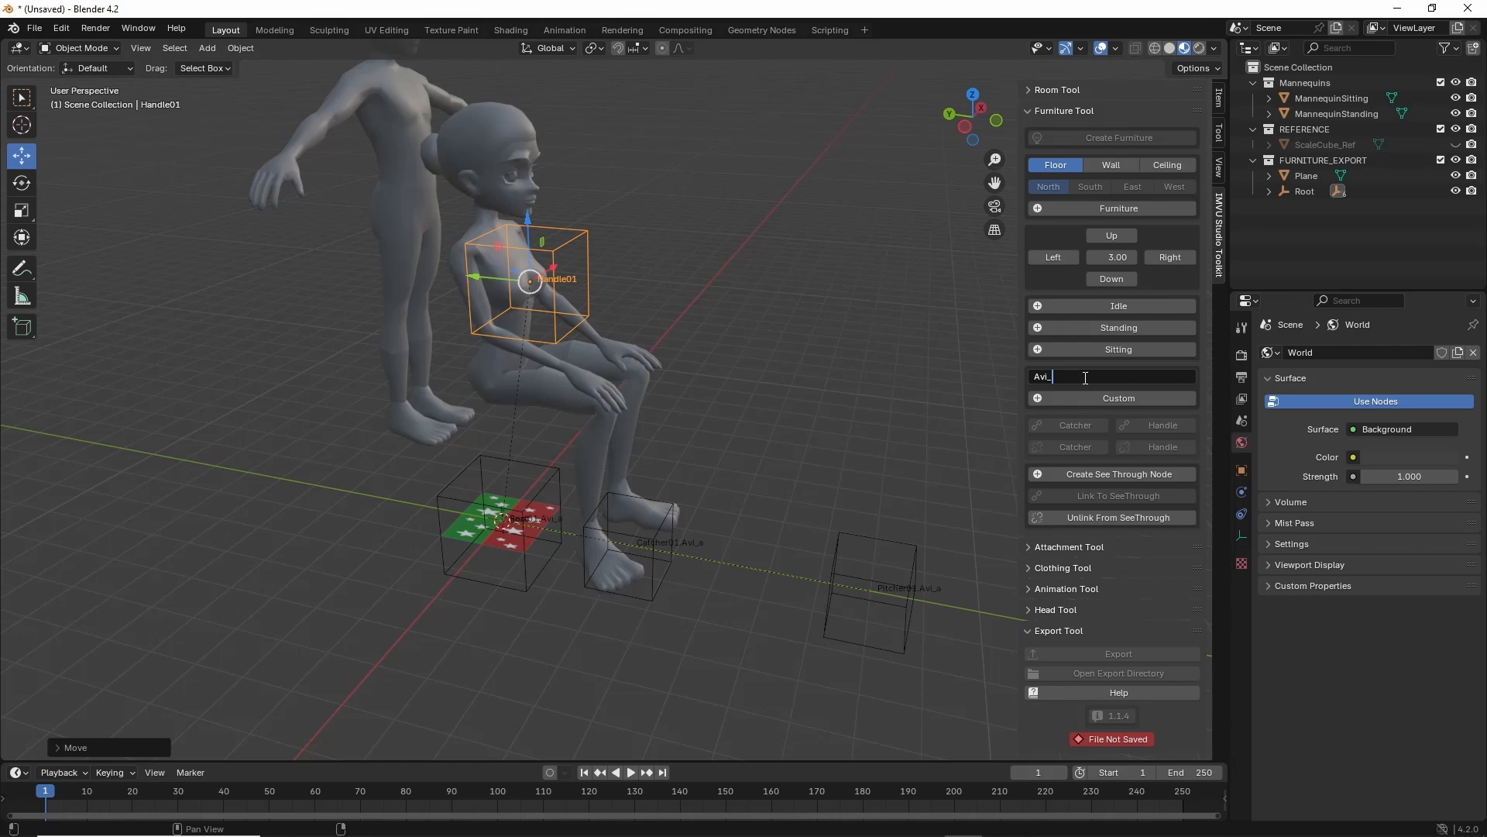
pyautogui.press('Return')
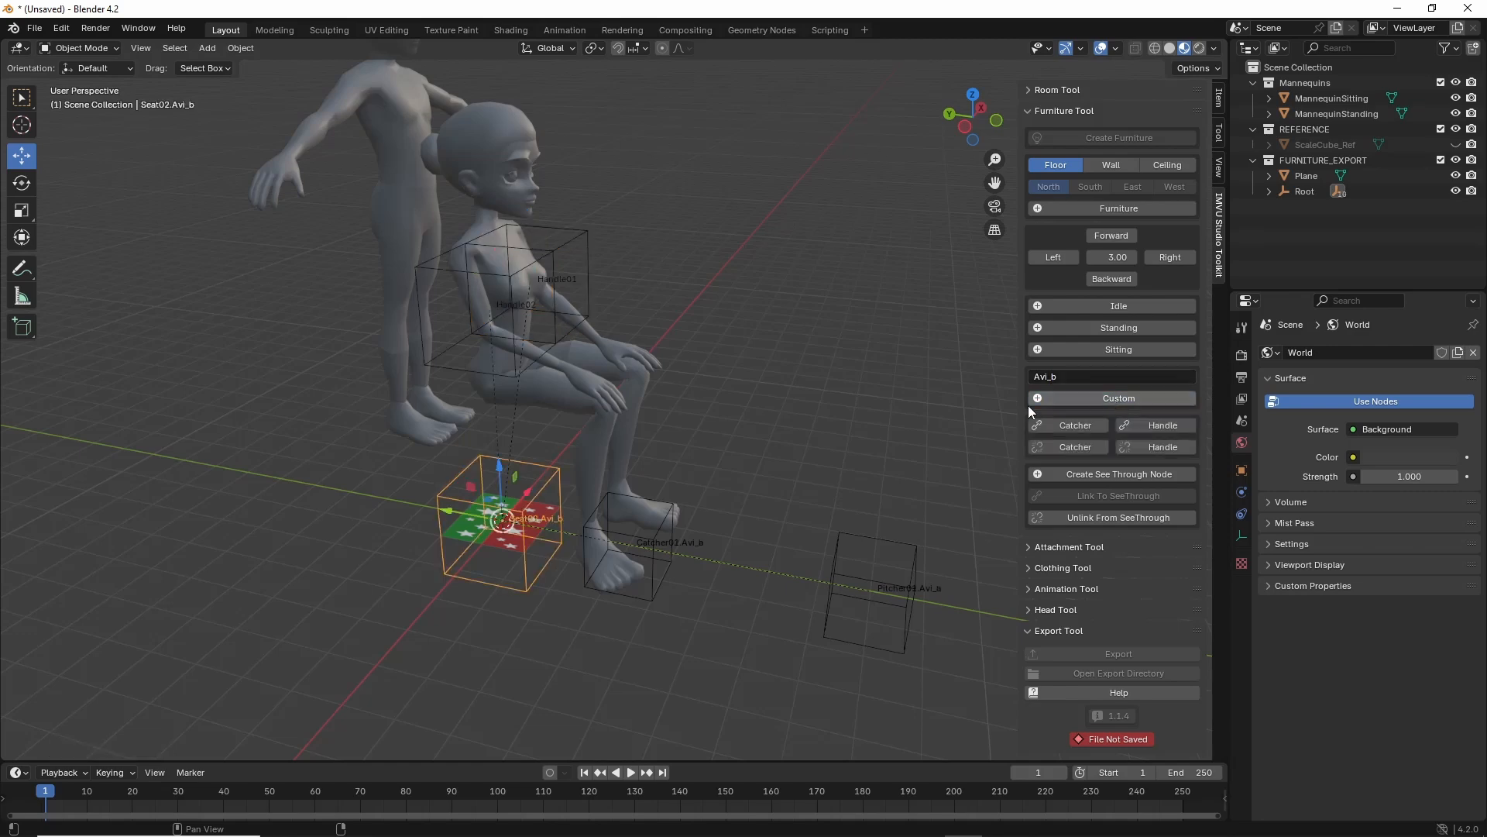
# Move the Handle02 node along the X axis to the seated mannequin's right-hand side, opposite Handle01.
pyautogui.moveTo(701, 393); pyautogui.dragTo(556, 384, button='middle')
pyautogui.click(552, 244)
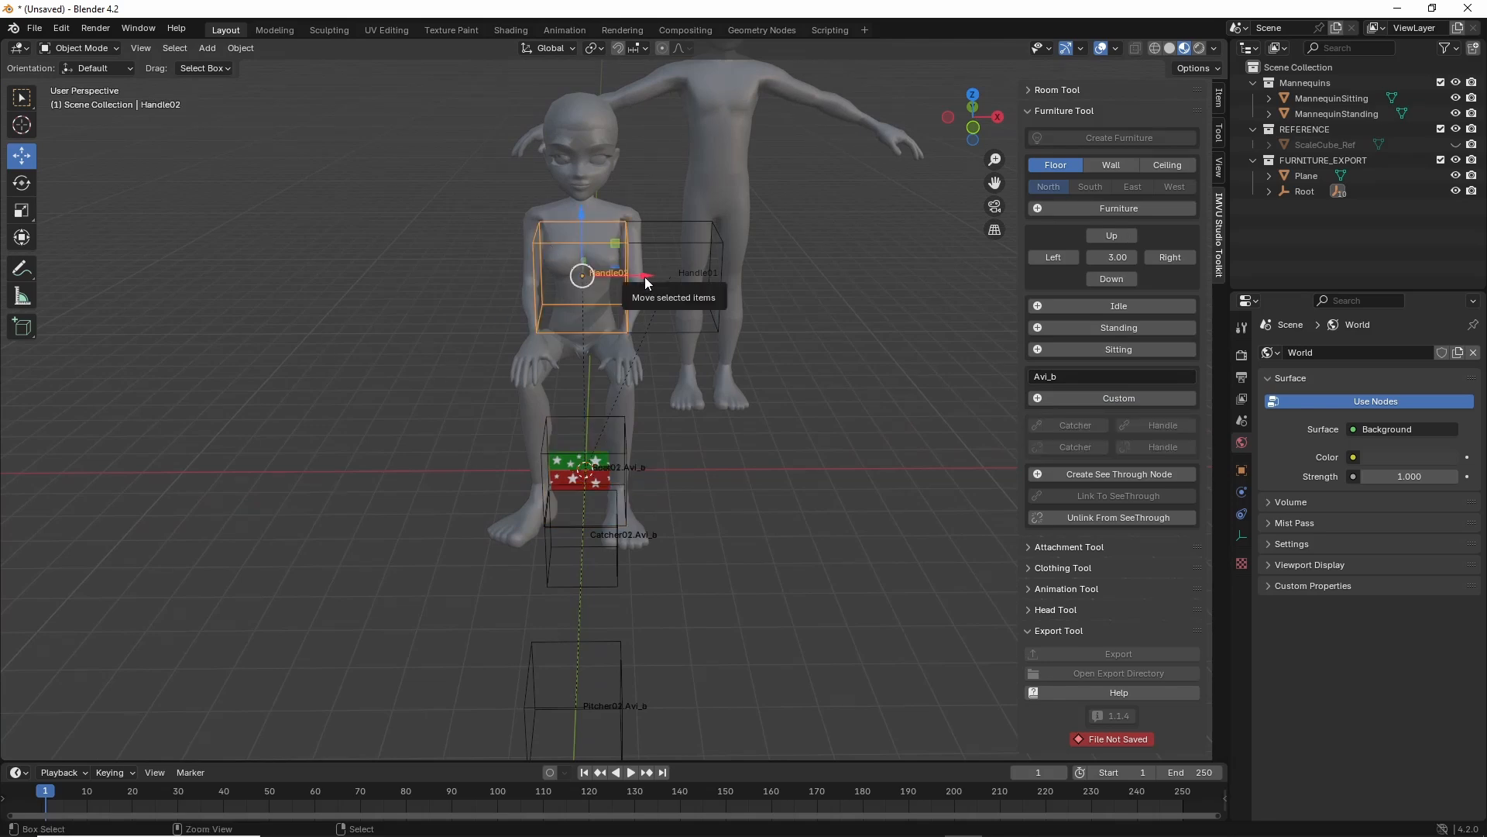
pyautogui.moveTo(644, 276); pyautogui.dragTo(579, 276)
pyautogui.moveTo(542, 458)
pyautogui.mouseDown(button='middle')
pyautogui.moveTo(597, 441)
pyautogui.moveTo(534, 472)
pyautogui.moveTo(541, 481)
pyautogui.mouseUp(button='middle')
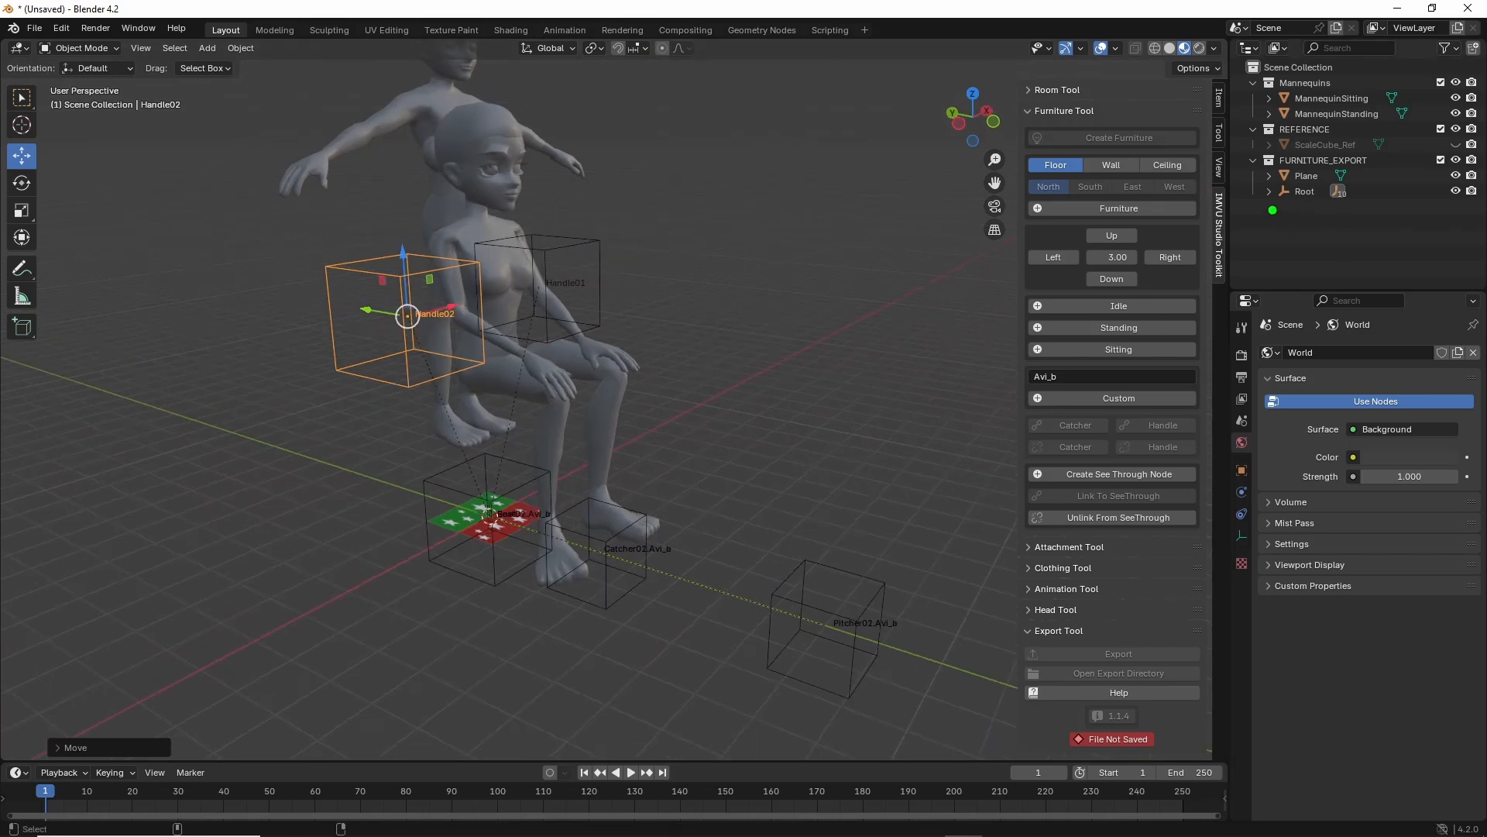
# Expand Root and AvatarNodes in the FURNITURE_EXPORT collection to examine the seat node hierarchy.
pyautogui.moveTo(1269, 210); pyautogui.dragTo(1379, 207)
pyautogui.click(1269, 191)
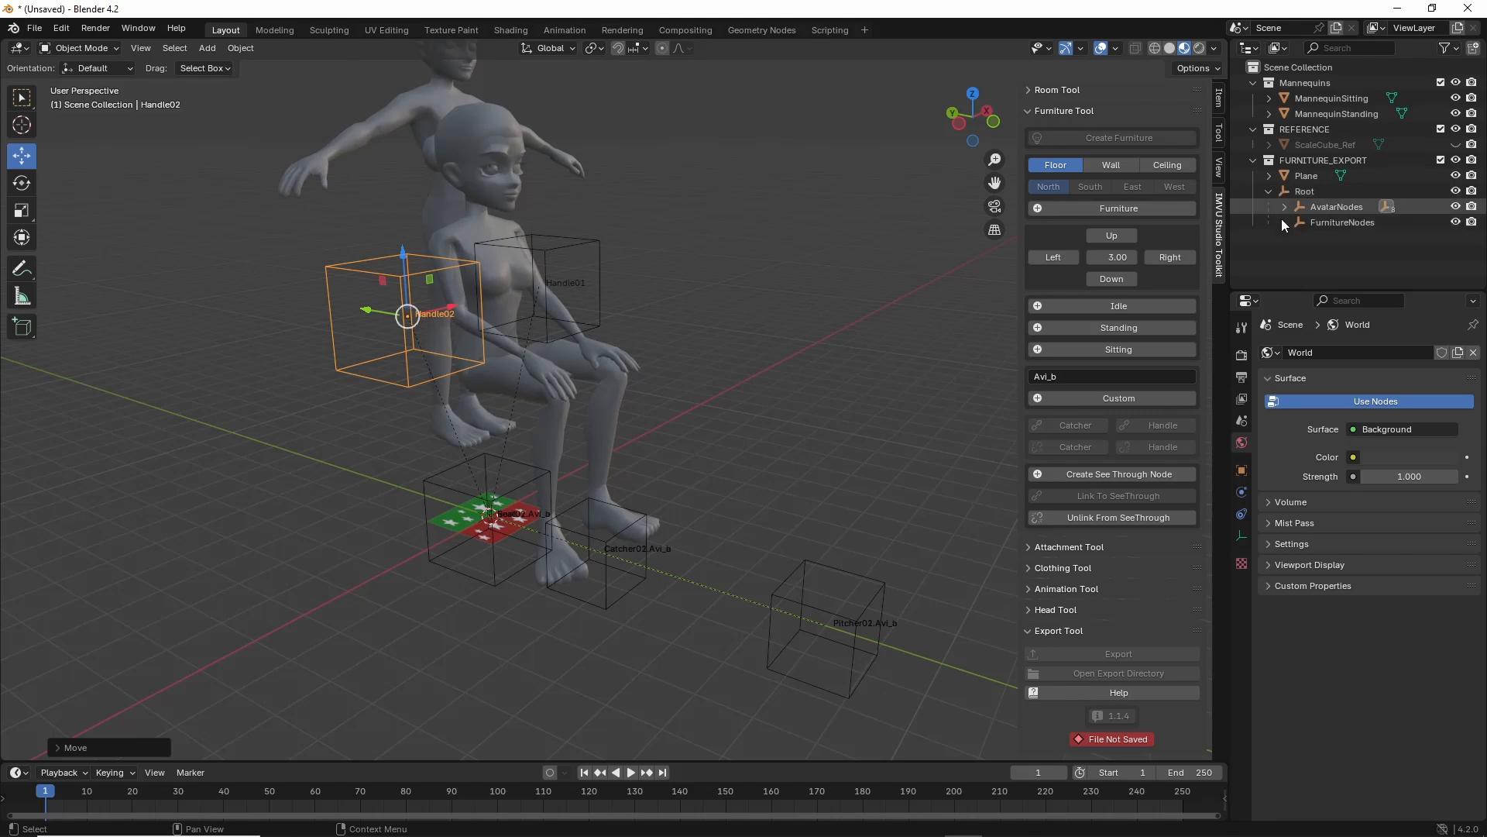
pyautogui.click(1284, 207)
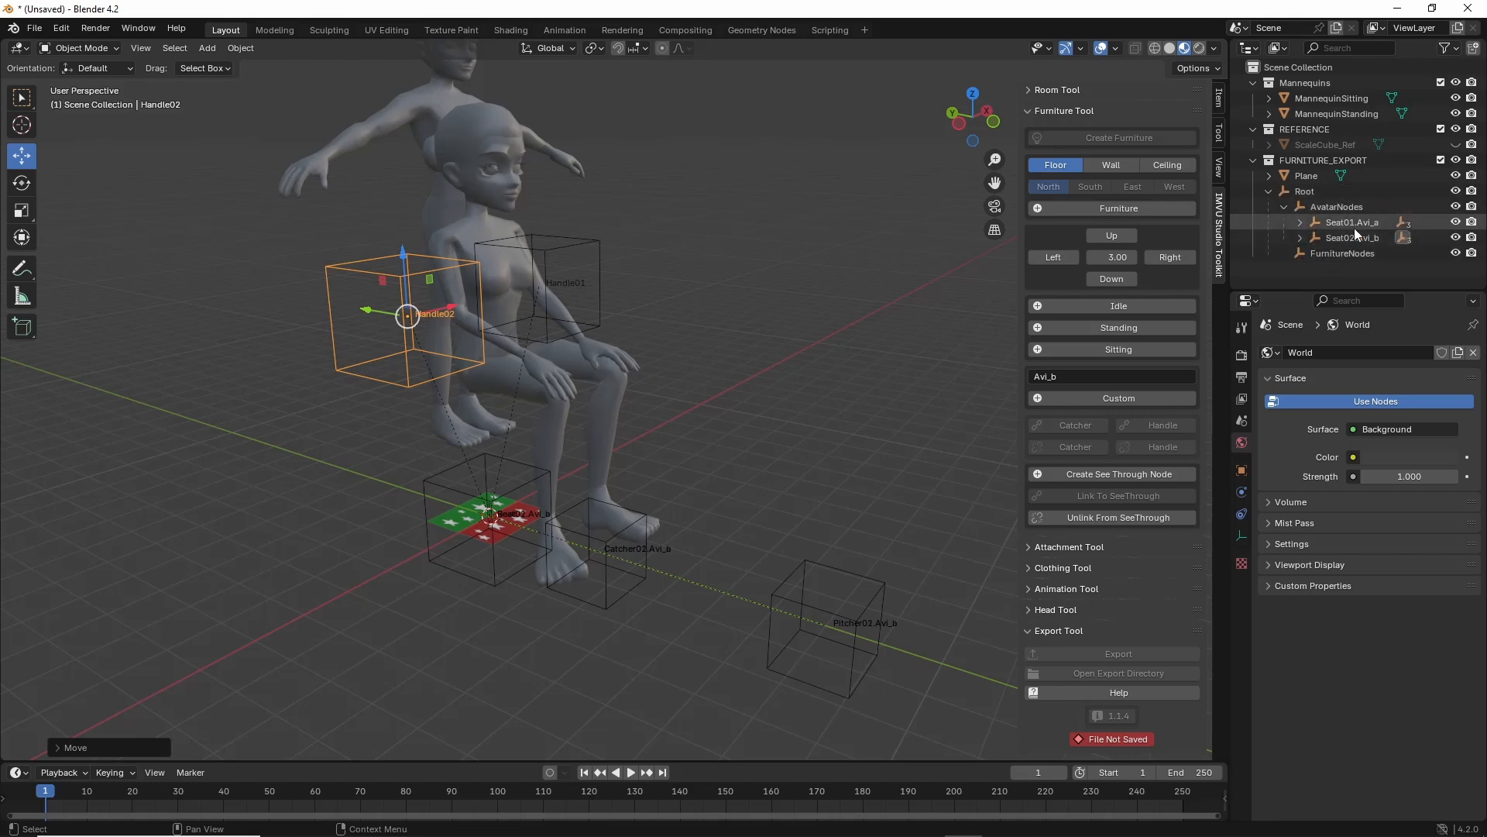
pyautogui.moveTo(1326, 233)
pyautogui.mouseDown()
pyautogui.moveTo(1380, 232)
pyautogui.moveTo(1384, 250)
pyautogui.mouseUp()
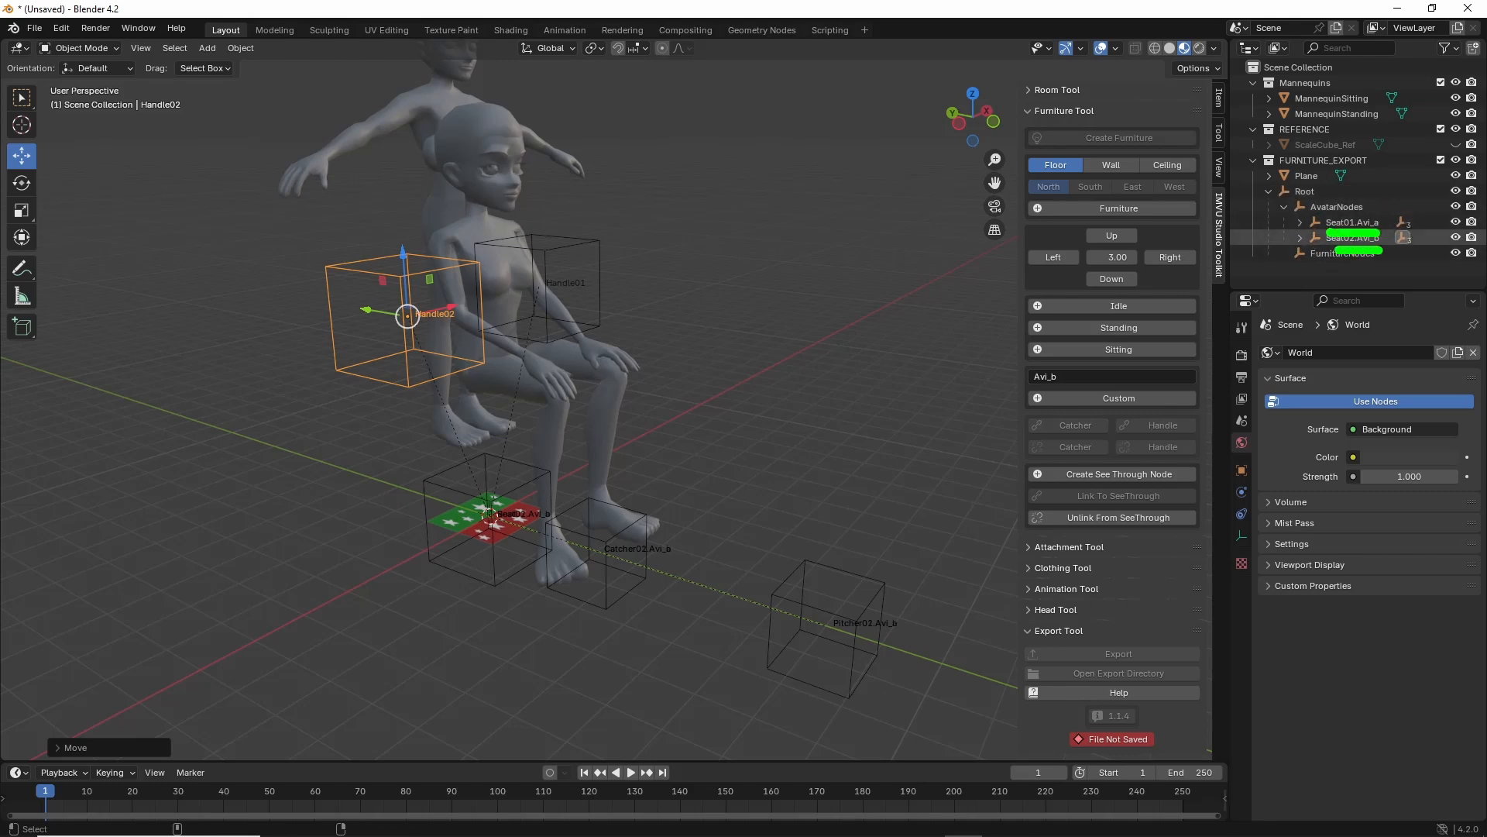
pyautogui.moveTo(1290, 184); pyautogui.dragTo(1330, 189)
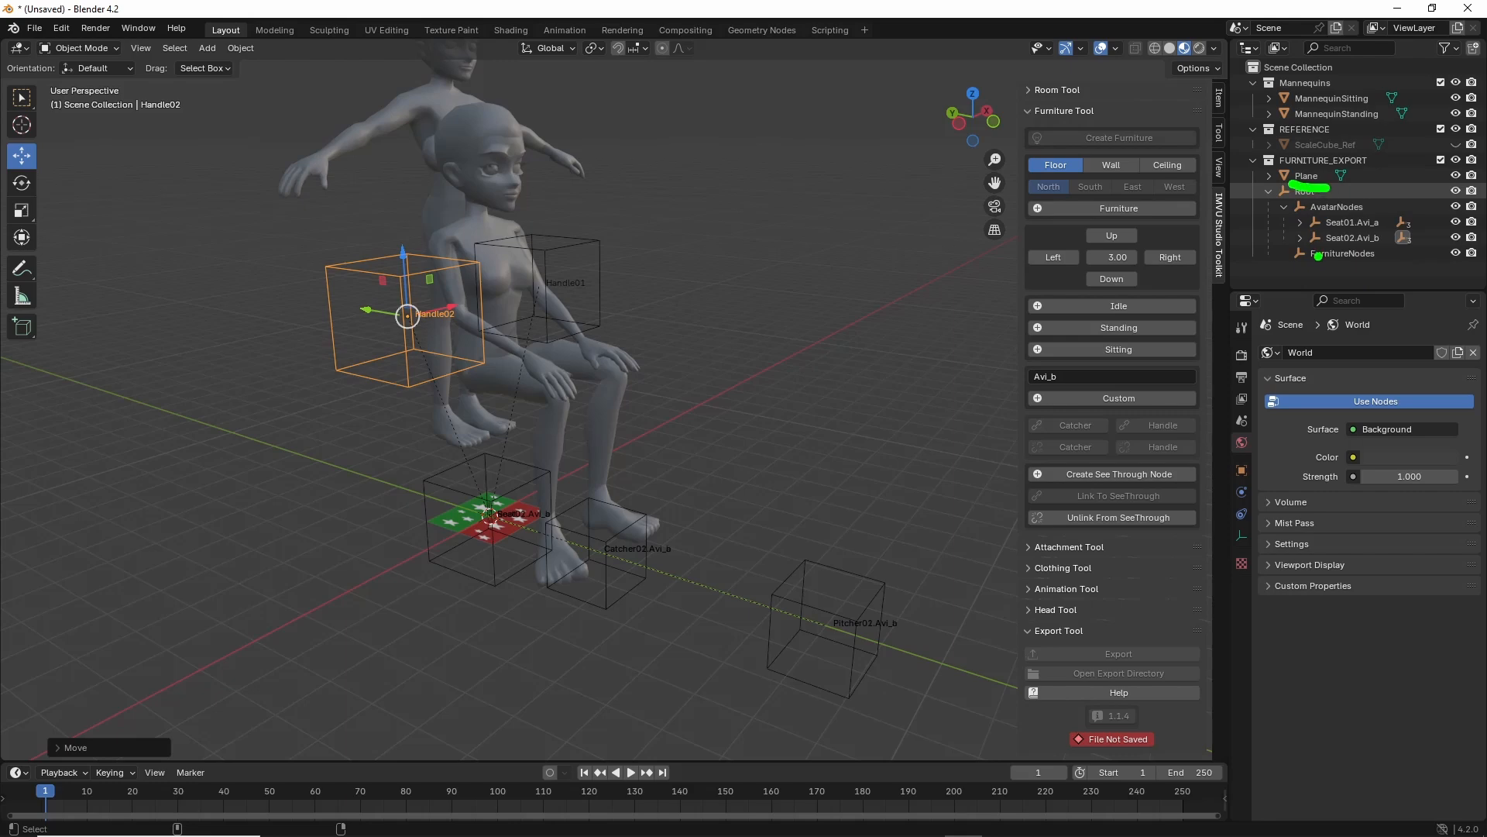
# Rename the Plane object in the FURNITURE_EXPORT collection to "marker.MESH".
pyautogui.click(1309, 179)
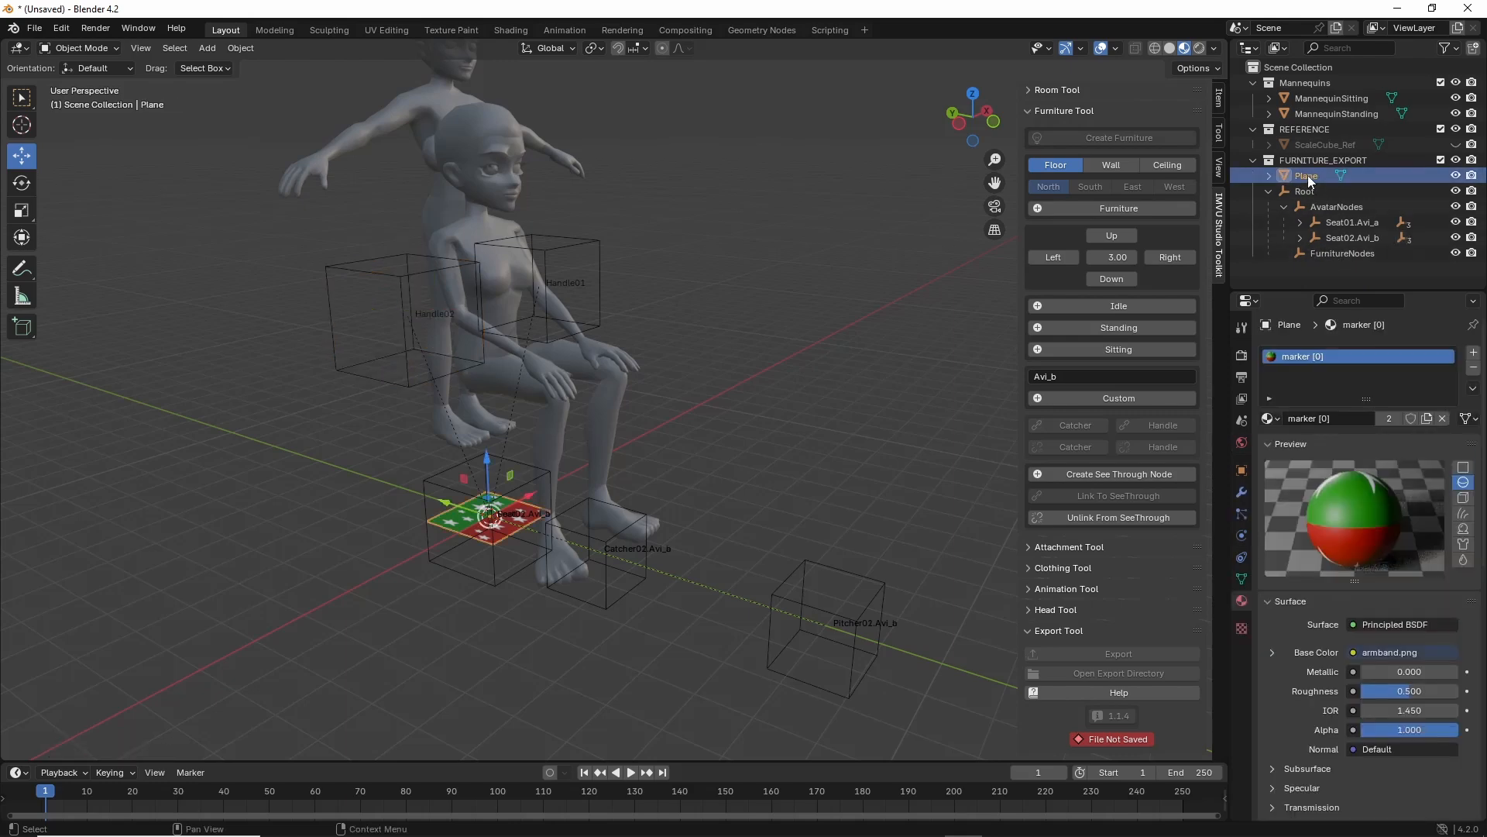
pyautogui.doubleClick(1308, 175)
pyautogui.write('marker.')
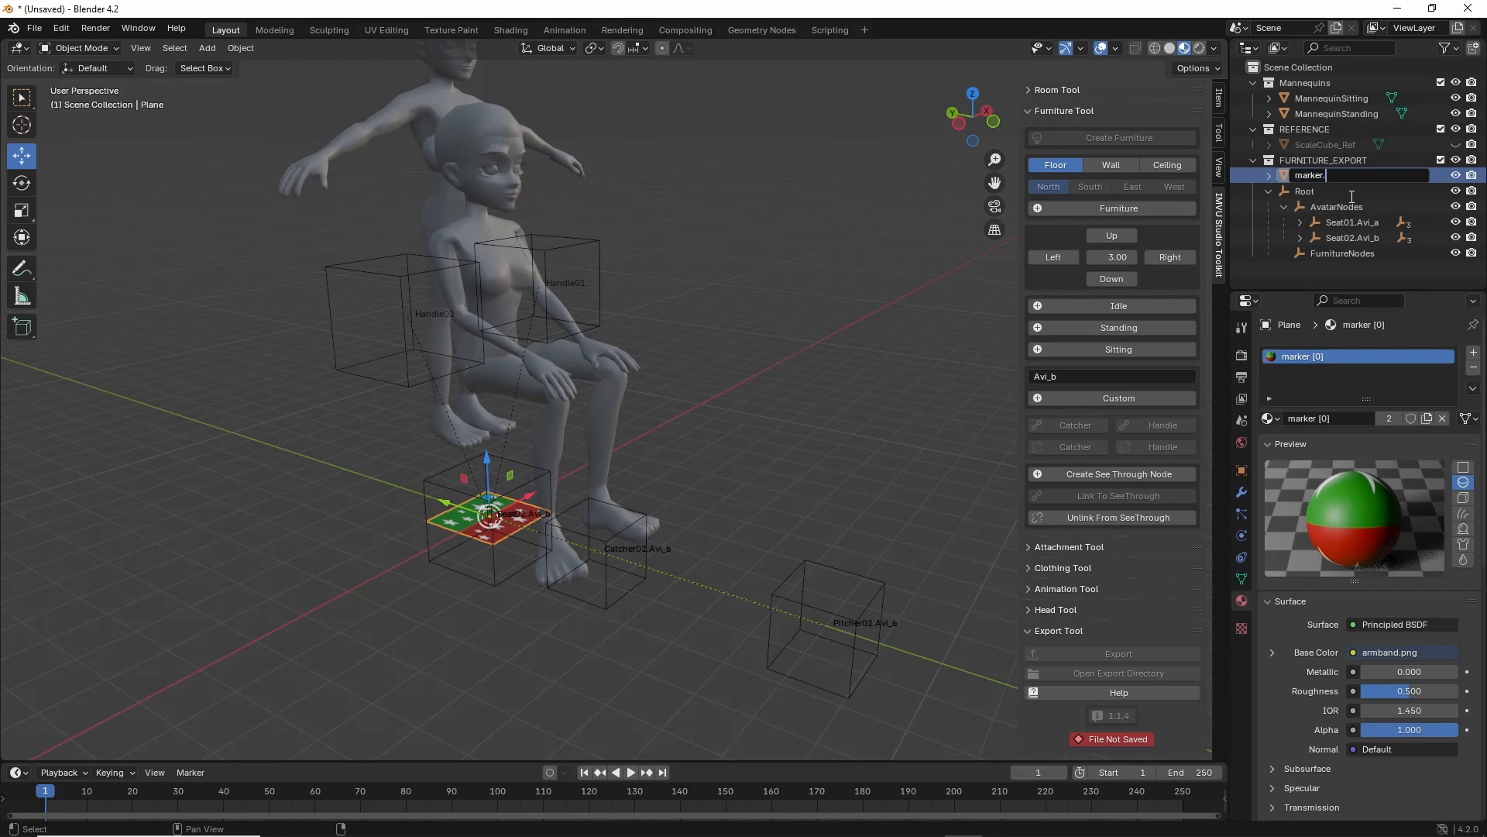
pyautogui.write('MESH')
pyautogui.press('Return')
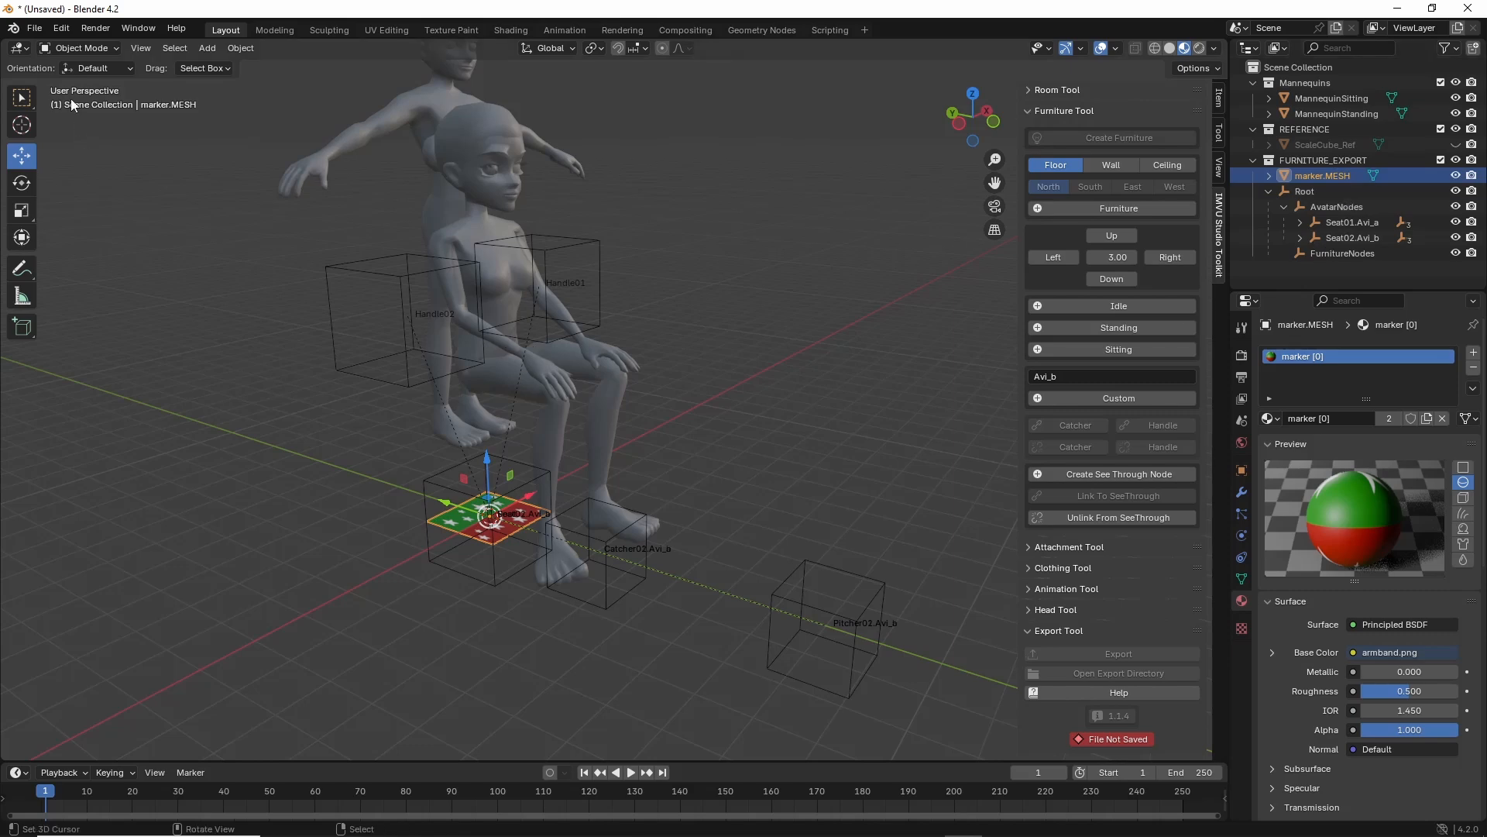
# Save the file as "couples animated furniture (1)" in the Blender 2.8+ folder.
pyautogui.click(35, 28)
pyautogui.click(65, 161)
pyautogui.click(602, 642)
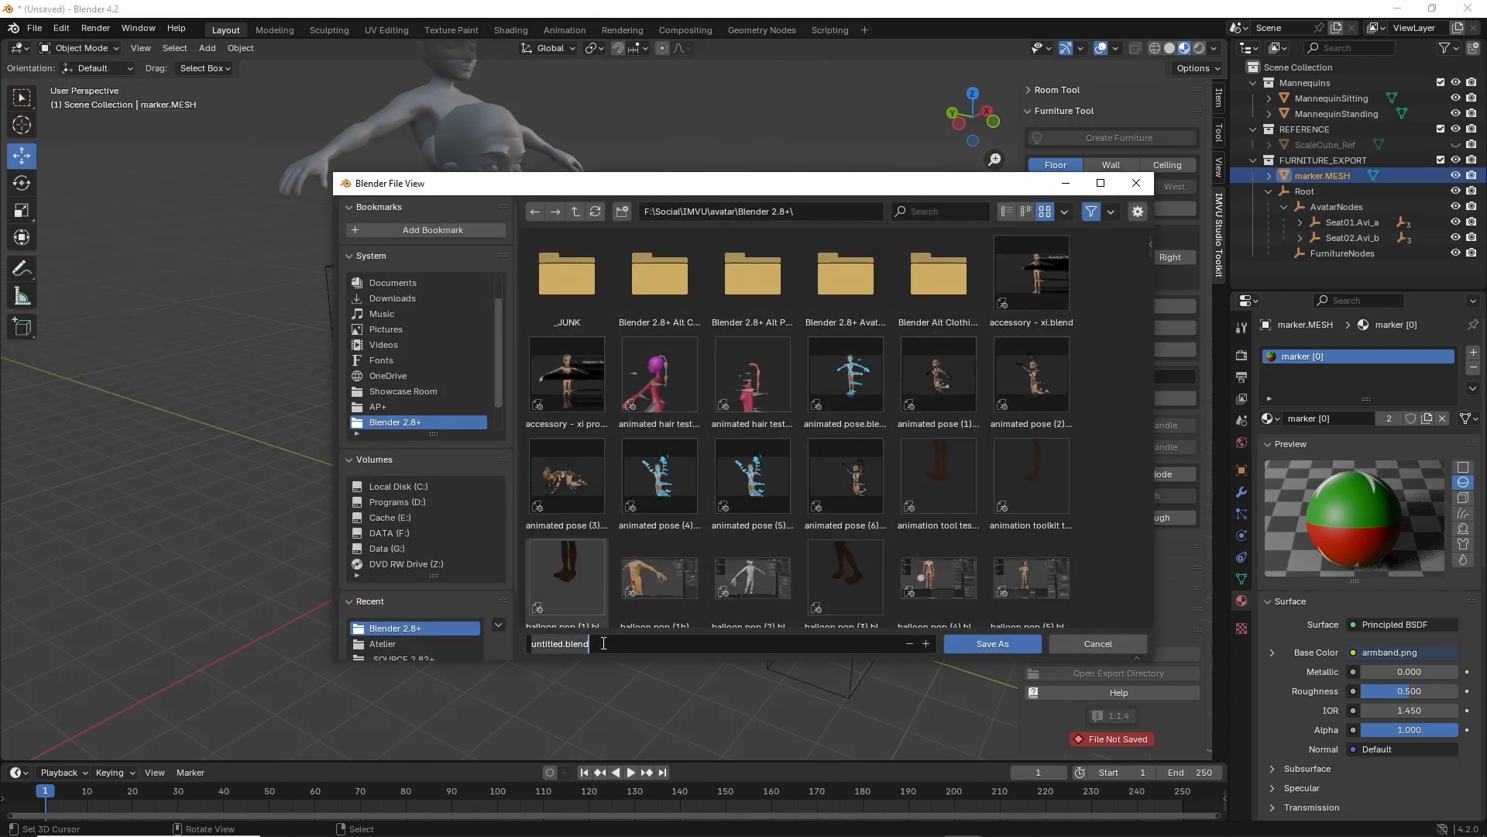
pyautogui.write('couples animated furniture (1')
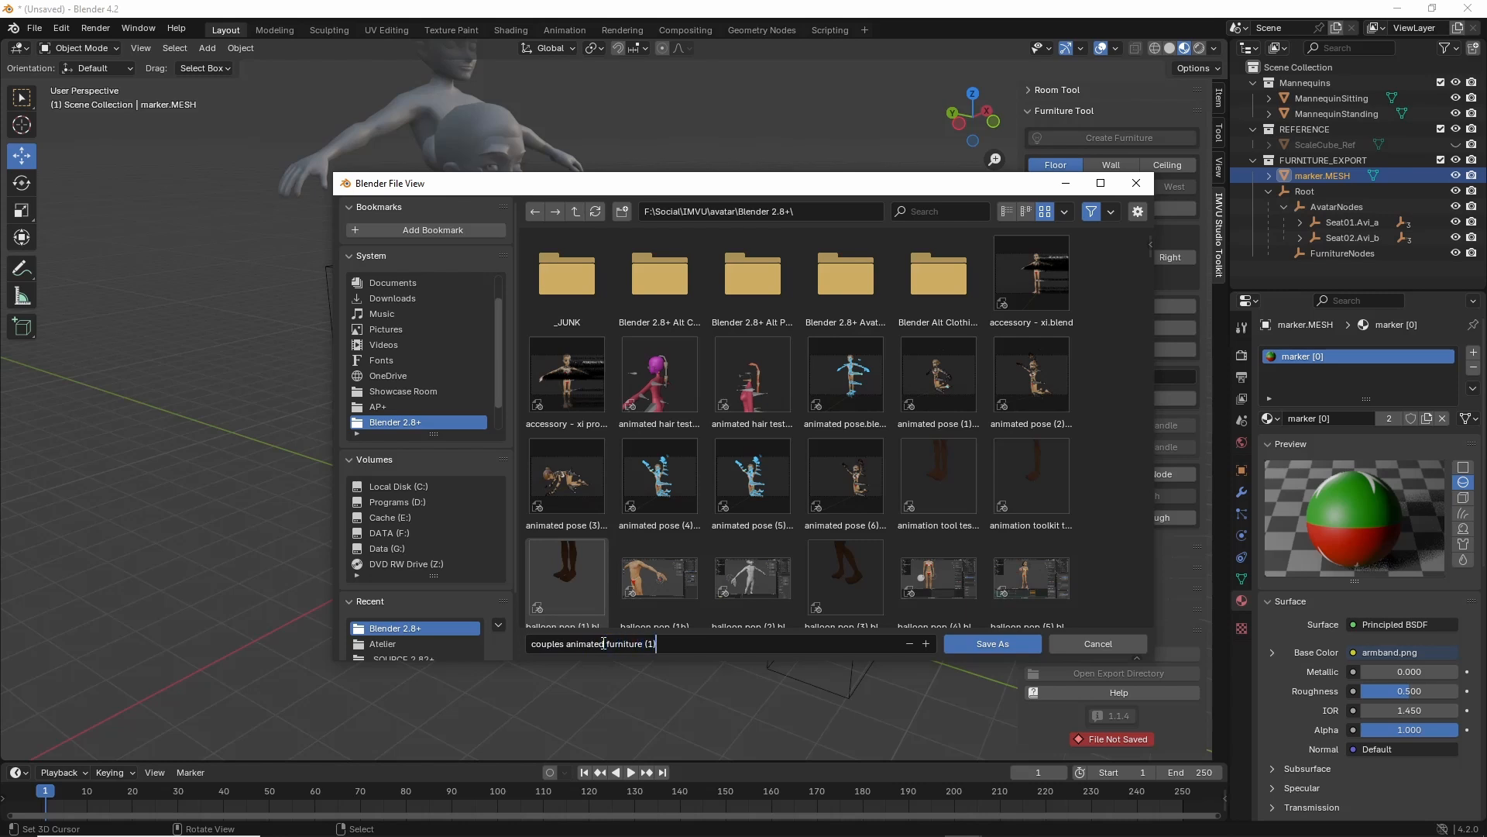
pyautogui.press('Return')
pyautogui.click(996, 644)
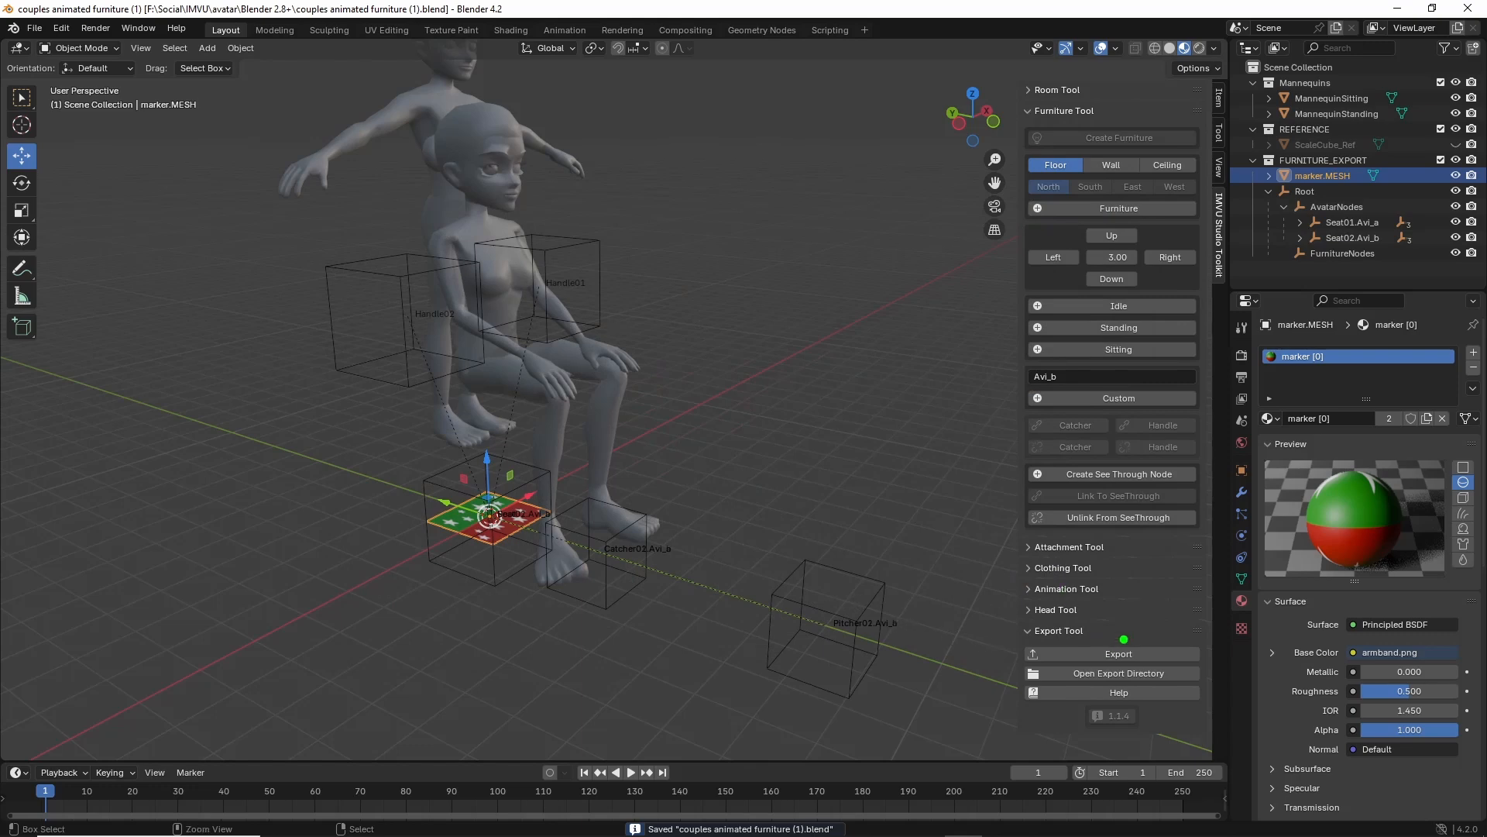
# Export the furniture item with the IMVU Studio Toolkit's Export Tool.
pyautogui.moveTo(1112, 633); pyautogui.dragTo(1092, 622)
pyautogui.press('Escape')
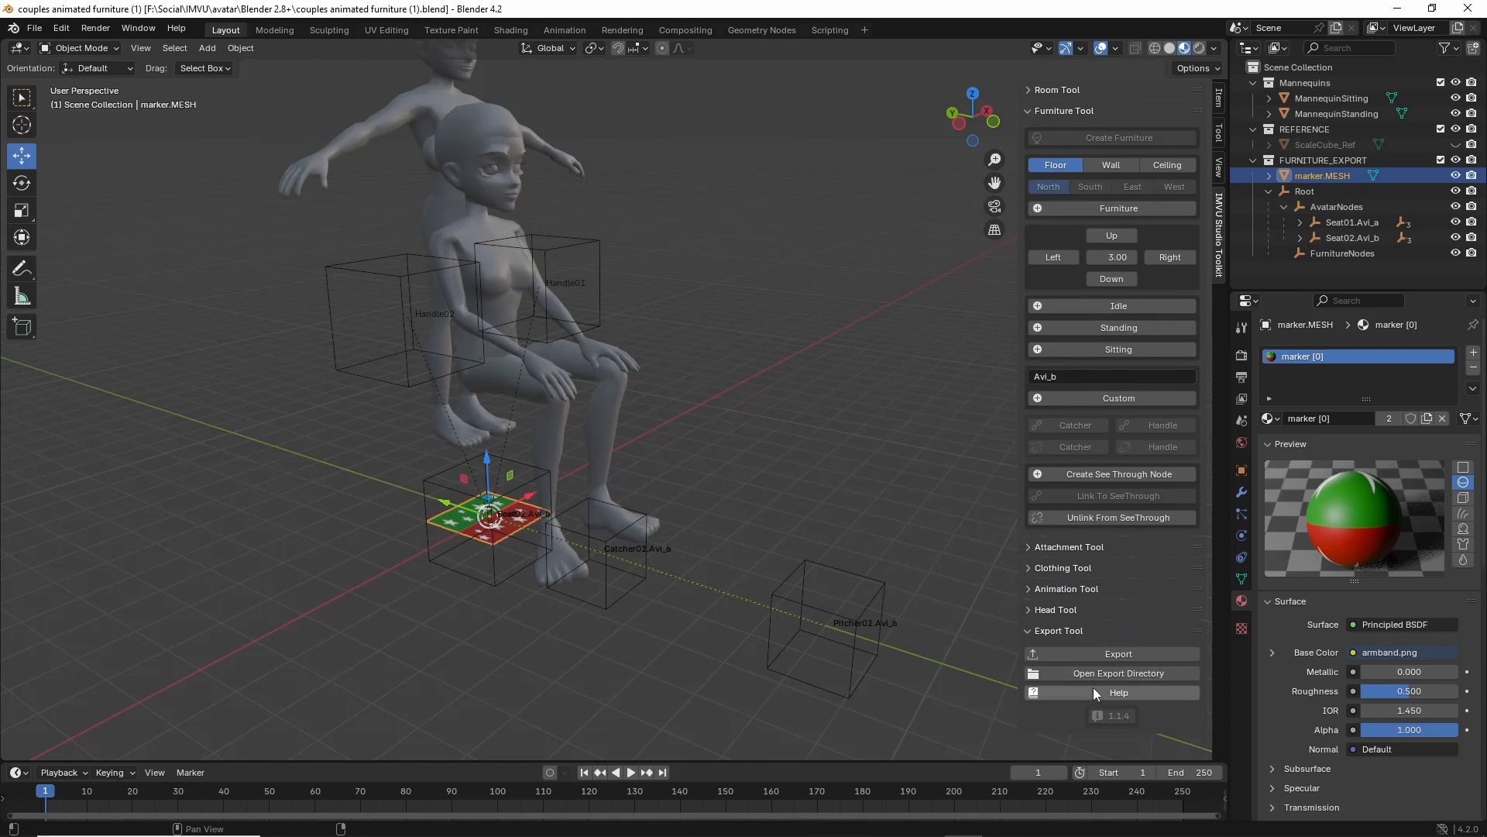
pyautogui.click(1122, 654)
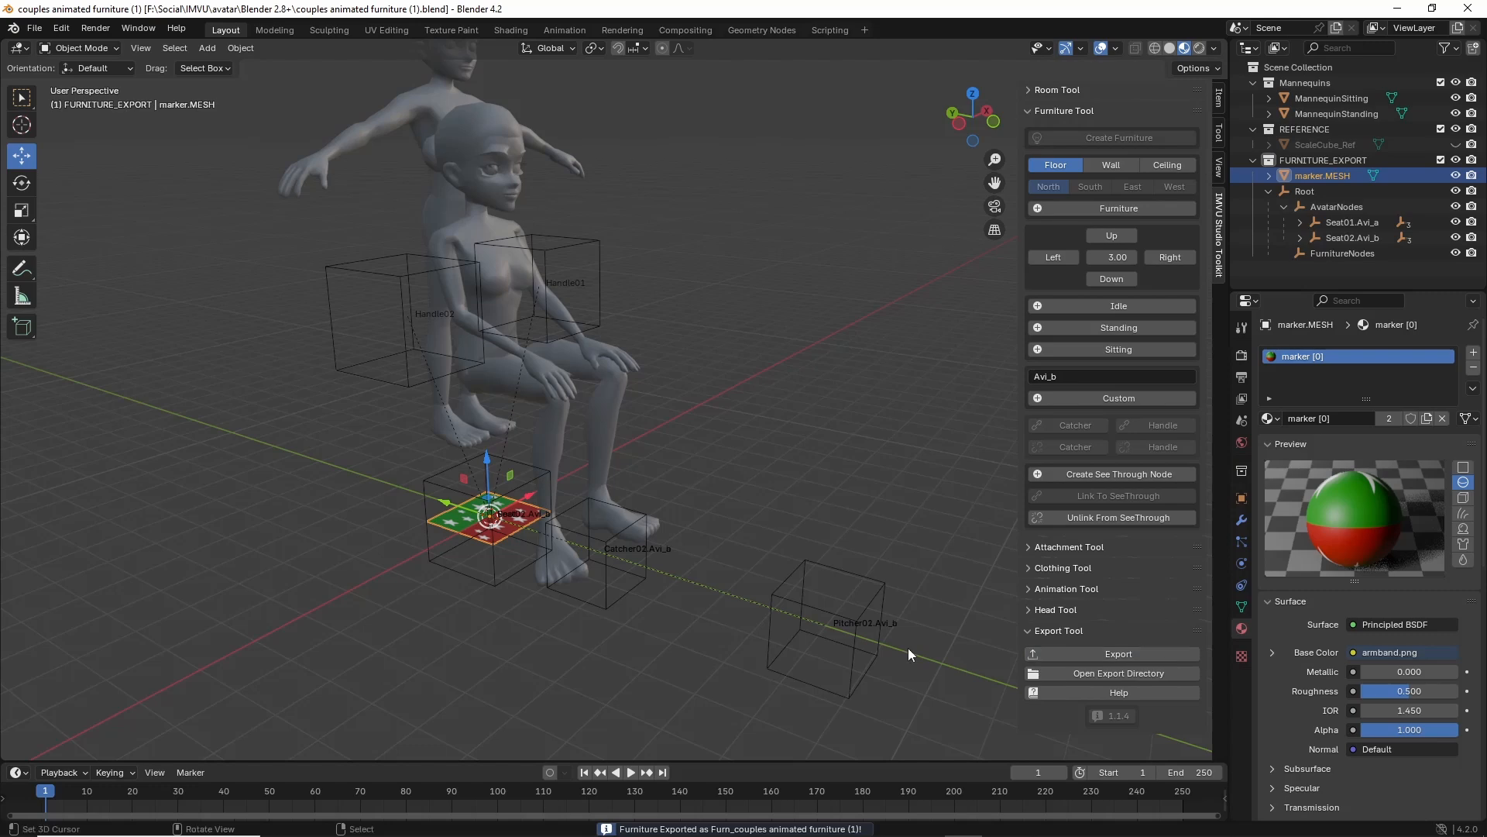
pyautogui.moveTo(794, 691)
pyautogui.mouseDown()
pyautogui.moveTo(809, 810)
pyautogui.moveTo(838, 795)
pyautogui.mouseUp()
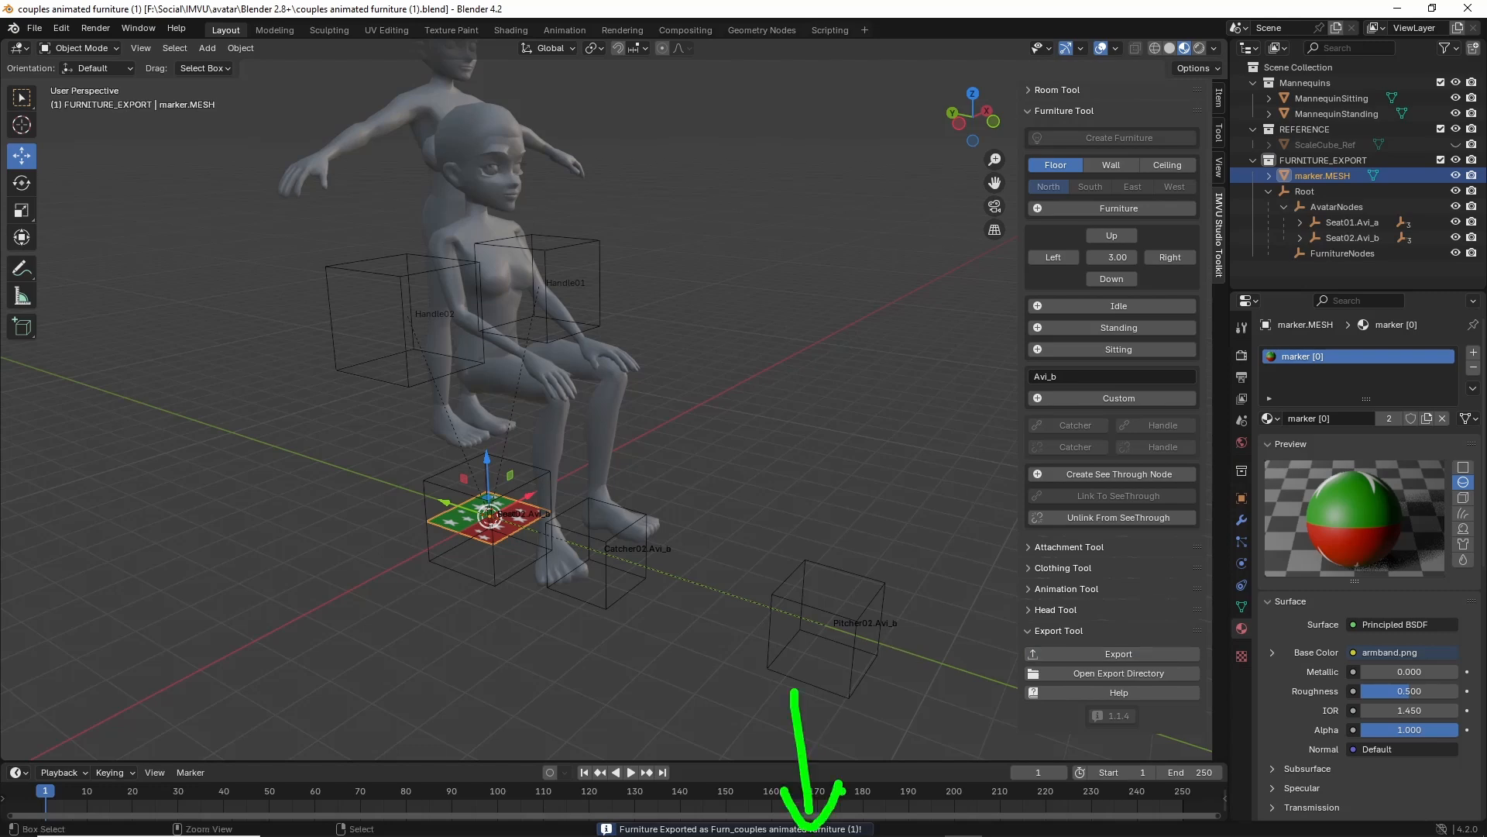
pyautogui.press('Escape')
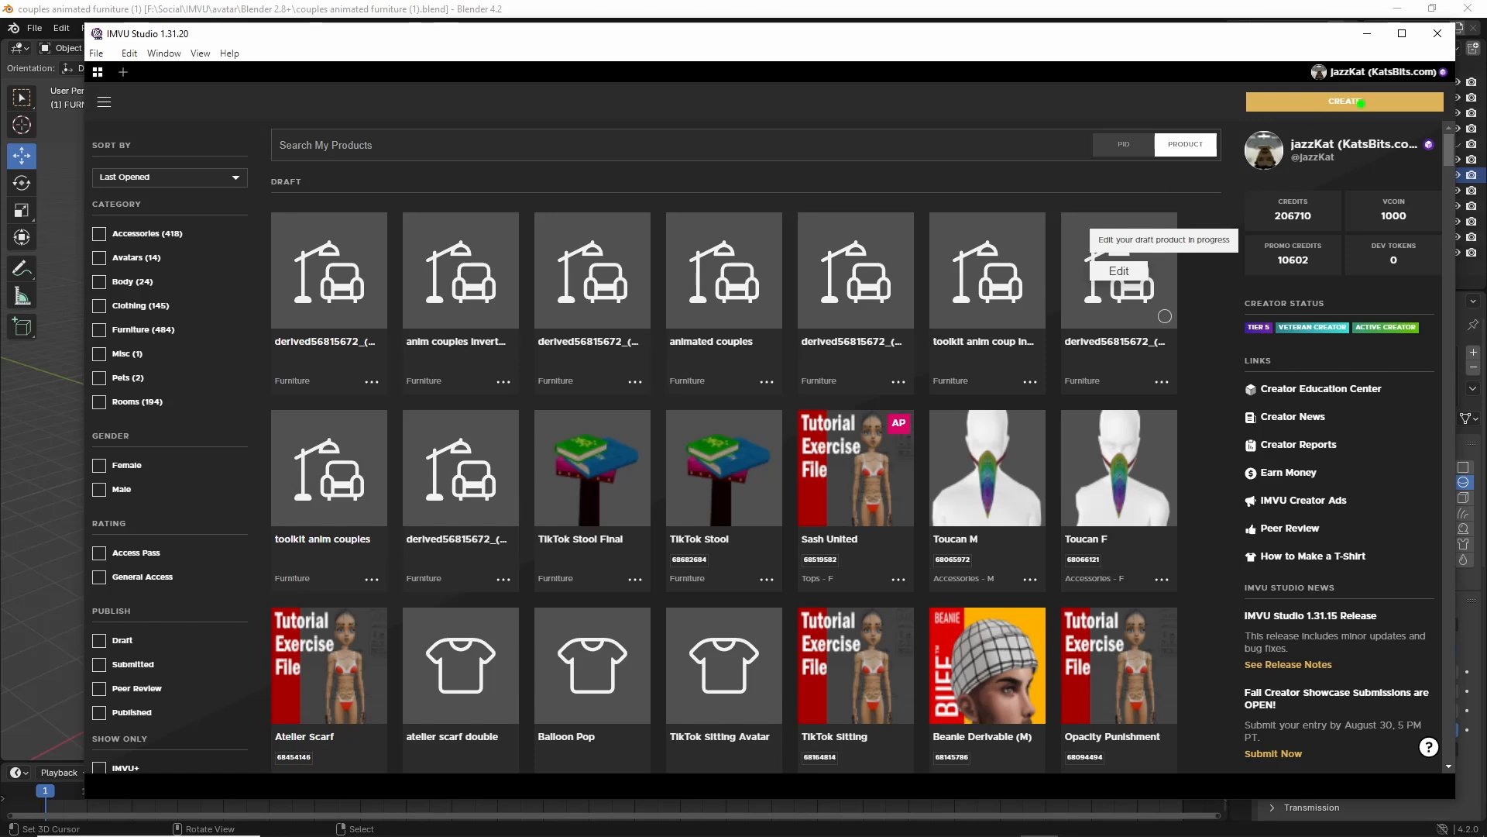
# Switch to IMVU Studio and create a new furniture product derived from the Empty Furniture base product.
pyautogui.click(1352, 102)
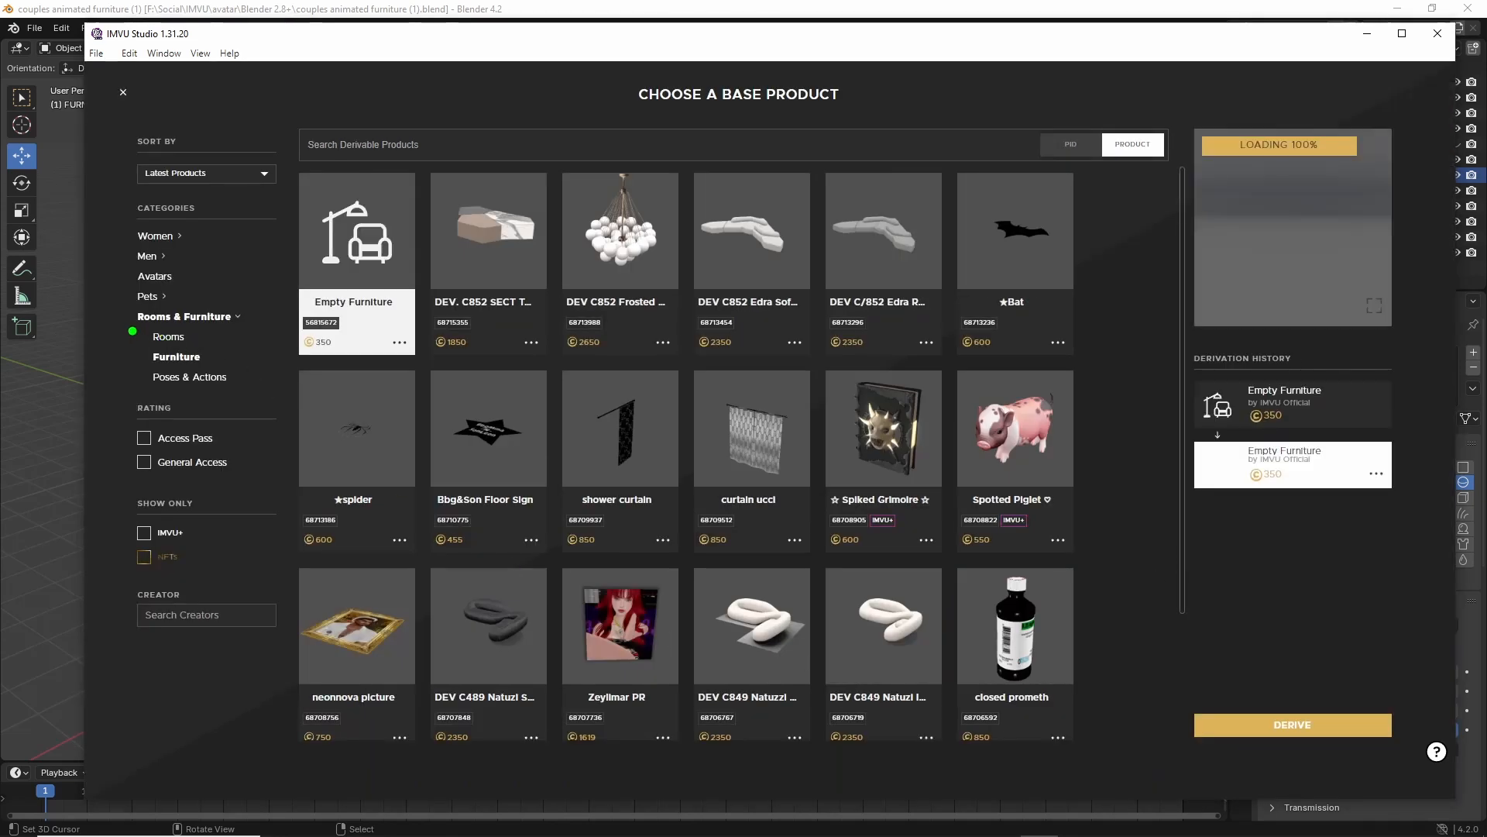
pyautogui.moveTo(133, 330); pyautogui.dragTo(215, 332)
pyautogui.moveTo(145, 378); pyautogui.dragTo(226, 378)
pyautogui.moveTo(352, 228)
pyautogui.mouseDown()
pyautogui.moveTo(336, 289)
pyautogui.moveTo(355, 263)
pyautogui.mouseUp()
pyautogui.press('Escape')
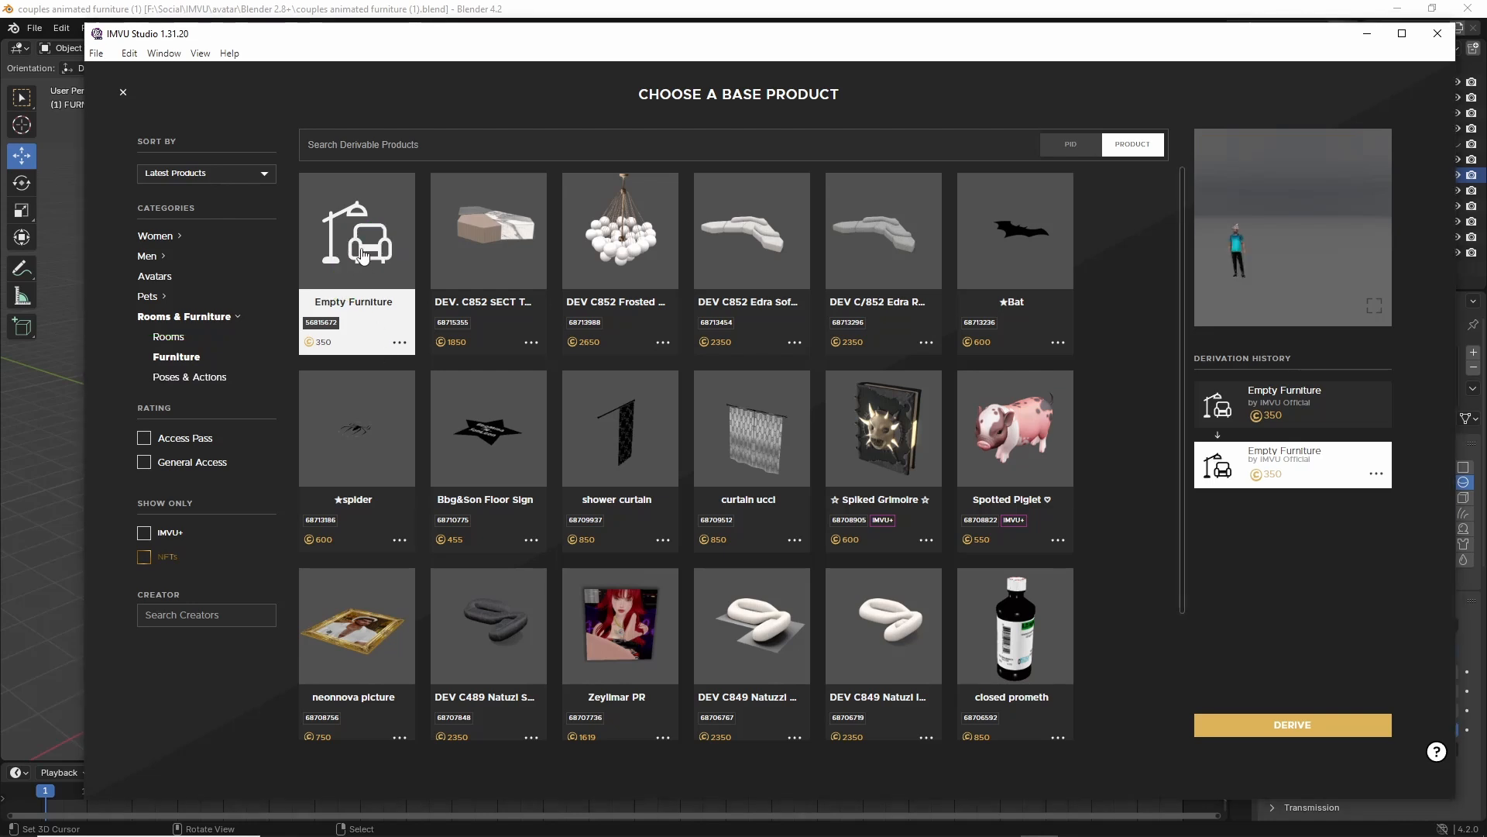
pyautogui.click(361, 252)
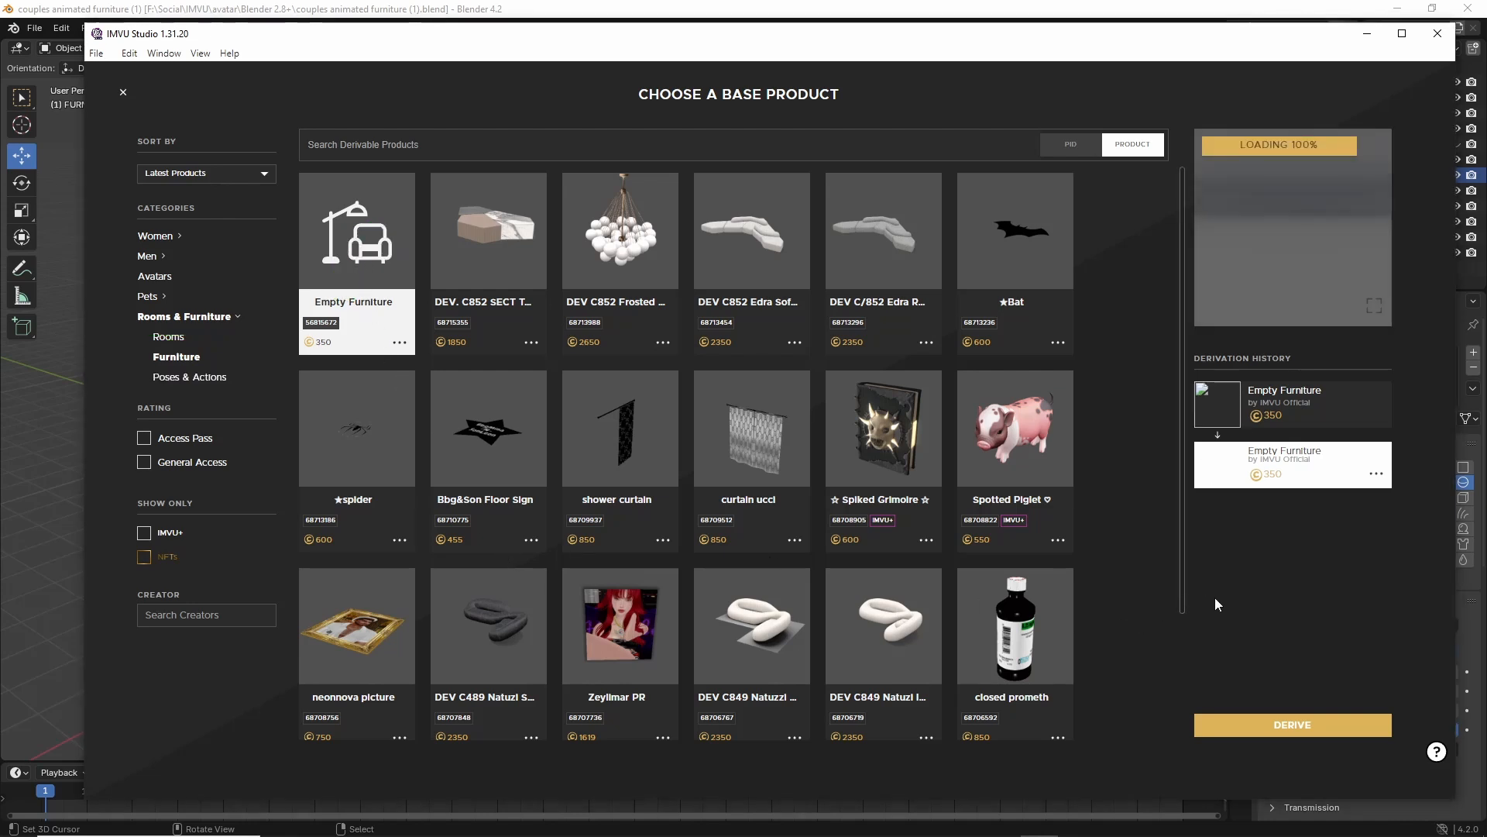
pyautogui.moveTo(1270, 697); pyautogui.dragTo(1264, 692)
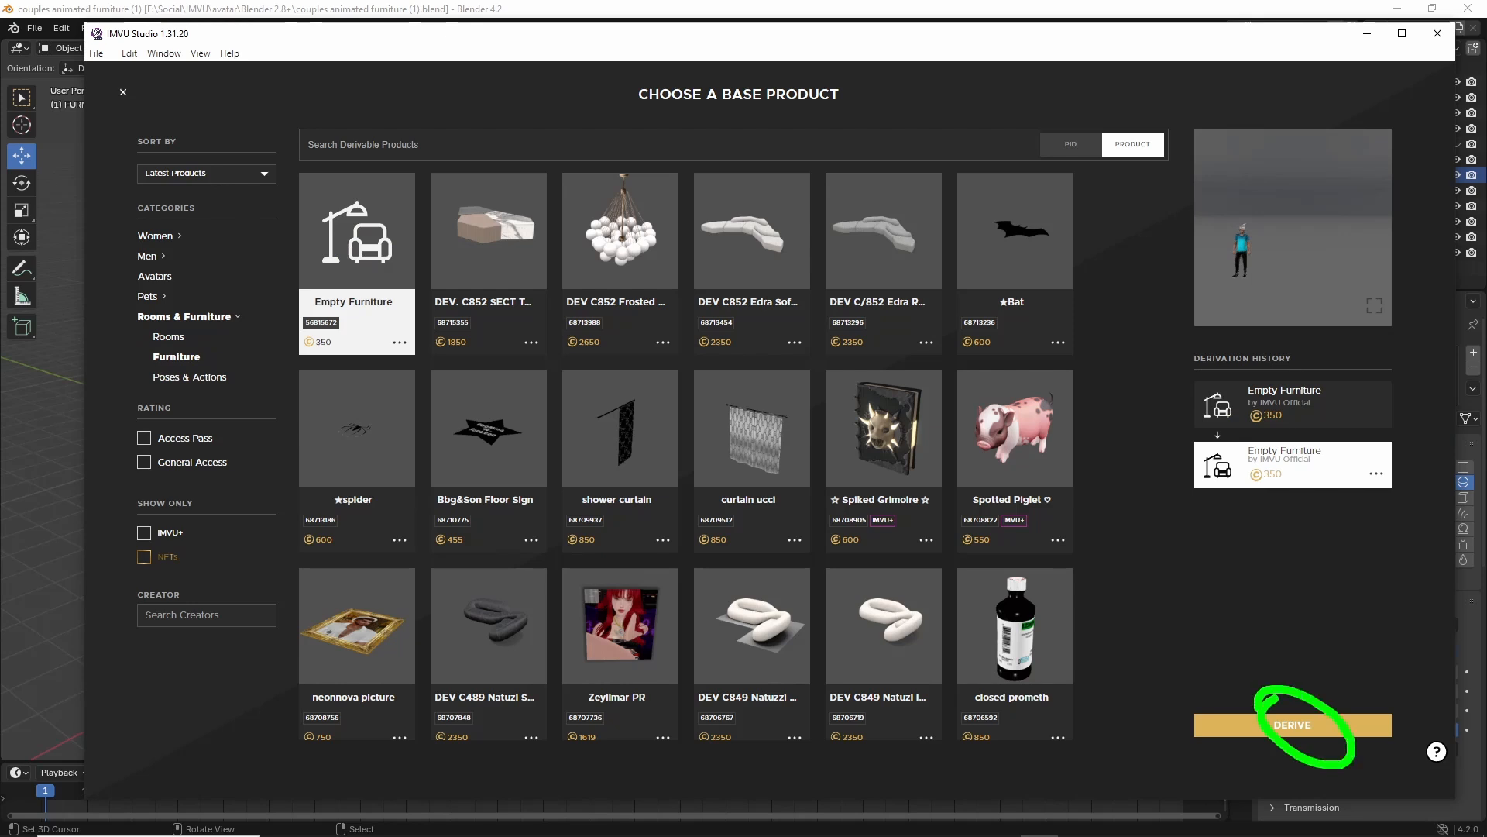
pyautogui.press('Escape')
pyautogui.click(1292, 724)
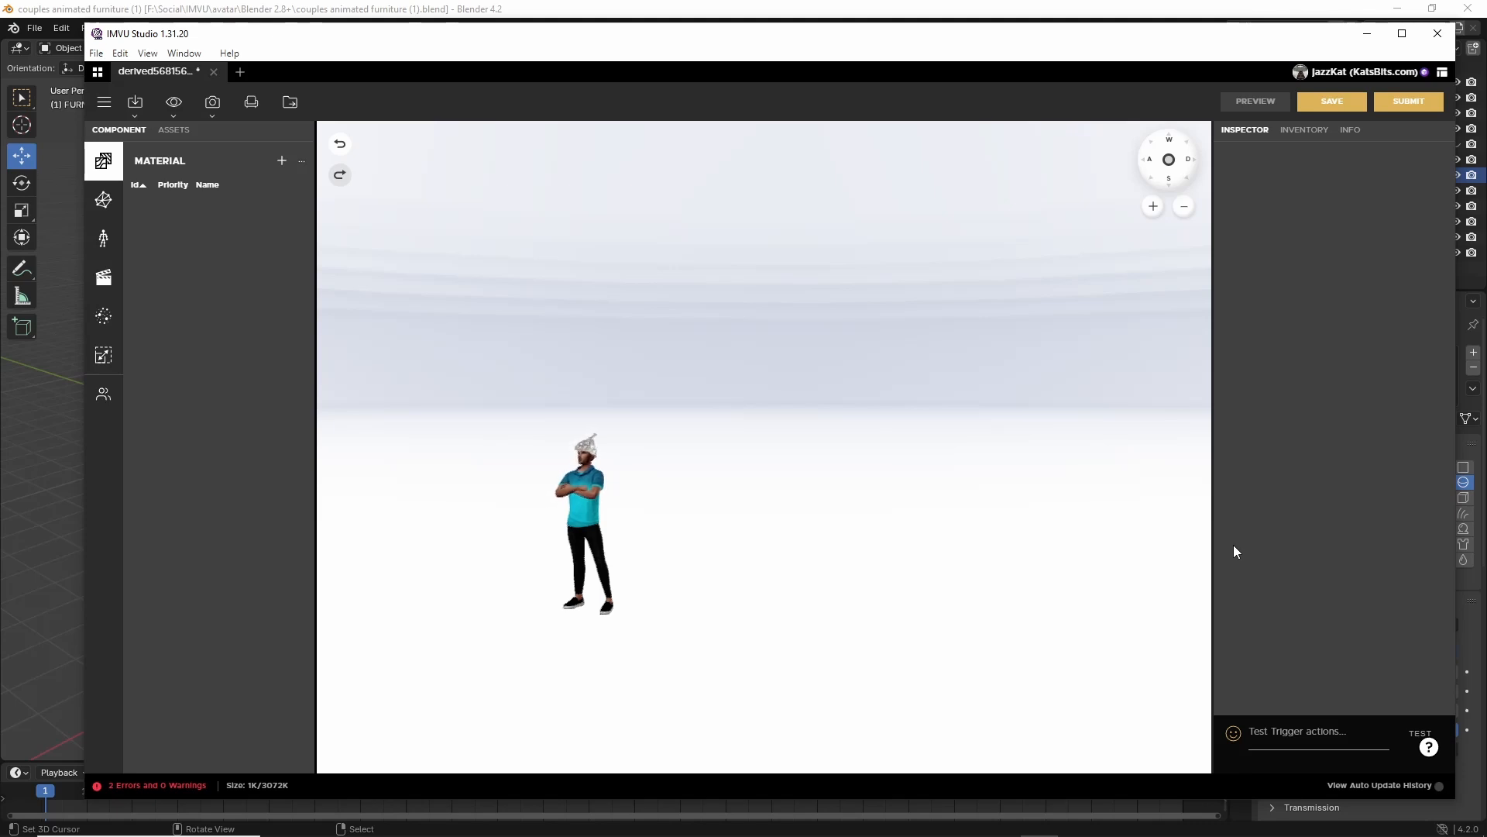
# Load Animation_avatar1.ACTION.fbx from the Blender 2.8+ folder for FBX import into the derived product.
pyautogui.moveTo(697, 551)
pyautogui.scroll(3, 674, 574)
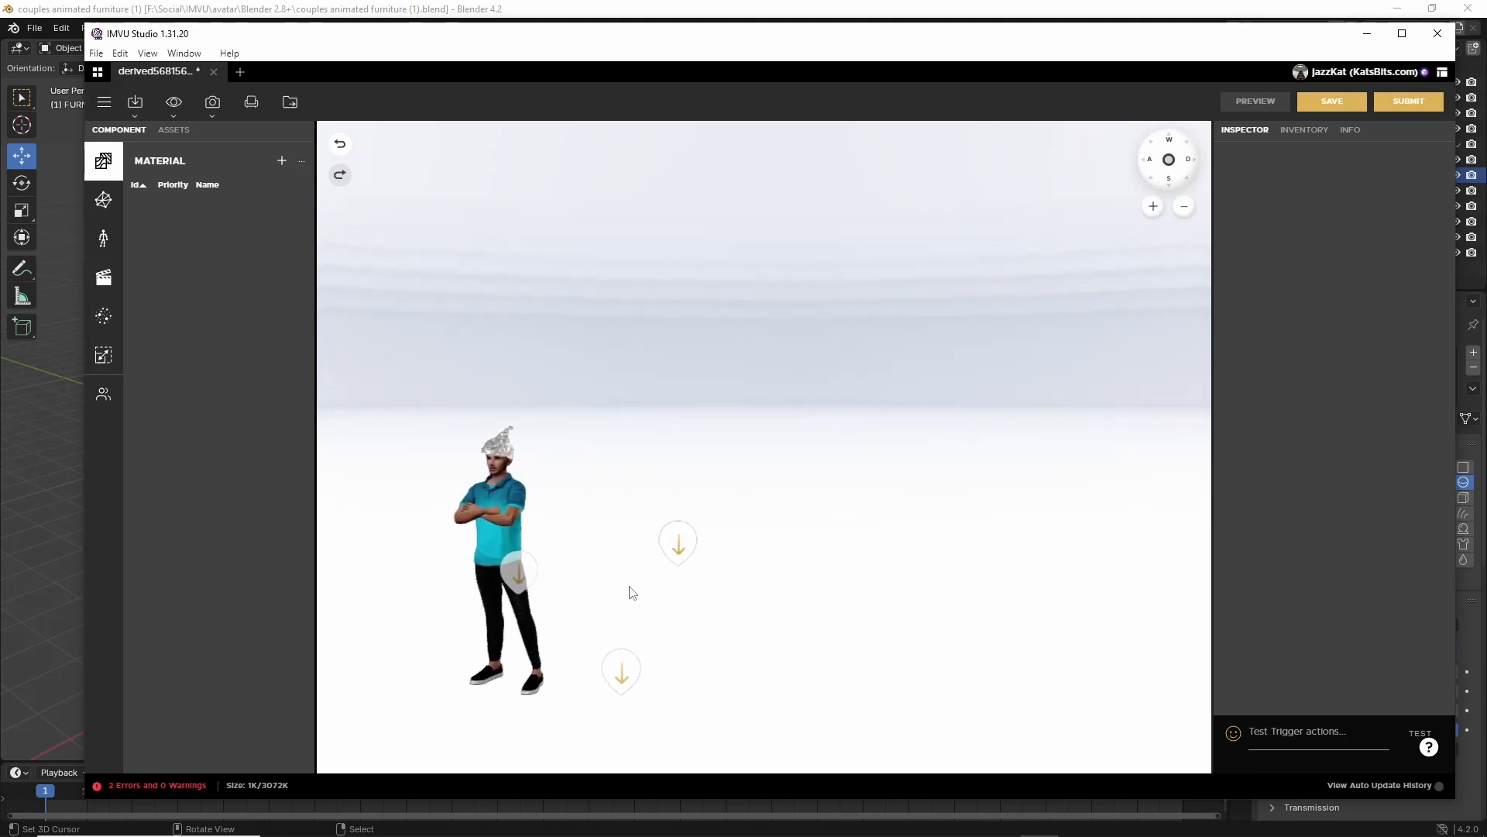
pyautogui.moveTo(591, 618); pyautogui.dragTo(706, 519, button='right')
pyautogui.scroll(3, 622, 532)
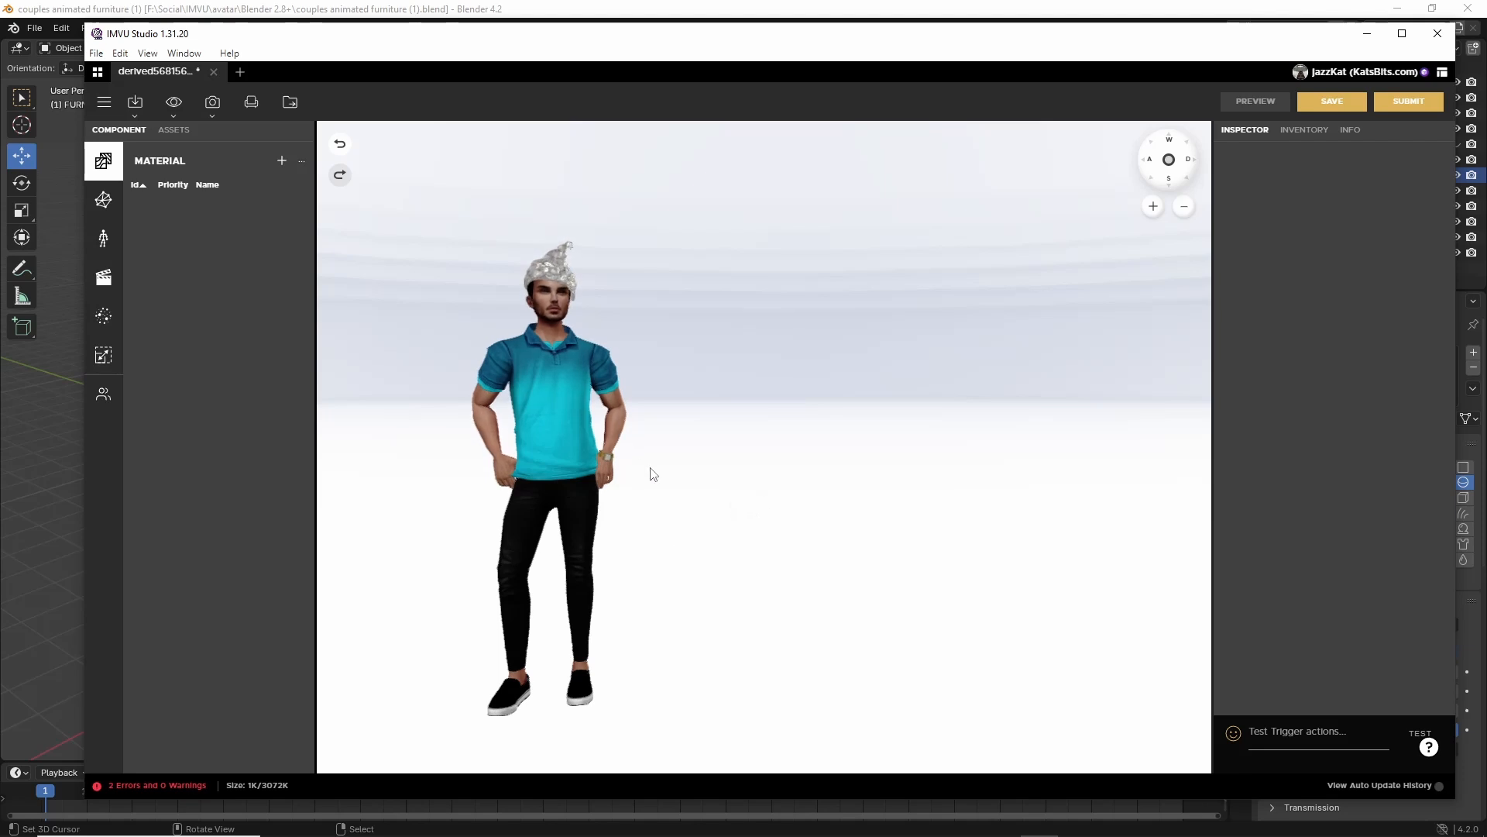
pyautogui.click(135, 101)
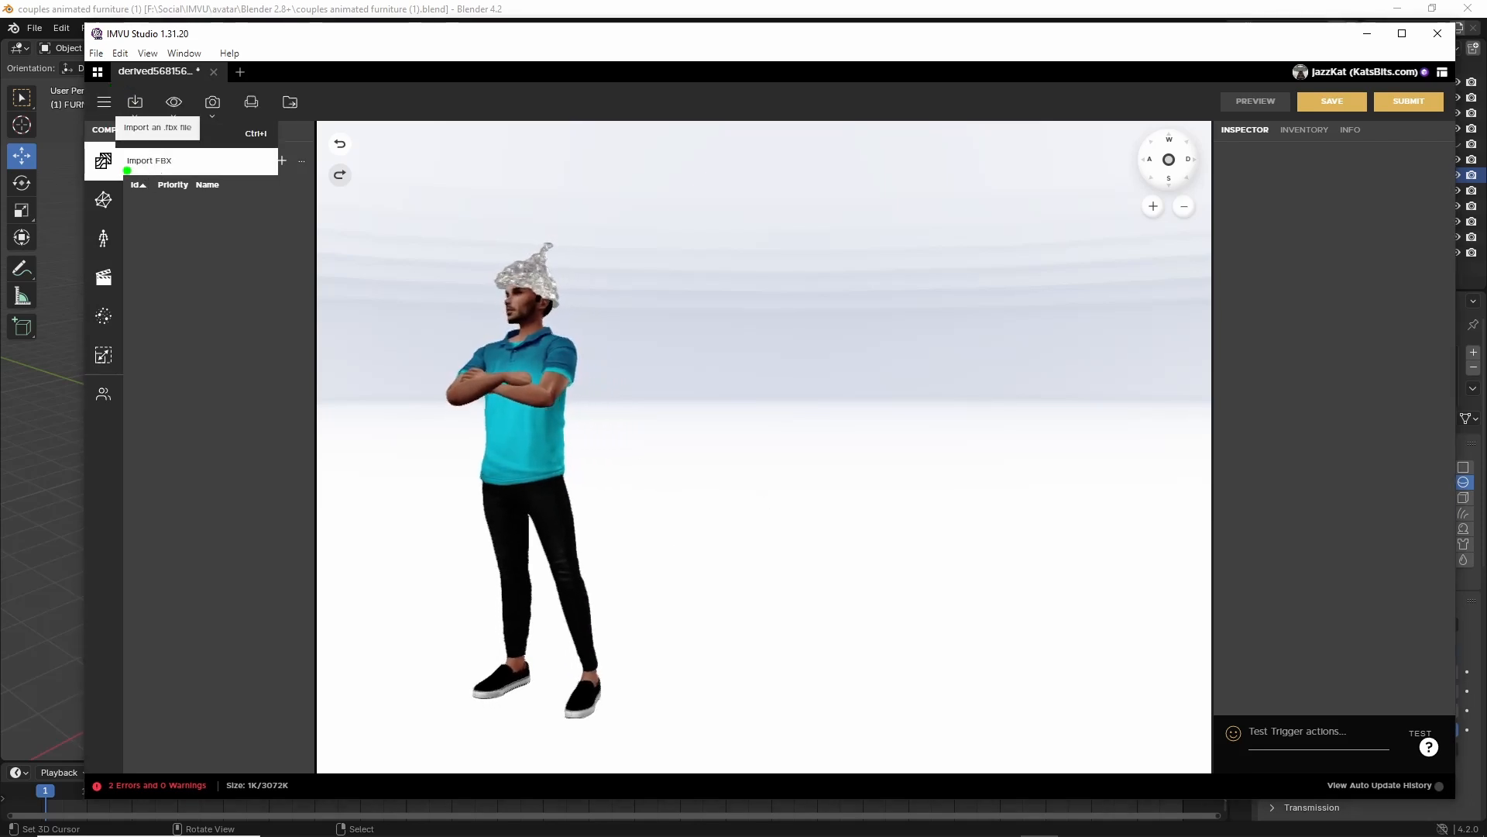
pyautogui.click(155, 162)
pyautogui.click(135, 101)
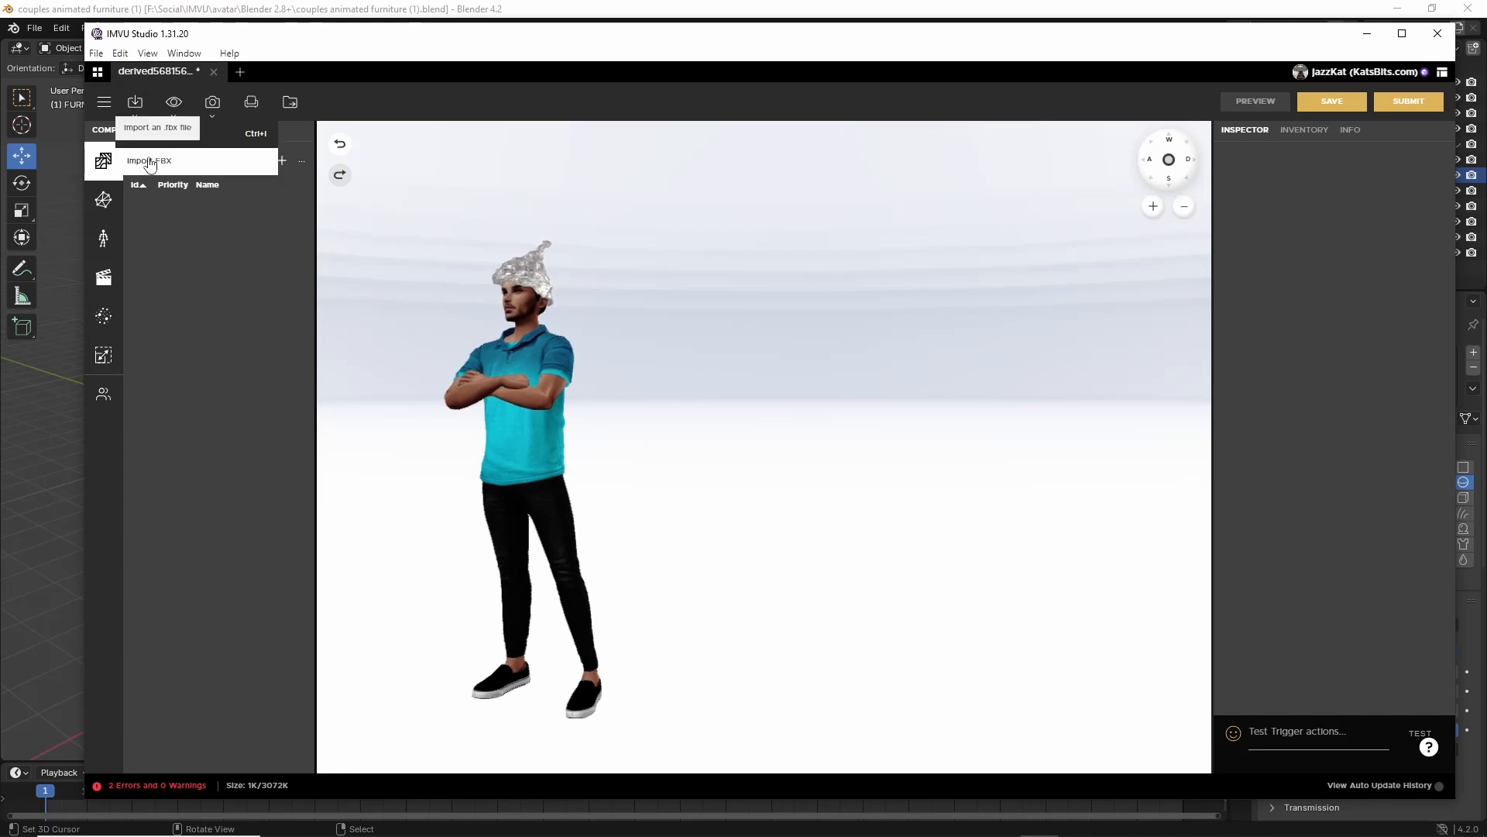
pyautogui.click(148, 161)
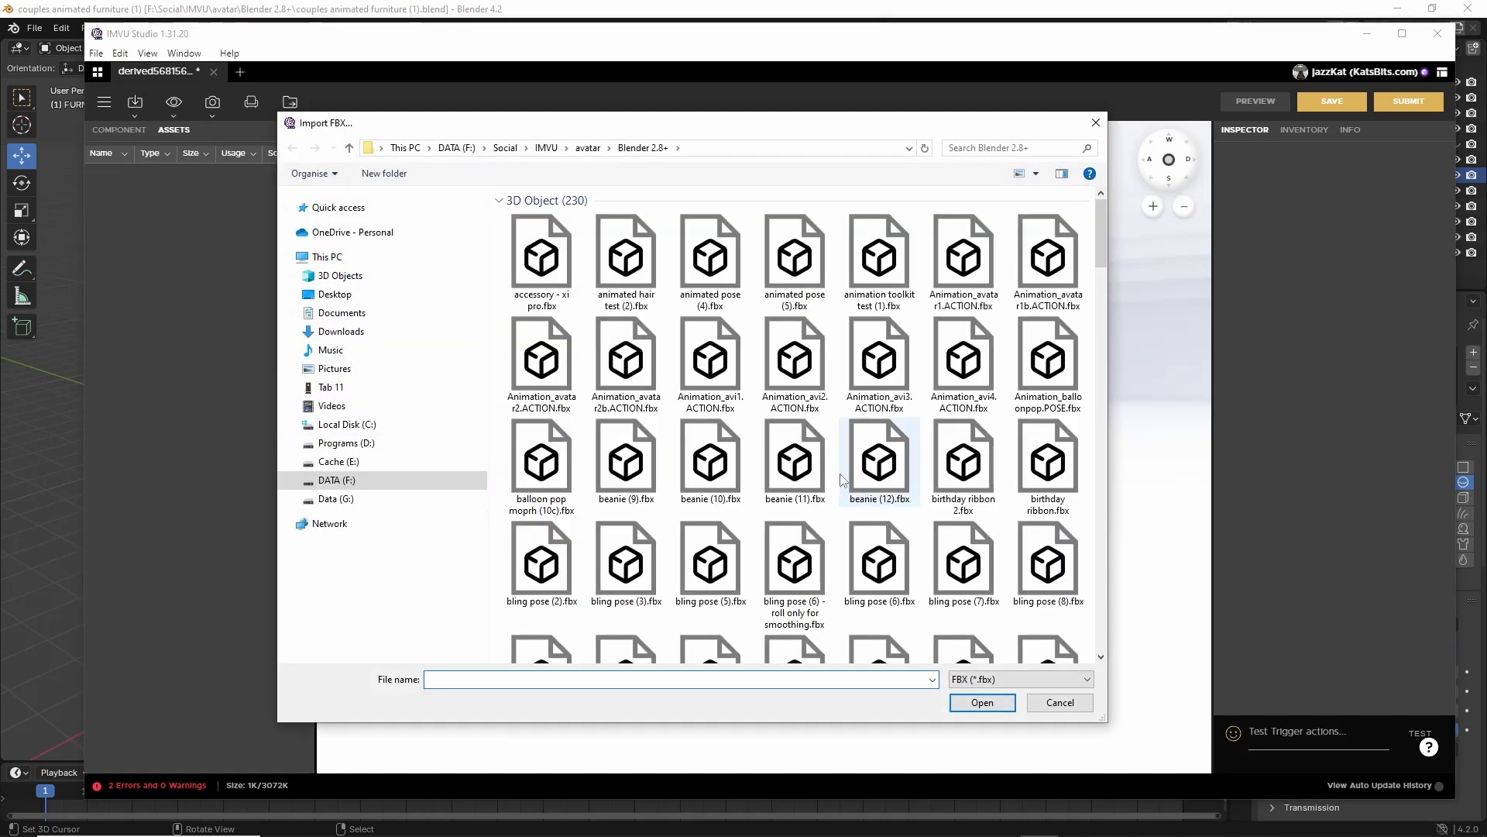
pyautogui.moveTo(956, 237); pyautogui.dragTo(946, 252)
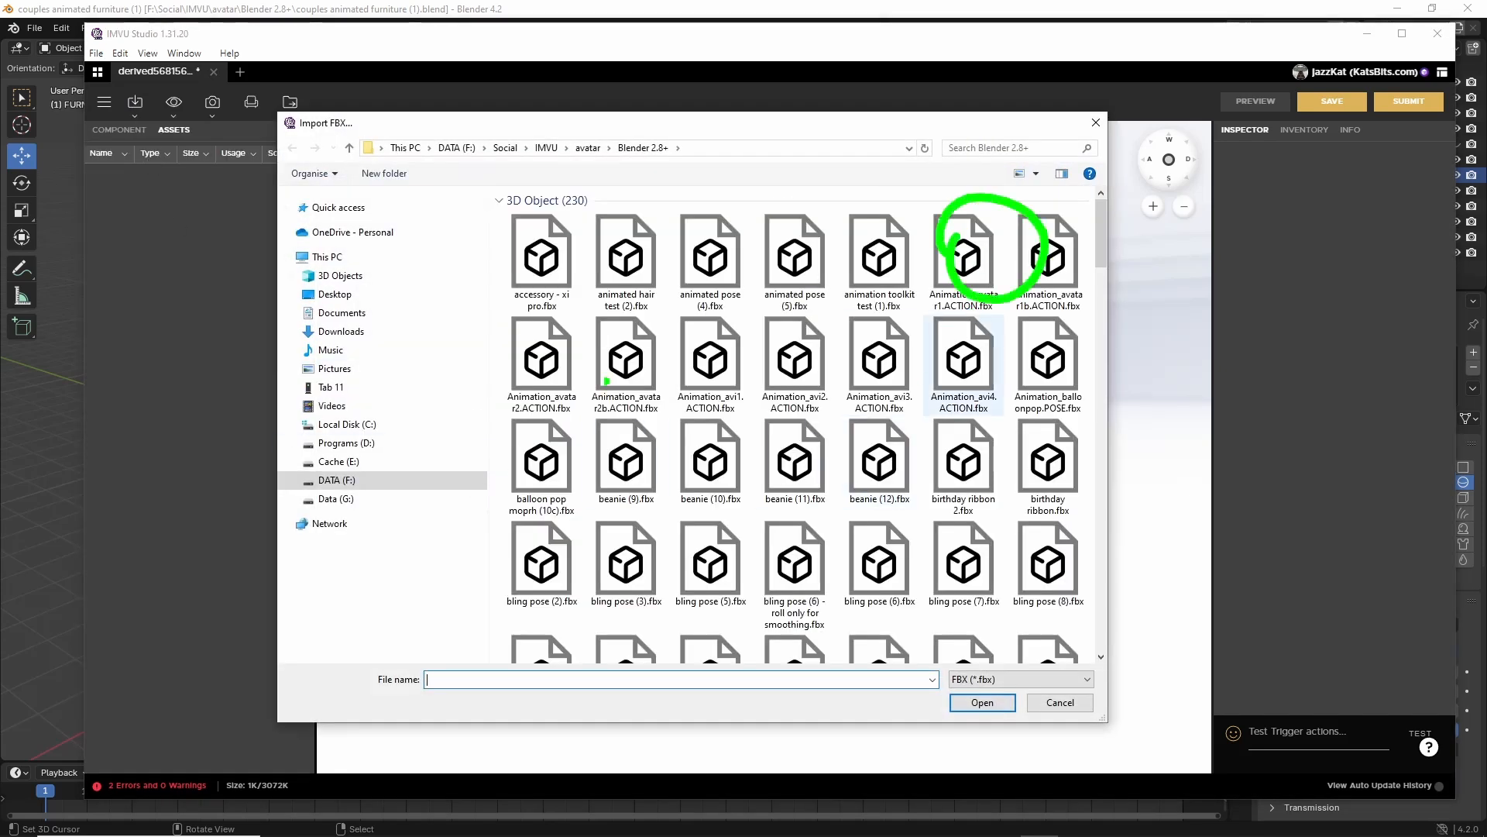
pyautogui.moveTo(551, 346); pyautogui.dragTo(542, 341)
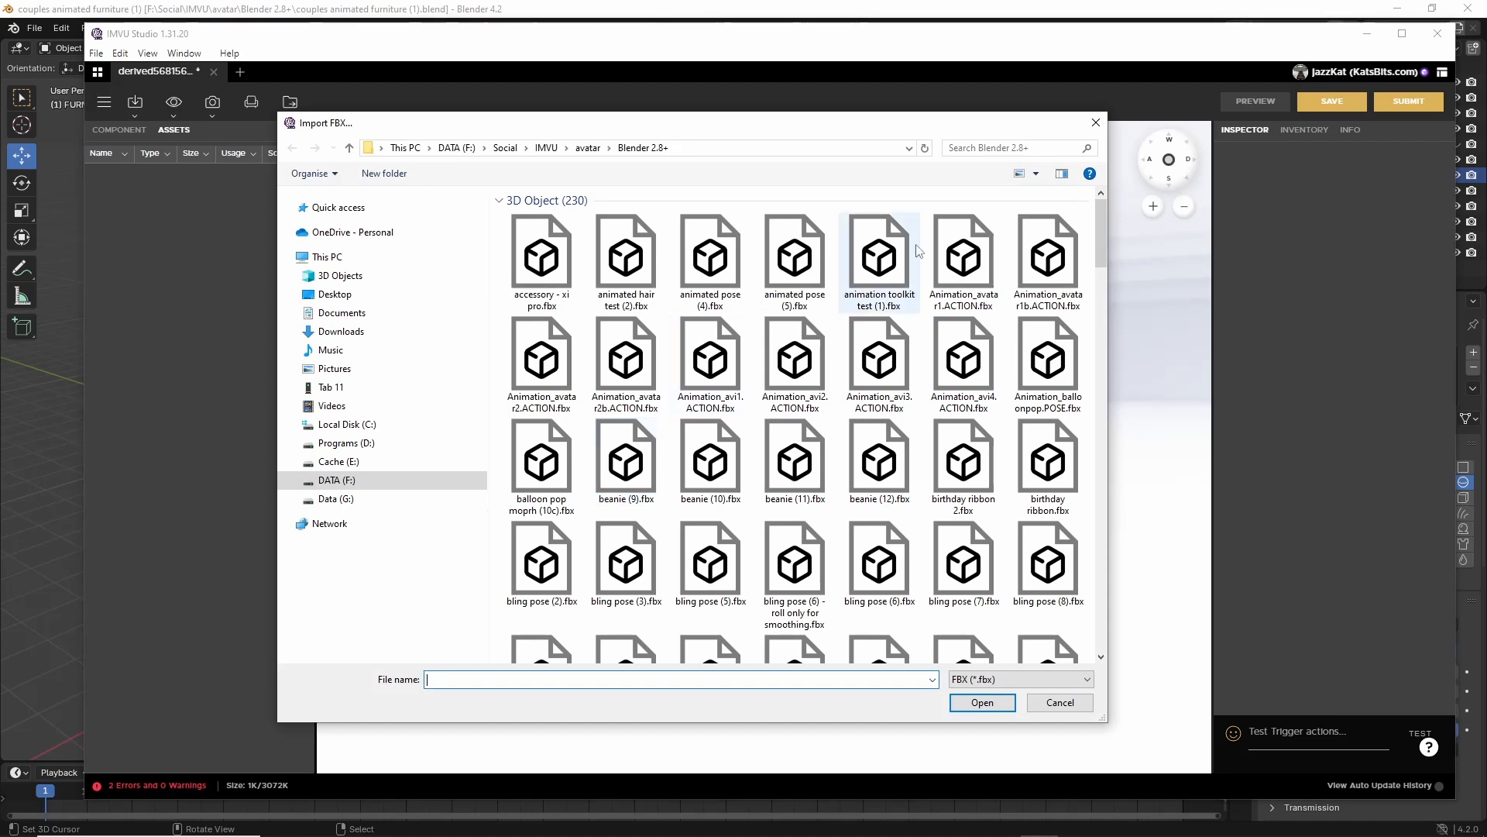
pyautogui.click(963, 263)
pyautogui.click(980, 702)
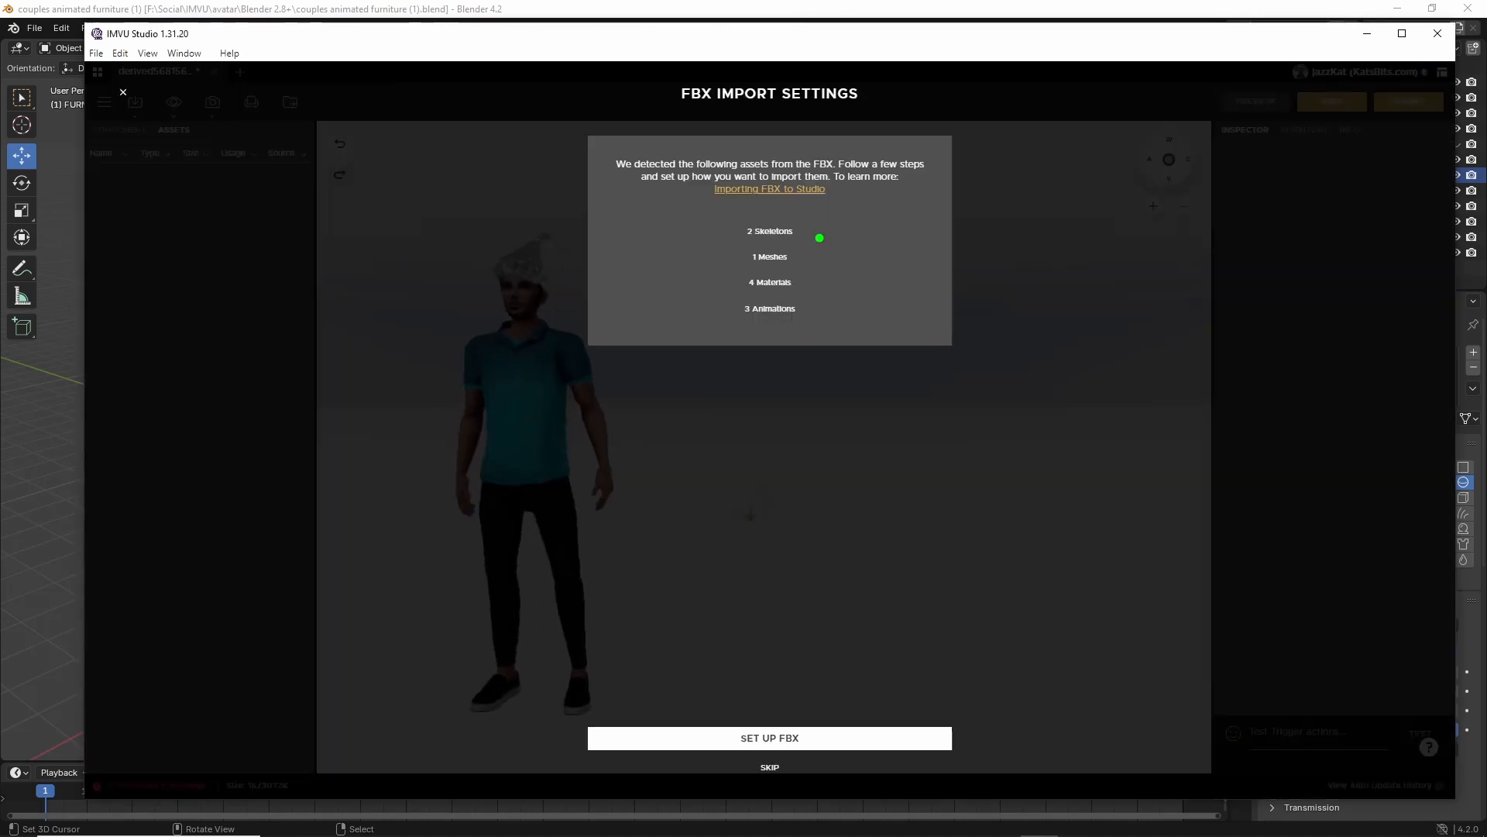
# Set up the avatar1 FBX import to exclude the Morph mesh and all four Female materials.
pyautogui.moveTo(816, 235); pyautogui.dragTo(844, 293)
pyautogui.moveTo(798, 711)
pyautogui.mouseDown()
pyautogui.moveTo(779, 705)
pyautogui.moveTo(798, 686)
pyautogui.mouseUp()
pyautogui.click(769, 737)
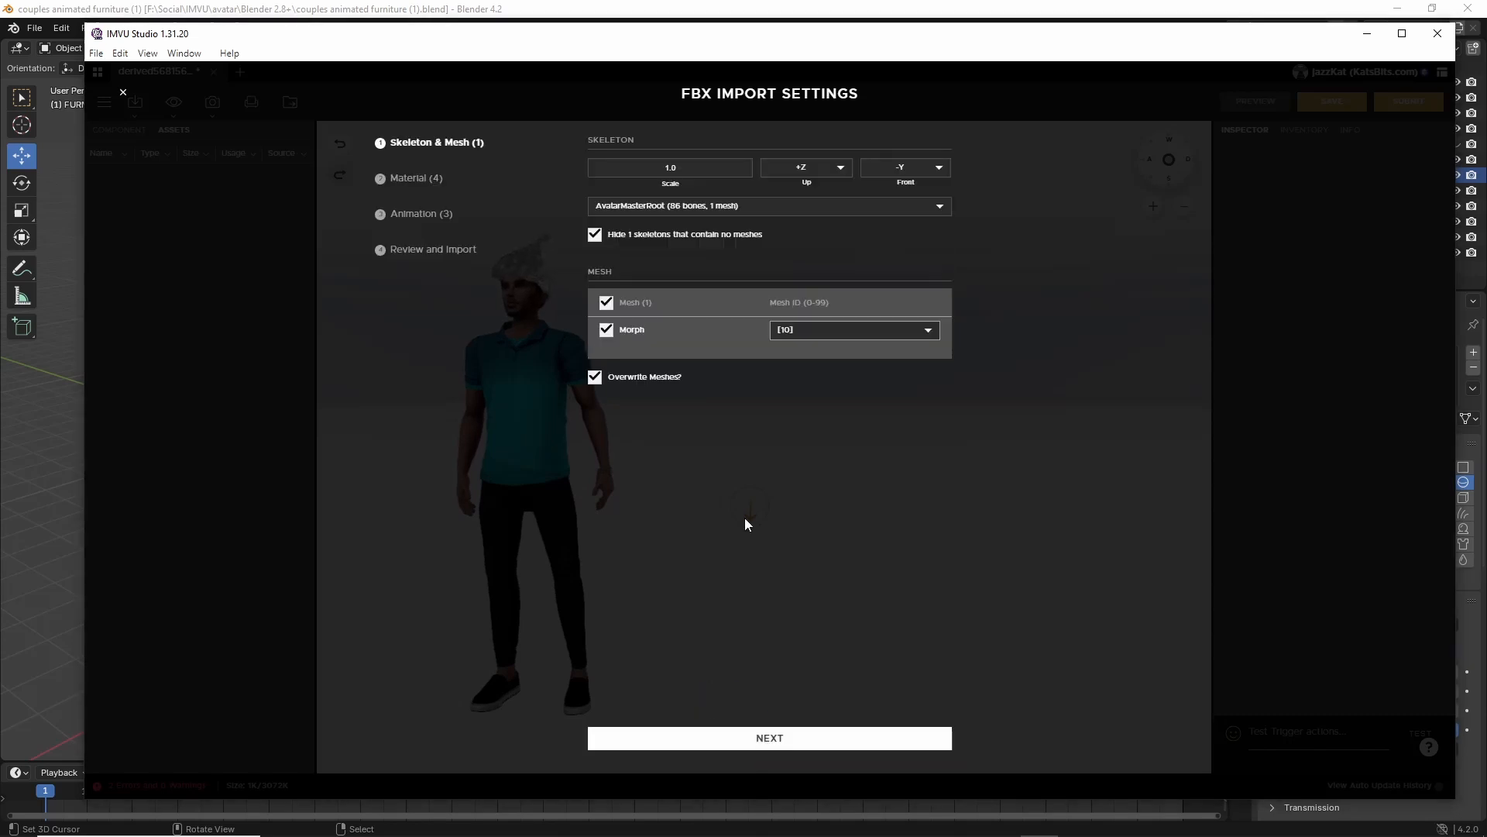
pyautogui.click(605, 302)
pyautogui.click(769, 738)
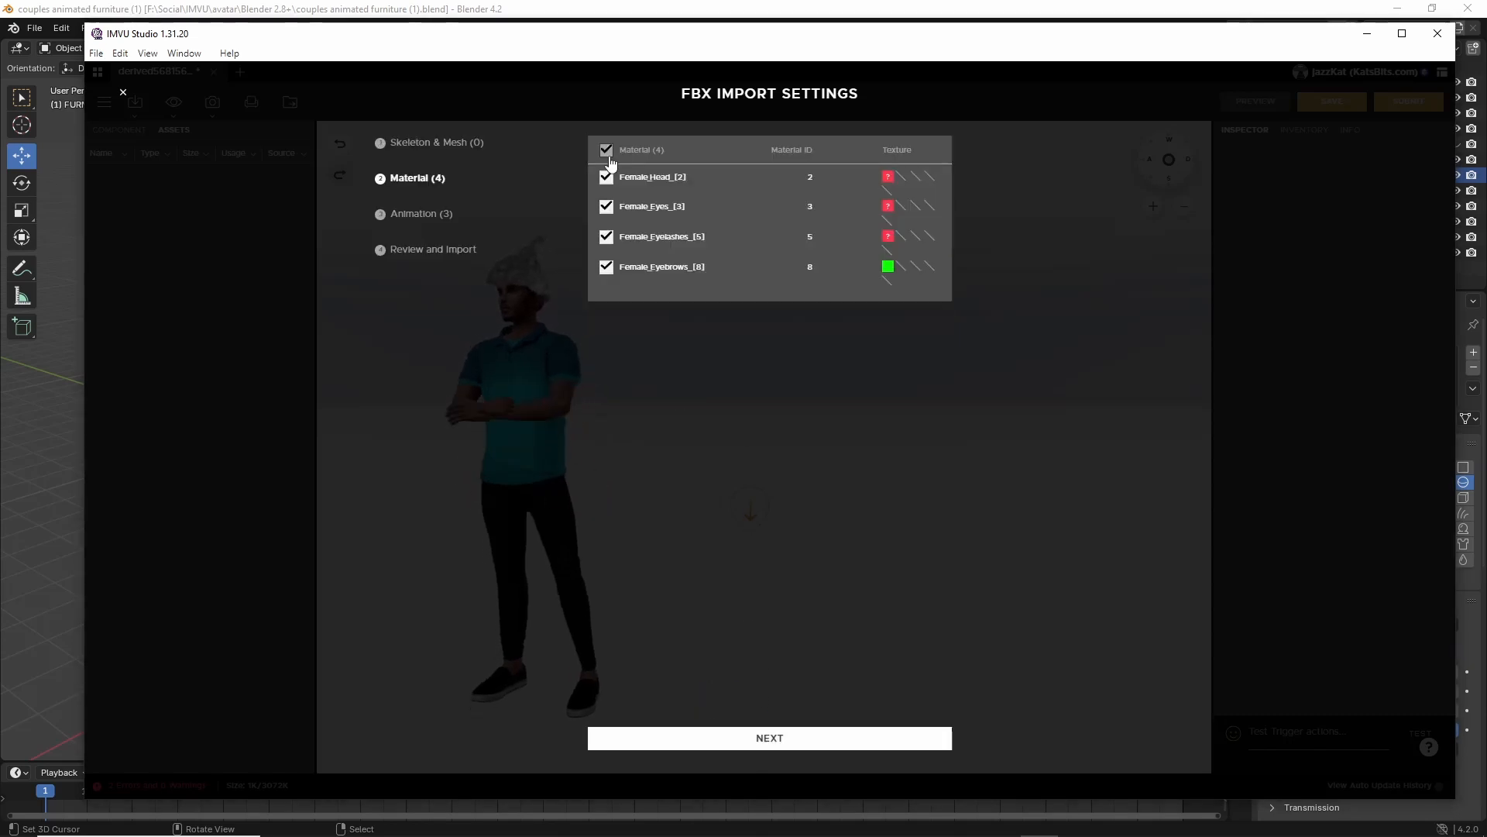
pyautogui.click(606, 149)
pyautogui.click(777, 738)
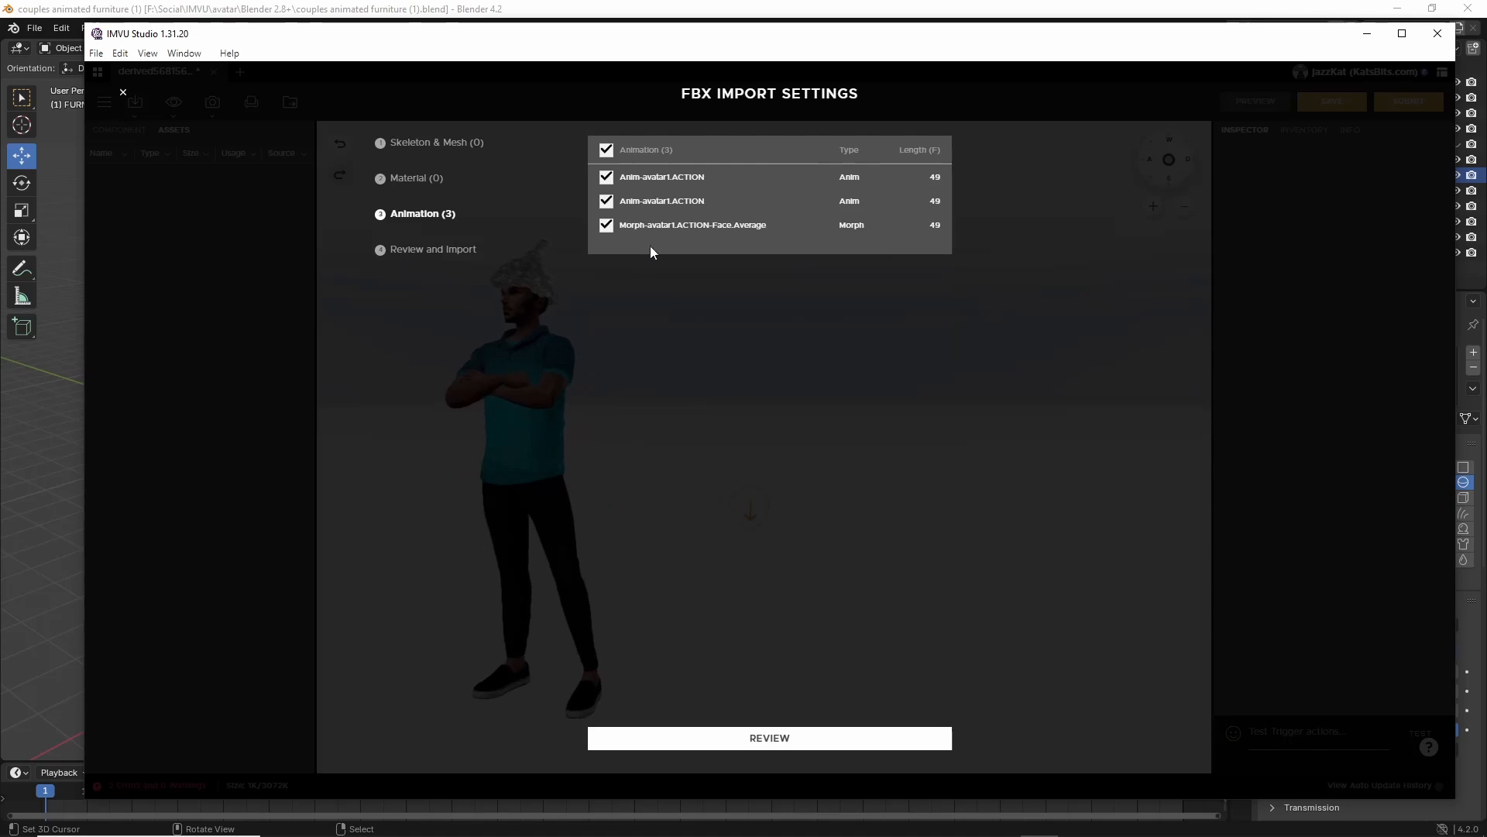
# Exclude the second, duplicate Anim-avatar1.ACTION and import the remaining avatar1 animation, face morph and skeleton assets.
pyautogui.moveTo(622, 213); pyautogui.dragTo(703, 210)
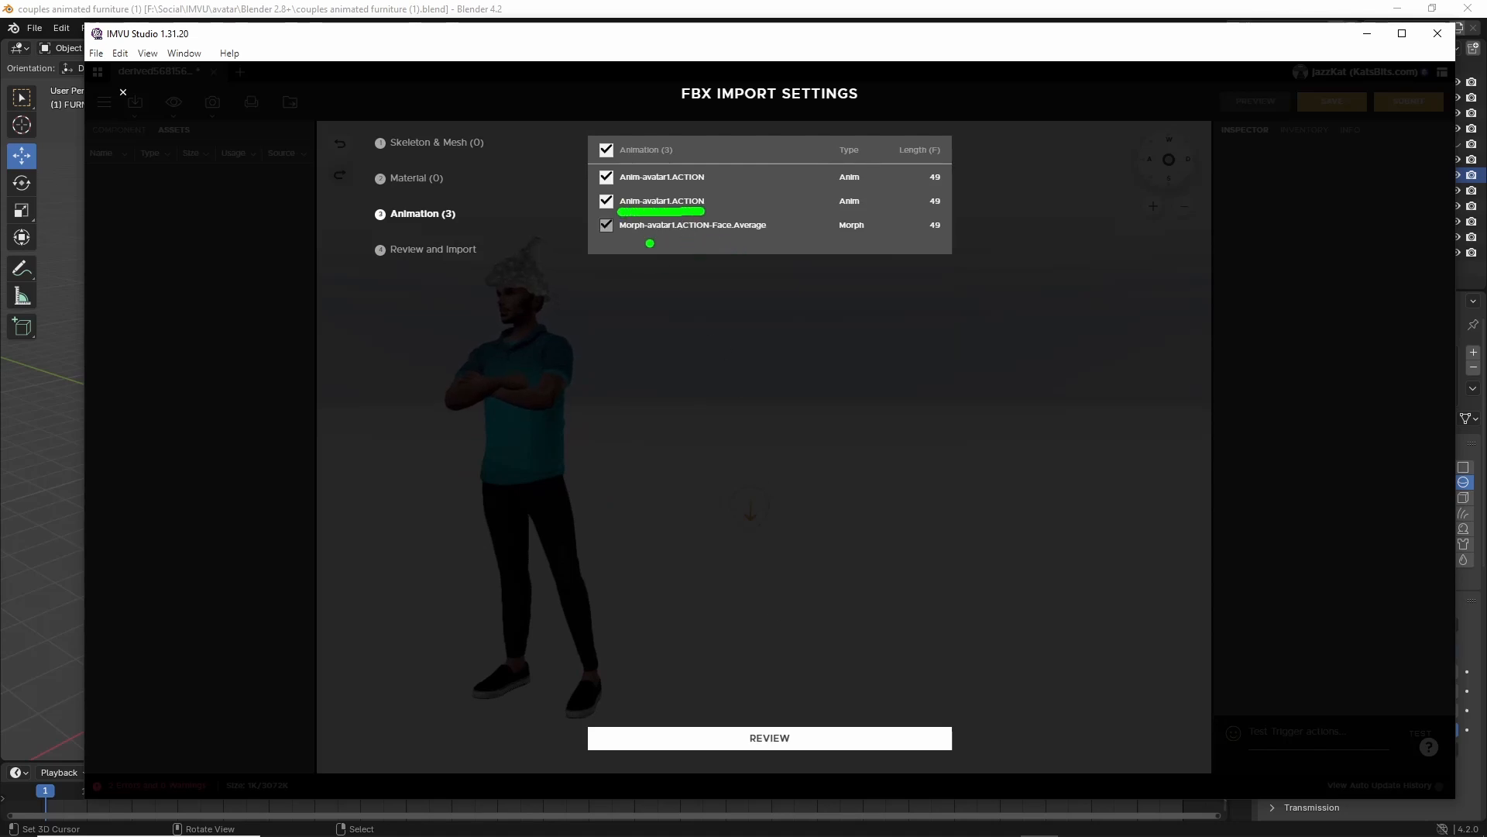
pyautogui.press('Escape')
pyautogui.click(607, 202)
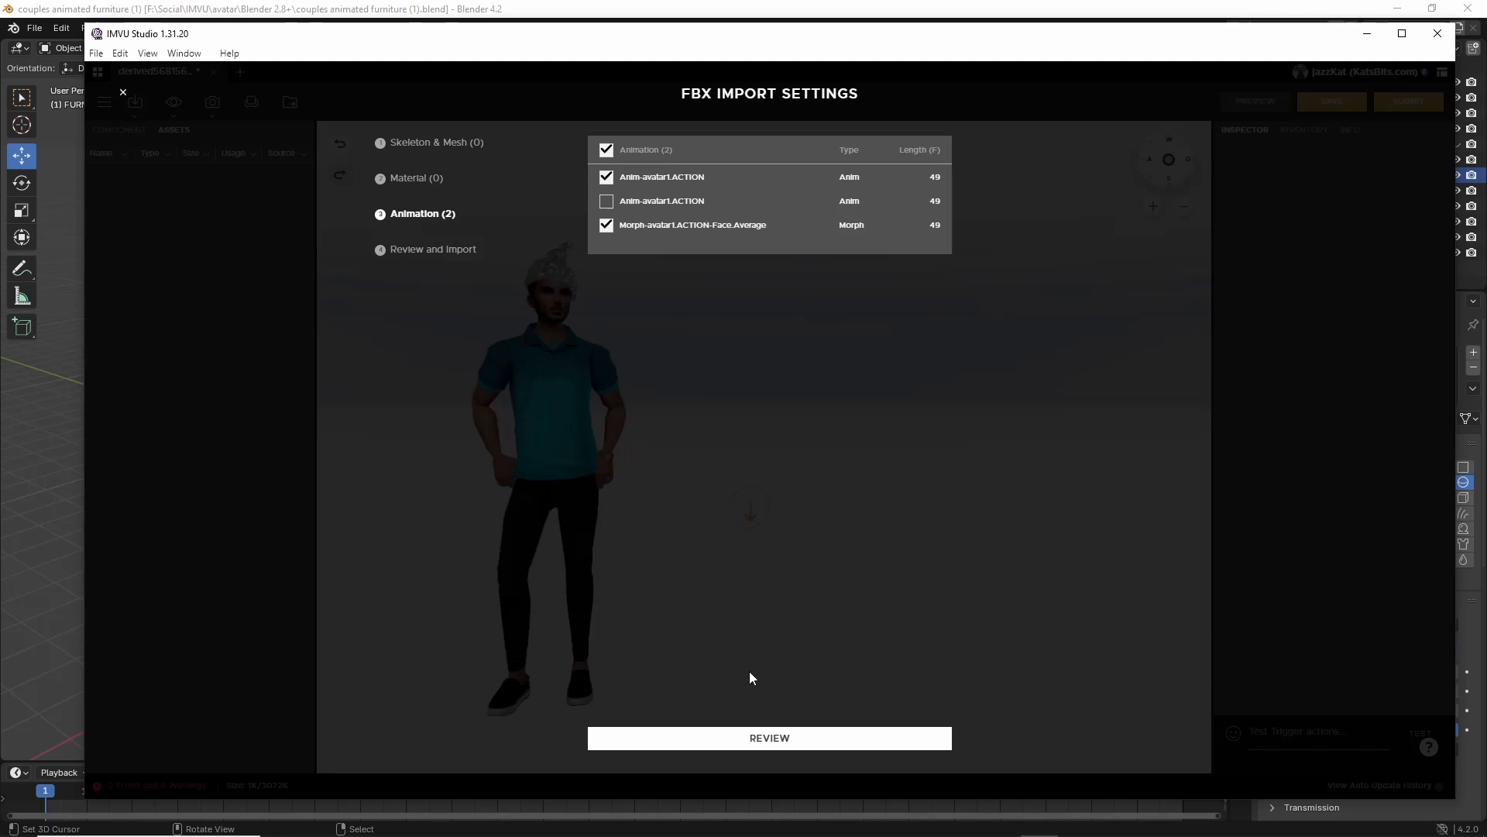
pyautogui.click(777, 737)
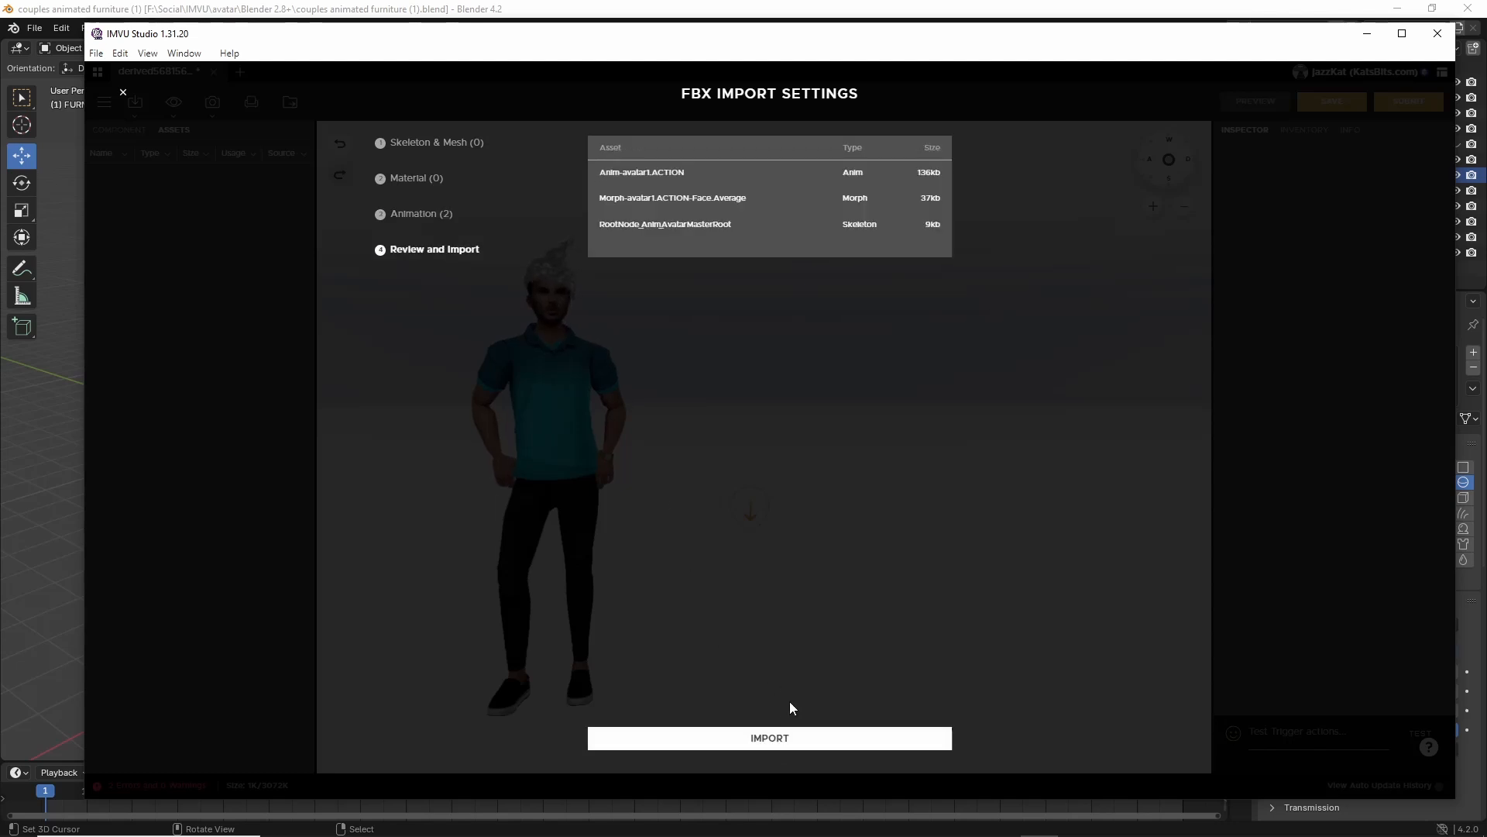
pyautogui.click(773, 742)
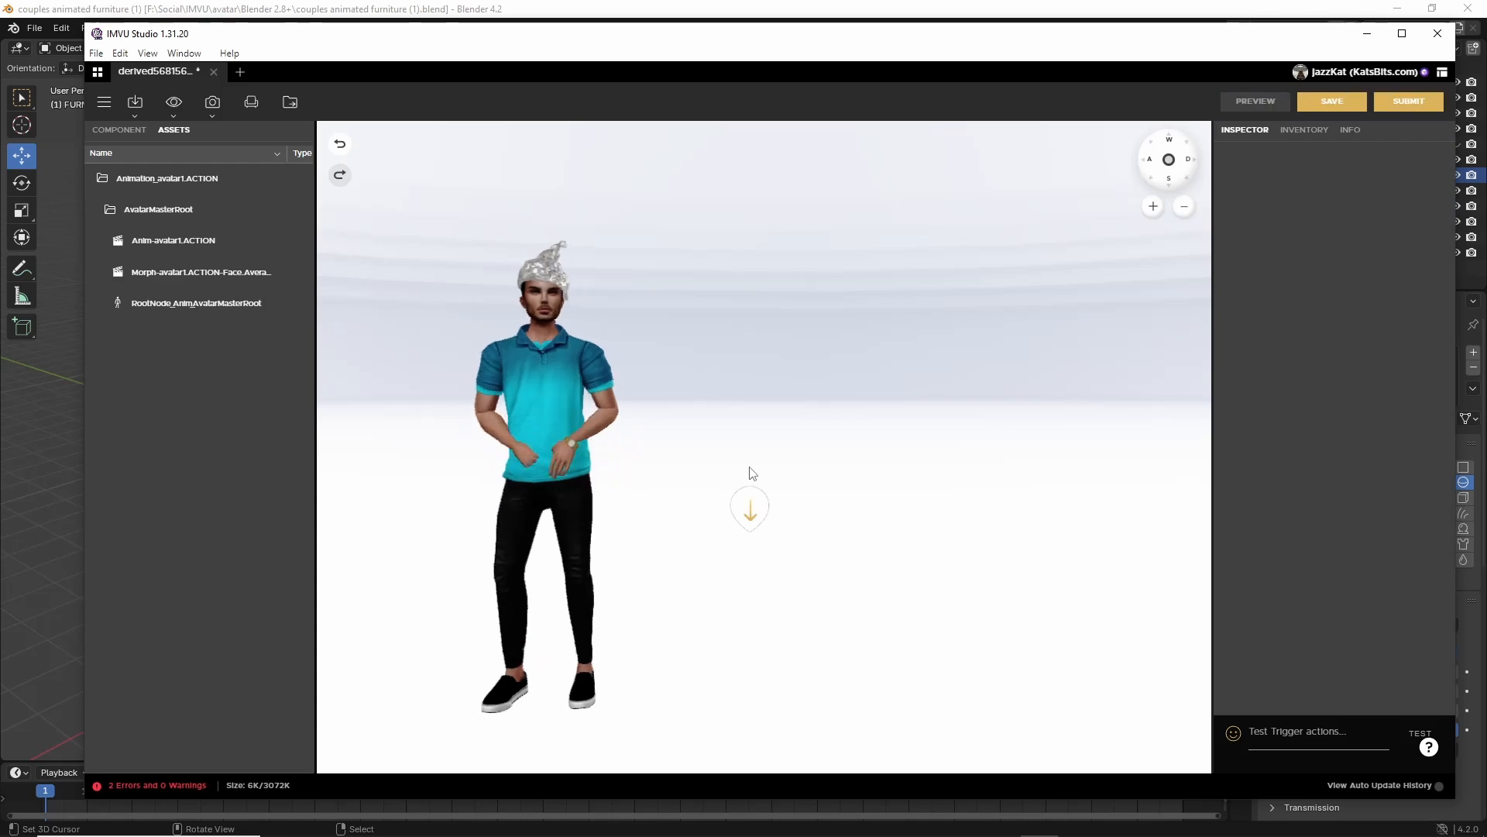
pyautogui.moveTo(293, 301); pyautogui.dragTo(315, 278)
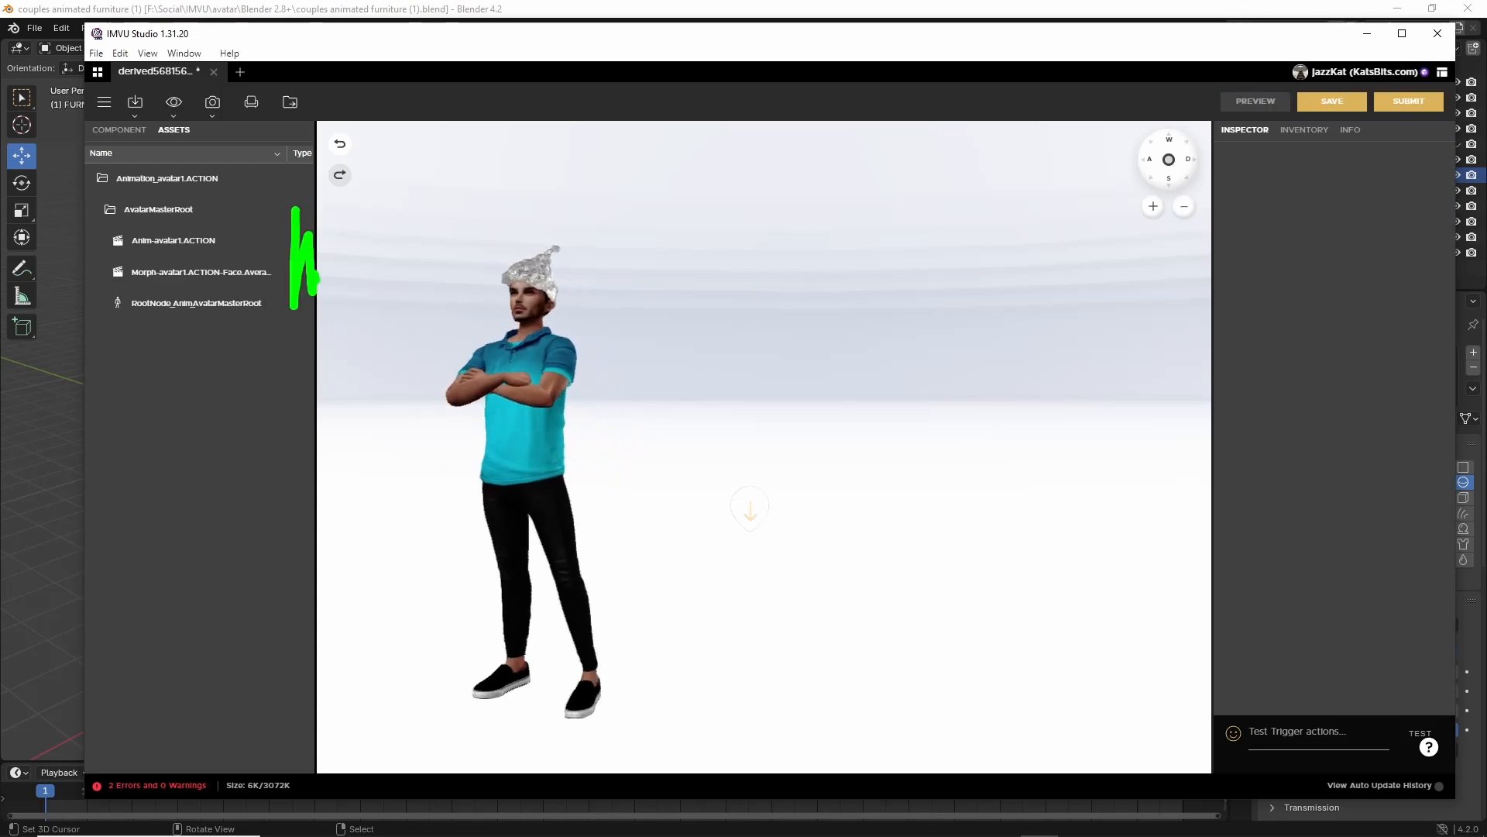
# Load Animation_avatar2.ACTION.fbx from the Blender 2.8+ folder for FBX import.
pyautogui.click(135, 103)
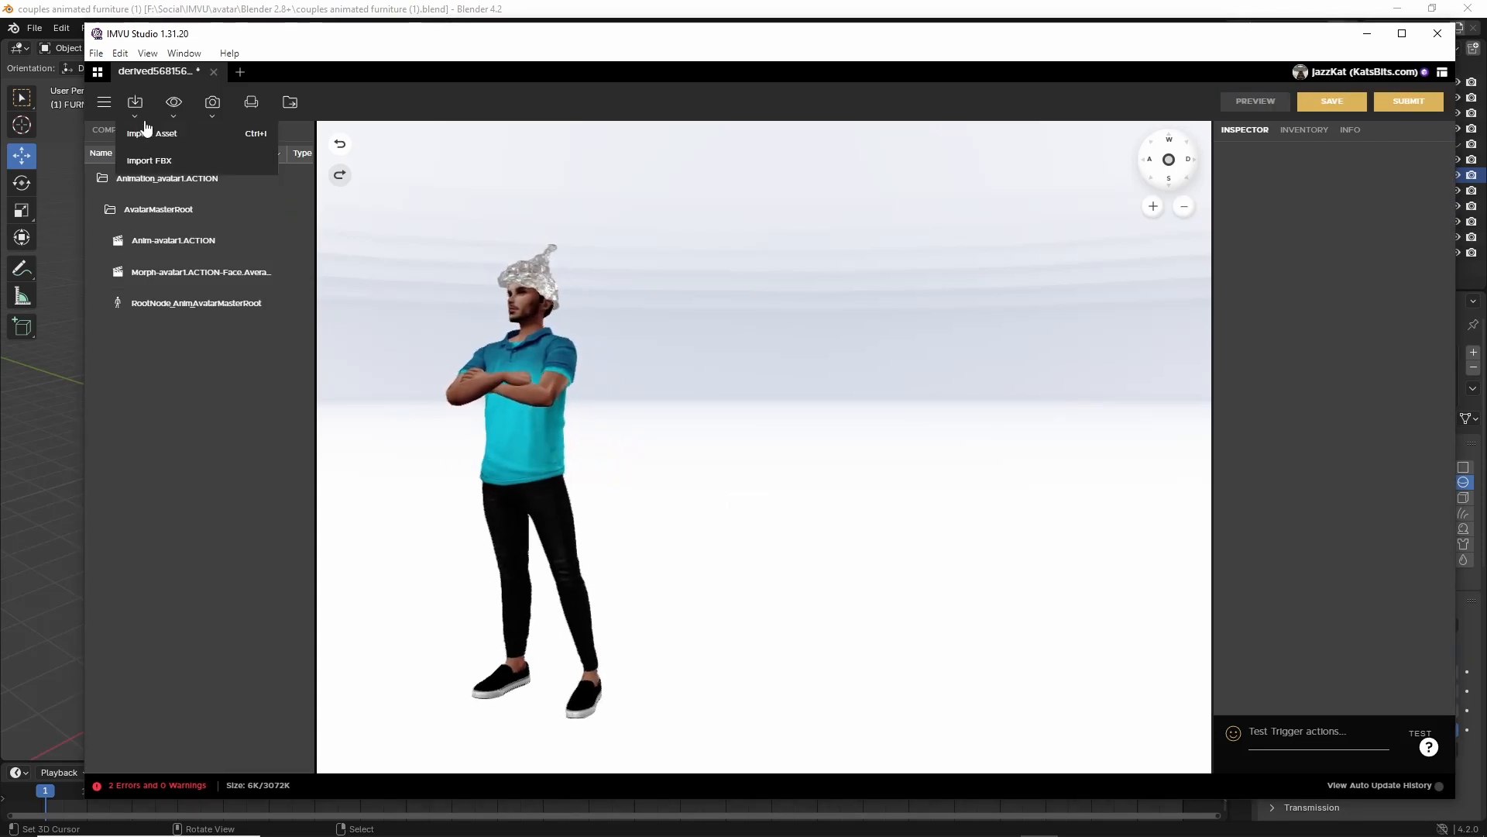
pyautogui.click(150, 163)
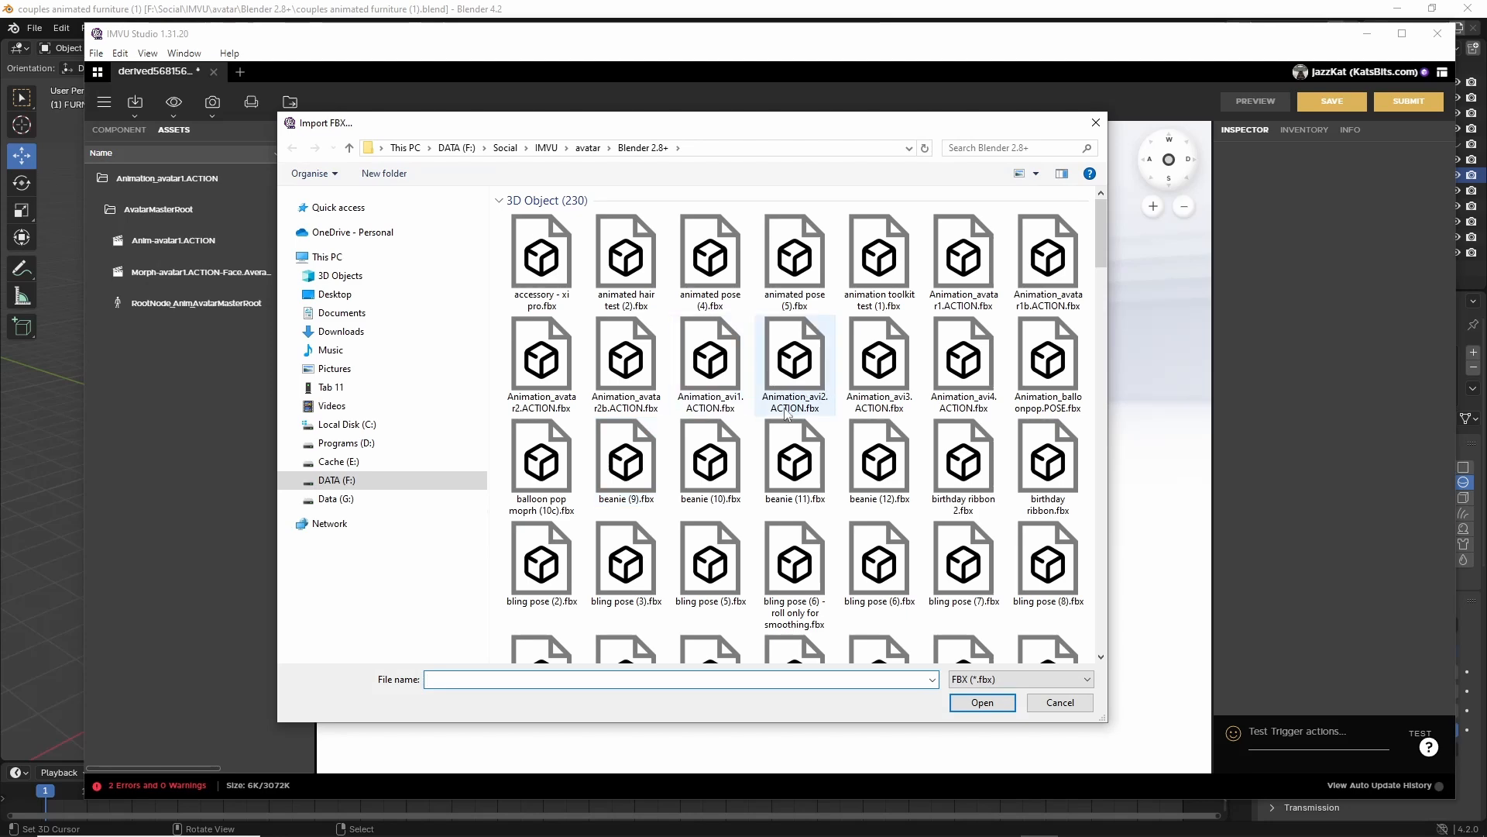
pyautogui.click(526, 362)
pyautogui.click(983, 702)
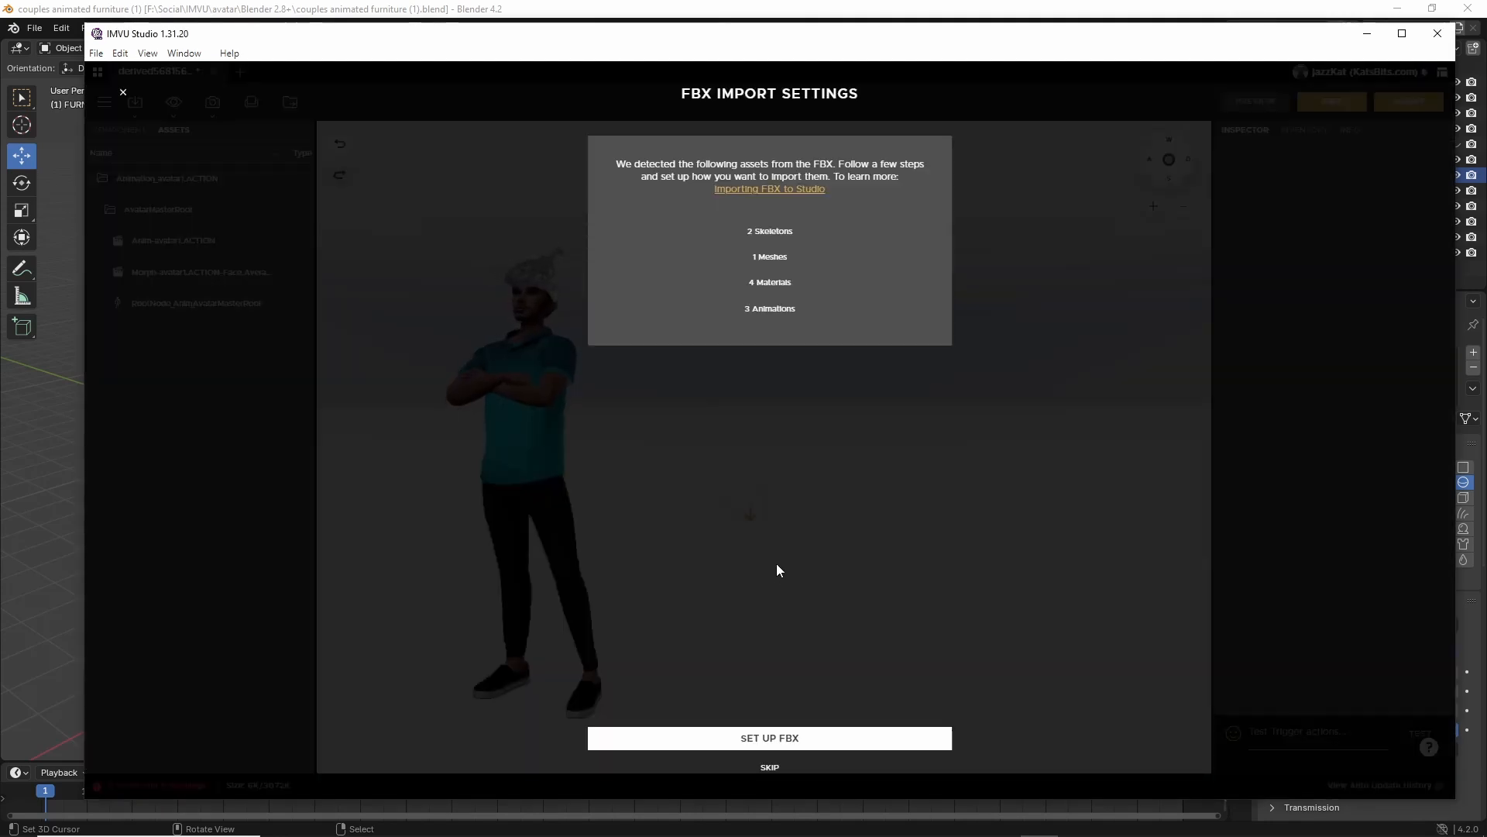
# Set up the avatar2 FBX import to exclude the Morph mesh and all four Female materials.
pyautogui.moveTo(816, 236); pyautogui.dragTo(817, 311)
pyautogui.moveTo(748, 715)
pyautogui.mouseDown()
pyautogui.moveTo(736, 732)
pyautogui.moveTo(821, 693)
pyautogui.mouseUp()
pyautogui.click(767, 738)
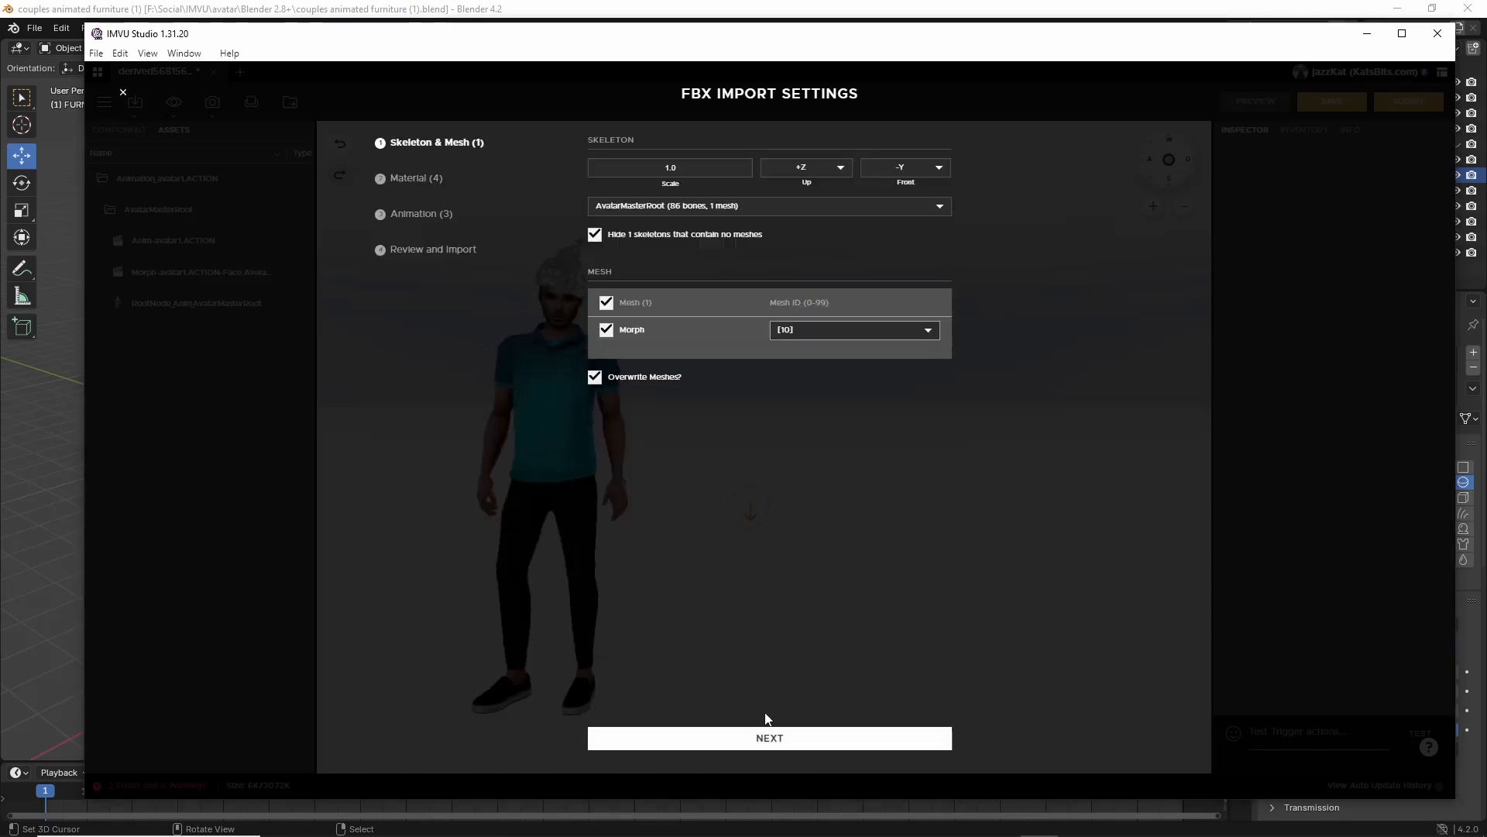
pyautogui.click(606, 302)
pyautogui.click(756, 738)
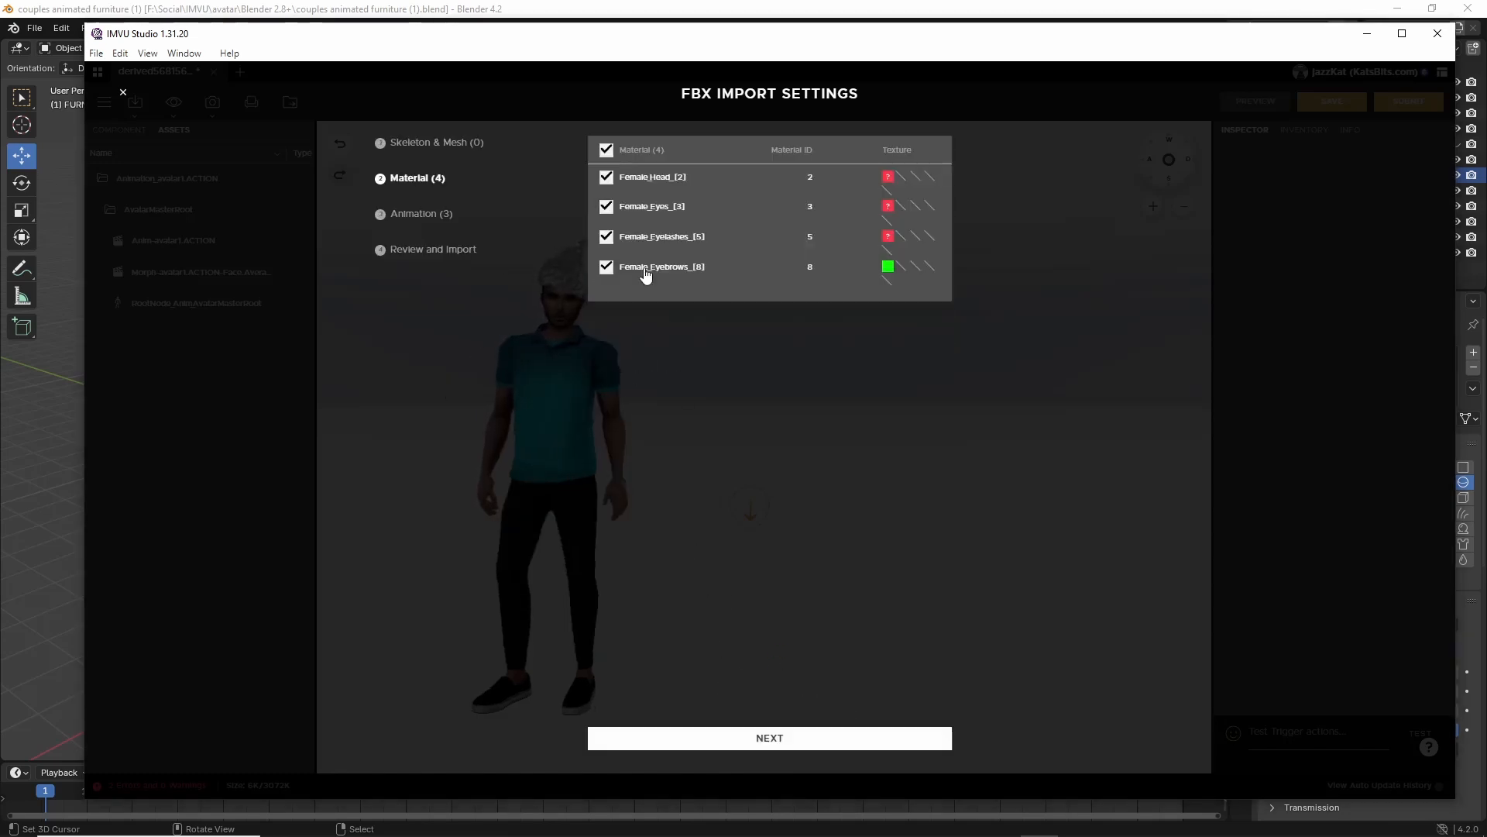
pyautogui.click(606, 150)
pyautogui.click(777, 738)
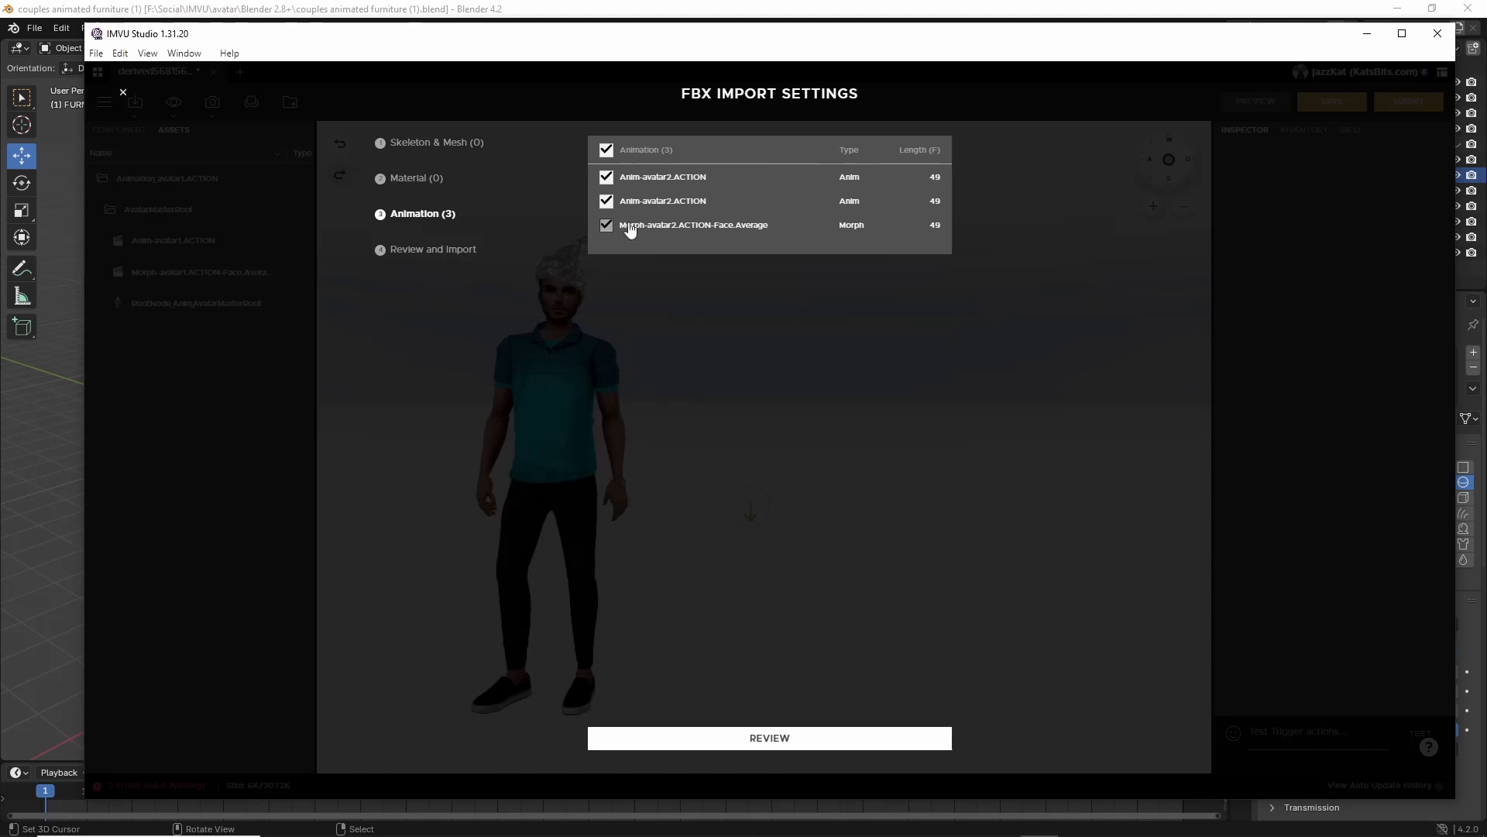
# Exclude the second, duplicate Anim-avatar2.ACTION and import the remaining avatar2 animation, face morph and skeleton assets.
pyautogui.click(607, 200)
pyautogui.click(756, 745)
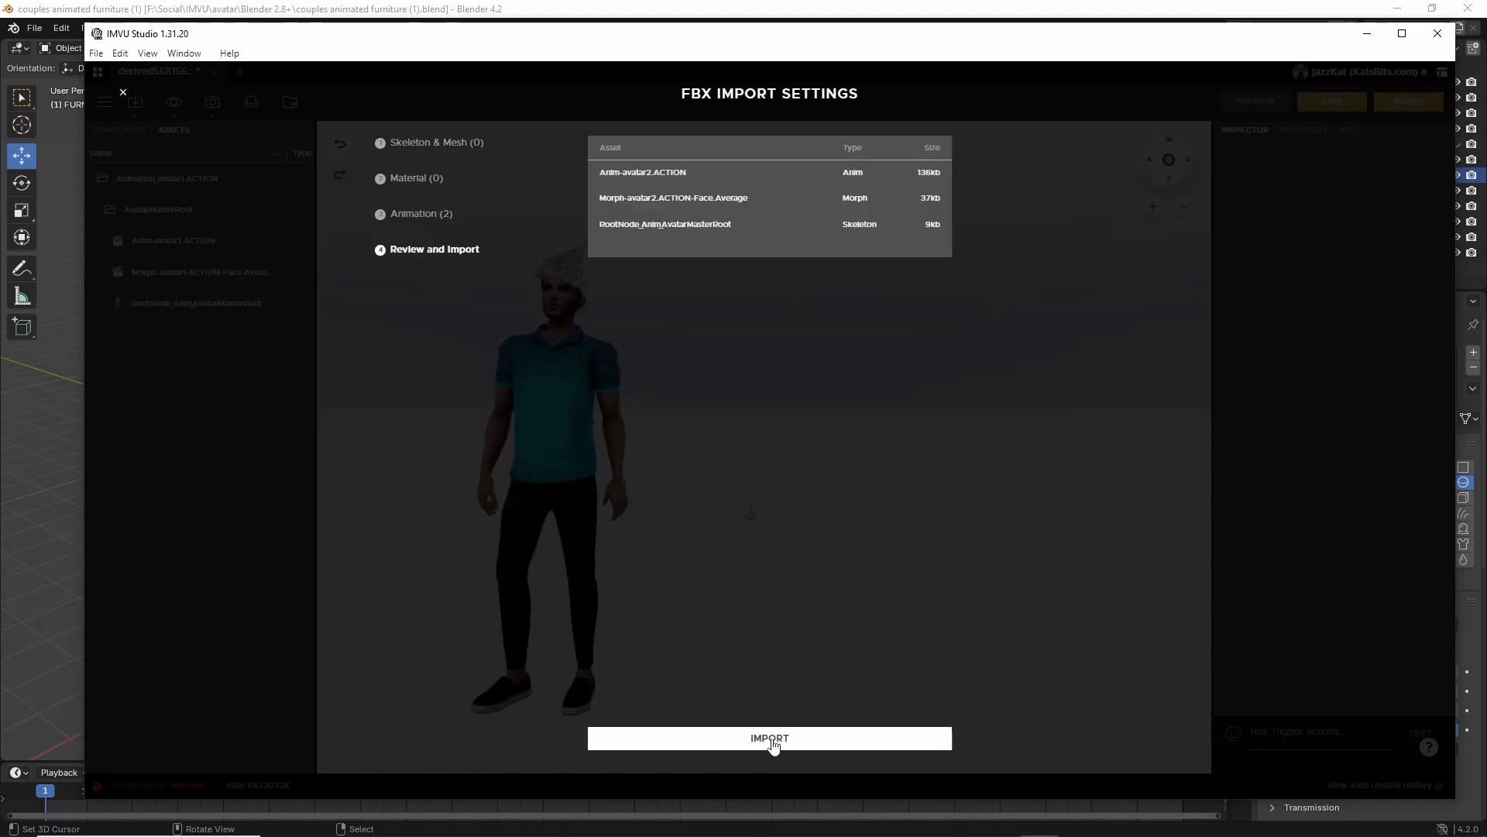
pyautogui.click(771, 739)
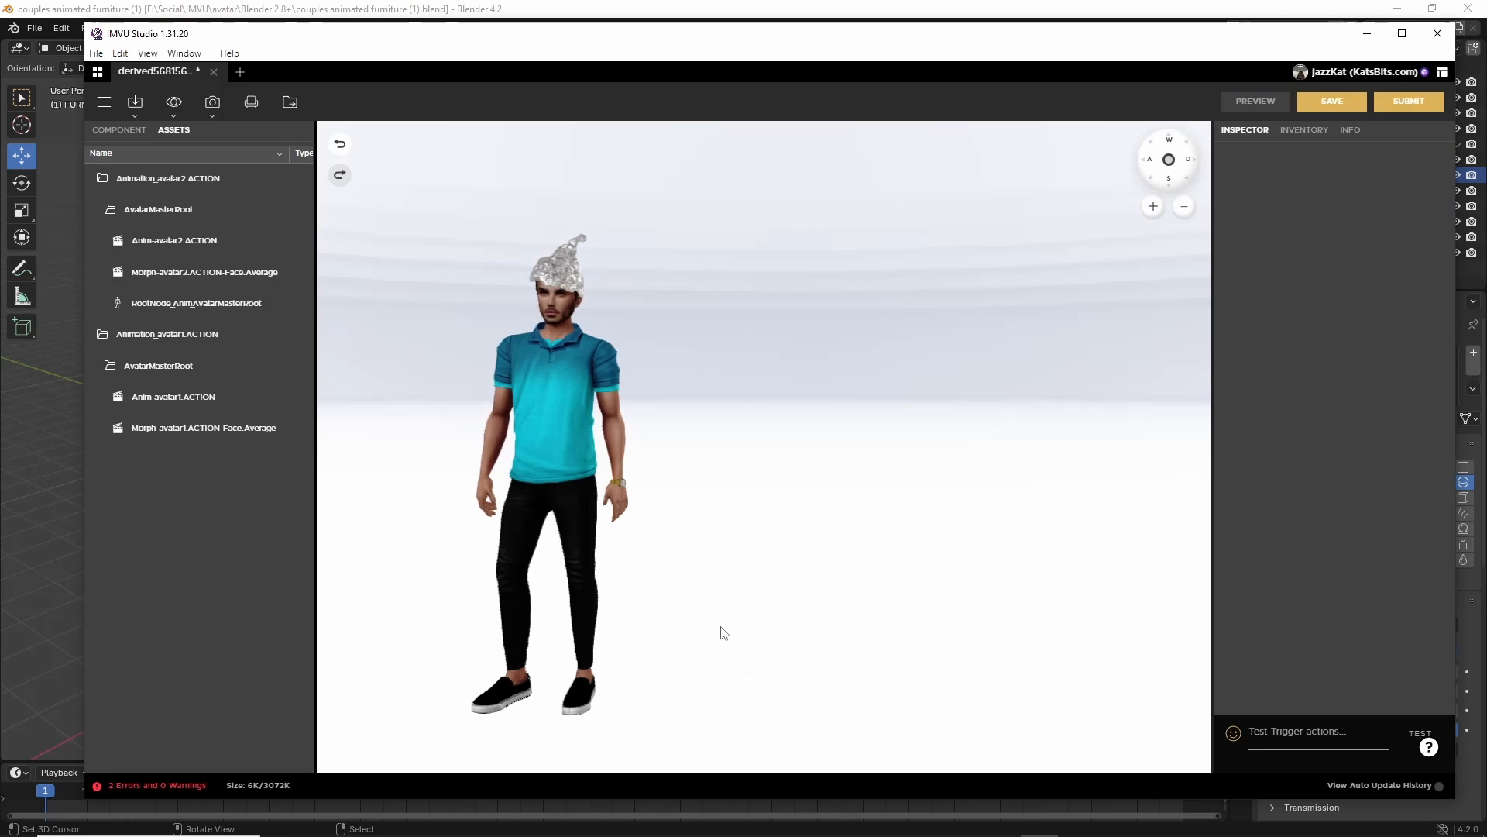
pyautogui.moveTo(291, 338); pyautogui.dragTo(296, 446)
pyautogui.moveTo(289, 207); pyautogui.dragTo(289, 307)
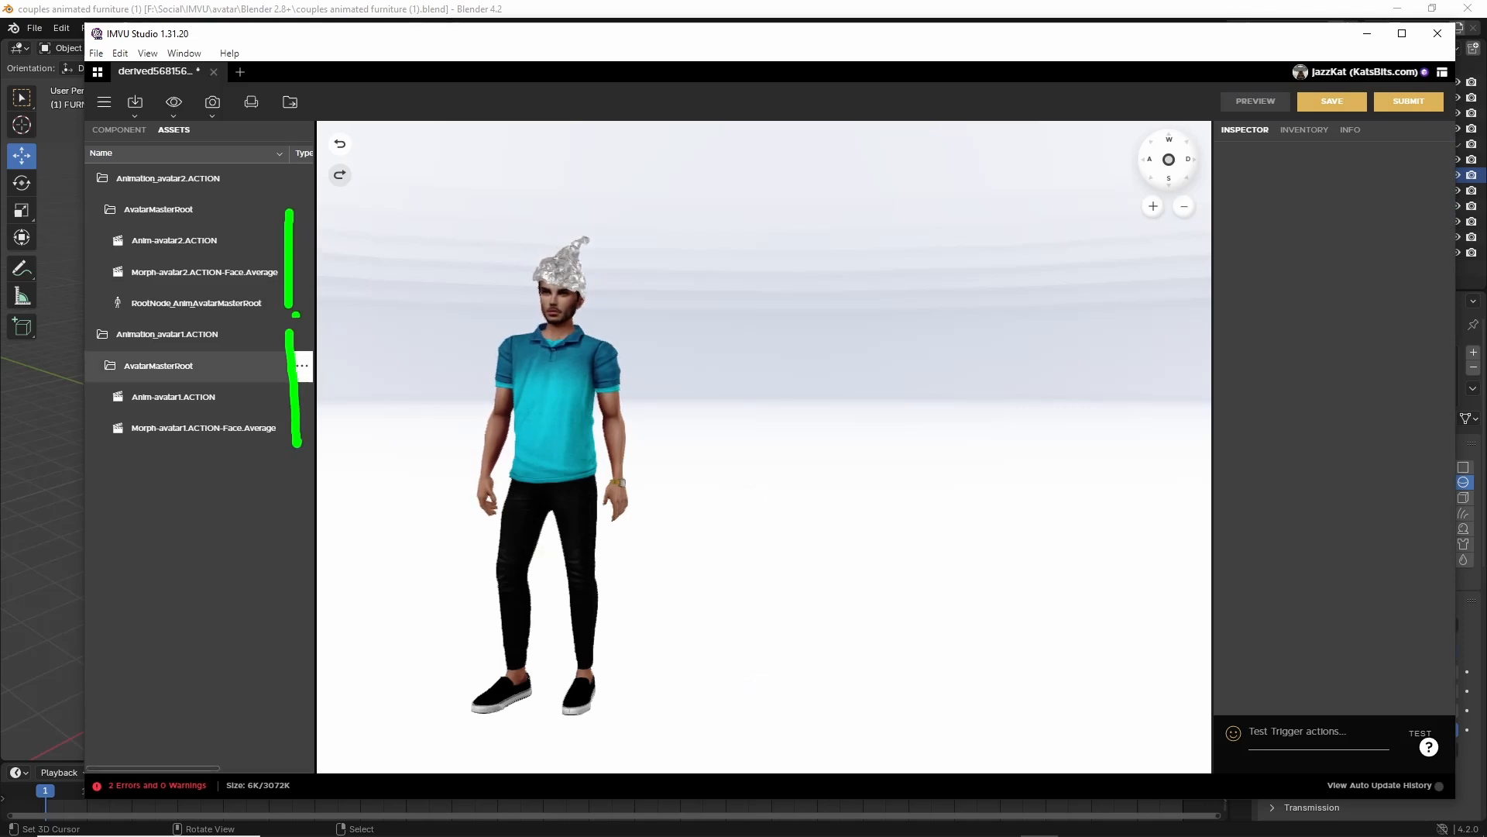
# Load Furn_couples animated furniture (1).fbx from the Blender 2.8+ folder for FBX import.
pyautogui.click(135, 101)
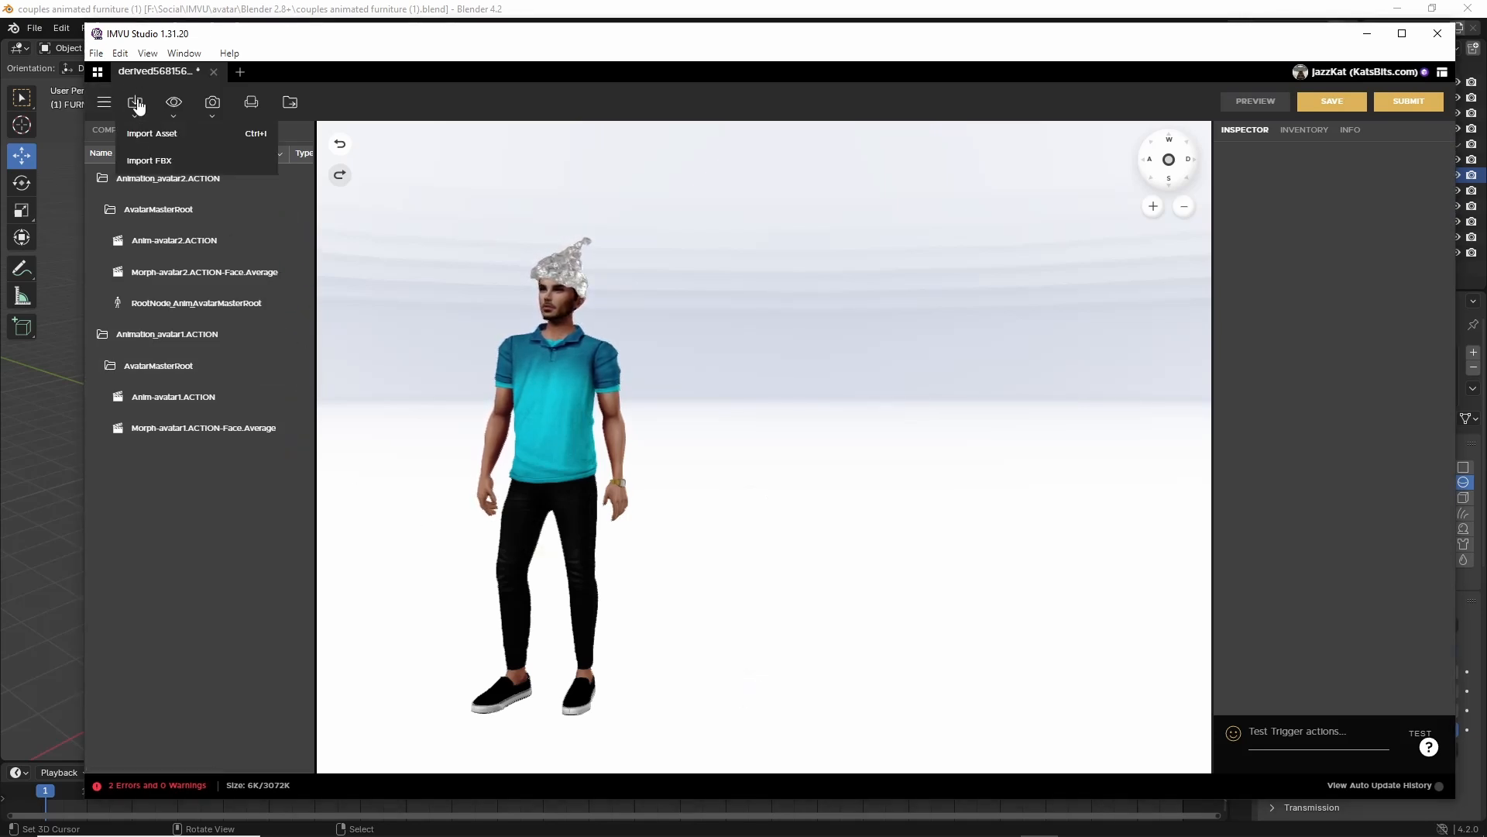
pyautogui.click(145, 161)
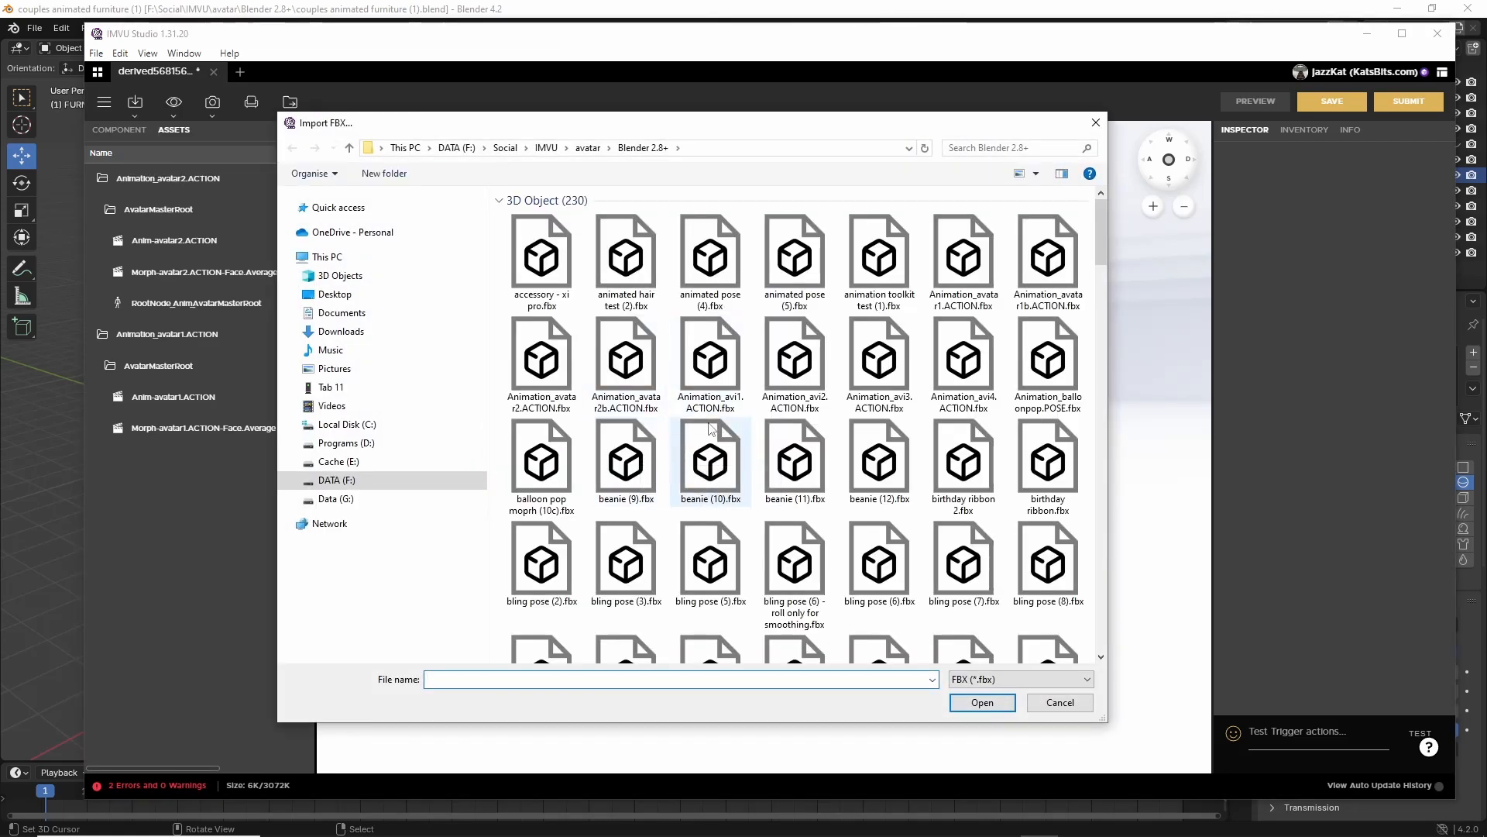
pyautogui.scroll(-3, 723, 447)
pyautogui.scroll(-3, 723, 447)
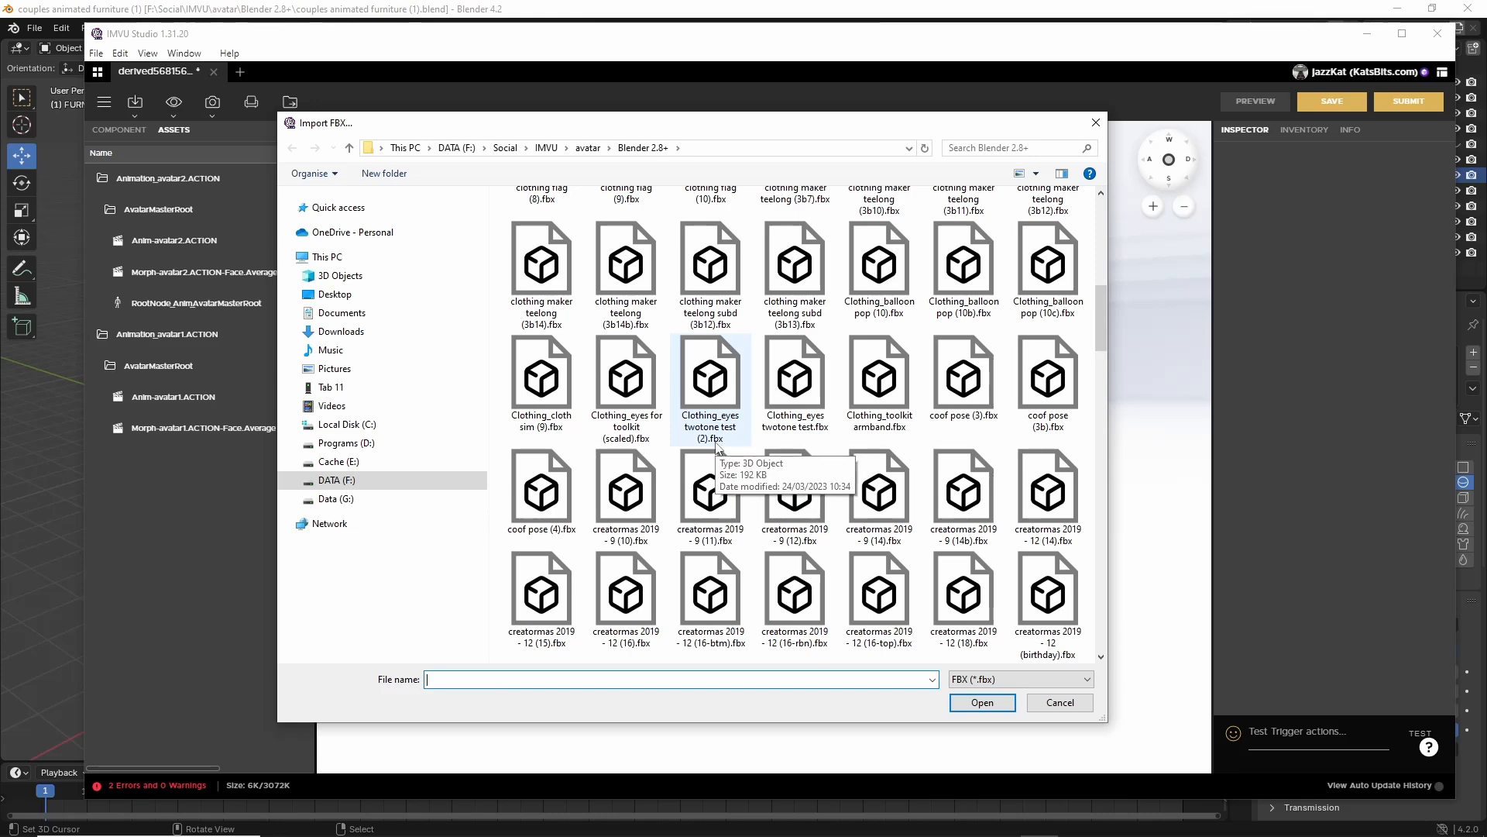
pyautogui.scroll(10, 717, 448)
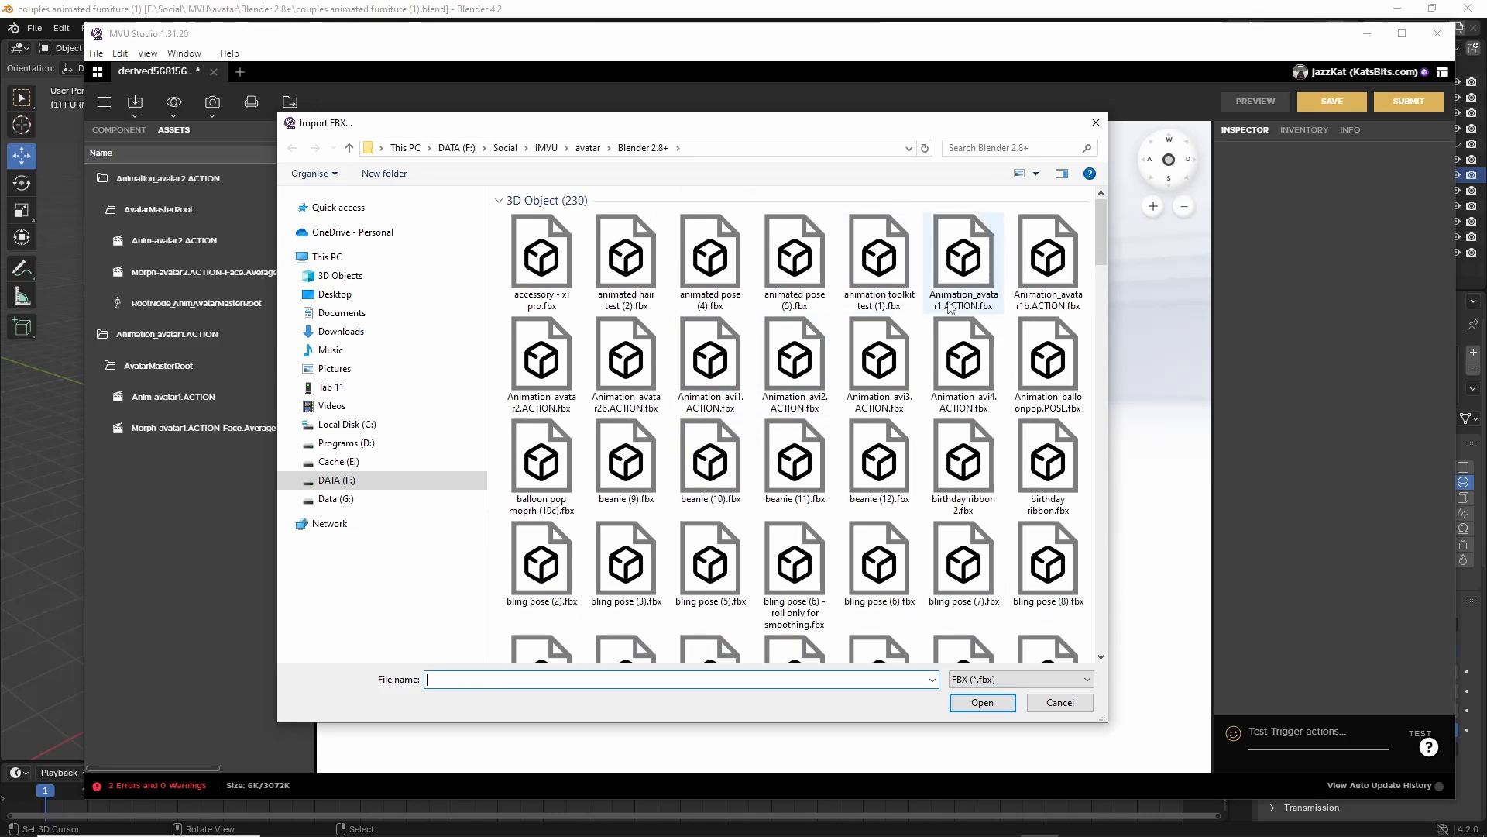
pyautogui.scroll(-15, 779, 514)
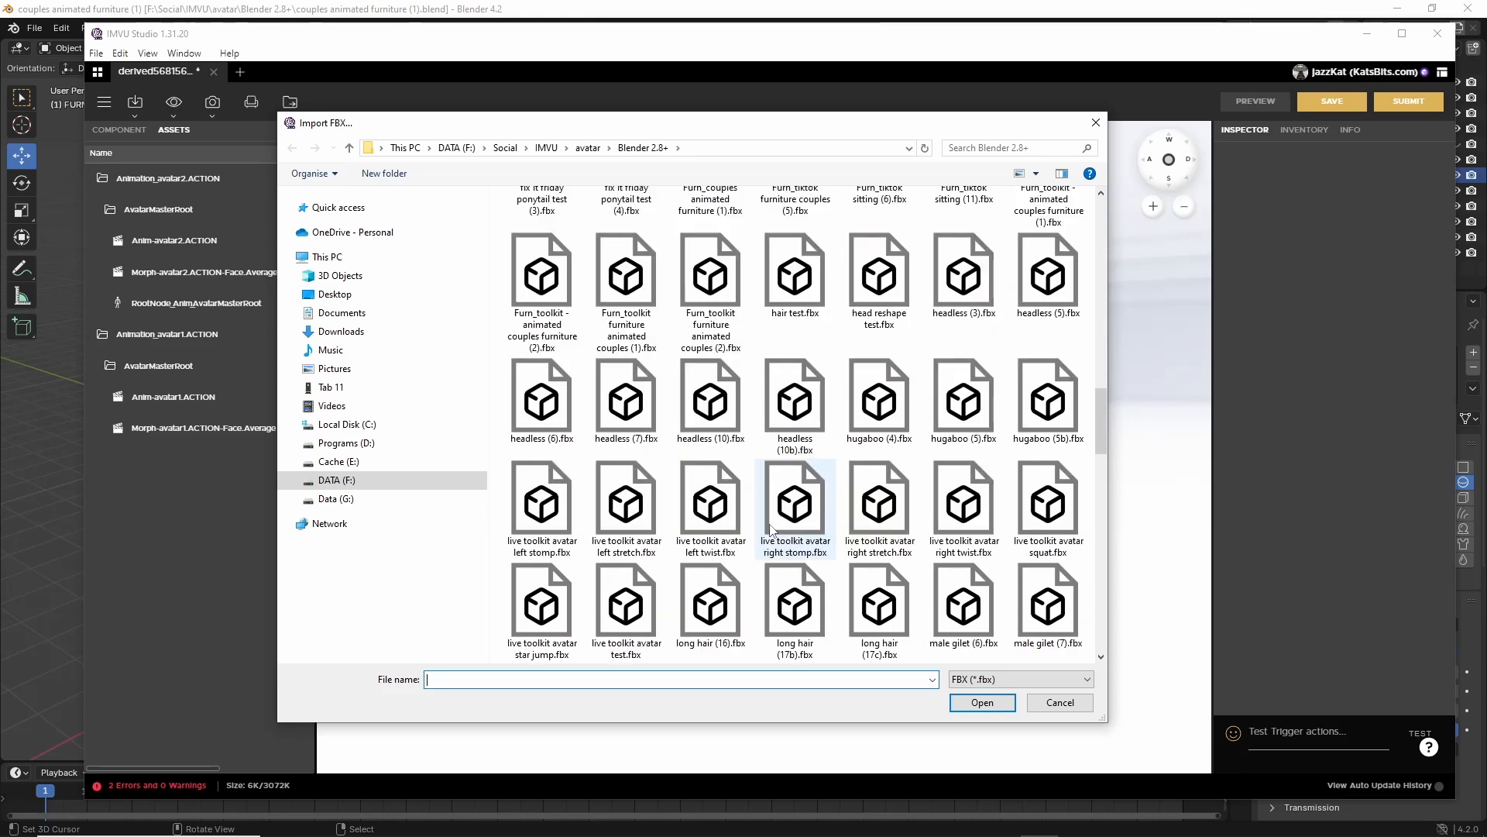
pyautogui.scroll(2, 779, 514)
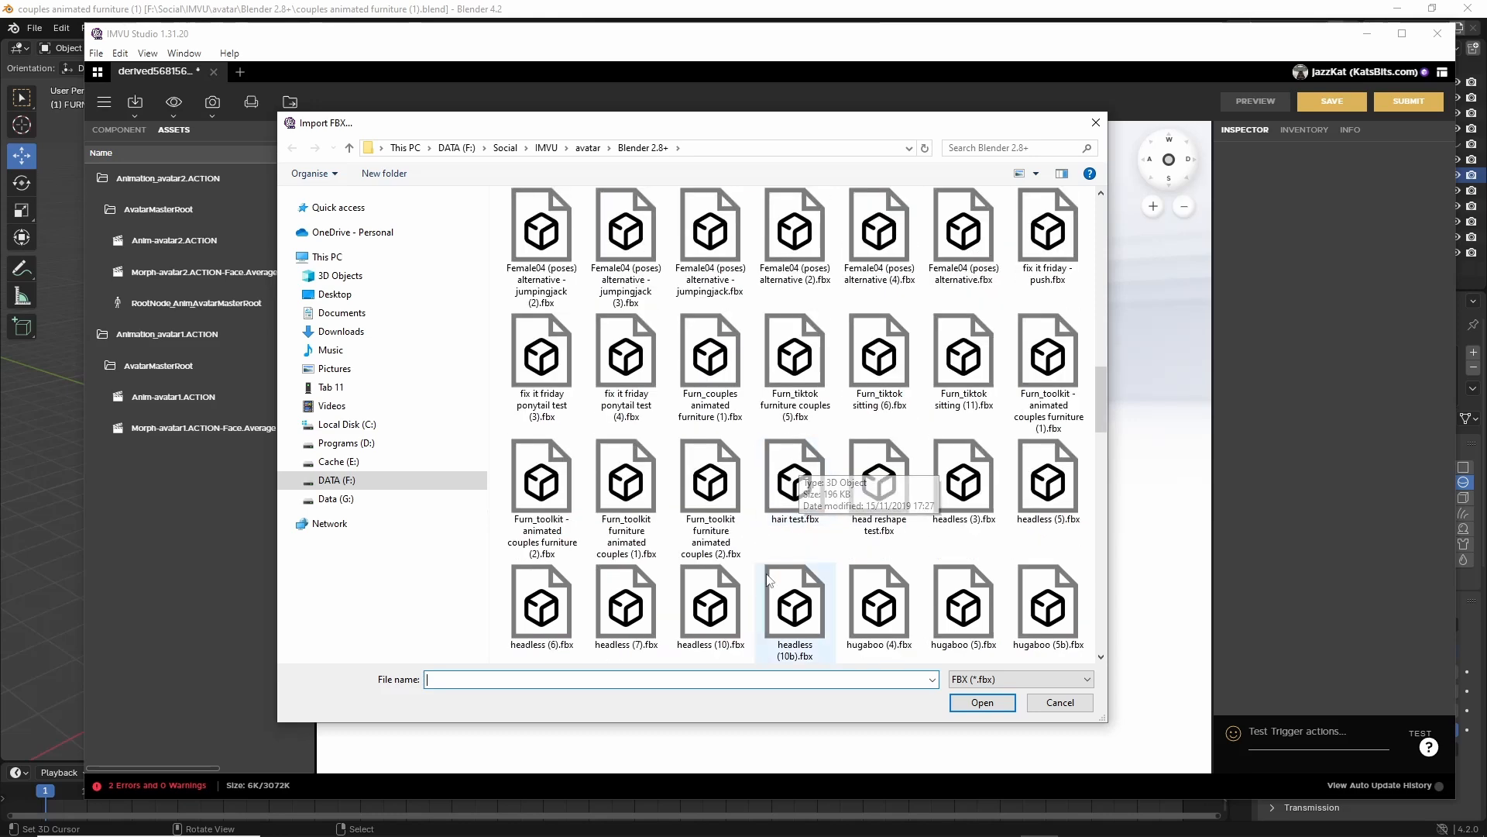
pyautogui.click(710, 360)
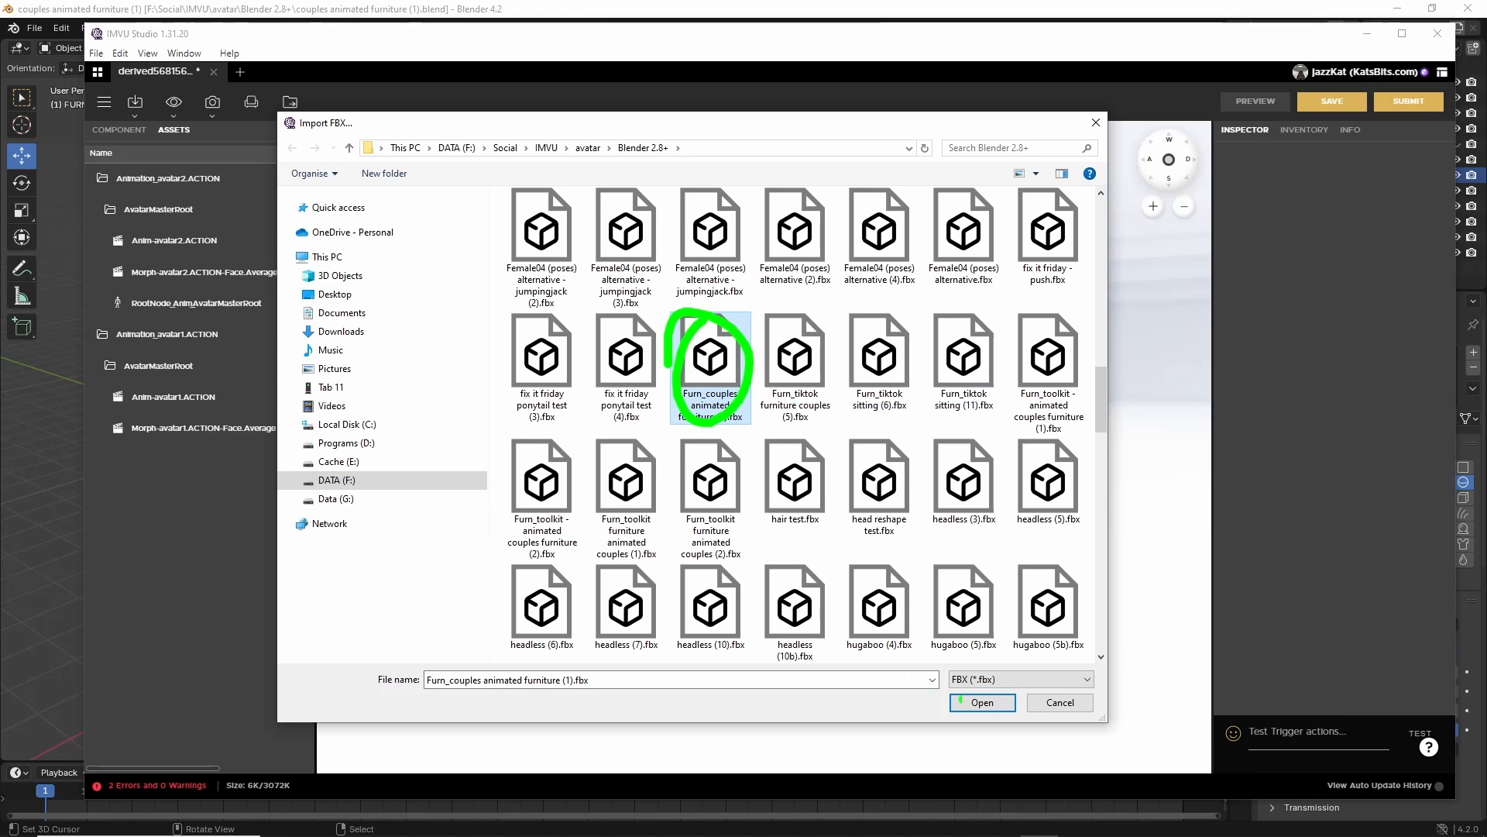
pyautogui.click(983, 702)
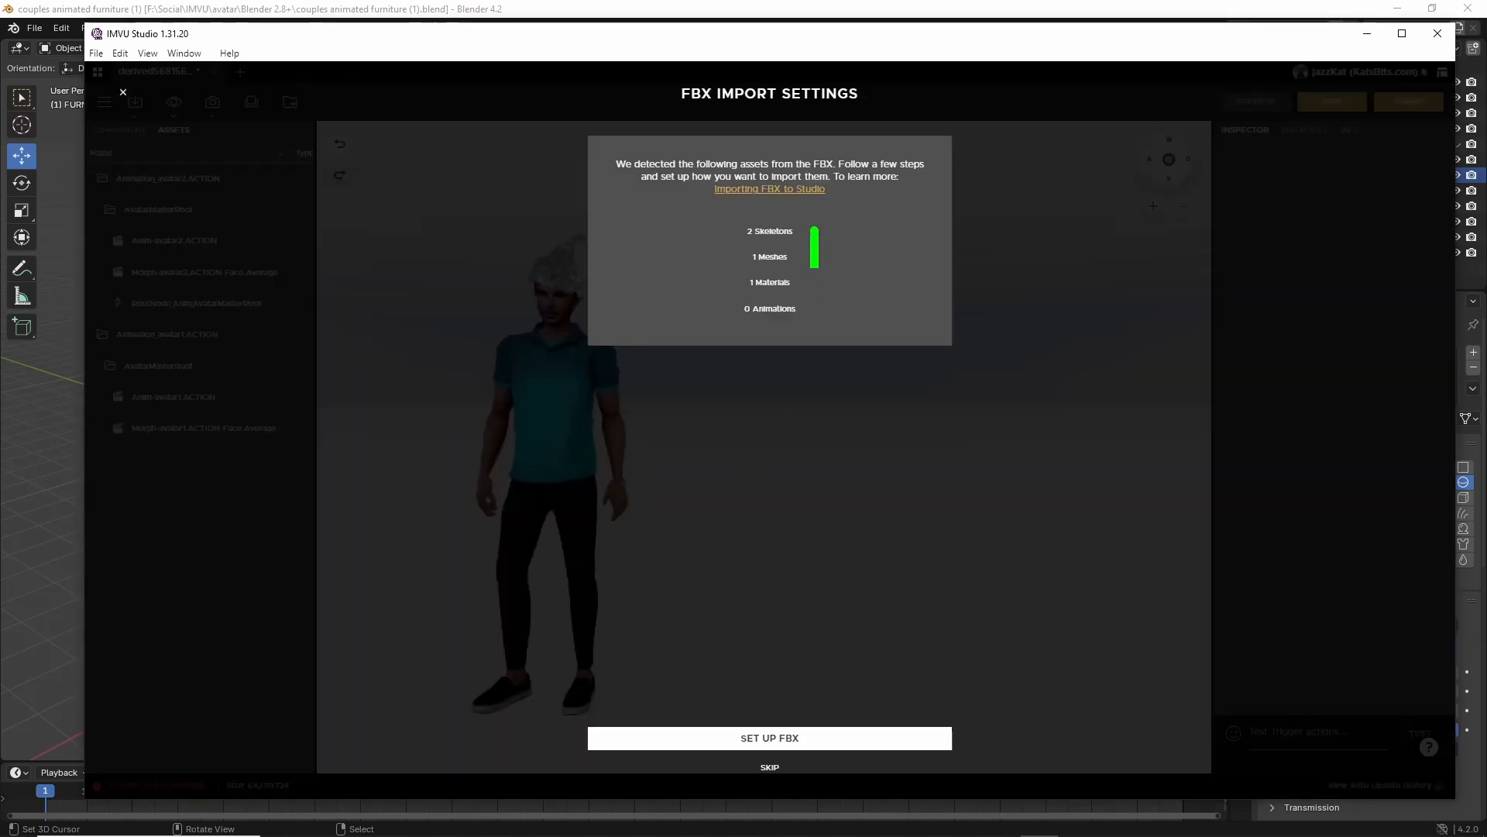
# Set the mesh ID of marker.MESH to [0] head in the furniture FBX import settings.
pyautogui.click(774, 738)
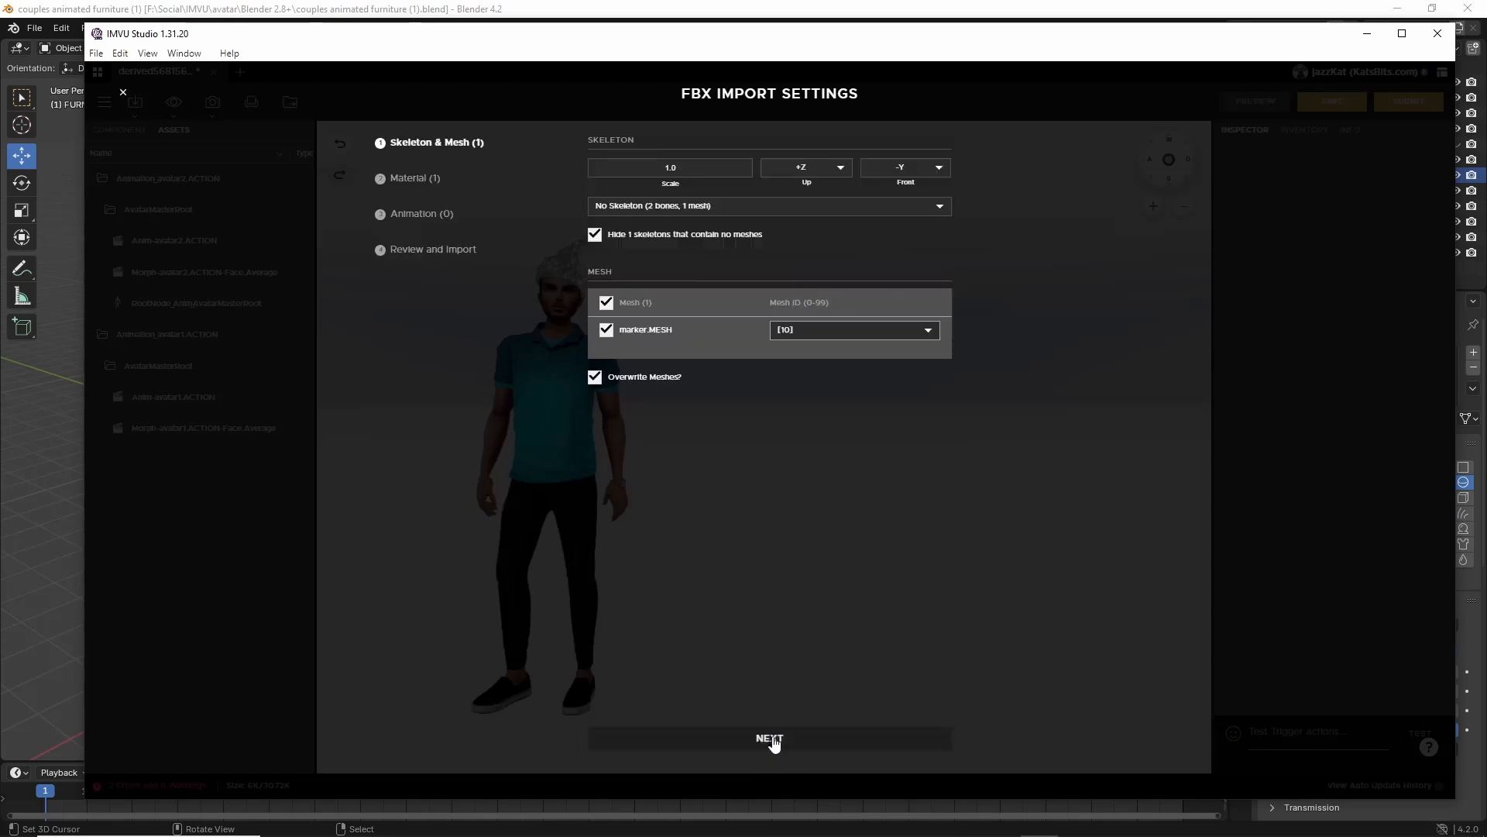
pyautogui.click(811, 335)
pyautogui.scroll(2, 811, 333)
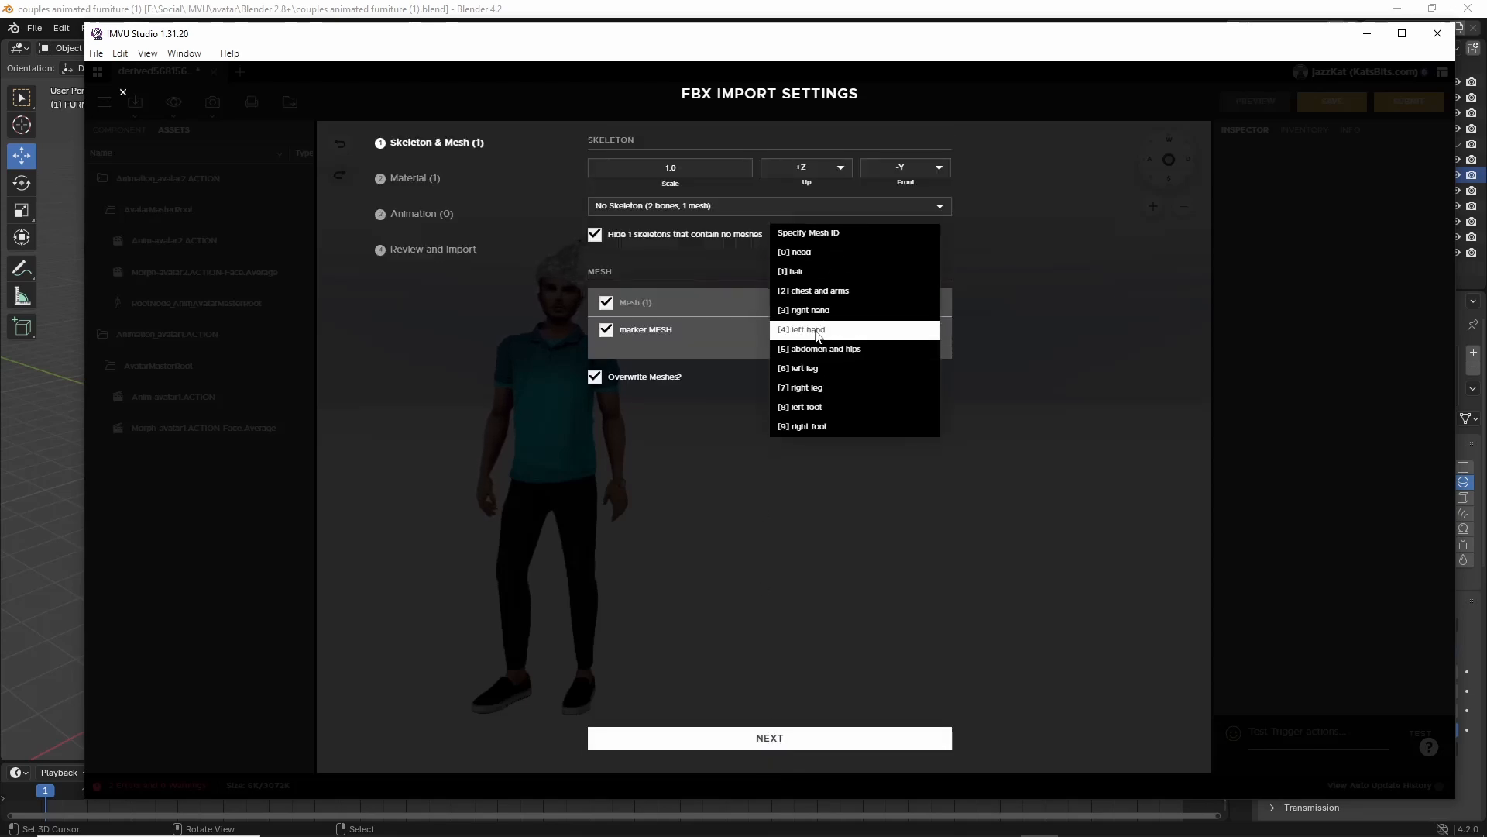
pyautogui.click(807, 253)
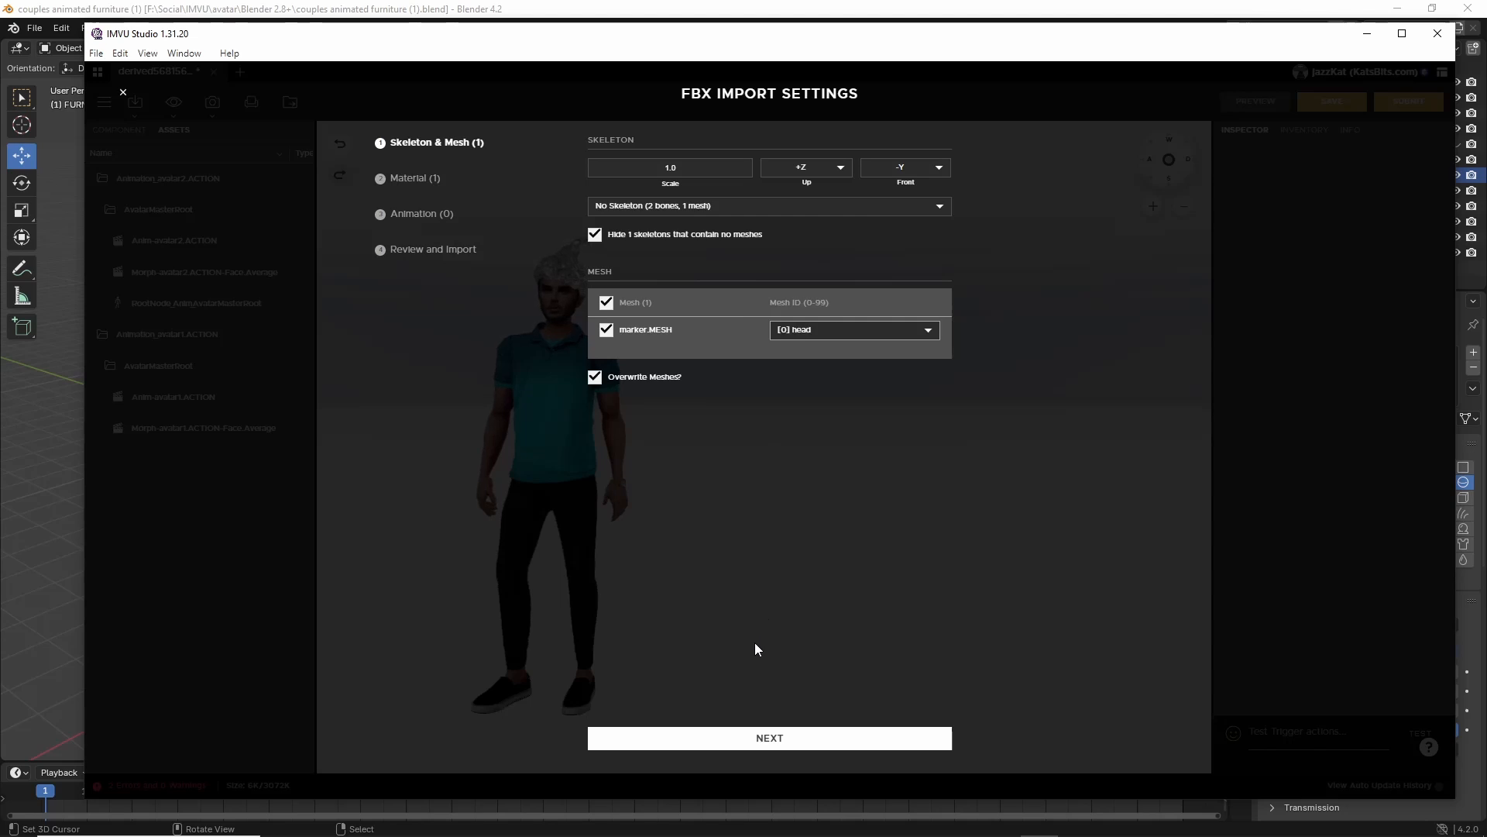
pyautogui.click(773, 737)
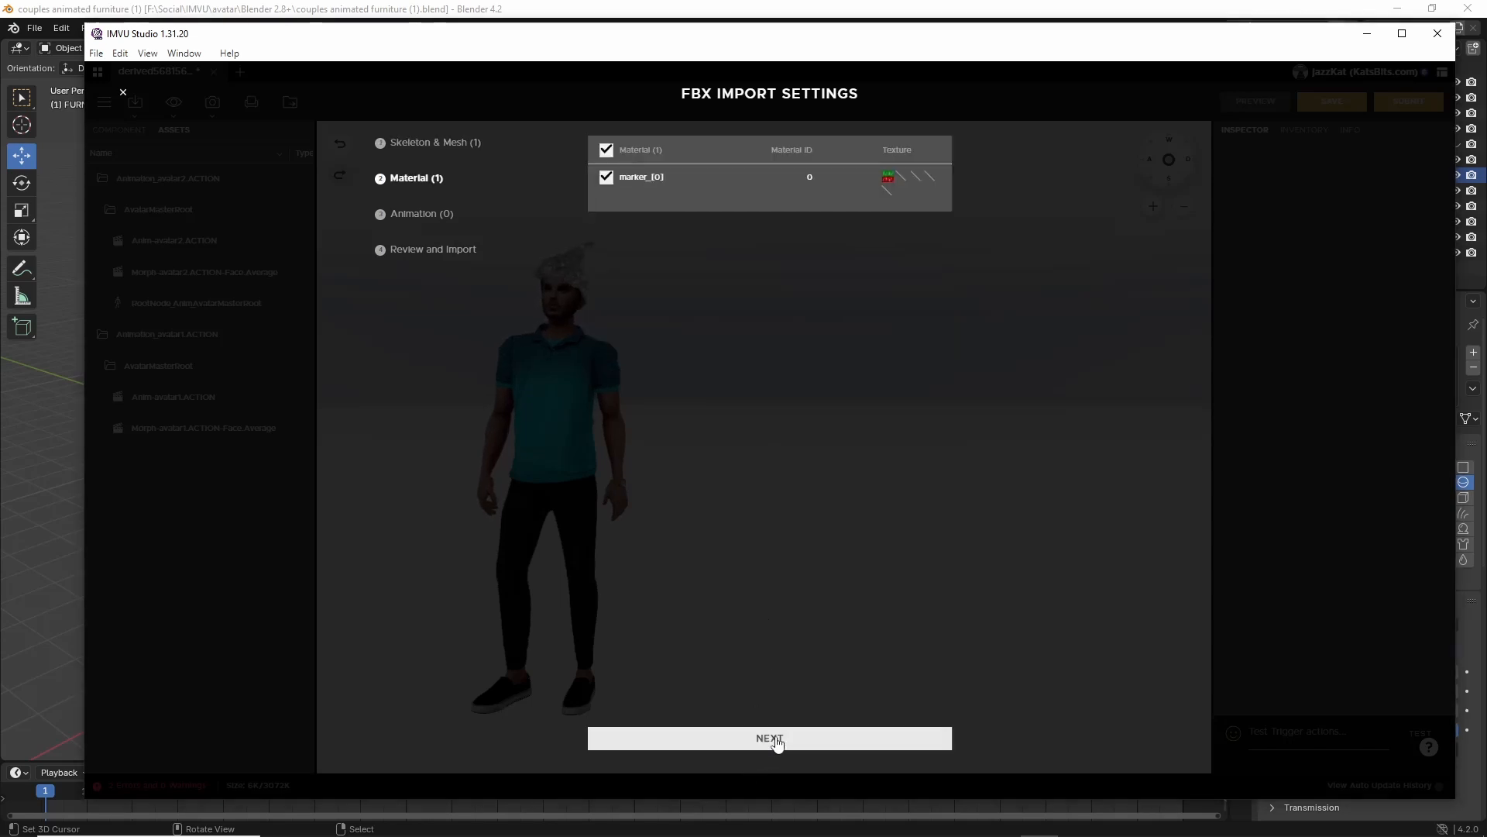
# Keep the marker_[0] material with its armband.png texture and import the furniture mesh, material, texture and skeleton.
pyautogui.moveTo(888, 180)
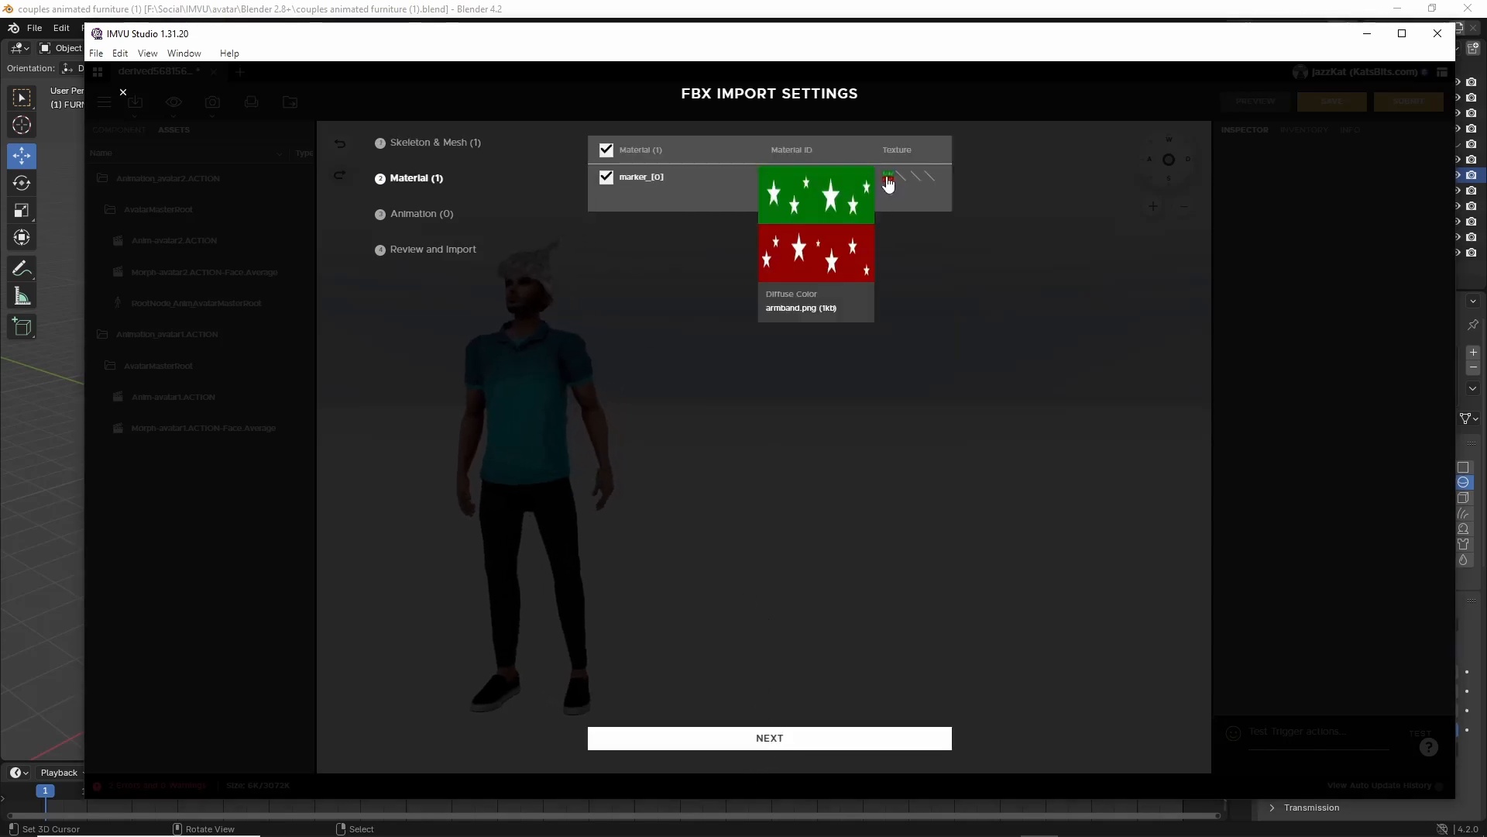
pyautogui.click(766, 739)
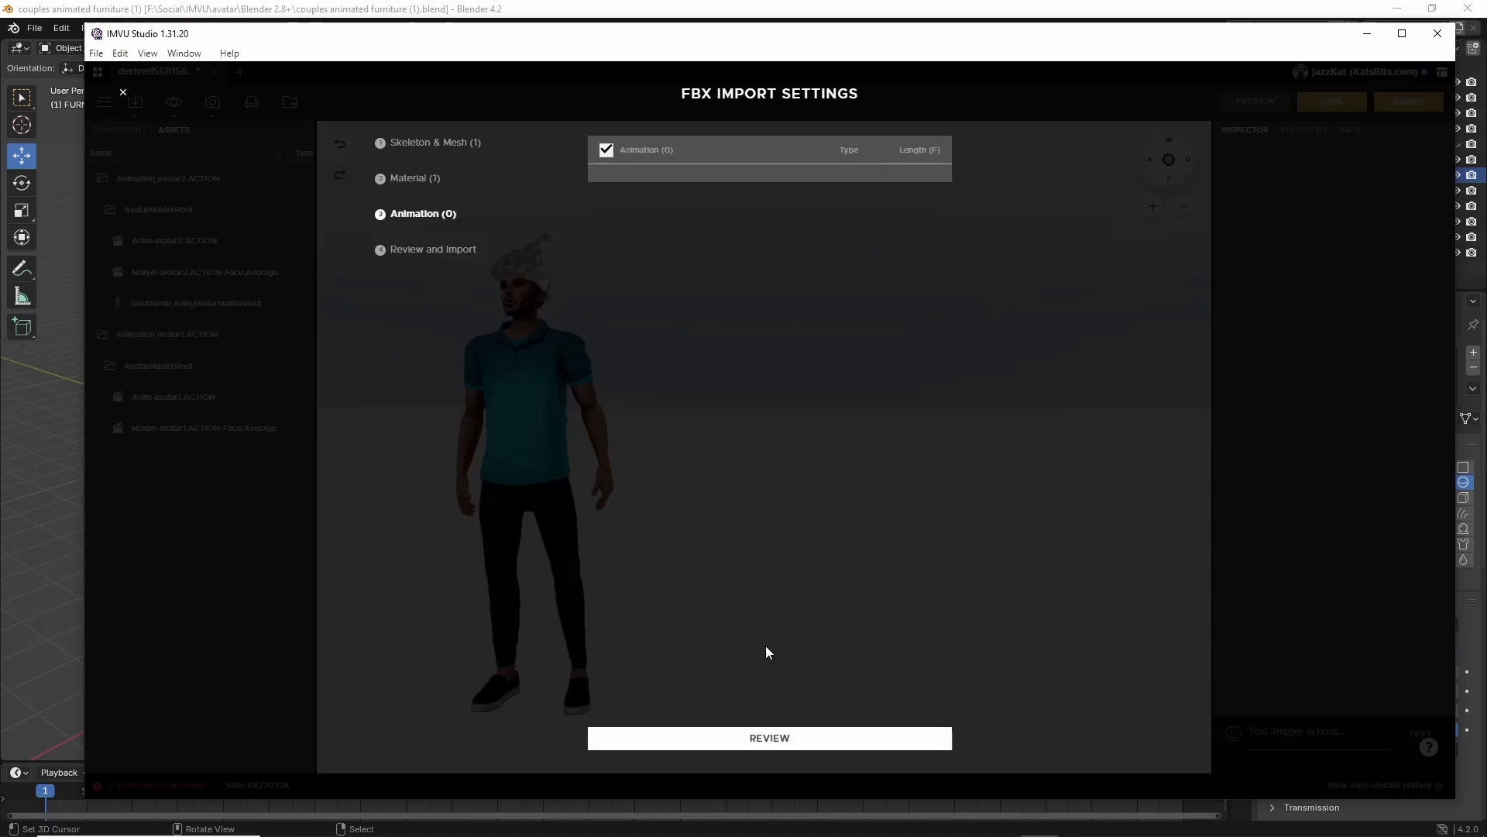
pyautogui.click(771, 738)
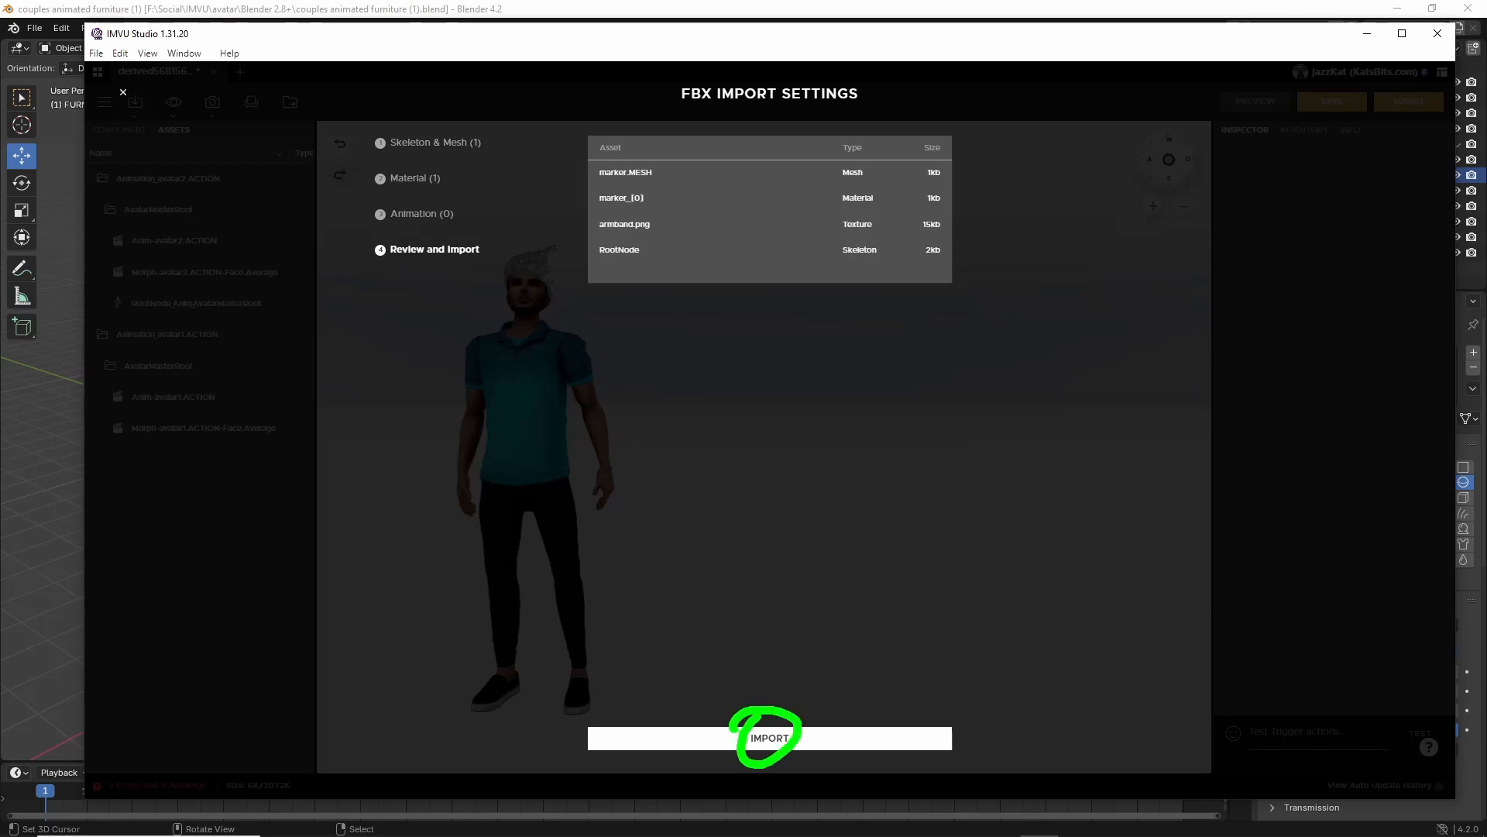
pyautogui.click(767, 738)
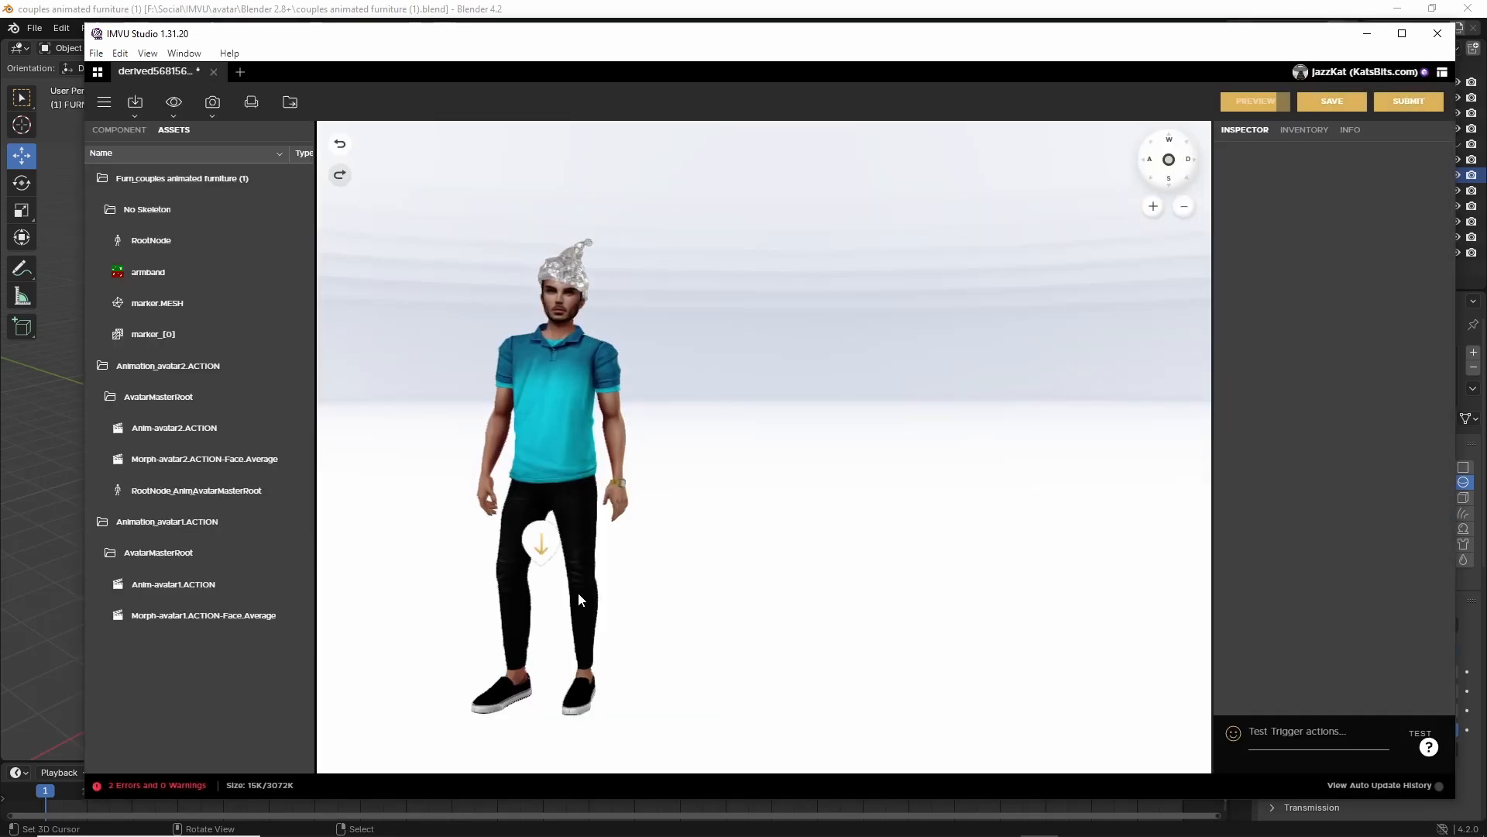
# Examine the imported furniture marker and its avatar seat nodes in the 3D scene.
pyautogui.moveTo(872, 610)
pyautogui.mouseDown()
pyautogui.moveTo(863, 661)
pyautogui.moveTo(797, 664)
pyautogui.moveTo(885, 648)
pyautogui.mouseUp()
pyautogui.moveTo(885, 648); pyautogui.dragTo(783, 631, button='right')
pyautogui.moveTo(783, 631); pyautogui.dragTo(816, 642)
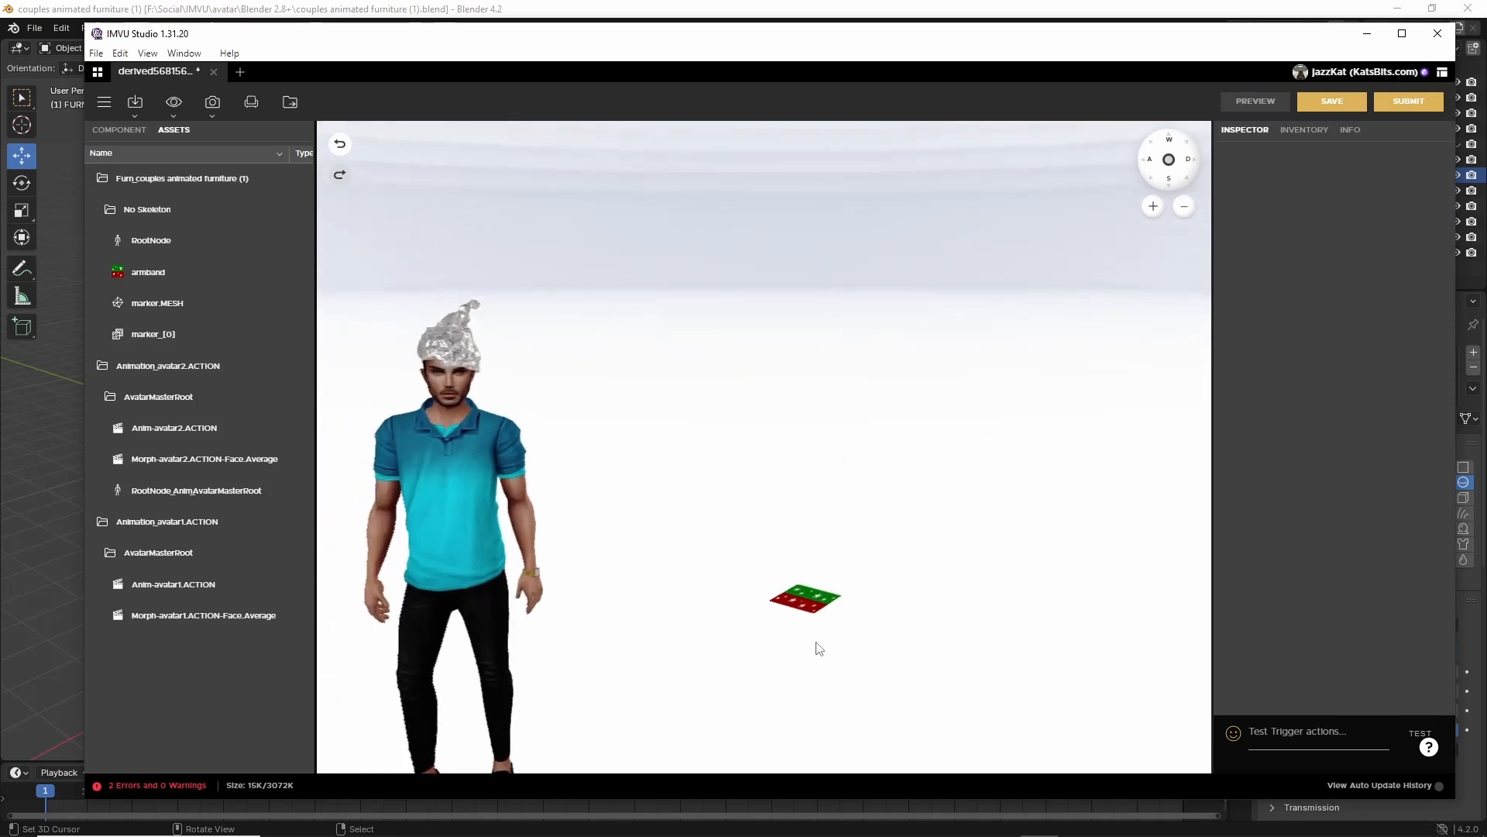
pyautogui.moveTo(753, 437)
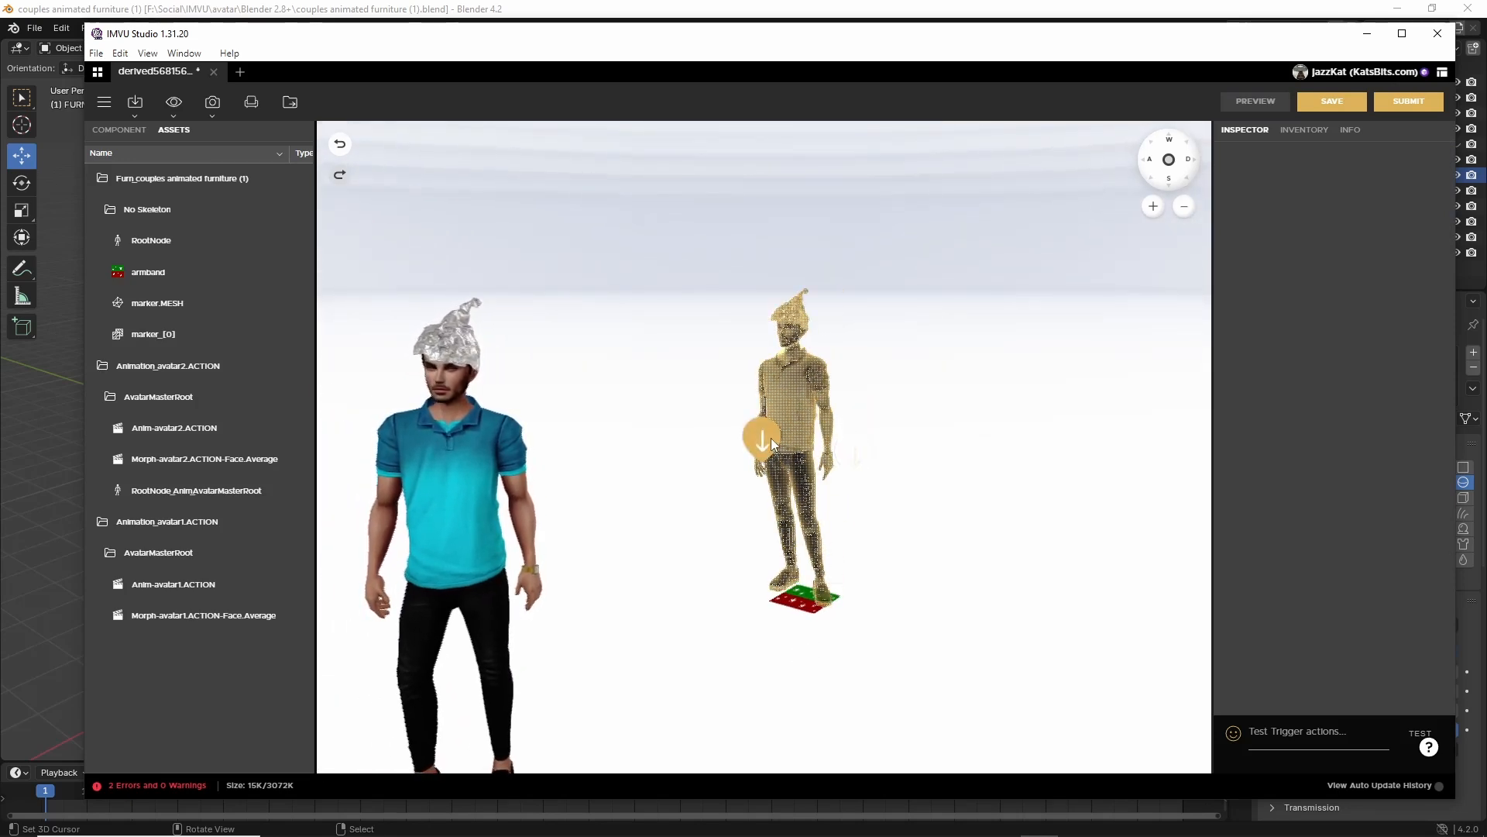
pyautogui.moveTo(727, 511); pyautogui.dragTo(767, 568)
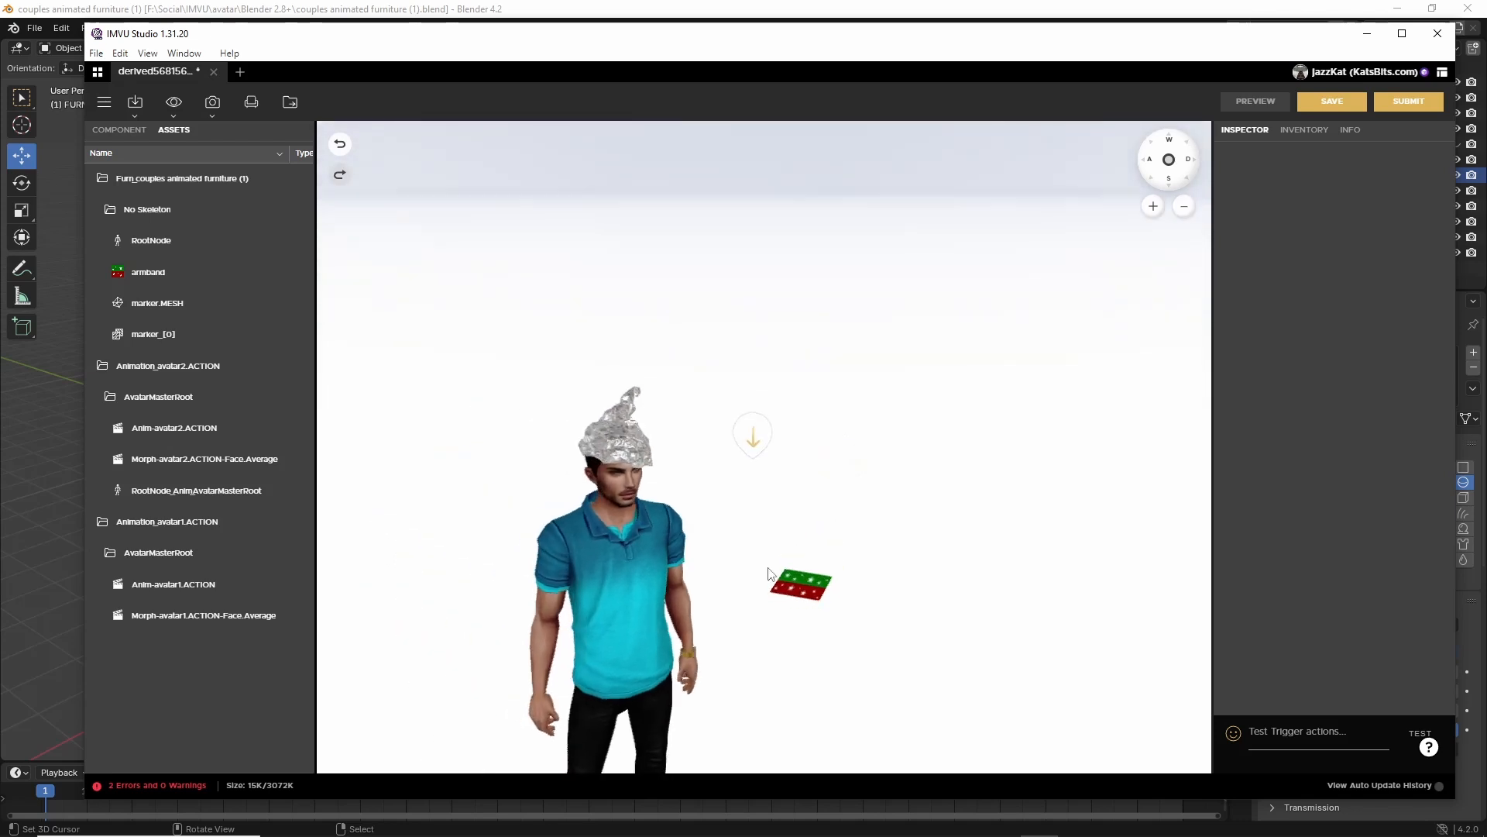
pyautogui.scroll(5, 767, 573)
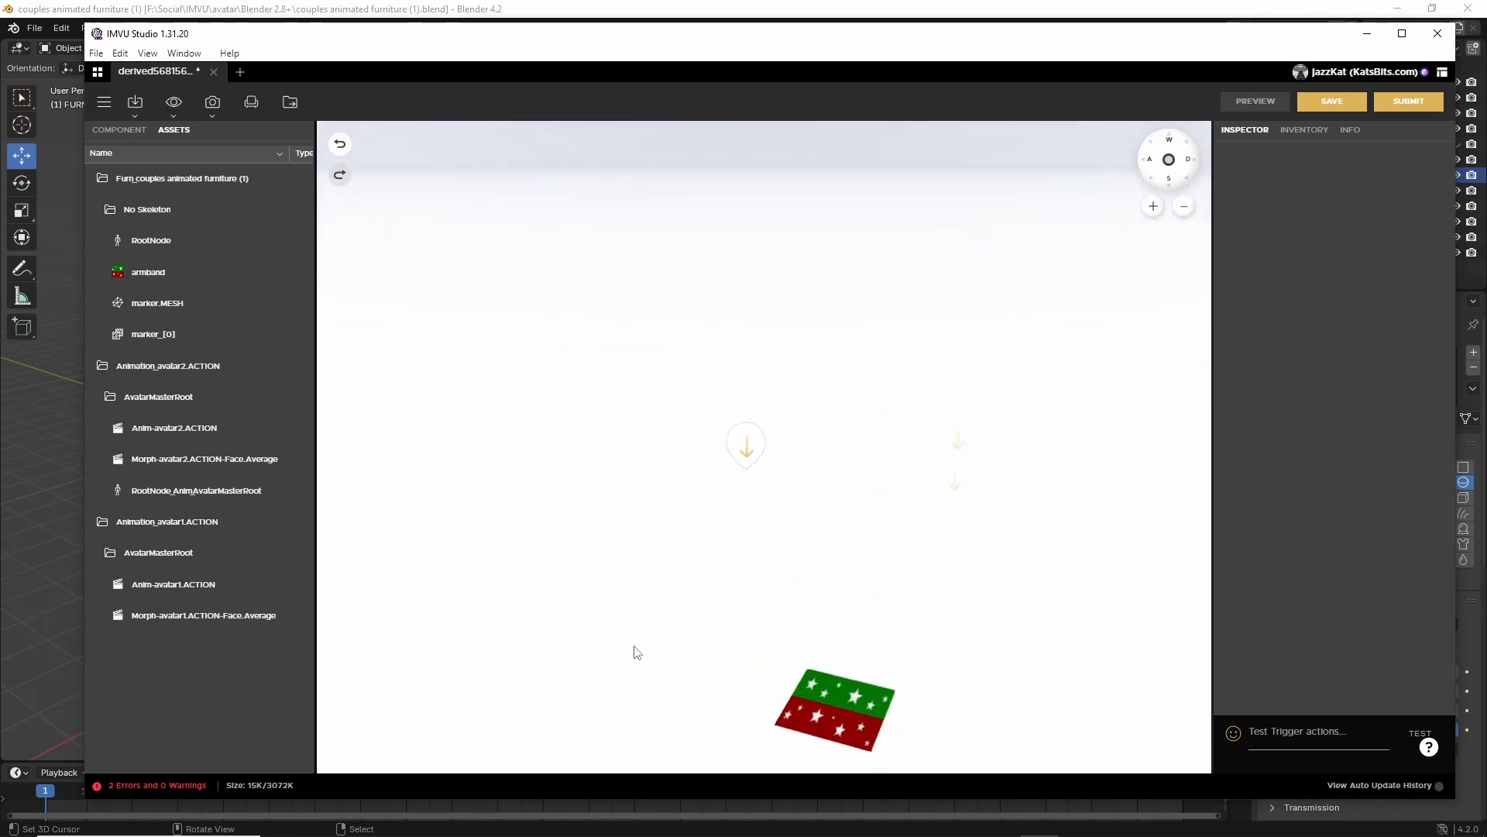
pyautogui.moveTo(630, 647); pyautogui.dragTo(590, 617)
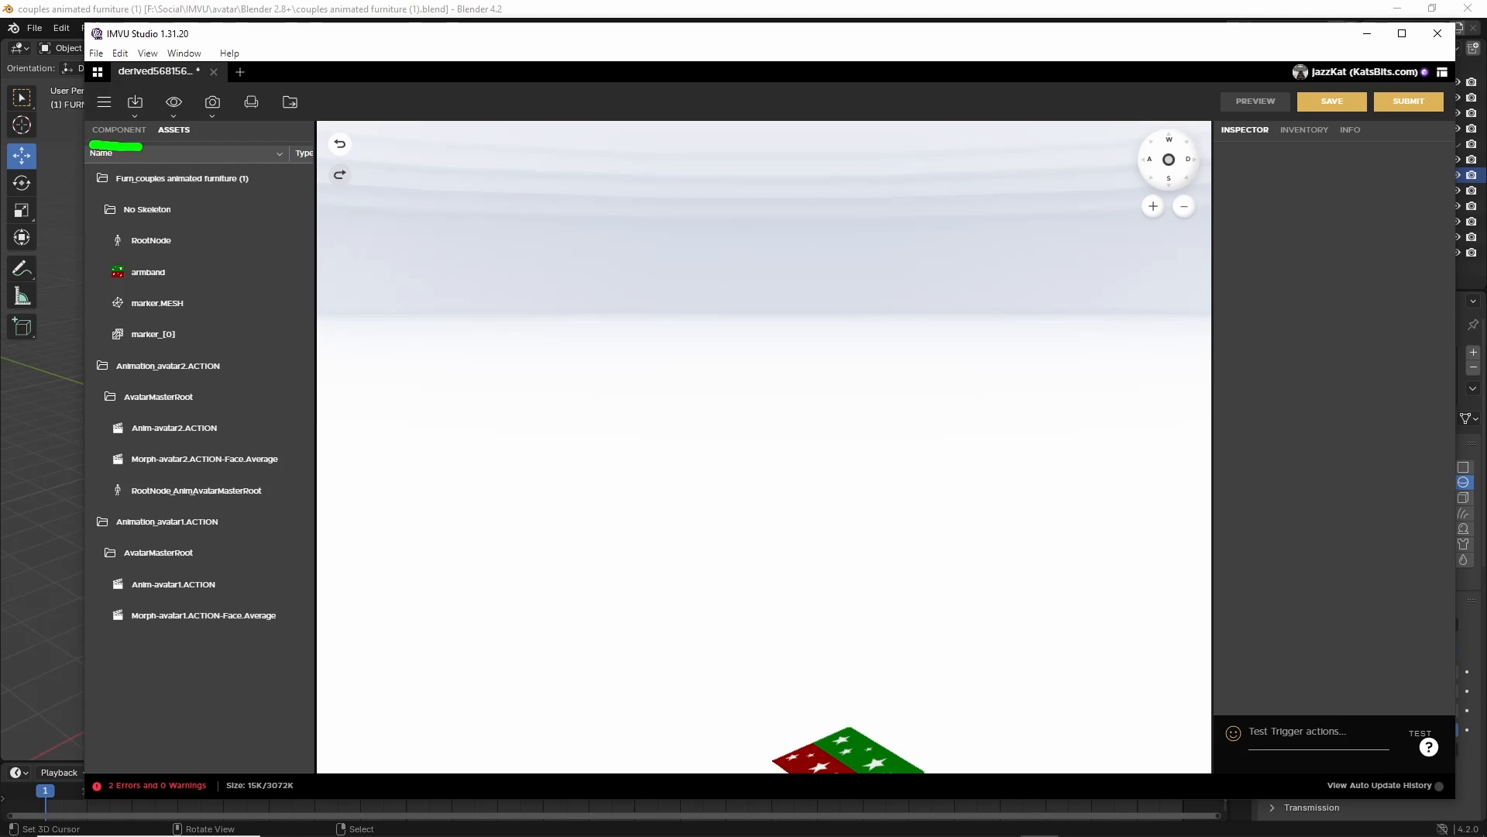
# Add a new action to the furniture product and name it stance.Avi_a.
pyautogui.click(121, 131)
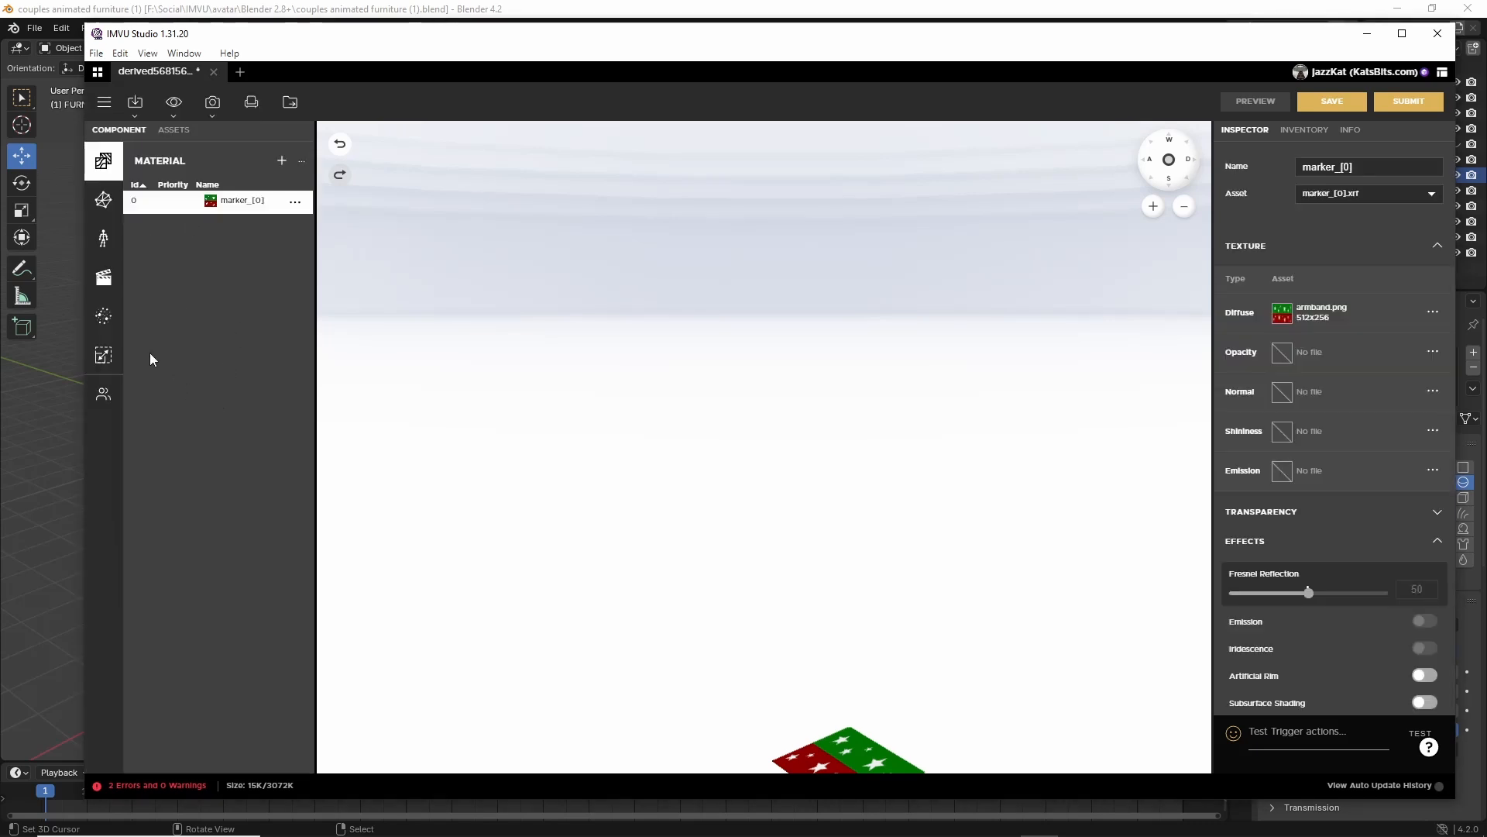
pyautogui.click(106, 280)
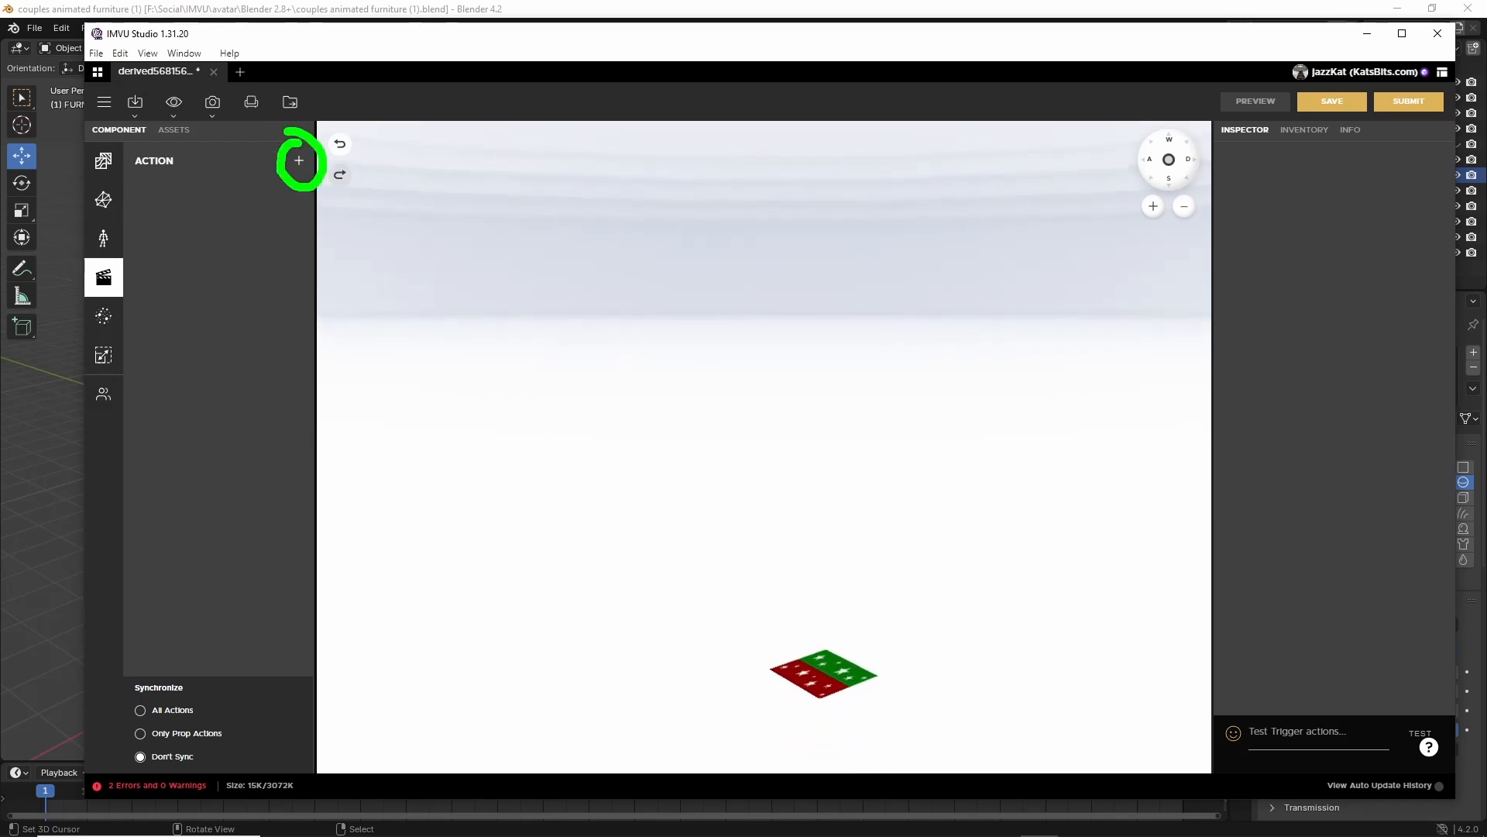
pyautogui.click(298, 160)
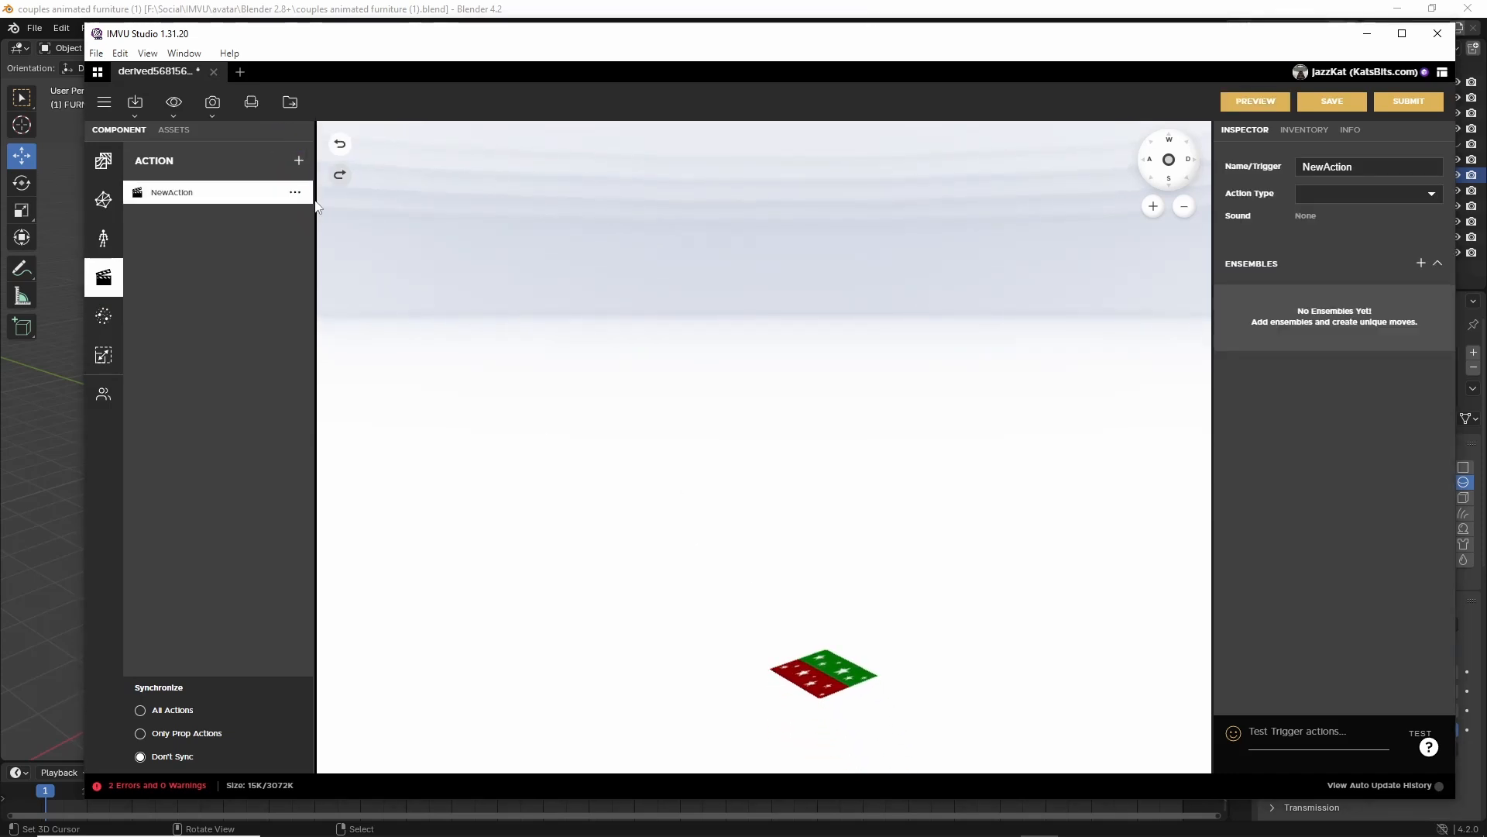
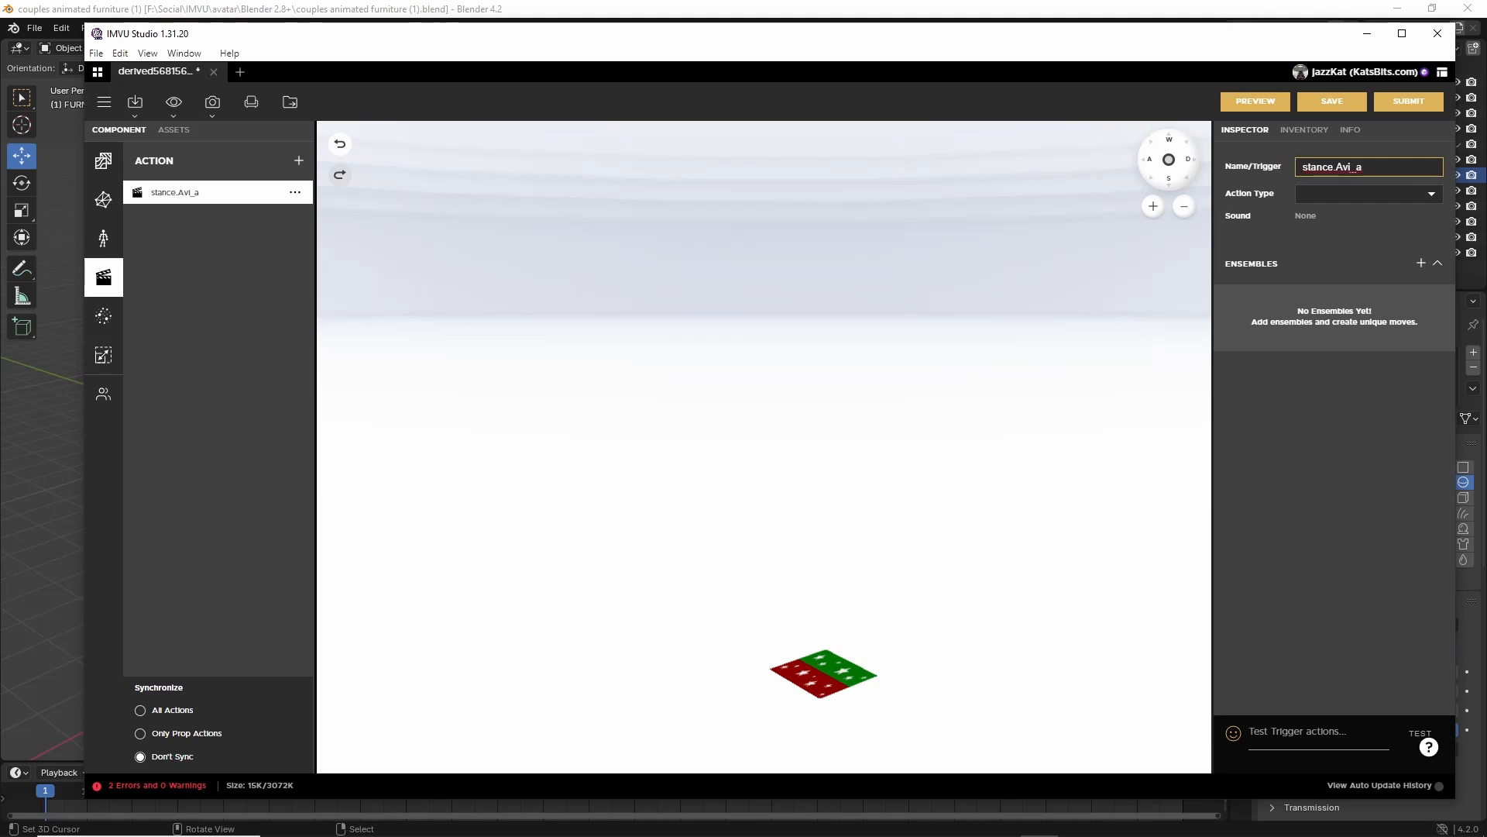
# Create an ensemble for stance.Avi_a using Anim-avatar1.ACTION.xaf, with loop start 1, end 50 and loops 0.
pyautogui.click(1421, 264)
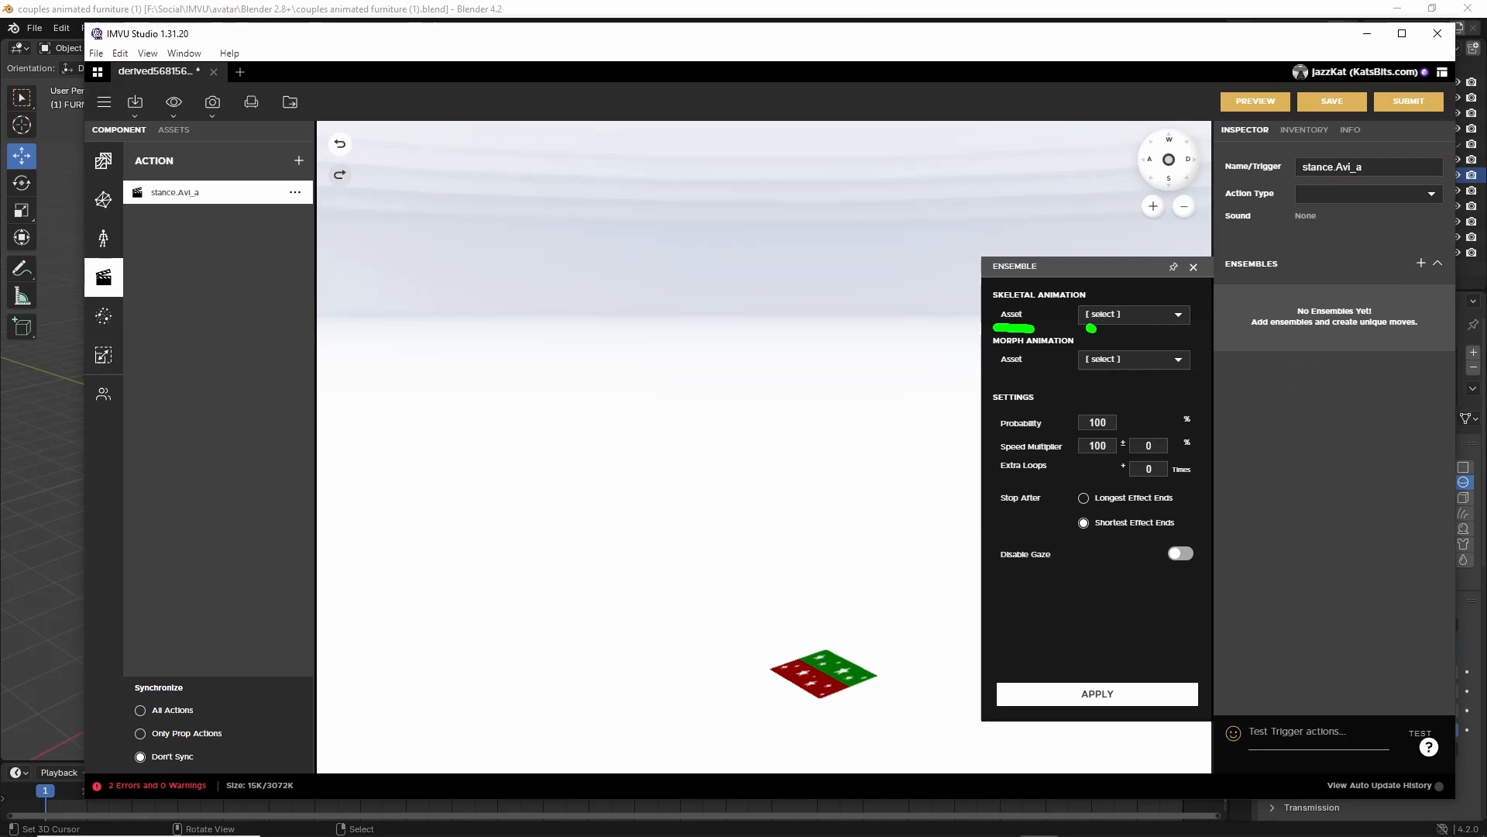
pyautogui.click(1178, 315)
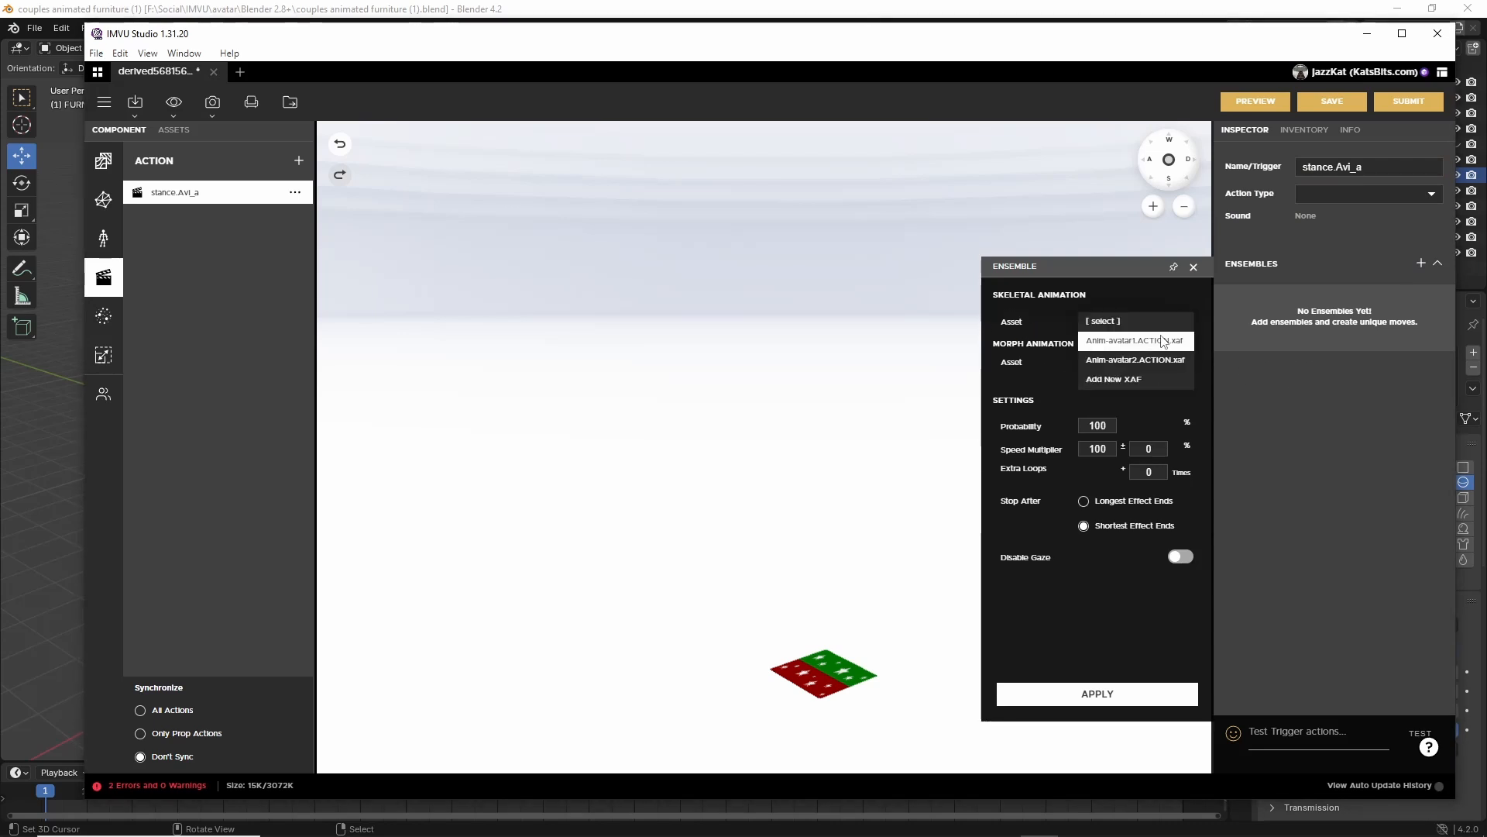
pyautogui.click(1135, 341)
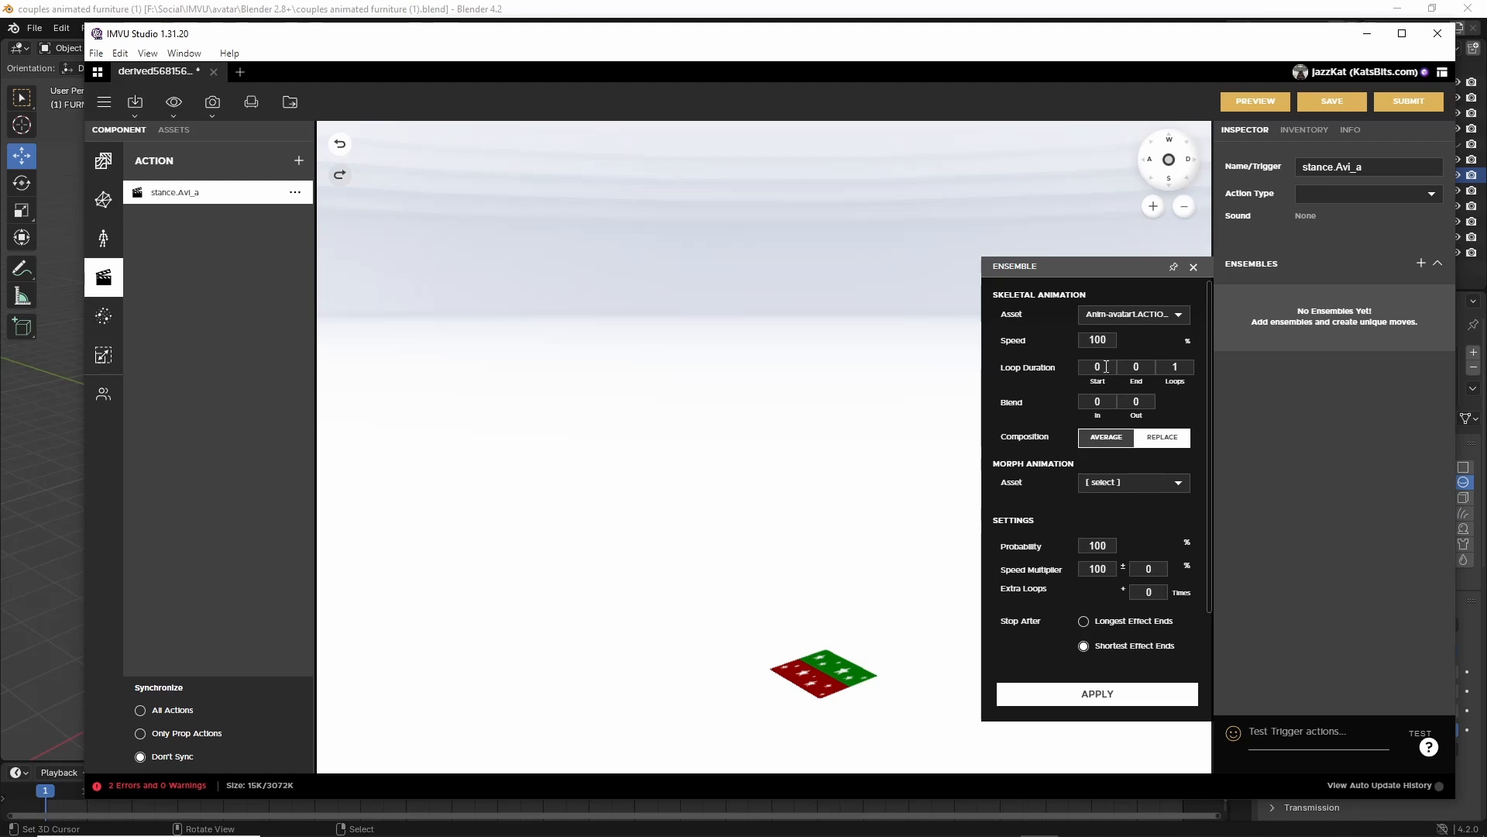
pyautogui.click(1106, 367)
pyautogui.press('Tab')
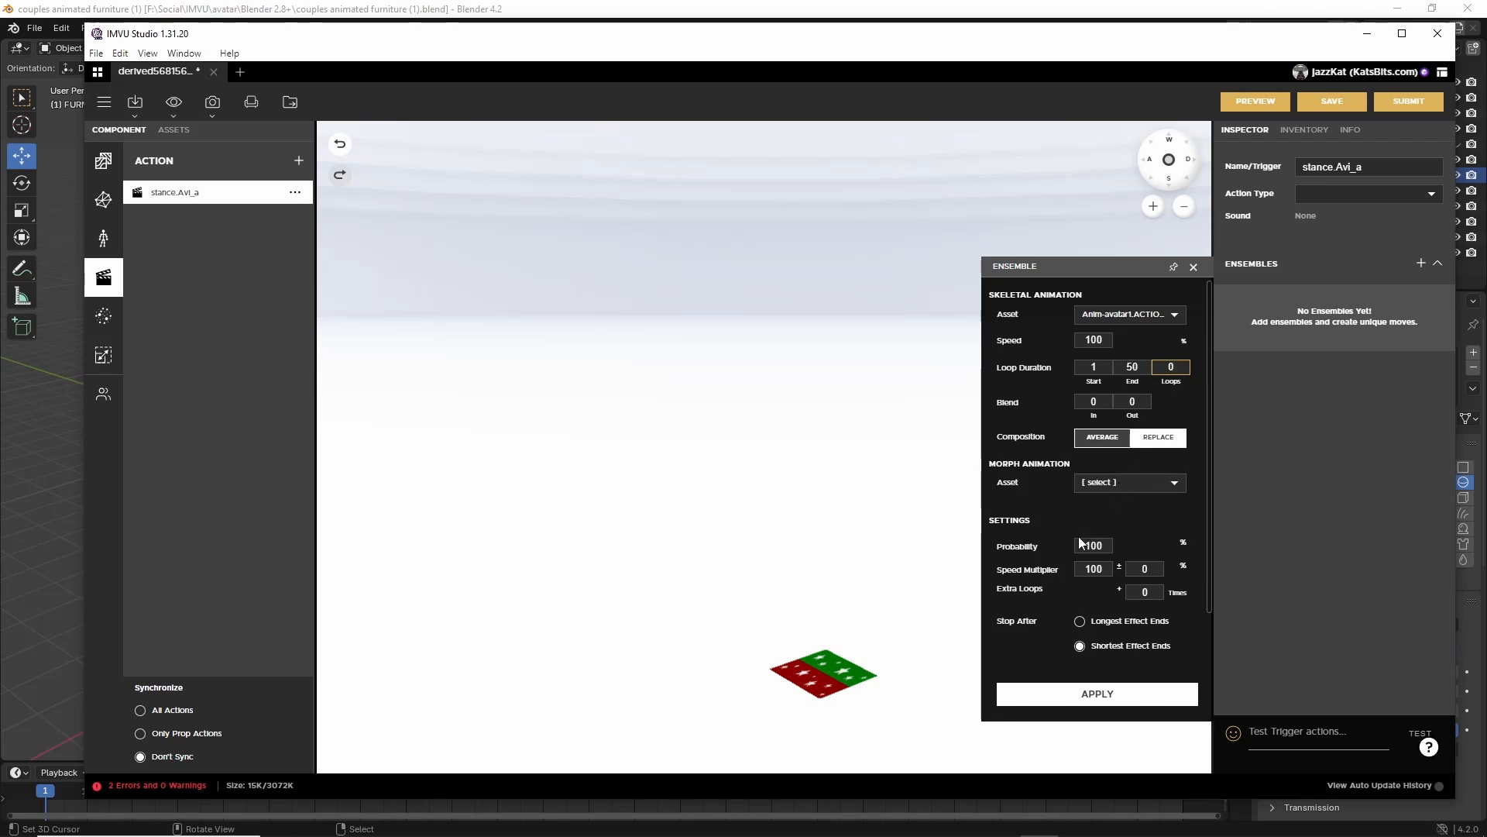
# Apply the stance.Avi_a ensemble and preview the product with the avatar moved onto a furniture seat node.
pyautogui.scroll(-1, 1081, 542)
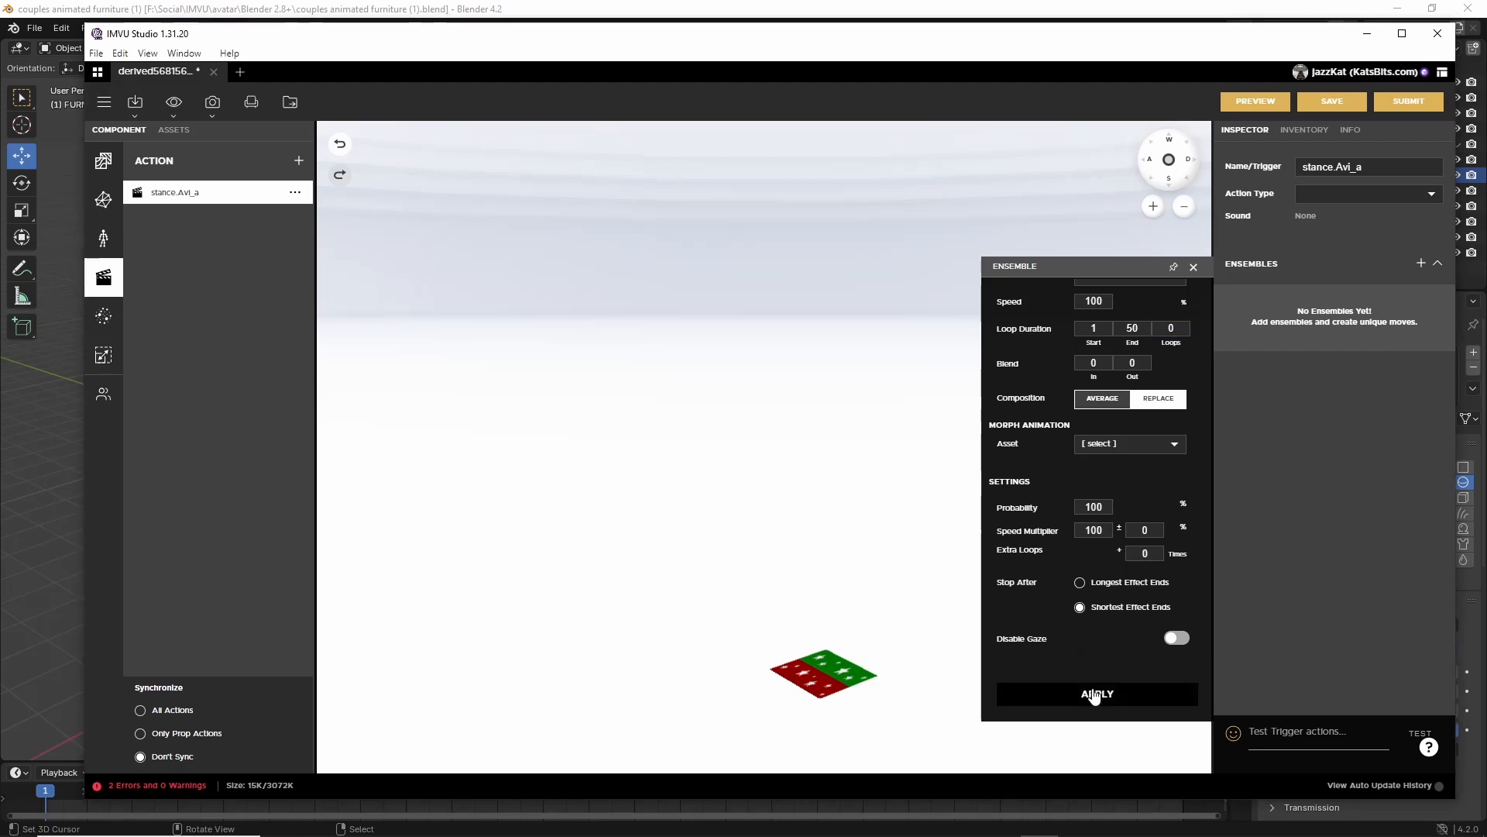
pyautogui.click(1097, 694)
pyautogui.click(1256, 101)
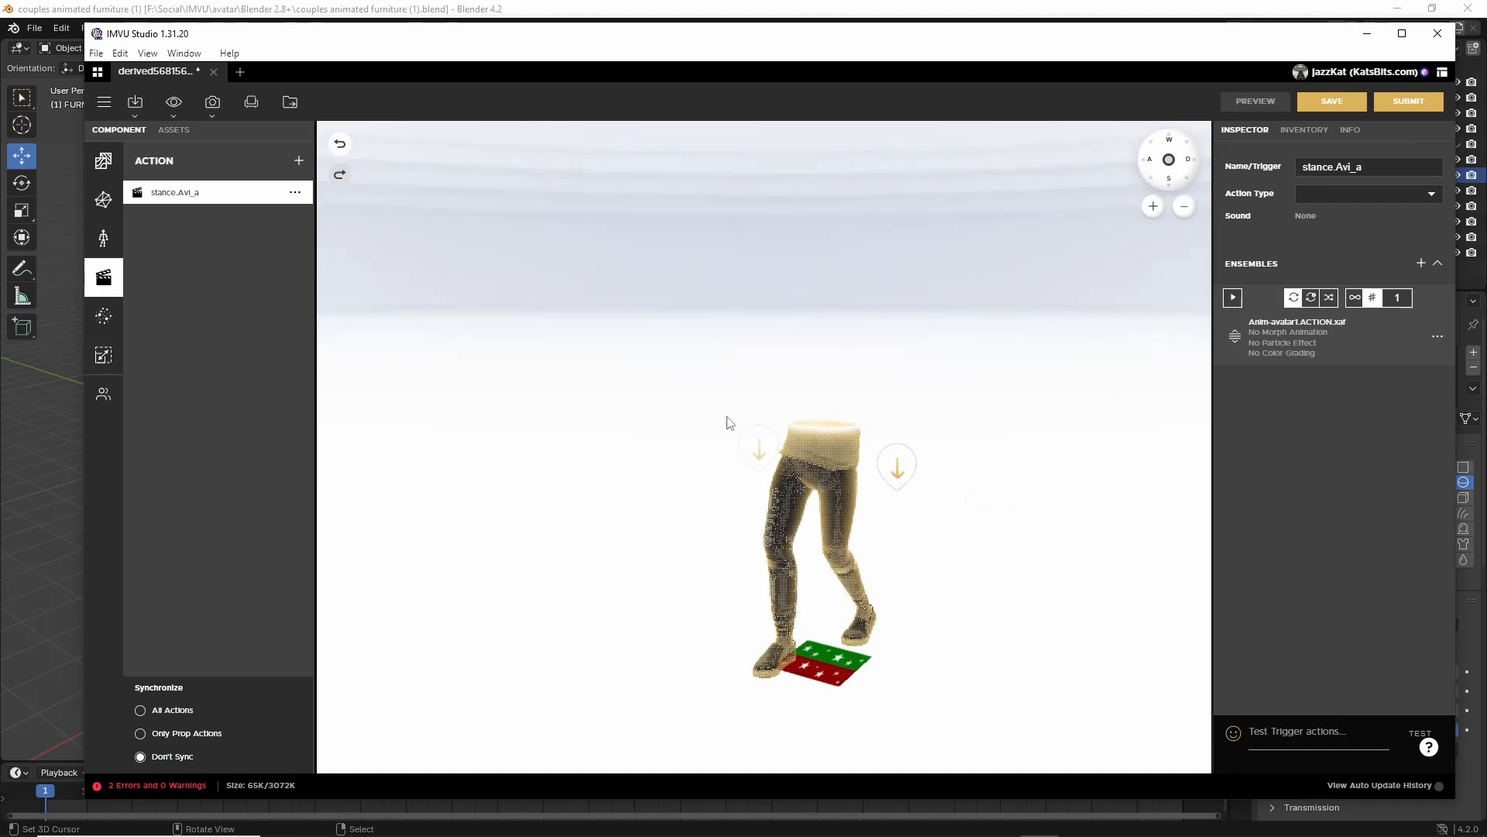
pyautogui.click(900, 463)
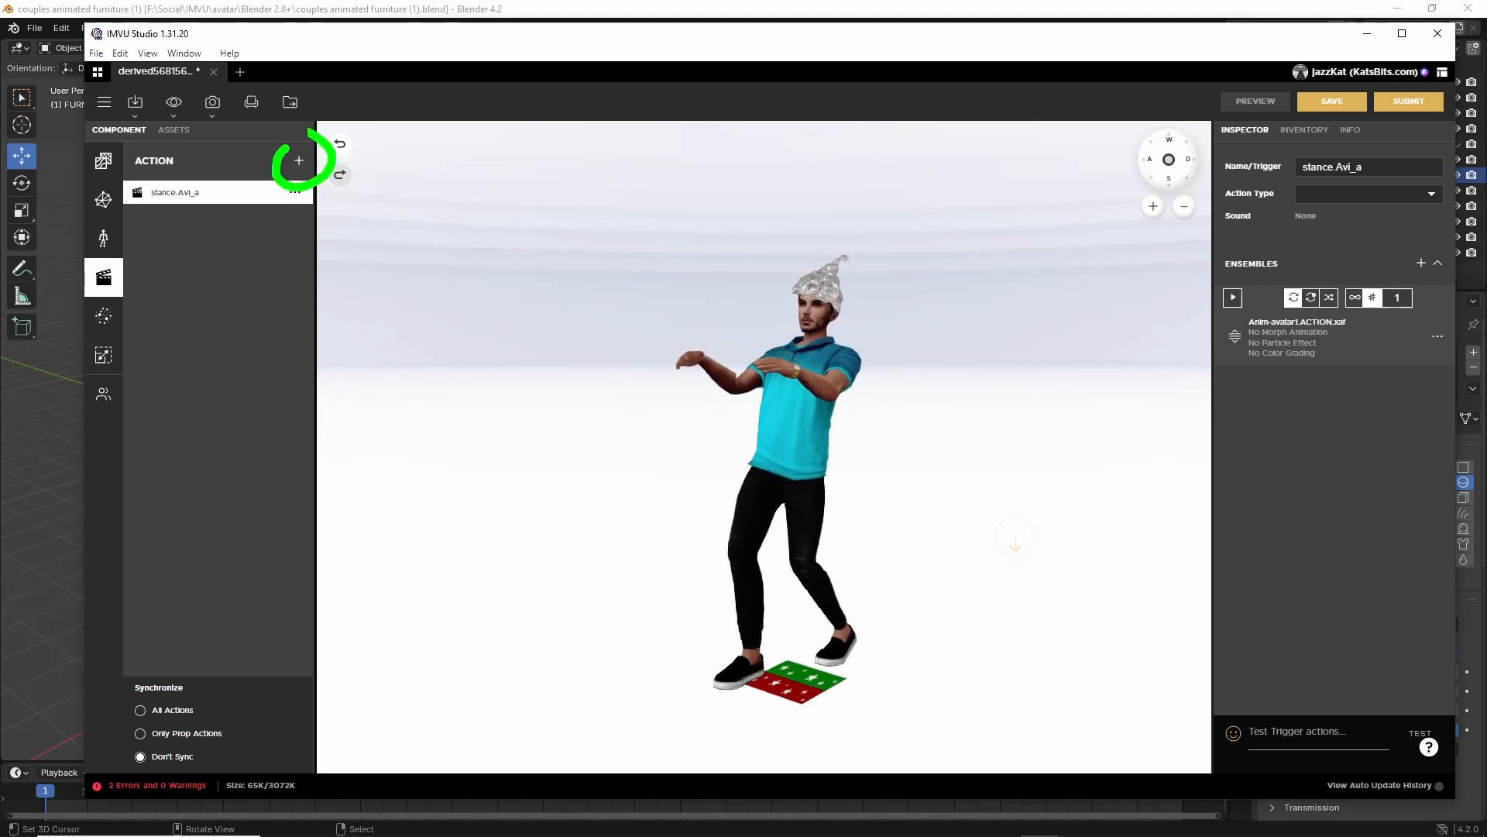
# Add a second action to the furniture product and name it stance.Avi_b.
pyautogui.click(299, 160)
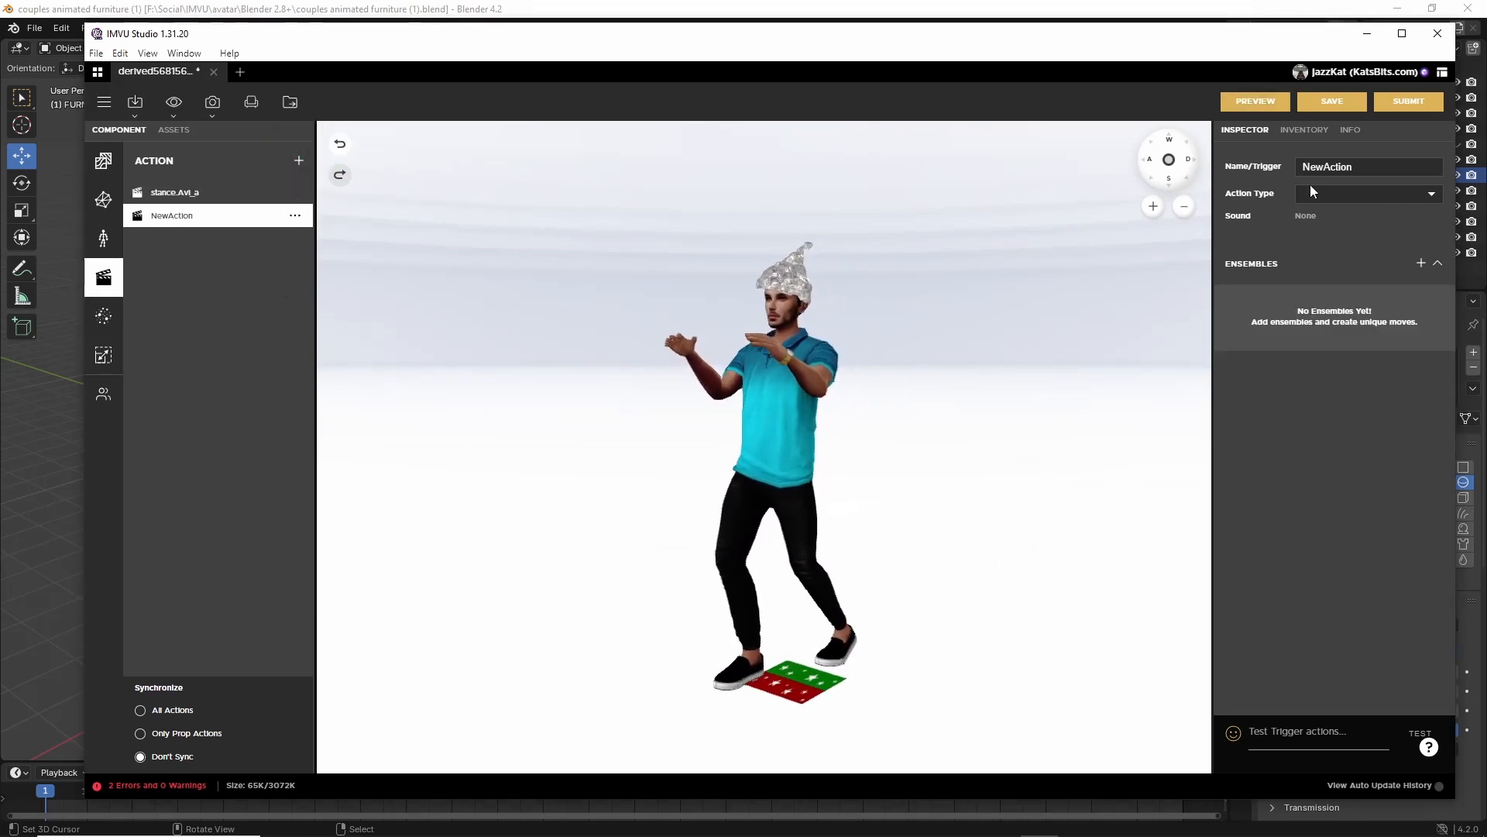
pyautogui.doubleClick(1327, 167)
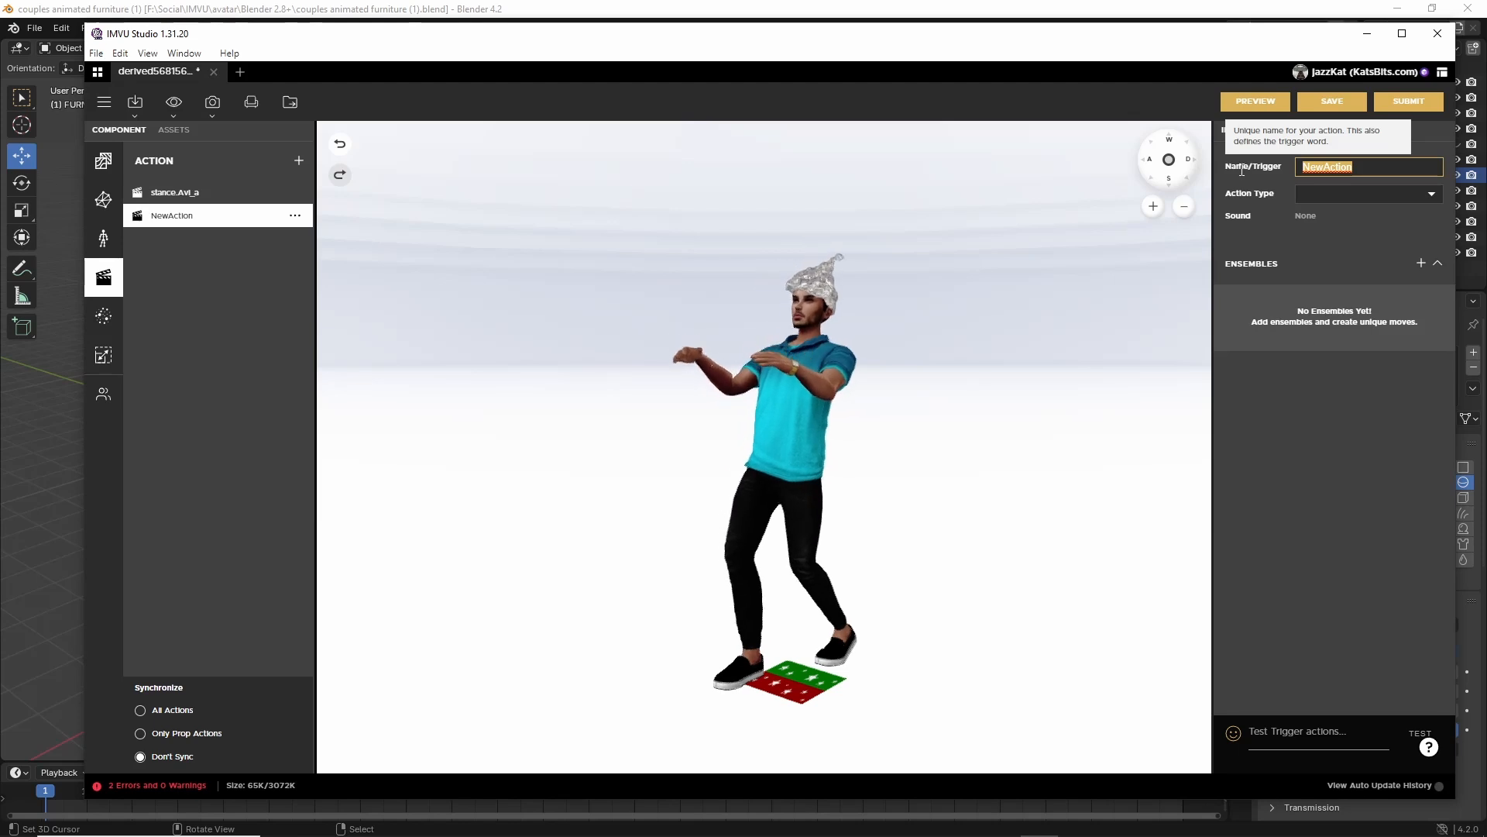
pyautogui.write('stance.A')
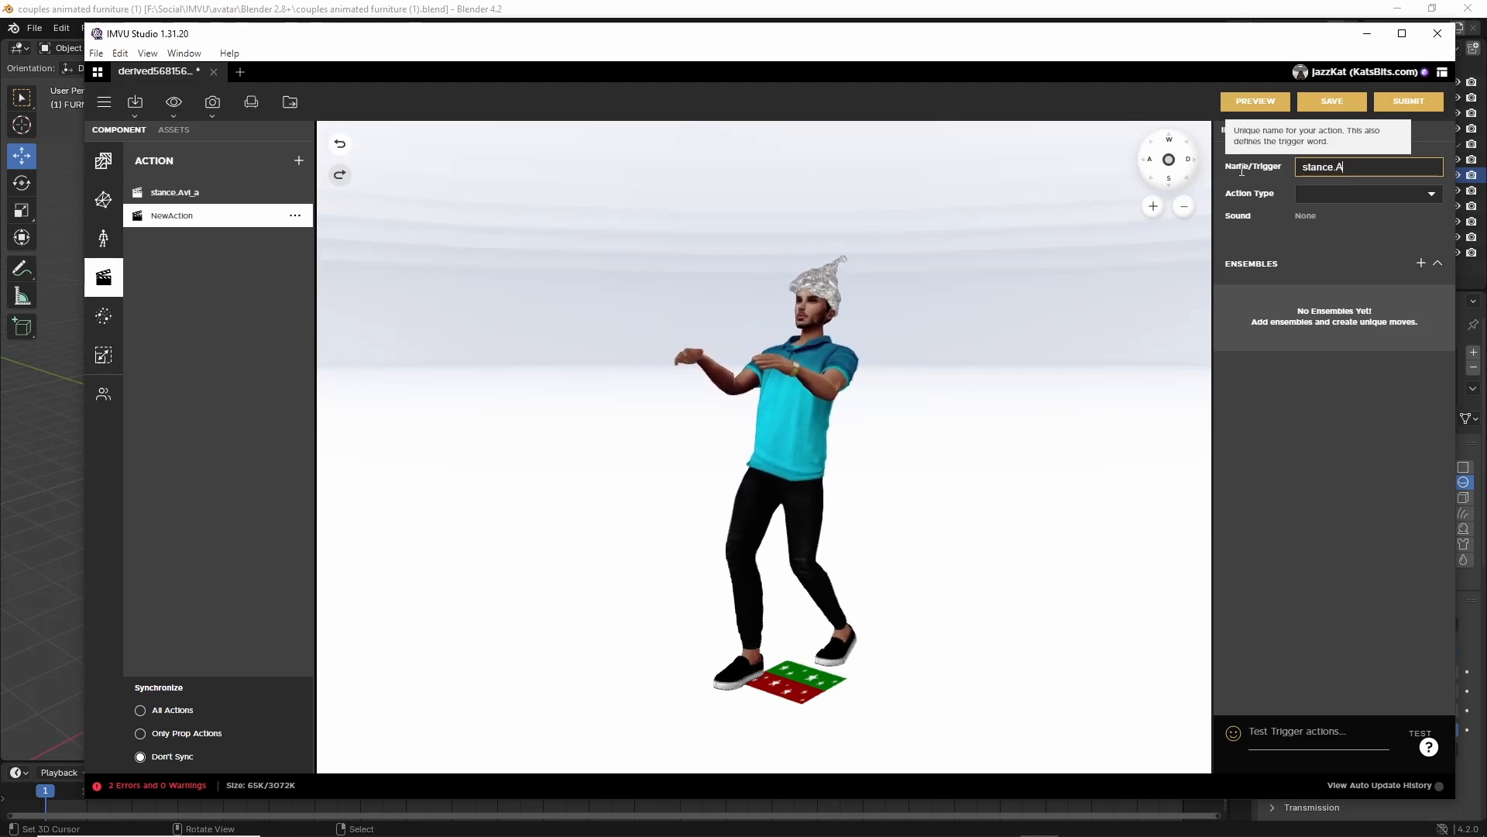
pyautogui.write('vi_b')
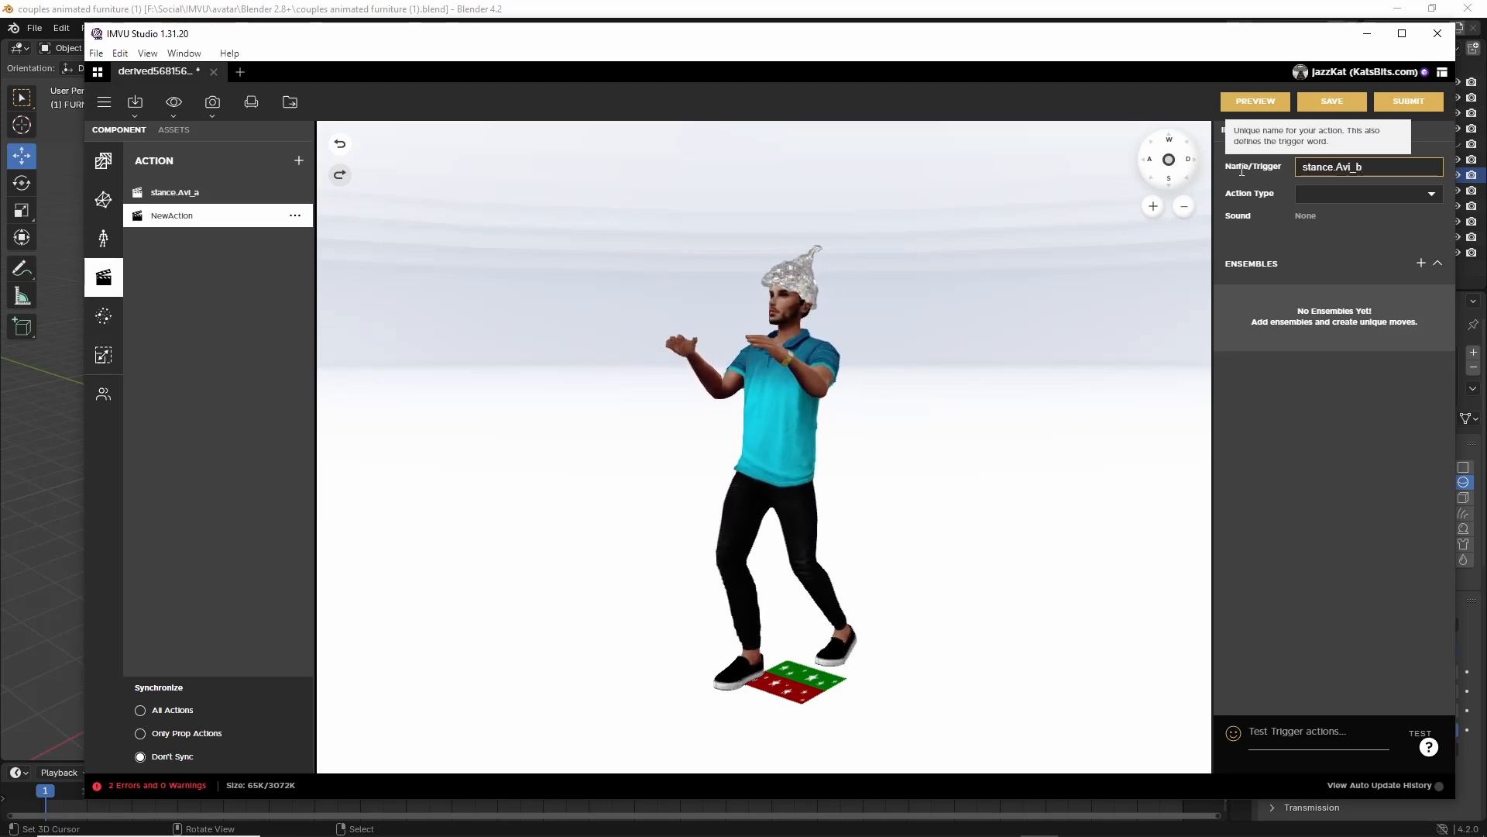
# Create and apply an ensemble for stance.Avi_b using Anim-avatar2.ACTION.xaf, with loop start 1, end 50 and loops 0.
pyautogui.click(1421, 264)
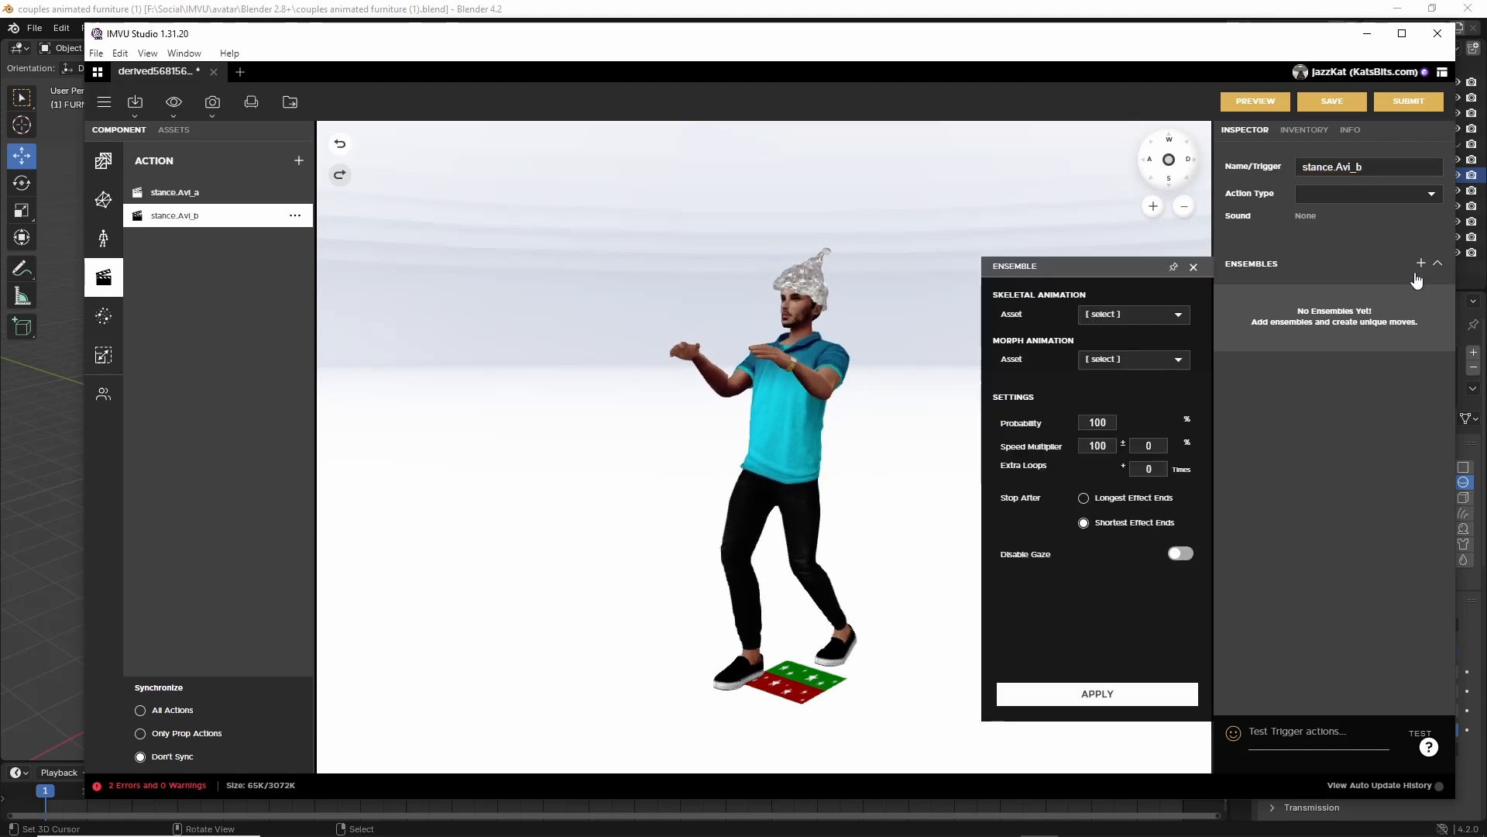
pyautogui.click(1128, 315)
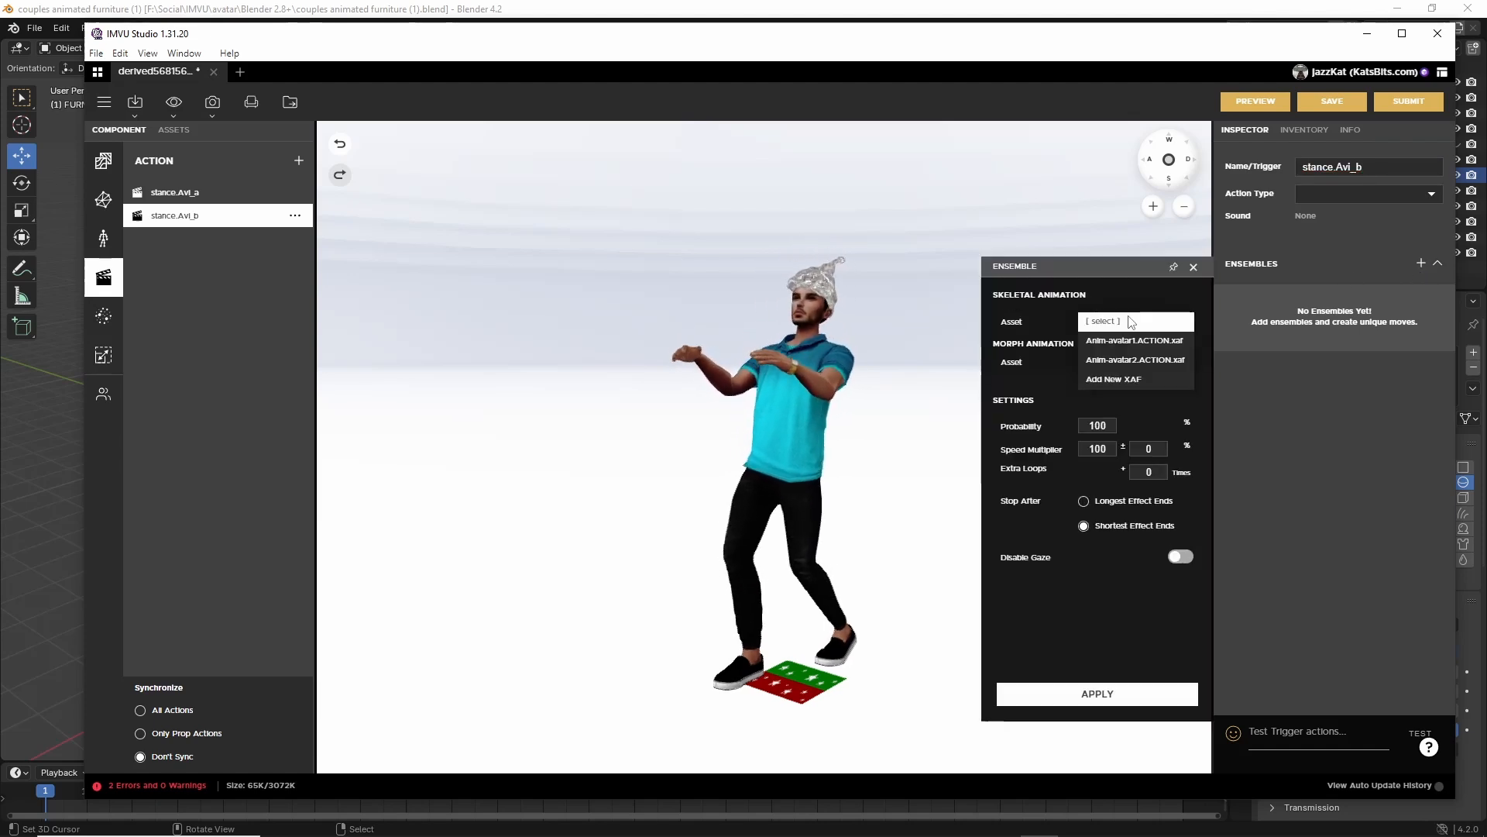
pyautogui.click(1133, 360)
pyautogui.click(1097, 367)
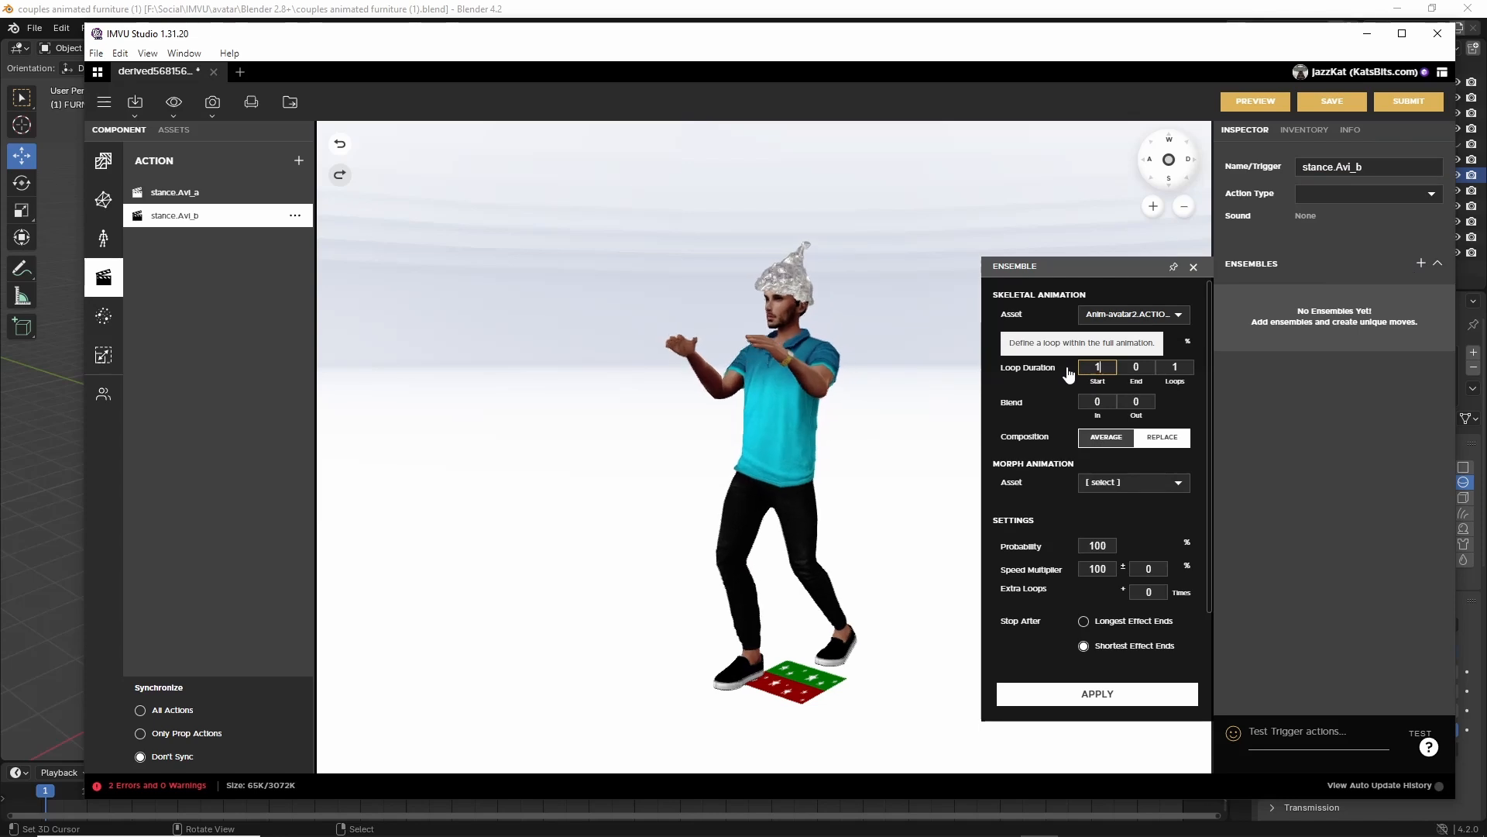
pyautogui.click(1151, 367)
pyautogui.write('50')
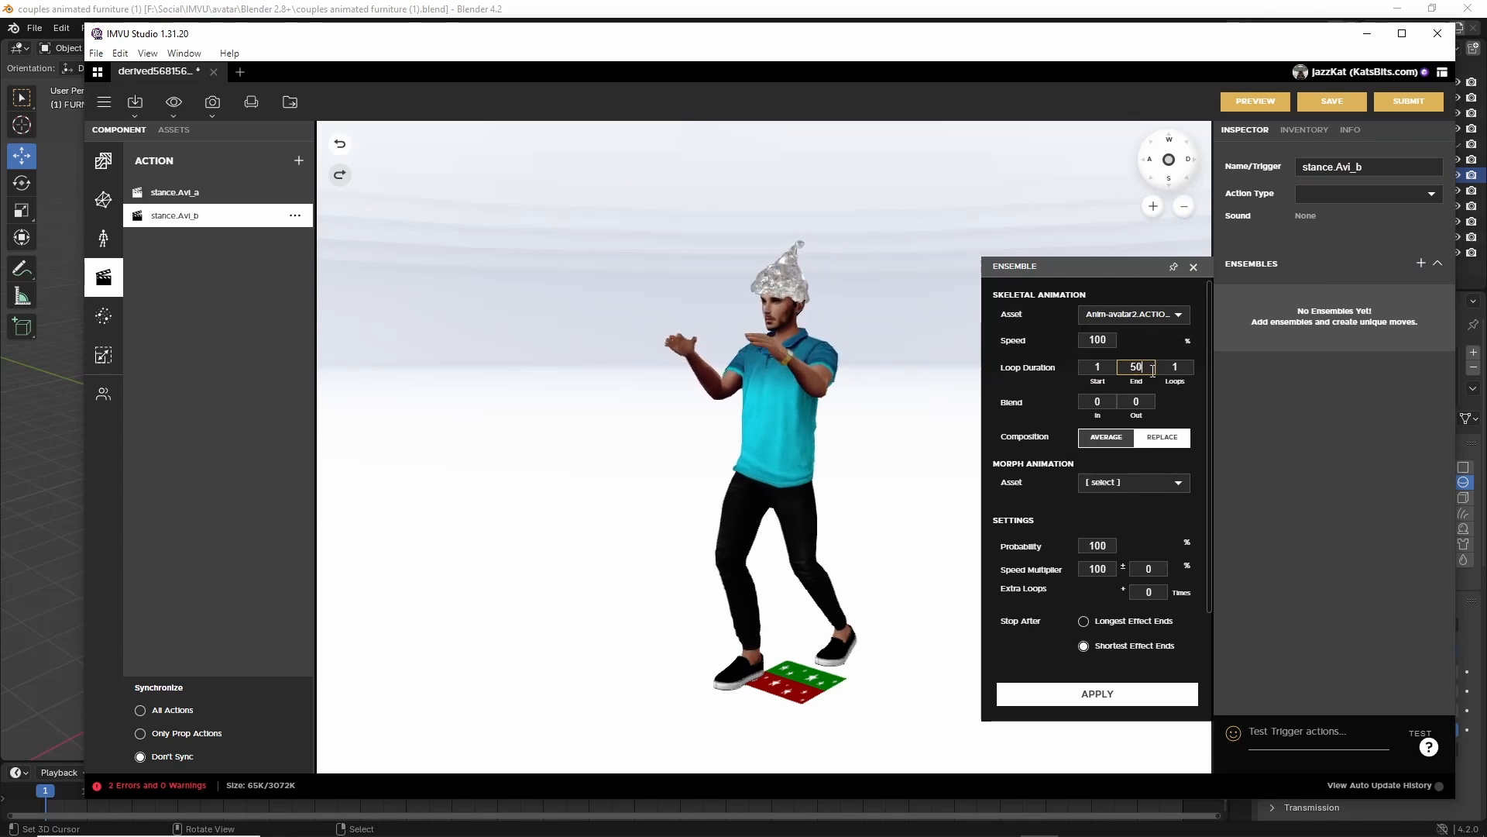
pyautogui.click(1158, 369)
pyautogui.write('0')
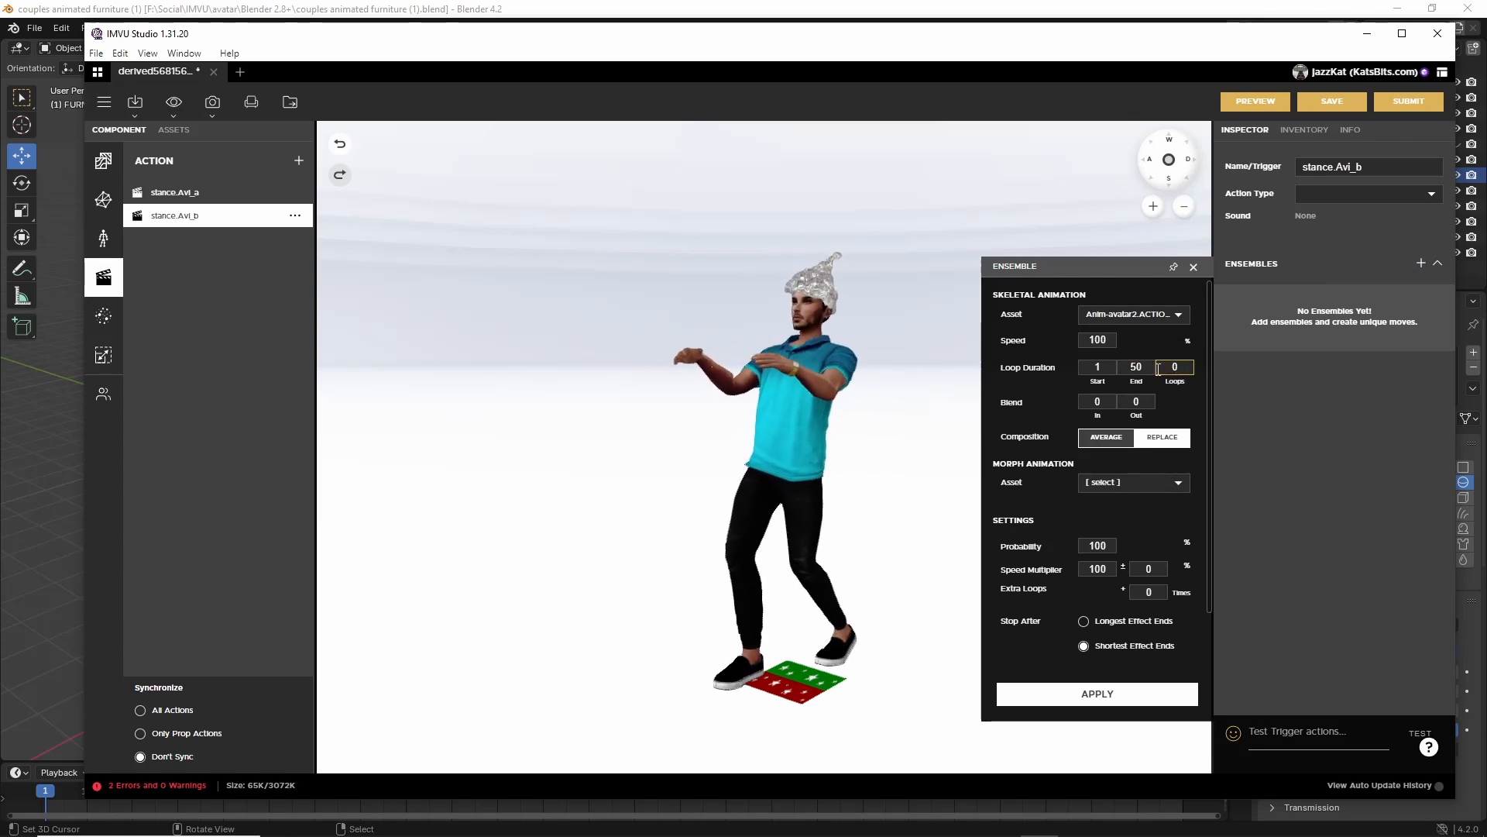
pyautogui.scroll(-1, 1031, 611)
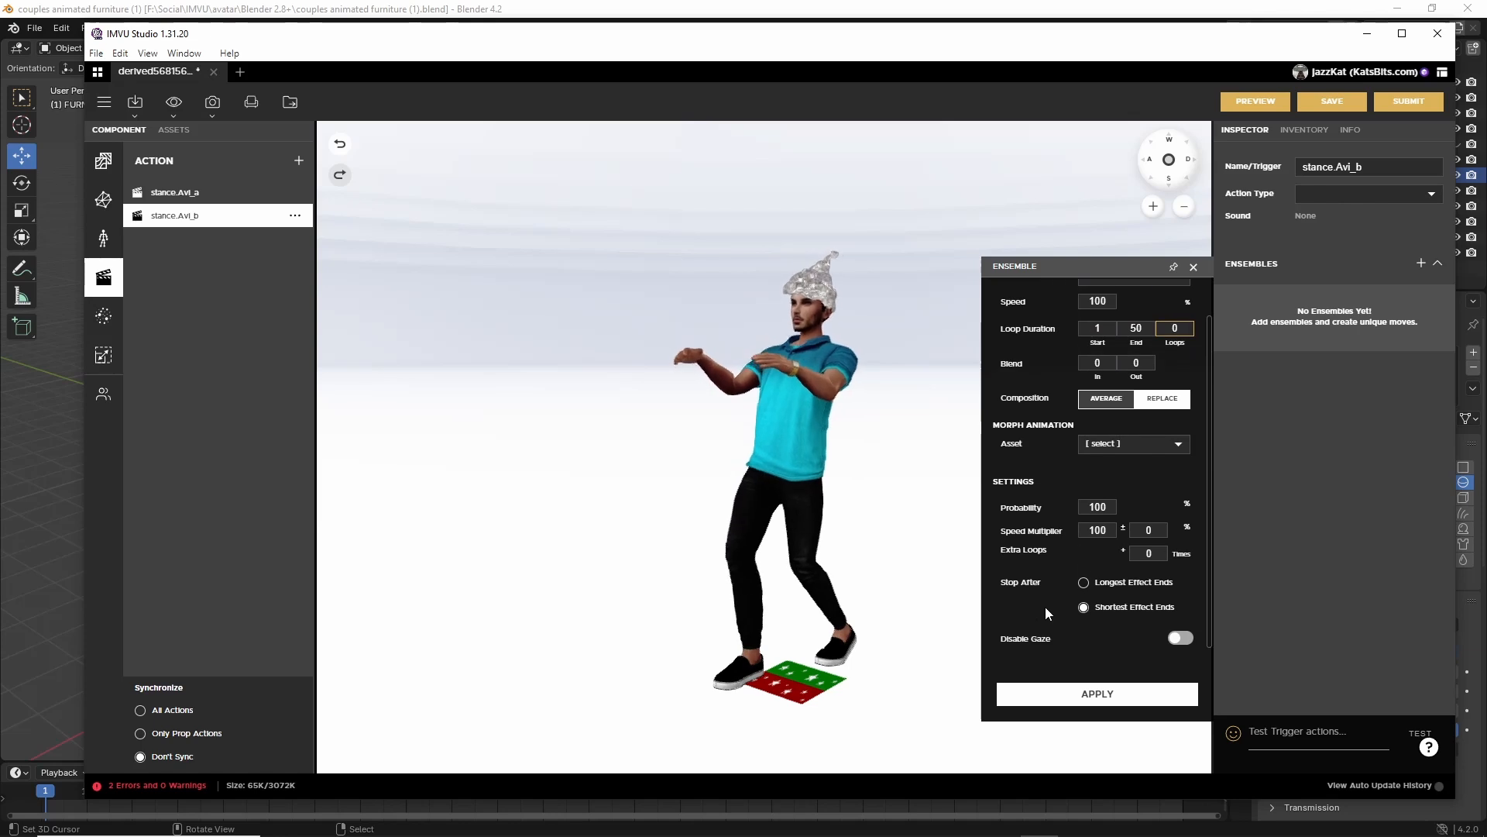
pyautogui.click(1095, 693)
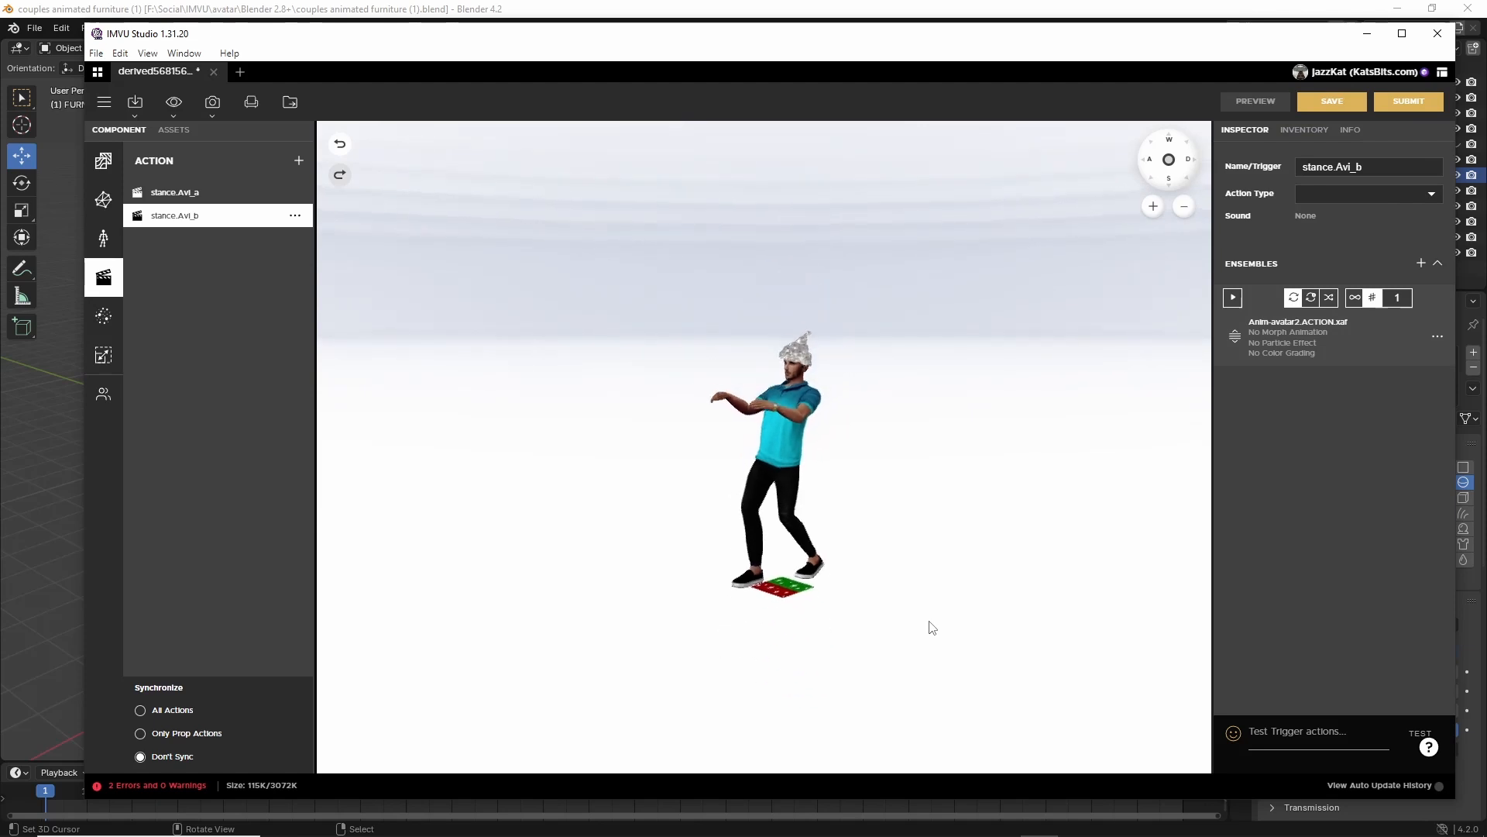
# Add a second actor to the scene to preview both avatars on the furniture's seat nodes.
pyautogui.scroll(2, 934, 624)
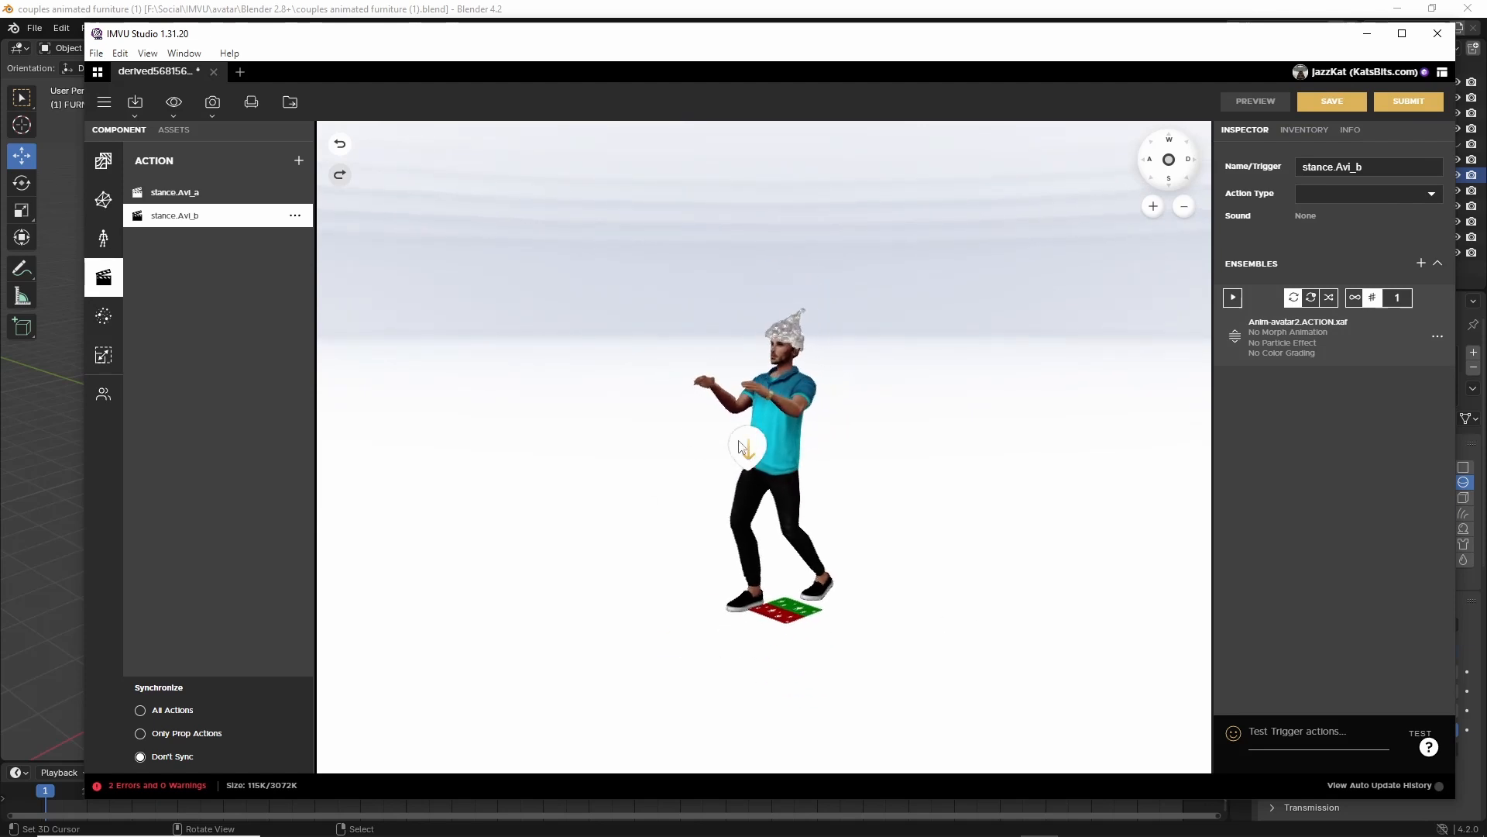
pyautogui.moveTo(746, 440)
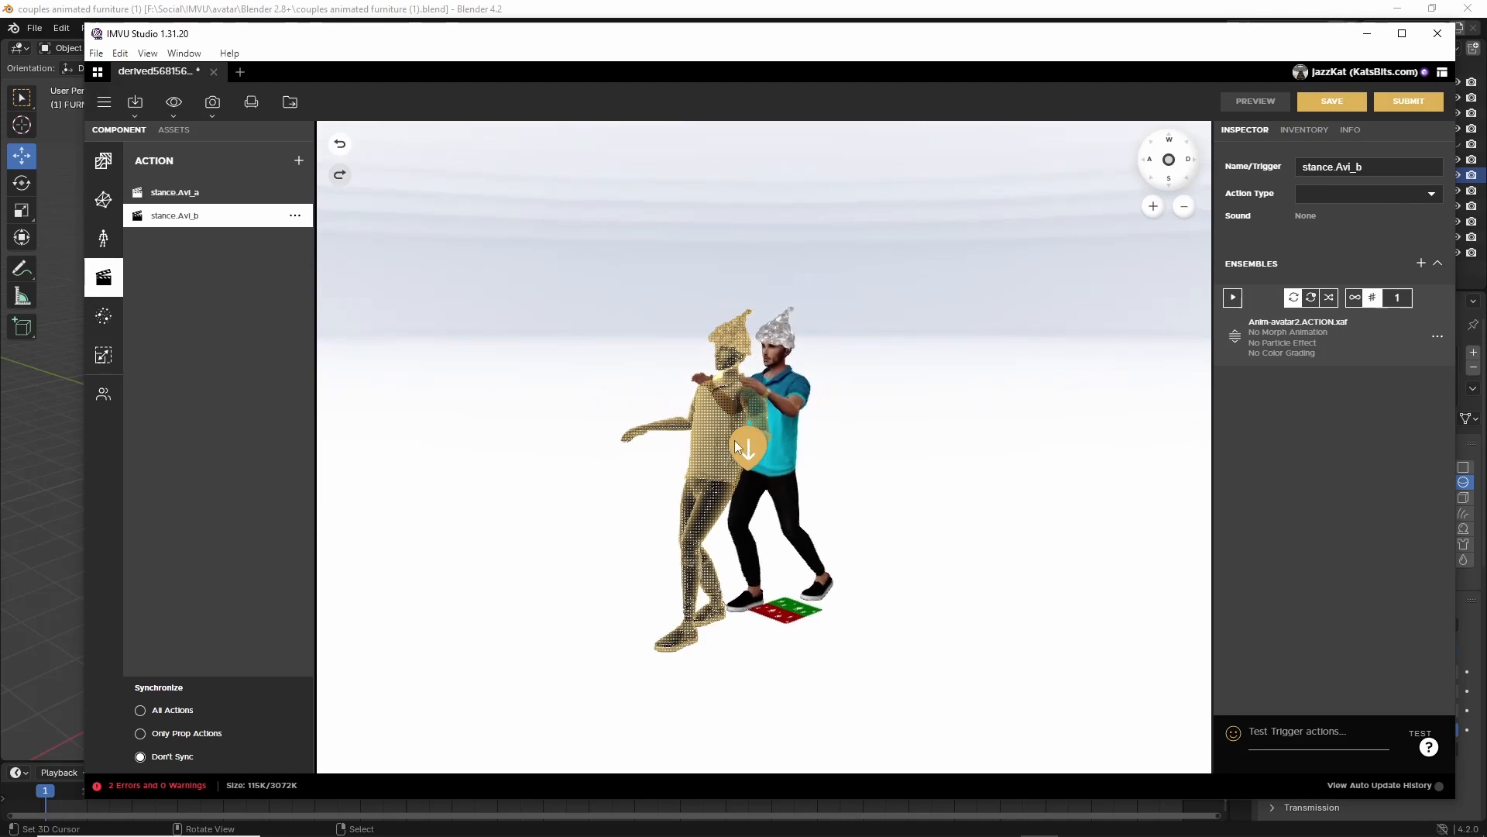
pyautogui.click(103, 394)
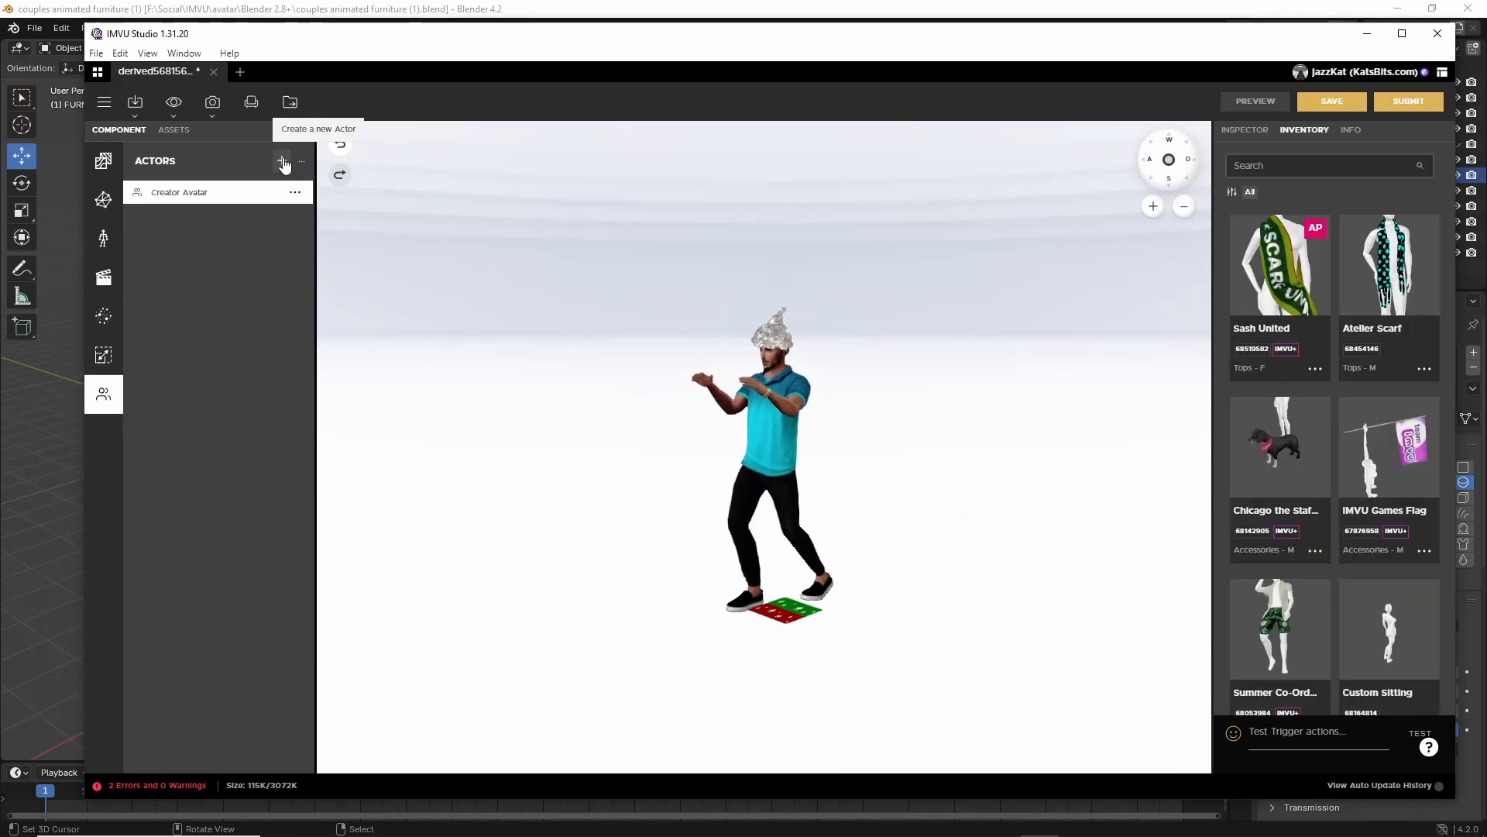
pyautogui.click(281, 161)
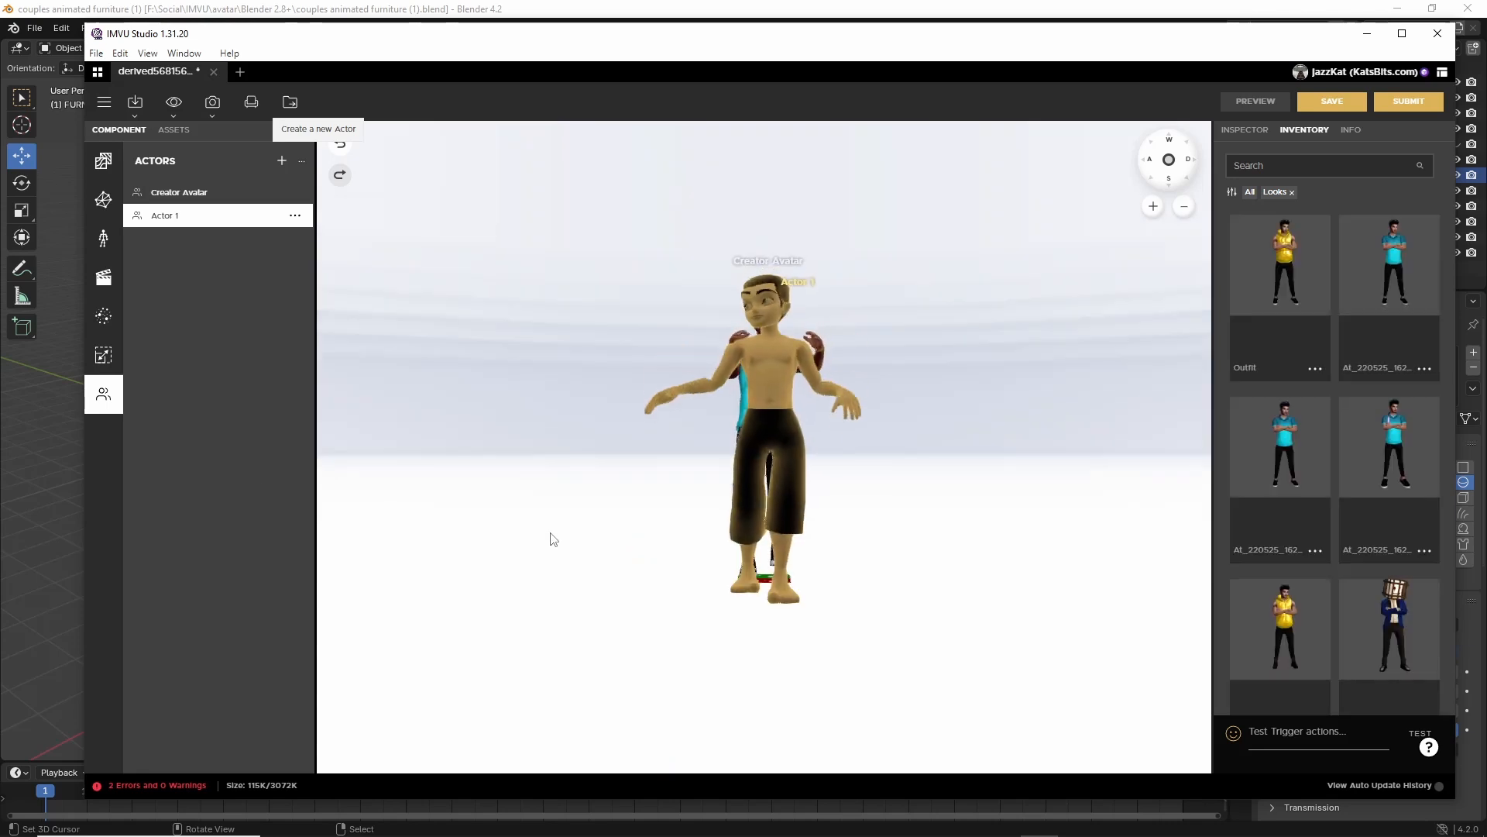
pyautogui.scroll(4, 474, 597)
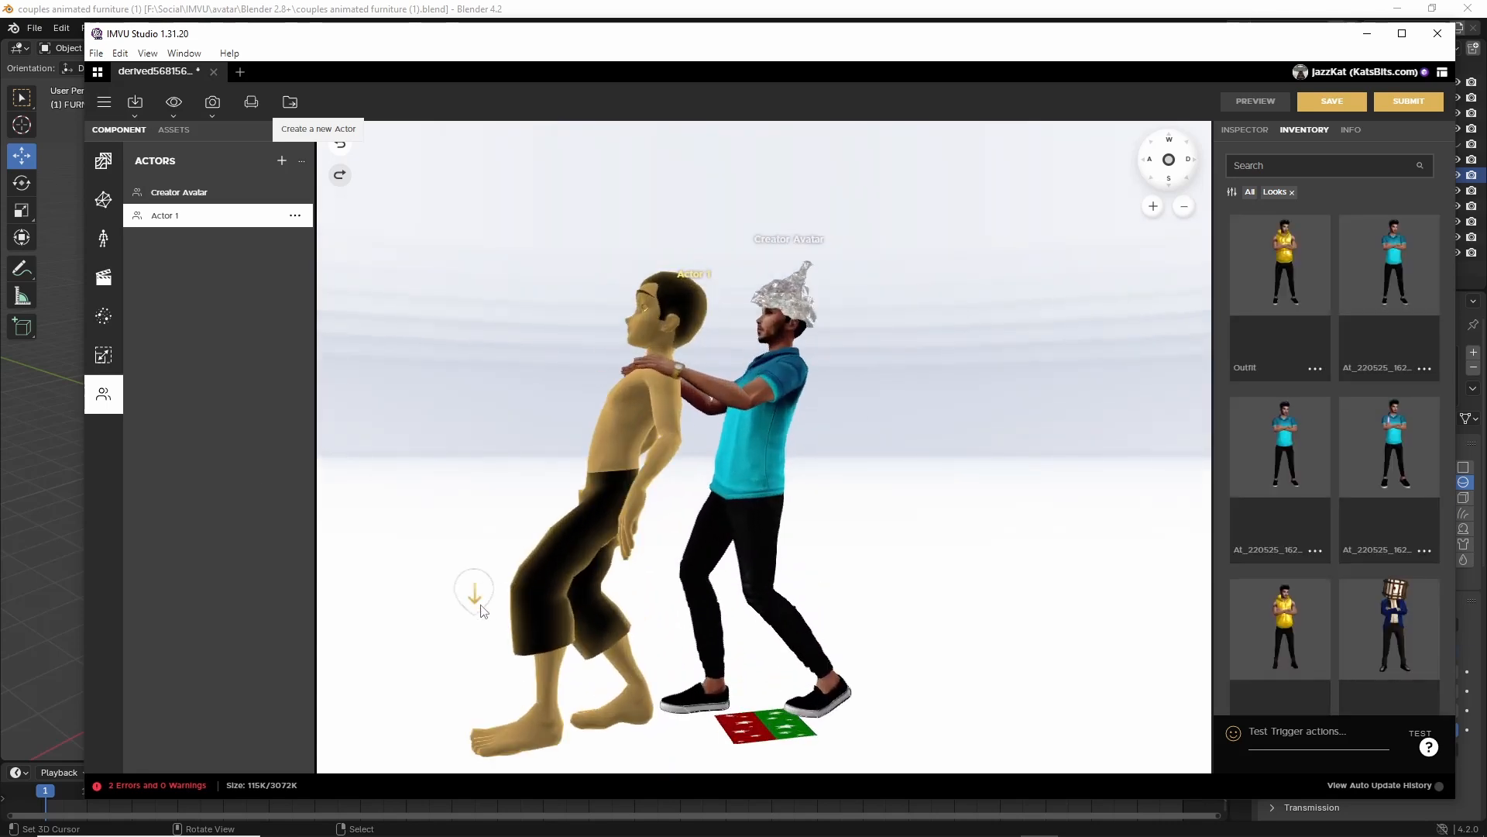
pyautogui.scroll(-2, 540, 614)
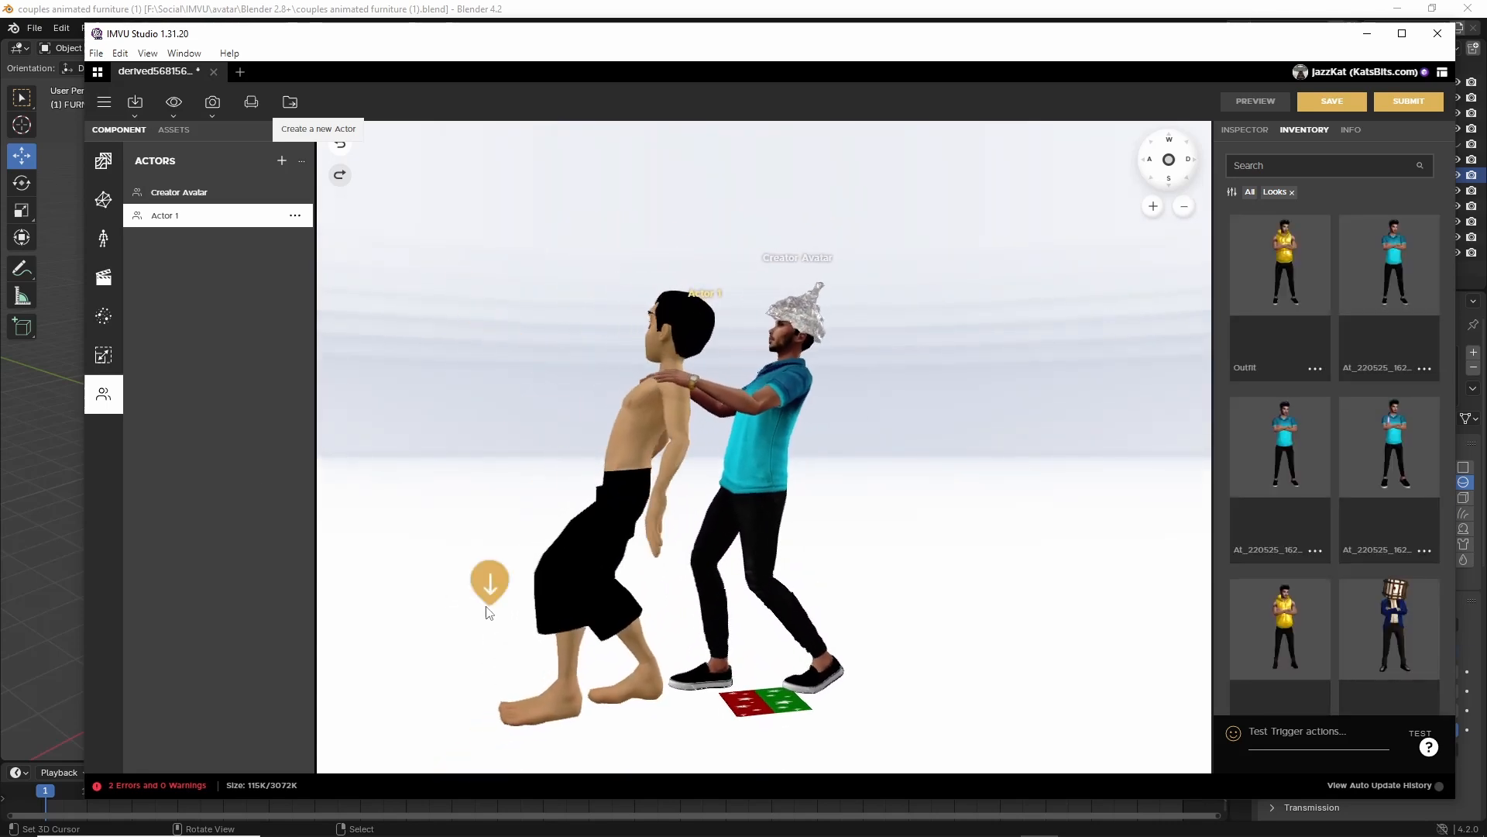
pyautogui.moveTo(486, 613); pyautogui.dragTo(647, 560, button='middle')
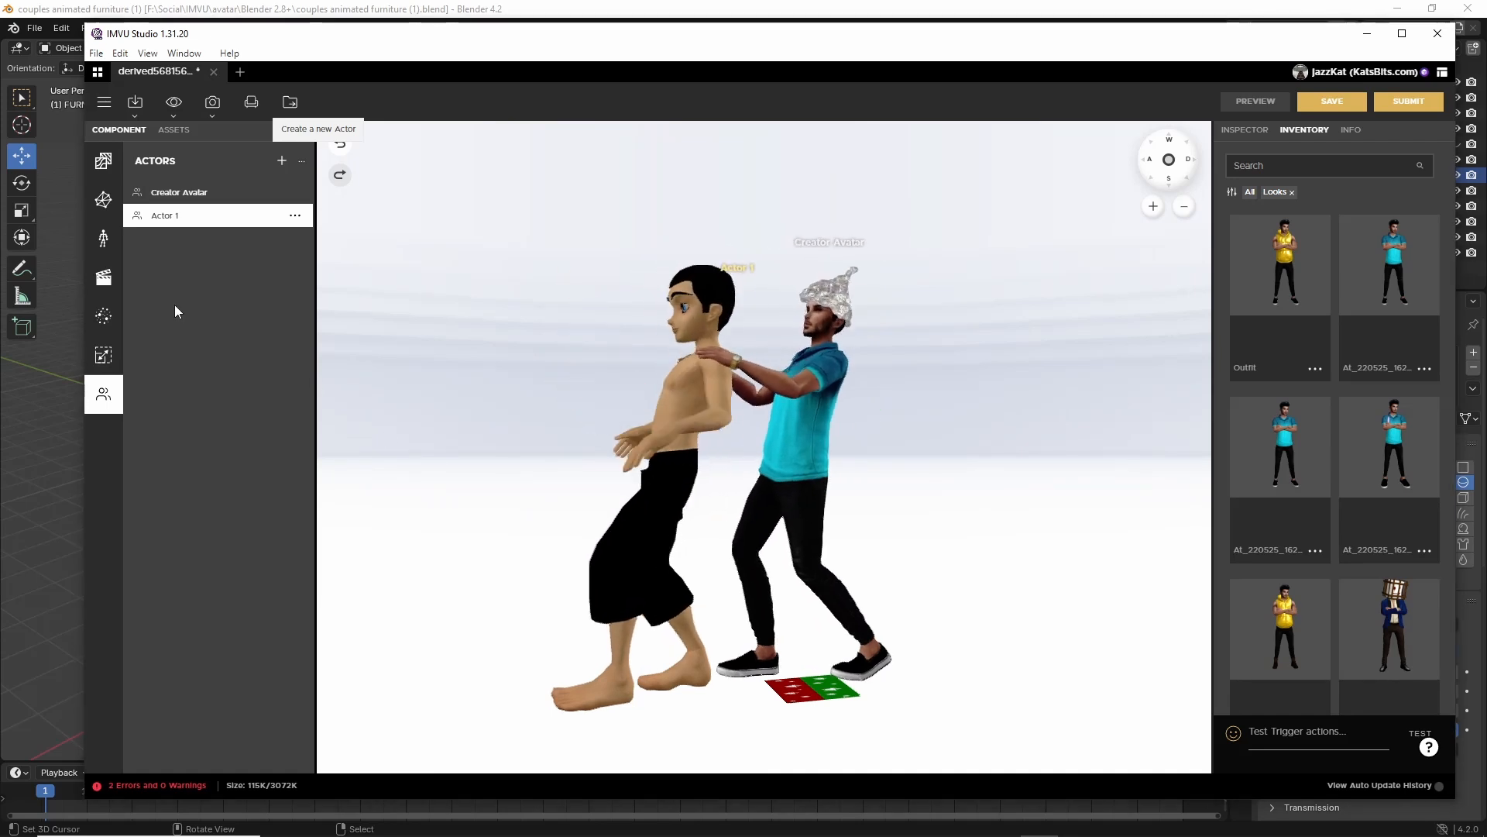
# Synchronize all actions of the product and check both avatars' animations from several sides.
pyautogui.click(105, 278)
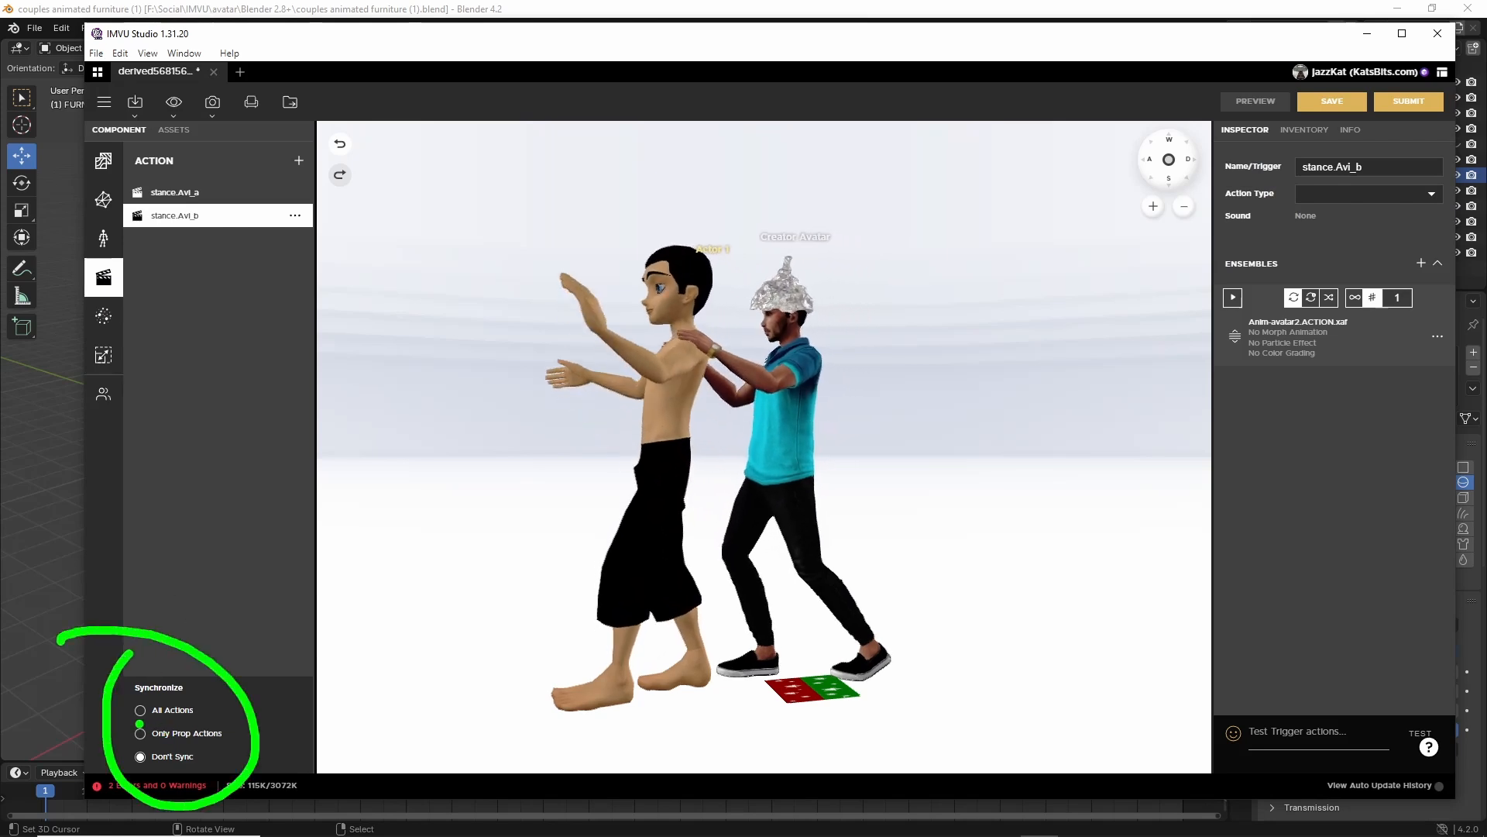
pyautogui.click(154, 710)
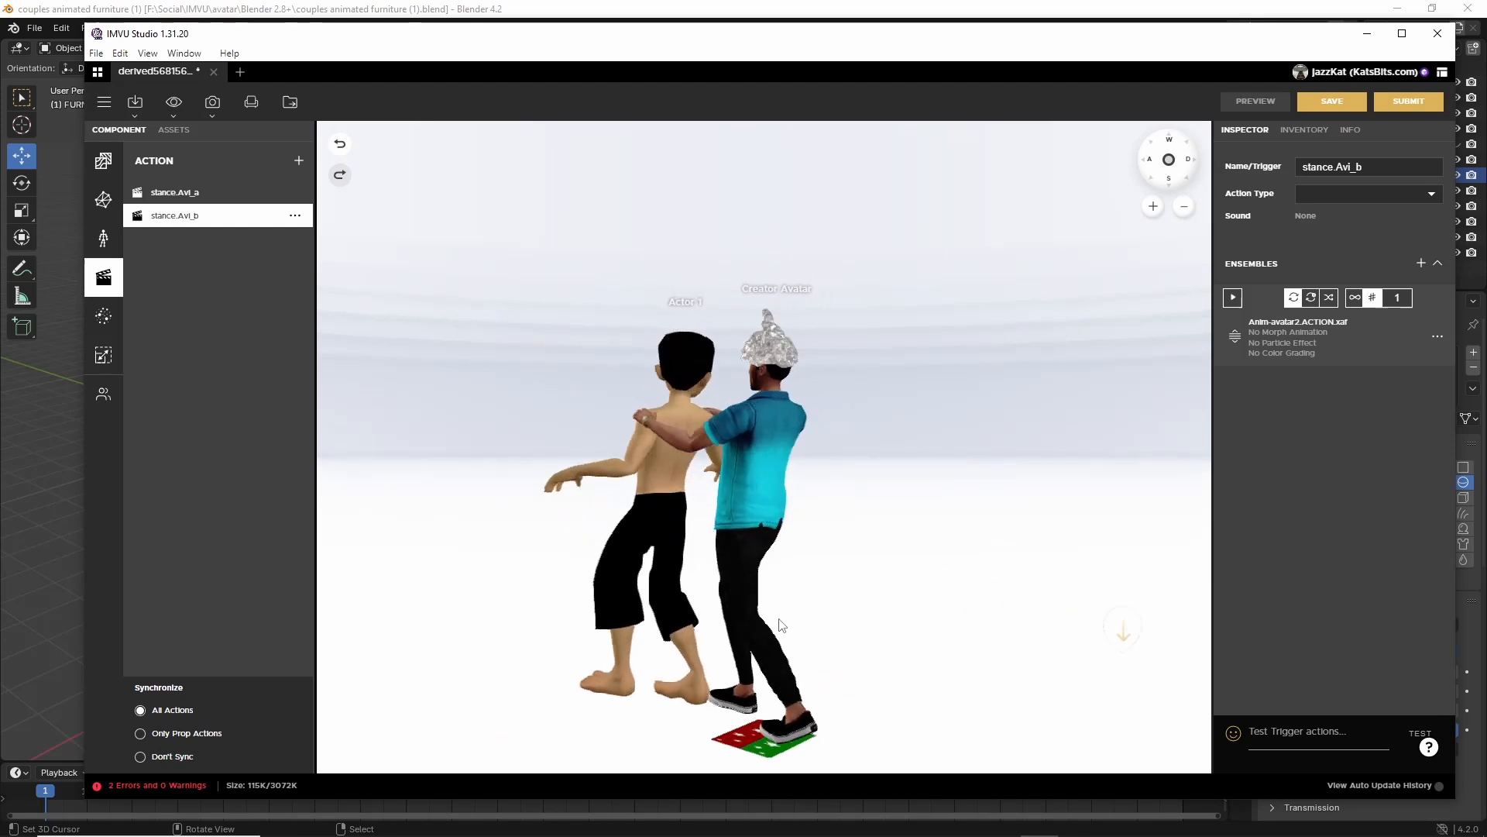
pyautogui.moveTo(778, 618); pyautogui.dragTo(711, 604)
pyautogui.moveTo(710, 604); pyautogui.dragTo(727, 551, button='right')
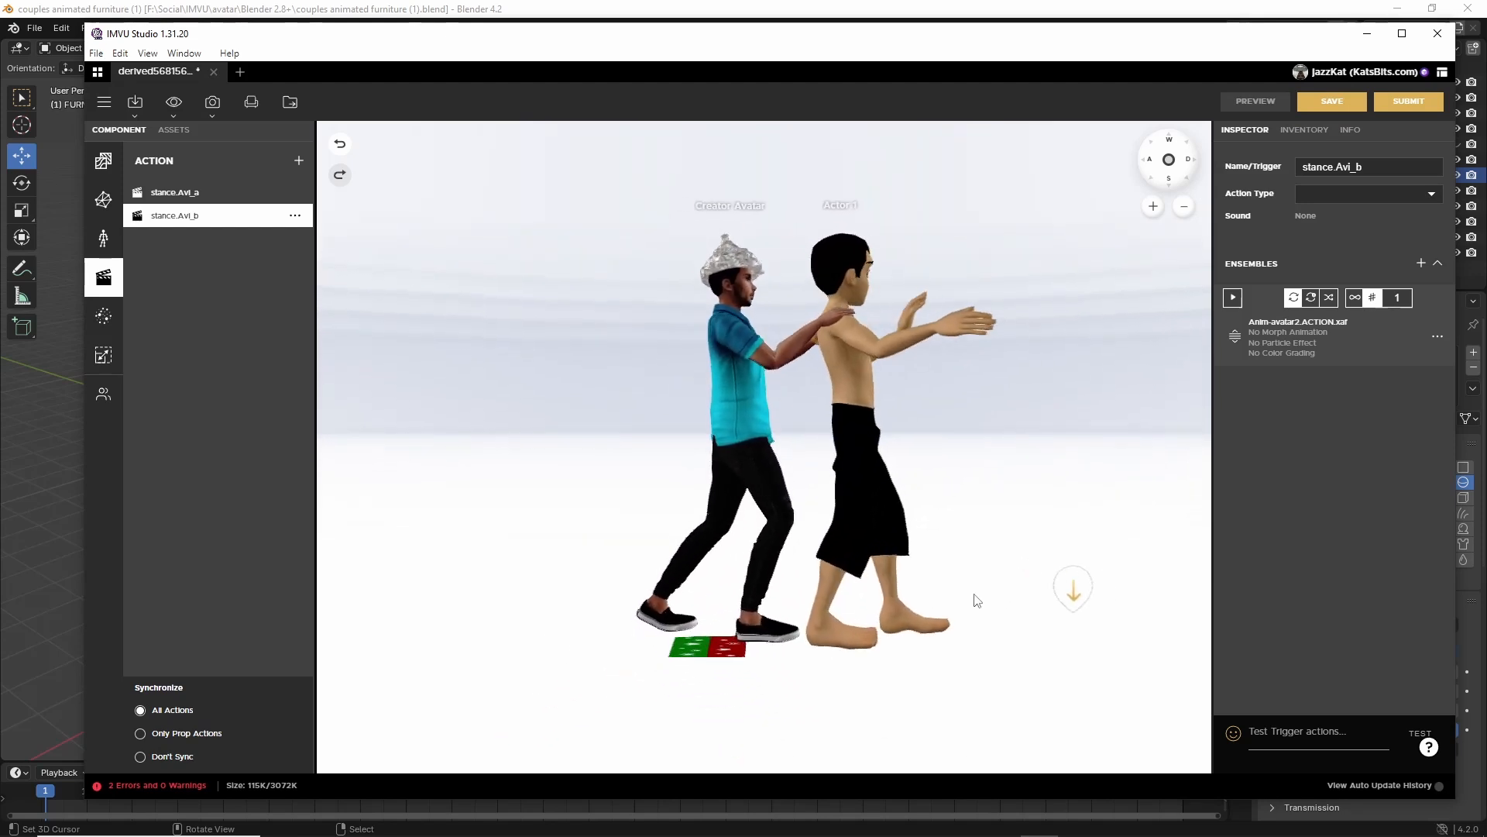
pyautogui.moveTo(974, 595); pyautogui.dragTo(744, 612)
pyautogui.scroll(2, 742, 614)
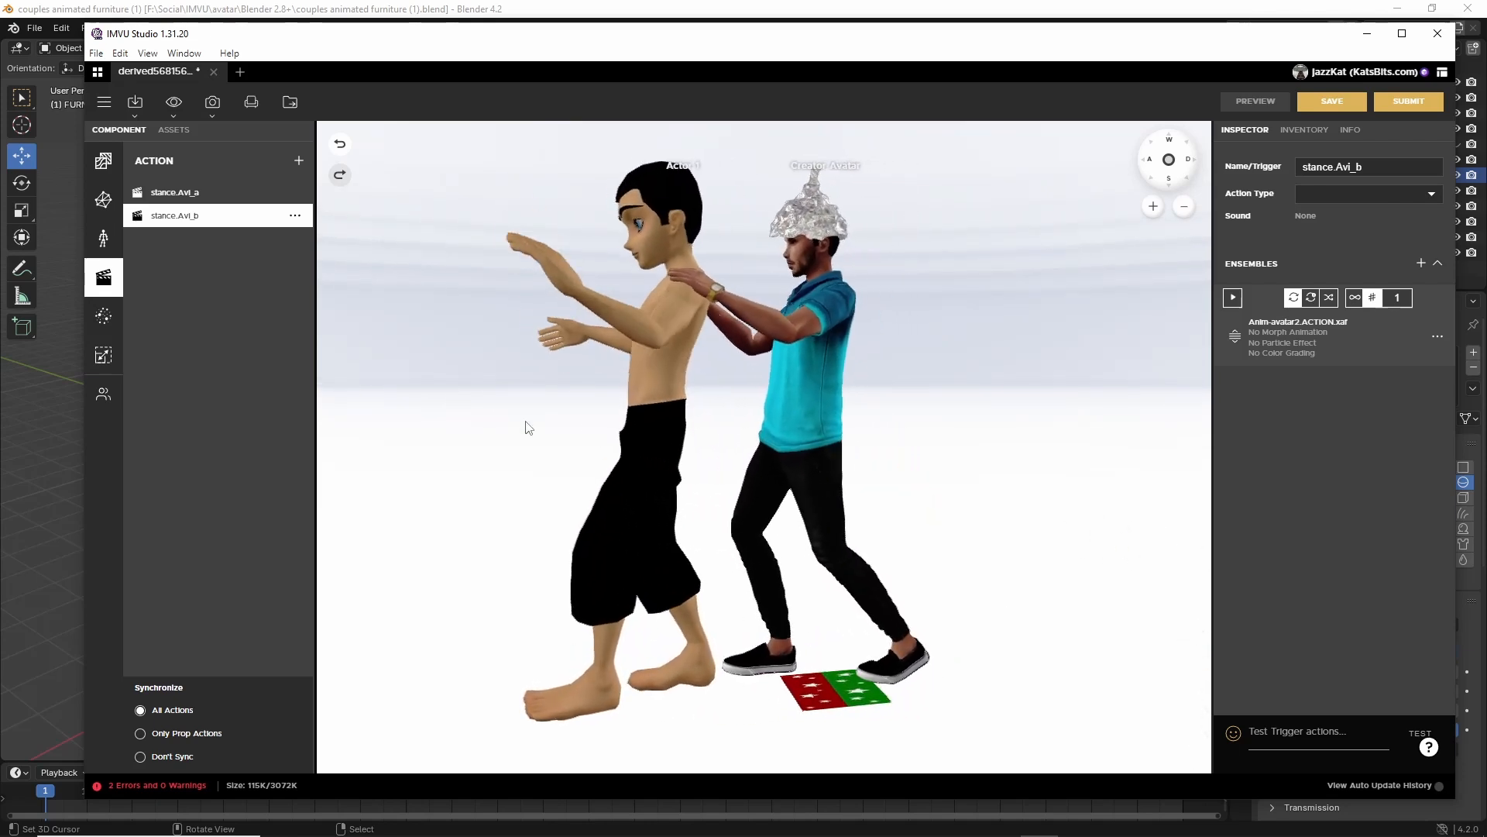
# Save the project as a new product named "anim couples furniture".
pyautogui.click(96, 53)
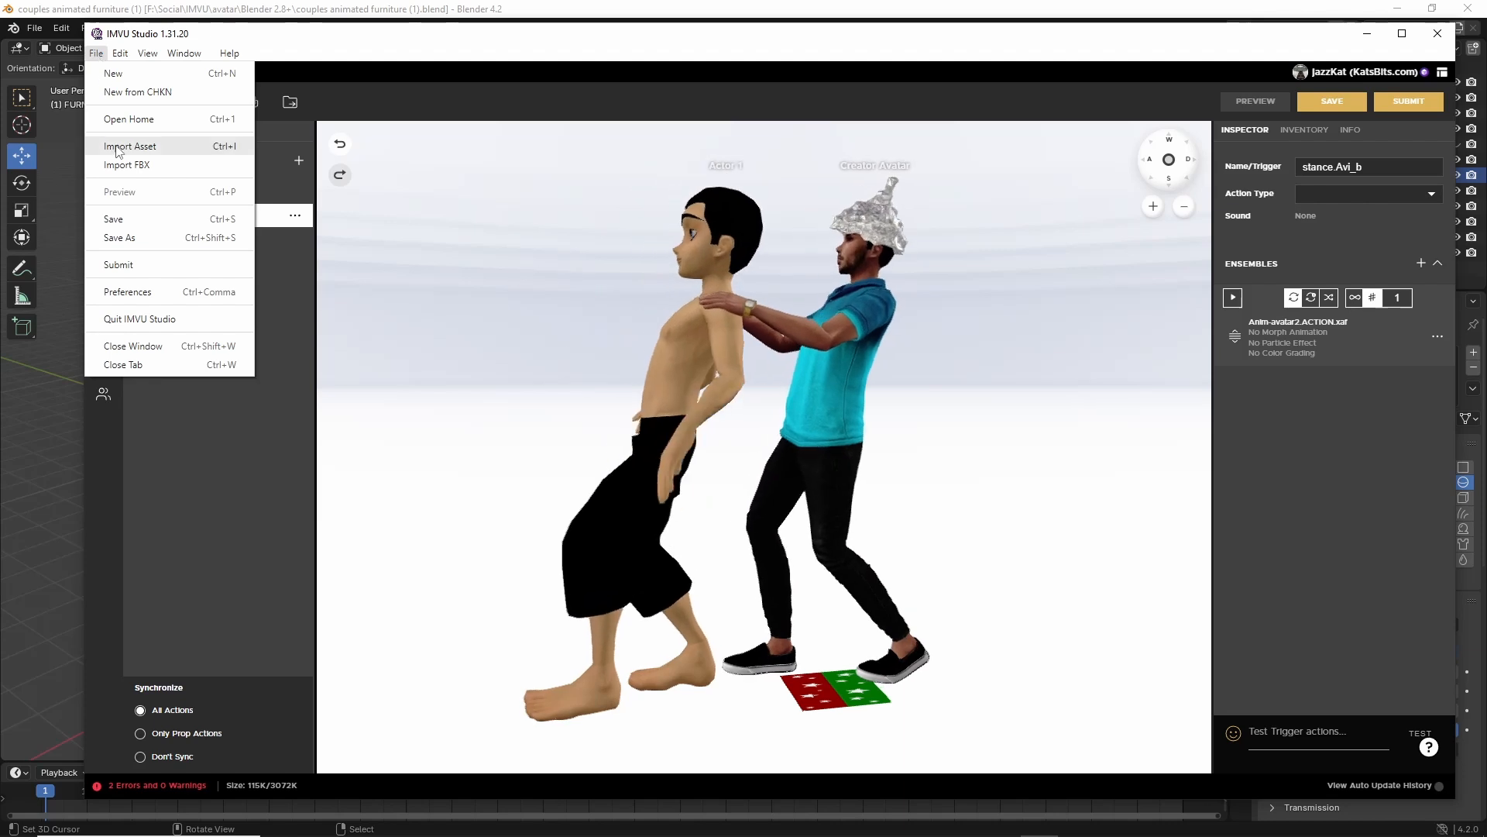
pyautogui.click(123, 238)
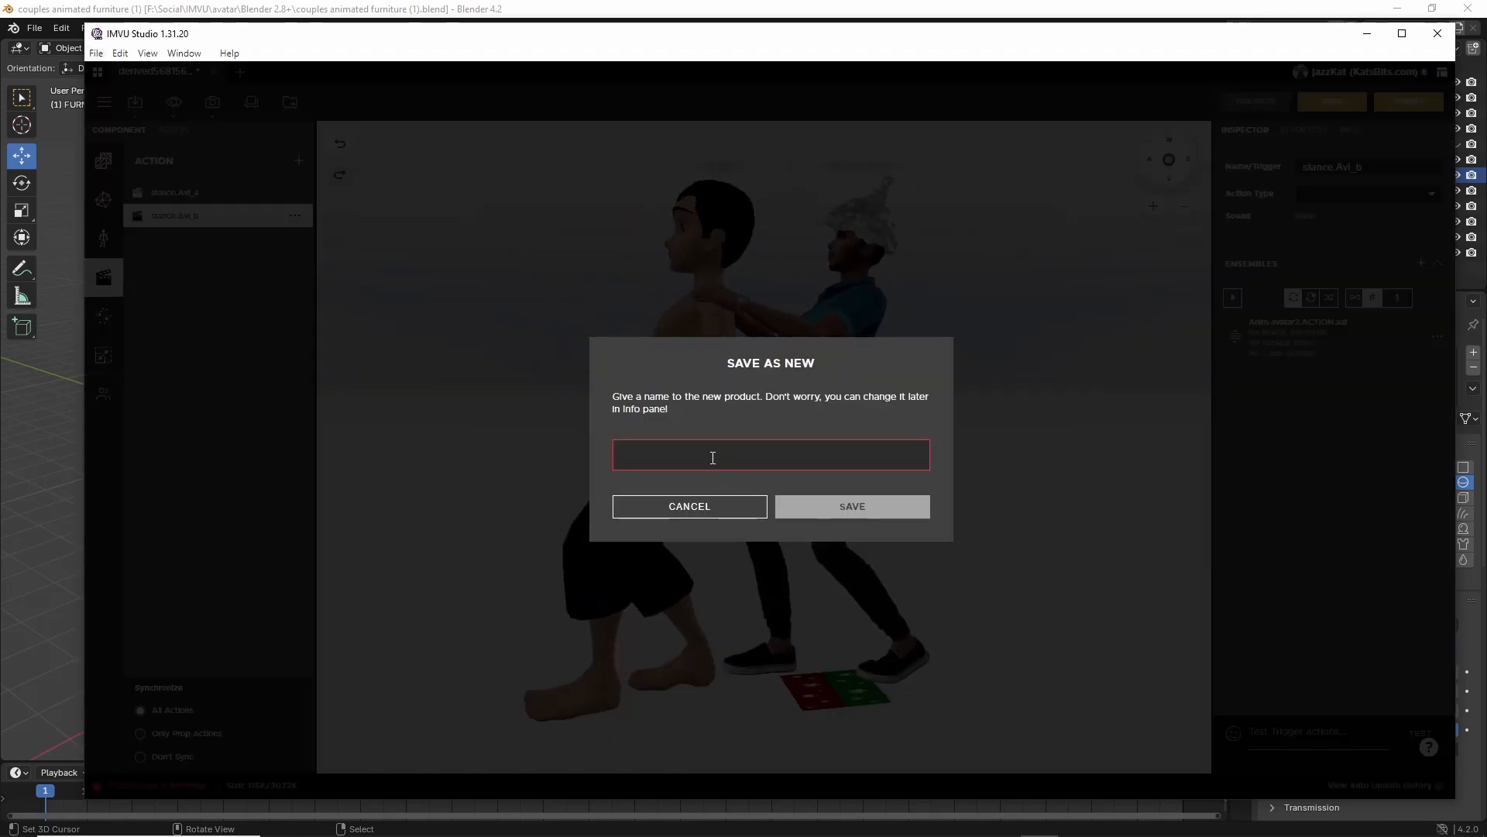
pyautogui.write('anima')
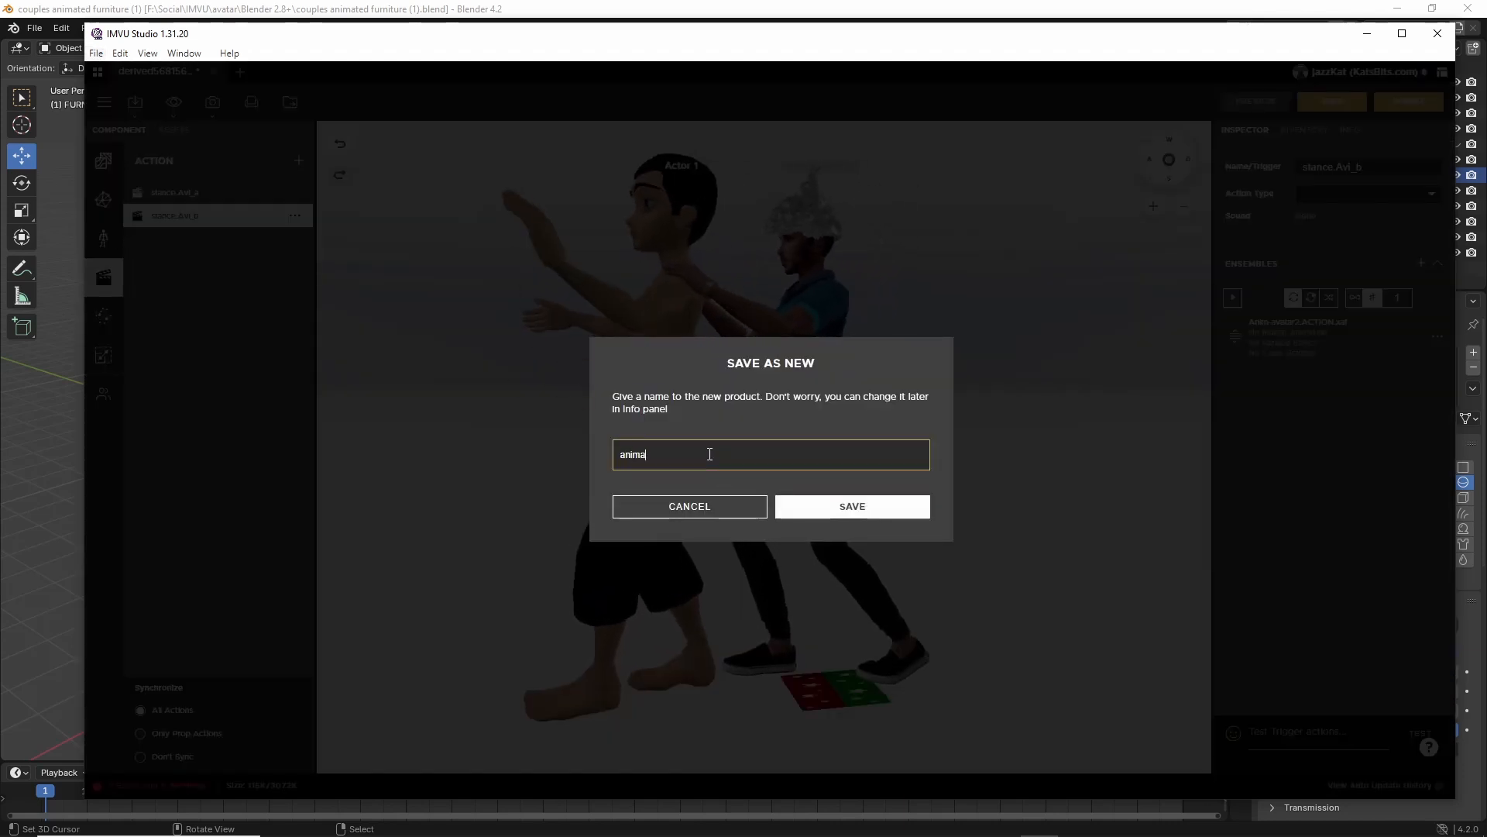
pyautogui.press('BackSpace')
pyautogui.press('BackSpace')
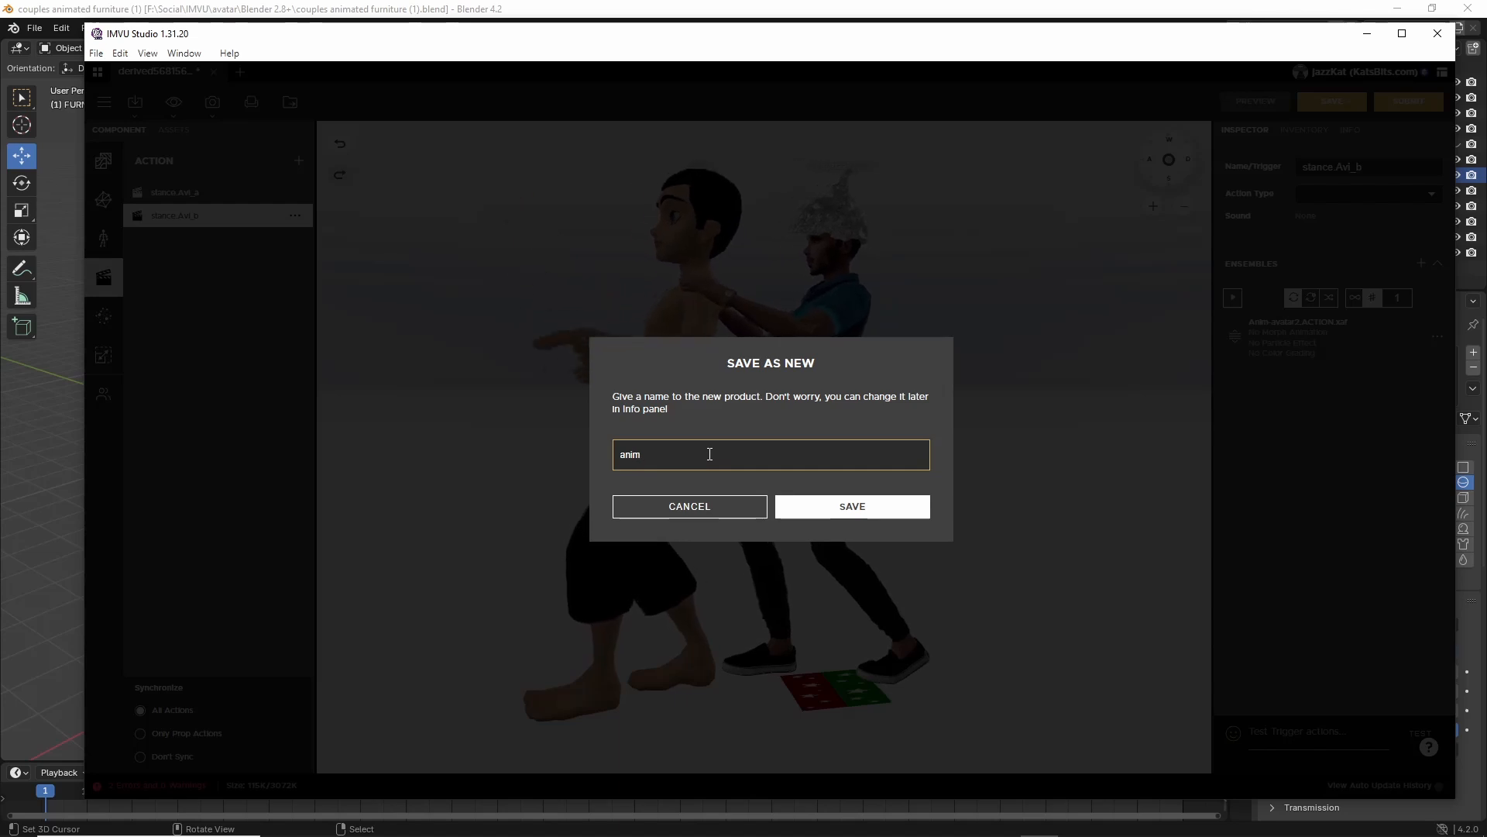
pyautogui.write('couples furniture')
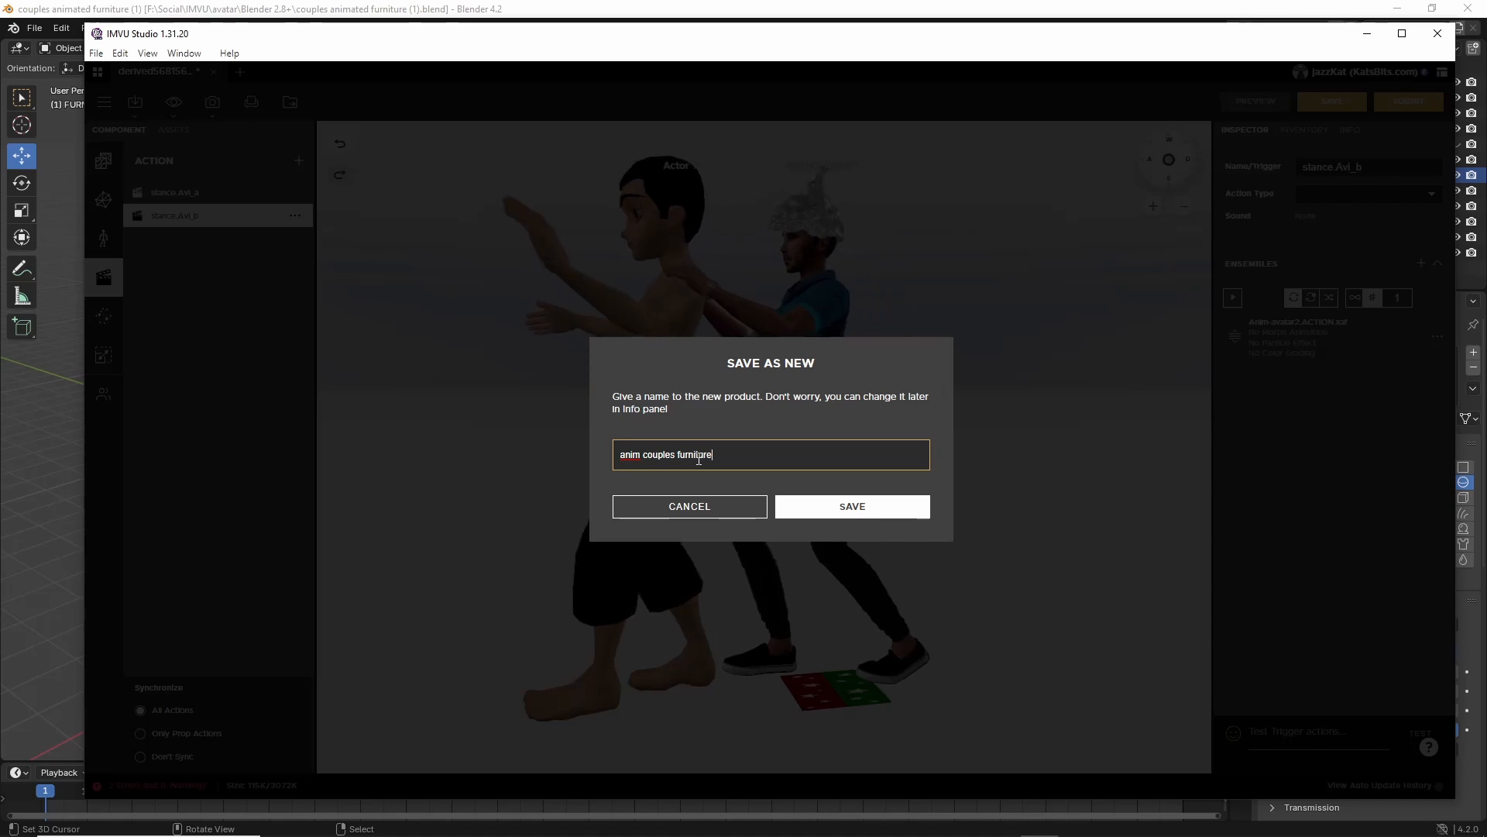
pyautogui.click(853, 508)
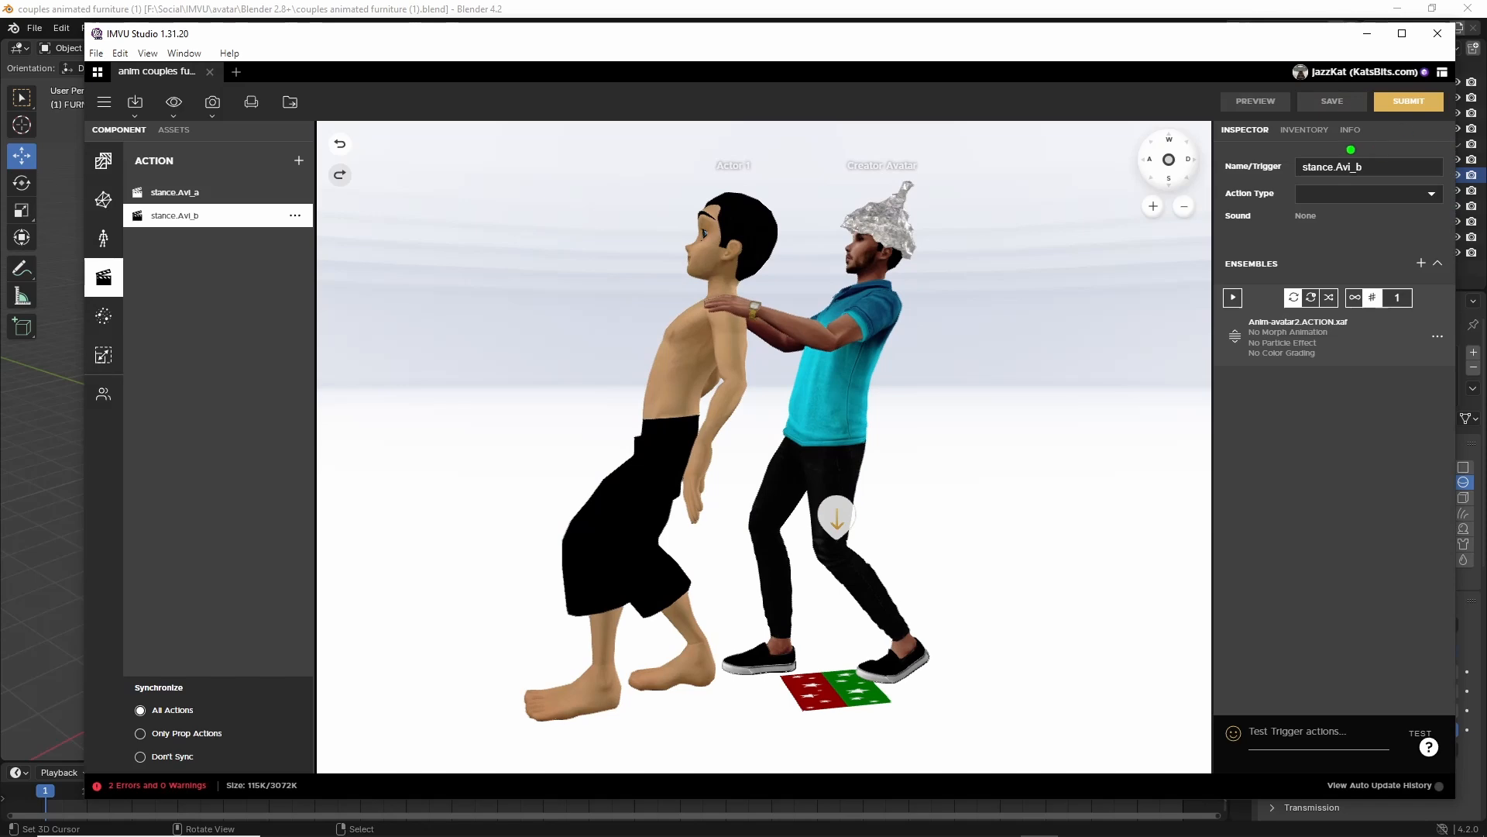
# Review the product's submission information, including its images, general details, price, search keywords and controls.
pyautogui.click(1350, 129)
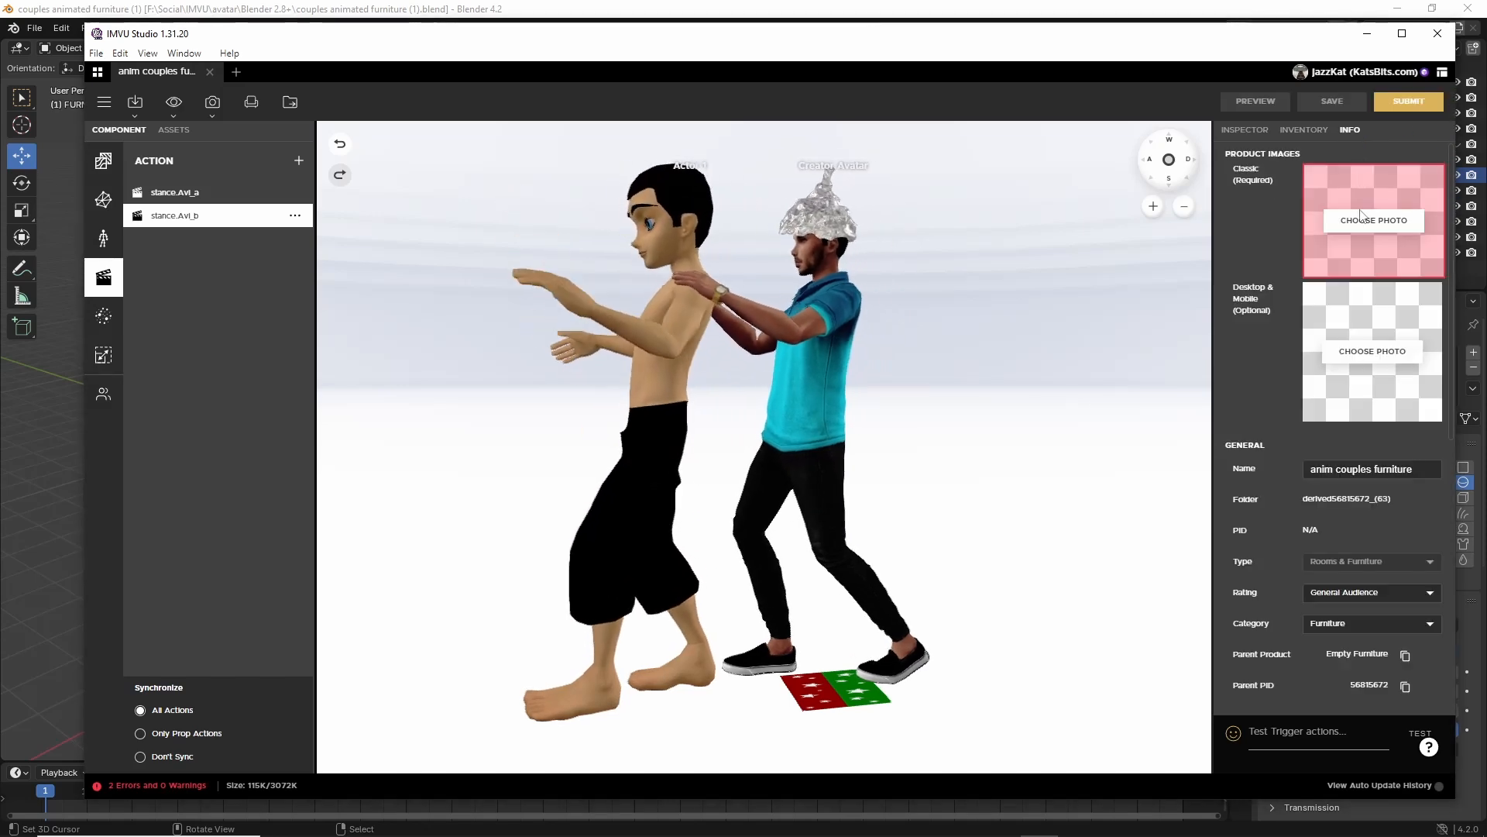
pyautogui.scroll(-3, 1289, 326)
pyautogui.scroll(-6, 1289, 321)
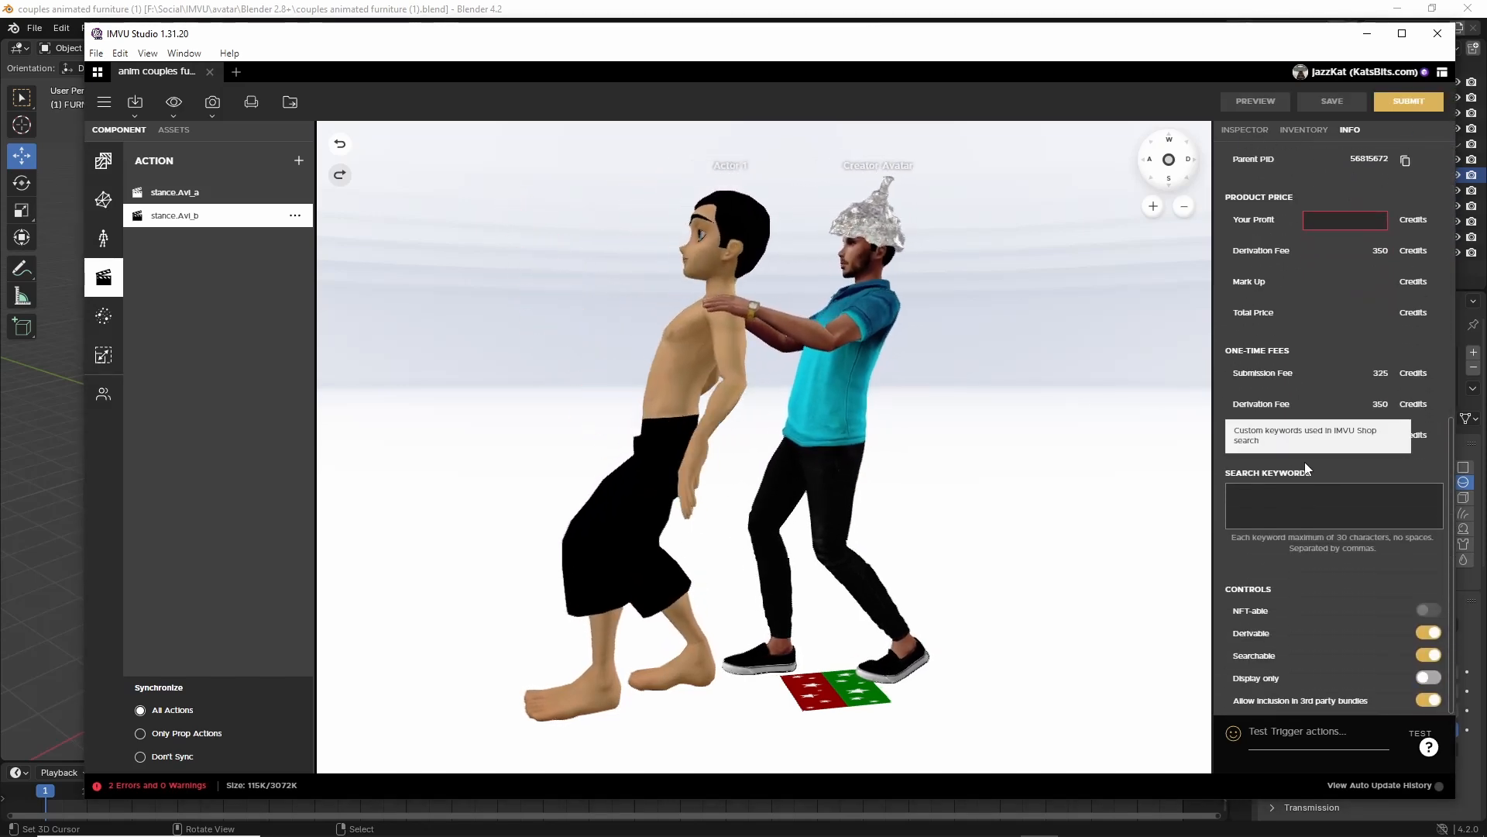
pyautogui.scroll(8, 1304, 462)
pyautogui.scroll(-2, 1348, 349)
pyautogui.scroll(3, 1317, 200)
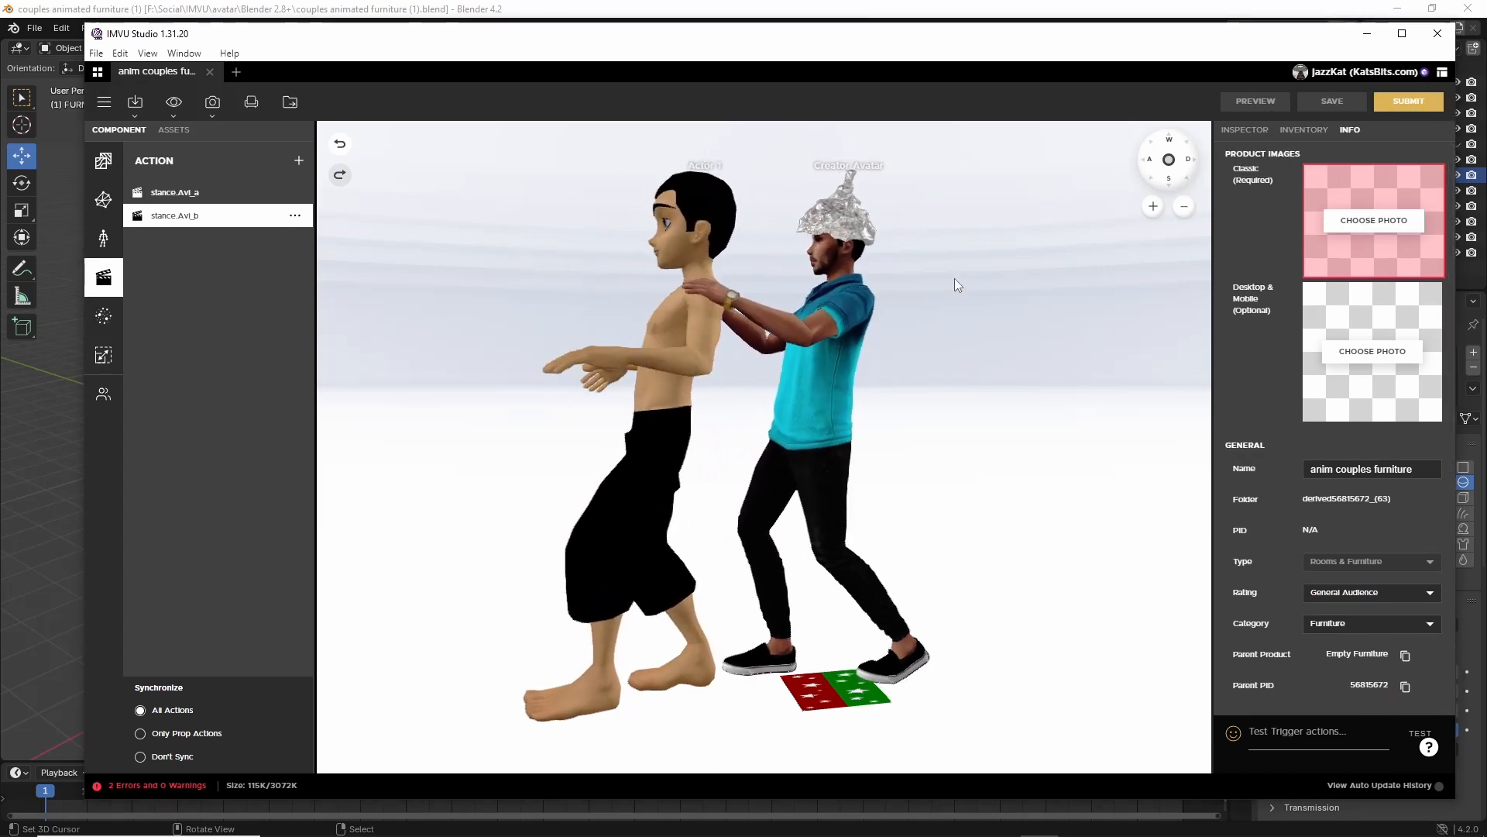
pyautogui.moveTo(633, 485); pyautogui.dragTo(668, 491, button='right')
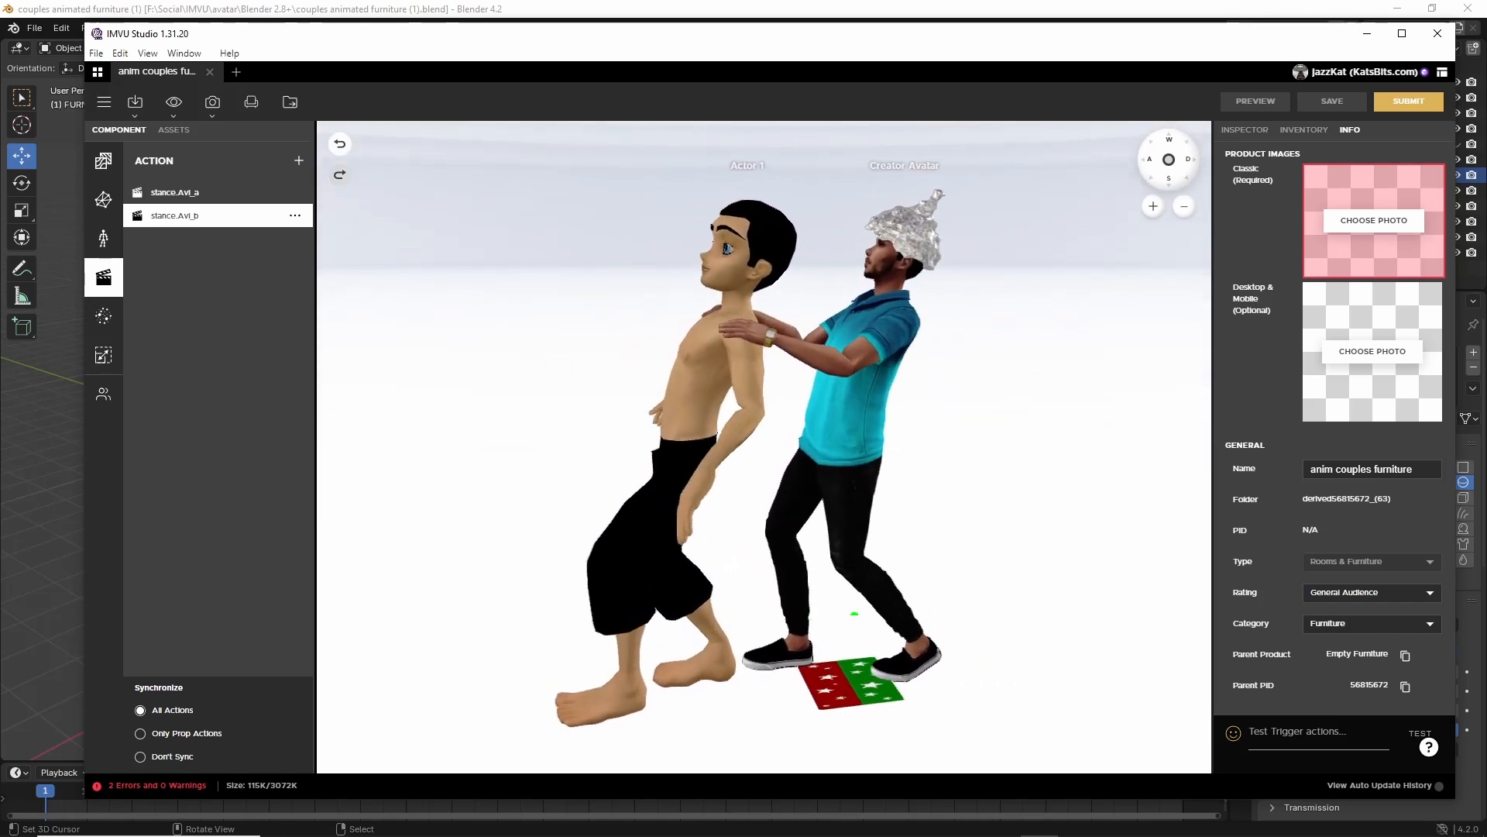
pyautogui.moveTo(965, 619); pyautogui.dragTo(848, 620)
pyautogui.moveTo(860, 602); pyautogui.dragTo(920, 638)
pyautogui.moveTo(560, 628); pyautogui.dragTo(730, 629)
pyautogui.moveTo(692, 601)
pyautogui.mouseDown()
pyautogui.moveTo(719, 606)
pyautogui.moveTo(680, 682)
pyautogui.mouseUp()
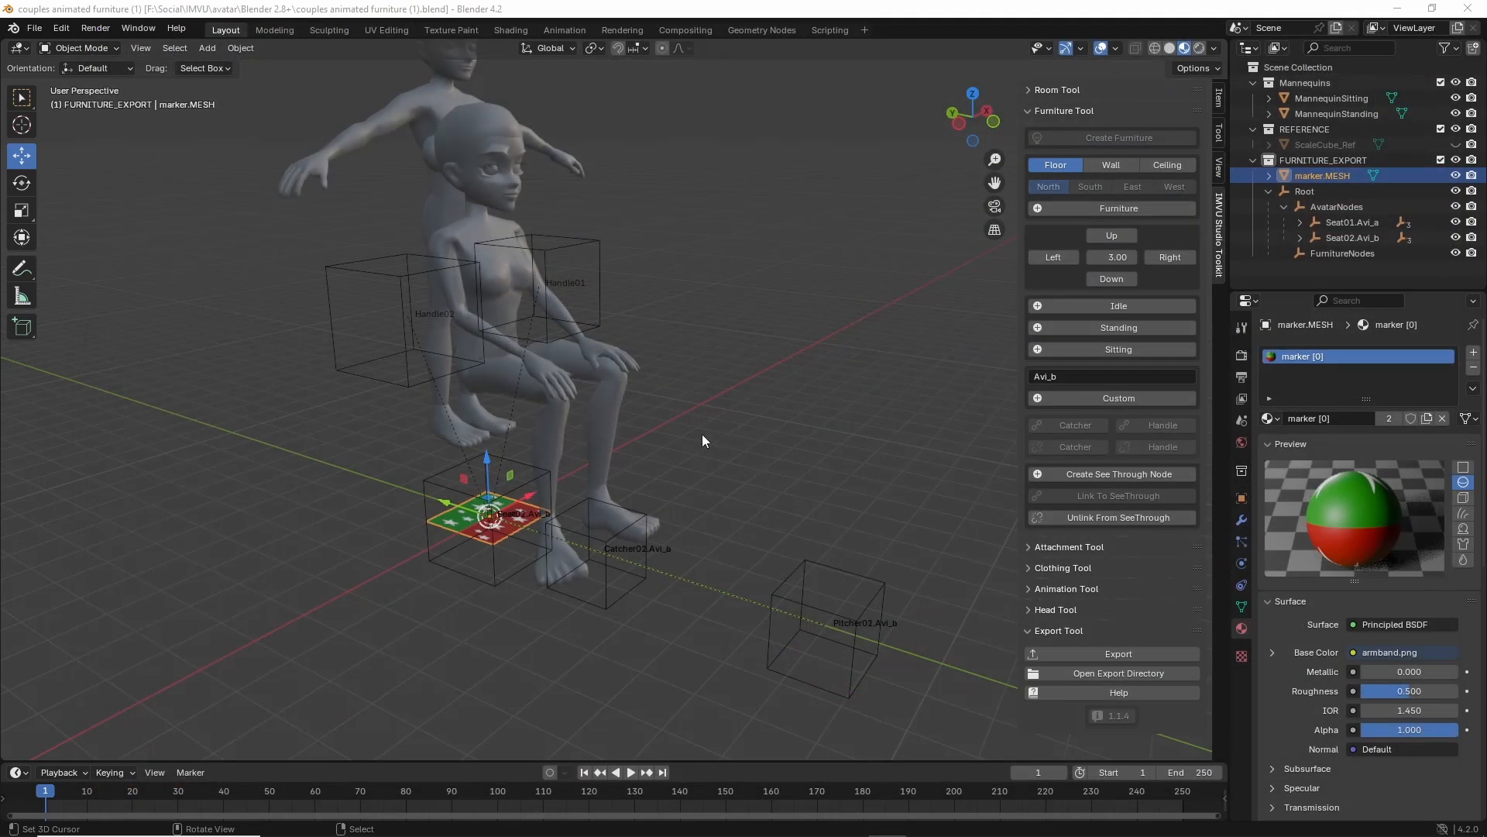
# Open the recent project file "toolkit couples animated furniture (2b).blend" in Blender and view both avatars from the side.
pyautogui.click(33, 33)
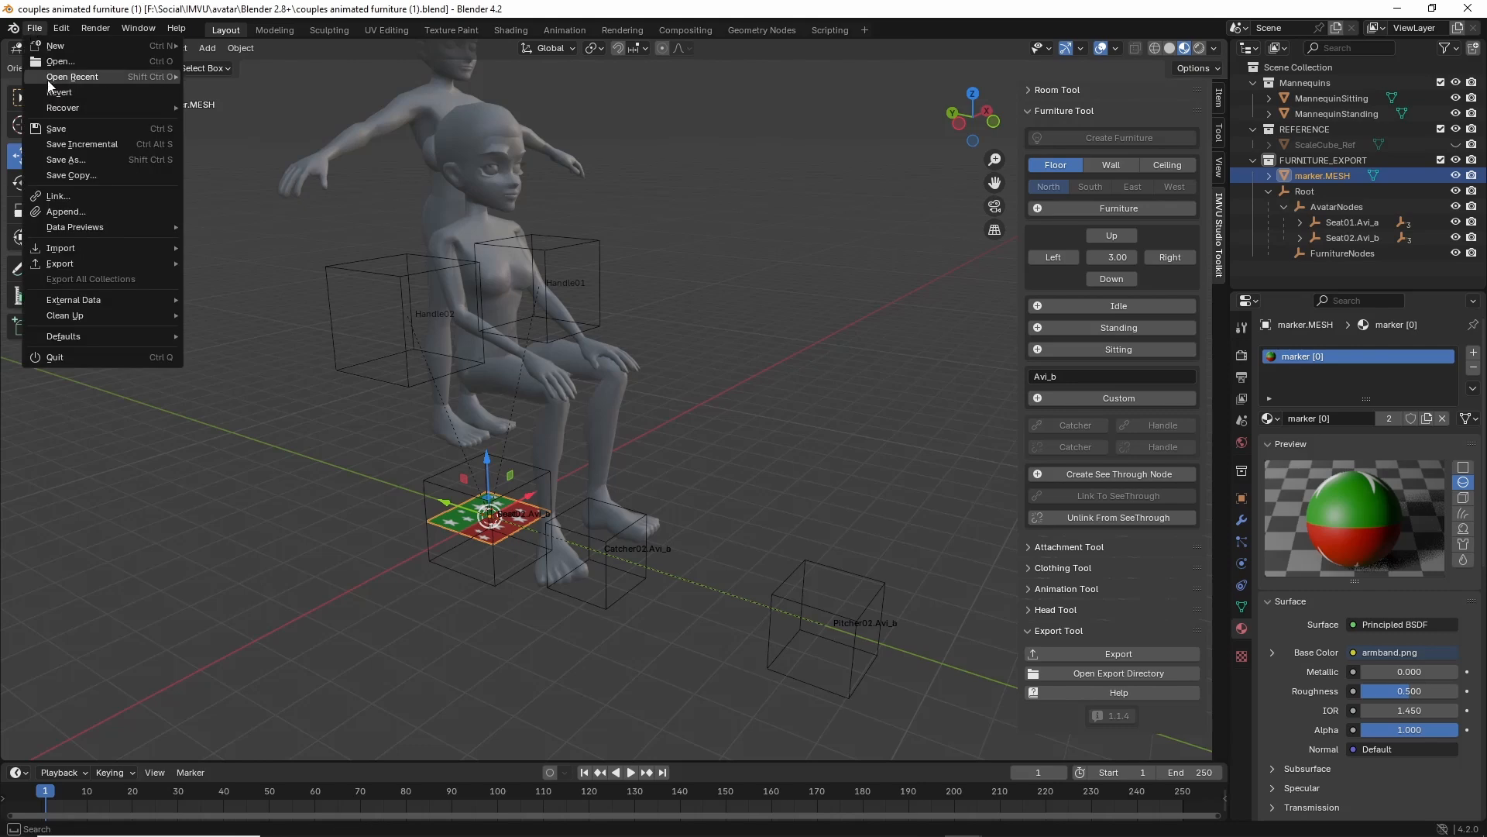
pyautogui.moveTo(53, 78)
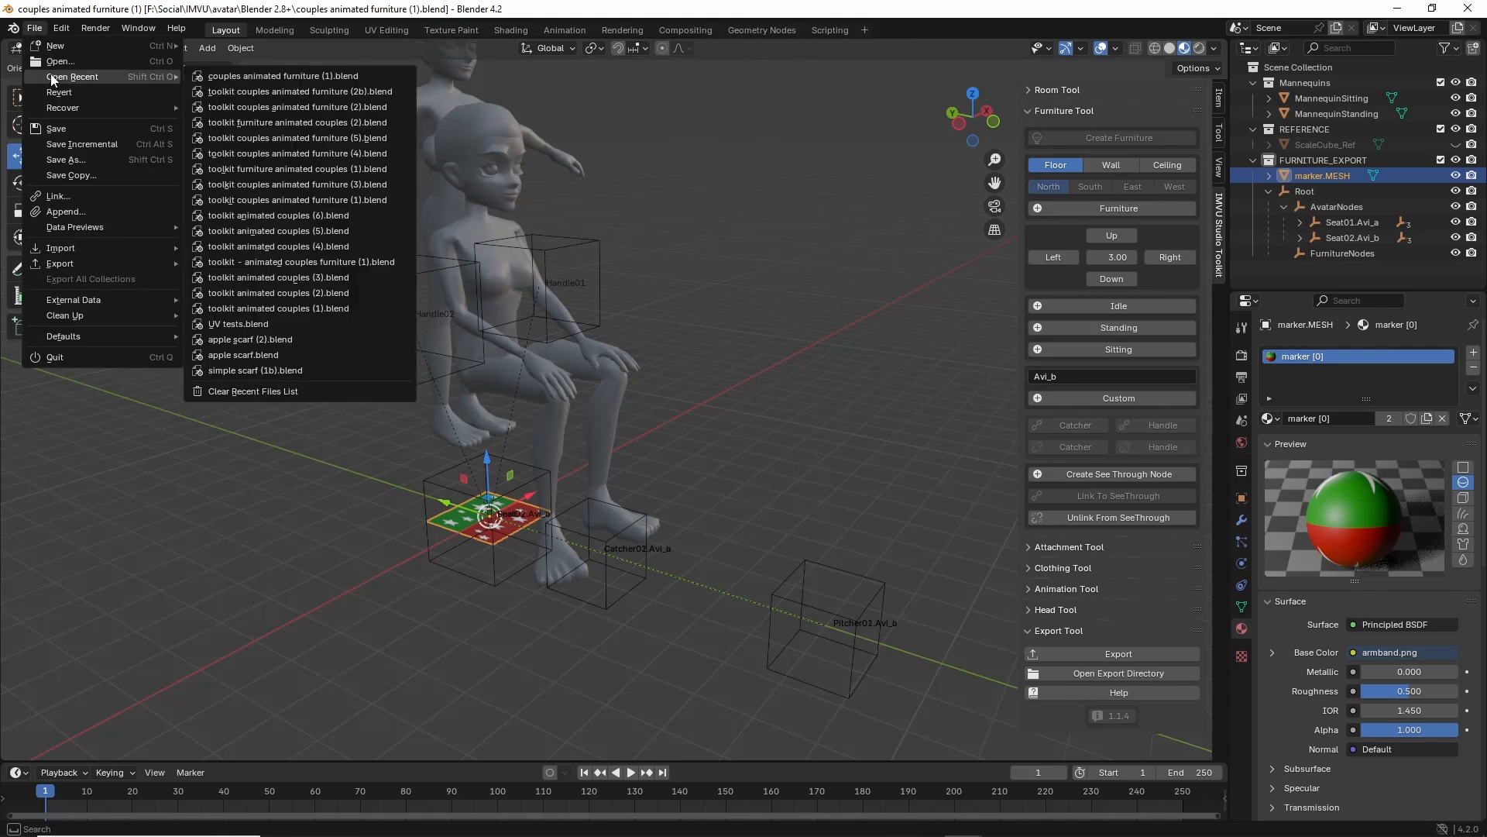
pyautogui.click(302, 92)
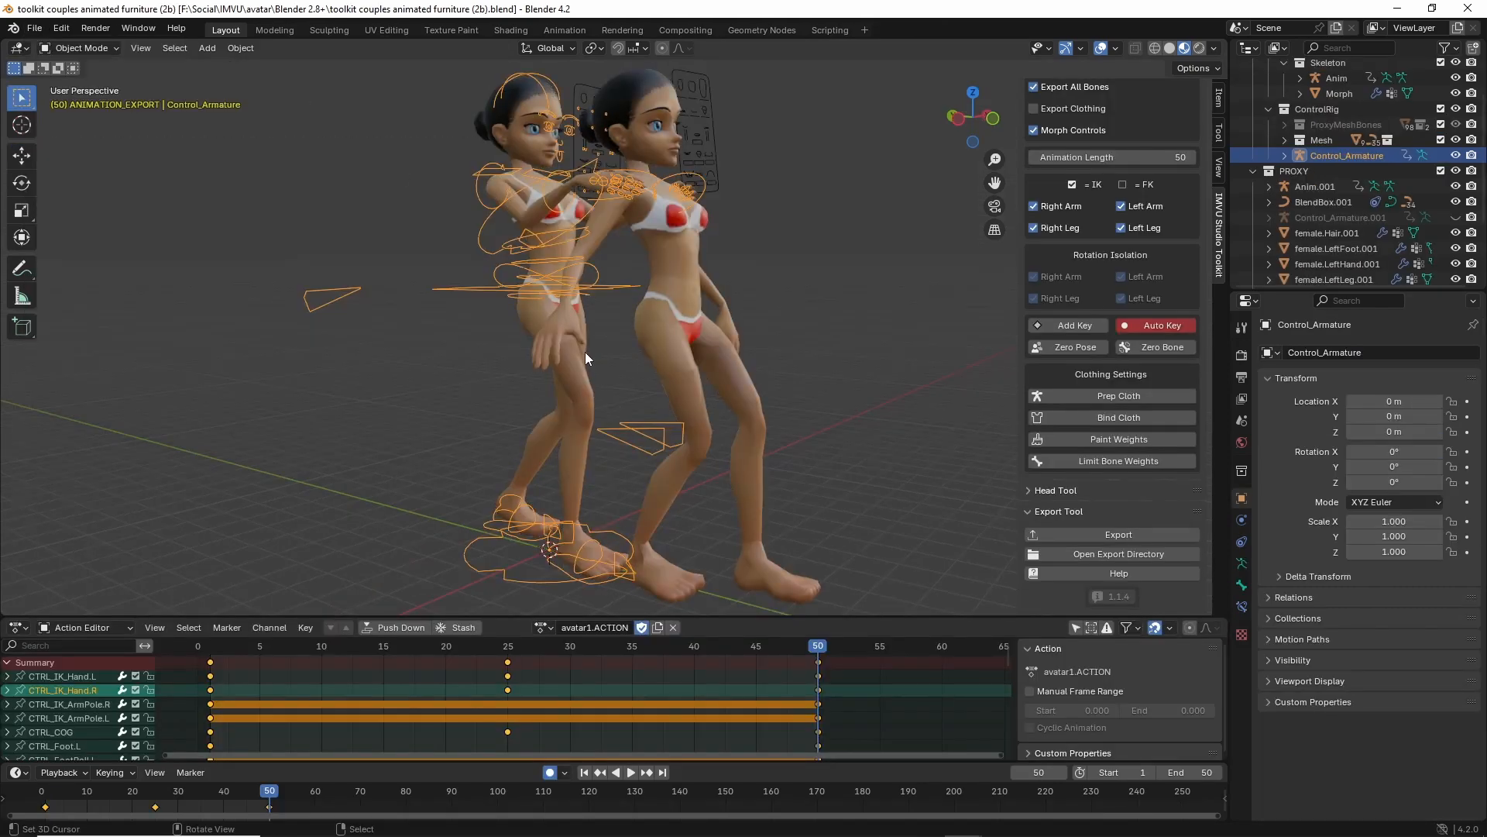
pyautogui.moveTo(586, 358); pyautogui.dragTo(683, 395, button='middle')
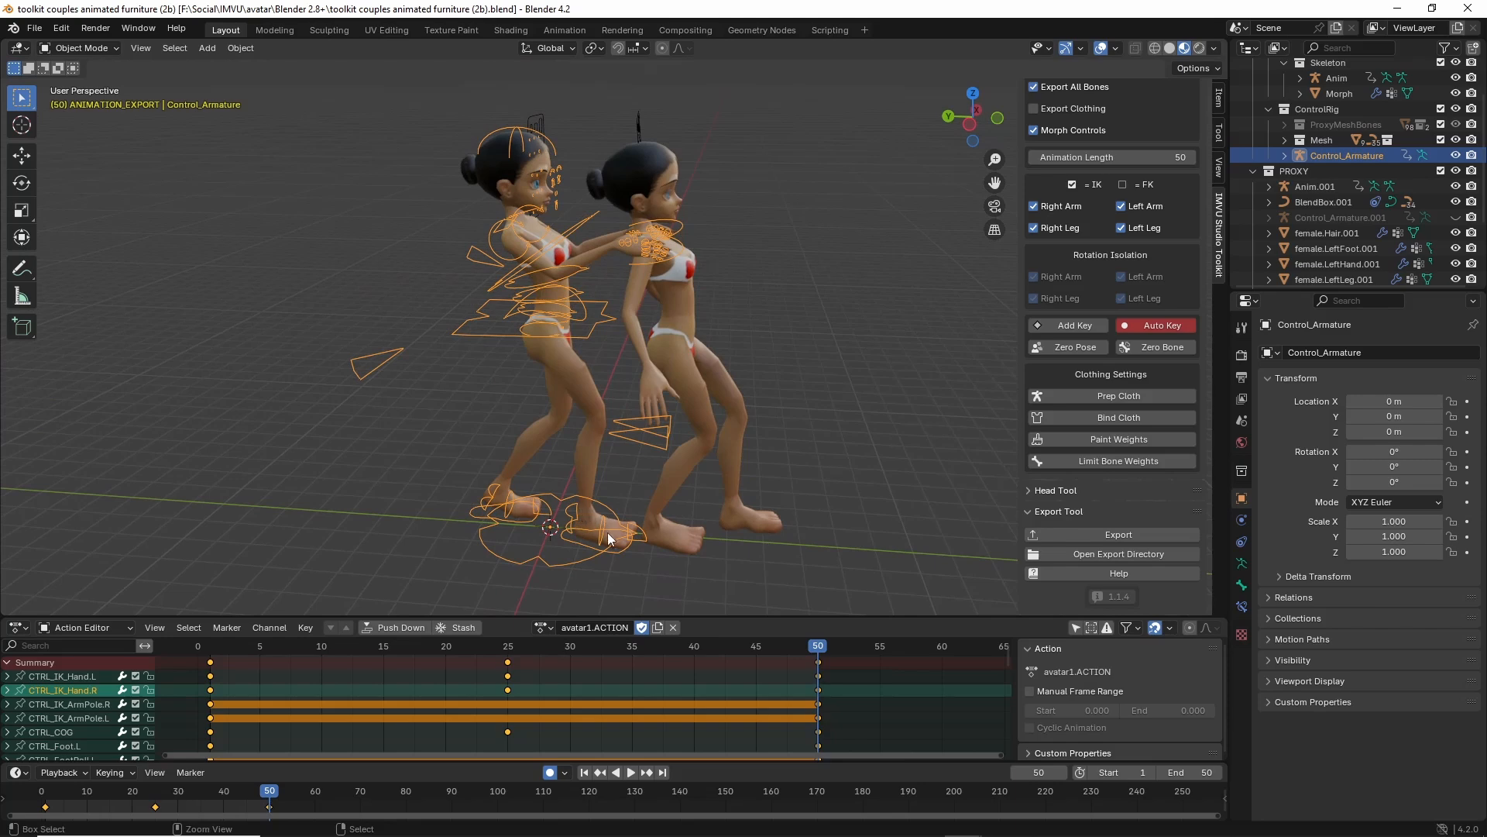
pyautogui.moveTo(564, 494)
pyautogui.mouseDown()
pyautogui.moveTo(621, 549)
pyautogui.moveTo(572, 571)
pyautogui.moveTo(476, 542)
pyautogui.moveTo(530, 497)
pyautogui.moveTo(564, 493)
pyautogui.mouseUp()
pyautogui.moveTo(692, 542); pyautogui.dragTo(809, 553)
pyautogui.moveTo(781, 533)
pyautogui.mouseDown()
pyautogui.moveTo(799, 542)
pyautogui.moveTo(732, 581)
pyautogui.mouseUp()
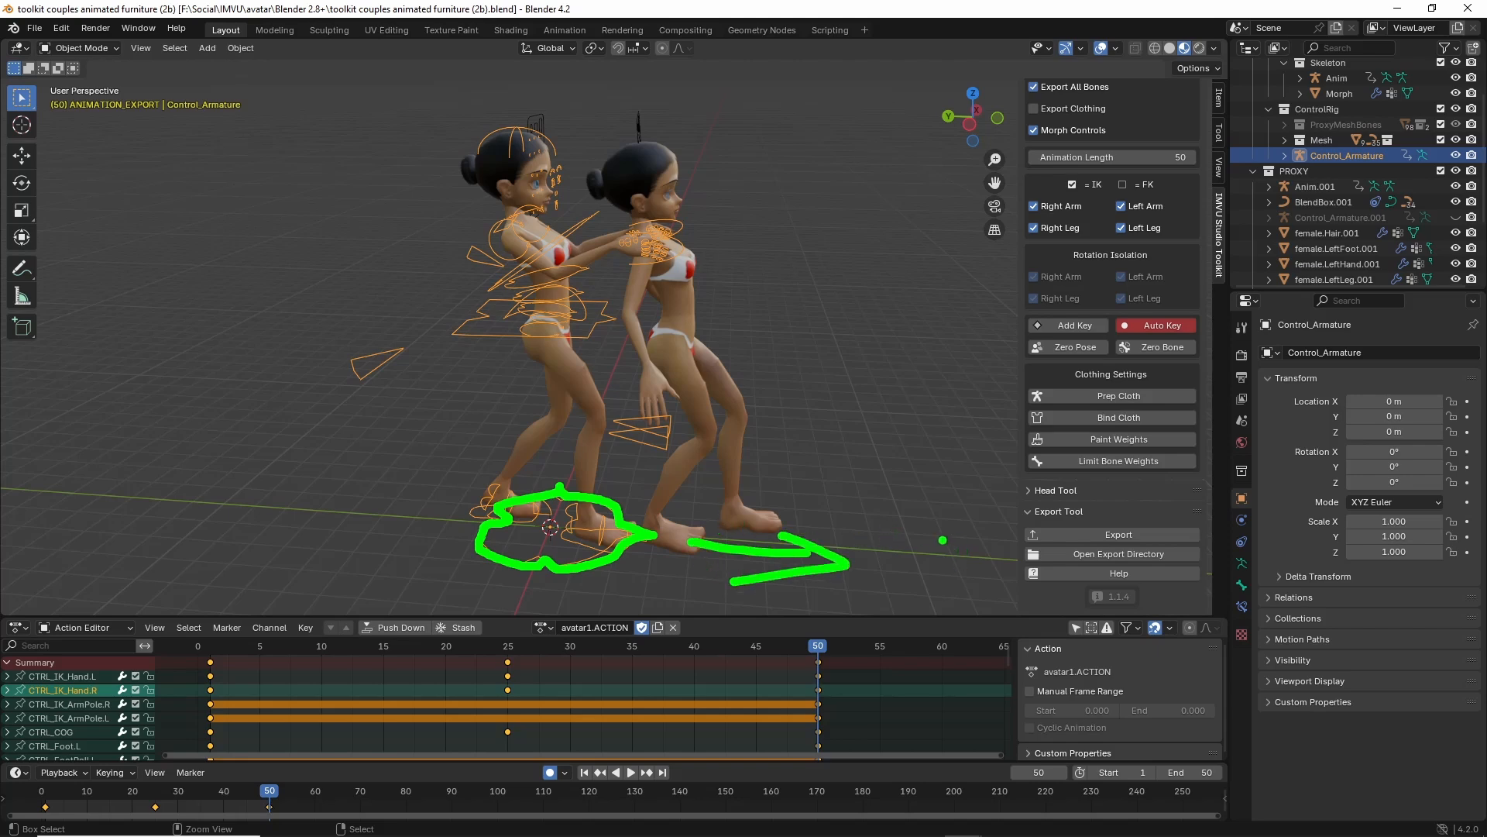
pyautogui.moveTo(949, 525)
pyautogui.mouseDown()
pyautogui.moveTo(915, 538)
pyautogui.moveTo(940, 551)
pyautogui.mouseUp()
pyautogui.moveTo(908, 540)
pyautogui.mouseDown()
pyautogui.moveTo(687, 540)
pyautogui.moveTo(737, 572)
pyautogui.mouseUp()
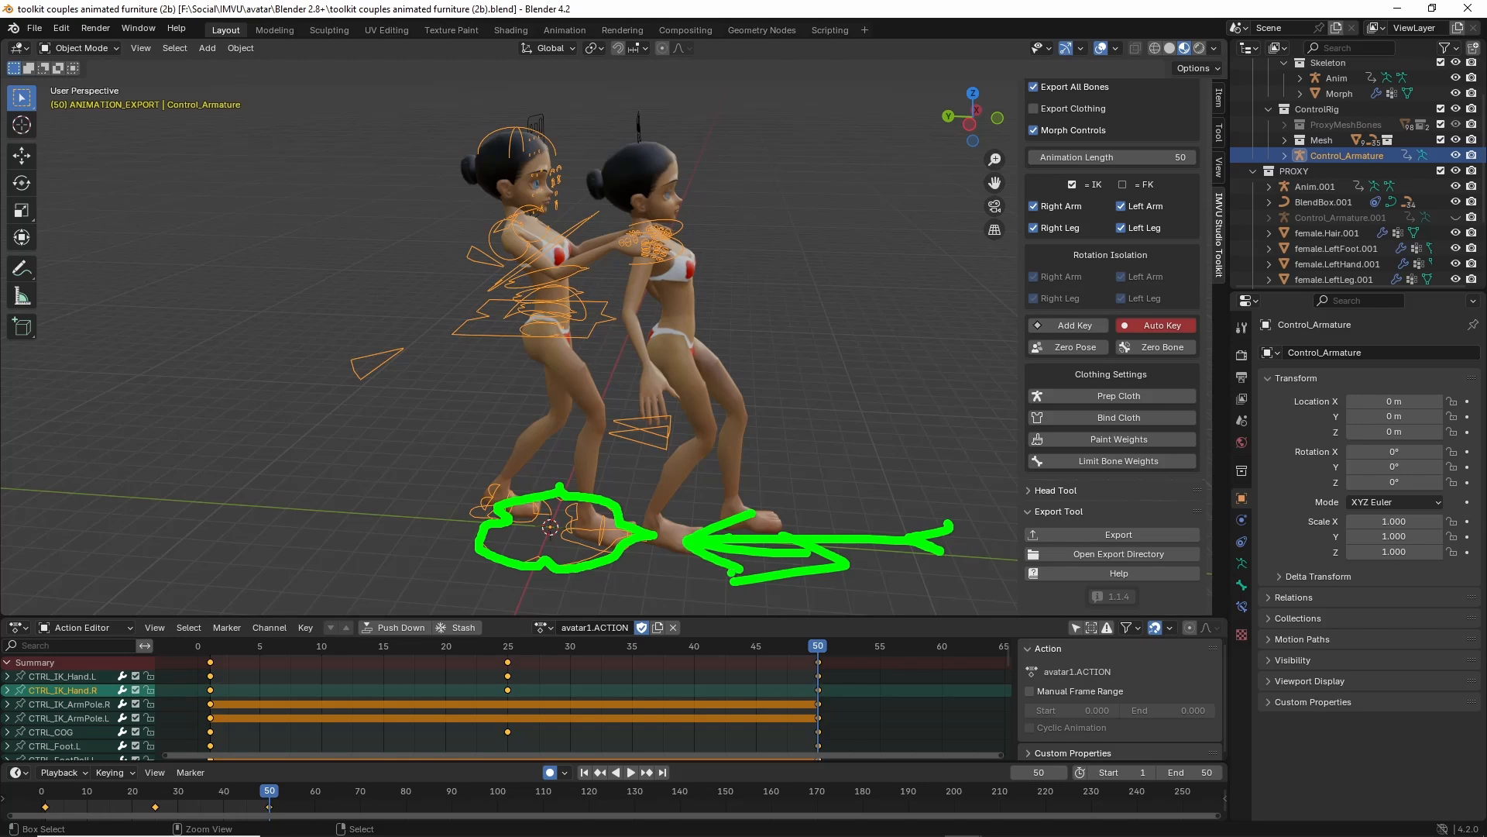
pyautogui.press('Escape')
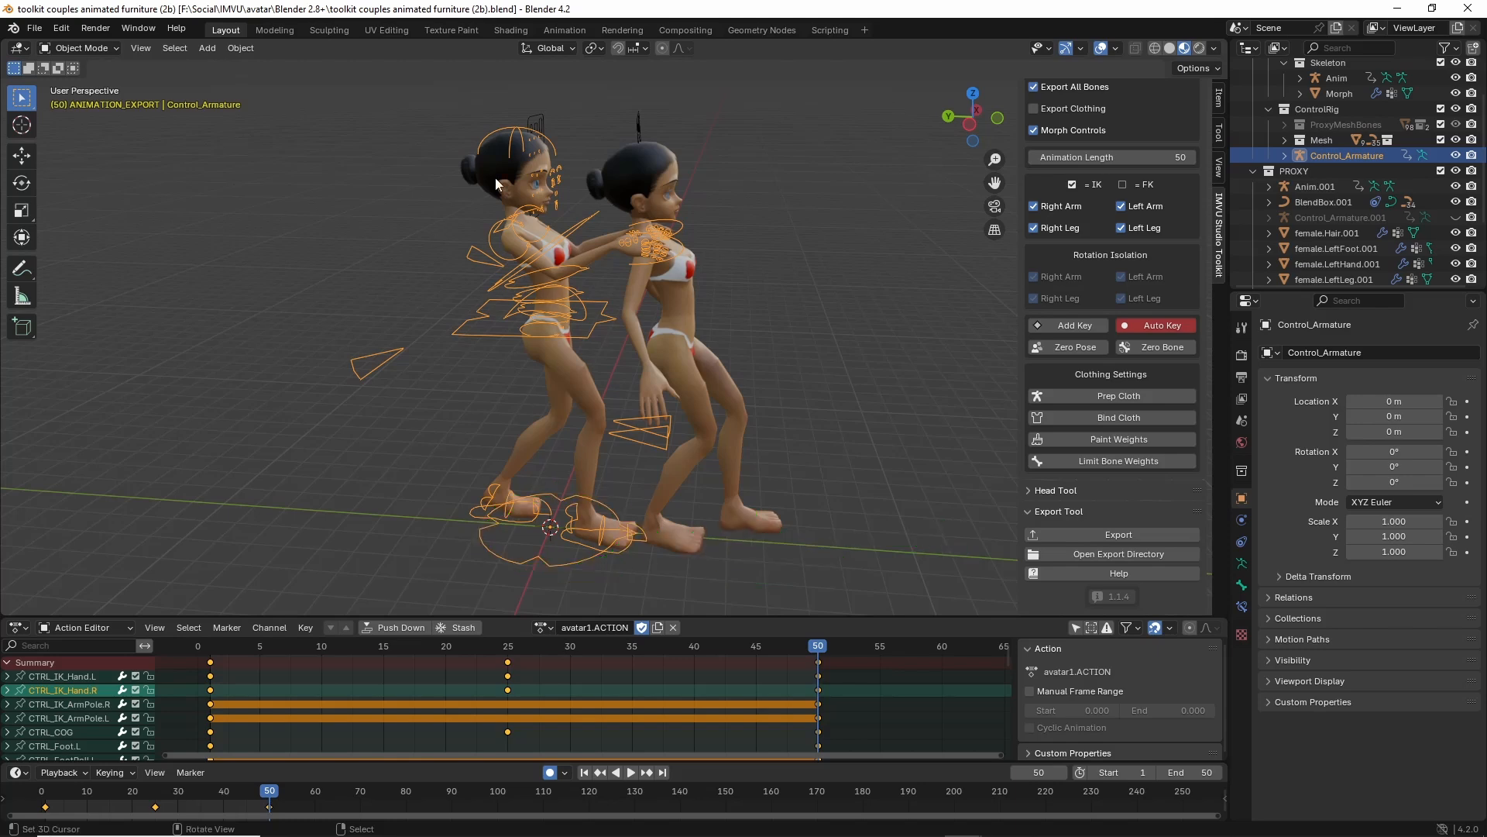
pyautogui.moveTo(519, 130); pyautogui.dragTo(446, 197)
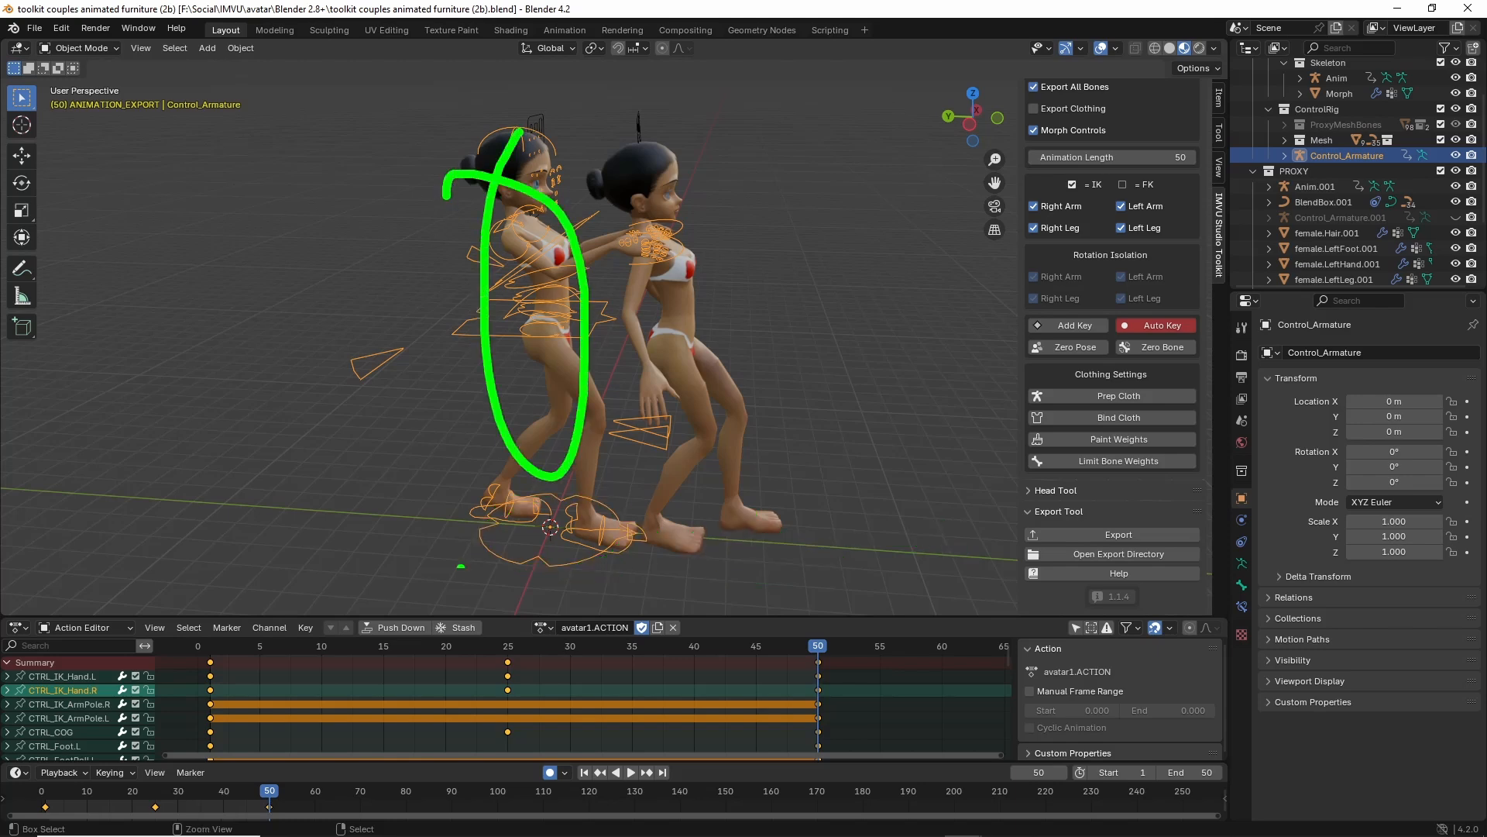
pyautogui.press('Escape')
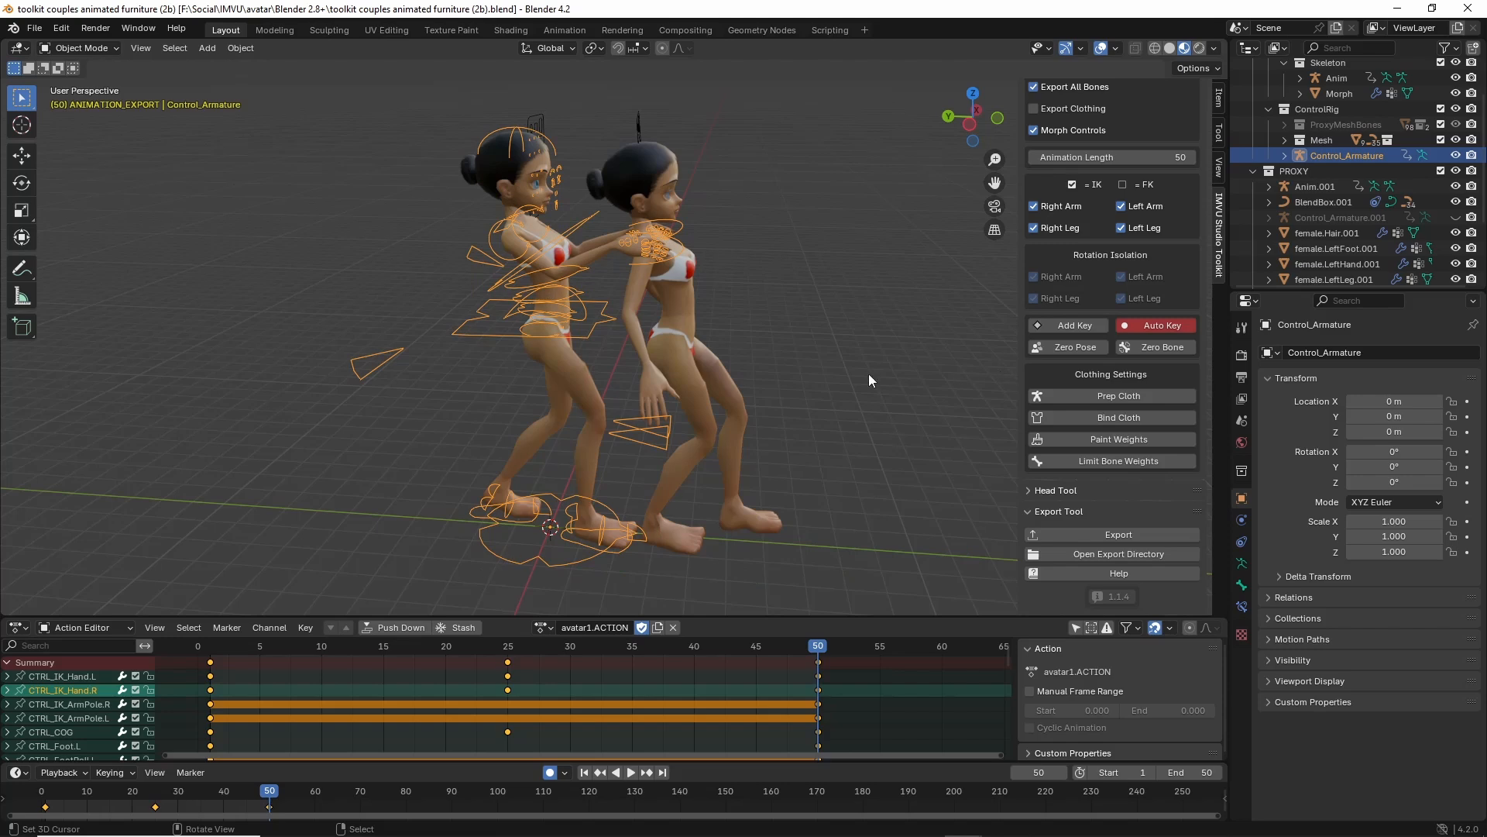
pyautogui.moveTo(1295, 231); pyautogui.dragTo(1473, 231)
pyautogui.press('Escape')
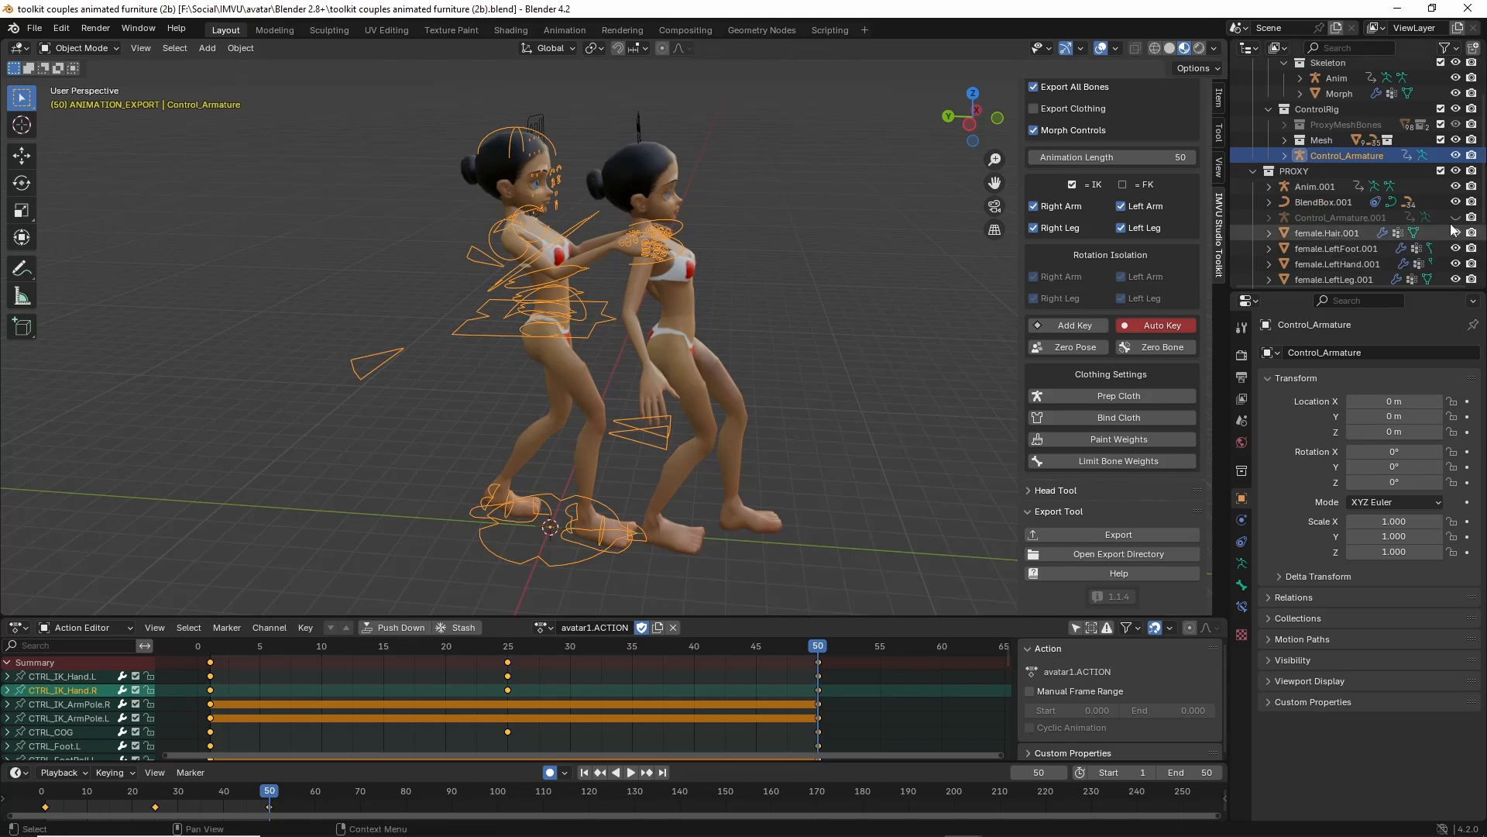
# Unhide the front avatar's control armature, Control_Armature.001, and select it.
pyautogui.click(1456, 217)
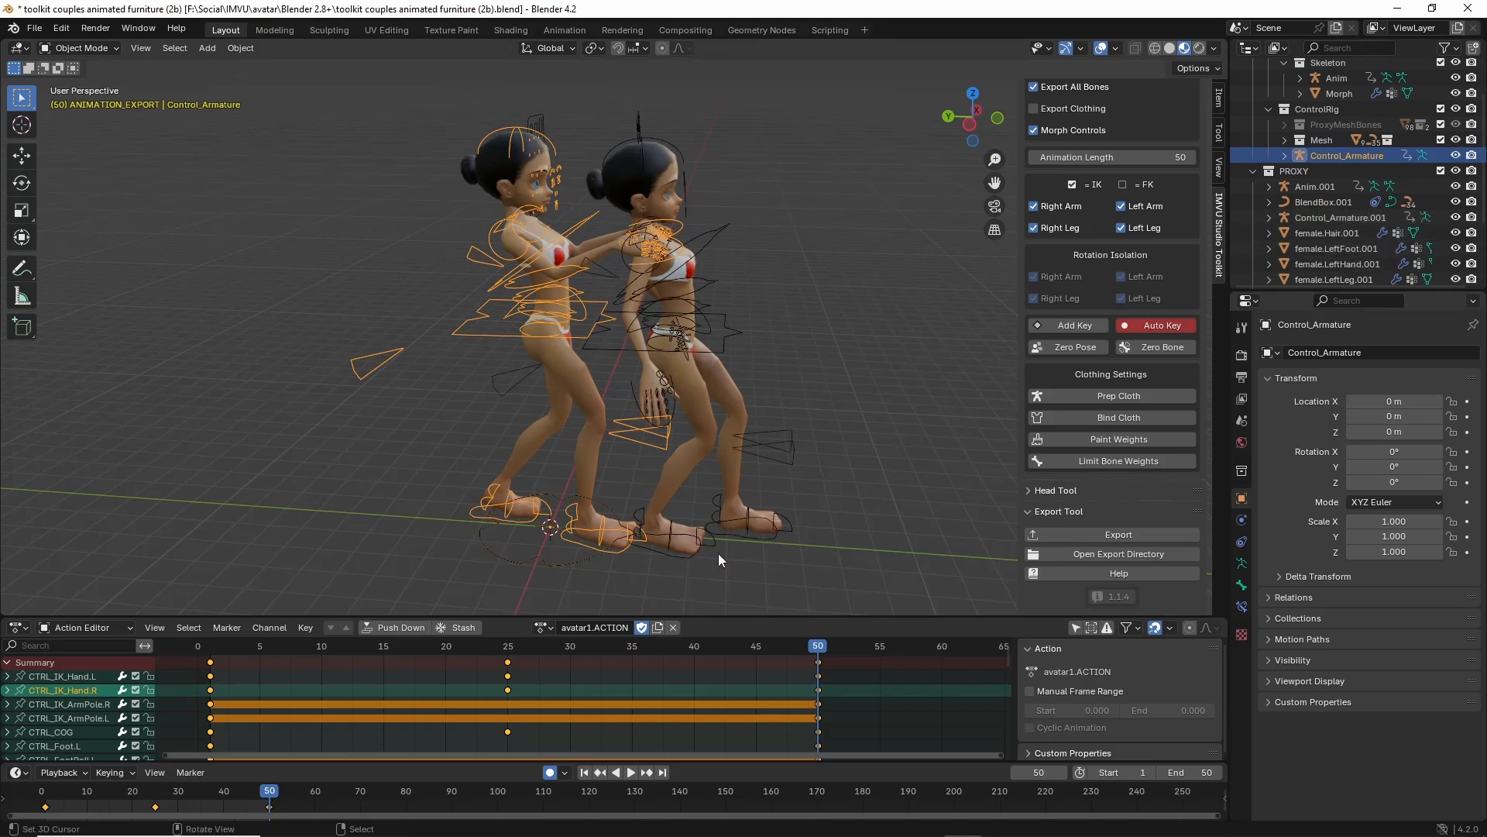
pyautogui.click(682, 560)
pyautogui.moveTo(680, 559); pyautogui.dragTo(697, 499, button='middle')
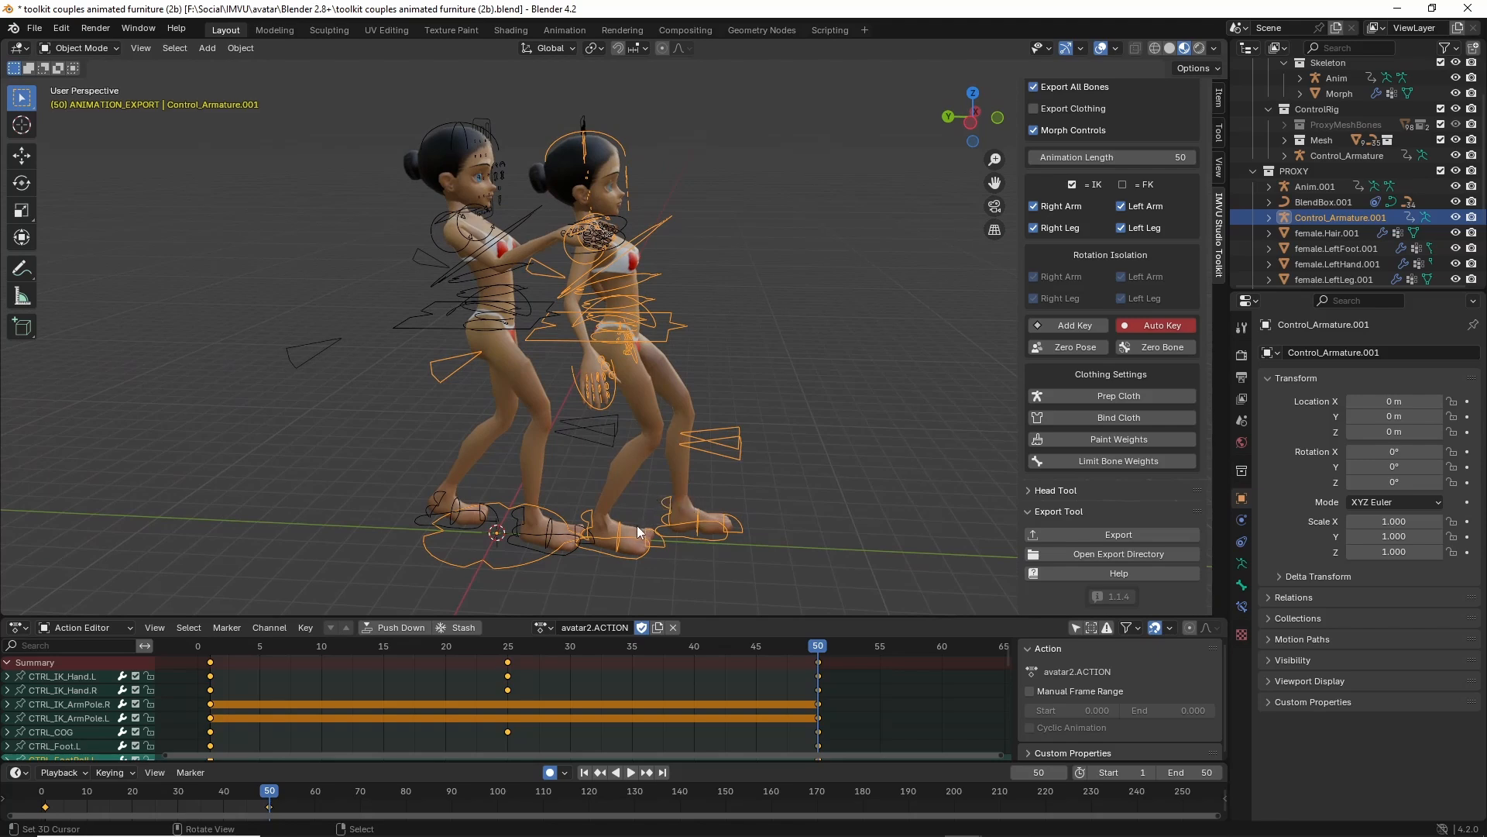
pyautogui.moveTo(646, 513); pyautogui.dragTo(641, 517, button='middle')
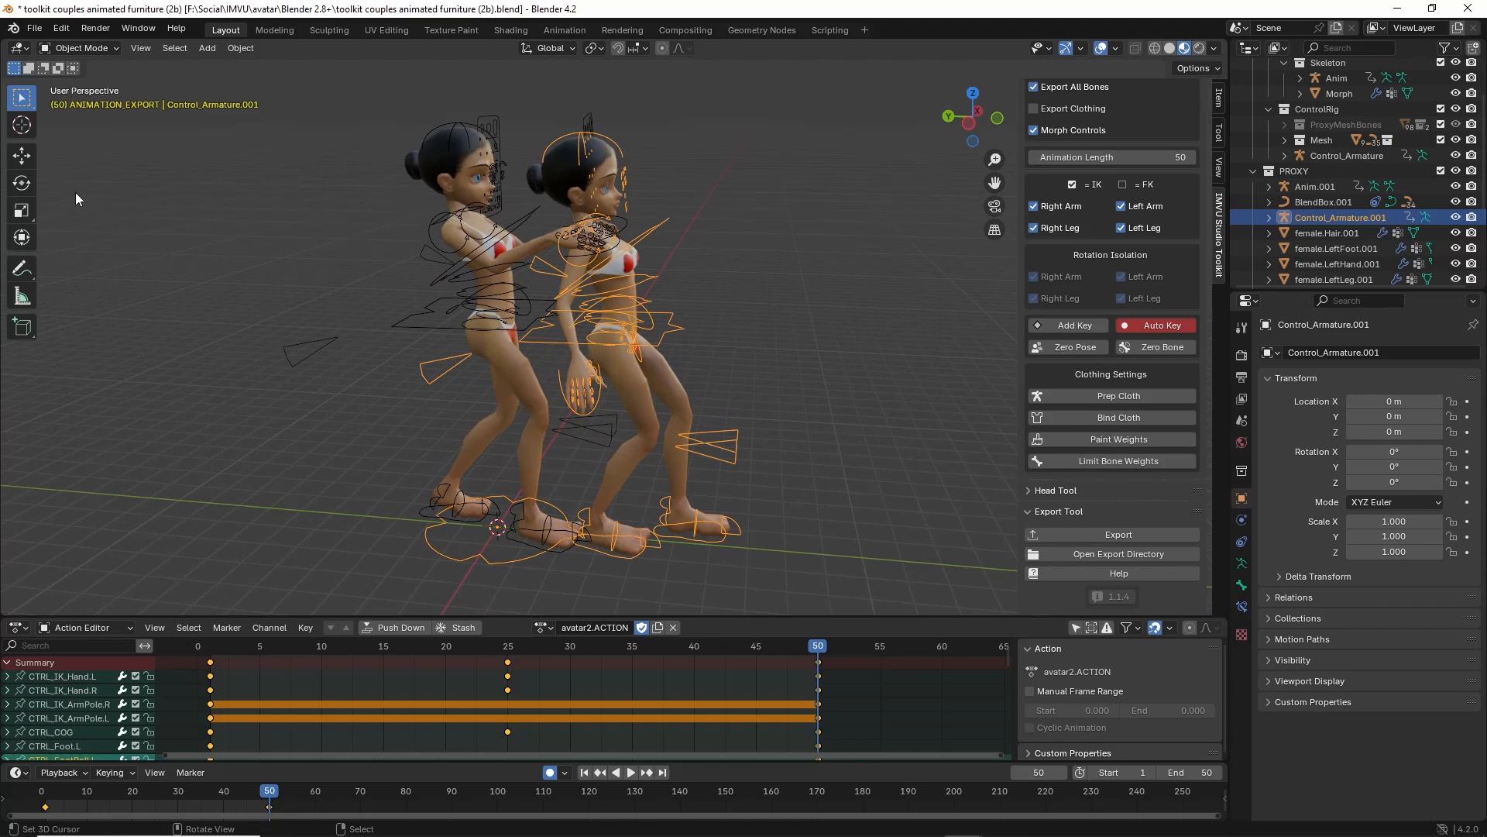
pyautogui.hotkey('ctrl', '2')
pyautogui.moveTo(50, 185)
pyautogui.keyDown('shift'); pyautogui.mouseDown()
pyautogui.moveTo(106, 186)
pyautogui.moveTo(44, 187)
pyautogui.moveTo(71, 198)
pyautogui.mouseUp(); pyautogui.keyUp('shift')
pyautogui.moveTo(661, 151)
pyautogui.mouseDown()
pyautogui.moveTo(682, 542)
pyautogui.moveTo(573, 150)
pyautogui.mouseUp()
pyautogui.press('Escape')
# Rotate Control_Armature.001 by -180° about the global Z axis so its avatar faces the opposite way.
pyautogui.click(23, 184)
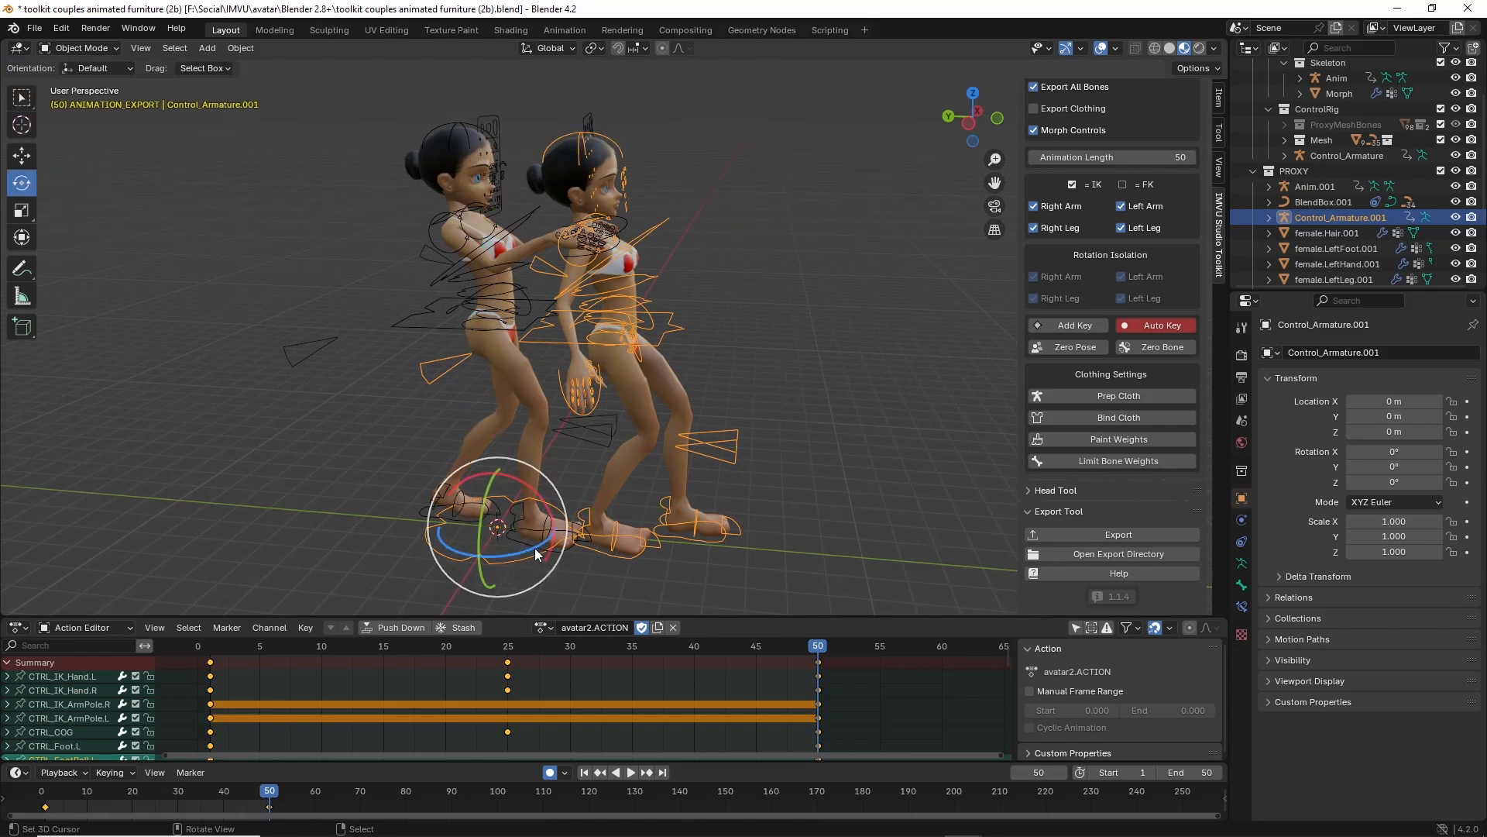
pyautogui.moveTo(534, 547); pyautogui.dragTo(426, 480)
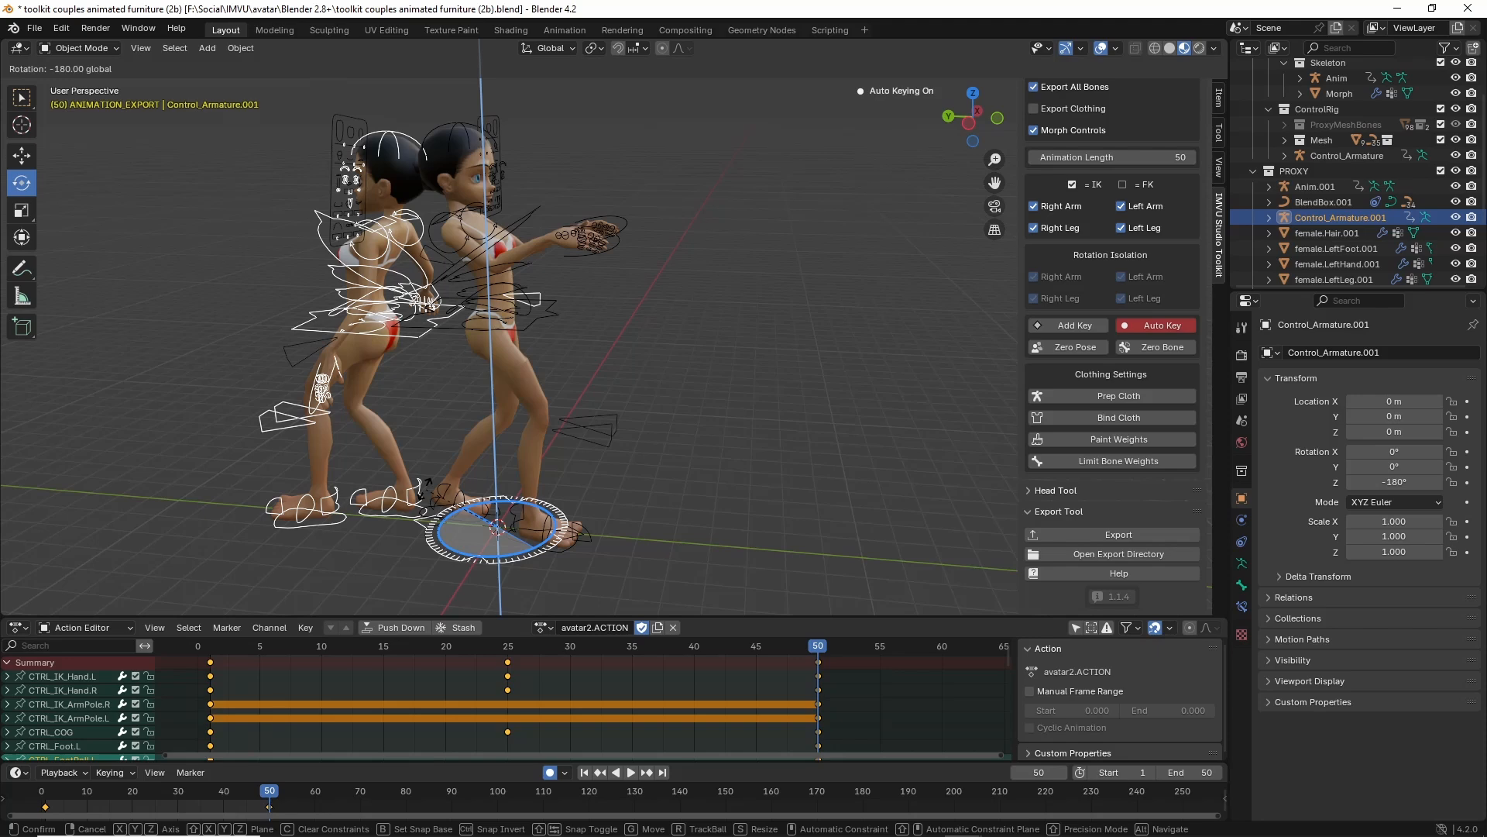
pyautogui.moveTo(427, 483); pyautogui.dragTo(425, 490)
pyautogui.moveTo(426, 492); pyautogui.dragTo(458, 463, button='middle')
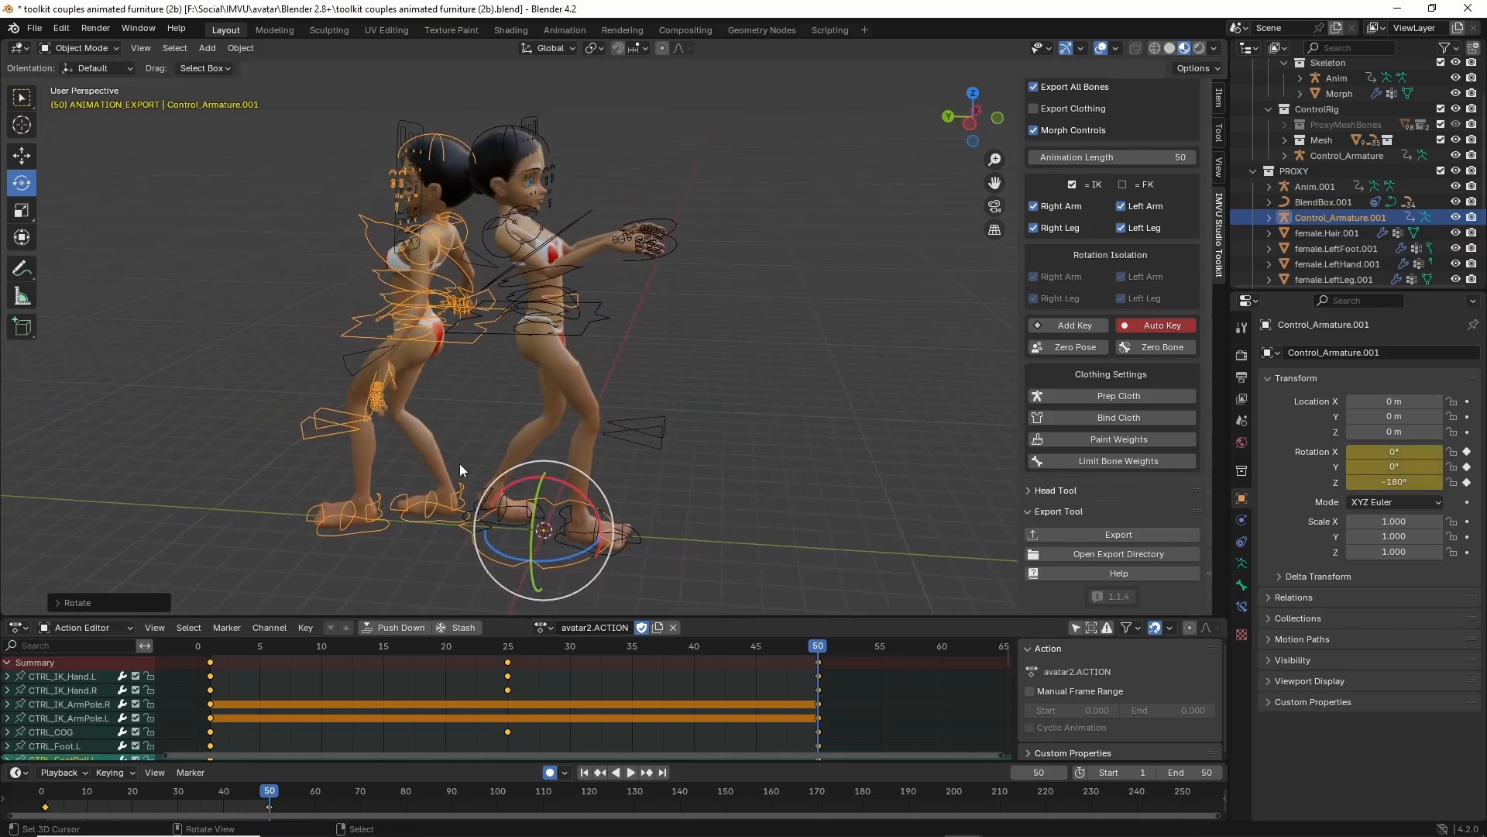
# Rename the action of Control_Armature.001 to avatar2-1.ACTION.
pyautogui.moveTo(565, 615)
pyautogui.mouseDown()
pyautogui.moveTo(553, 610)
pyautogui.moveTo(571, 604)
pyautogui.mouseUp()
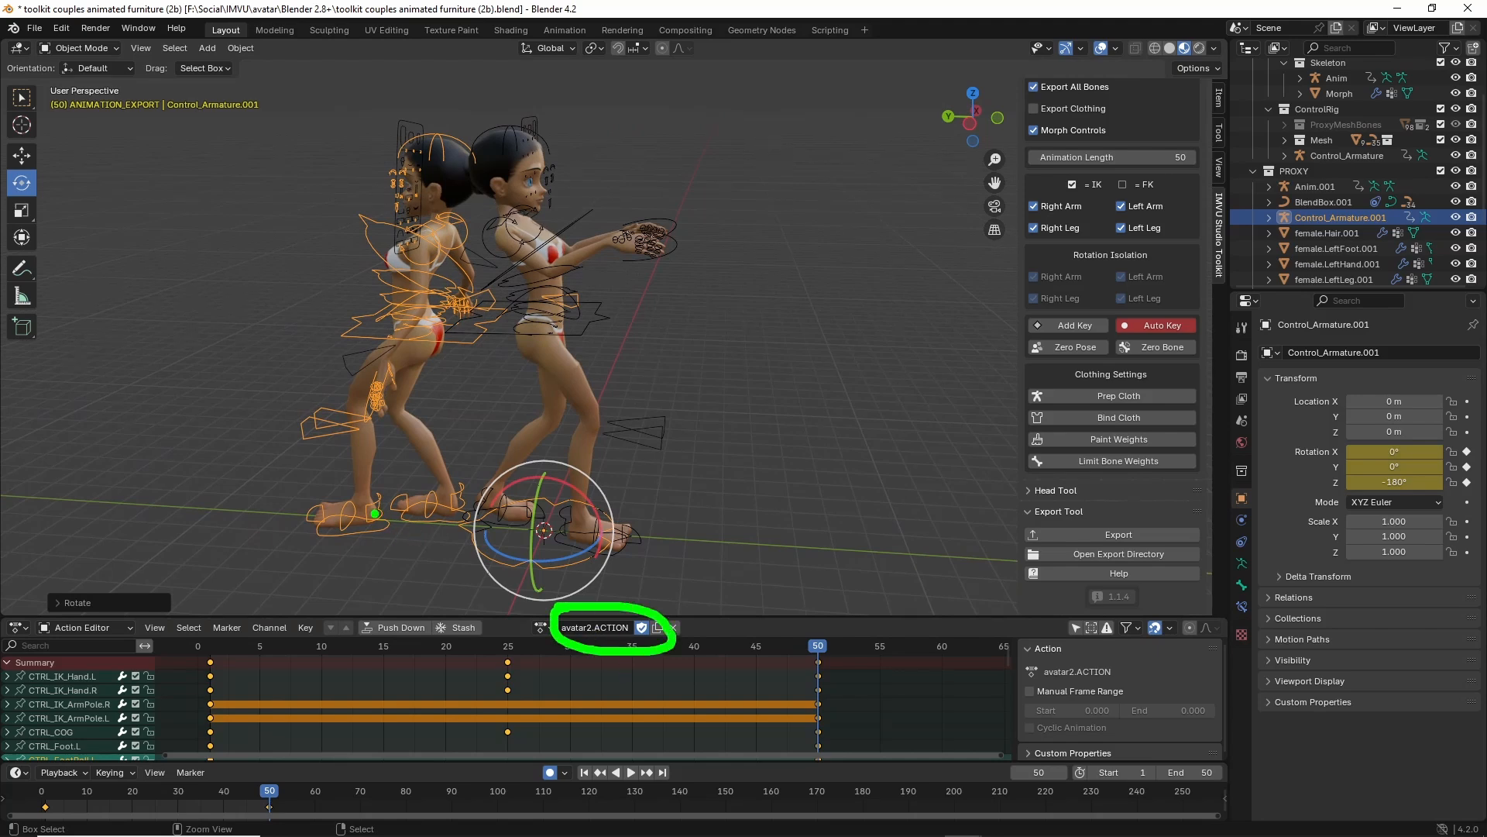
pyautogui.press('Escape')
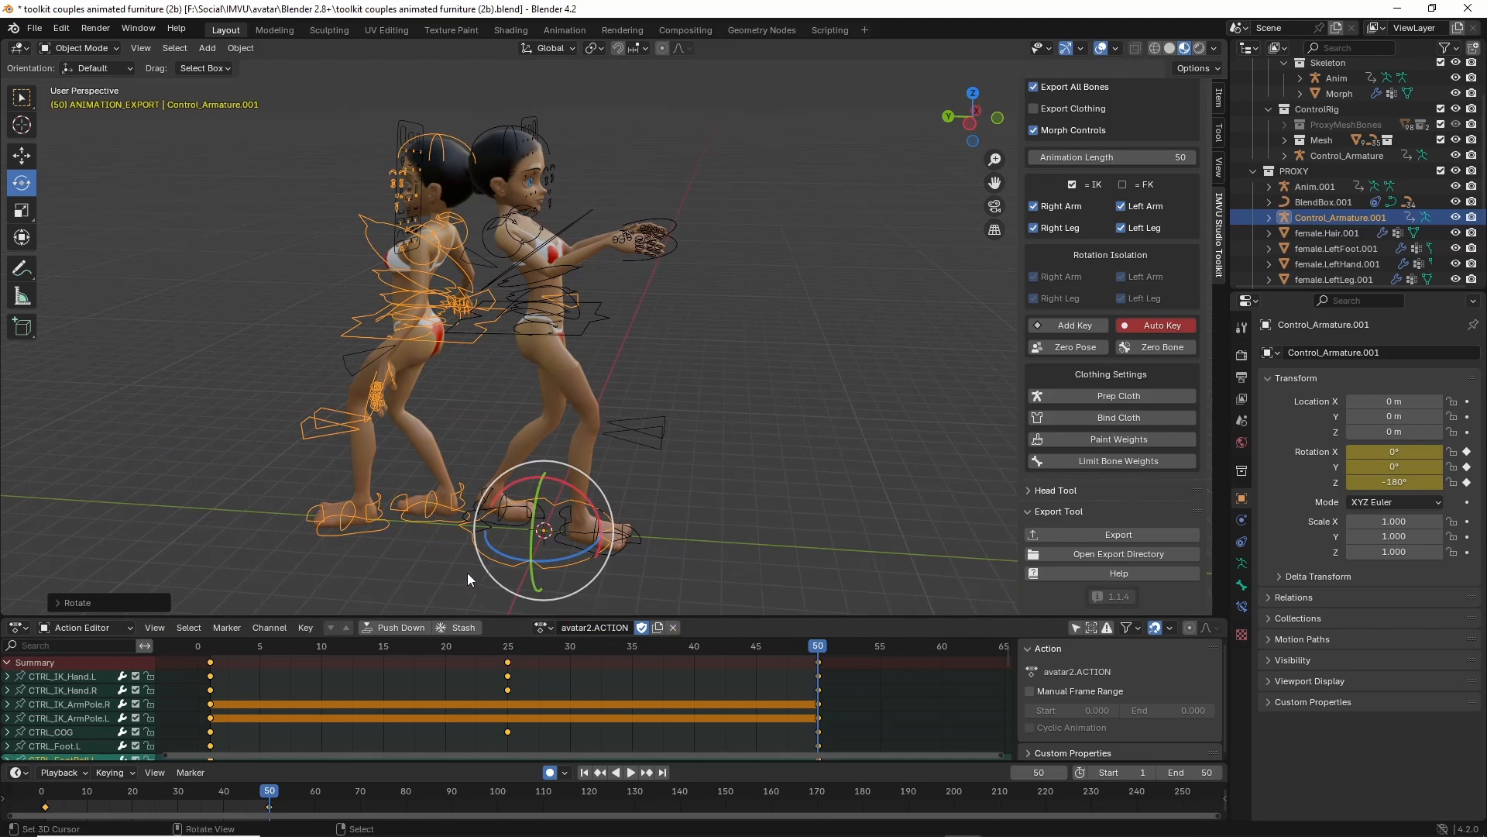
pyautogui.click(595, 626)
pyautogui.press('Return')
pyautogui.write('-1')
pyautogui.press('Return')
# Select the other avatar's Control_Armature and rename its action to avatar1-2.ACTION.
pyautogui.click(624, 431)
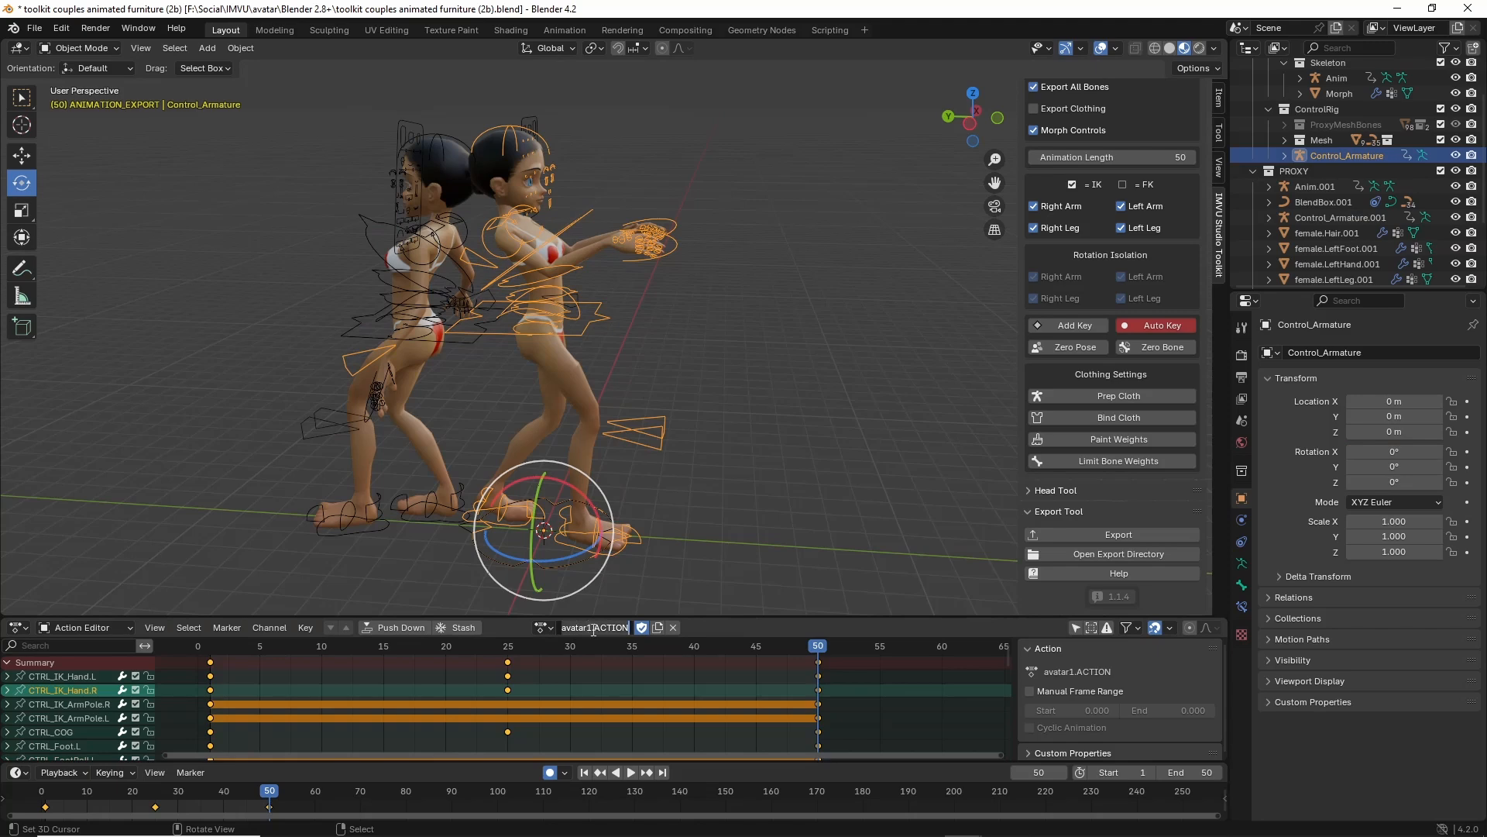
pyautogui.click(589, 629)
pyautogui.write('-2')
pyautogui.press('Return')
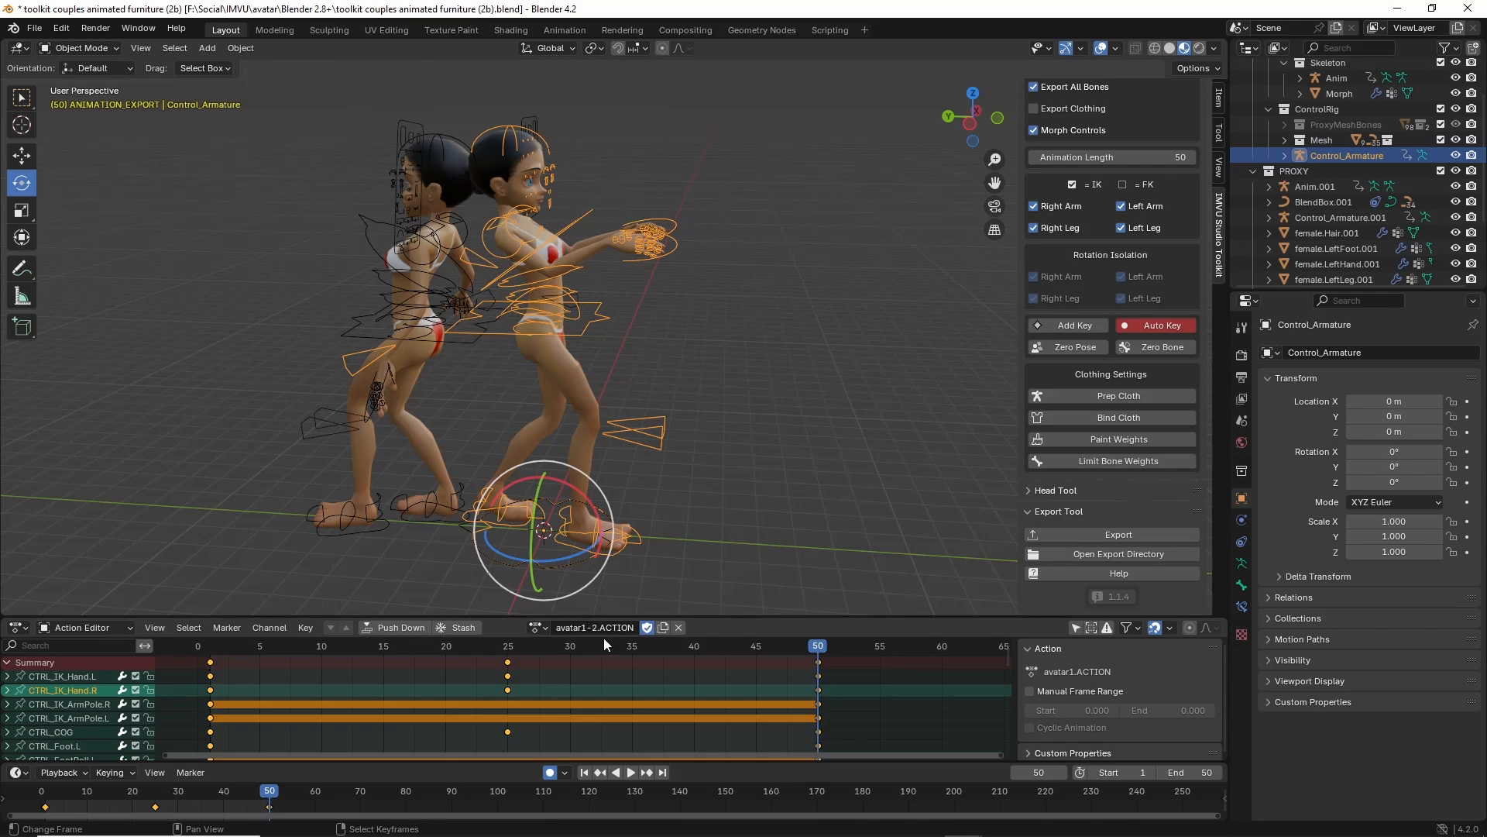
# Save the project as a new incremental version.
pyautogui.moveTo(569, 536); pyautogui.dragTo(555, 544)
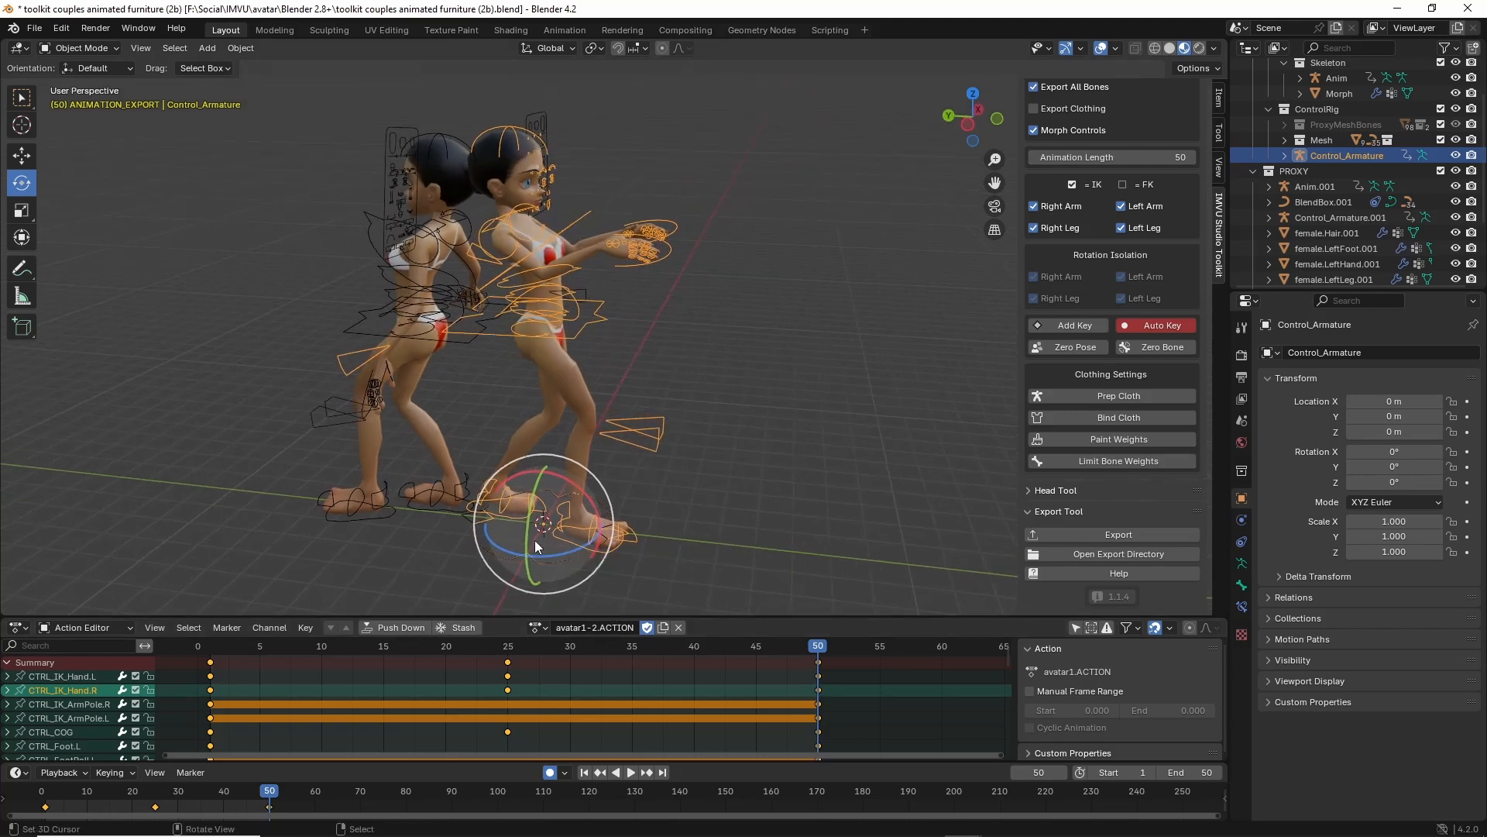
pyautogui.click(35, 28)
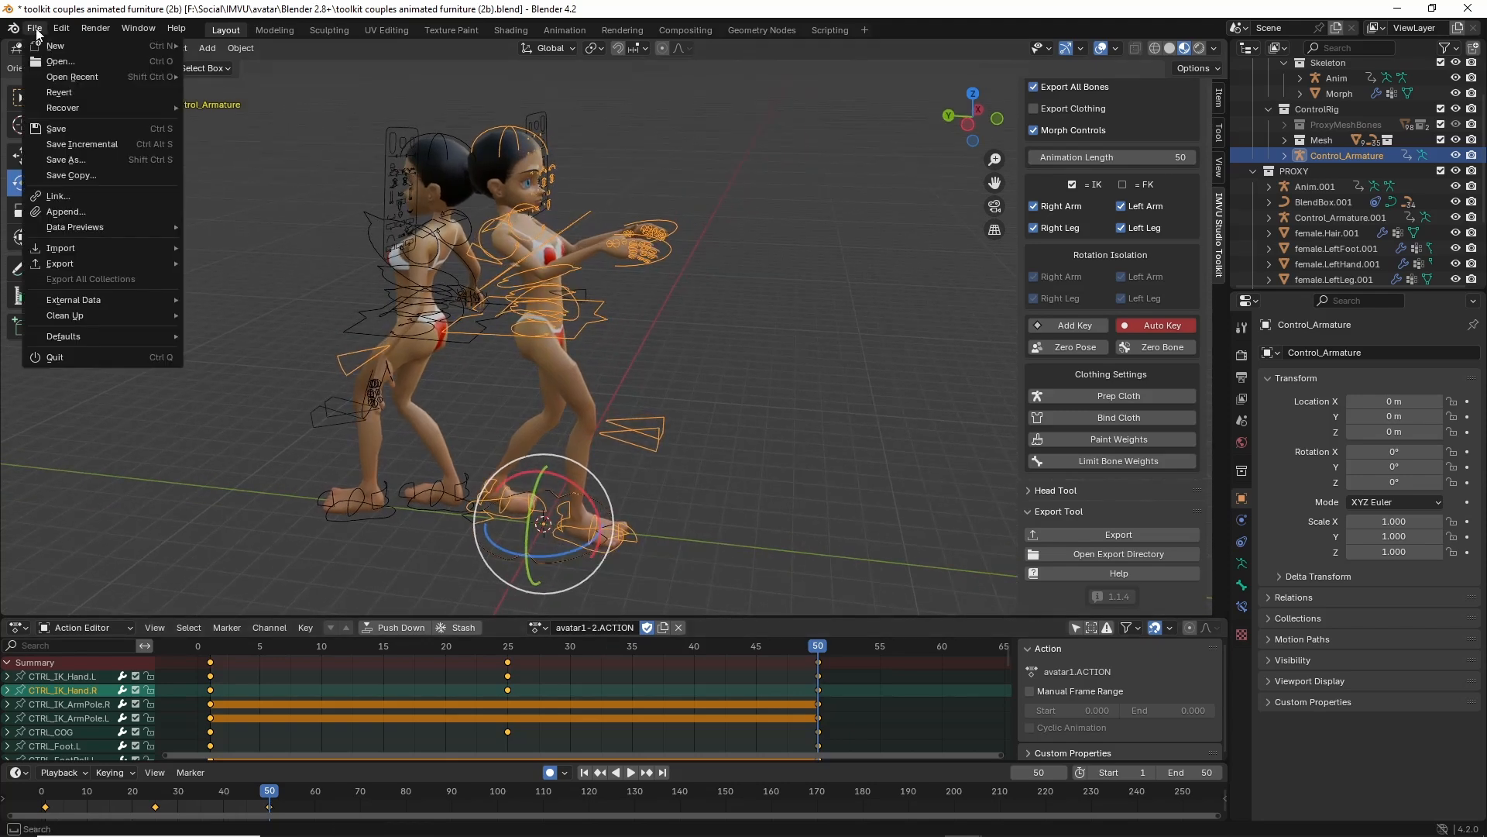
pyautogui.click(89, 145)
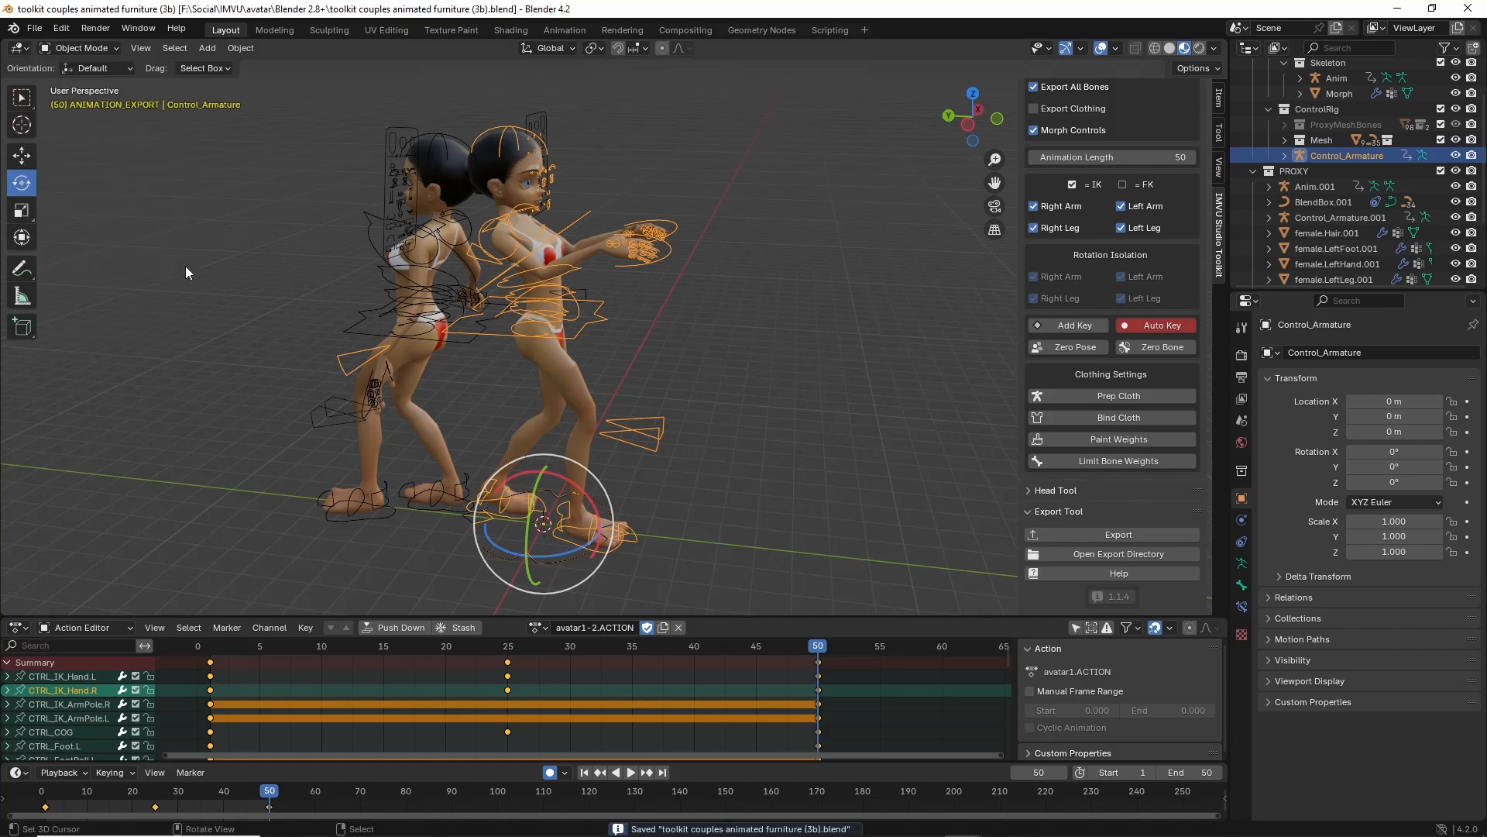
# Select the rotated avatar's Control_Armature.001 and switch it to Pose Mode.
pyautogui.keyDown('shift'); pyautogui.moveTo(193, 273); pyautogui.dragTo(234, 275, button='middle'); pyautogui.keyUp('shift')
pyautogui.rightClick(426, 511)
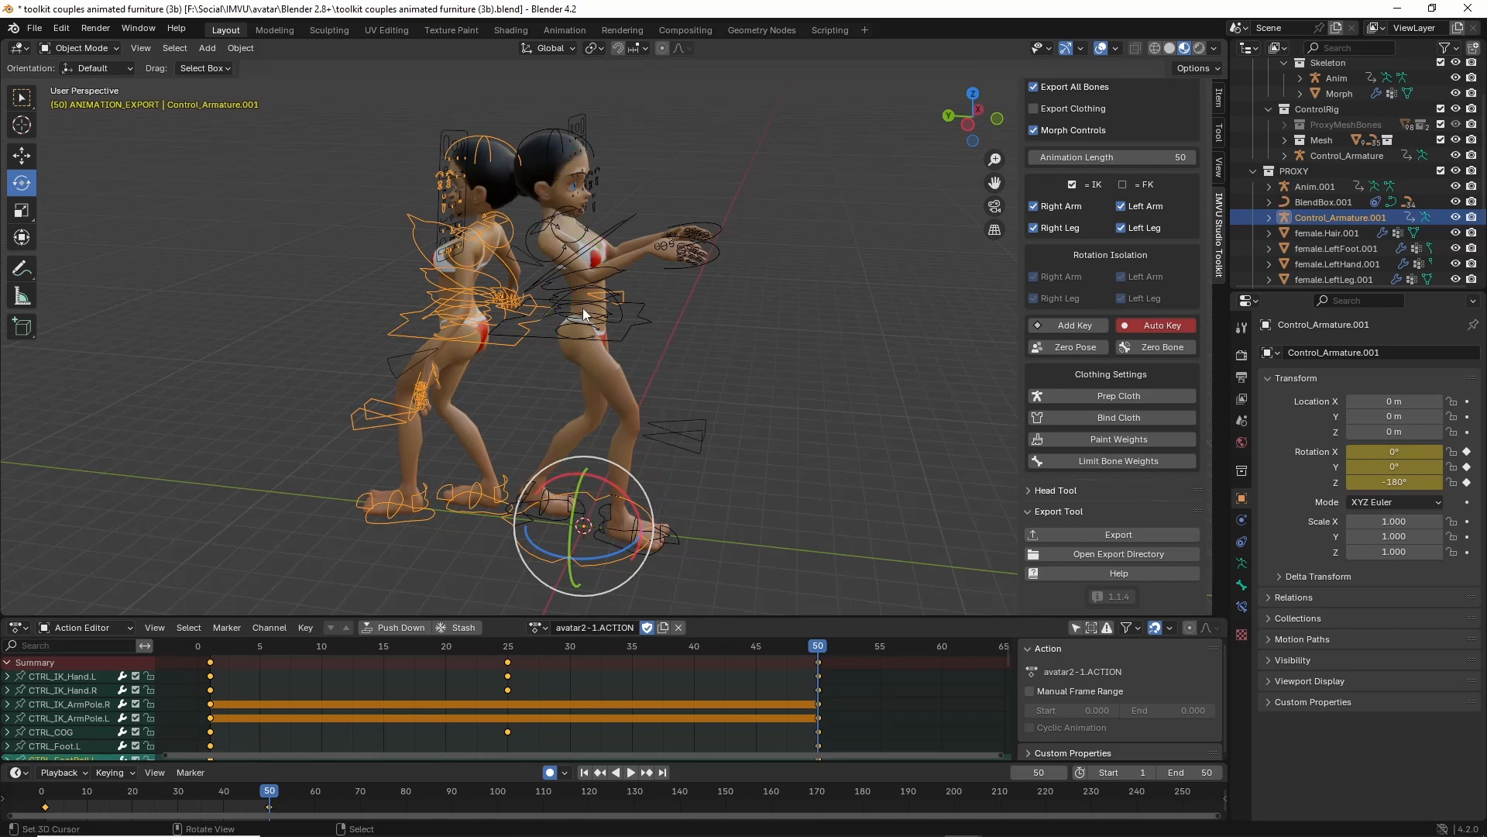
pyautogui.click(76, 48)
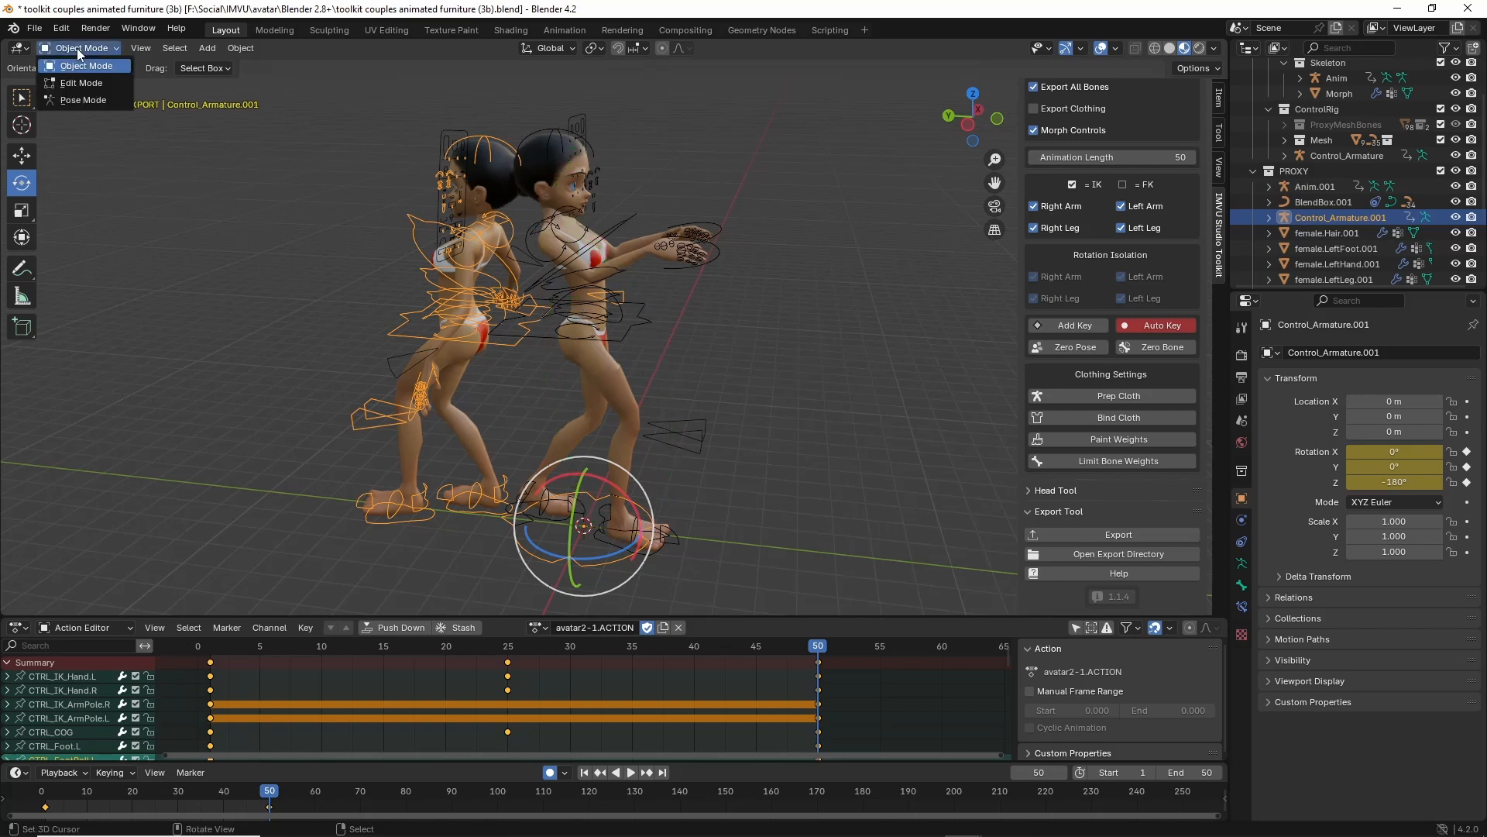
pyautogui.click(81, 99)
pyautogui.moveTo(373, 473); pyautogui.dragTo(403, 477, button='middle')
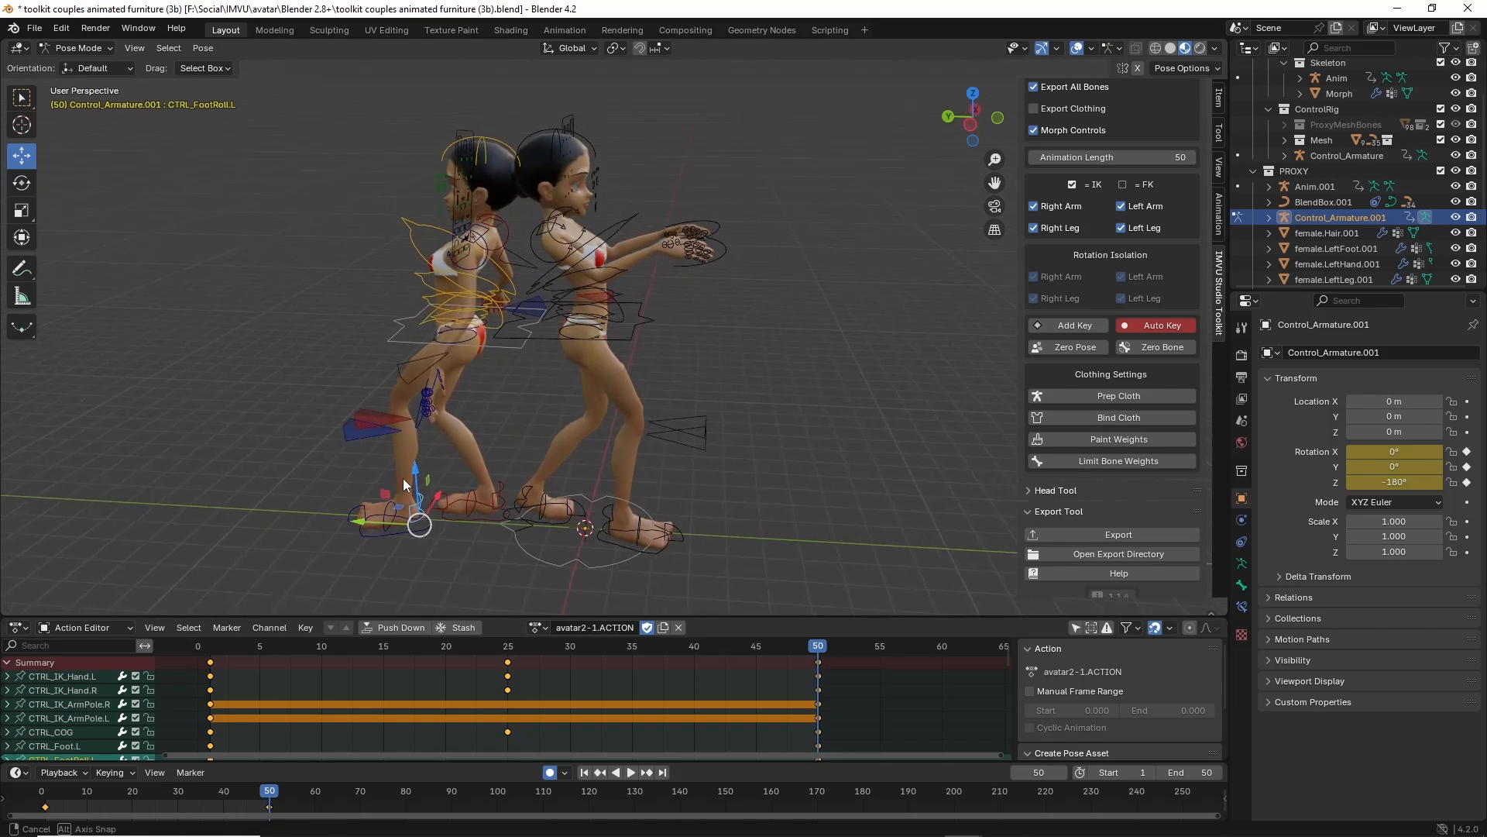
# Select all control bones except CTRL_FemaleRoot and move them along Y so the rotated avatar stands face to face with the other.
pyautogui.click(166, 48)
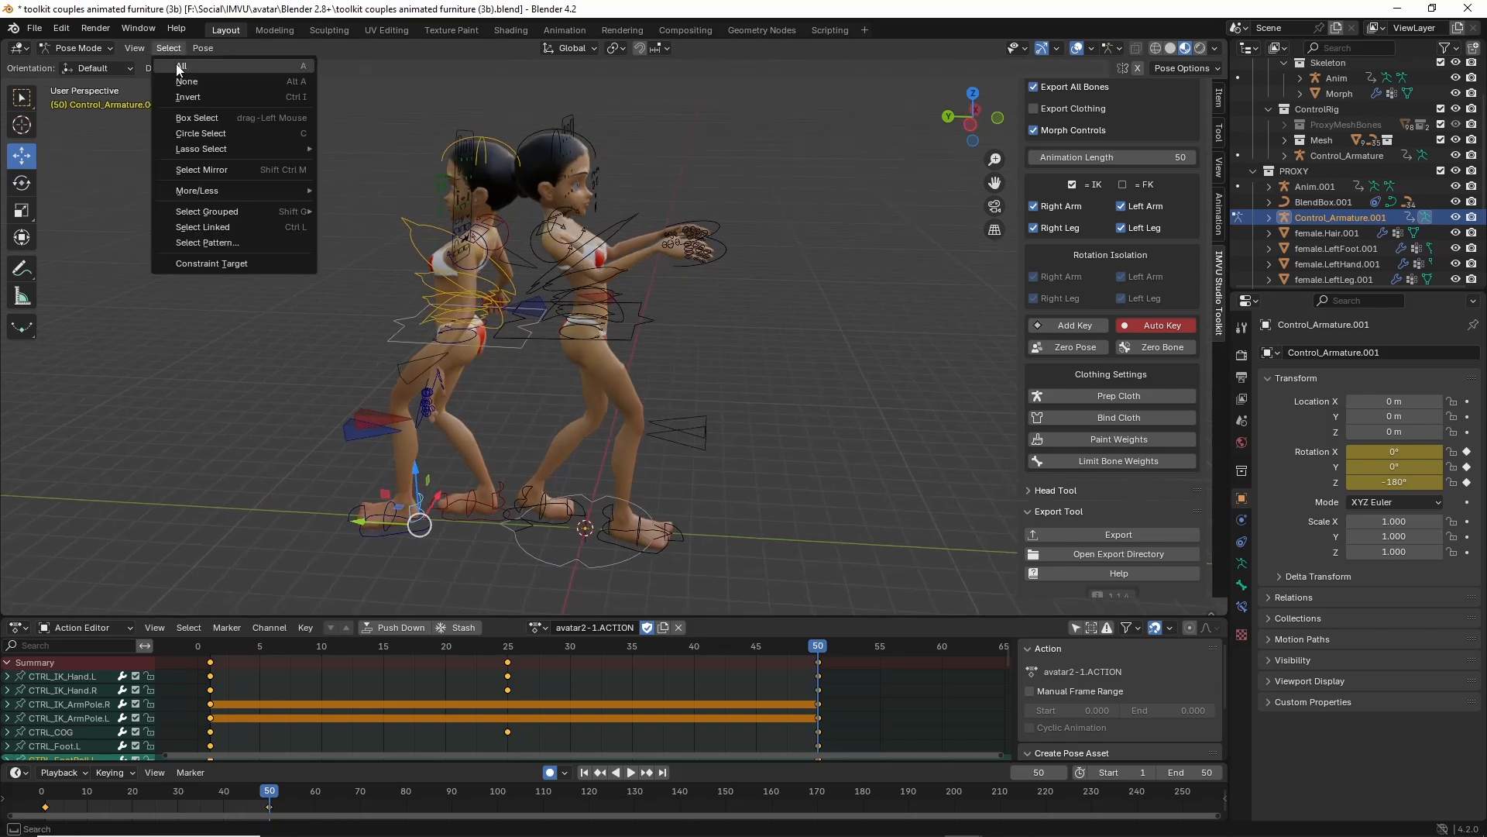
pyautogui.click(176, 63)
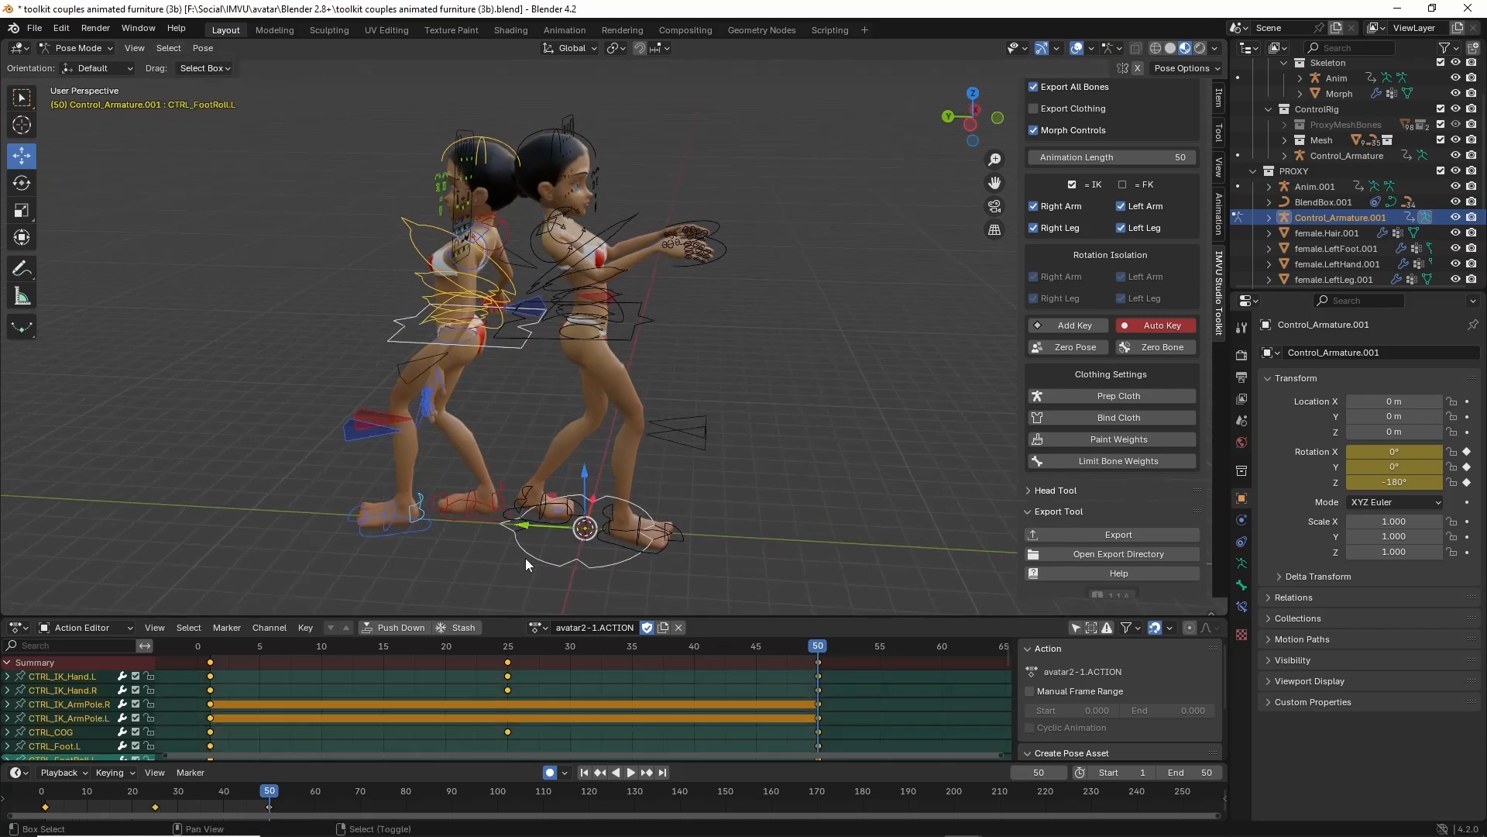
pyautogui.hotkey('ctrl', '2')
pyautogui.moveTo(568, 490)
pyautogui.mouseDown()
pyautogui.moveTo(593, 453)
pyautogui.moveTo(571, 473)
pyautogui.mouseUp()
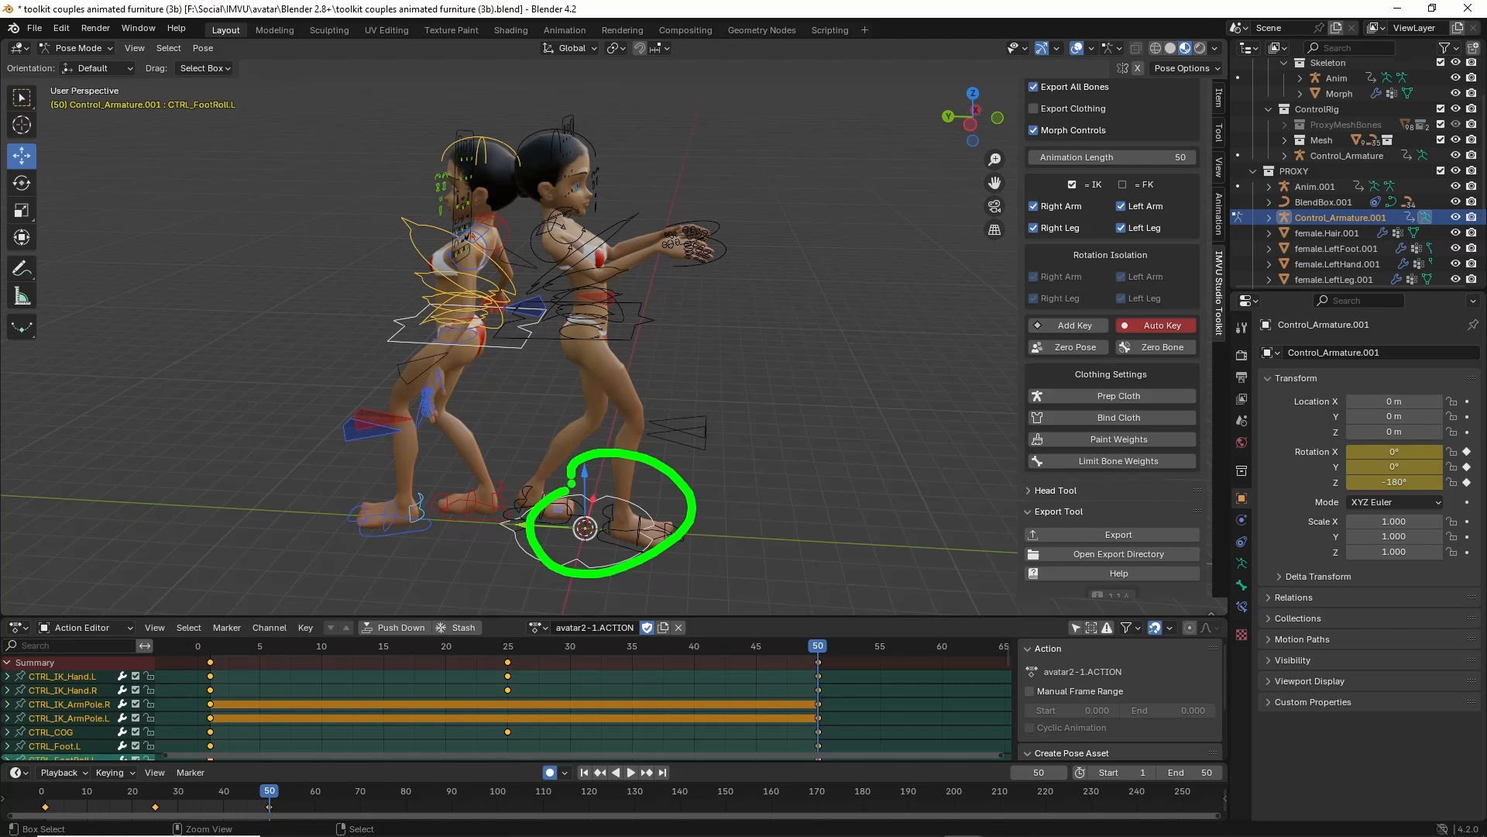
pyautogui.press('Escape')
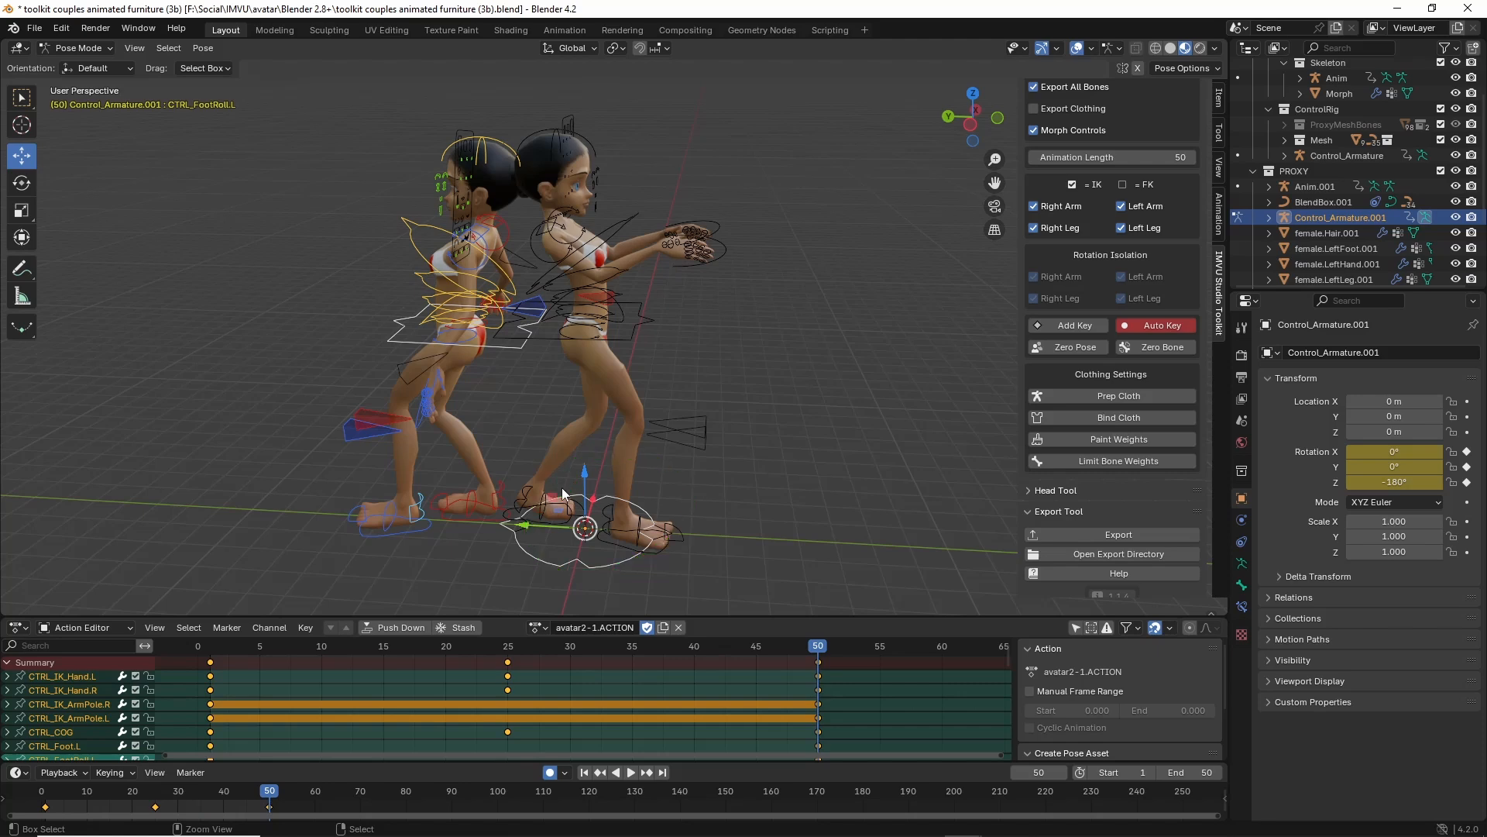
pyautogui.keyDown('shift'); pyautogui.click(544, 564); pyautogui.keyUp('shift')
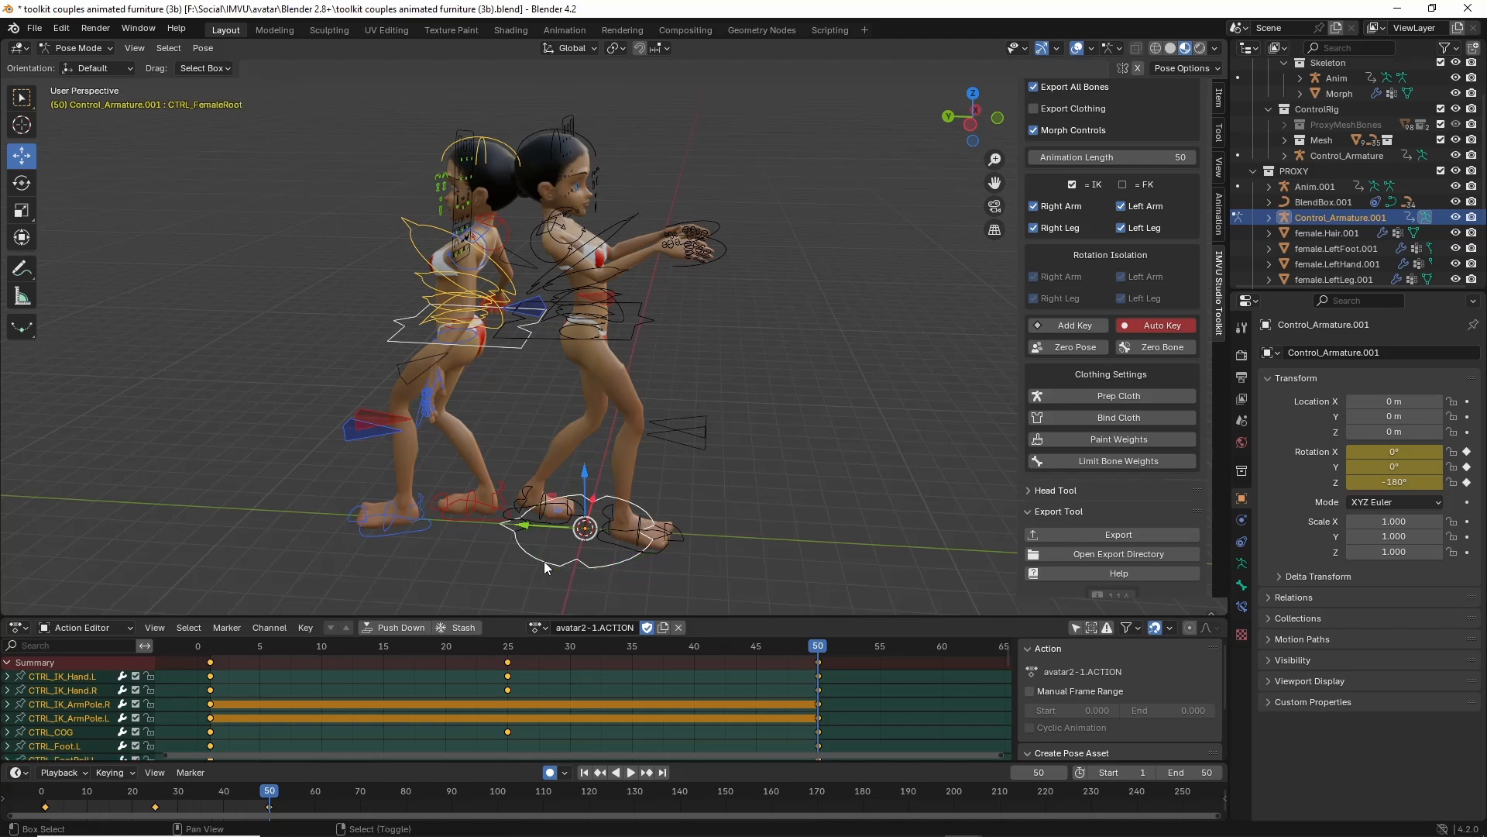
pyautogui.keyDown('shift'); pyautogui.click(544, 561); pyautogui.keyUp('shift')
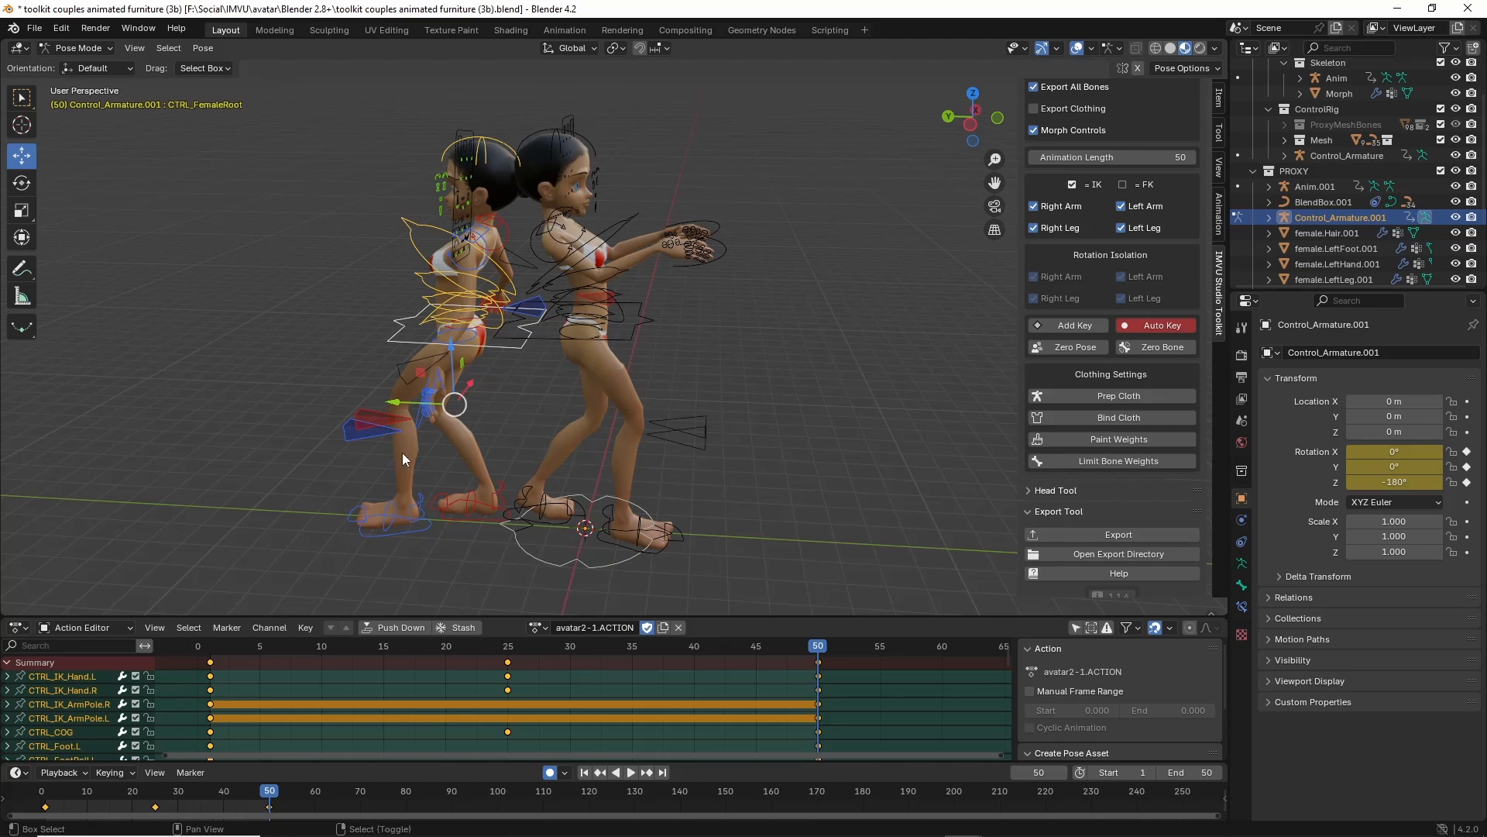
pyautogui.moveTo(393, 402); pyautogui.dragTo(627, 420)
pyautogui.moveTo(638, 357); pyautogui.dragTo(666, 380, button='middle')
# Copy the moved pose from frame 50 and paste it onto frame 1 of the avatar2-1 action.
pyautogui.moveTo(817, 653)
pyautogui.mouseDown()
pyautogui.moveTo(214, 656)
pyautogui.moveTo(844, 655)
pyautogui.moveTo(189, 672)
pyautogui.moveTo(816, 665)
pyautogui.mouseUp()
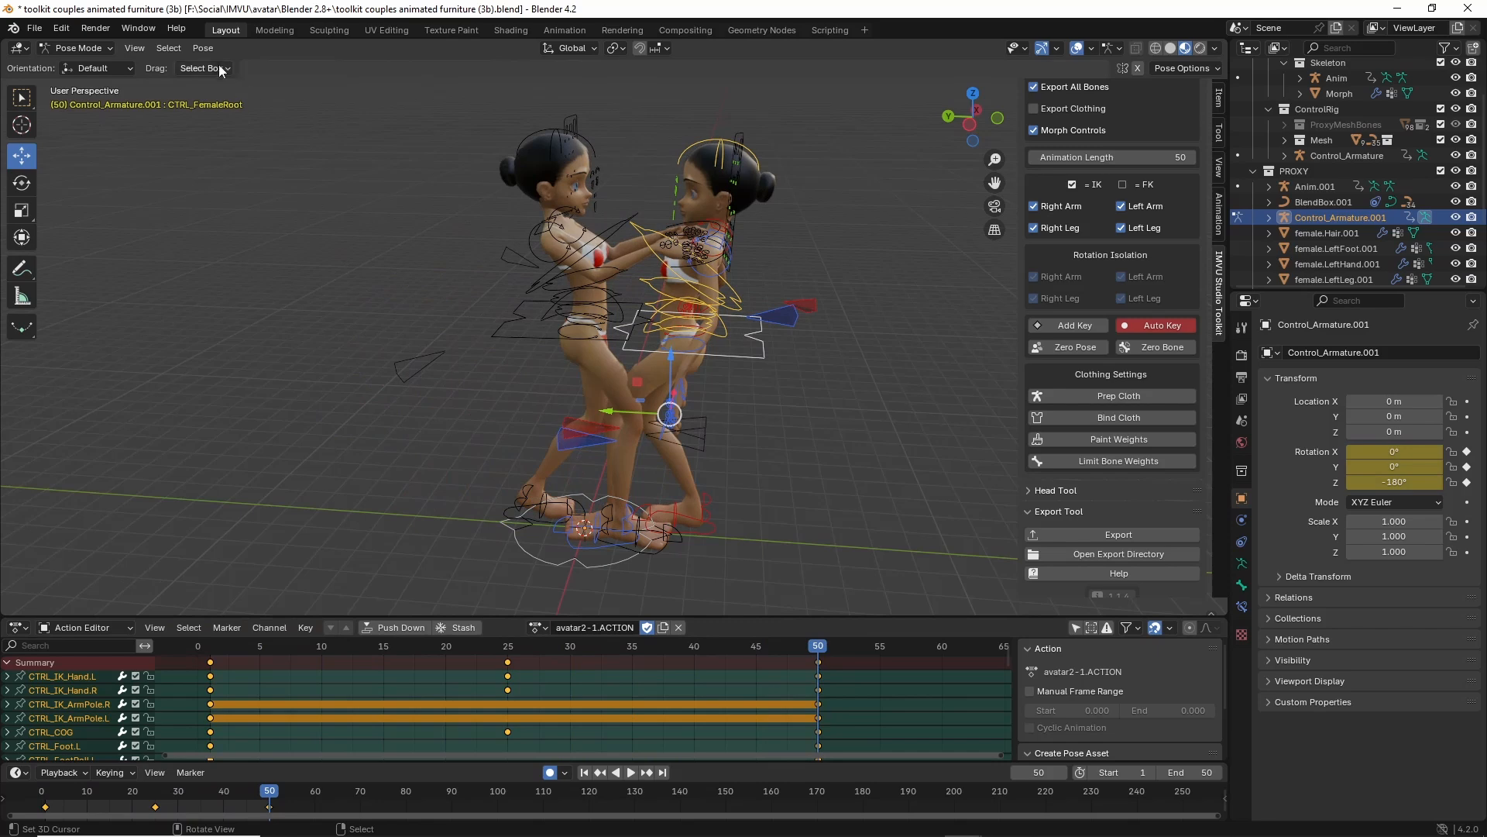
pyautogui.hotkey('ctrl', 'c')
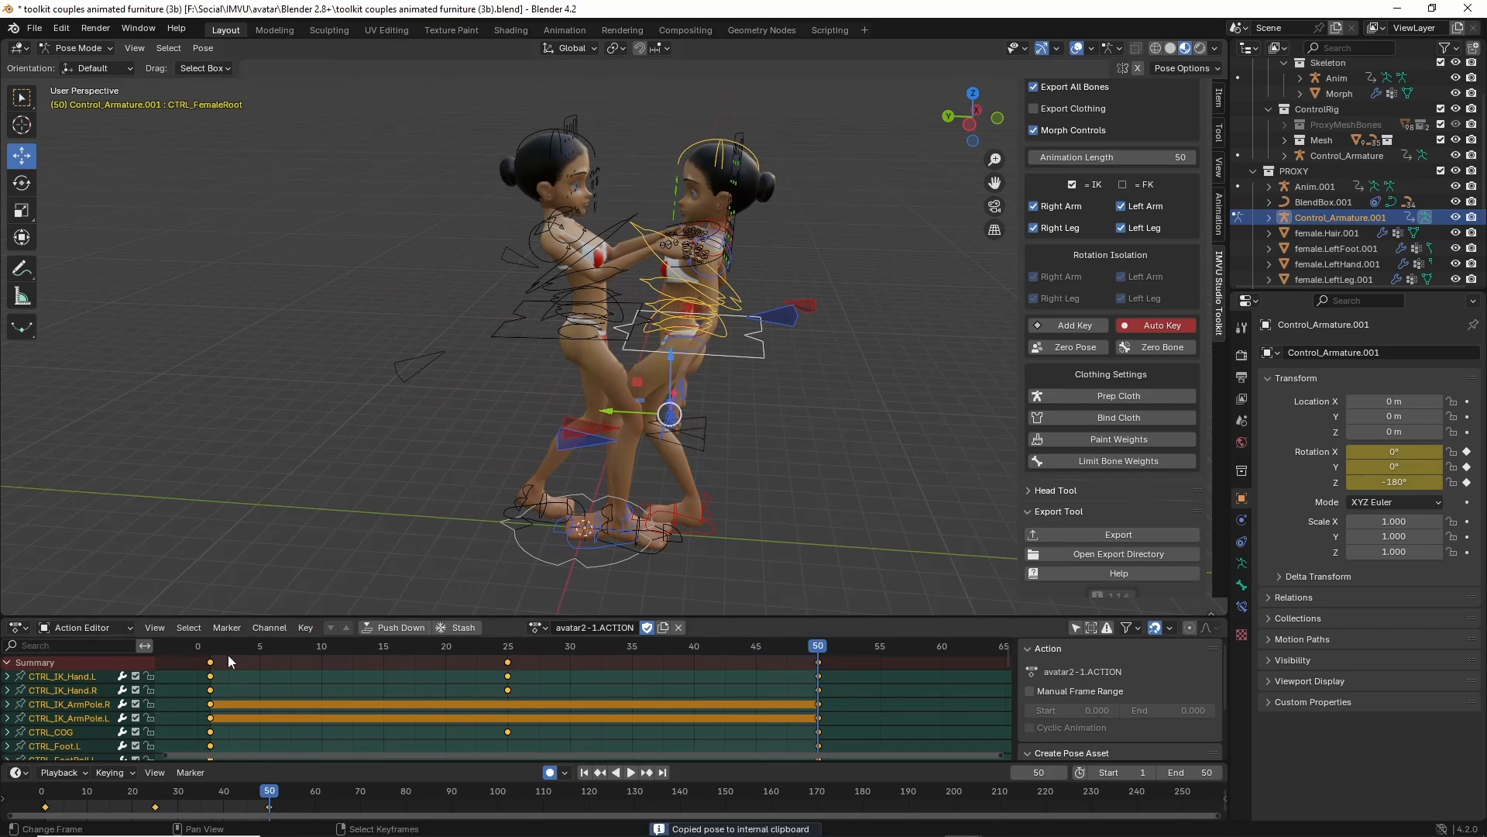
pyautogui.click(212, 667)
pyautogui.hotkey('ctrl', 'v')
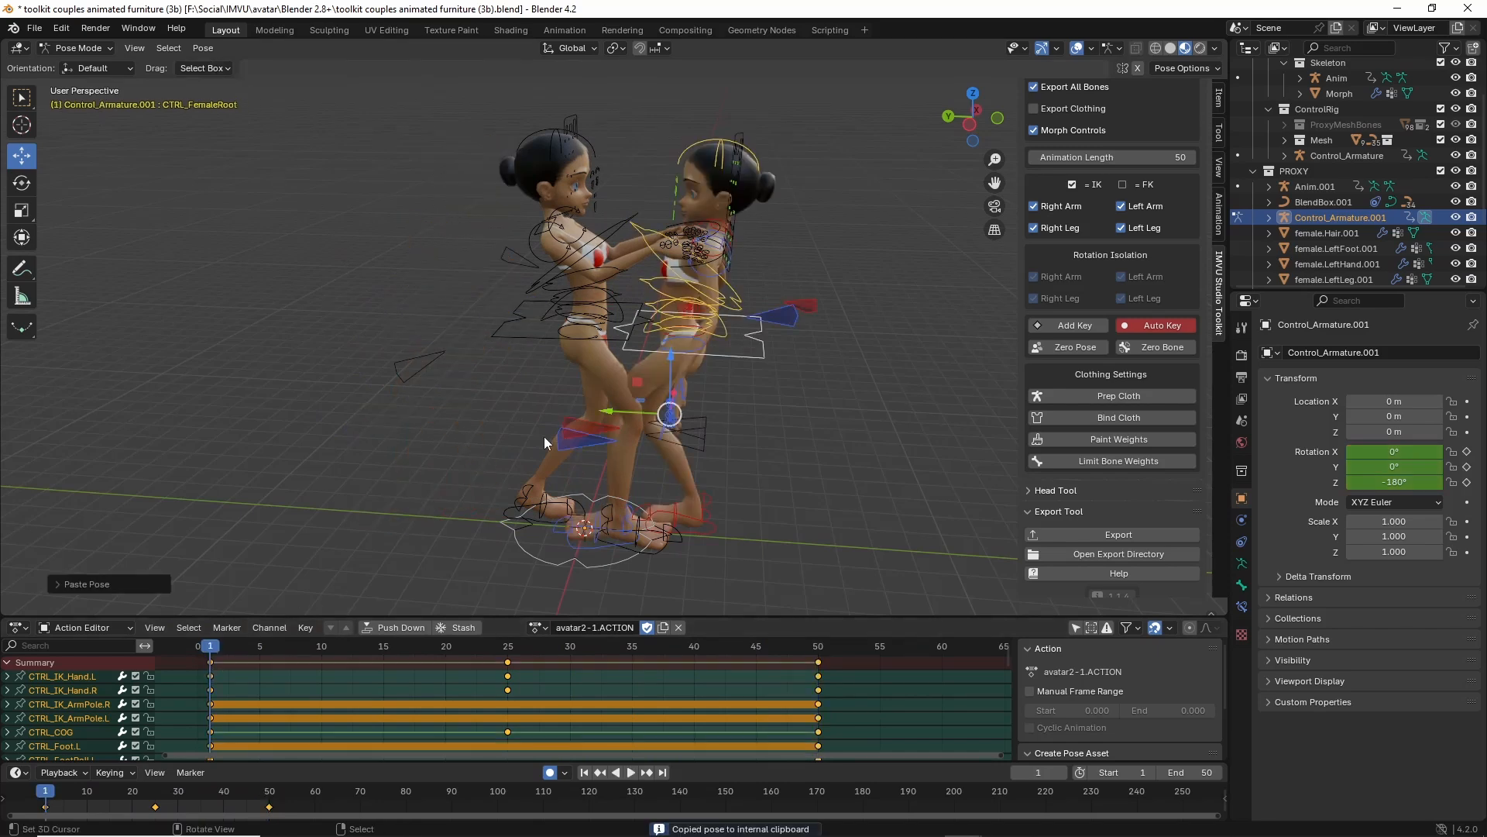
# Paste the copied face-to-face pose onto frame 25 of the avatar2-1 action.
pyautogui.keyDown('shift'); pyautogui.moveTo(544, 435); pyautogui.dragTo(542, 375, button='middle'); pyautogui.keyUp('shift')
pyautogui.click(508, 664)
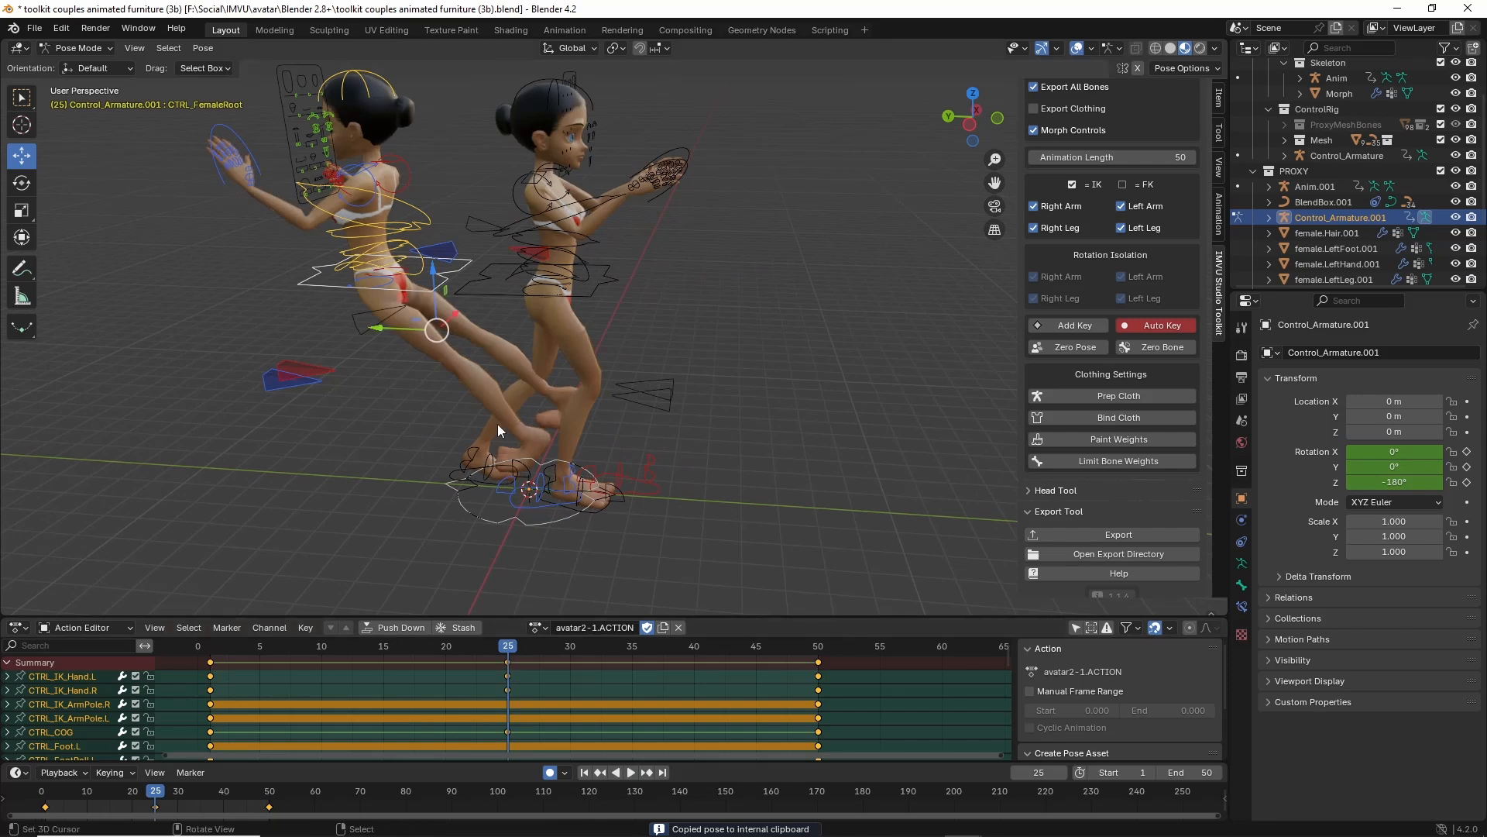
pyautogui.hotkey('ctrl', 'v')
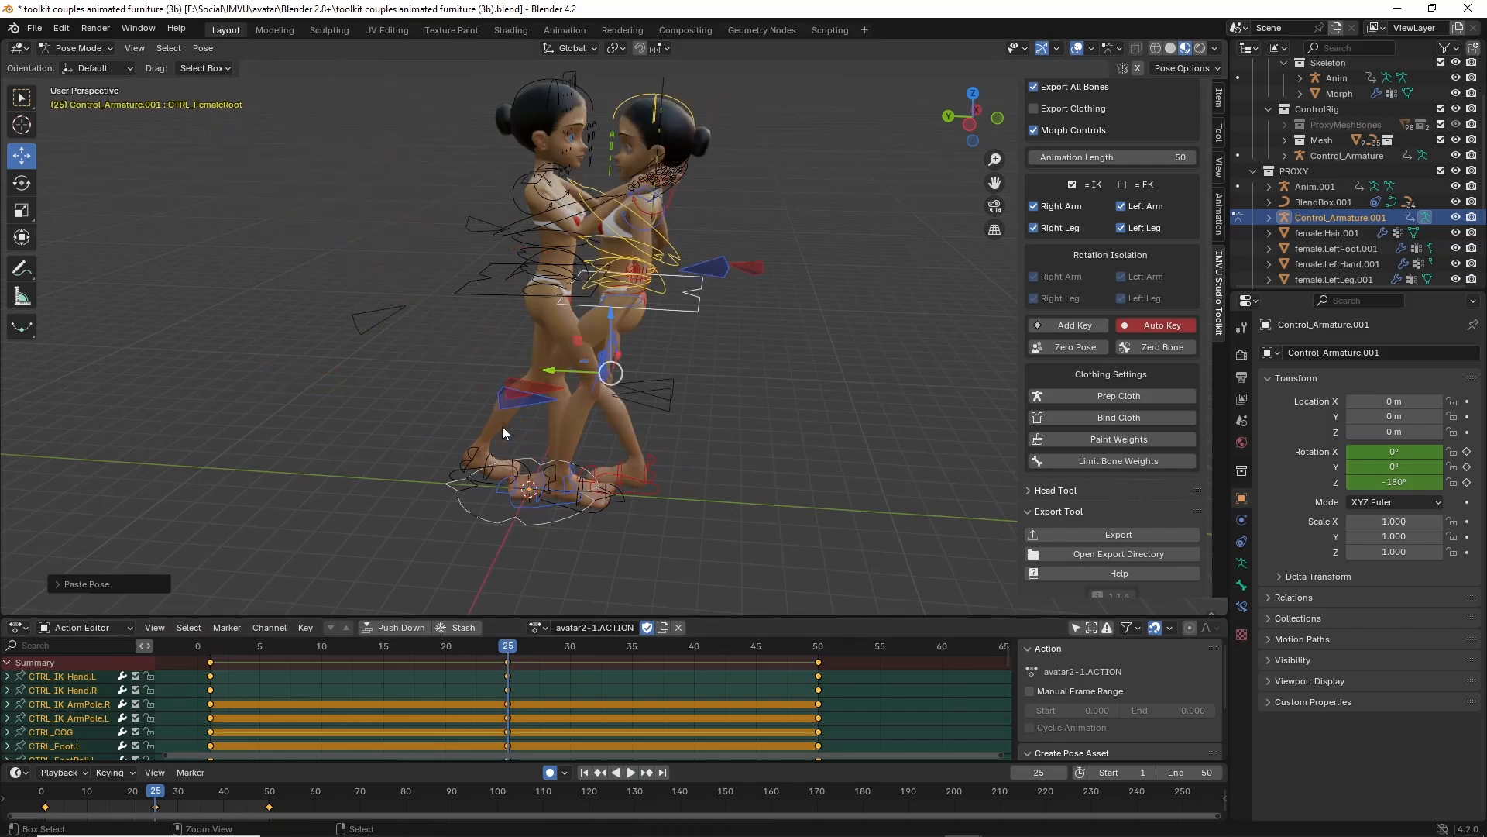
# Reposition the rotated avatar's CTRL_COG on frame 25 to adjust her hips in front of the other avatar.
pyautogui.moveTo(588, 371); pyautogui.dragTo(596, 400, button='middle')
pyautogui.scroll(4, 593, 402)
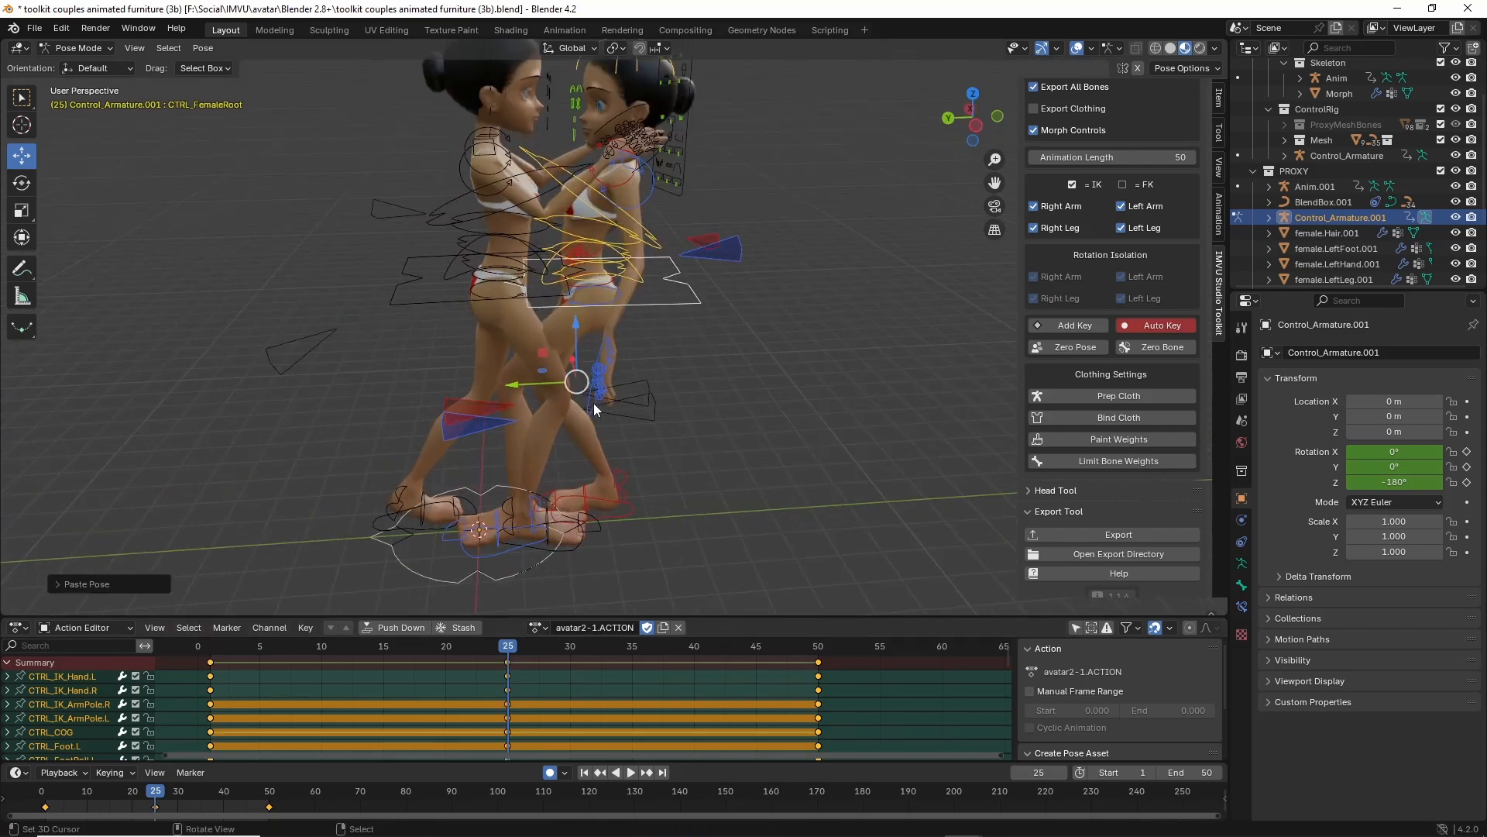
pyautogui.click(653, 299)
pyautogui.moveTo(654, 299); pyautogui.dragTo(547, 275, button='middle')
pyautogui.moveTo(547, 275); pyautogui.dragTo(574, 292)
# On frame 25, move the rotated avatar's CTRL_Foot.L back behind her along Y and shift CTRL_Foot.R sideways along X.
pyautogui.keyDown('shift'); pyautogui.moveTo(594, 441); pyautogui.dragTo(571, 339, button='middle'); pyautogui.keyUp('shift')
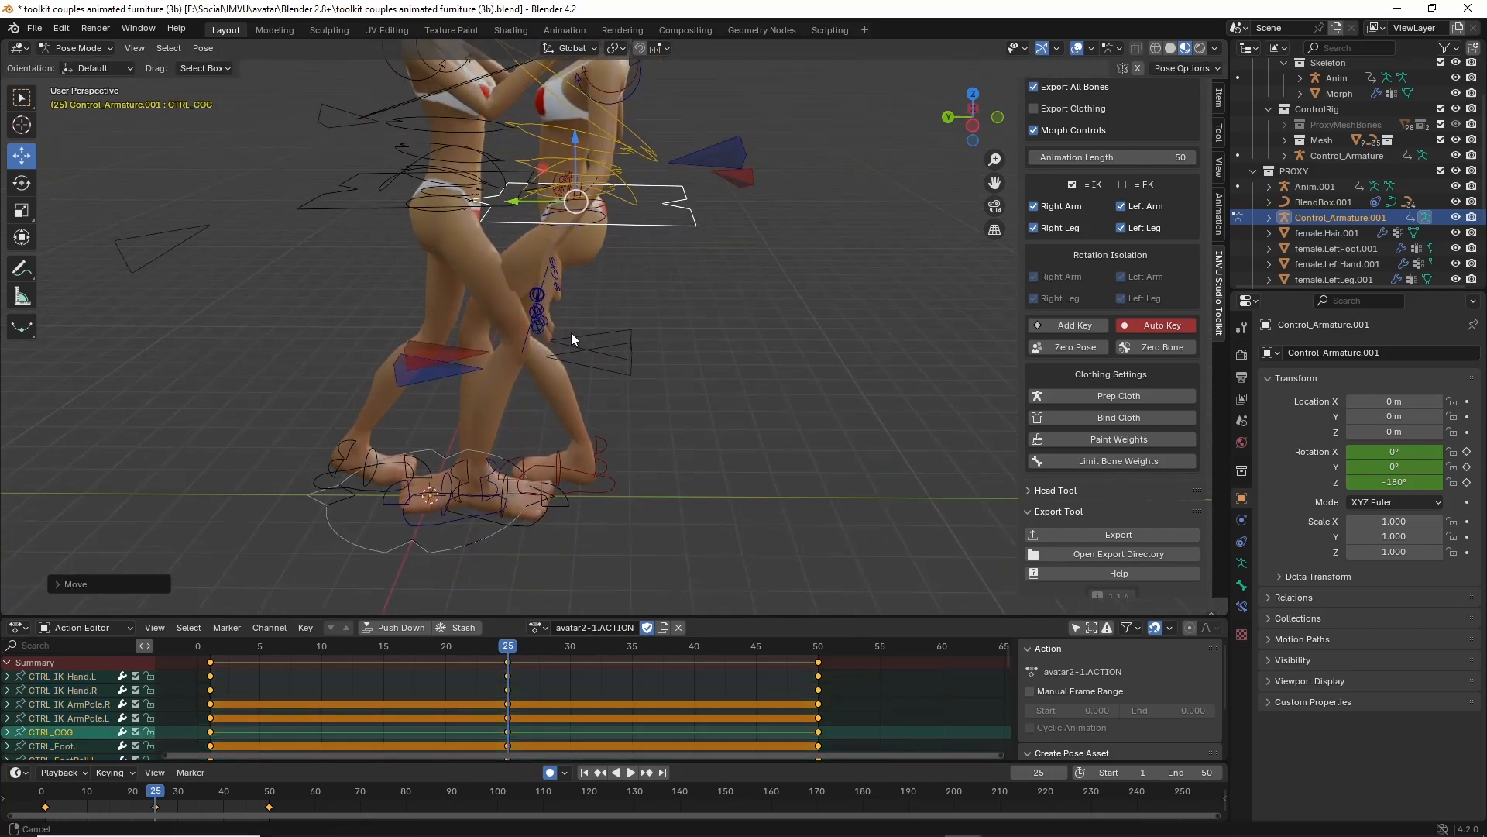
pyautogui.click(435, 517)
pyautogui.moveTo(397, 511); pyautogui.dragTo(618, 504)
pyautogui.click(578, 483)
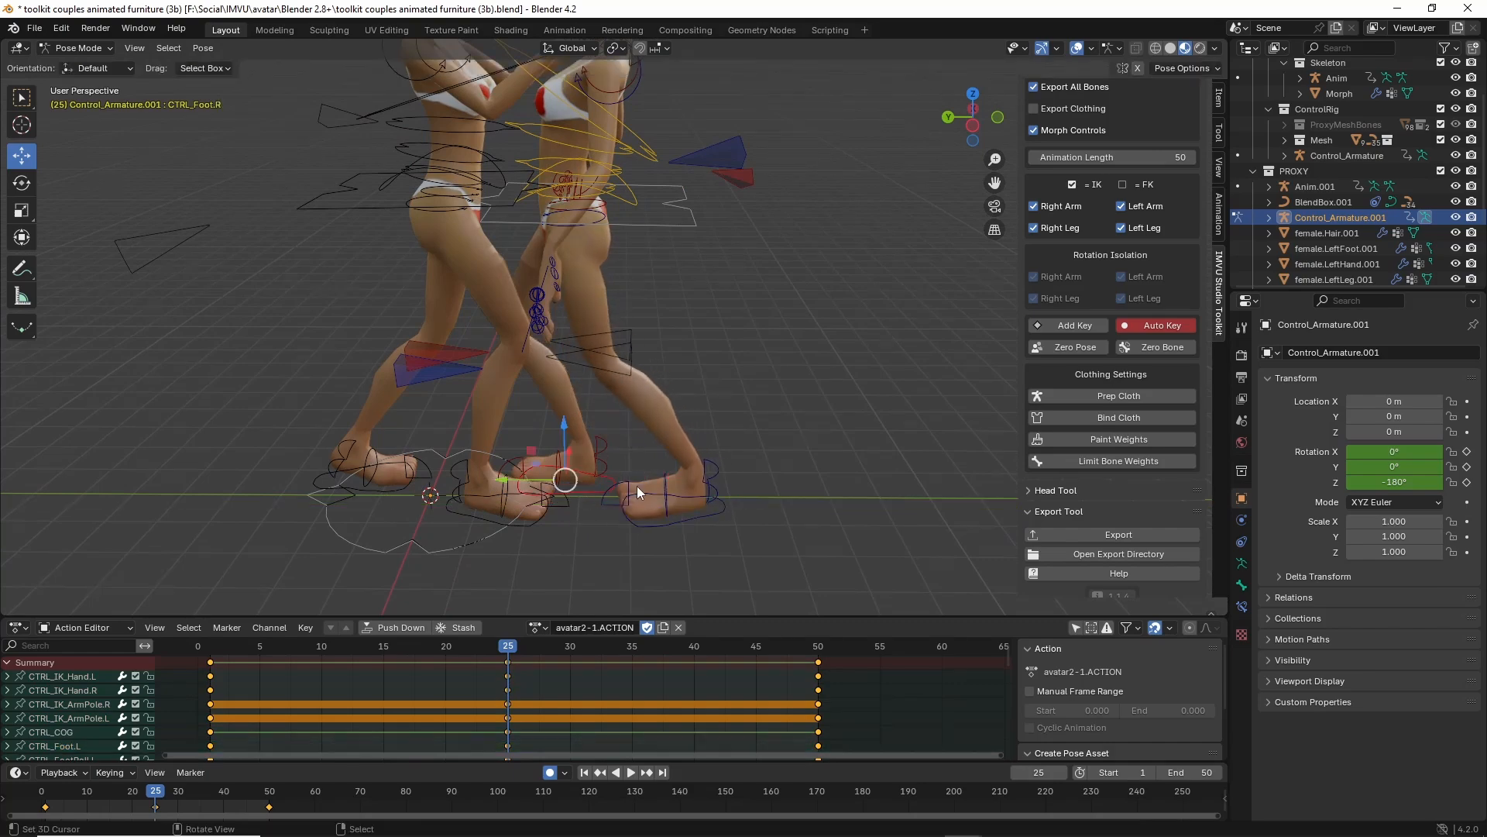
pyautogui.moveTo(637, 485); pyautogui.dragTo(584, 481, button='middle')
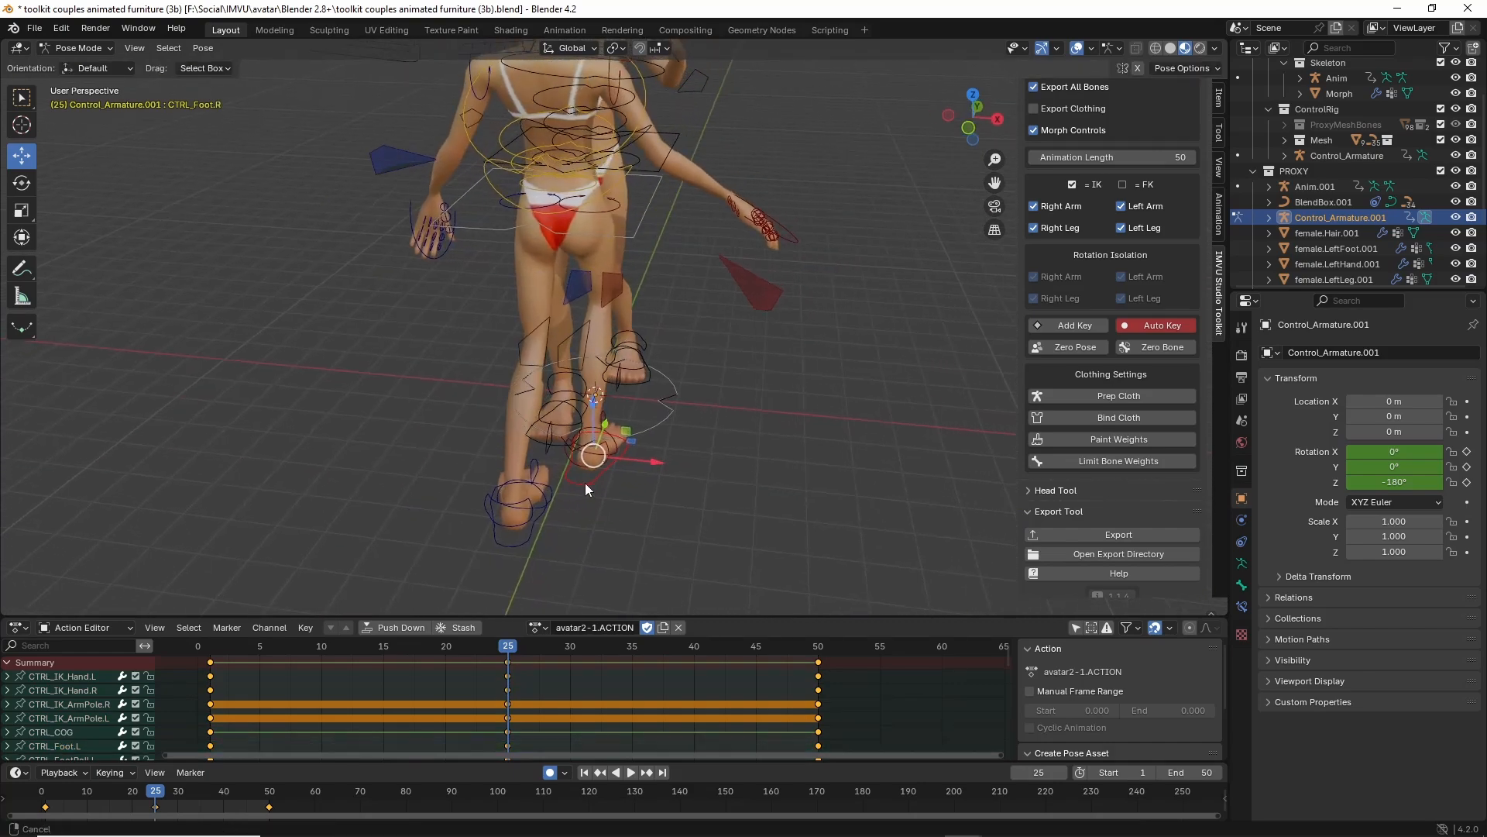
pyautogui.click(656, 463)
# Move and rotate the rotated avatar's CTRL_IK_Hand.L on frame 25 so the hand rests at the other avatar's waist.
pyautogui.moveTo(656, 462); pyautogui.dragTo(581, 333, button='middle')
pyautogui.moveTo(542, 604); pyautogui.dragTo(564, 392, button='middle')
pyautogui.click(515, 400)
pyautogui.press('g')
pyautogui.click(504, 329)
pyautogui.press('r')
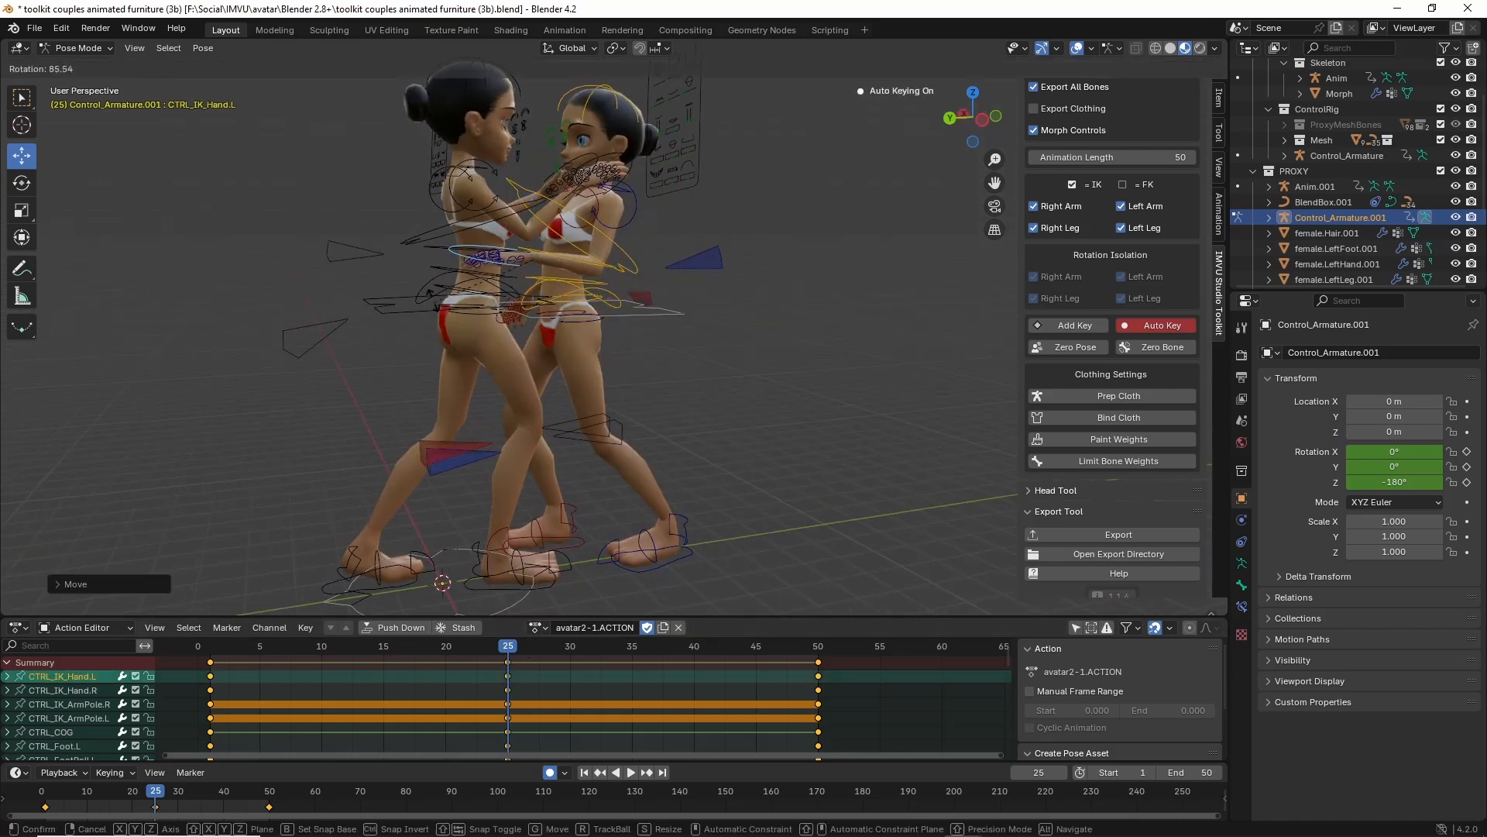
pyautogui.click(433, 306)
pyautogui.press('g')
pyautogui.click(477, 312)
# Move and rotate the rotated avatar's CTRL_IK_Hand.R on frame 25 to place it on the other side of her partner's waist.
pyautogui.moveTo(477, 312); pyautogui.dragTo(657, 384, button='middle')
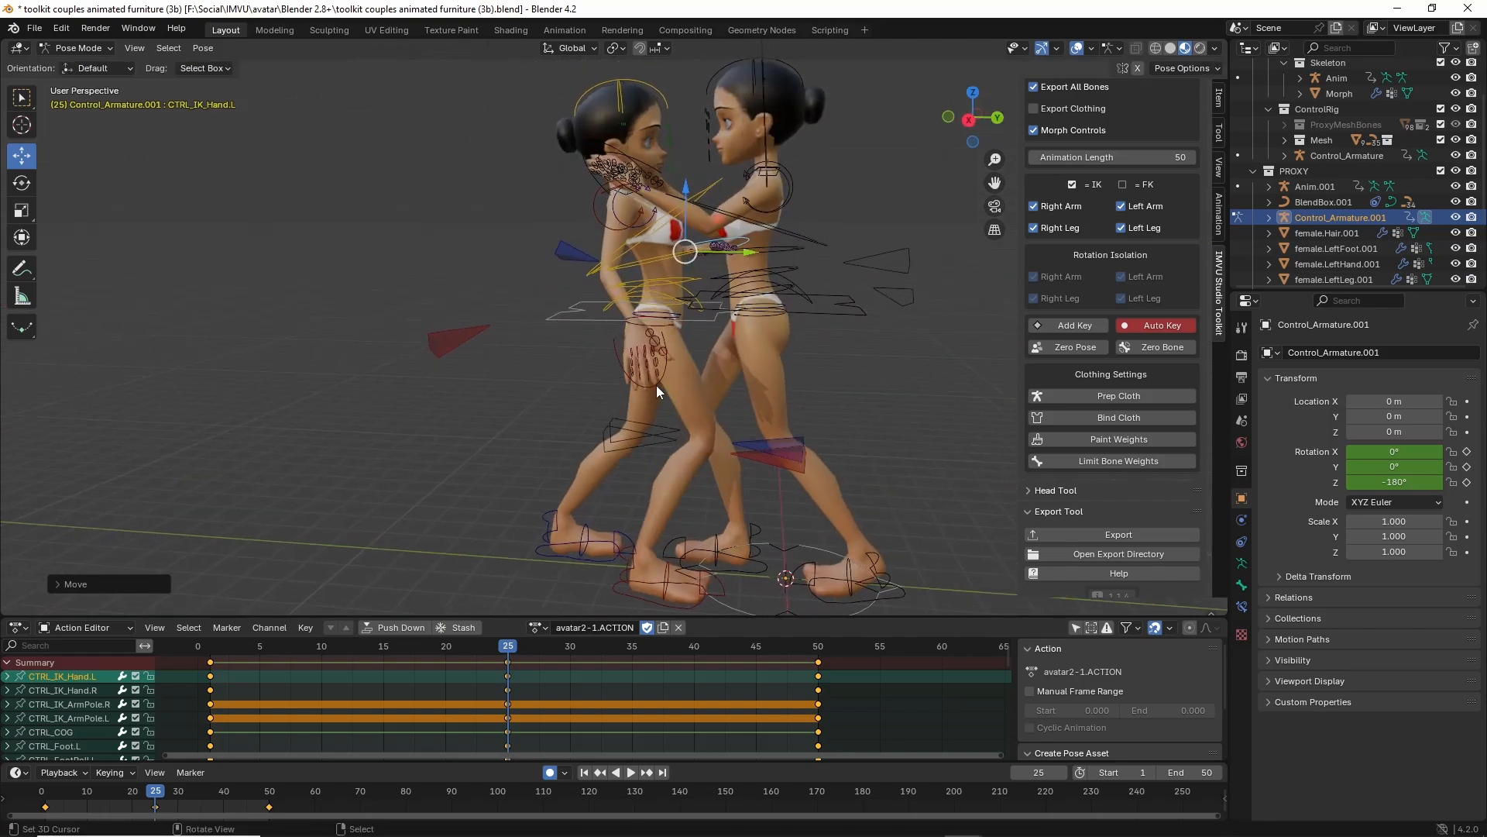
pyautogui.click(657, 384)
pyautogui.press('g')
pyautogui.click(740, 347)
pyautogui.press('r')
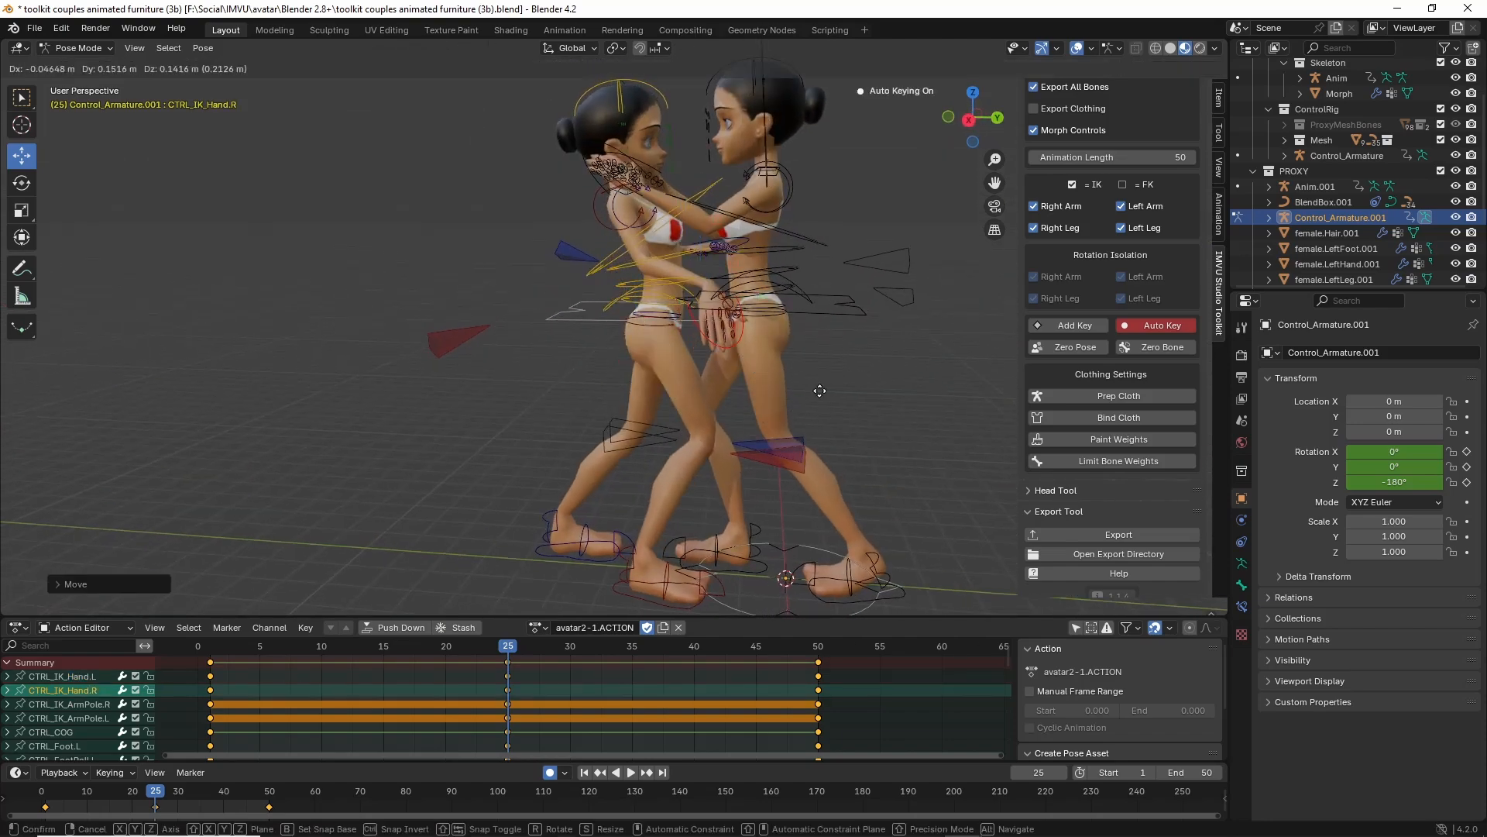
pyautogui.click(866, 223)
pyautogui.moveTo(866, 223); pyautogui.dragTo(426, 411, button='middle')
pyautogui.press('g')
pyautogui.click(553, 370)
pyautogui.press('g')
pyautogui.click(701, 385)
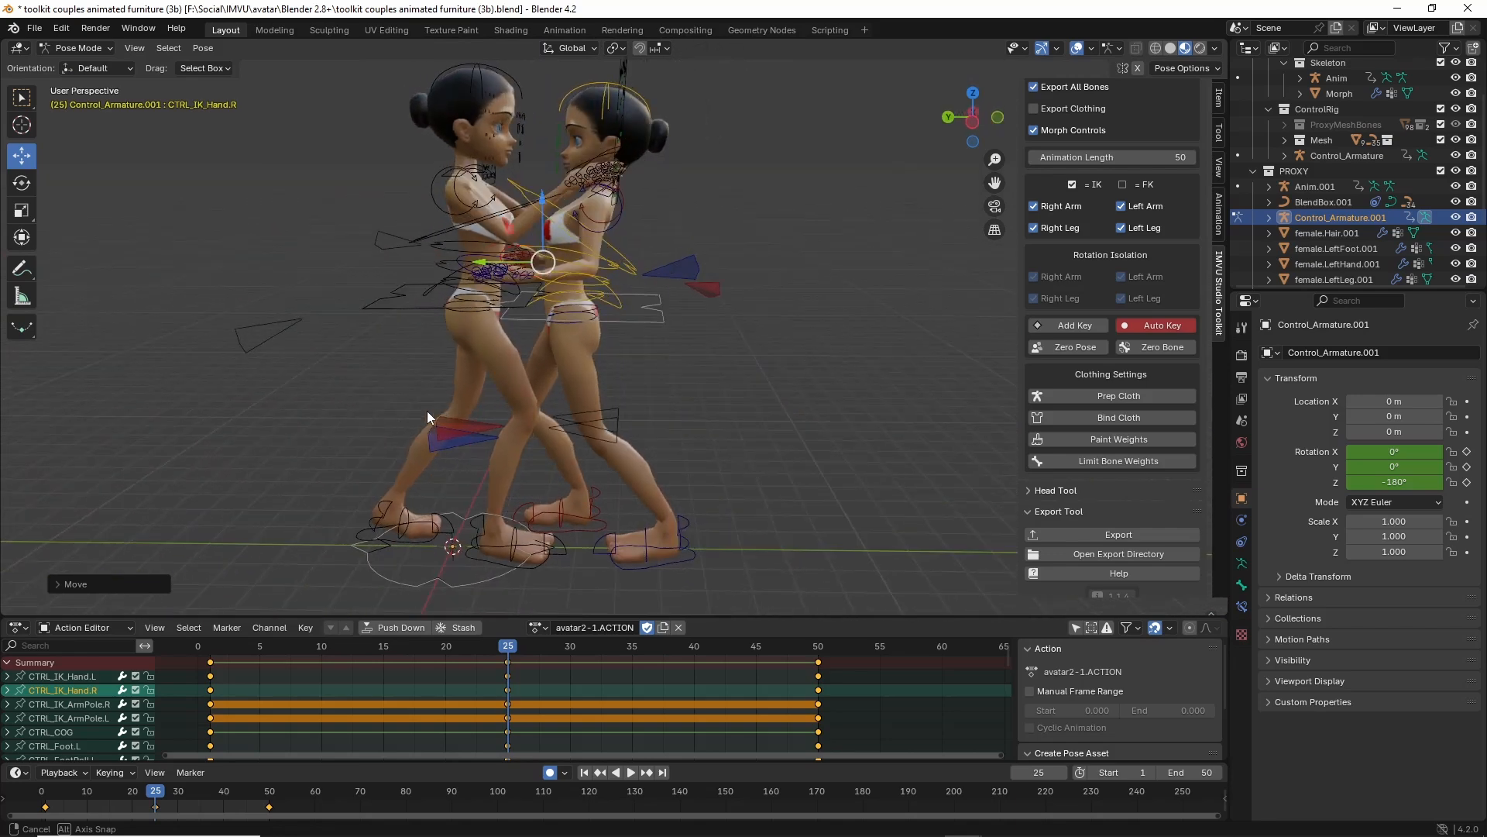
# Copy the CTRL_Foot.L pose from frame 25, paste it onto frames 1 and 50, and scrub back to frame 1.
pyautogui.hotkey('shift', 'Left')
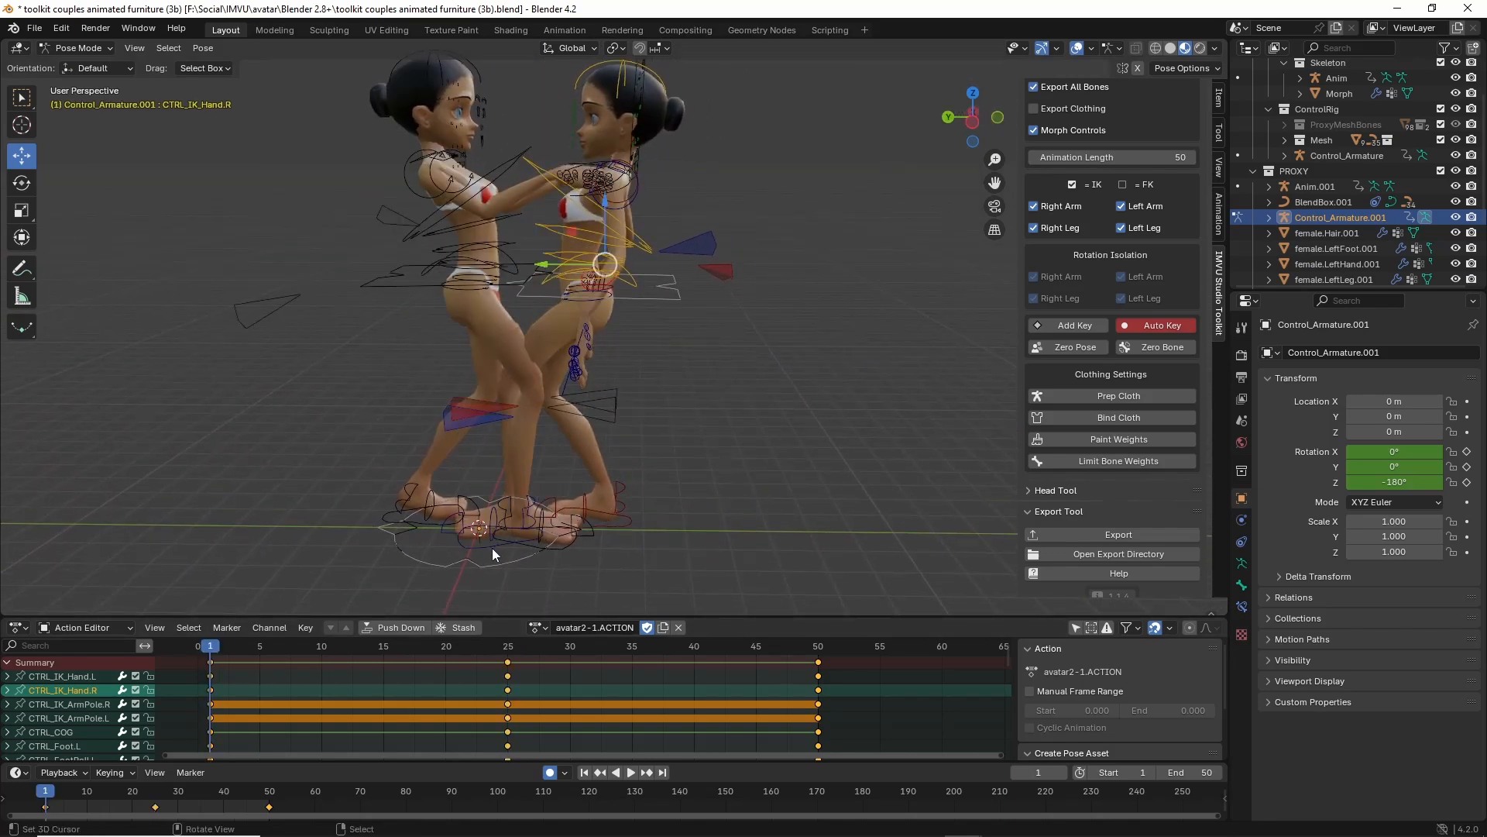
pyautogui.click(508, 647)
pyautogui.keyDown('shift'); pyautogui.moveTo(566, 360); pyautogui.dragTo(546, 256, button='middle'); pyautogui.keyUp('shift')
pyautogui.scroll(2, 579, 398)
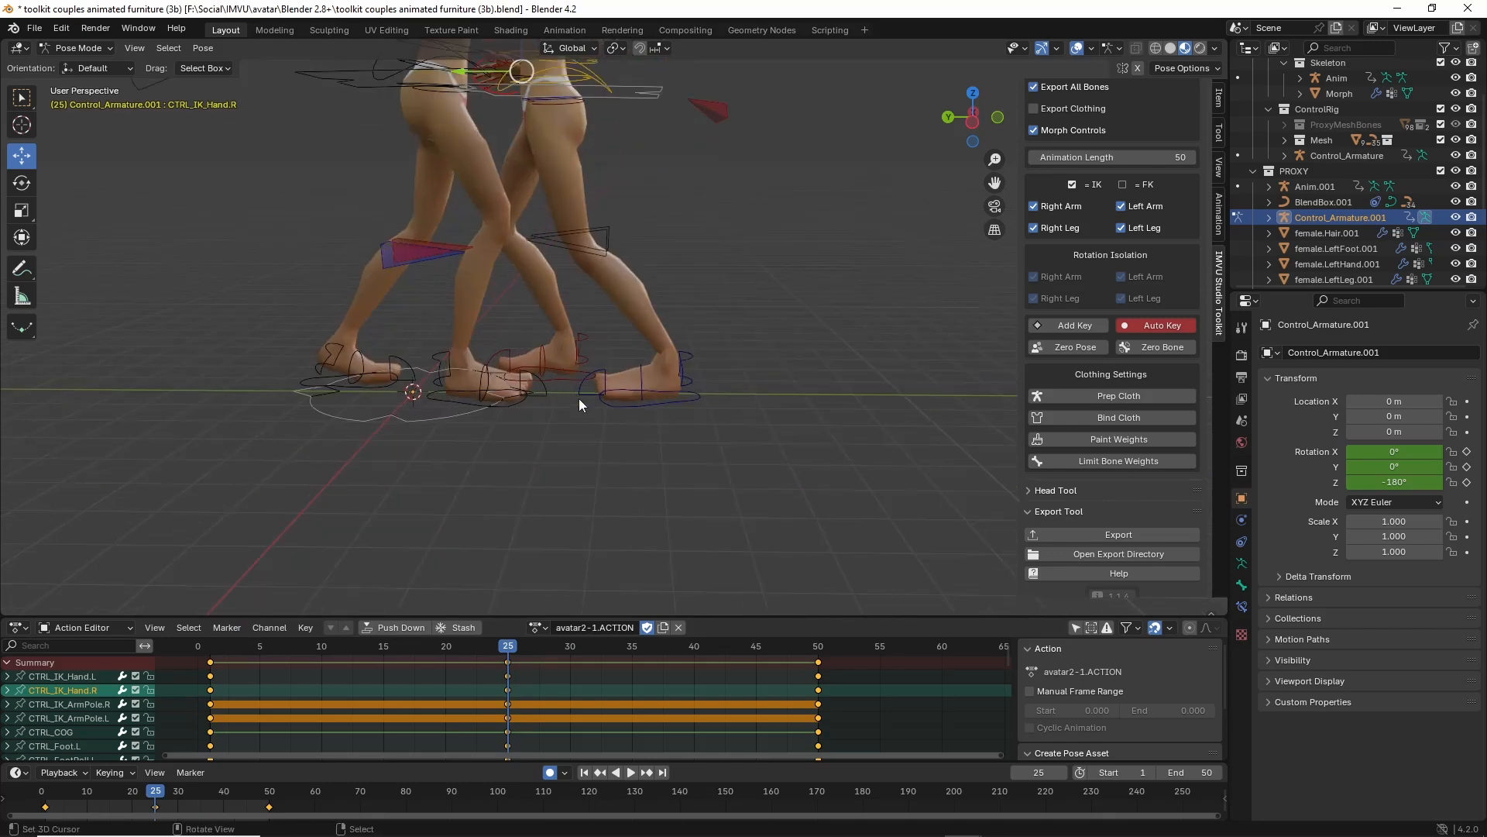
pyautogui.click(635, 423)
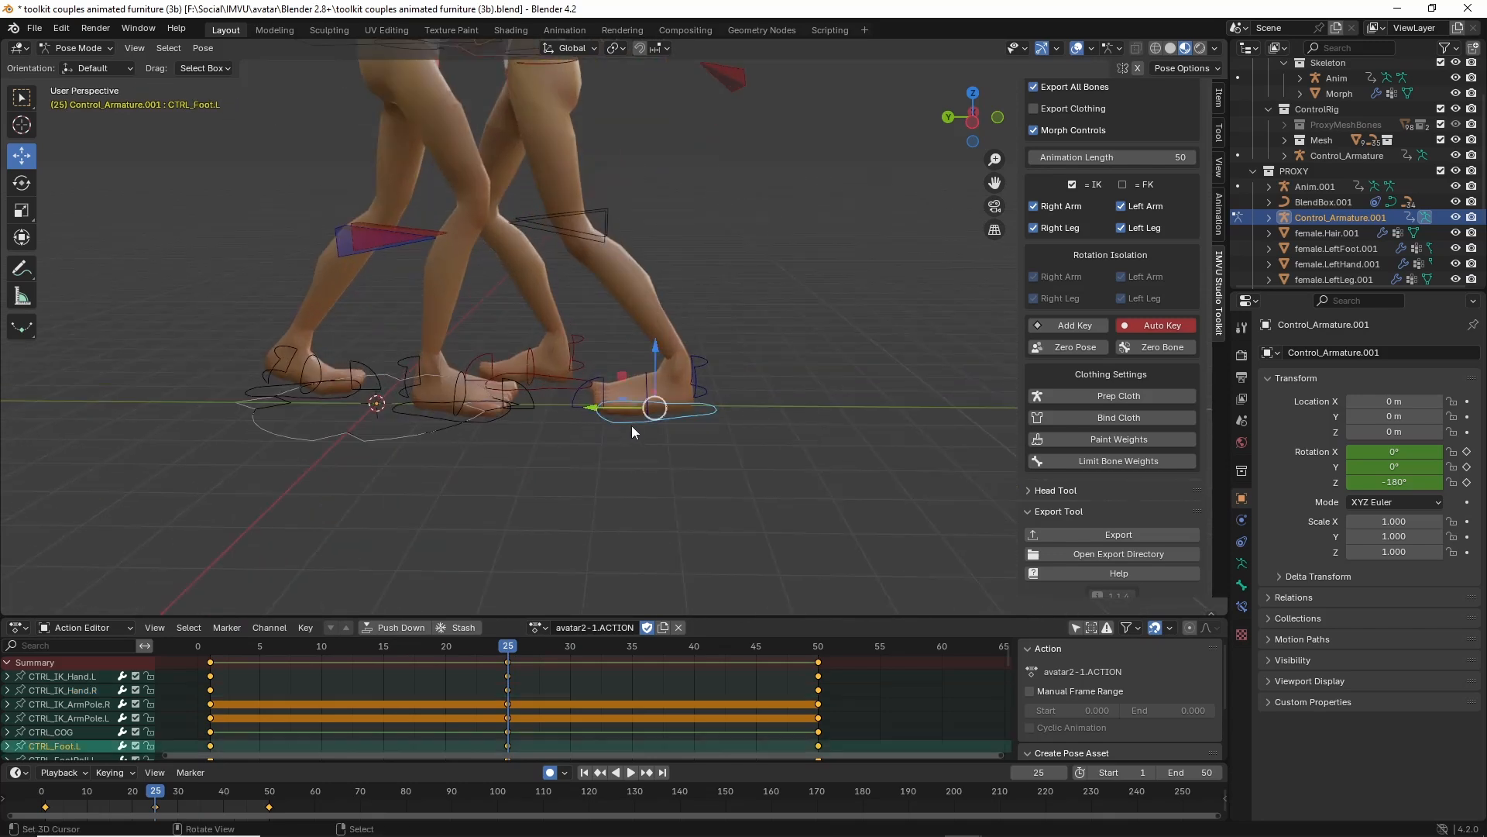
pyautogui.hotkey('ctrl', 'c')
pyautogui.click(211, 712)
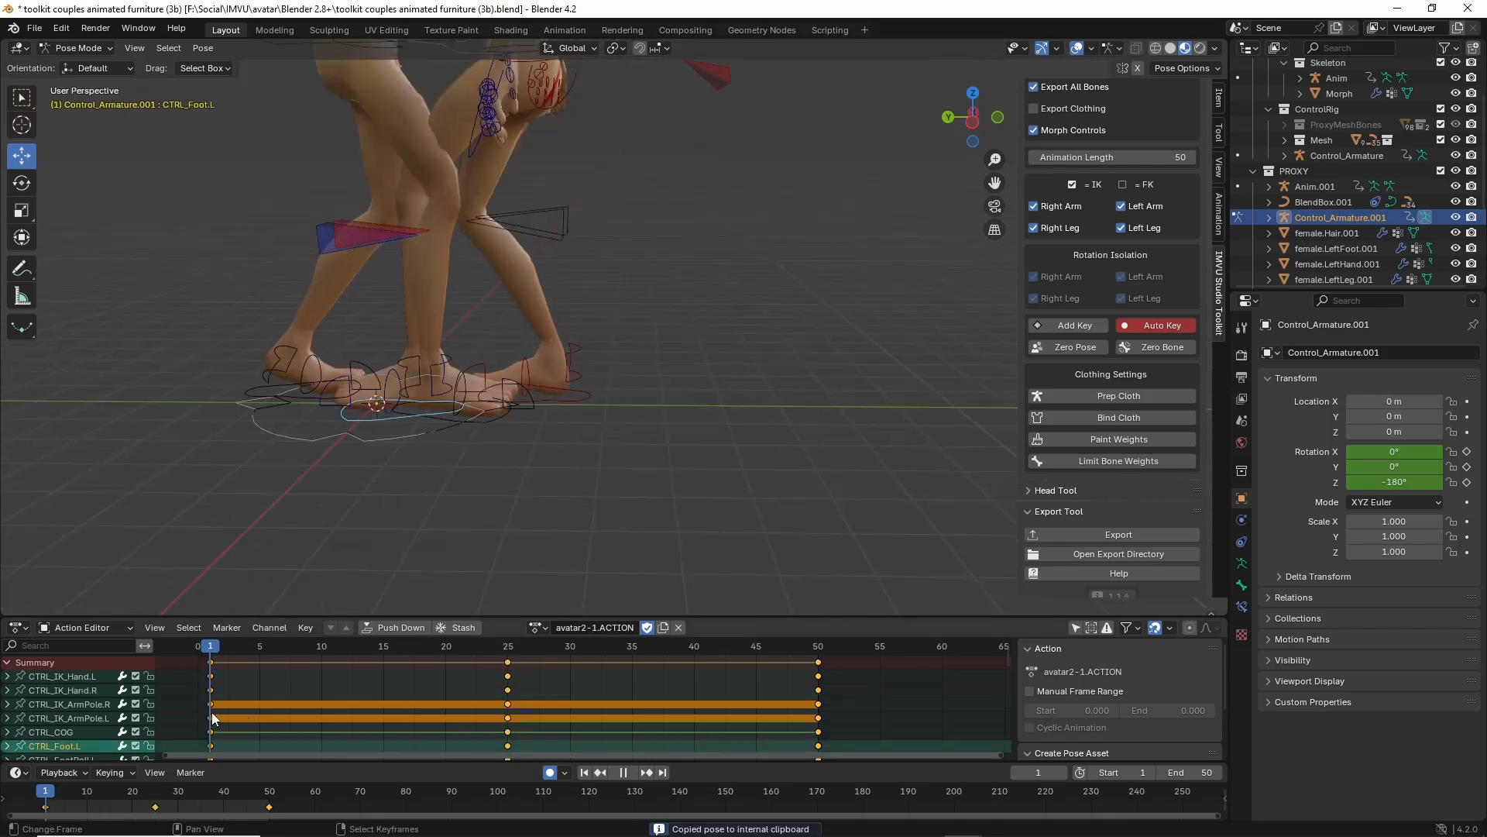
pyautogui.hotkey('ctrl', 'v')
pyautogui.click(819, 673)
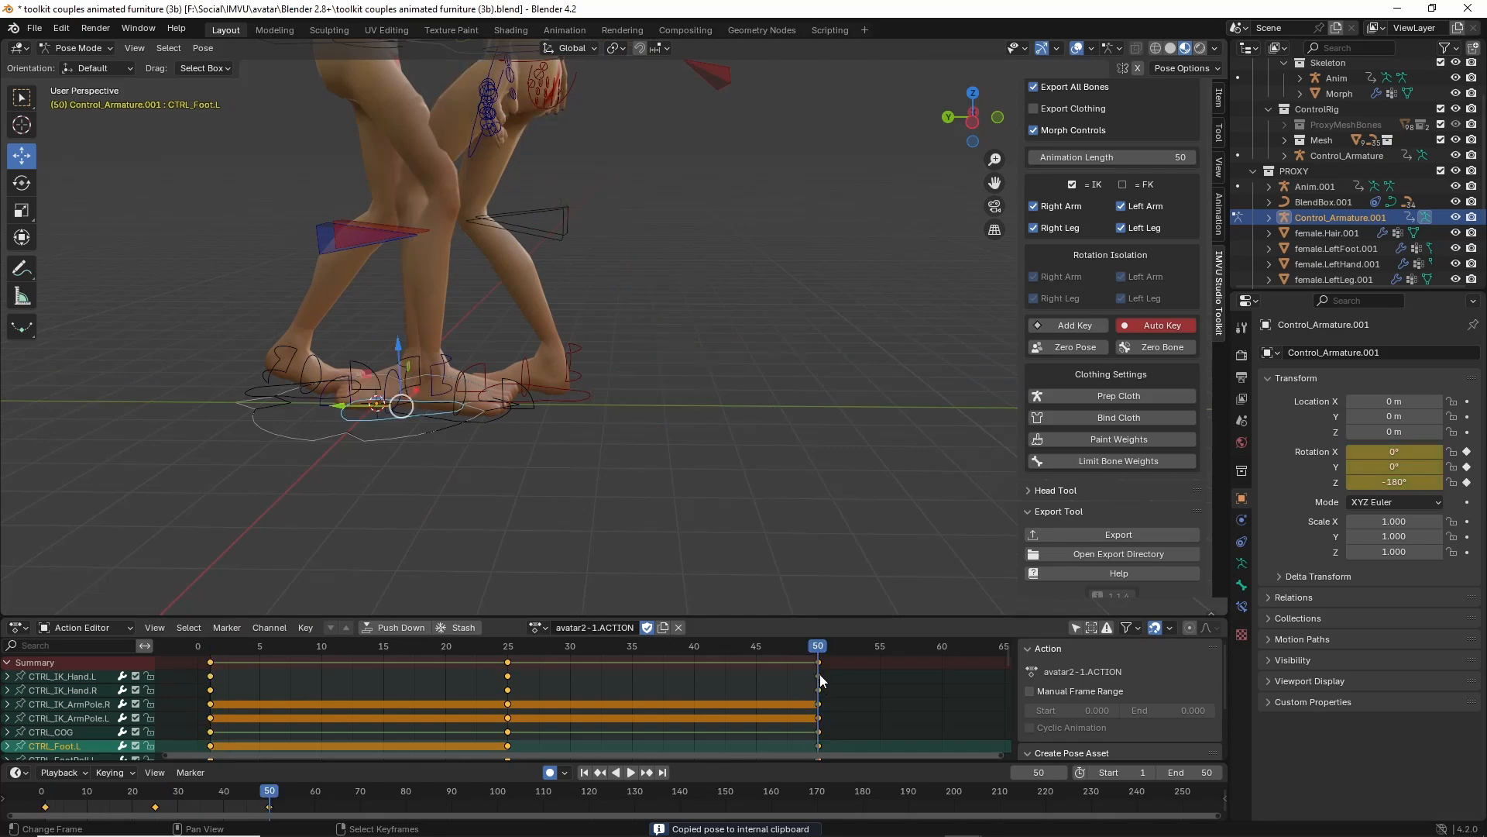
pyautogui.hotkey('ctrl', 'v')
pyautogui.keyDown('shift'); pyautogui.moveTo(640, 331); pyautogui.dragTo(653, 481, button='middle'); pyautogui.keyUp('shift')
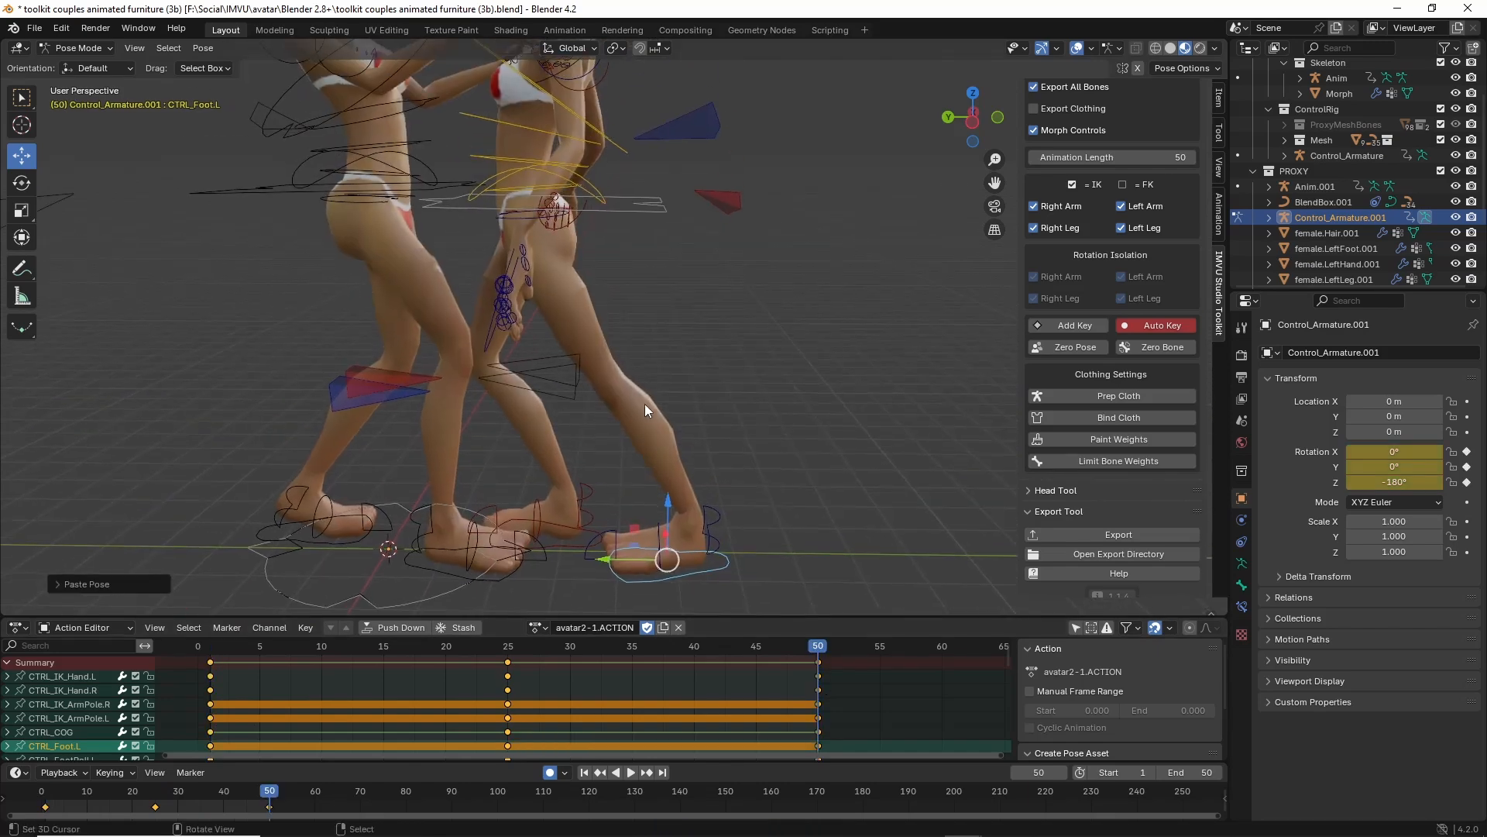
pyautogui.scroll(-1, 644, 403)
pyautogui.click(509, 651)
pyautogui.moveTo(510, 657); pyautogui.dragTo(215, 672)
# Copy the CTRL_Foot.R pose from frame 25 and paste it onto frames 1 and 50 of the avatar2-1 action.
pyautogui.keyDown('shift'); pyautogui.moveTo(547, 270); pyautogui.dragTo(522, 416, button='middle'); pyautogui.keyUp('shift')
pyautogui.scroll(3, 573, 485)
pyautogui.keyDown('shift'); pyautogui.moveTo(573, 485); pyautogui.dragTo(571, 332, button='middle'); pyautogui.keyUp('shift')
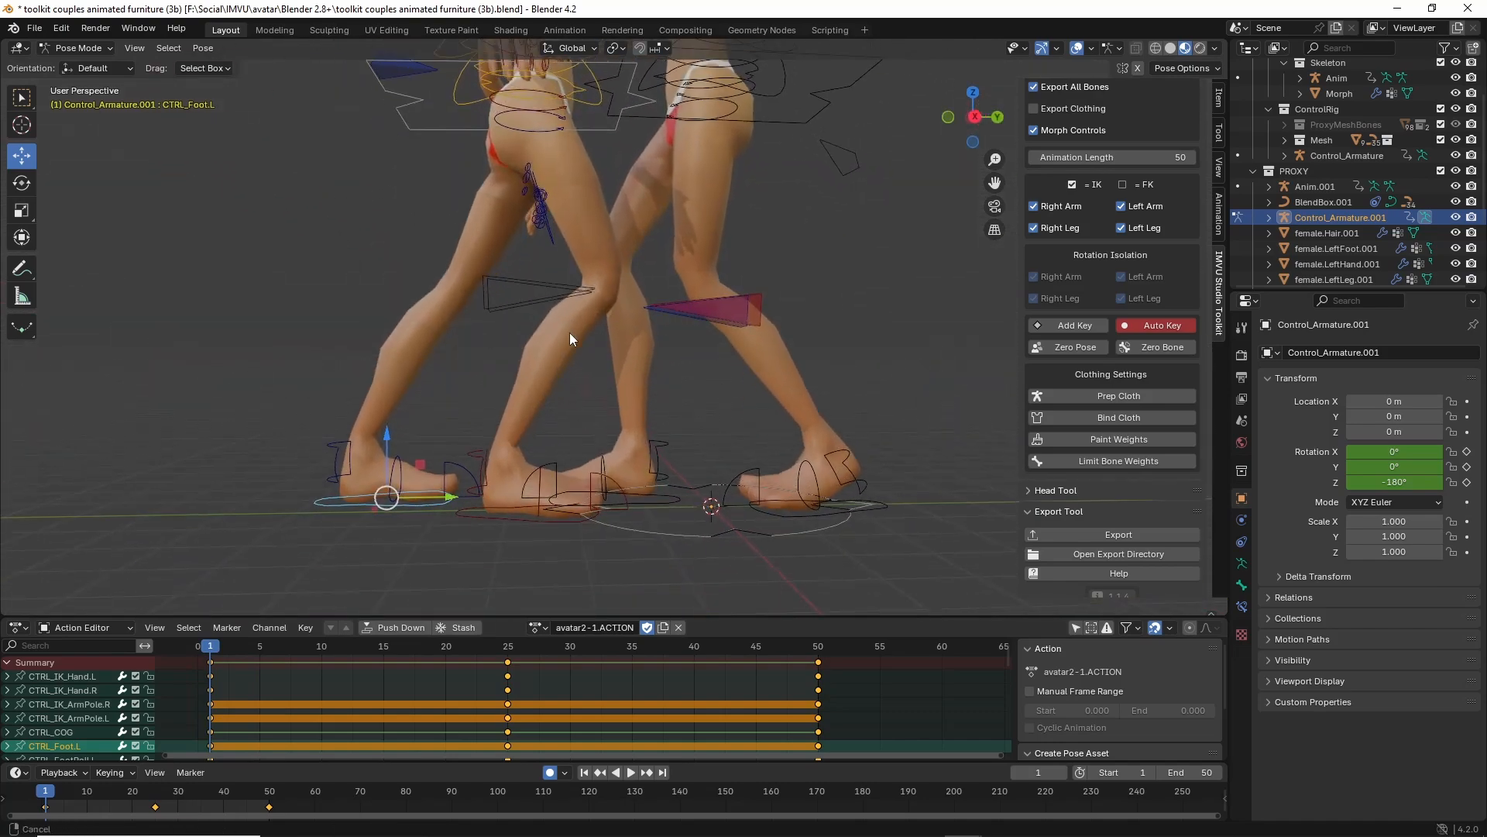
pyautogui.click(533, 517)
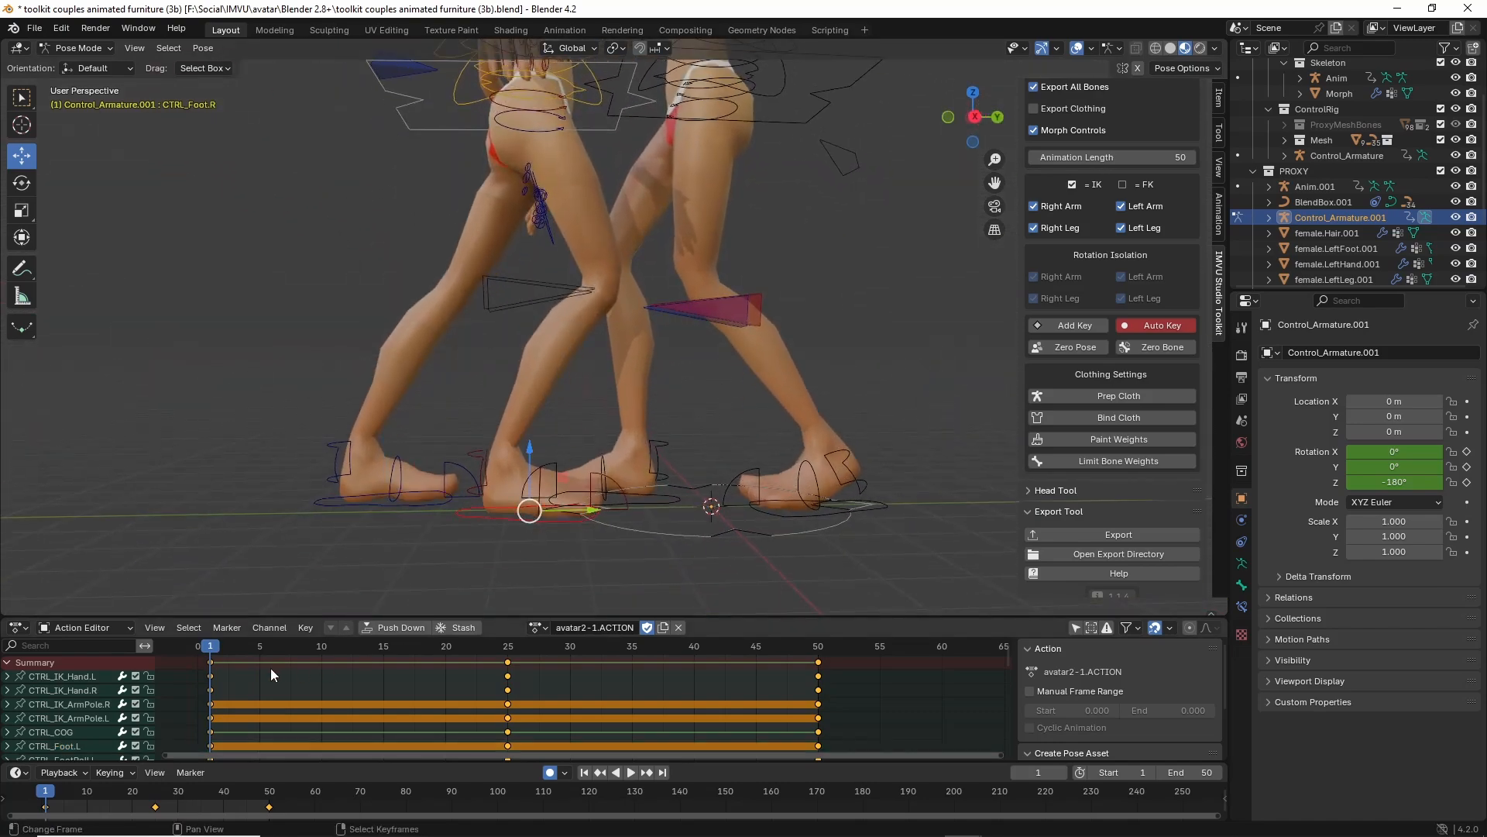
pyautogui.click(508, 669)
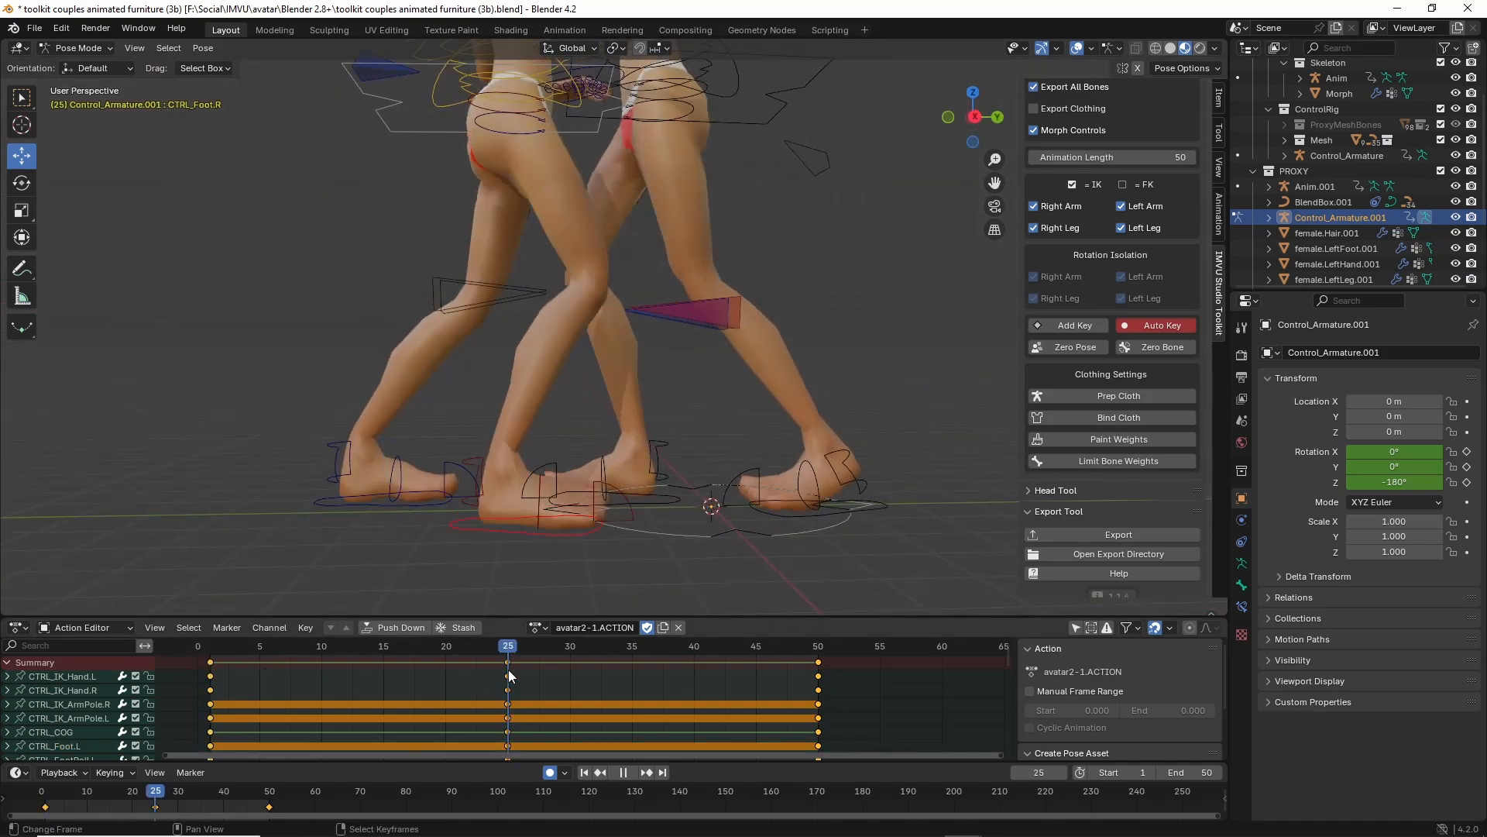
pyautogui.scroll(2, 517, 612)
pyautogui.moveTo(517, 612); pyautogui.dragTo(629, 566, button='middle')
pyautogui.hotkey('ctrl', 'c')
pyautogui.click(212, 676)
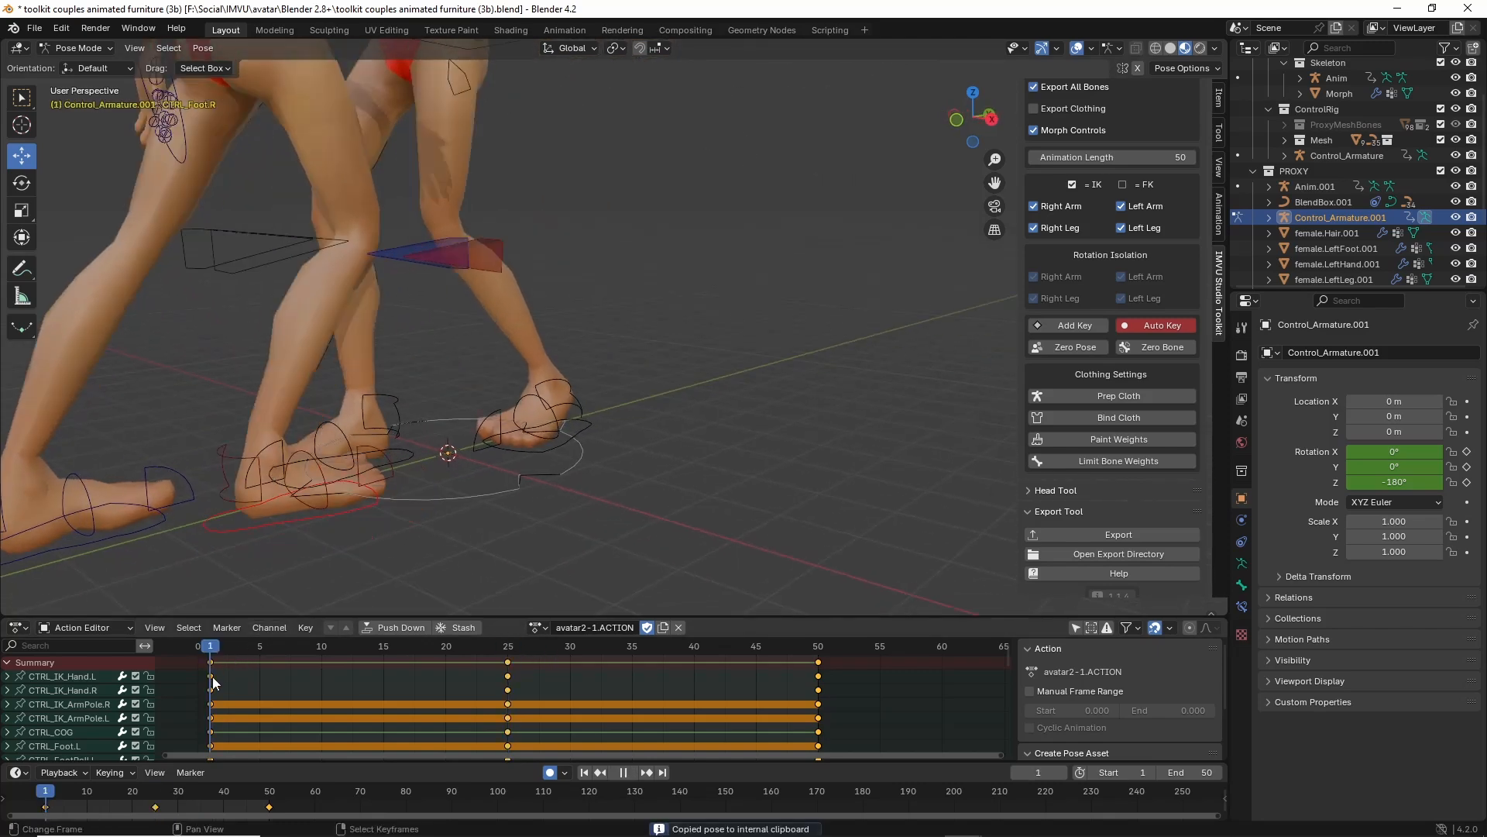
pyautogui.hotkey('ctrl', 'v')
pyautogui.click(818, 674)
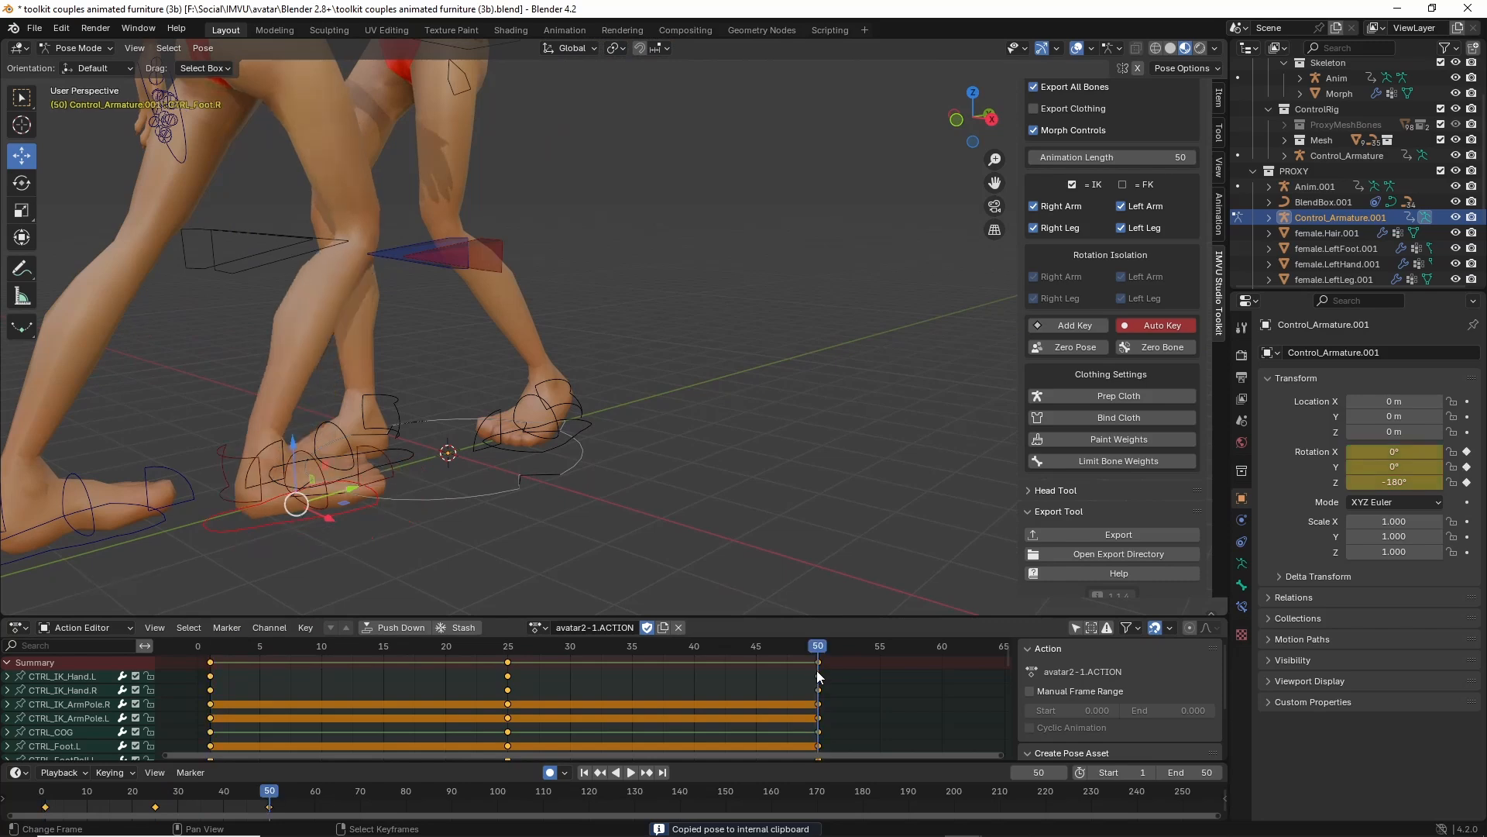
pyautogui.hotkey('ctrl', 'v')
pyautogui.scroll(-2, 472, 466)
pyautogui.keyDown('shift'); pyautogui.moveTo(582, 335); pyautogui.dragTo(587, 444, button='middle'); pyautogui.keyUp('shift')
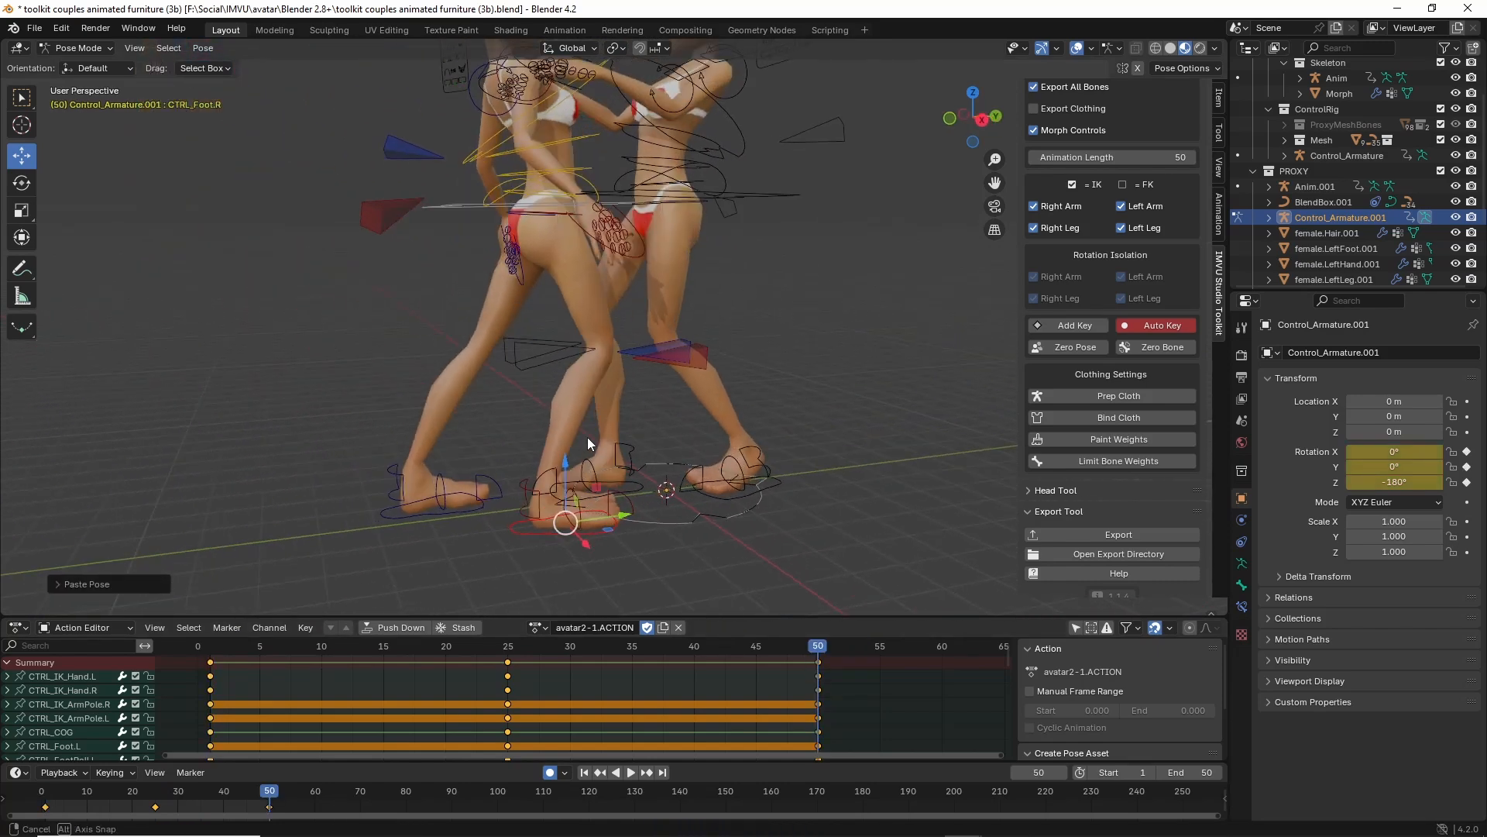
# Rotate CTRL_FootRoll.L about -40° on frame 1 to raise the rotated avatar's left heel, and paste that pose onto frame 50.
pyautogui.click(211, 677)
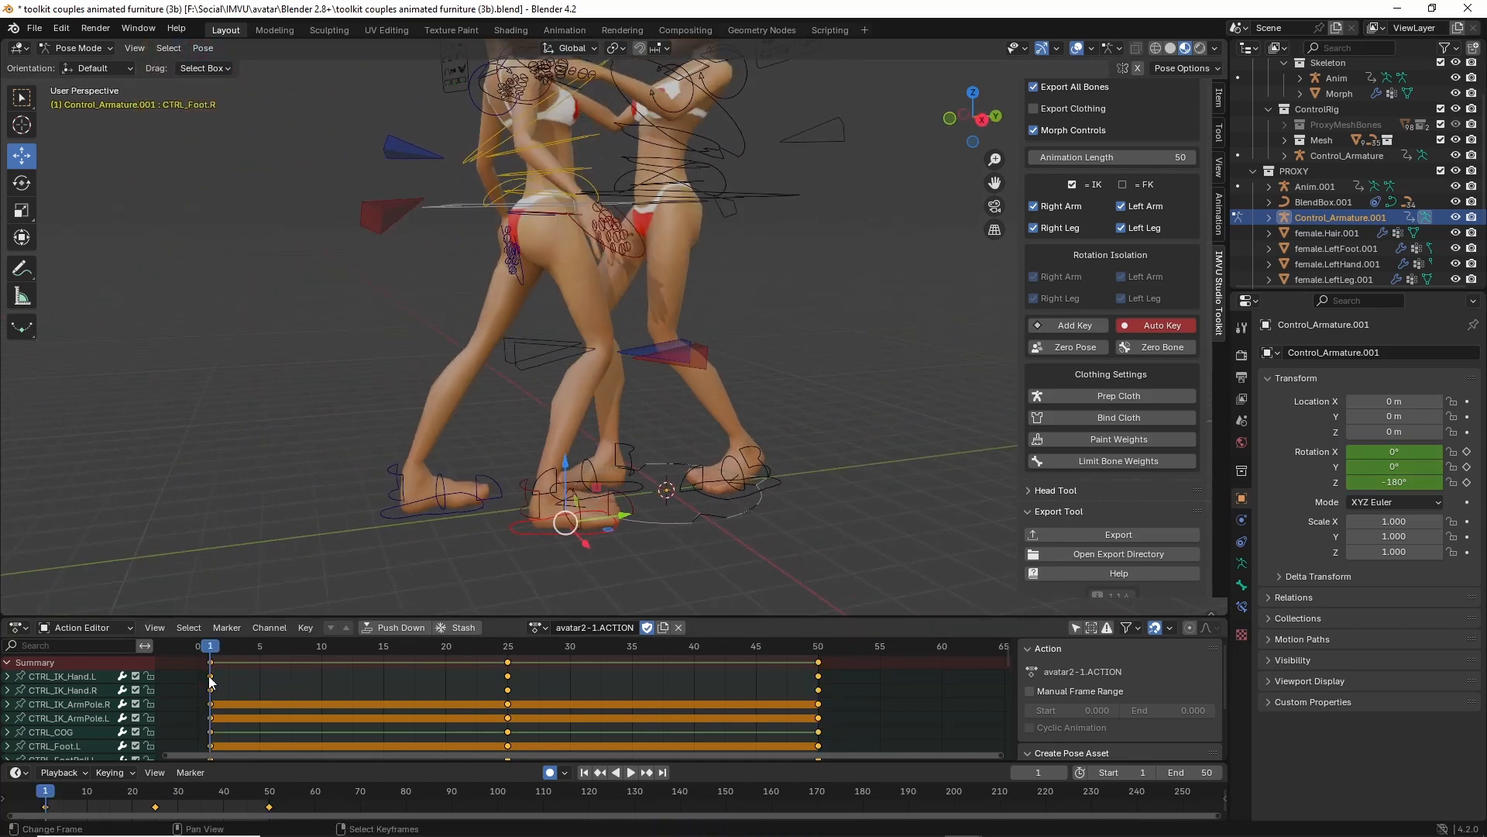
pyautogui.click(394, 500)
pyautogui.moveTo(396, 514); pyautogui.dragTo(463, 480, button='middle')
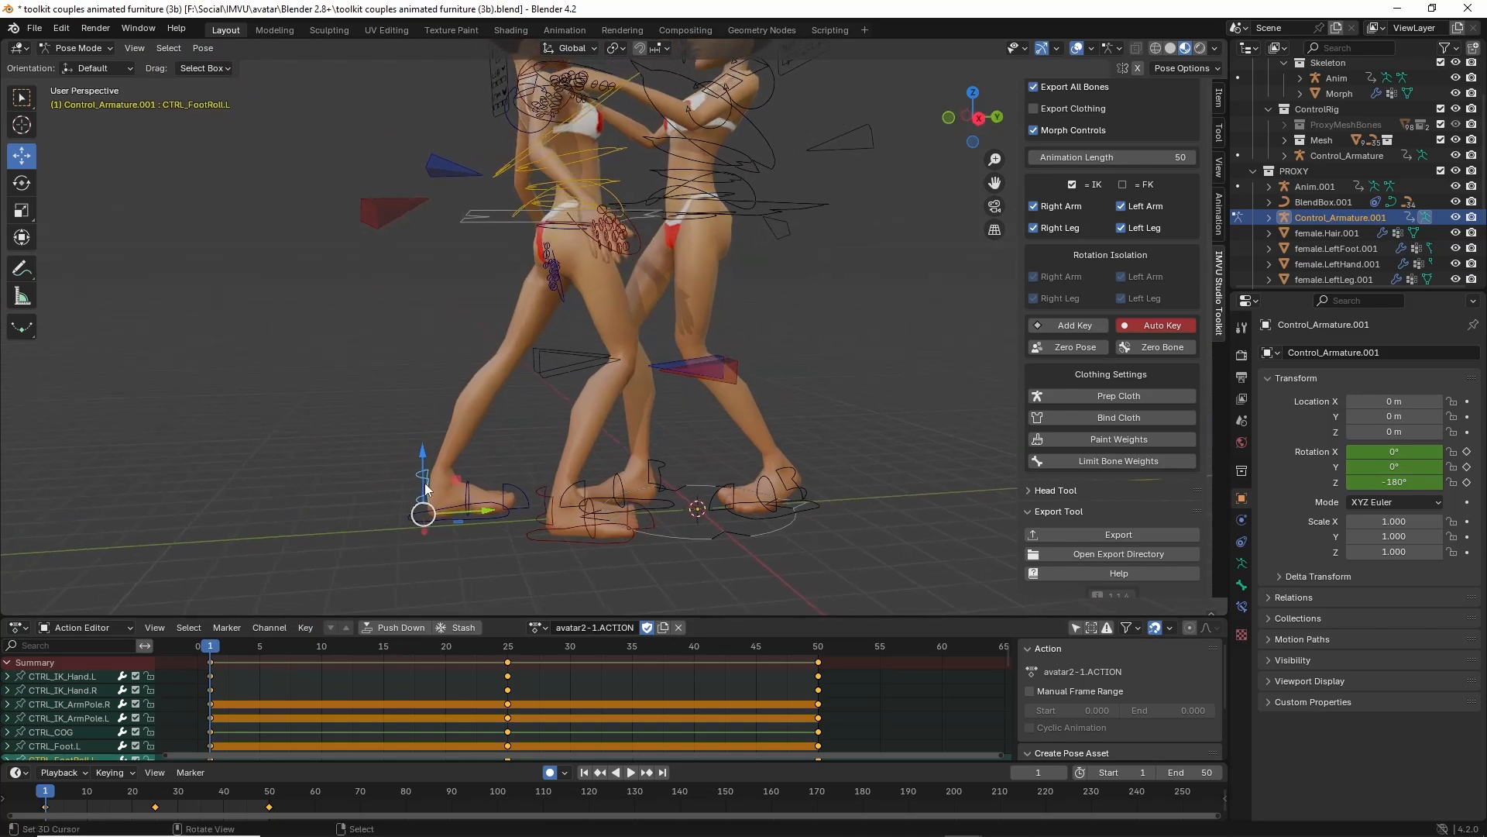
pyautogui.press('r')
pyautogui.press('z')
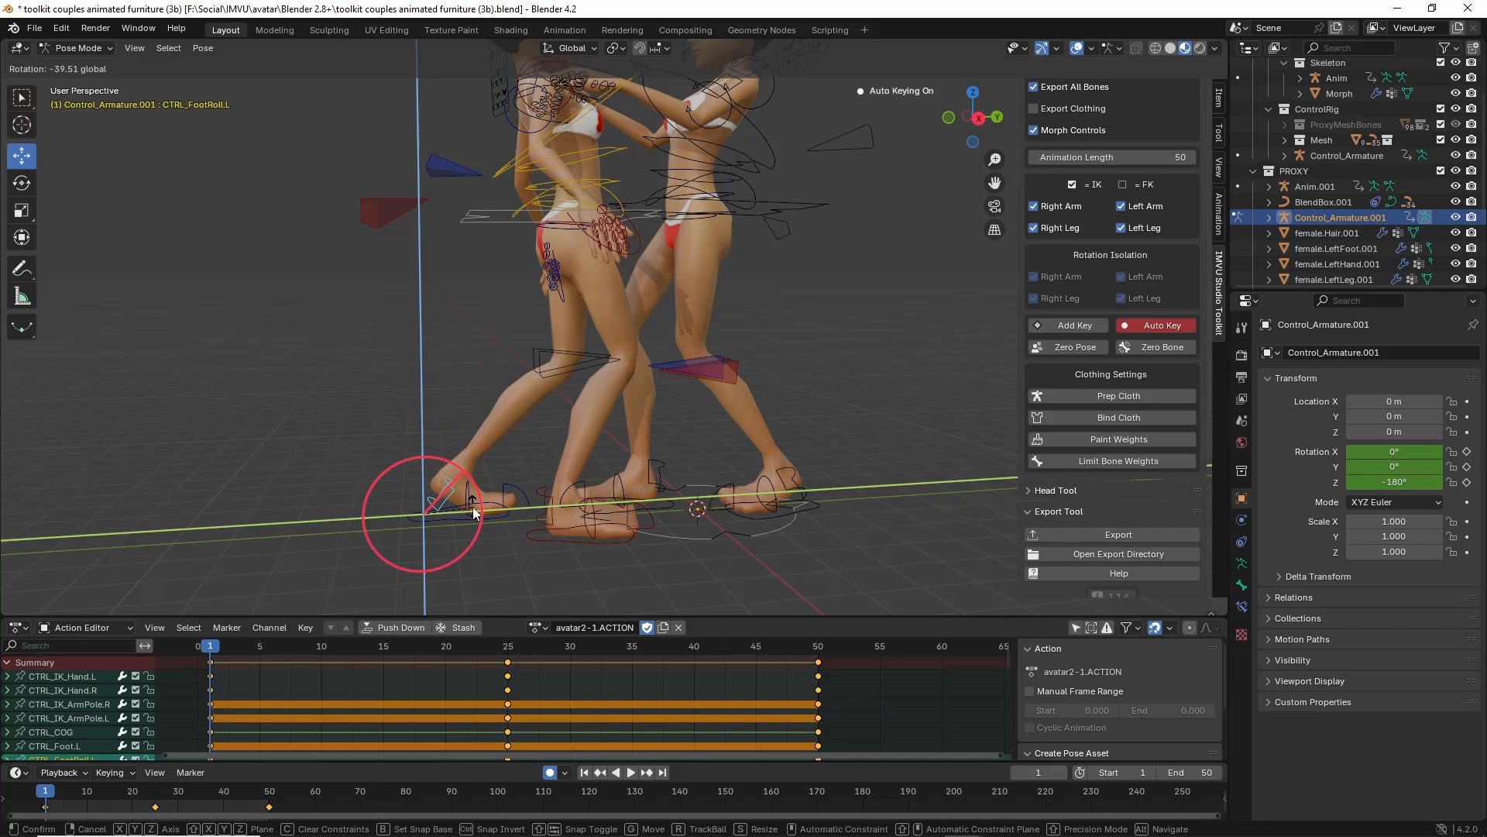
pyautogui.click(473, 508)
pyautogui.hotkey('ctrl', 'c')
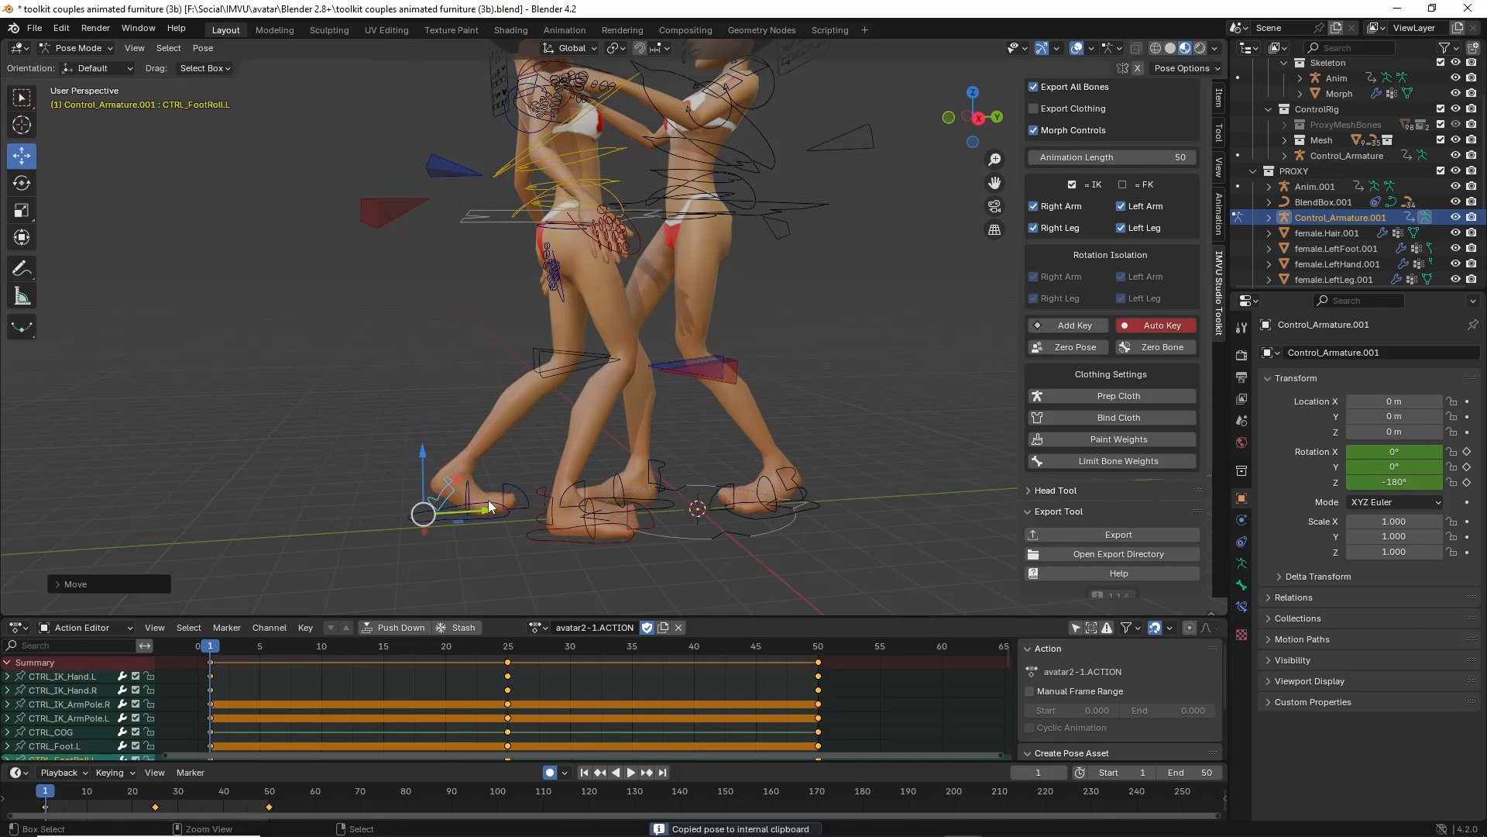
pyautogui.click(819, 714)
pyautogui.hotkey('ctrl', 'v')
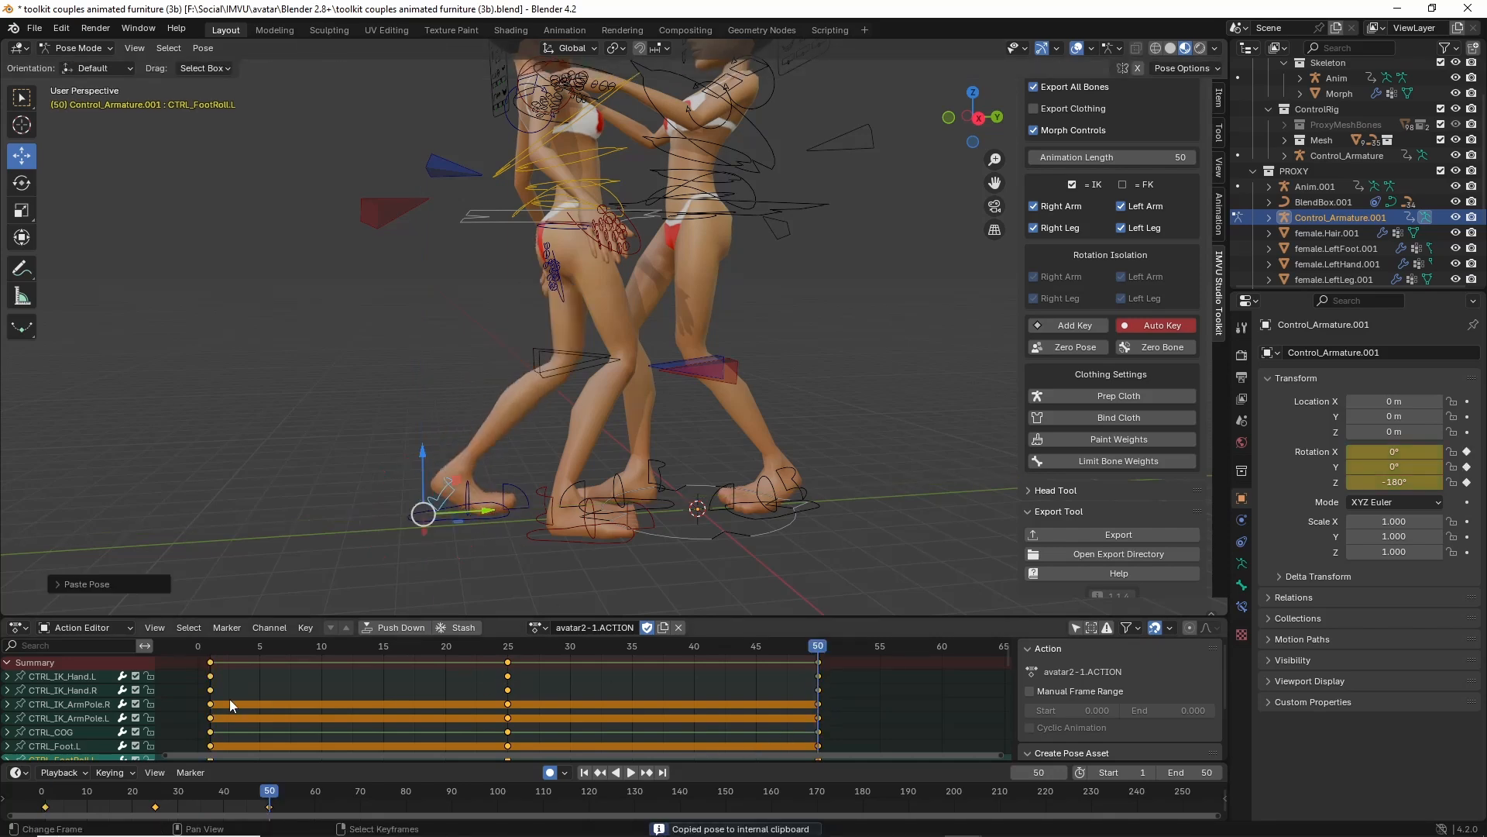
pyautogui.moveTo(212, 665)
pyautogui.mouseDown()
pyautogui.moveTo(506, 652)
pyautogui.moveTo(670, 671)
pyautogui.moveTo(255, 672)
pyautogui.moveTo(801, 676)
pyautogui.moveTo(211, 686)
pyautogui.mouseUp()
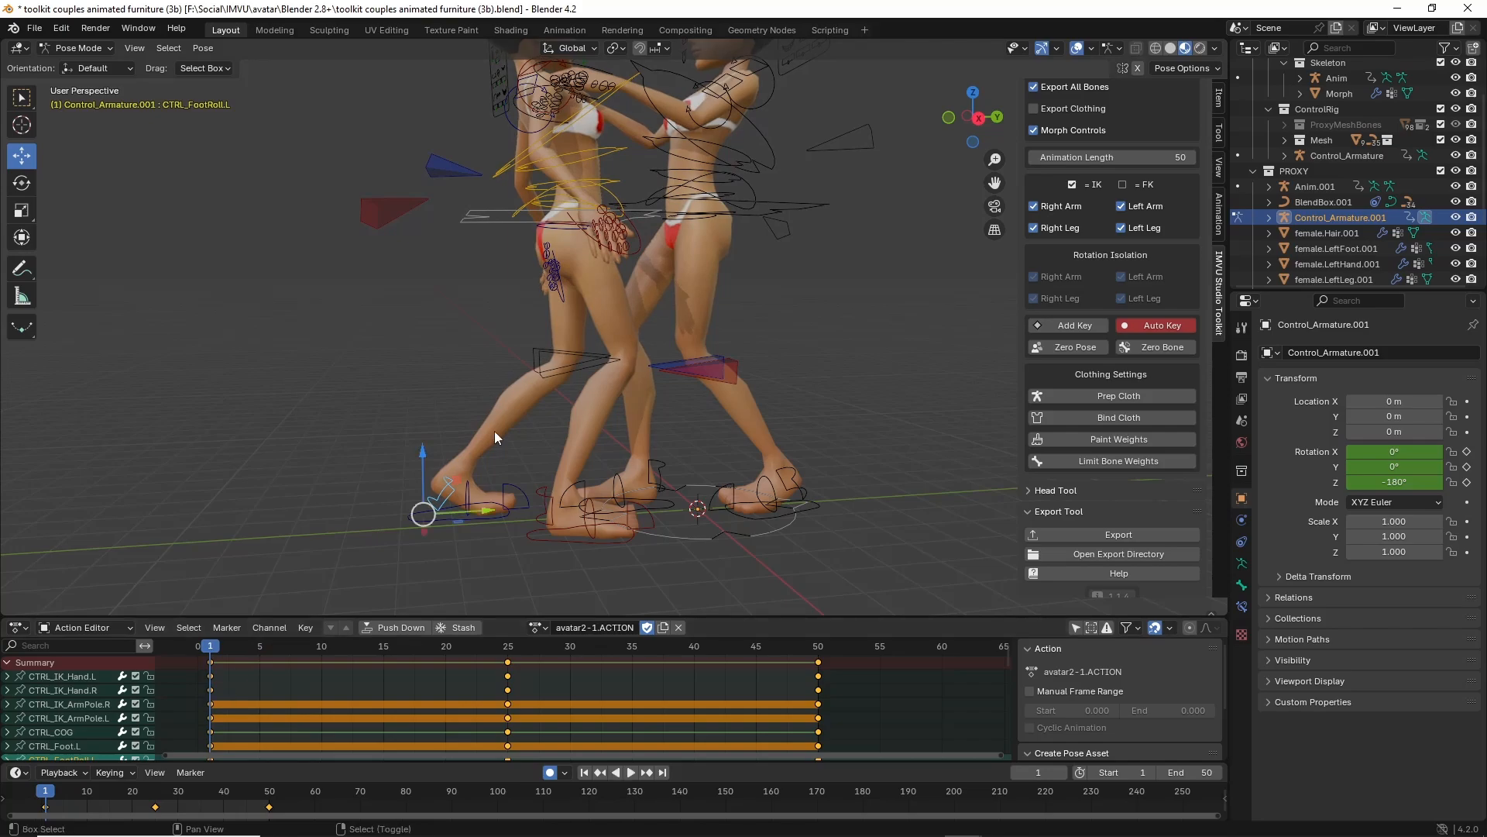
# Leave the rotated avatar's pose editing, select the other avatar's Control_Armature and switch it to Pose Mode.
pyautogui.moveTo(495, 431); pyautogui.dragTo(523, 374, button='middle')
pyautogui.scroll(2, 429, 429)
pyautogui.click(430, 397)
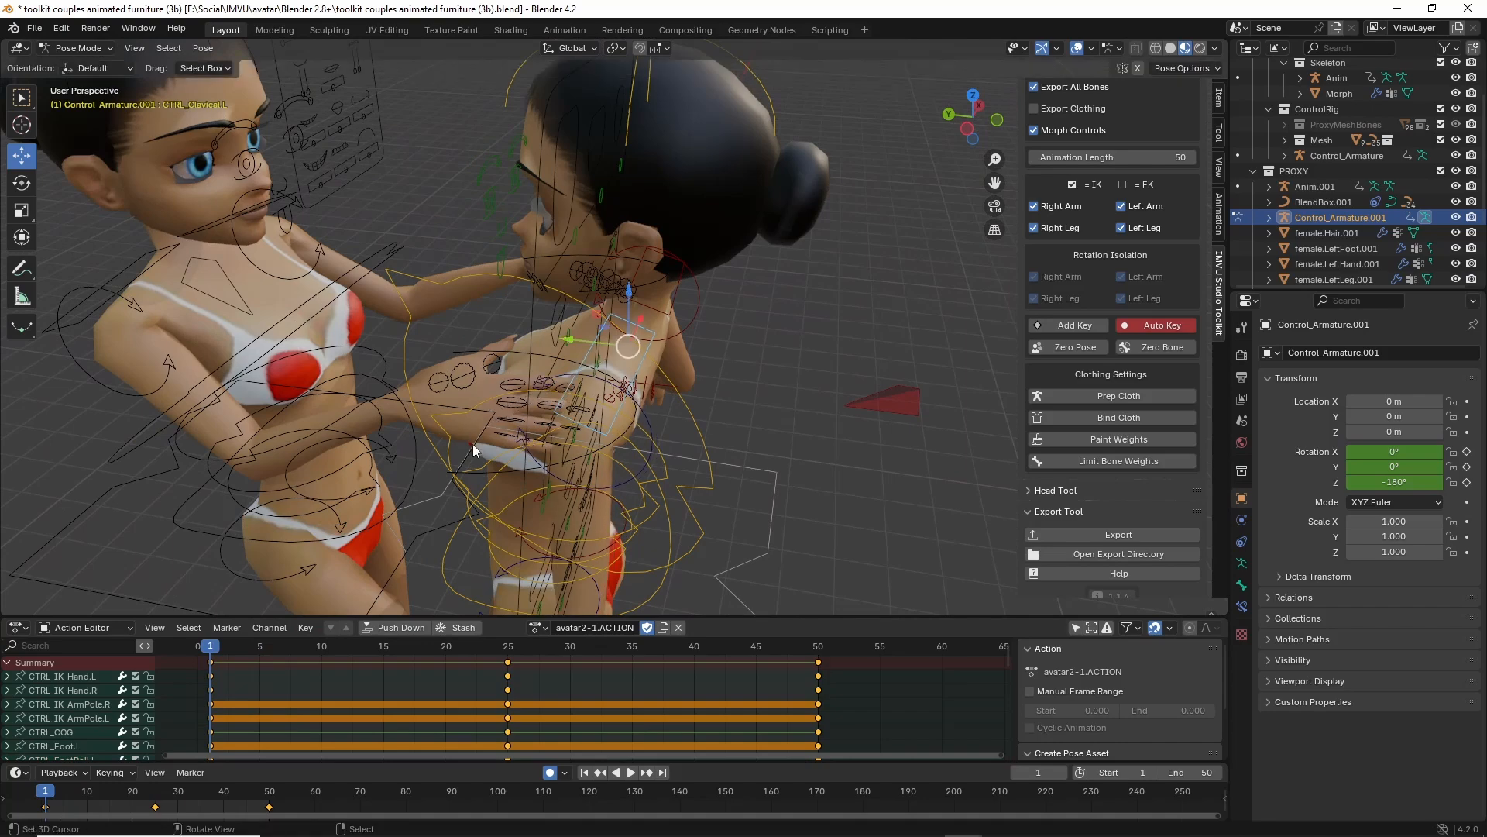
pyautogui.moveTo(504, 431); pyautogui.dragTo(523, 403, button='middle')
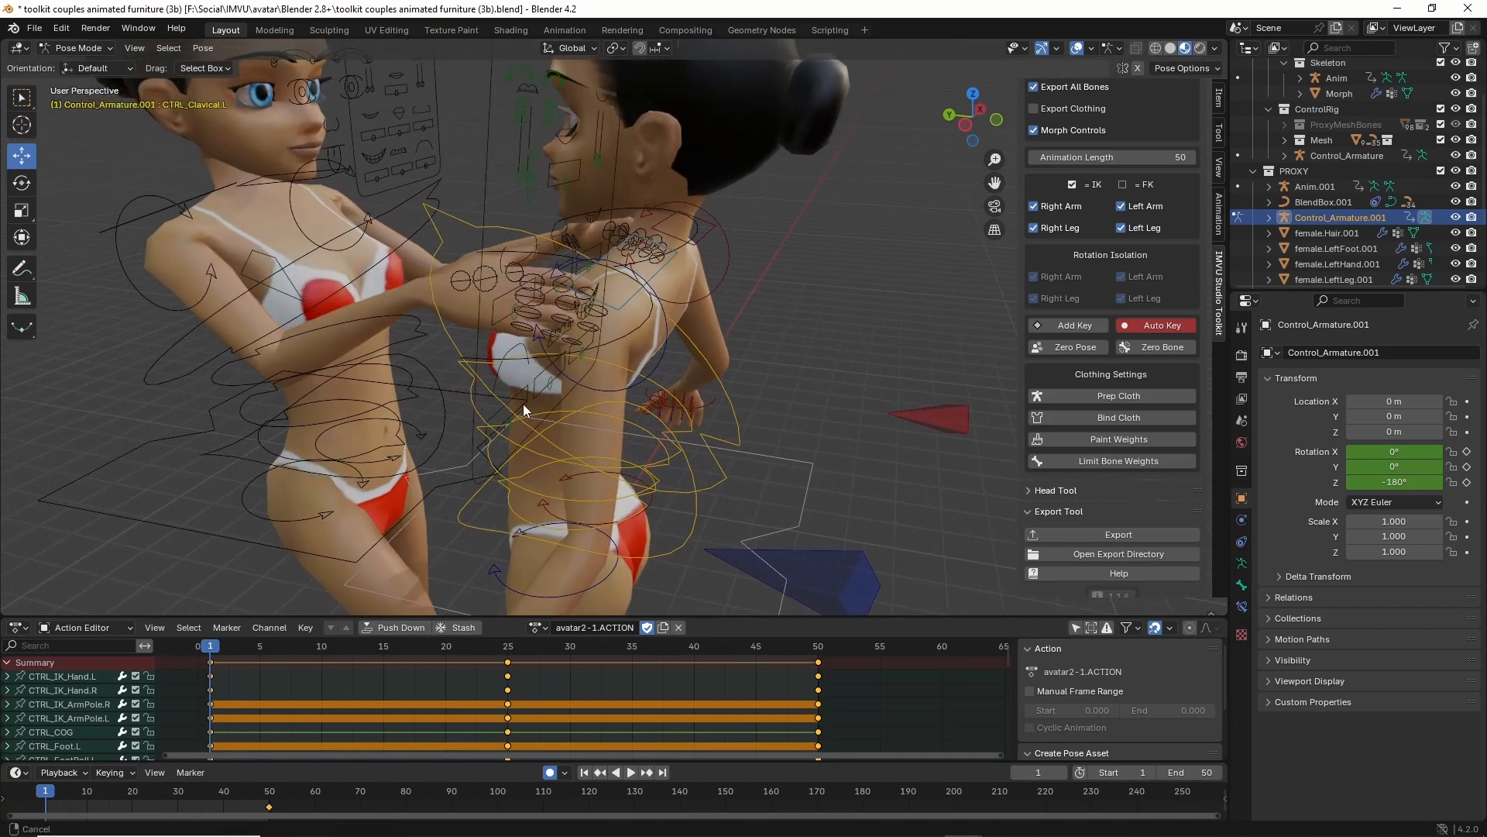
pyautogui.click(71, 48)
pyautogui.click(78, 66)
pyautogui.click(145, 216)
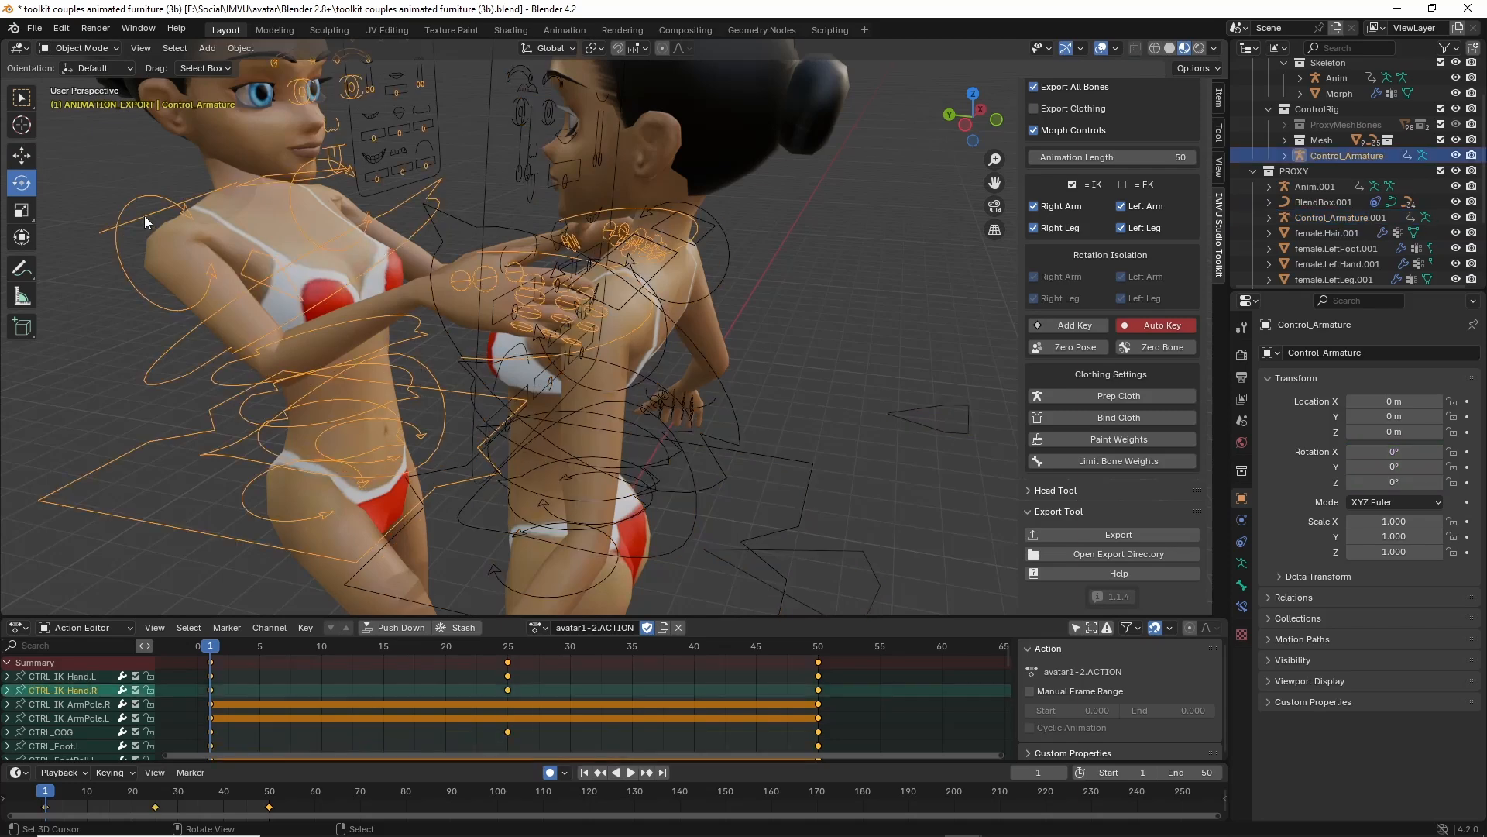
pyautogui.click(81, 48)
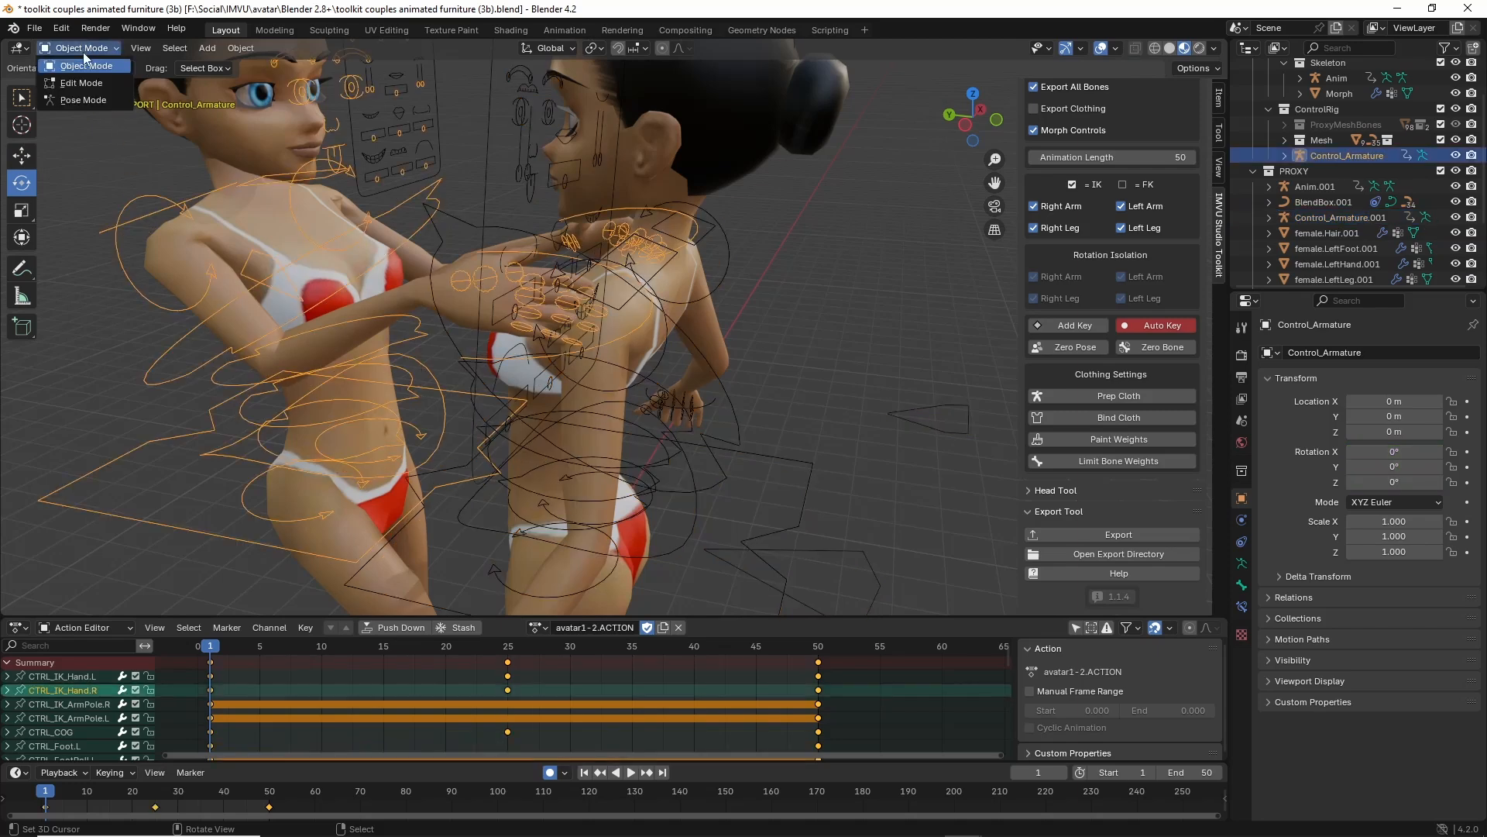
pyautogui.click(72, 100)
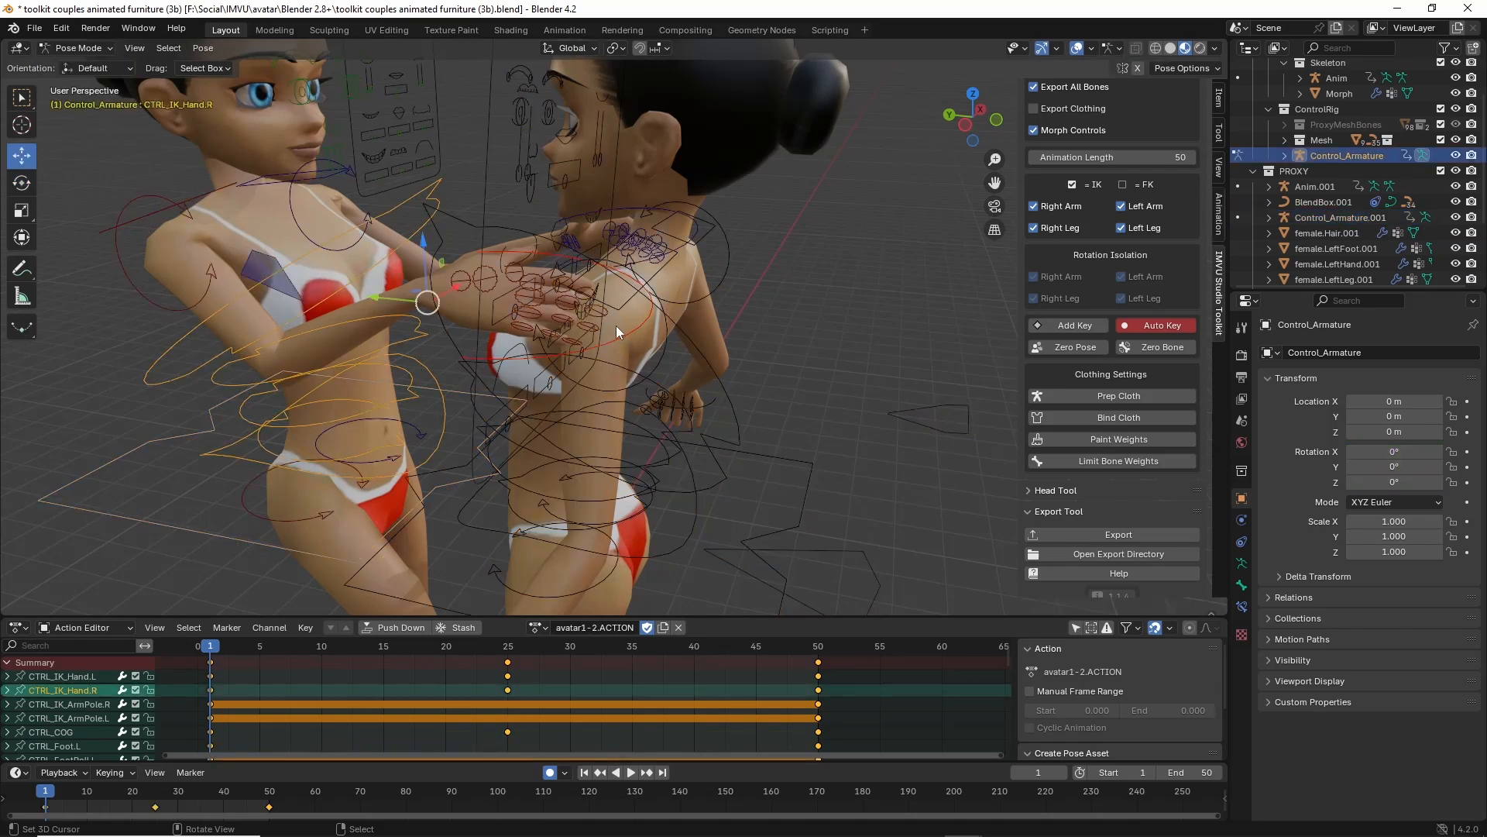
# Move the first avatar's CTRL_IK_Hand.R on frame 1 of avatar1-2 so the hand rests on her partner's shoulder.
pyautogui.press('g')
pyautogui.click(686, 304)
pyautogui.moveTo(691, 323); pyautogui.dragTo(584, 326, button='middle')
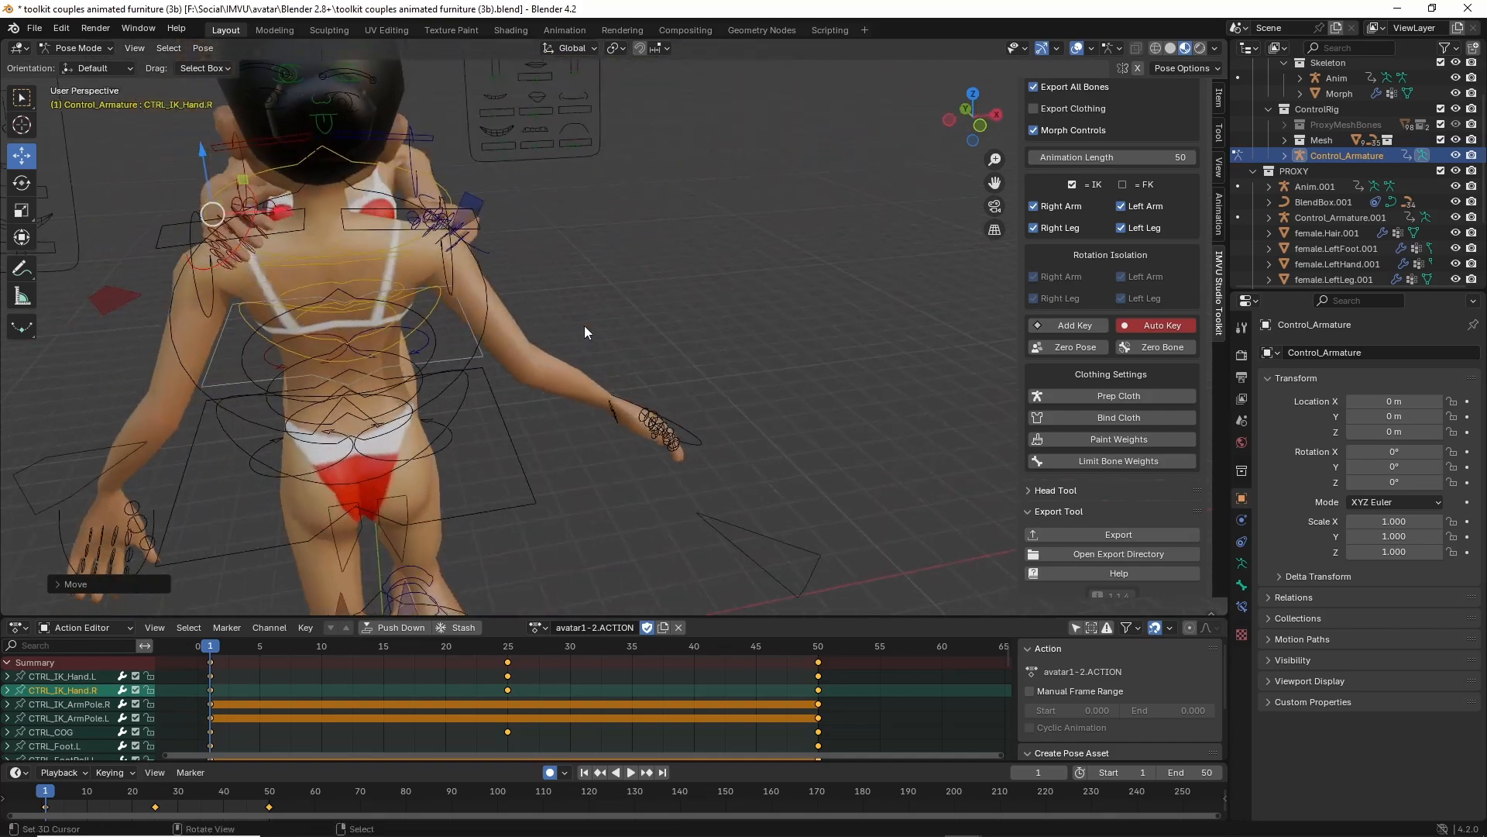
pyautogui.press('g')
pyautogui.click(494, 333)
pyautogui.moveTo(494, 333); pyautogui.dragTo(445, 304, button='middle')
pyautogui.press('g')
pyautogui.click(601, 332)
# Select the first avatar's CTRL_IK_Hand.L and move it on frame 1 to place the hand on her partner's other shoulder.
pyautogui.scroll(2, 648, 371)
pyautogui.click(548, 222)
pyautogui.press('g')
pyautogui.click(632, 301)
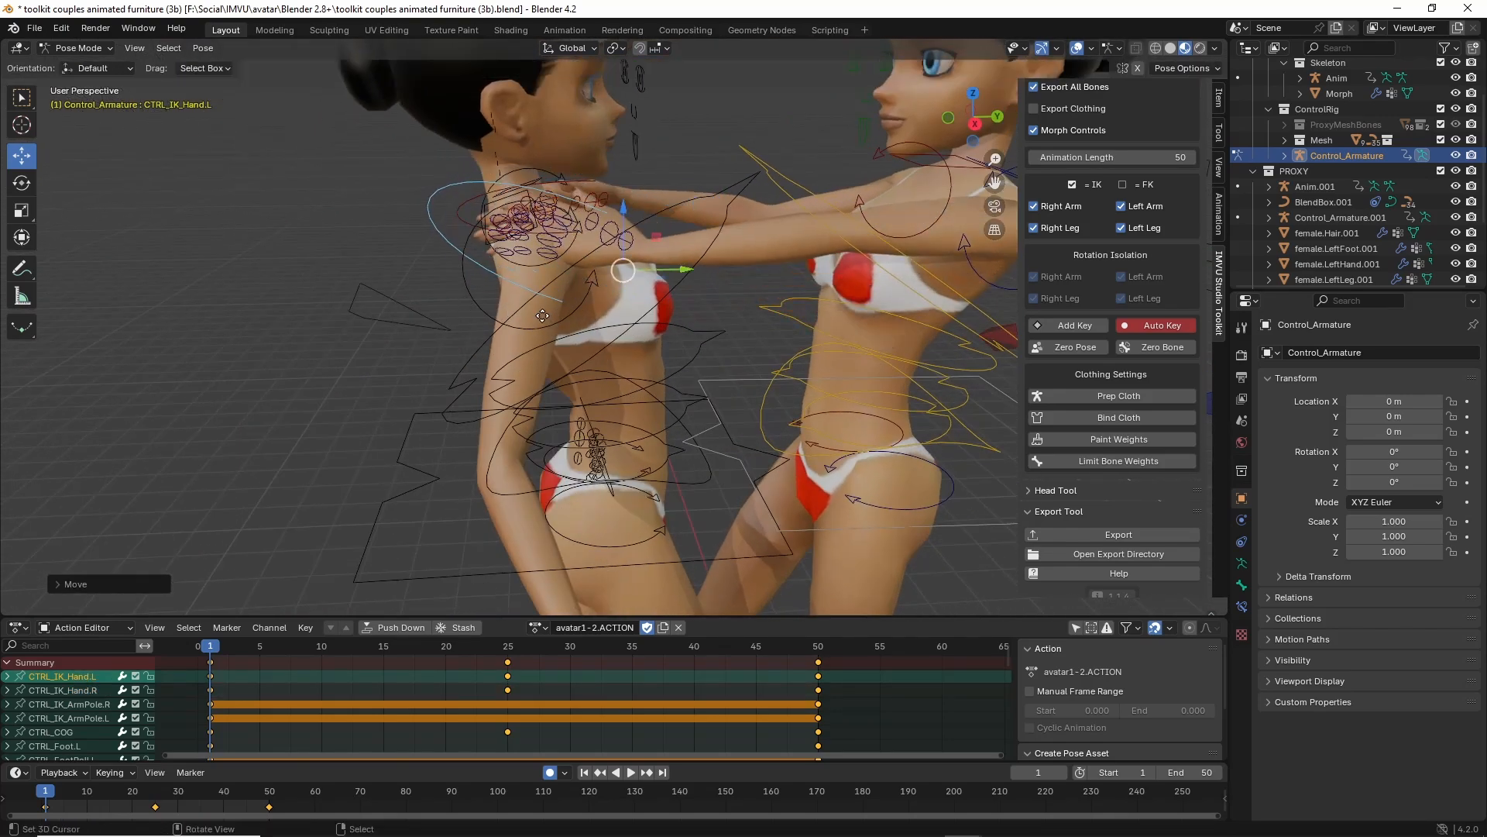
# Move and rotate CTRL_IK_Hand.L on frame 1 so the first avatar's palm settles over her partner's shoulder.
pyautogui.moveTo(541, 299); pyautogui.dragTo(658, 336, button='middle')
pyautogui.press('g')
pyautogui.click(728, 359)
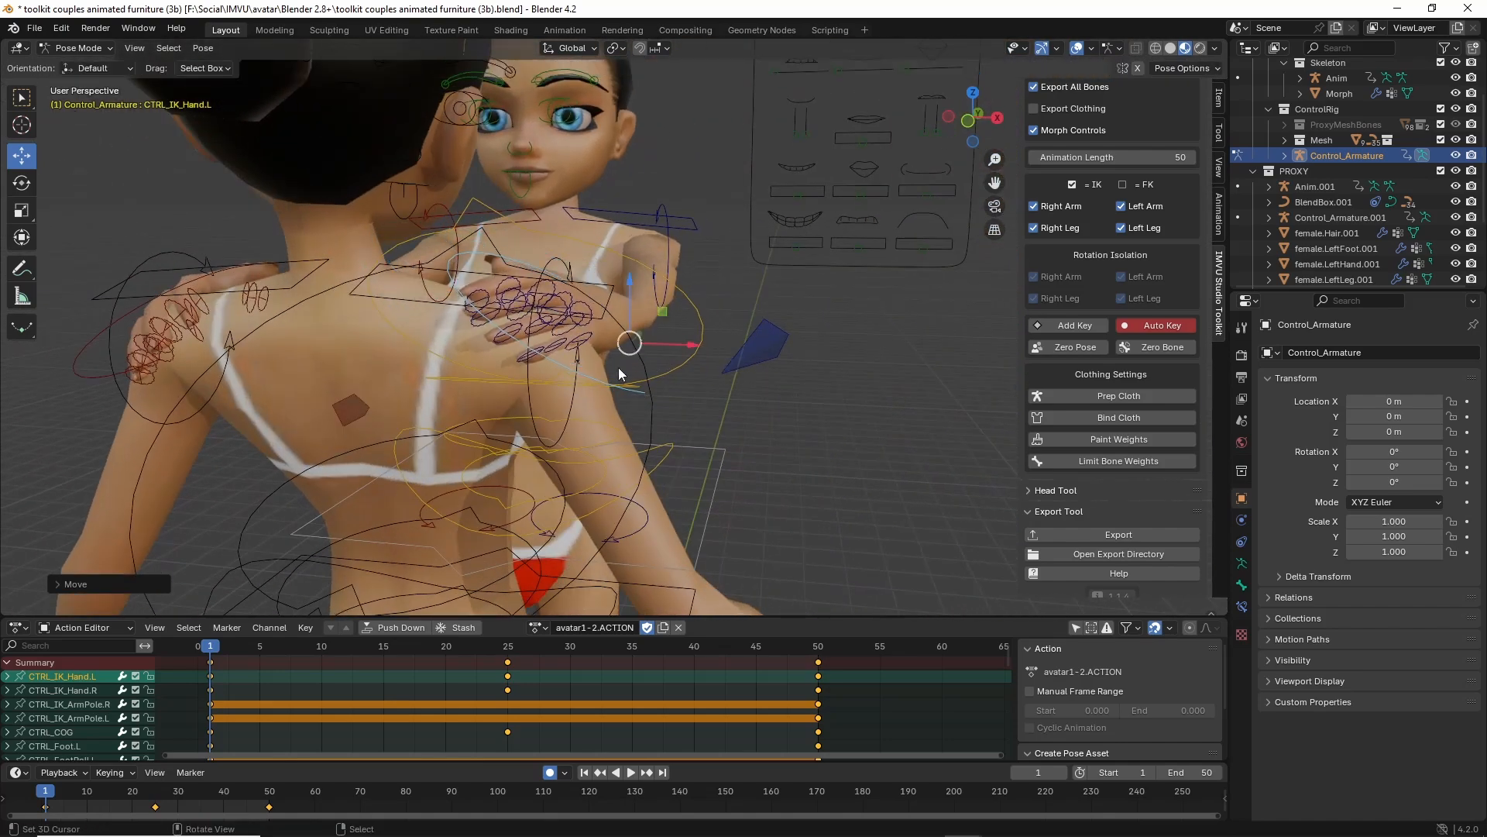
pyautogui.press('r')
pyautogui.click(598, 357)
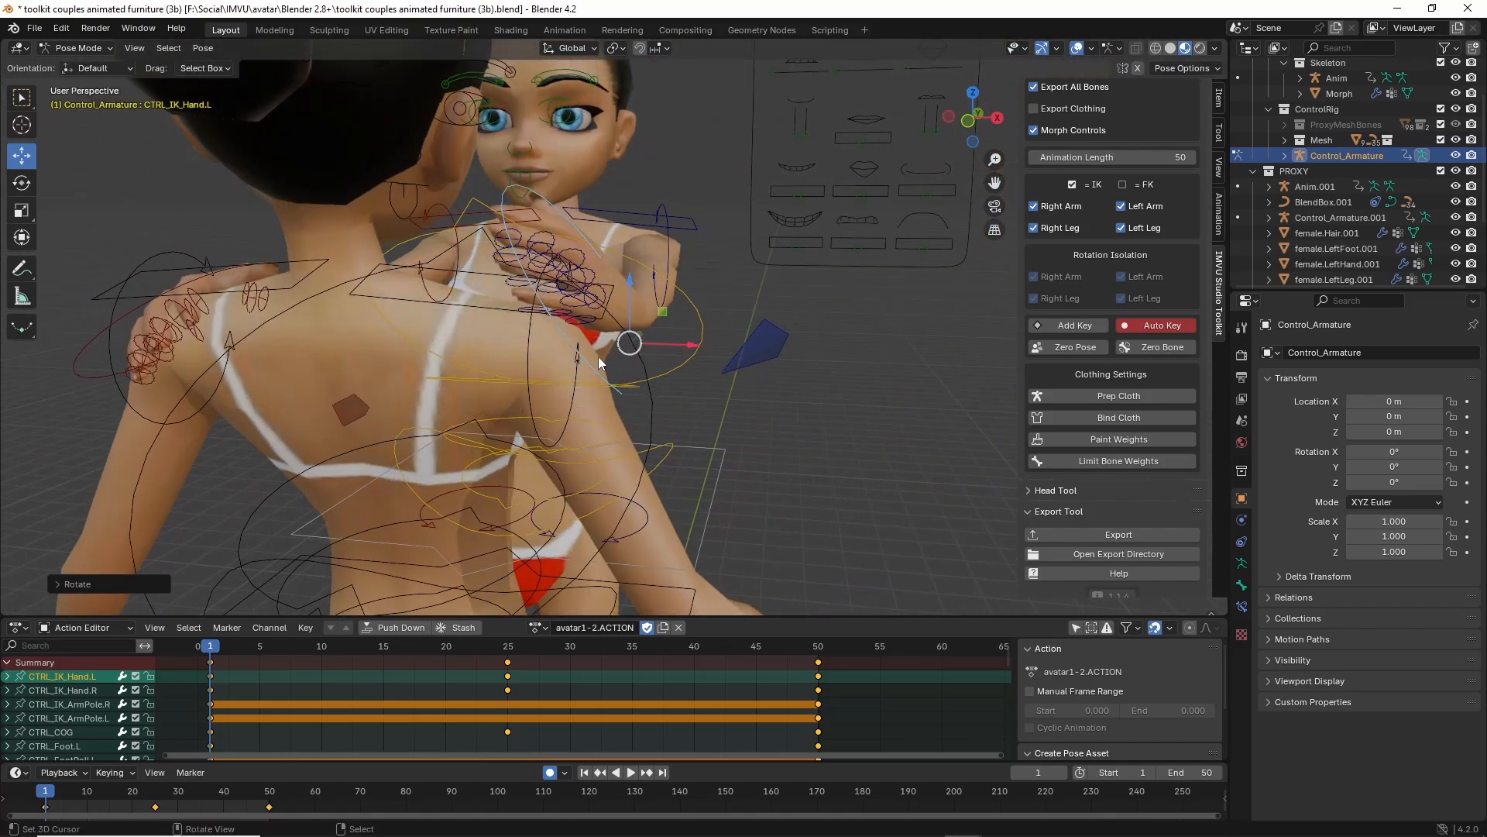
pyautogui.click(22, 183)
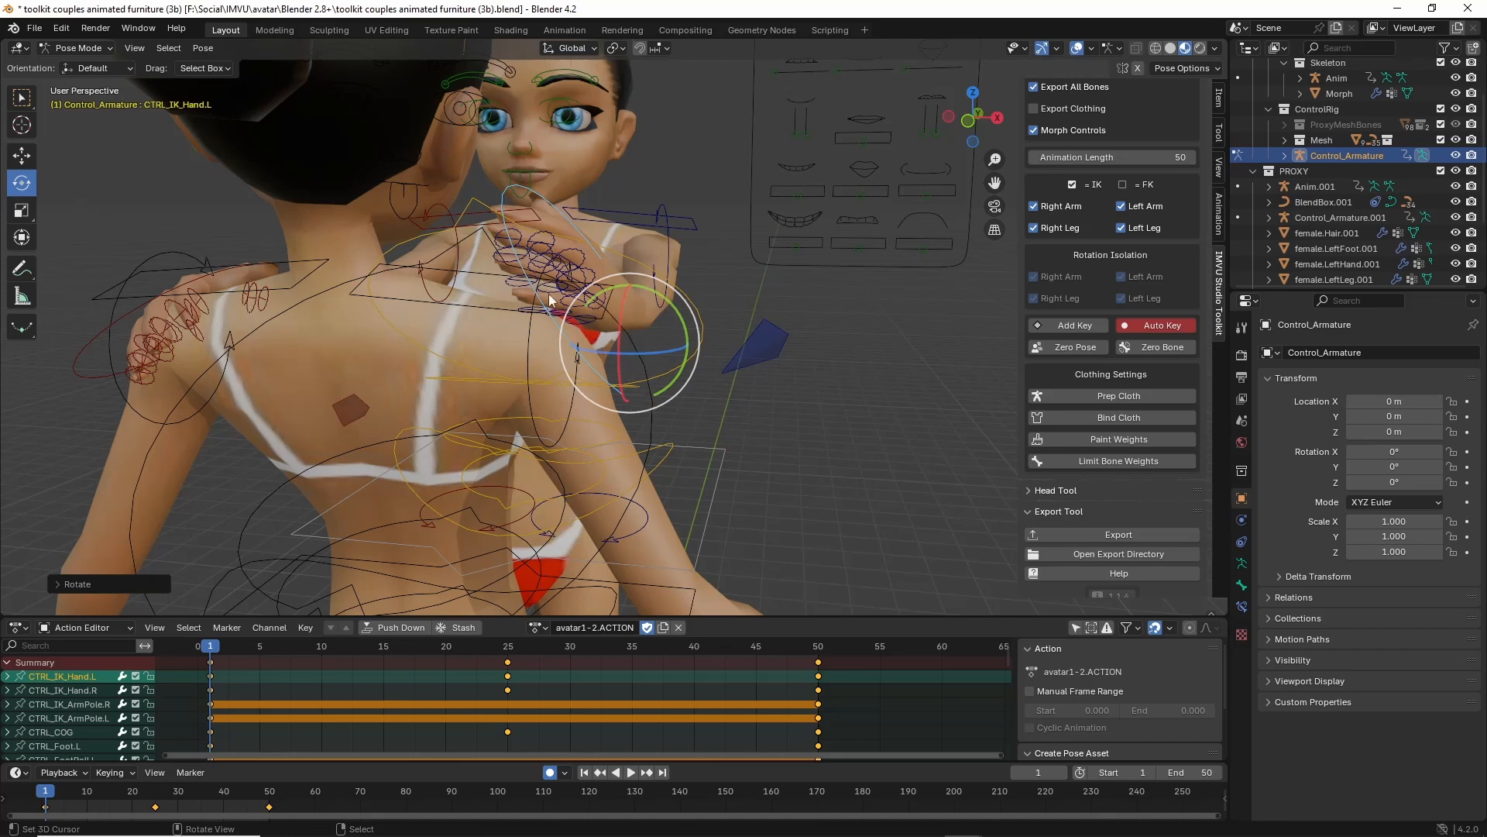
pyautogui.moveTo(604, 331); pyautogui.dragTo(608, 288)
pyautogui.press('g')
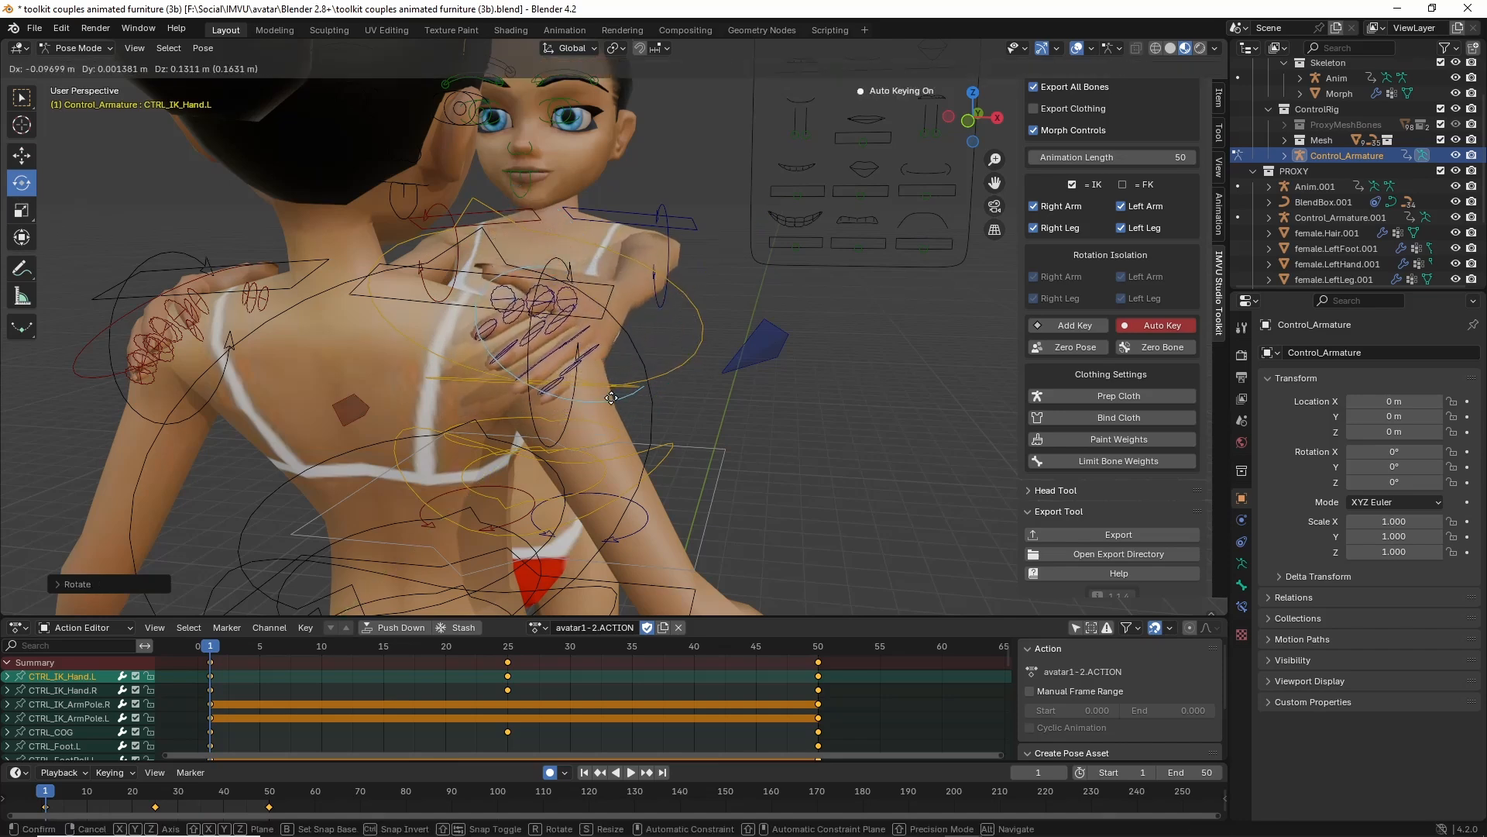
pyautogui.click(634, 396)
pyautogui.moveTo(634, 397)
pyautogui.mouseDown(button='middle')
pyautogui.moveTo(527, 389)
pyautogui.moveTo(762, 389)
pyautogui.moveTo(602, 398)
pyautogui.moveTo(708, 433)
pyautogui.moveTo(539, 422)
pyautogui.moveTo(640, 411)
pyautogui.moveTo(628, 416)
pyautogui.moveTo(659, 448)
pyautogui.moveTo(737, 448)
pyautogui.moveTo(601, 403)
pyautogui.moveTo(616, 406)
pyautogui.moveTo(543, 406)
pyautogui.moveTo(626, 406)
pyautogui.moveTo(627, 420)
pyautogui.mouseUp(button='middle')
pyautogui.press('g')
pyautogui.click(578, 385)
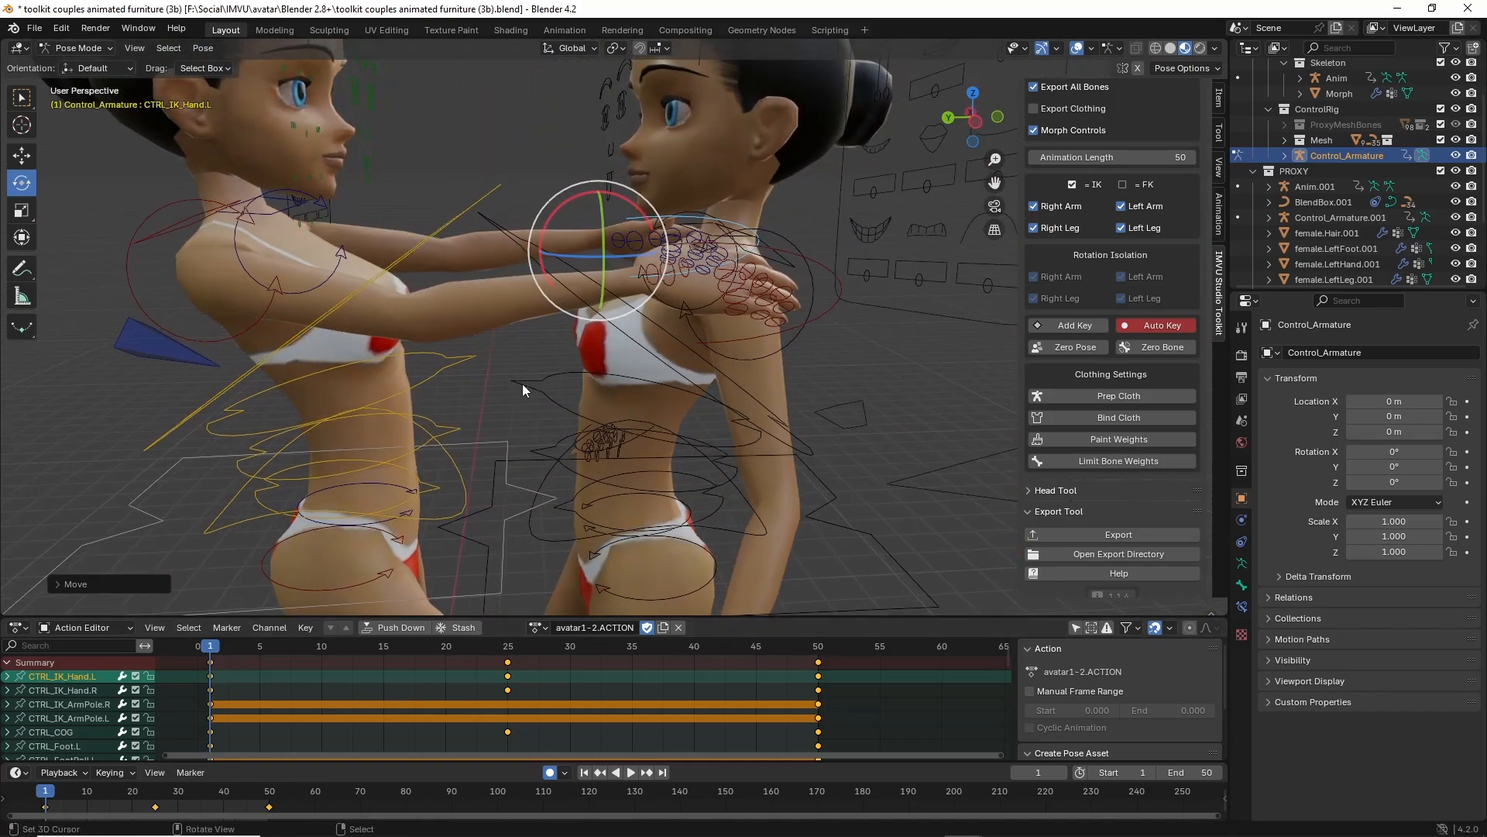
# Copy the frame 1 pose of CTRL_IK_Hand.L and CTRL_IK_Hand.R together and paste it onto frame 50.
pyautogui.moveTo(522, 383)
pyautogui.mouseDown(button='middle')
pyautogui.moveTo(483, 384)
pyautogui.moveTo(536, 383)
pyautogui.mouseUp(button='middle')
pyautogui.keyDown('shift'); pyautogui.click(806, 262); pyautogui.keyUp('shift')
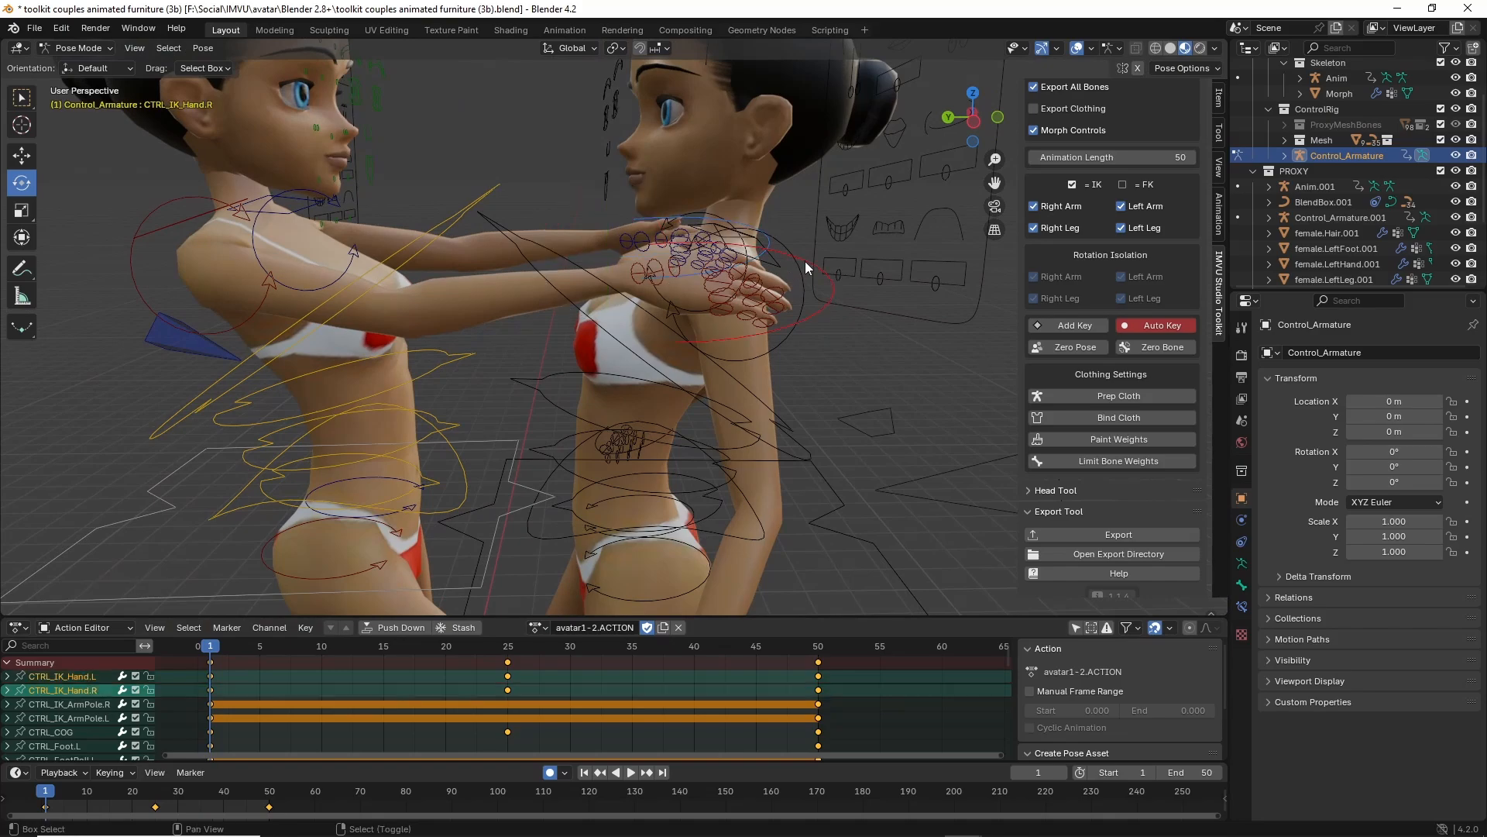
pyautogui.hotkey('ctrl', 'c')
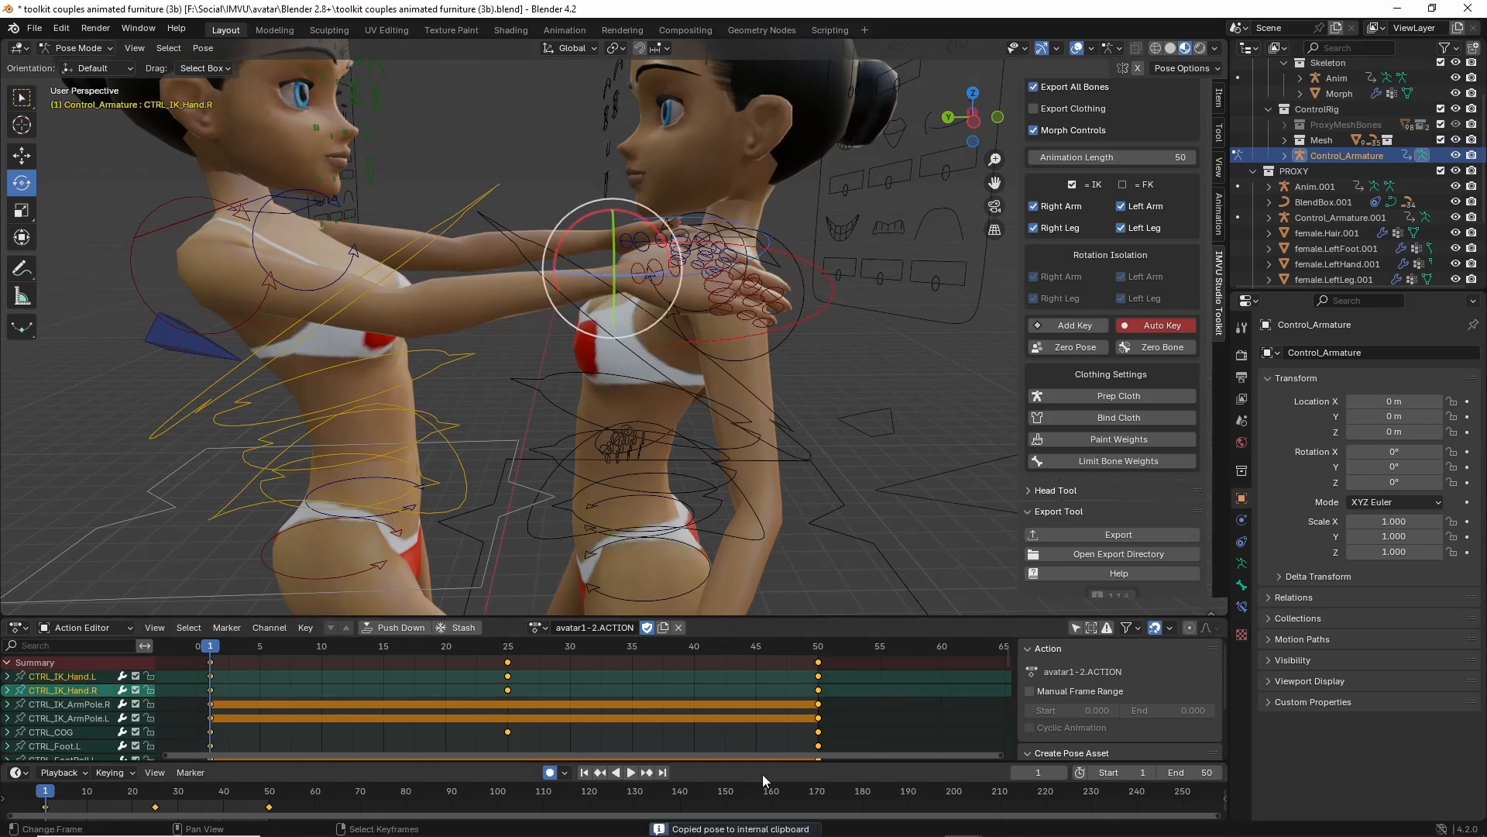
pyautogui.click(820, 707)
pyautogui.hotkey('ctrl', 'v')
# Move CTRL_IK_ArmPole.R and CTRL_IK_ArmPole.L on frame 50 to adjust the direction of the first avatar's elbows.
pyautogui.moveTo(759, 360); pyautogui.dragTo(596, 368, button='middle')
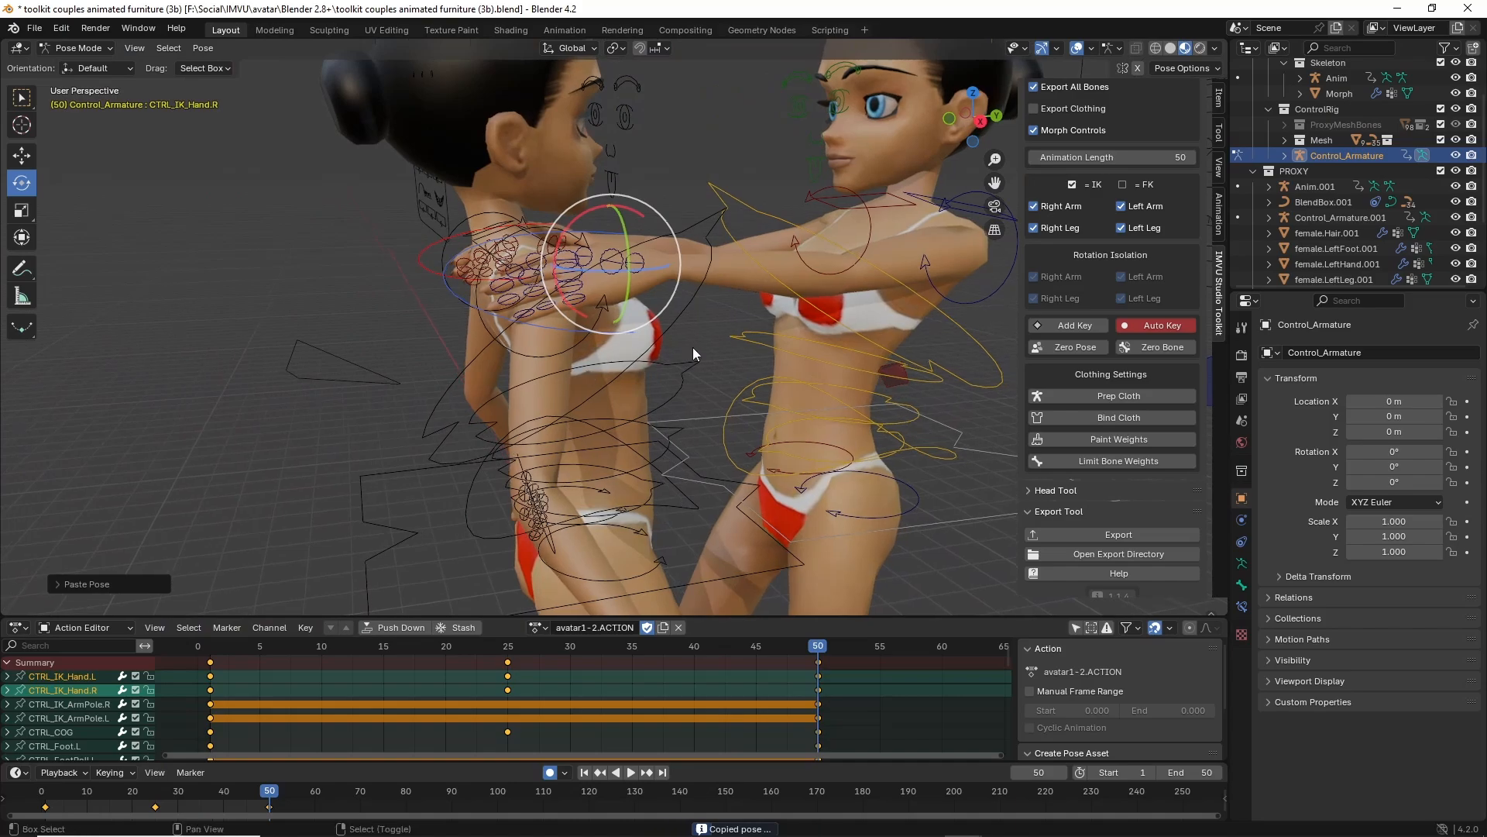
pyautogui.keyDown('shift'); pyautogui.moveTo(692, 347); pyautogui.dragTo(555, 416, button='middle'); pyautogui.keyUp('shift')
pyautogui.scroll(-2, 370, 379)
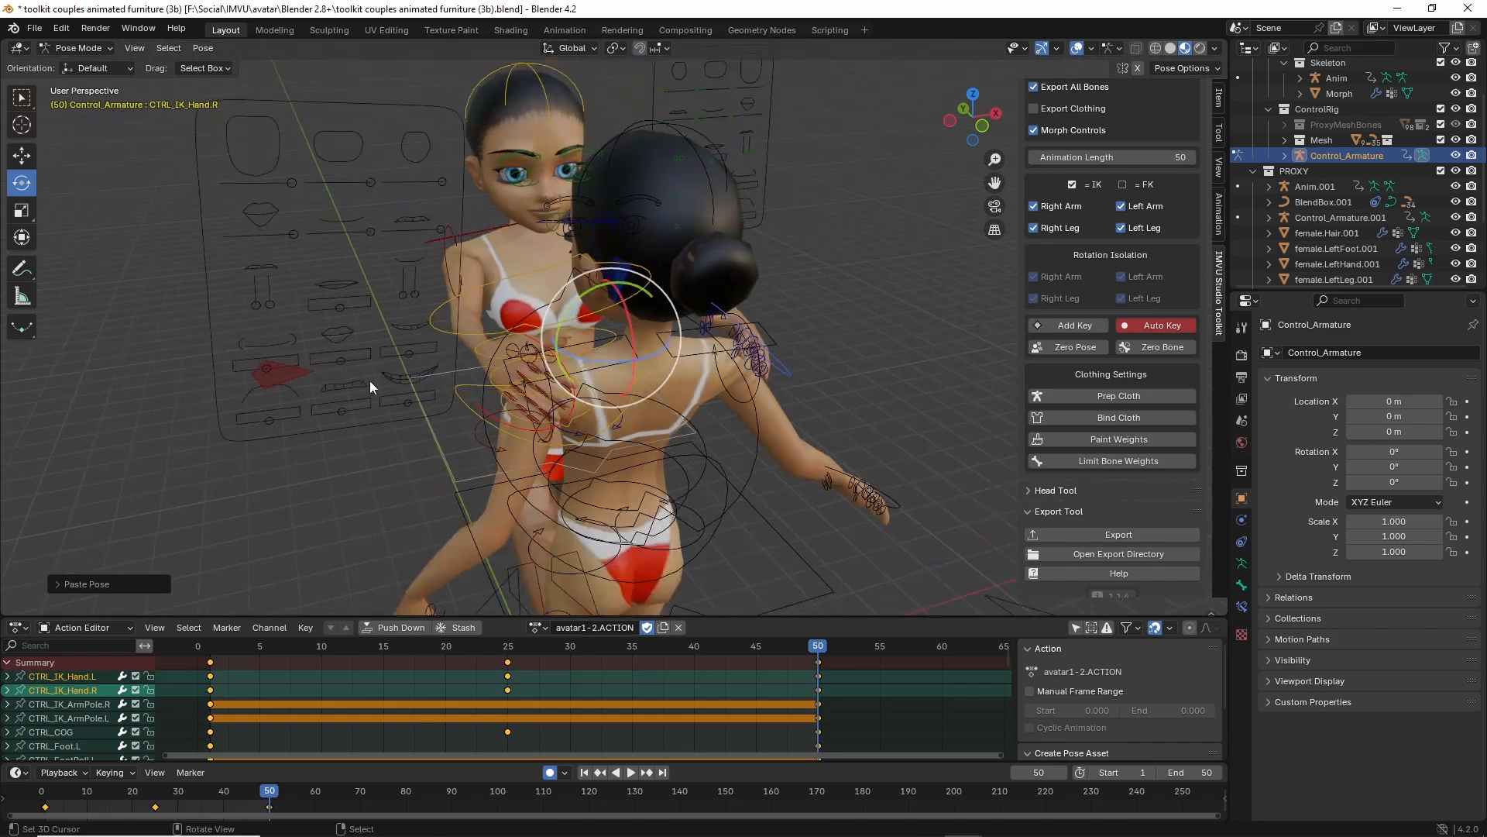
pyautogui.moveTo(287, 374); pyautogui.dragTo(324, 393, button='middle')
pyautogui.click(323, 393)
pyautogui.press('g')
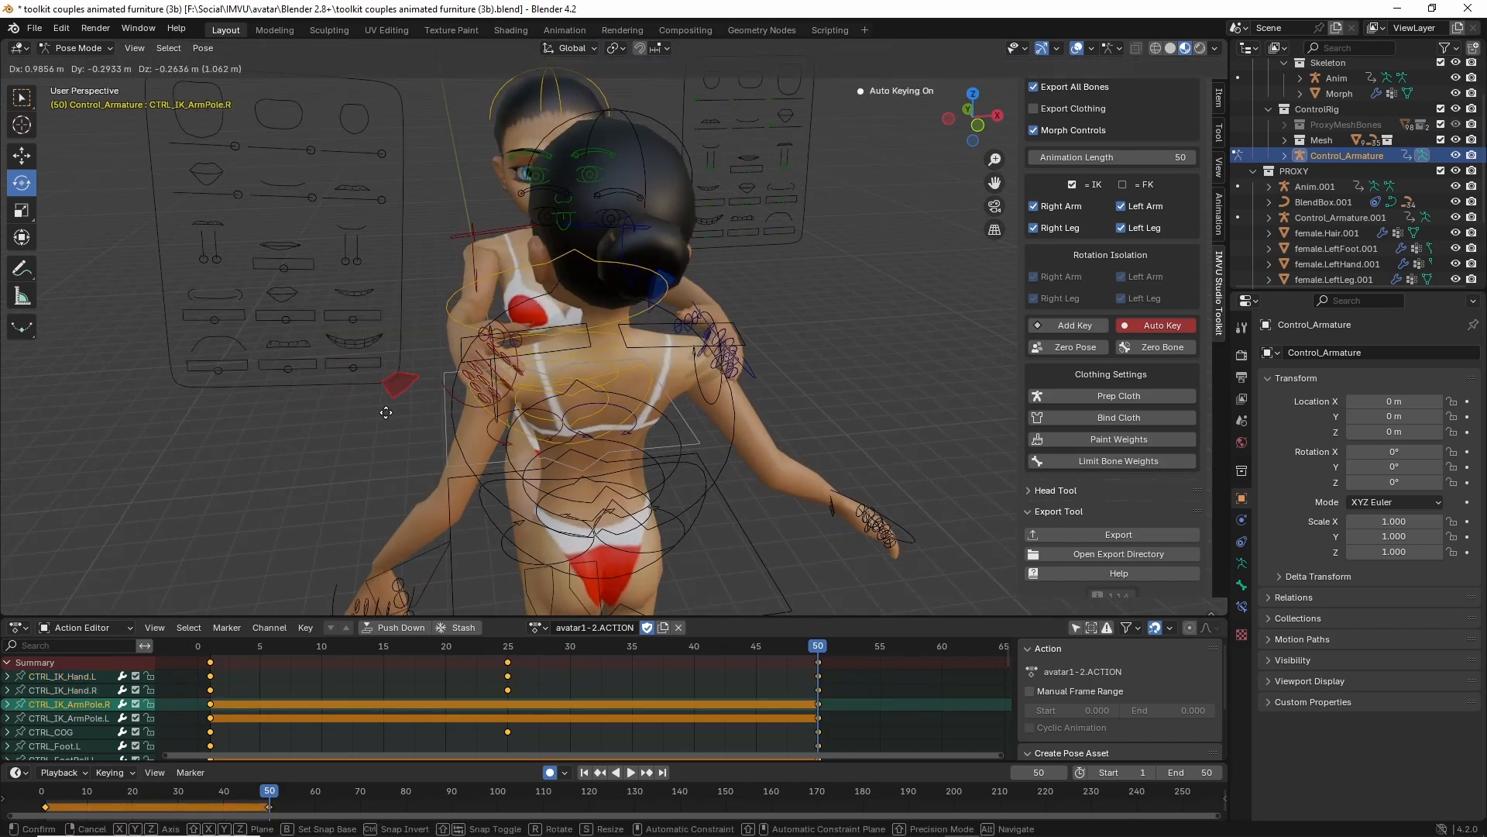
pyautogui.click(395, 412)
pyautogui.moveTo(611, 391); pyautogui.dragTo(626, 369, button='middle')
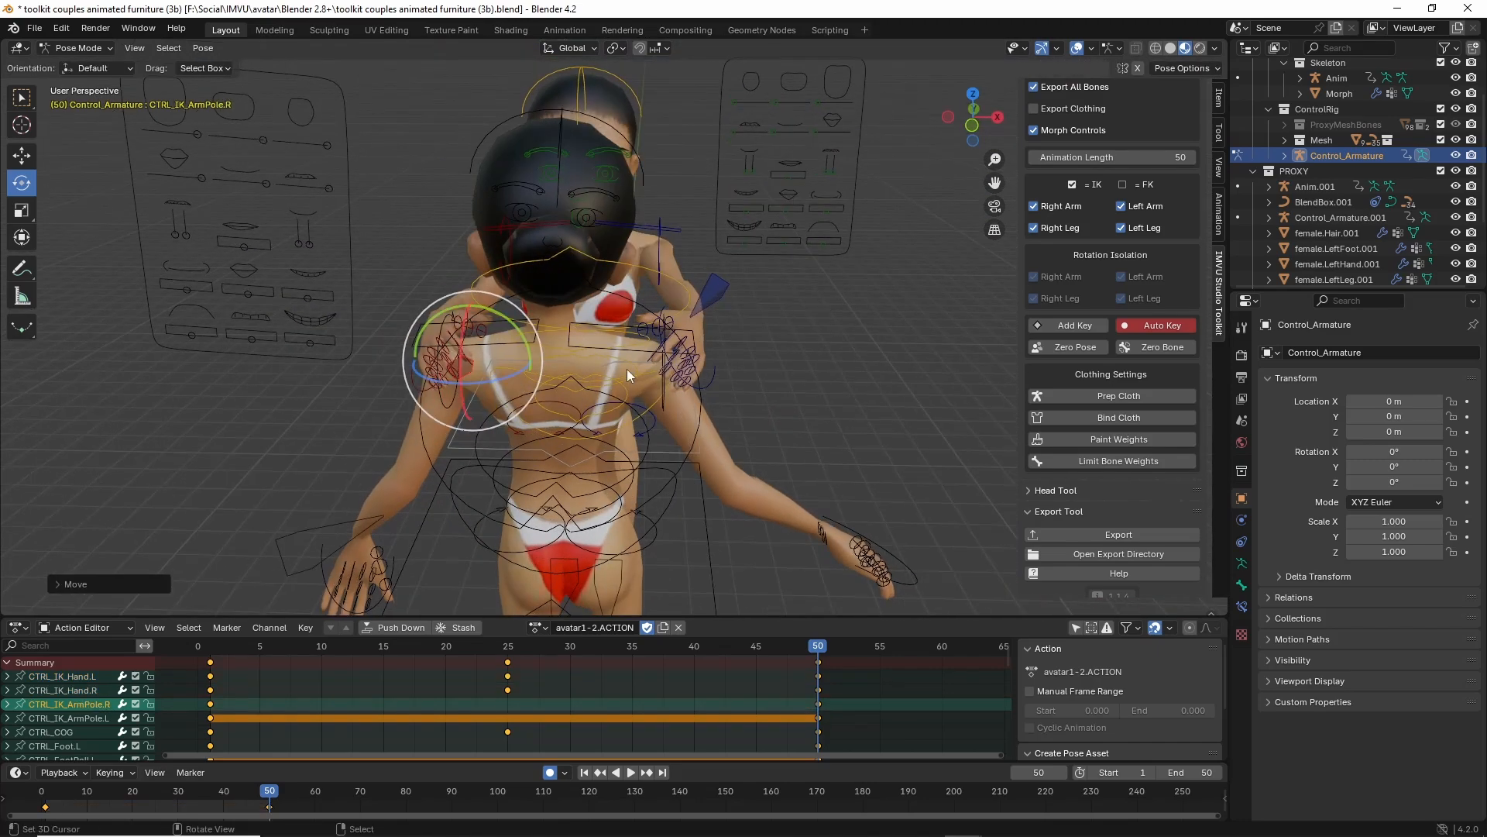
pyautogui.click(725, 296)
pyautogui.press('g')
pyautogui.click(708, 313)
# Move CTRL_COG along the Y axis on frame 50 to bring the first avatar's hips slightly closer to her partner.
pyautogui.moveTo(708, 313); pyautogui.dragTo(669, 373, button='middle')
pyautogui.click(699, 454)
pyautogui.moveTo(699, 454); pyautogui.dragTo(155, 201, button='middle')
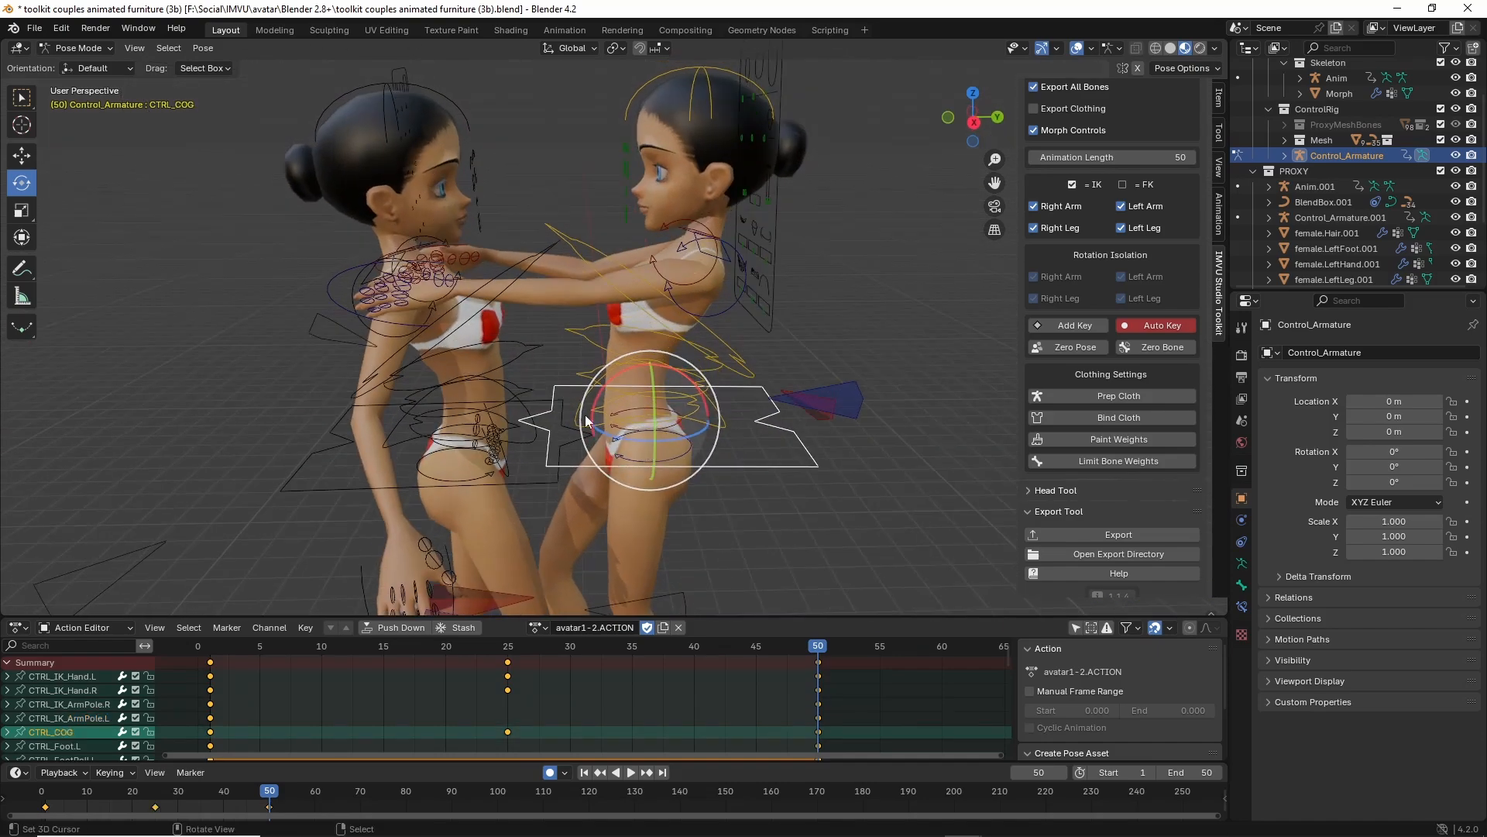
pyautogui.click(22, 155)
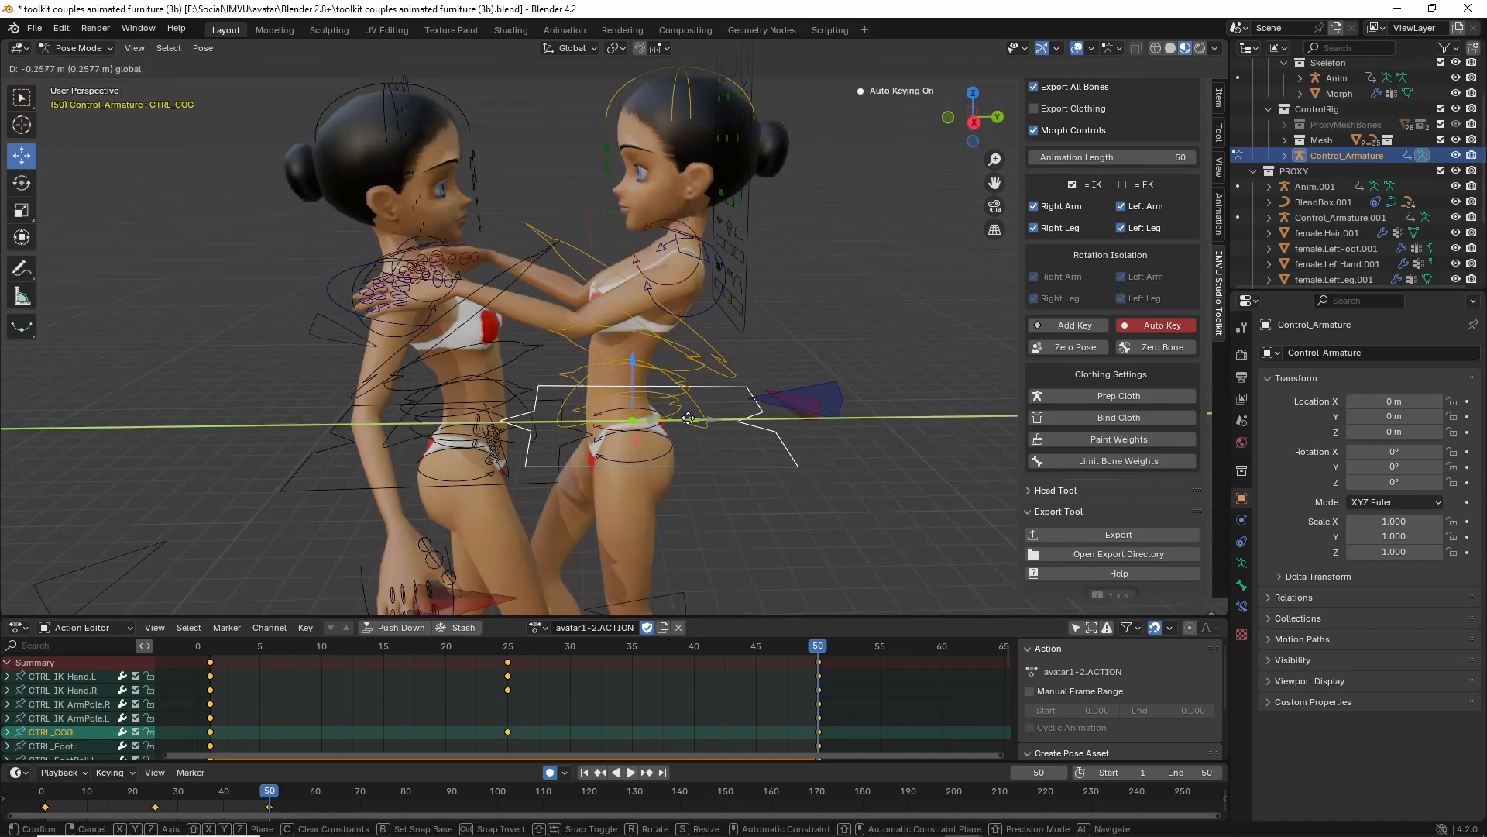
pyautogui.moveTo(707, 423); pyautogui.dragTo(698, 421)
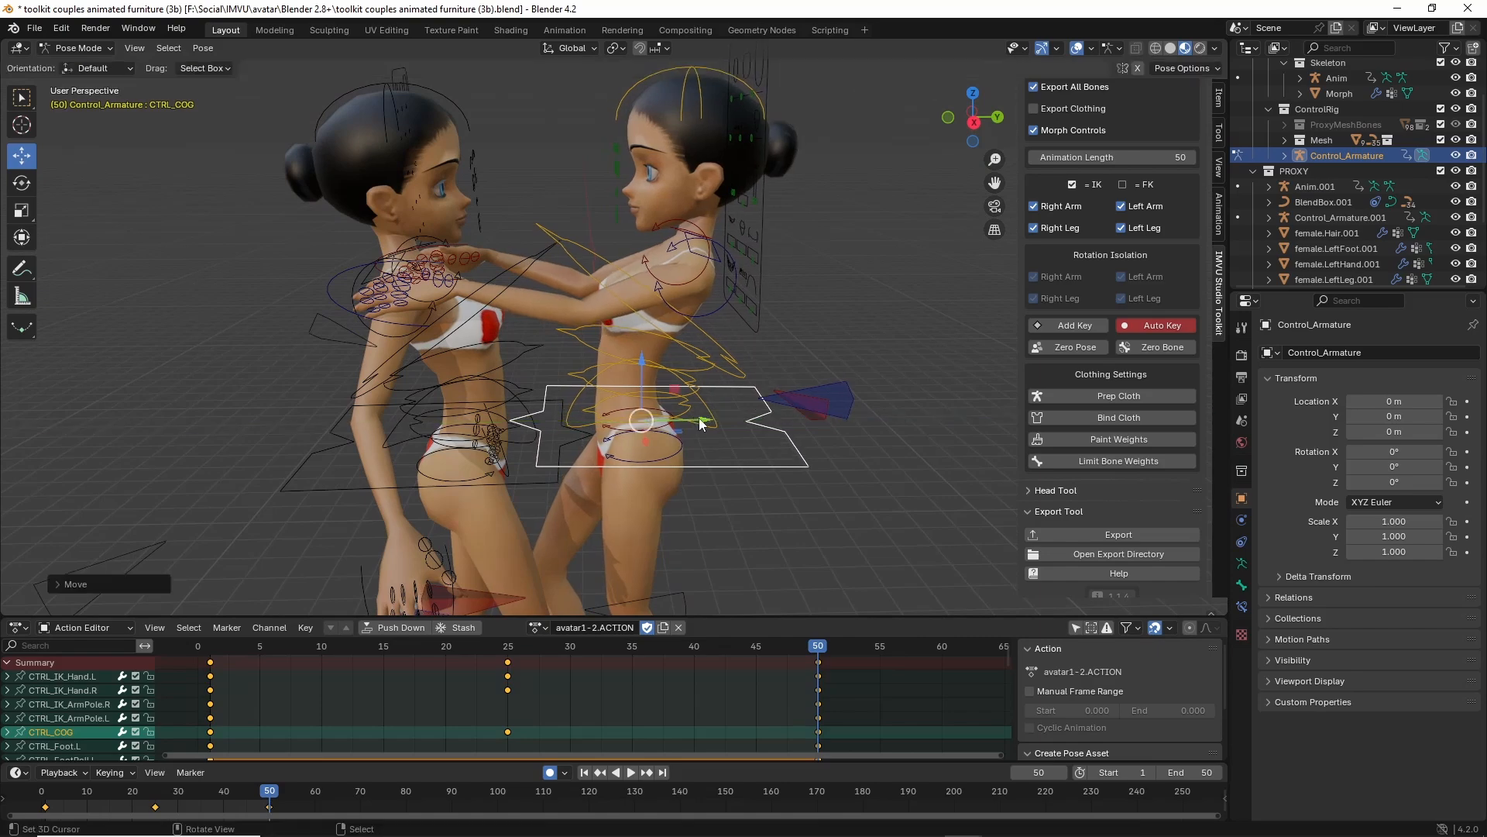
# Compare frames 1, 25 and 50, then copy the pose of all control bones from frame 50 onto frame 1.
pyautogui.moveTo(697, 422); pyautogui.dragTo(341, 610, button='middle')
pyautogui.click(210, 671)
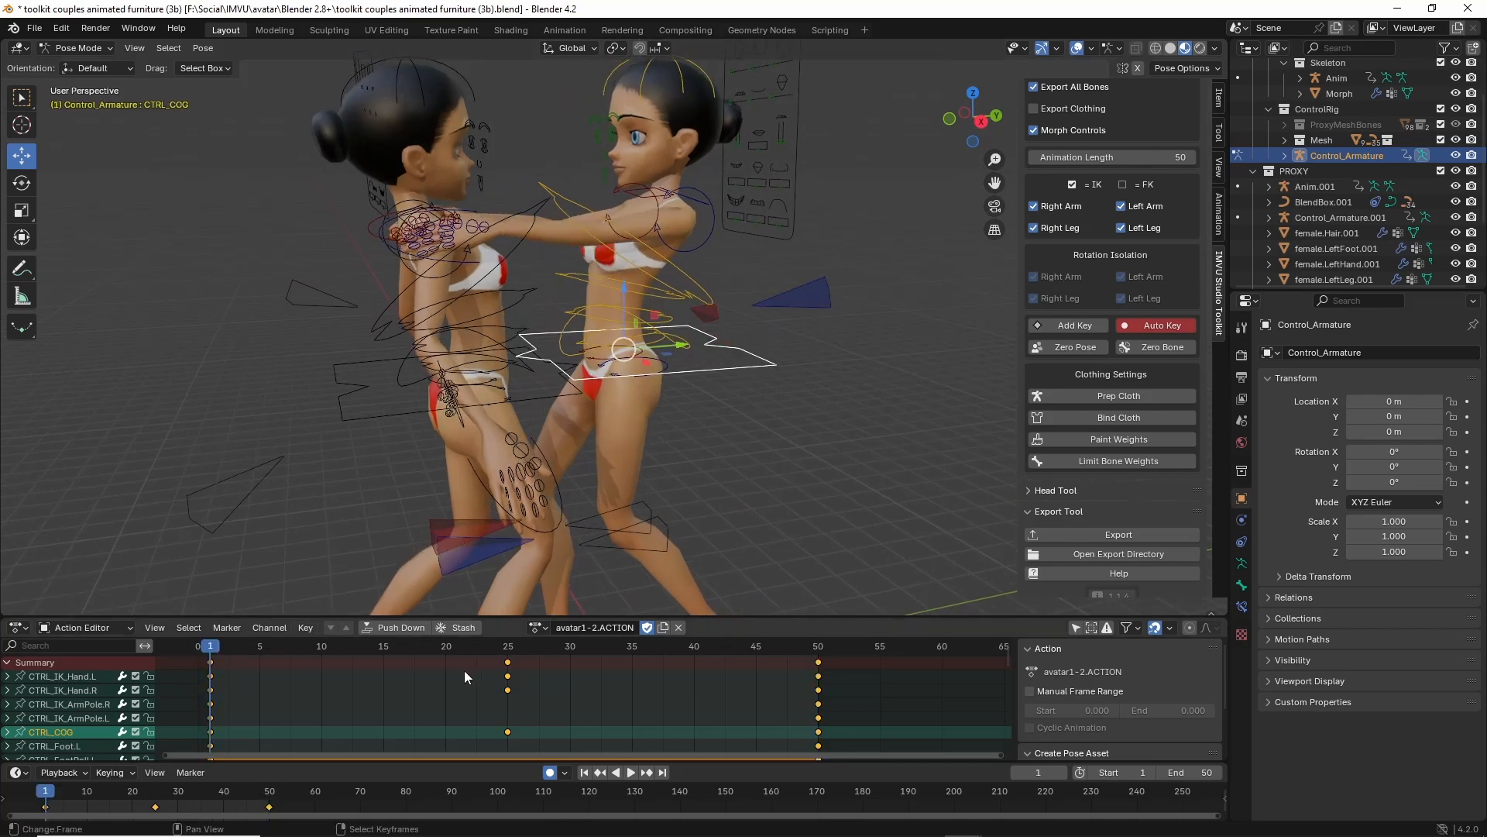
pyautogui.click(507, 671)
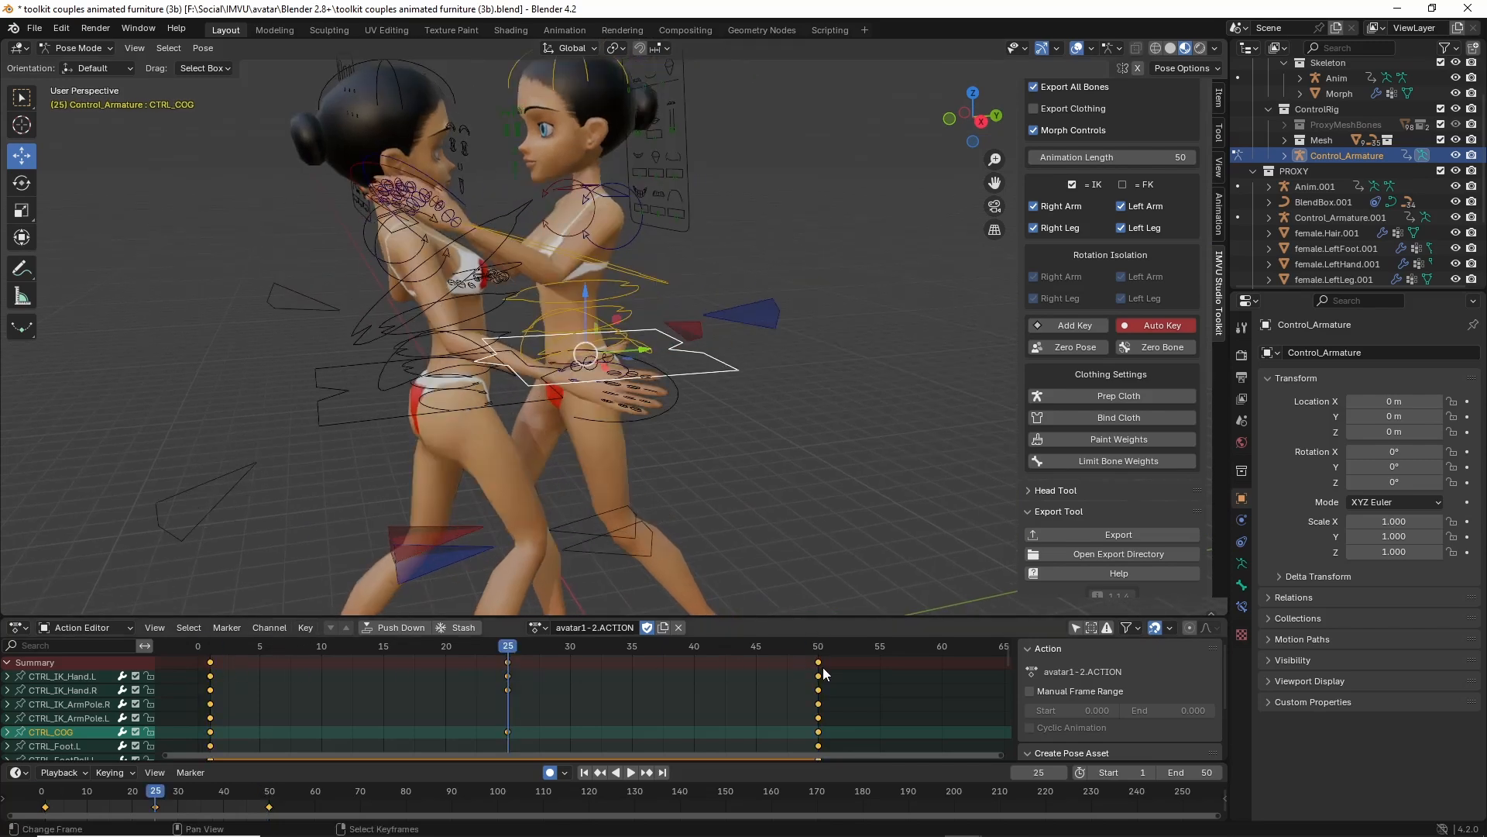
pyautogui.click(821, 673)
pyautogui.moveTo(690, 352); pyautogui.dragTo(667, 364, button='middle')
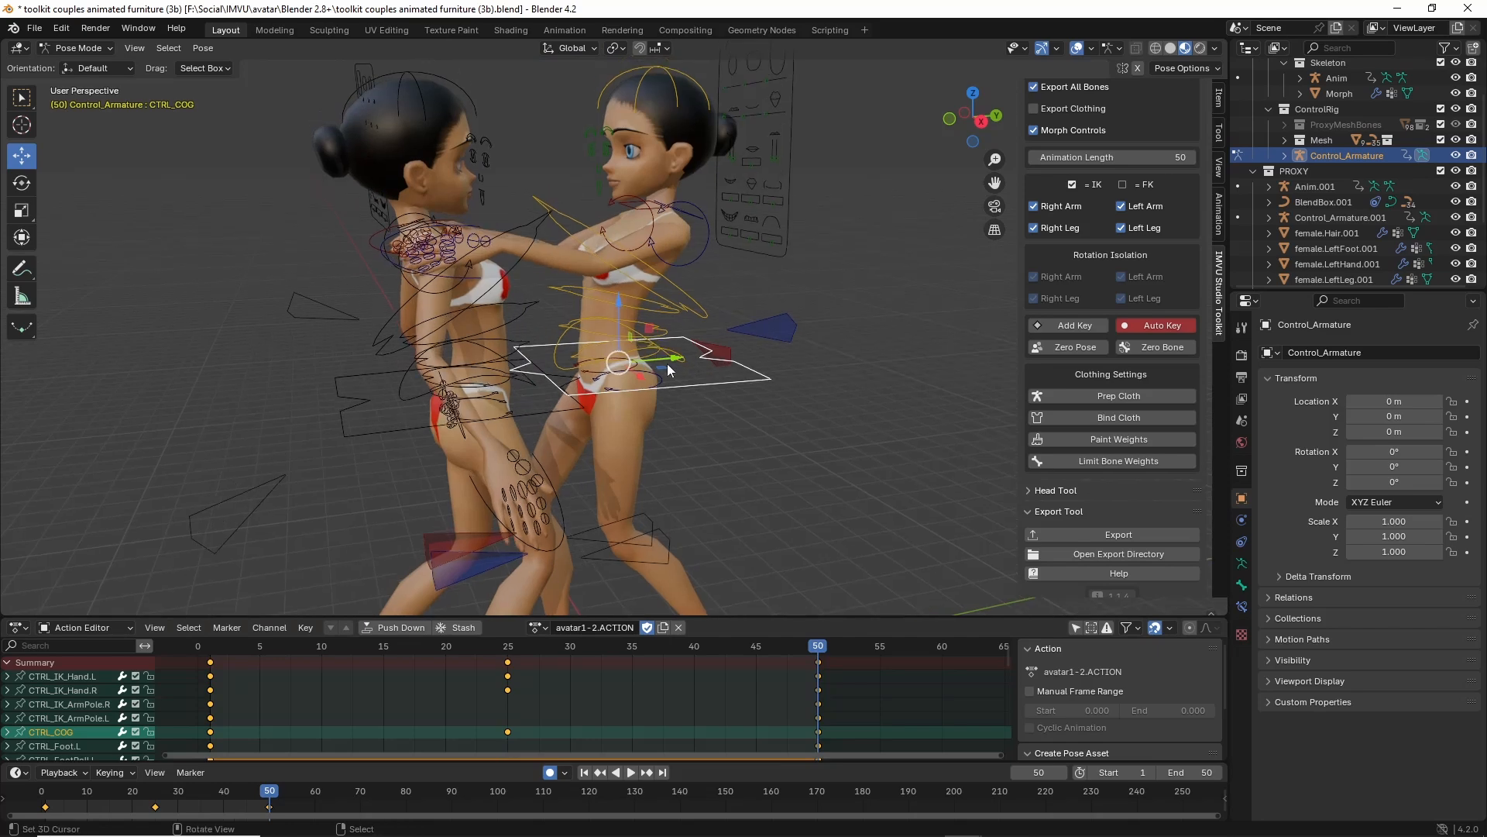
pyautogui.click(168, 48)
pyautogui.click(186, 67)
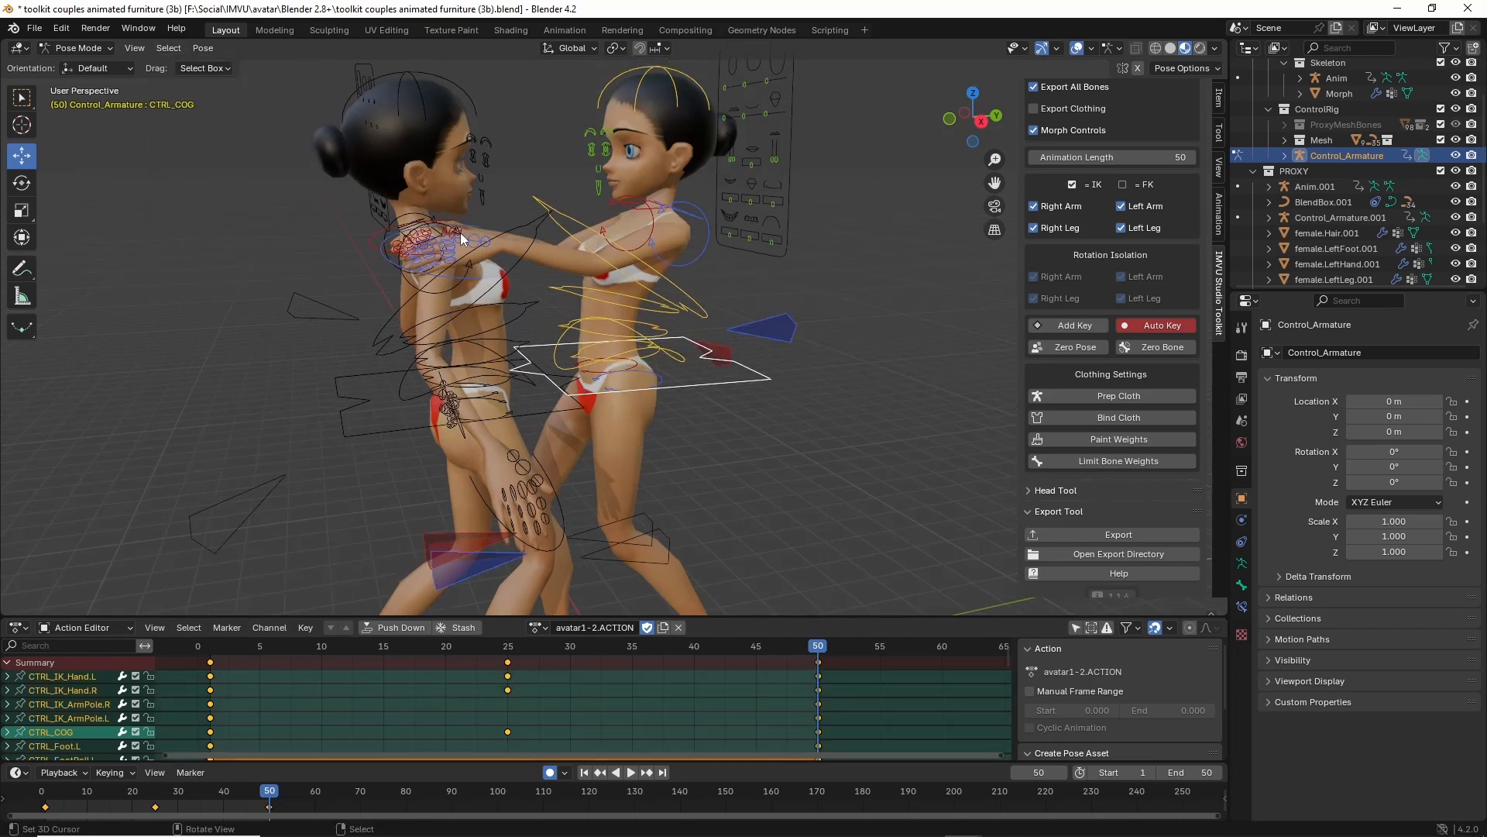
pyautogui.hotkey('ctrl', 'c')
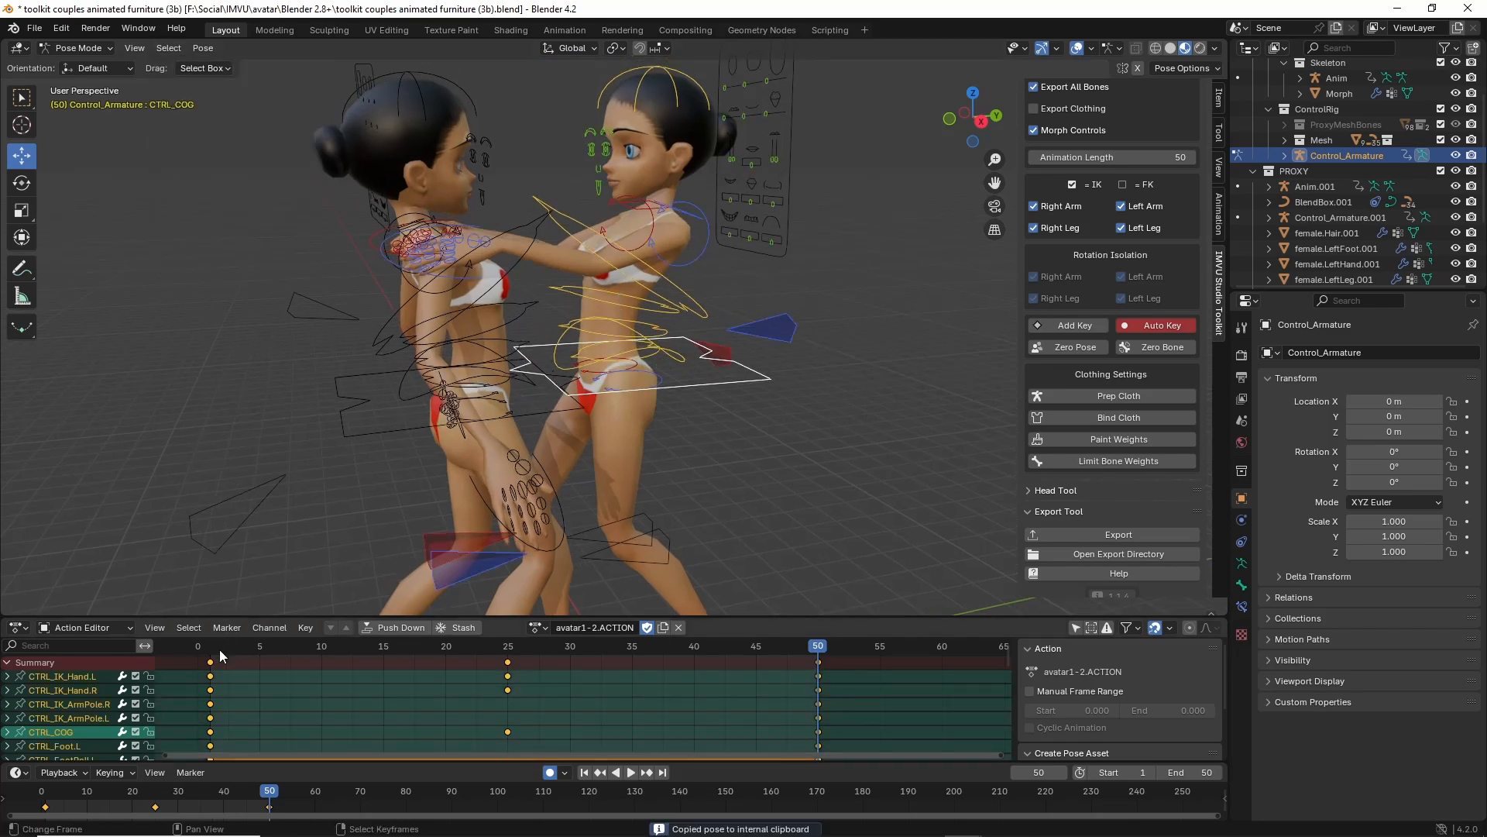
pyautogui.press('space')
pyautogui.press('space')
pyautogui.hotkey('ctrl', 'v')
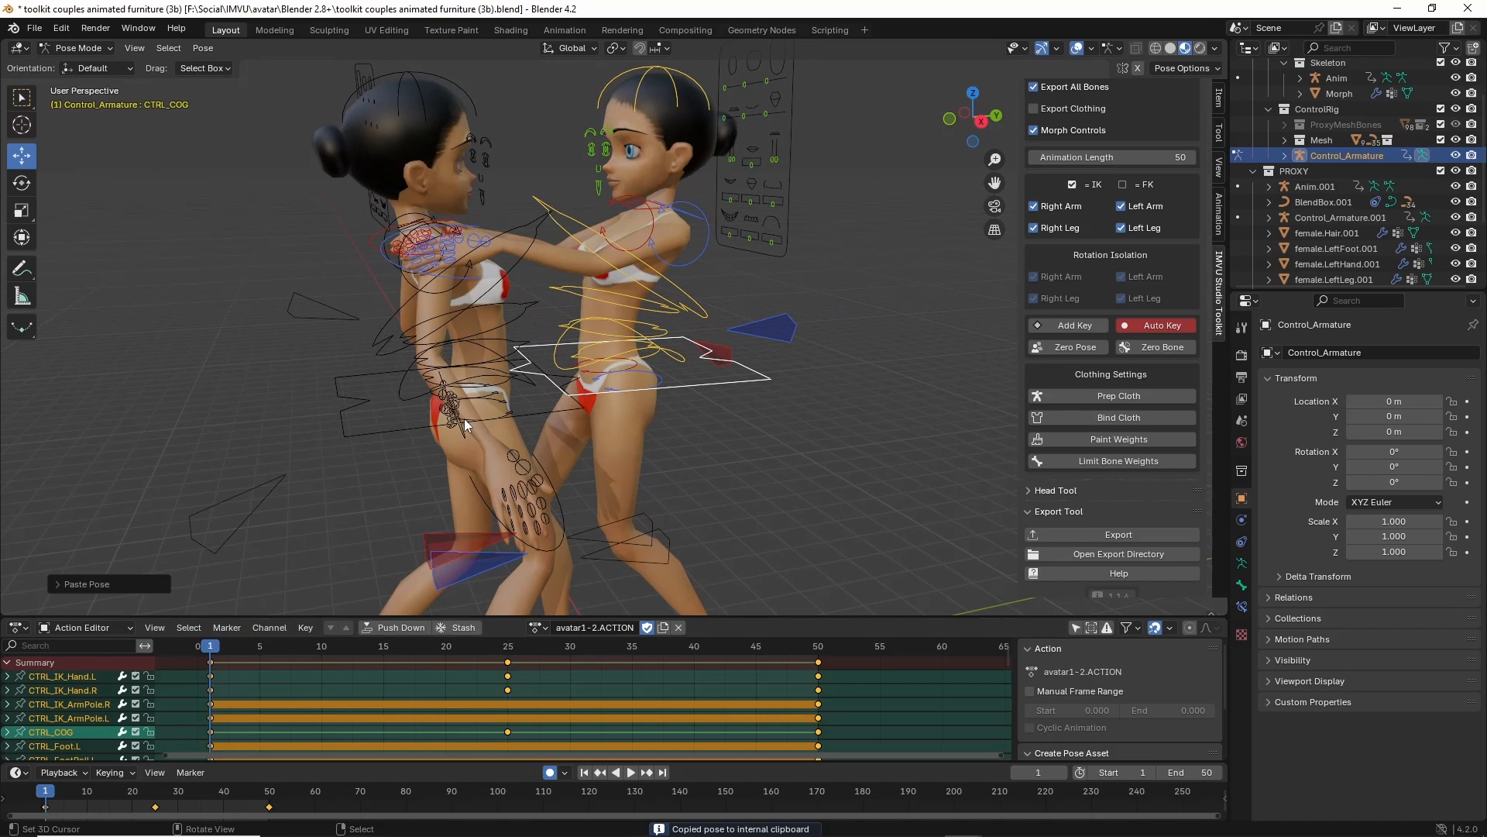
# Select CTRL_IK_Hand.L on frame 25 and move the hand from the partner's neck down onto her shoulder.
pyautogui.click(508, 674)
pyautogui.scroll(1, 327, 176)
pyautogui.keyDown('shift'); pyautogui.moveTo(327, 176); pyautogui.dragTo(381, 302, button='middle'); pyautogui.keyUp('shift')
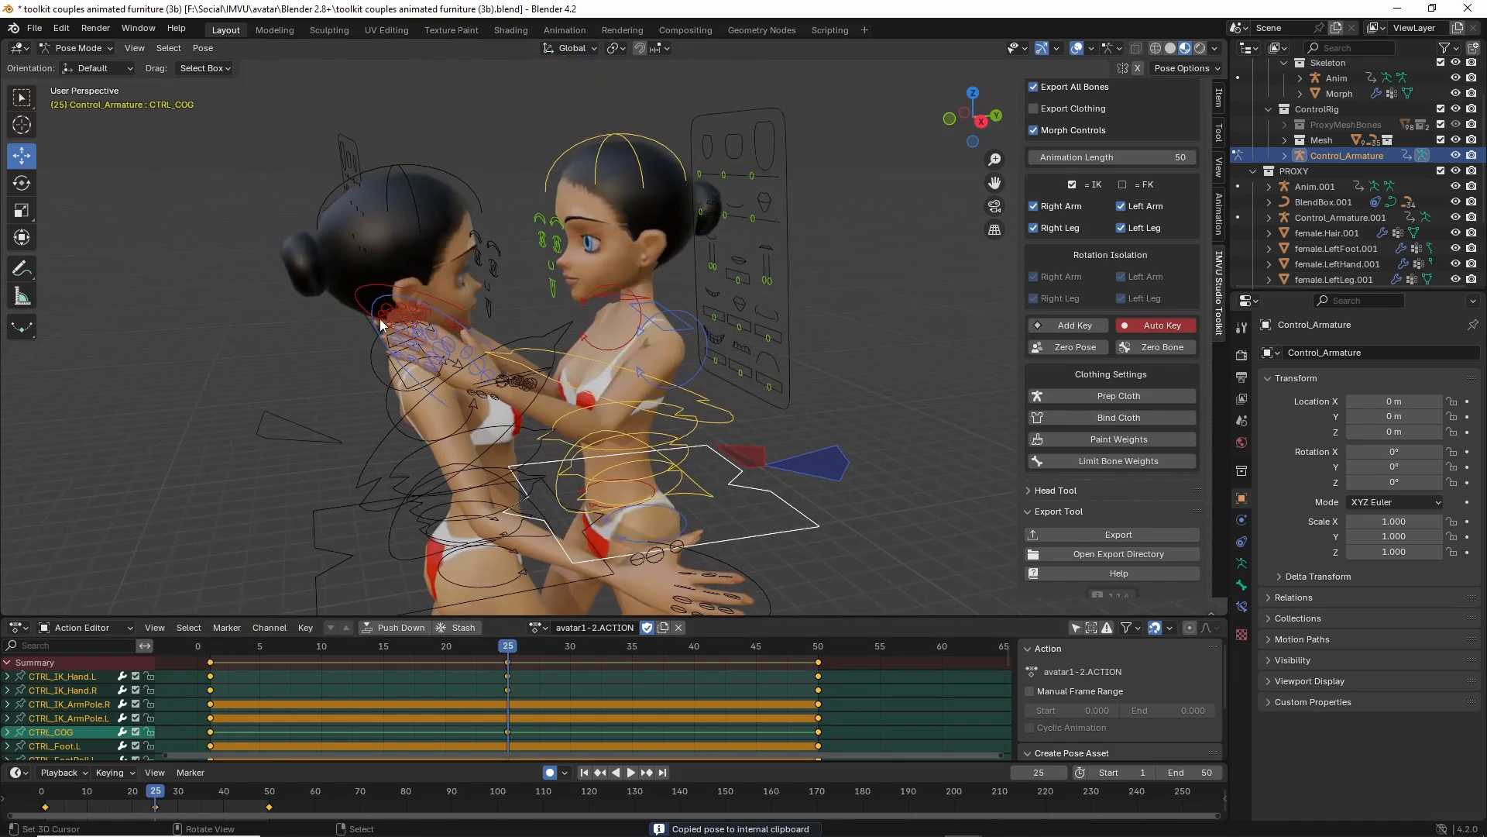
pyautogui.rightClick(371, 306)
pyautogui.moveTo(368, 364); pyautogui.dragTo(412, 353, button='middle')
pyautogui.scroll(2, 412, 353)
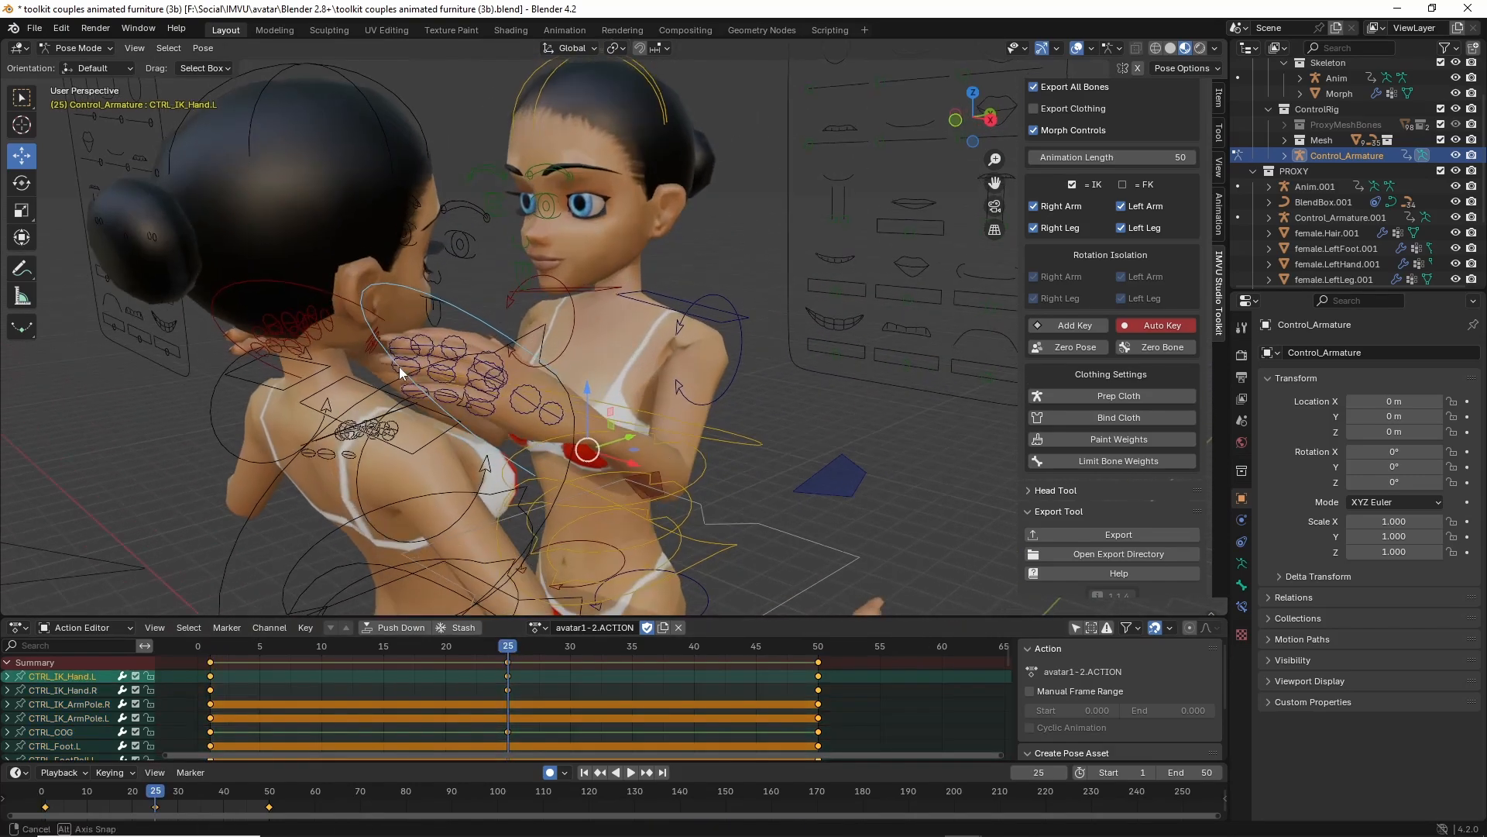
pyautogui.press('g')
pyautogui.click(373, 458)
pyautogui.moveTo(434, 463); pyautogui.dragTo(704, 328, button='middle')
pyautogui.press('g')
pyautogui.click(481, 462)
# Select CTRL_IK_Hand.R on frame 25 and move it down to the partner's other shoulder.
pyautogui.click(726, 252)
pyautogui.click(732, 268)
pyautogui.moveTo(731, 268); pyautogui.dragTo(672, 316, button='middle')
pyautogui.press('g')
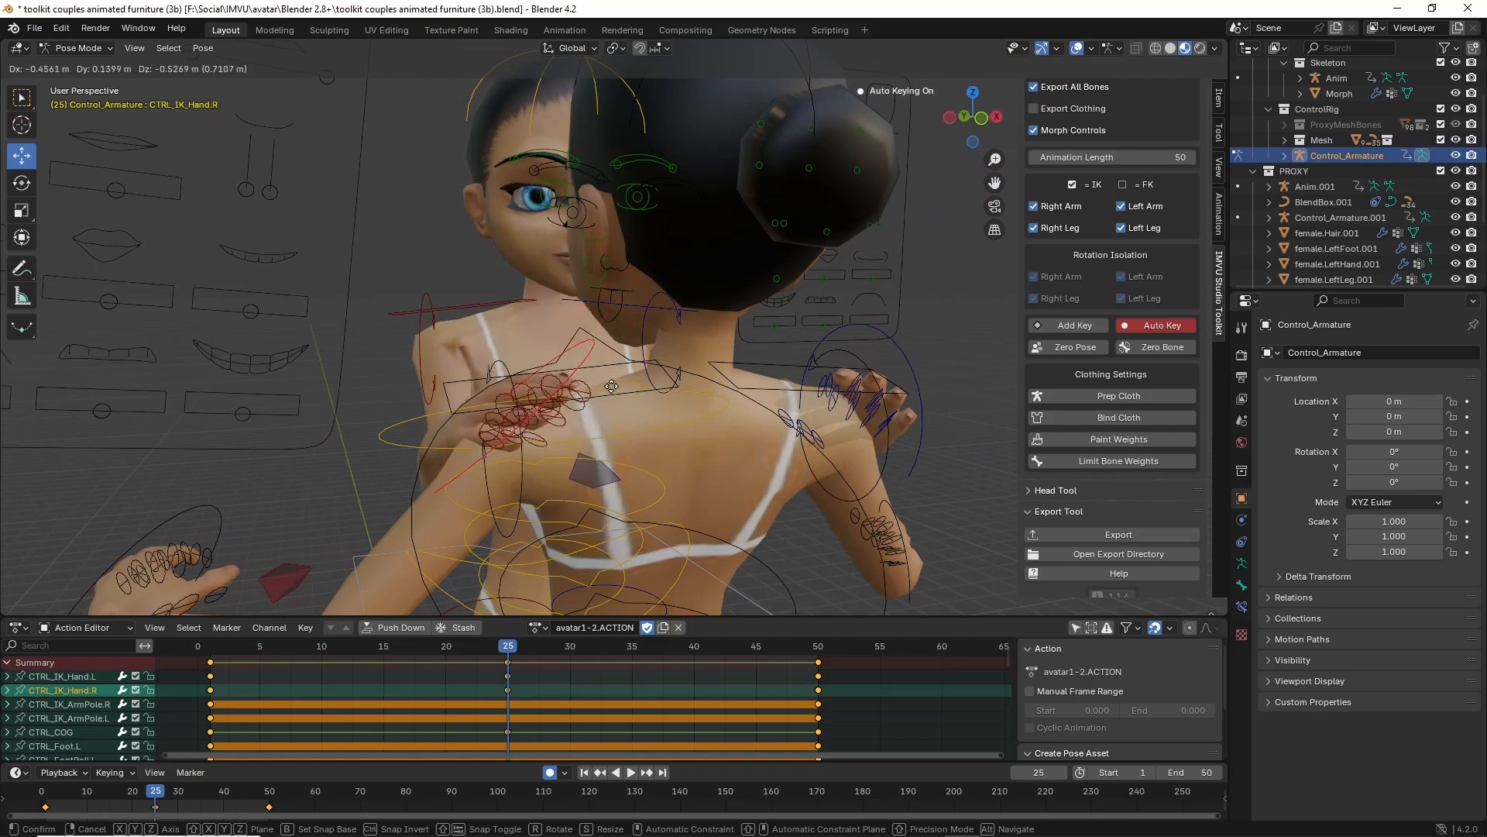
pyautogui.click(536, 394)
# Rotate CTRL_IK_Hand.R on frame 25 and reposition it against the outer side of the partner's shoulder.
pyautogui.moveTo(537, 394); pyautogui.dragTo(677, 287, button='middle')
pyautogui.press('r')
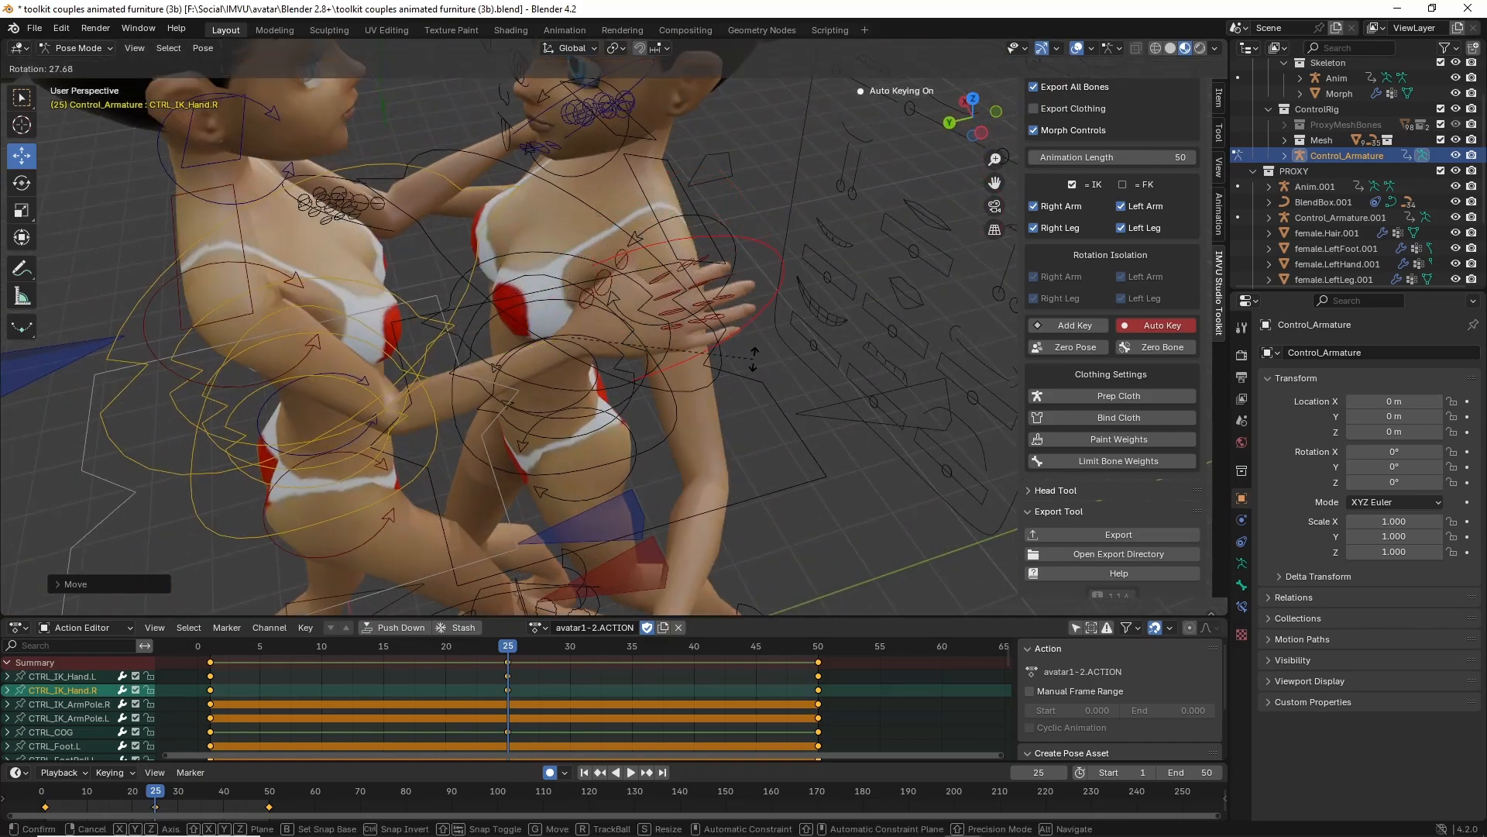
pyautogui.click(638, 384)
pyautogui.moveTo(639, 384); pyautogui.dragTo(475, 352, button='middle')
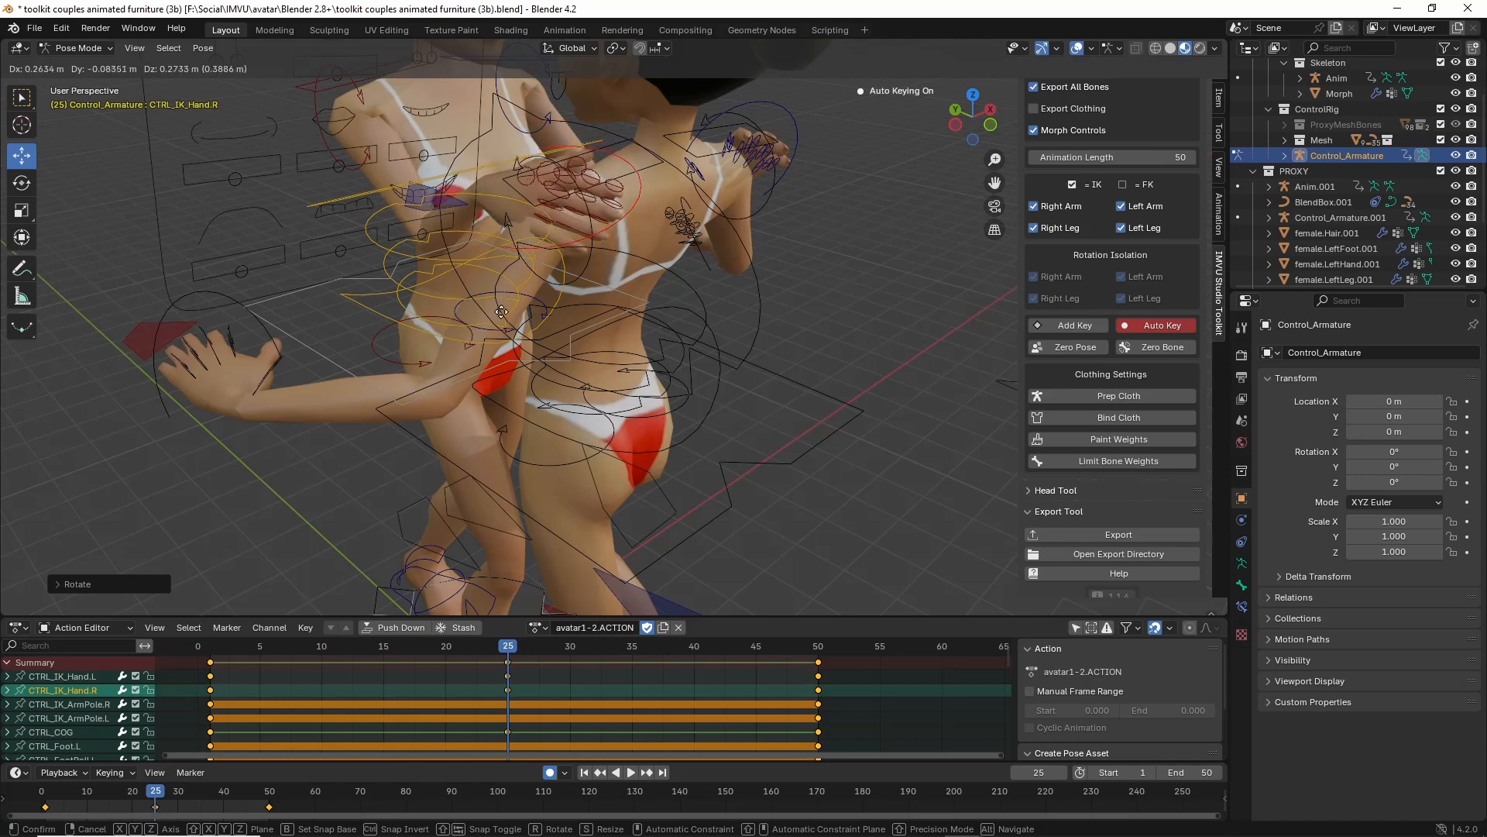
pyautogui.click(529, 315)
pyautogui.moveTo(530, 315); pyautogui.dragTo(457, 297, button='middle')
pyautogui.press('r')
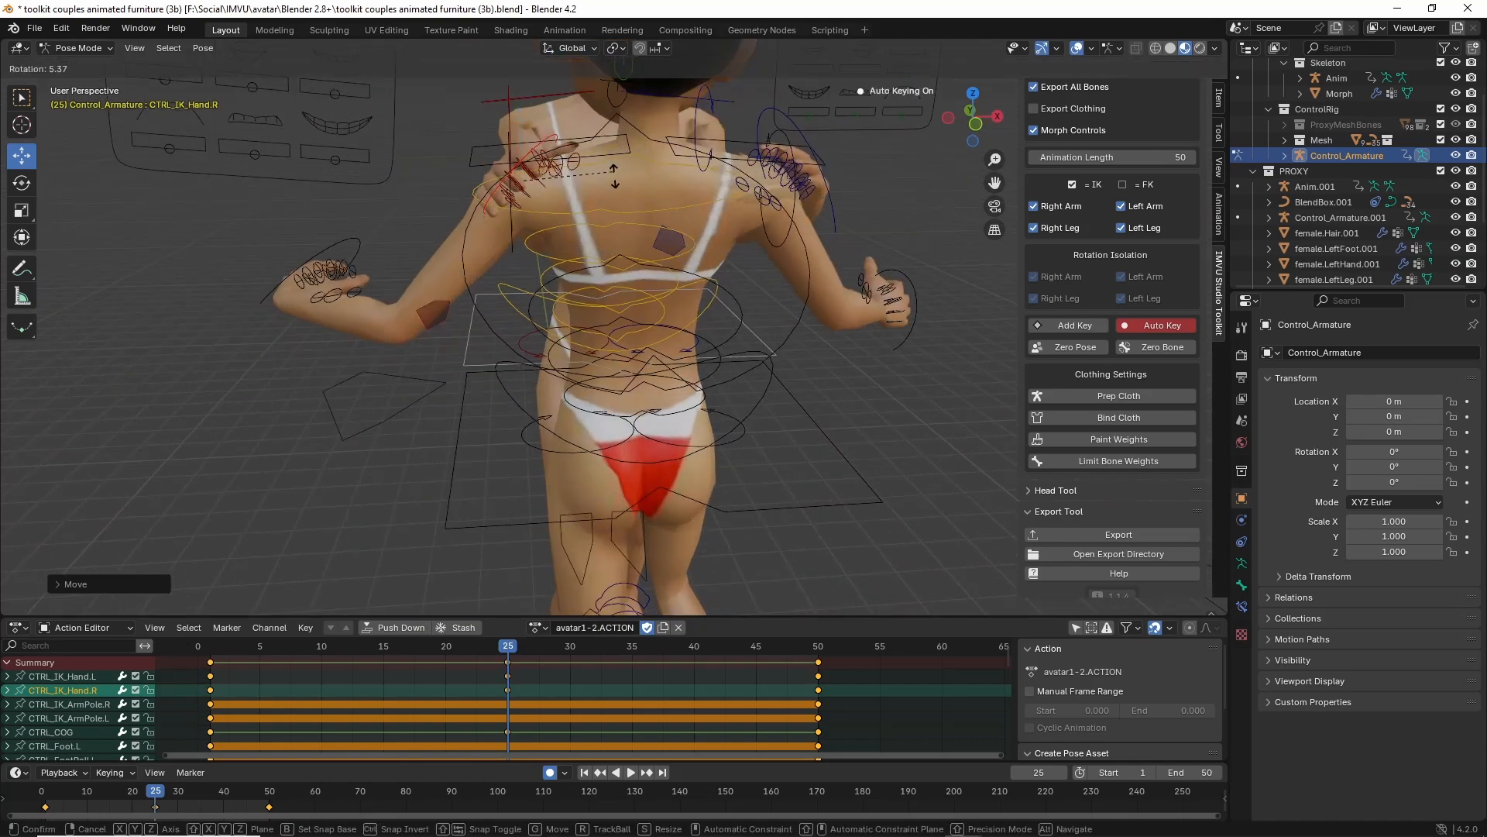
pyautogui.click(569, 240)
pyautogui.press('g')
pyautogui.click(482, 238)
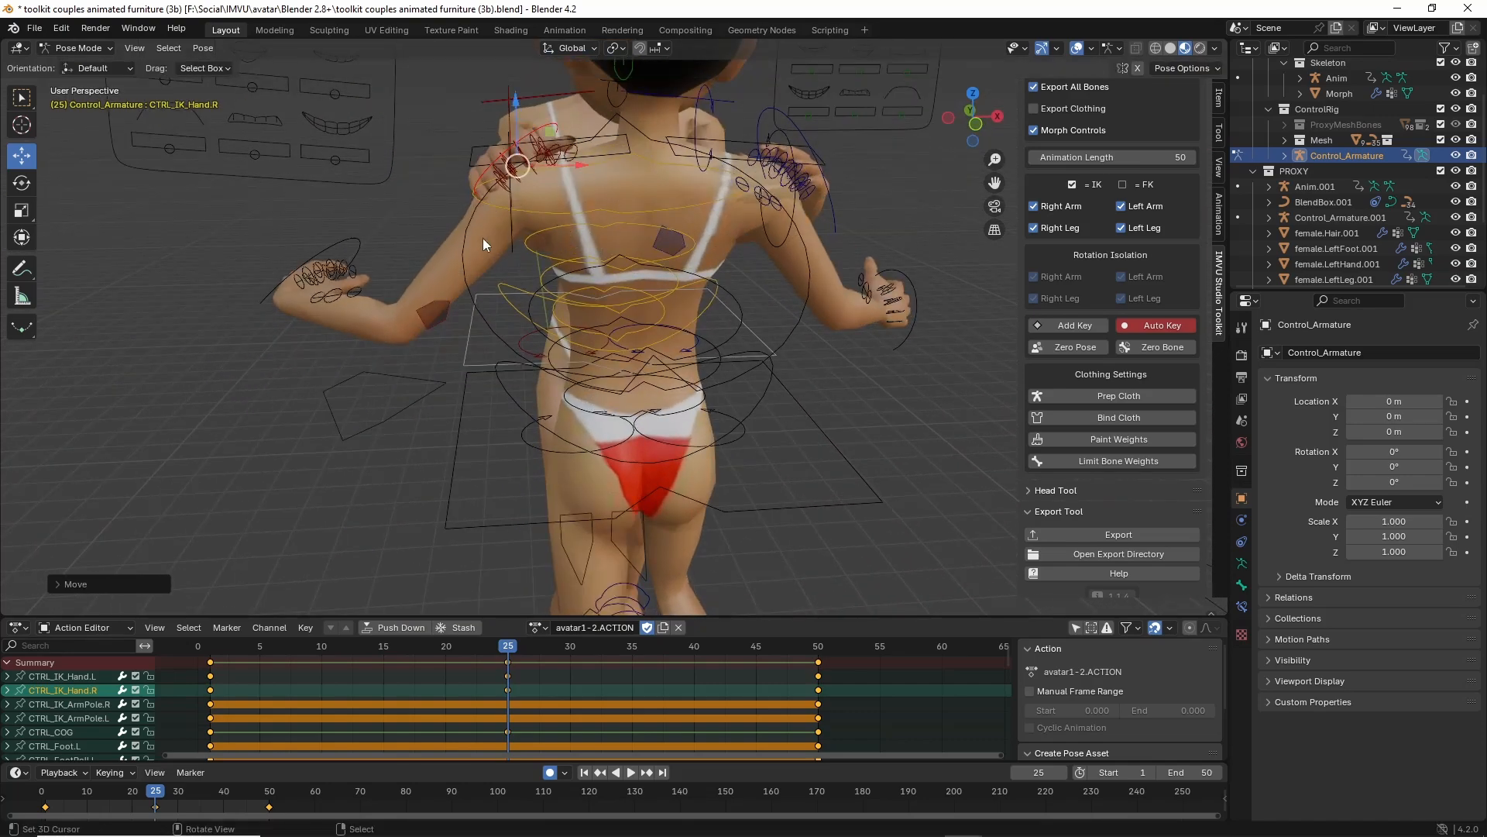
# Tilt CTRL_IK_Hand.R further on frame 25 and lower it so the palm follows the curve of the shoulder.
pyautogui.moveTo(482, 238); pyautogui.dragTo(629, 268, button='middle')
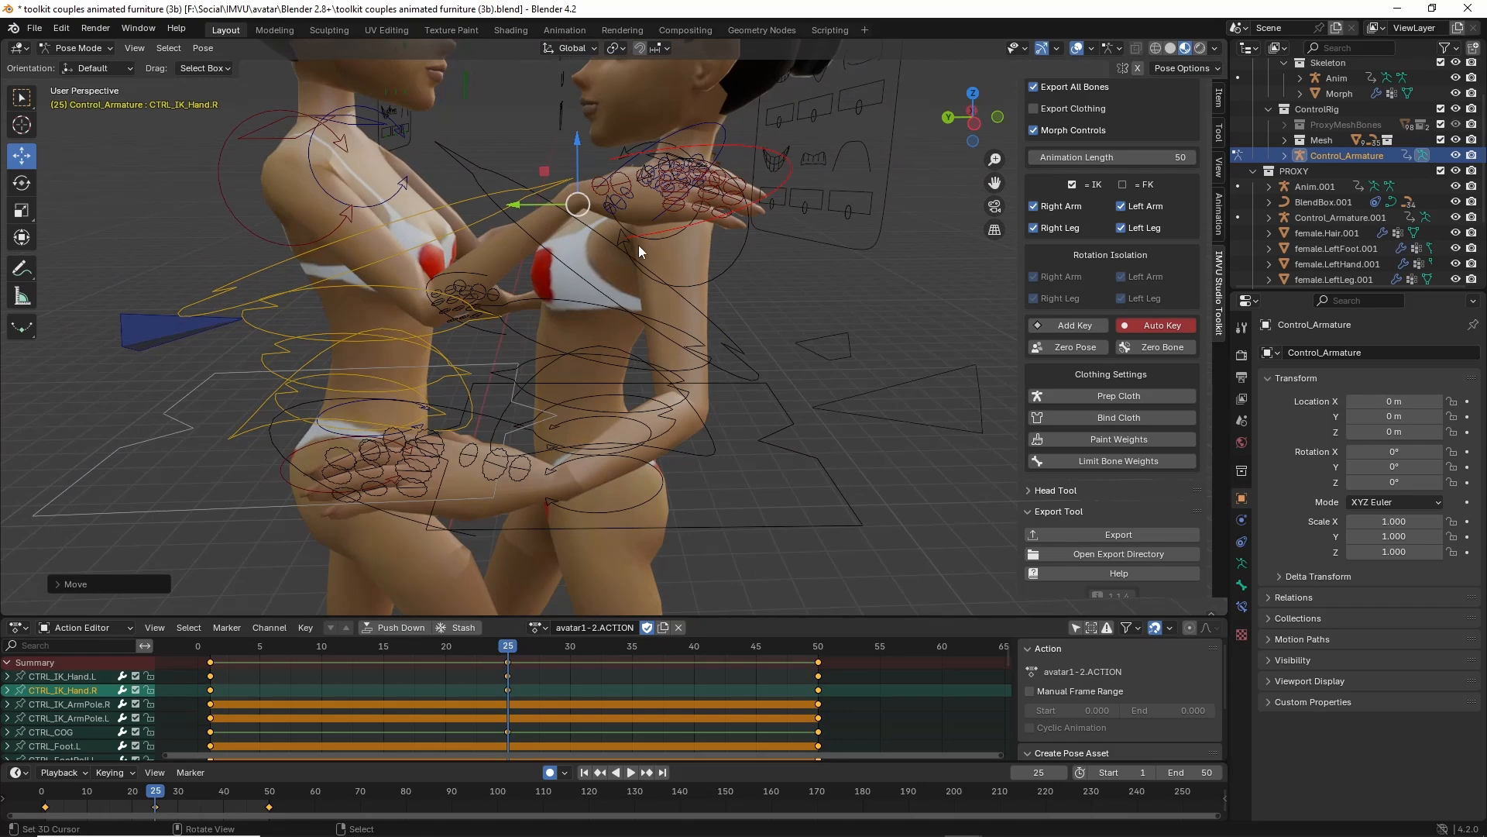
pyautogui.press('r')
pyautogui.click(735, 155)
pyautogui.press('g')
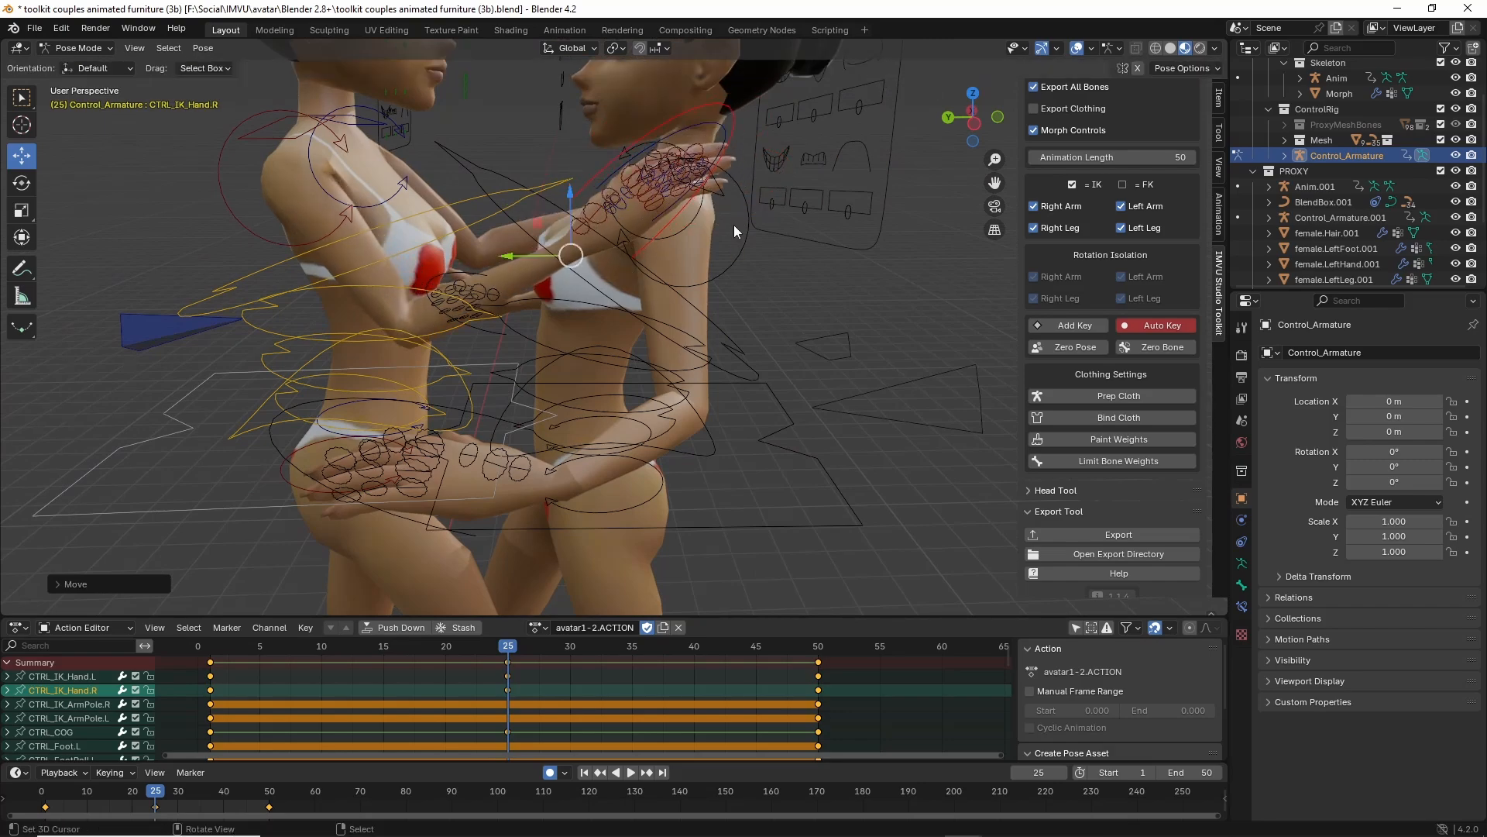
pyautogui.click(735, 230)
pyautogui.moveTo(745, 243); pyautogui.dragTo(268, 505, button='middle')
pyautogui.press('r')
pyautogui.click(529, 287)
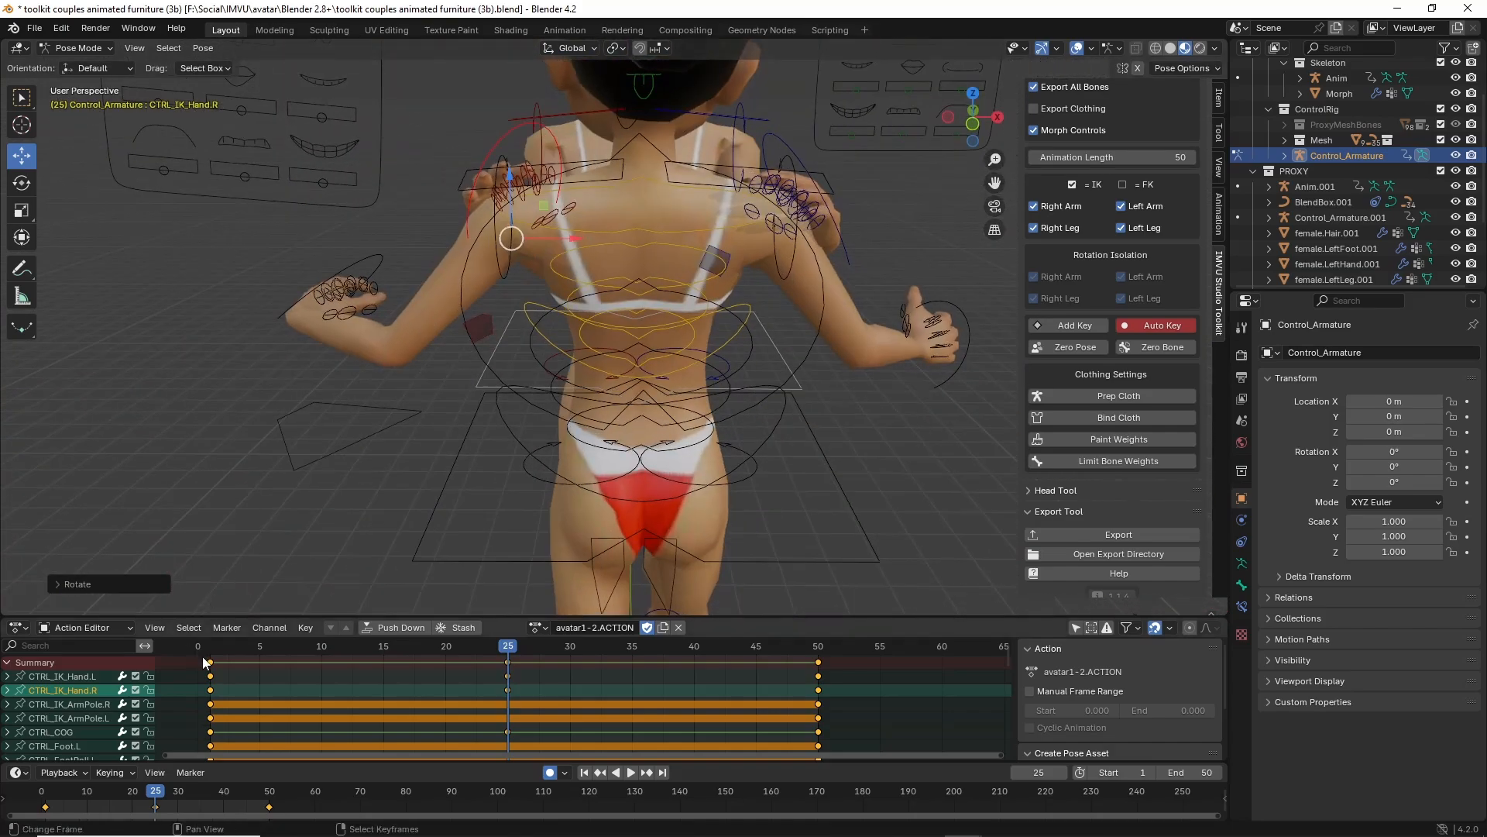
# Play and scrub the animation between frames 1 and 50, checking hand contact and both avatars' poses from several angles.
pyautogui.moveTo(210, 650)
pyautogui.mouseDown()
pyautogui.moveTo(510, 653)
pyautogui.moveTo(214, 651)
pyautogui.mouseUp()
pyautogui.press('Escape')
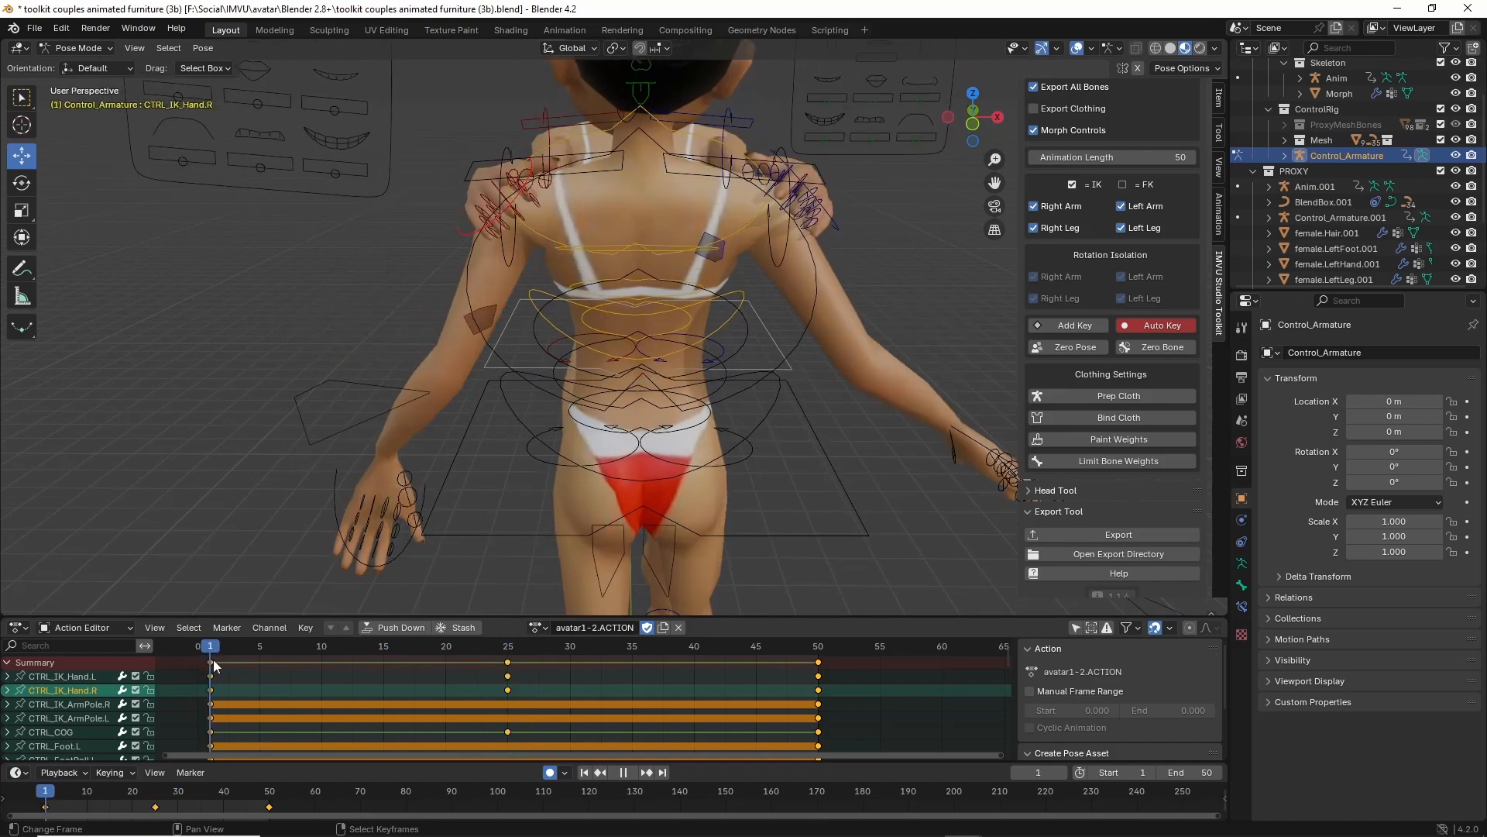
pyautogui.moveTo(375, 397); pyautogui.dragTo(521, 560, button='middle')
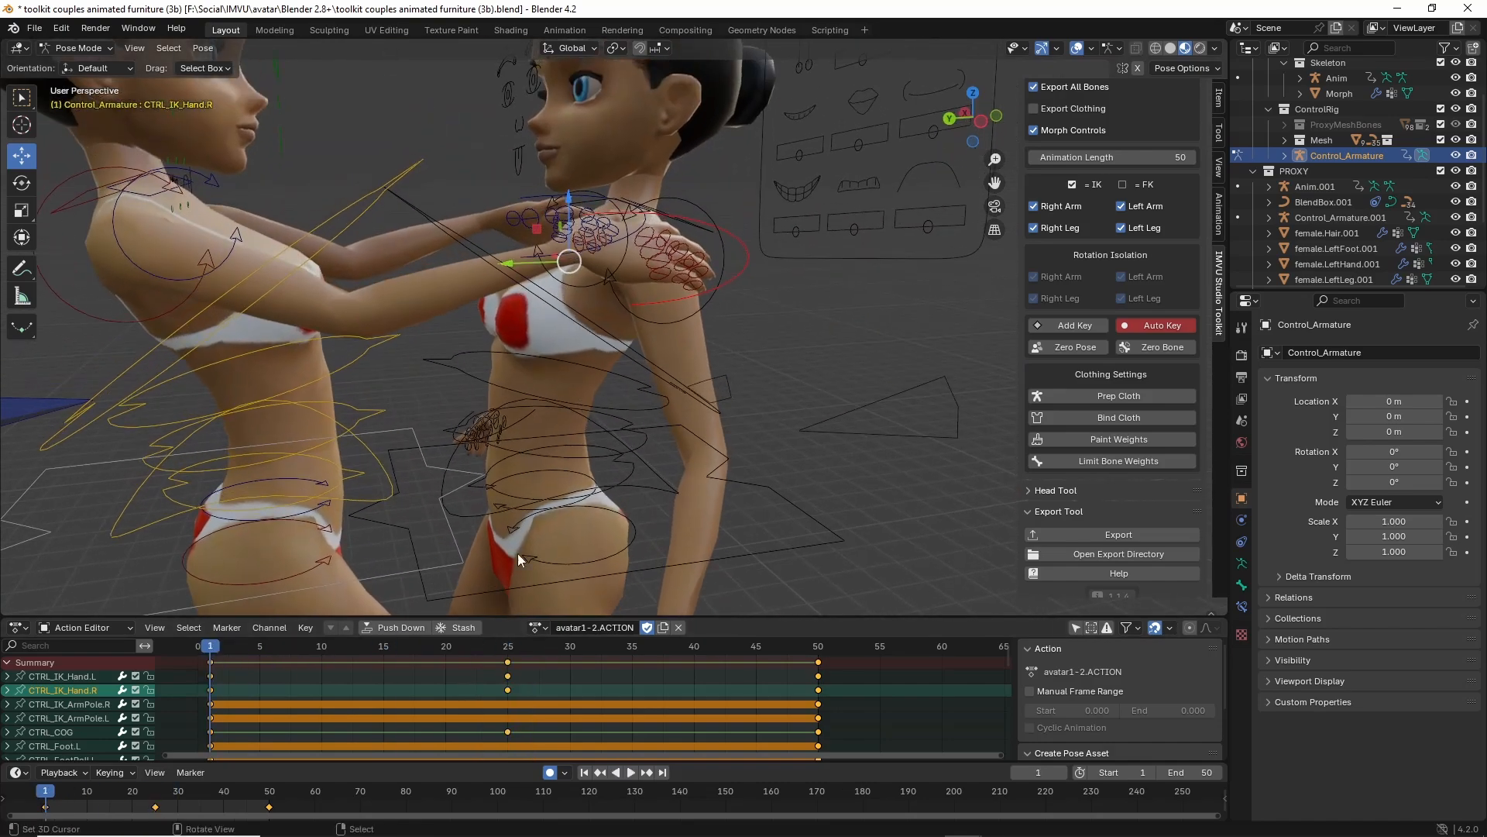
pyautogui.press('space')
pyautogui.moveTo(447, 651); pyautogui.dragTo(818, 674)
pyautogui.moveTo(759, 418); pyautogui.dragTo(635, 309, button='middle')
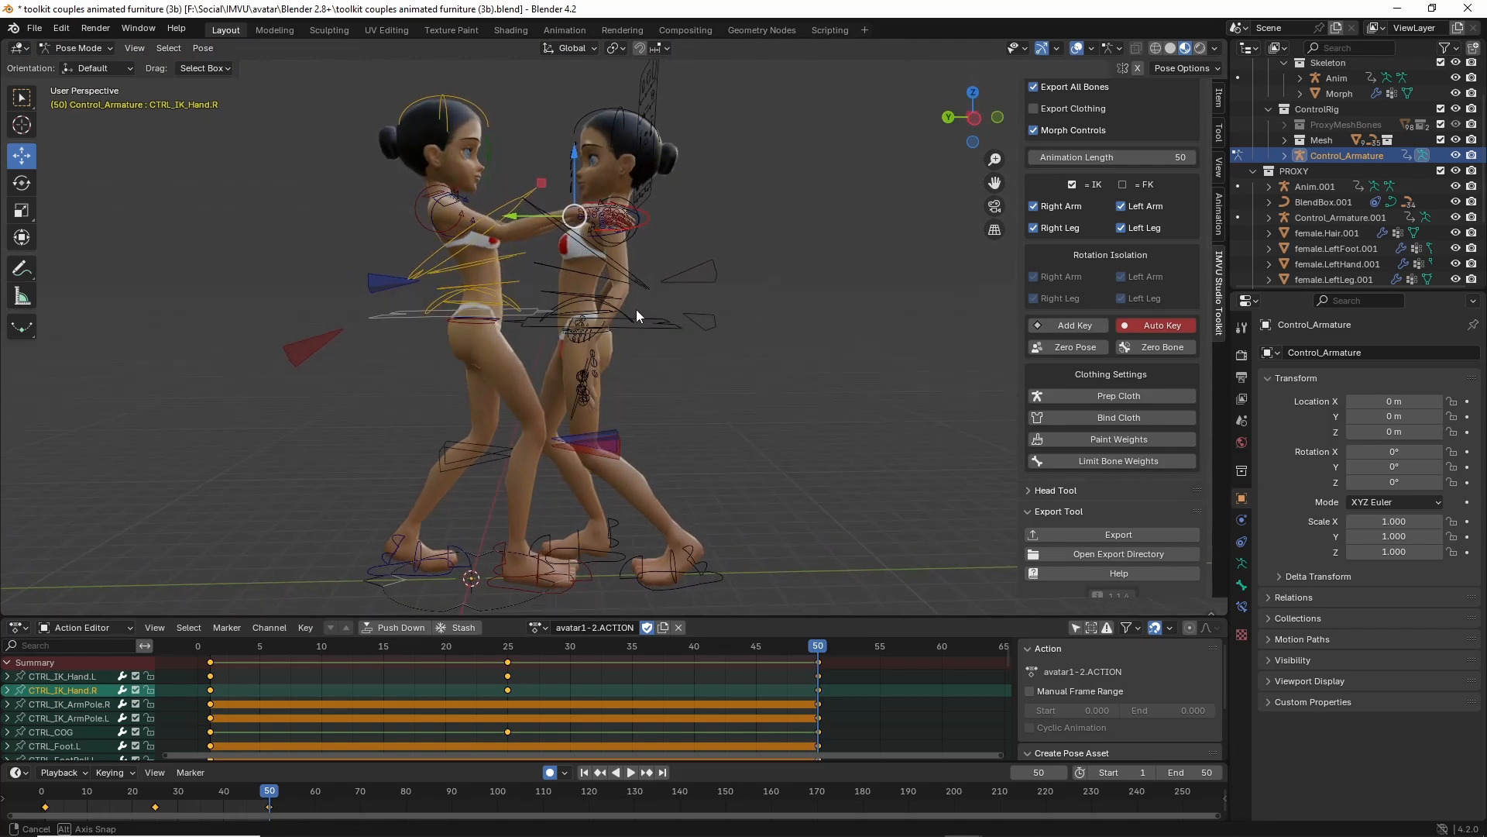
pyautogui.moveTo(217, 663)
pyautogui.mouseDown()
pyautogui.moveTo(566, 654)
pyautogui.moveTo(824, 660)
pyautogui.moveTo(245, 666)
pyautogui.moveTo(824, 677)
pyautogui.moveTo(211, 667)
pyautogui.mouseUp()
pyautogui.moveTo(519, 418); pyautogui.dragTo(511, 388, button='middle')
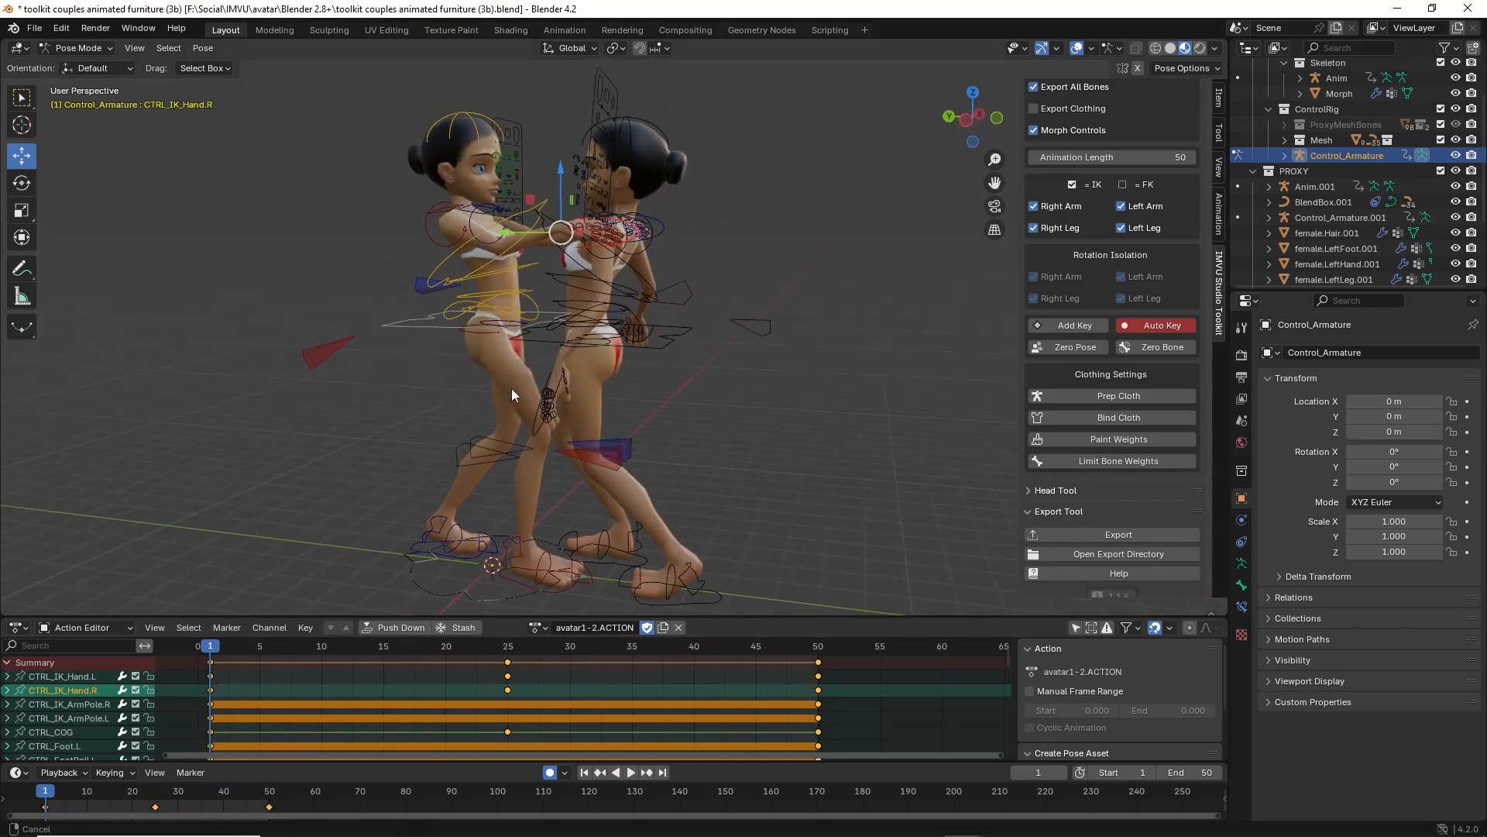
# Save the project as a new incremental version and switch the control rig from Pose Mode to Object Mode.
pyautogui.click(34, 28)
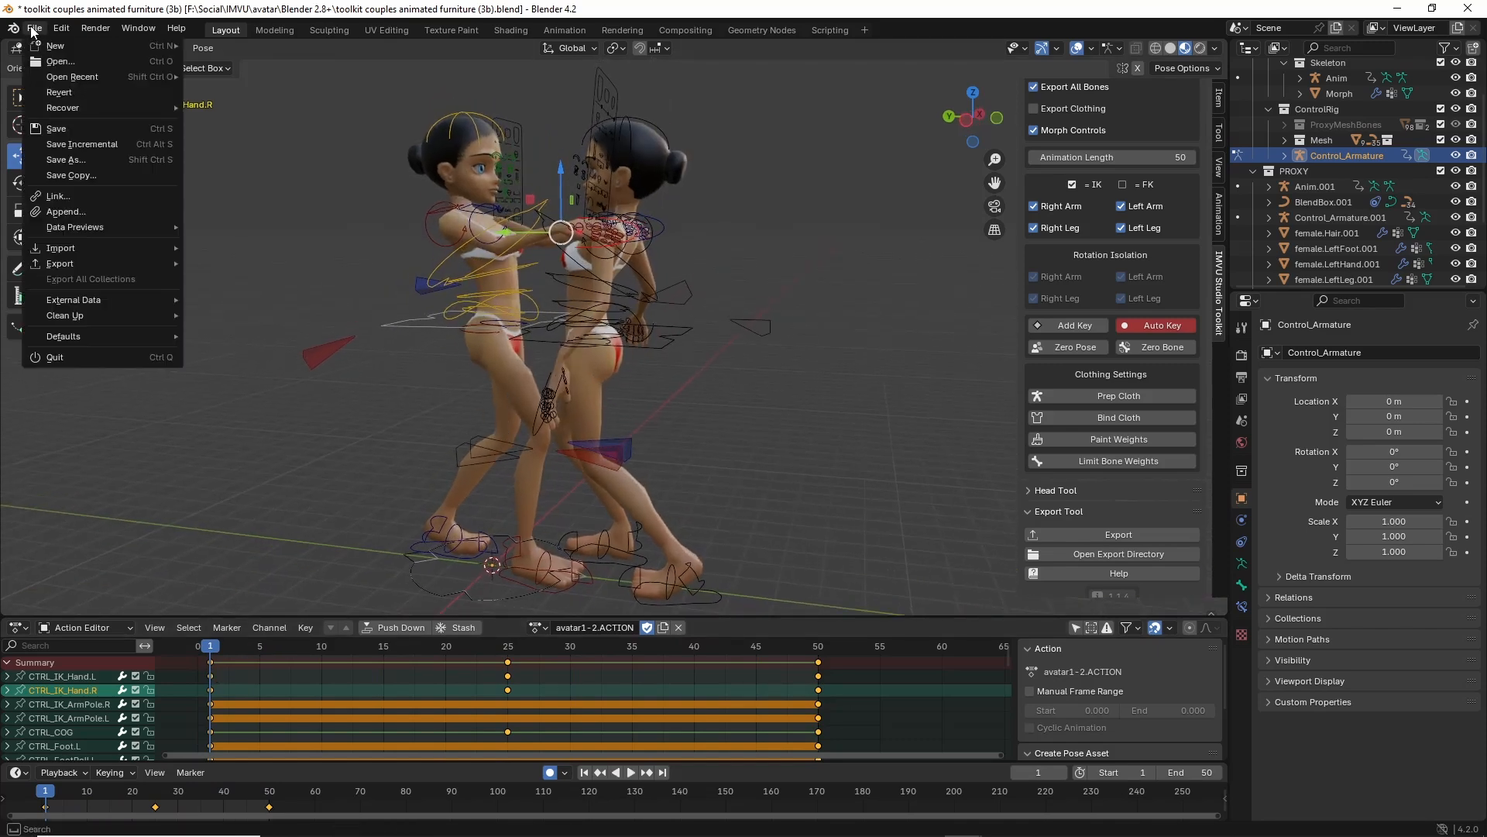
pyautogui.click(67, 147)
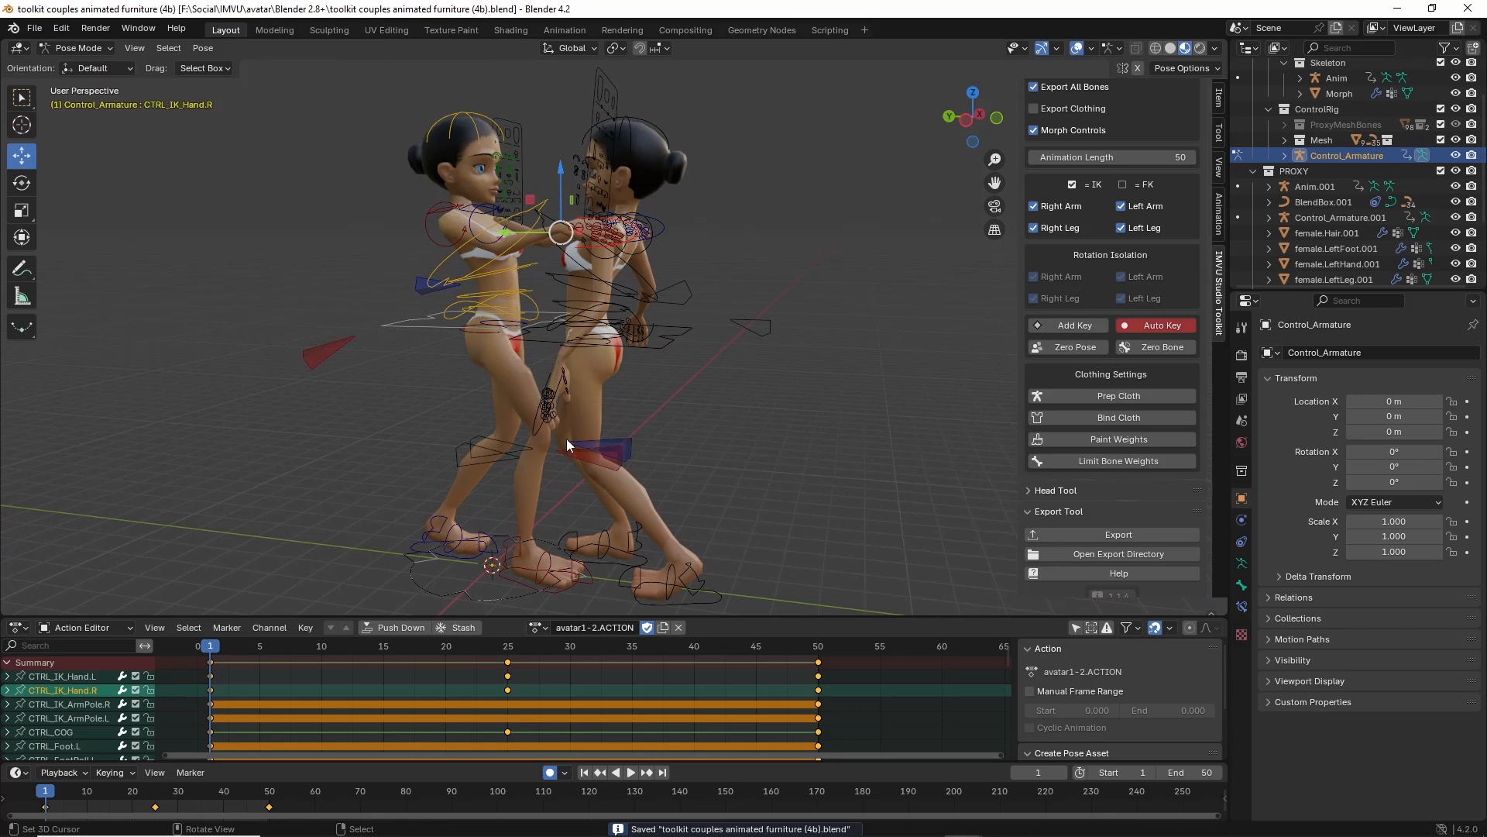
pyautogui.keyDown('shift'); pyautogui.moveTo(569, 398); pyautogui.dragTo(576, 394, button='middle'); pyautogui.keyUp('shift')
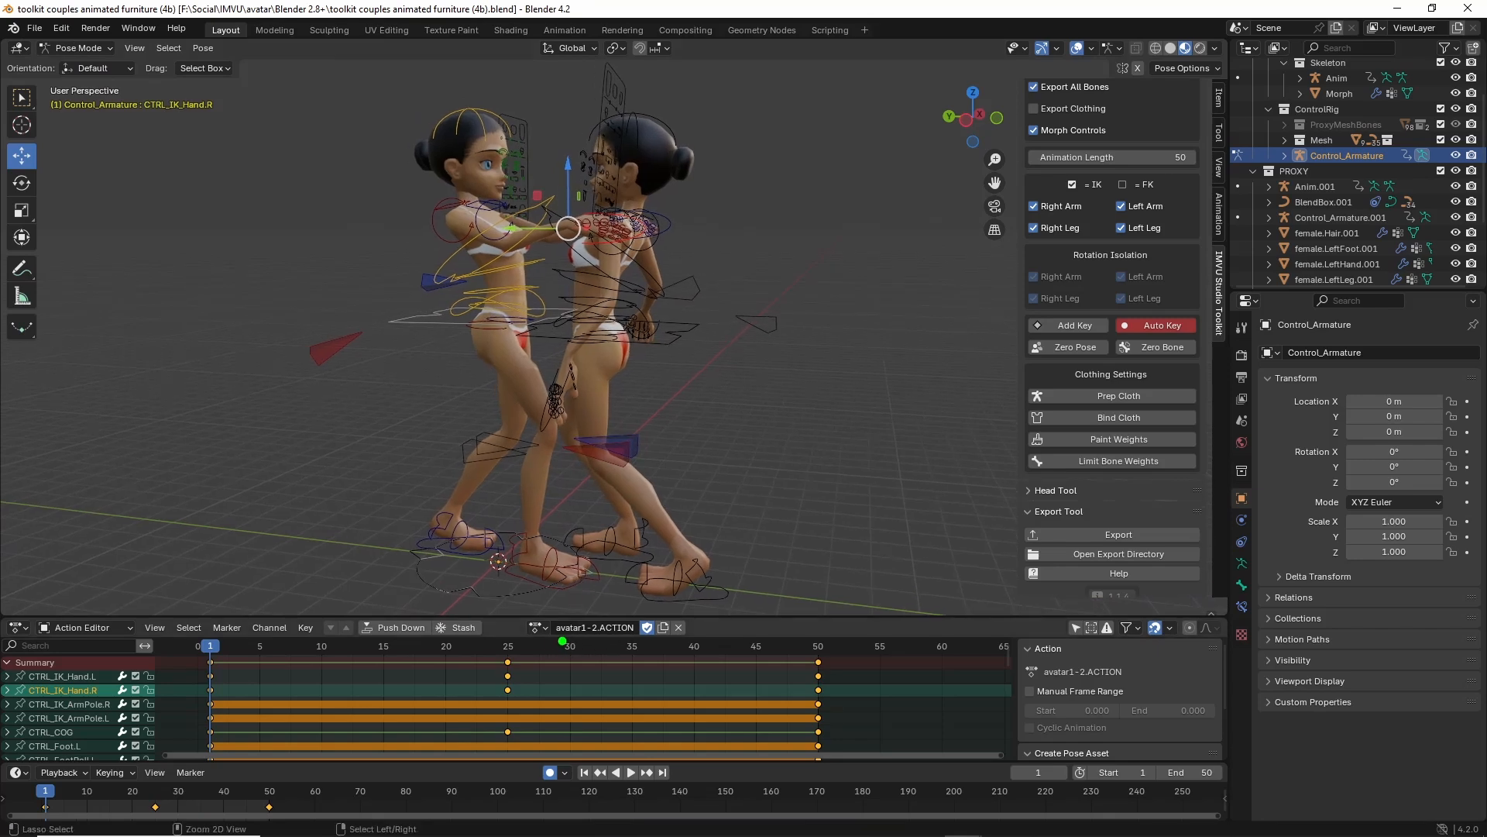
pyautogui.moveTo(556, 643); pyautogui.dragTo(642, 645)
pyautogui.click(78, 48)
pyautogui.click(81, 65)
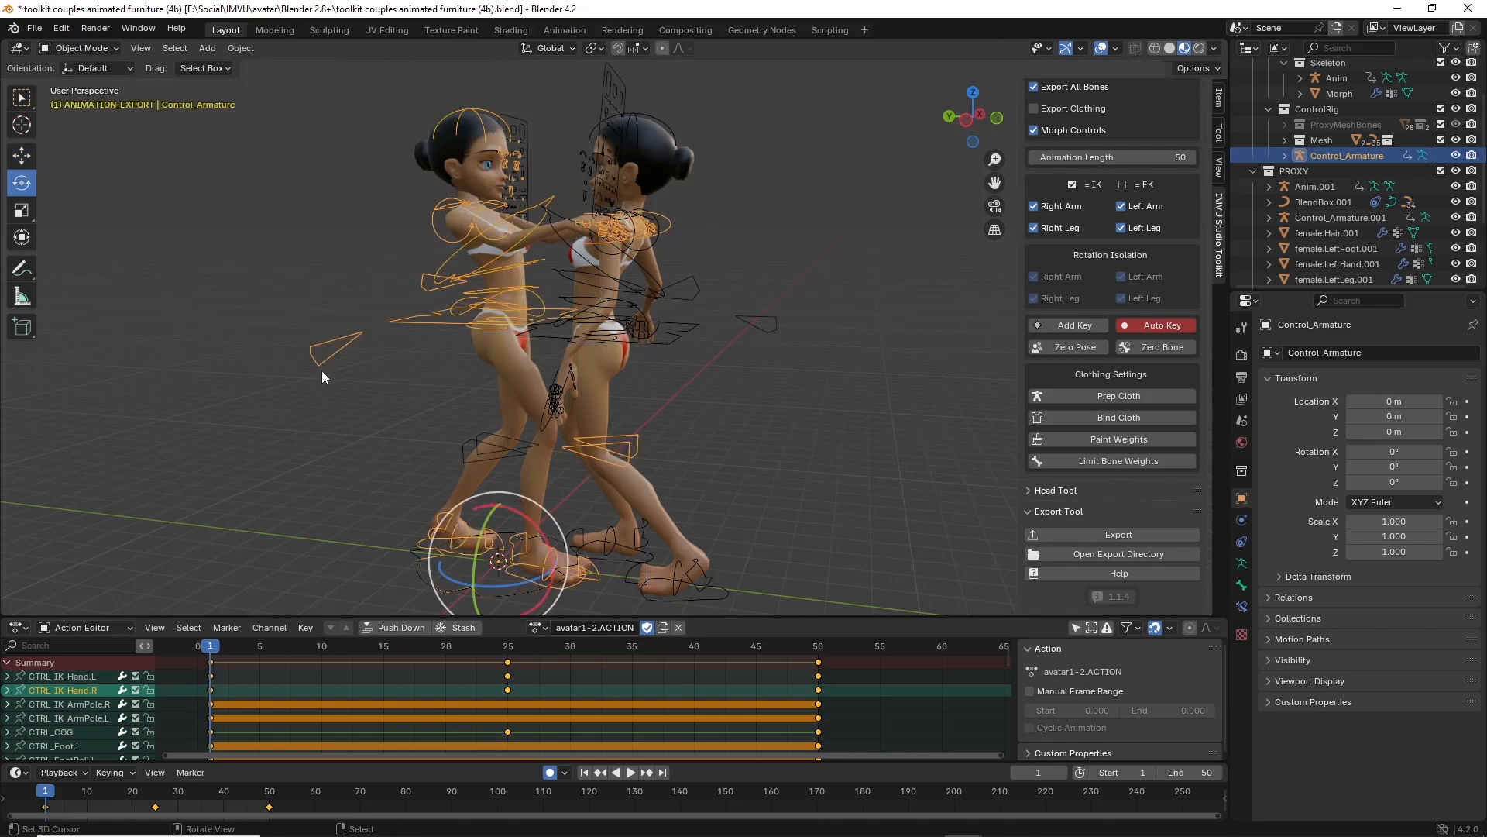
# Hide the partner's control rig, Control_Armature.001, in the viewport.
pyautogui.moveTo(323, 370)
pyautogui.mouseDown(button='middle')
pyautogui.moveTo(450, 472)
pyautogui.moveTo(476, 387)
pyautogui.mouseUp(button='middle')
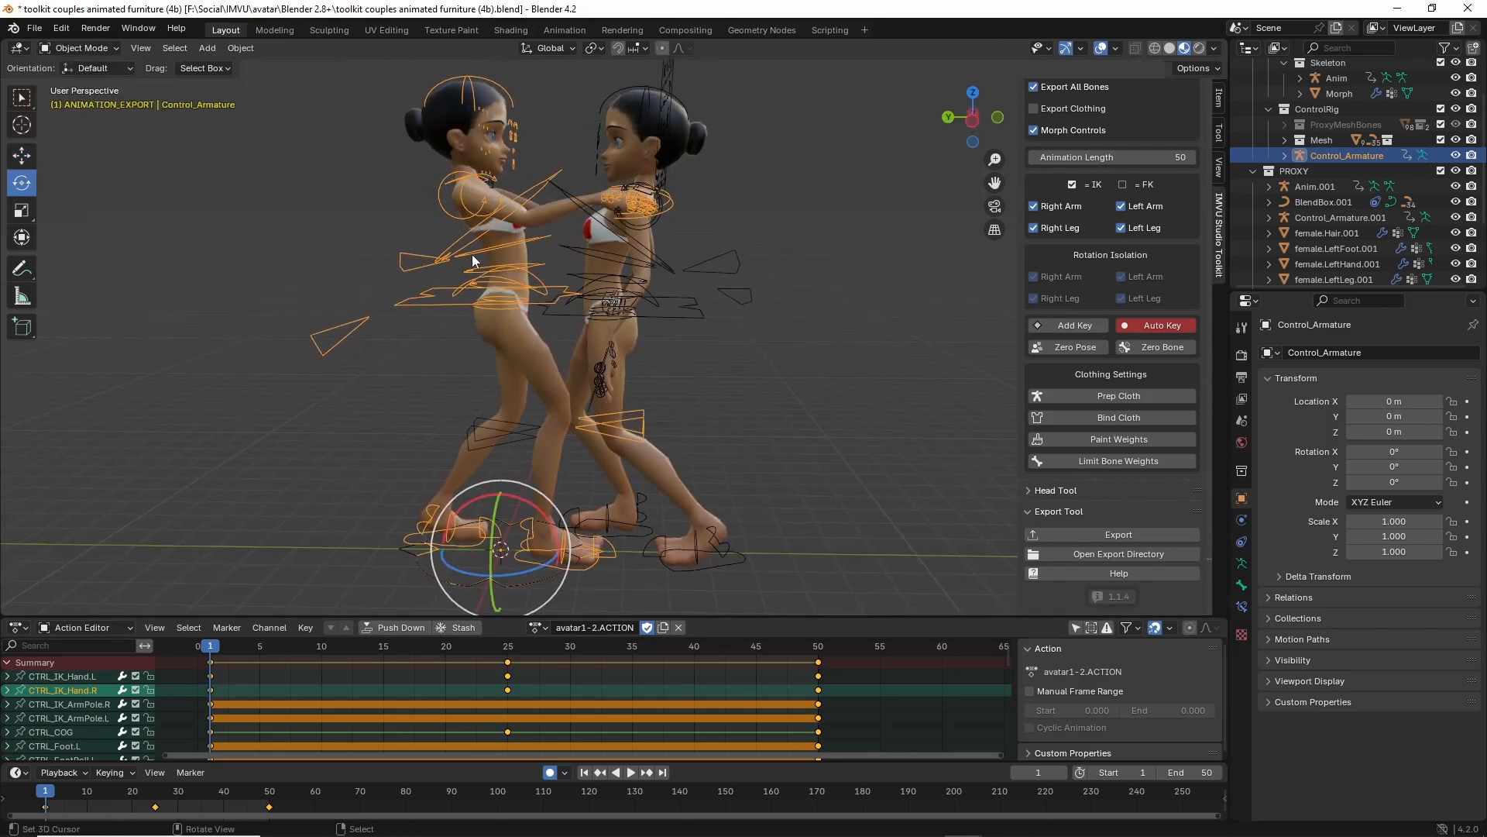
pyautogui.moveTo(476, 138)
pyautogui.mouseDown()
pyautogui.moveTo(409, 310)
pyautogui.moveTo(409, 218)
pyautogui.mouseUp()
pyautogui.moveTo(692, 394); pyautogui.dragTo(672, 398, button='middle')
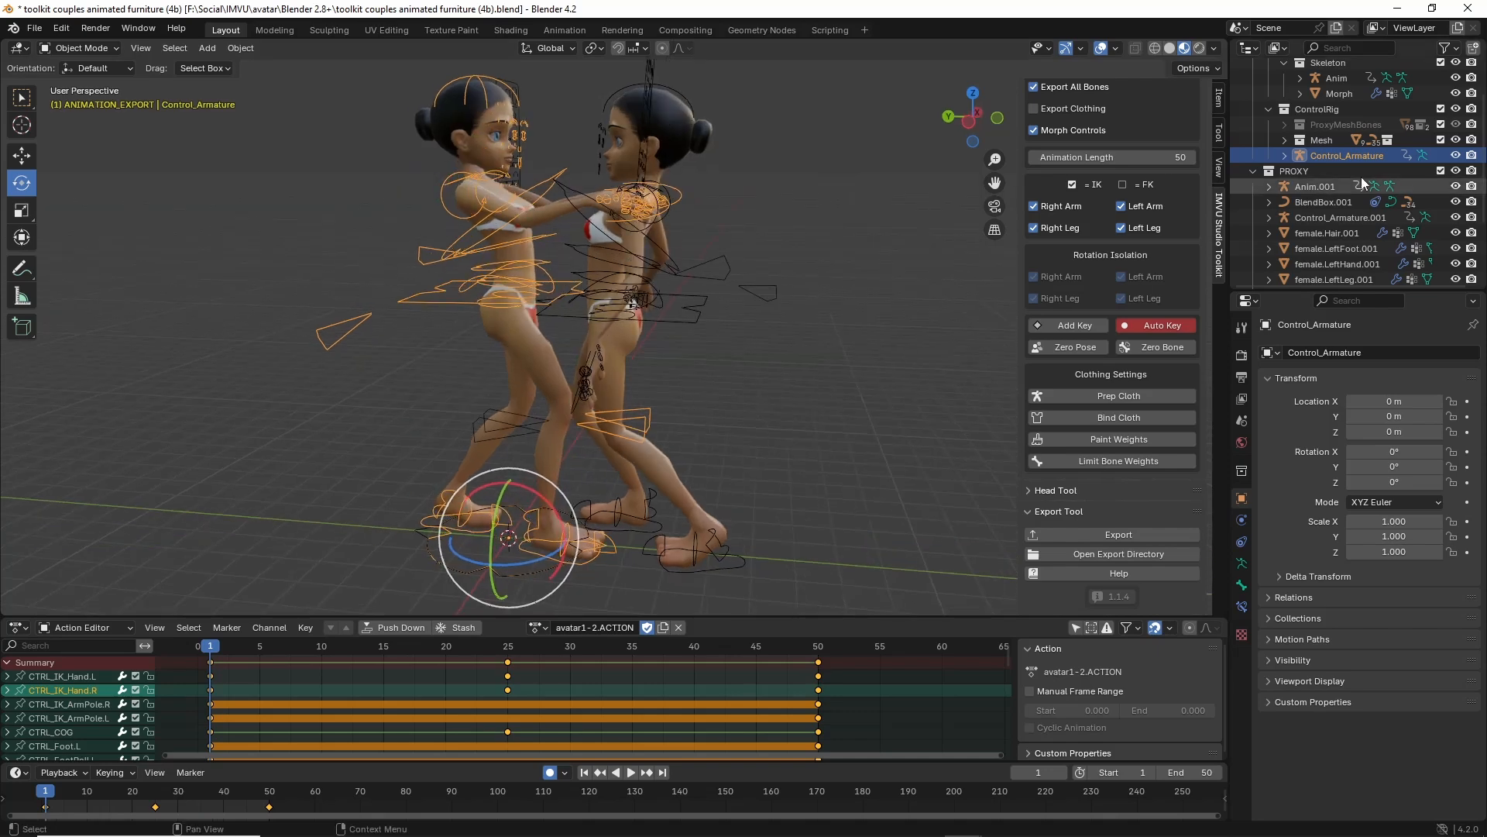
pyautogui.click(1456, 218)
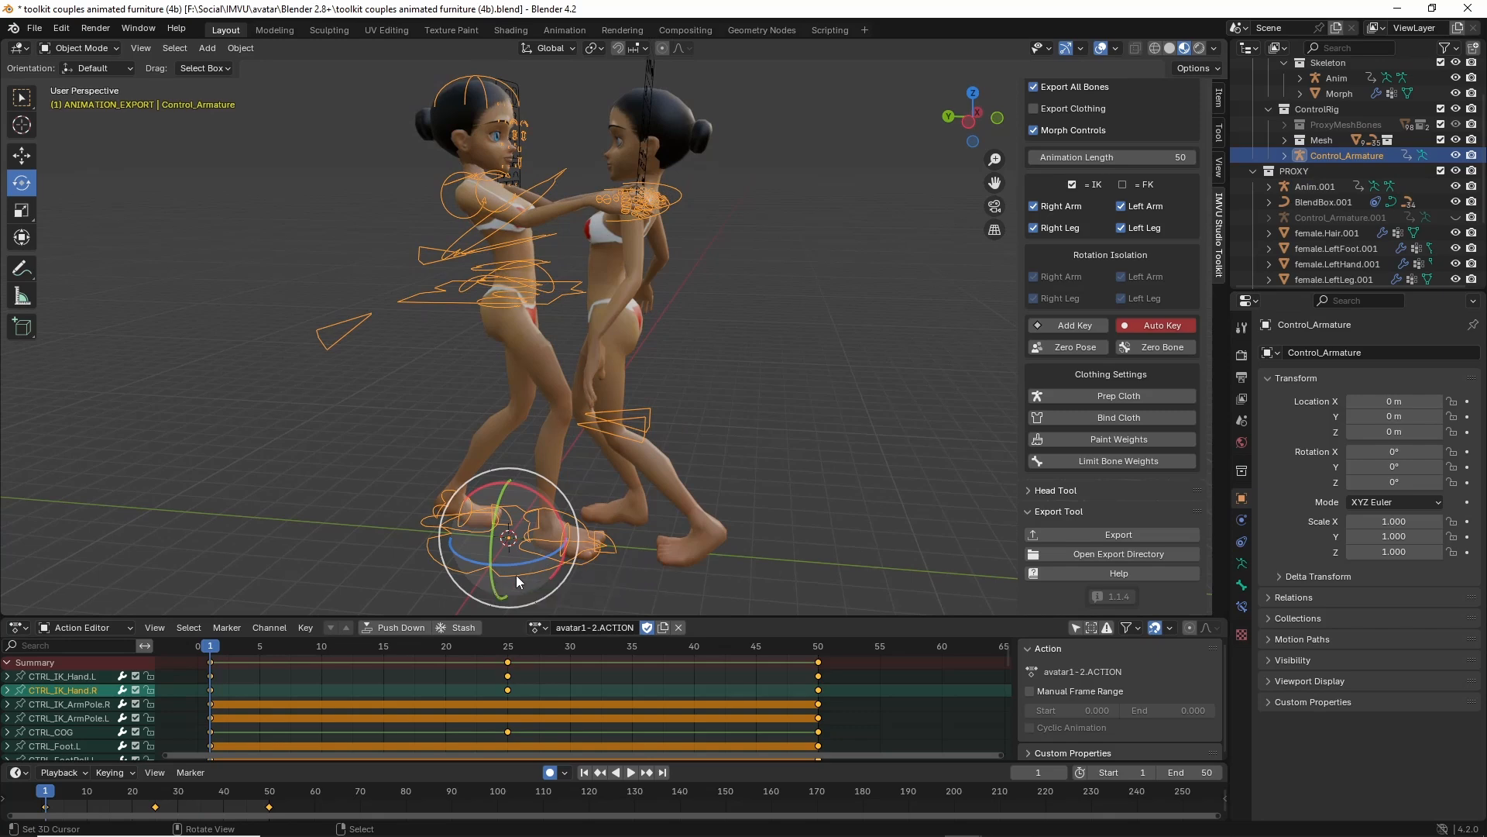
# Switch Control_Armature between avatar2-1.ACTION and avatar1-2.ACTION to compare both poses, finishing on avatar1-2.ACTION.
pyautogui.click(540, 627)
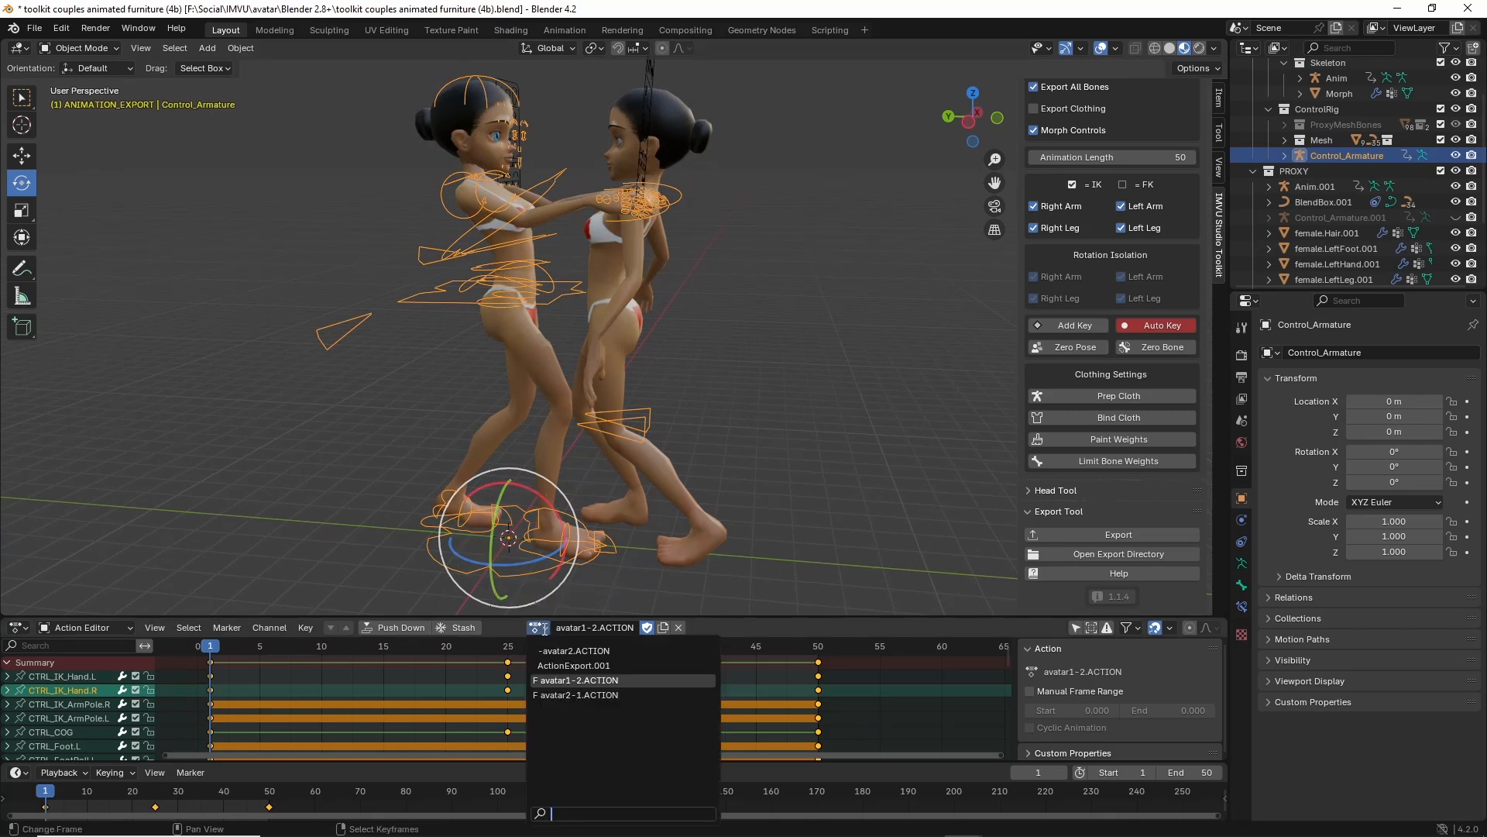
pyautogui.click(560, 695)
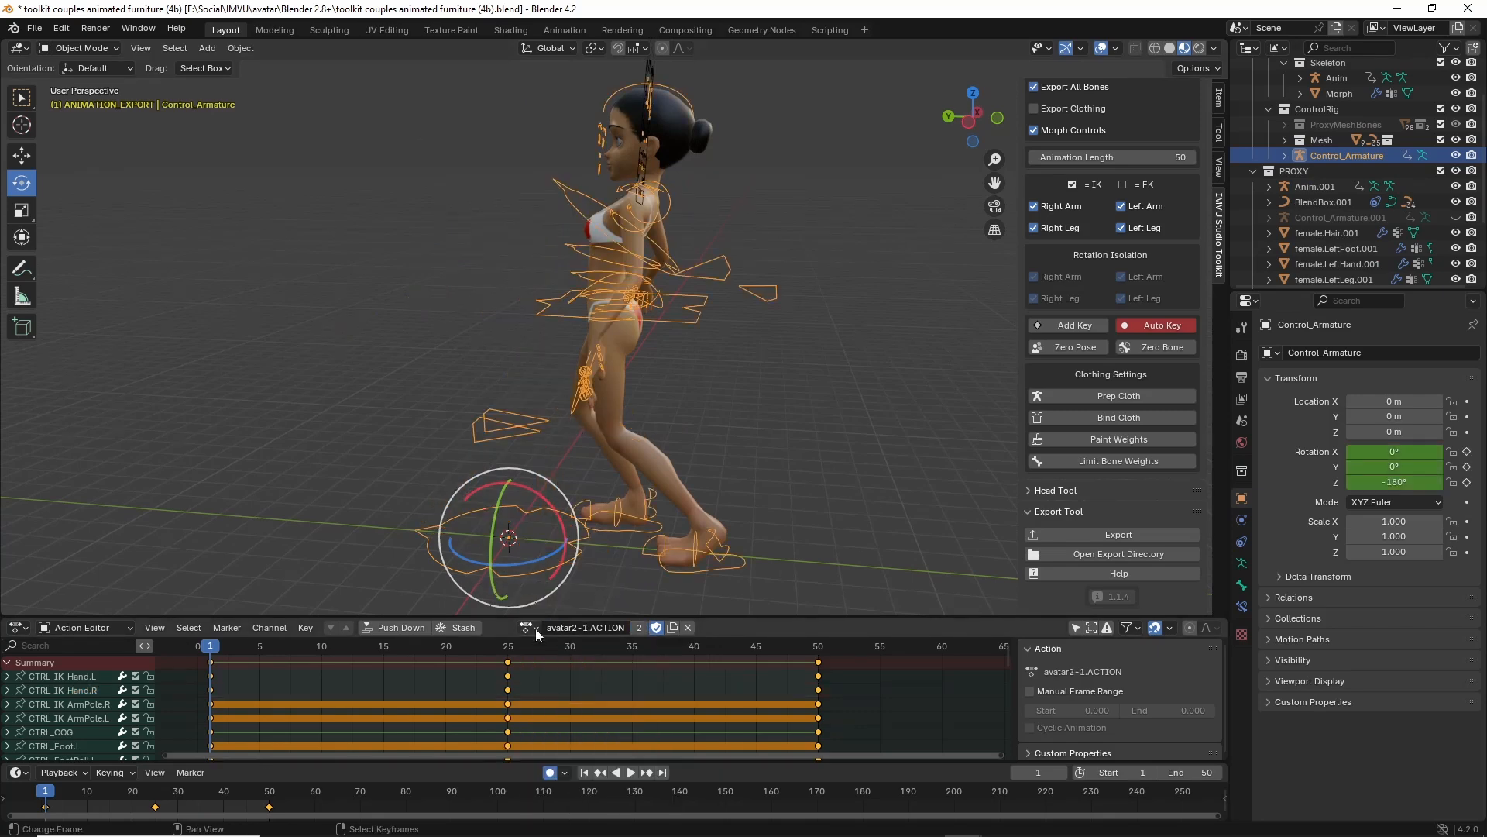
pyautogui.click(536, 629)
pyautogui.click(565, 692)
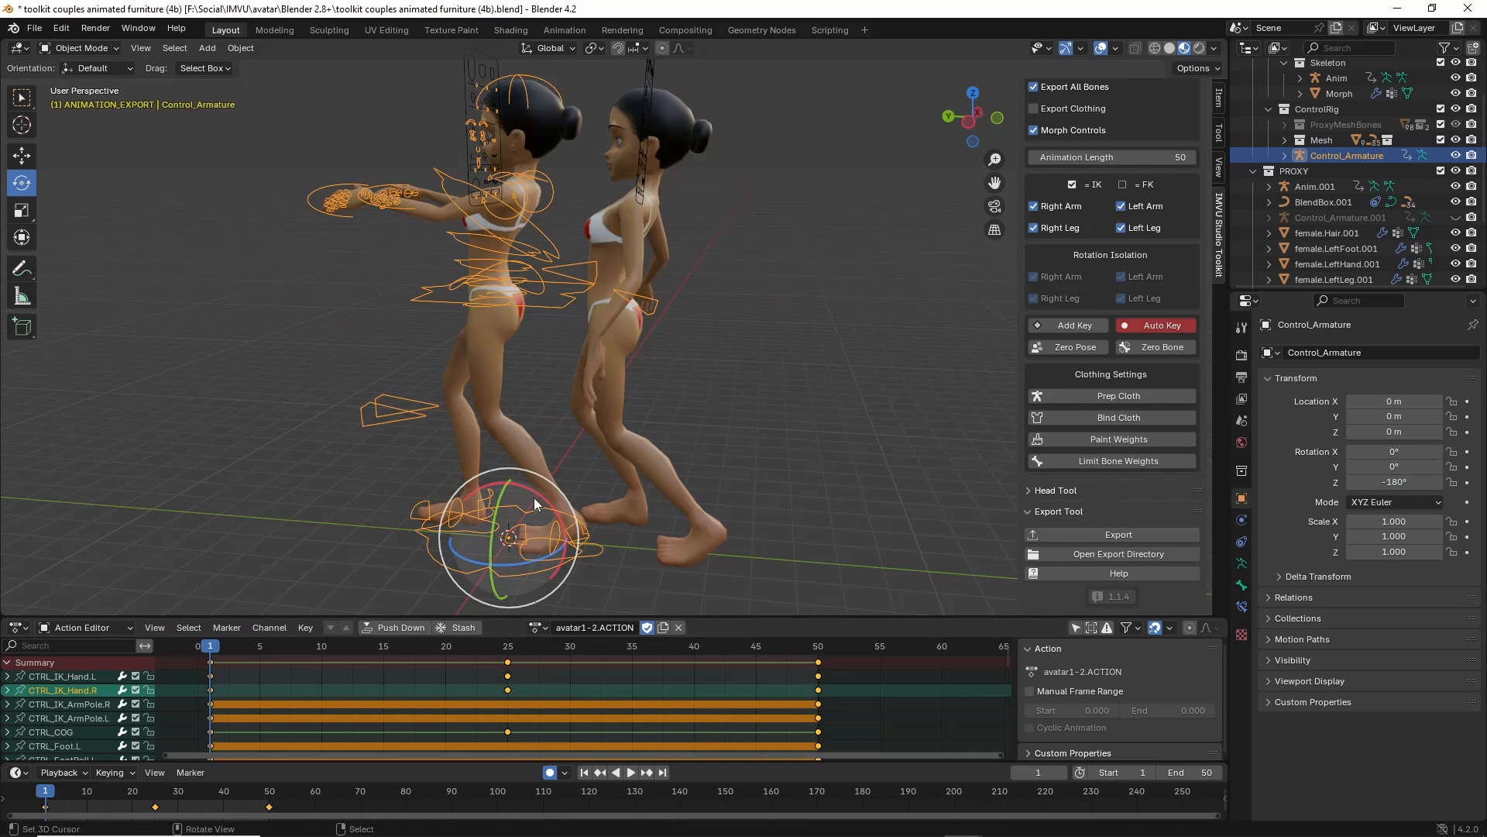
pyautogui.keyDown('shift'); pyautogui.moveTo(534, 502); pyautogui.dragTo(536, 457, button='middle'); pyautogui.keyUp('shift')
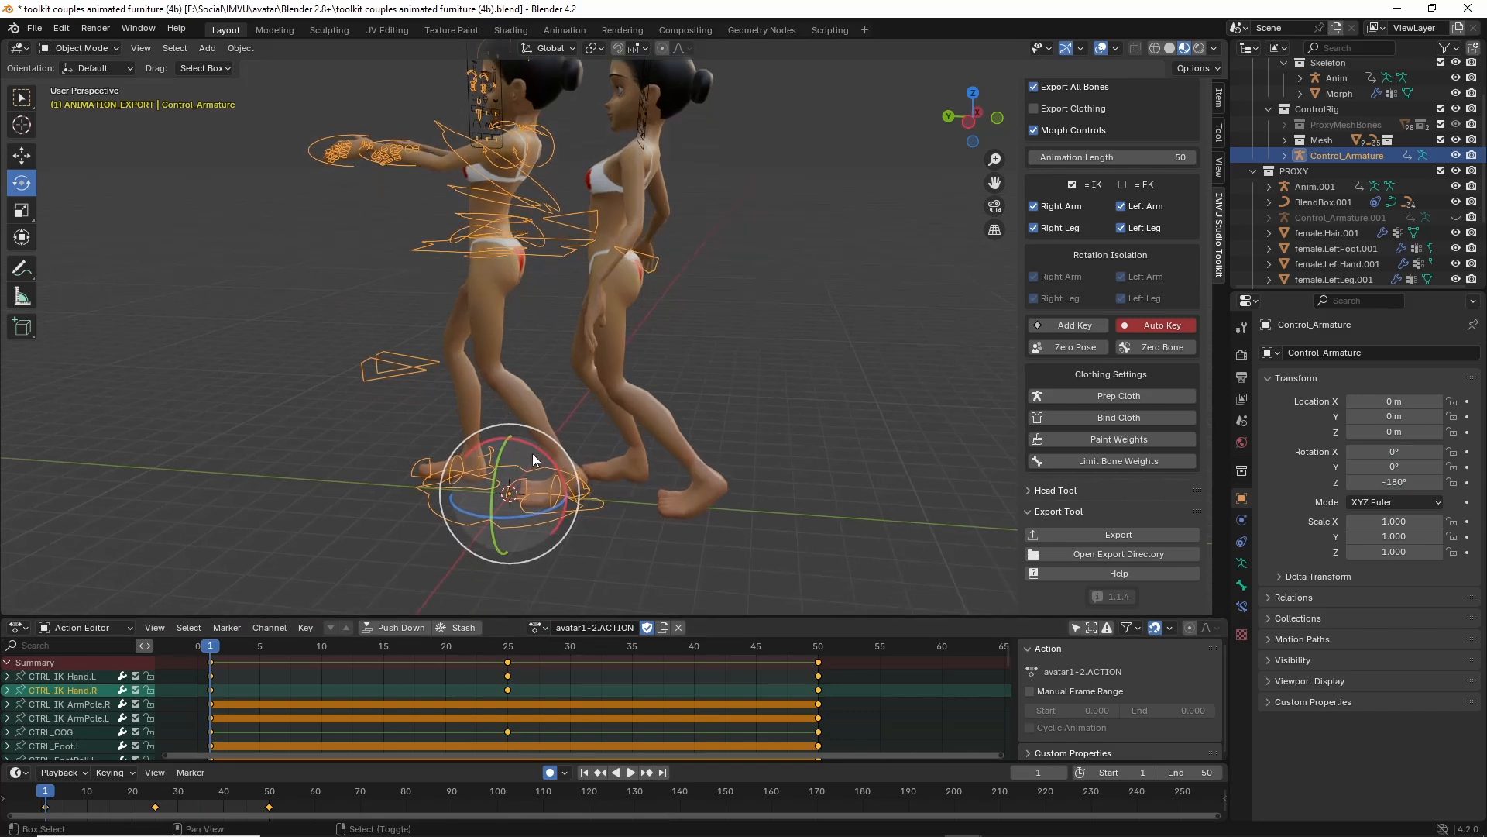
pyautogui.click(543, 629)
pyautogui.click(549, 694)
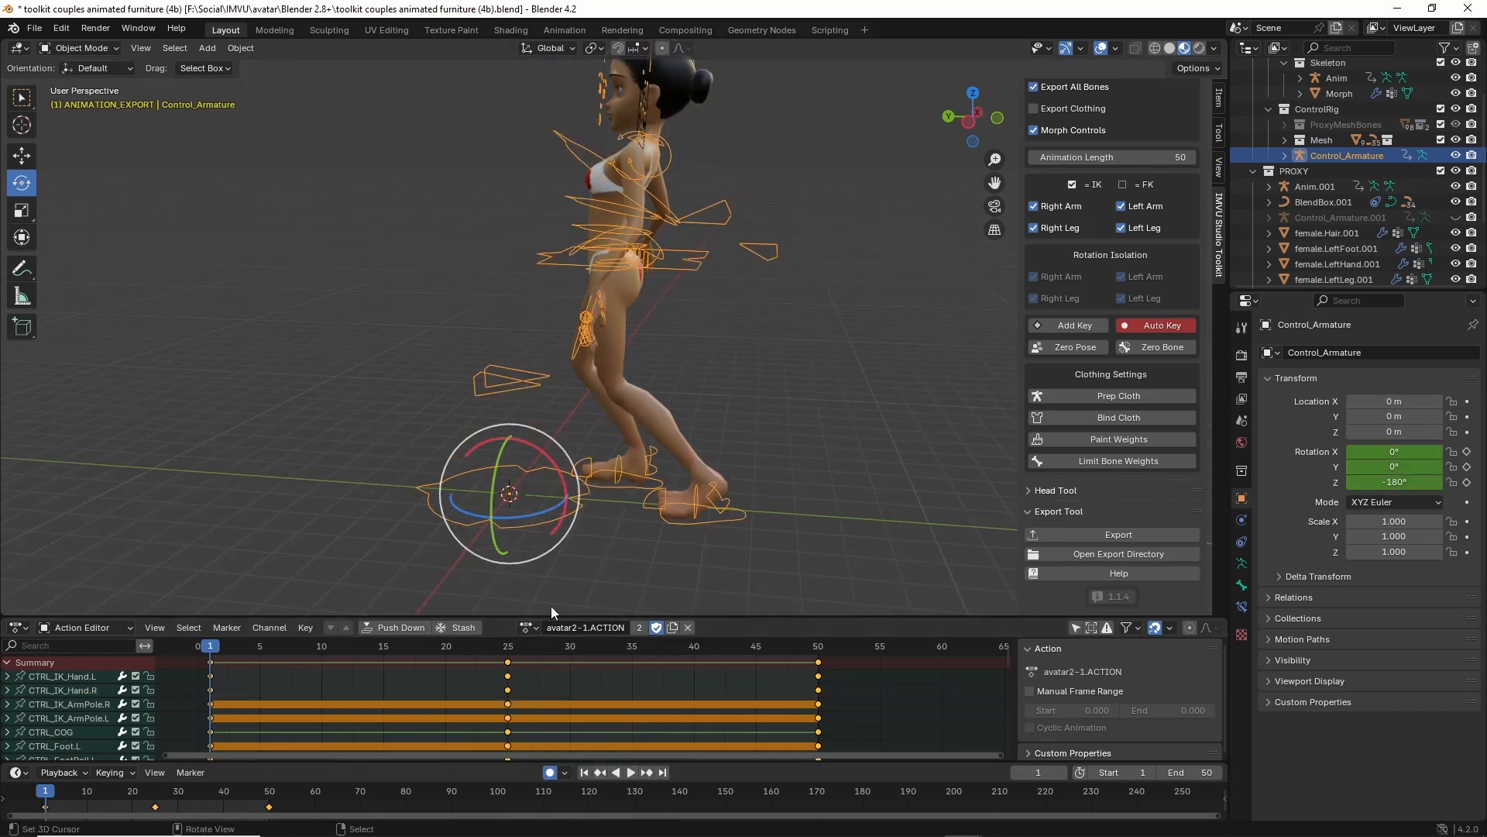
pyautogui.click(533, 629)
pyautogui.click(546, 678)
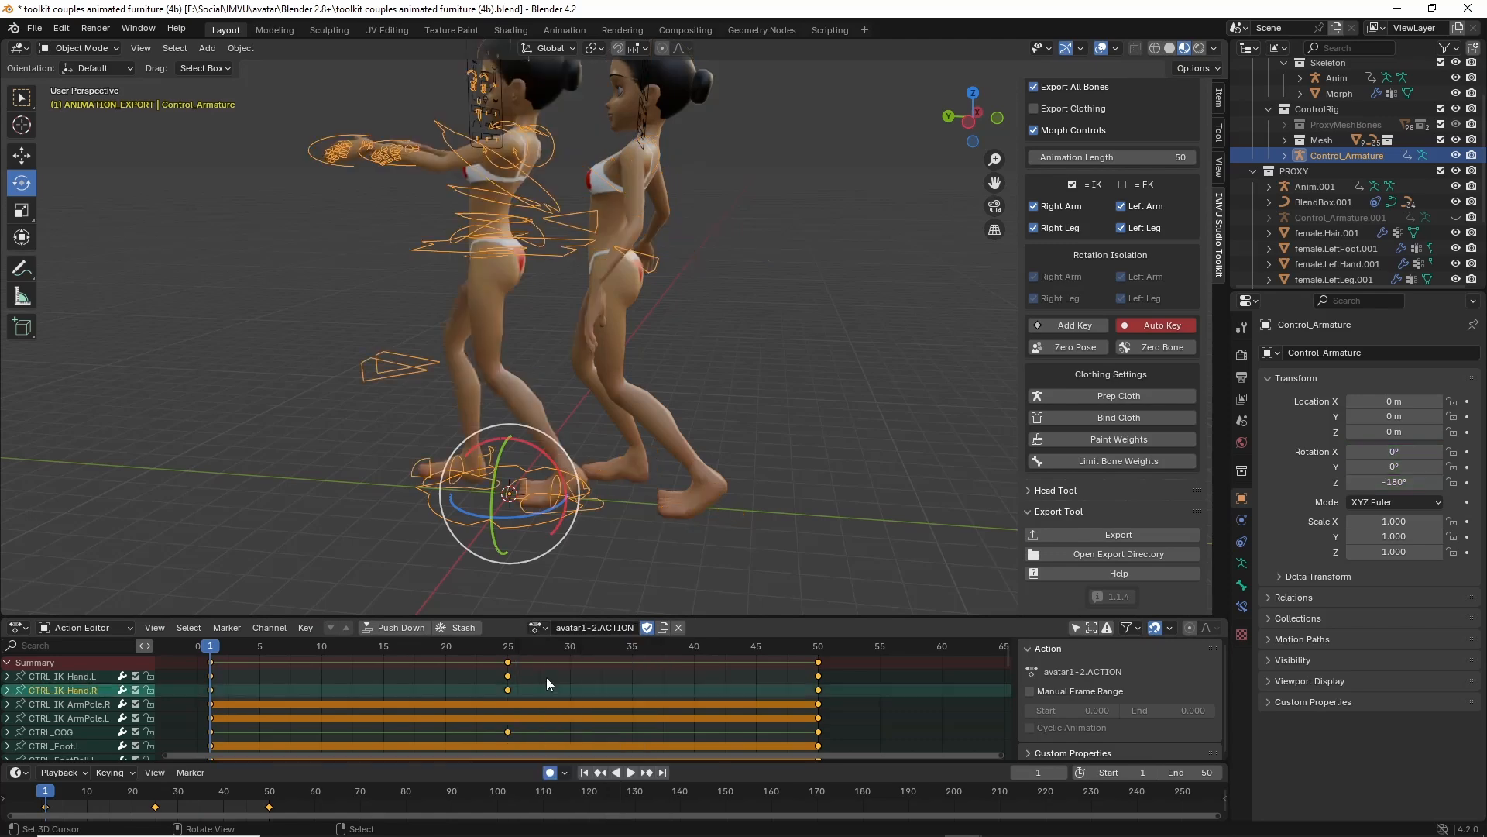
pyautogui.moveTo(517, 468); pyautogui.dragTo(517, 488, button='middle')
pyautogui.keyDown('shift'); pyautogui.moveTo(488, 314); pyautogui.dragTo(507, 340, button='middle'); pyautogui.keyUp('shift')
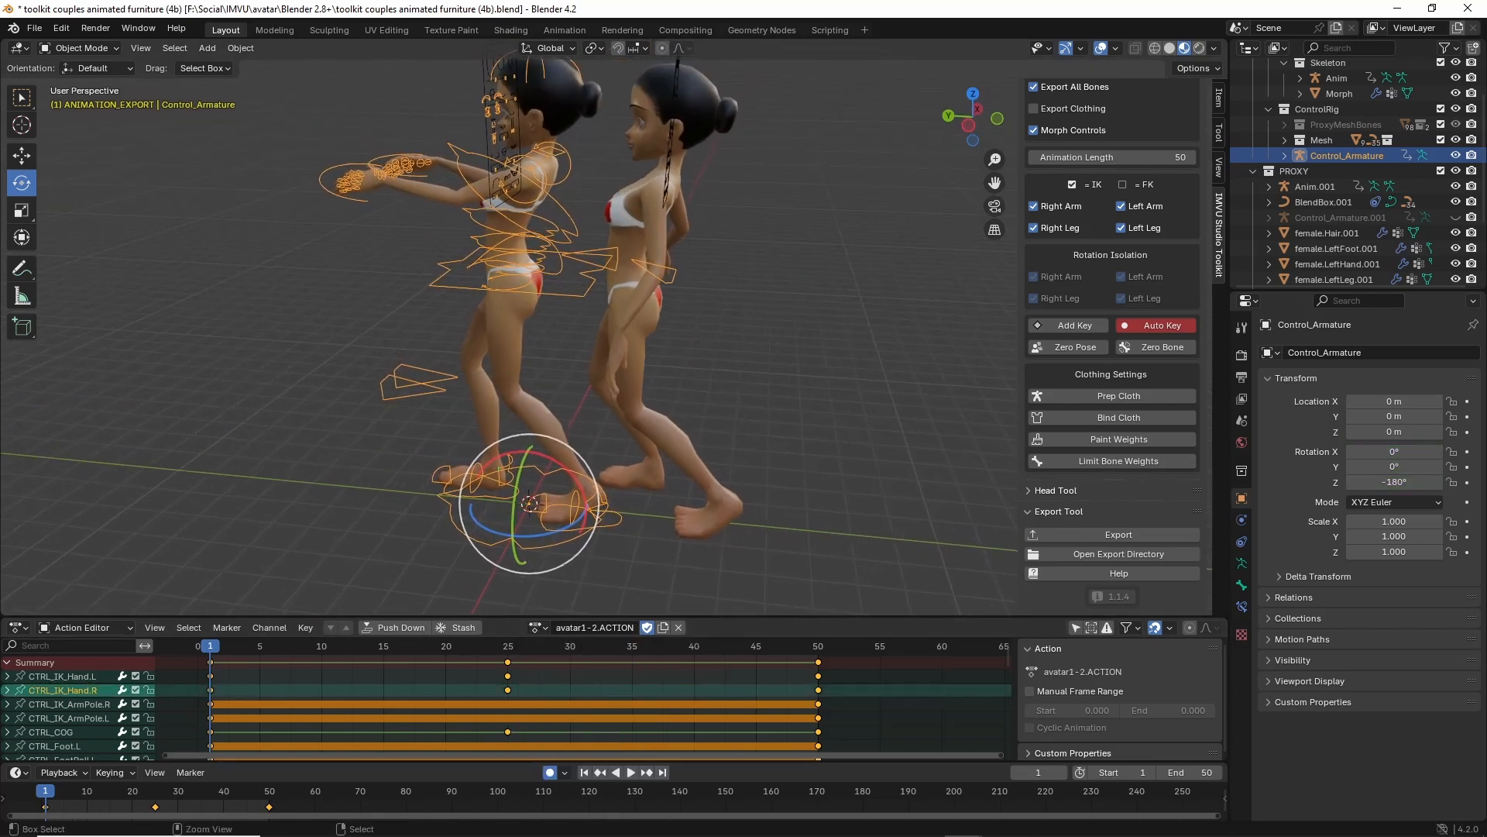
pyautogui.moveTo(484, 478); pyautogui.dragTo(470, 492)
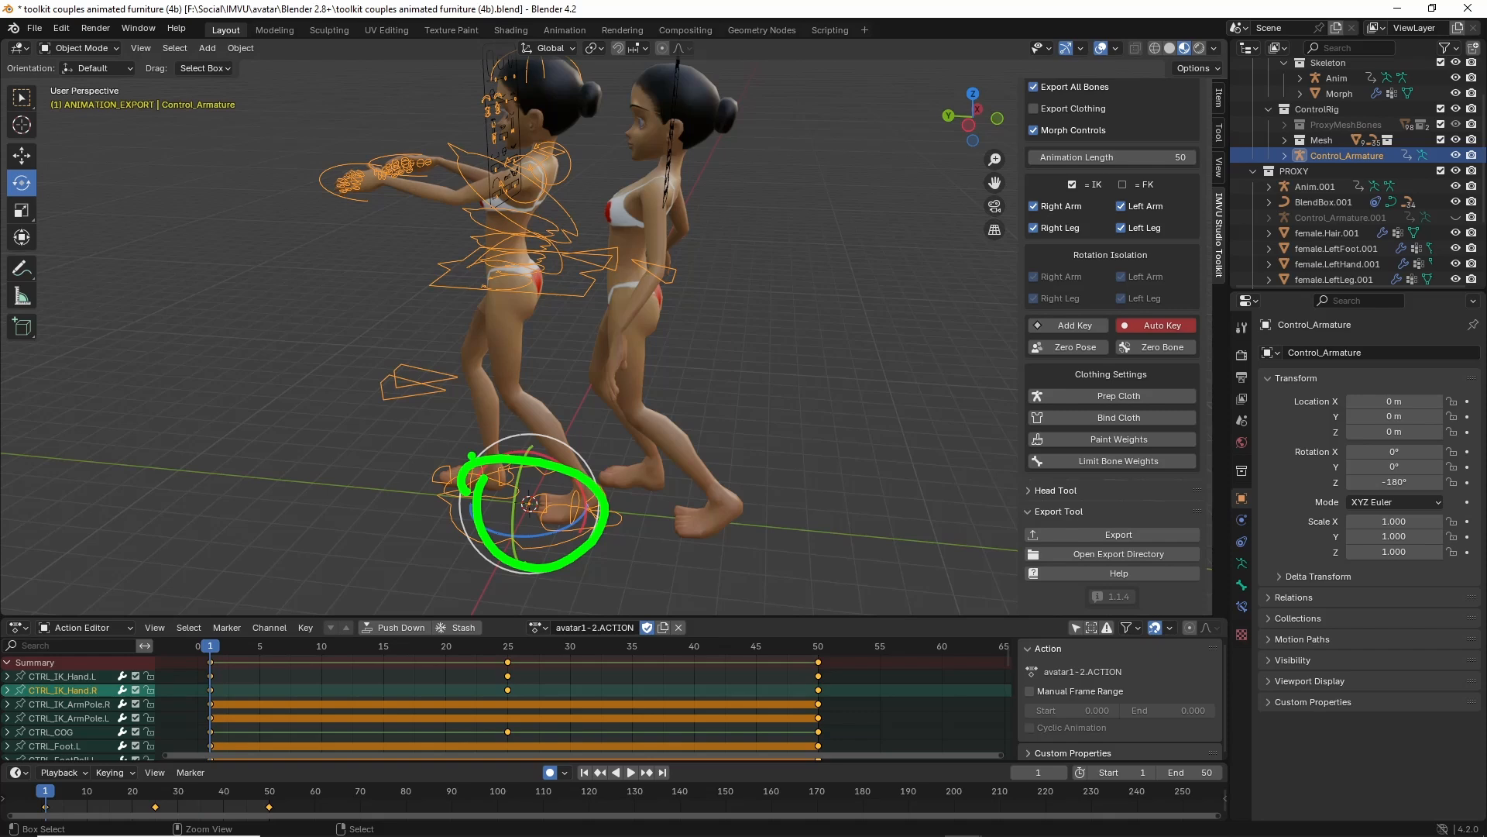
# Select every bone of Control_Armature in Pose Mode and return to Object Mode.
pyautogui.click(59, 51)
pyautogui.click(76, 100)
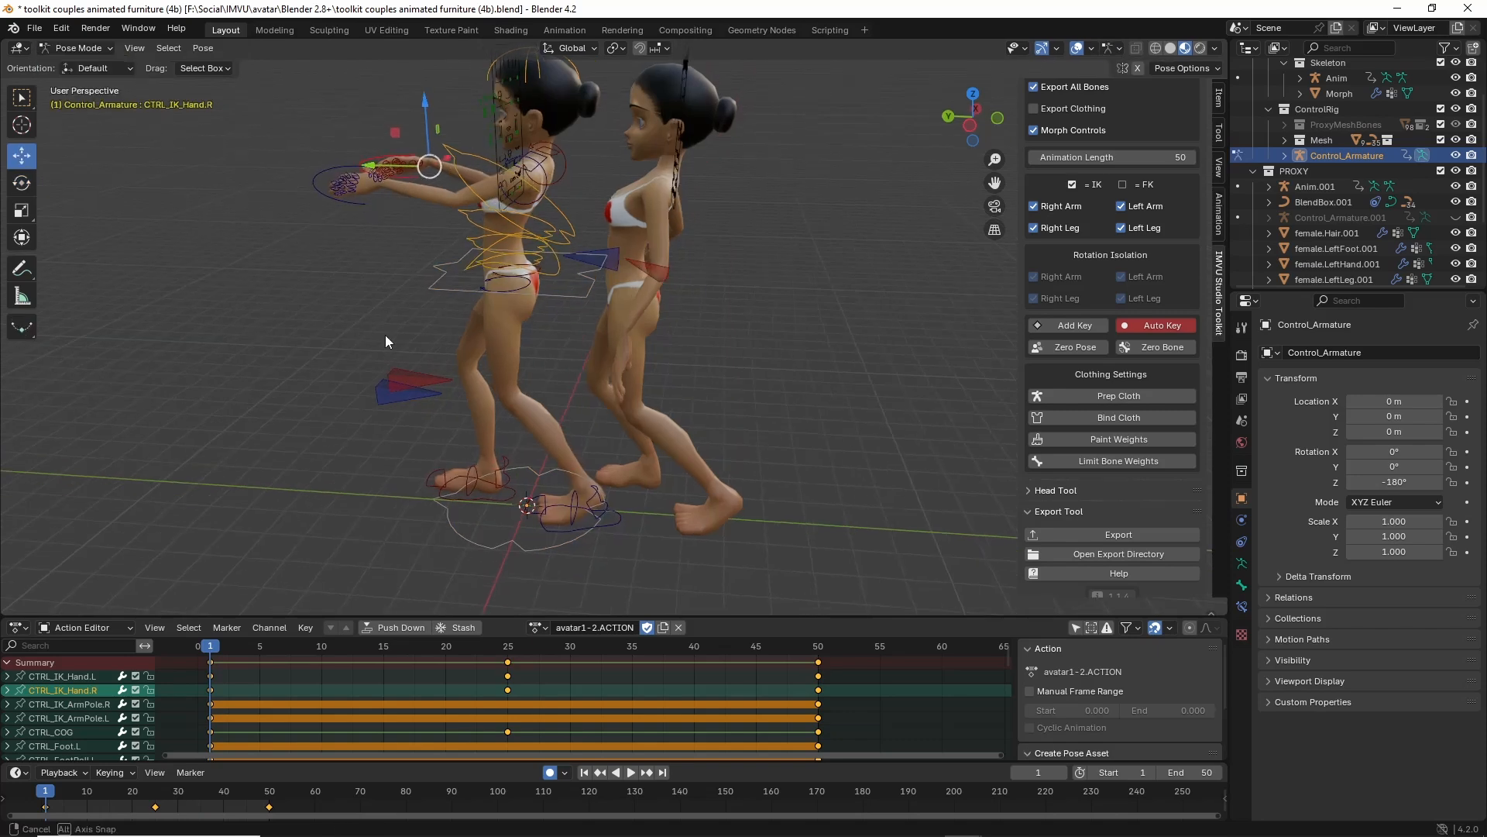
pyautogui.moveTo(386, 341); pyautogui.dragTo(425, 338, button='middle')
pyautogui.press('a')
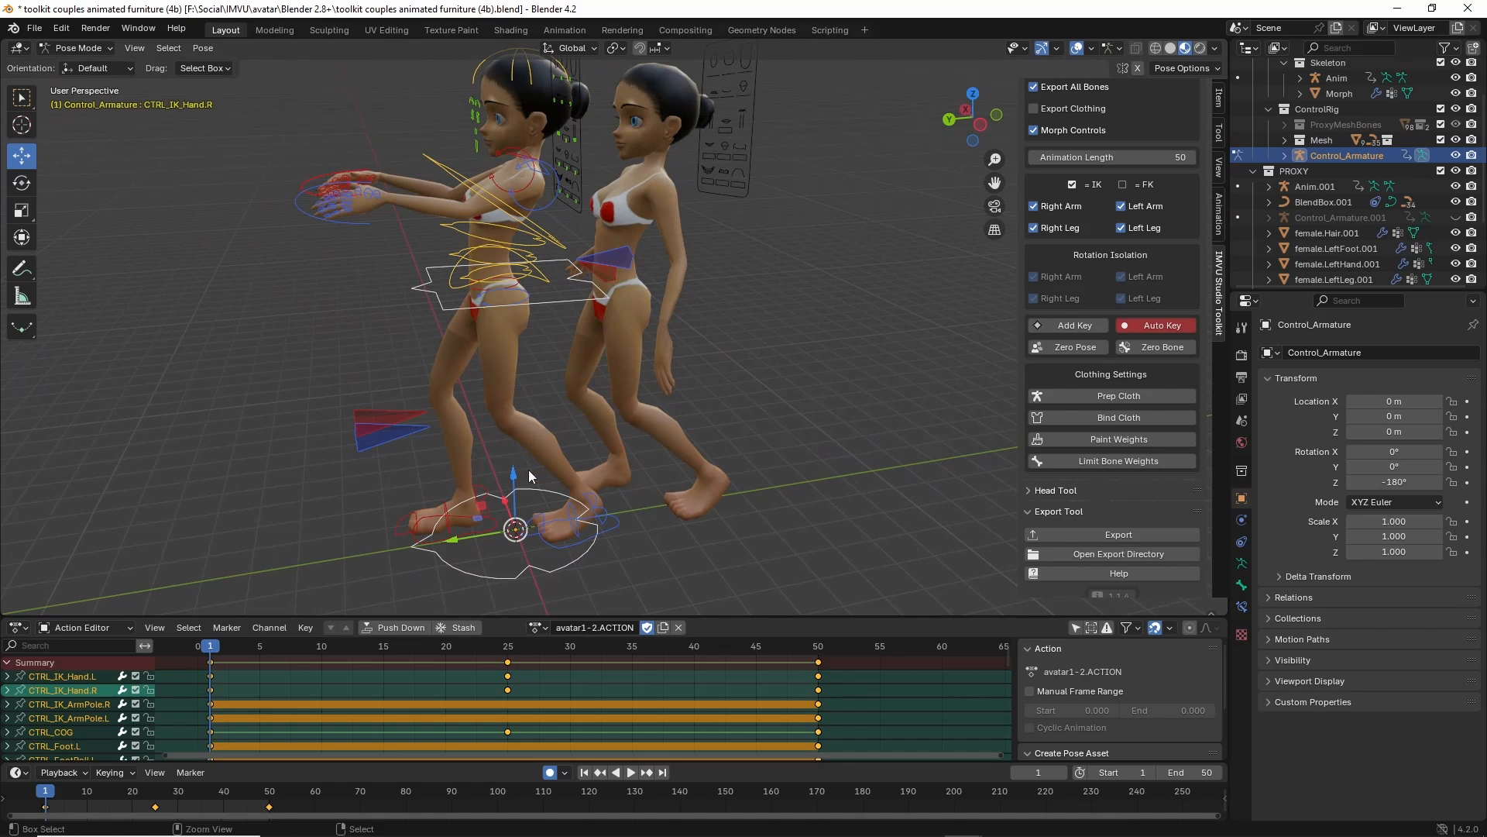
pyautogui.click(78, 48)
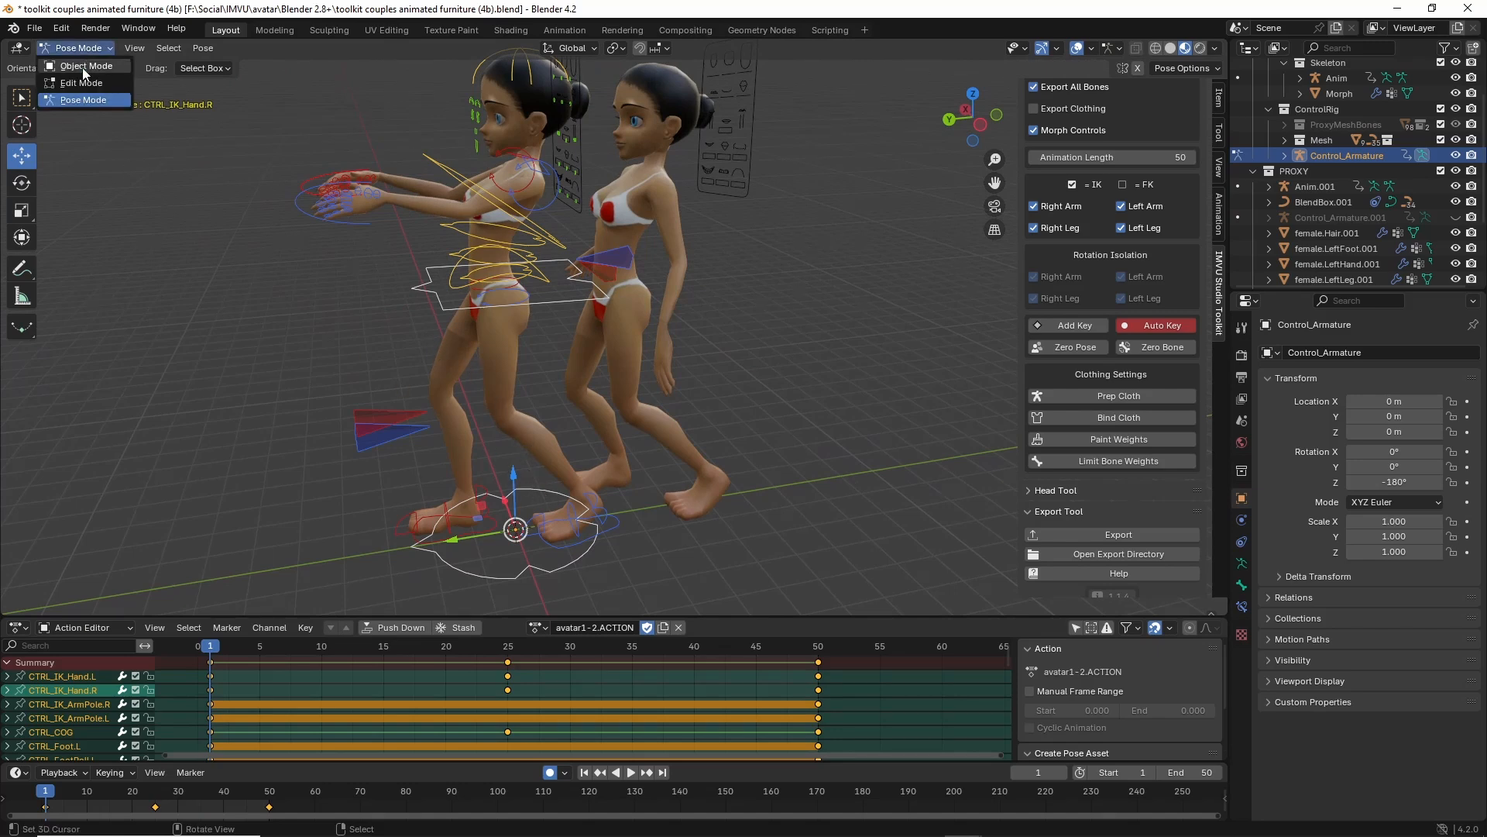
pyautogui.click(82, 67)
pyautogui.moveTo(533, 584); pyautogui.dragTo(519, 542, button='middle')
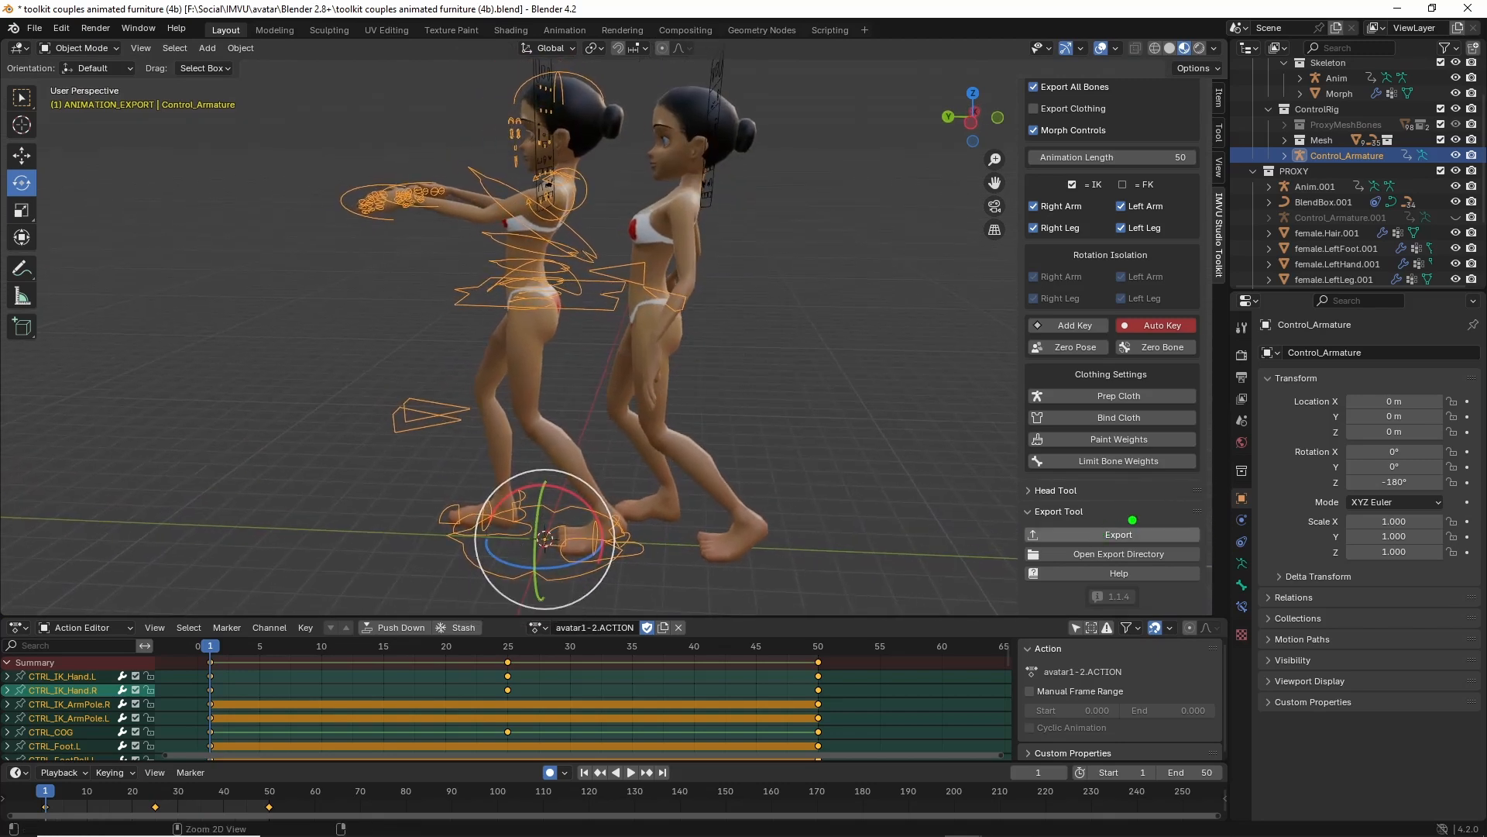
# Turn off Morph Controls in the animation settings and reselect Control_Armature.
pyautogui.click(1119, 535)
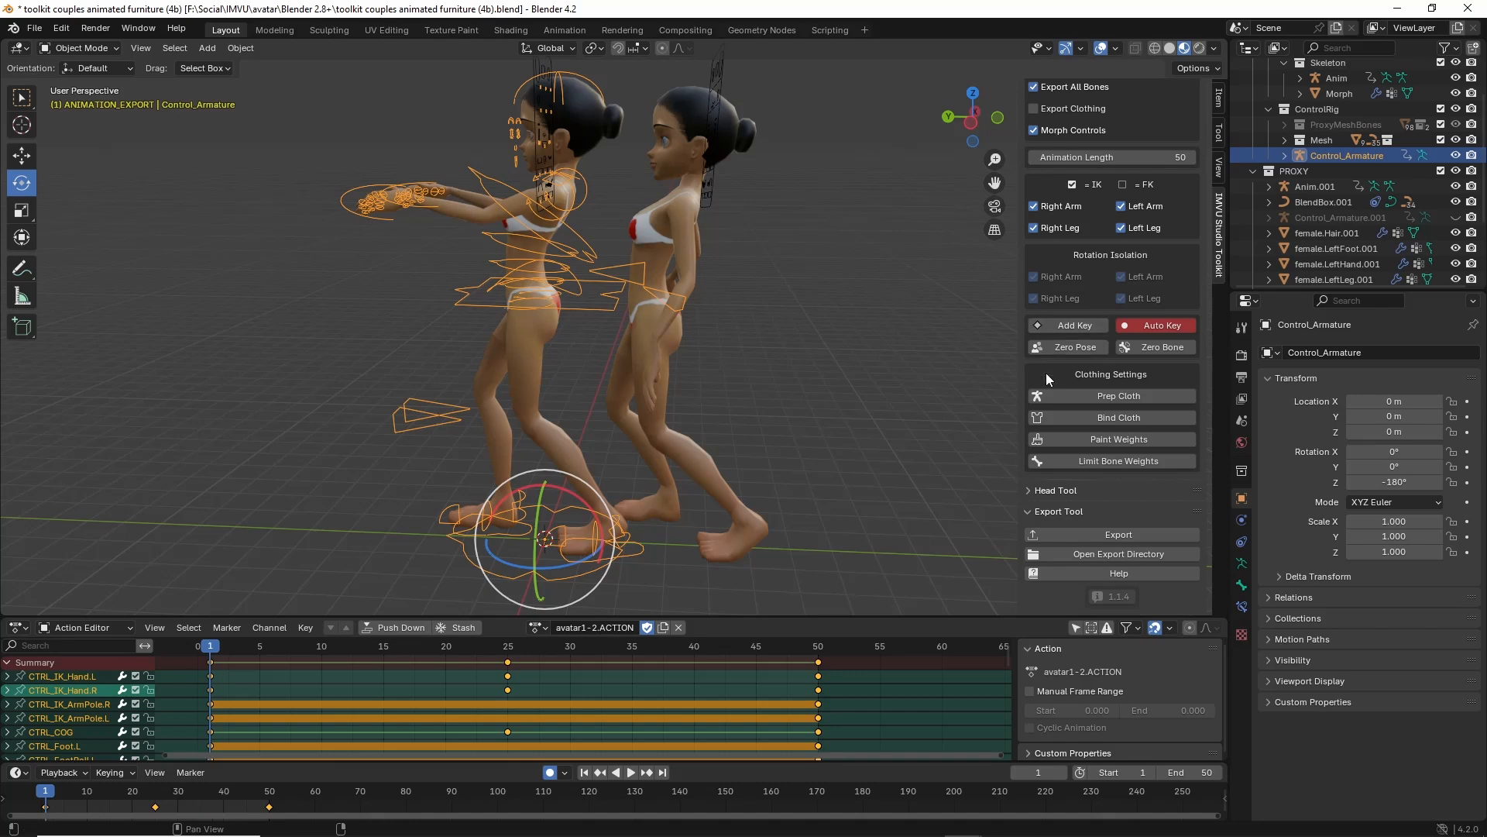
pyautogui.scroll(5, 1080, 256)
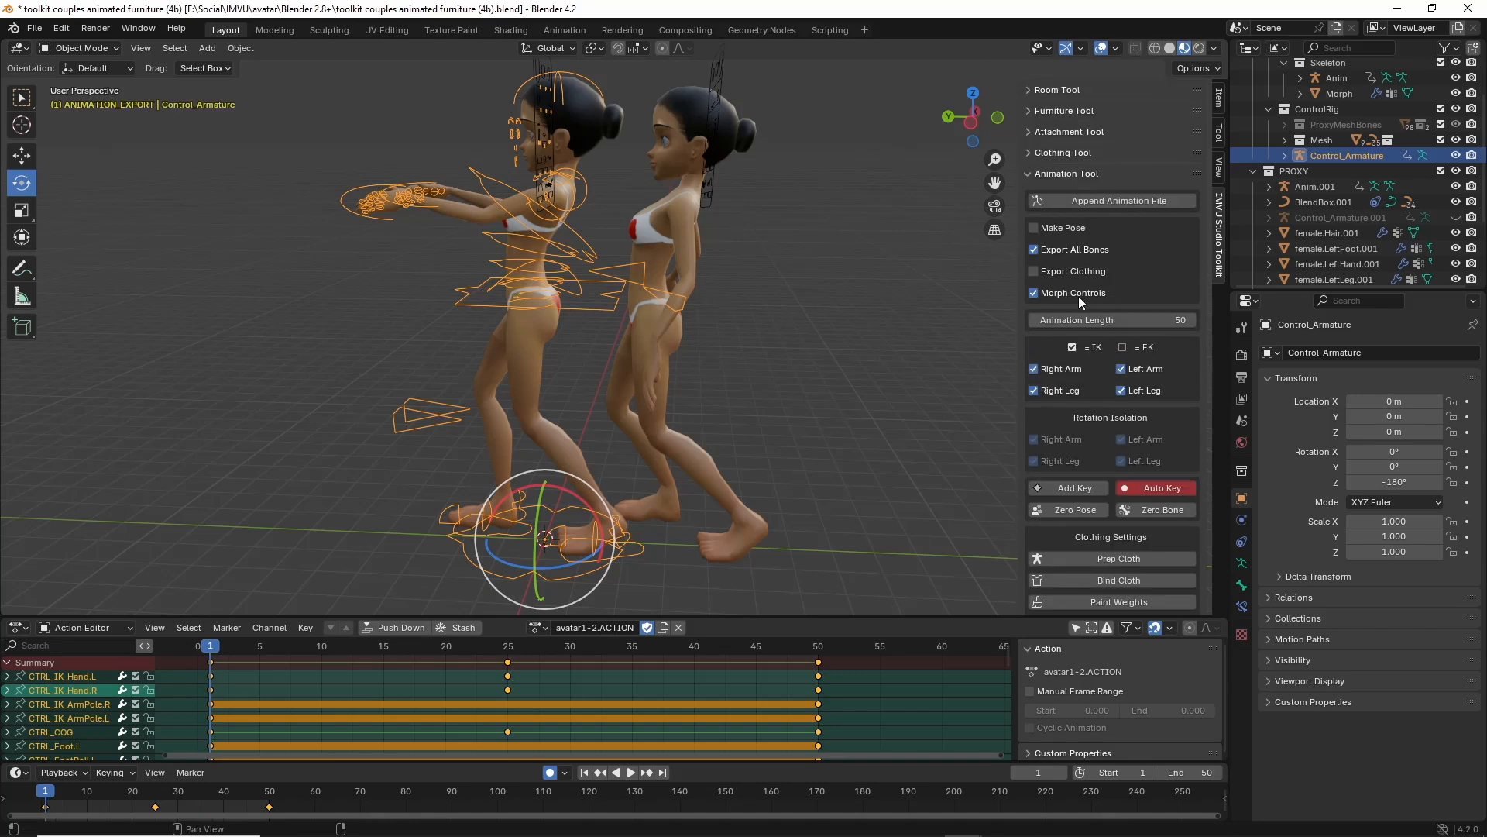
pyautogui.click(1073, 320)
pyautogui.click(1034, 301)
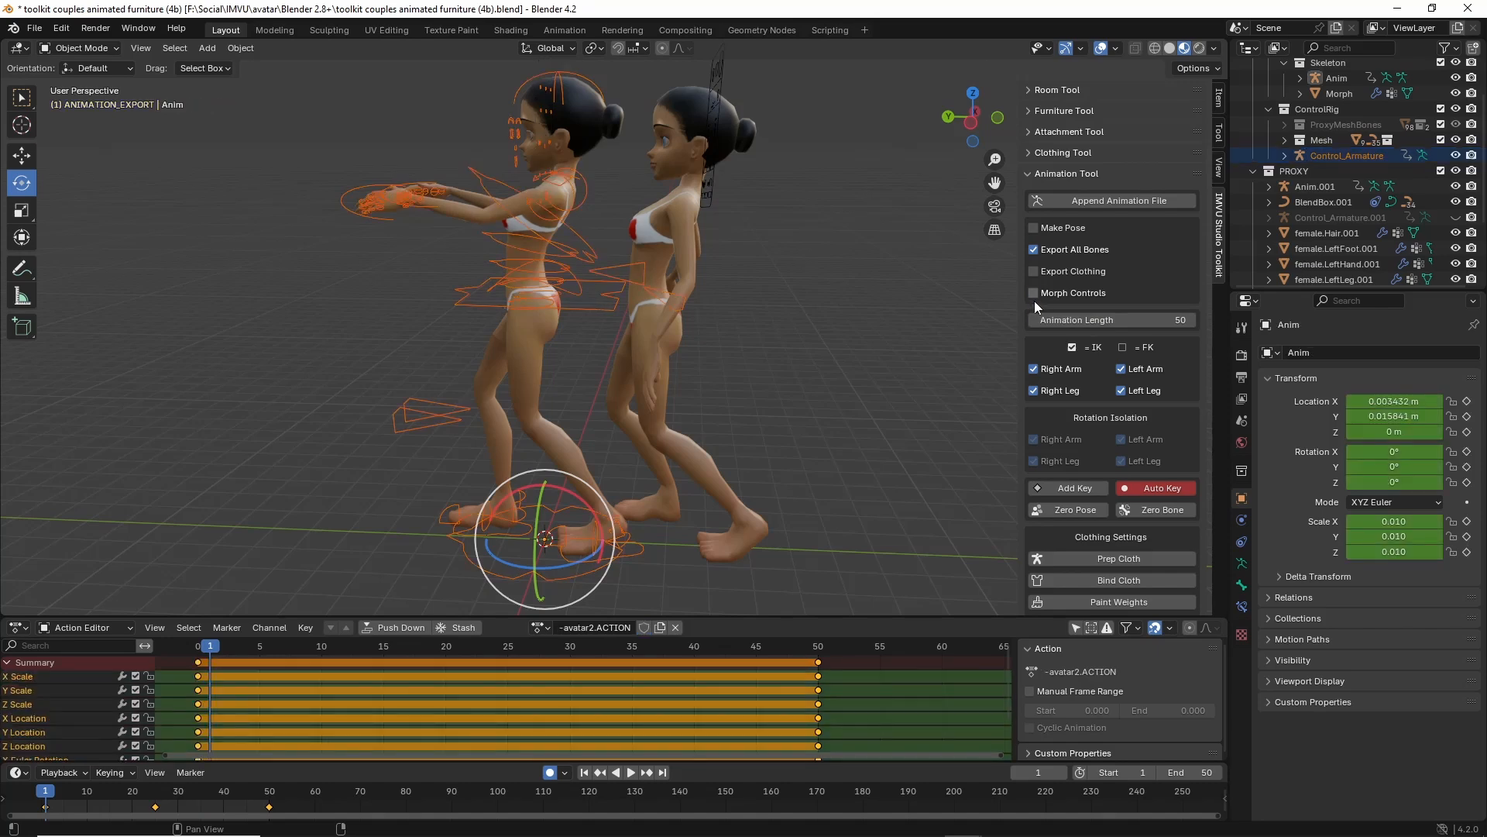
pyautogui.click(500, 572)
# Export the avatar1-2.ACTION animation with the toolkit's export tool.
pyautogui.moveTo(499, 542); pyautogui.dragTo(511, 504, button='middle')
pyautogui.scroll(-5, 1115, 560)
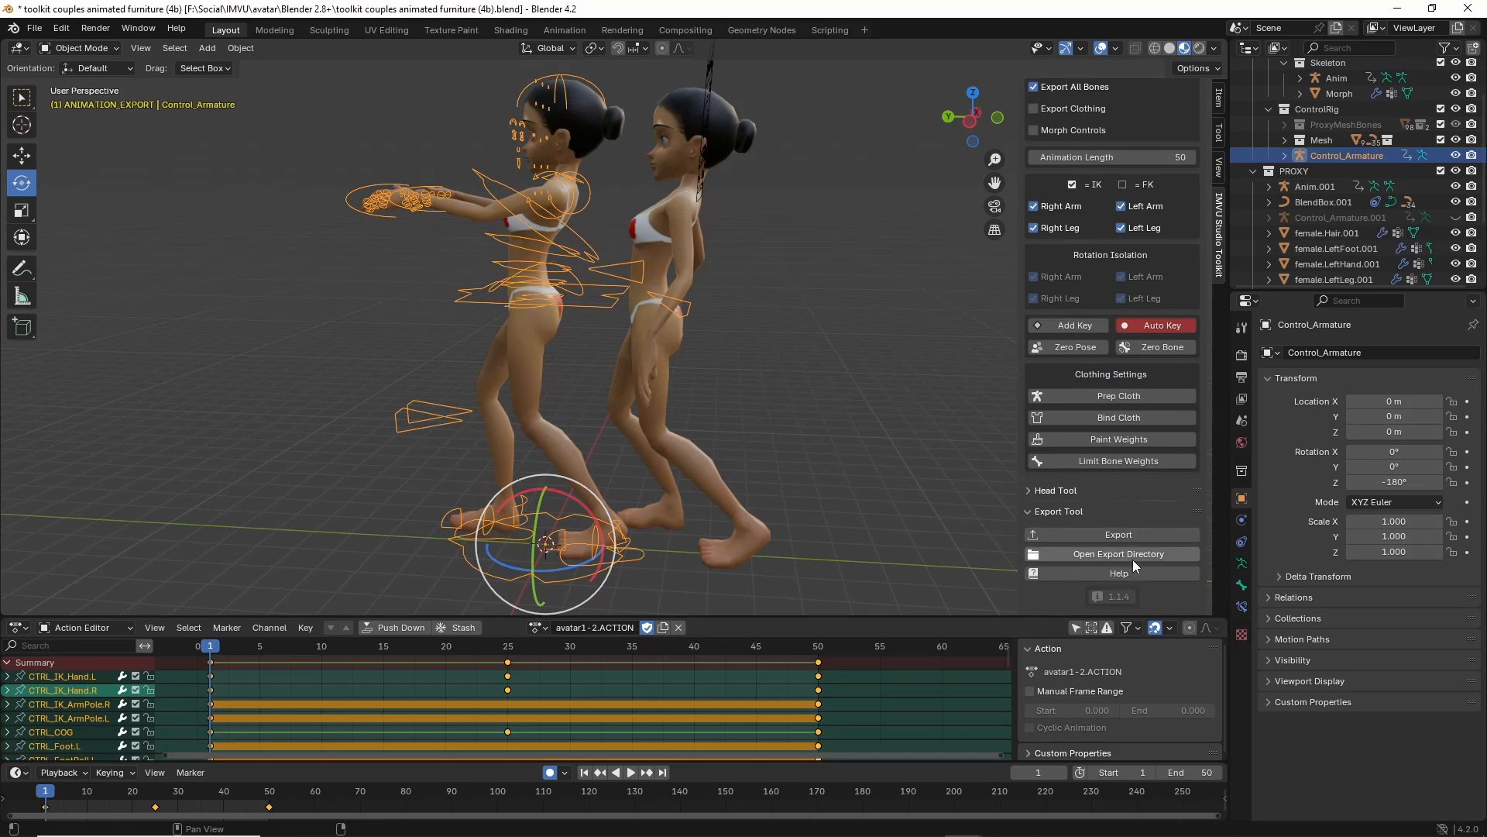
pyautogui.click(1114, 533)
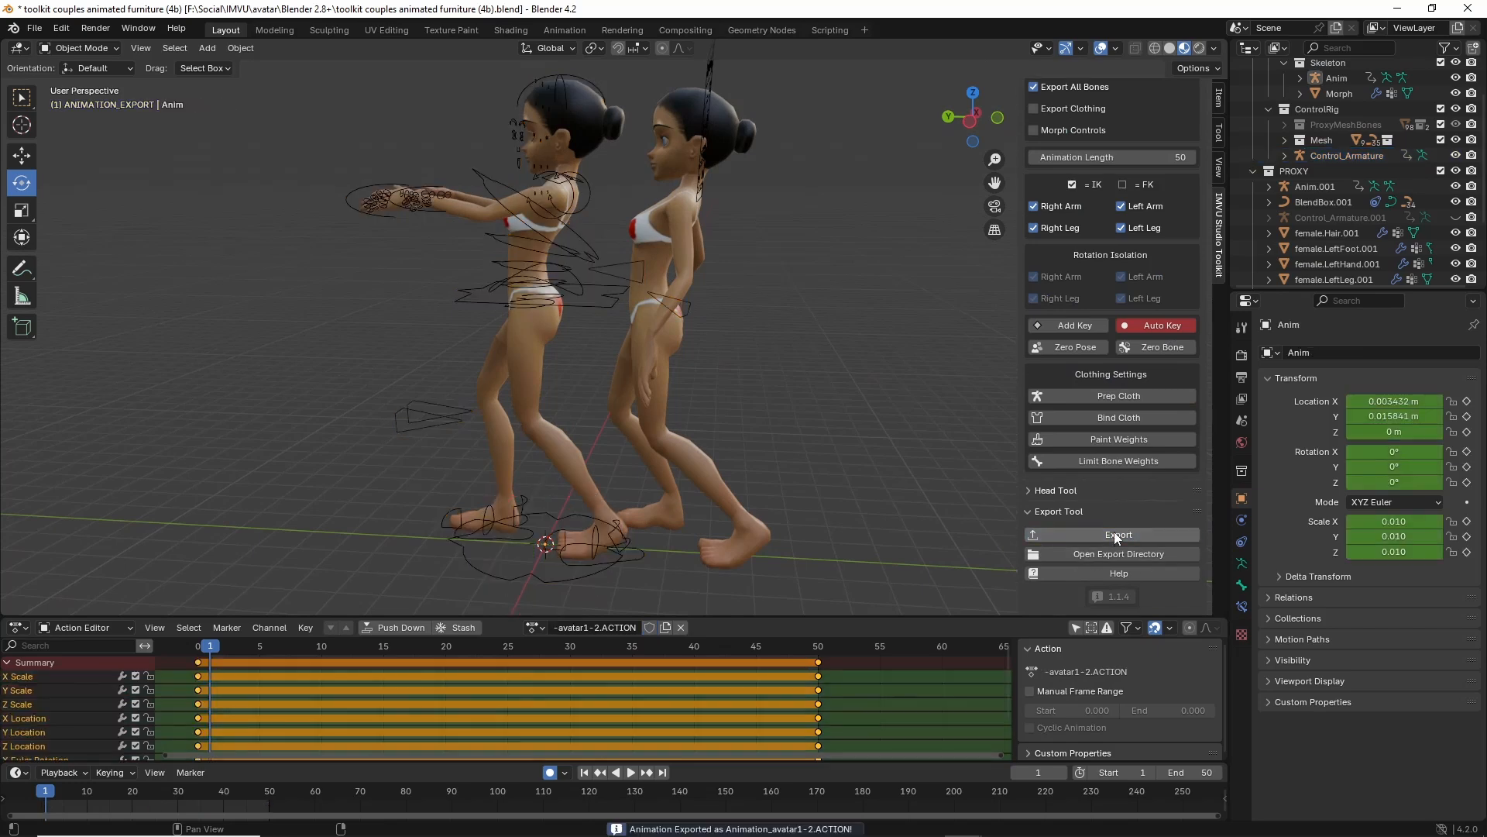
# Assign avatar2-1.ACTION to Control_Armature and export that animation.
pyautogui.click(536, 577)
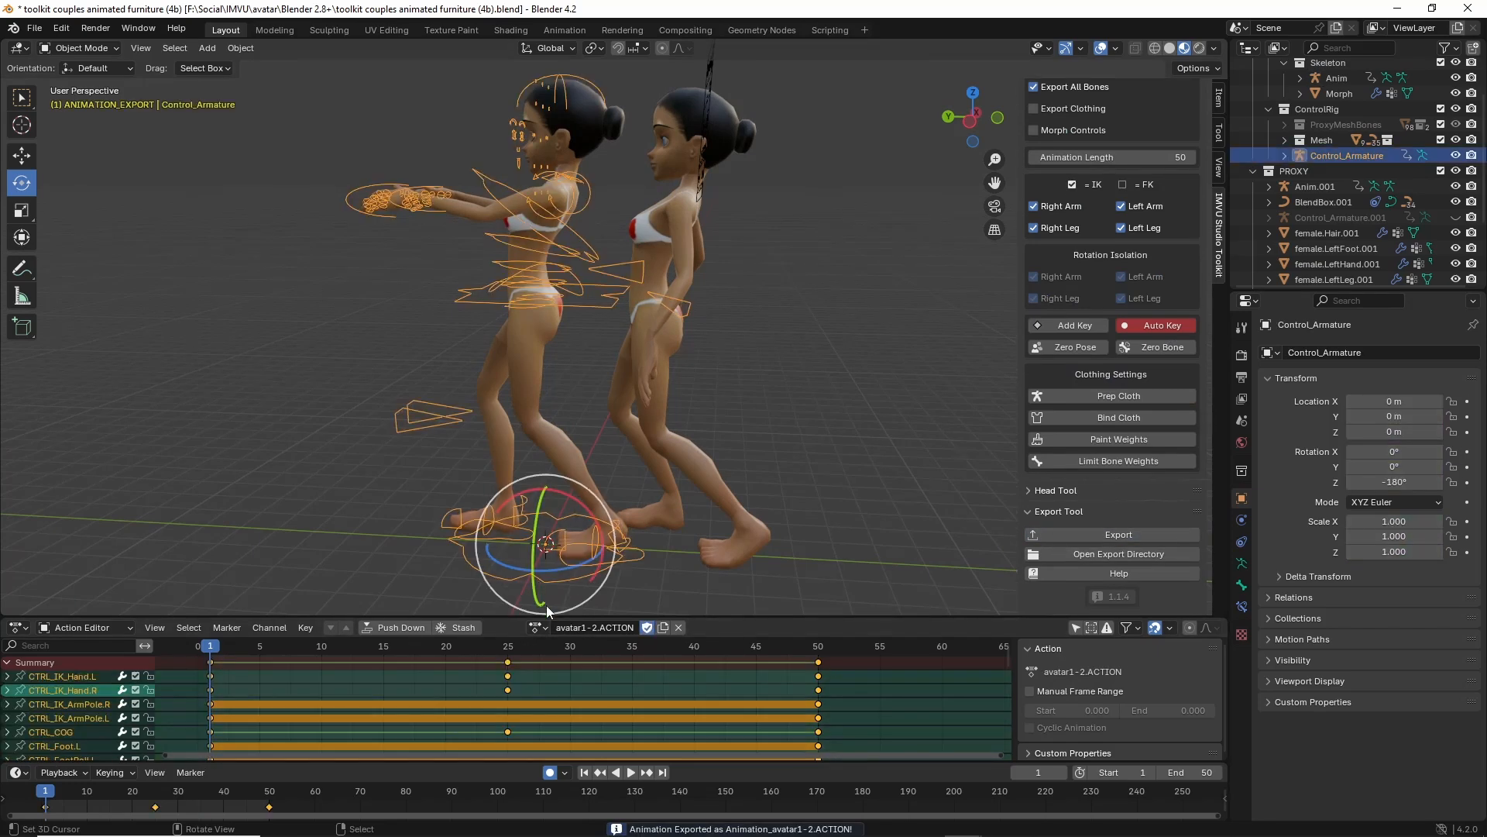
pyautogui.click(546, 629)
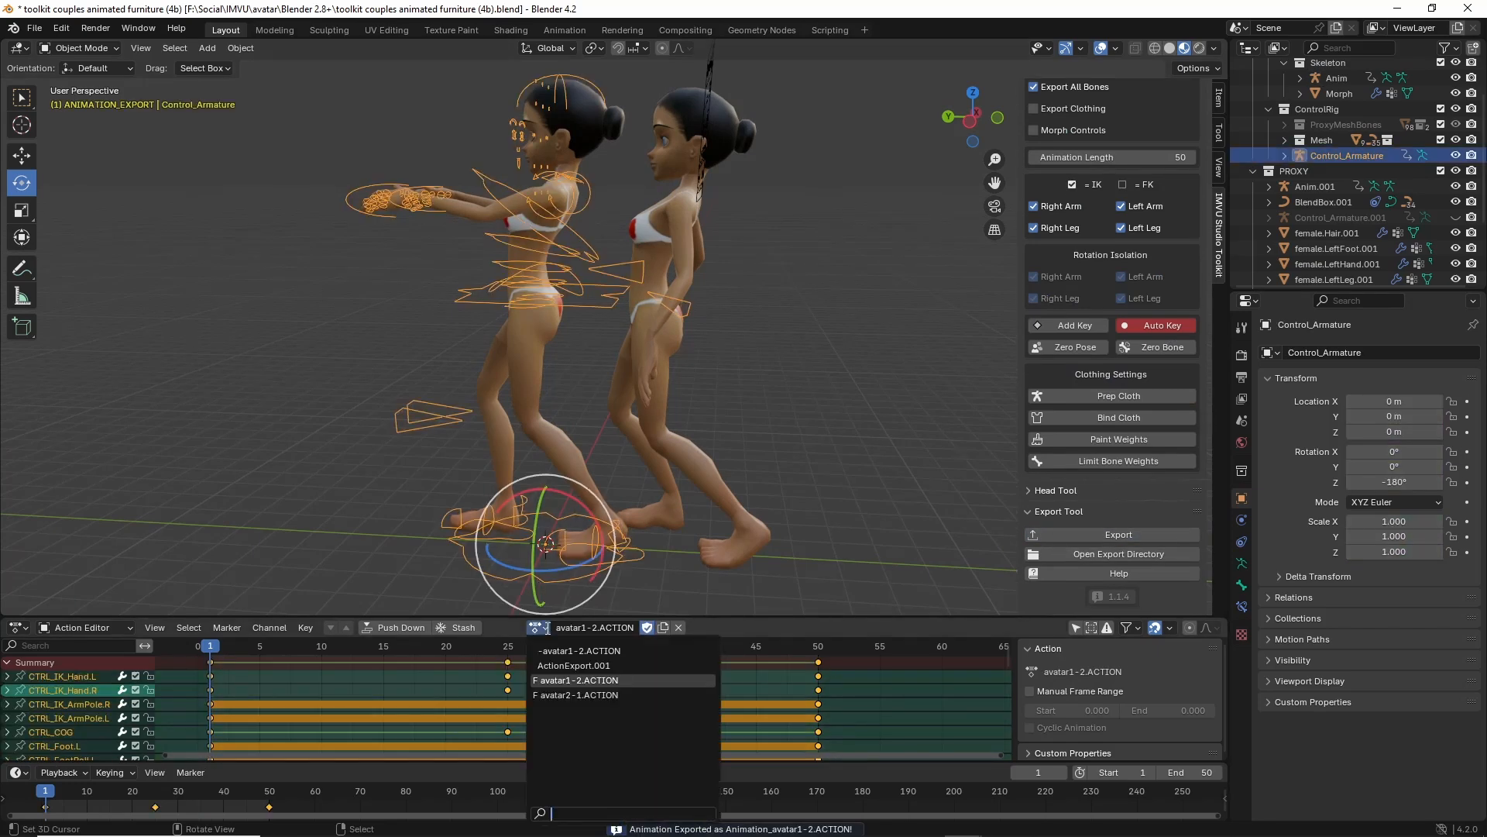
pyautogui.click(561, 694)
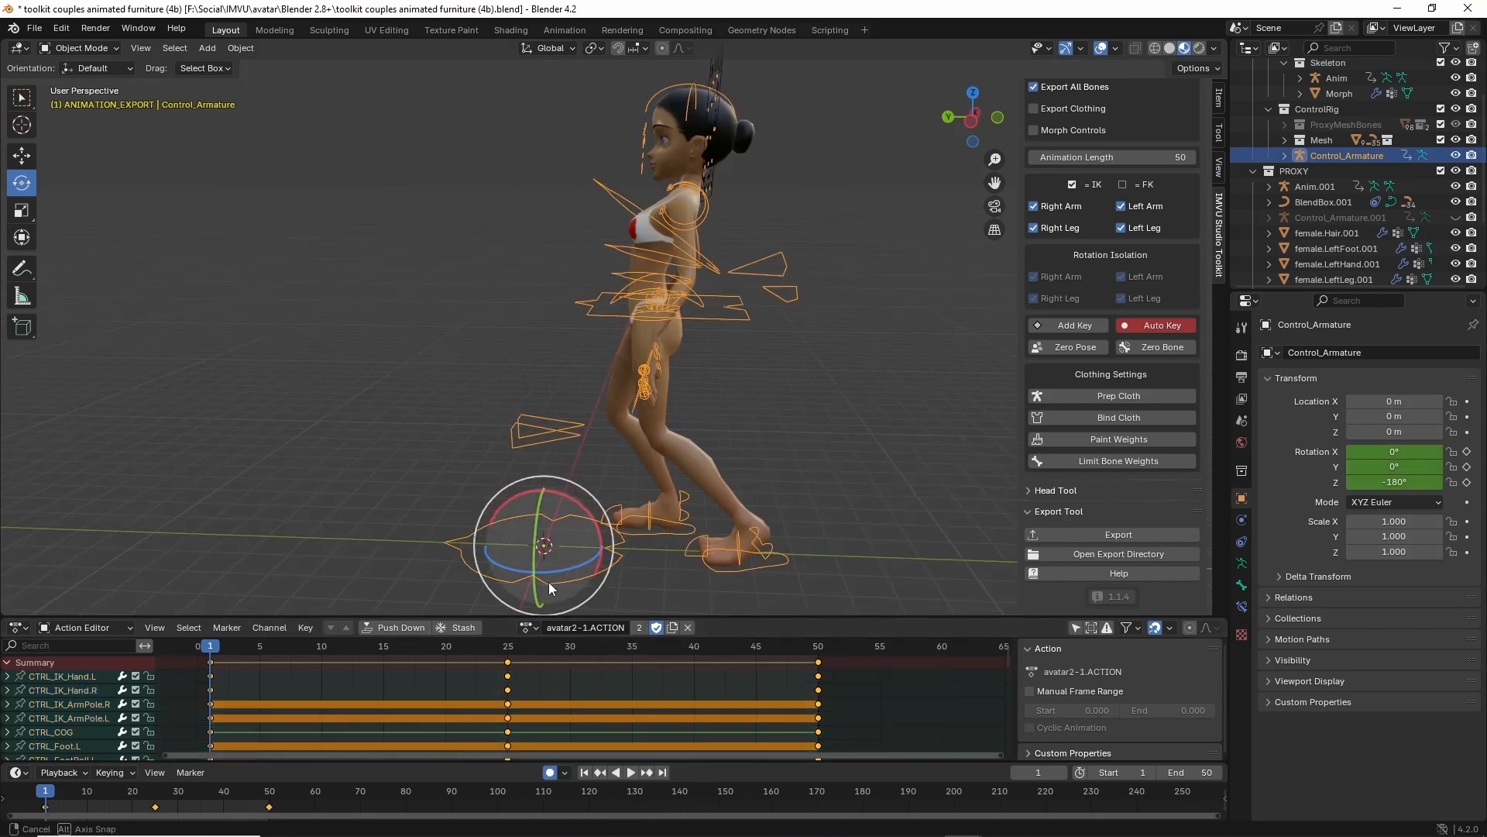
pyautogui.click(1122, 536)
pyautogui.moveTo(654, 464)
pyautogui.mouseDown(button='middle')
pyautogui.moveTo(445, 466)
pyautogui.moveTo(715, 466)
pyautogui.moveTo(658, 466)
pyautogui.mouseUp(button='middle')
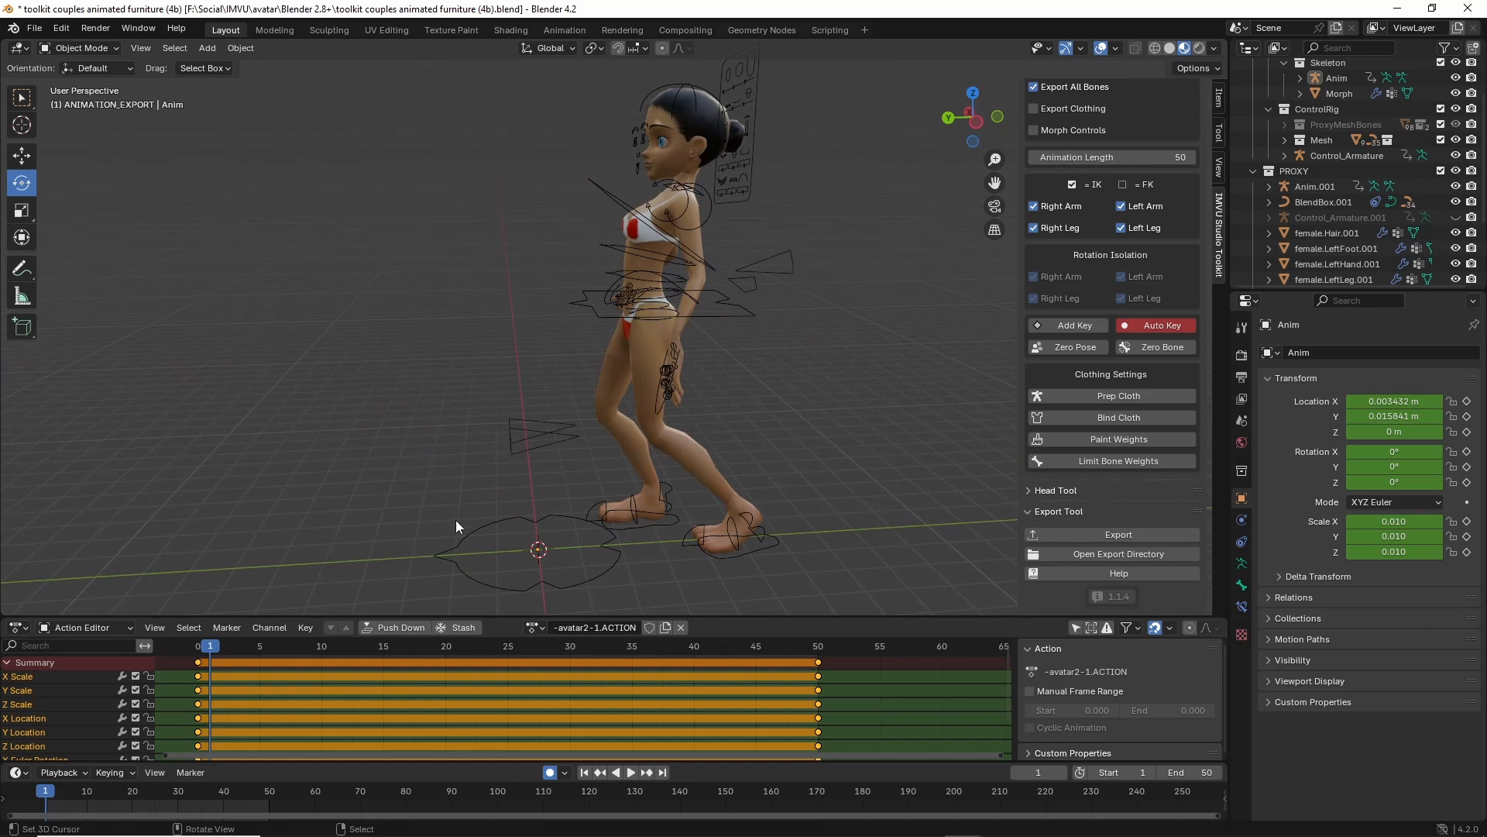
# Reassign avatar1-2.ACTION to Control_Armature and save the project as another incremental version.
pyautogui.click(477, 577)
pyautogui.click(529, 627)
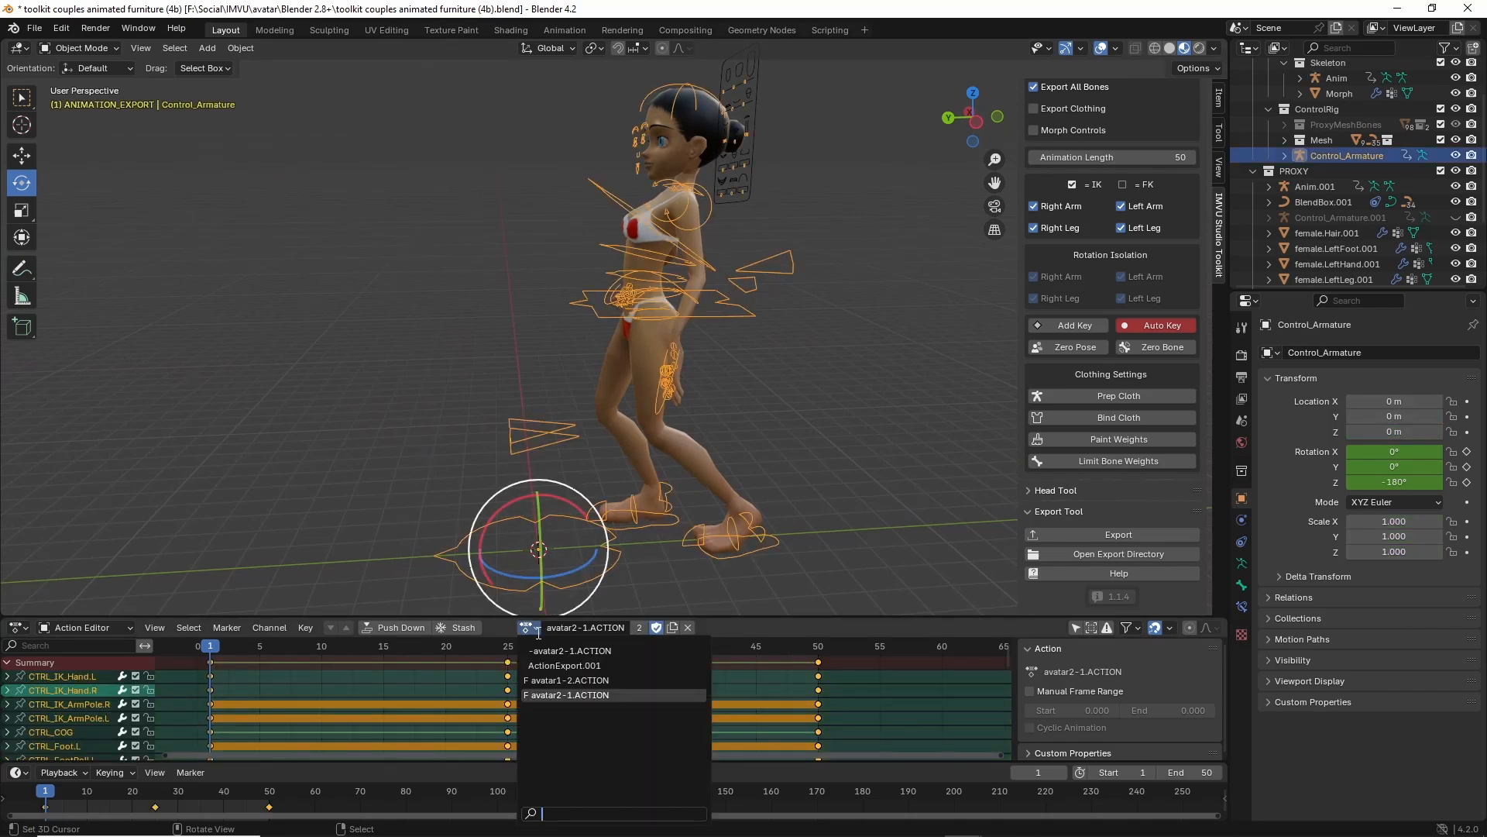
pyautogui.click(553, 681)
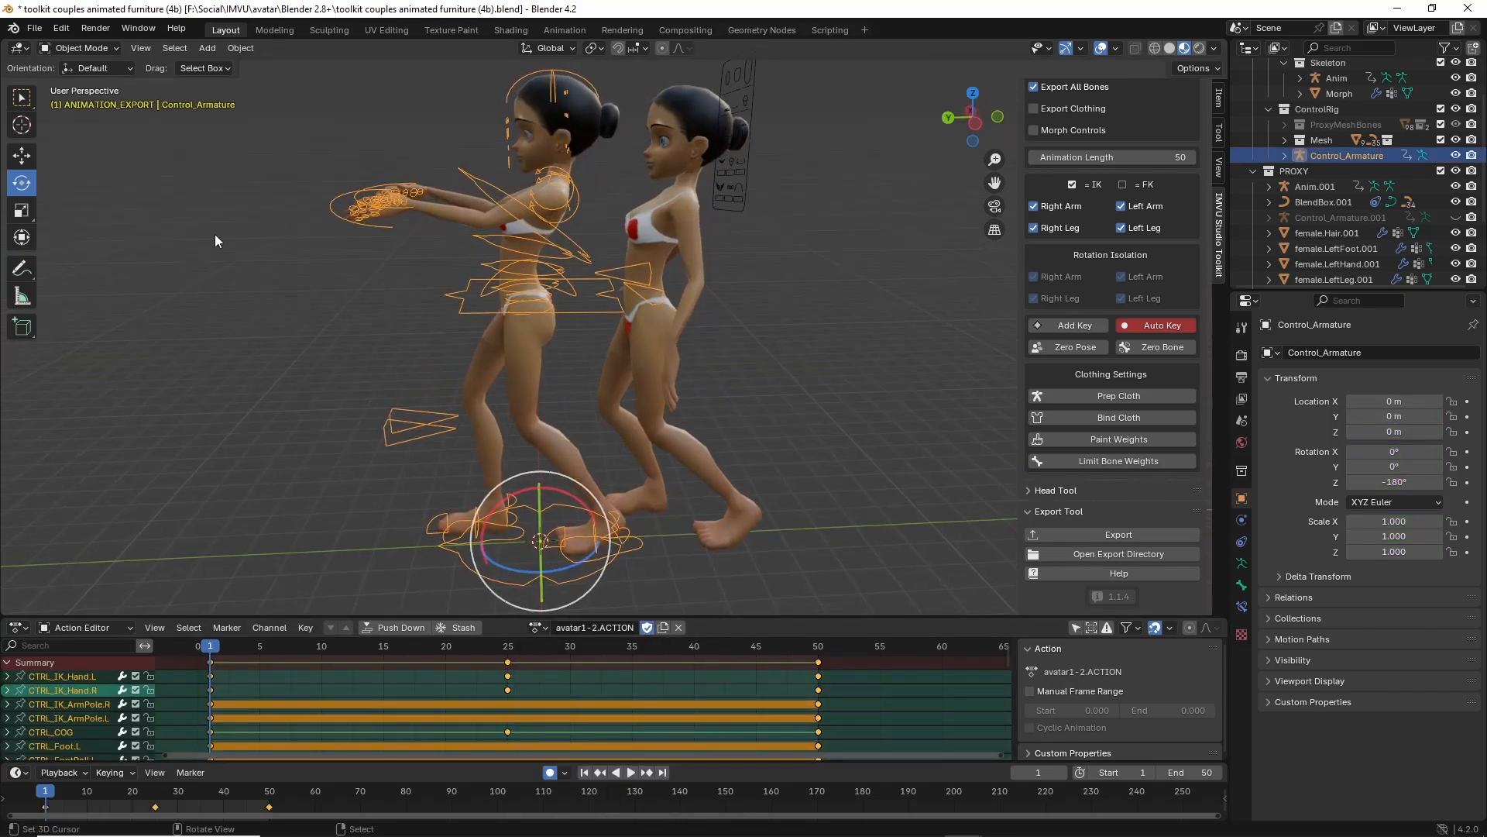
pyautogui.click(35, 28)
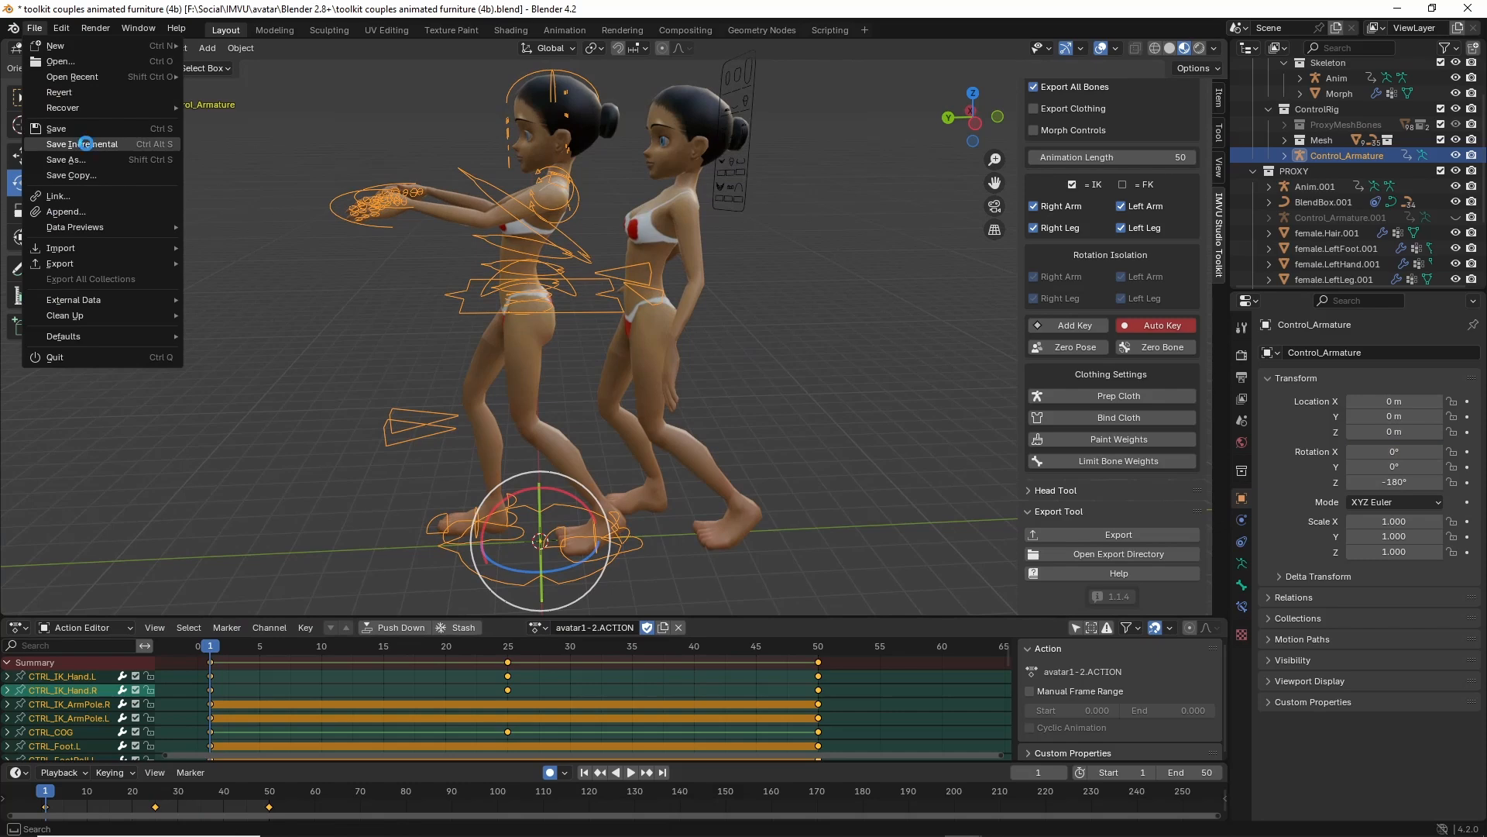
pyautogui.click(86, 144)
# Open the recent file couples animated furniture (1).blend.
pyautogui.click(34, 28)
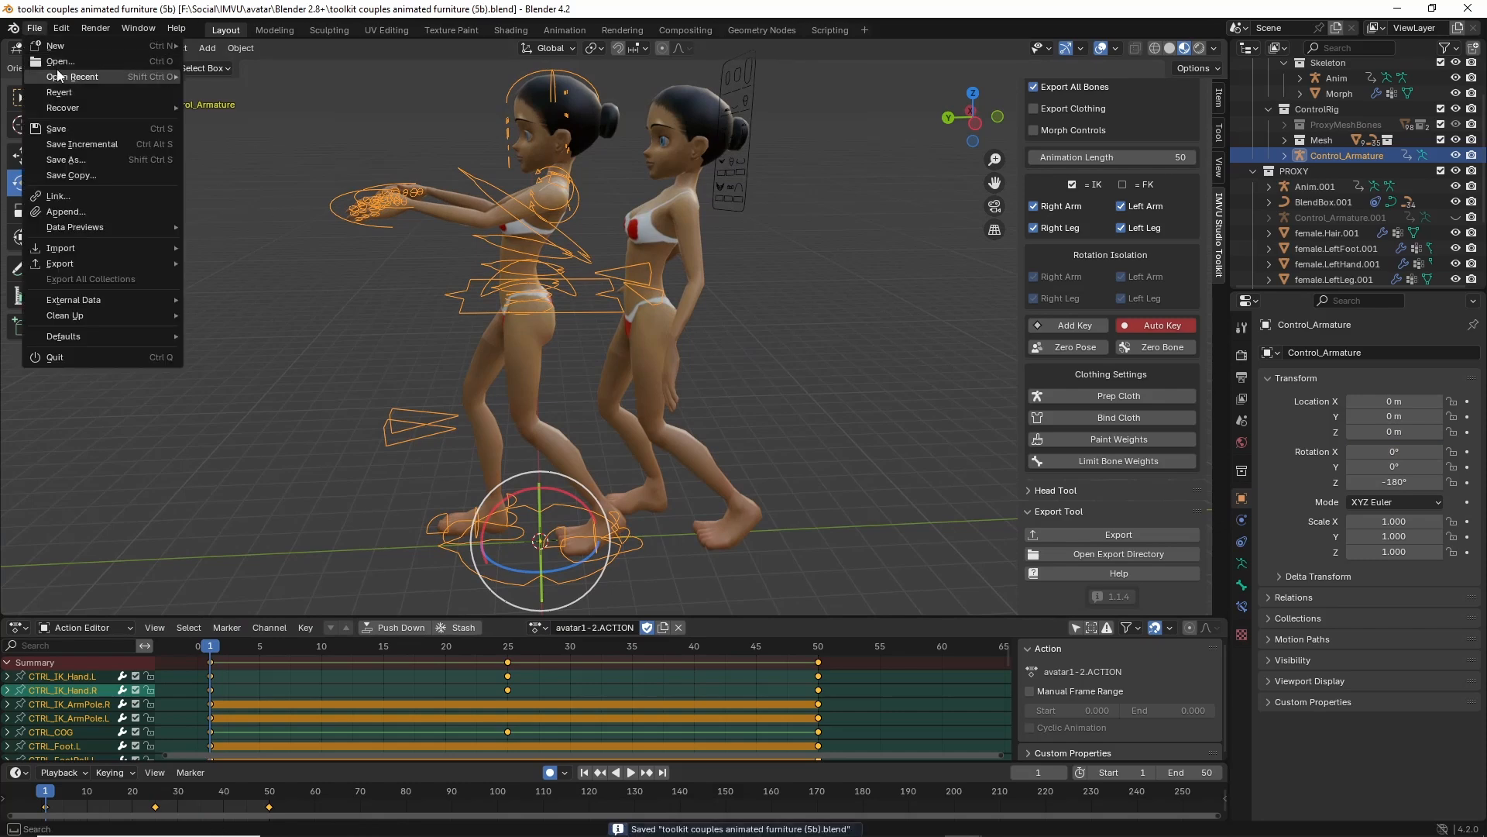
pyautogui.moveTo(60, 78)
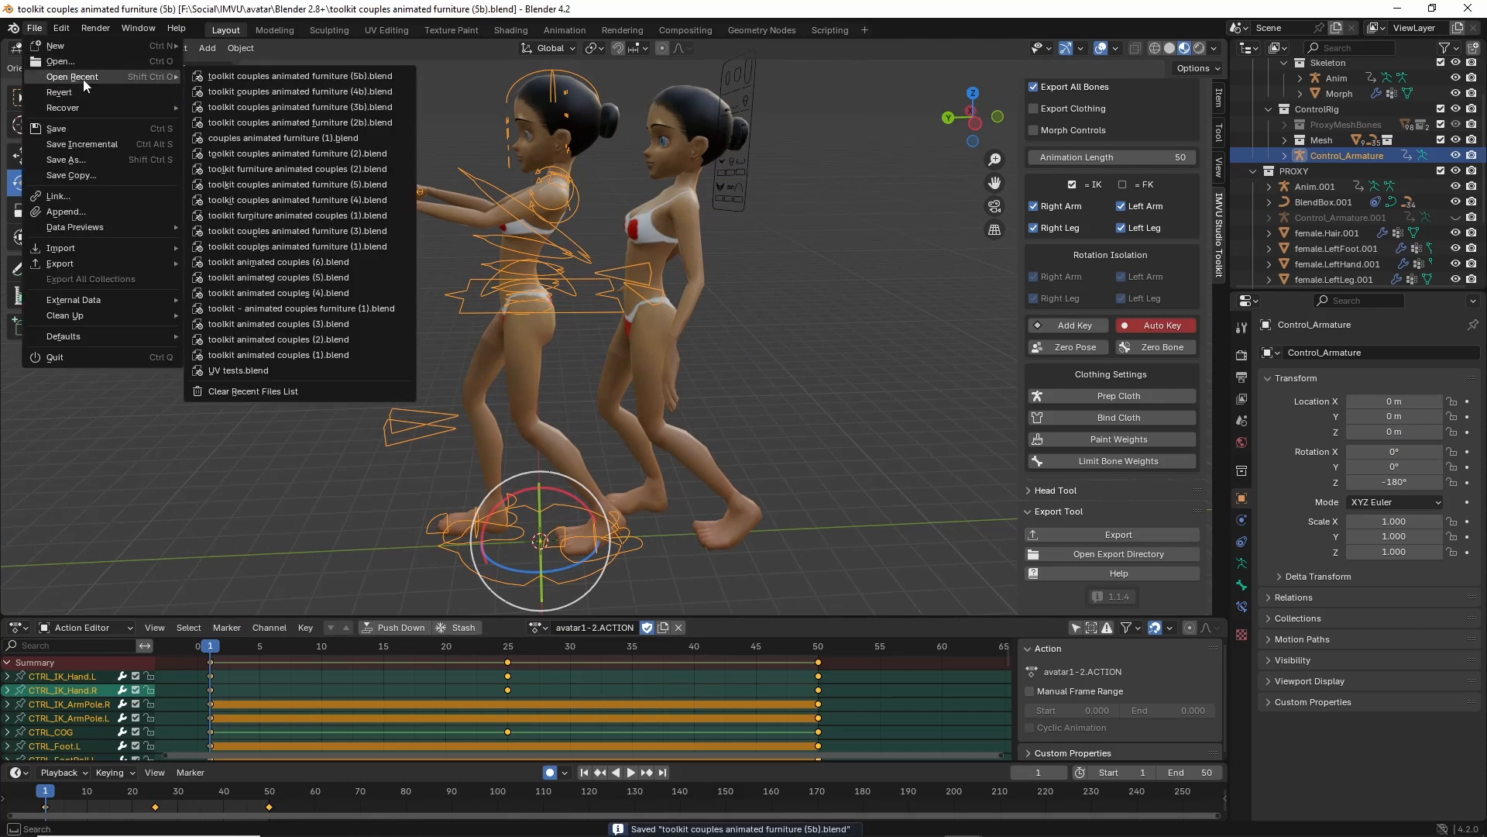
pyautogui.click(281, 138)
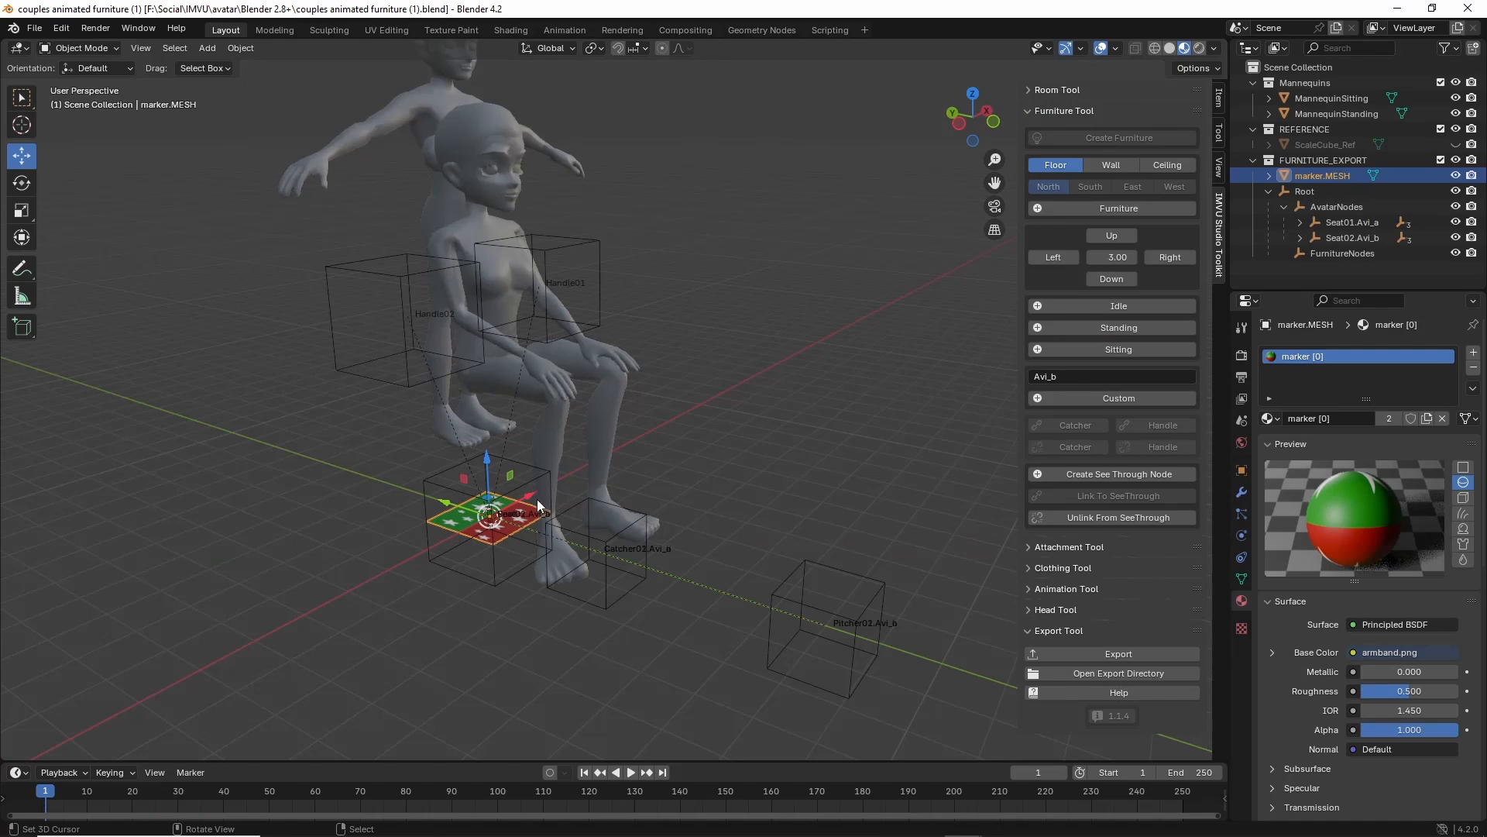
pyautogui.keyDown('shift'); pyautogui.moveTo(444, 509); pyautogui.dragTo(453, 529, button='middle'); pyautogui.keyUp('shift')
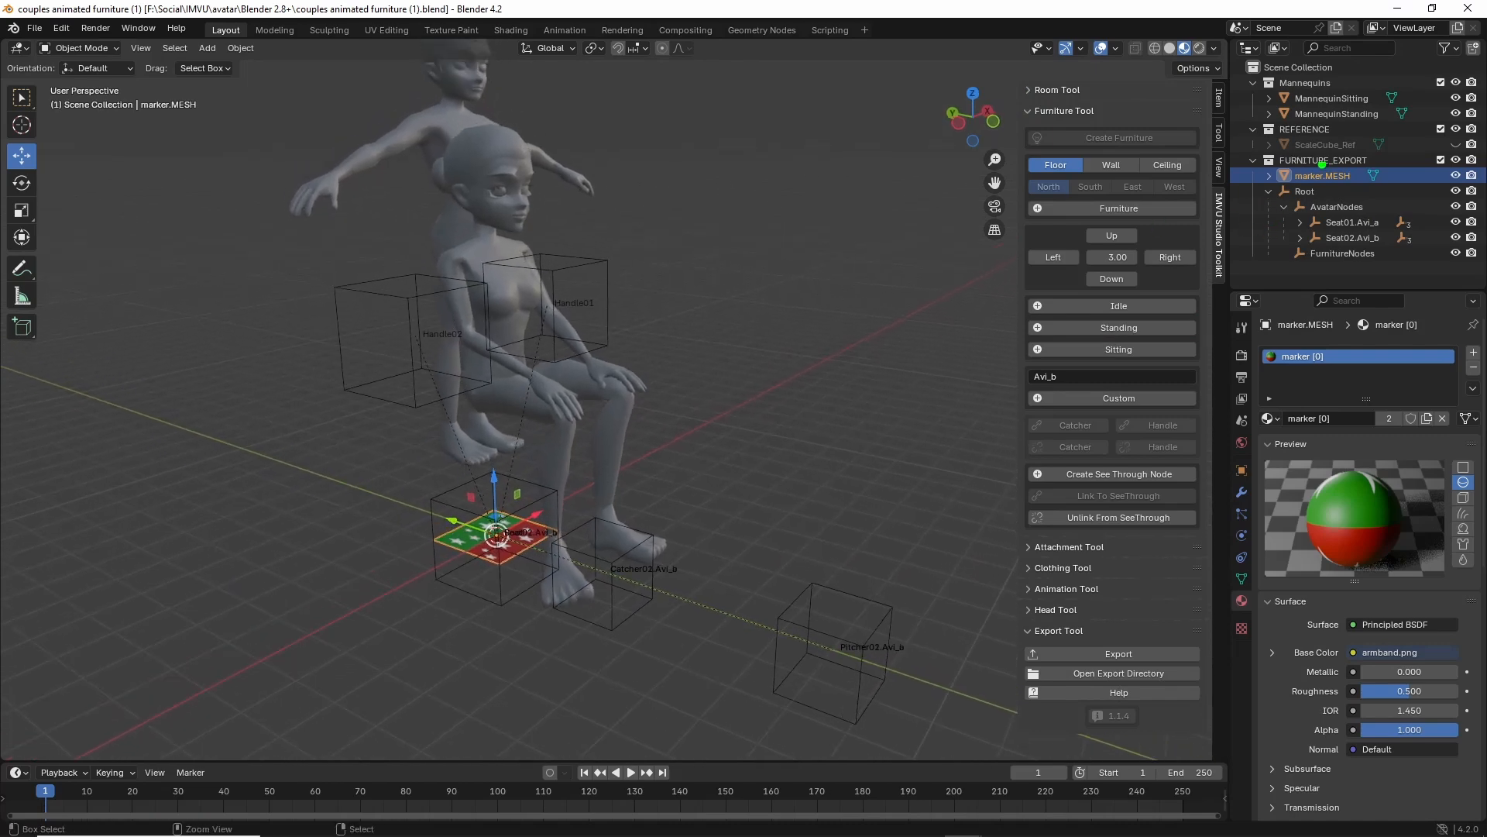
# Rotate the Seat02.Avi_b node about the vertical axis so its catcher and pitcher lie opposite those of Seat01.Avi_a.
pyautogui.moveTo(1322, 165)
pyautogui.mouseDown()
pyautogui.moveTo(1386, 155)
pyautogui.moveTo(1301, 159)
pyautogui.mouseUp()
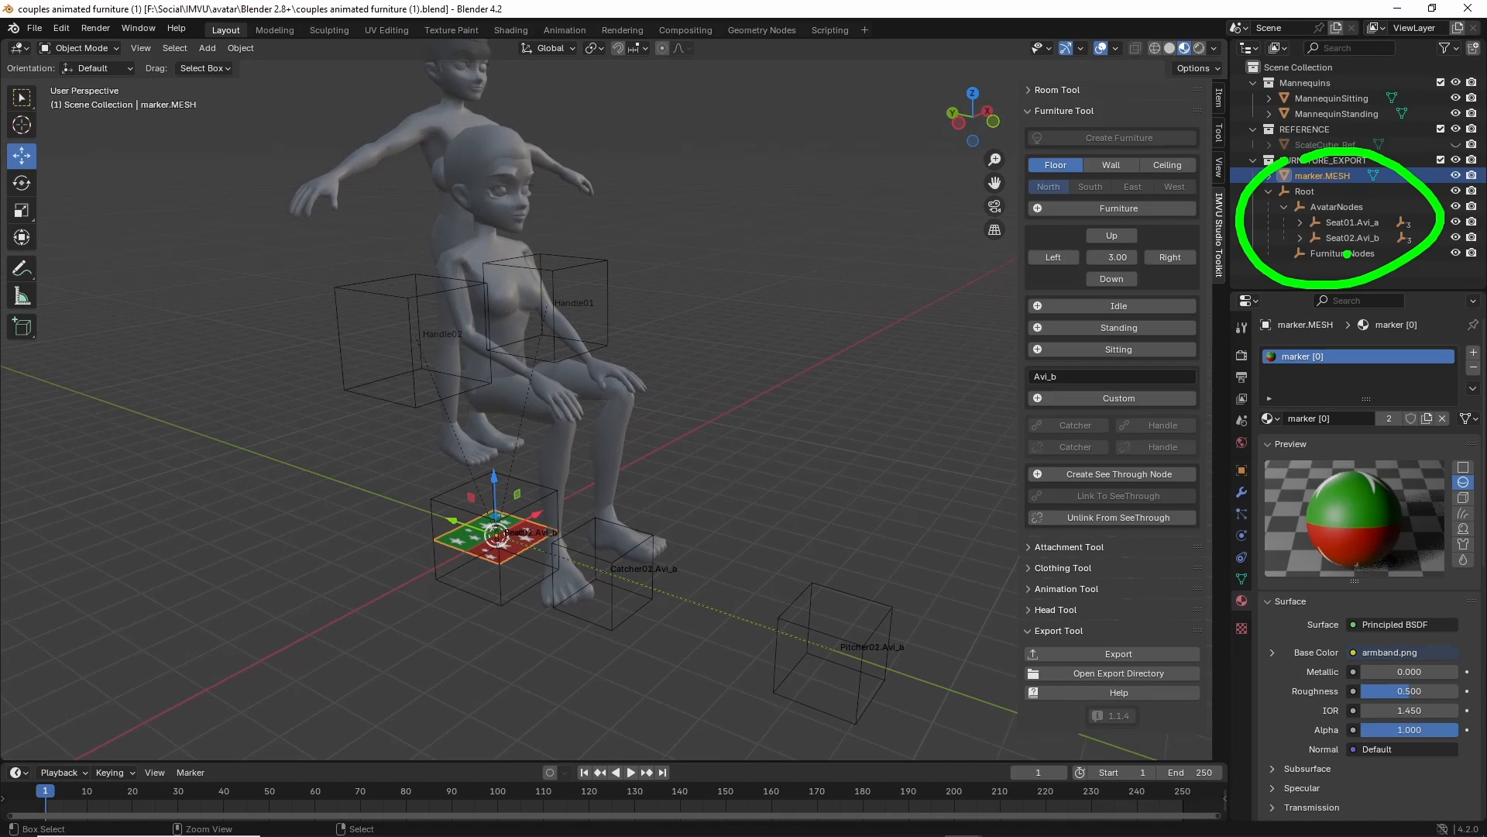
pyautogui.moveTo(1325, 253); pyautogui.dragTo(1387, 253)
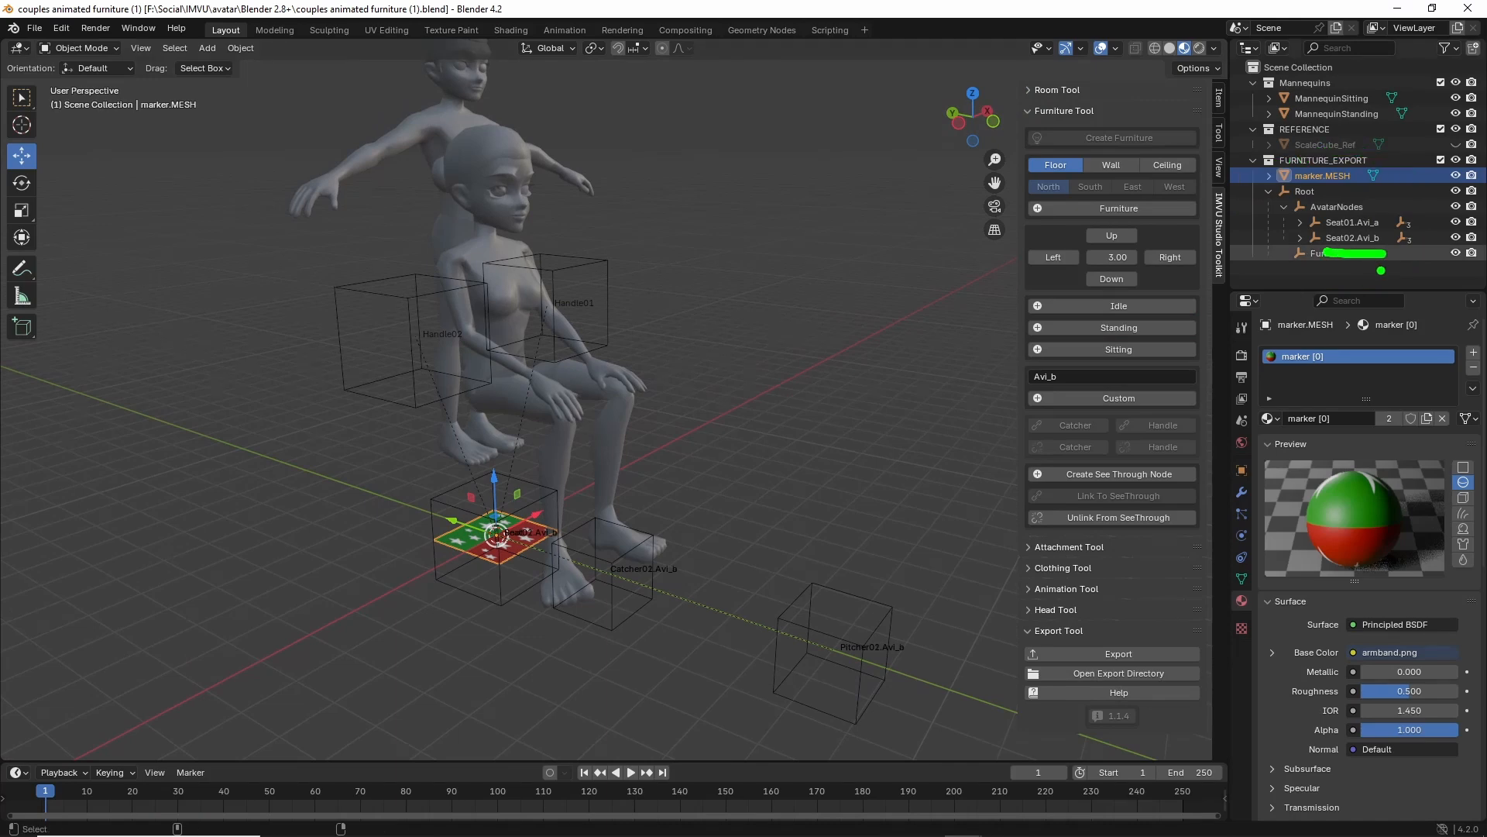
pyautogui.click(1348, 239)
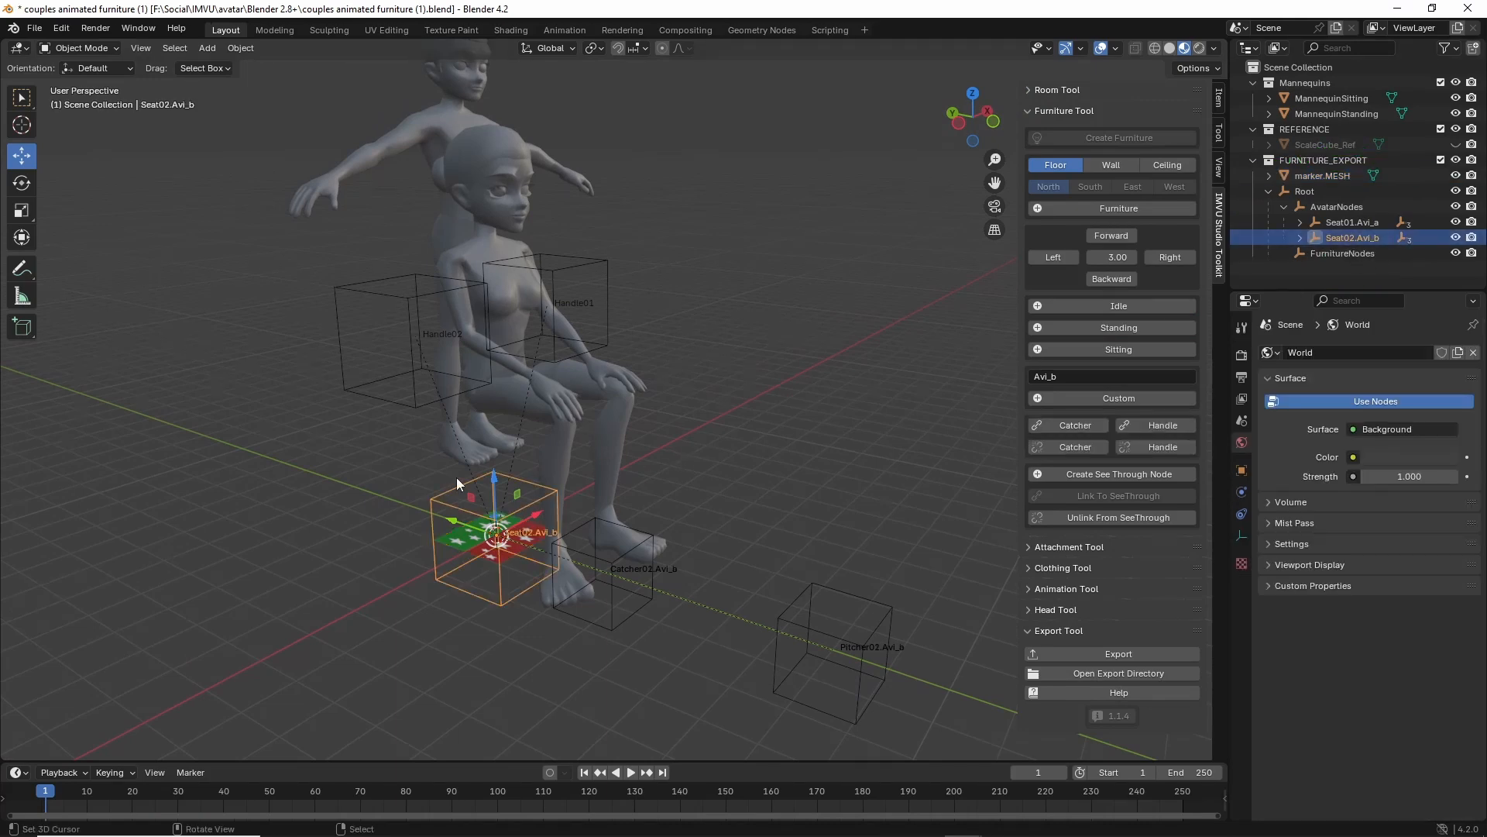
pyautogui.click(22, 183)
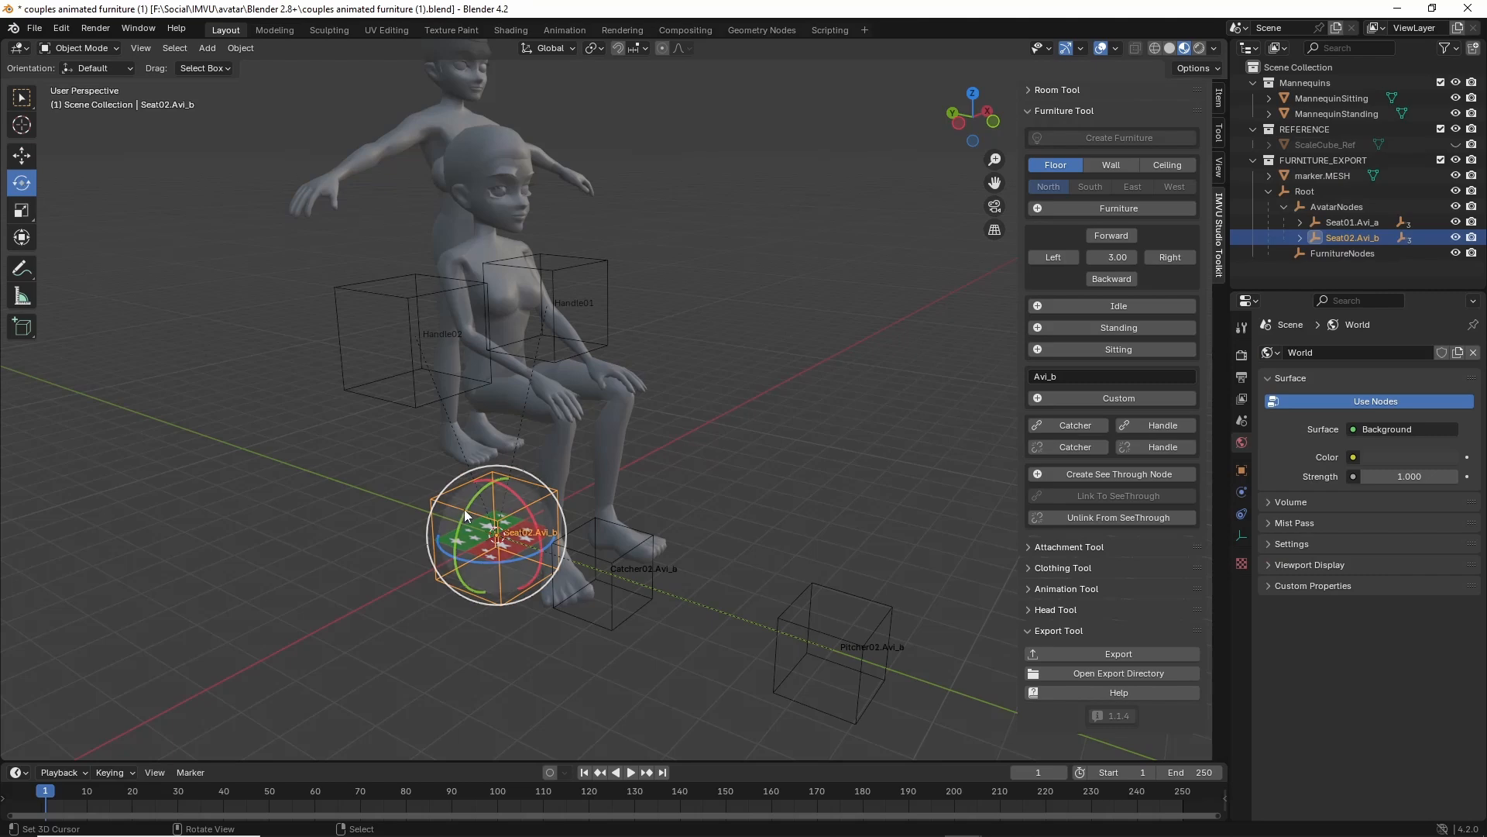
pyautogui.moveTo(527, 555); pyautogui.dragTo(418, 474)
pyautogui.moveTo(504, 442); pyautogui.dragTo(546, 385, button='middle')
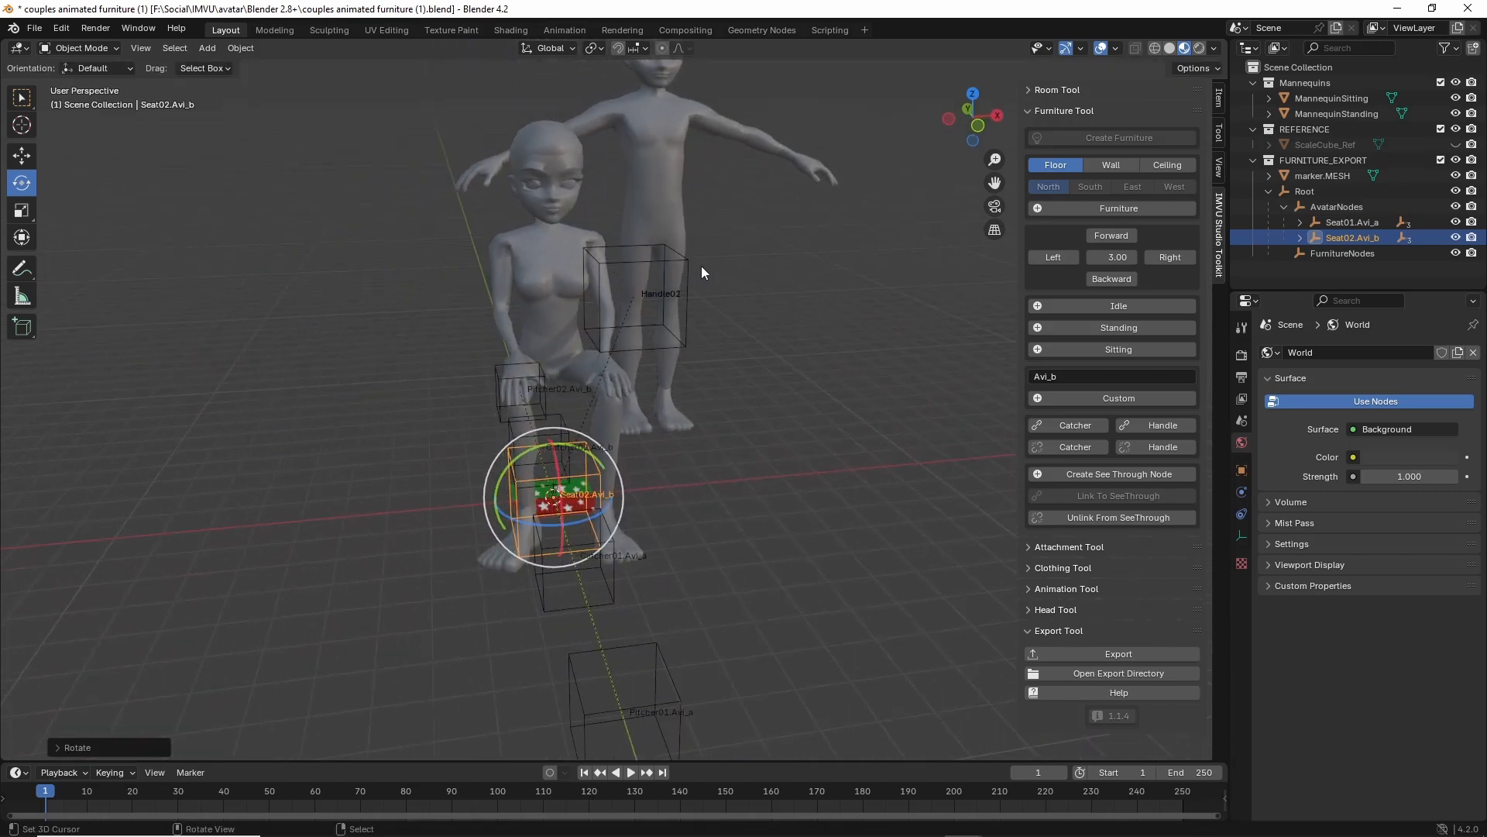
# Move the Handle02 node under Seat02.Avi_b along the X axis to the other side of the seat.
pyautogui.click(1300, 237)
pyautogui.scroll(-1, 1317, 237)
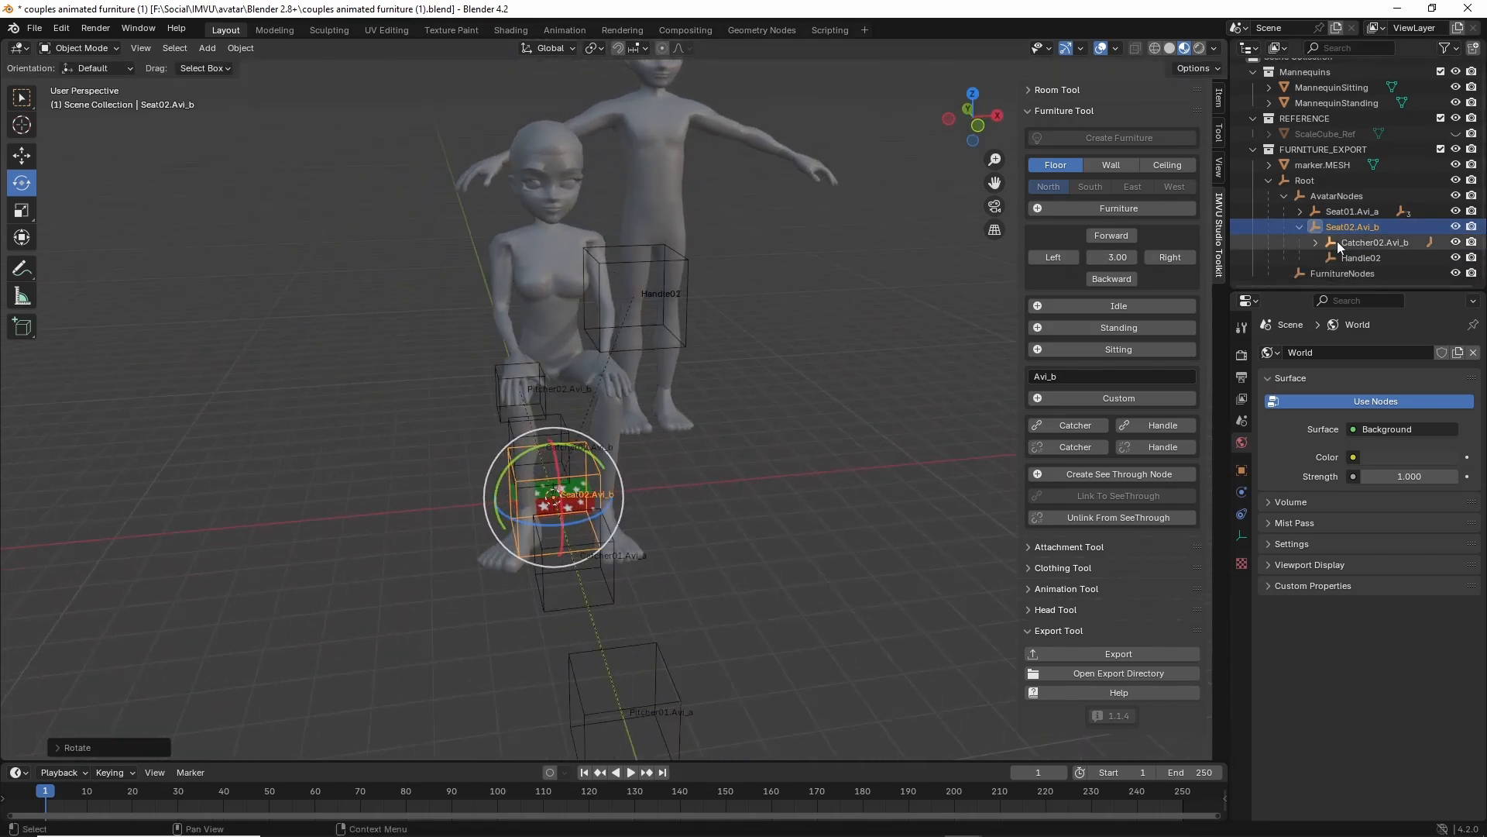
pyautogui.click(1357, 257)
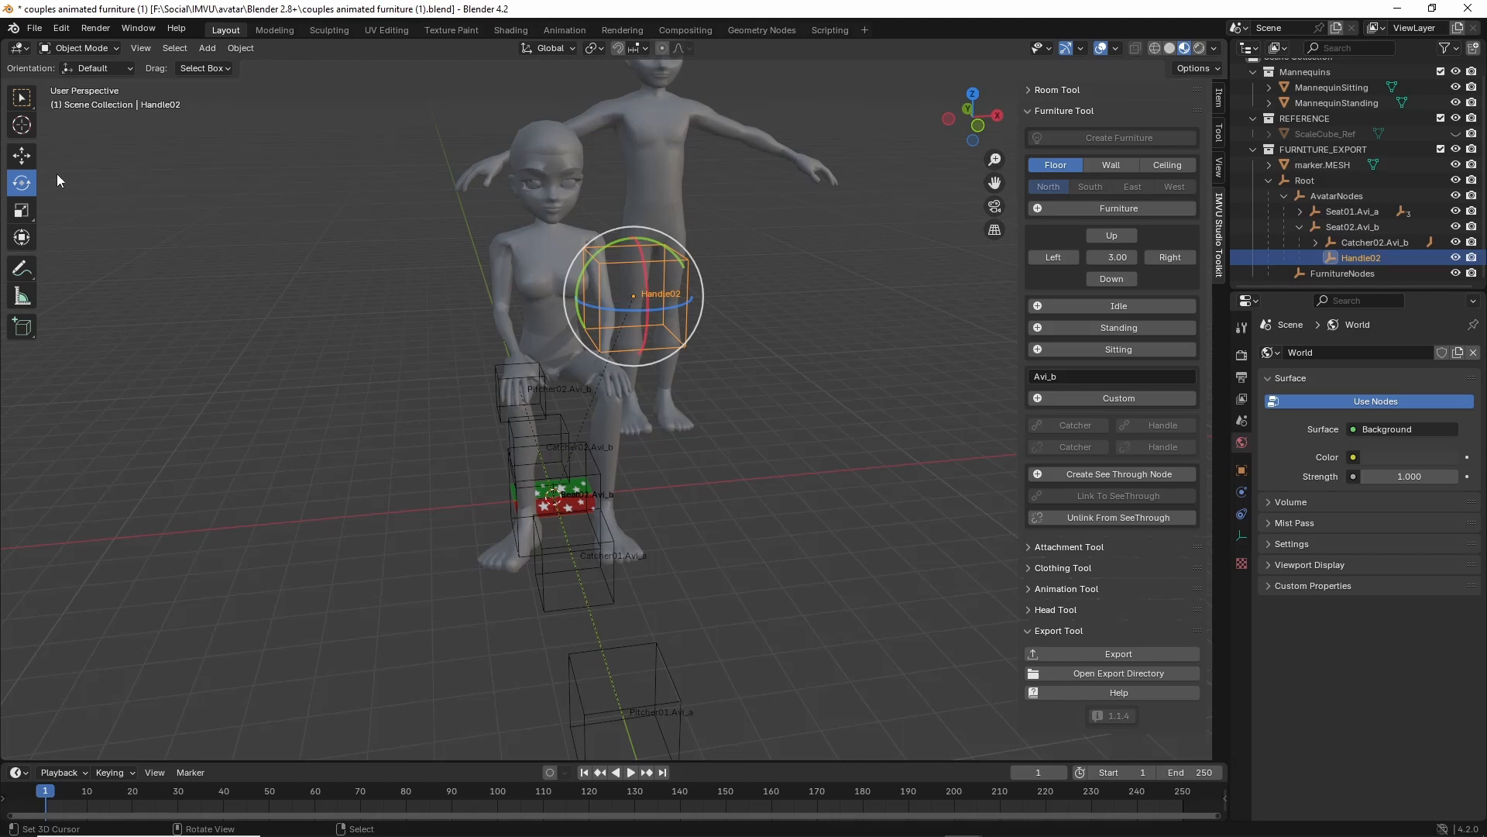
pyautogui.click(21, 155)
pyautogui.moveTo(700, 290); pyautogui.dragTo(499, 310)
pyautogui.moveTo(498, 310); pyautogui.dragTo(619, 518, button='middle')
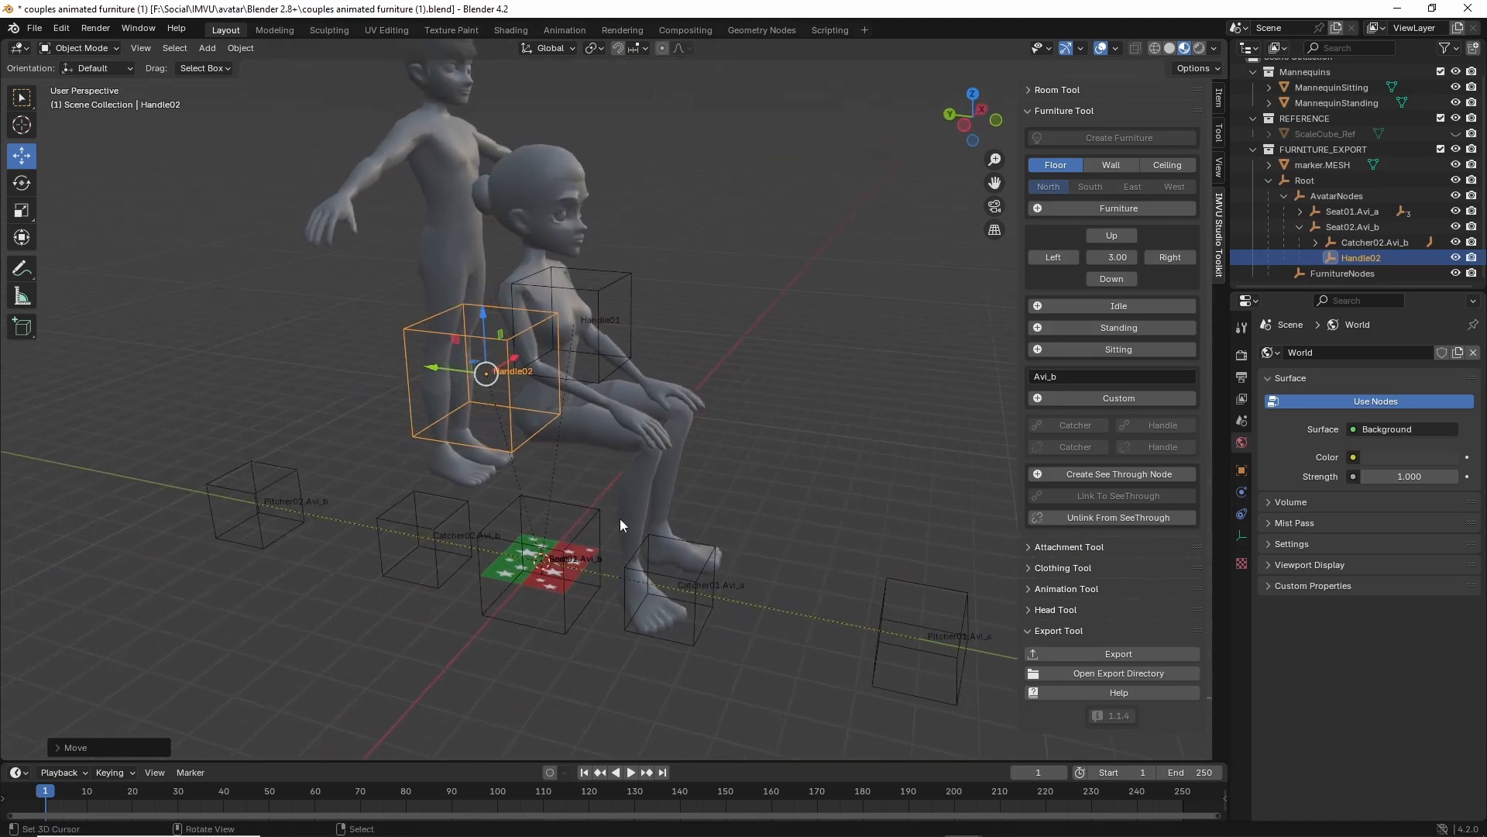
# Save the file incrementally as couples animated furniture (2).blend and export the furniture with the toolkit's export tool.
pyautogui.click(31, 30)
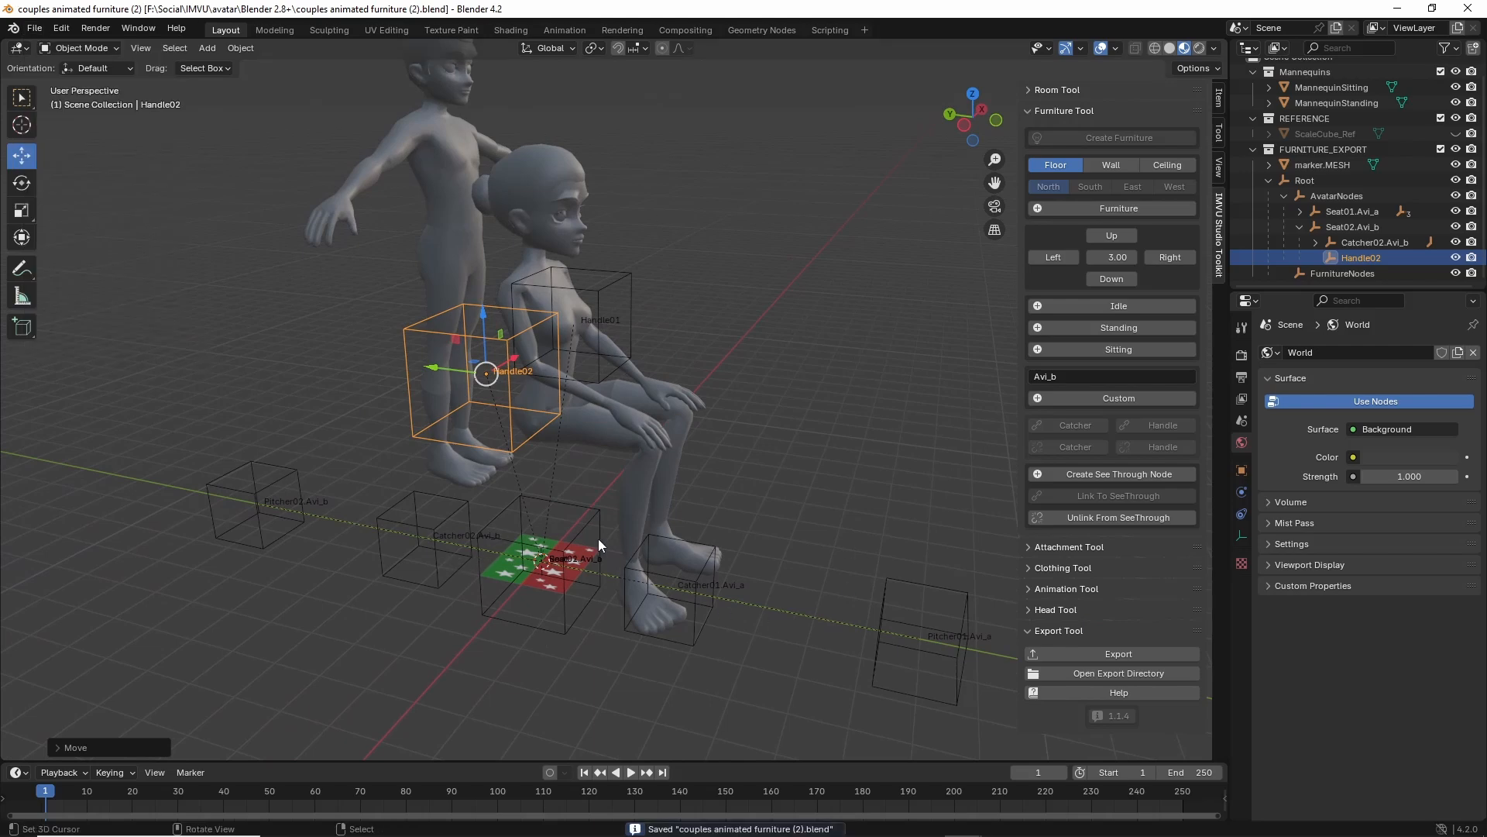
pyautogui.click(1106, 653)
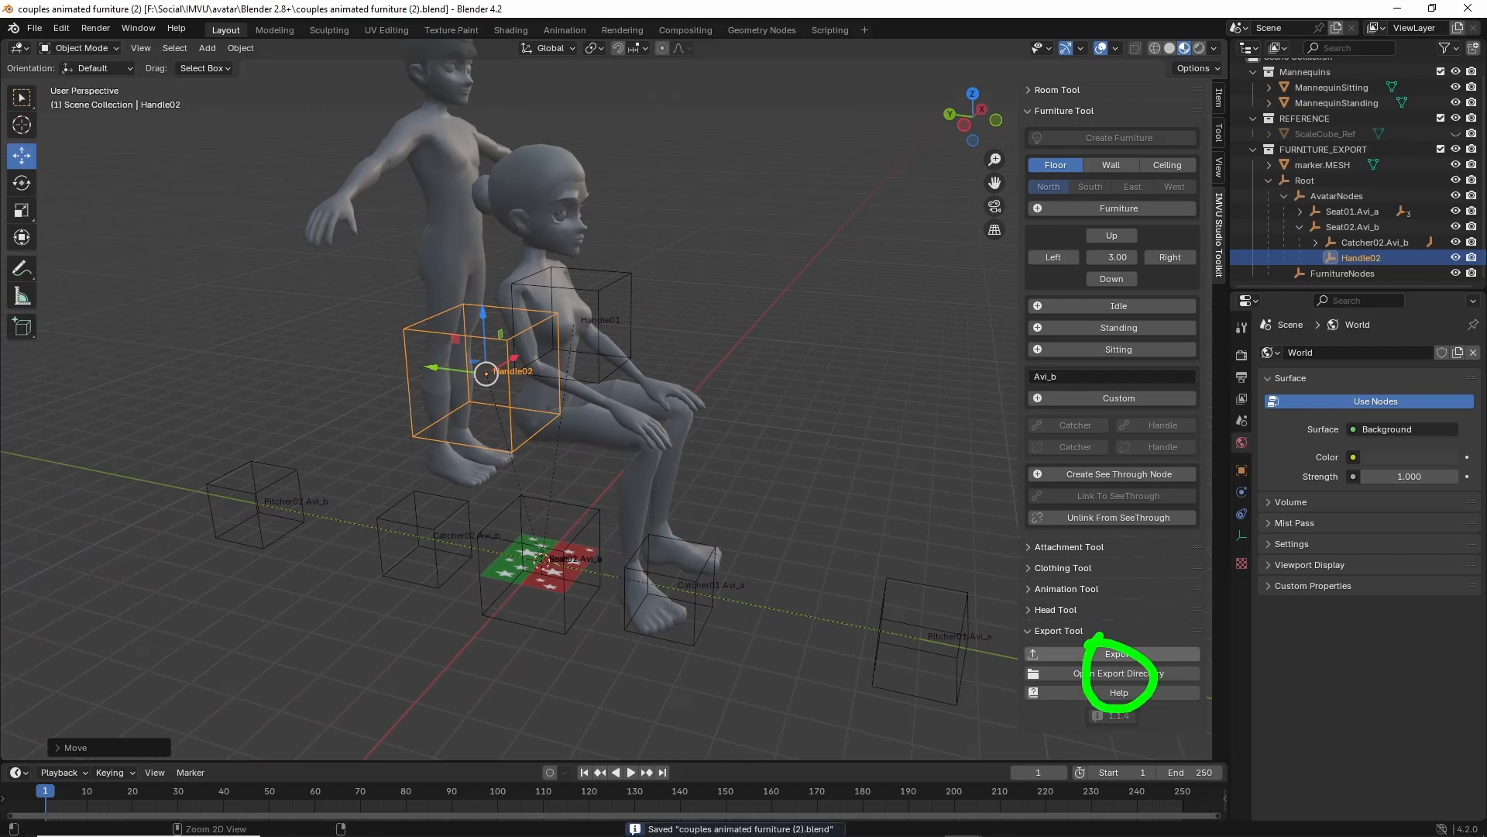
pyautogui.click(1117, 654)
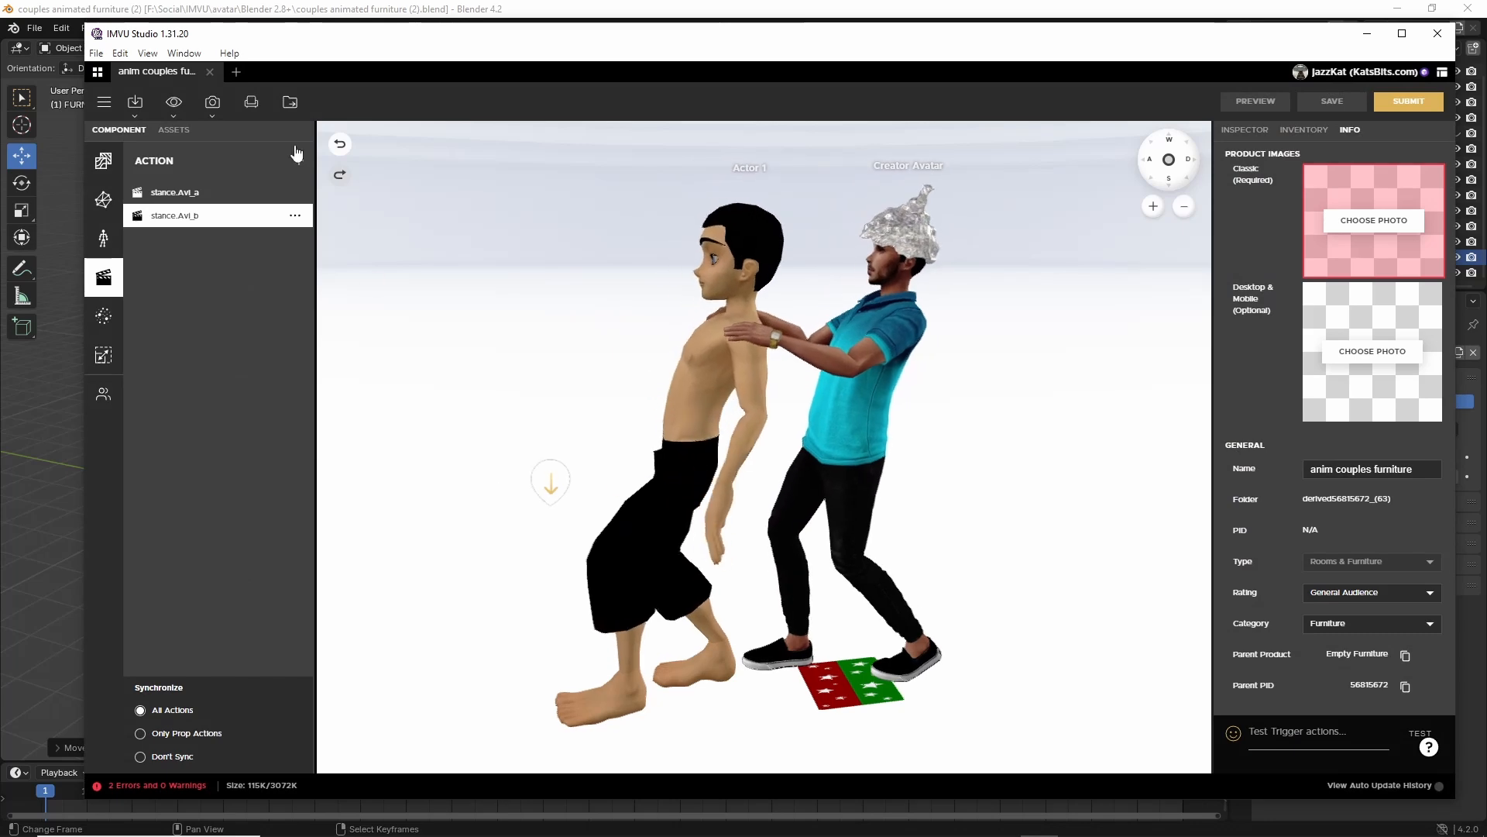
# Switch to IMVU Studio and create a new furniture product derived from Empty Furniture.
pyautogui.moveTo(241, 64); pyautogui.dragTo(215, 74)
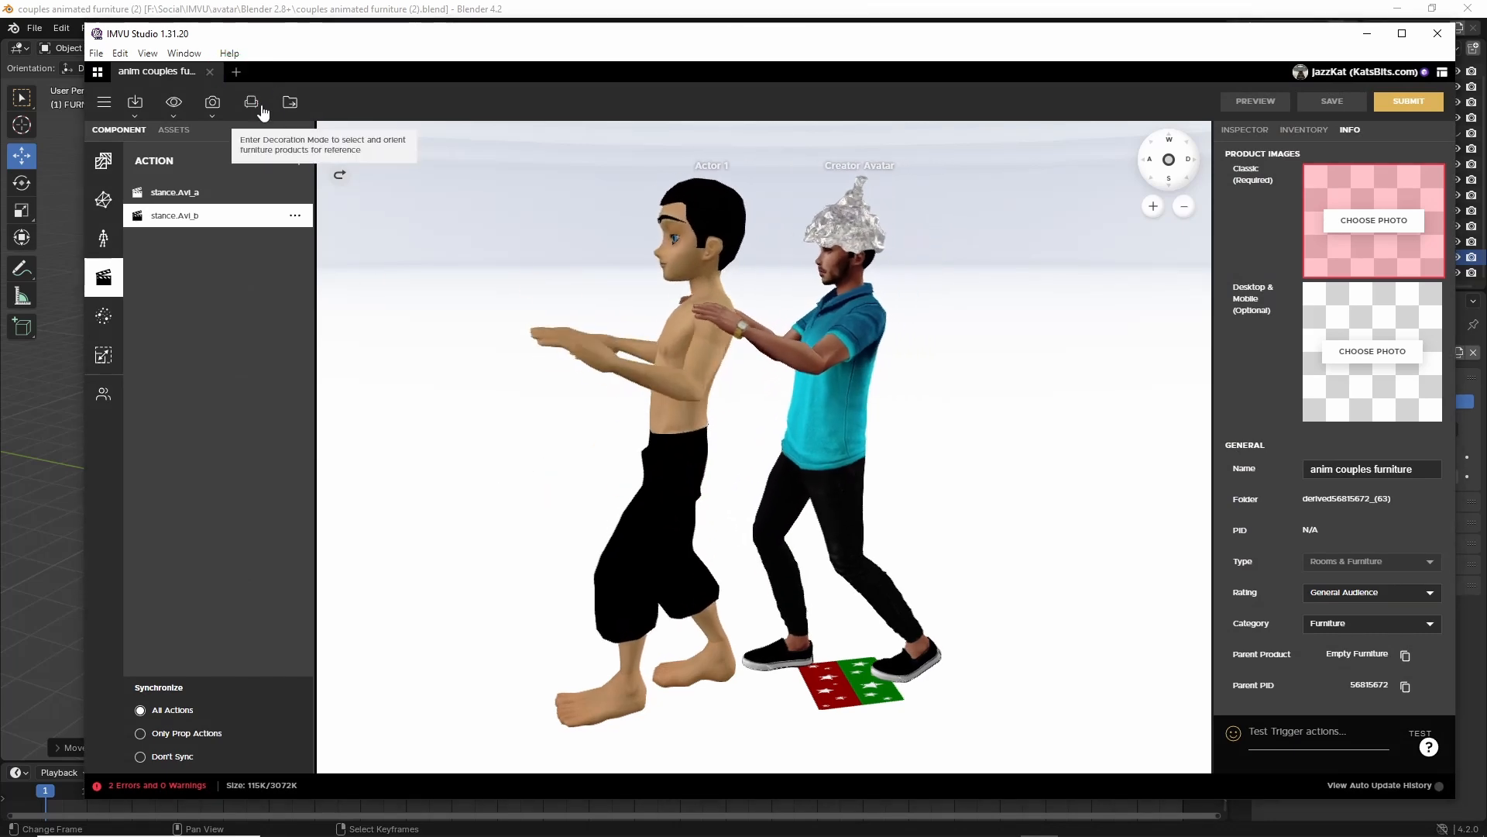
pyautogui.click(99, 77)
pyautogui.moveTo(1314, 84); pyautogui.dragTo(1382, 107)
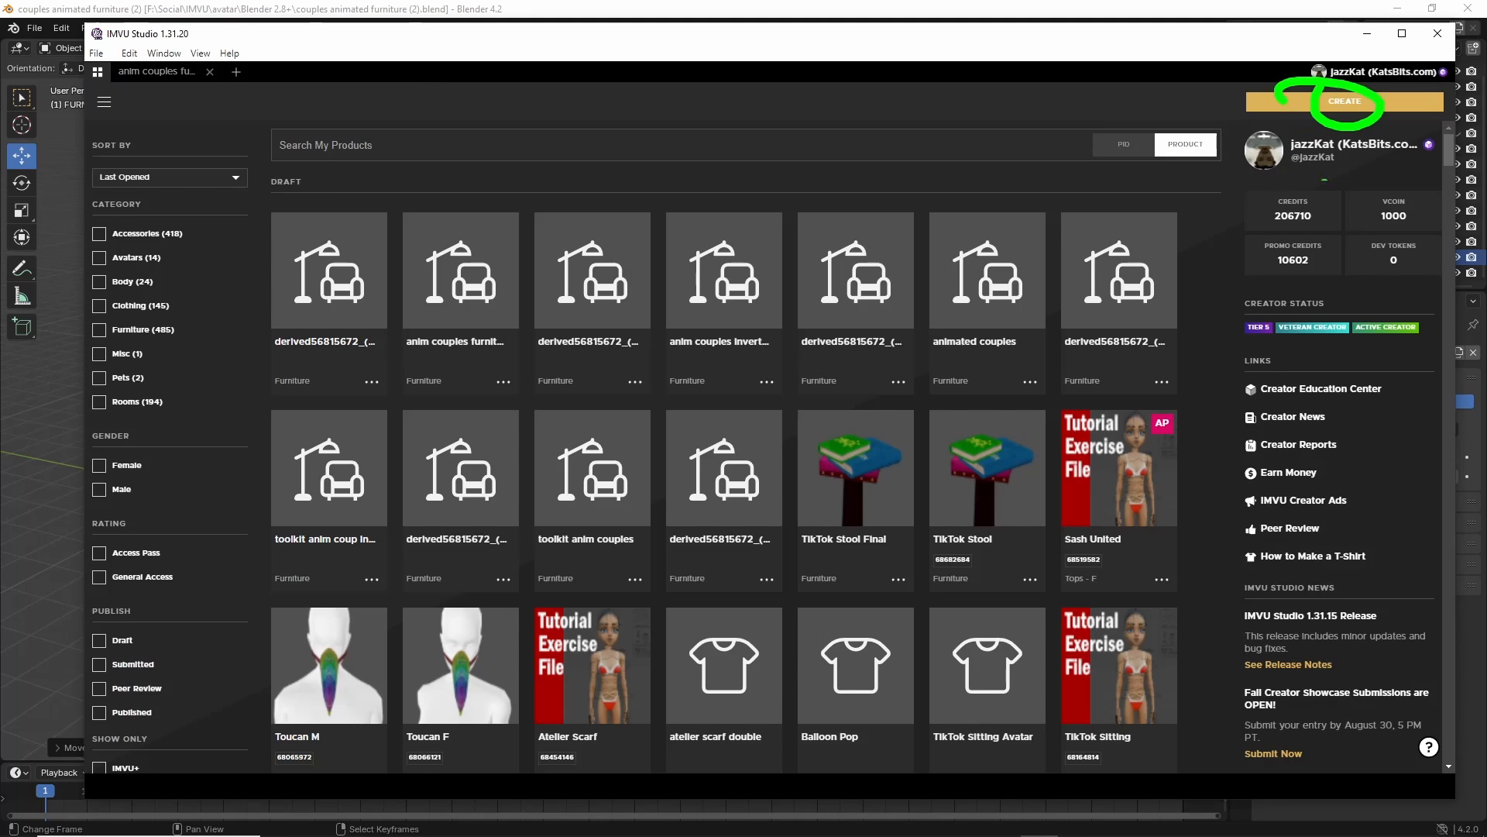
pyautogui.click(1346, 103)
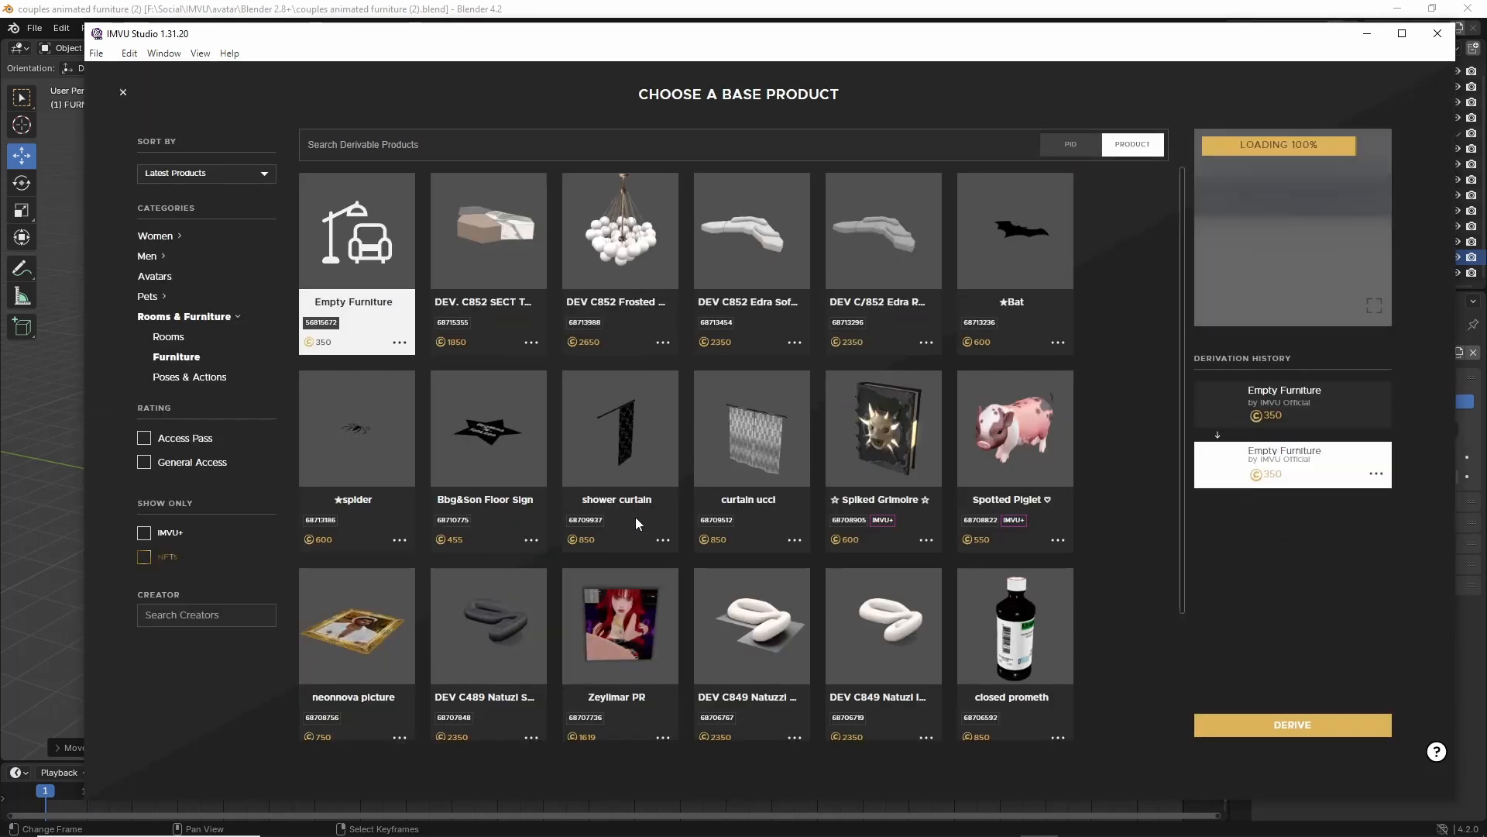
pyautogui.moveTo(141, 329); pyautogui.dragTo(266, 328)
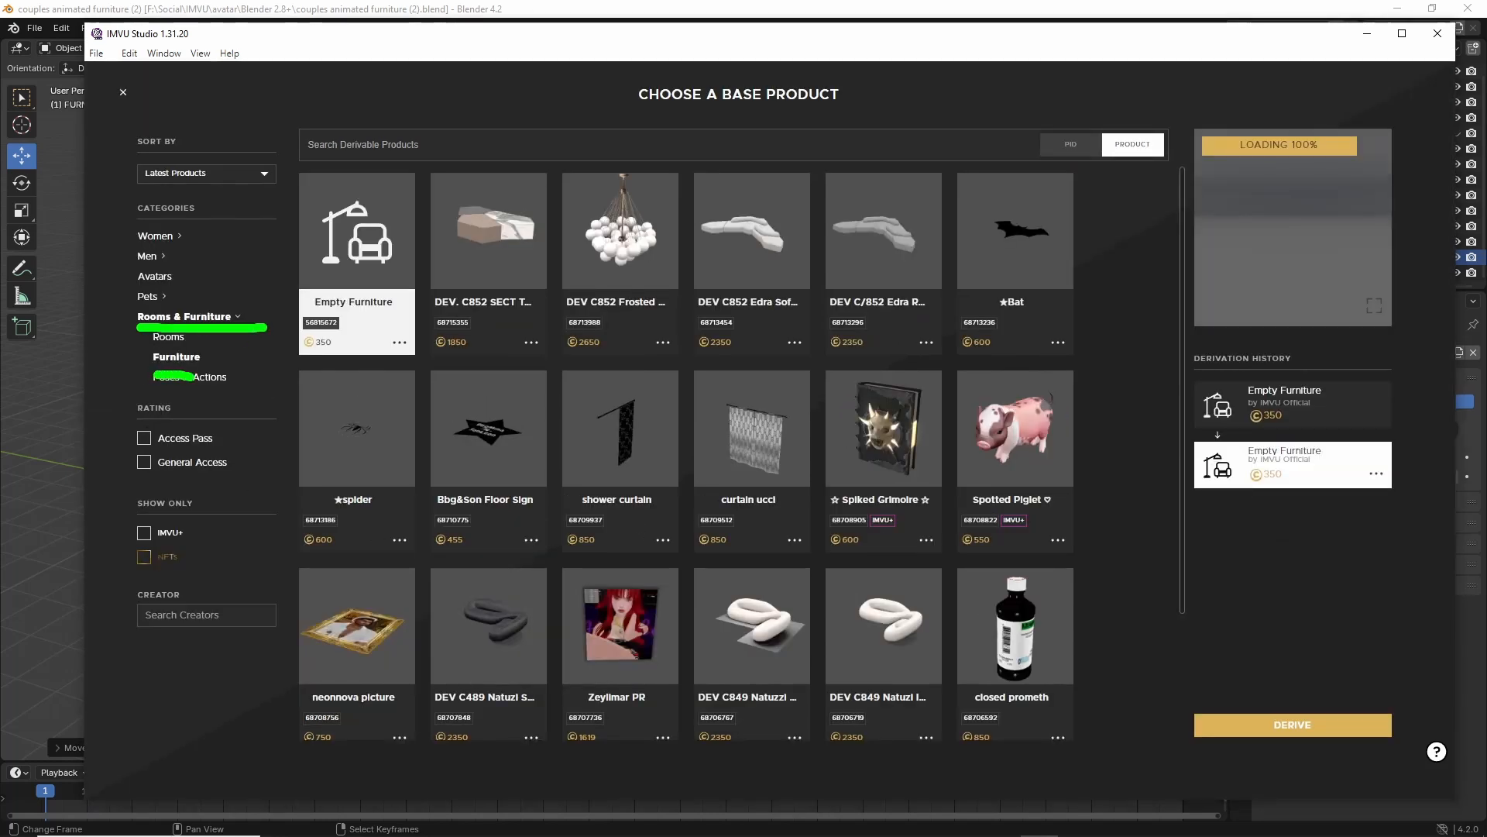
pyautogui.moveTo(313, 260); pyautogui.dragTo(356, 284)
pyautogui.press('Escape')
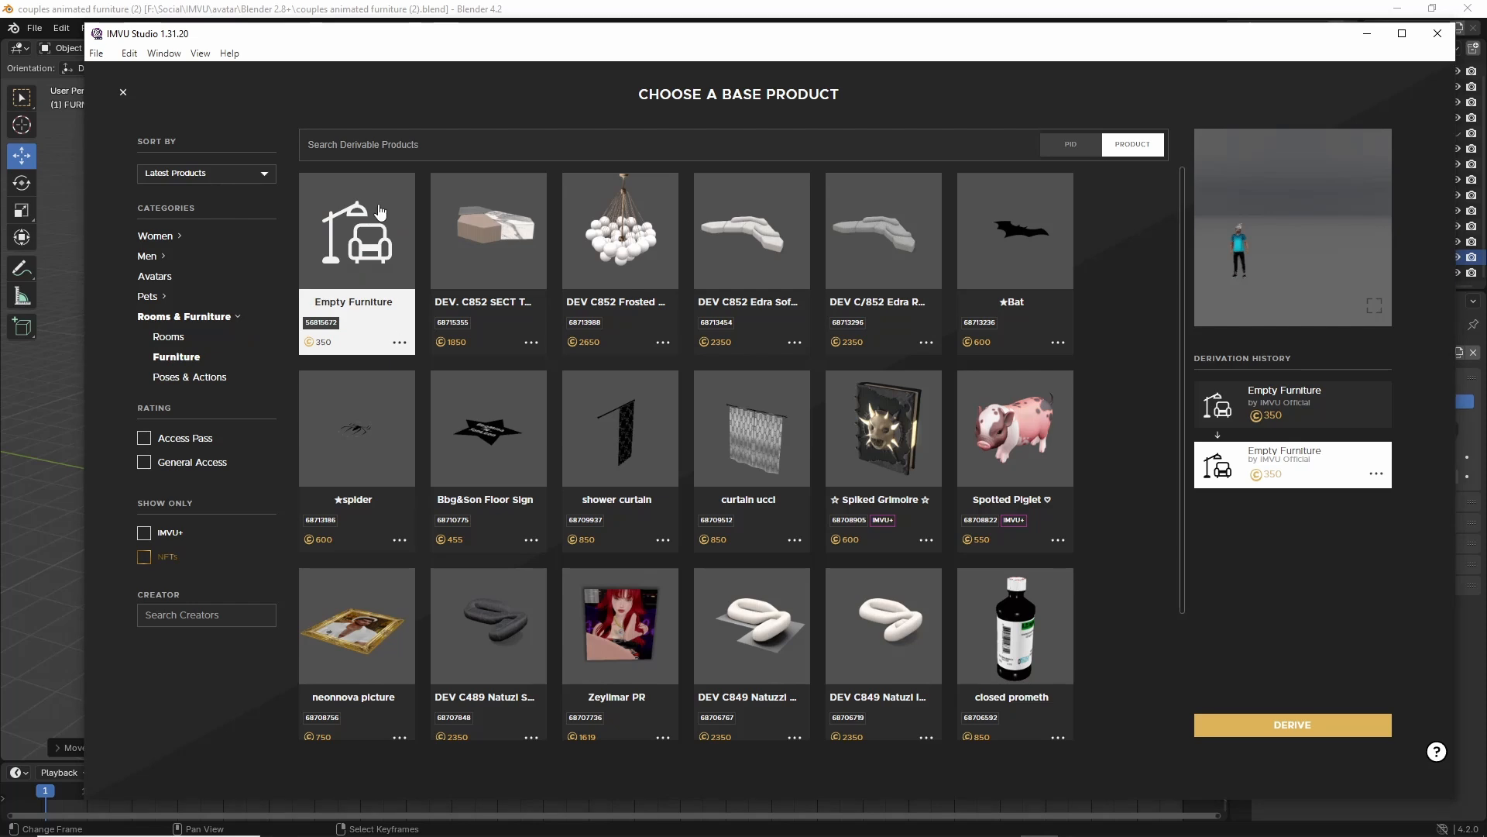
pyautogui.click(1320, 730)
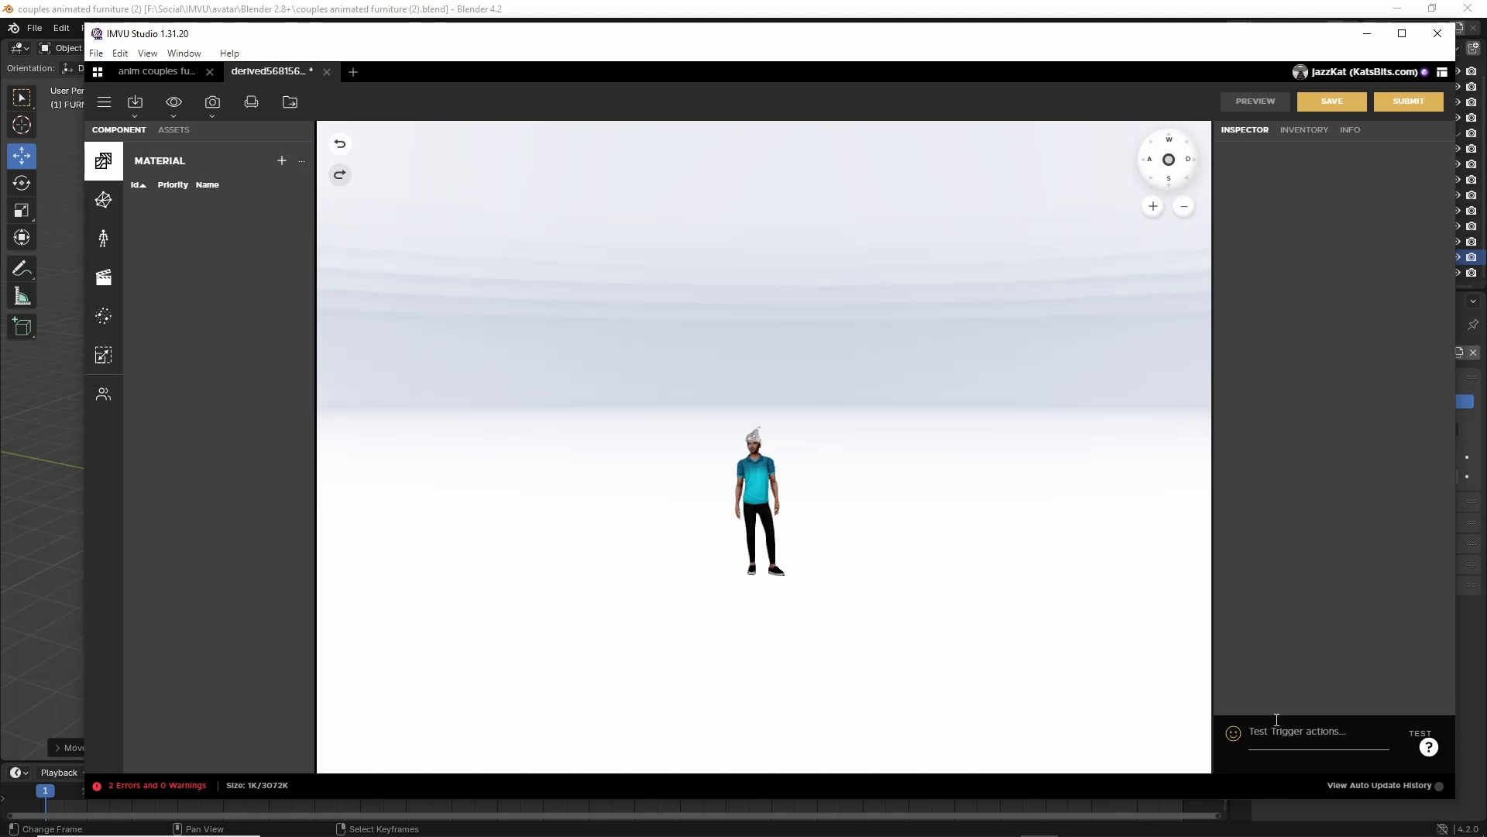
# Choose Animation_avatar1-2.ACTION.fbx for FBX import into the new product.
pyautogui.click(142, 103)
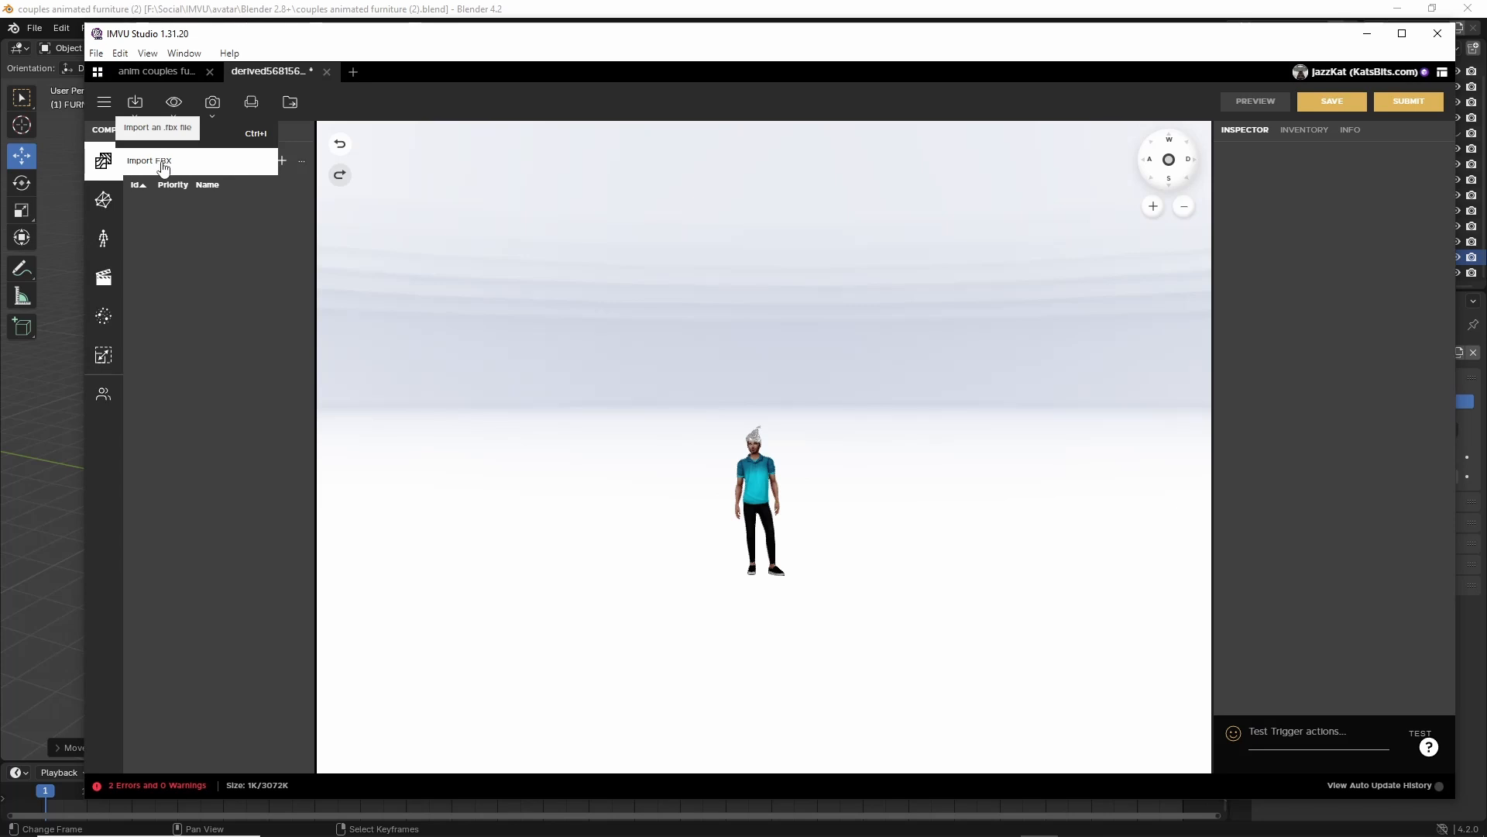
pyautogui.click(163, 164)
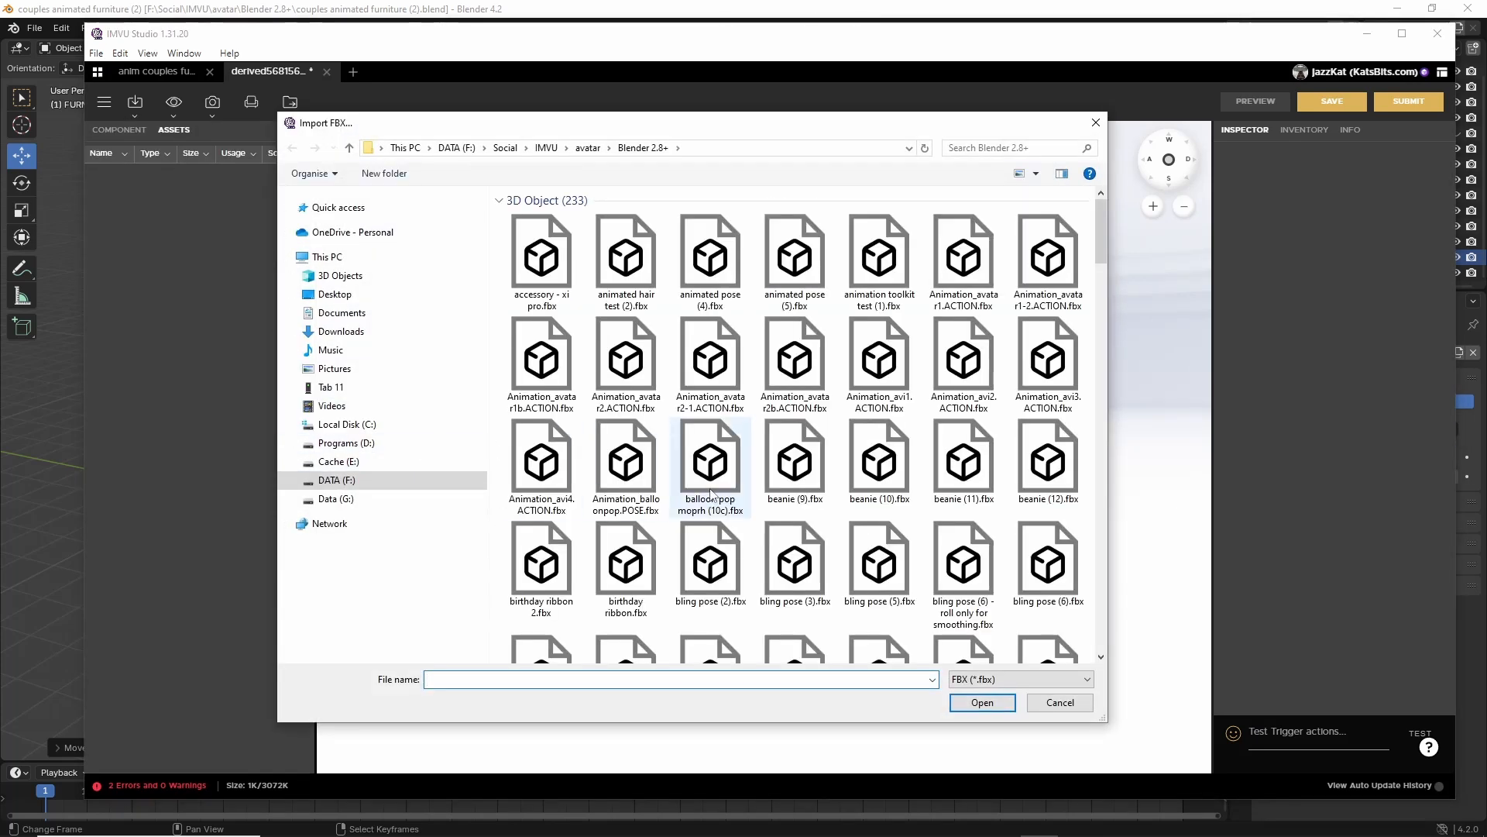
pyautogui.moveTo(1042, 259)
pyautogui.mouseDown()
pyautogui.moveTo(1073, 244)
pyautogui.moveTo(999, 256)
pyautogui.mouseUp()
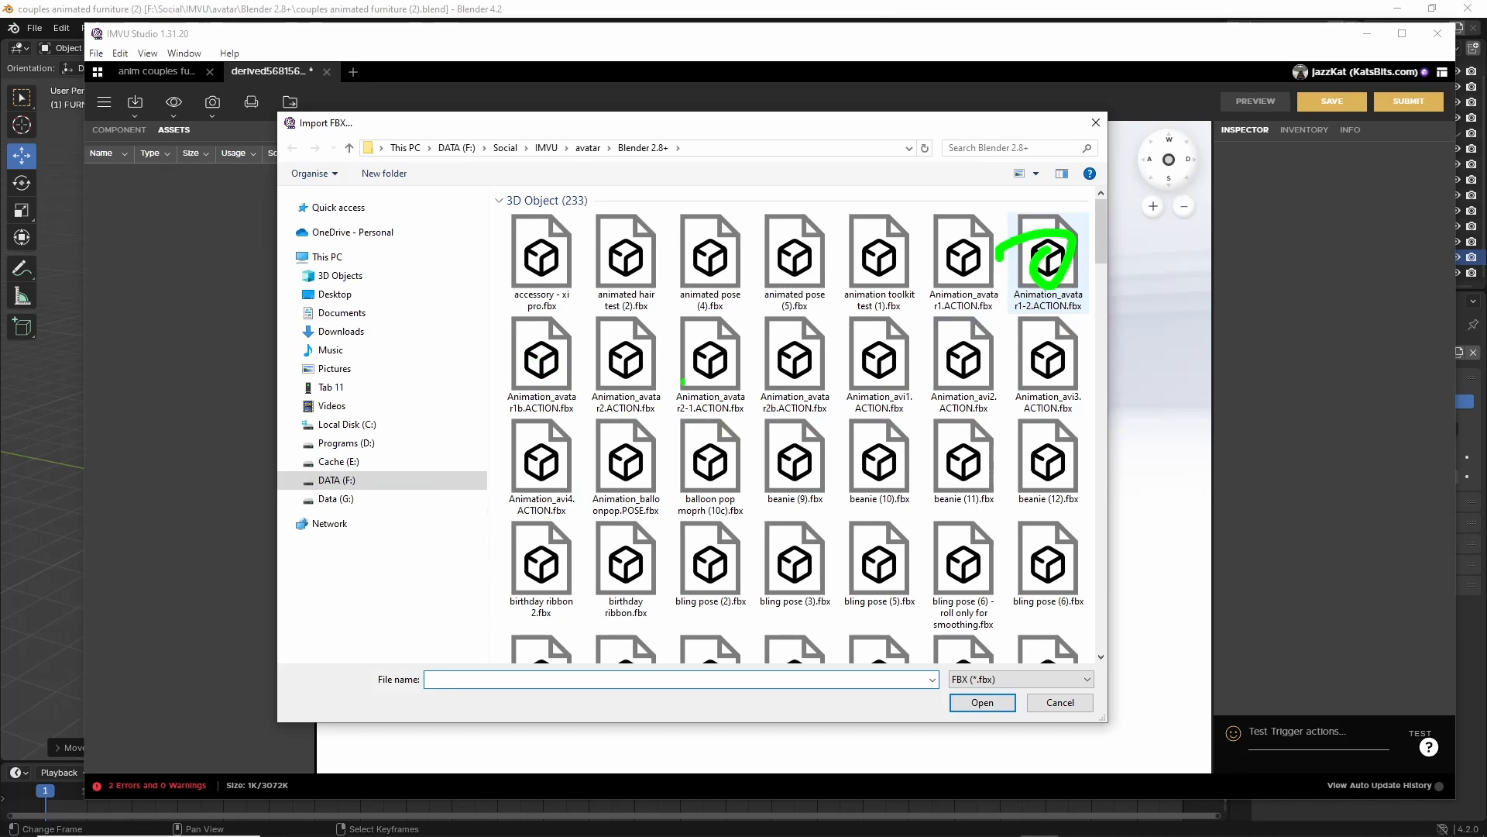
pyautogui.moveTo(681, 382)
pyautogui.mouseDown()
pyautogui.moveTo(749, 358)
pyautogui.moveTo(802, 304)
pyautogui.mouseUp()
pyautogui.click(1048, 259)
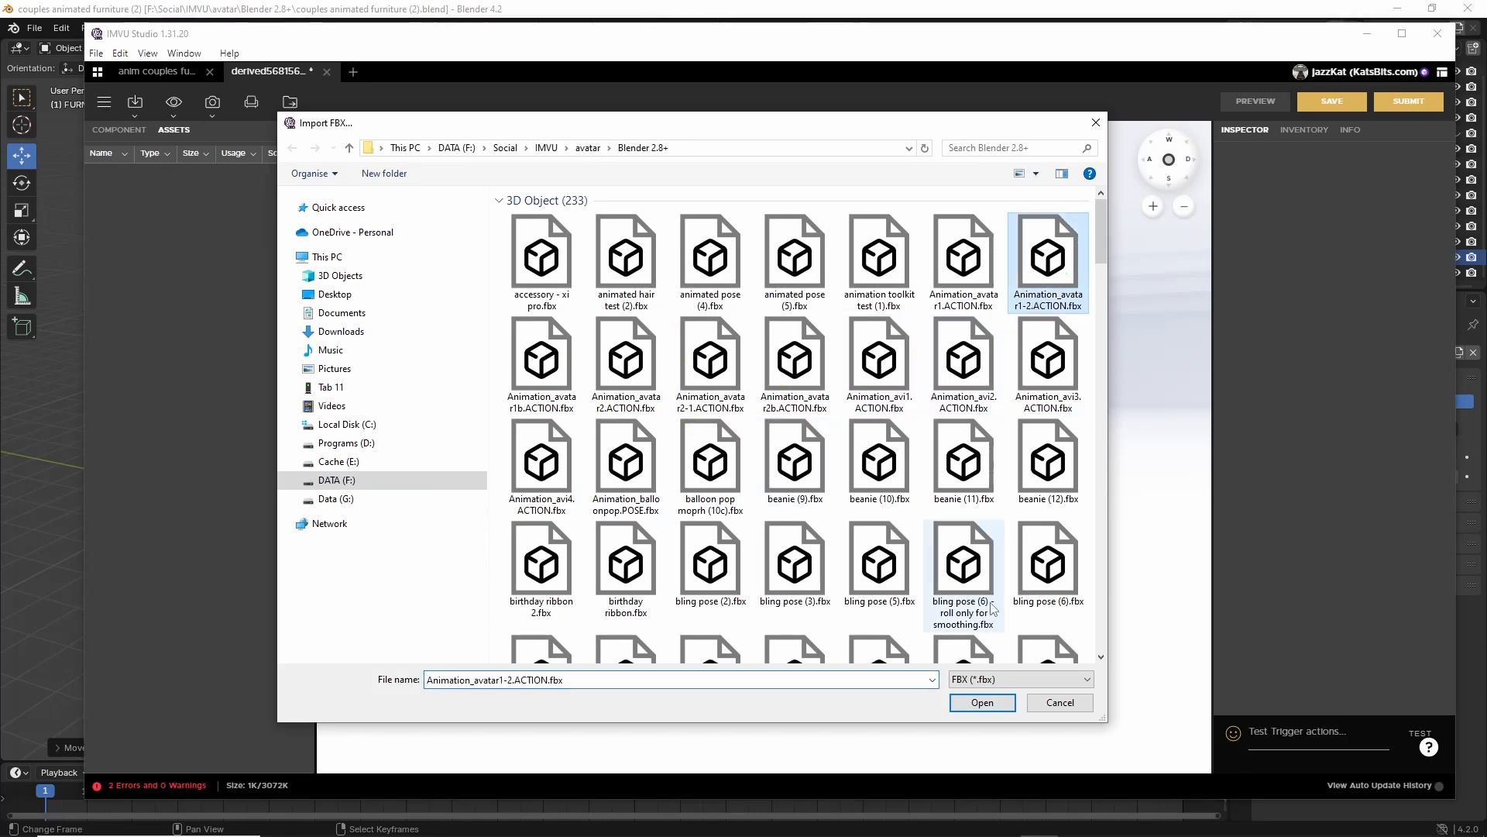
pyautogui.click(982, 701)
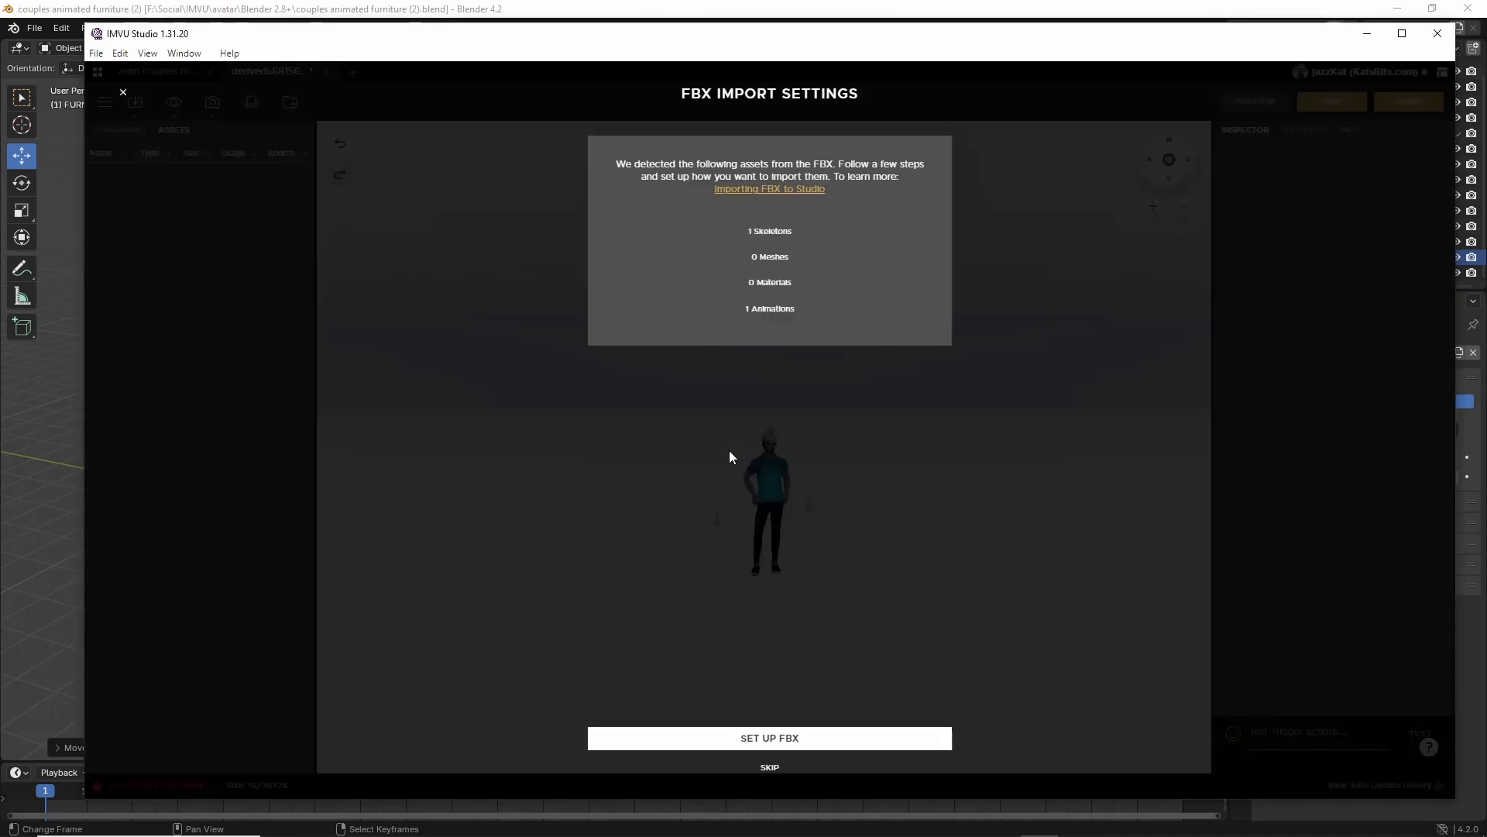
# Set up and complete the FBX import with the Anim-avatar1-2.ACTION animation and its skeleton.
pyautogui.click(776, 740)
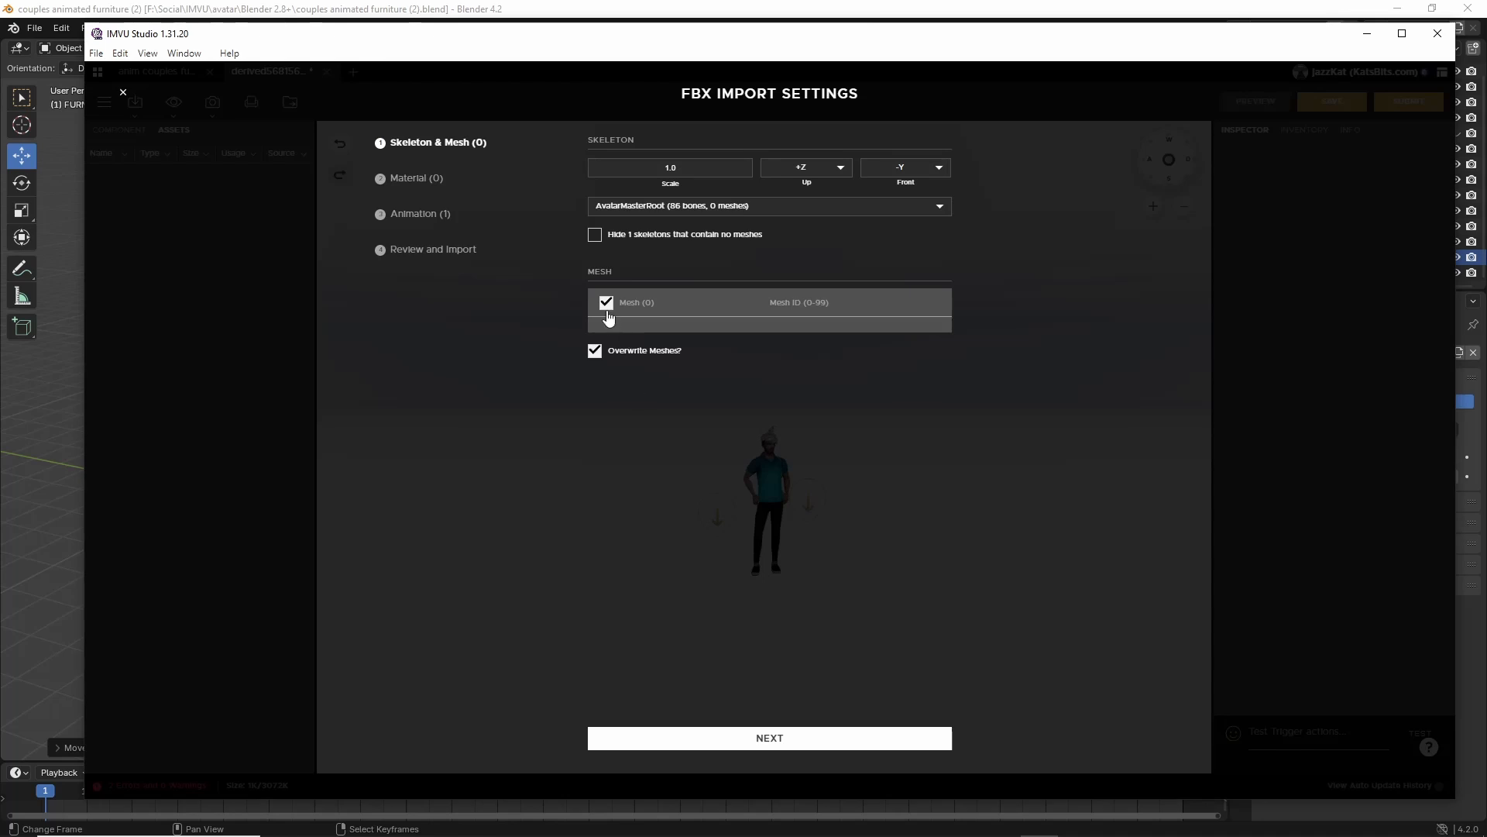
pyautogui.click(752, 737)
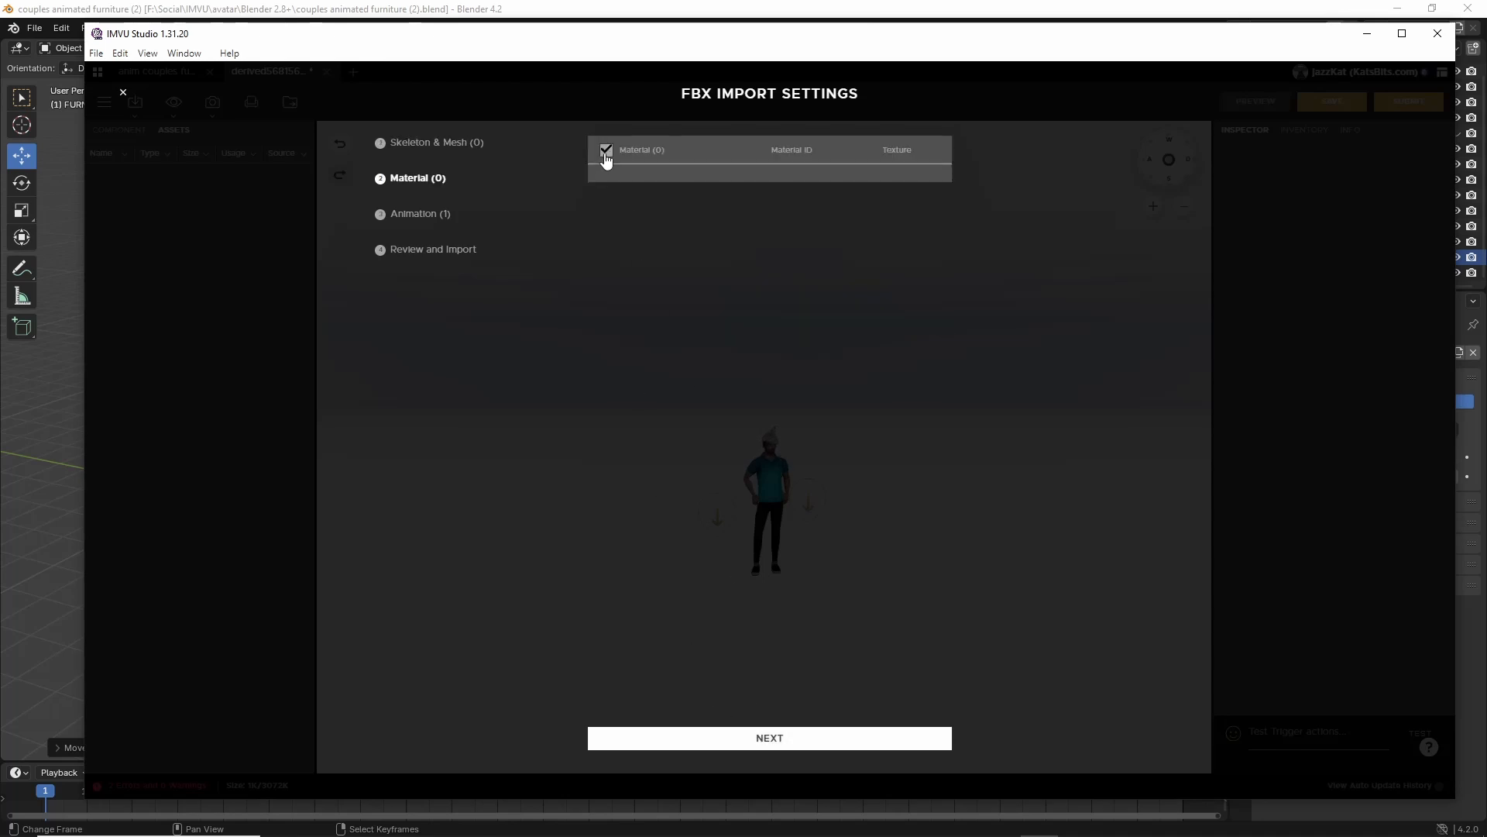
pyautogui.click(779, 740)
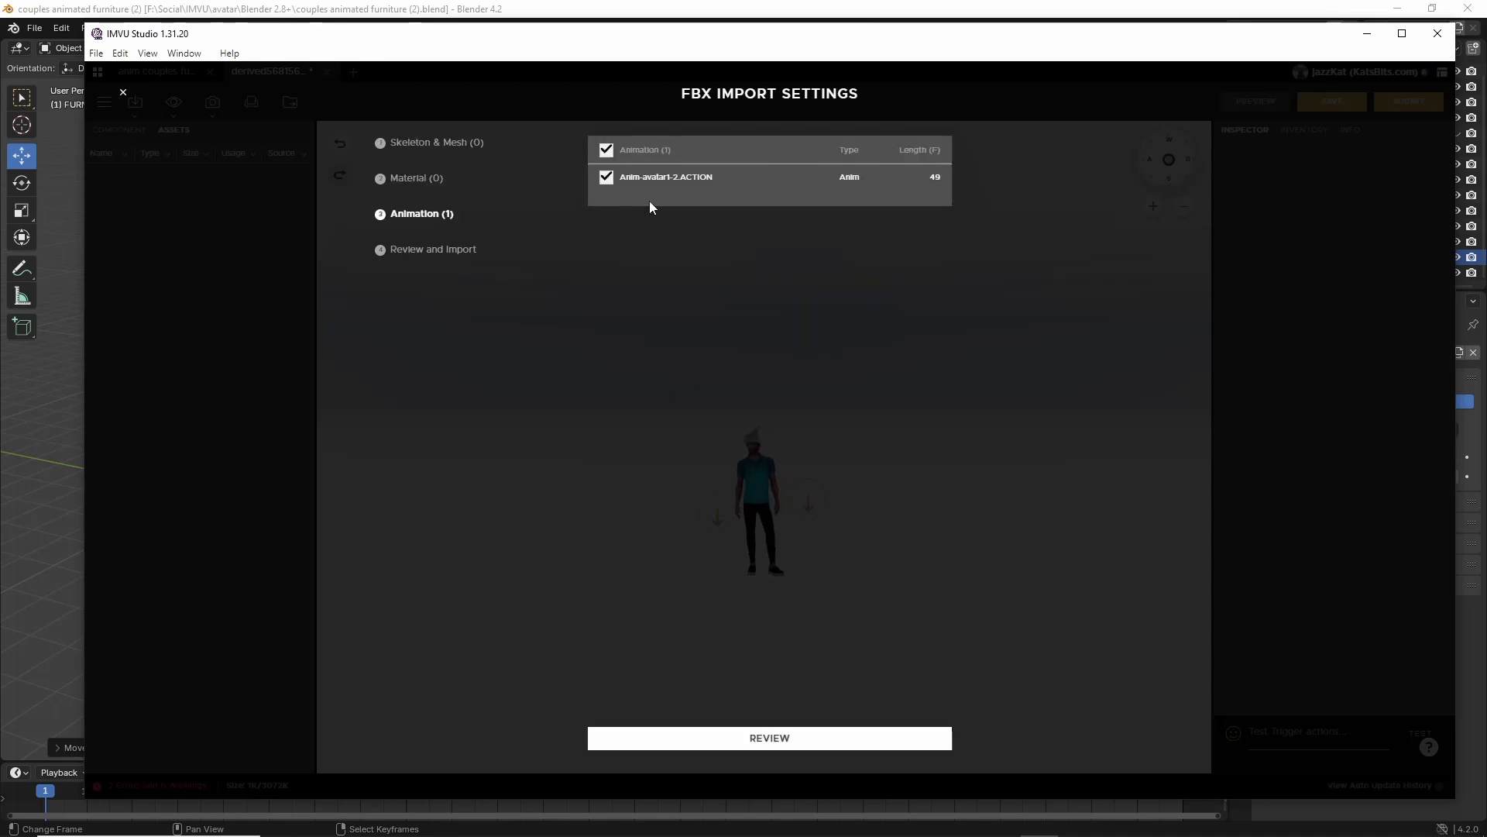
pyautogui.moveTo(622, 196); pyautogui.dragTo(716, 193)
pyautogui.click(773, 737)
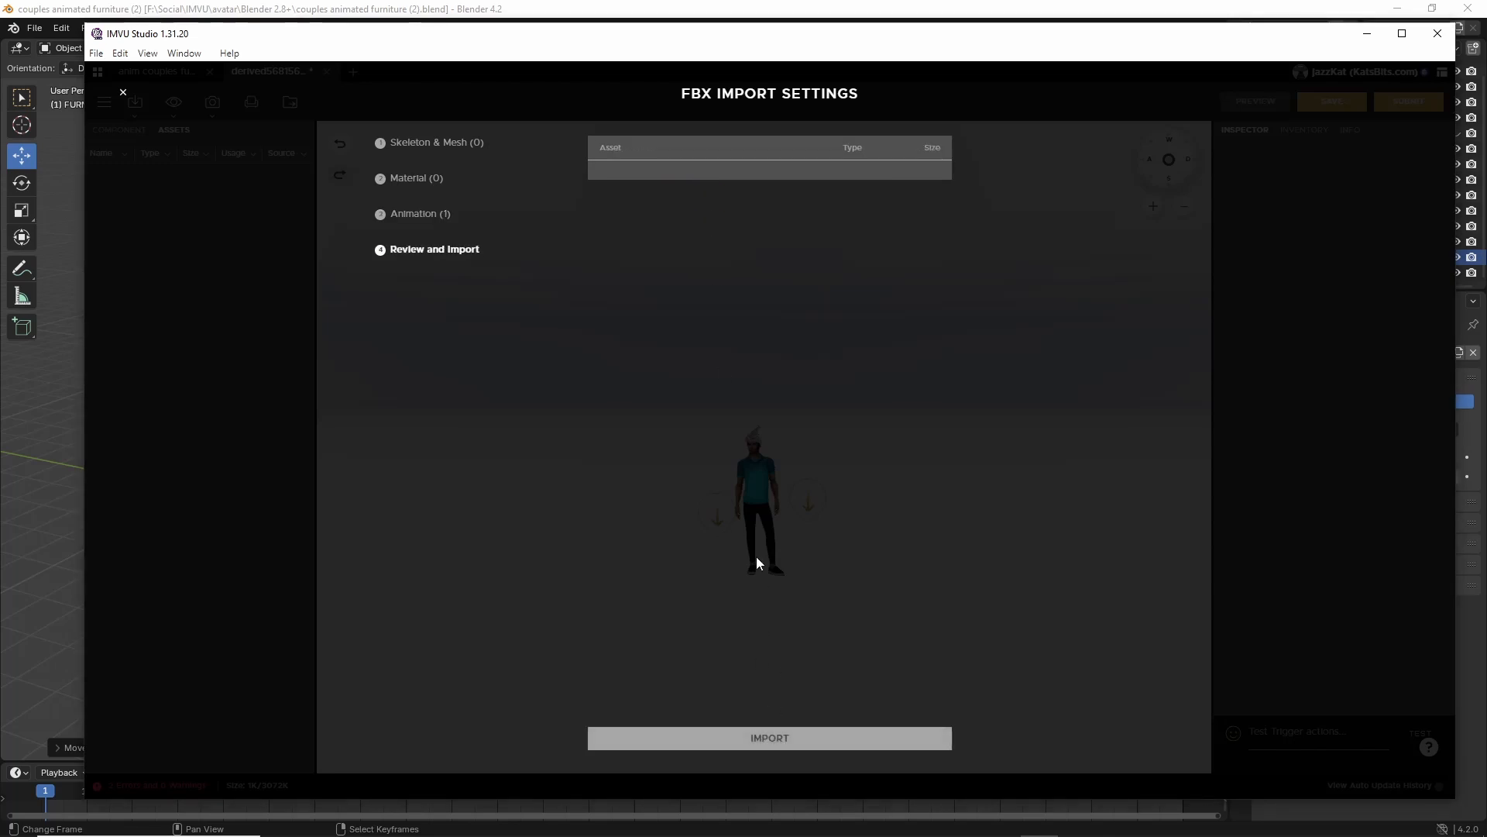
pyautogui.click(770, 738)
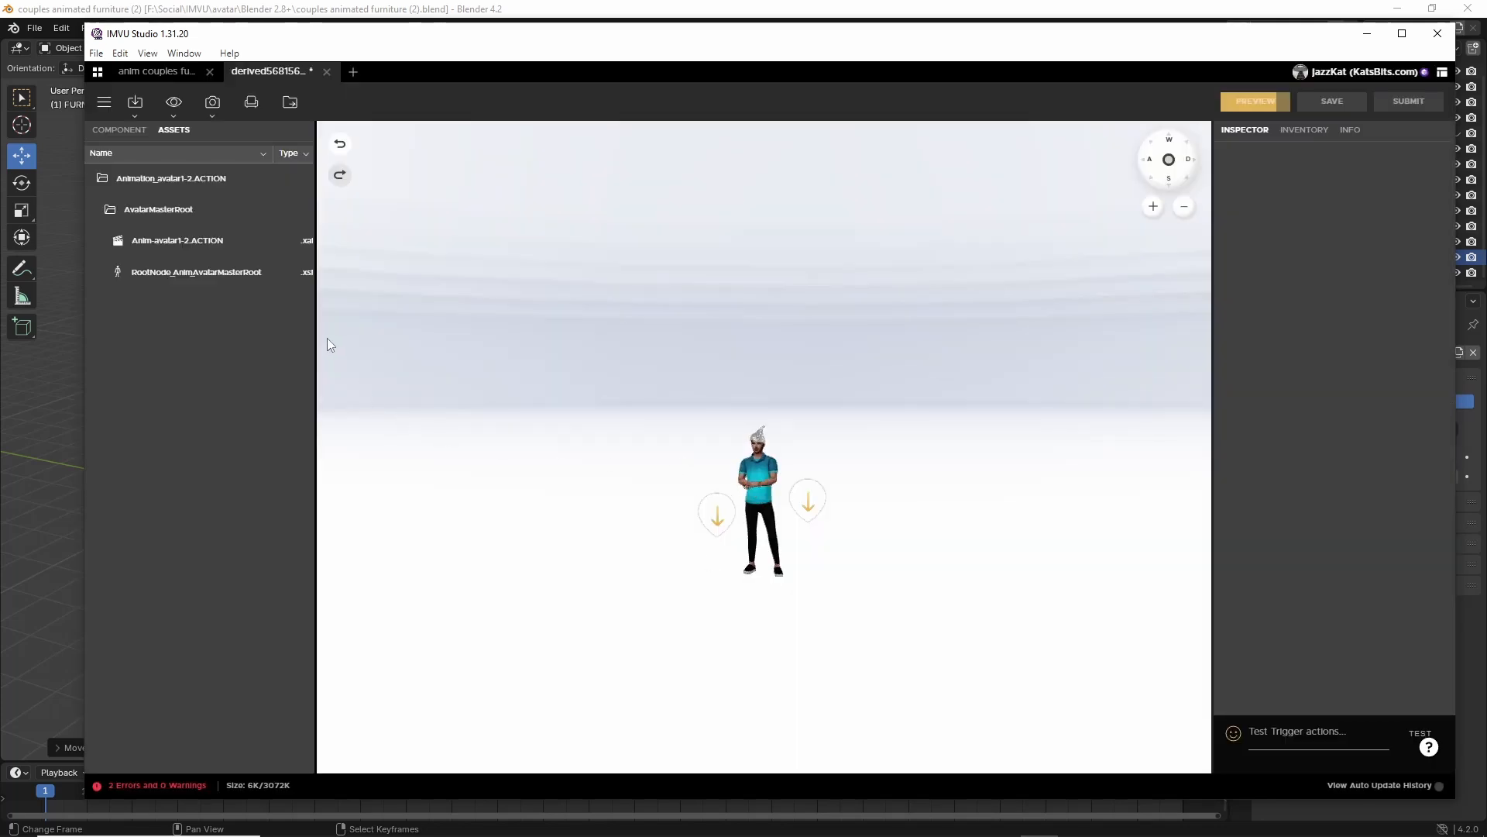
pyautogui.moveTo(298, 200); pyautogui.dragTo(325, 291)
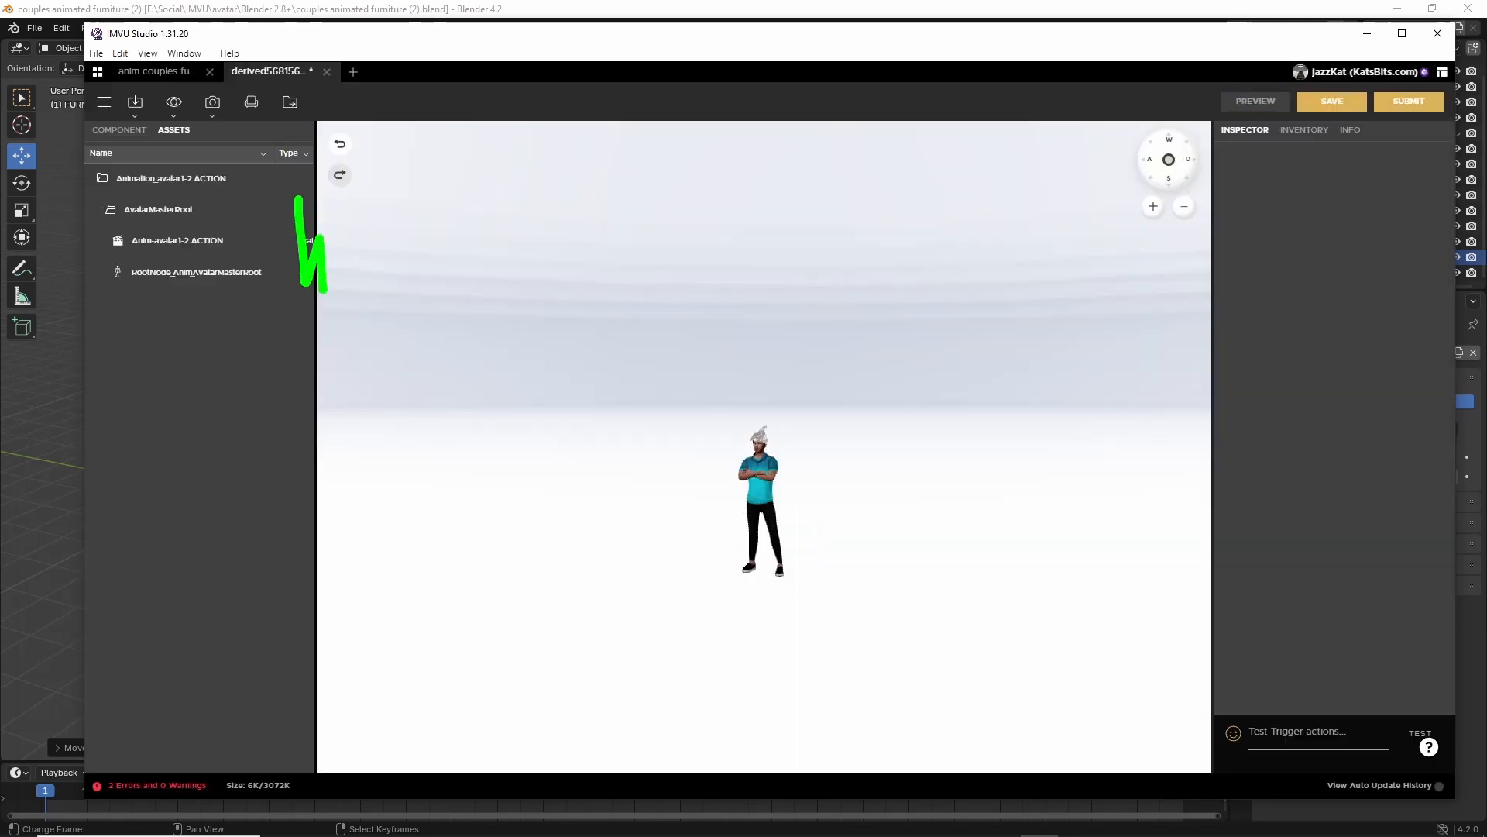
# Choose Animation_avatar2-1.ACTION.fbx for FBX import into the product.
pyautogui.click(134, 104)
pyautogui.click(147, 159)
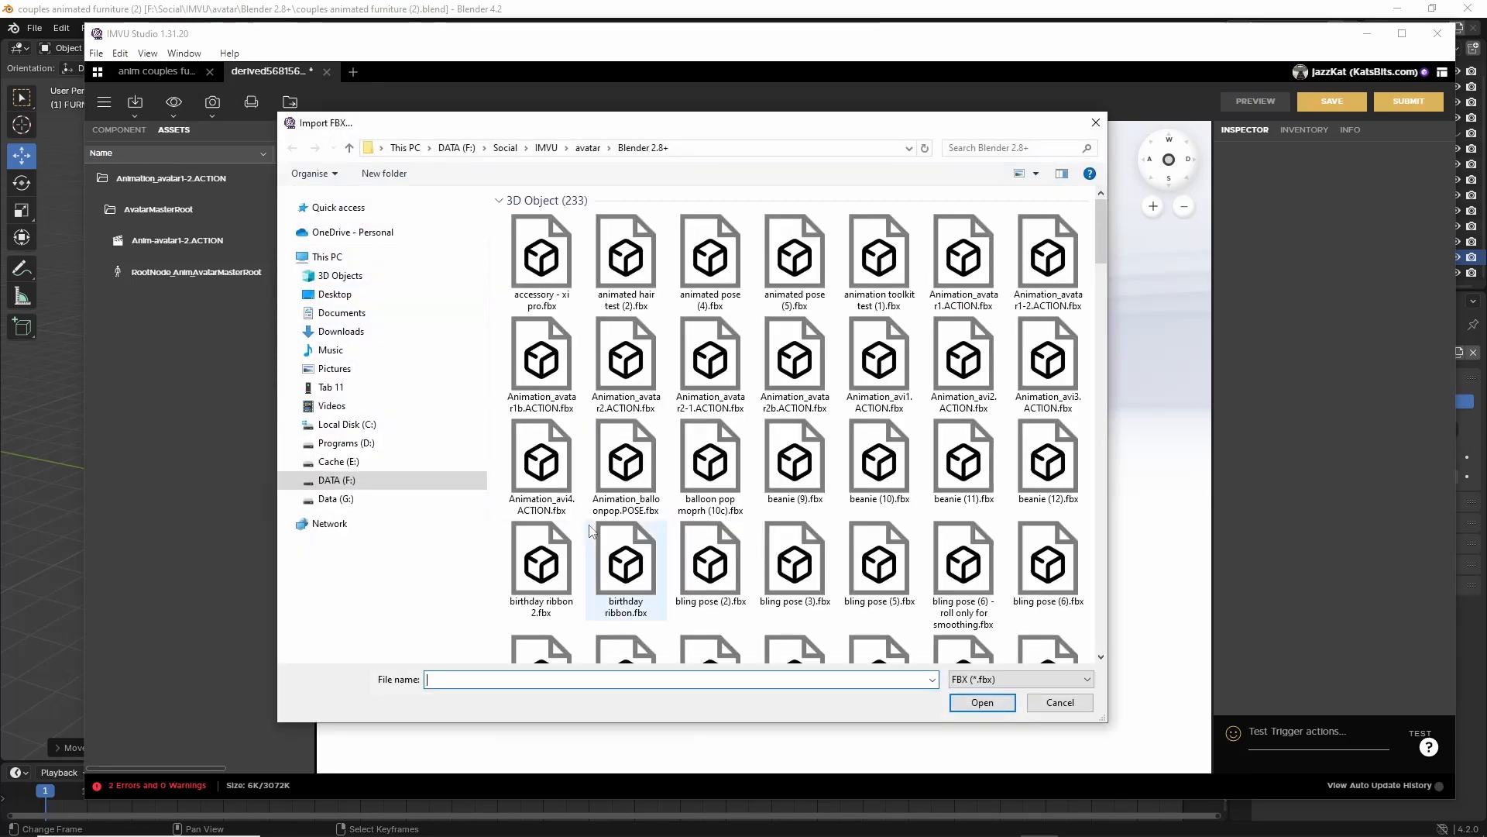
pyautogui.click(711, 363)
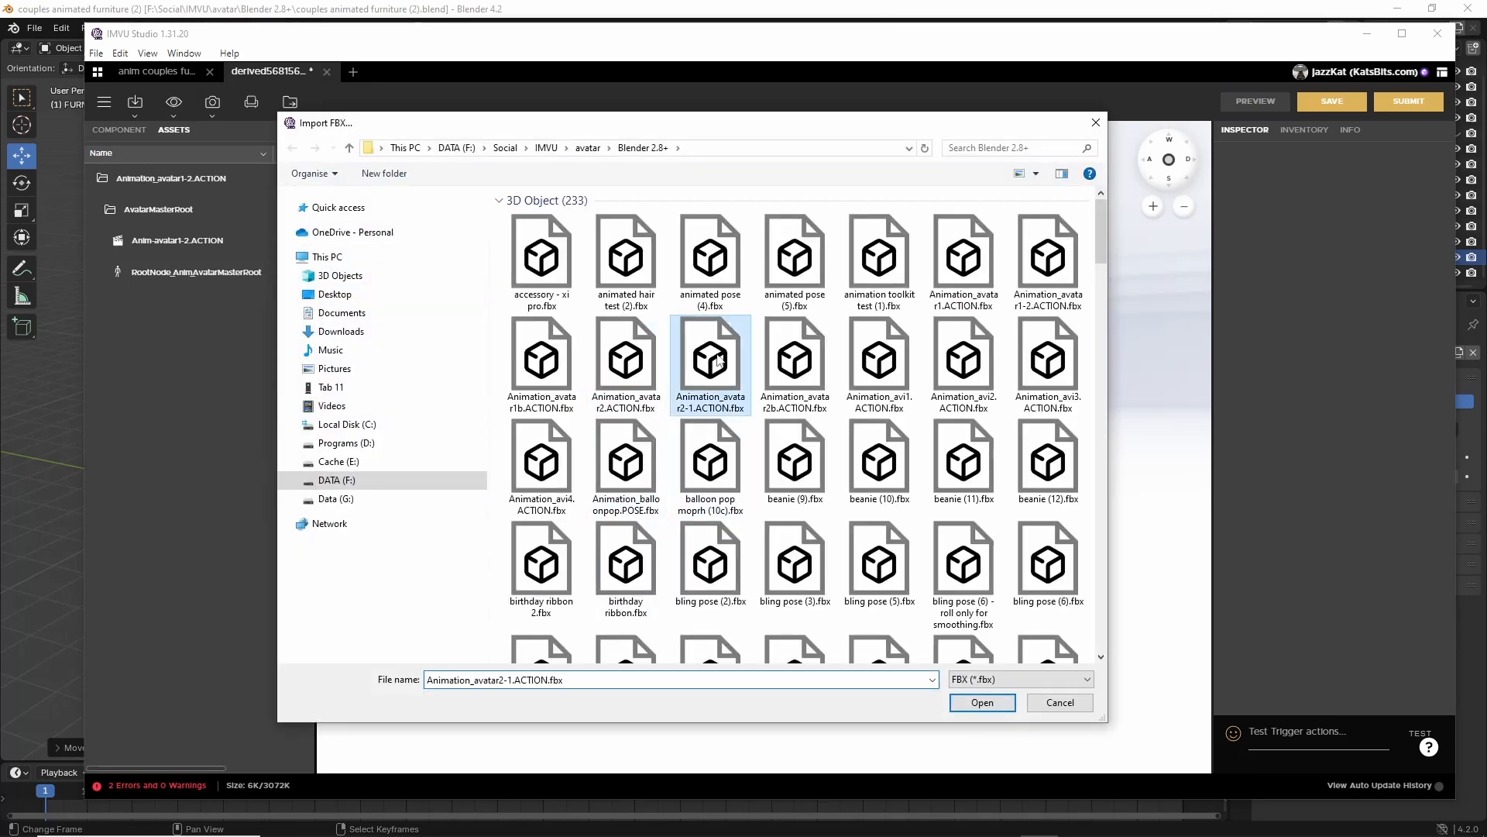
pyautogui.click(995, 702)
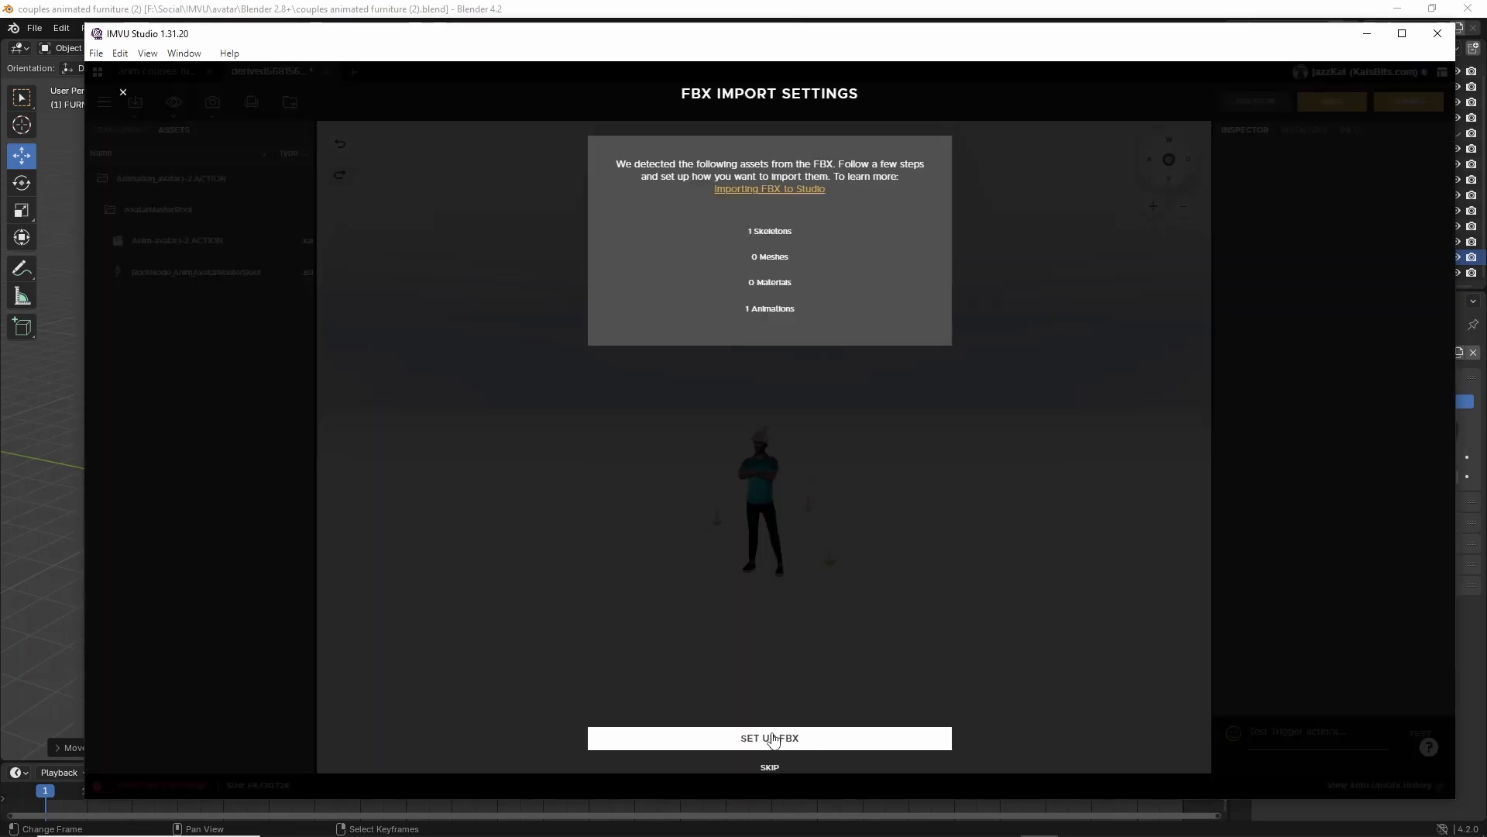
# Set up and complete the FBX import with the Anim-avatar2-1.ACTION animation and its skeleton.
pyautogui.click(771, 739)
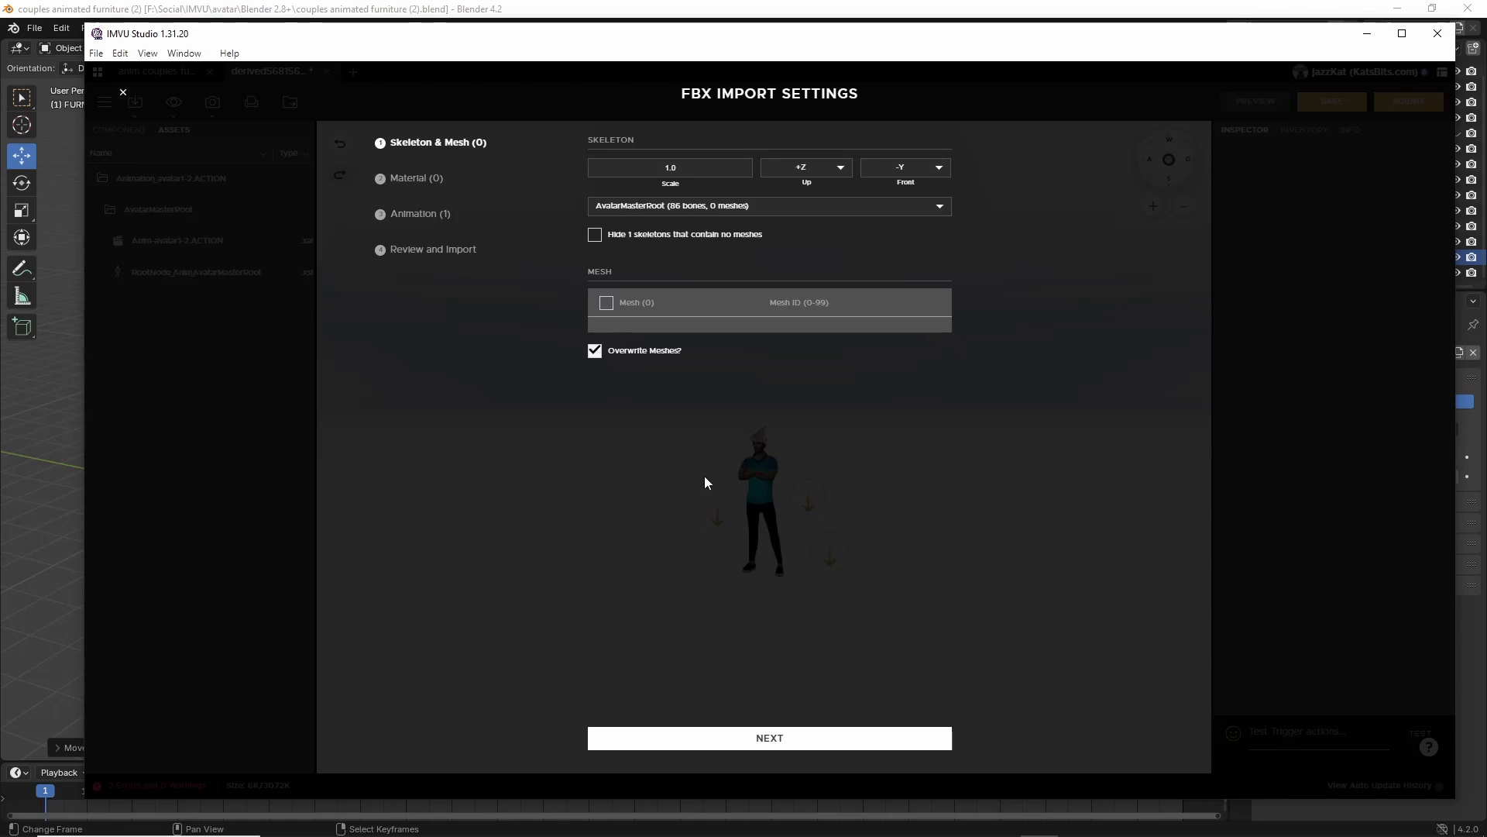
pyautogui.click(772, 739)
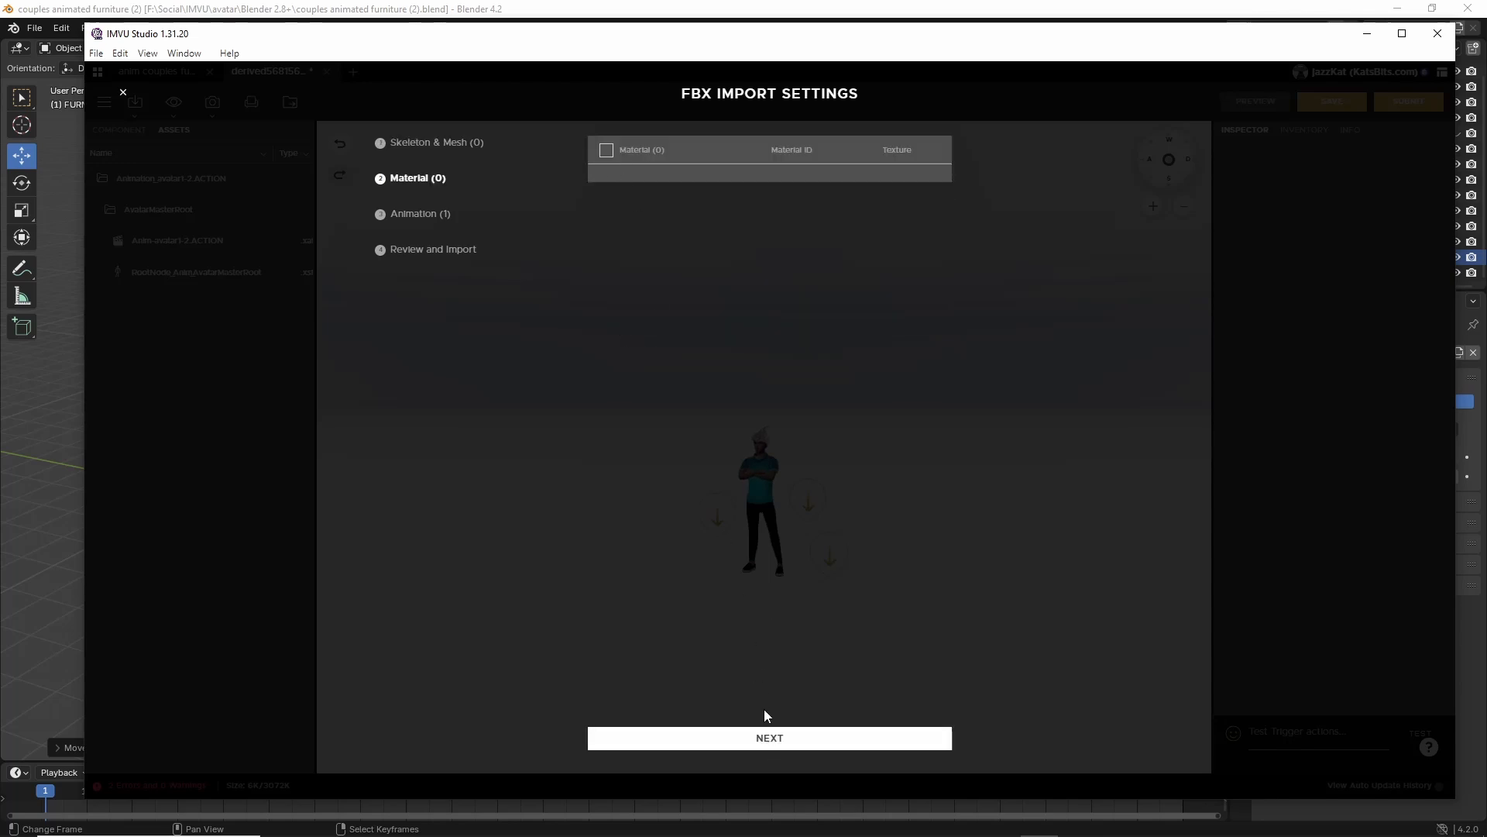
pyautogui.click(767, 737)
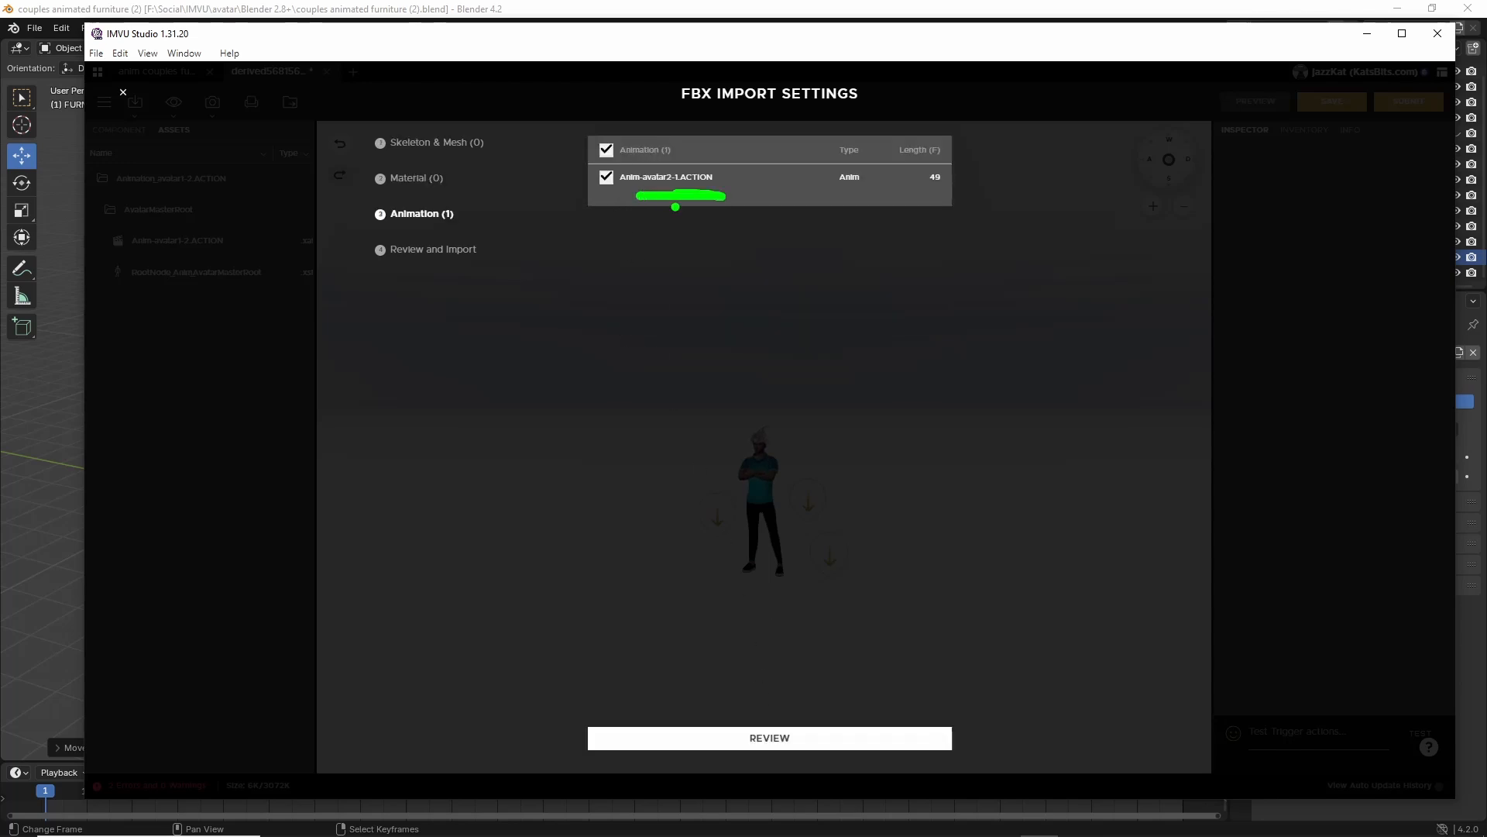
pyautogui.click(784, 737)
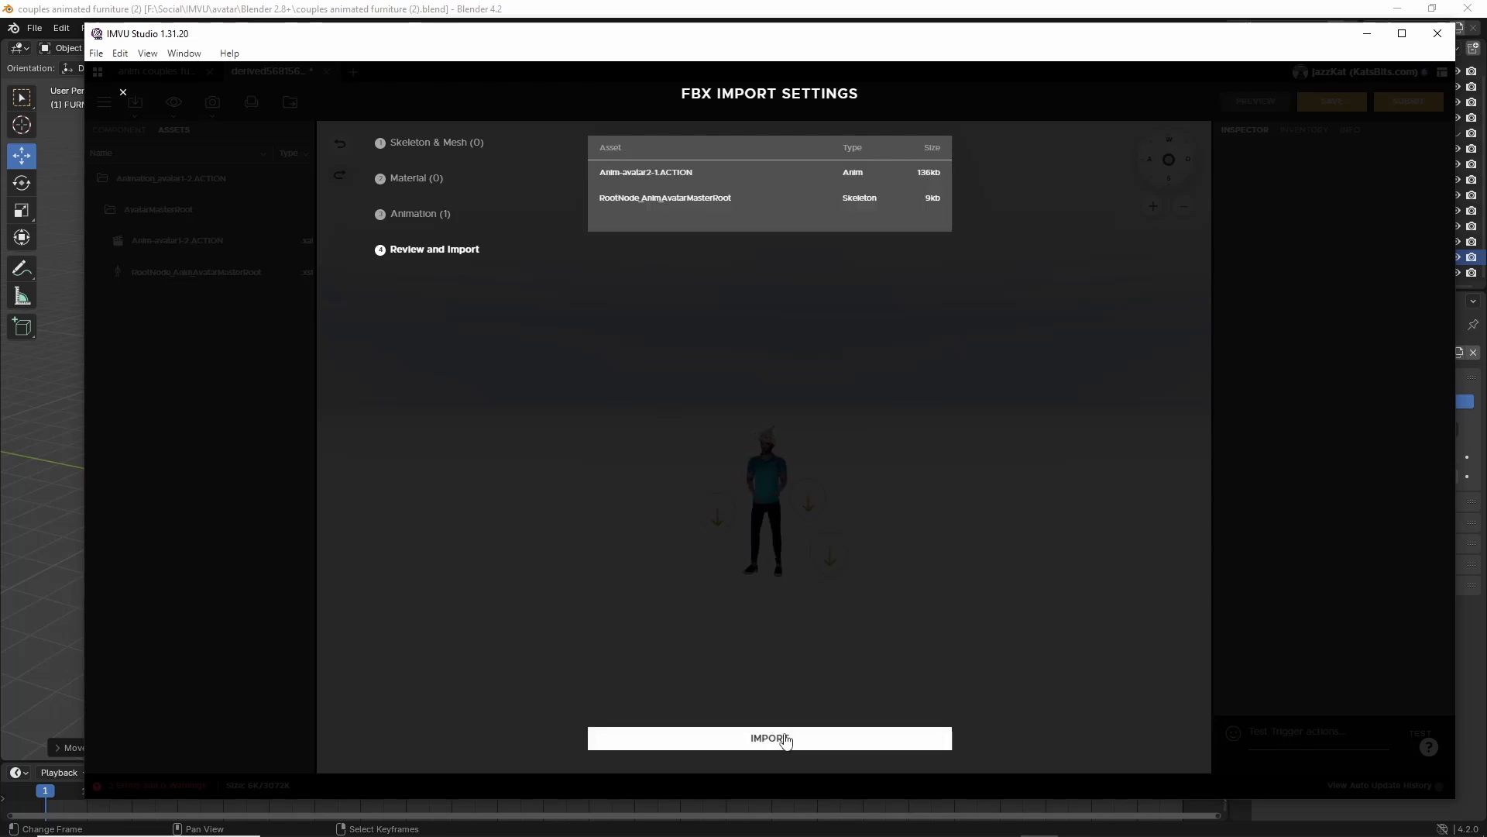
pyautogui.click(773, 744)
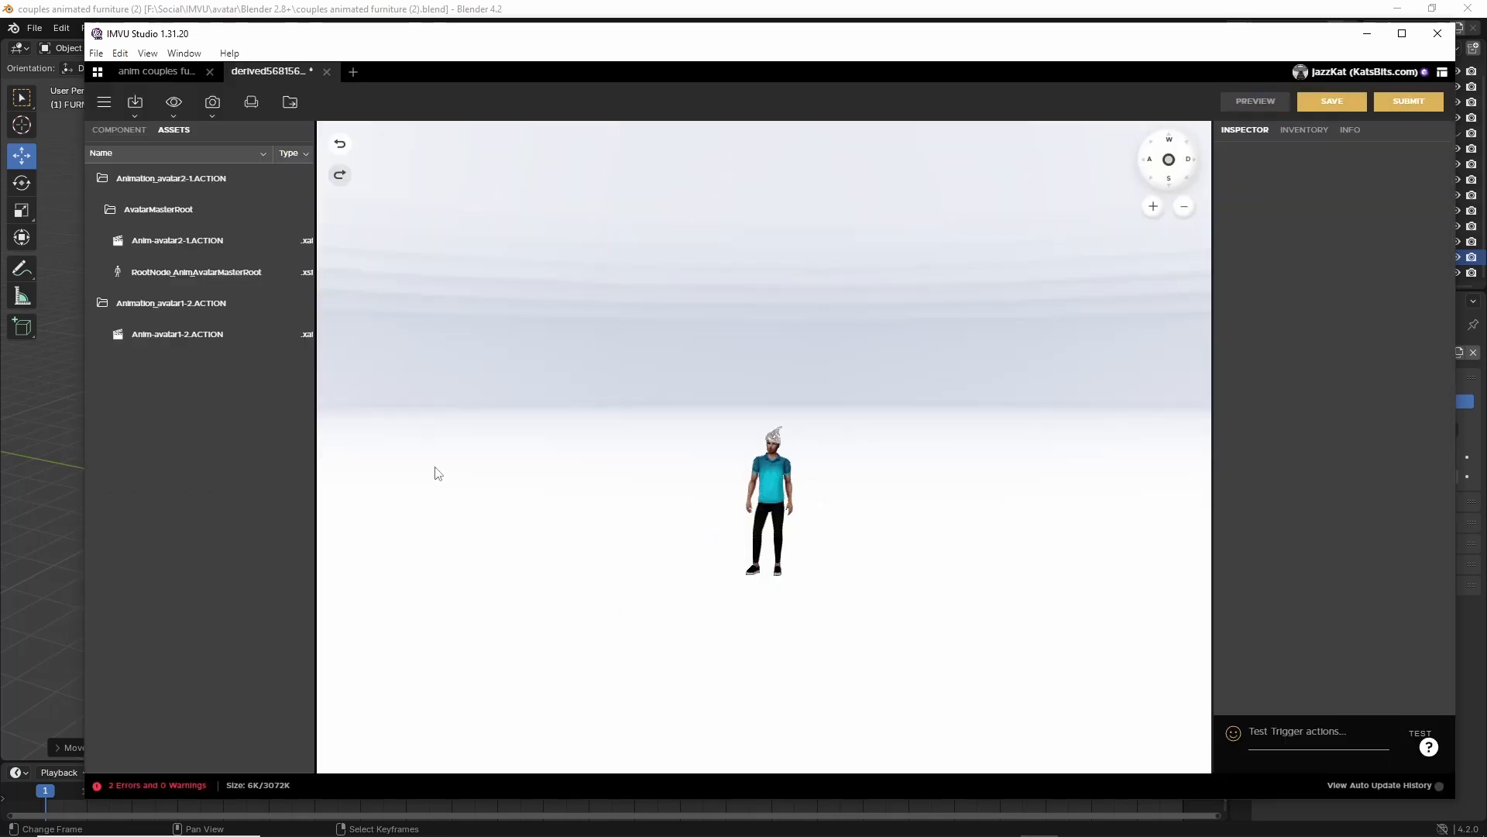
pyautogui.moveTo(345, 192); pyautogui.dragTo(342, 348)
# Choose Furn_couples animated furniture (2).fbx for FBX import into the product.
pyautogui.click(135, 107)
pyautogui.click(145, 161)
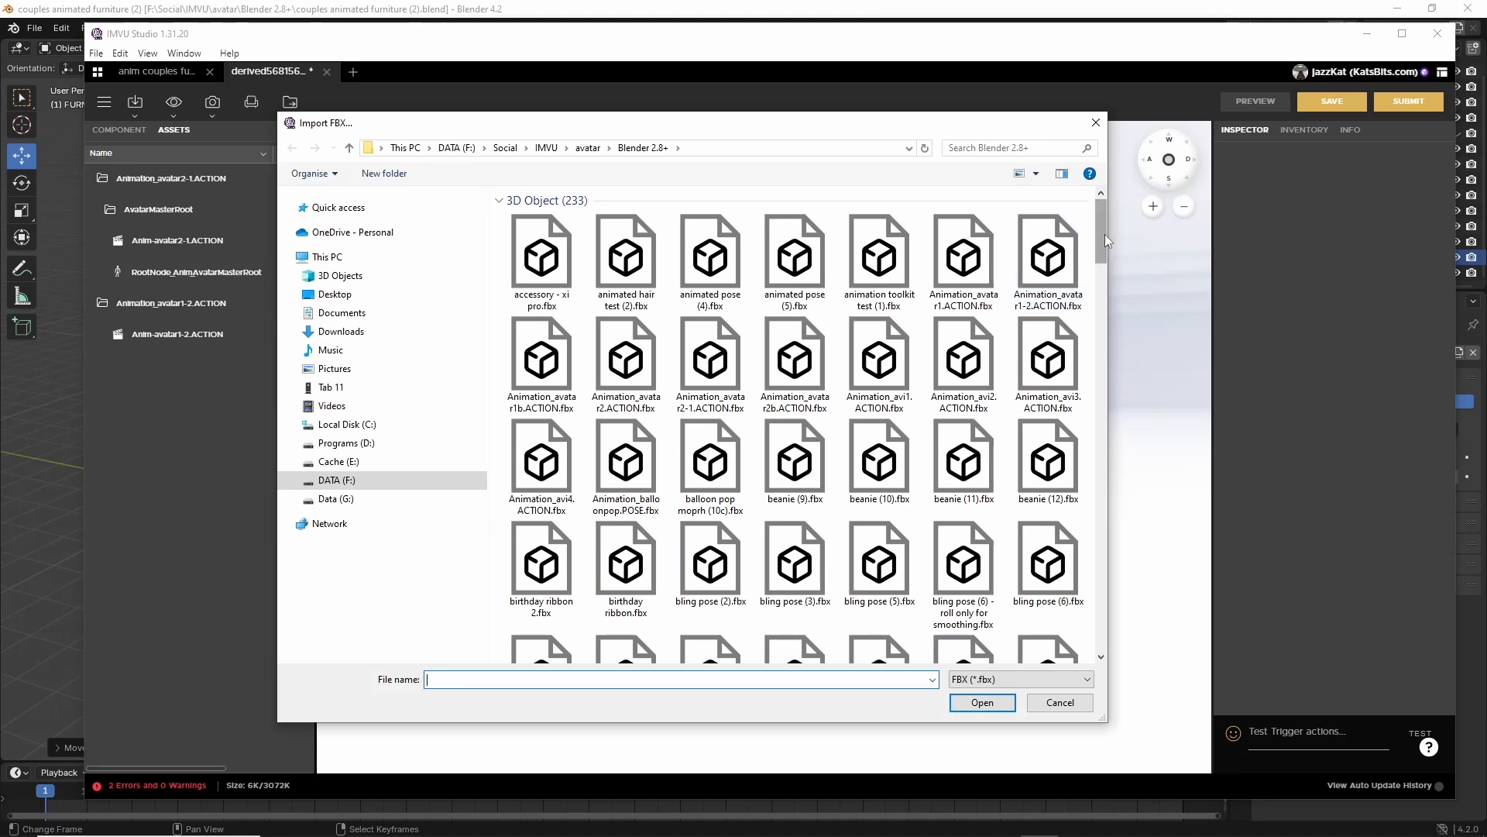
pyautogui.moveTo(1102, 234); pyautogui.dragTo(1089, 385)
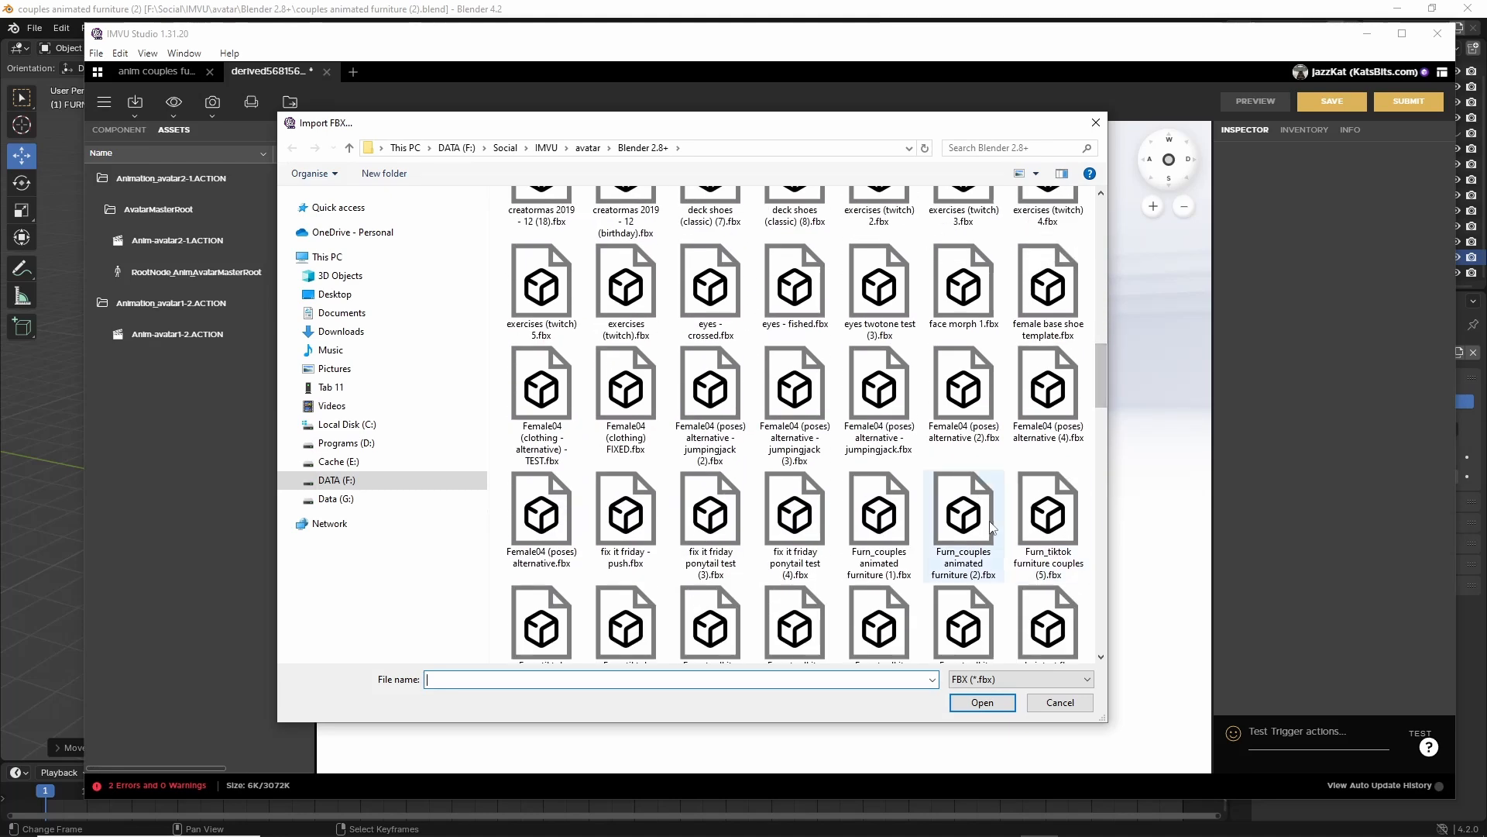
pyautogui.click(966, 544)
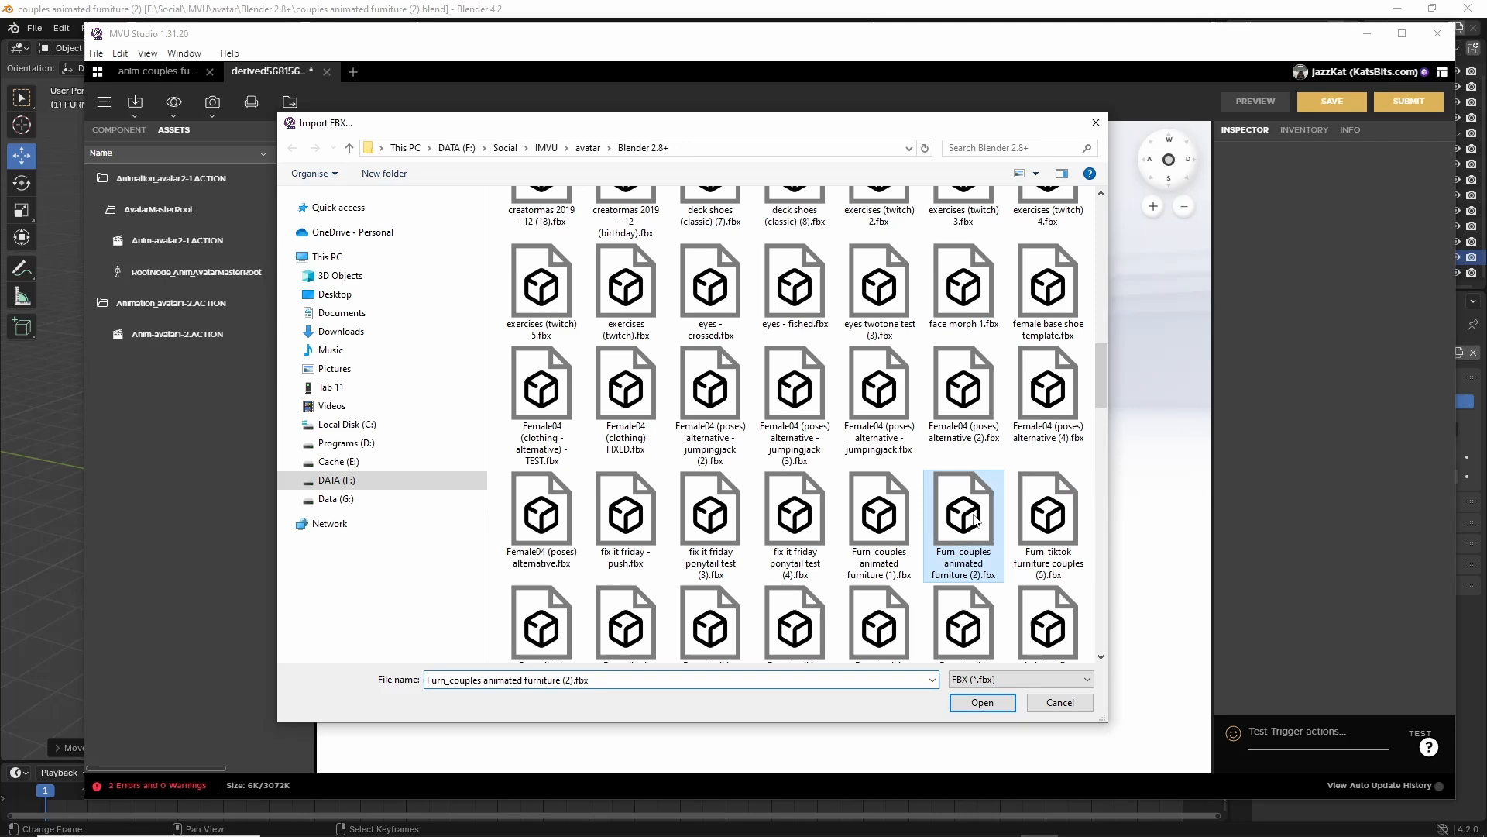
pyautogui.click(982, 702)
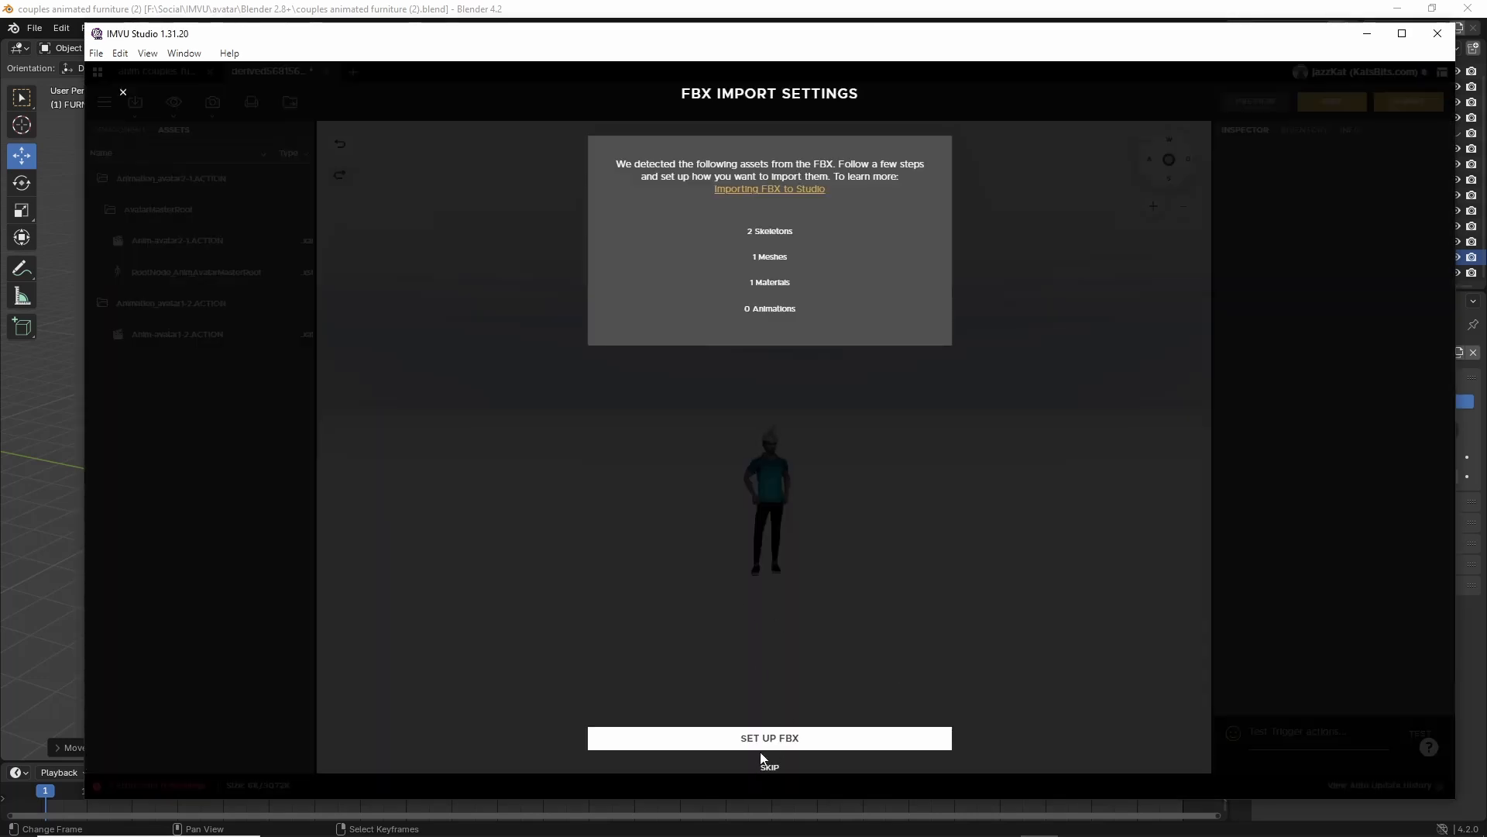
# Set up the furniture FBX with marker.MESH assigned to mesh ID [0] head.
pyautogui.click(766, 740)
pyautogui.click(802, 332)
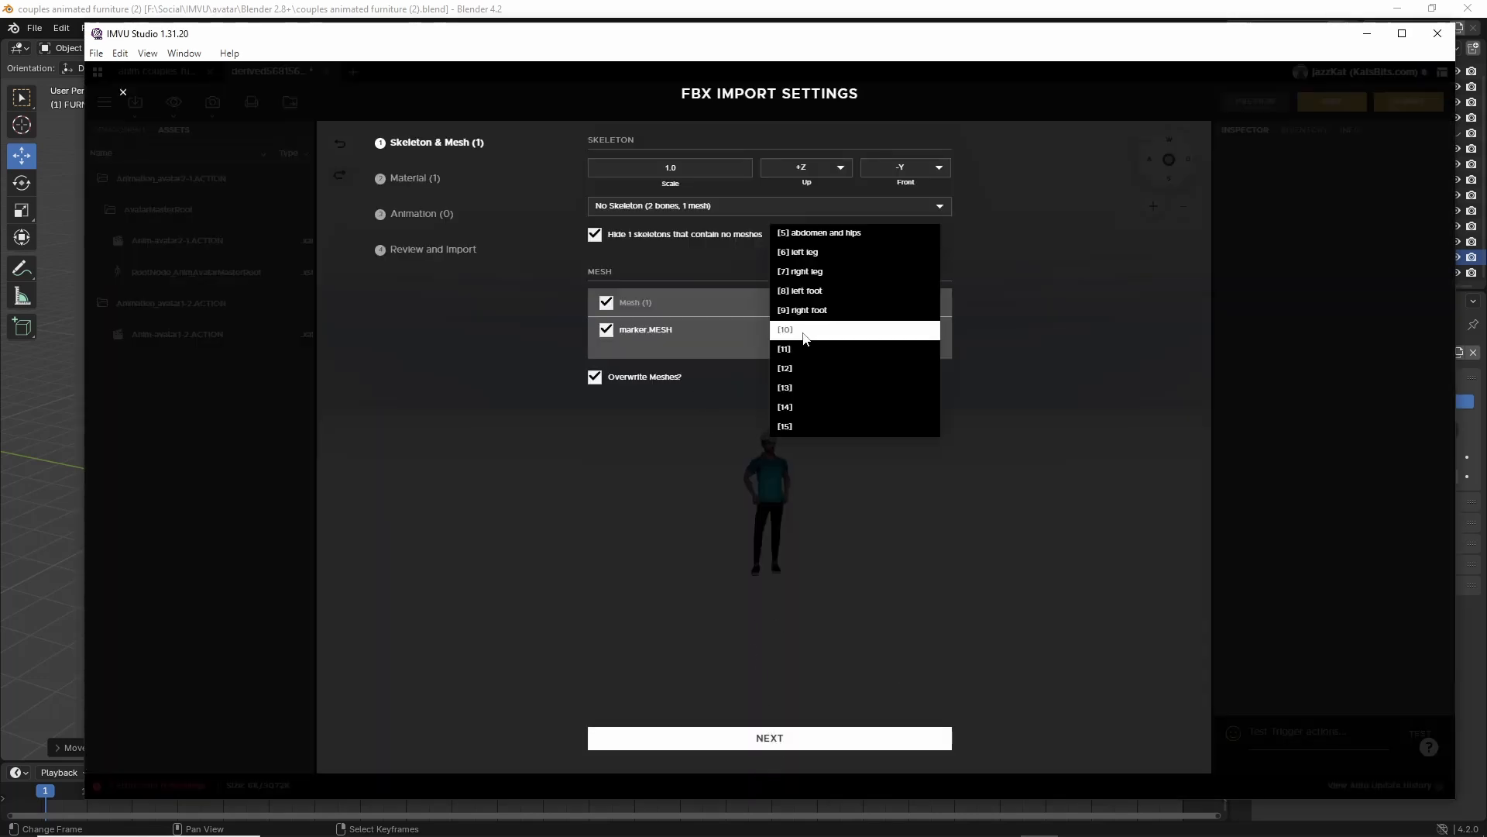
pyautogui.scroll(5, 802, 332)
pyautogui.click(799, 266)
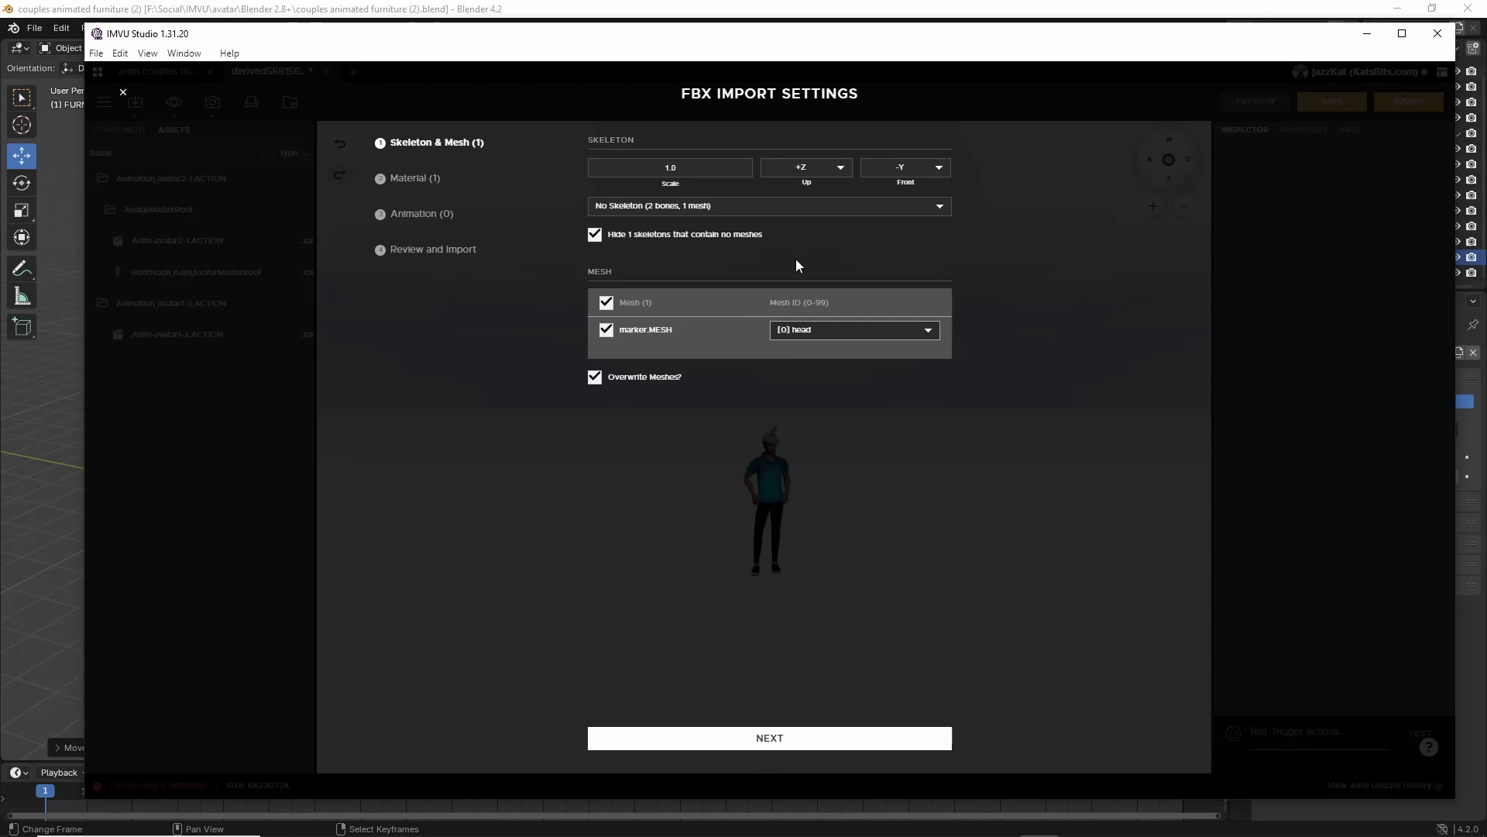
pyautogui.click(761, 735)
# Complete the furniture import with the marker_[0] material and its armband.png texture, and check the seat nodes above the marker.
pyautogui.moveTo(889, 183)
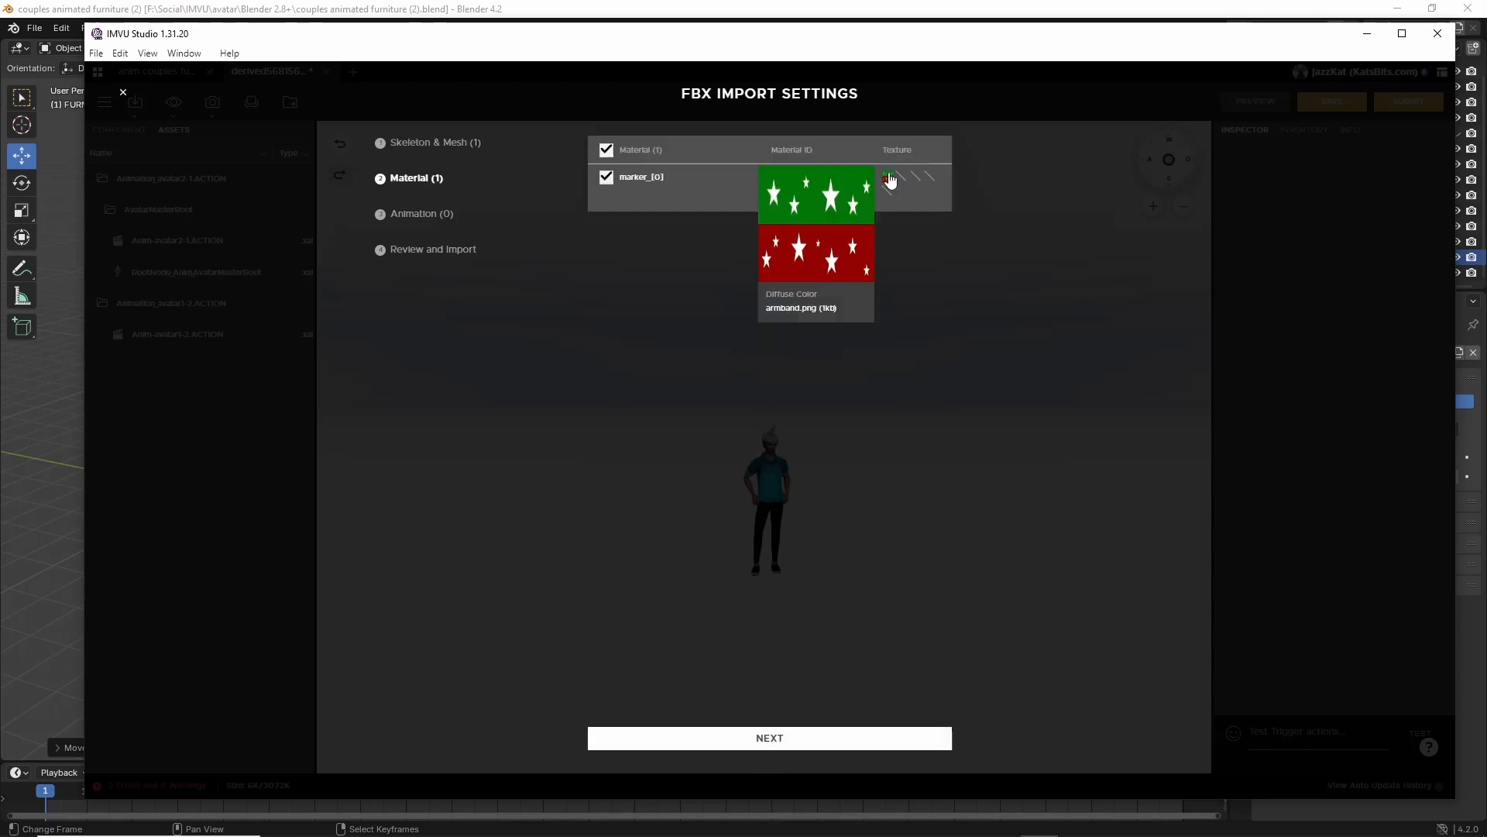
pyautogui.click(776, 748)
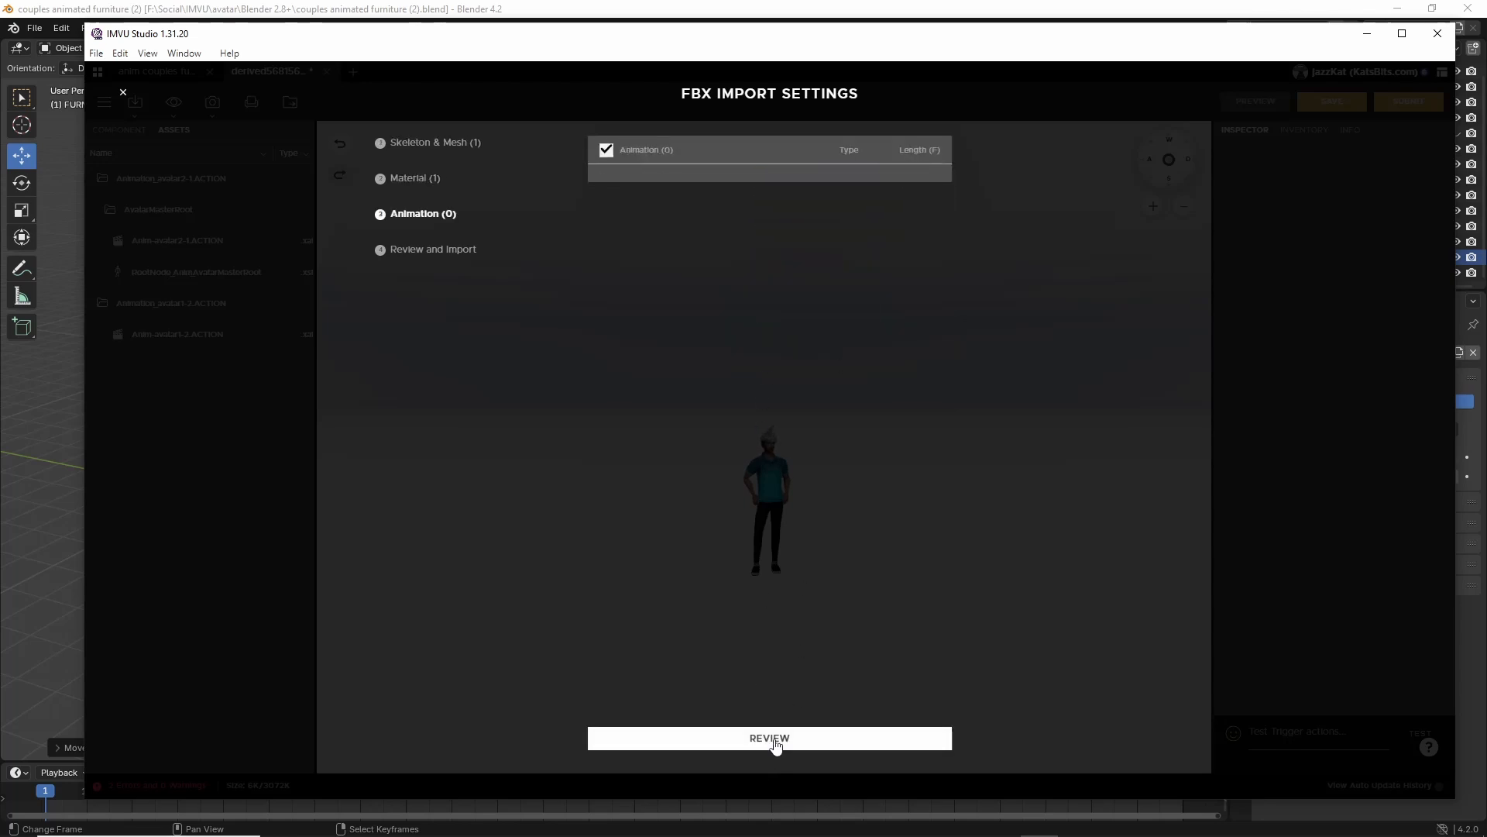
pyautogui.click(776, 745)
pyautogui.click(776, 748)
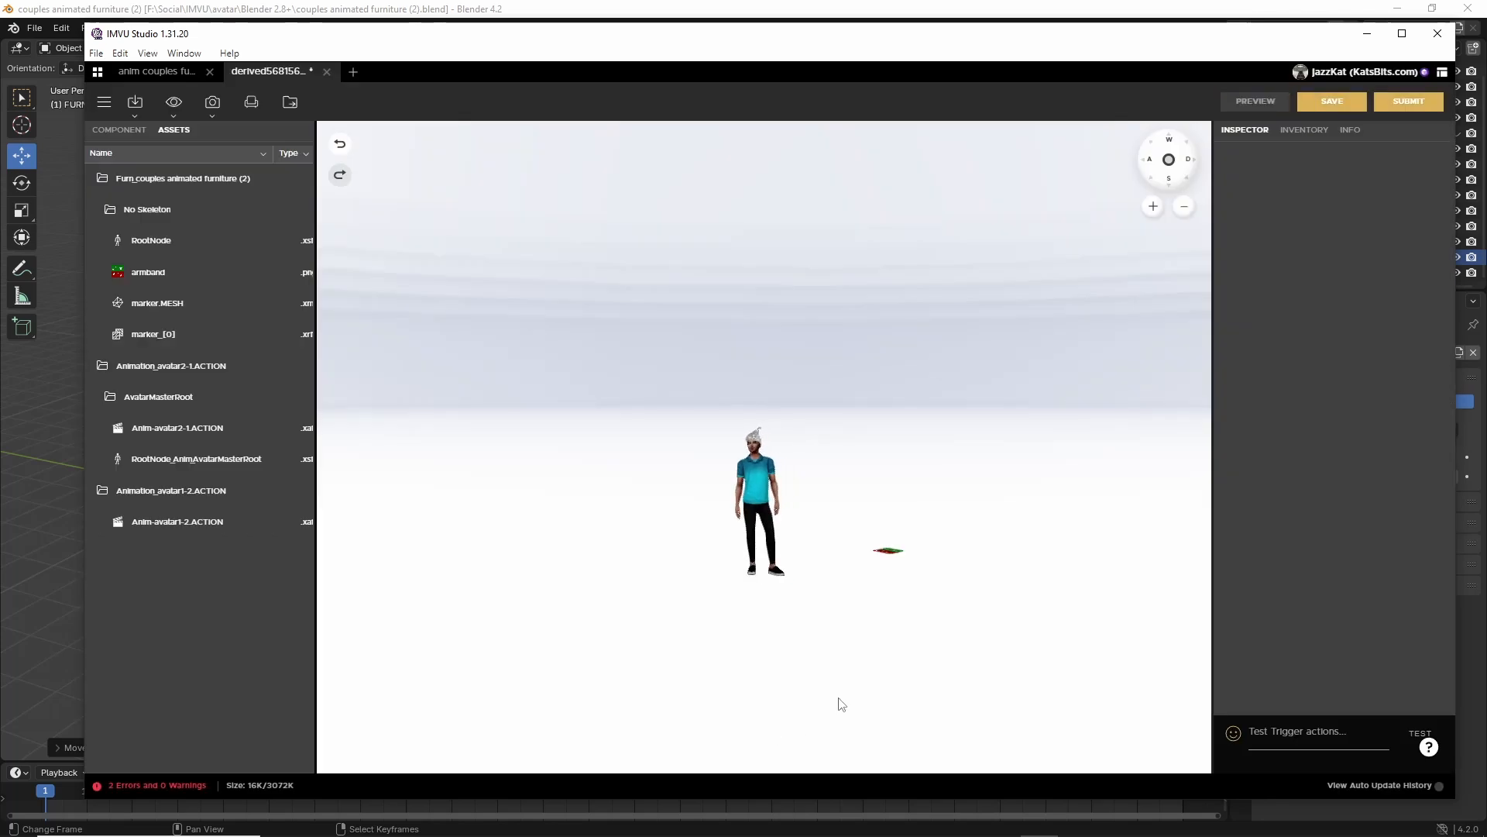
pyautogui.moveTo(861, 679)
pyautogui.mouseDown(button='right')
pyautogui.moveTo(753, 669)
pyautogui.moveTo(714, 556)
pyautogui.mouseUp(button='right')
pyautogui.scroll(5, 744, 664)
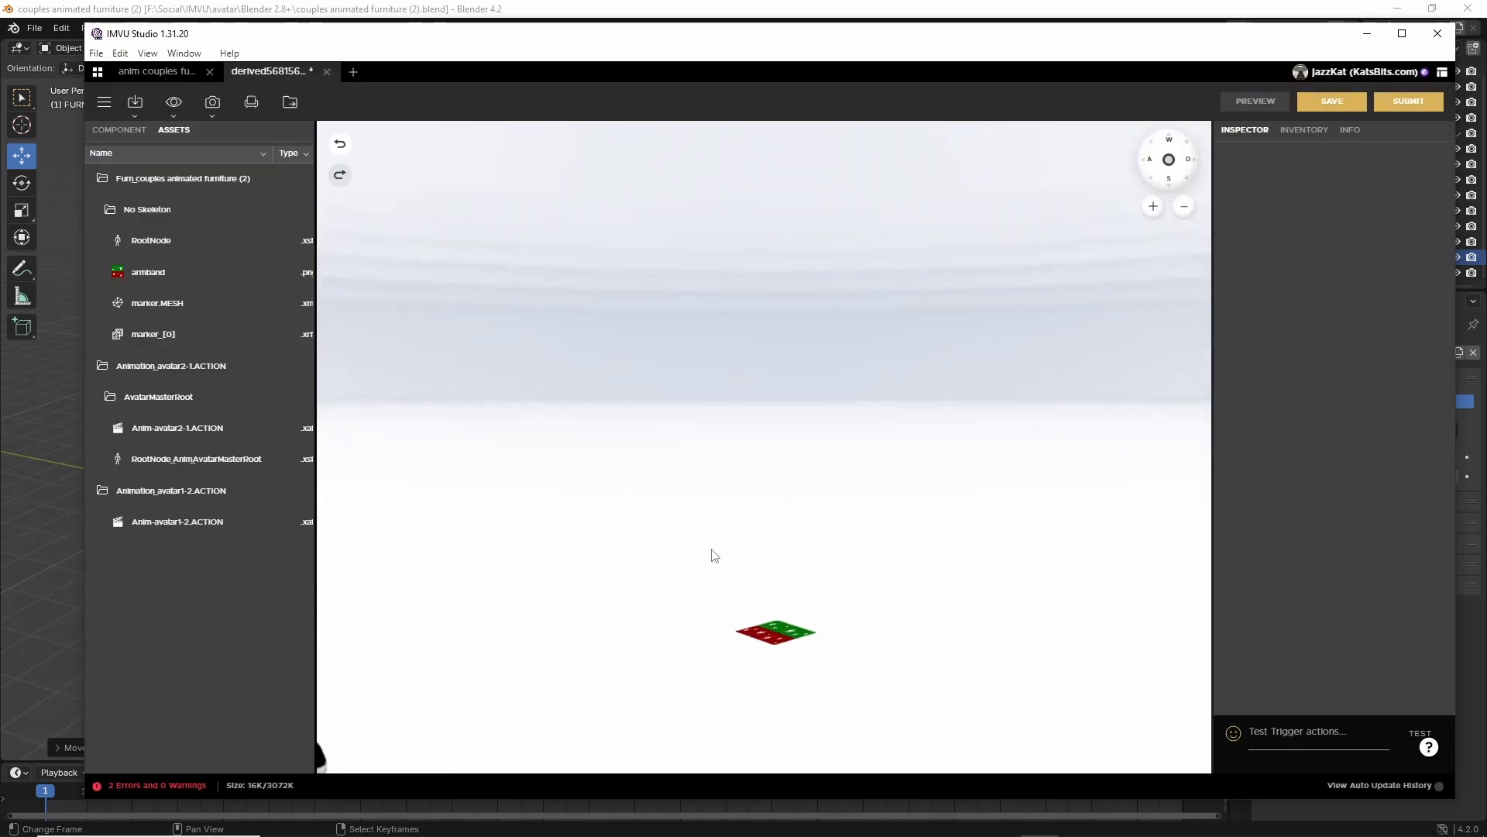
pyautogui.moveTo(738, 457)
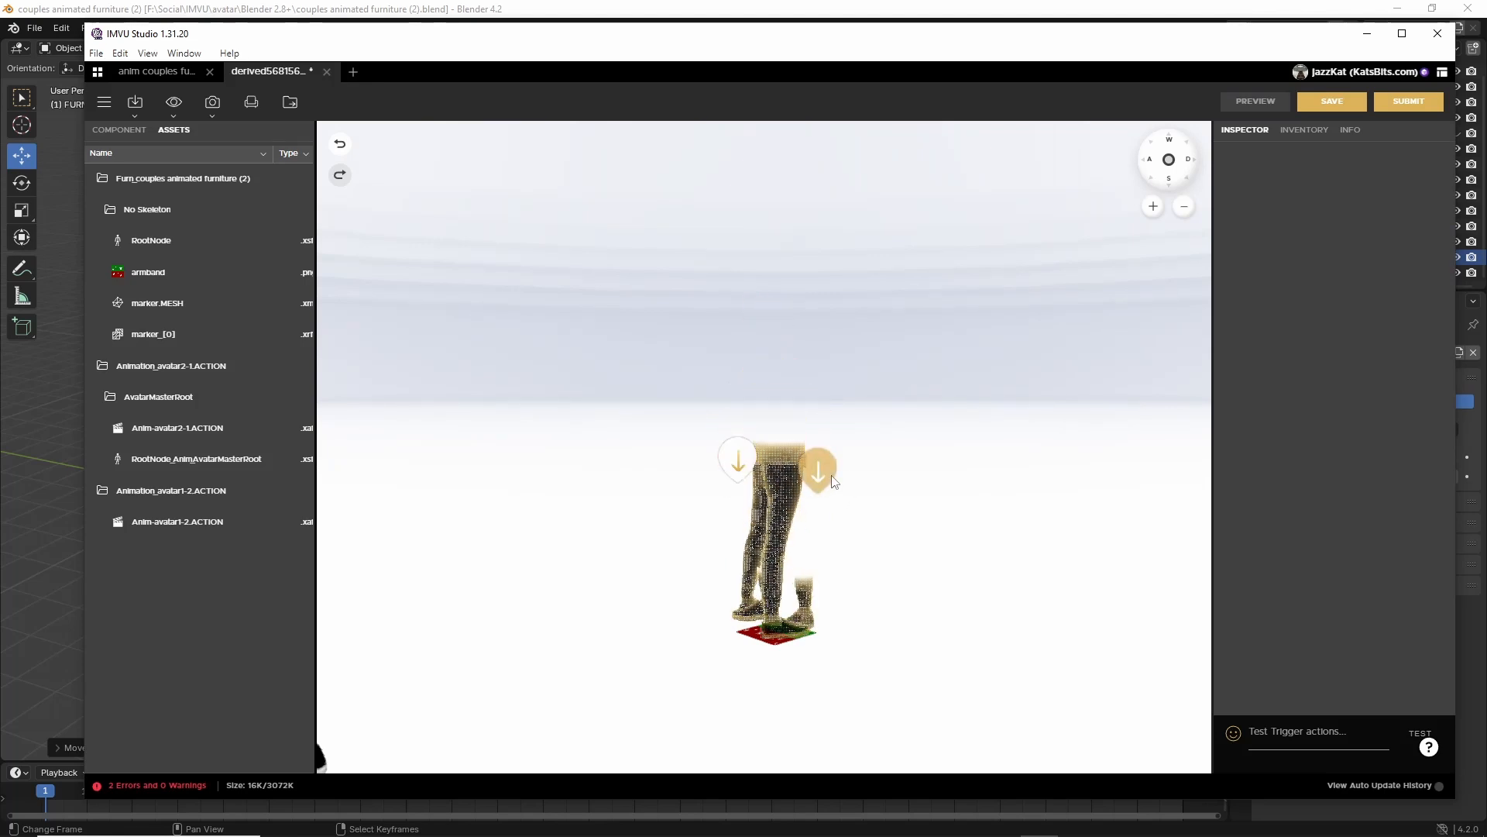
pyautogui.scroll(3, 814, 571)
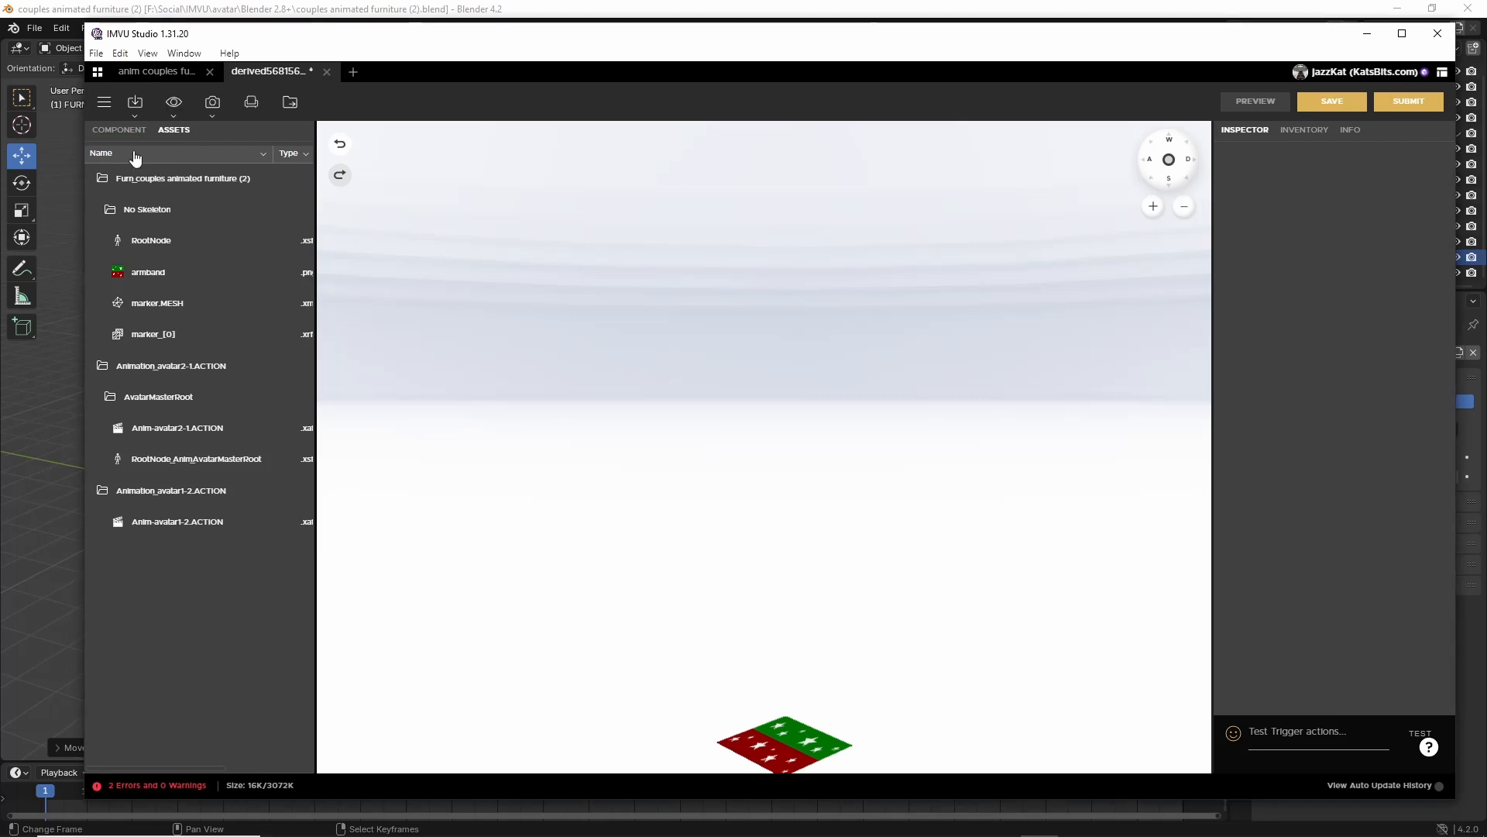
# Create a new action in the product's components and name its trigger stance.Avi_a.
pyautogui.click(119, 129)
pyautogui.click(103, 279)
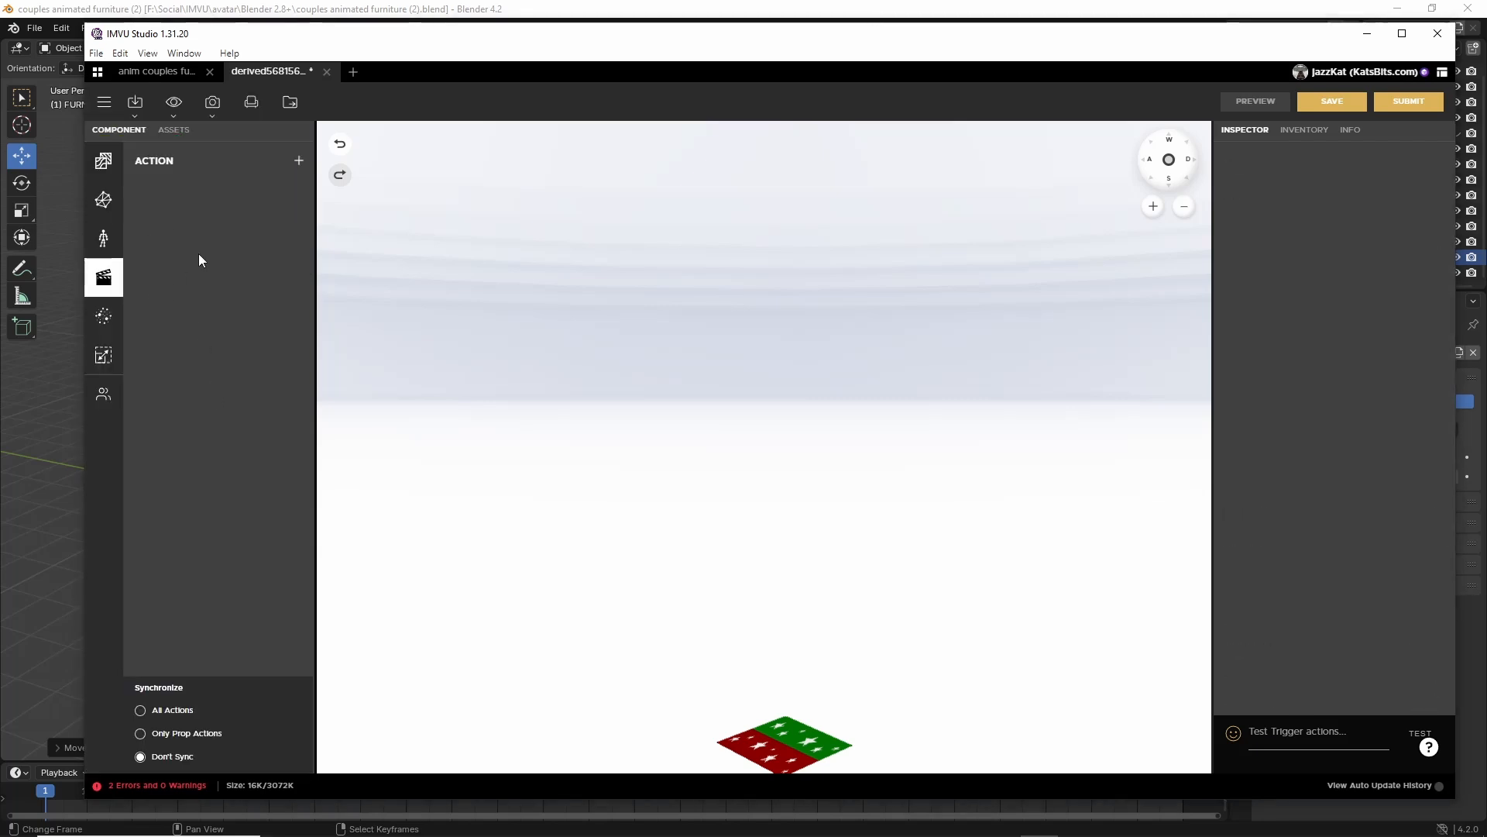
pyautogui.click(298, 161)
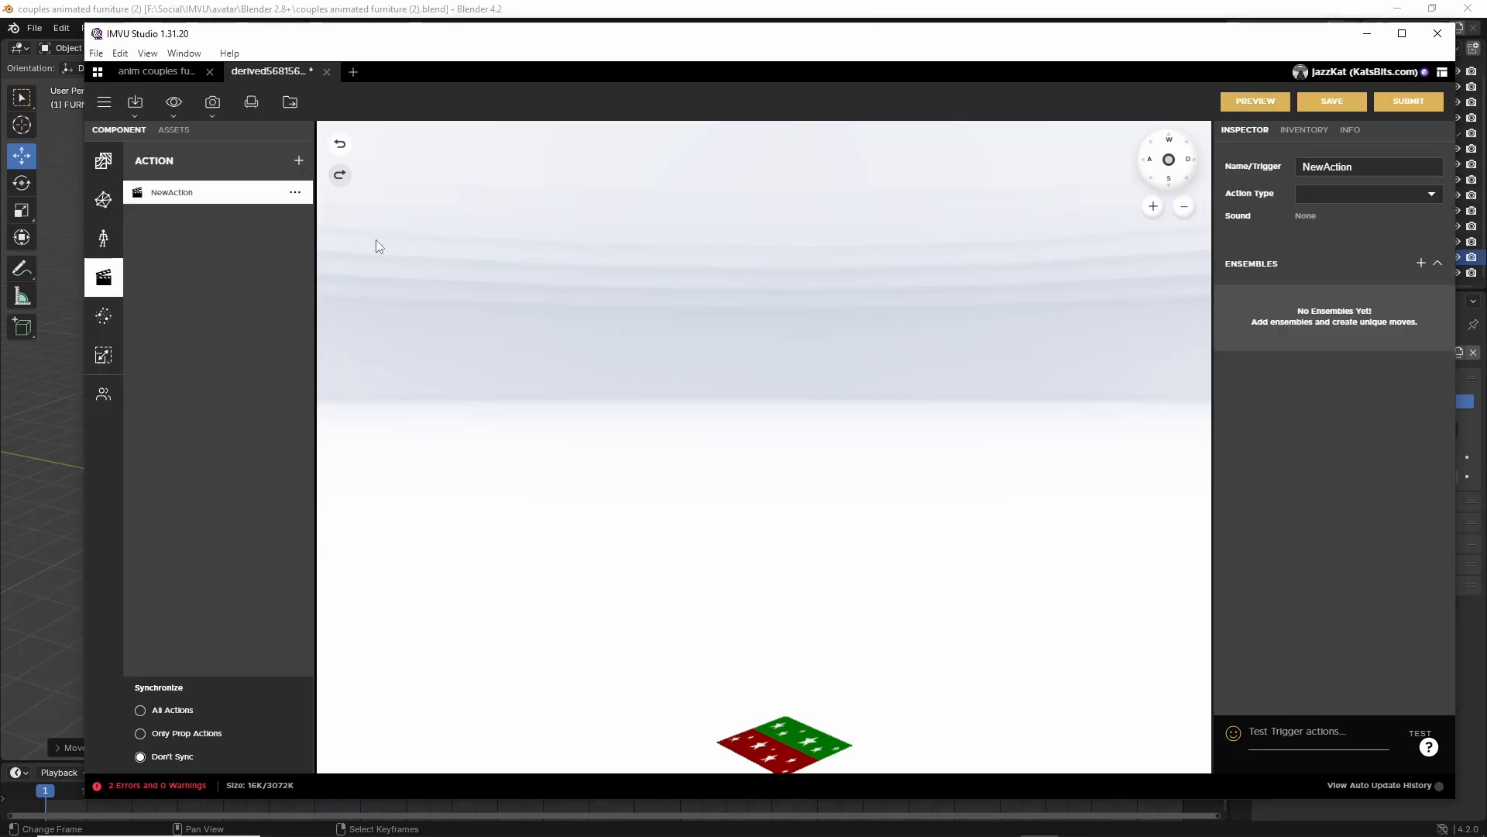
pyautogui.doubleClick(1366, 166)
pyautogui.write('stance.Avi_a')
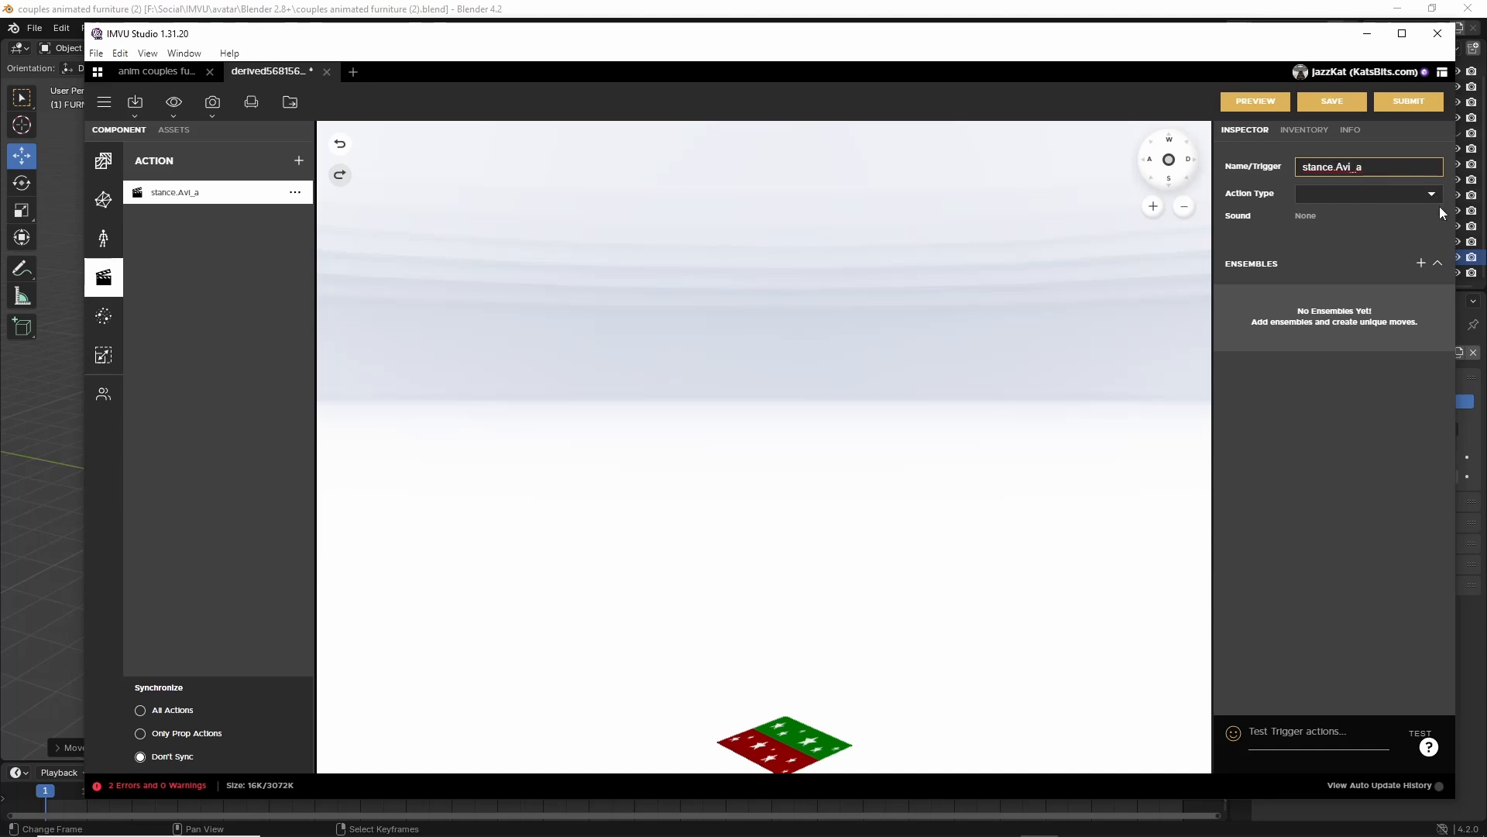
# Add an ensemble to stance.Avi_a using Anim-avatar1-2.ACTION.xaf, with loop start 1, end 50 and loops 0.
pyautogui.click(1420, 264)
pyautogui.click(1123, 315)
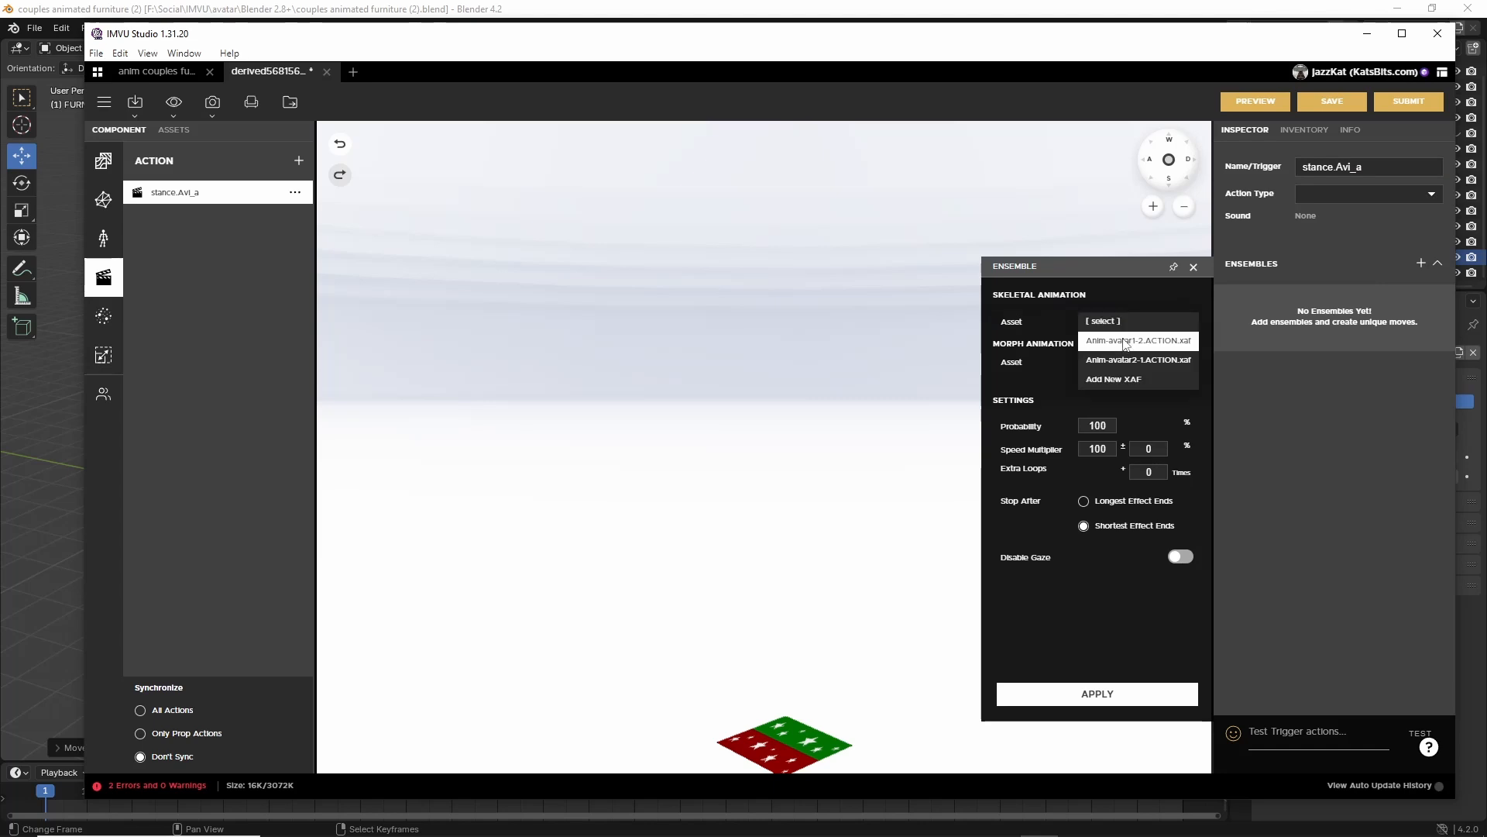
pyautogui.click(1128, 343)
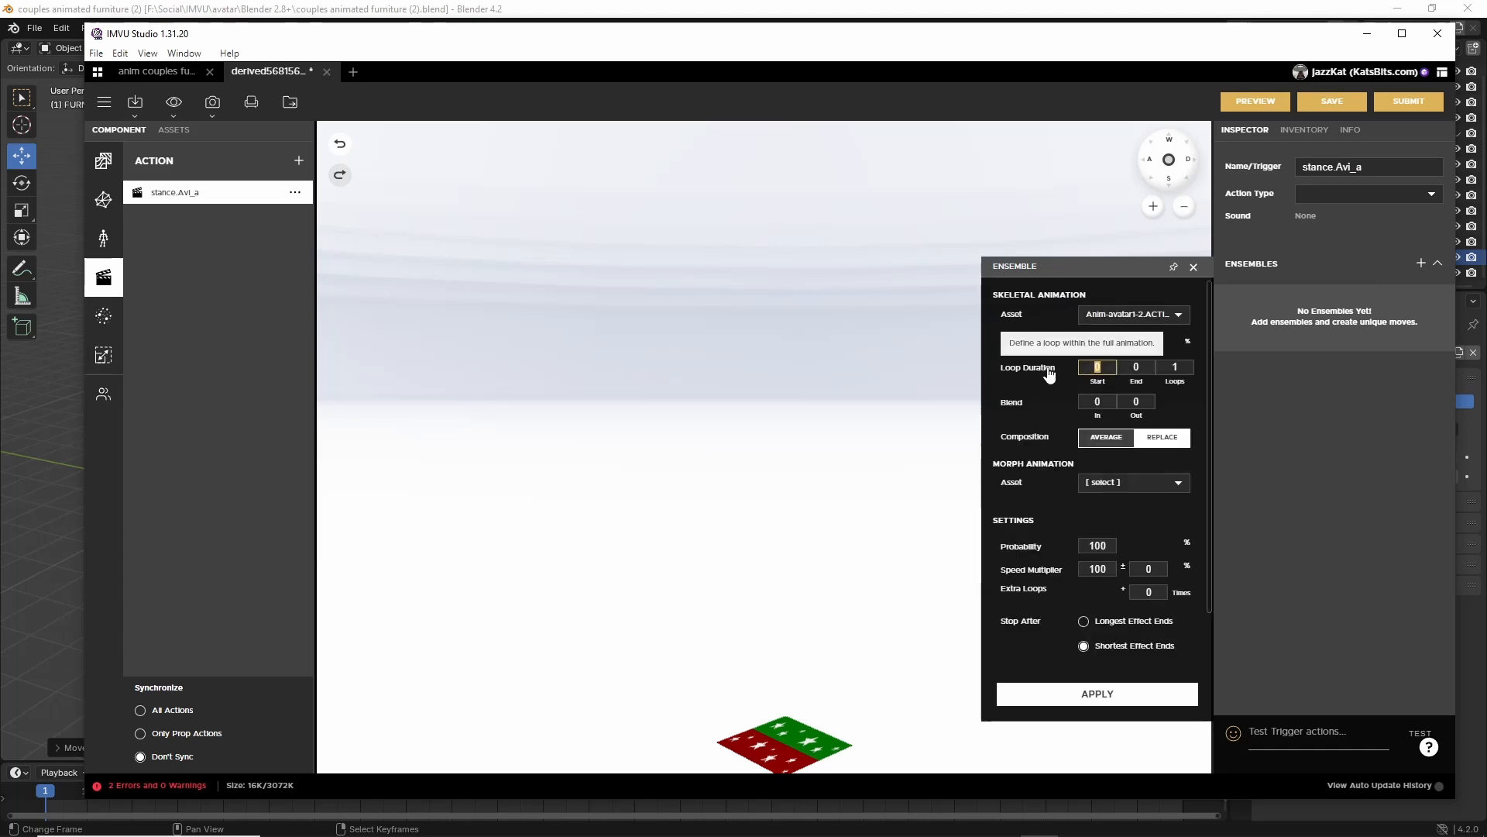
pyautogui.click(1117, 364)
pyautogui.click(1125, 366)
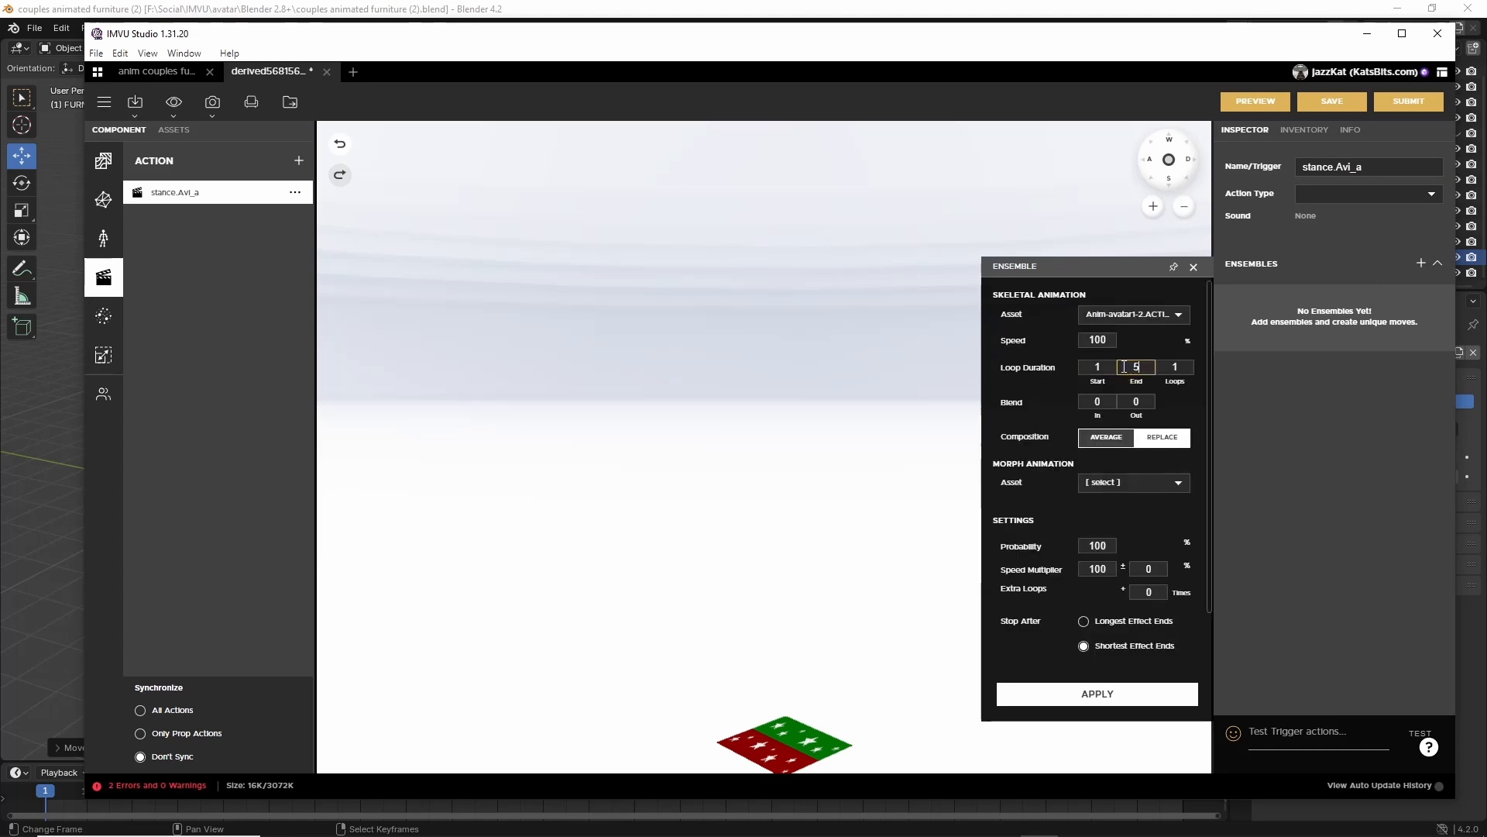
pyautogui.click(1190, 367)
pyautogui.write('0')
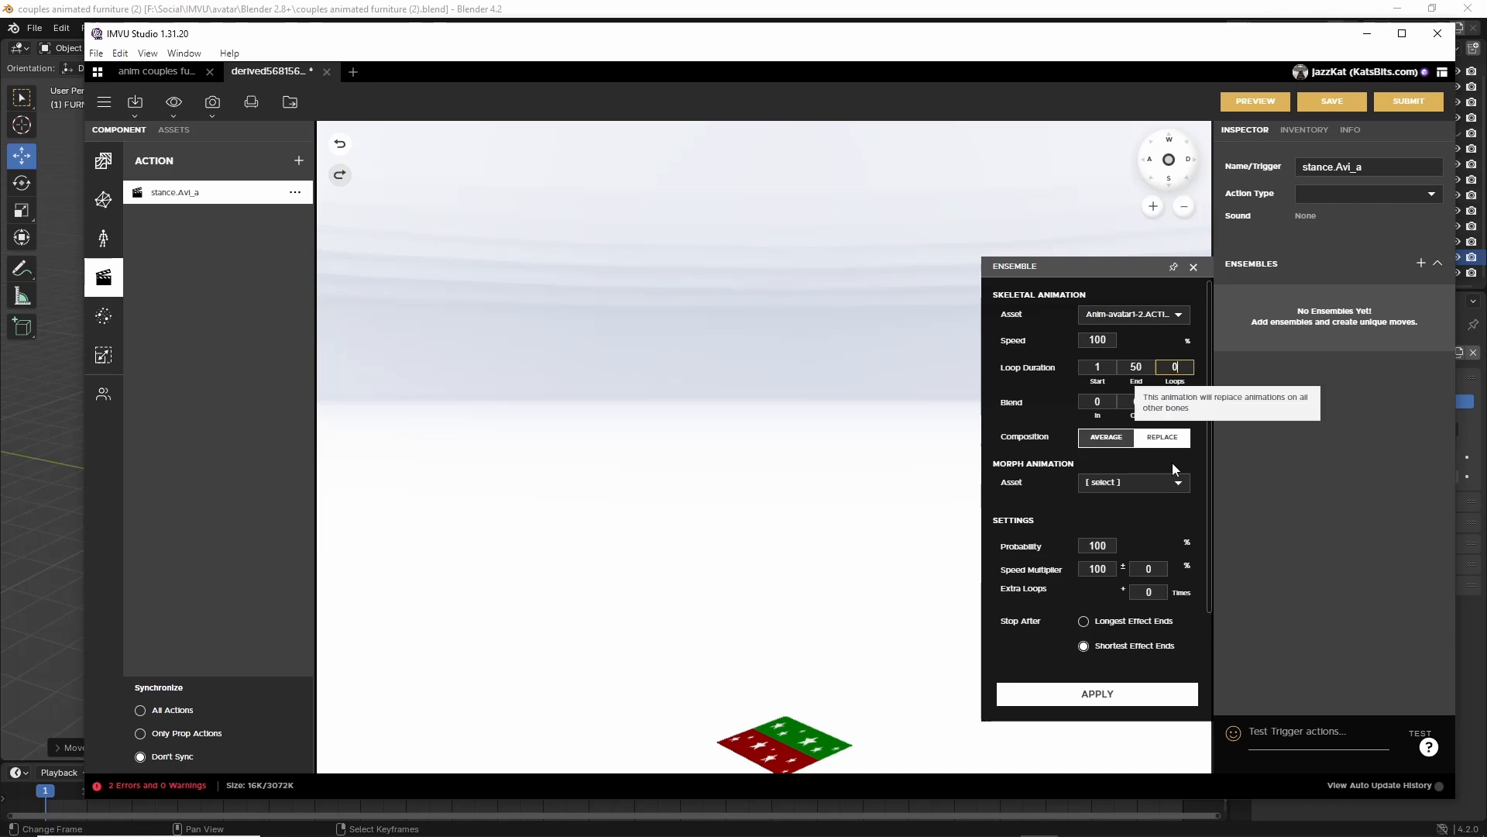
pyautogui.scroll(-1, 1034, 632)
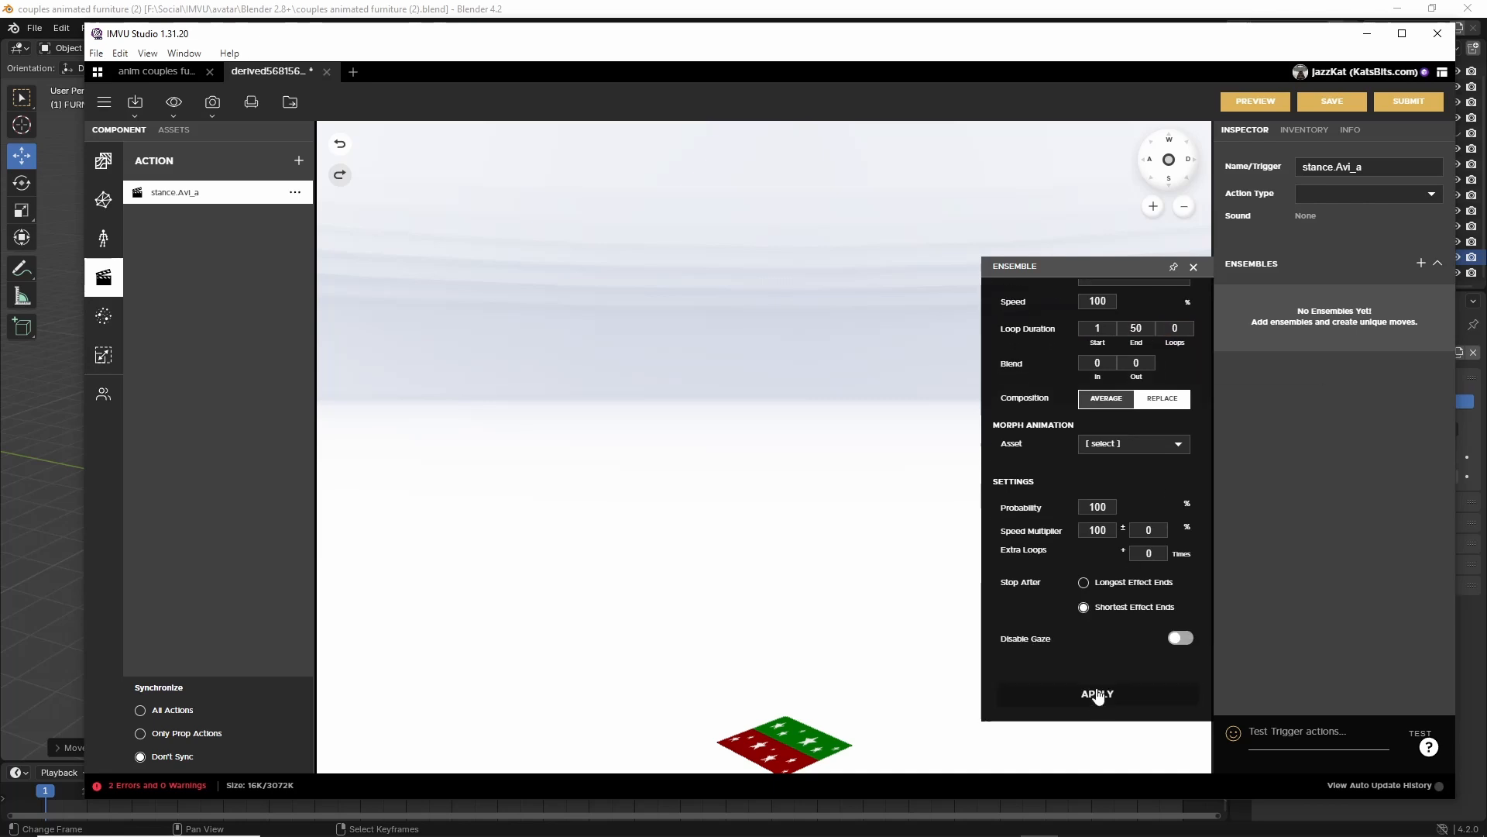
pyautogui.click(1089, 692)
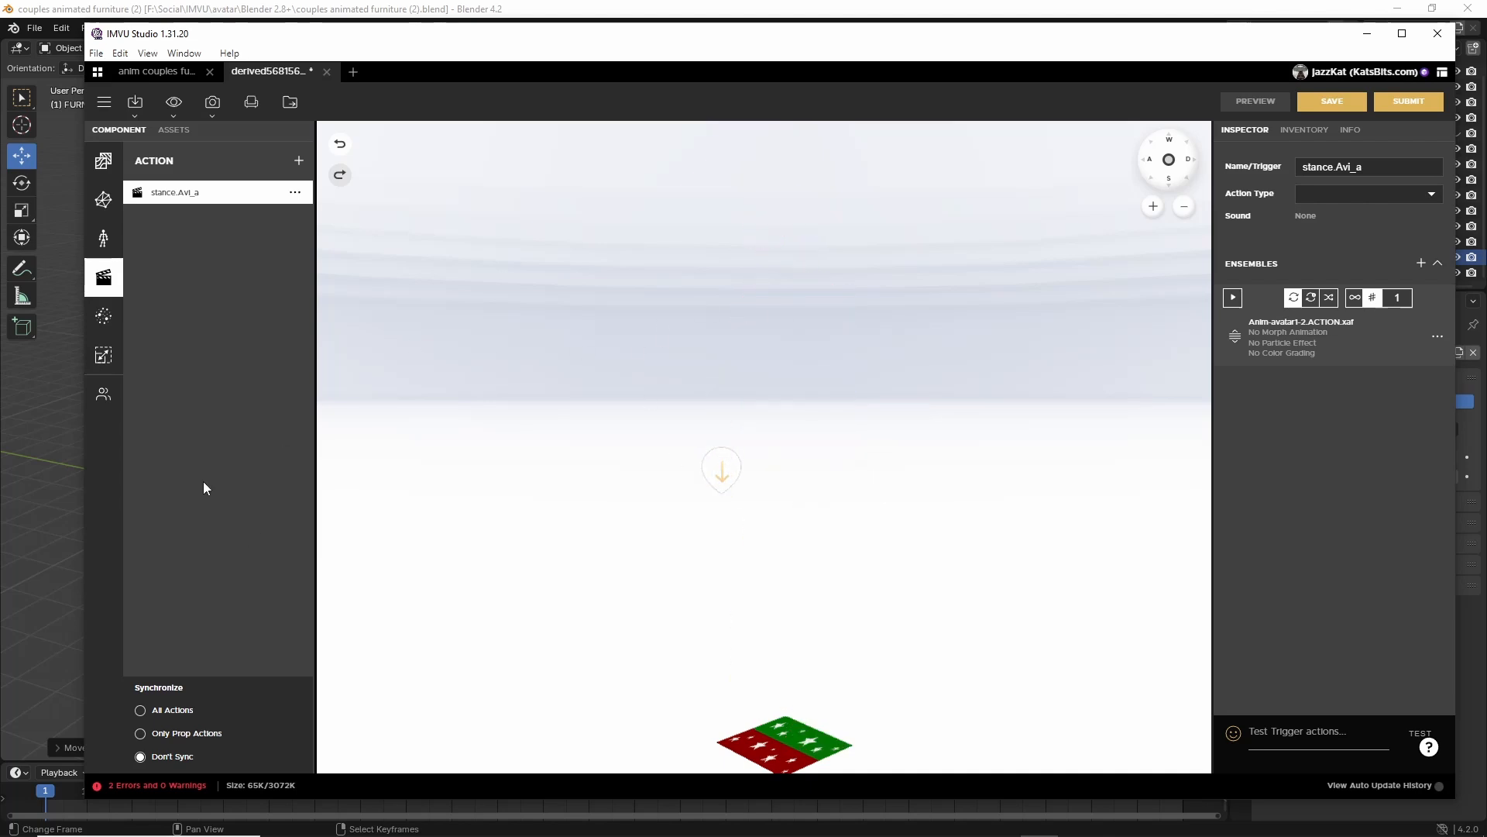
# Create a second action and name its trigger stance.Avi_b.
pyautogui.click(299, 161)
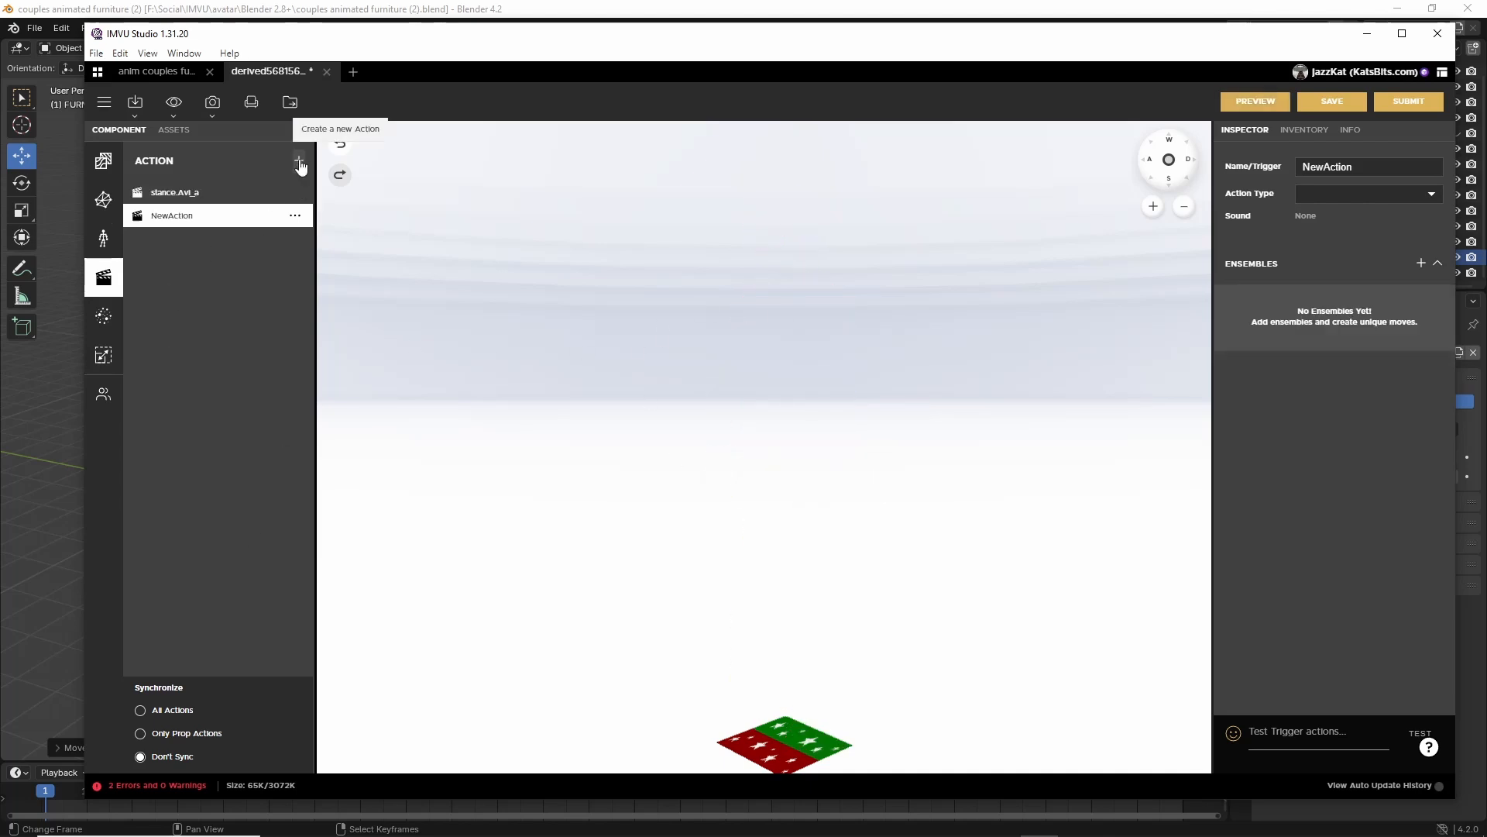
pyautogui.doubleClick(1365, 166)
pyautogui.write('stance.Avi_b')
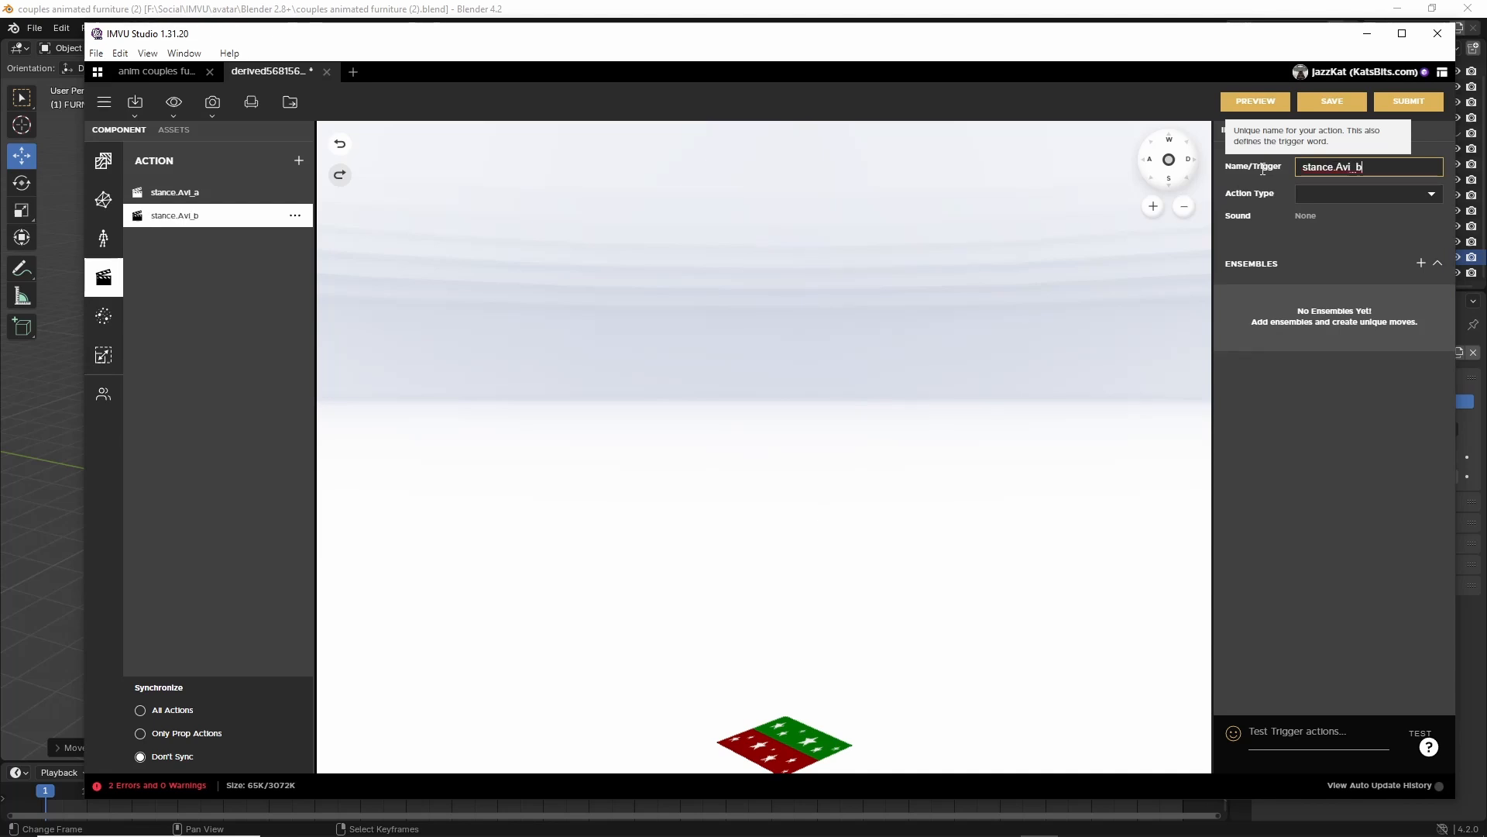
# Add an ensemble to stance.Avi_b using Anim-avatar2-1.ACTION.xaf, with loop start 1 and end 50.
pyautogui.click(1421, 263)
pyautogui.click(1128, 318)
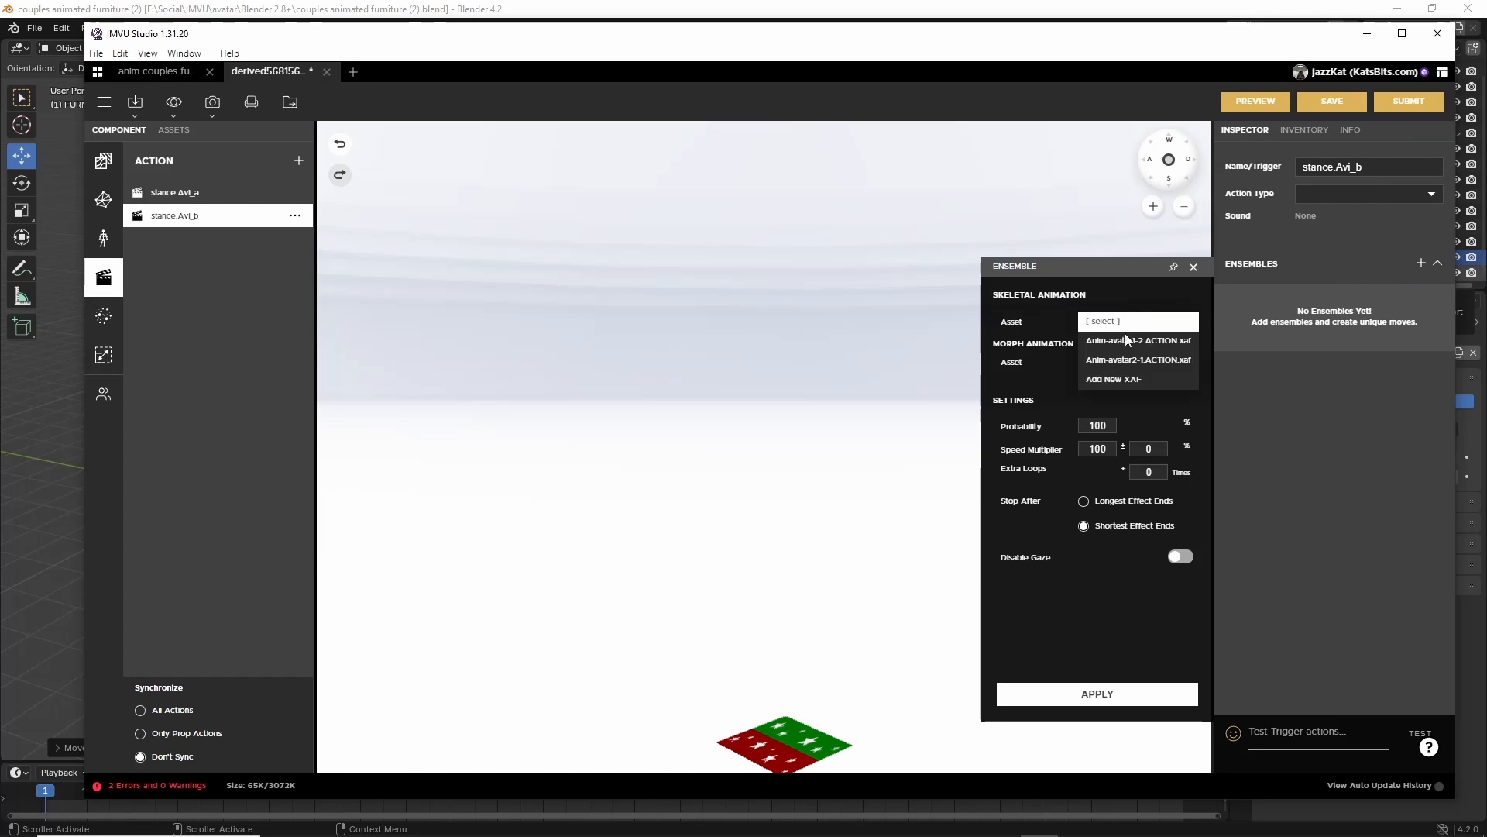
pyautogui.click(1103, 384)
pyautogui.click(1105, 366)
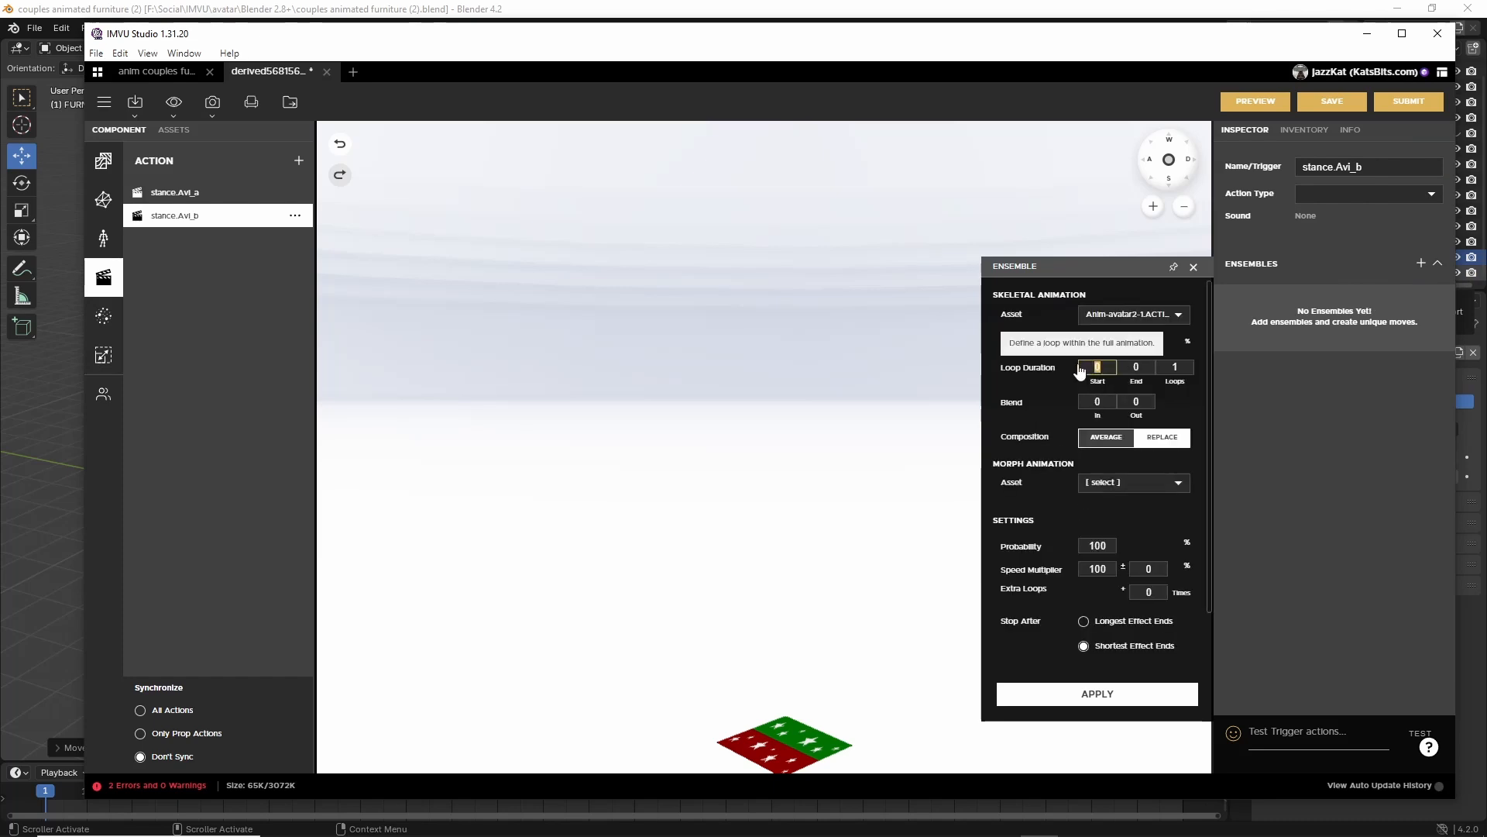
pyautogui.write('1')
pyautogui.press('Tab')
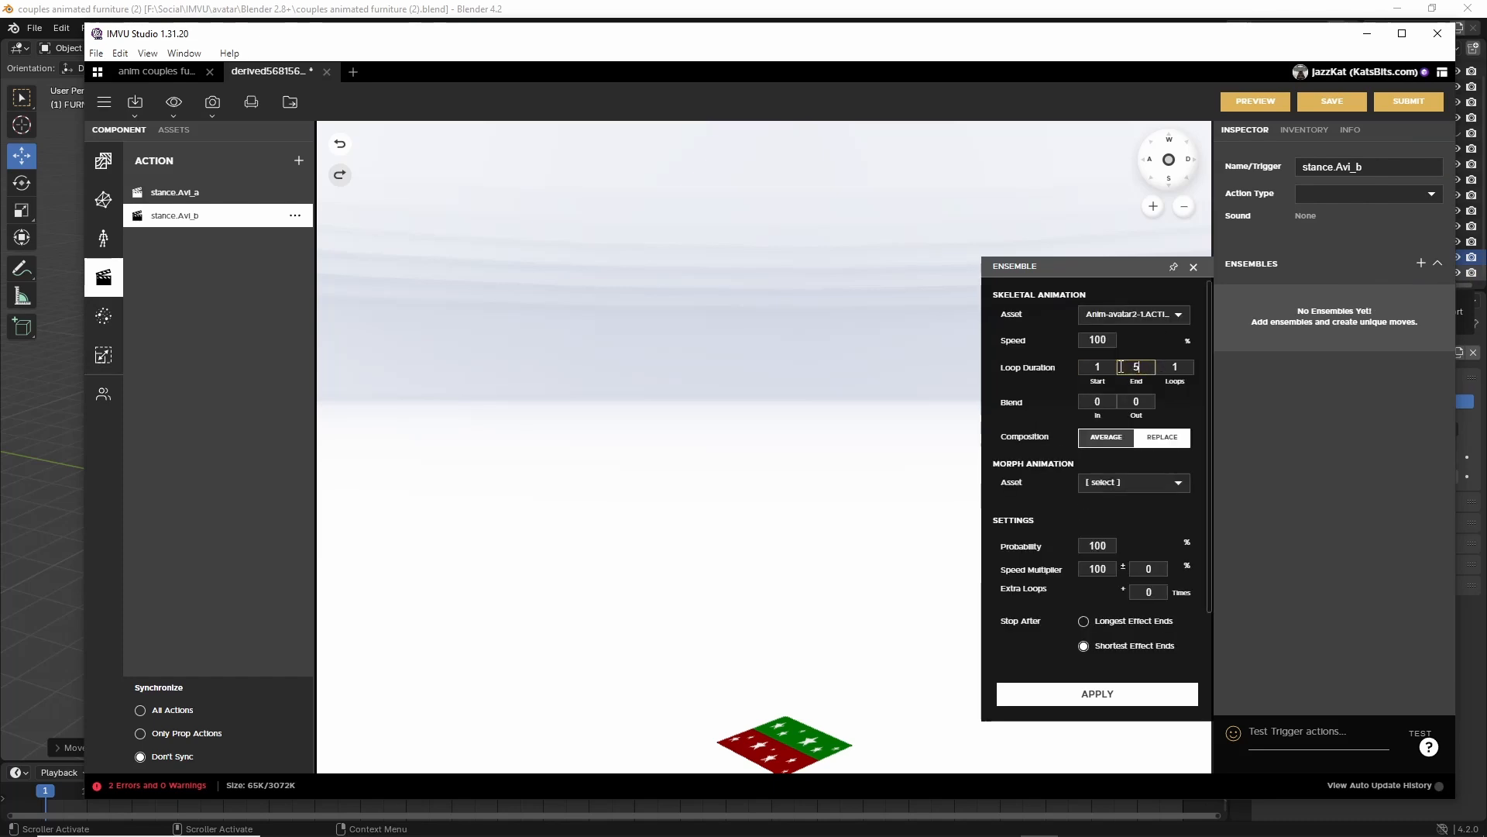
pyautogui.write('50')
pyautogui.press('Tab')
pyautogui.scroll(-1, 1069, 604)
pyautogui.click(1098, 693)
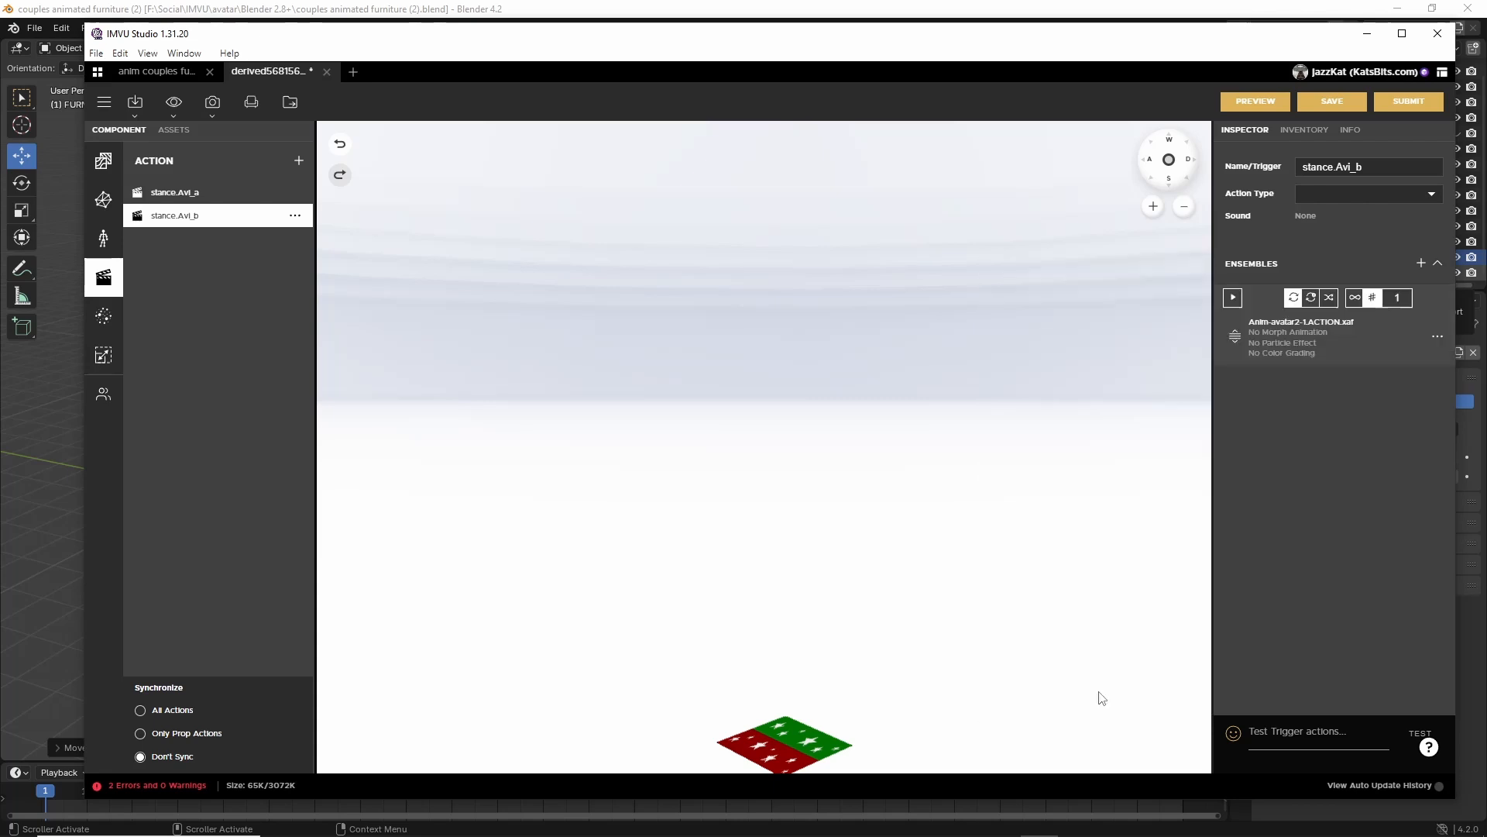
# Update the preview with the two stance actions and add a new actor to the scene.
pyautogui.click(1258, 104)
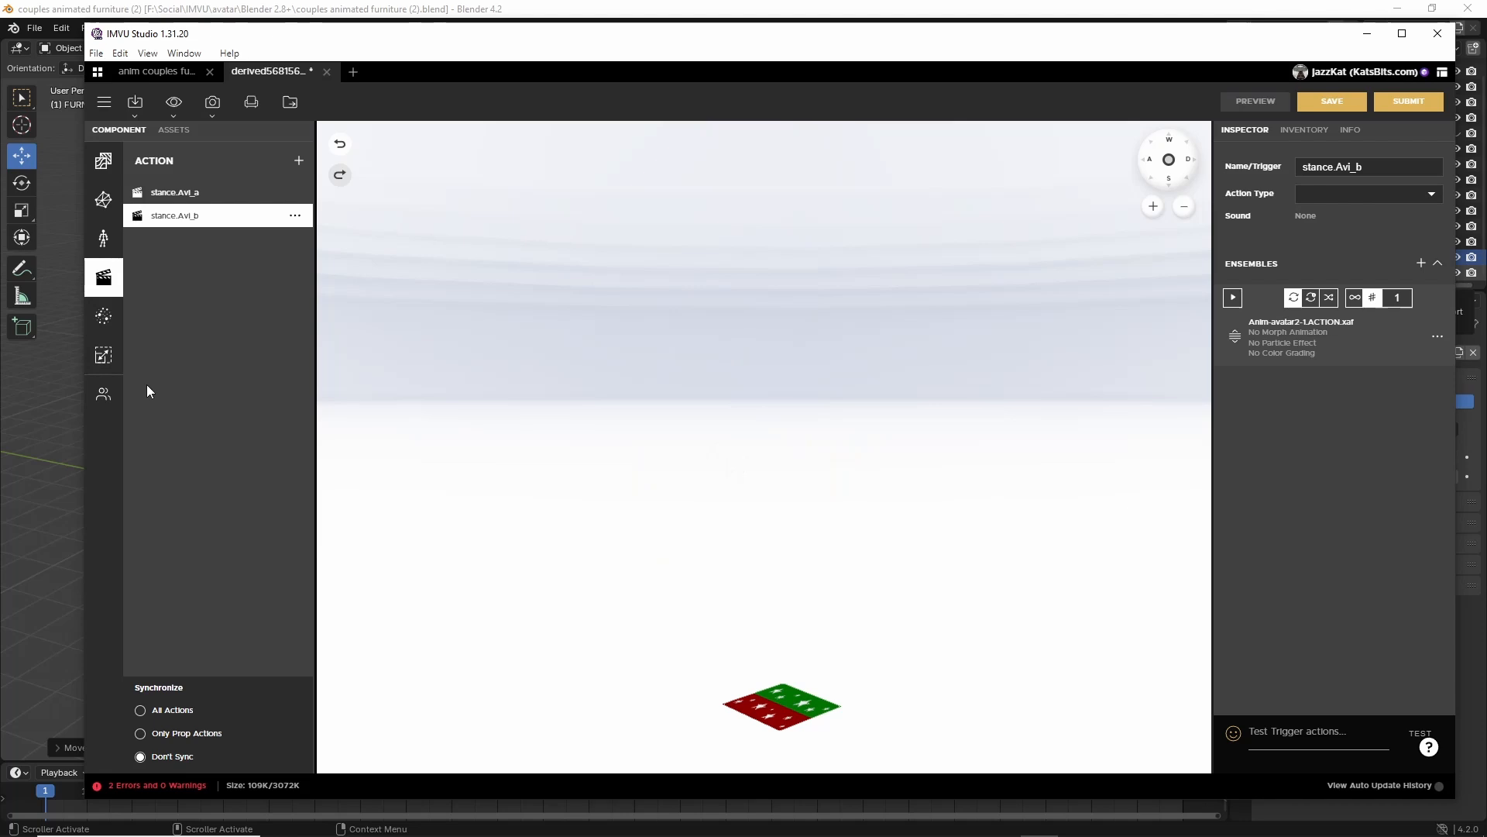
pyautogui.moveTo(87, 379); pyautogui.dragTo(55, 390)
pyautogui.click(103, 394)
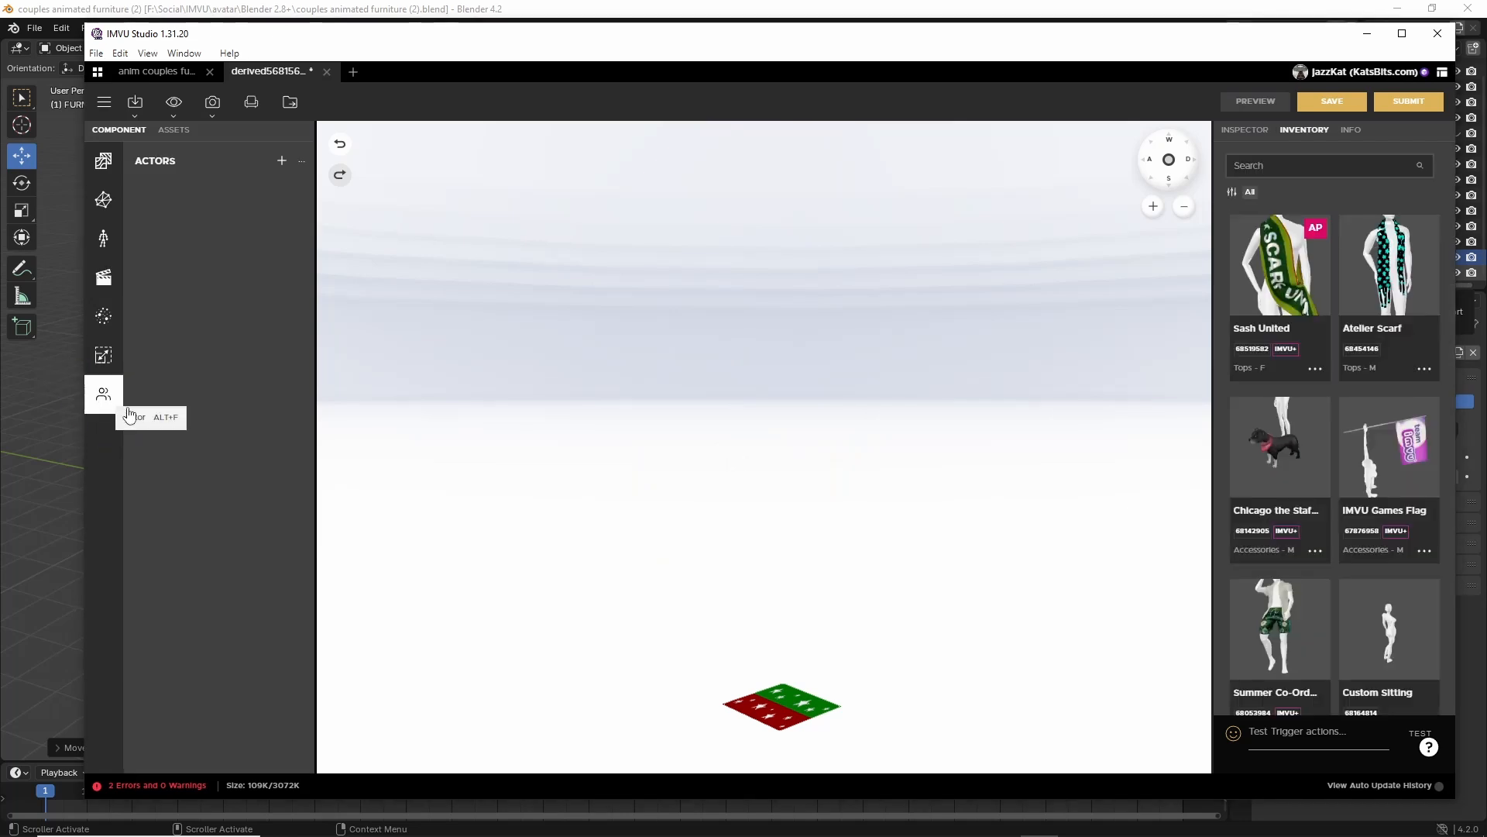
pyautogui.click(280, 162)
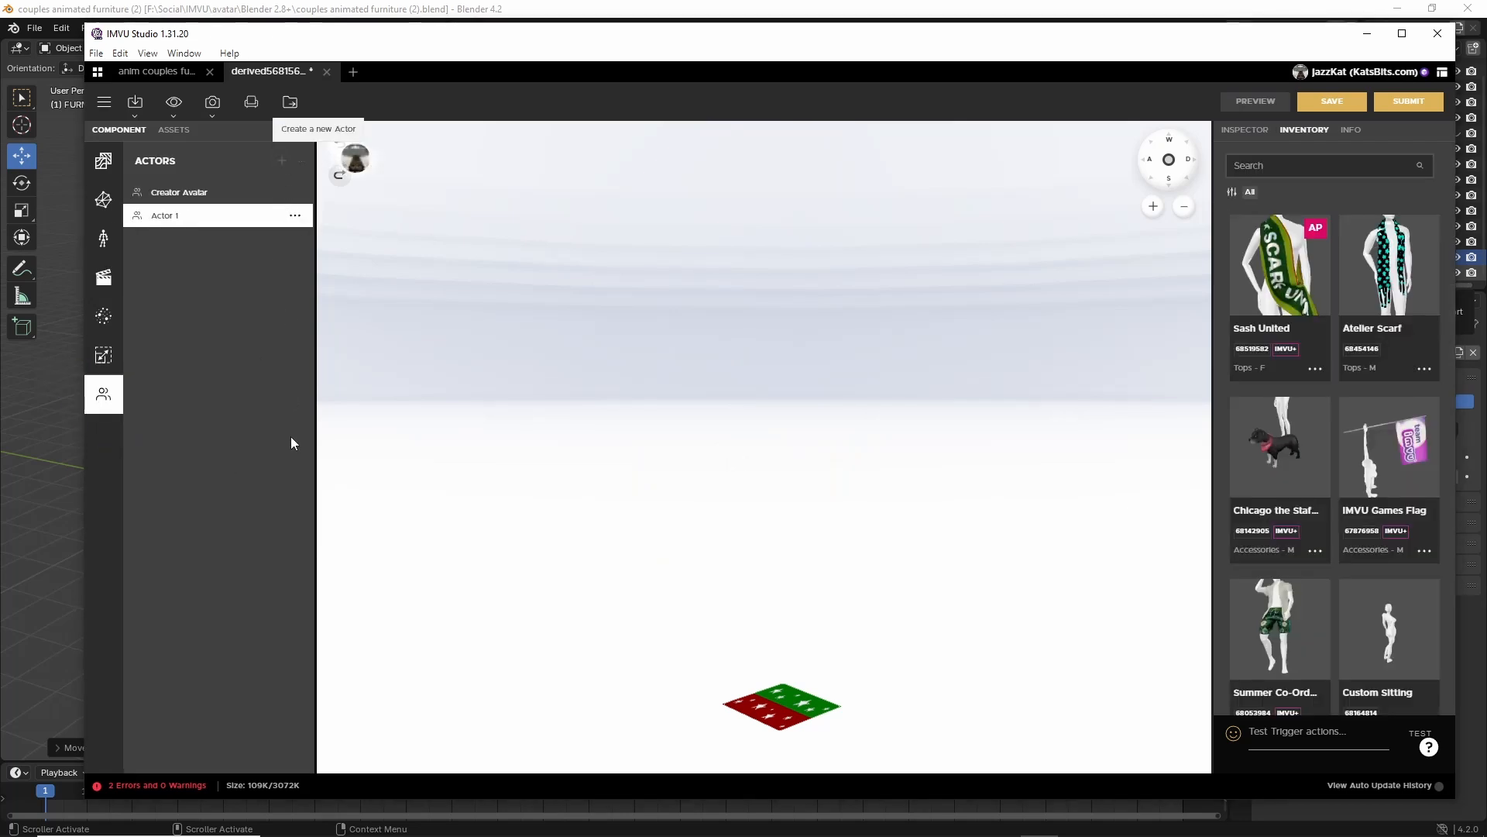
# Place Actor 1 and the Creator Avatar on the furniture's two seat nodes so both take up their couple poses.
pyautogui.scroll(5, 930, 491)
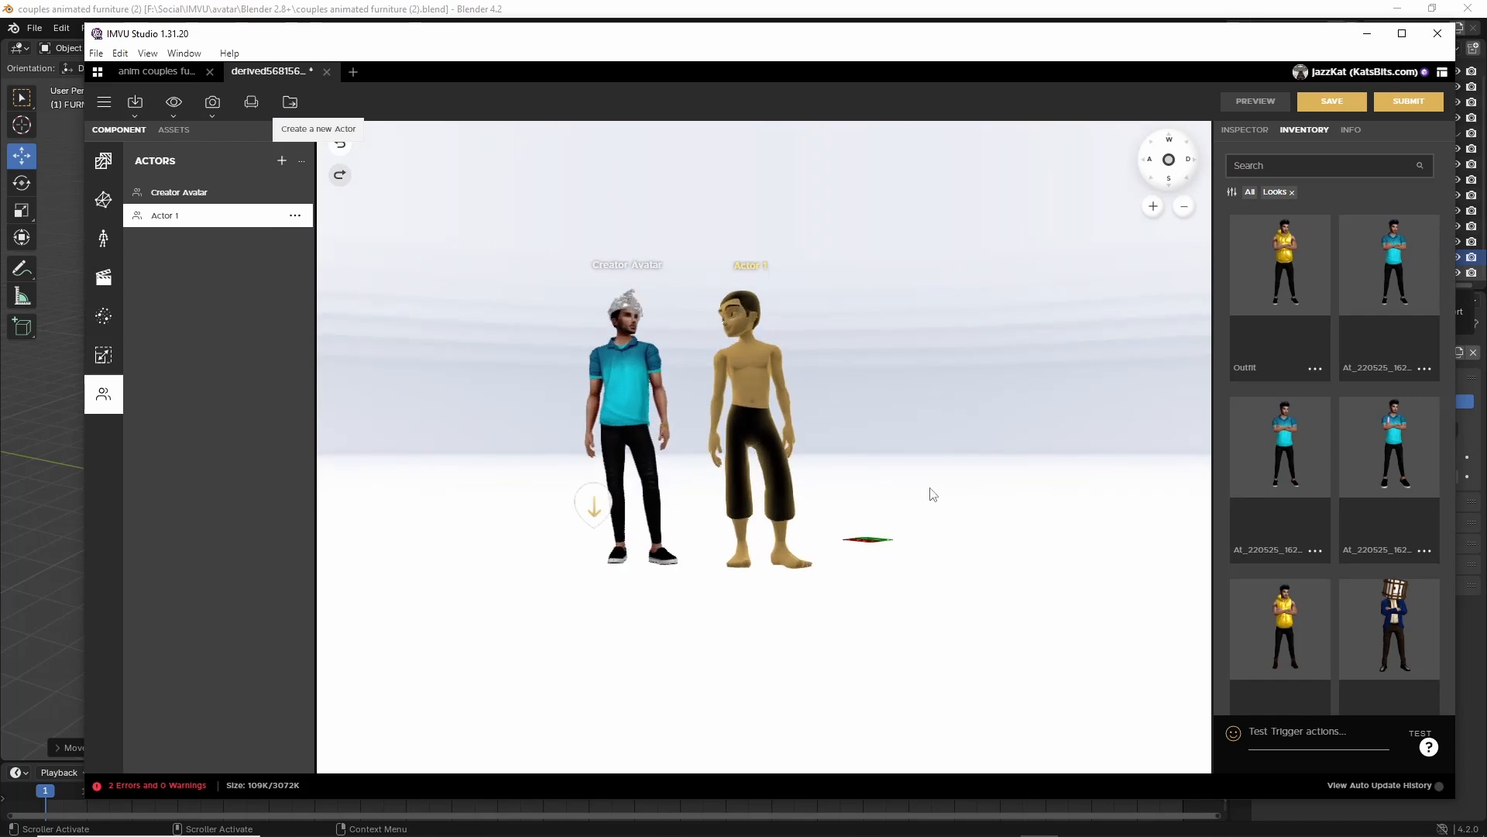
pyautogui.click(949, 467)
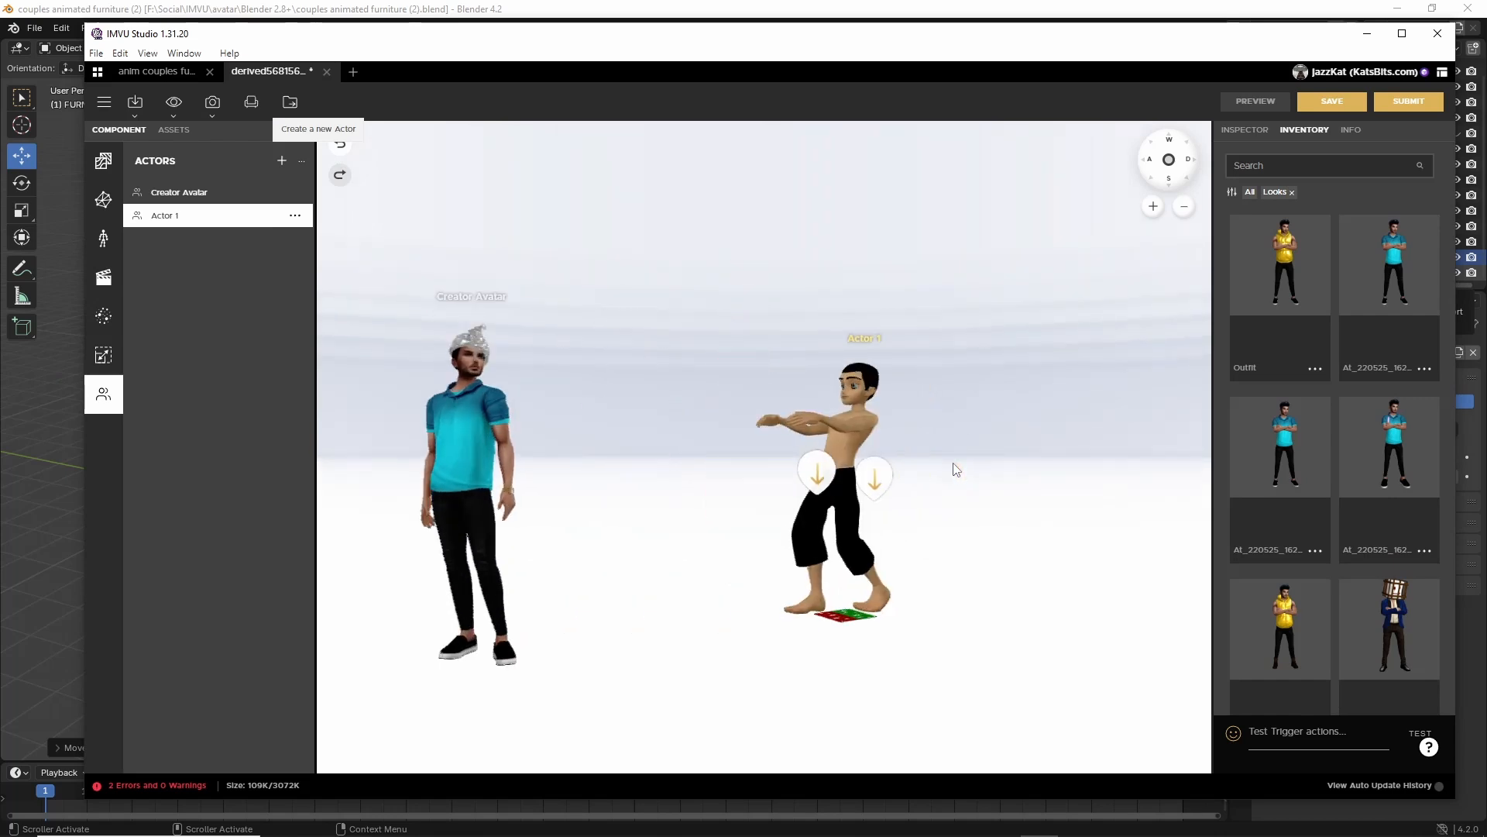
pyautogui.click(190, 192)
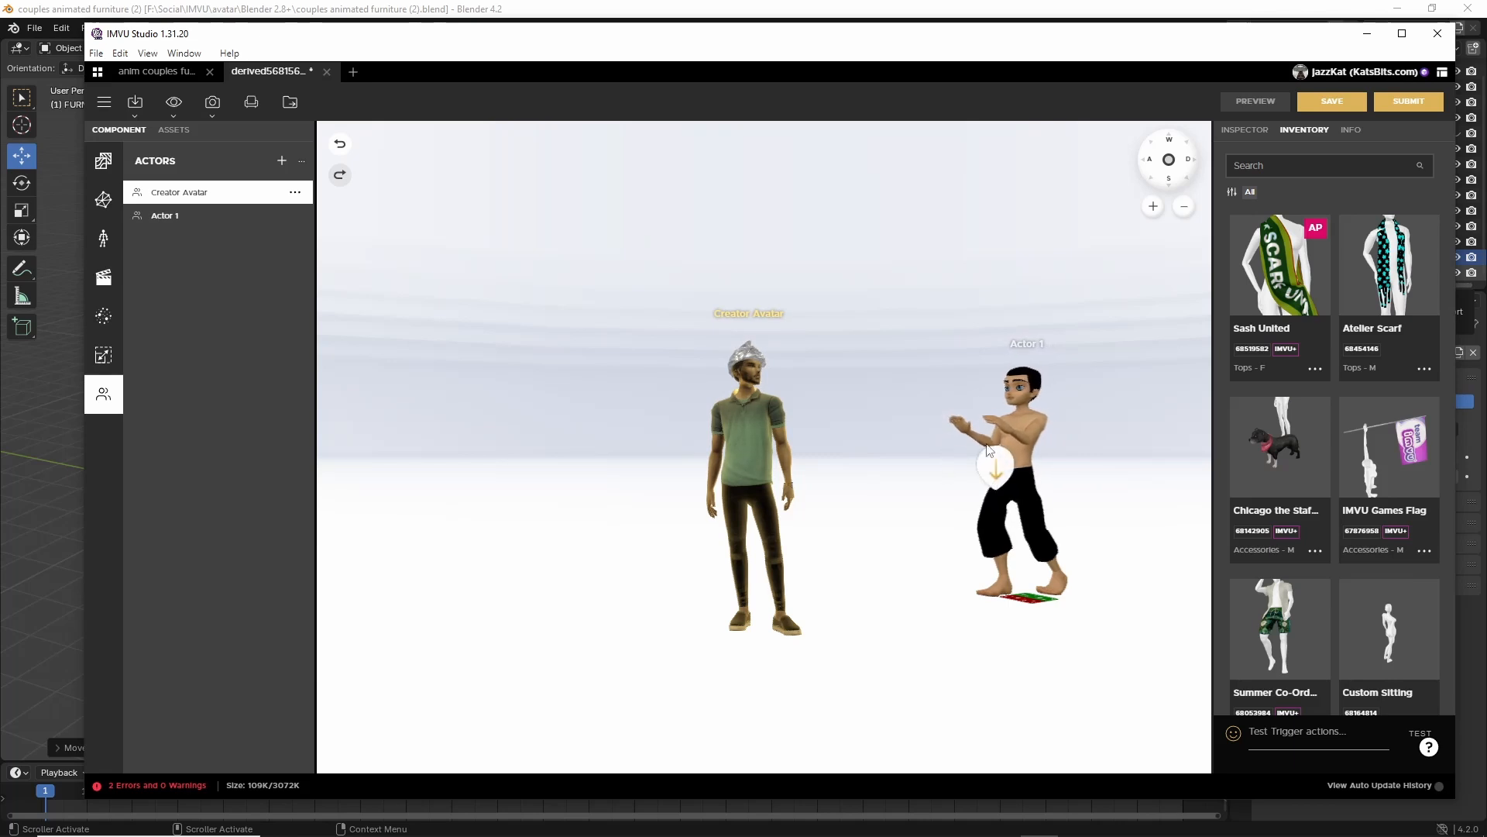
pyautogui.click(994, 459)
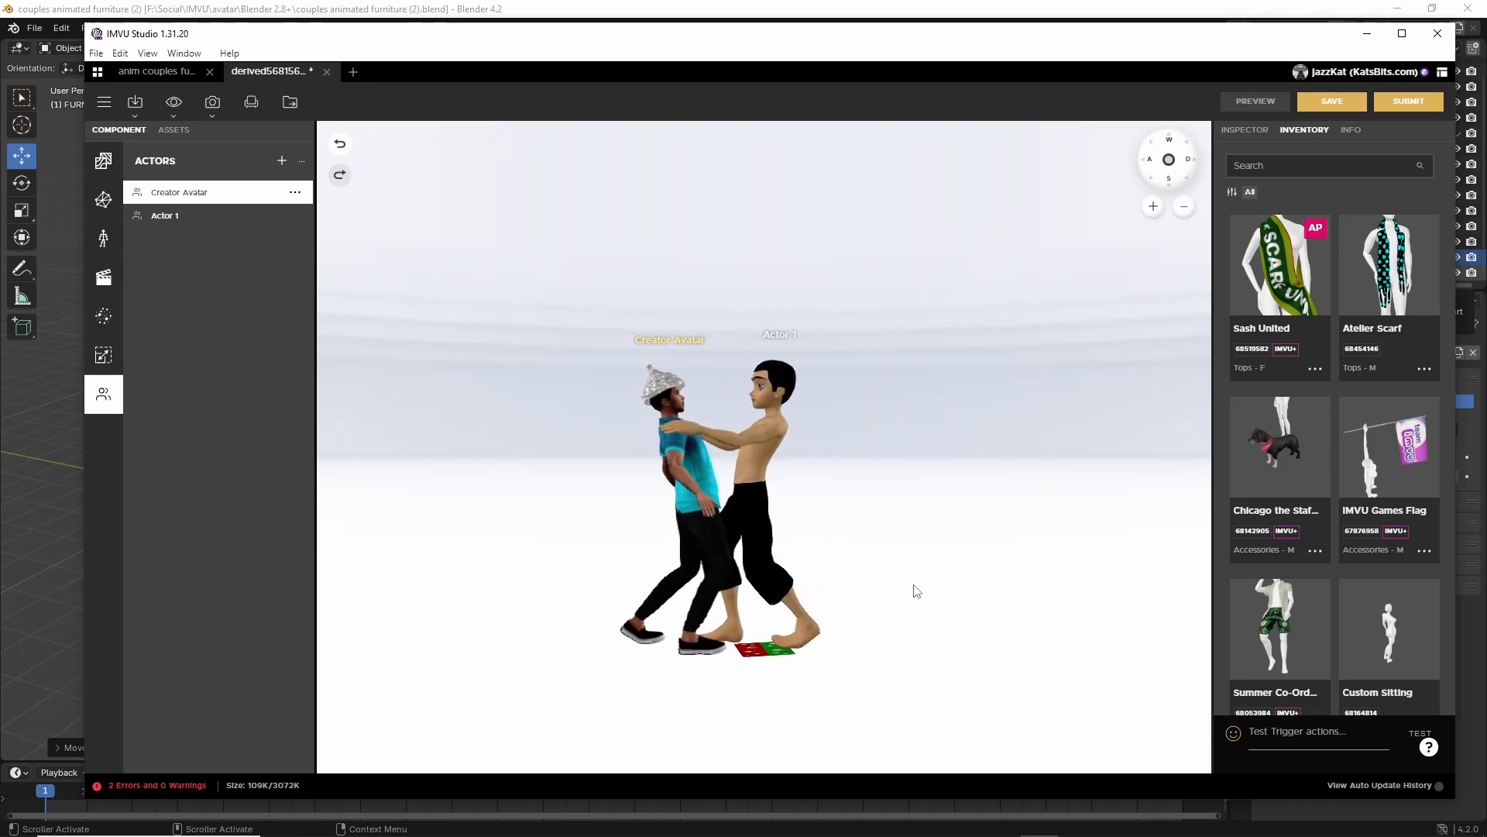
pyautogui.scroll(3, 899, 596)
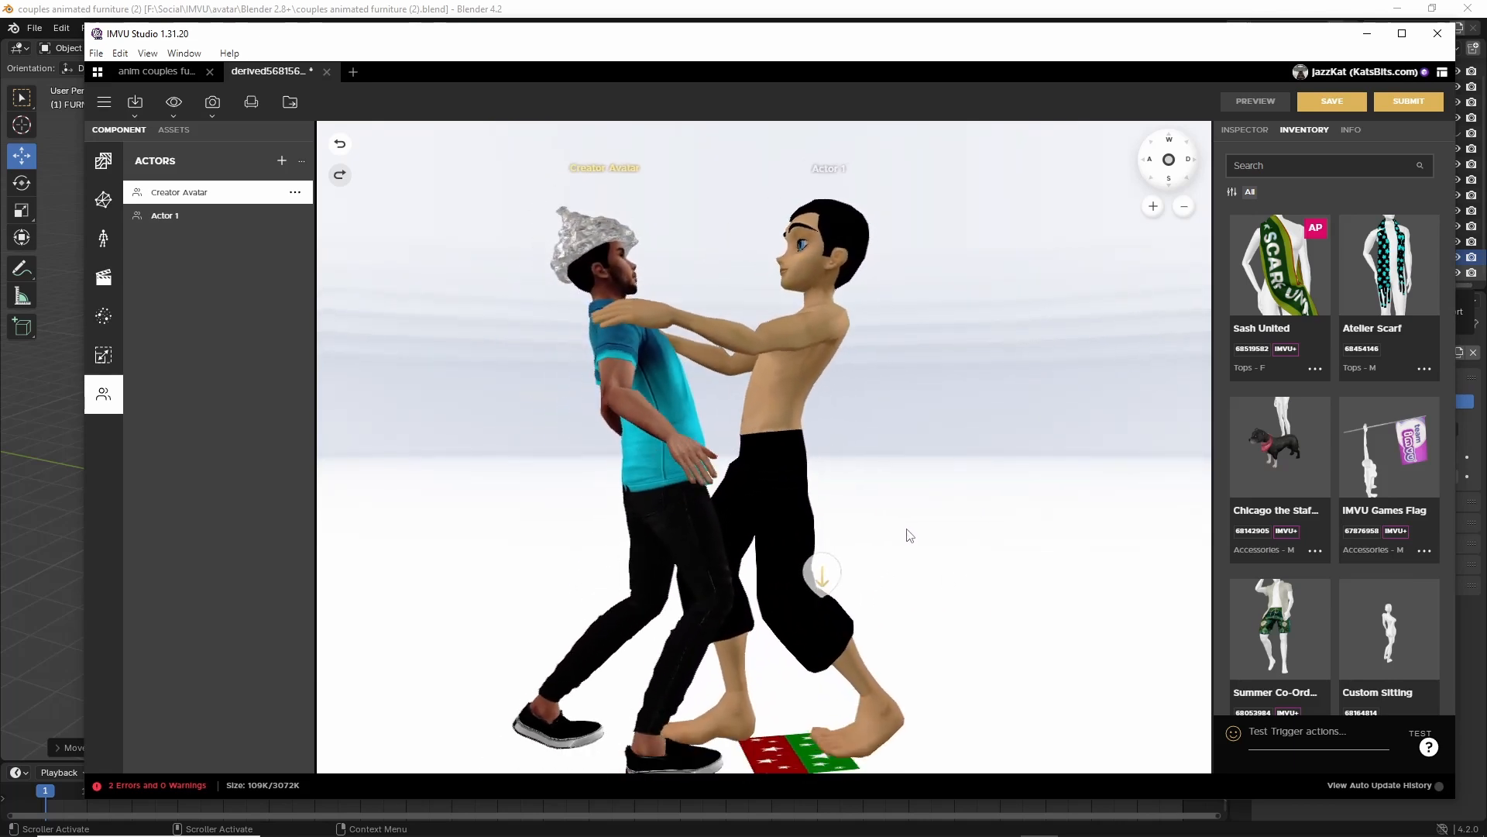
# Set the product's action synchronization to All Actions and inspect the couple's animation up close.
pyautogui.click(104, 278)
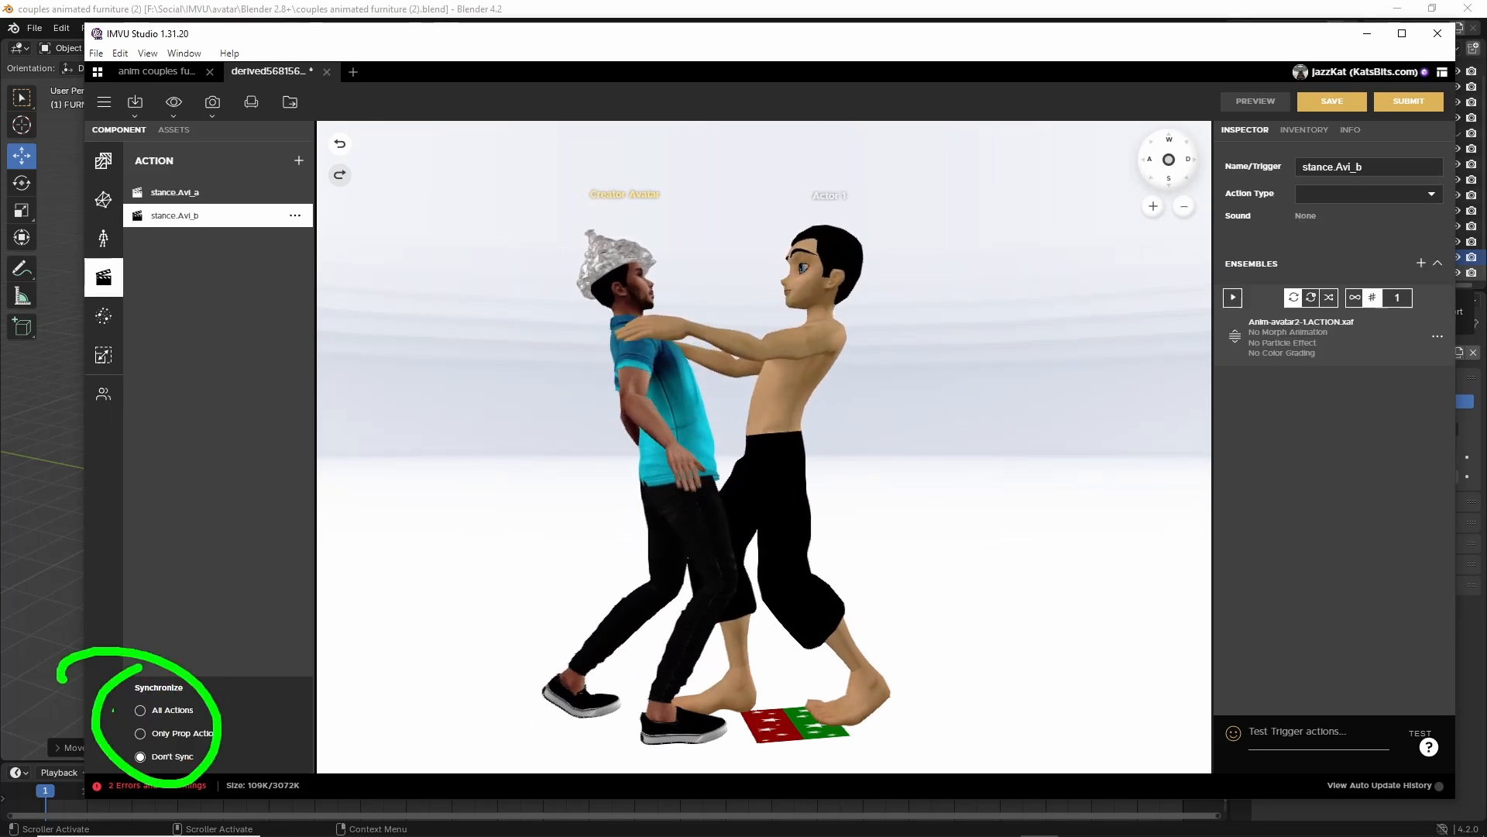
pyautogui.click(141, 709)
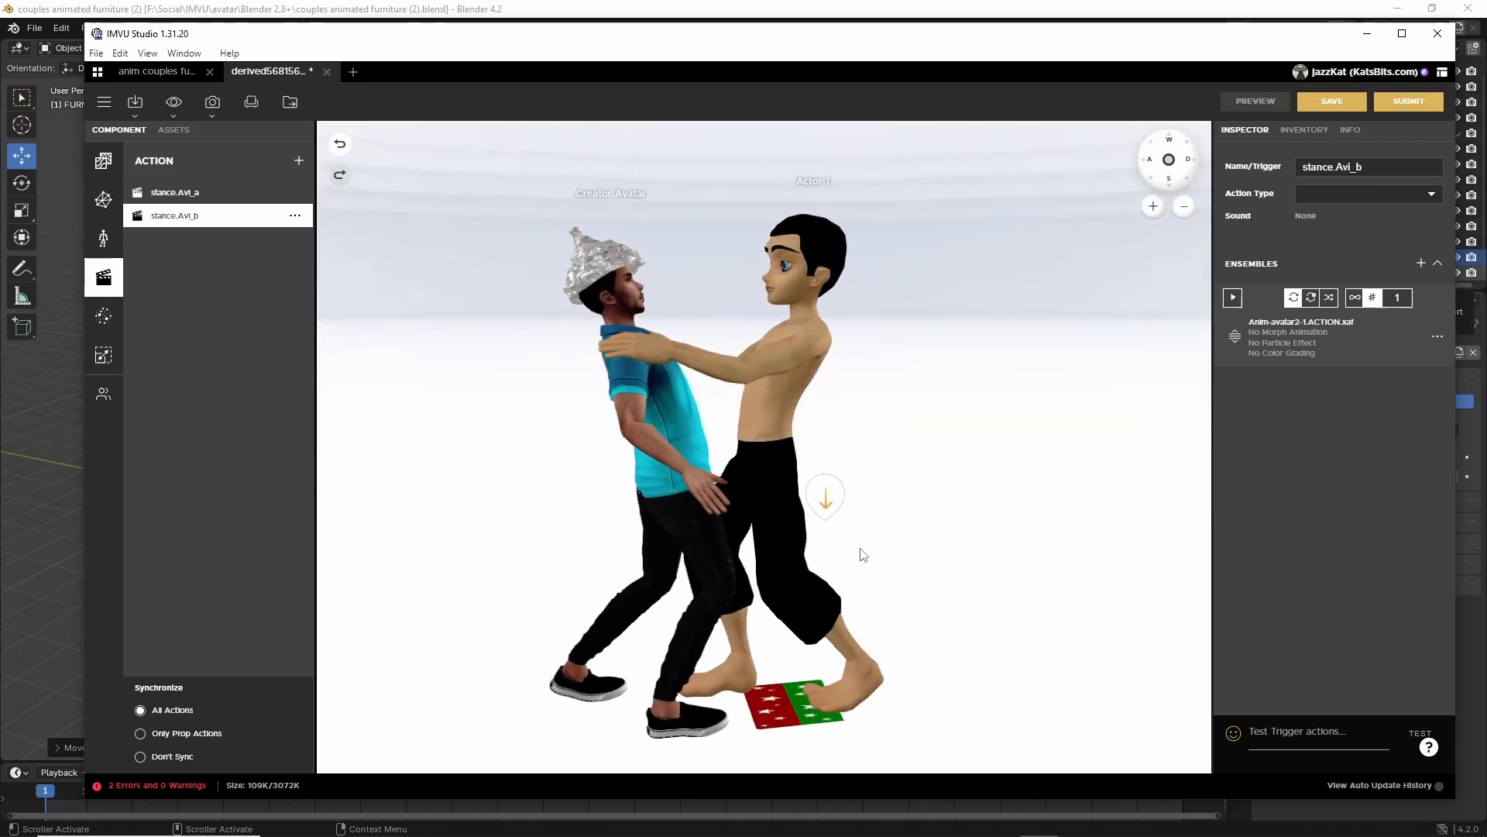
pyautogui.moveTo(858, 551); pyautogui.dragTo(589, 571)
pyautogui.moveTo(983, 521); pyautogui.dragTo(561, 551)
pyautogui.scroll(3, 719, 589)
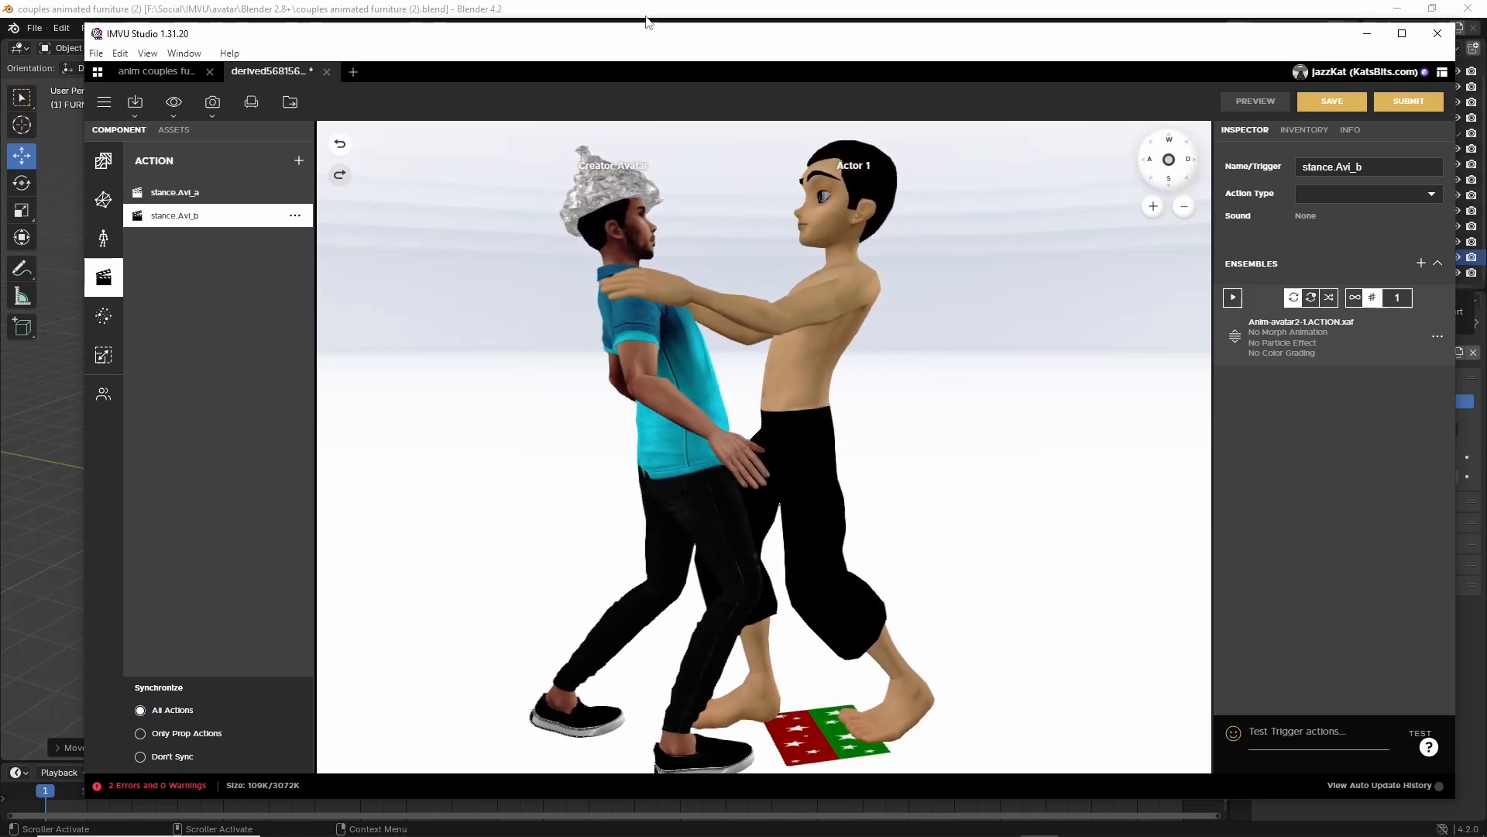
# Switch to Blender and open the recent file toolkit couples animated furniture (5b).blend.
pyautogui.hotkey('alt', 'Tab')
pyautogui.click(31, 30)
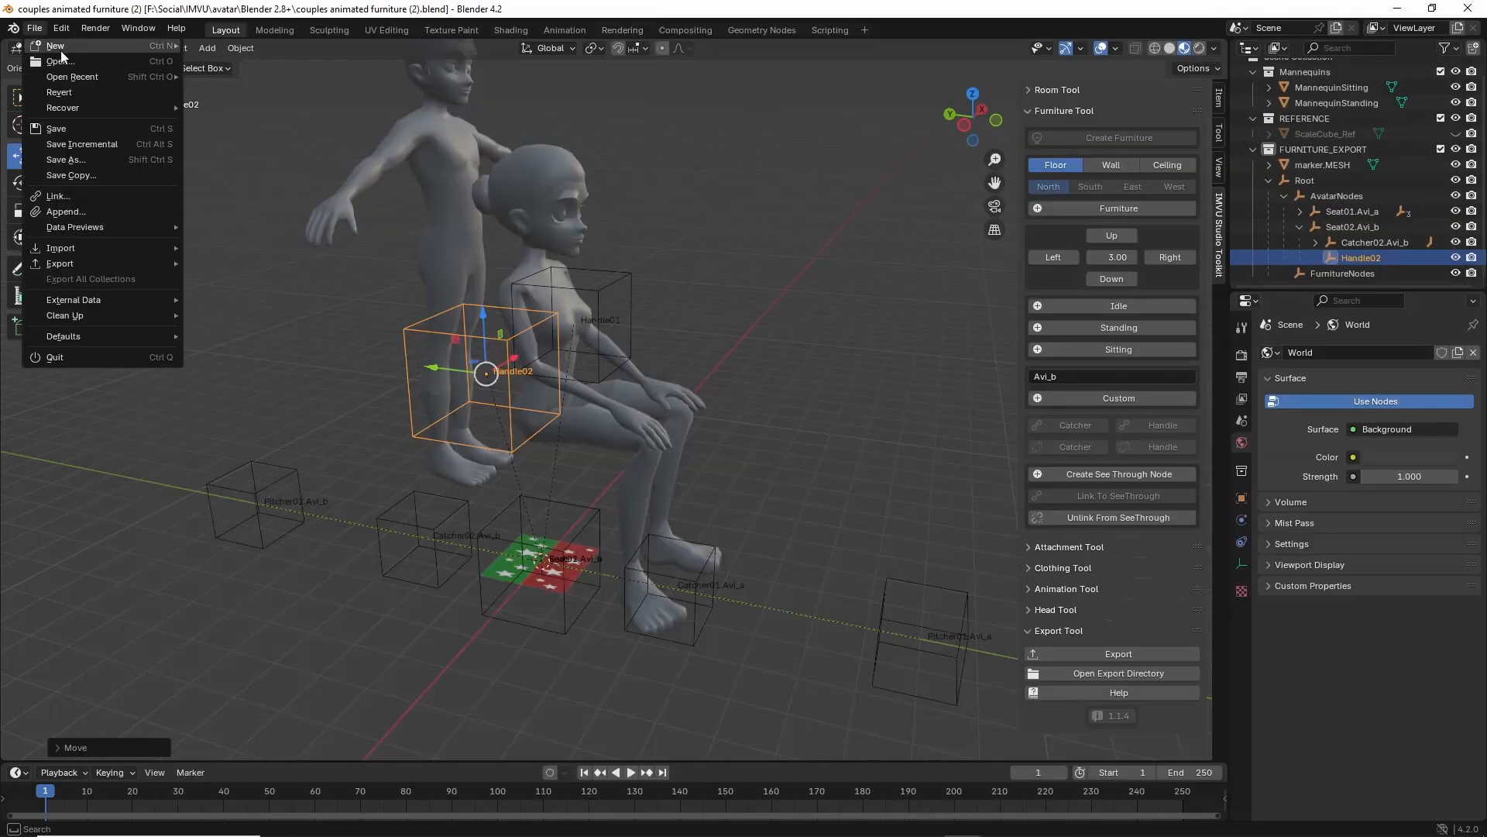
pyautogui.moveTo(76, 78)
pyautogui.click(271, 107)
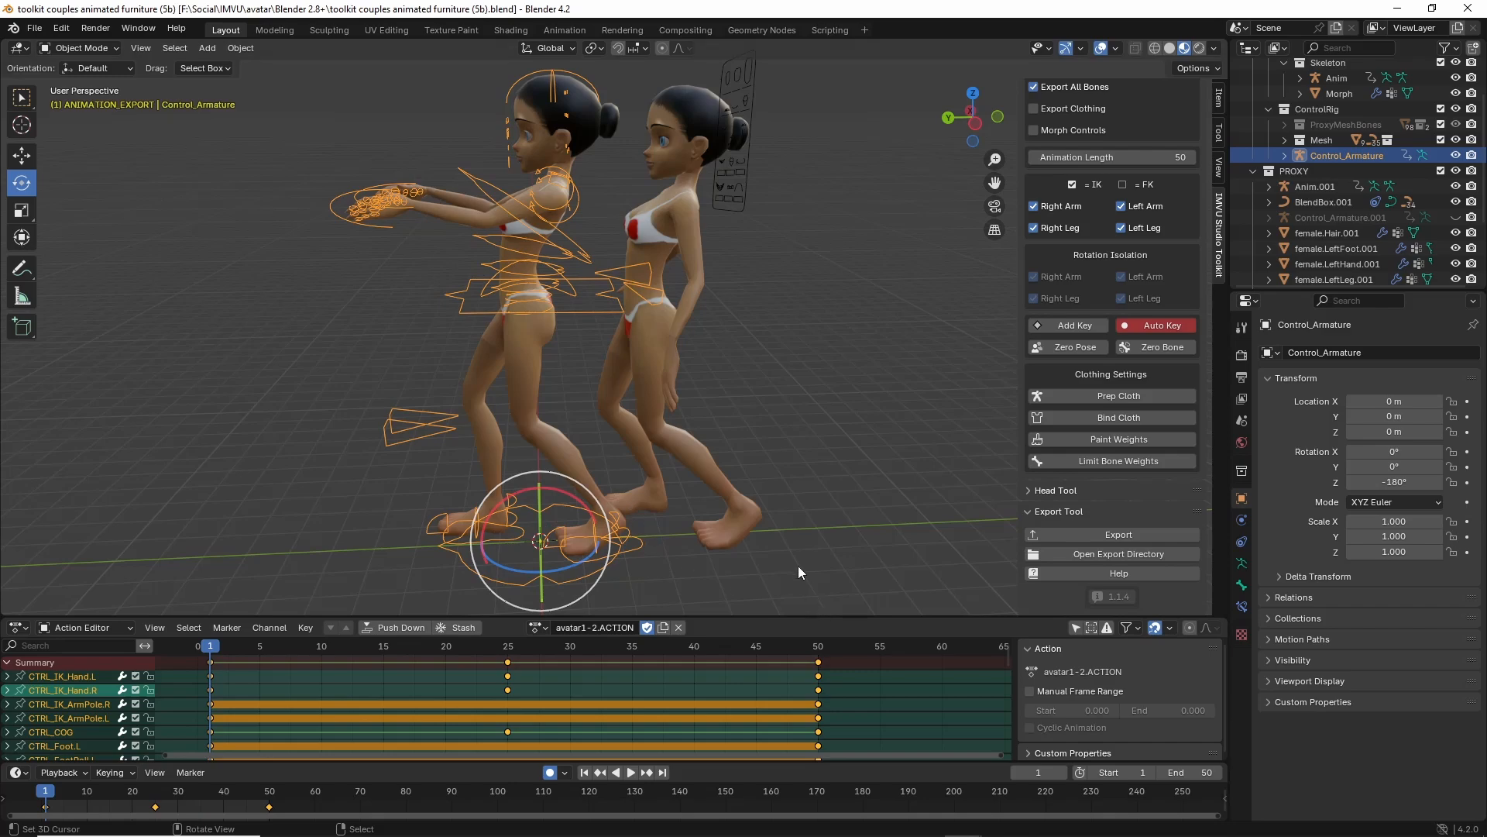
# Rotate Control_Armature to 0° on Z so the two avatars face each other, and play the animation from frame 1.
pyautogui.moveTo(573, 478); pyautogui.dragTo(548, 581, button='middle')
pyautogui.moveTo(517, 588); pyautogui.dragTo(699, 506)
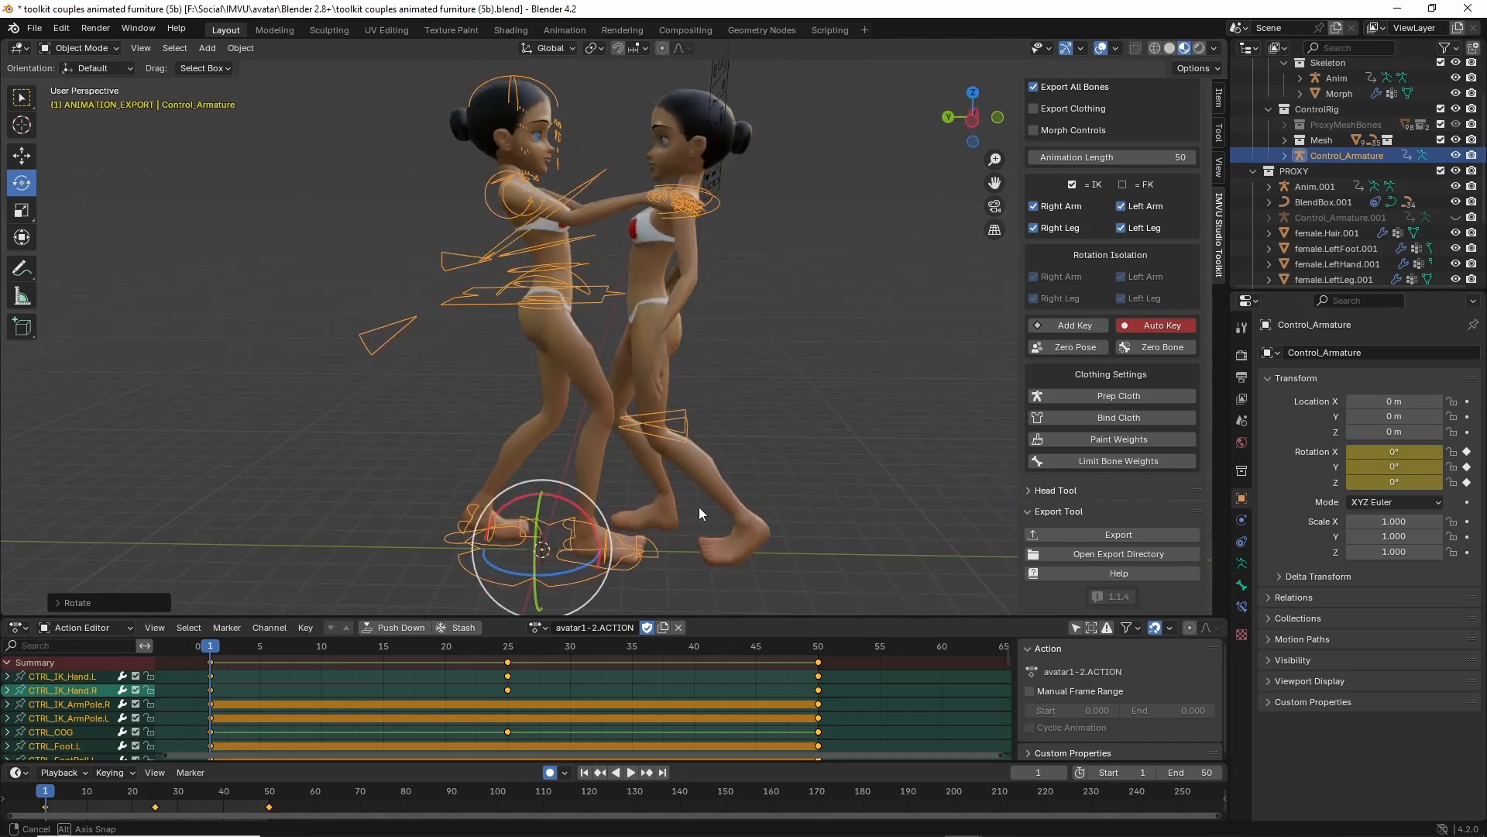
pyautogui.click(698, 506)
pyautogui.moveTo(698, 505); pyautogui.dragTo(615, 564, button='middle')
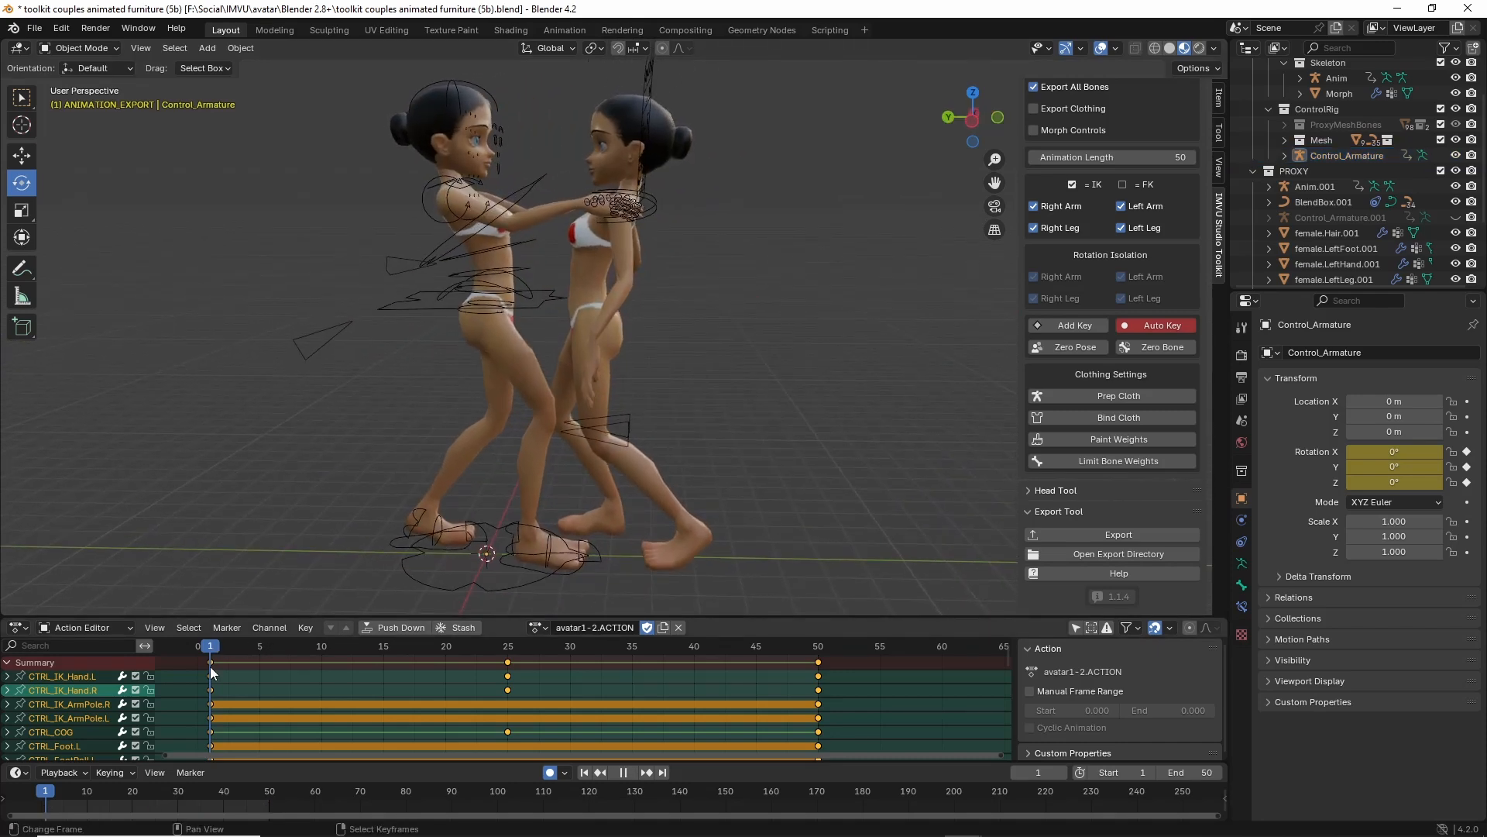
pyautogui.moveTo(211, 666)
pyautogui.mouseDown()
pyautogui.moveTo(811, 663)
pyautogui.moveTo(211, 677)
pyautogui.mouseUp()
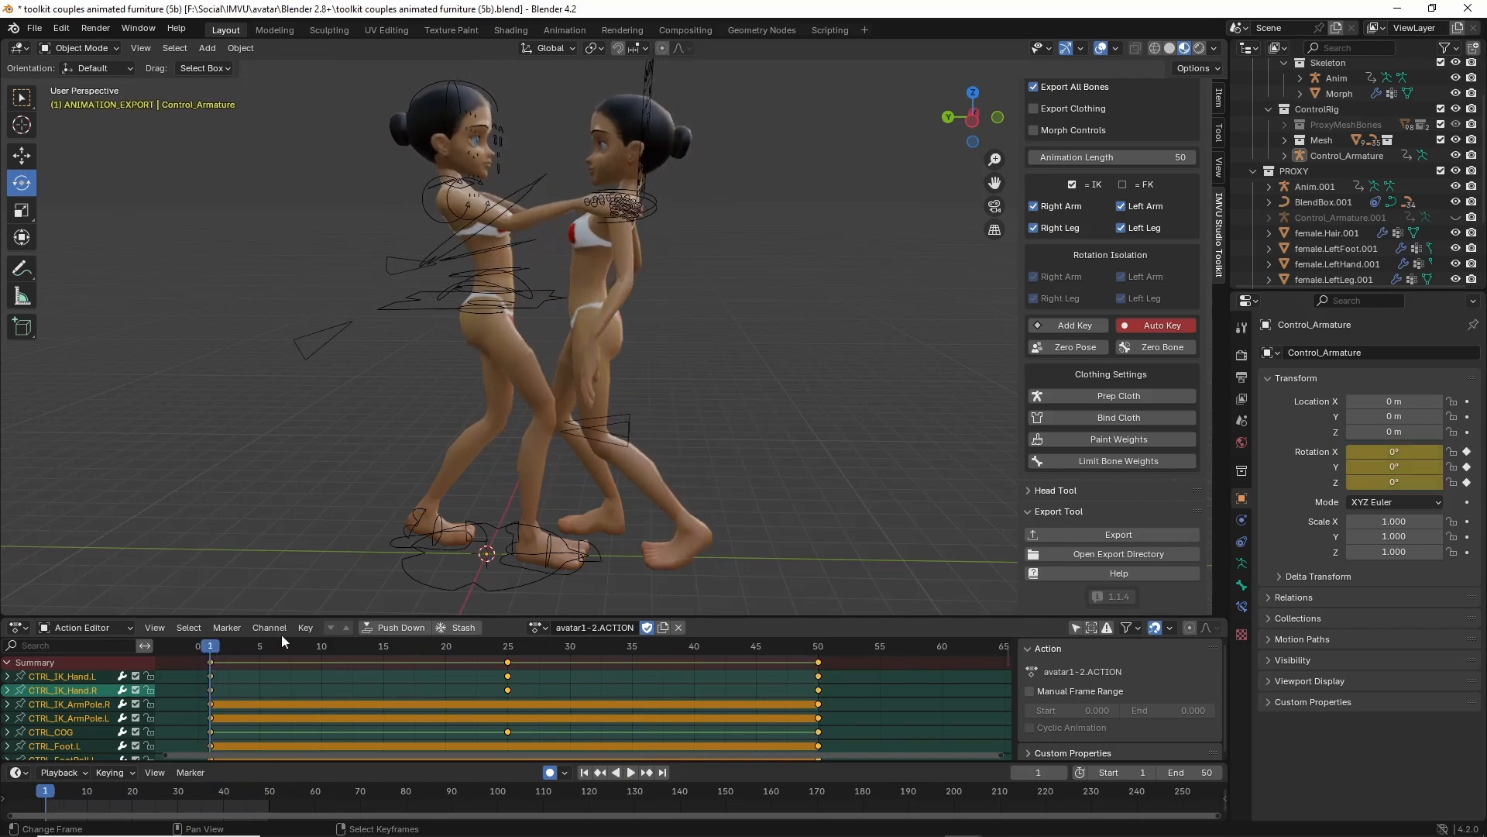